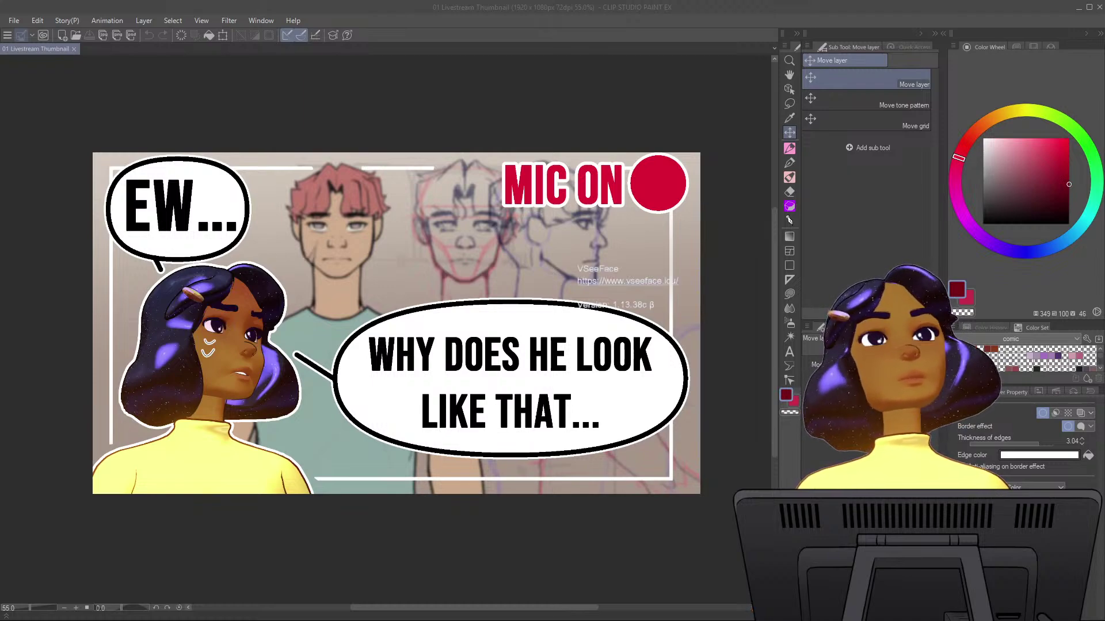
# Set the VSeeFace graphics resolution to 1600x900 in the general settings and close them.
pyautogui.click(1079, 265)
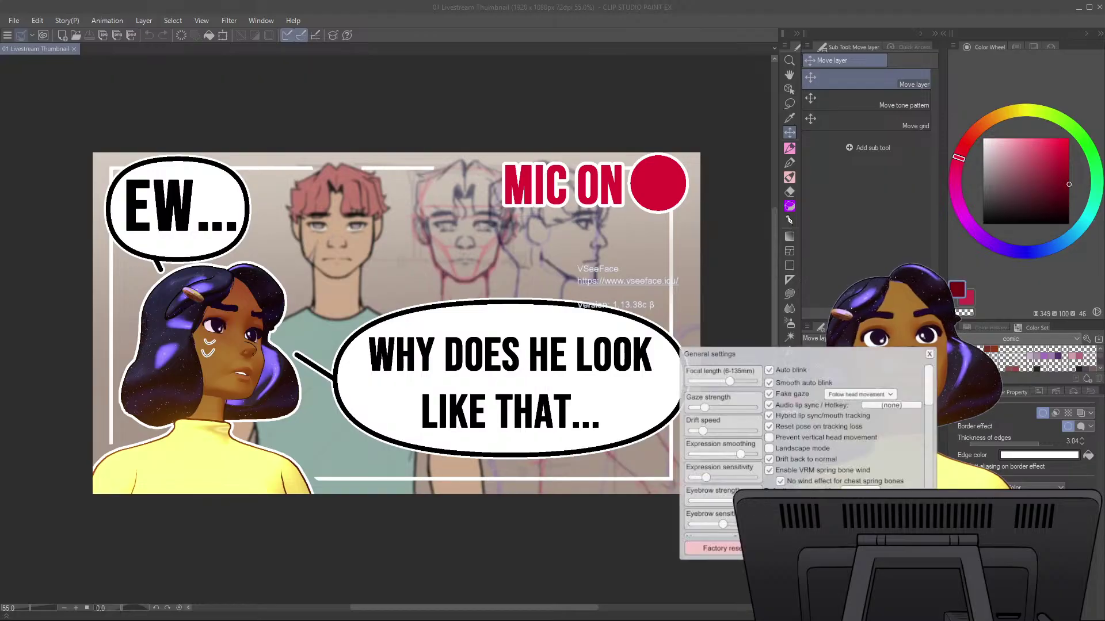
pyautogui.scroll(-5, 805, 449)
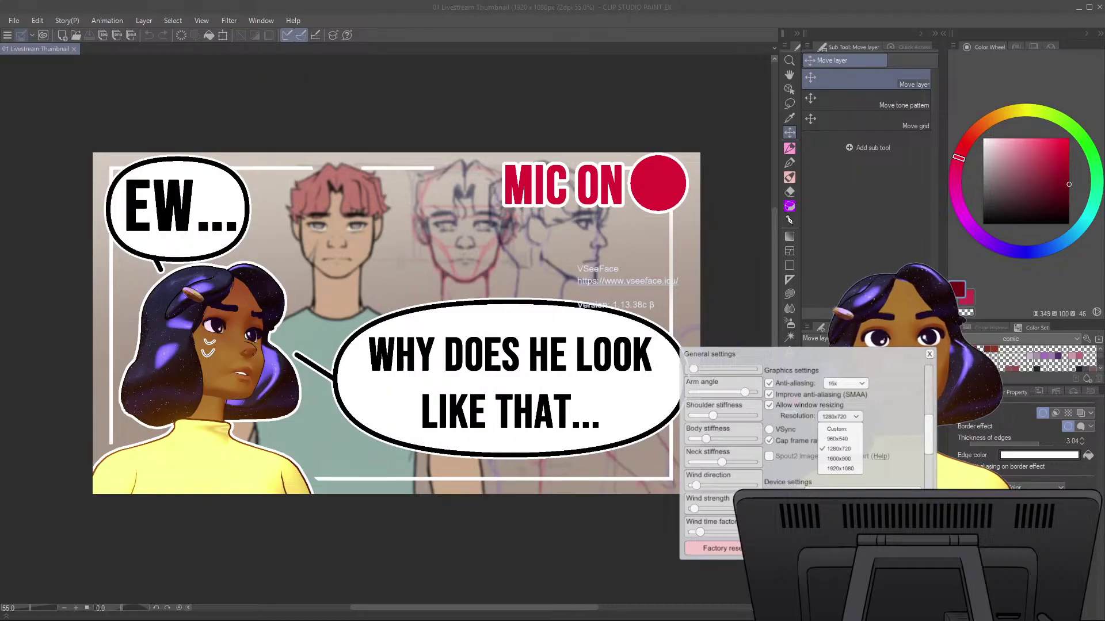
pyautogui.click(839, 458)
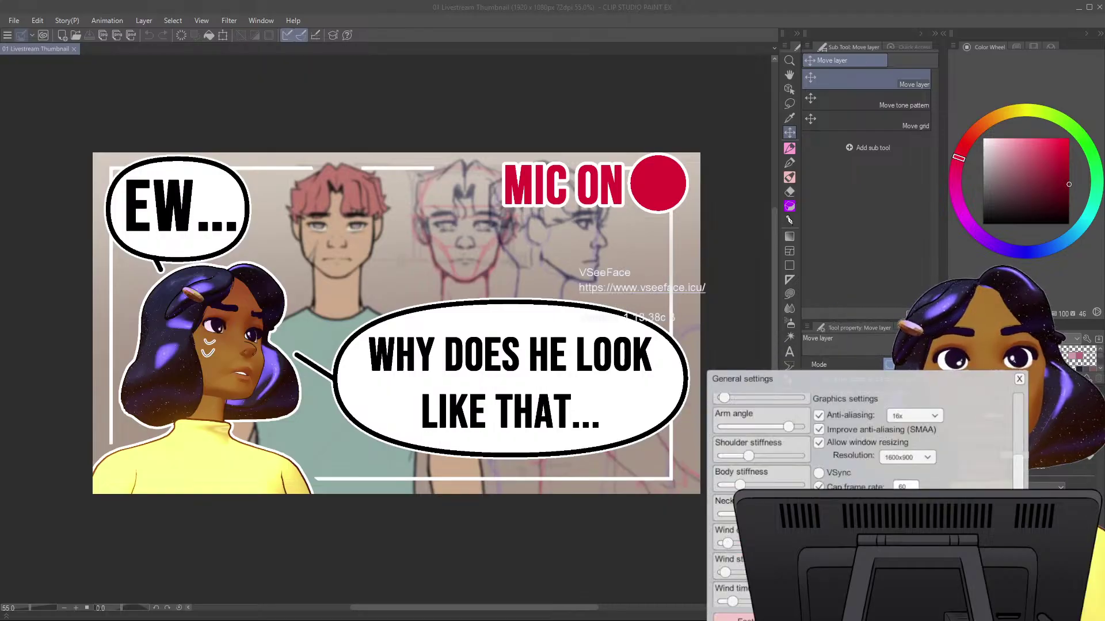
pyautogui.press('Escape')
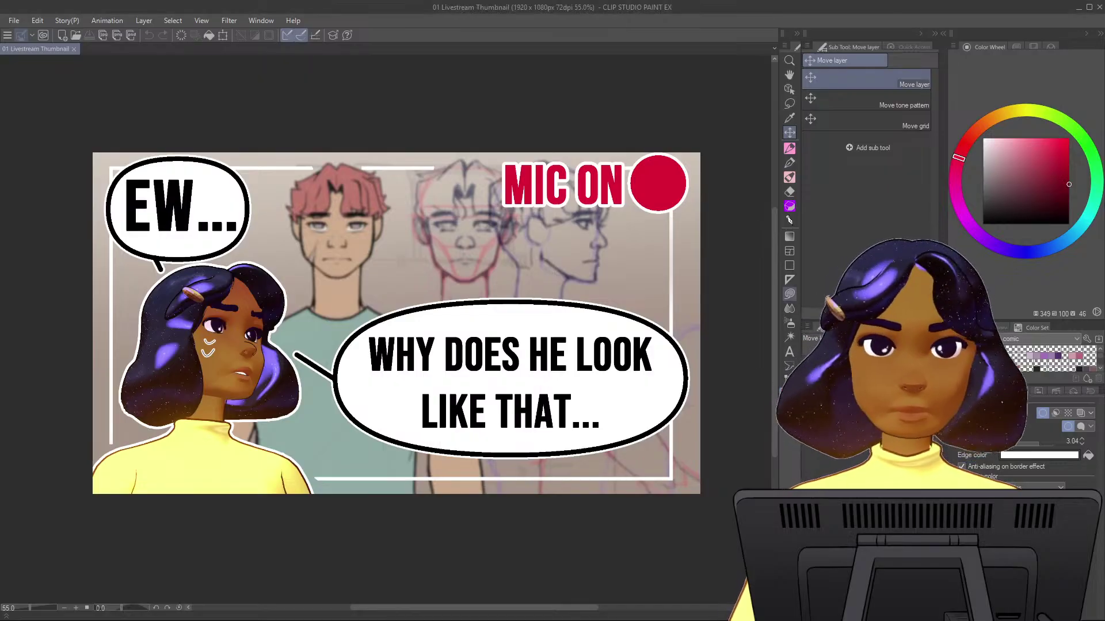
pyautogui.scroll(-1, 396, 316)
pyautogui.scroll(1, 396, 313)
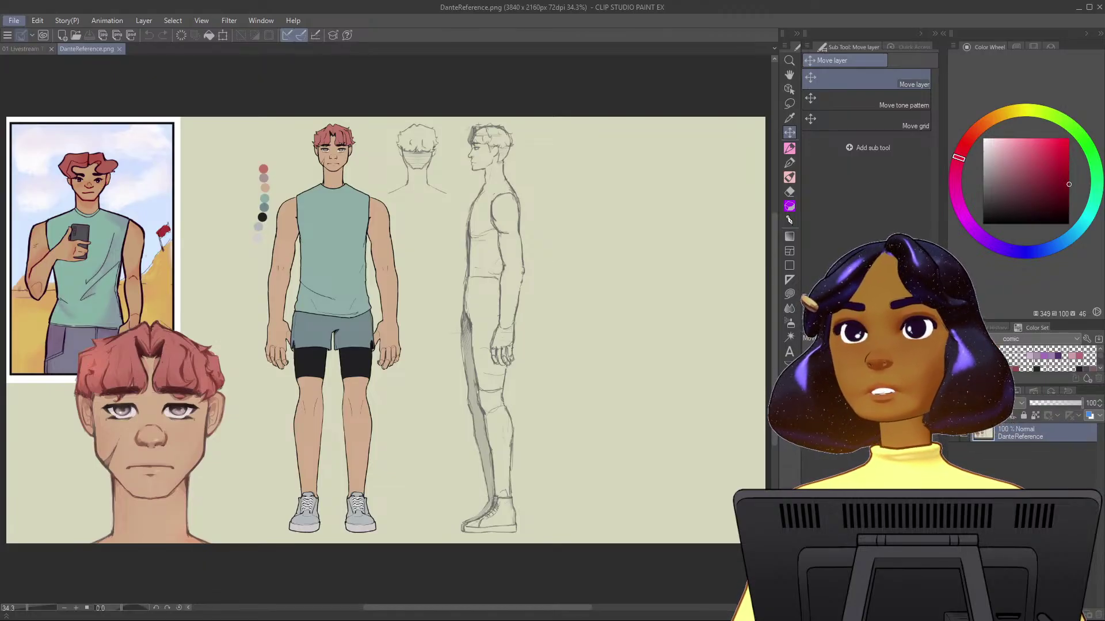
pyautogui.hotkey('alt', 'Tab')
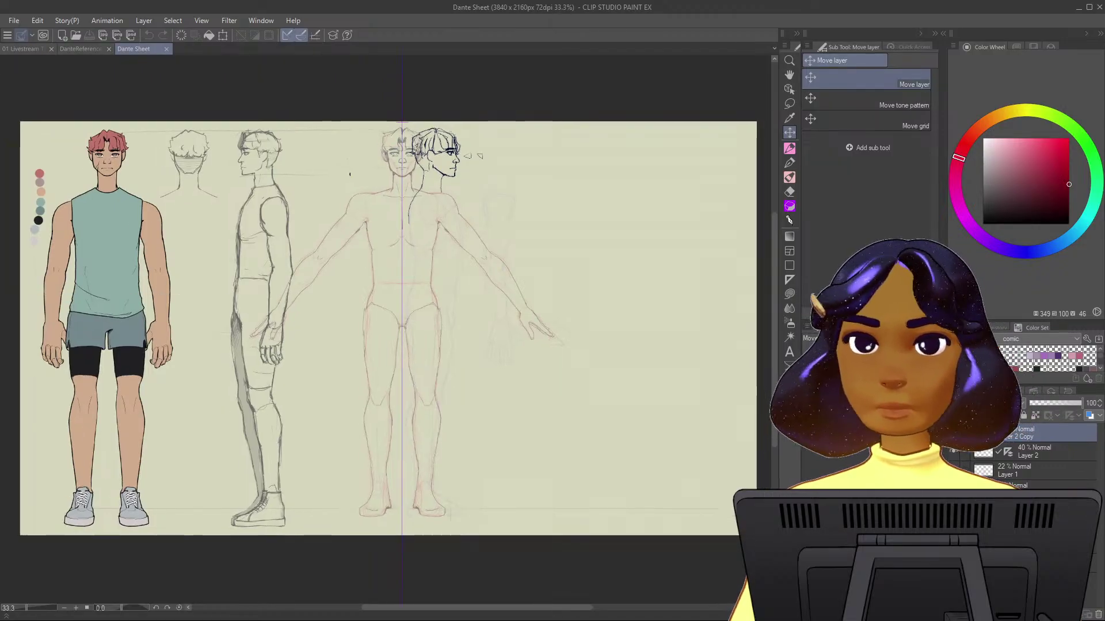
# Select the Cassonade Brush pencil for sketching the profile figure's body on the Dante Sheet.
pyautogui.scroll(1, 298, 135)
pyautogui.scroll(1, 298, 136)
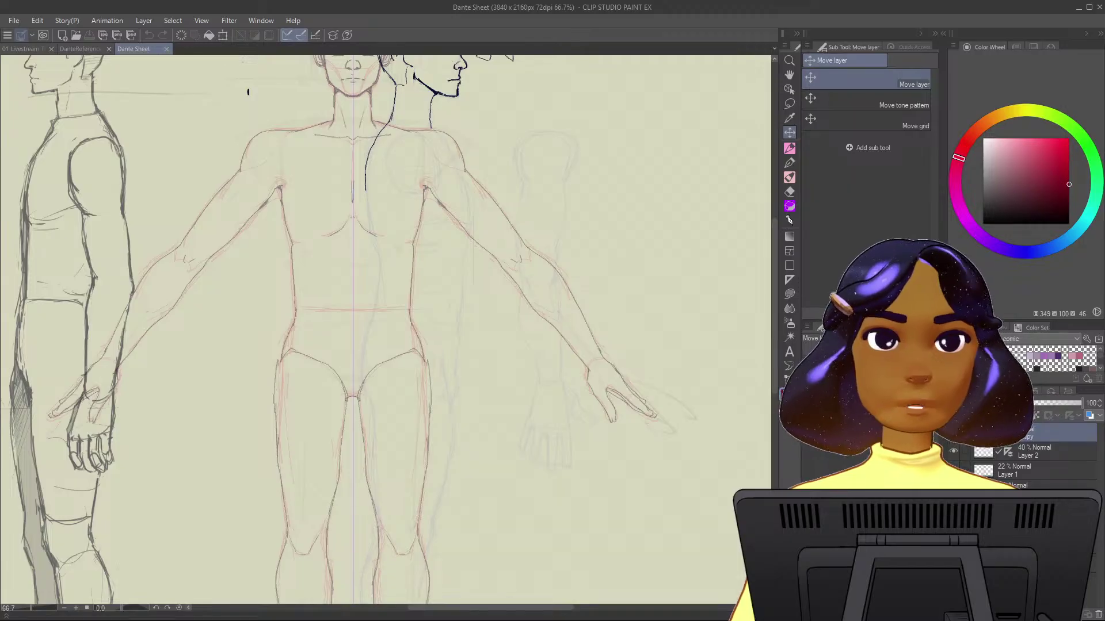
pyautogui.moveTo(247, 91); pyautogui.dragTo(512, 218)
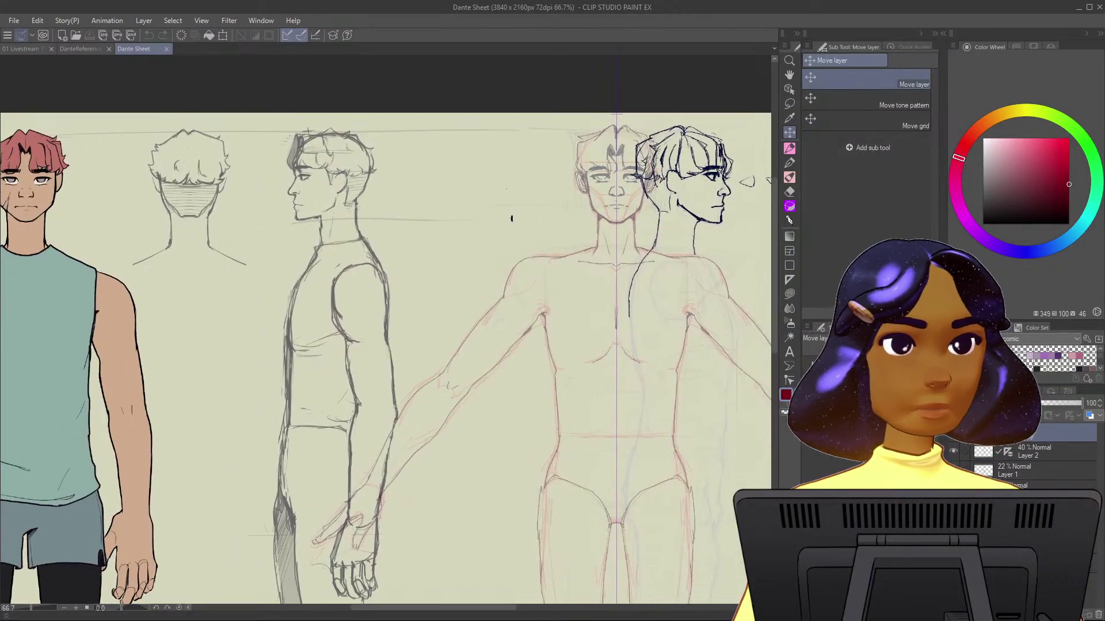
pyautogui.hotkey('ctrl', 'z')
pyautogui.hotkey('ctrl', 'y')
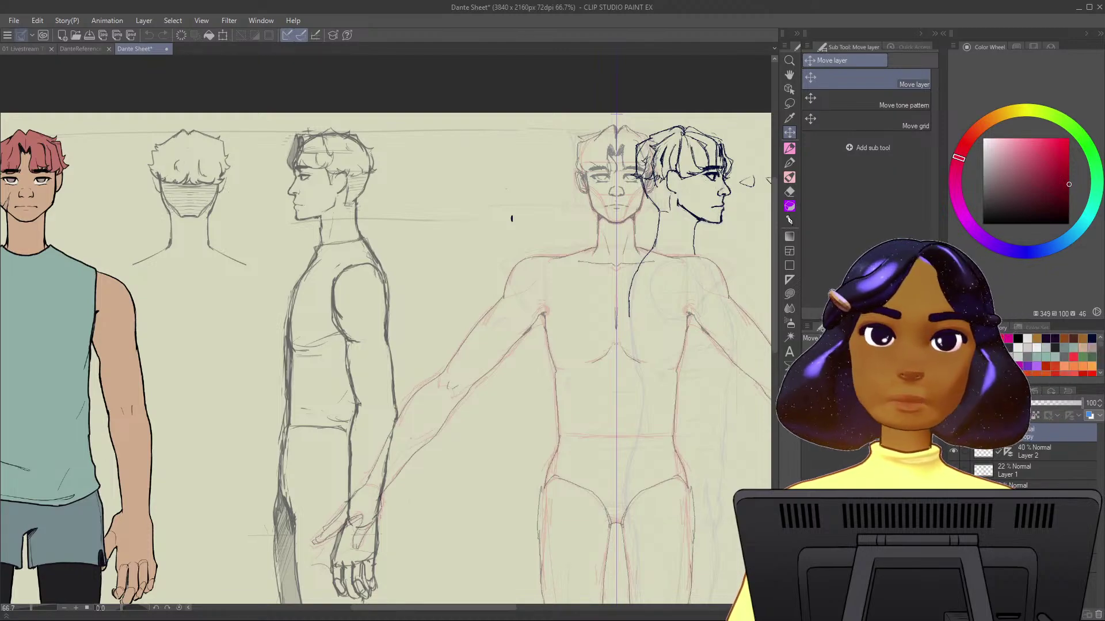
pyautogui.hotkey('ctrl', 'z')
pyautogui.hotkey('ctrl', 'y')
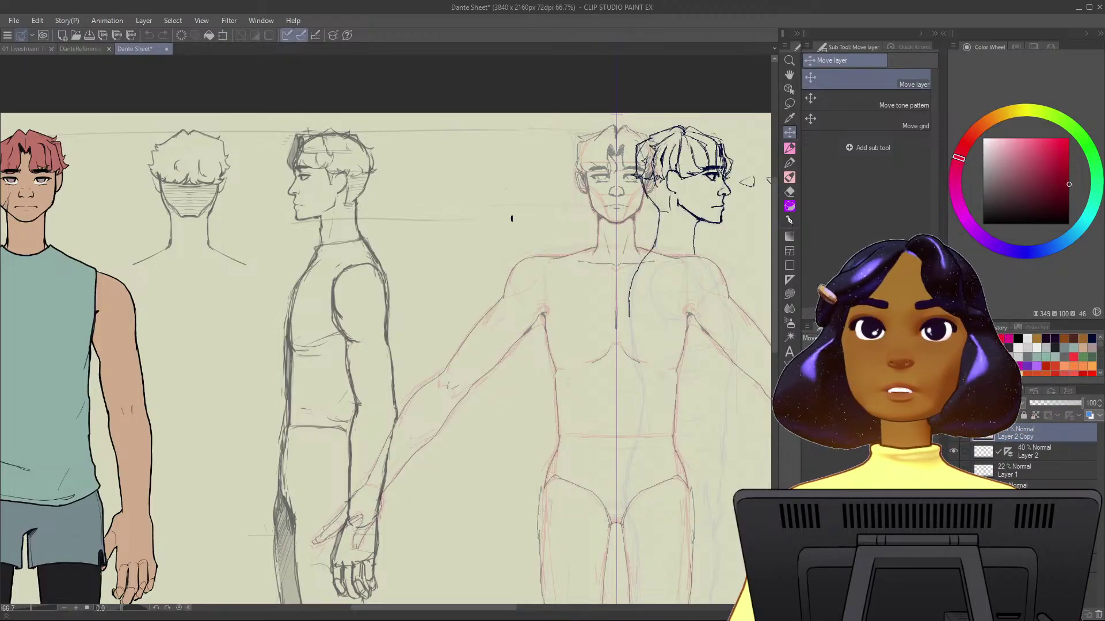
pyautogui.moveTo(510, 217)
pyautogui.mouseDown()
pyautogui.moveTo(473, 242)
pyautogui.moveTo(451, 209)
pyautogui.moveTo(379, 256)
pyautogui.mouseUp()
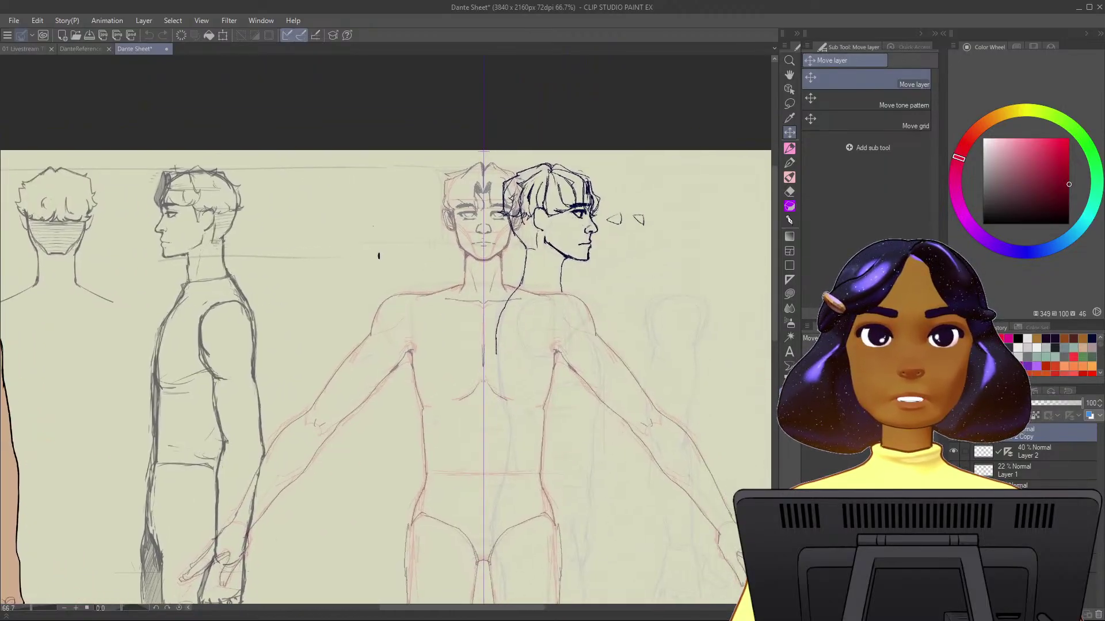
pyautogui.scroll(1, 603, 235)
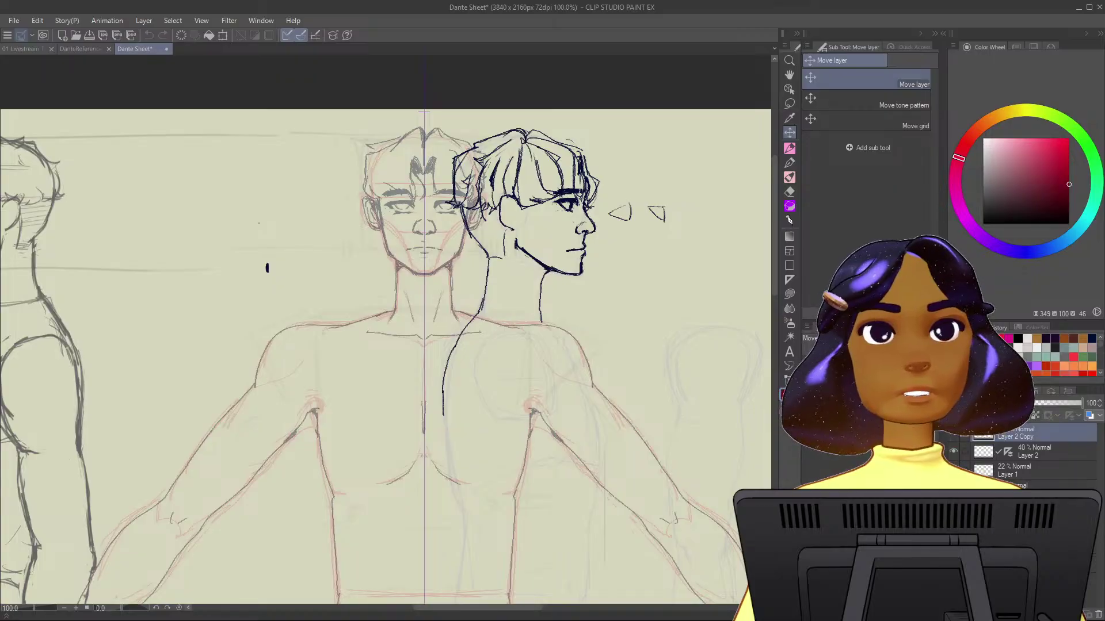
pyautogui.scroll(1, 592, 238)
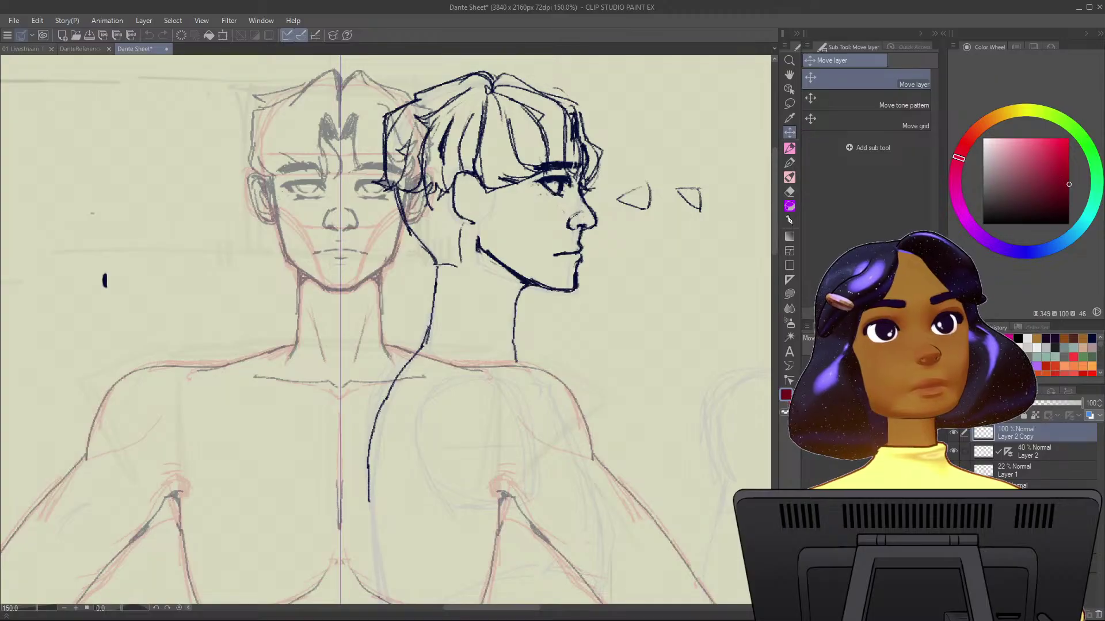
pyautogui.press('p')
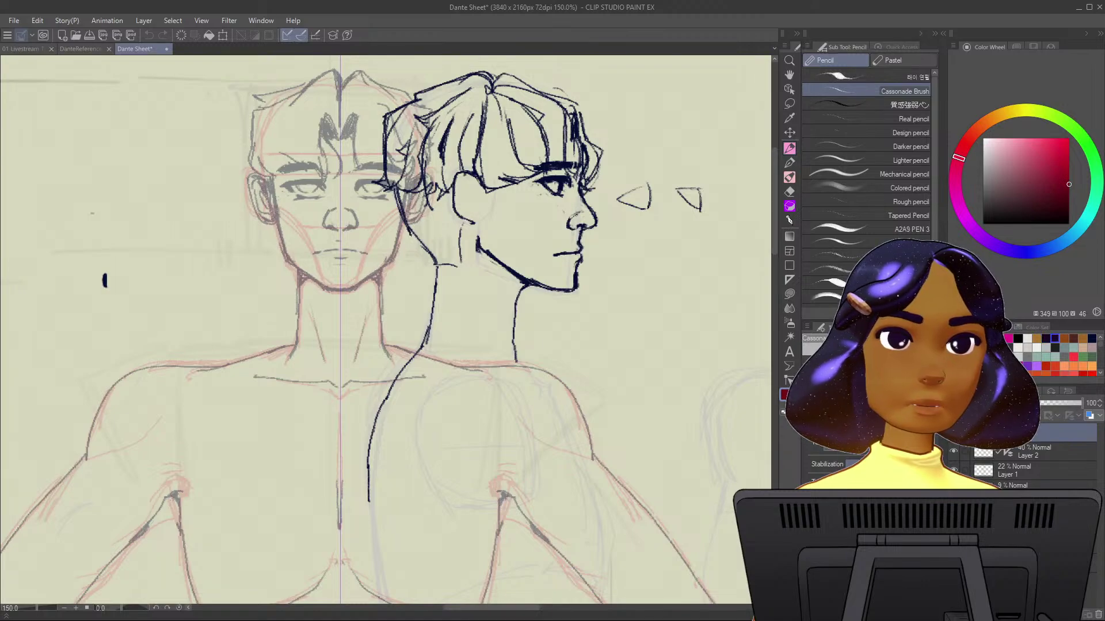
pyautogui.moveTo(514, 363); pyautogui.dragTo(530, 420)
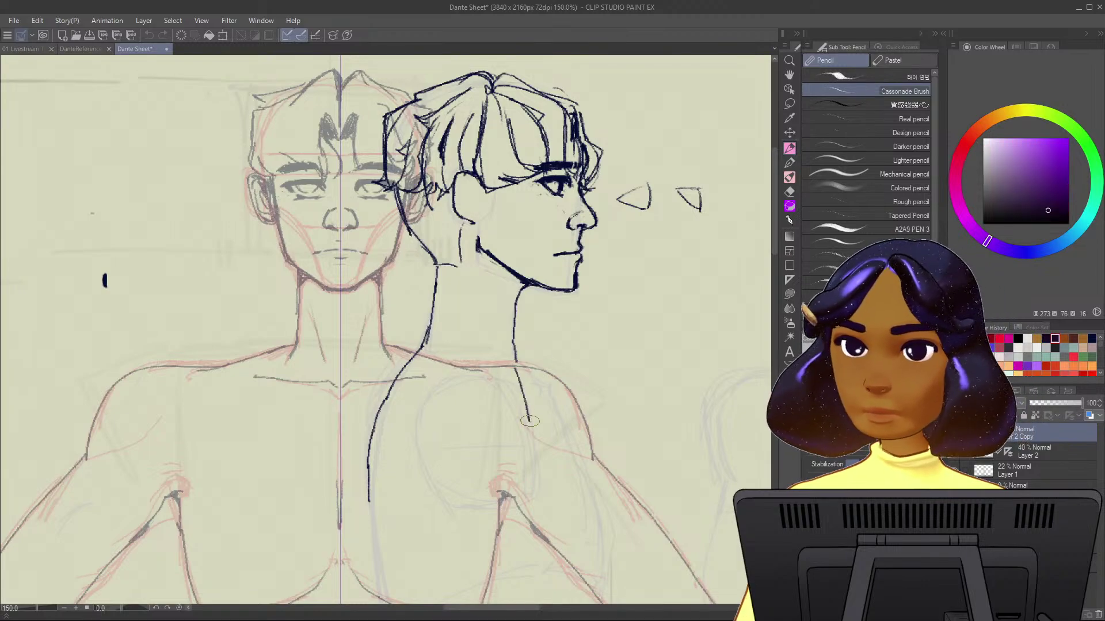
pyautogui.moveTo(520, 373); pyautogui.dragTo(535, 451)
pyautogui.hotkey('ctrl', 'z')
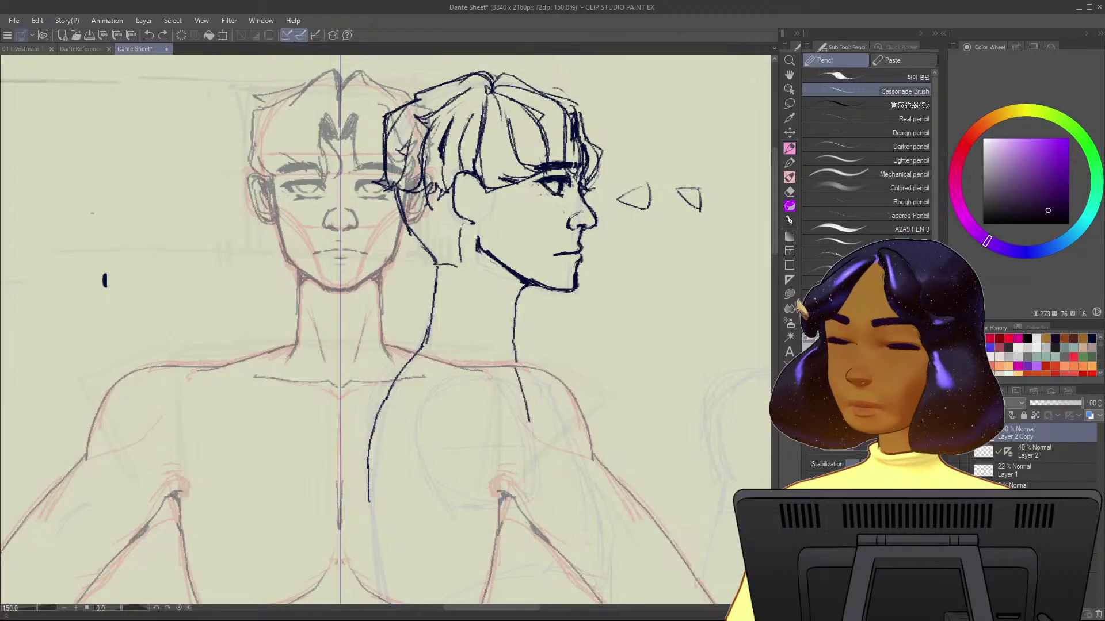
pyautogui.hotkey('ctrl', 'z')
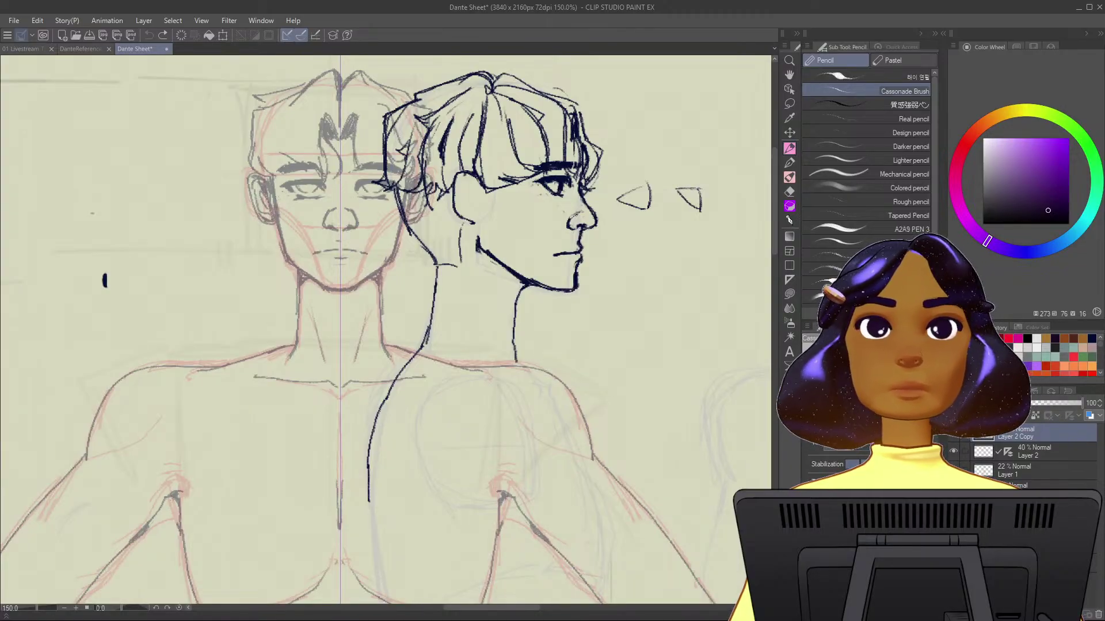
# Draw the profile figure's back contour from the shoulder blade down to the buttocks and start the chest line below the neck.
pyautogui.moveTo(548, 355)
pyautogui.mouseDown()
pyautogui.moveTo(499, 235)
pyautogui.moveTo(509, 255)
pyautogui.moveTo(497, 248)
pyautogui.mouseUp()
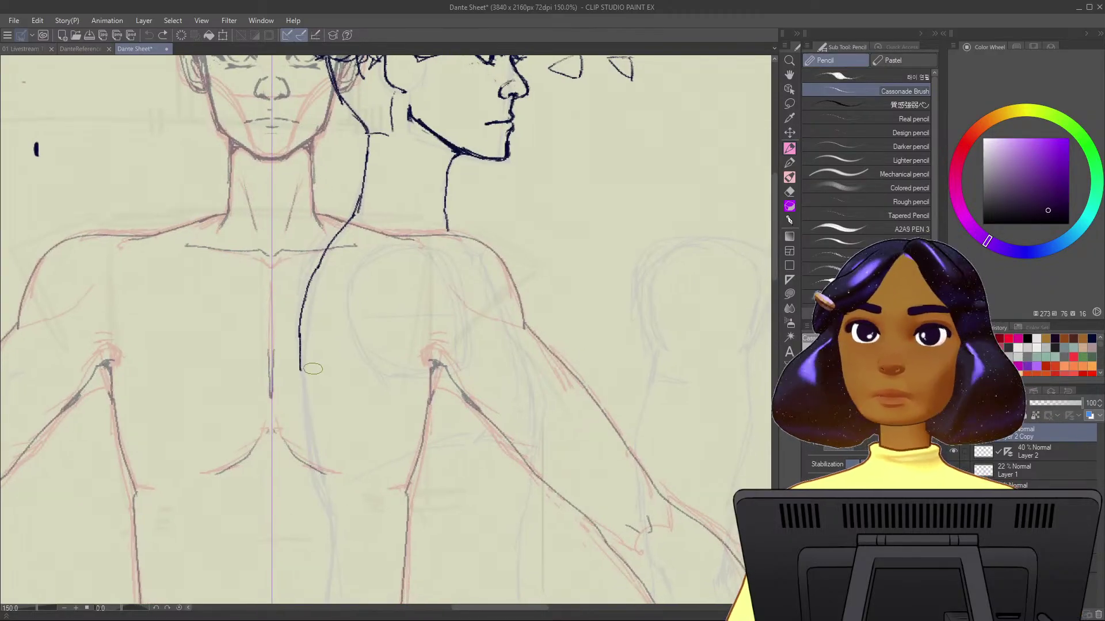
pyautogui.moveTo(301, 340); pyautogui.dragTo(319, 486)
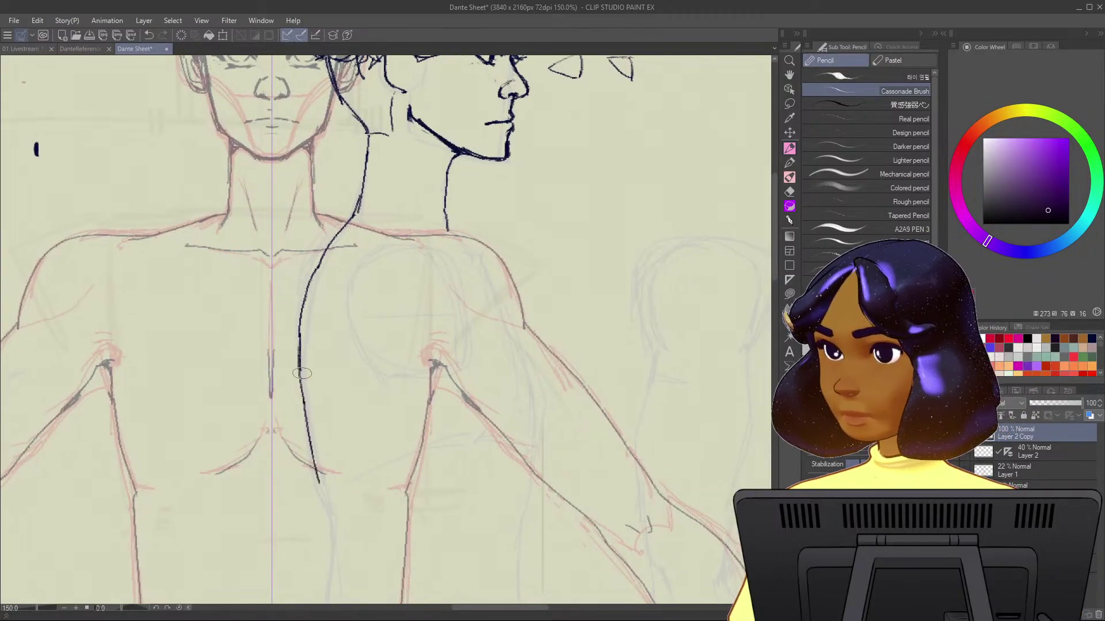
pyautogui.moveTo(302, 374); pyautogui.dragTo(331, 532)
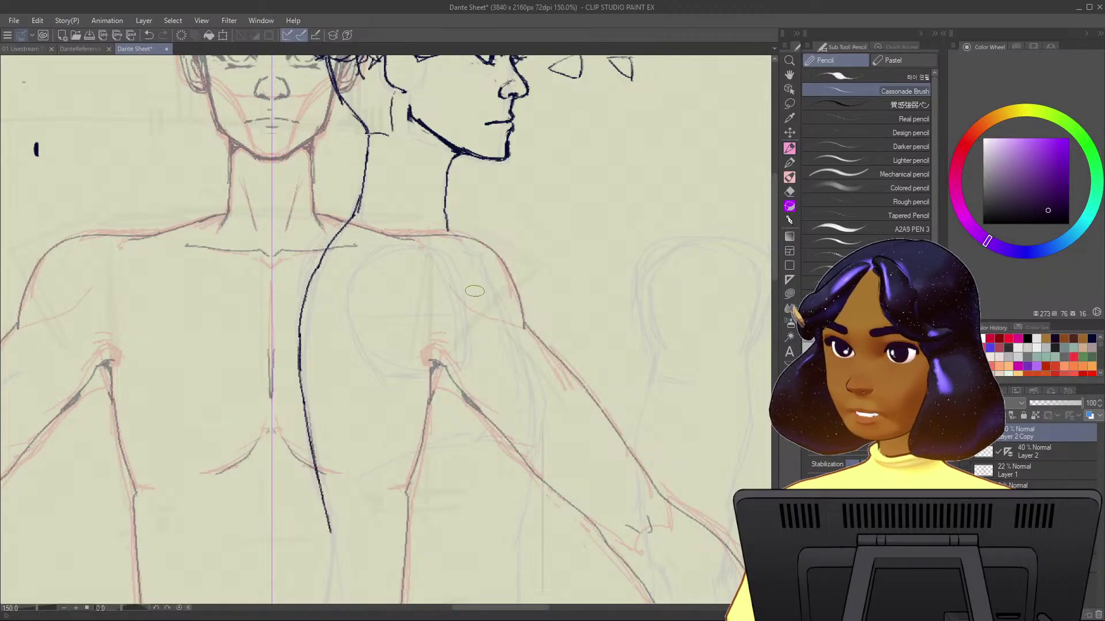
pyautogui.moveTo(449, 230); pyautogui.dragTo(475, 264)
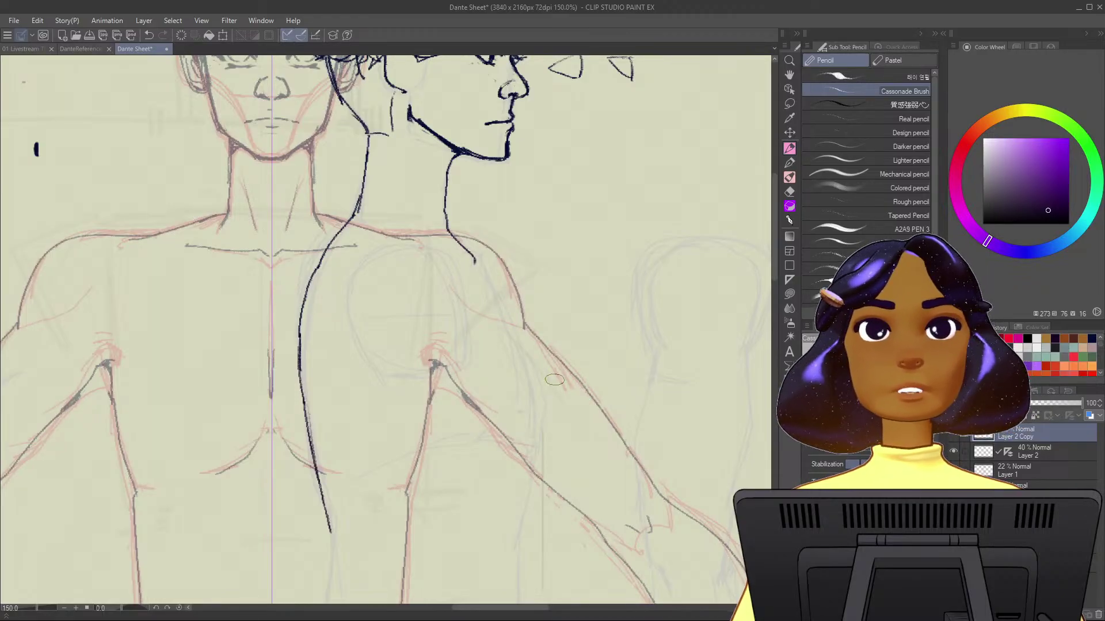
pyautogui.scroll(-5, 380, 317)
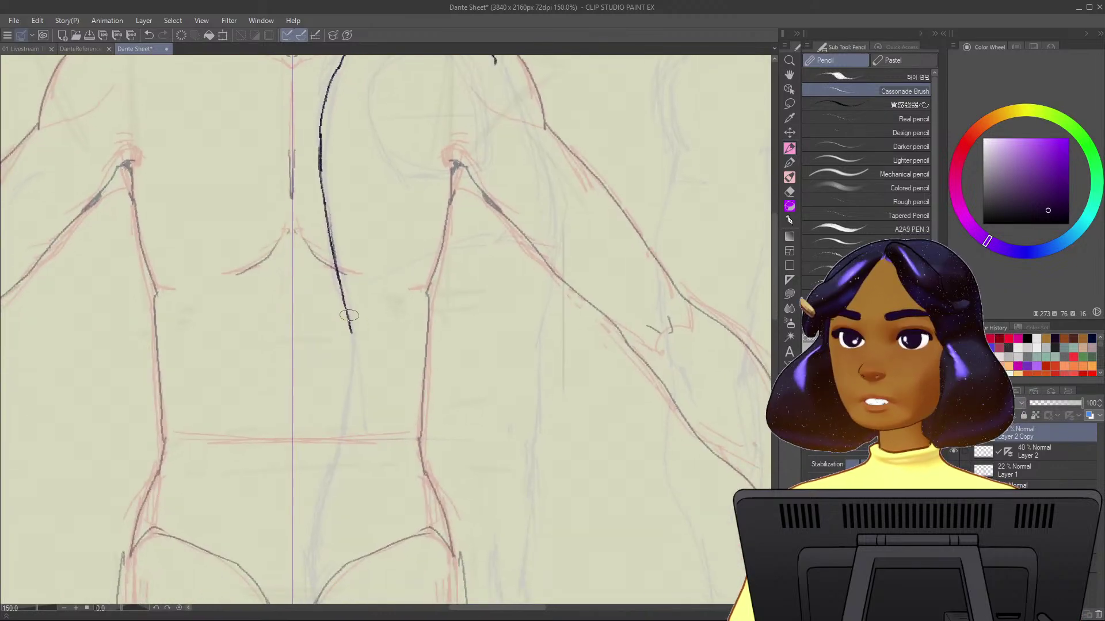
pyautogui.moveTo(350, 333)
pyautogui.mouseDown()
pyautogui.moveTo(354, 374)
pyautogui.moveTo(330, 489)
pyautogui.mouseUp()
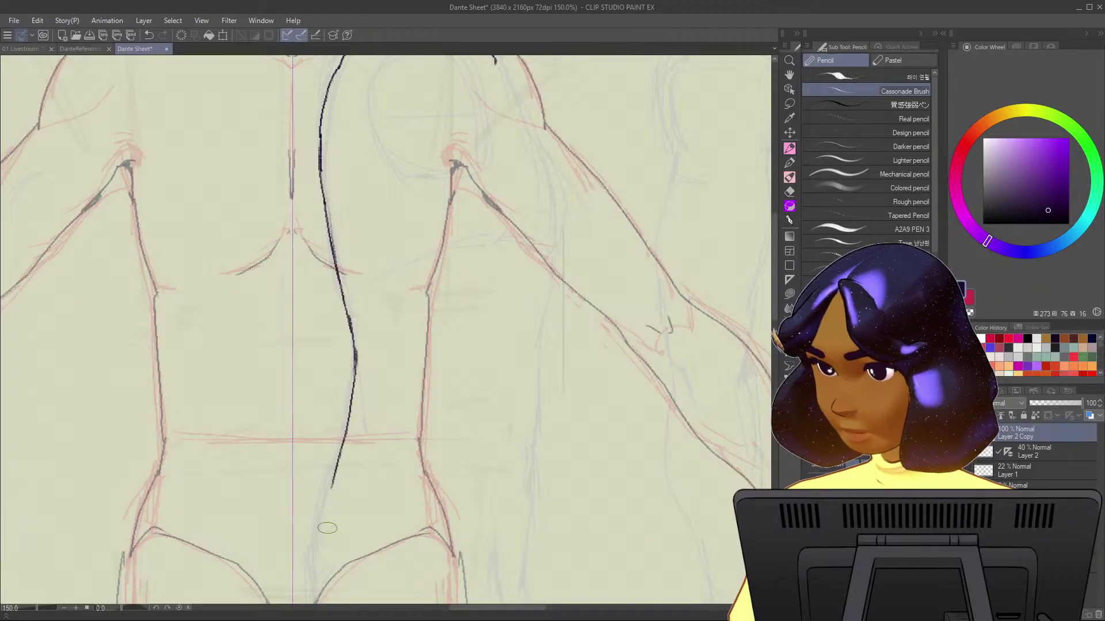
pyautogui.moveTo(356, 352); pyautogui.dragTo(315, 583)
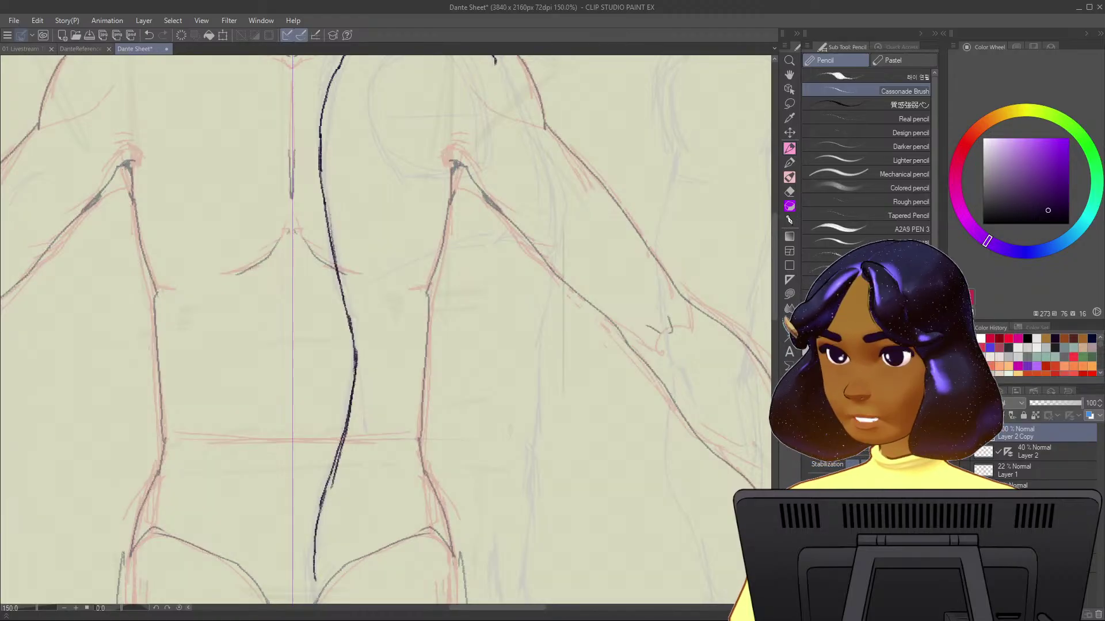
# Continue the profile figure's front contour over the chest and down to the upper belly.
pyautogui.scroll(5, 486, 227)
pyautogui.moveTo(486, 227)
pyautogui.mouseDown()
pyautogui.moveTo(544, 357)
pyautogui.moveTo(531, 323)
pyautogui.moveTo(544, 427)
pyautogui.mouseUp()
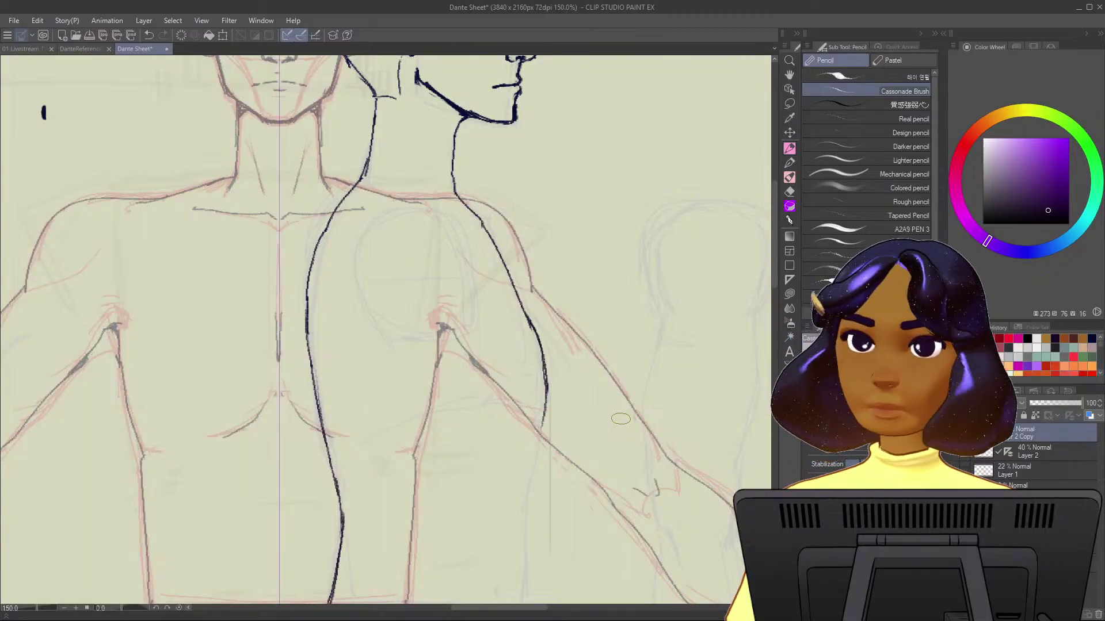
pyautogui.moveTo(545, 410); pyautogui.dragTo(526, 517)
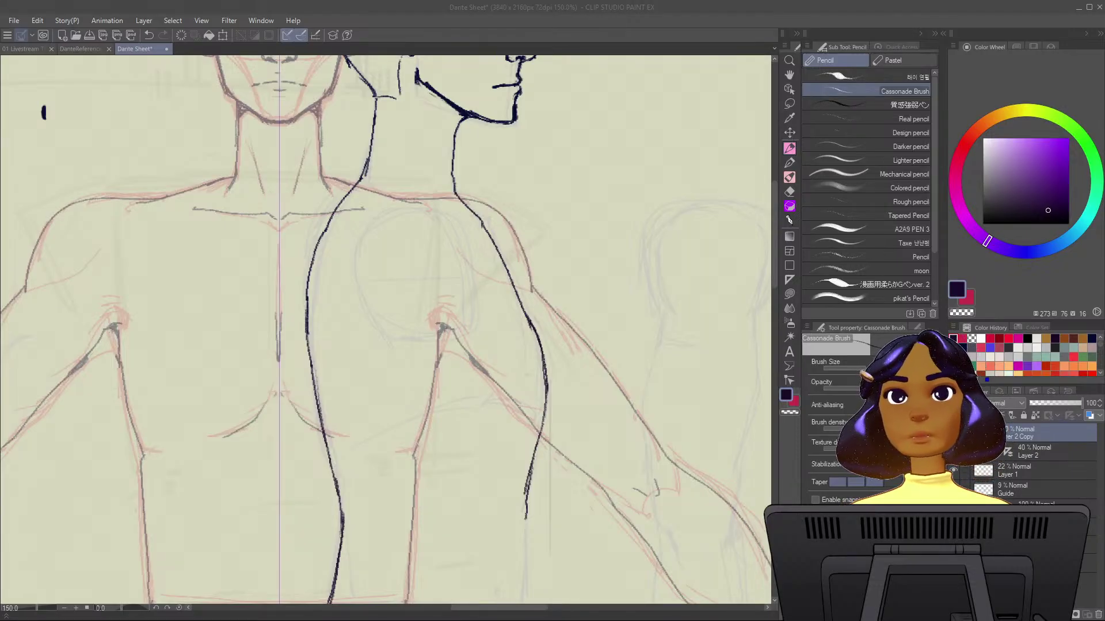
# Extend the profile figure's belly line to the lower abdomen and draw the curve under the buttocks.
pyautogui.click(570, 350)
pyautogui.press('p')
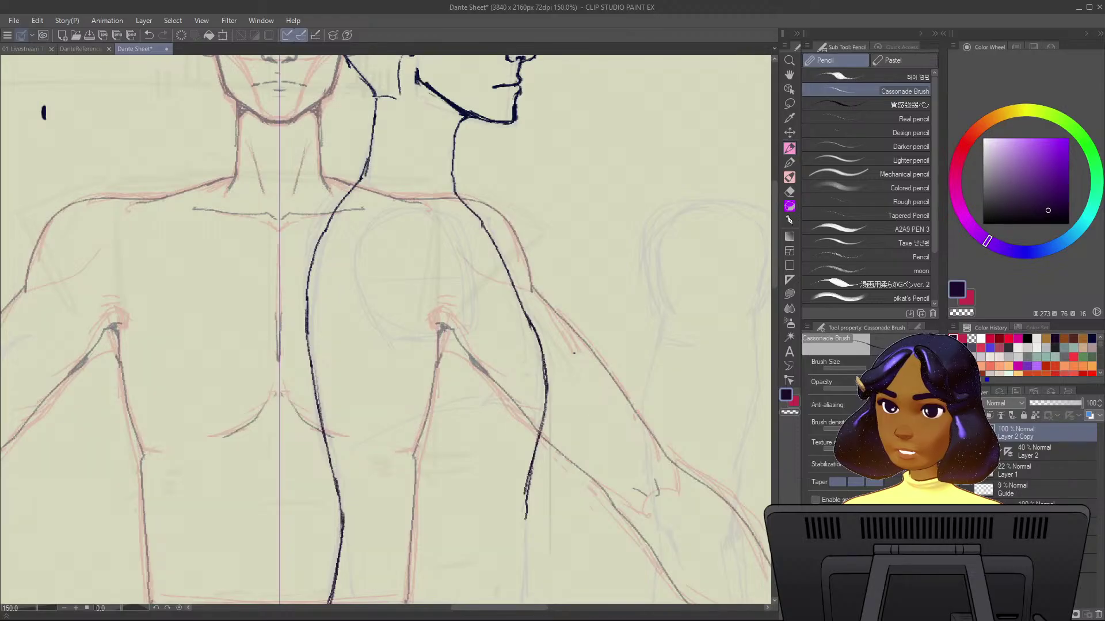
pyautogui.moveTo(548, 510)
pyautogui.mouseDown()
pyautogui.moveTo(573, 312)
pyautogui.moveTo(548, 326)
pyautogui.moveTo(538, 469)
pyautogui.moveTo(573, 250)
pyautogui.mouseUp()
pyautogui.moveTo(369, 247); pyautogui.dragTo(368, 348)
pyautogui.moveTo(377, 205)
pyautogui.mouseDown()
pyautogui.moveTo(358, 276)
pyautogui.moveTo(371, 367)
pyautogui.mouseUp()
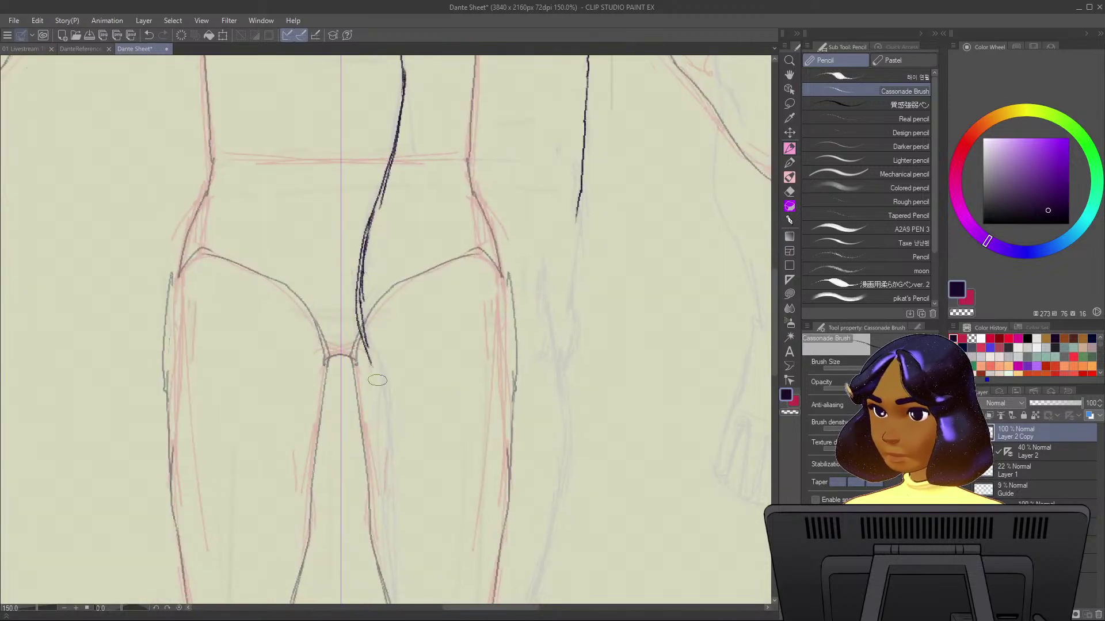
pyautogui.moveTo(363, 326); pyautogui.dragTo(380, 368)
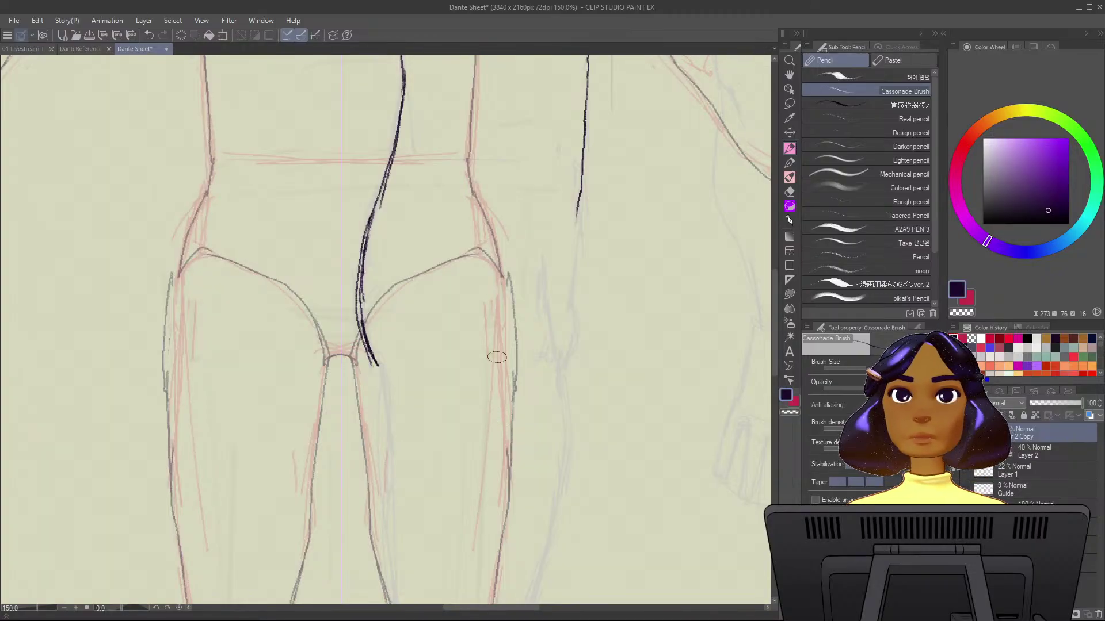
# Draw the back contour of the profile figure's thigh from below the buttocks to the back of the knee.
pyautogui.moveTo(465, 404); pyautogui.dragTo(444, 239)
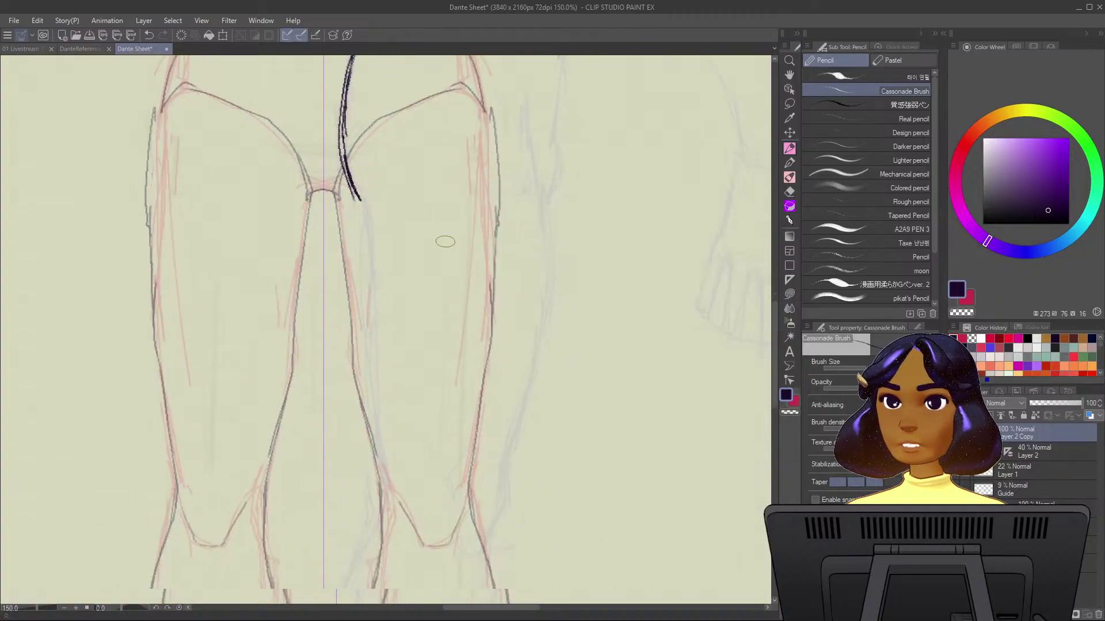
pyautogui.moveTo(366, 211); pyautogui.dragTo(370, 344)
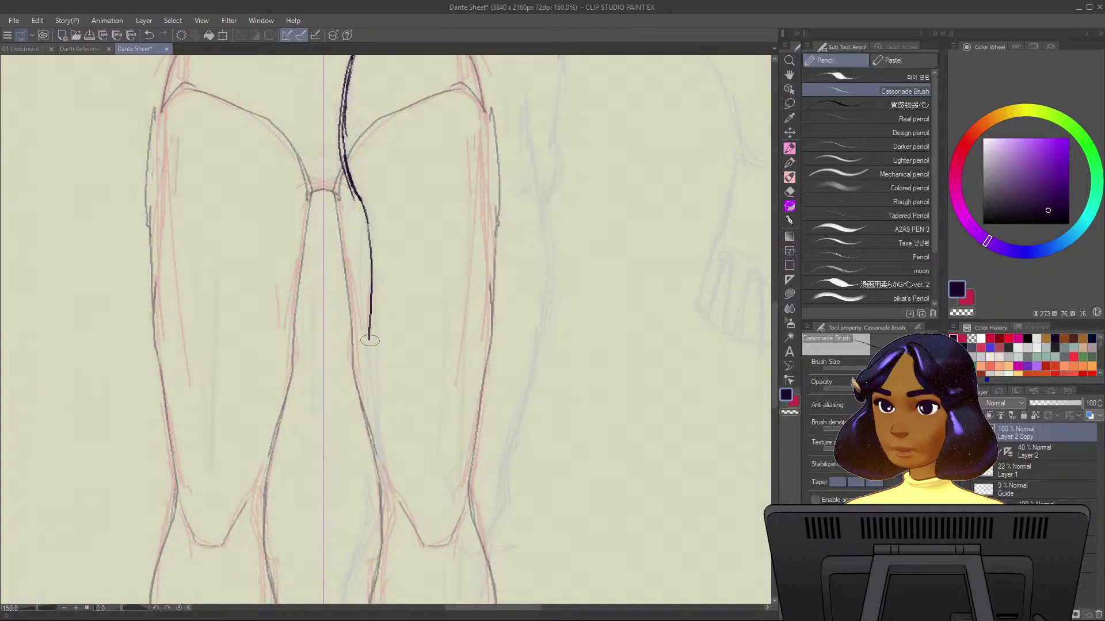
pyautogui.moveTo(369, 225); pyautogui.dragTo(370, 338)
pyautogui.hotkey('ctrl', 'z')
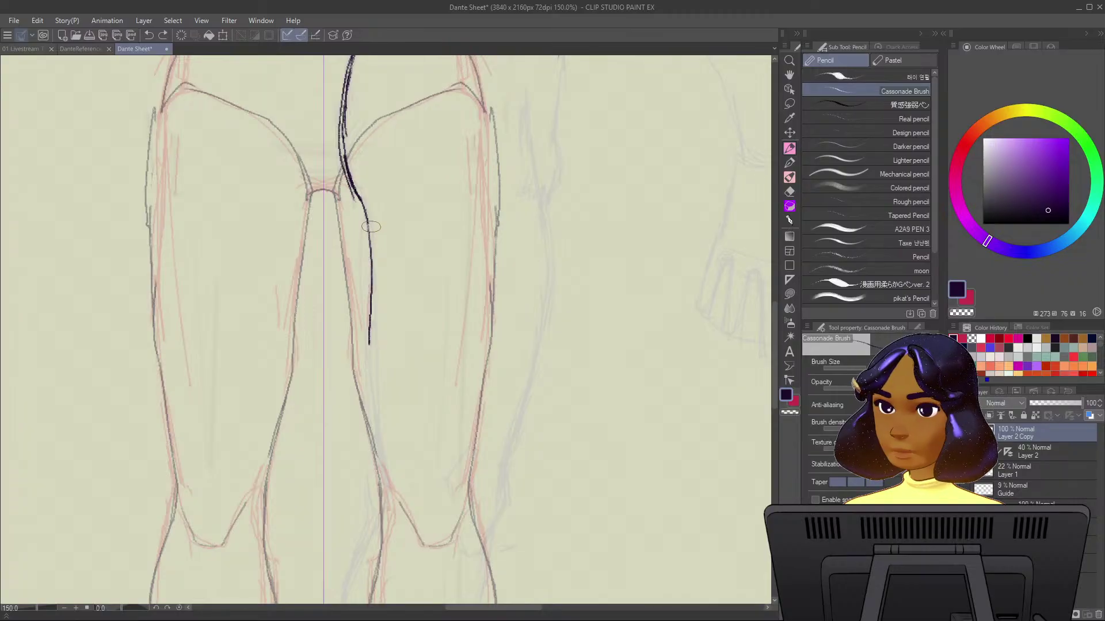
pyautogui.hotkey('ctrl', 'z')
pyautogui.moveTo(368, 224); pyautogui.dragTo(371, 410)
pyautogui.moveTo(367, 347); pyautogui.dragTo(383, 490)
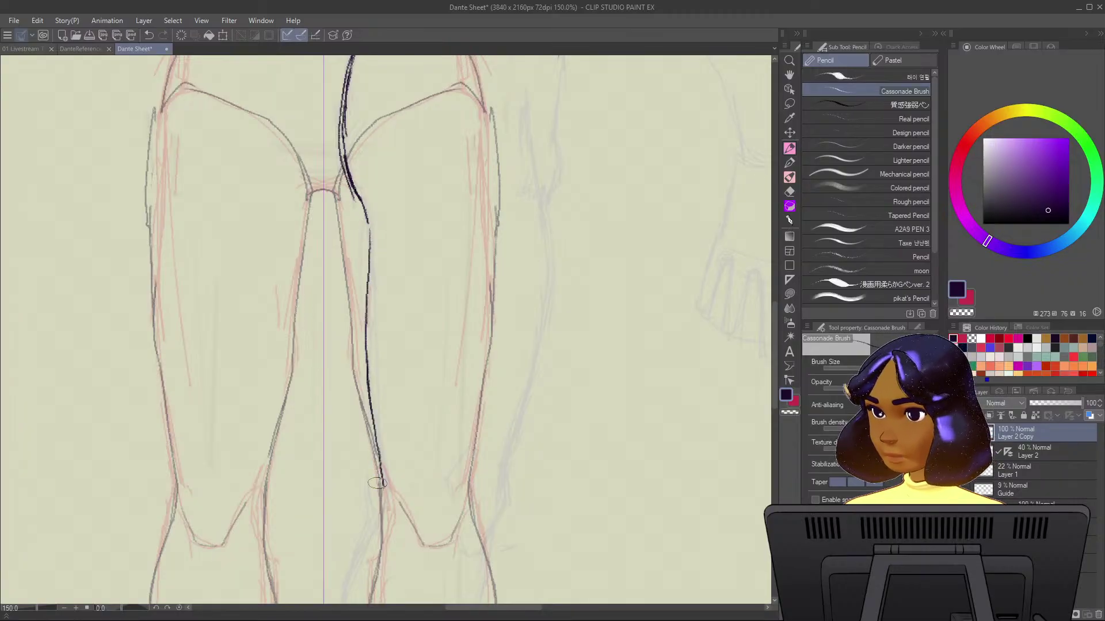
pyautogui.moveTo(375, 438); pyautogui.dragTo(384, 511)
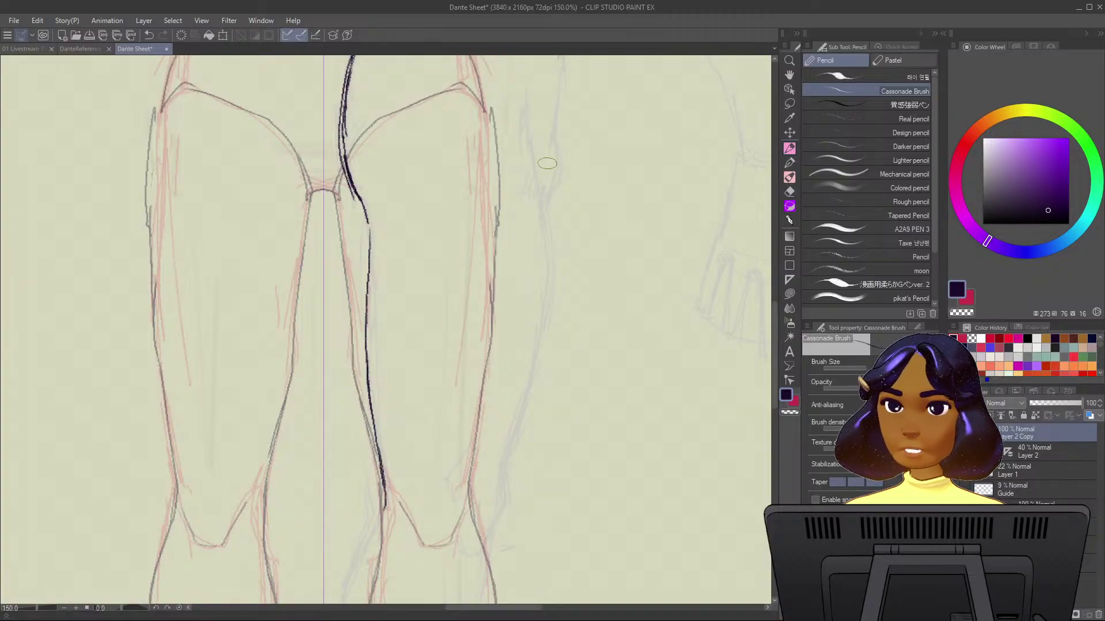
pyautogui.moveTo(552, 360)
pyautogui.mouseDown()
pyautogui.moveTo(593, 227)
pyautogui.moveTo(599, 138)
pyautogui.mouseUp()
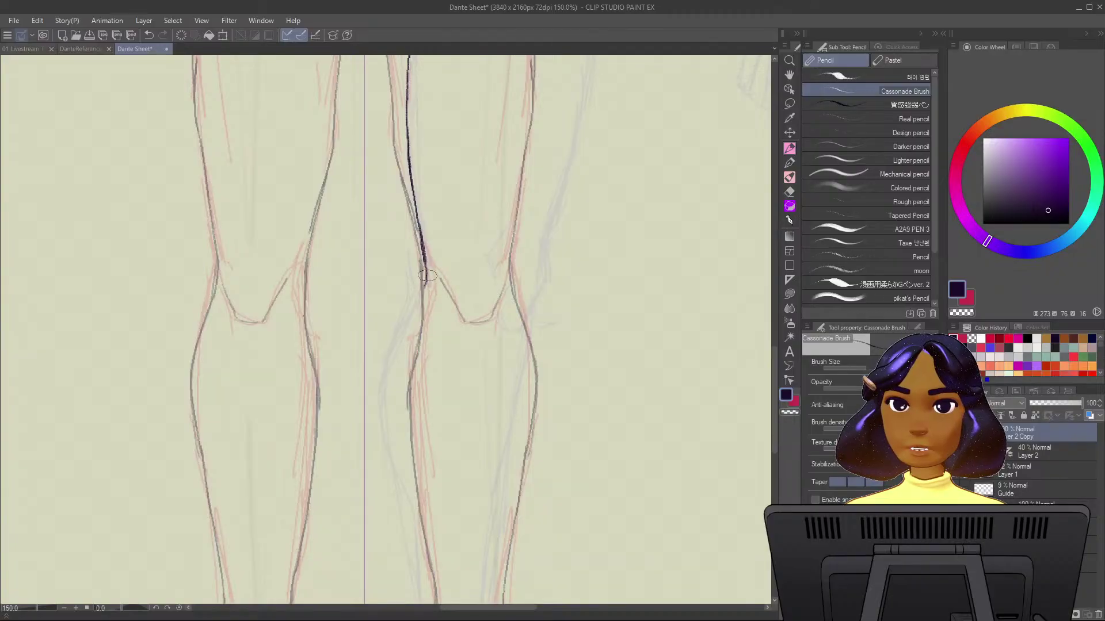
# Draw the profile figure's calf contour from the back of the knee down past the fullest part of the calf.
pyautogui.moveTo(427, 274)
pyautogui.mouseDown()
pyautogui.moveTo(386, 368)
pyautogui.moveTo(382, 410)
pyautogui.mouseUp()
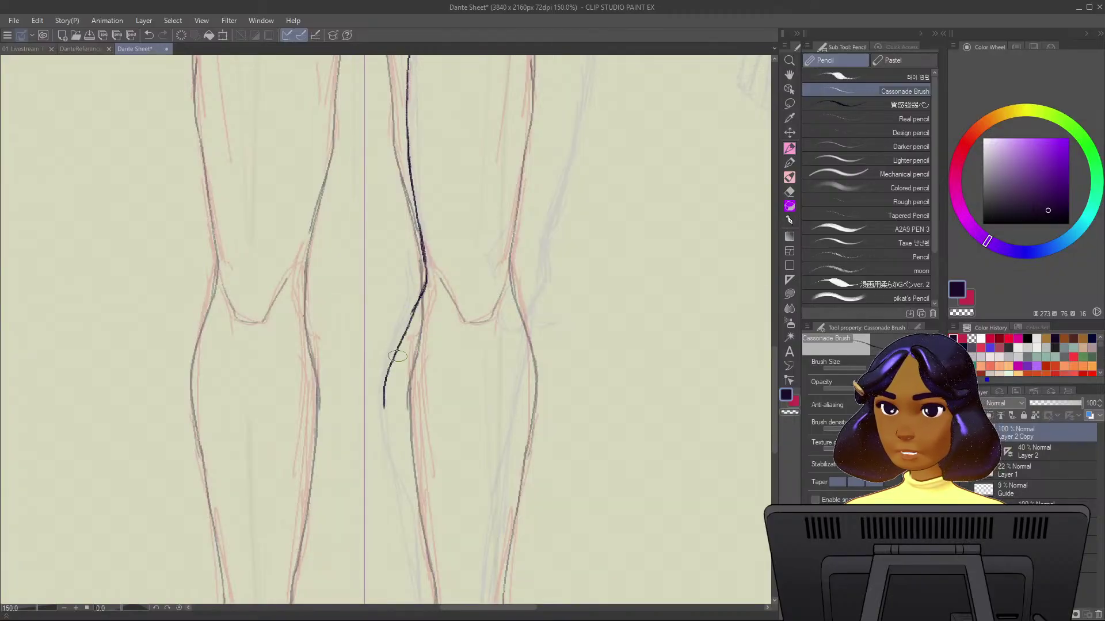
pyautogui.moveTo(390, 368); pyautogui.dragTo(386, 448)
pyautogui.moveTo(384, 406); pyautogui.dragTo(400, 490)
# Continue the profile figure's back contour down the lower calf and ankle to the base of the heel.
pyautogui.scroll(-5, 385, 328)
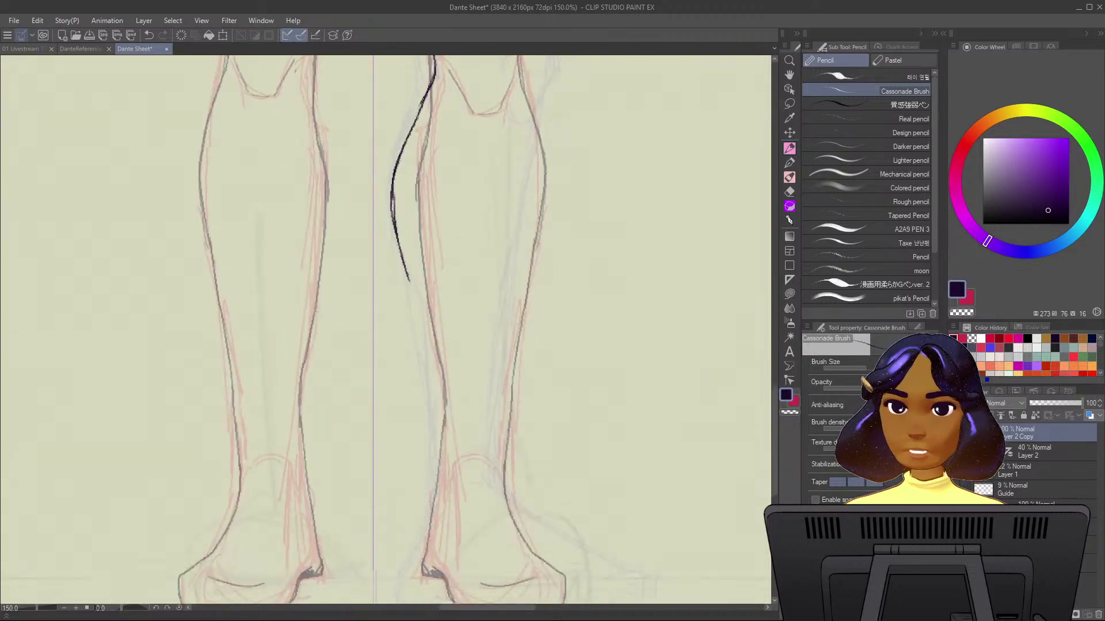
pyautogui.scroll(-1, 386, 328)
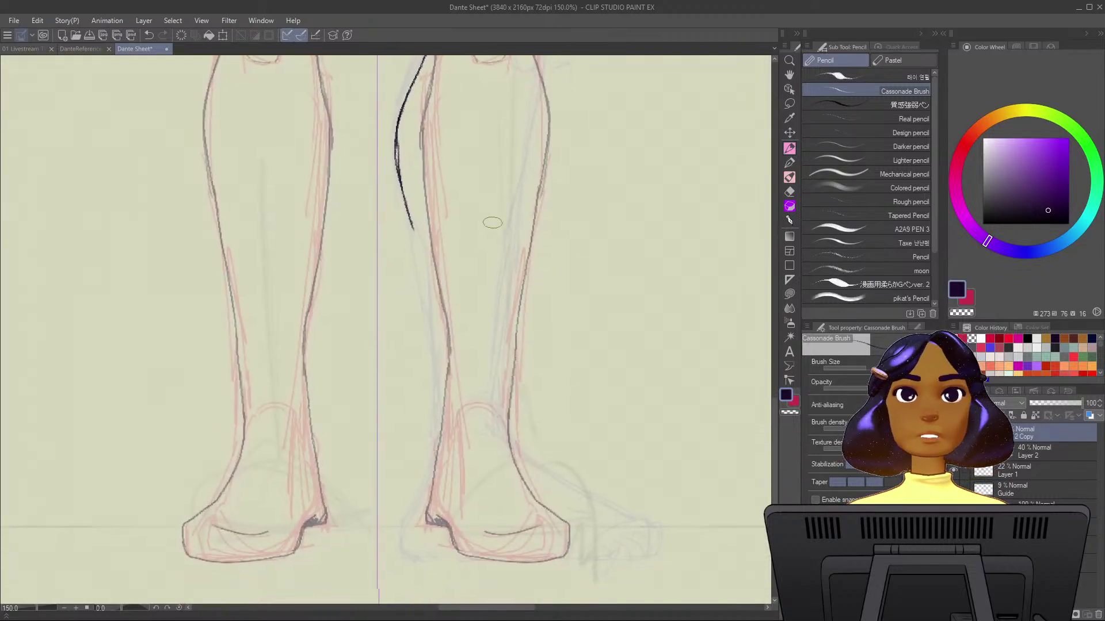
pyautogui.moveTo(413, 226)
pyautogui.mouseDown()
pyautogui.moveTo(426, 309)
pyautogui.moveTo(411, 225)
pyautogui.moveTo(426, 302)
pyautogui.mouseUp()
pyautogui.moveTo(421, 250)
pyautogui.mouseDown()
pyautogui.moveTo(436, 449)
pyautogui.moveTo(406, 536)
pyautogui.moveTo(412, 563)
pyautogui.mouseUp()
pyautogui.hotkey('ctrl', 'z')
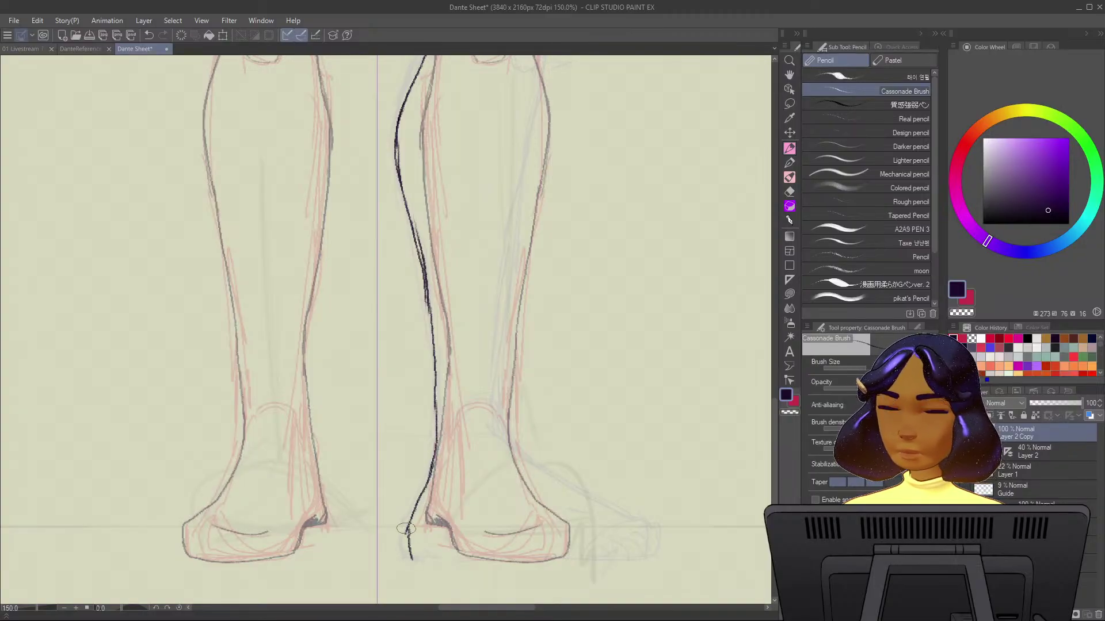
pyautogui.moveTo(406, 527); pyautogui.dragTo(413, 559)
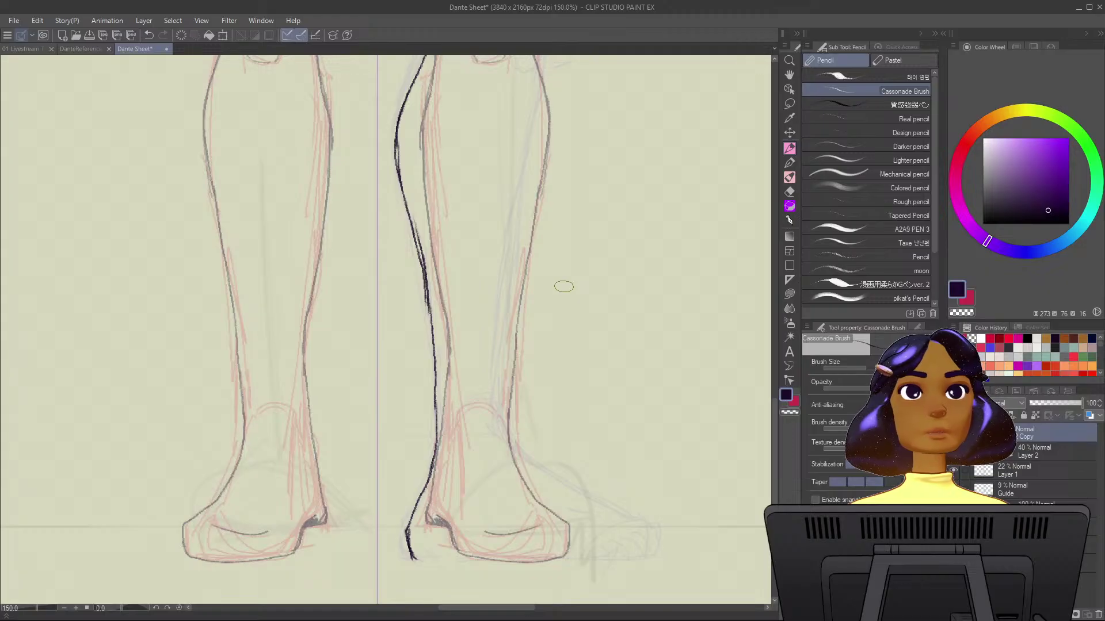
# Extend the profile figure's belly line over the lower abdomen down to the crotch.
pyautogui.scroll(5, 616, 177)
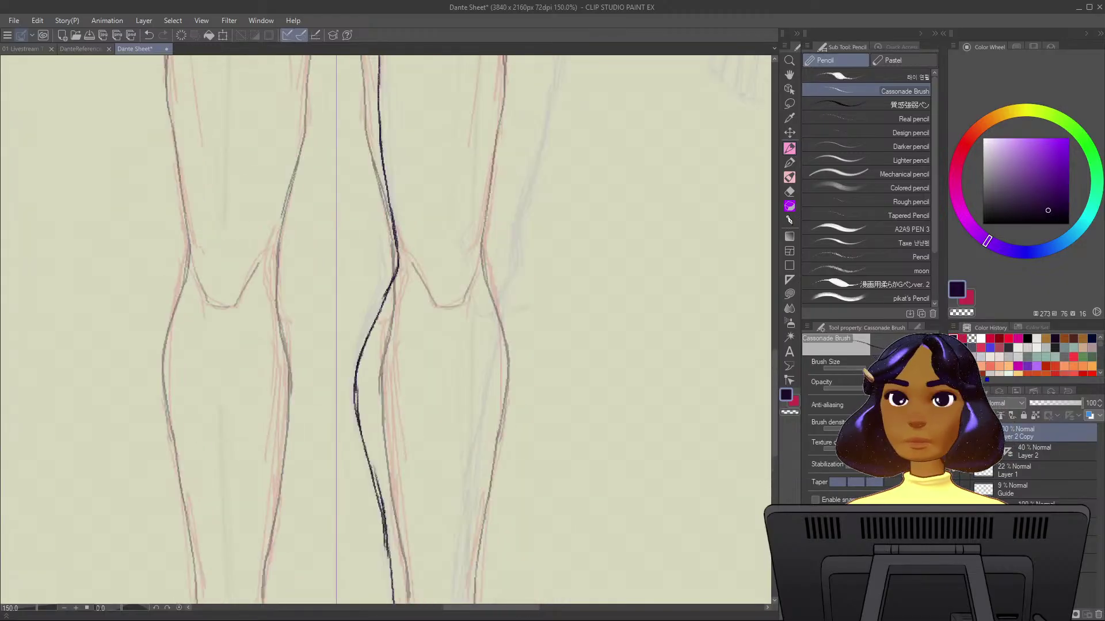
pyautogui.scroll(6, 385, 330)
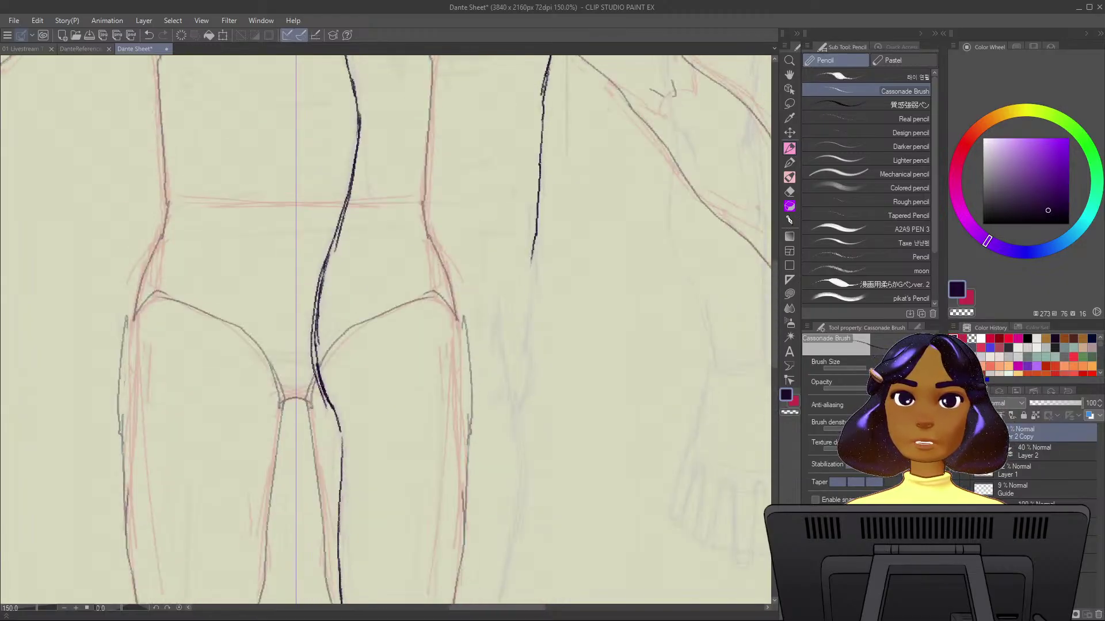
pyautogui.moveTo(532, 261); pyautogui.dragTo(530, 280)
pyautogui.moveTo(535, 241); pyautogui.dragTo(527, 316)
pyautogui.moveTo(534, 261); pyautogui.dragTo(513, 413)
pyautogui.moveTo(527, 362); pyautogui.dragTo(513, 419)
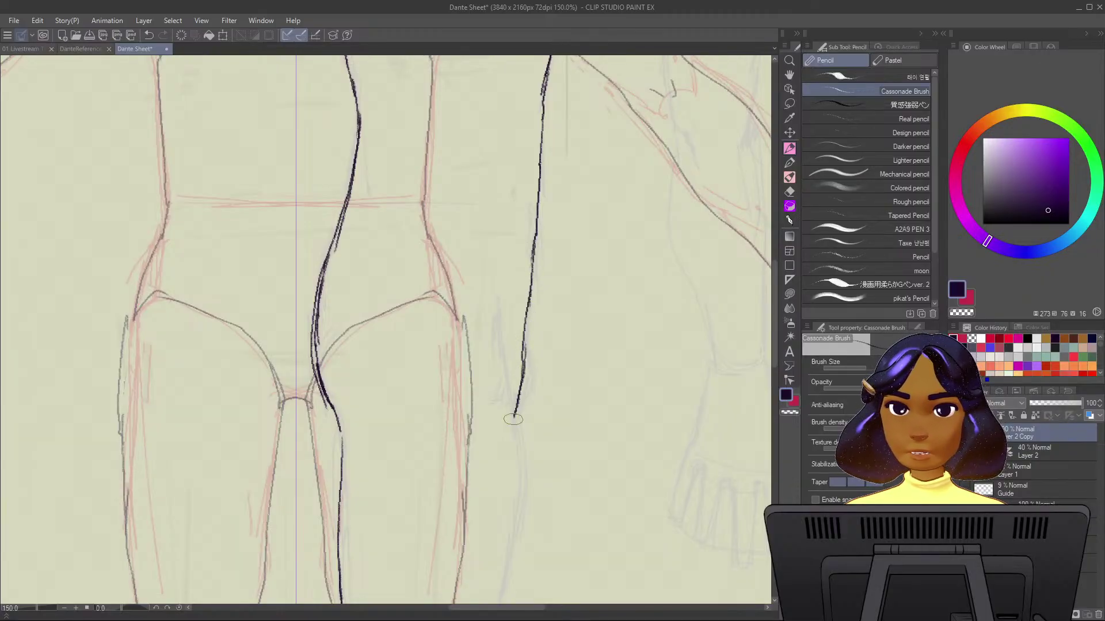
# Draw the short crease line where the profile figure's front thigh meets the hip.
pyautogui.moveTo(495, 311); pyautogui.dragTo(504, 379)
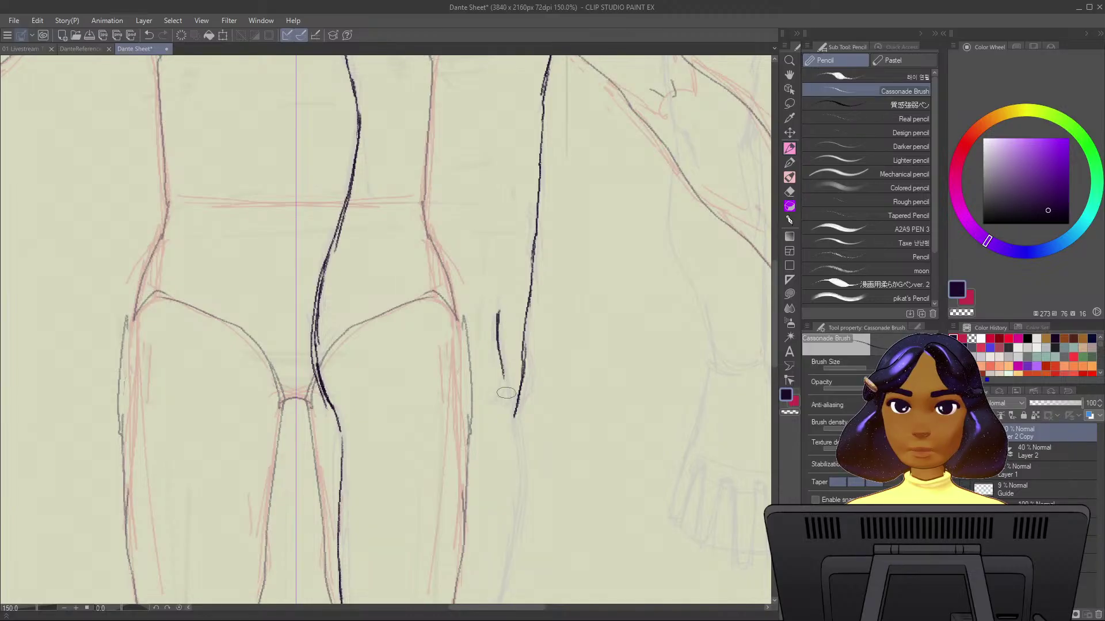
pyautogui.moveTo(497, 311); pyautogui.dragTo(505, 381)
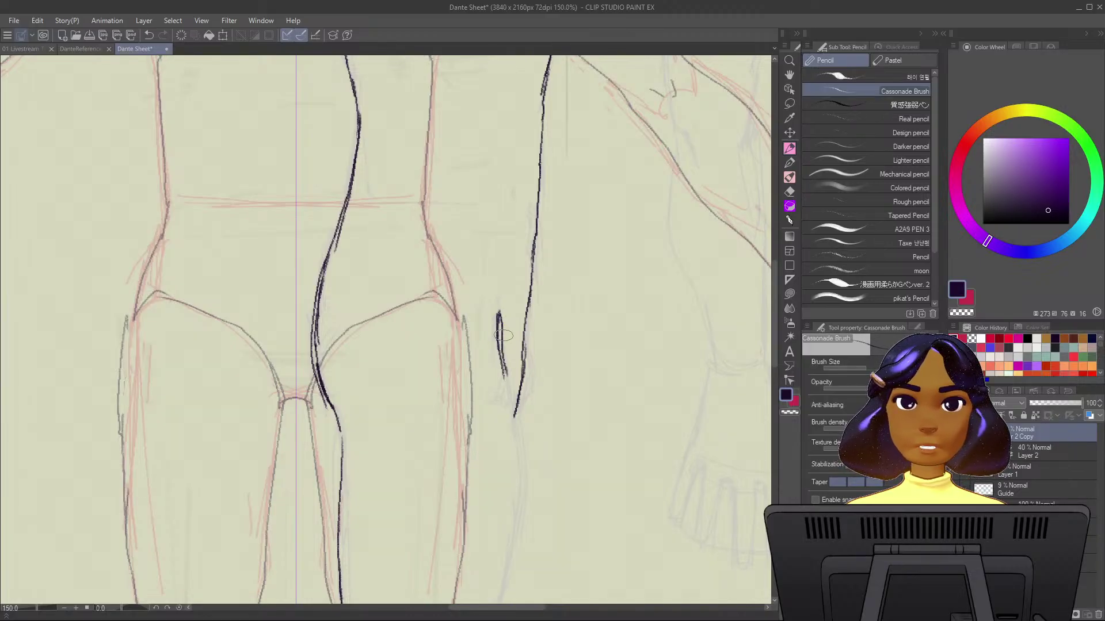
pyautogui.hotkey('ctrl', 'z')
pyautogui.moveTo(499, 311)
pyautogui.mouseDown()
pyautogui.moveTo(516, 465)
pyautogui.moveTo(533, 246)
pyautogui.mouseUp()
# Draw the front contour of the profile figure's thigh from the crotch down to just above the knee.
pyautogui.moveTo(526, 172)
pyautogui.mouseDown()
pyautogui.moveTo(533, 225)
pyautogui.moveTo(517, 326)
pyautogui.mouseUp()
pyautogui.moveTo(532, 267); pyautogui.dragTo(489, 474)
pyautogui.moveTo(518, 387); pyautogui.dragTo(491, 488)
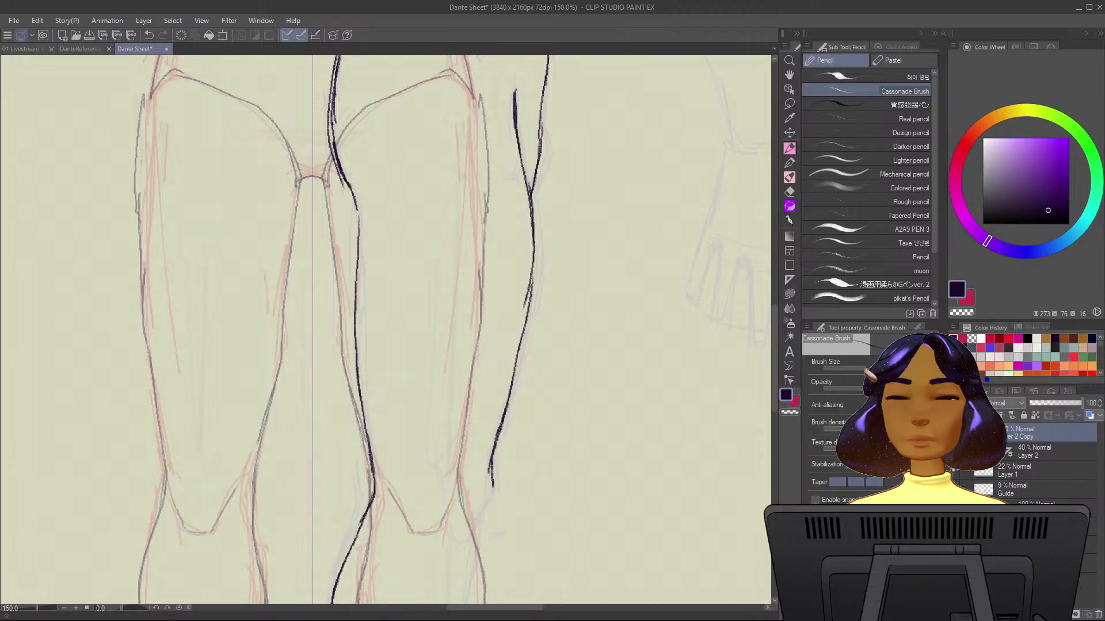
# Draw the profile figure's kneecap with its front curve, lower hook and a short inner knee line.
pyautogui.moveTo(482, 516); pyautogui.dragTo(504, 303)
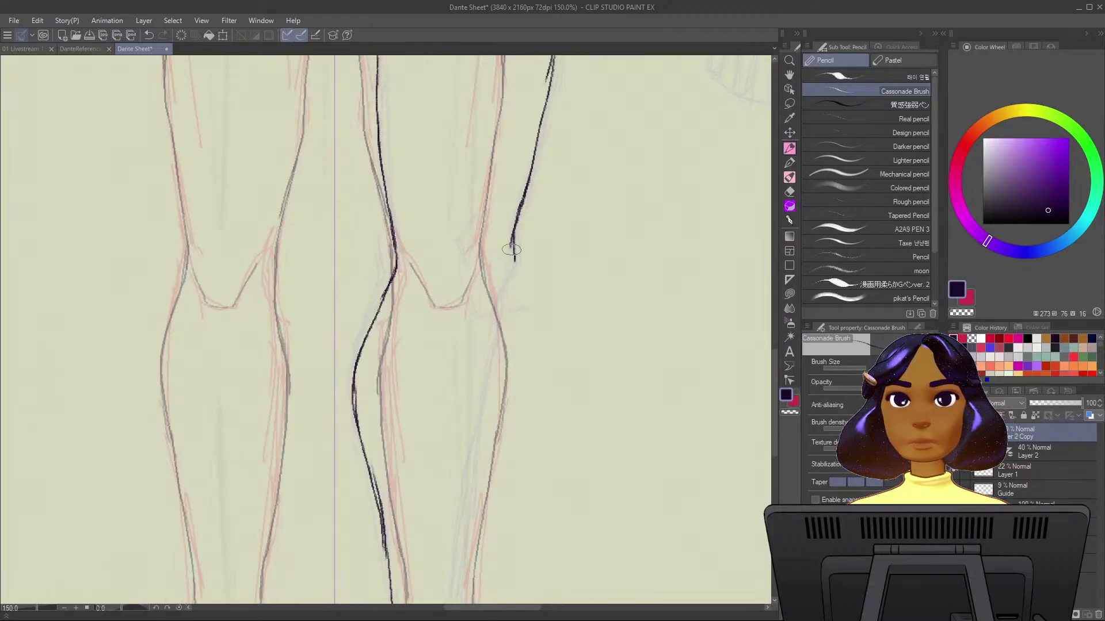
pyautogui.moveTo(512, 253)
pyautogui.mouseDown()
pyautogui.moveTo(512, 277)
pyautogui.moveTo(482, 315)
pyautogui.mouseUp()
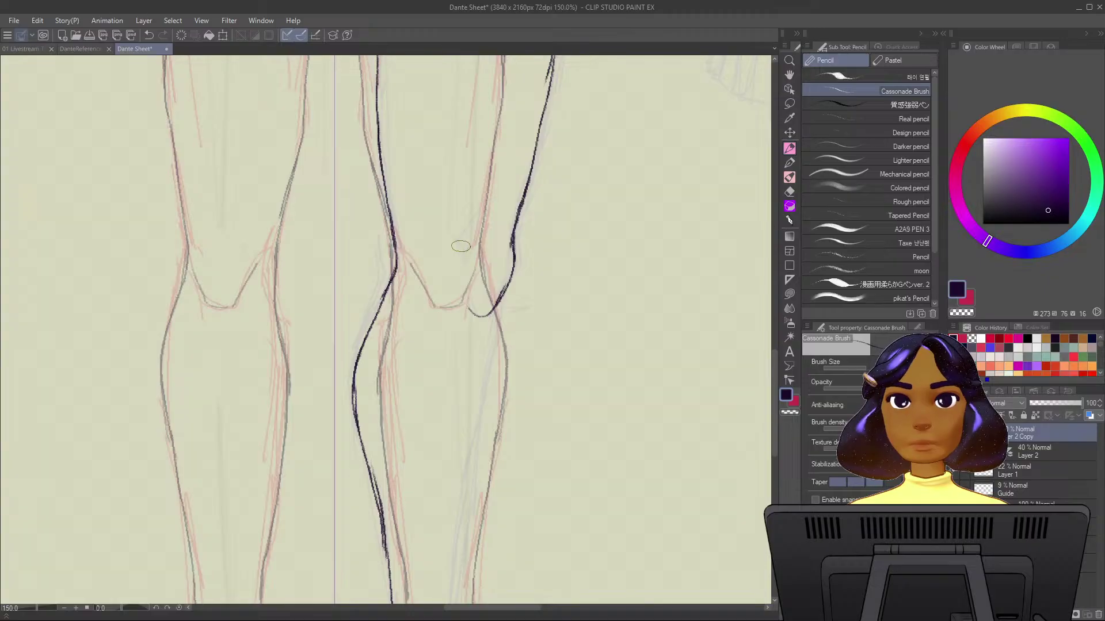
pyautogui.moveTo(478, 213)
pyautogui.mouseDown()
pyautogui.moveTo(461, 254)
pyautogui.moveTo(466, 281)
pyautogui.mouseUp()
# Draw the profile figure's shin line from below the kneecap to the ankle and continue it along the top of the foot.
pyautogui.moveTo(562, 369); pyautogui.dragTo(572, 221)
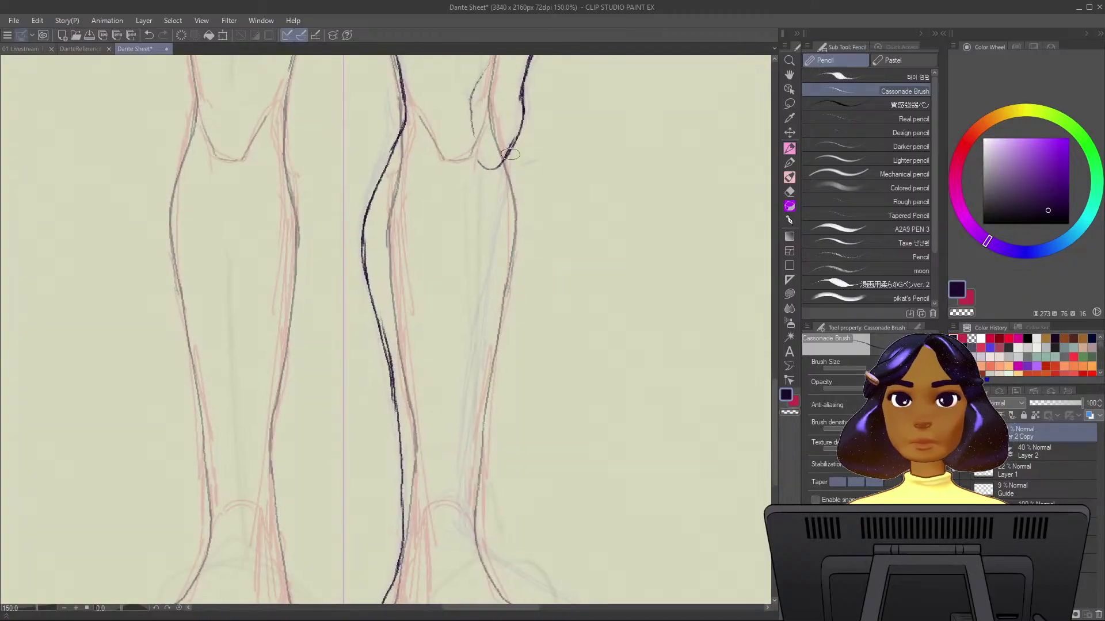
pyautogui.moveTo(510, 154)
pyautogui.mouseDown()
pyautogui.moveTo(476, 336)
pyautogui.moveTo(463, 524)
pyautogui.mouseUp()
pyautogui.hotkey('ctrl', 'z')
pyautogui.moveTo(470, 399); pyautogui.dragTo(463, 520)
pyautogui.moveTo(471, 394); pyautogui.dragTo(465, 530)
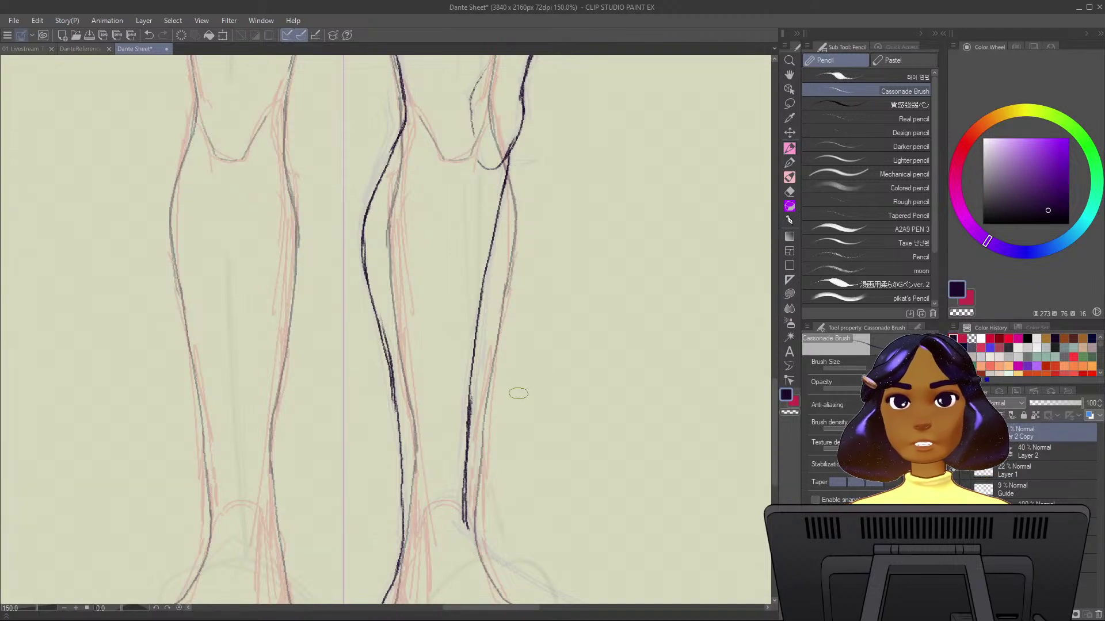
pyautogui.moveTo(479, 519)
pyautogui.mouseDown()
pyautogui.moveTo(480, 323)
pyautogui.moveTo(473, 290)
pyautogui.moveTo(450, 286)
pyautogui.moveTo(482, 341)
pyautogui.moveTo(570, 391)
pyautogui.mouseUp()
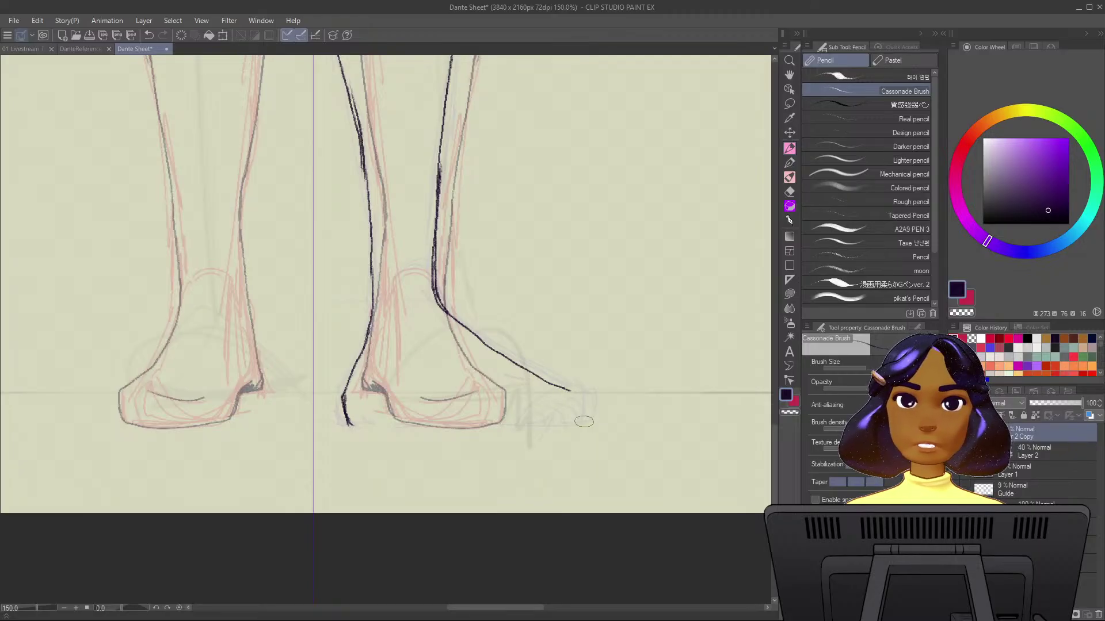
# Bring up the canvas overview and flip the canvas view horizontally.
pyautogui.click(1034, 46)
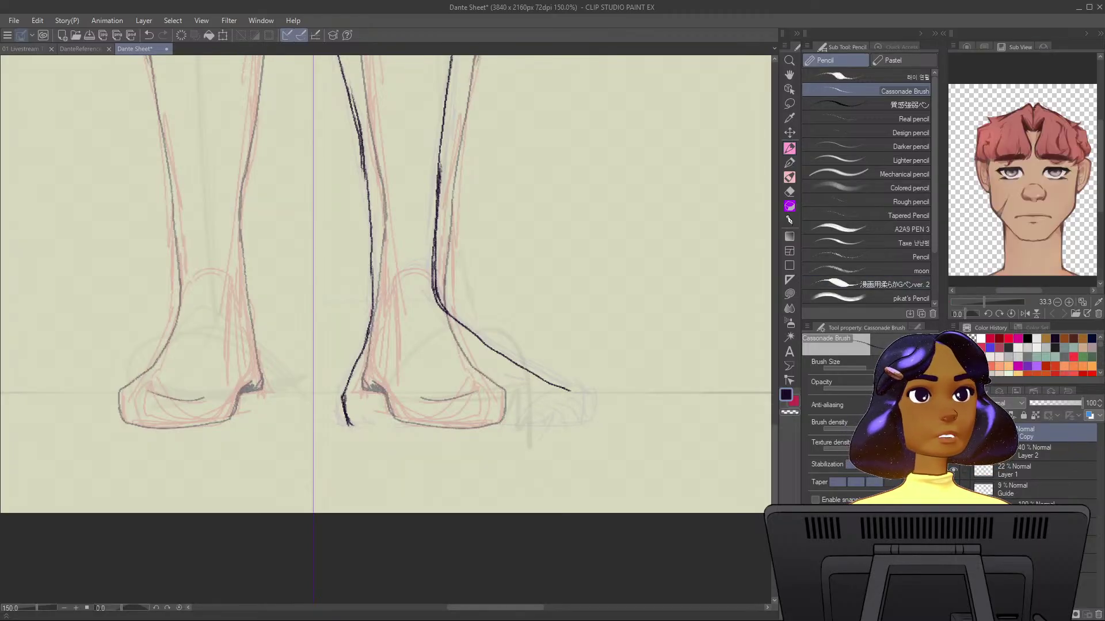
pyautogui.click(1043, 46)
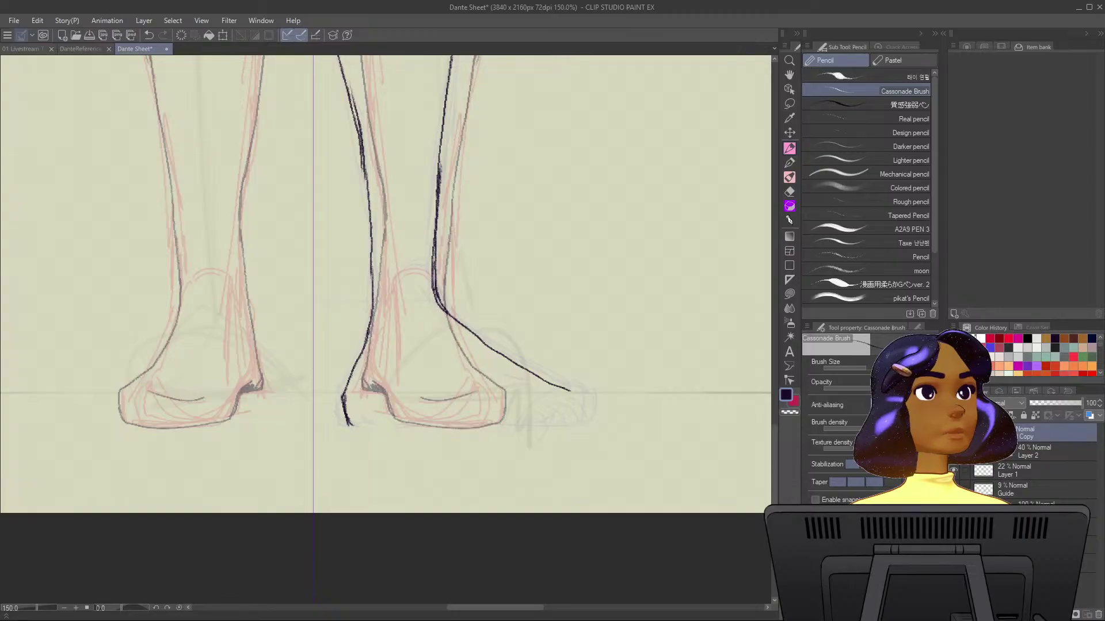
pyautogui.click(984, 47)
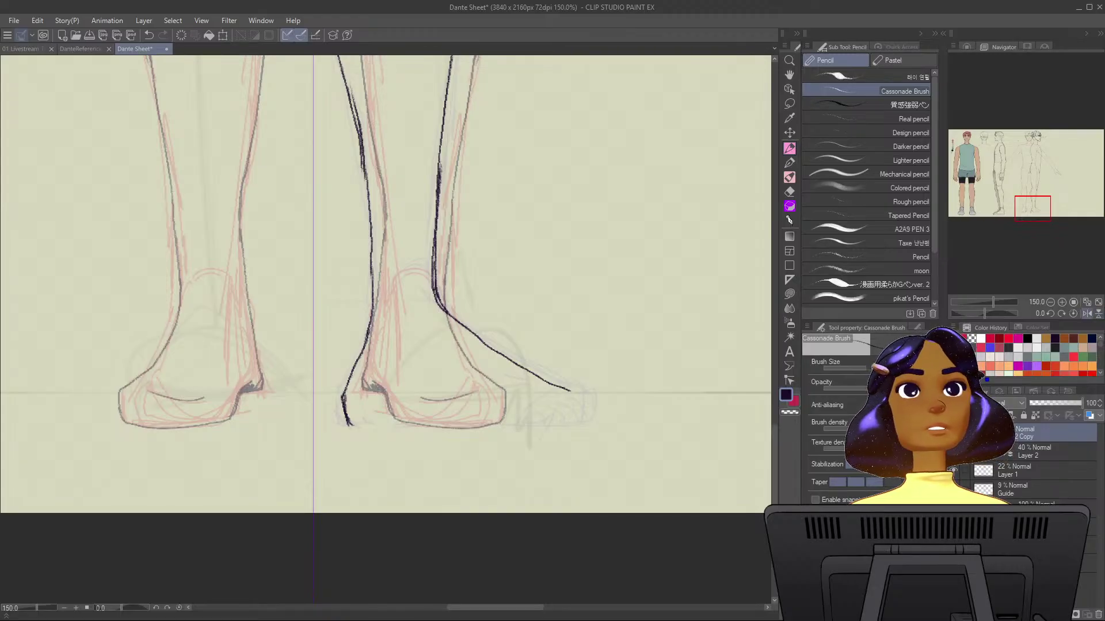
pyautogui.press('h')
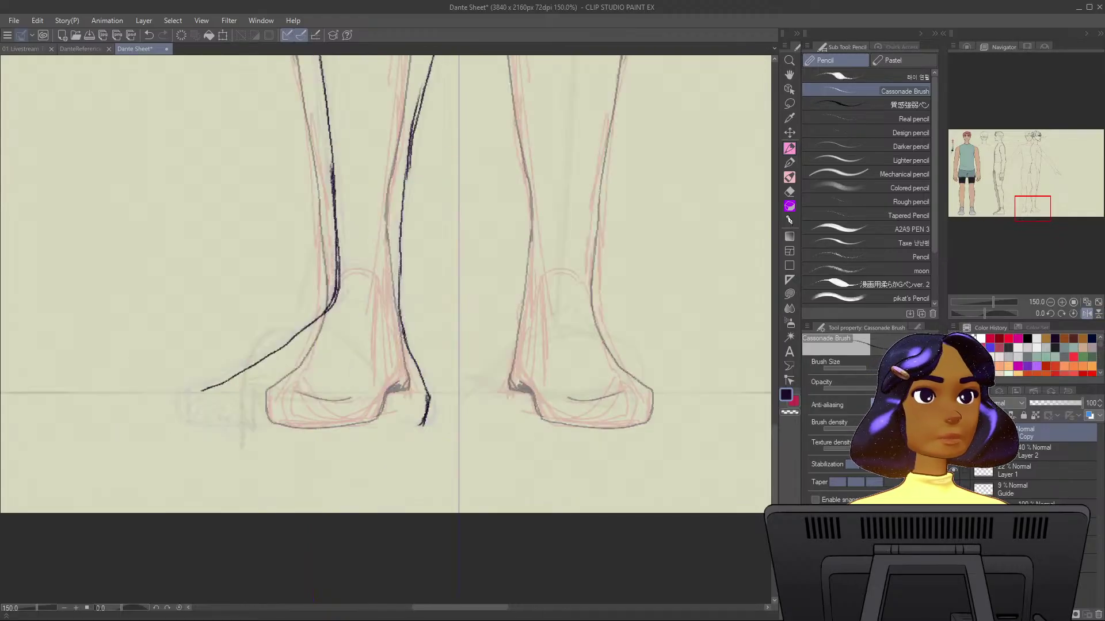
# Hide the dark front-view linework and close the profile foot's outline with the toes, sole and a reworked heel.
pyautogui.moveTo(170, 460); pyautogui.dragTo(420, 347)
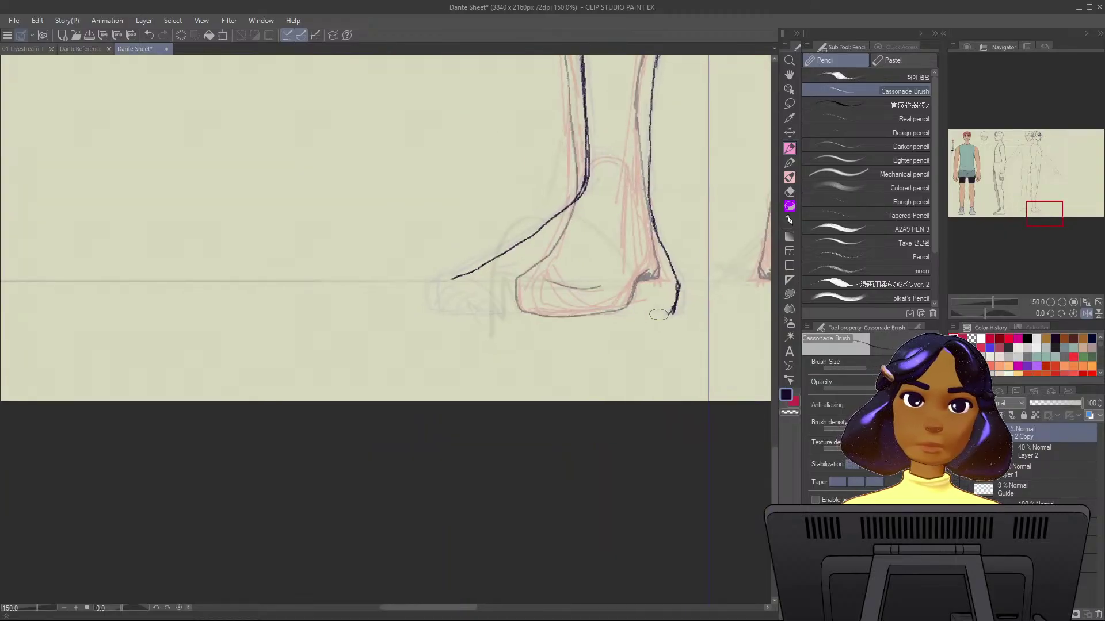
pyautogui.moveTo(674, 309); pyautogui.dragTo(576, 317)
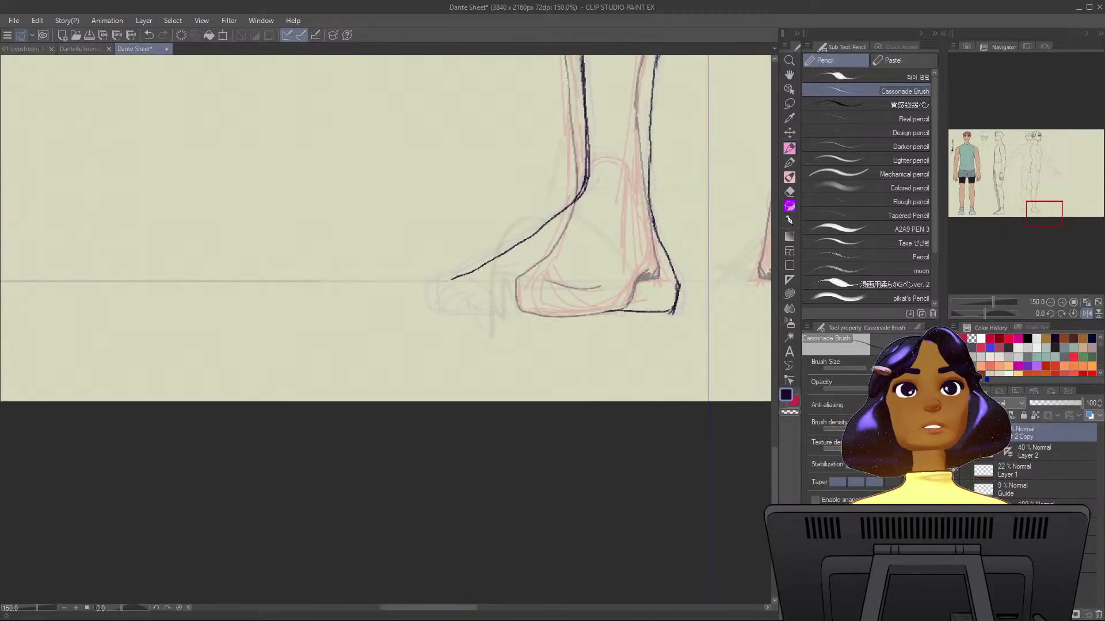
pyautogui.hotkey('ctrl', 'z')
pyautogui.hotkey('ctrl', 'z')
pyautogui.hotkey('ctrl', 'z')
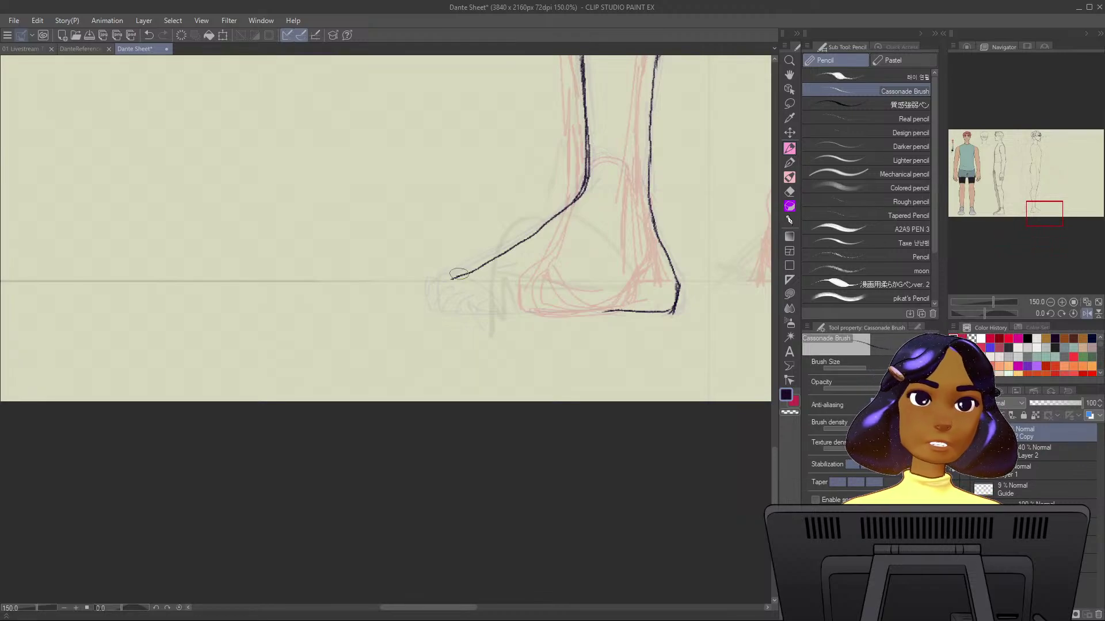
pyautogui.moveTo(488, 260)
pyautogui.mouseDown()
pyautogui.moveTo(436, 277)
pyautogui.moveTo(427, 303)
pyautogui.moveTo(429, 281)
pyautogui.moveTo(434, 310)
pyautogui.moveTo(455, 314)
pyautogui.moveTo(670, 311)
pyautogui.mouseUp()
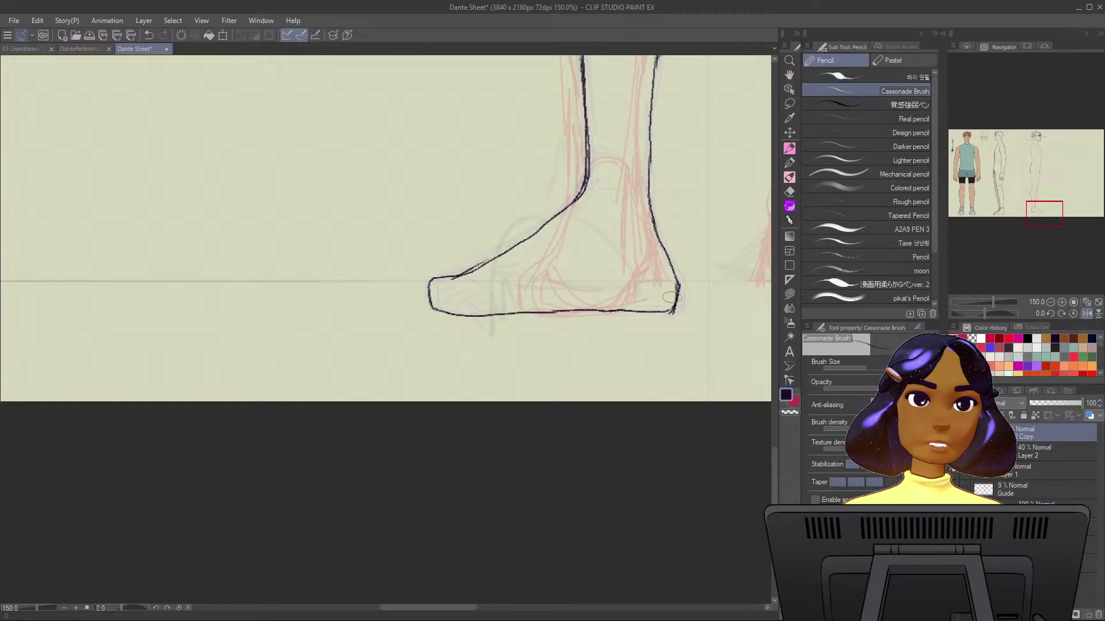
pyautogui.moveTo(659, 231)
pyautogui.mouseDown()
pyautogui.moveTo(679, 276)
pyautogui.moveTo(667, 310)
pyautogui.mouseUp()
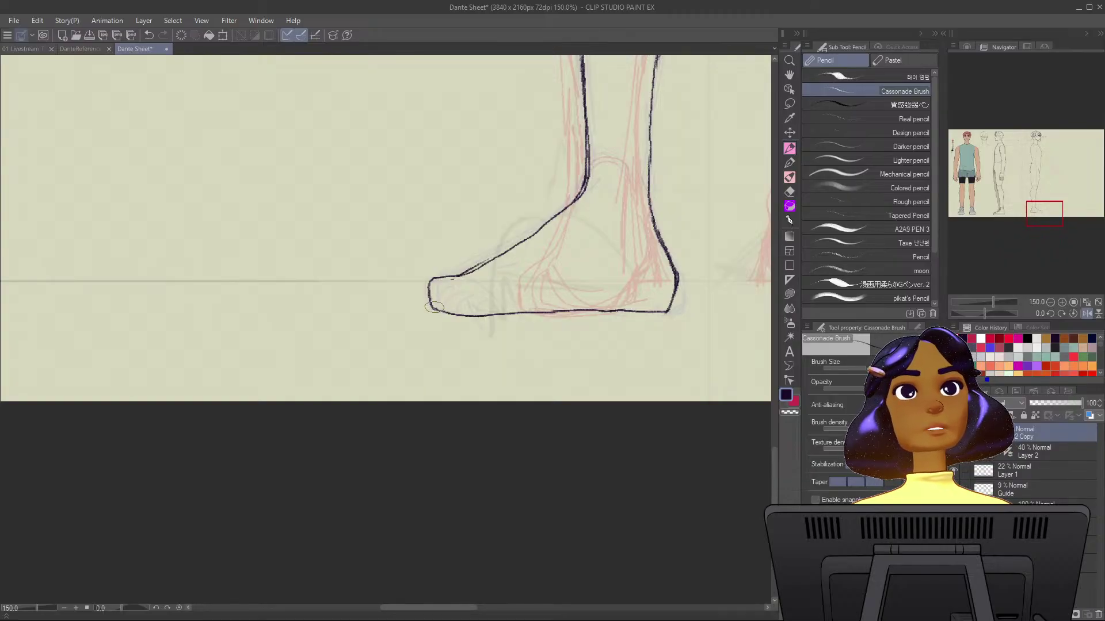
# Reinforce the profile figure's back contour from the lower calf over the Achilles area to the heel.
pyautogui.scroll(-2, 431, 304)
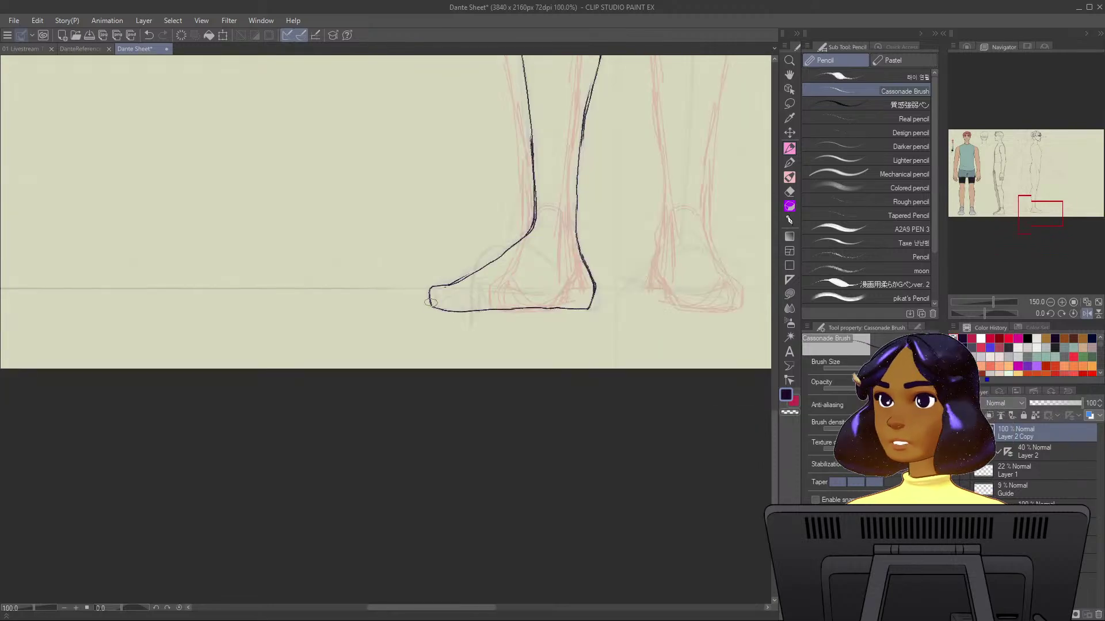
pyautogui.moveTo(432, 296); pyautogui.dragTo(409, 477)
pyautogui.moveTo(636, 423); pyautogui.dragTo(630, 419)
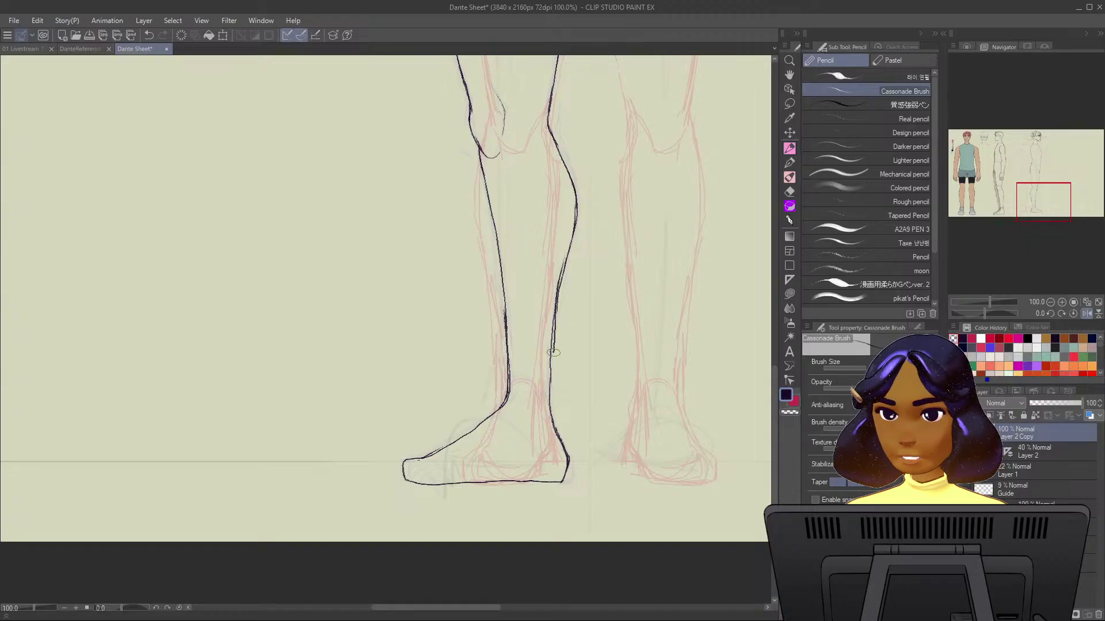
pyautogui.moveTo(554, 323); pyautogui.dragTo(552, 430)
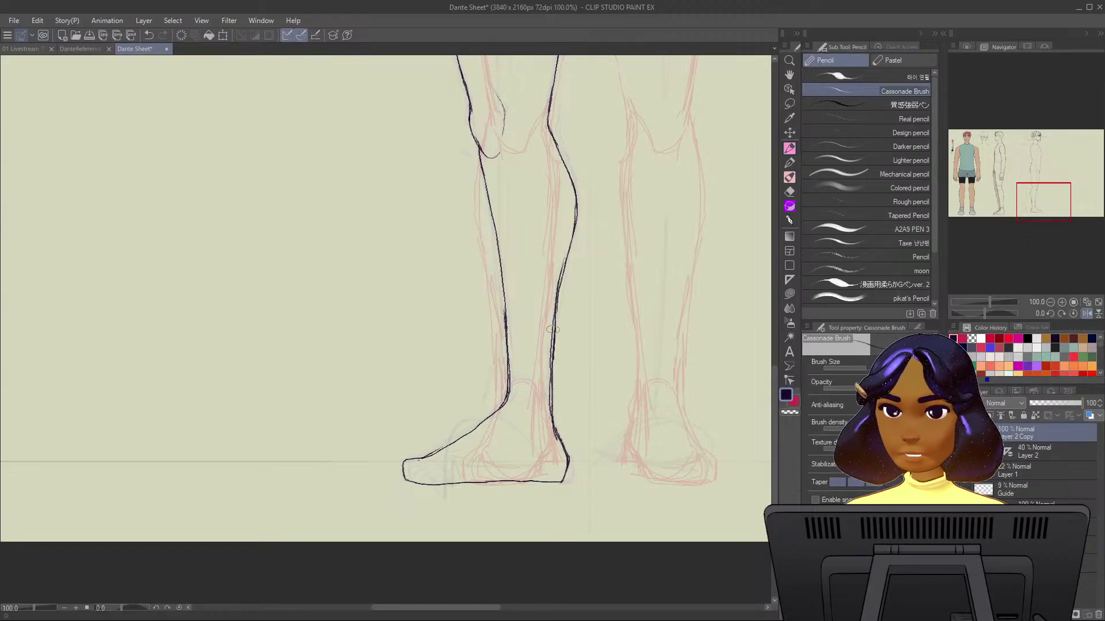
pyautogui.moveTo(552, 329)
pyautogui.mouseDown()
pyautogui.moveTo(549, 397)
pyautogui.moveTo(565, 463)
pyautogui.mouseUp()
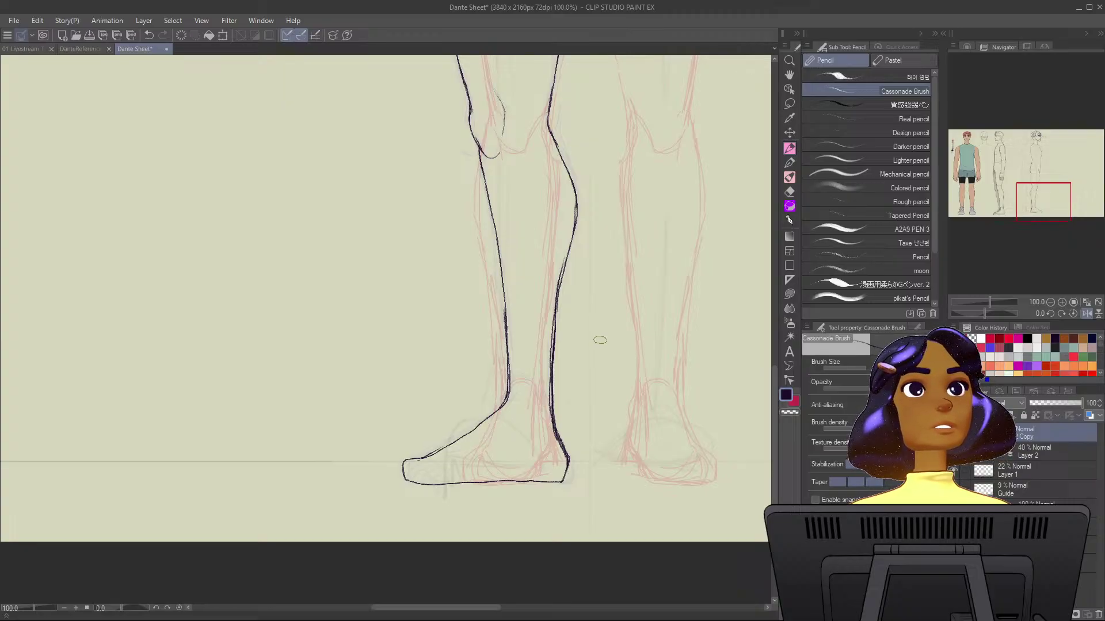
# Draw a closed oval on the profile figure's upper torso to mark the shoulder where the arm attaches.
pyautogui.scroll(10, 611, 328)
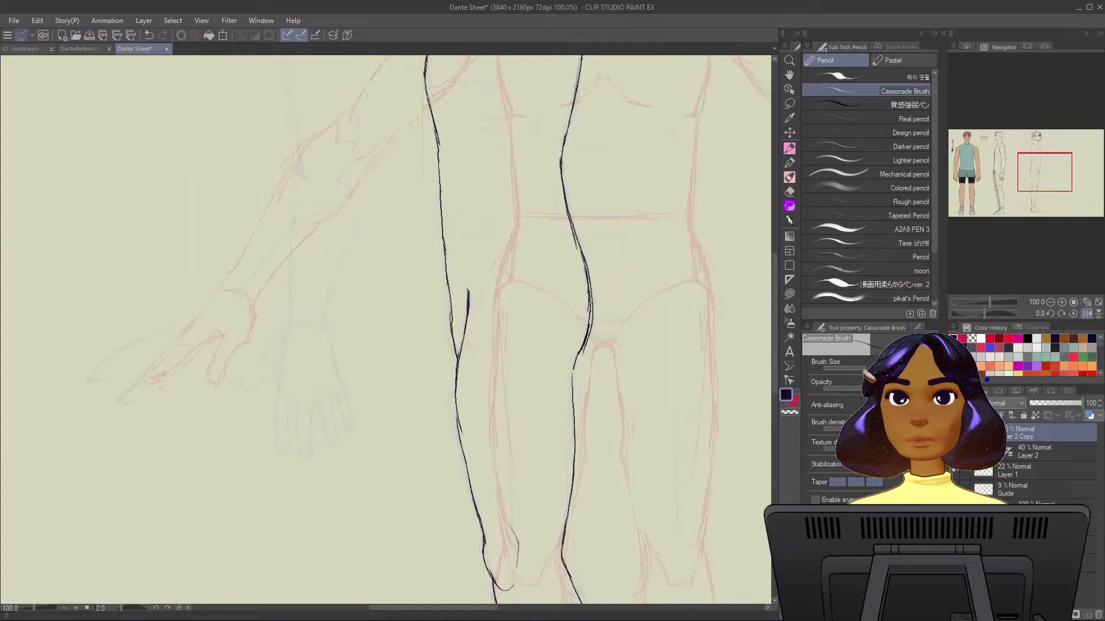
pyautogui.scroll(8, 385, 328)
pyautogui.scroll(2, 437, 173)
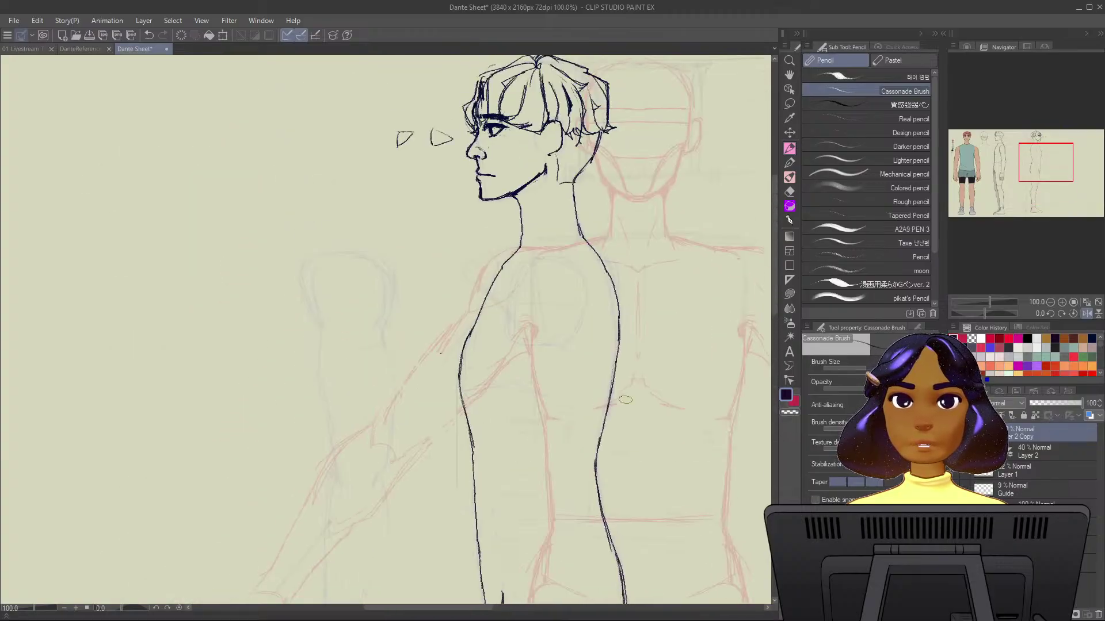
pyautogui.moveTo(504, 280)
pyautogui.mouseDown()
pyautogui.moveTo(518, 265)
pyautogui.moveTo(580, 296)
pyautogui.mouseUp()
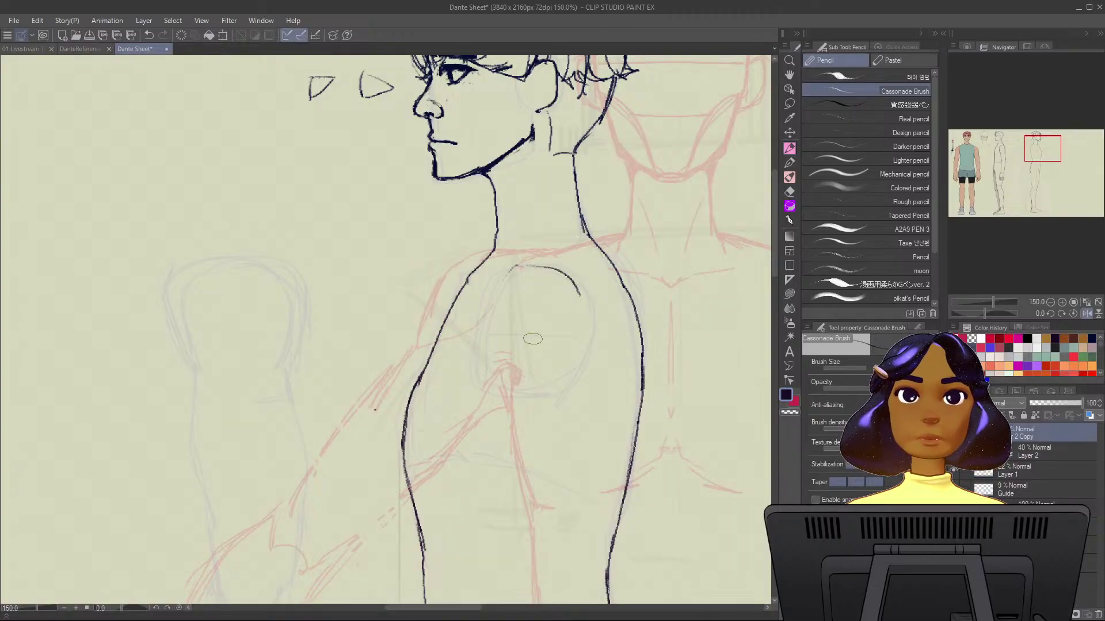
pyautogui.moveTo(492, 305); pyautogui.dragTo(486, 390)
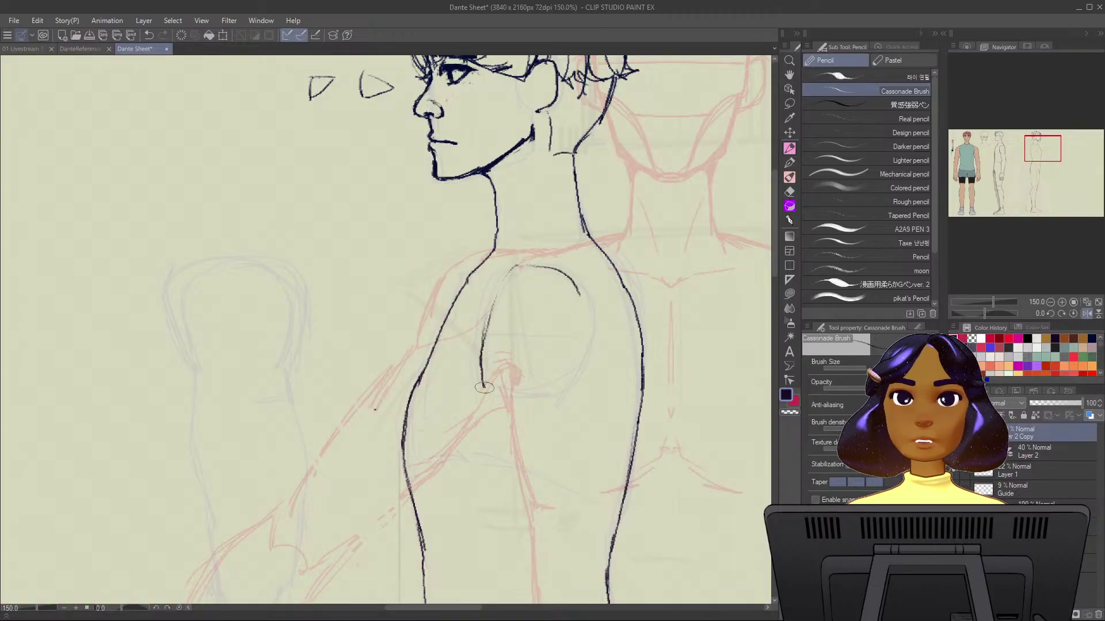
pyautogui.moveTo(571, 272)
pyautogui.mouseDown()
pyautogui.moveTo(585, 296)
pyautogui.moveTo(568, 387)
pyautogui.mouseUp()
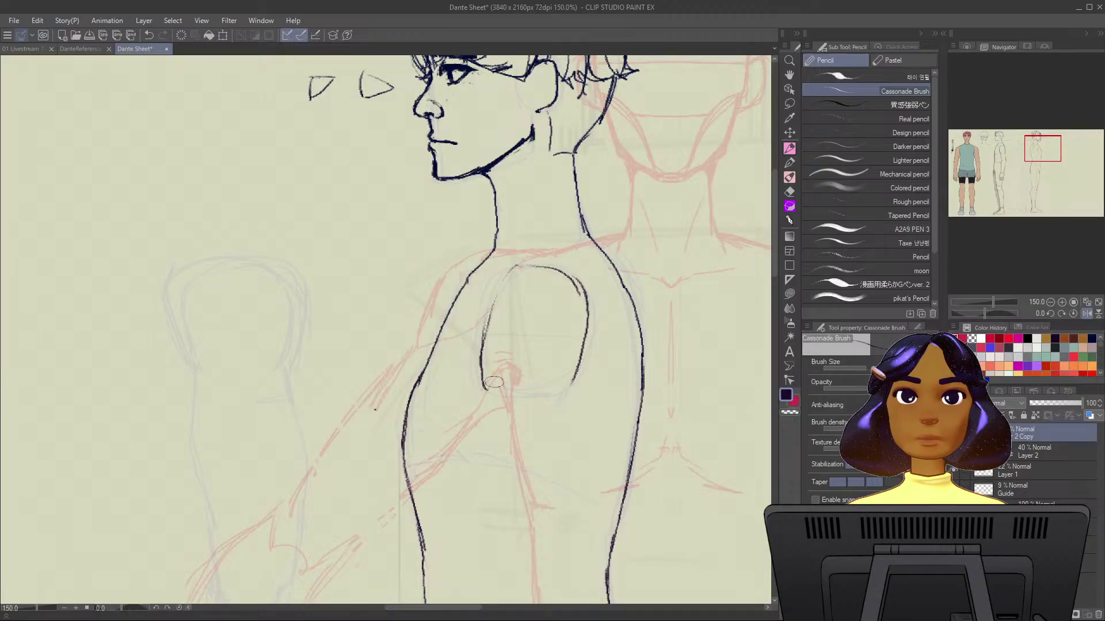
pyautogui.moveTo(489, 385)
pyautogui.mouseDown()
pyautogui.moveTo(514, 399)
pyautogui.moveTo(569, 386)
pyautogui.mouseUp()
pyautogui.moveTo(519, 266); pyautogui.dragTo(488, 312)
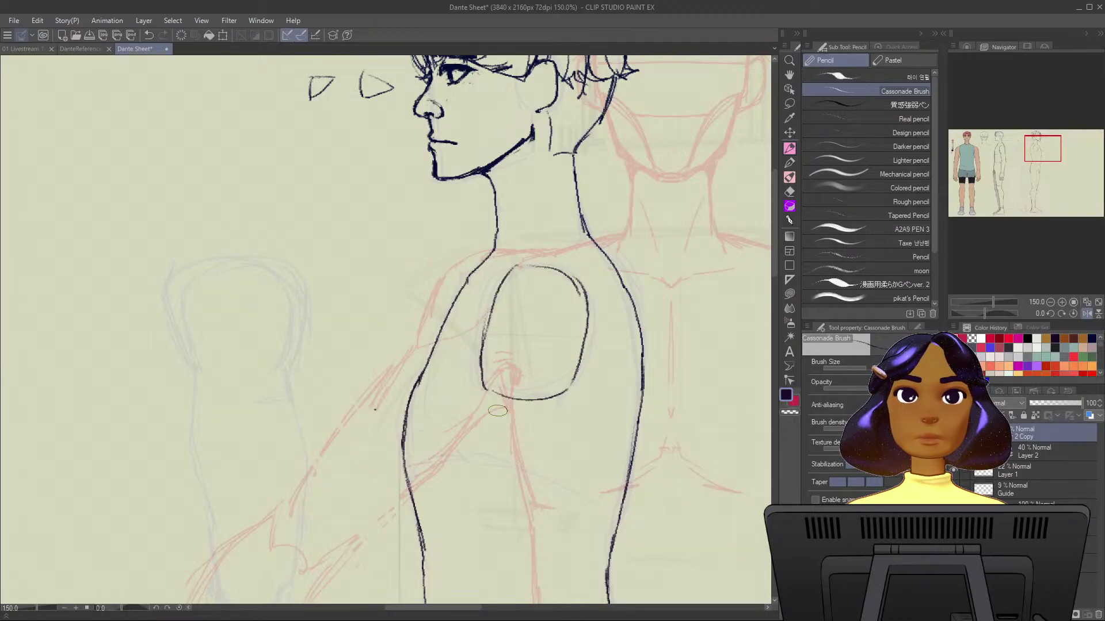
# Reinforce the upper edge of the shoulder oval on the profile figure's torso.
pyautogui.moveTo(509, 266); pyautogui.dragTo(580, 283)
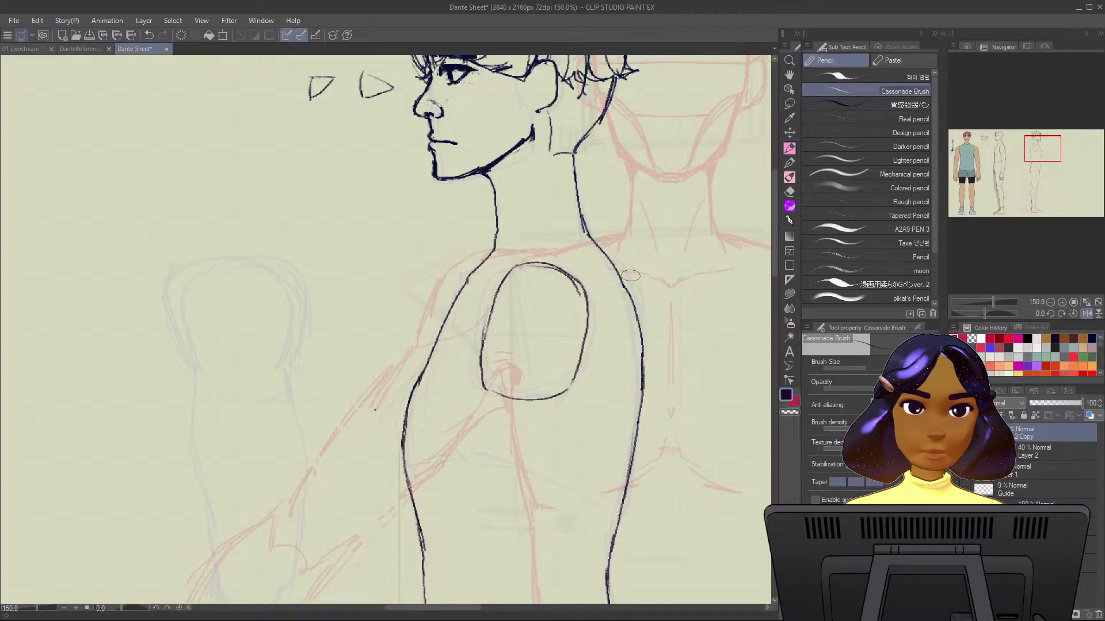
pyautogui.hotkey('ctrl', '-')
pyautogui.hotkey('ctrl', '-')
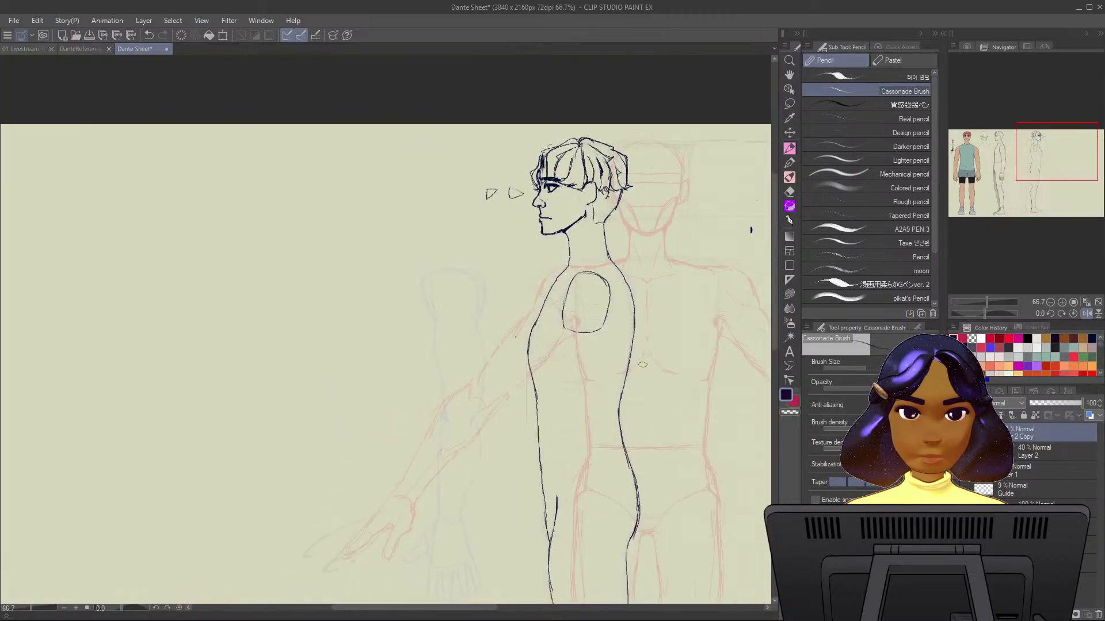
# Outline the rounded shoulder cap of a separate arm beside the profile figure, following the faint guide sketch.
pyautogui.moveTo(750, 230); pyautogui.dragTo(21, 197)
pyautogui.scroll(2, 488, 276)
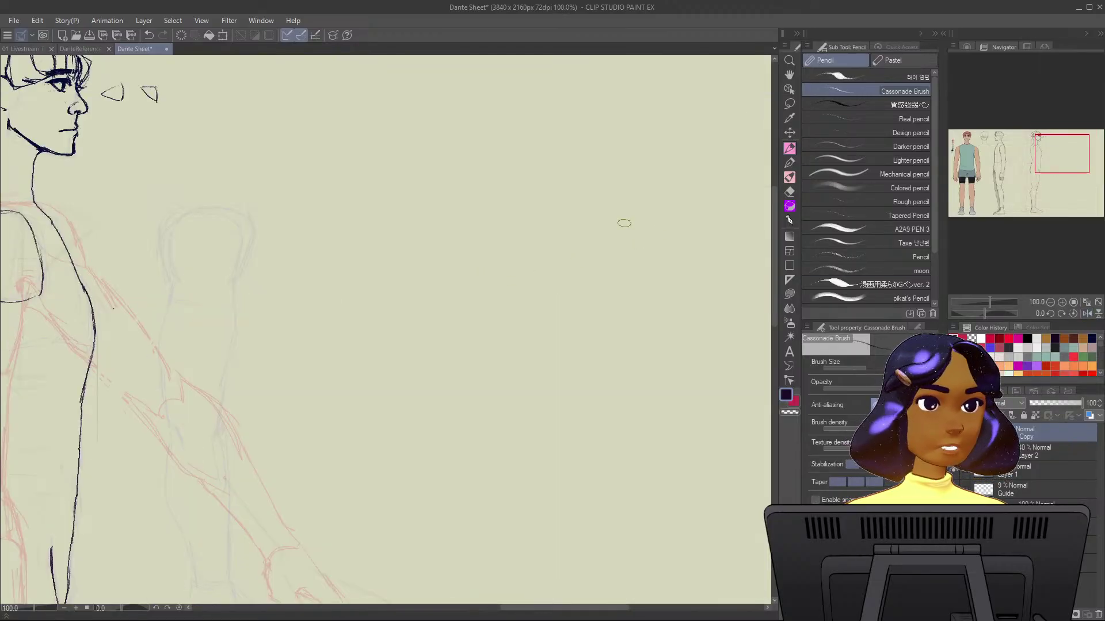
pyautogui.moveTo(179, 277)
pyautogui.mouseDown()
pyautogui.moveTo(478, 263)
pyautogui.moveTo(466, 231)
pyautogui.moveTo(489, 200)
pyautogui.moveTo(527, 204)
pyautogui.mouseUp()
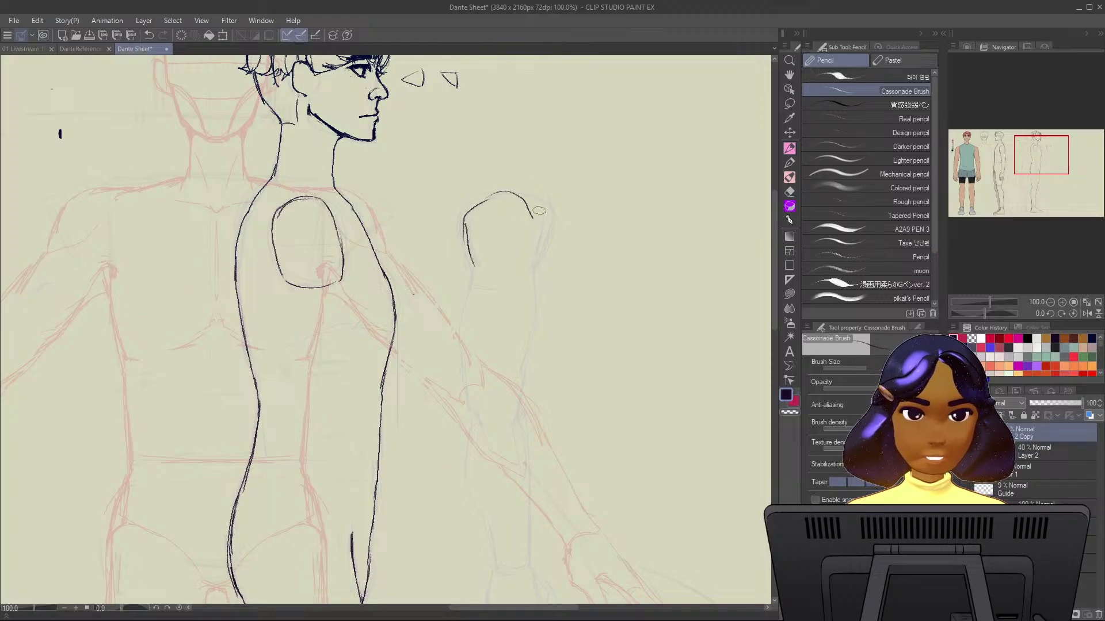
pyautogui.hotkey('ctrl', 'z')
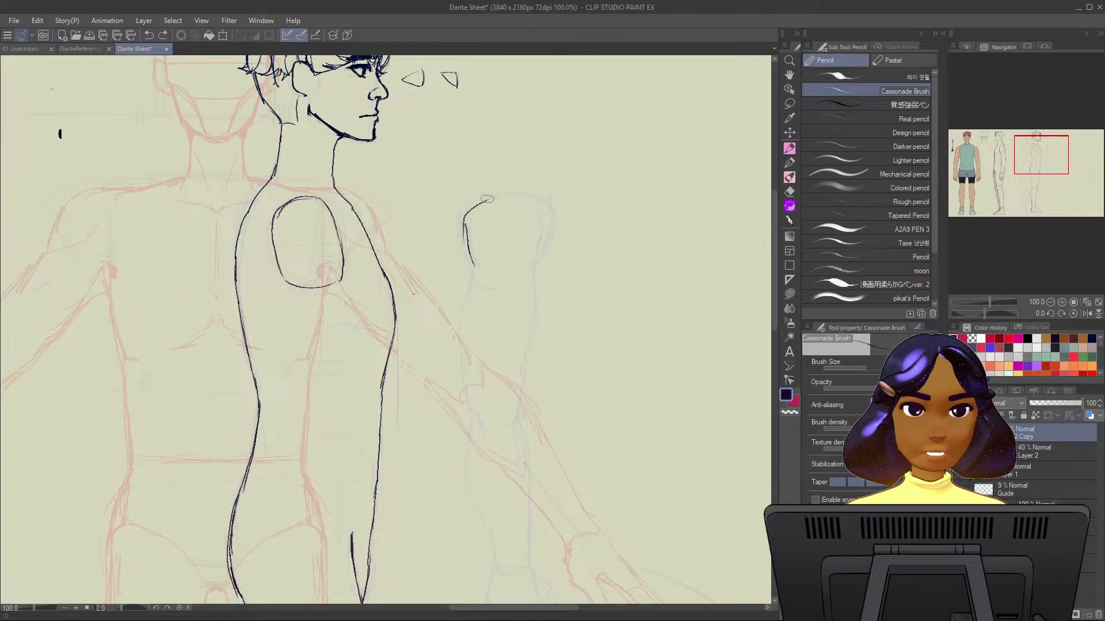
pyautogui.moveTo(486, 199)
pyautogui.mouseDown()
pyautogui.moveTo(509, 195)
pyautogui.moveTo(539, 215)
pyautogui.moveTo(535, 271)
pyautogui.mouseUp()
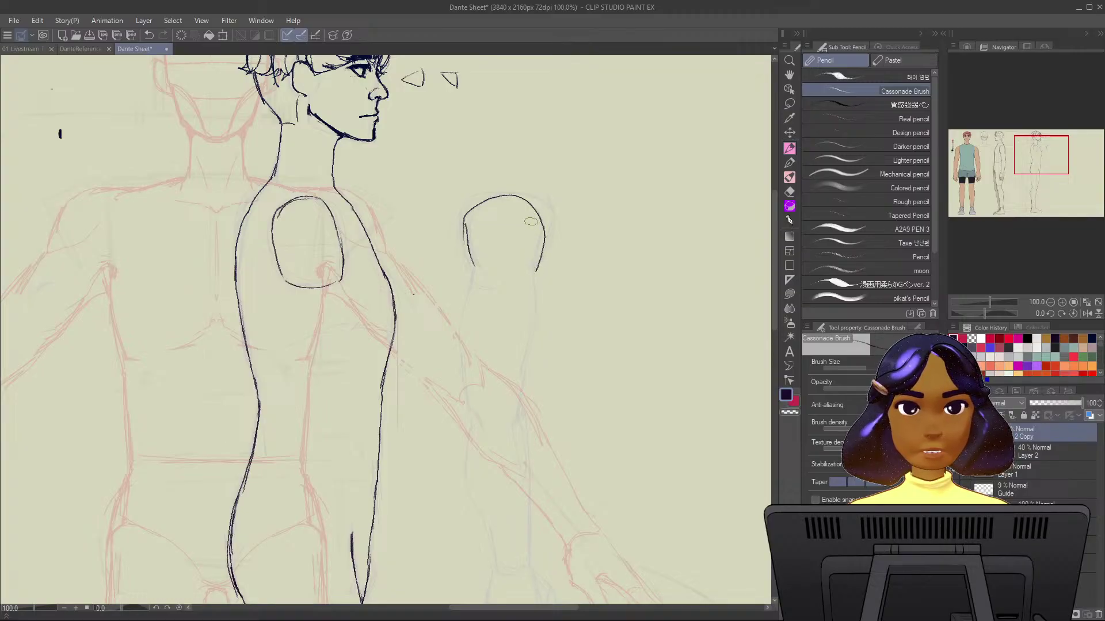
# Thicken the sides of the separate arm's shoulder cap and extend its front edge down toward the upper arm.
pyautogui.scroll(2, 530, 221)
pyautogui.moveTo(455, 197)
pyautogui.mouseDown()
pyautogui.moveTo(449, 275)
pyautogui.moveTo(444, 261)
pyautogui.moveTo(457, 291)
pyautogui.mouseUp()
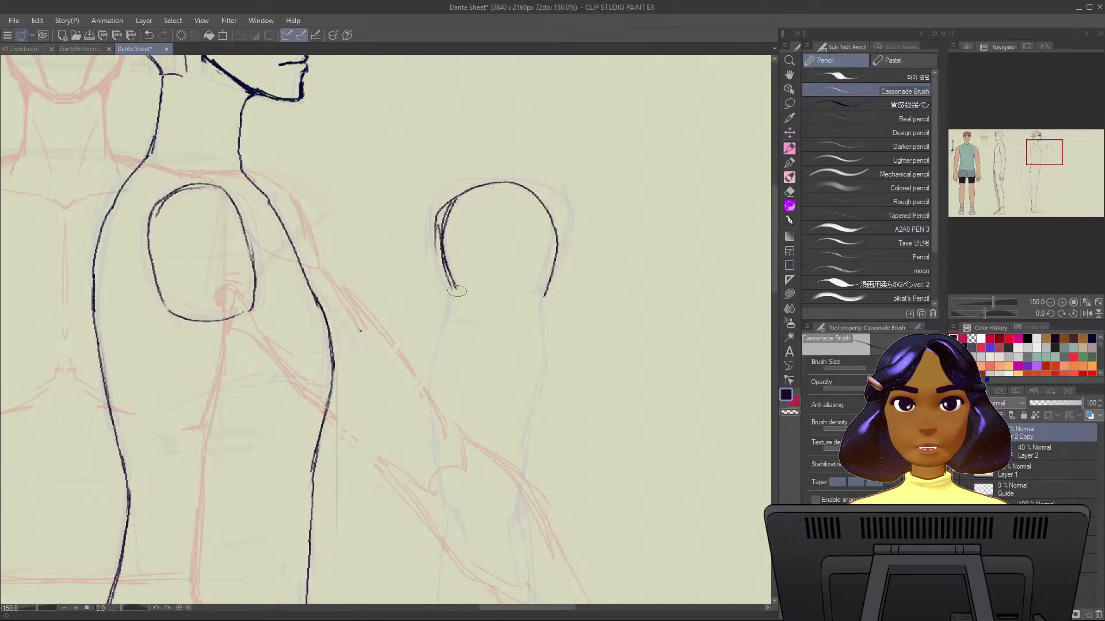
pyautogui.moveTo(438, 242); pyautogui.dragTo(452, 284)
pyautogui.moveTo(556, 259); pyautogui.dragTo(541, 322)
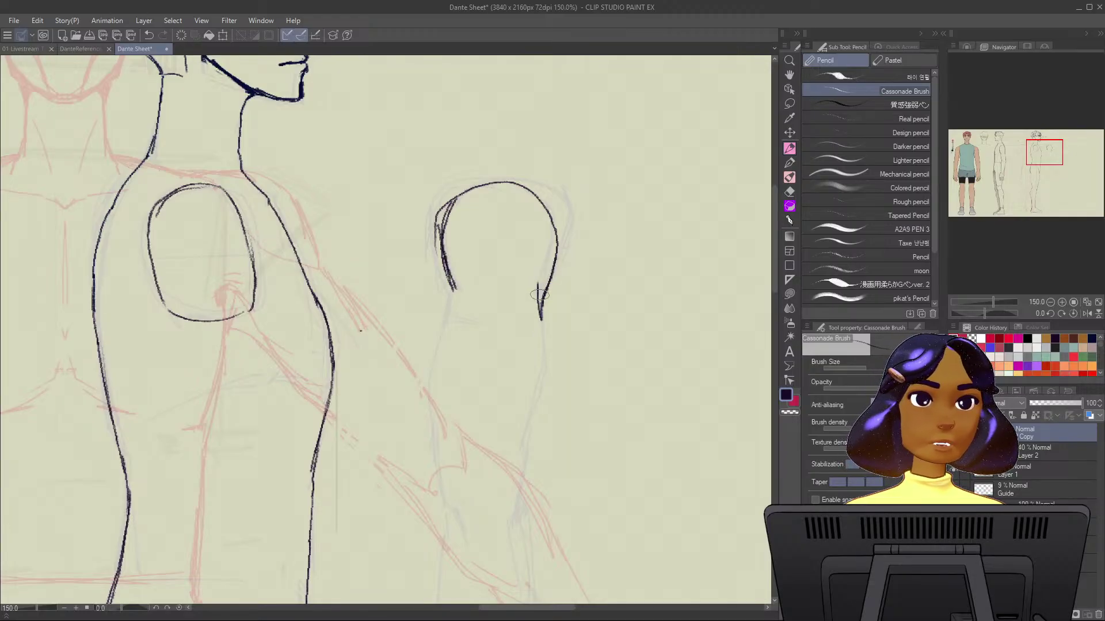
pyautogui.hotkey('ctrl', 'z')
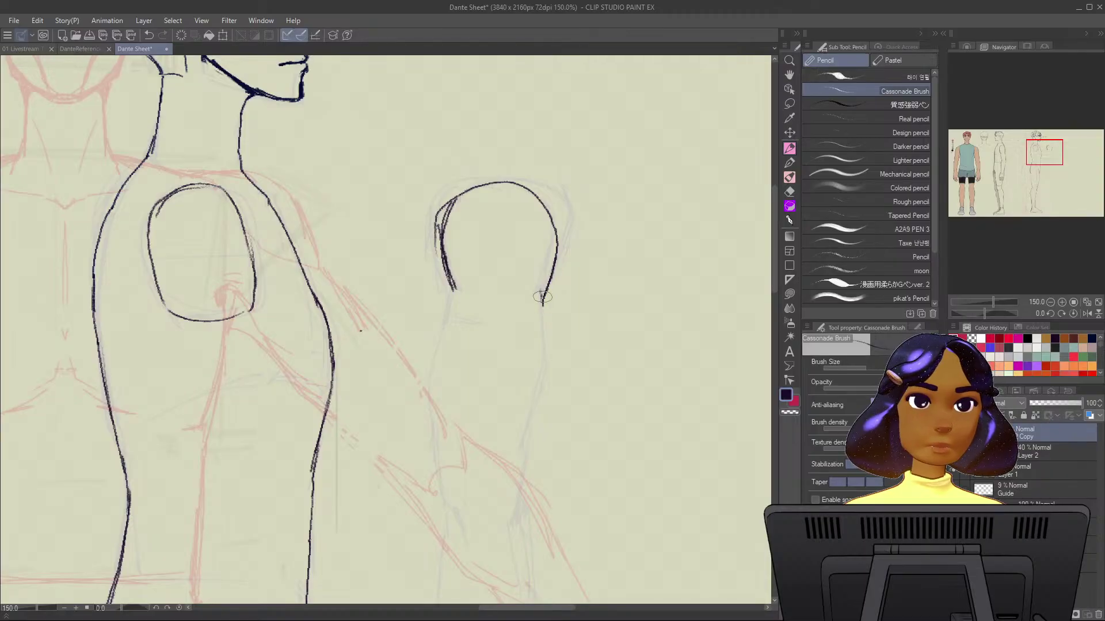
pyautogui.moveTo(542, 296); pyautogui.dragTo(546, 316)
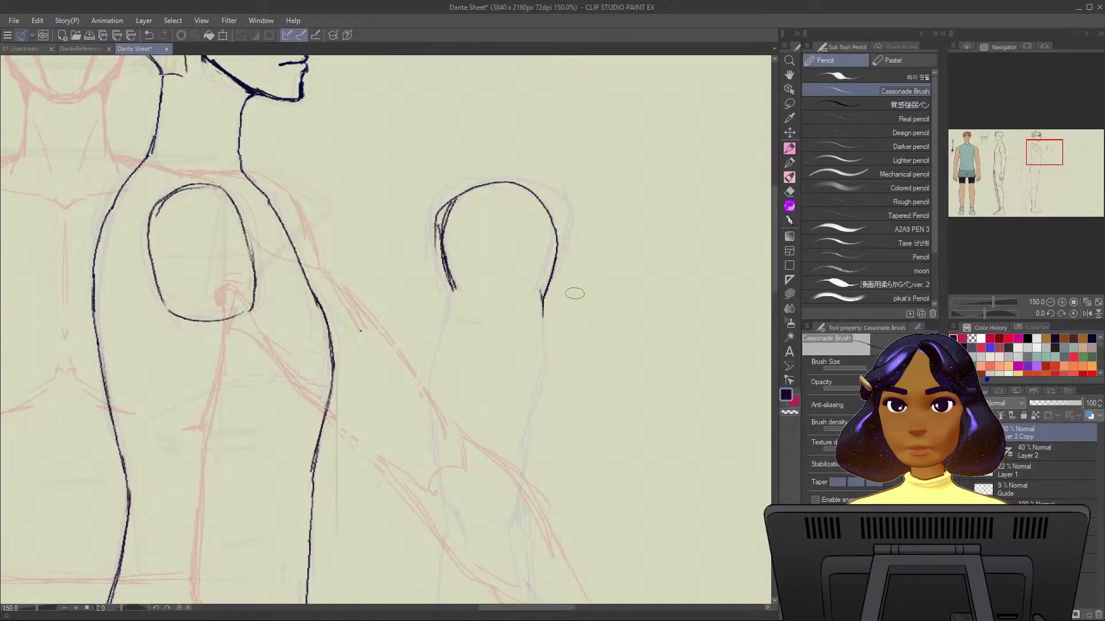
# Draw both contours of the separate arm's upper arm and forearm from the shoulder cap down to the wrist.
pyautogui.moveTo(565, 323); pyautogui.dragTo(596, 263)
pyautogui.moveTo(485, 229)
pyautogui.mouseDown()
pyautogui.moveTo(524, 214)
pyautogui.moveTo(496, 287)
pyautogui.moveTo(504, 394)
pyautogui.moveTo(530, 465)
pyautogui.mouseUp()
pyautogui.moveTo(613, 235); pyautogui.dragTo(595, 371)
pyautogui.moveTo(609, 323); pyautogui.dragTo(593, 446)
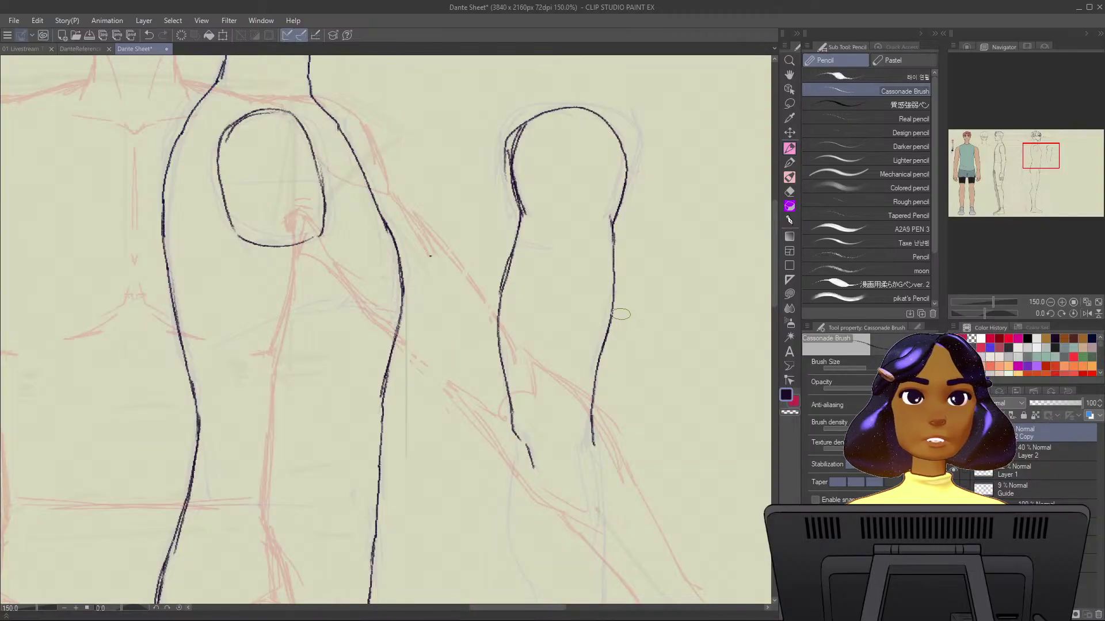
pyautogui.moveTo(514, 440)
pyautogui.mouseDown()
pyautogui.moveTo(559, 182)
pyautogui.moveTo(553, 243)
pyautogui.moveTo(598, 397)
pyautogui.mouseUp()
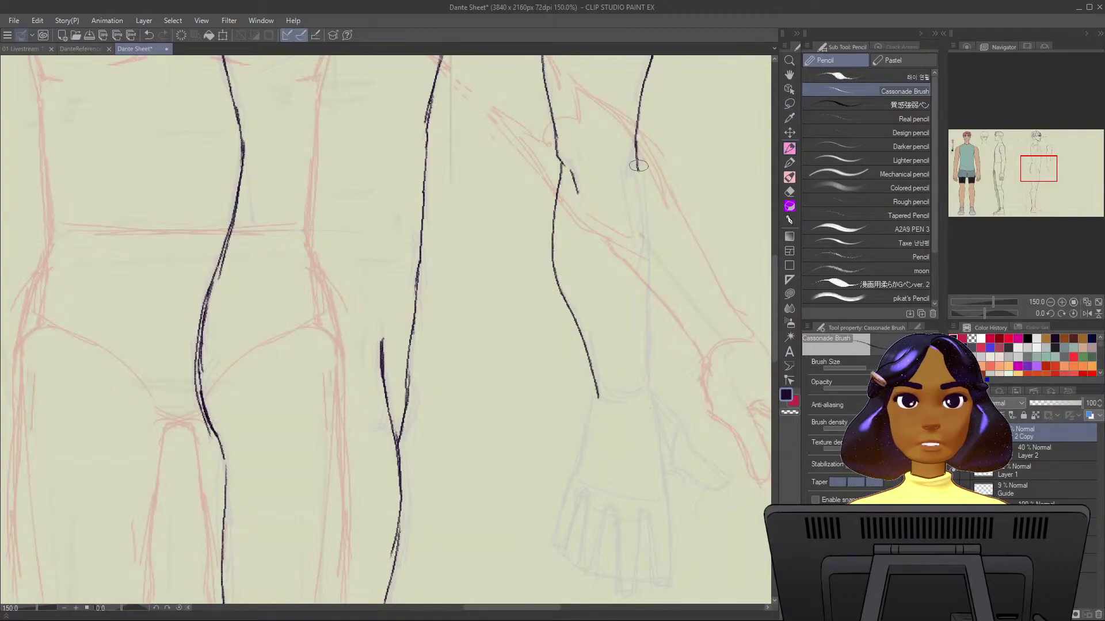
pyautogui.moveTo(638, 167); pyautogui.dragTo(647, 265)
pyautogui.moveTo(644, 164); pyautogui.dragTo(650, 394)
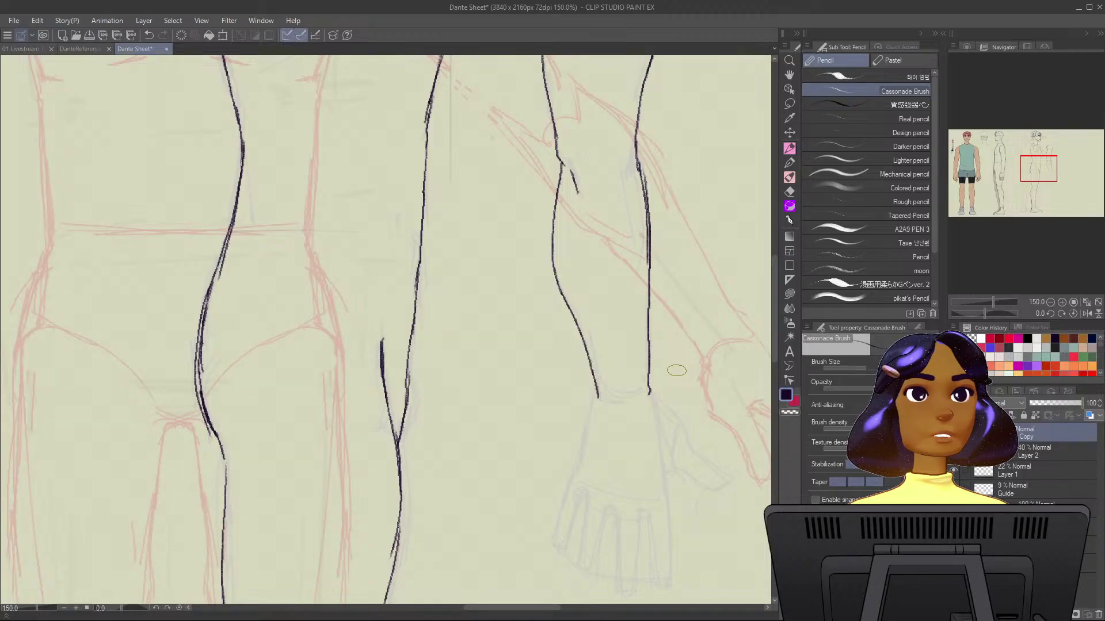
# Outline the outer edge of the hand from the wrist and draw the little, ring and middle fingers.
pyautogui.scroll(-5, 677, 370)
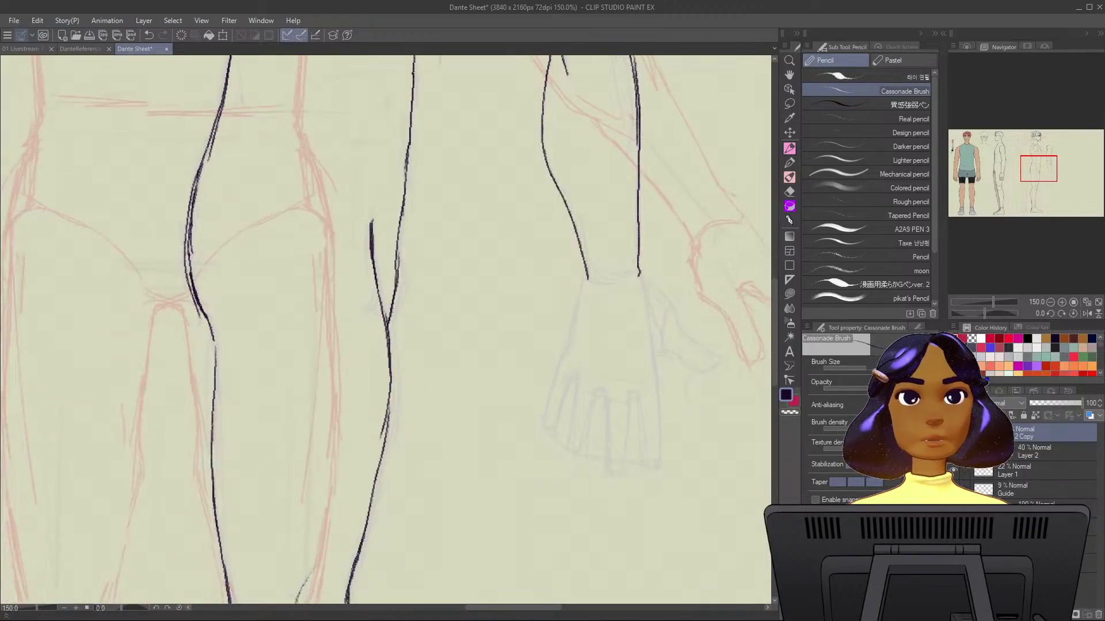
pyautogui.scroll(-2, 579, 271)
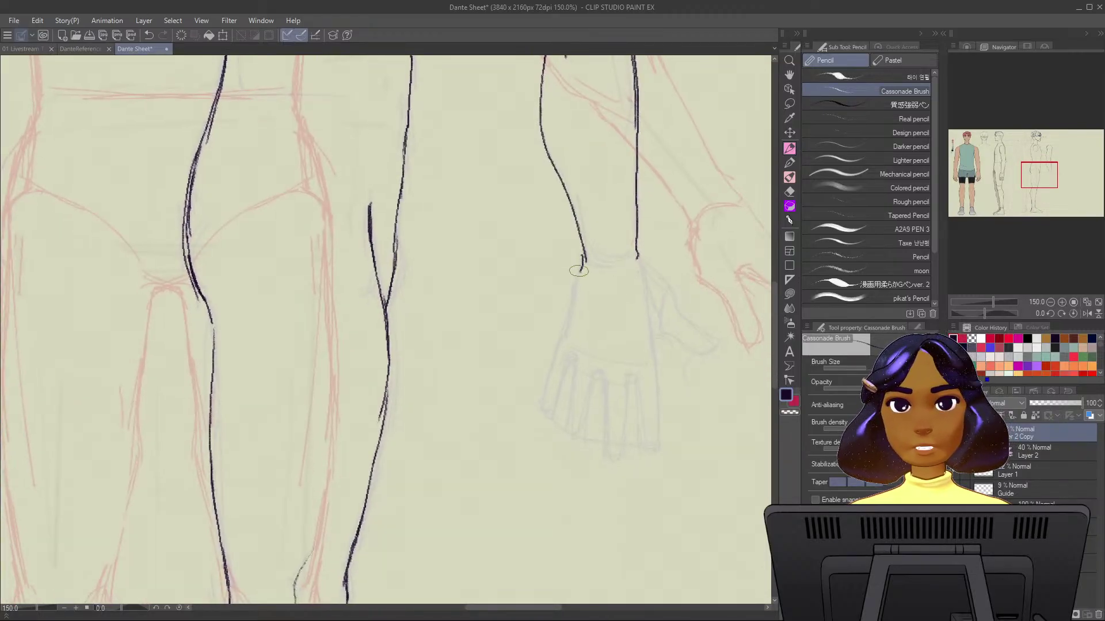
pyautogui.moveTo(583, 253)
pyautogui.mouseDown()
pyautogui.moveTo(539, 413)
pyautogui.moveTo(551, 416)
pyautogui.moveTo(575, 366)
pyautogui.moveTo(566, 436)
pyautogui.moveTo(578, 435)
pyautogui.moveTo(601, 373)
pyautogui.mouseUp()
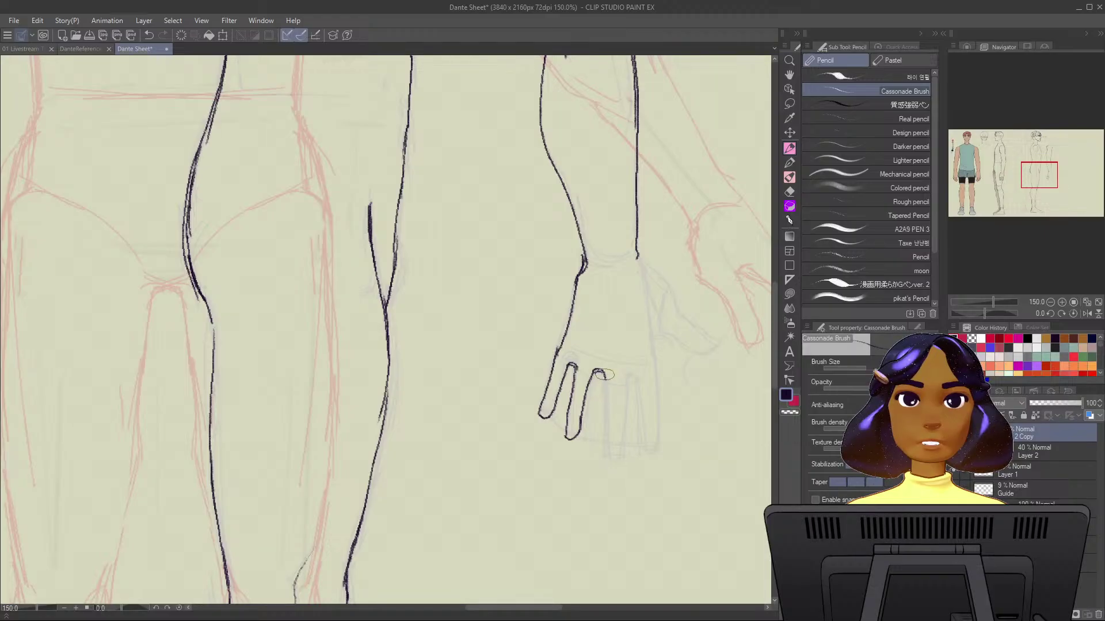
pyautogui.moveTo(604, 375); pyautogui.dragTo(610, 460)
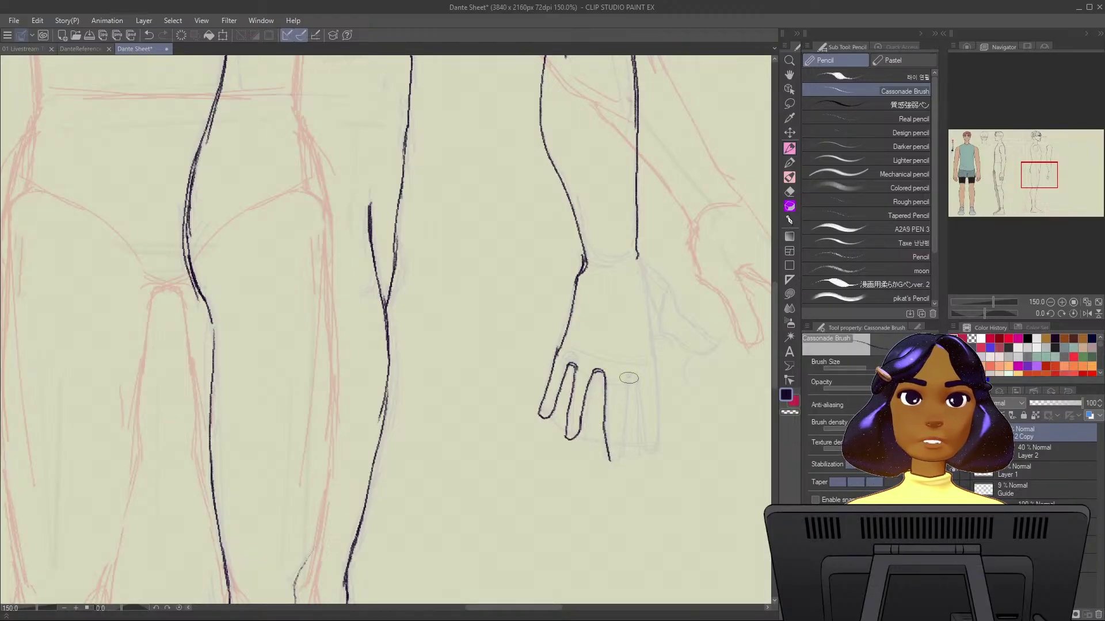
pyautogui.moveTo(629, 378); pyautogui.dragTo(616, 465)
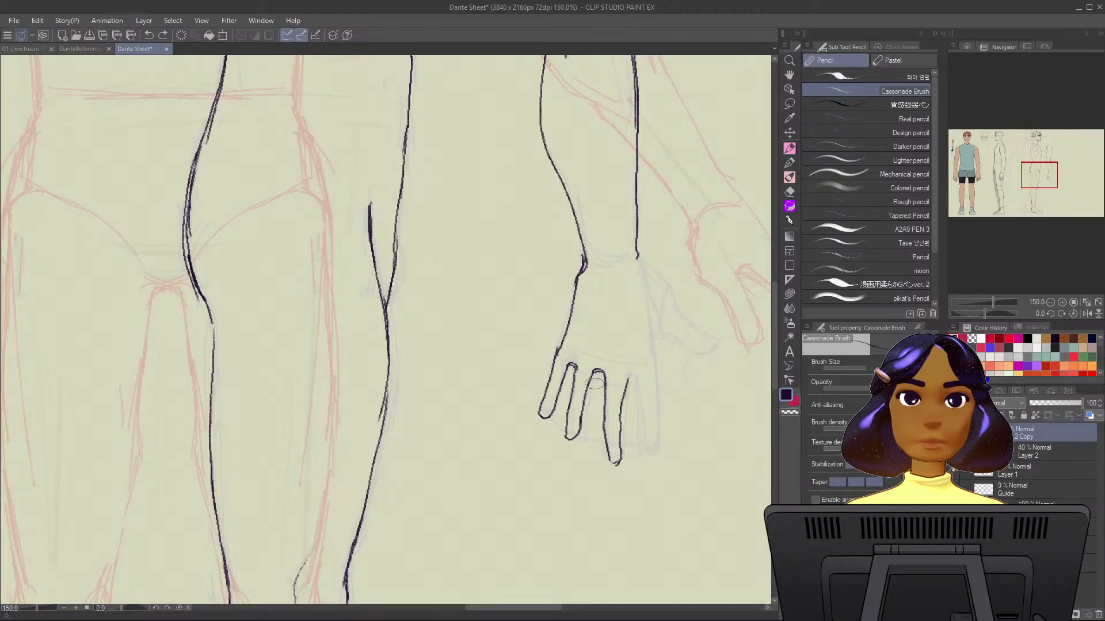
# Redraw the ring finger with a longer tip and a reinforced inner side.
pyautogui.moveTo(595, 373)
pyautogui.mouseDown()
pyautogui.moveTo(581, 454)
pyautogui.moveTo(569, 456)
pyautogui.moveTo(592, 413)
pyautogui.mouseUp()
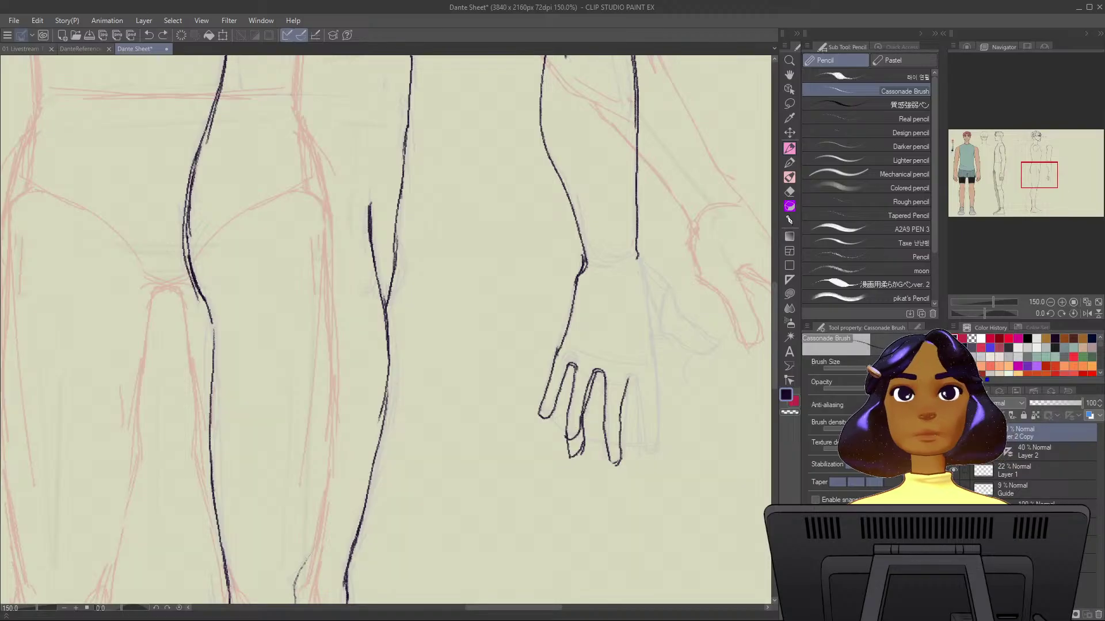
pyautogui.hotkey('ctrl', 'z')
pyautogui.hotkey('ctrl', 'z')
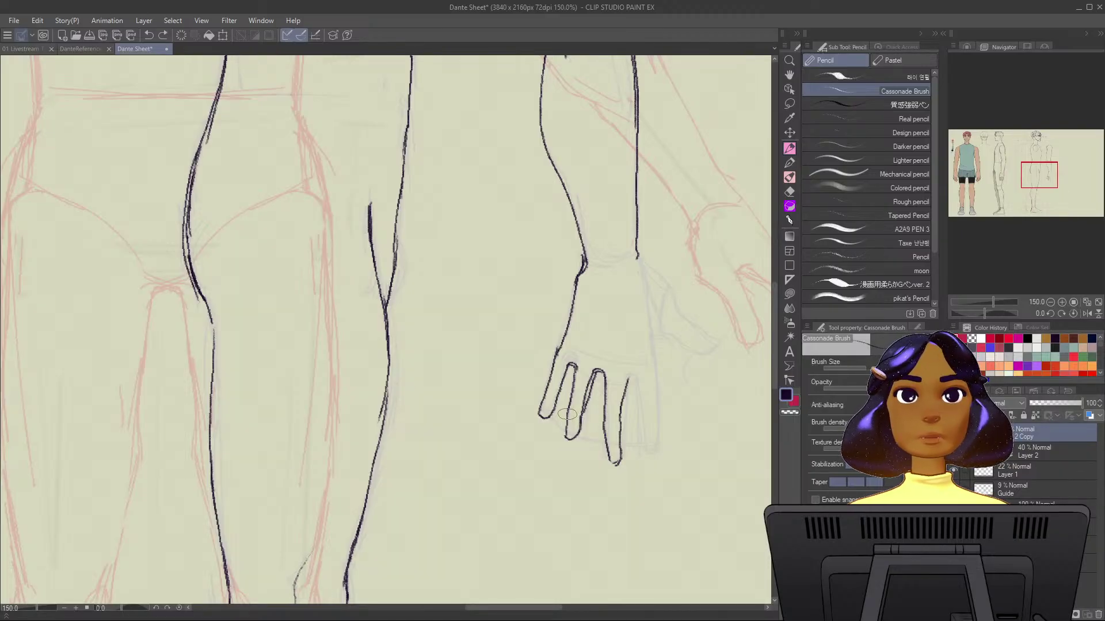
pyautogui.moveTo(568, 414); pyautogui.dragTo(563, 451)
pyautogui.moveTo(581, 414); pyautogui.dragTo(566, 455)
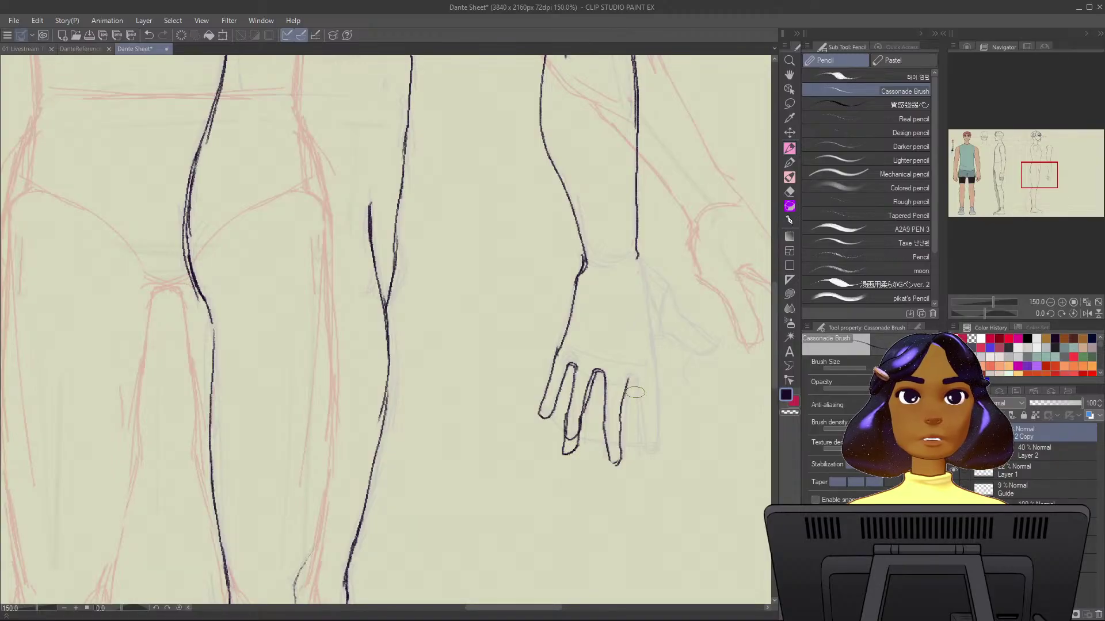
# Draw the index finger and the start of the thumb web, and erase the leftover line inside the ring fingertip.
pyautogui.moveTo(628, 383); pyautogui.dragTo(646, 448)
pyautogui.moveTo(655, 340)
pyautogui.mouseDown()
pyautogui.moveTo(659, 447)
pyautogui.moveTo(647, 439)
pyautogui.mouseUp()
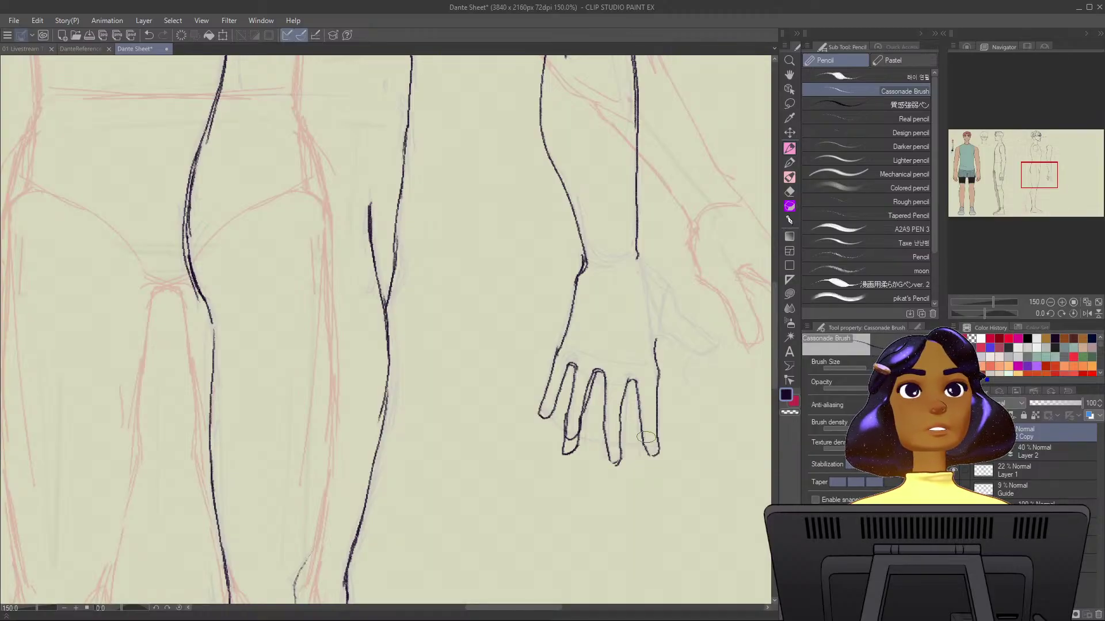
pyautogui.moveTo(666, 340)
pyautogui.mouseDown()
pyautogui.moveTo(654, 344)
pyautogui.moveTo(659, 333)
pyautogui.moveTo(682, 341)
pyautogui.moveTo(669, 343)
pyautogui.mouseUp()
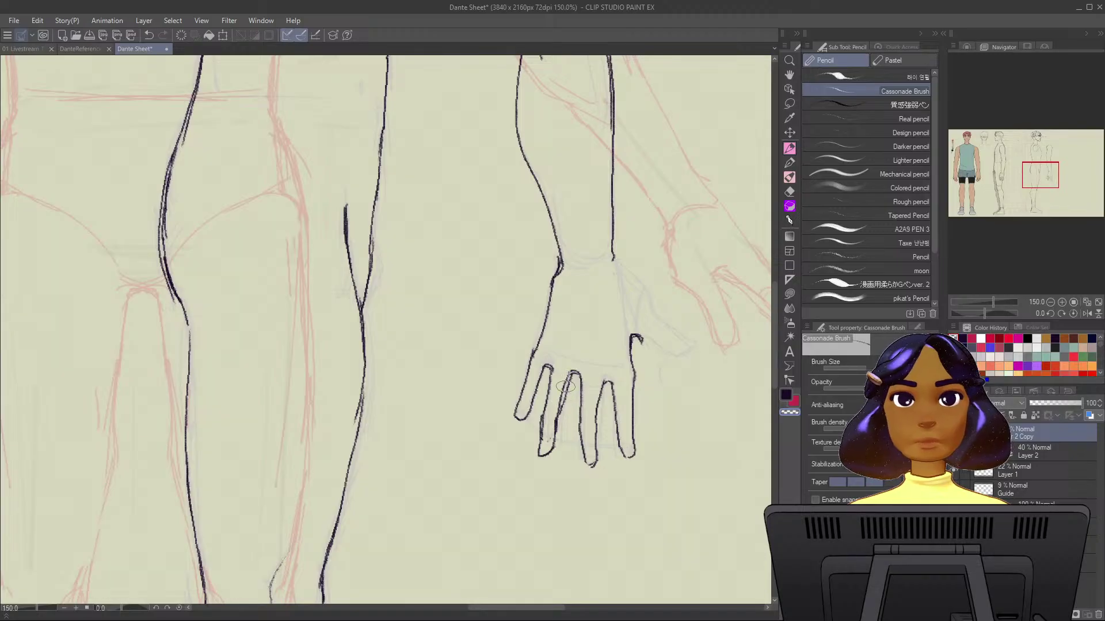
pyautogui.press('c')
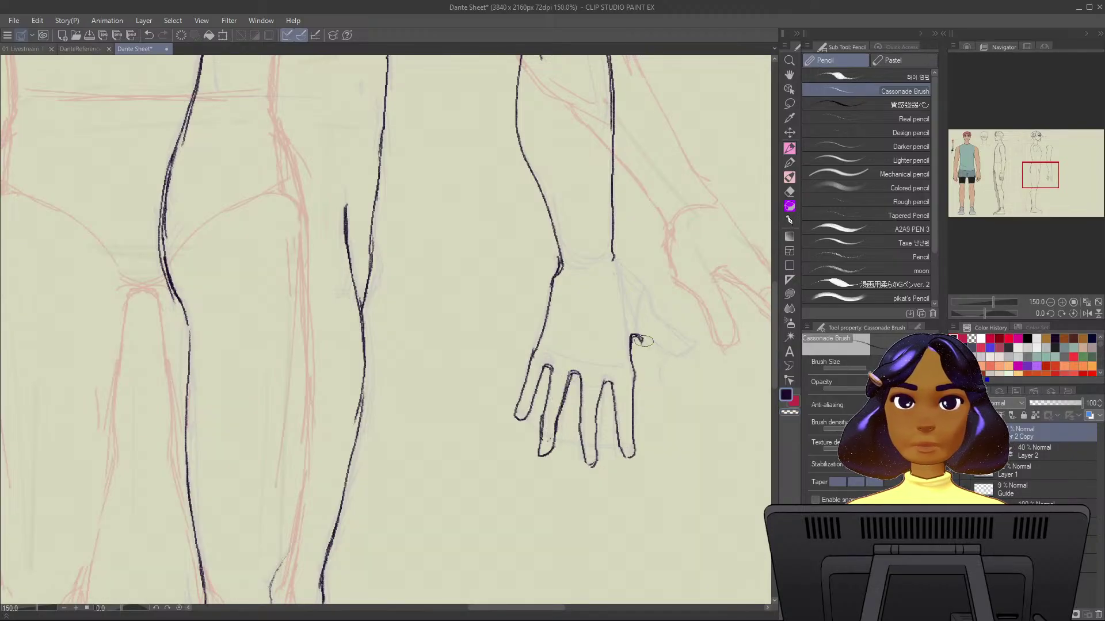
# Draw the thumb from the wrist to the palm and reinforce the middle finger's contour.
pyautogui.press('h')
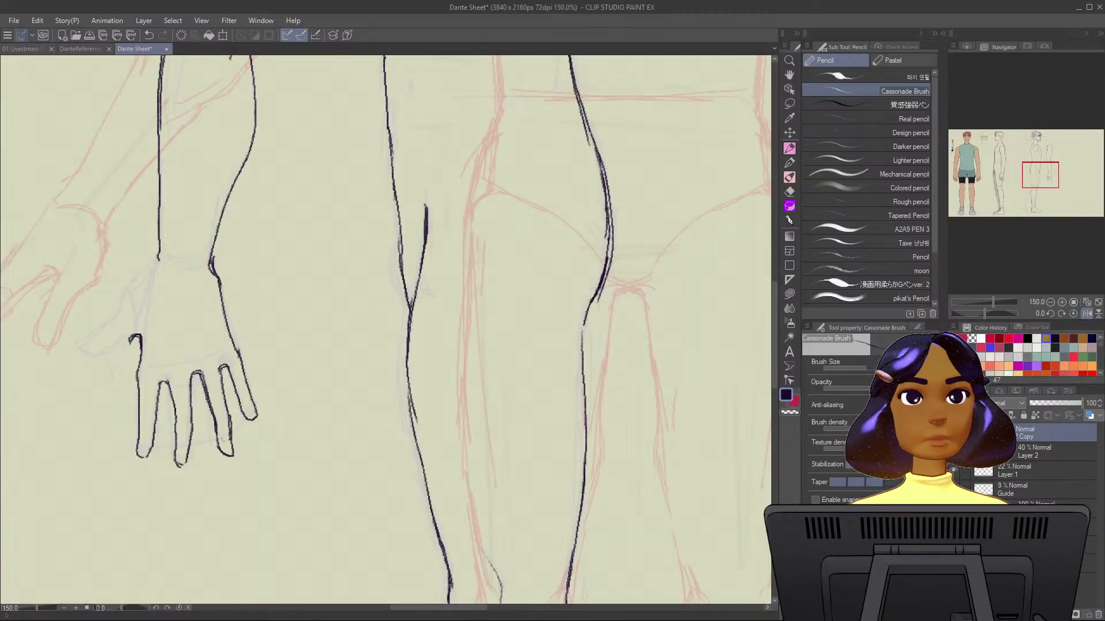
pyautogui.moveTo(429, 300); pyautogui.dragTo(658, 320)
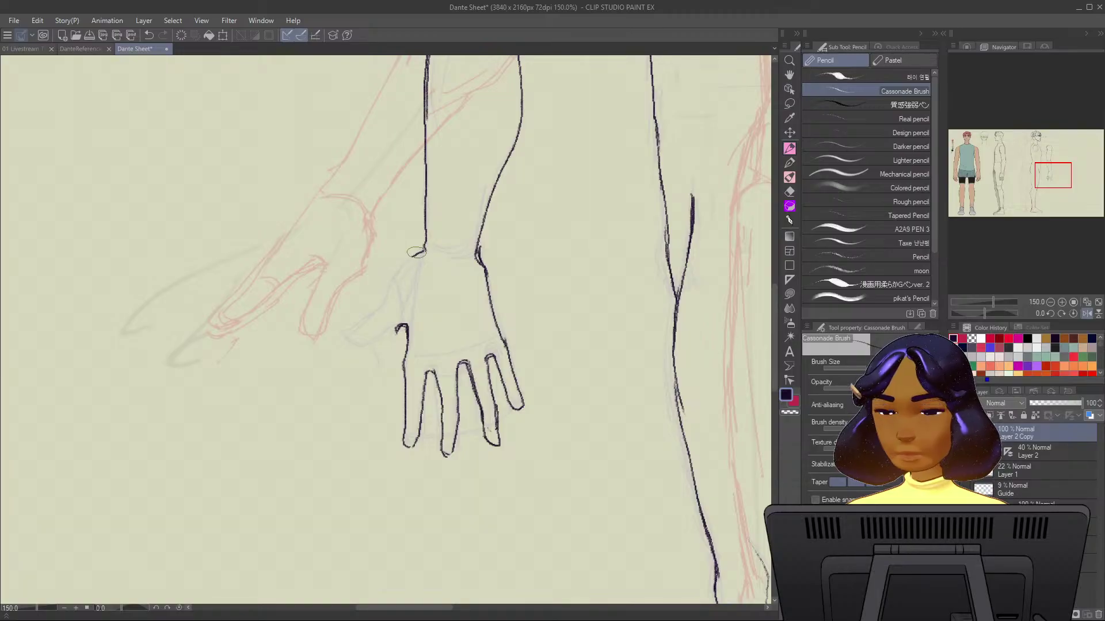
pyautogui.moveTo(424, 250)
pyautogui.mouseDown()
pyautogui.moveTo(346, 332)
pyautogui.moveTo(373, 339)
pyautogui.moveTo(403, 326)
pyautogui.mouseUp()
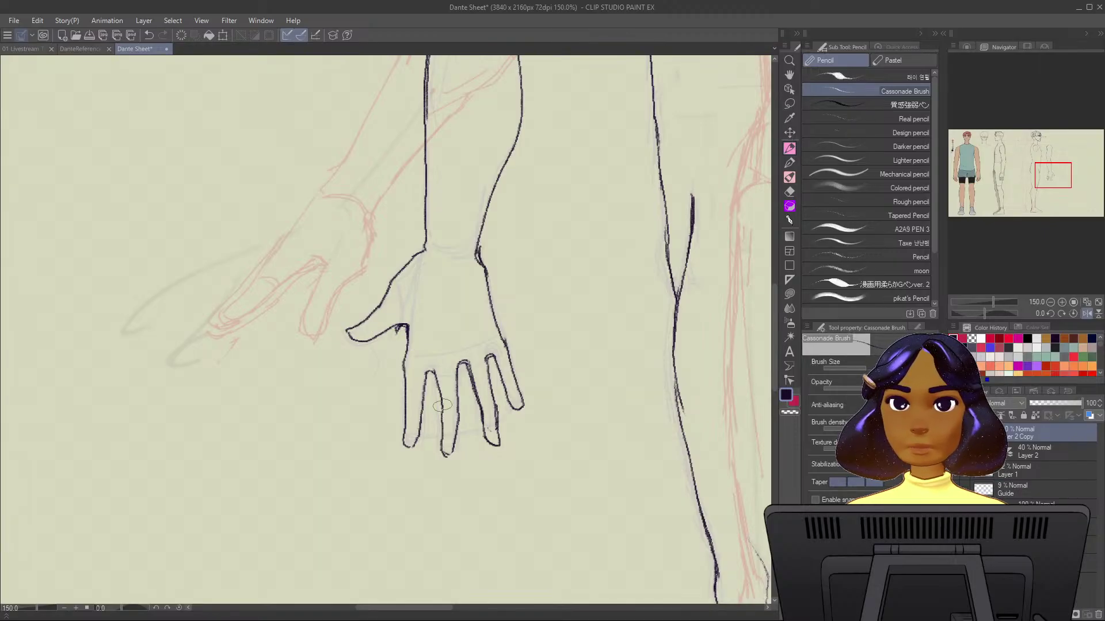
pyautogui.moveTo(442, 405)
pyautogui.mouseDown()
pyautogui.moveTo(441, 449)
pyautogui.moveTo(454, 447)
pyautogui.mouseUp()
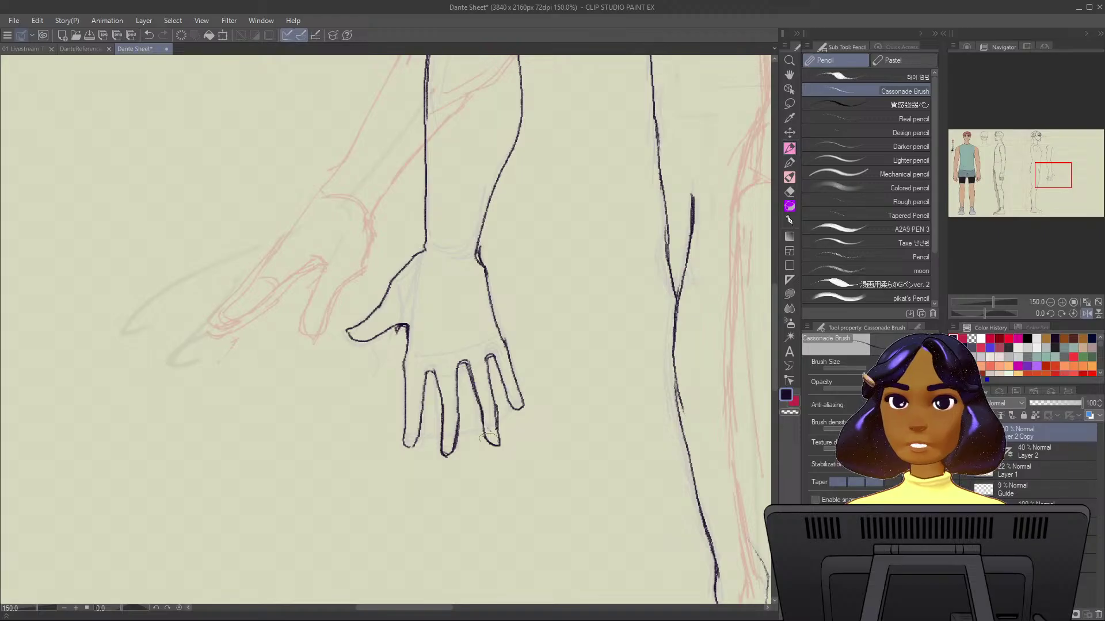
# Erase the small triangle marks in front of the profile face and the stray tick from the profile linework layer.
pyautogui.scroll(-2, 494, 458)
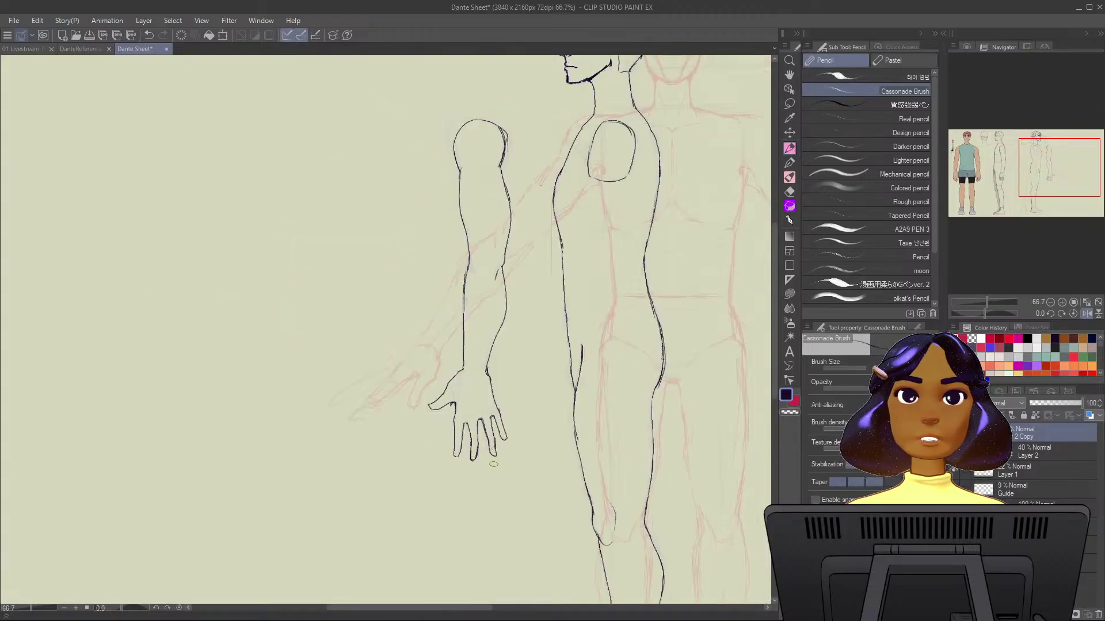
pyautogui.scroll(-1, 493, 463)
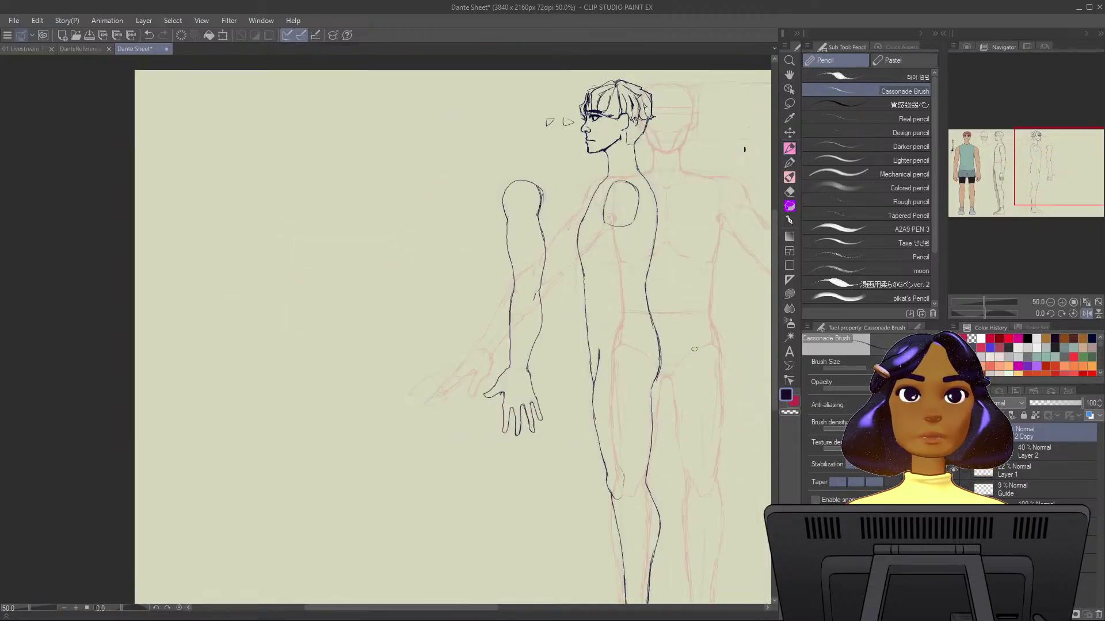
pyautogui.moveTo(744, 149)
pyautogui.mouseDown()
pyautogui.moveTo(702, 111)
pyautogui.moveTo(694, 125)
pyautogui.mouseUp()
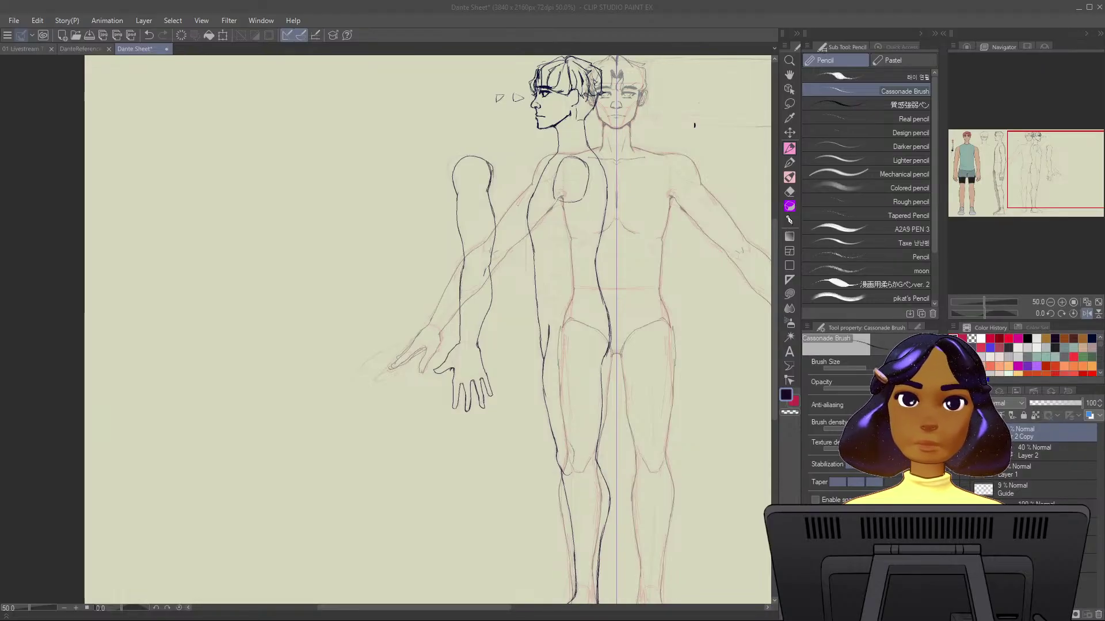
pyautogui.scroll(-1, 714, 404)
pyautogui.scroll(2, 713, 404)
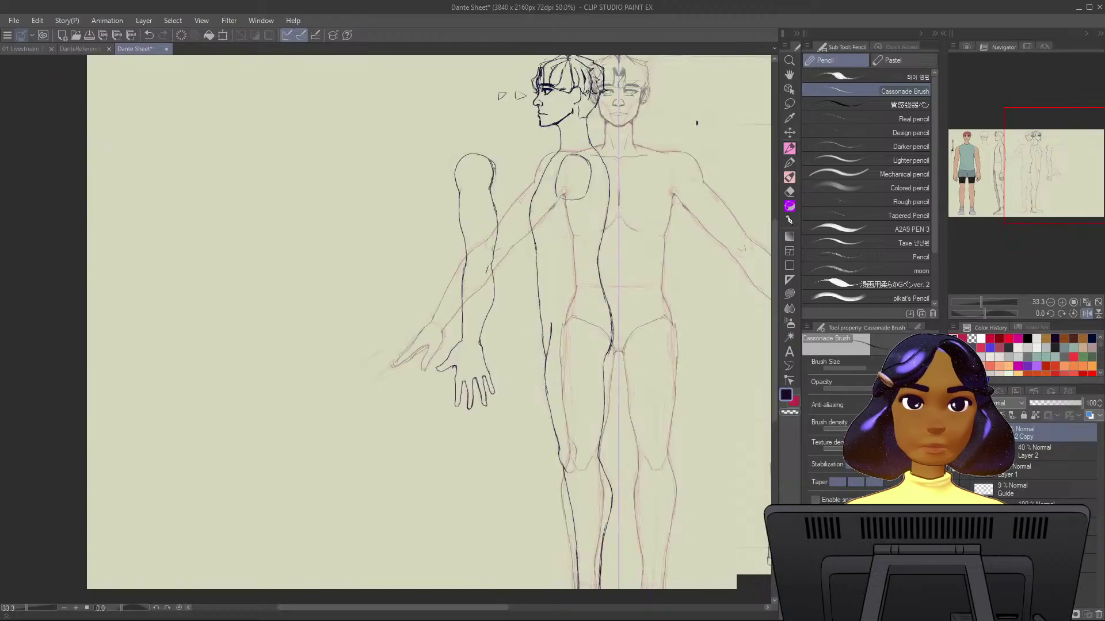
pyautogui.moveTo(685, 63)
pyautogui.mouseDown()
pyautogui.moveTo(516, 108)
pyautogui.moveTo(516, 128)
pyautogui.moveTo(593, 243)
pyautogui.mouseUp()
pyautogui.click(953, 433)
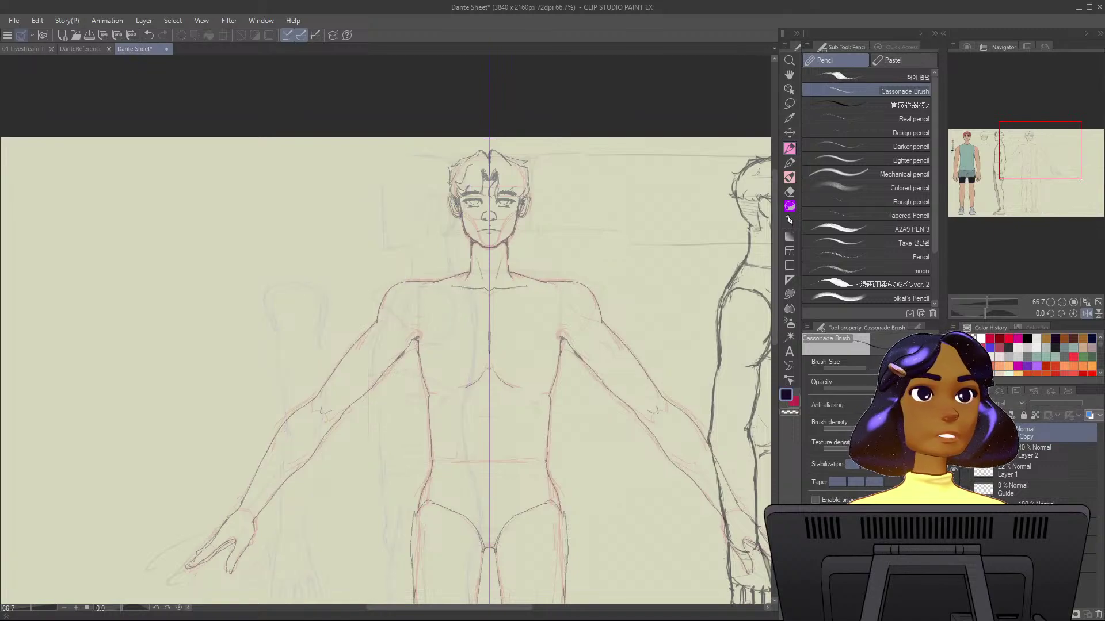
pyautogui.click(953, 433)
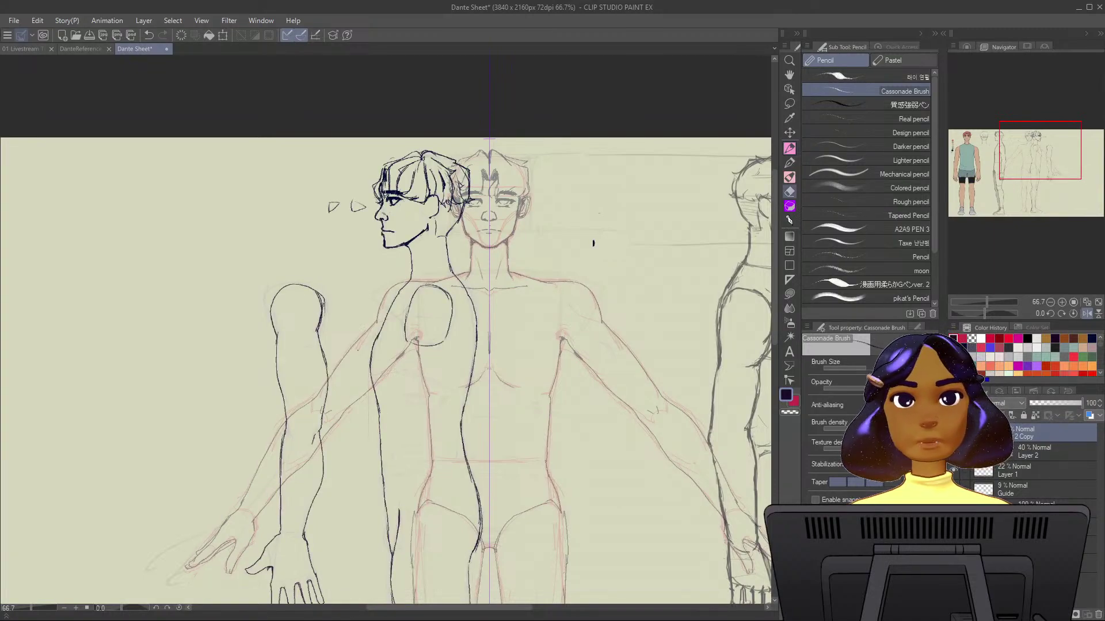
pyautogui.press('e')
pyautogui.moveTo(336, 206)
pyautogui.mouseDown()
pyautogui.moveTo(328, 211)
pyautogui.moveTo(393, 209)
pyautogui.mouseUp()
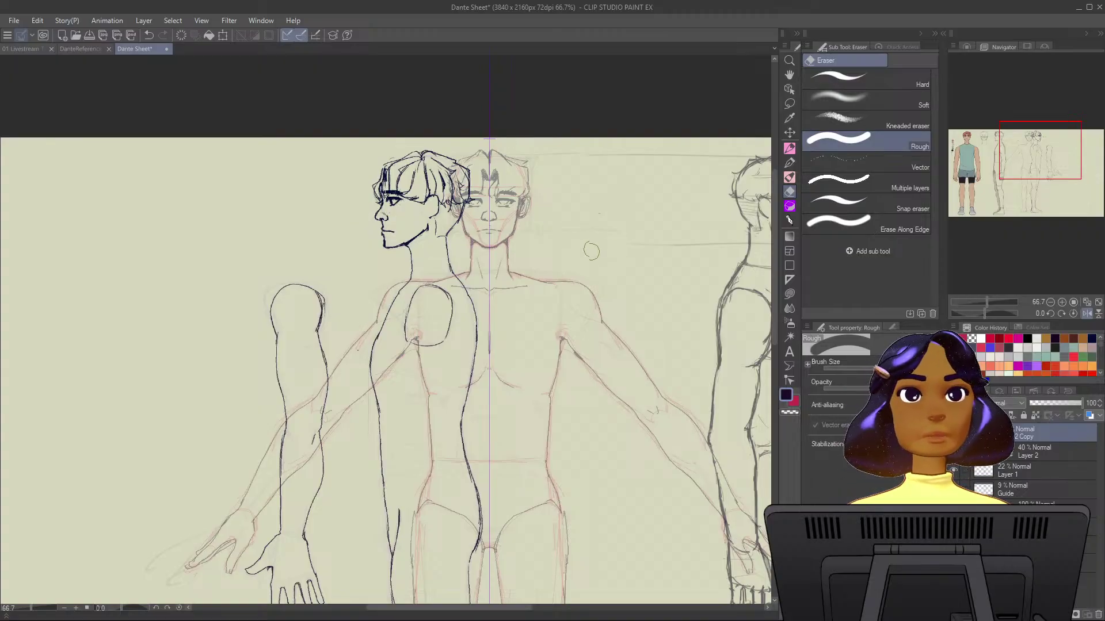
# Hide Layer 2 and Layer 1 so the side-view body and separate arm stand without the front-view sketch.
pyautogui.scroll(-1, 603, 234)
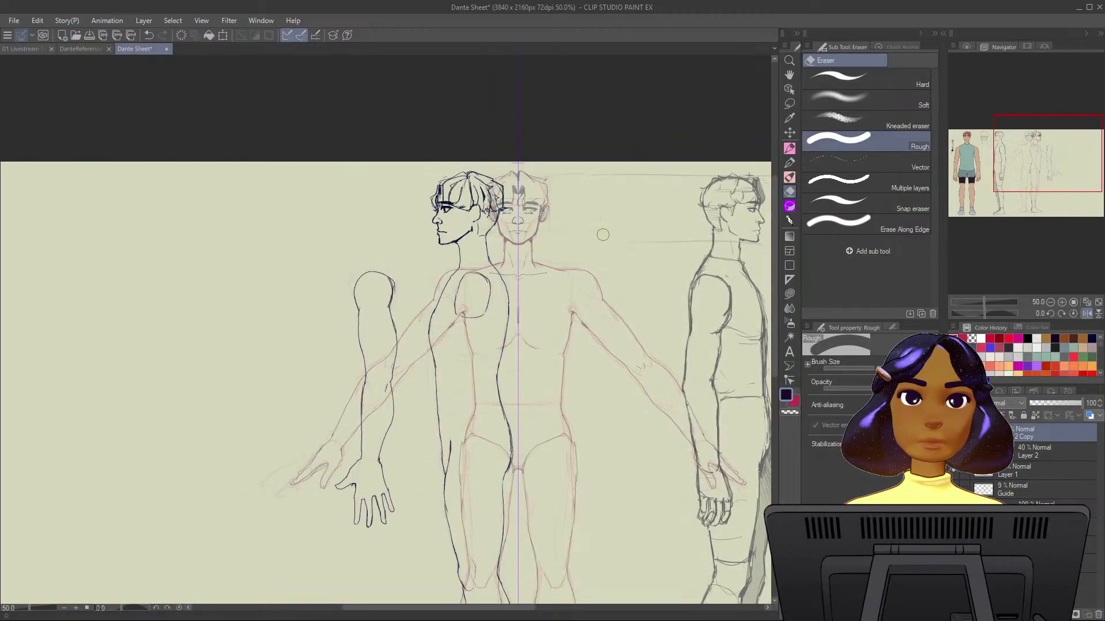
pyautogui.moveTo(601, 234)
pyautogui.mouseDown()
pyautogui.moveTo(549, 48)
pyautogui.moveTo(560, 87)
pyautogui.moveTo(571, 75)
pyautogui.moveTo(570, 85)
pyautogui.mouseUp()
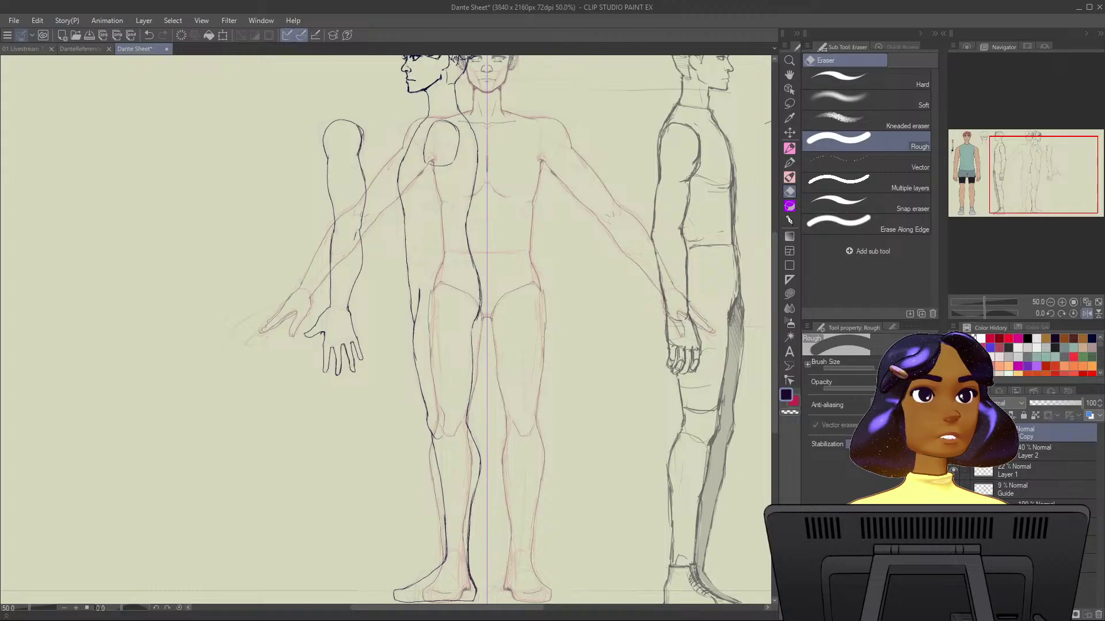
pyautogui.click(953, 452)
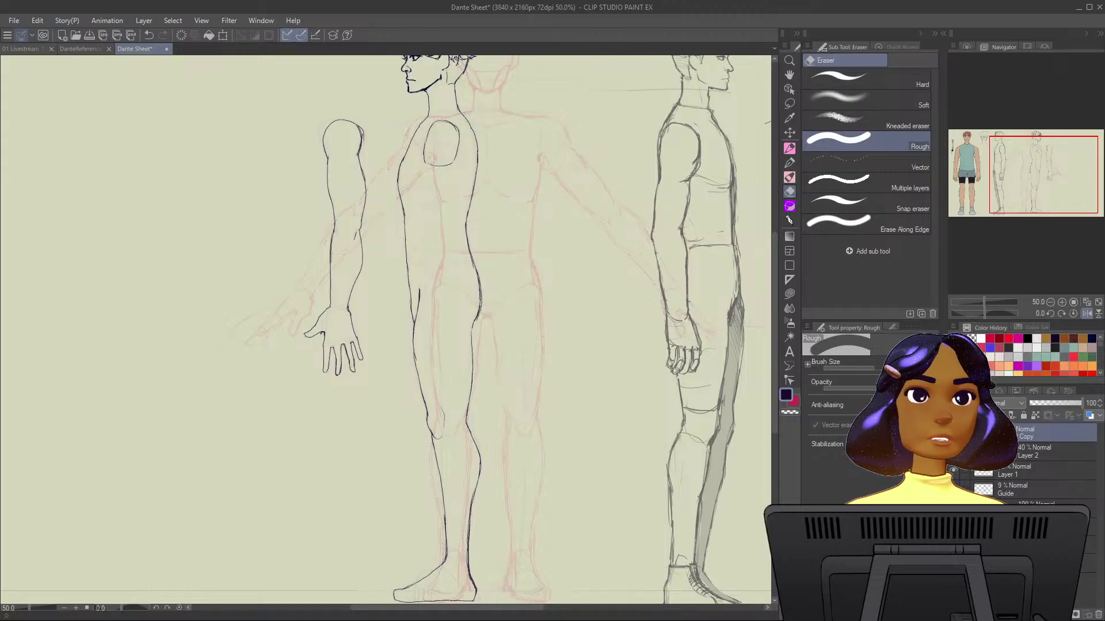
pyautogui.click(953, 471)
pyautogui.hotkey('ctrl', '-')
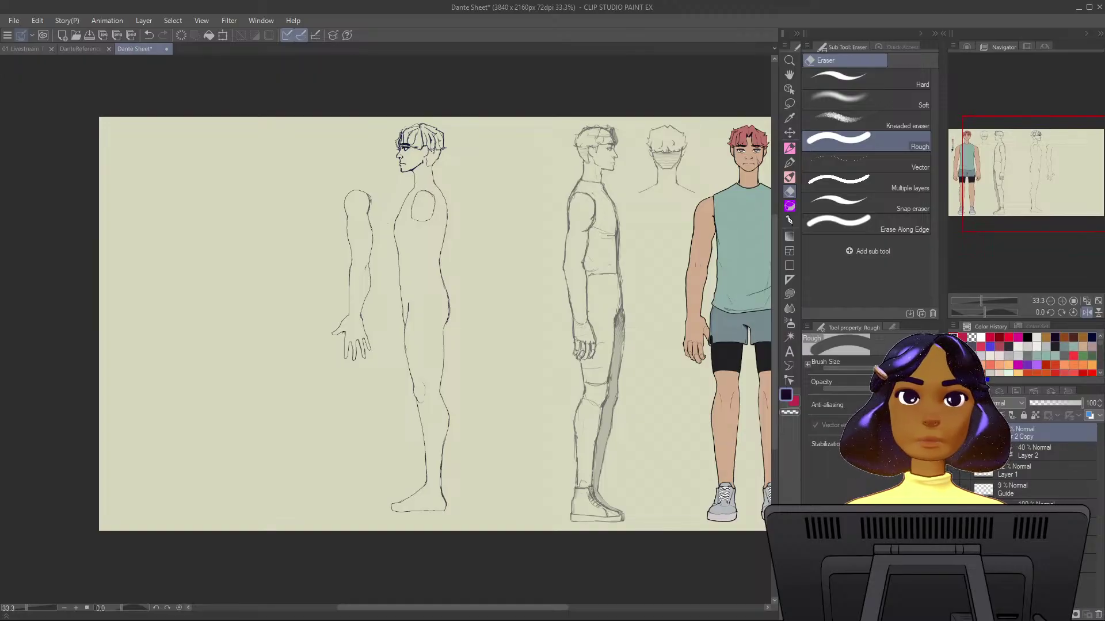
# Flip the canvas view horizontally and inspect the side-view body and arm beside the other character views.
pyautogui.press('h')
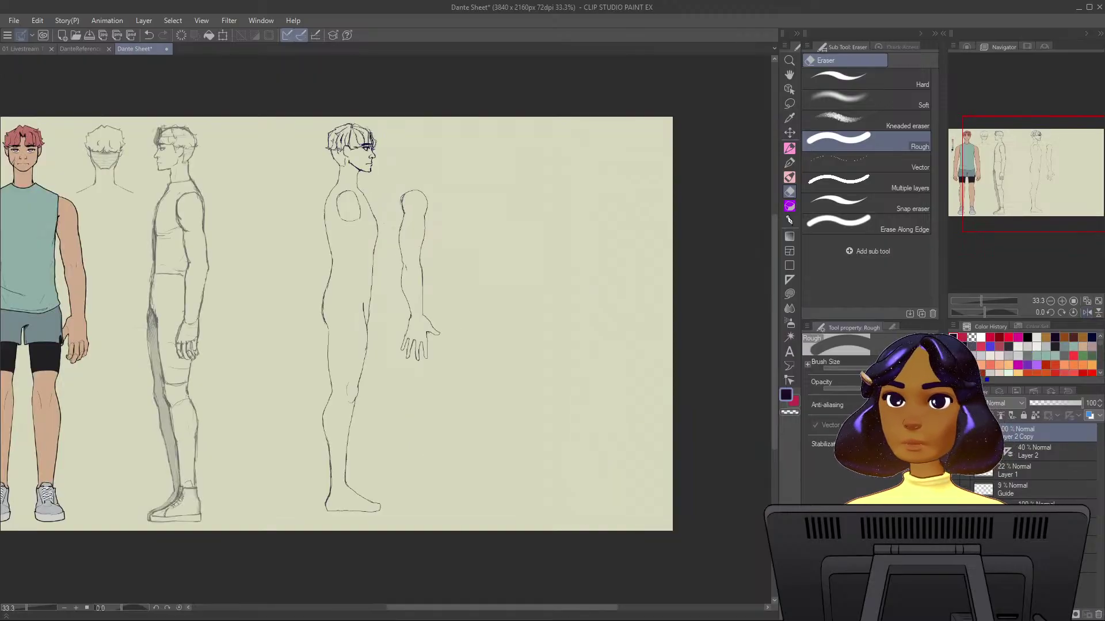
pyautogui.scroll(1, 548, 286)
pyautogui.moveTo(599, 328); pyautogui.dragTo(704, 222)
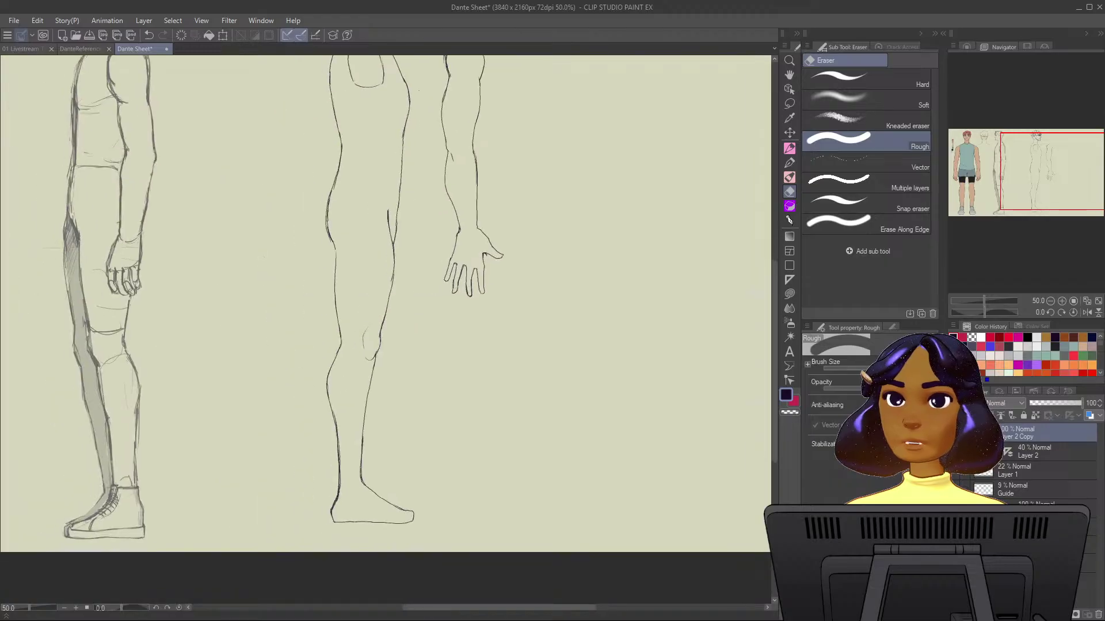
pyautogui.moveTo(674, 300); pyautogui.dragTo(734, 360)
pyautogui.scroll(-1, 704, 386)
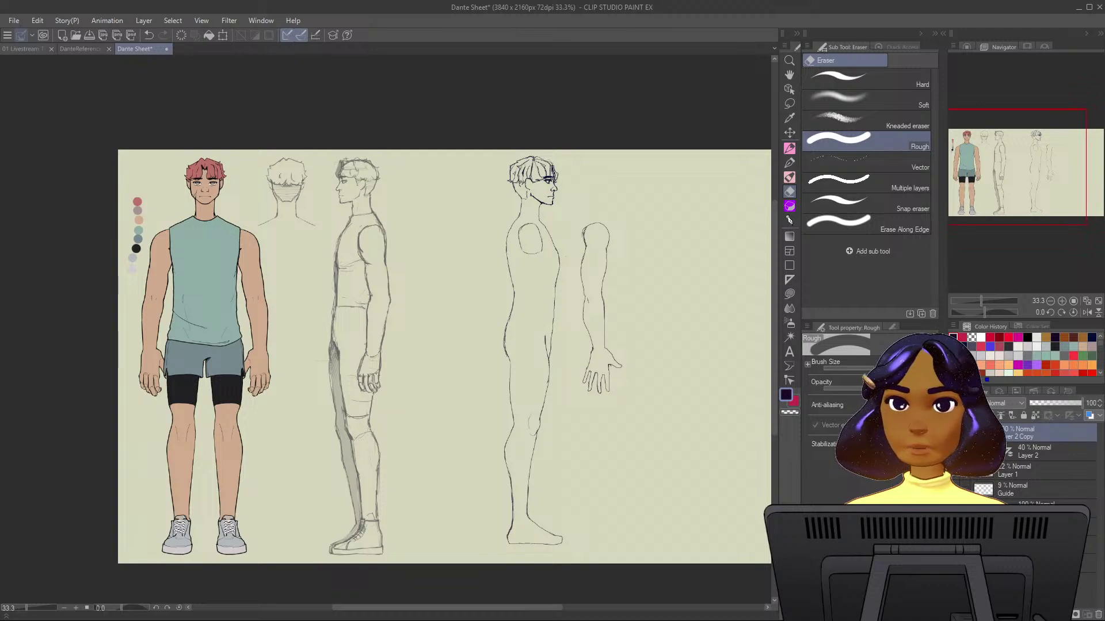
pyautogui.press('p')
pyautogui.moveTo(514, 190)
pyautogui.mouseDown()
pyautogui.moveTo(596, 299)
pyautogui.moveTo(526, 186)
pyautogui.mouseUp()
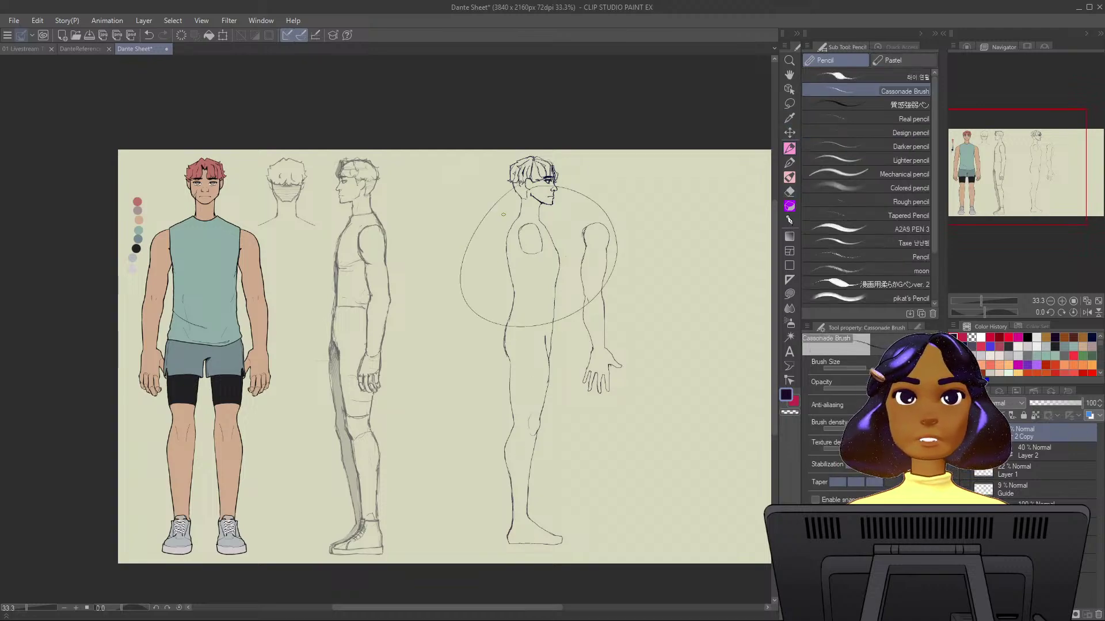
pyautogui.moveTo(458, 284)
pyautogui.mouseDown()
pyautogui.moveTo(400, 306)
pyautogui.moveTo(423, 315)
pyautogui.mouseUp()
pyautogui.hotkey('ctrl', 'z')
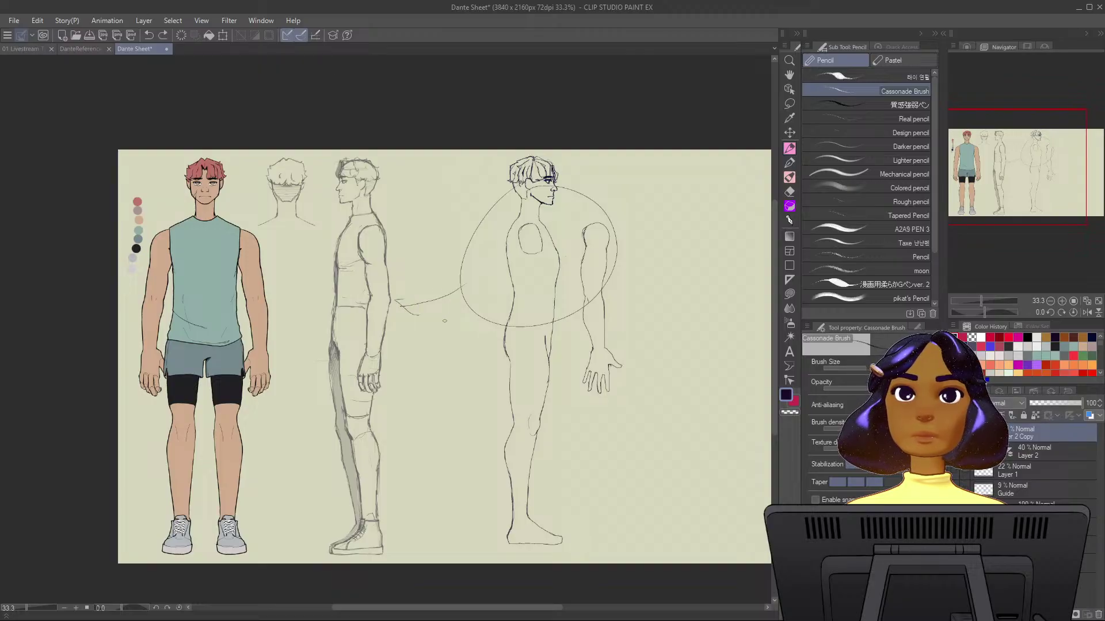
pyautogui.hotkey('ctrl', 'z')
pyautogui.hotkey('ctrl', 'z')
pyautogui.hotkey('ctrl', 'z')
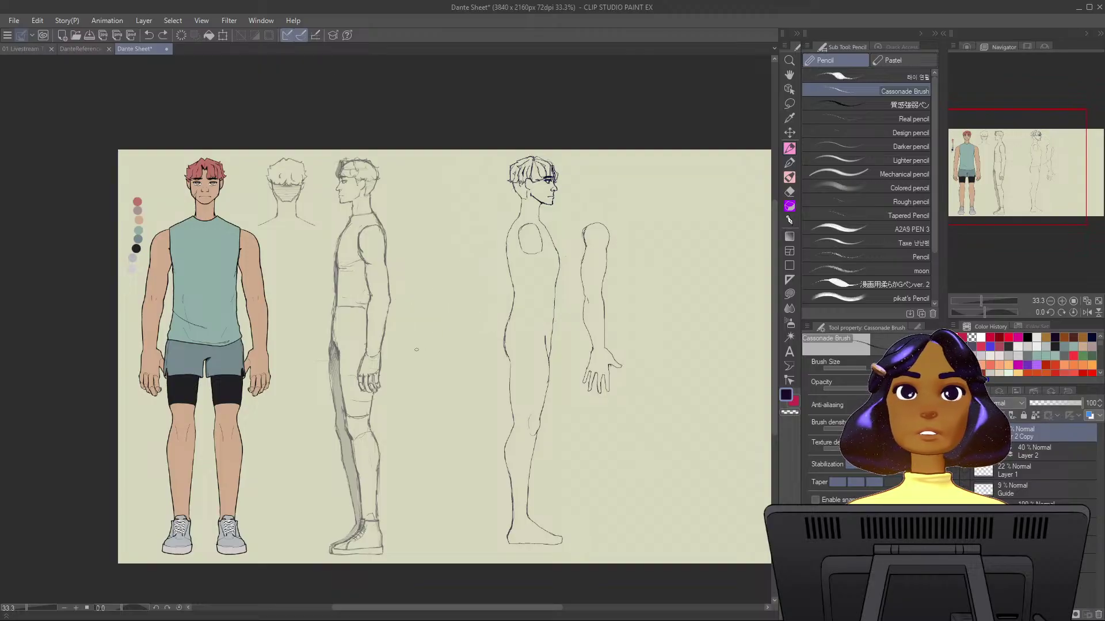
# Show the front-view line art on Layer 2 again, leaving the reddish Layer 1 sketch hidden.
pyautogui.hotkey('ctrl', 'z')
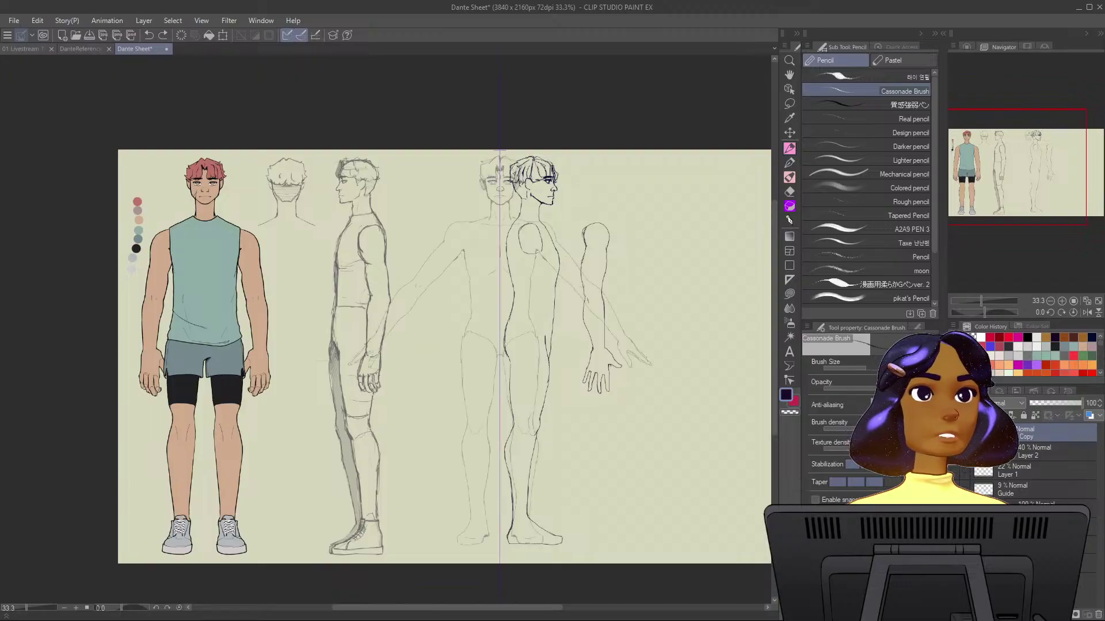
pyautogui.hotkey('ctrl', 'z')
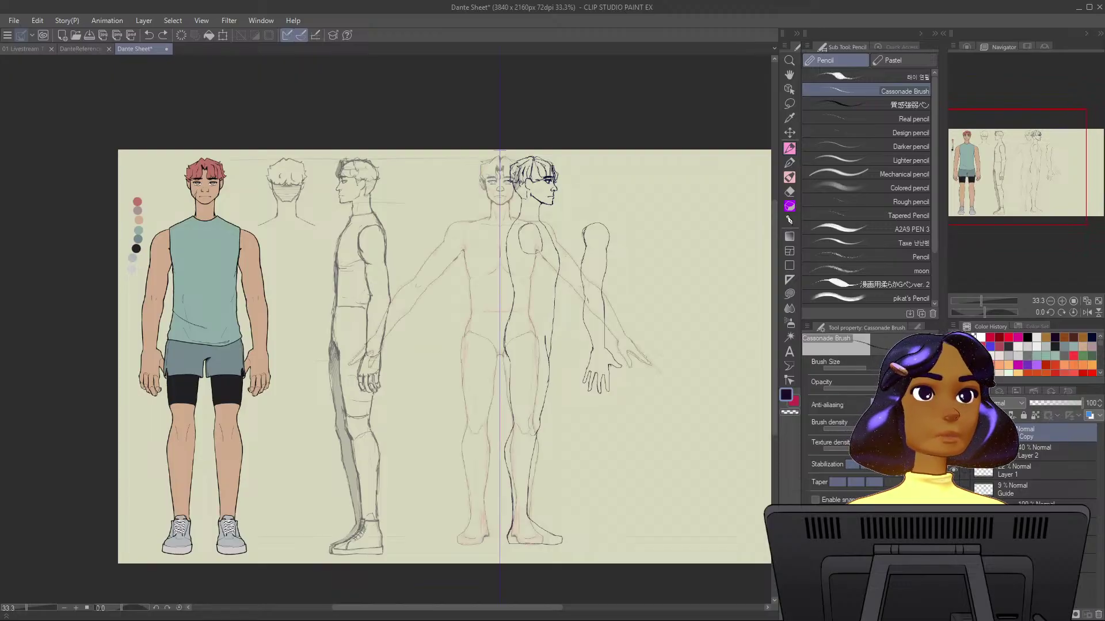
pyautogui.hotkey('ctrl', 'y')
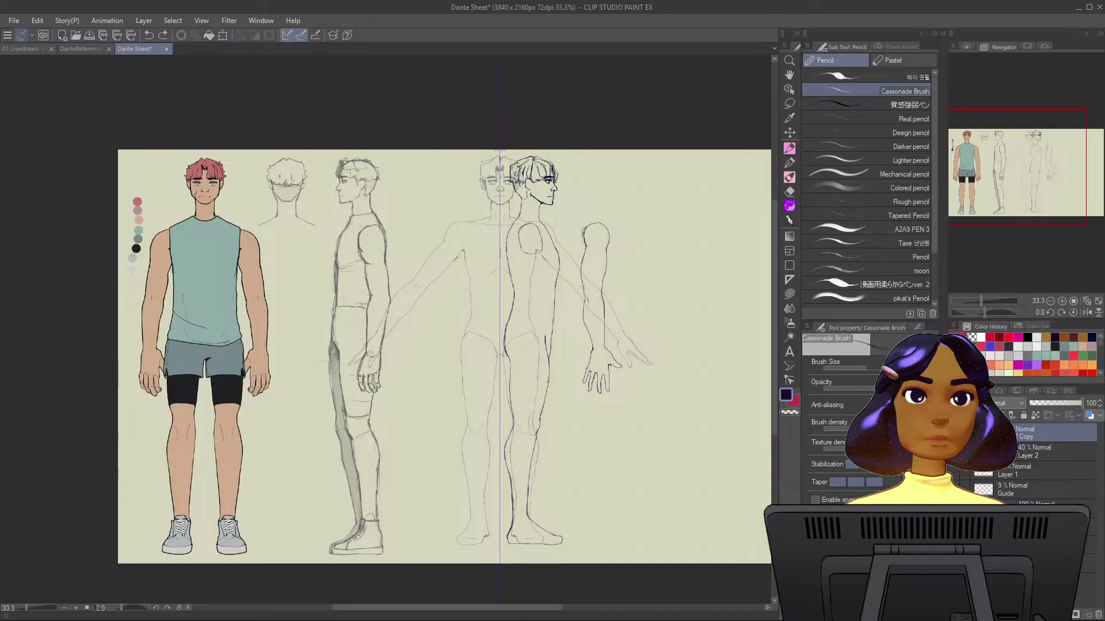
pyautogui.click(1042, 470)
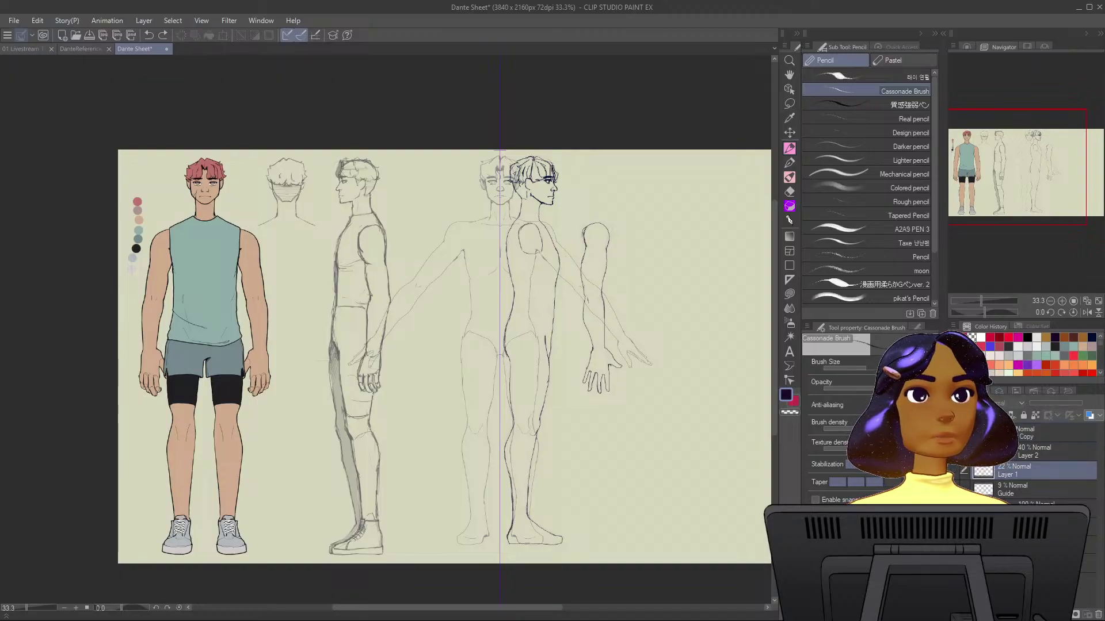
# Set the opacity of Layer 2, which holds the front-view line art, to 100%.
pyautogui.click(1047, 452)
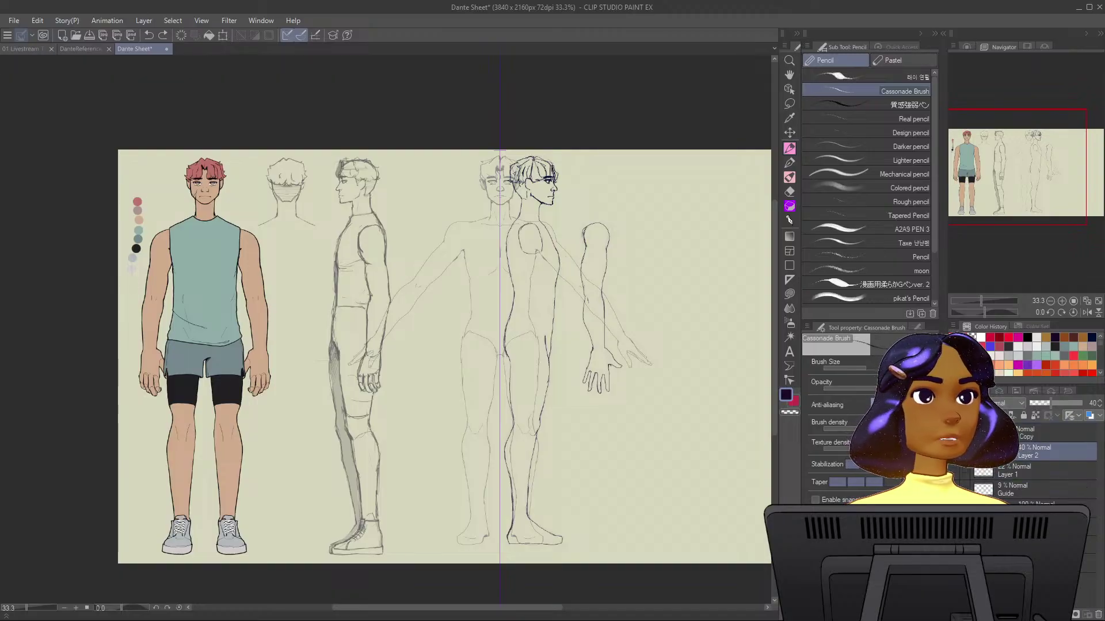
pyautogui.moveTo(1051, 403); pyautogui.dragTo(1082, 403)
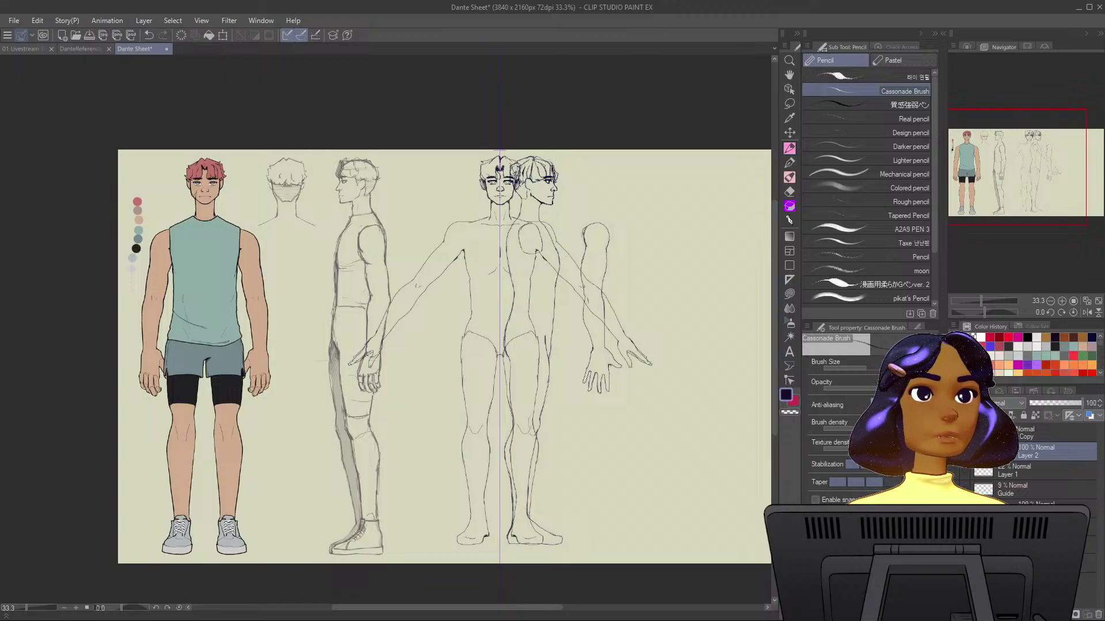
pyautogui.click(954, 452)
pyautogui.click(953, 451)
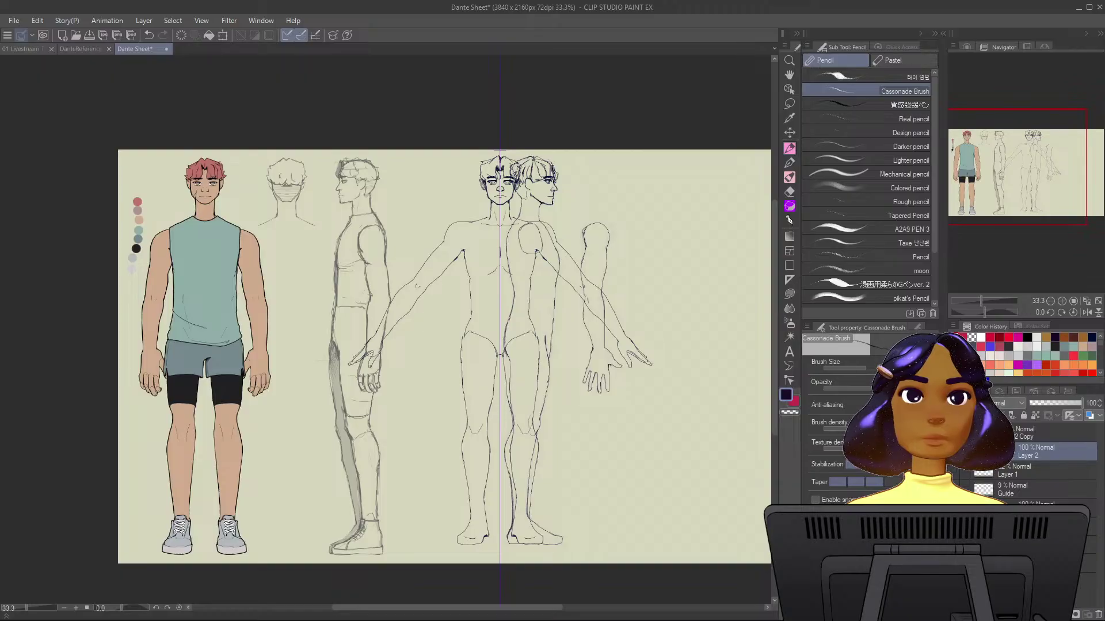
# Add one new layer above Layer 2 Copy and choose crimson as the drawing colour.
pyautogui.click(1036, 433)
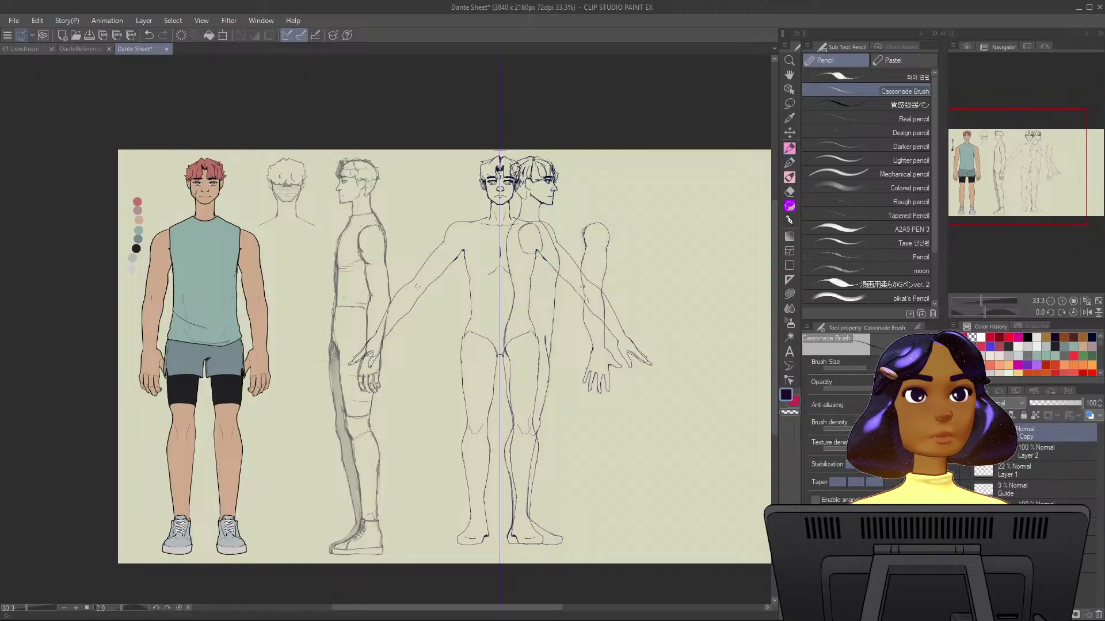
pyautogui.hotkey('ctrl', 'shift', 'n')
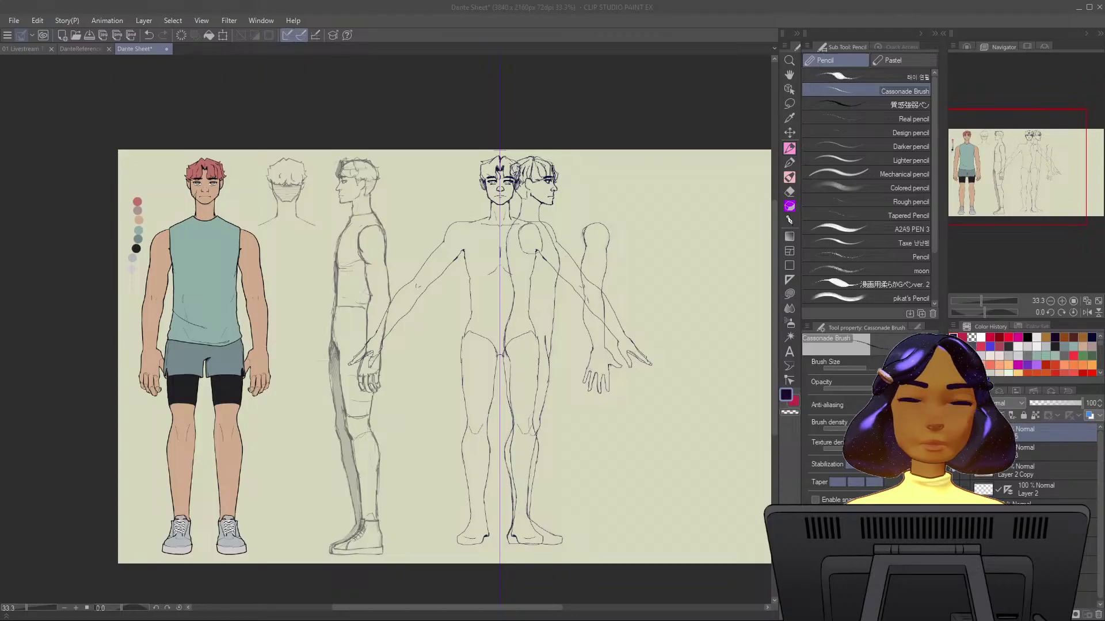
pyautogui.hotkey('ctrl', 'e')
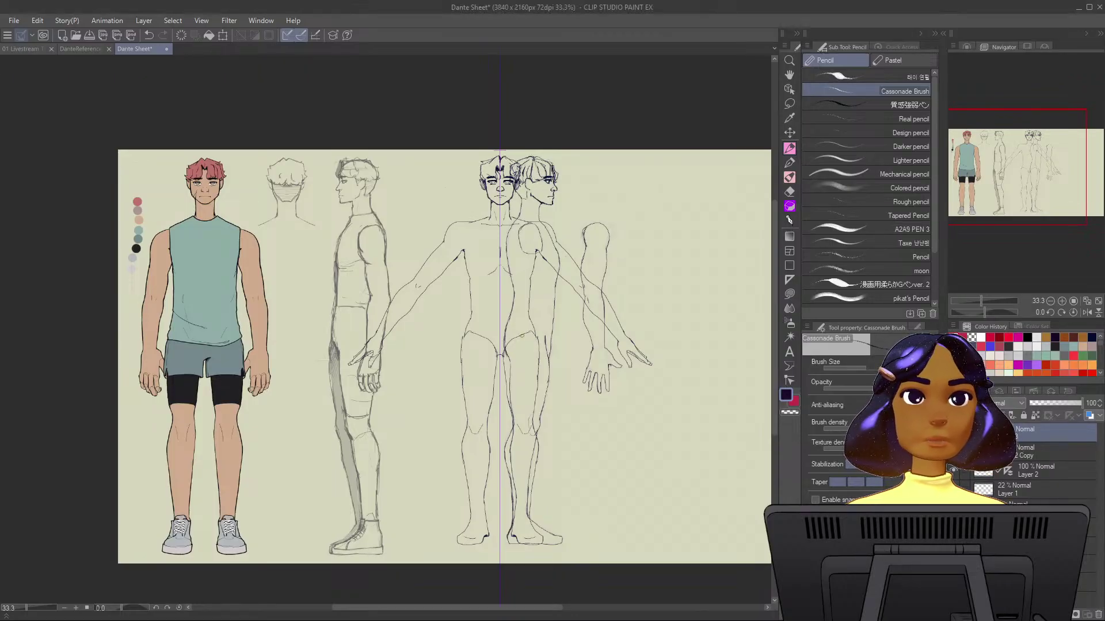
pyautogui.click(962, 338)
# Select the Guide layer and place a horizontal guide ruler just under the chin of the coloured front-view character.
pyautogui.scroll(1, 752, 293)
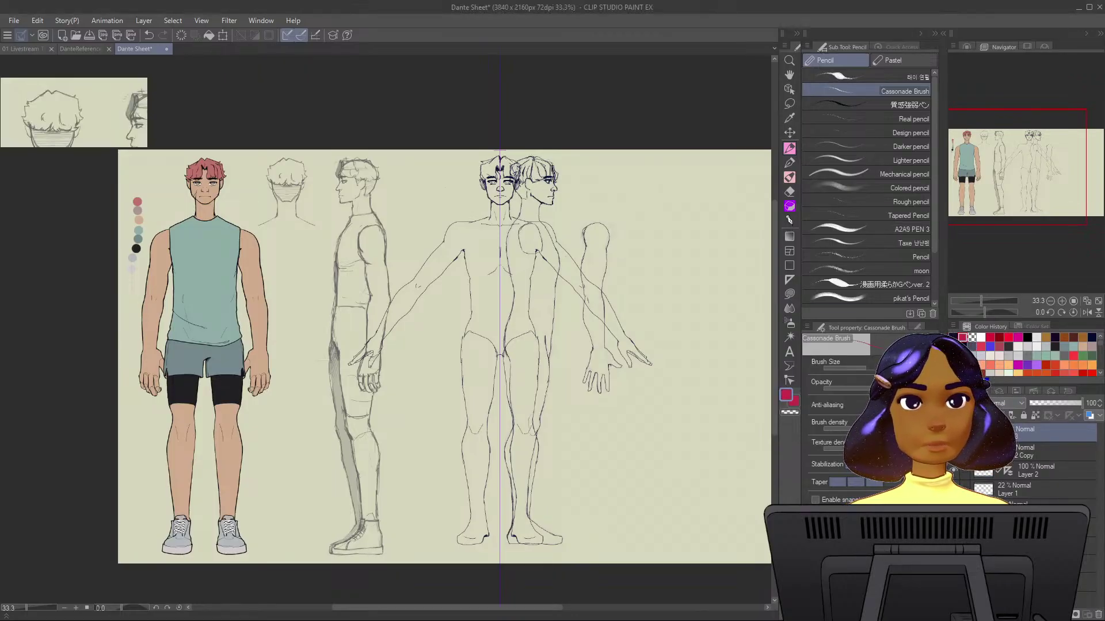
pyautogui.moveTo(322, 288); pyautogui.dragTo(623, 373)
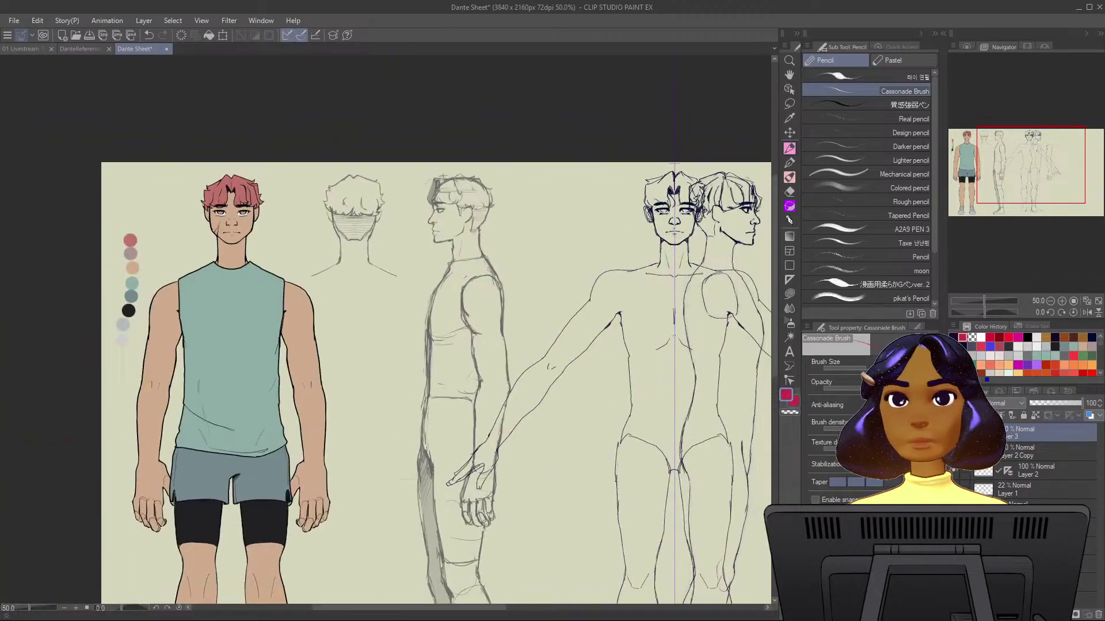
pyautogui.moveTo(368, 345); pyautogui.dragTo(597, 409)
pyautogui.scroll(1, 581, 348)
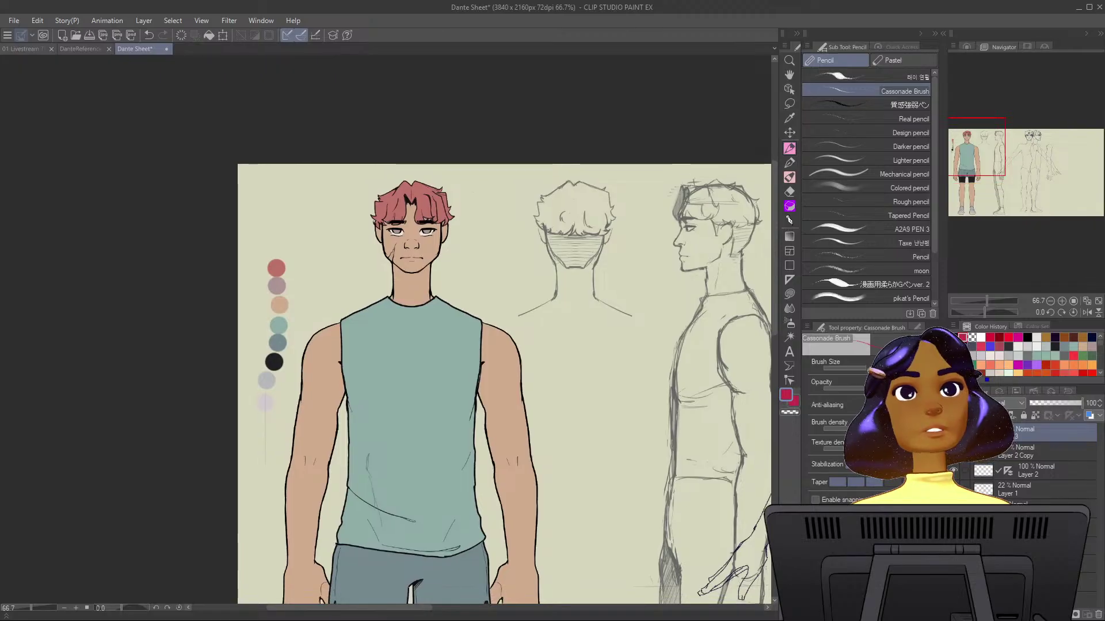
pyautogui.click(1053, 508)
pyautogui.click(953, 507)
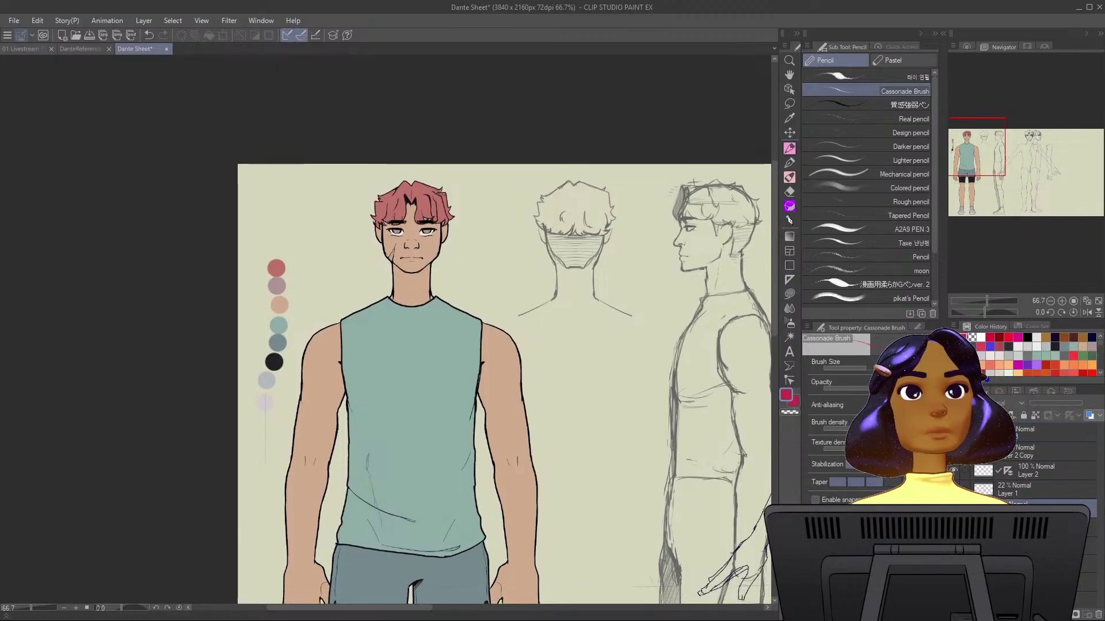
pyautogui.click(953, 507)
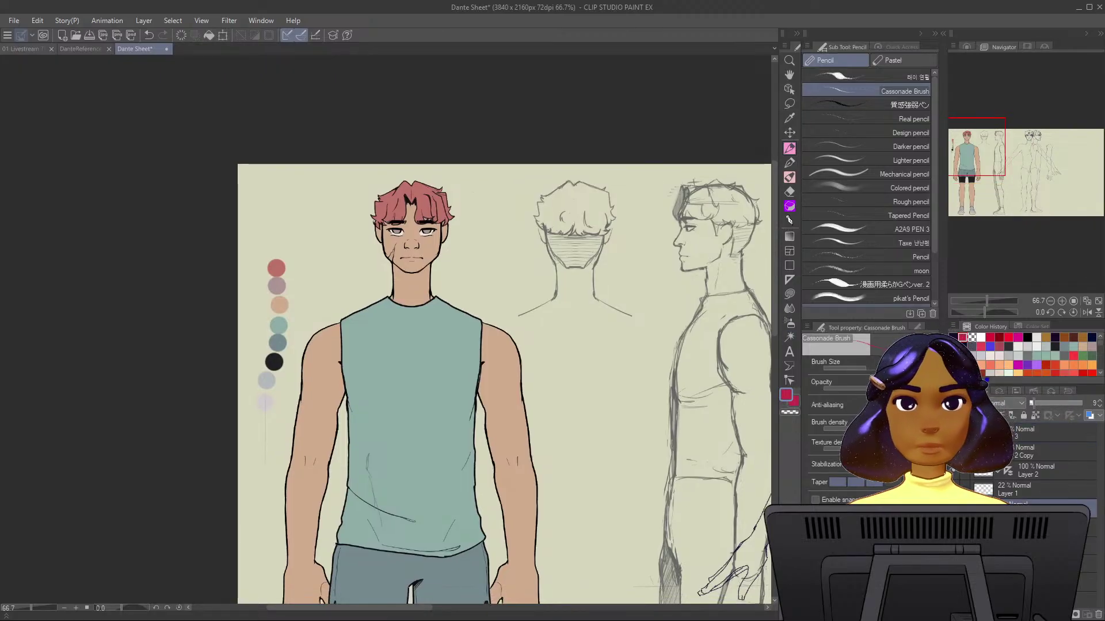
pyautogui.click(789, 279)
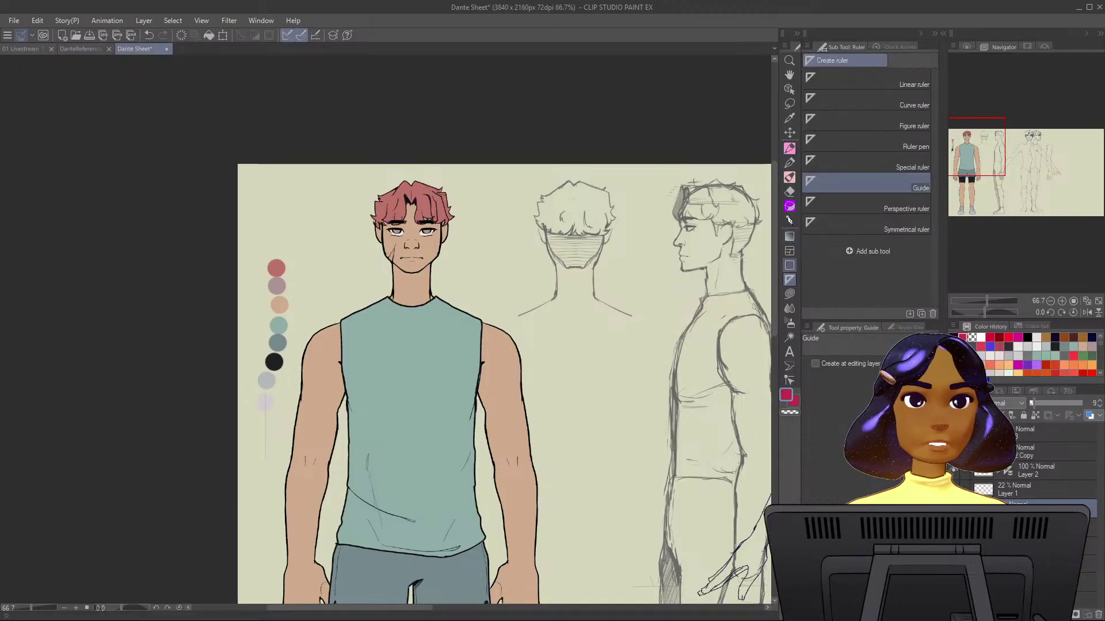
pyautogui.moveTo(414, 274); pyautogui.dragTo(694, 273)
pyautogui.scroll(1, 702, 276)
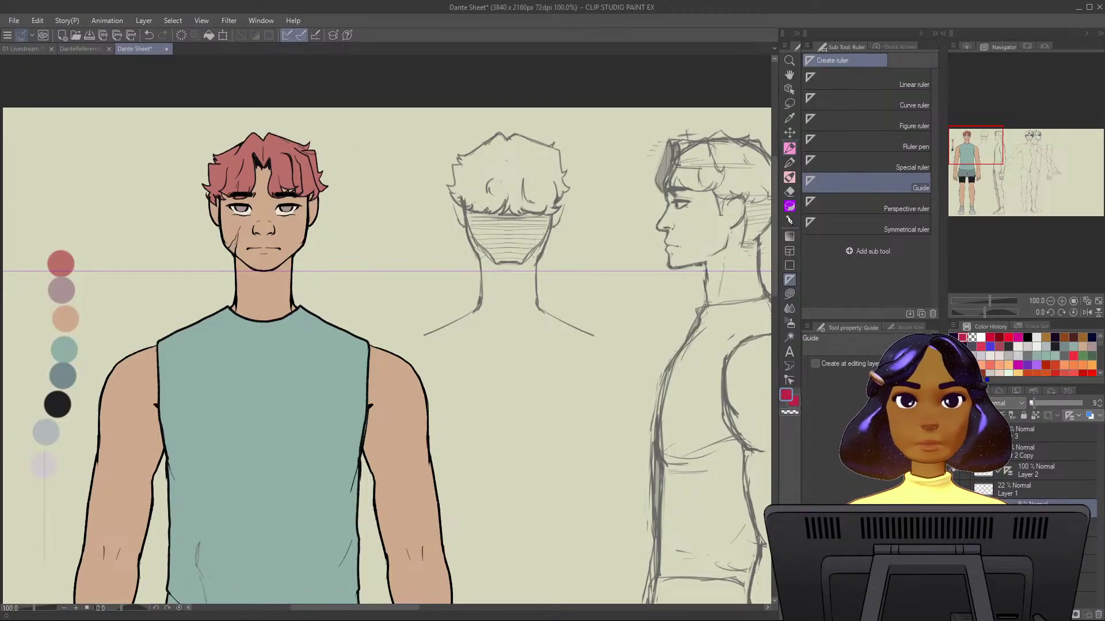
# Move the Guide layer above Layer 2 Copy at 100% opacity and underline the coloured figure's chin in crimson with the Mechanical pencil.
pyautogui.press('p')
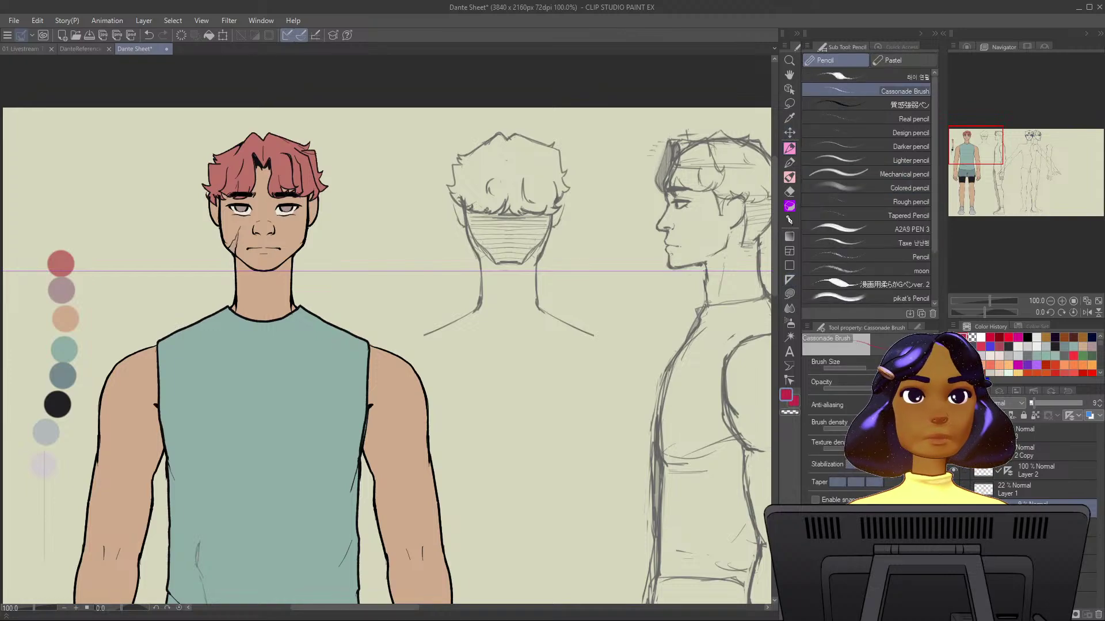
pyautogui.moveTo(1047, 508); pyautogui.dragTo(1047, 442)
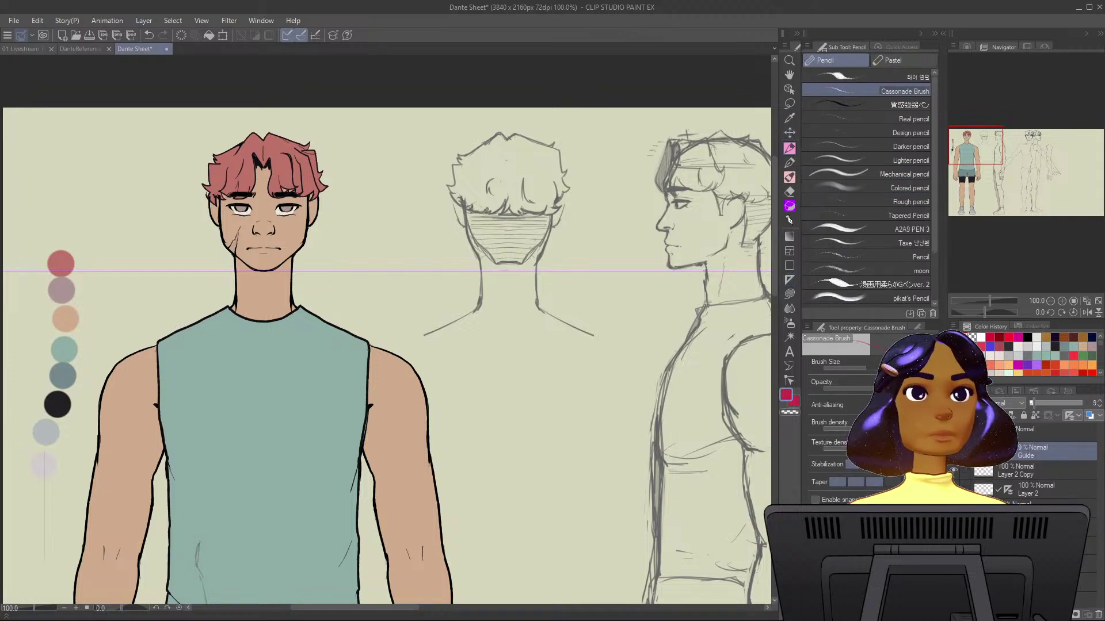
pyautogui.scroll(1, 584, 389)
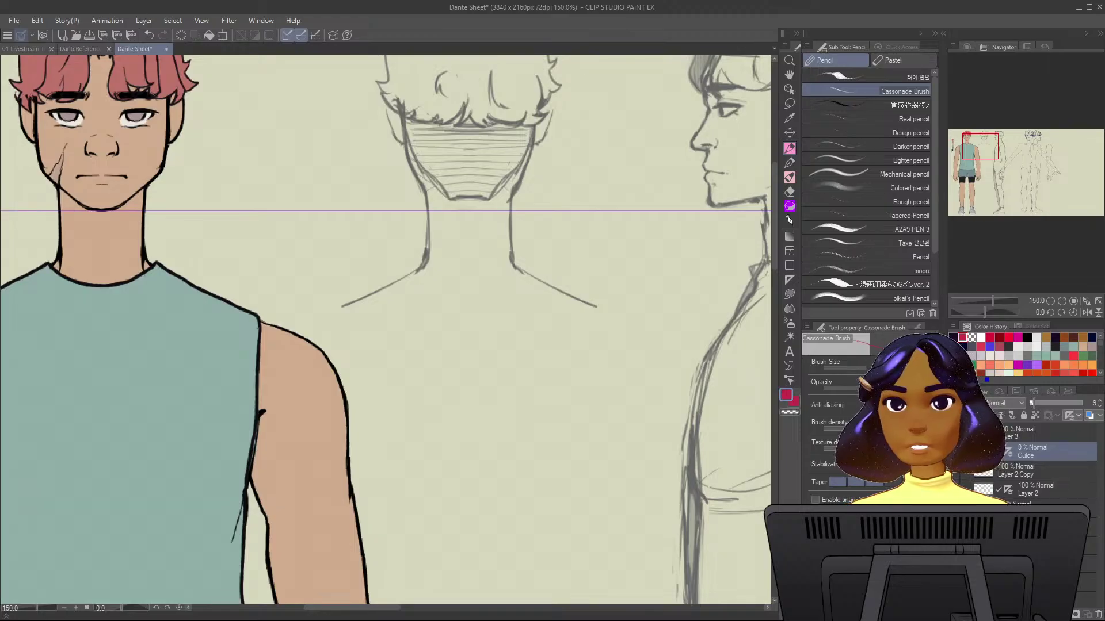
pyautogui.moveTo(489, 277)
pyautogui.mouseDown()
pyautogui.moveTo(635, 445)
pyautogui.moveTo(634, 435)
pyautogui.mouseUp()
pyautogui.click(869, 174)
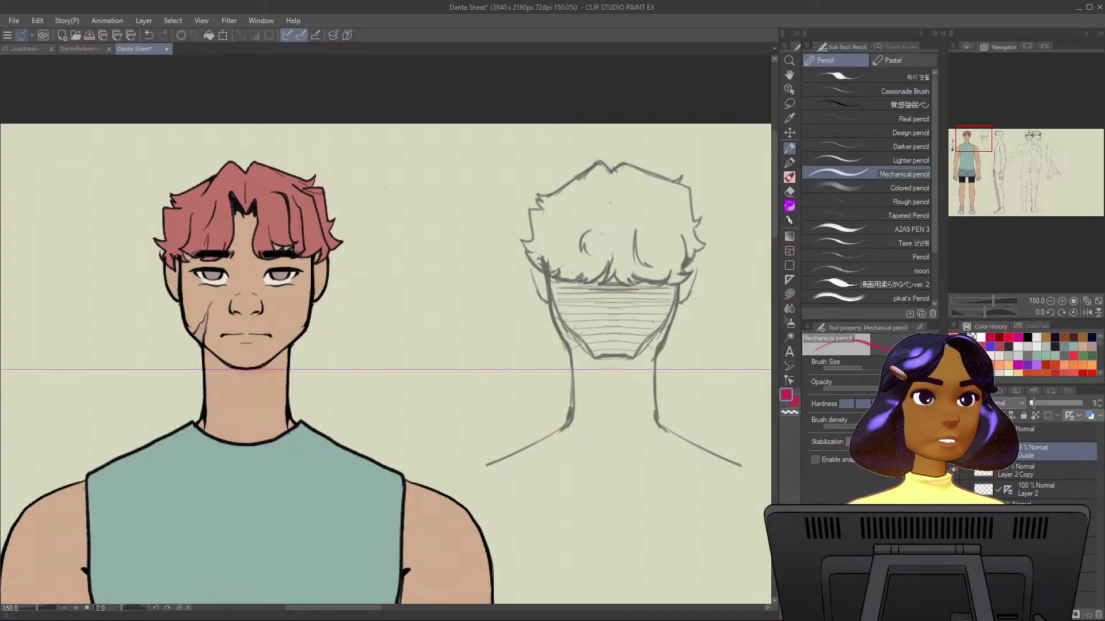
pyautogui.moveTo(234, 370); pyautogui.dragTo(274, 371)
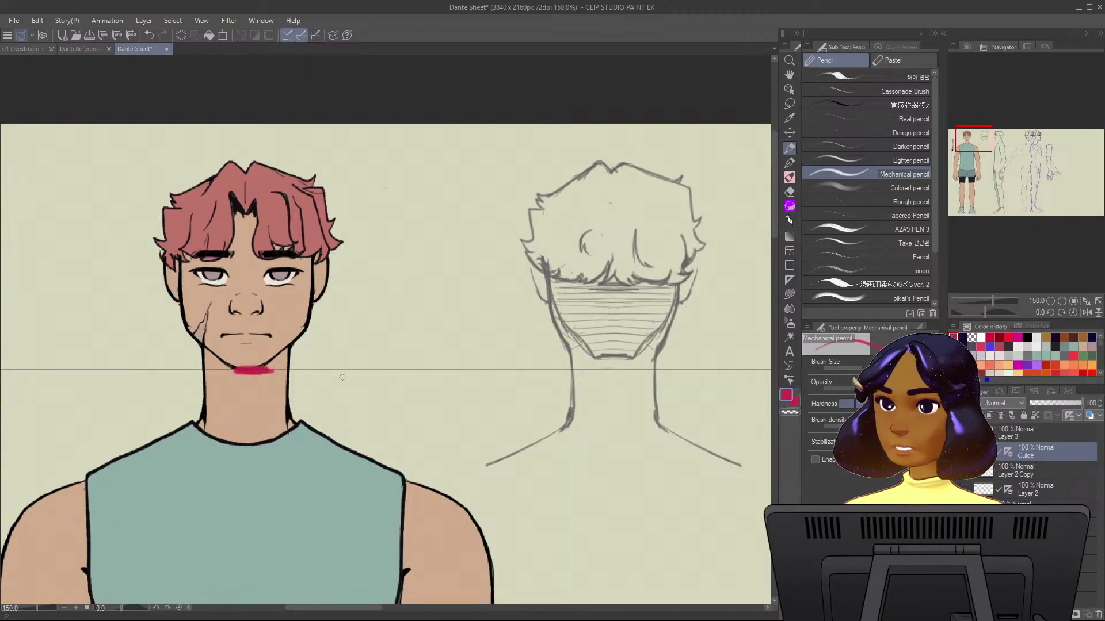
# Circle the profile sketch's chin at the guide line in crimson and draw an arrow pointing to it.
pyautogui.hscroll(5, 342, 377)
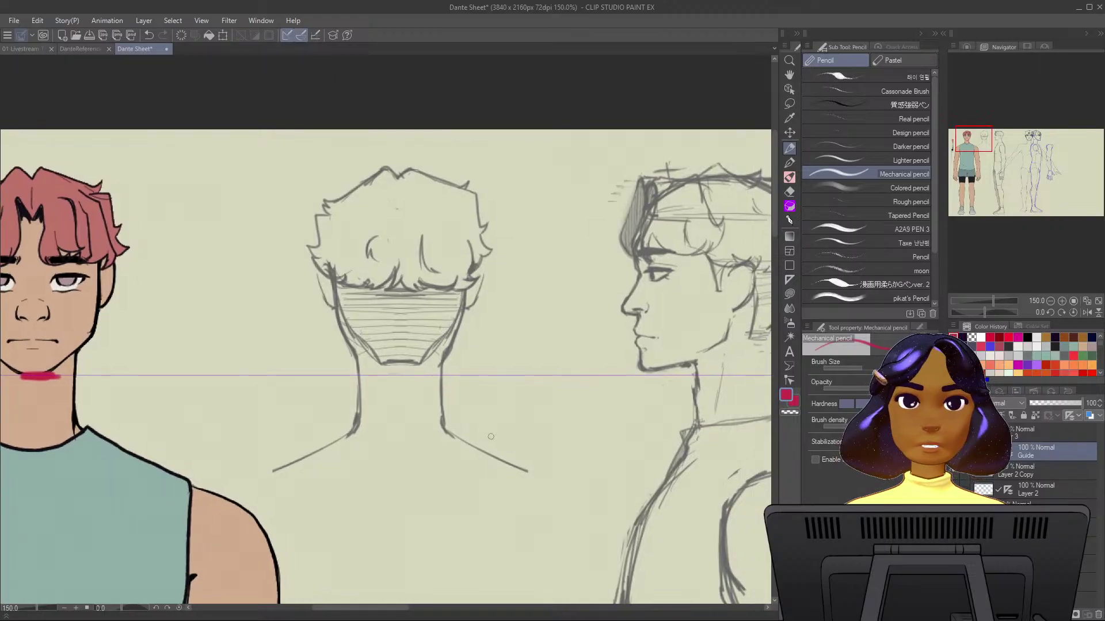
pyautogui.moveTo(647, 369)
pyautogui.mouseDown()
pyautogui.moveTo(643, 383)
pyautogui.moveTo(637, 369)
pyautogui.mouseUp()
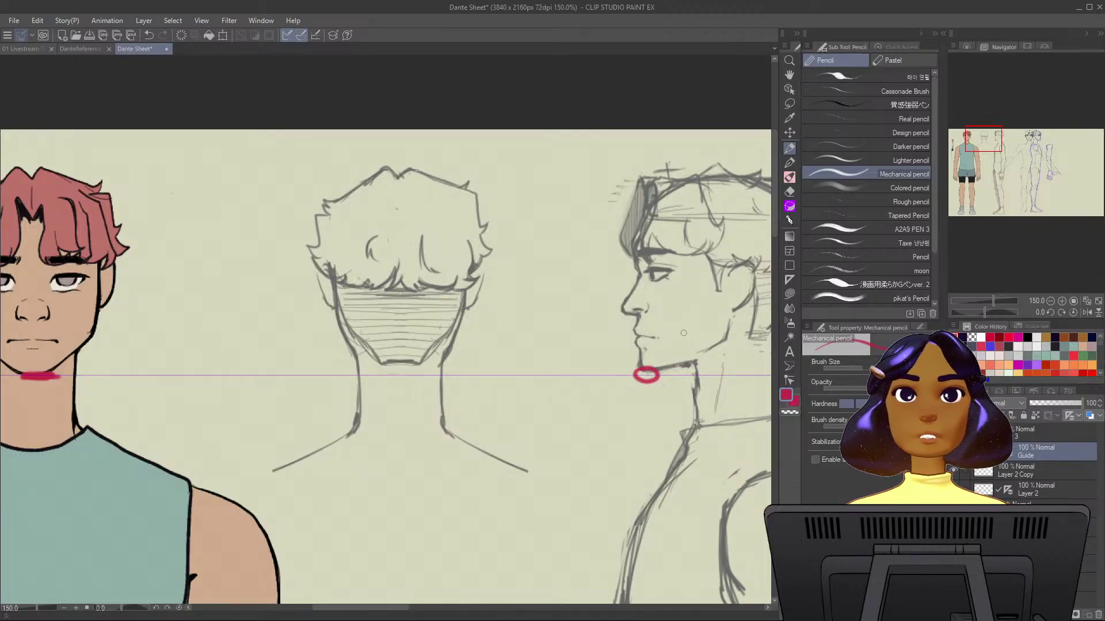
pyautogui.moveTo(683, 332); pyautogui.dragTo(661, 367)
pyautogui.moveTo(662, 367); pyautogui.dragTo(674, 362)
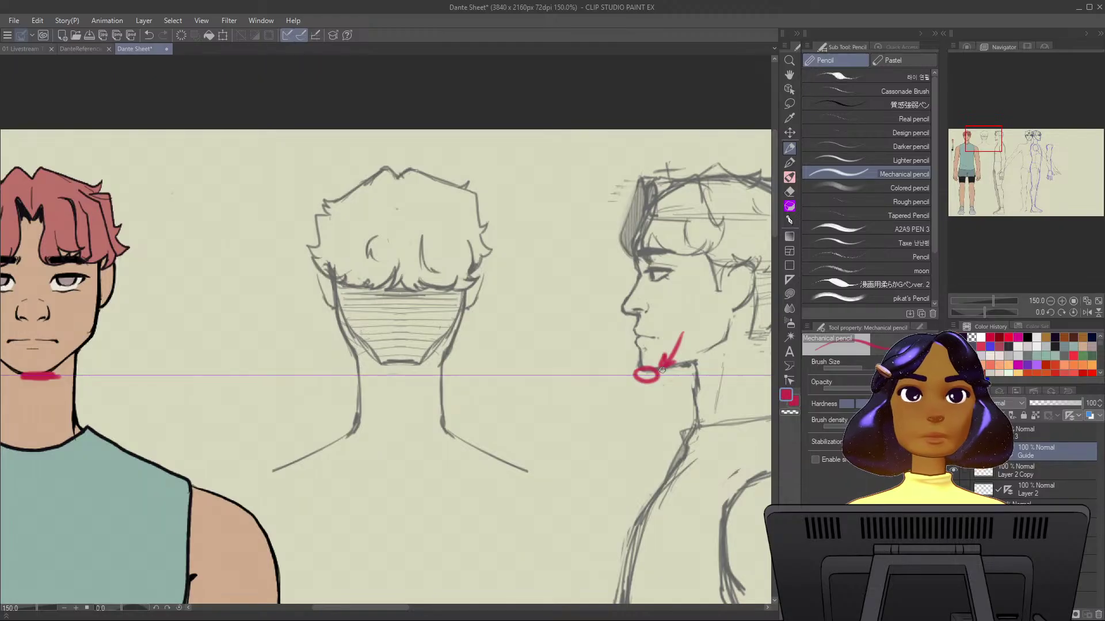
# Undo the crimson circle and arrow at the profile sketch's chin.
pyautogui.hotkey('ctrl', 'z')
pyautogui.hotkey('ctrl', 'z')
pyautogui.hotkey('ctrl', 'z')
pyautogui.hotkey('ctrl', 'z')
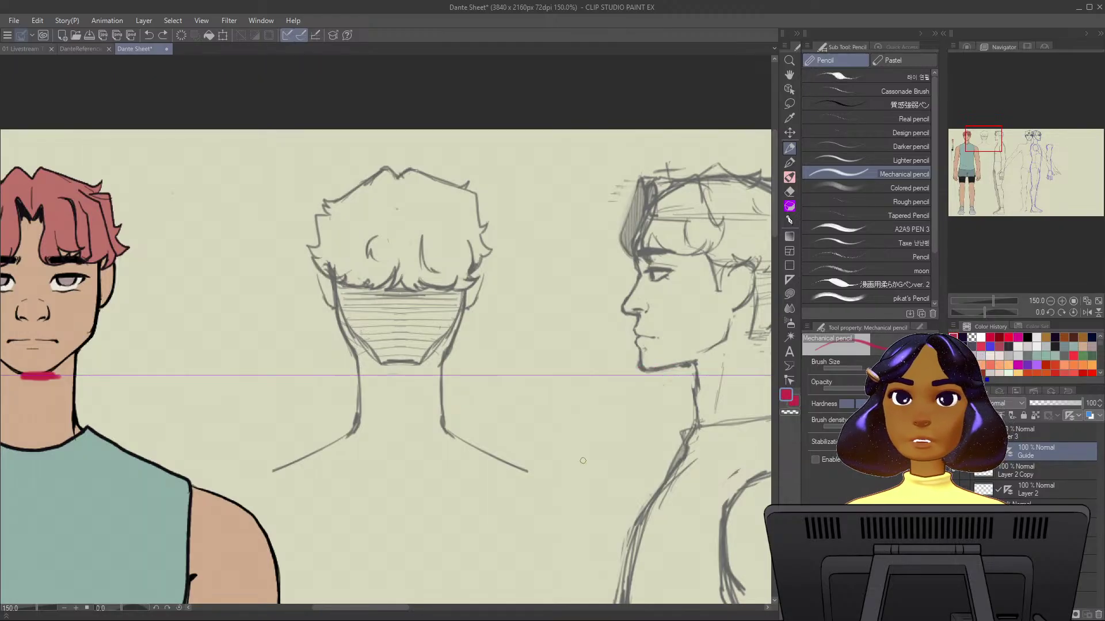
# Place a horizontal guide ruler at the base of the coloured front-view character's nose.
pyautogui.hotkey('ctrl', '-')
pyautogui.click(790, 280)
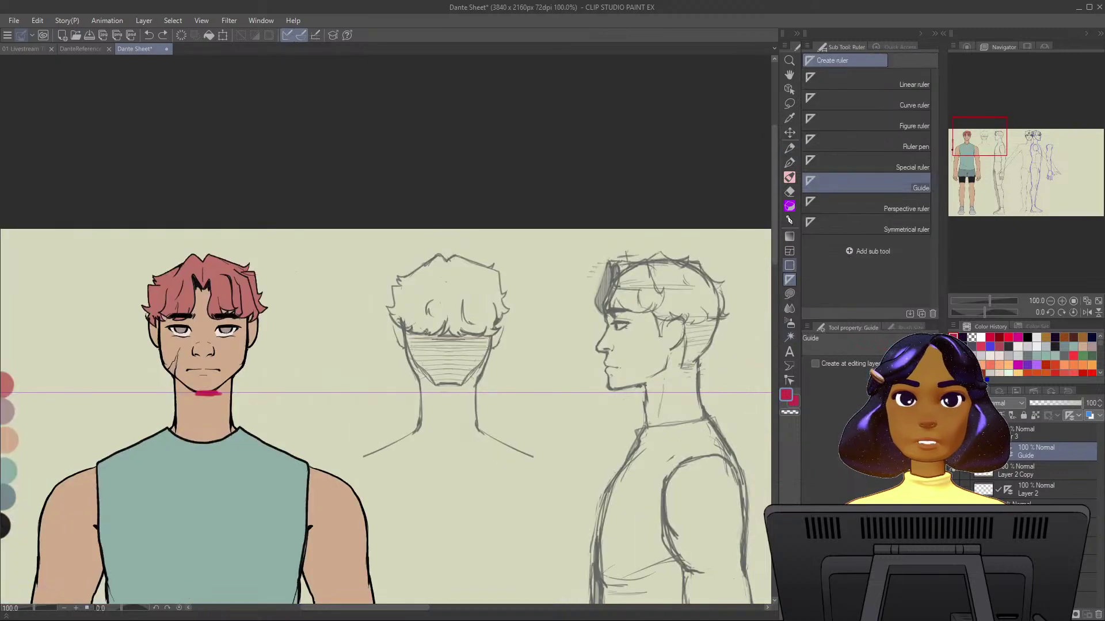
pyautogui.moveTo(248, 355); pyautogui.dragTo(670, 354)
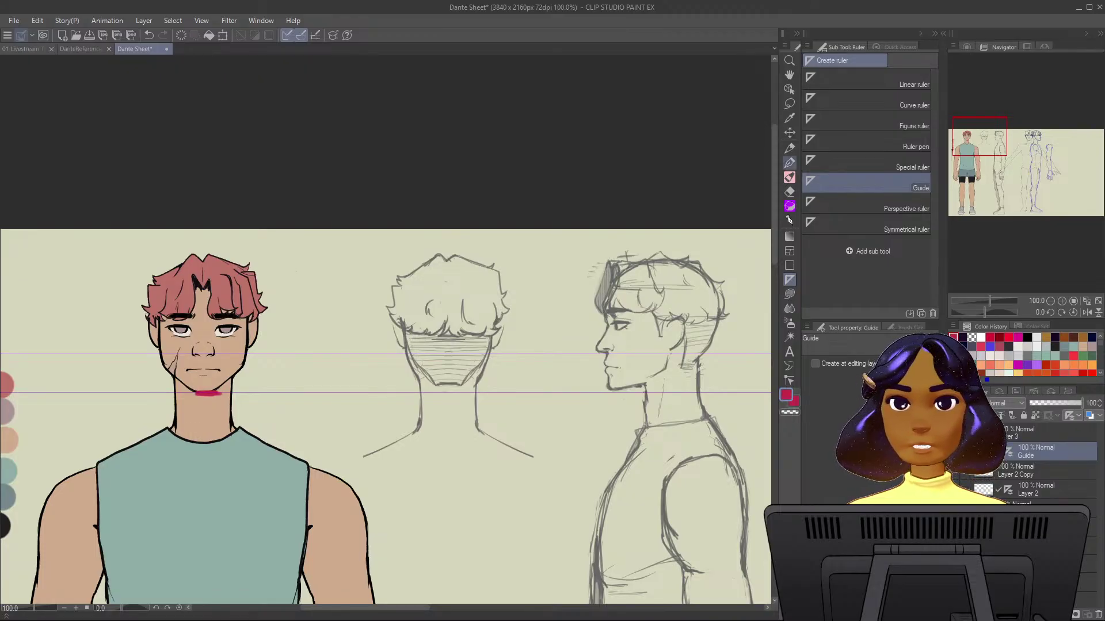
# Mark the nose base in crimson with the Mechanical pencil on both the profile sketch and the coloured front view.
pyautogui.click(789, 148)
pyautogui.moveTo(611, 352)
pyautogui.mouseDown()
pyautogui.moveTo(596, 353)
pyautogui.moveTo(616, 353)
pyautogui.mouseUp()
pyautogui.moveTo(197, 355); pyautogui.dragTo(206, 353)
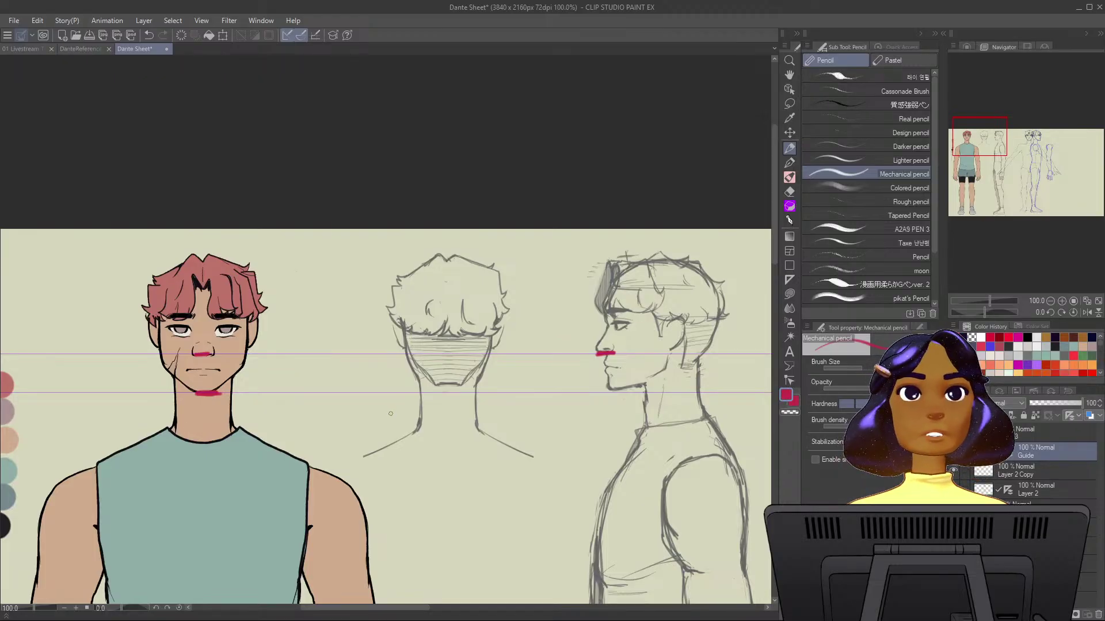
# Undo the crimson nose marks on both views and restore the guide at the nose base.
pyautogui.hotkey('ctrl', 'z')
pyautogui.click(789, 280)
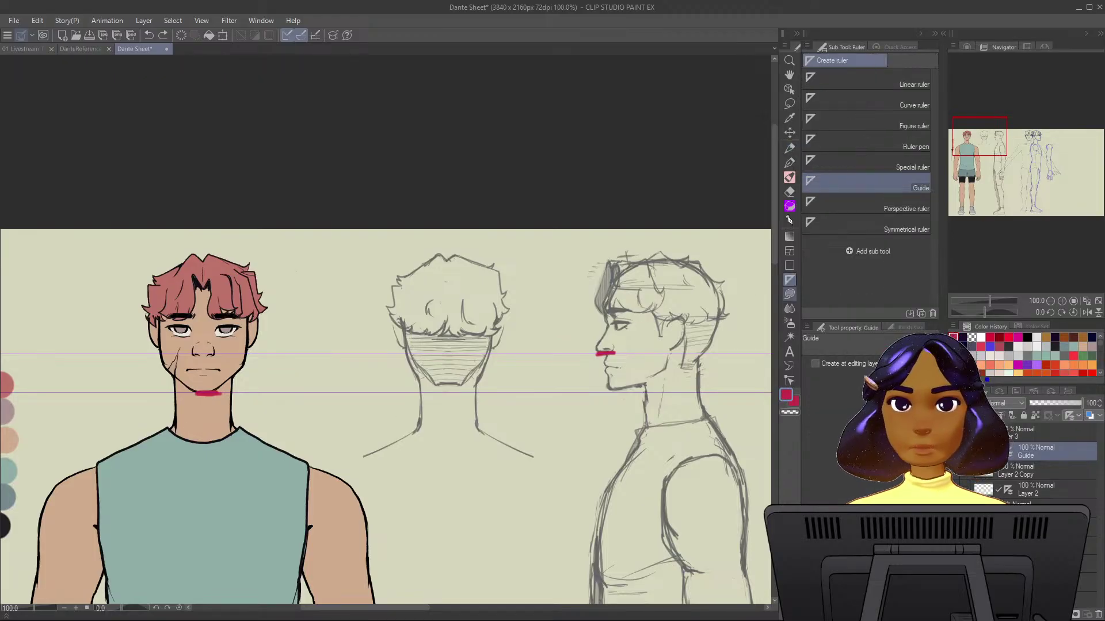
pyautogui.hotkey('ctrl', 'z')
pyautogui.hotkey('ctrl', 'z')
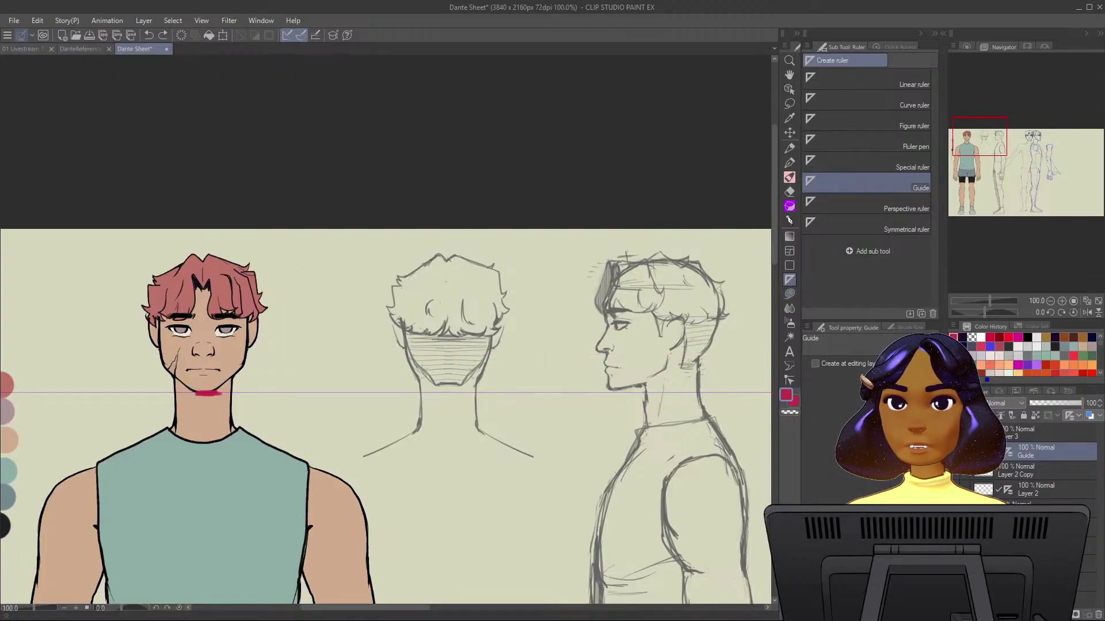
pyautogui.hotkey('ctrl', 'y')
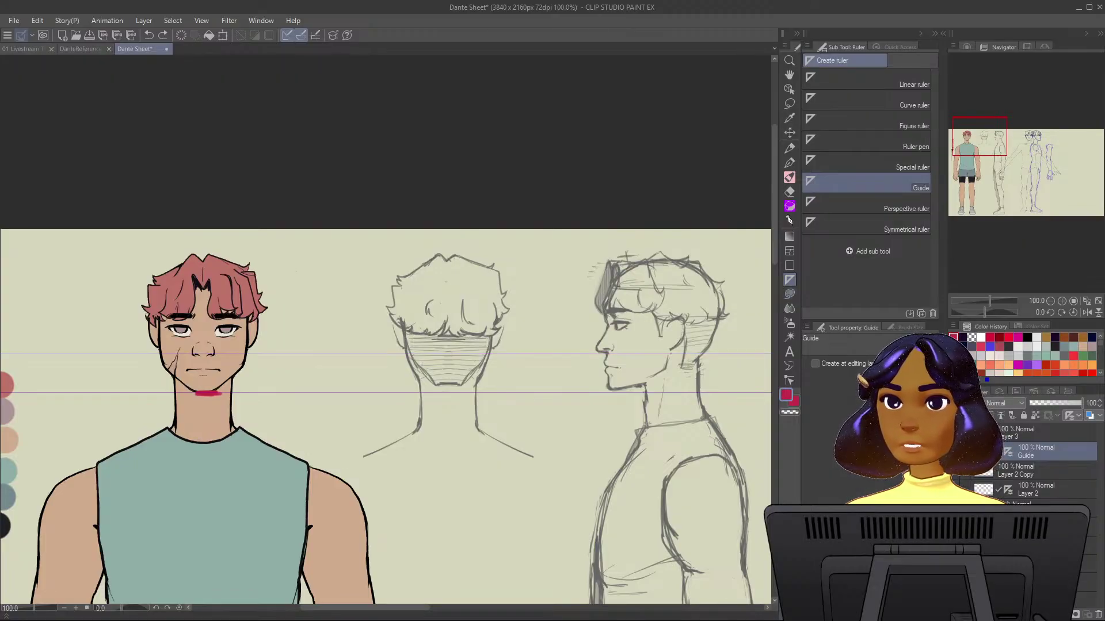
# Place horizontal guide rulers at the top and bottom of the coloured character's eyes and mark the outer eye corner in crimson.
pyautogui.moveTo(228, 324); pyautogui.dragTo(692, 324)
pyautogui.moveTo(226, 337); pyautogui.dragTo(668, 338)
pyautogui.press('p')
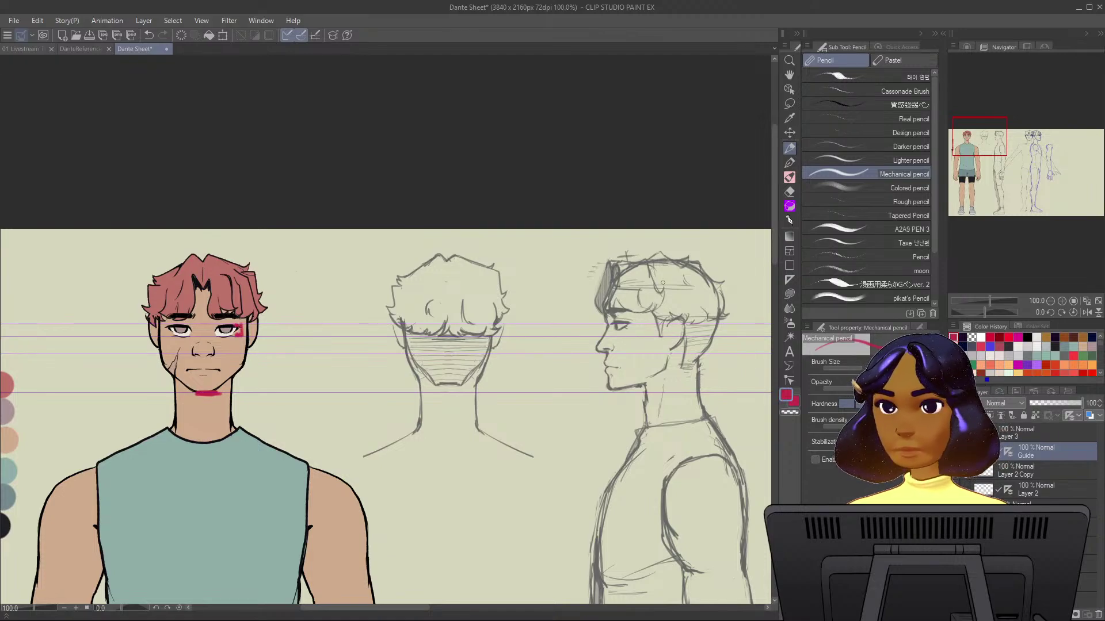
# Try drawing the profile sketch's eye in crimson so that it fits between the two eye guides.
pyautogui.scroll(2, 690, 307)
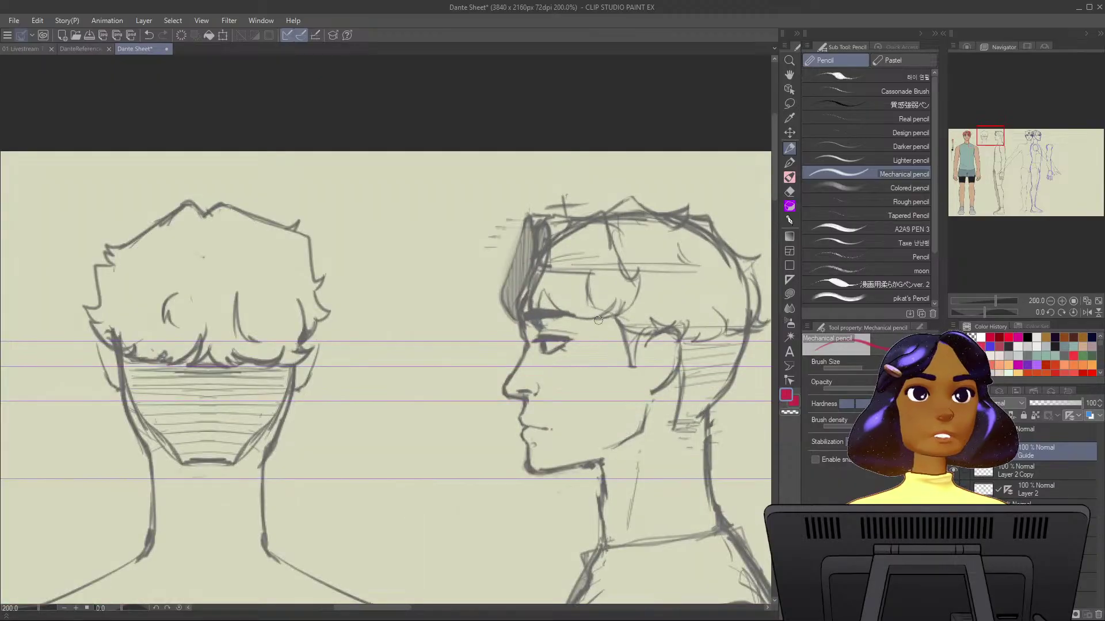
pyautogui.moveTo(540, 342)
pyautogui.mouseDown()
pyautogui.moveTo(571, 340)
pyautogui.moveTo(547, 363)
pyautogui.moveTo(556, 346)
pyautogui.moveTo(542, 343)
pyautogui.moveTo(567, 345)
pyautogui.moveTo(545, 362)
pyautogui.moveTo(571, 343)
pyautogui.moveTo(545, 363)
pyautogui.moveTo(563, 344)
pyautogui.mouseUp()
pyautogui.hotkey('ctrl', 'z')
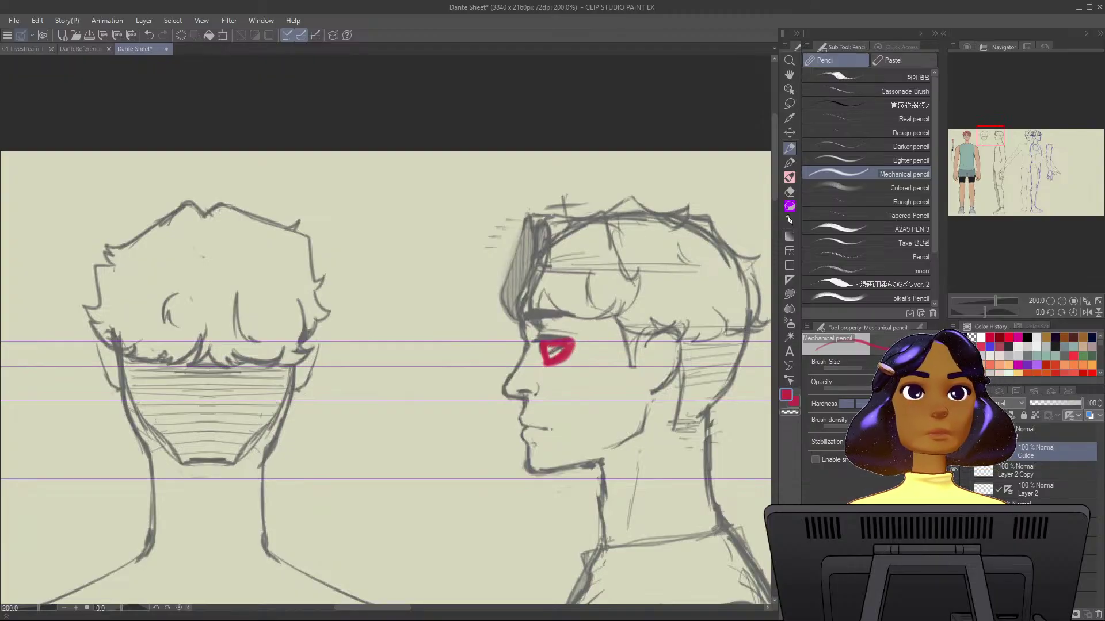
# Undo the crimson eye strokes on the profile sketch.
pyautogui.hotkey('ctrl', 'z')
pyautogui.hotkey('ctrl', 'z')
pyautogui.hotkey('ctrl', 'z')
pyautogui.hotkey('ctrl', 'z')
pyautogui.hotkey('ctrl', 'z')
pyautogui.hotkey('ctrl', 'z')
pyautogui.hotkey('ctrl', 'z')
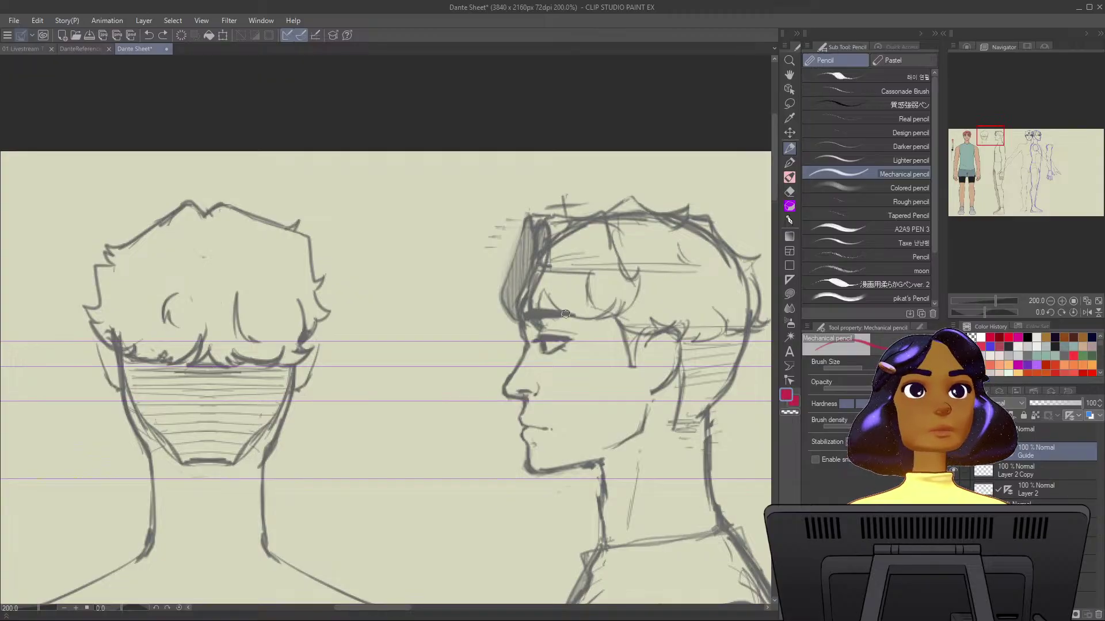
# Draw a crimson arrow pointing at the coloured face, write A+ beside it, and put a question mark on the profile sketch's cheek.
pyautogui.scroll(-3, 620, 322)
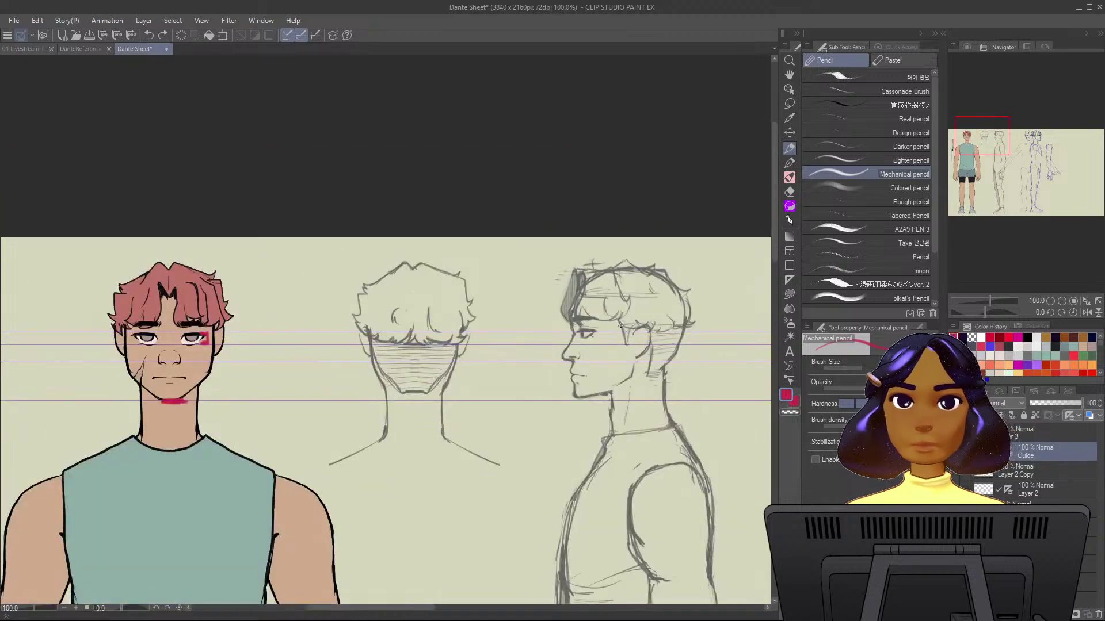
pyautogui.moveTo(576, 333); pyautogui.dragTo(663, 240)
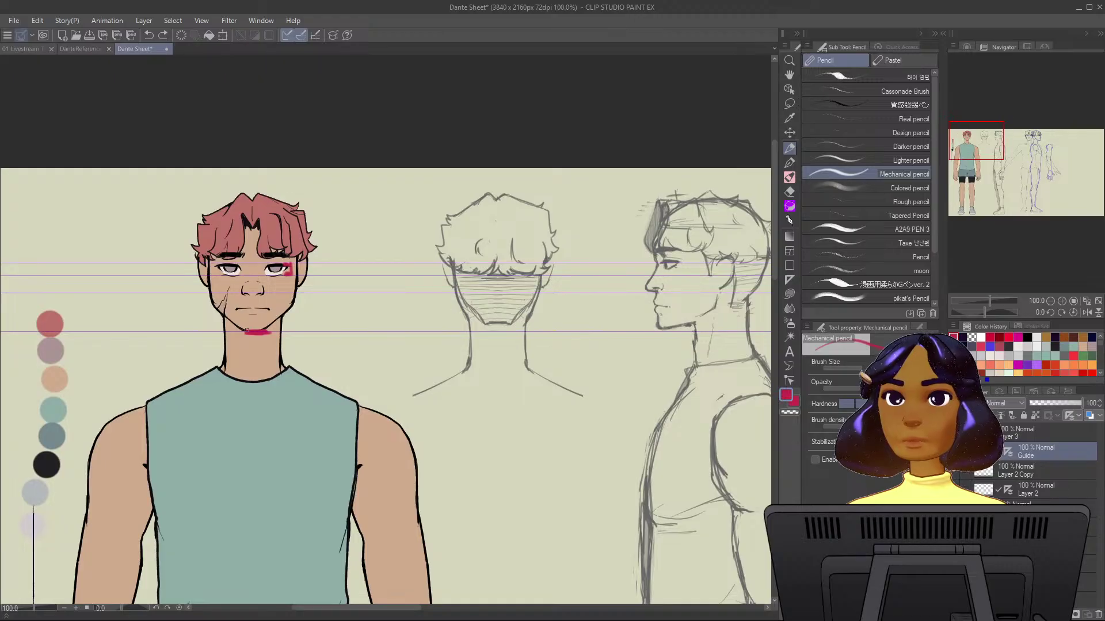
pyautogui.moveTo(663, 313); pyautogui.dragTo(638, 366)
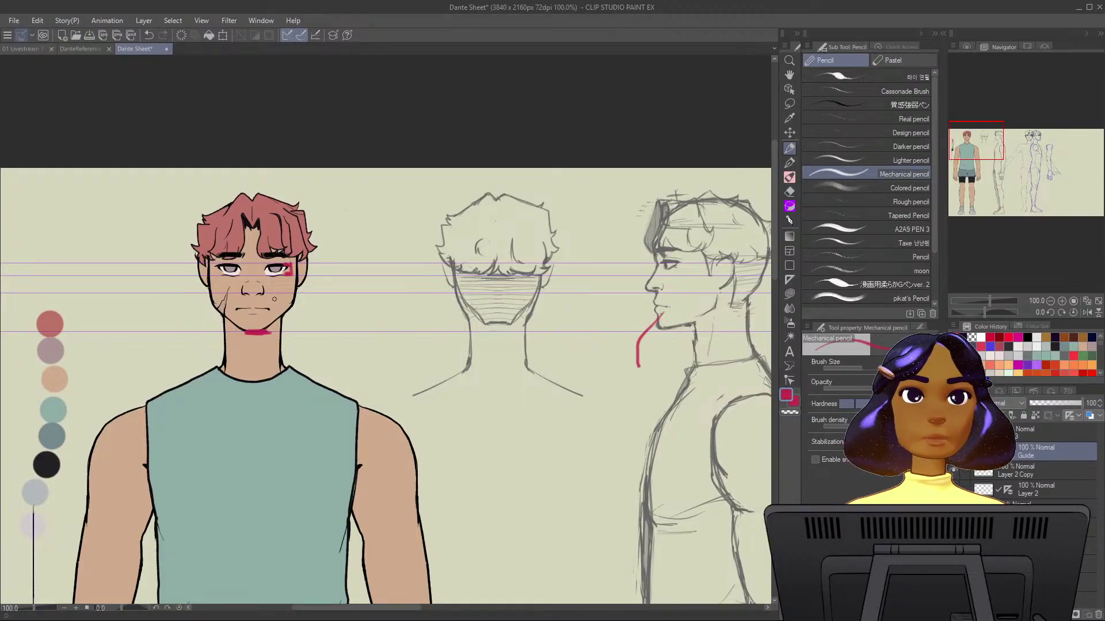
pyautogui.hotkey('ctrl', 'z')
pyautogui.moveTo(341, 218)
pyautogui.mouseDown()
pyautogui.moveTo(311, 275)
pyautogui.moveTo(331, 269)
pyautogui.mouseUp()
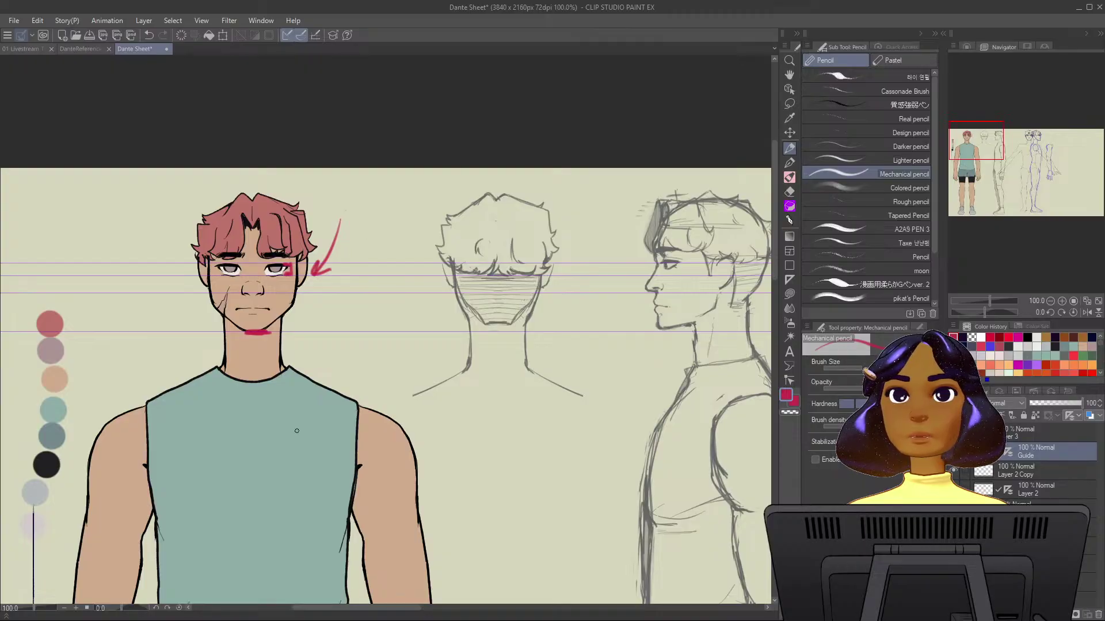
pyautogui.moveTo(352, 222)
pyautogui.mouseDown()
pyautogui.moveTo(345, 252)
pyautogui.moveTo(357, 237)
pyautogui.mouseUp()
pyautogui.moveTo(360, 228); pyautogui.dragTo(364, 243)
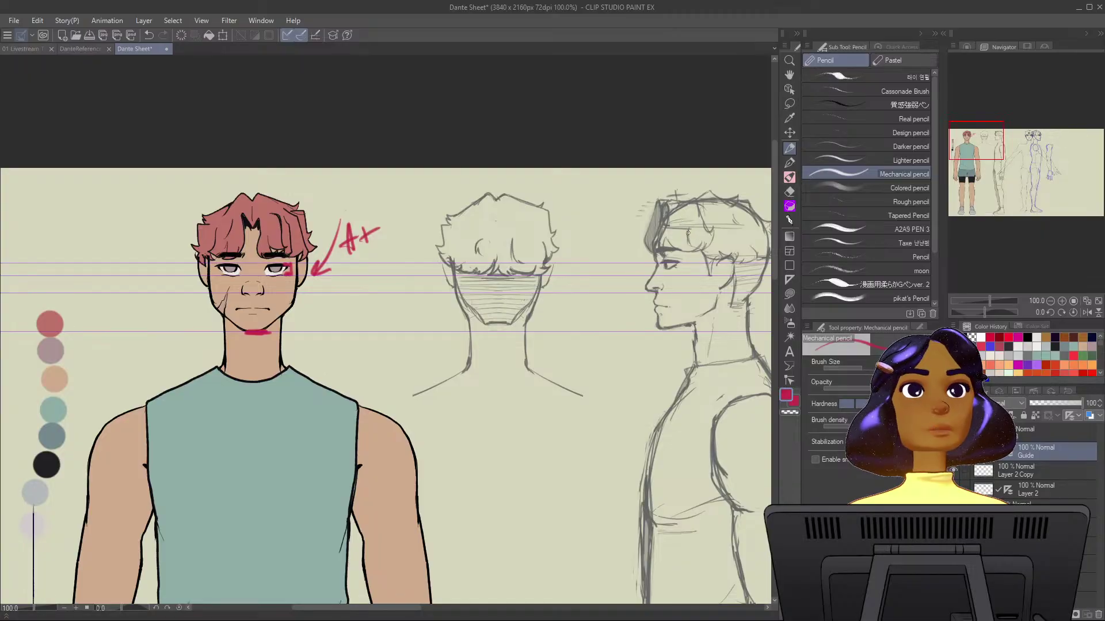
pyautogui.moveTo(686, 271); pyautogui.dragTo(698, 282)
pyautogui.click(702, 289)
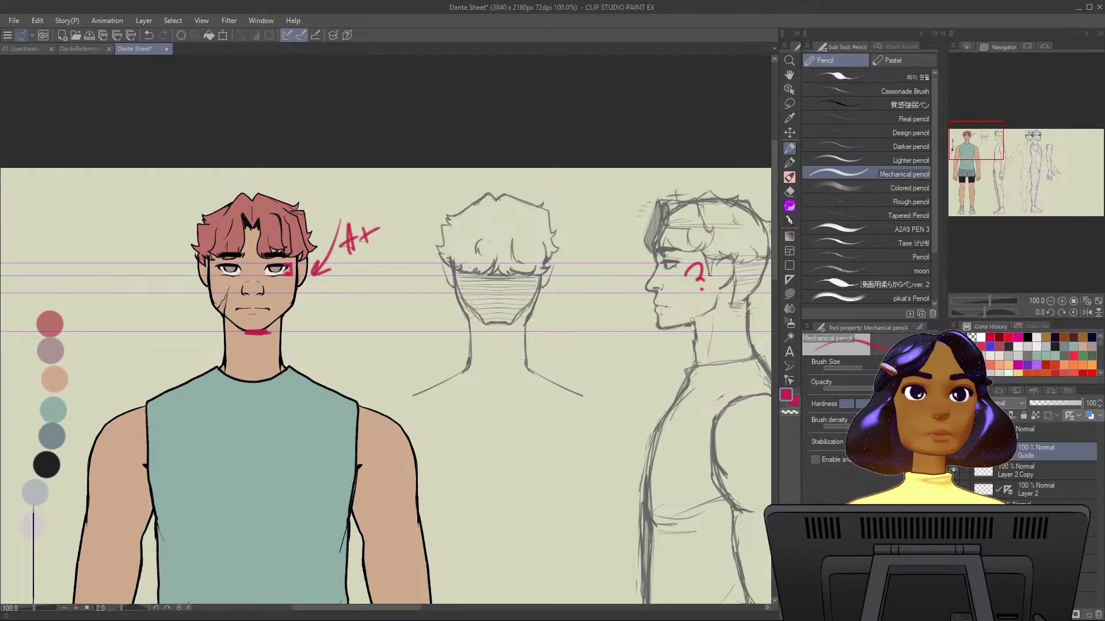
# Hide the Guide layer and move it below Layer 1 in the layer order.
pyautogui.moveTo(646, 401); pyautogui.dragTo(292, 416)
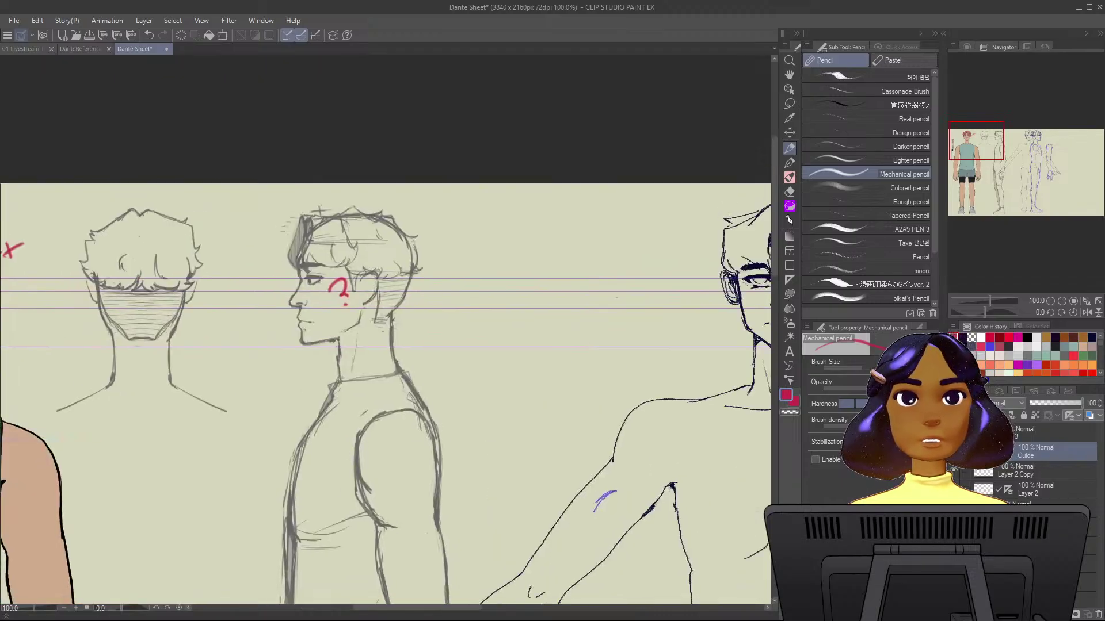
pyautogui.moveTo(575, 403)
pyautogui.mouseDown()
pyautogui.moveTo(500, 386)
pyautogui.moveTo(337, 395)
pyautogui.mouseUp()
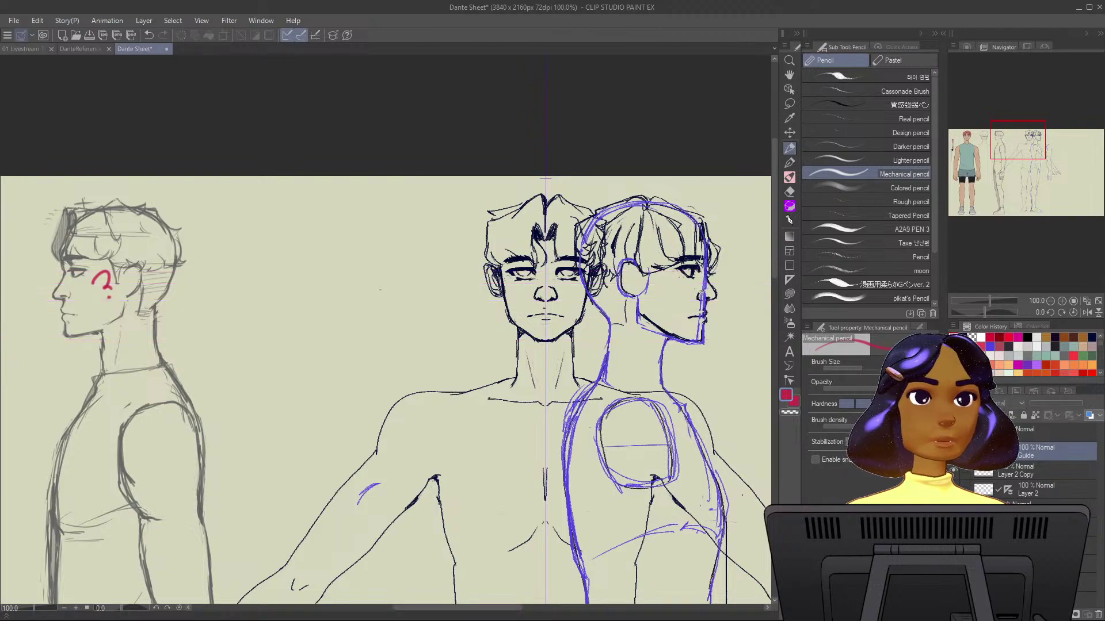
pyautogui.hotkey('ctrl', '-')
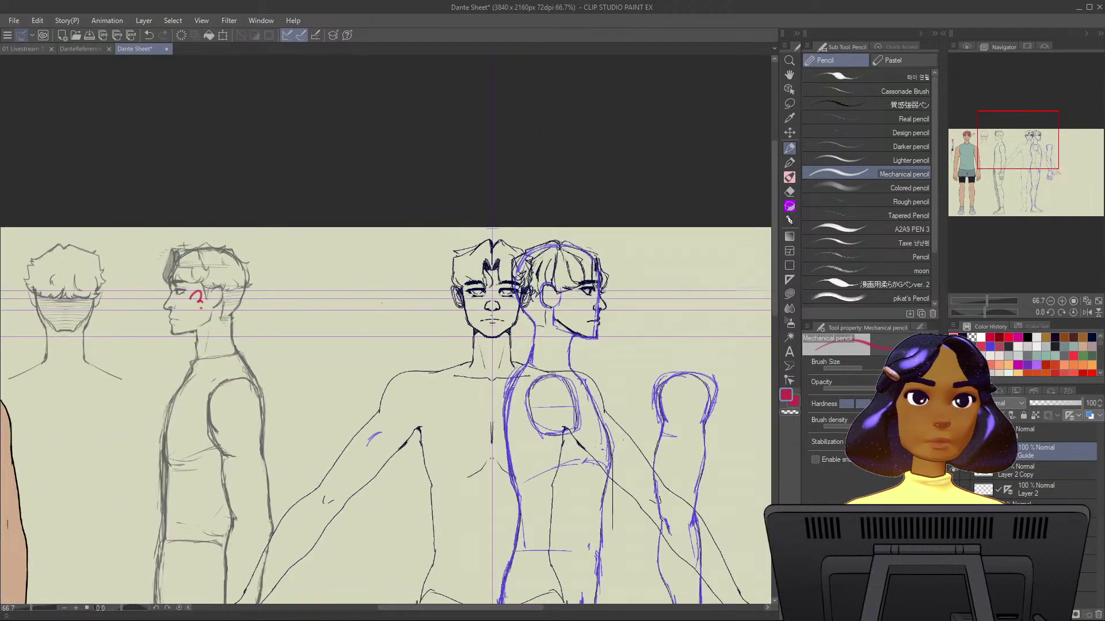
pyautogui.hotkey('ctrl', '-')
pyautogui.scroll(-5, 385, 328)
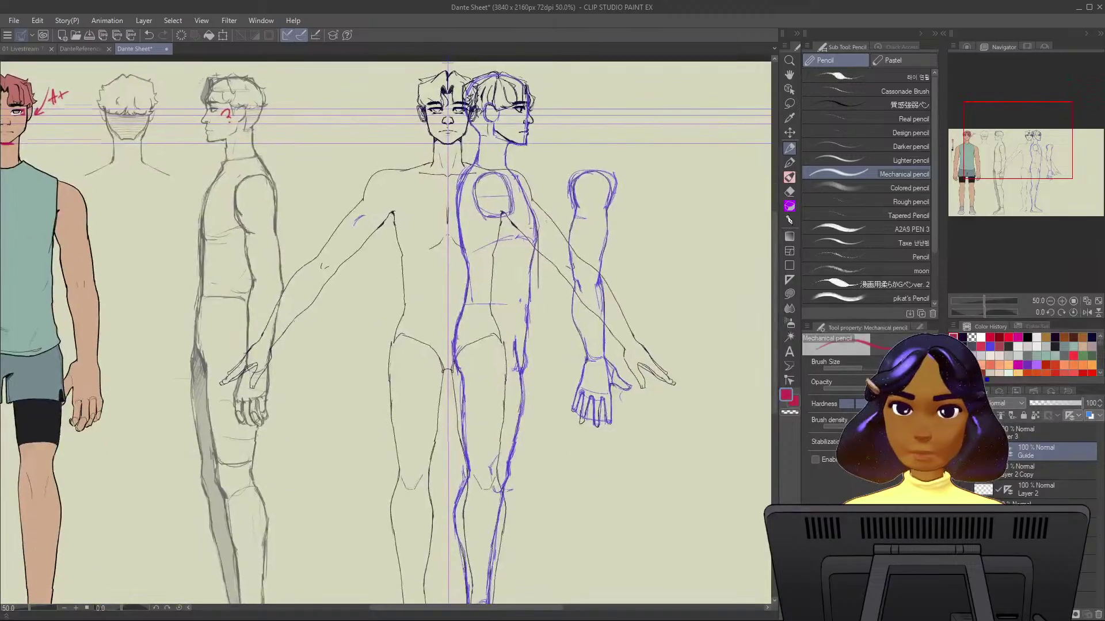
pyautogui.click(954, 452)
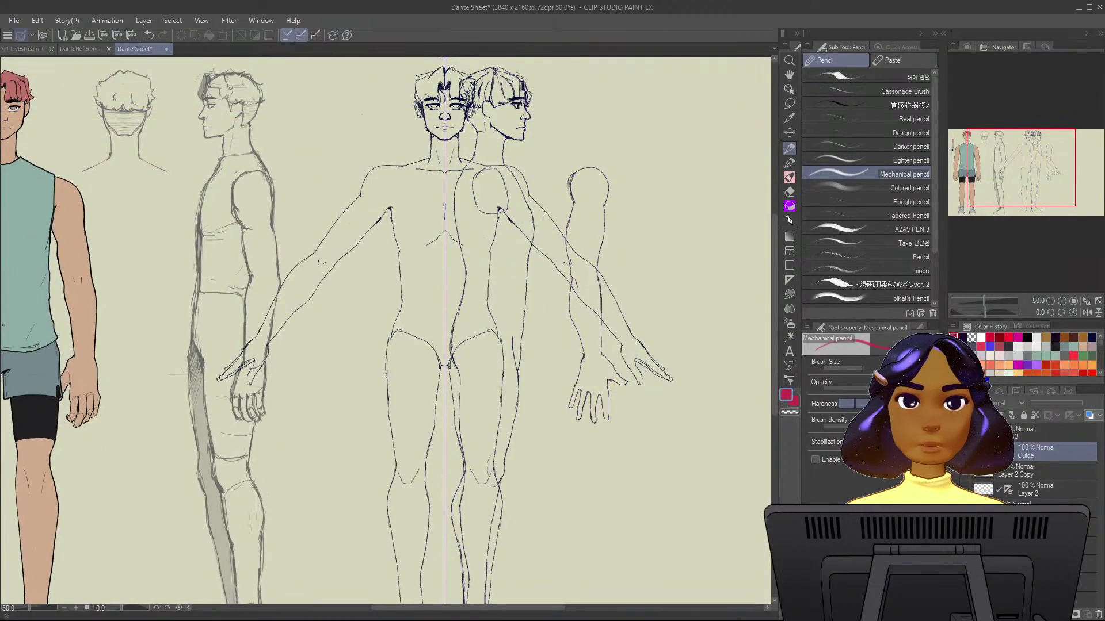
pyautogui.hotkey('ctrl', '+')
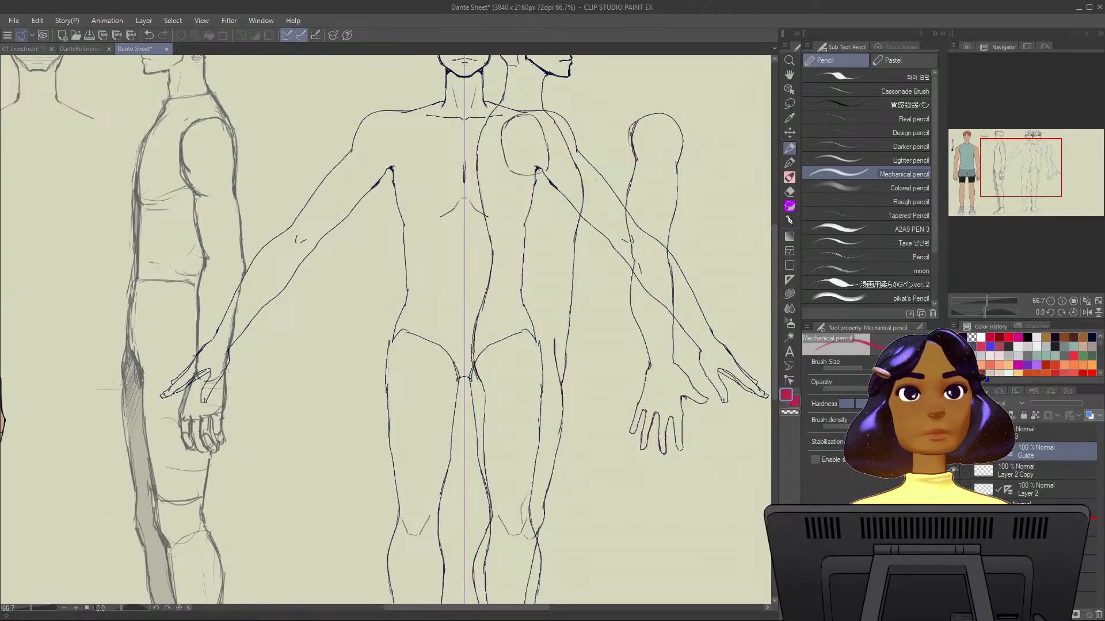
pyautogui.moveTo(1047, 452); pyautogui.dragTo(1047, 517)
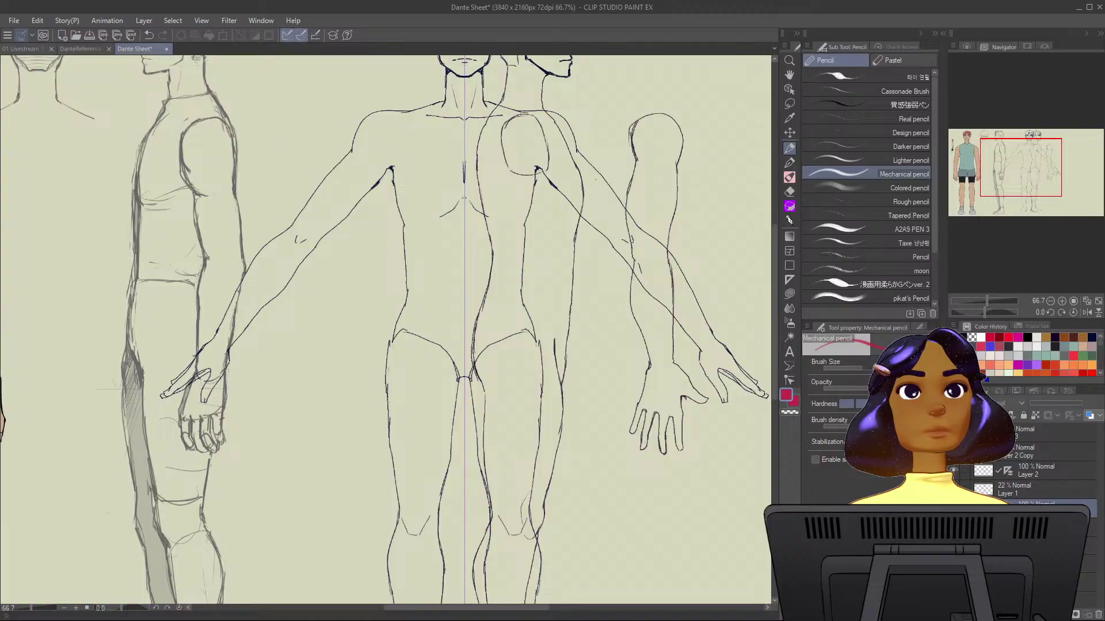
pyautogui.hotkey('ctrl', '+')
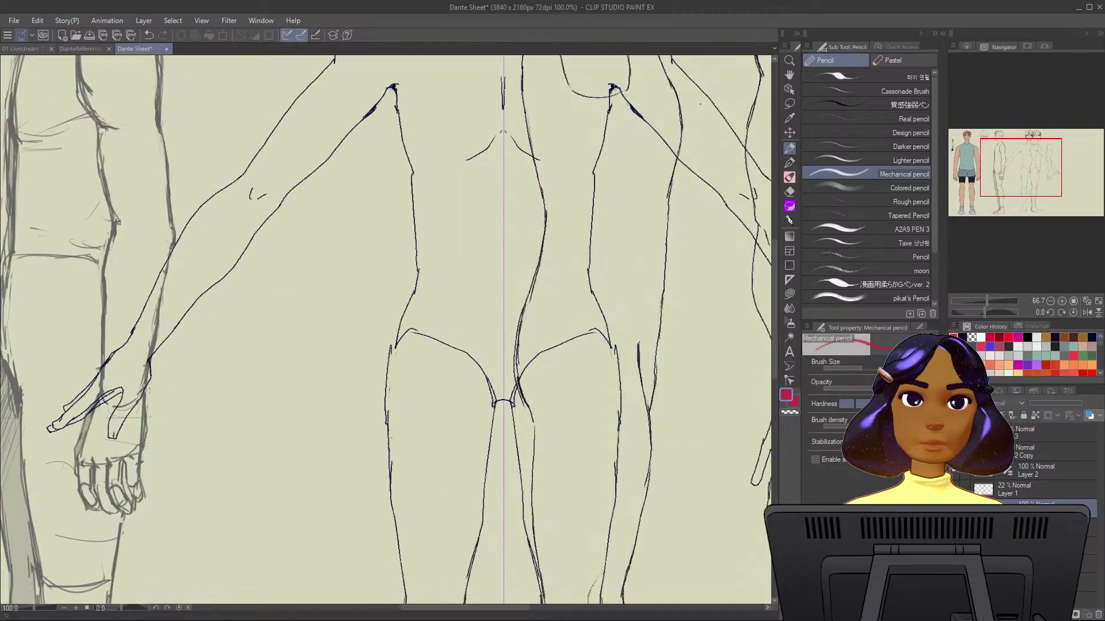
# Move the side-view figure and separate arm on Layer 2 Copy sideways, clear of the A-pose front figure.
pyautogui.hotkey('ctrl', '-')
pyautogui.hotkey('ctrl', '-')
pyautogui.hotkey('ctrl', '-')
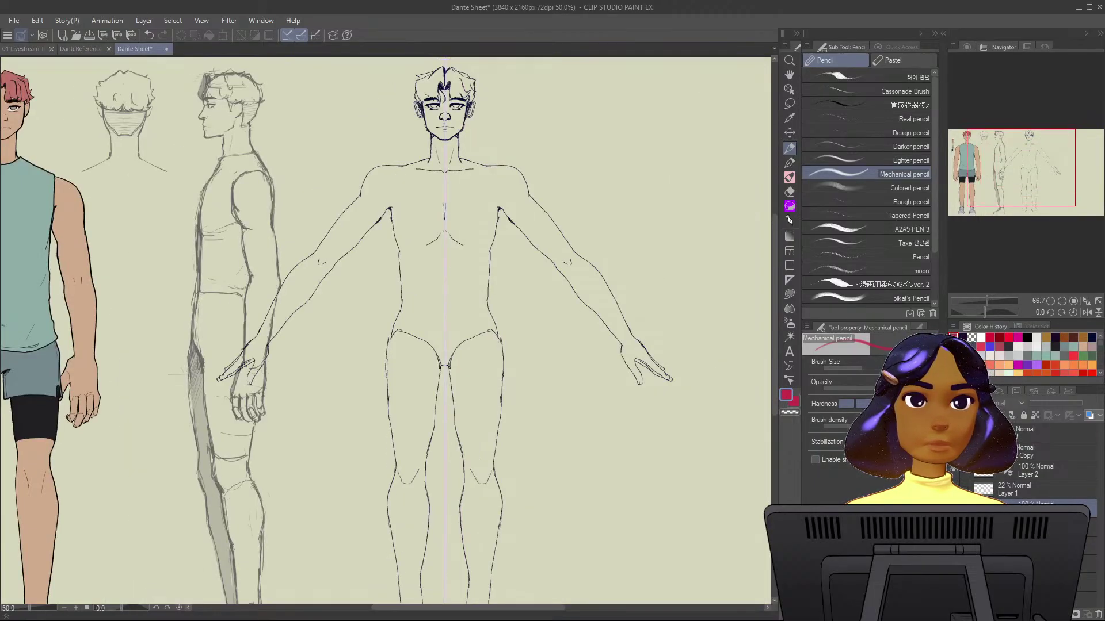
pyautogui.click(1057, 451)
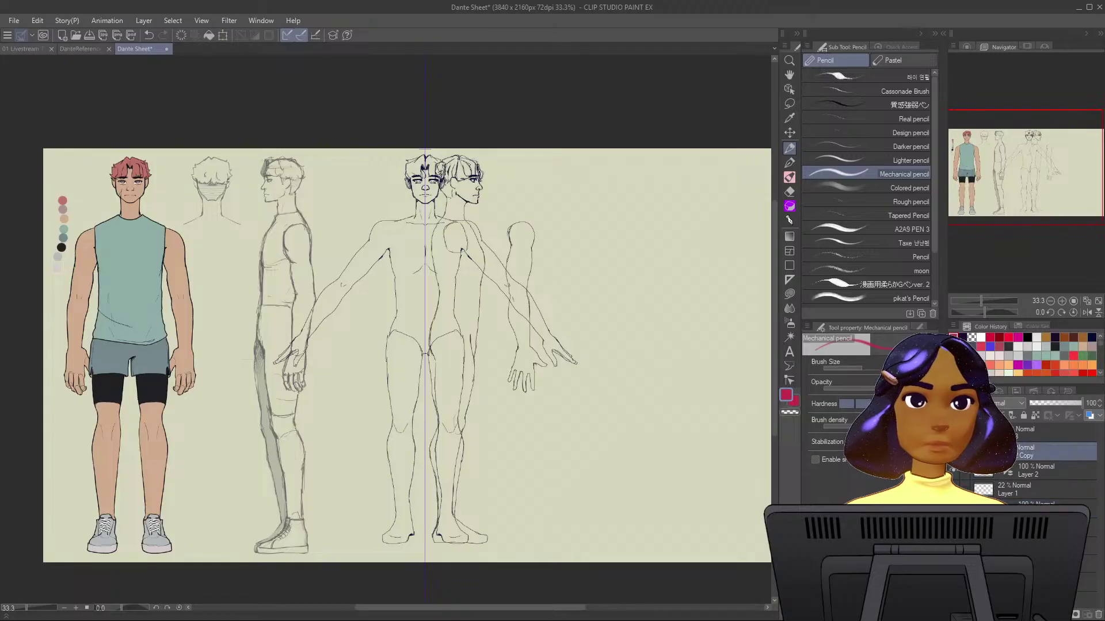
pyautogui.press('k')
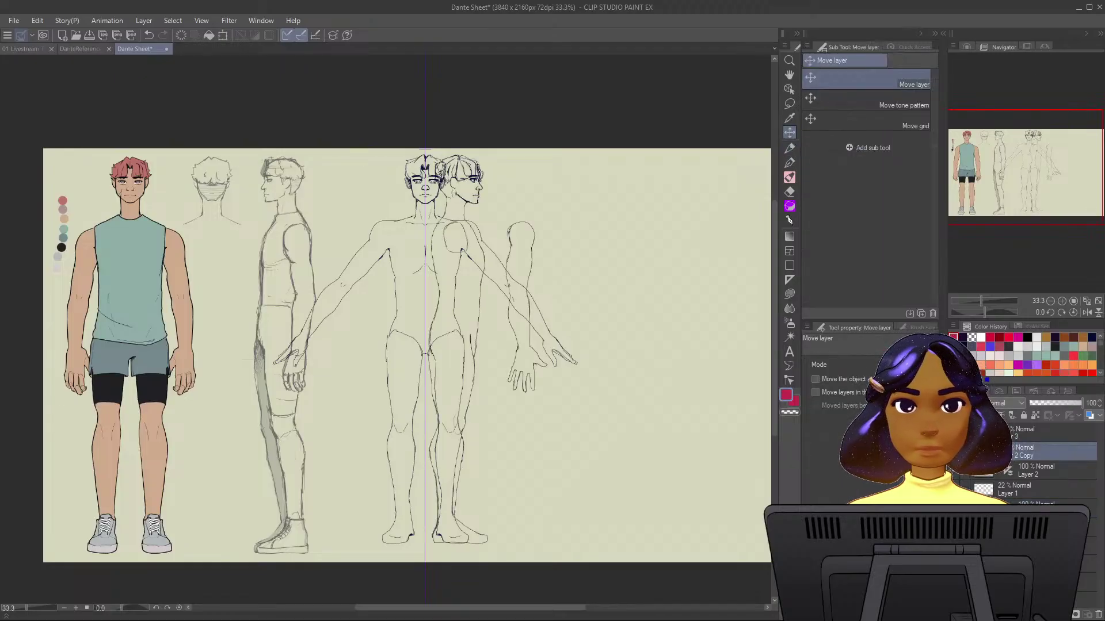
pyautogui.moveTo(460, 288); pyautogui.dragTo(609, 288)
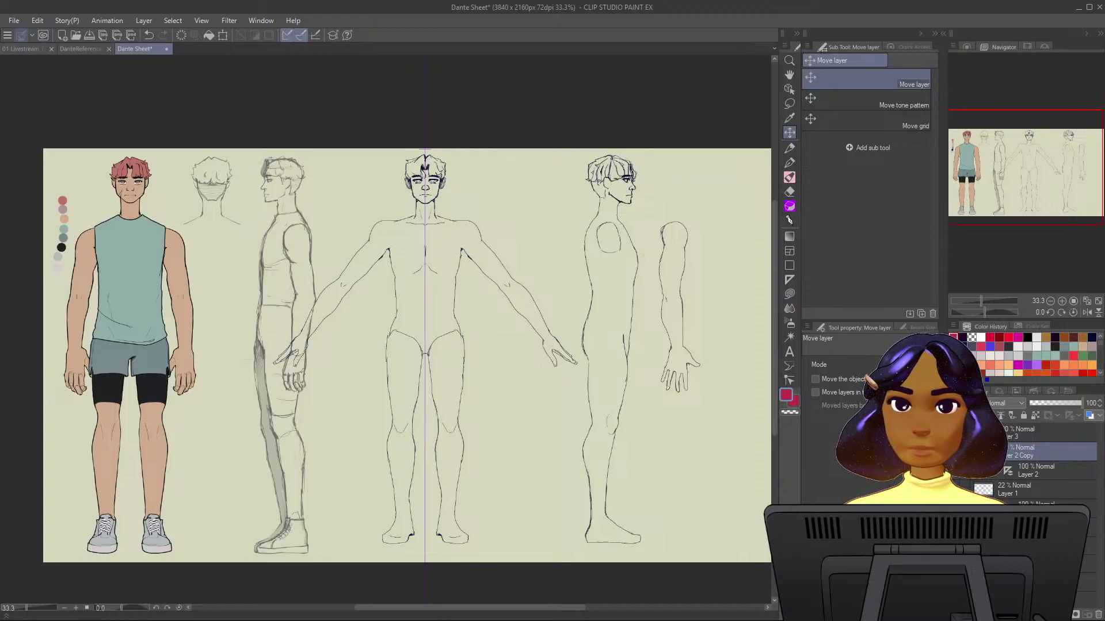
# Hide the grey back-view and profile sketches and the coloured front-view character, keeping the A-pose, side-view and arm line art shown.
pyautogui.press('p')
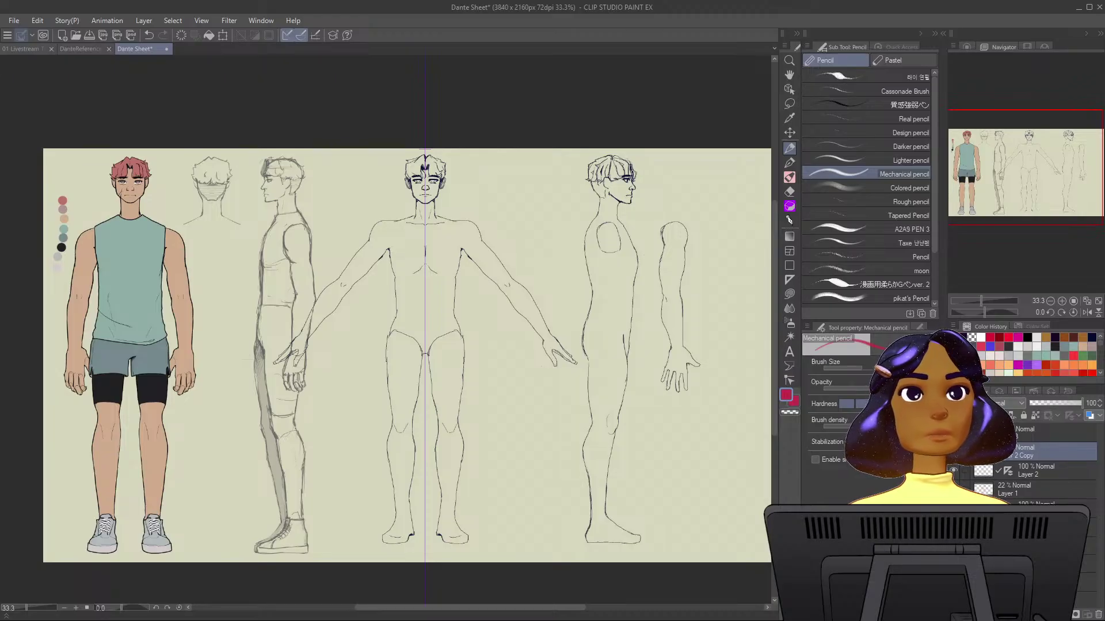
pyautogui.click(953, 451)
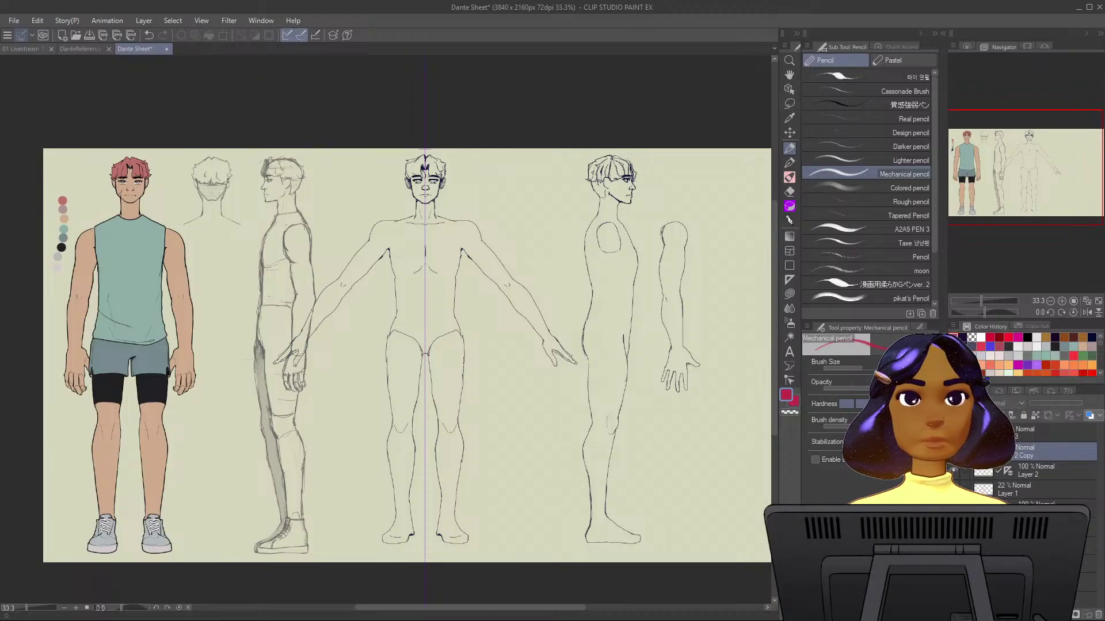
pyautogui.click(953, 451)
pyautogui.click(953, 471)
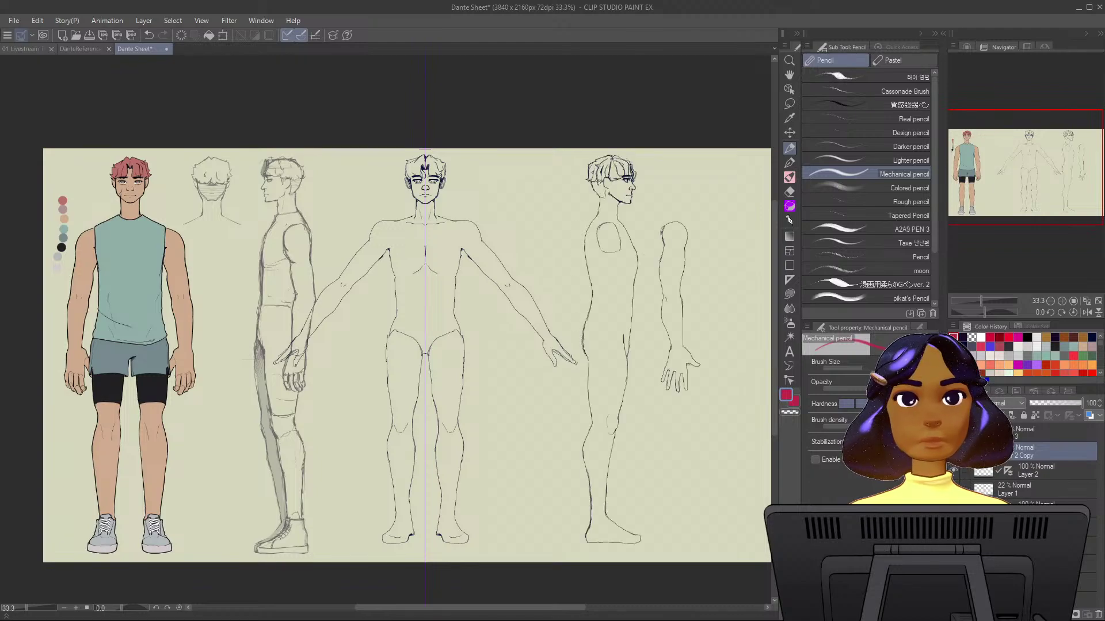
pyautogui.click(954, 489)
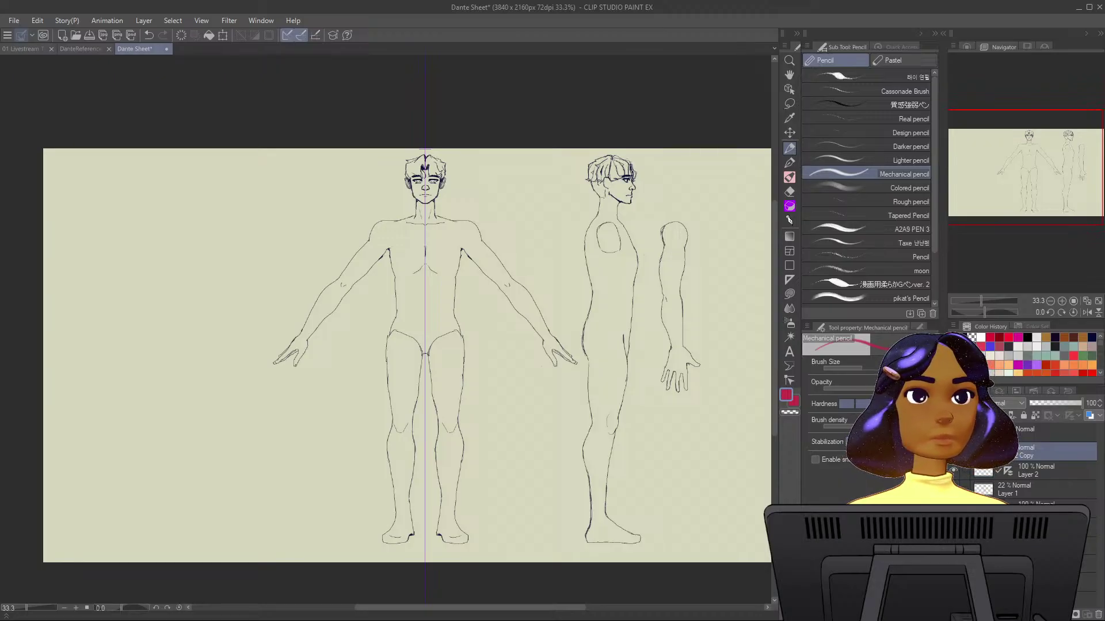
# Move the side-view figure and arm on Layer 2 Copy farther from the front figure, and merge that layer into Layer 2.
pyautogui.click(1055, 433)
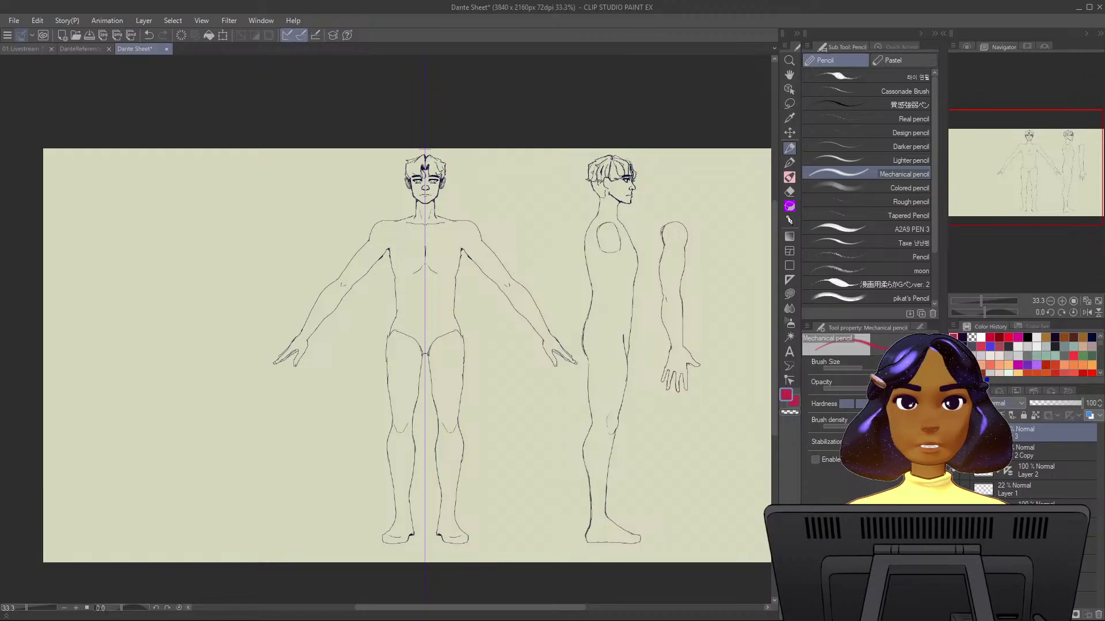
pyautogui.click(789, 133)
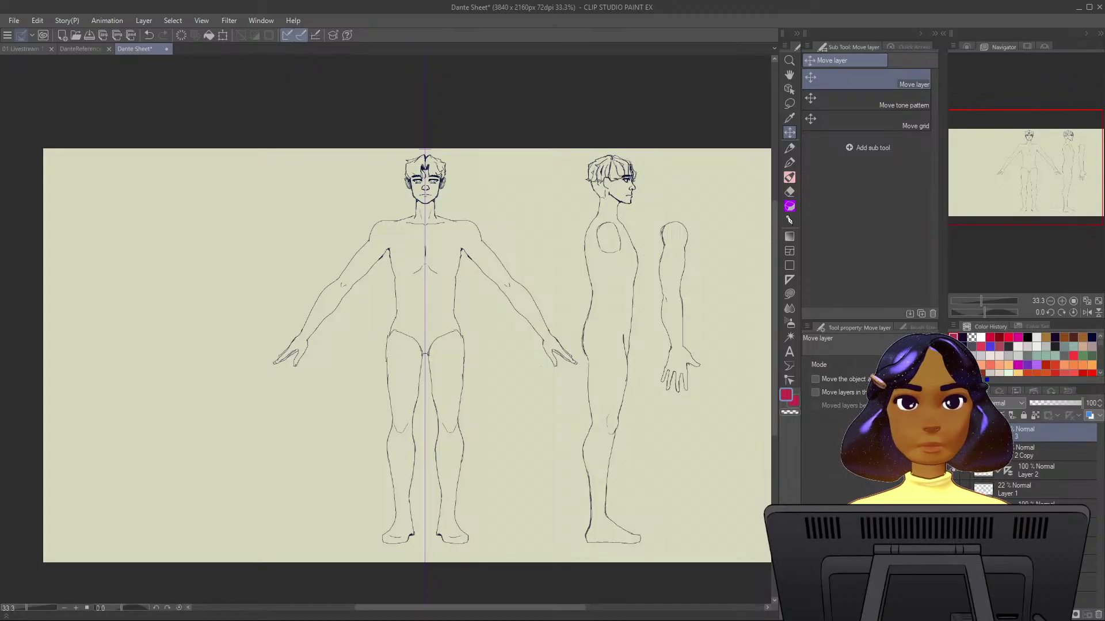
pyautogui.click(1053, 452)
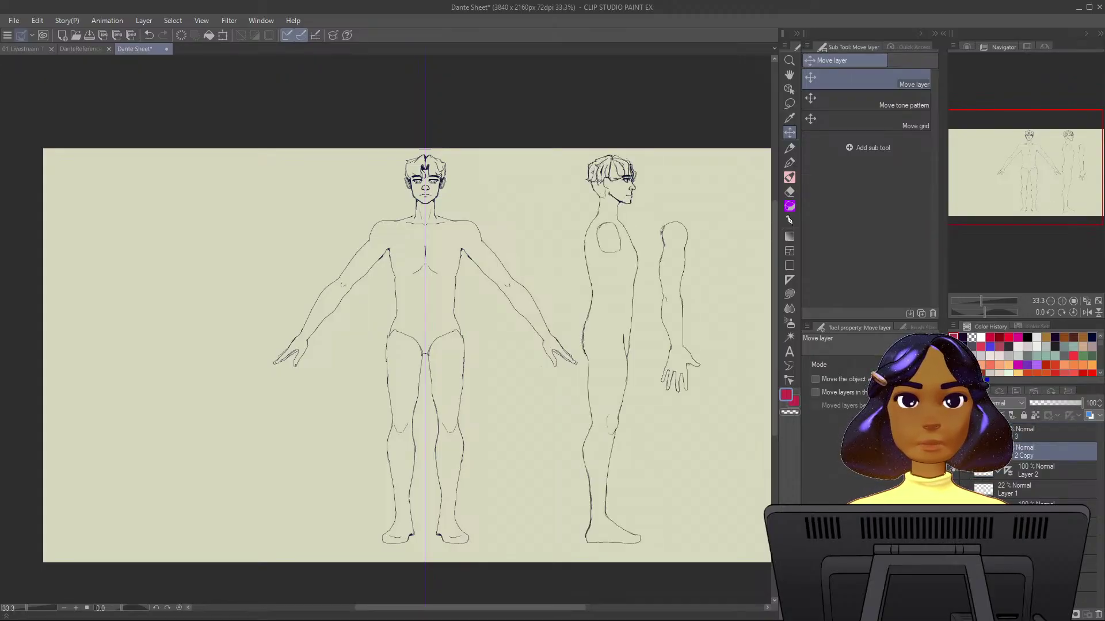
pyautogui.moveTo(609, 346); pyautogui.dragTo(643, 345)
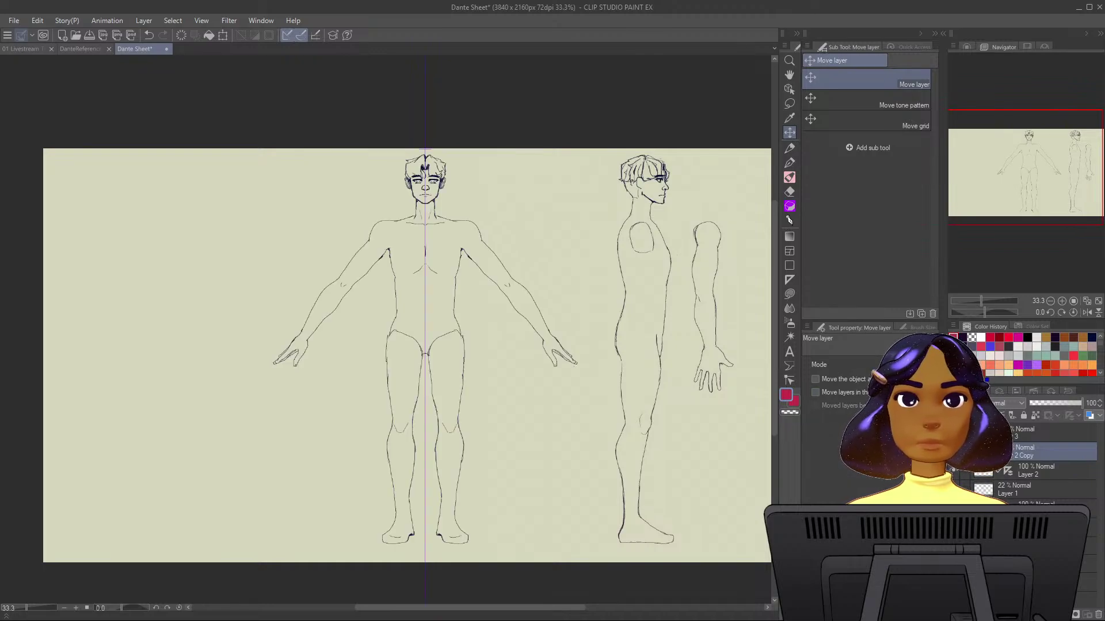
pyautogui.hotkey('ctrl', 'e')
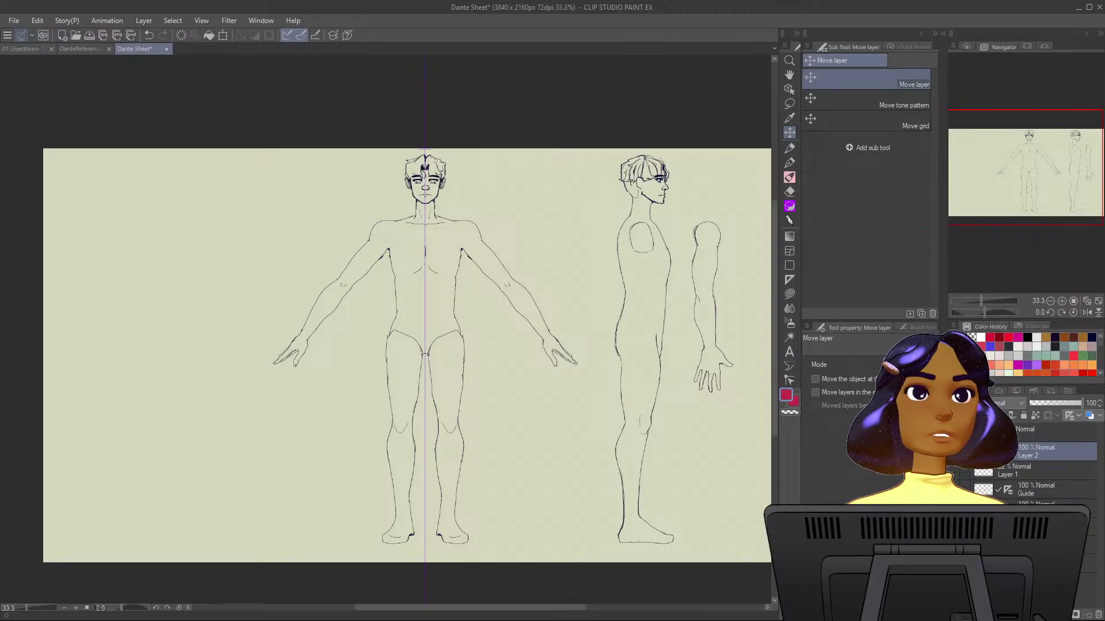
# Move the merged Layer 2 line art and its symmetry ruler sideways, bringing the front figure near the canvas's left edge.
pyautogui.click(954, 452)
pyautogui.click(954, 452)
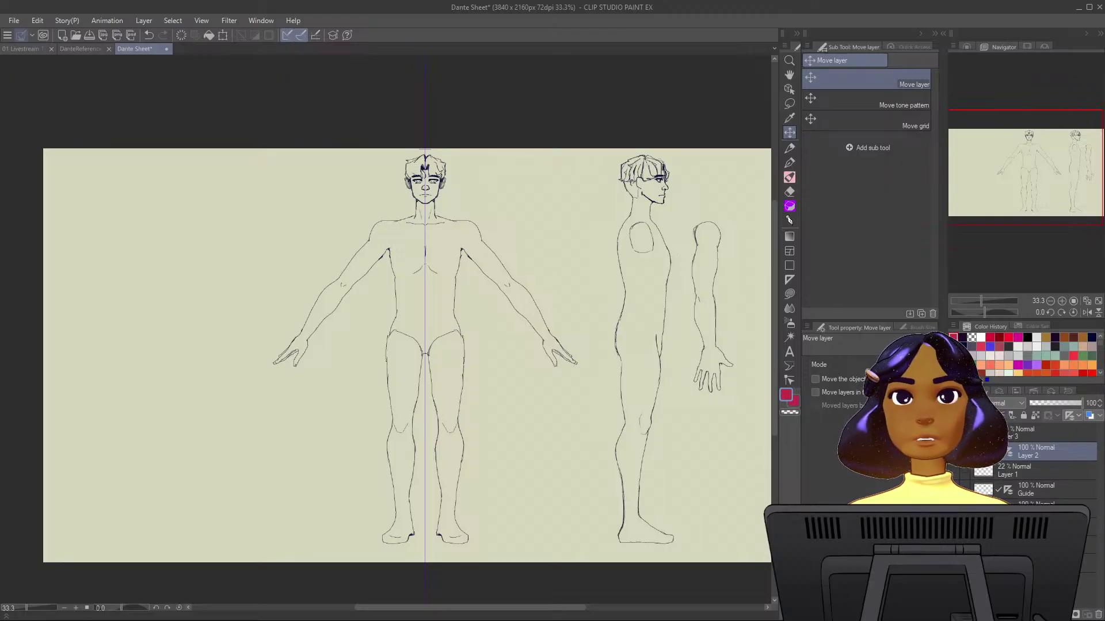
pyautogui.moveTo(518, 345); pyautogui.dragTo(319, 346)
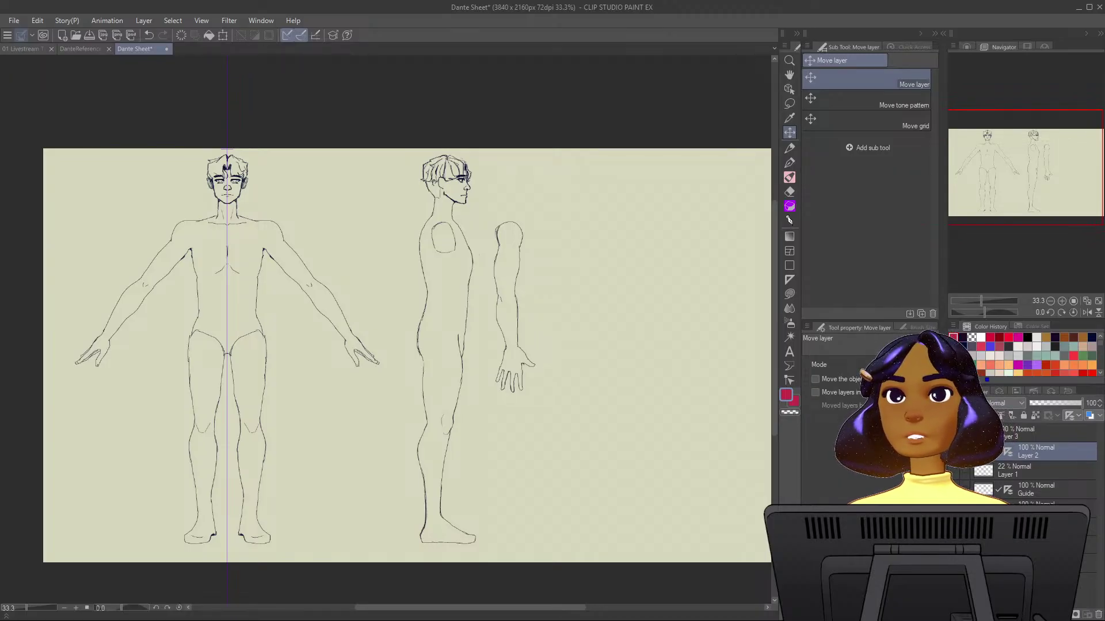
# Set Layer 2's opacity to 40% and apply the blue layer color to its line art.
pyautogui.press('p')
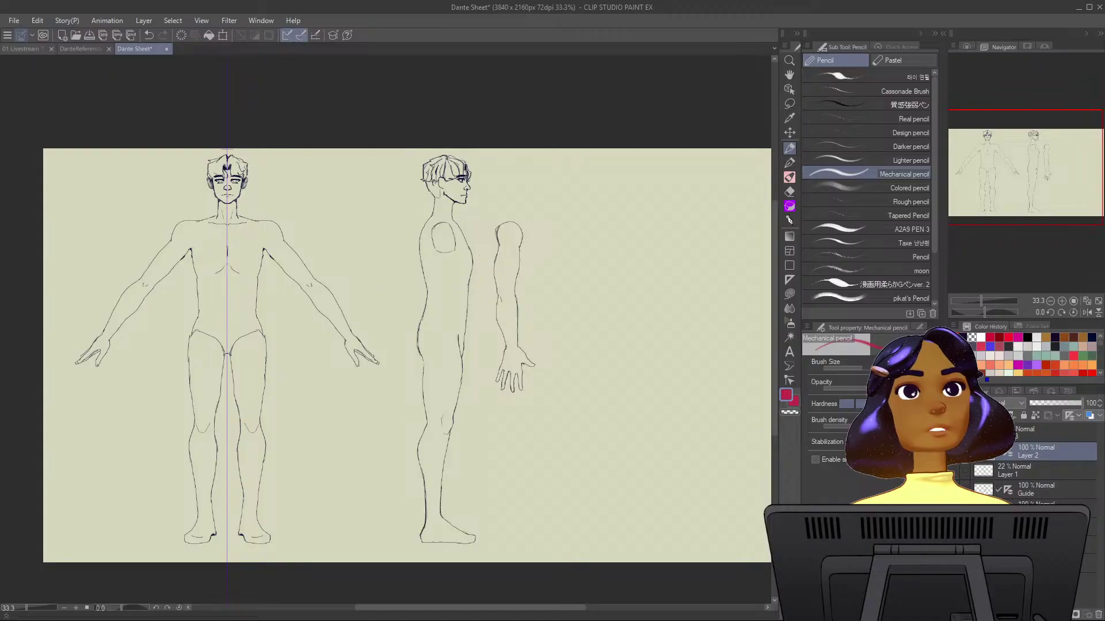
pyautogui.scroll(1, 494, 205)
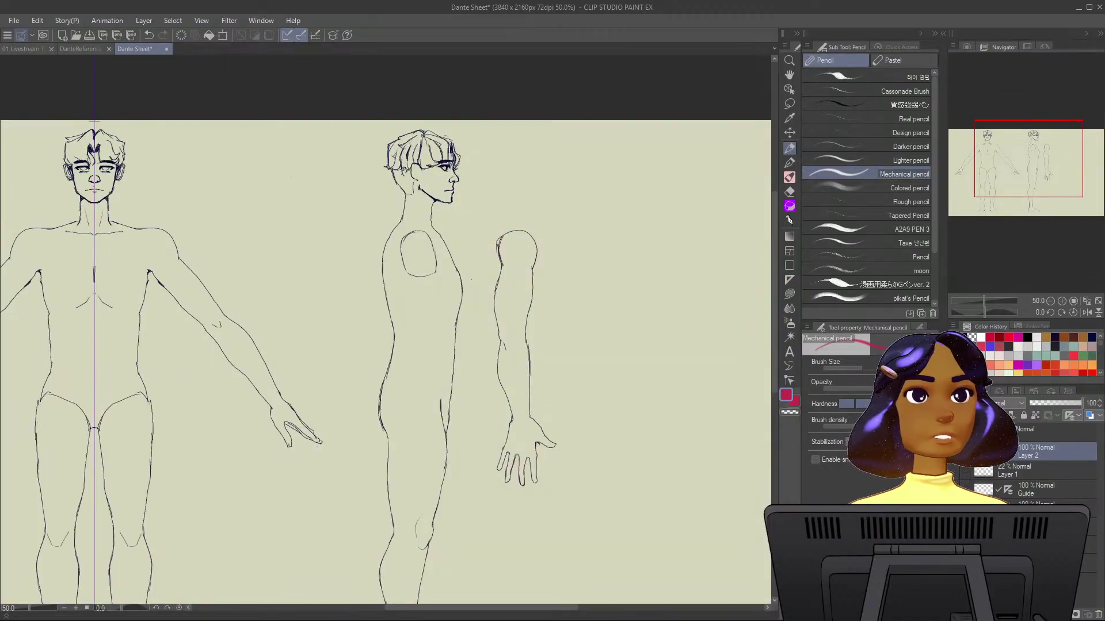
pyautogui.click(965, 452)
pyautogui.click(965, 452)
pyautogui.click(1053, 432)
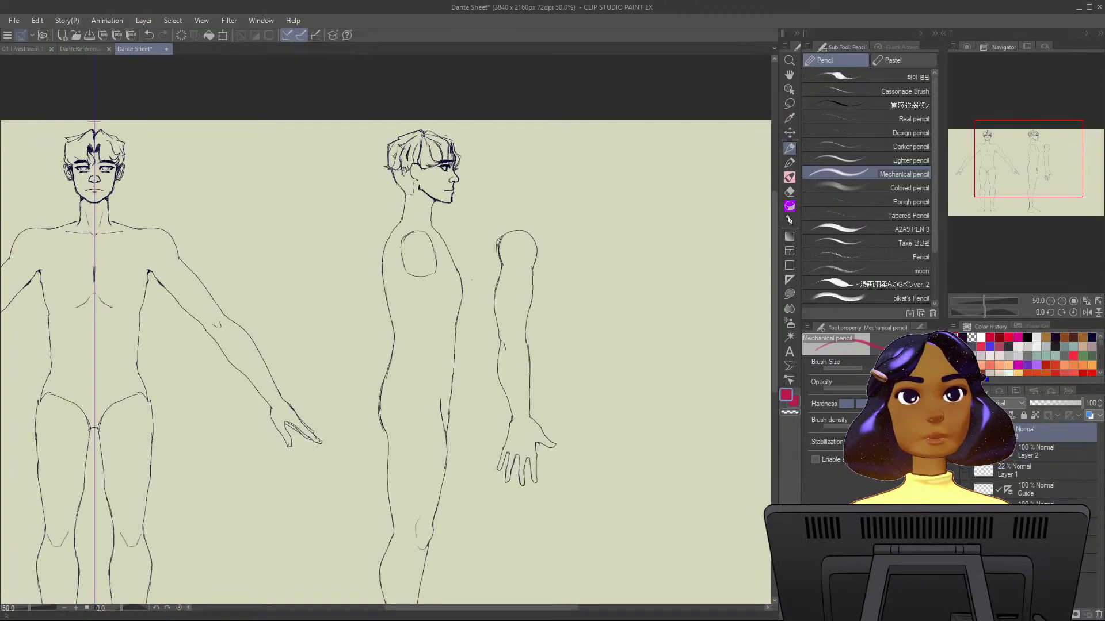
pyautogui.click(789, 162)
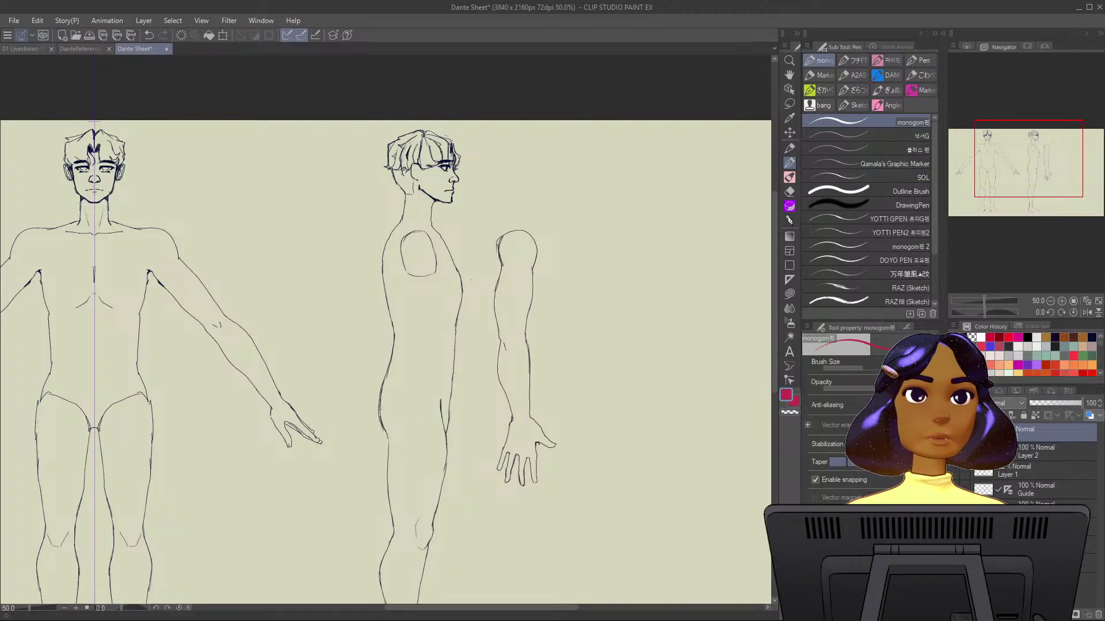
pyautogui.click(1058, 452)
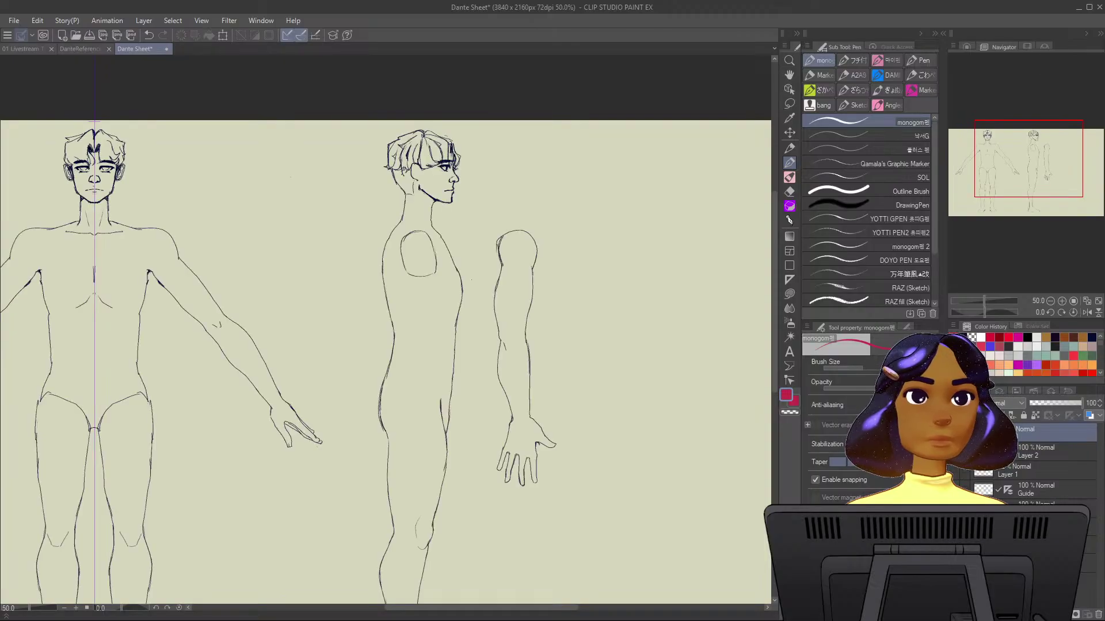
pyautogui.moveTo(1082, 403); pyautogui.dragTo(1051, 402)
pyautogui.click(1089, 415)
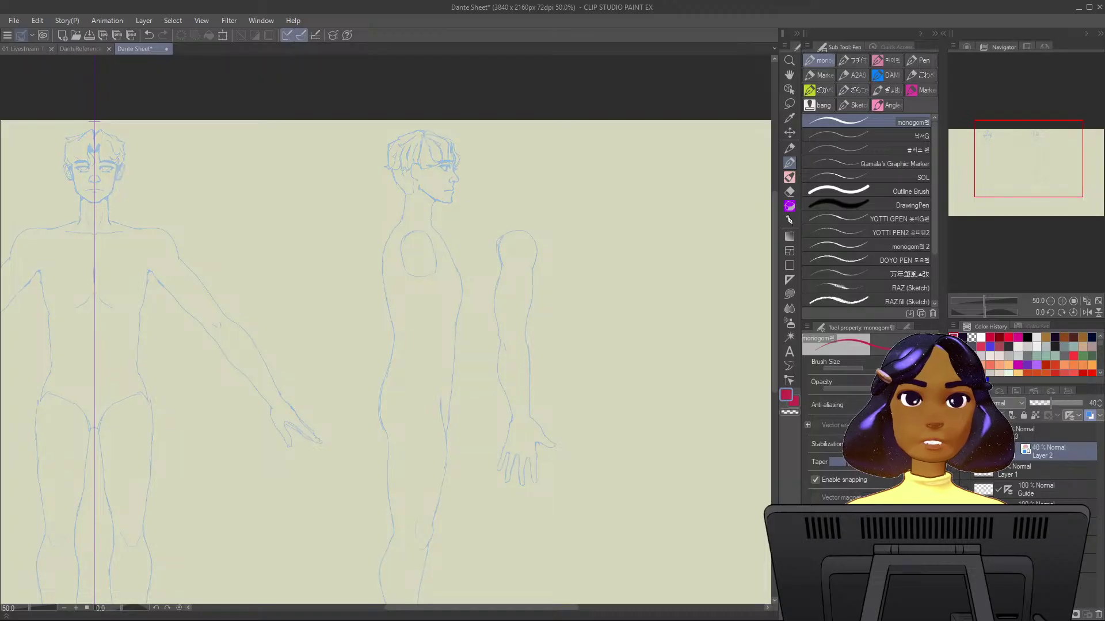
# Make Layer 3 the active layer and set the drawing color to black.
pyautogui.click(1053, 432)
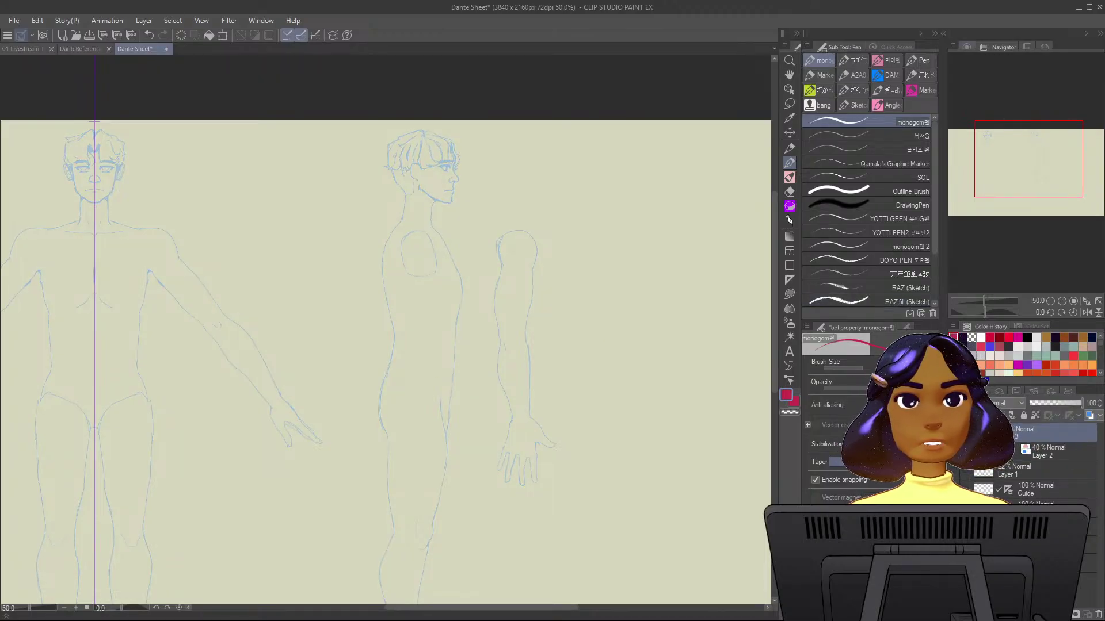
pyautogui.click(966, 47)
pyautogui.click(982, 224)
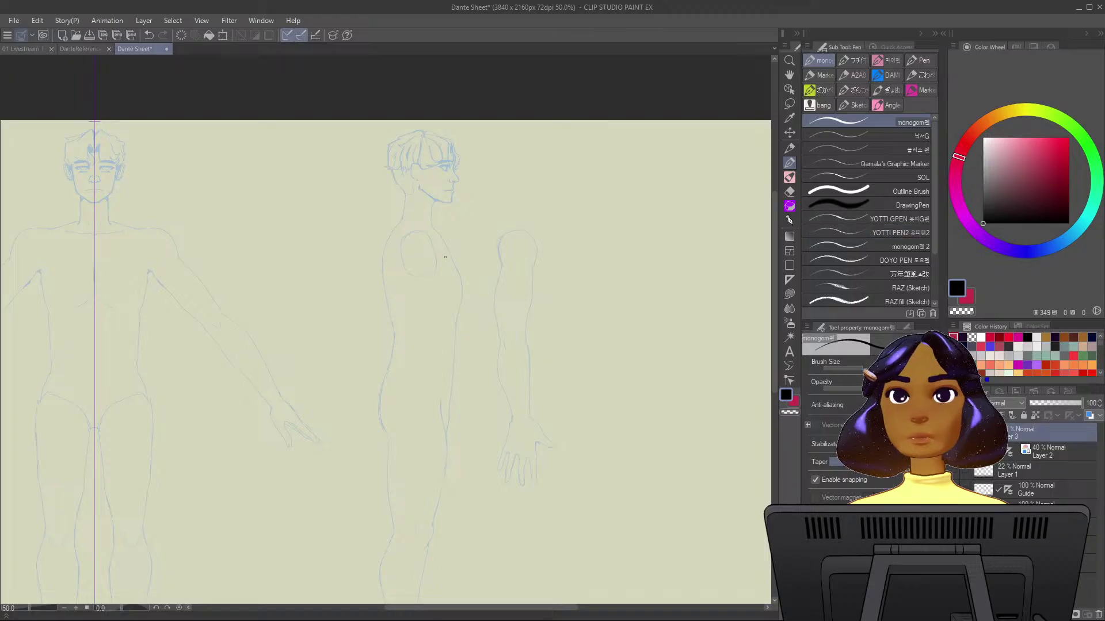
# Transfer the symmetry ruler from Layer 2 to Layer 3, and briefly hide and reshow the Layer 2 sketch.
pyautogui.moveTo(456, 281); pyautogui.dragTo(766, 292)
pyautogui.scroll(-2, 405, 131)
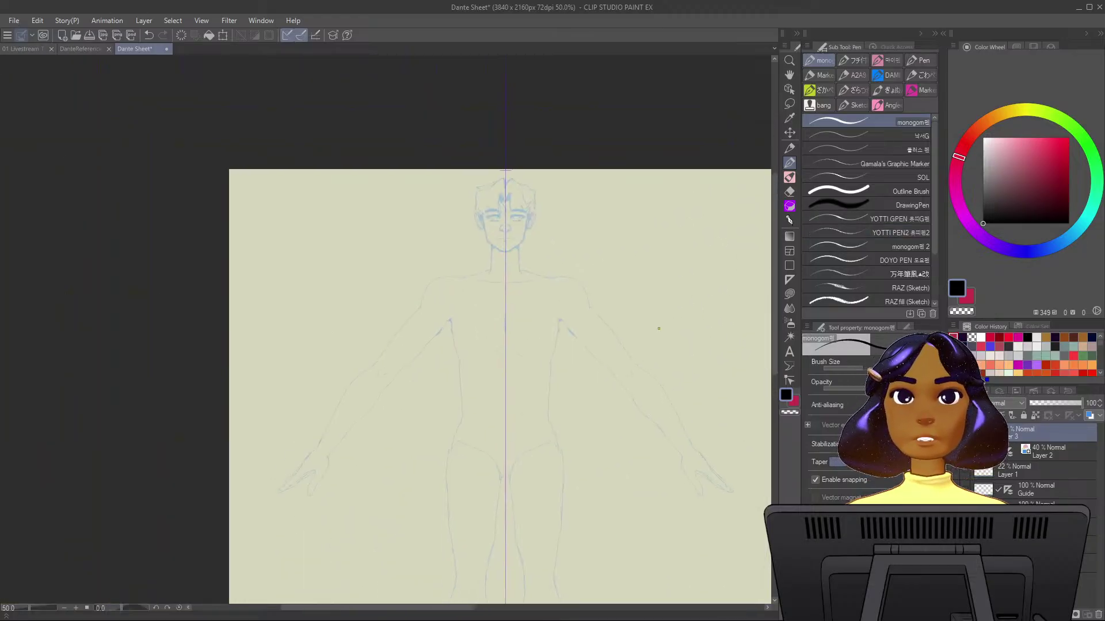
pyautogui.scroll(3, 562, 269)
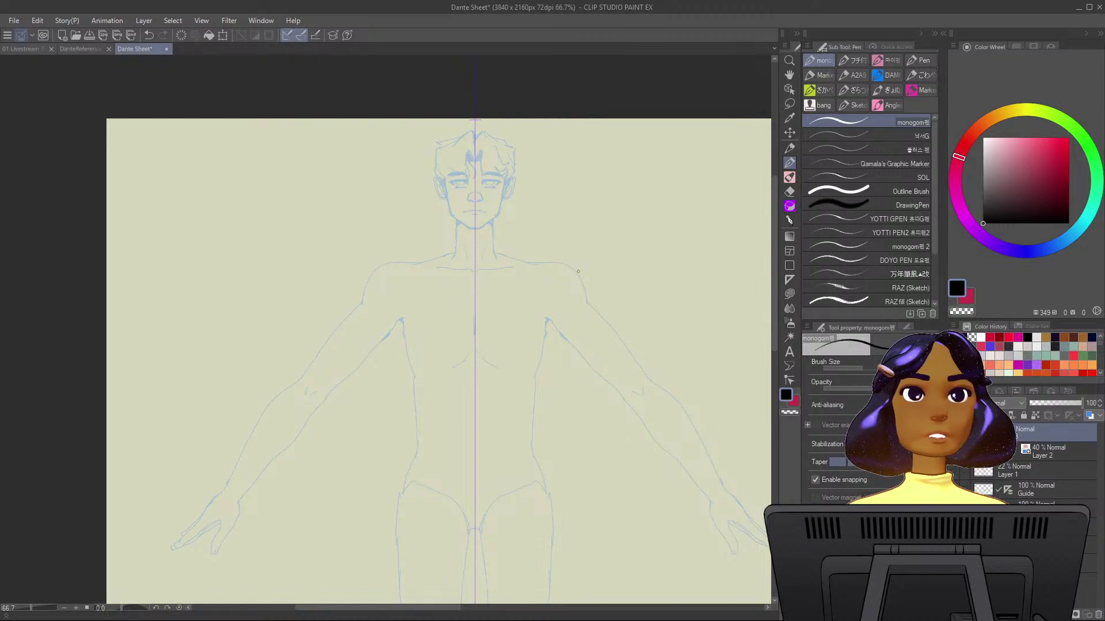
pyautogui.scroll(2, 578, 271)
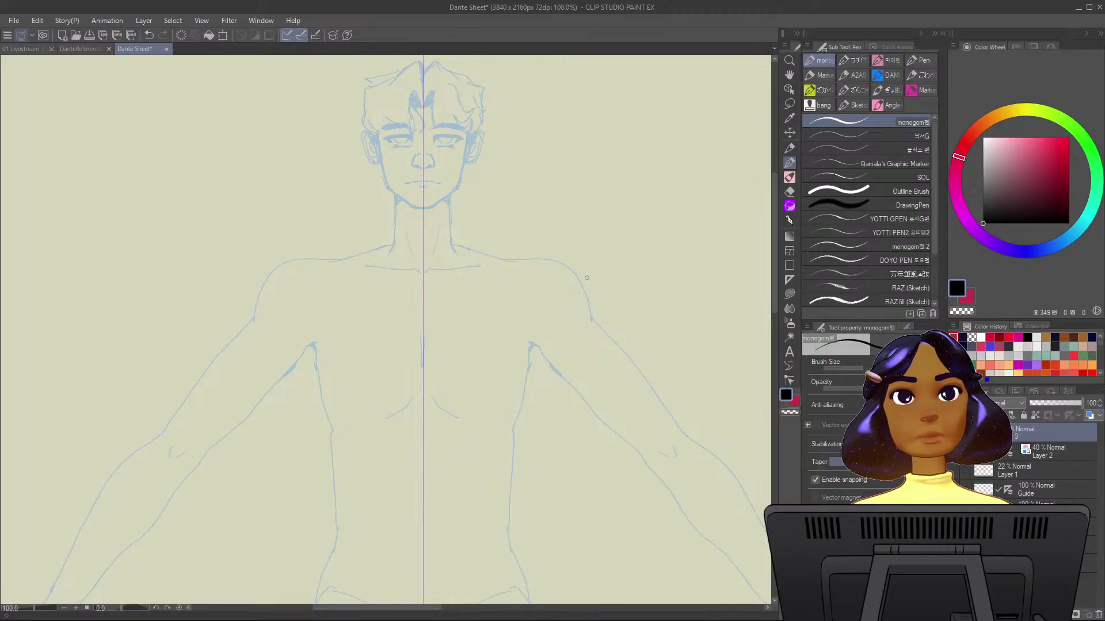
pyautogui.scroll(1, 599, 265)
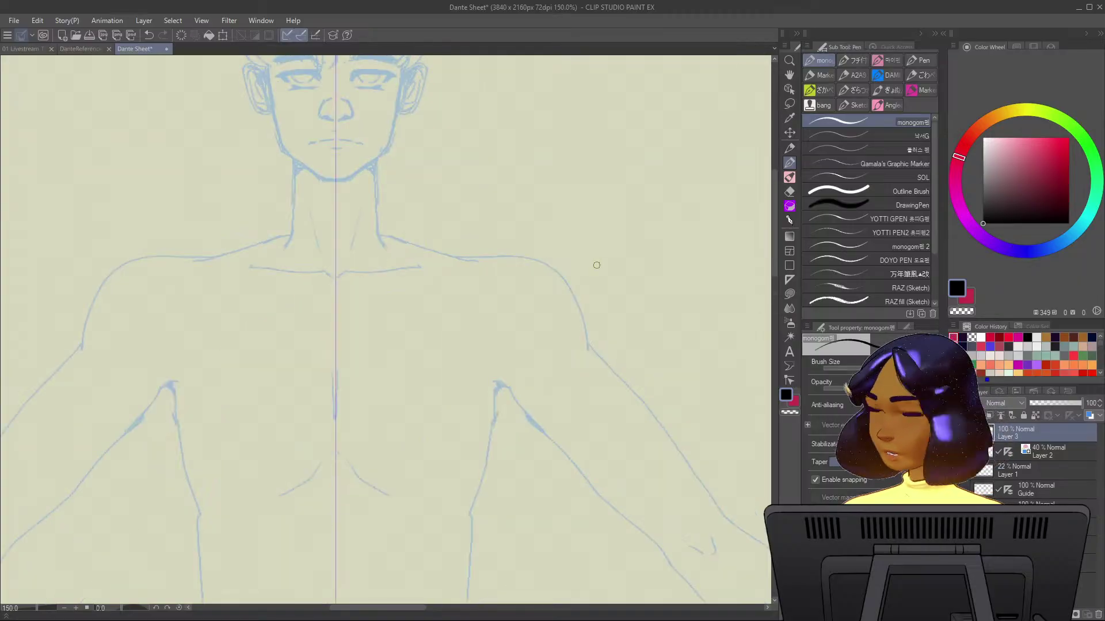
pyautogui.scroll(1, 460, 238)
pyautogui.moveTo(397, 58); pyautogui.dragTo(558, 167)
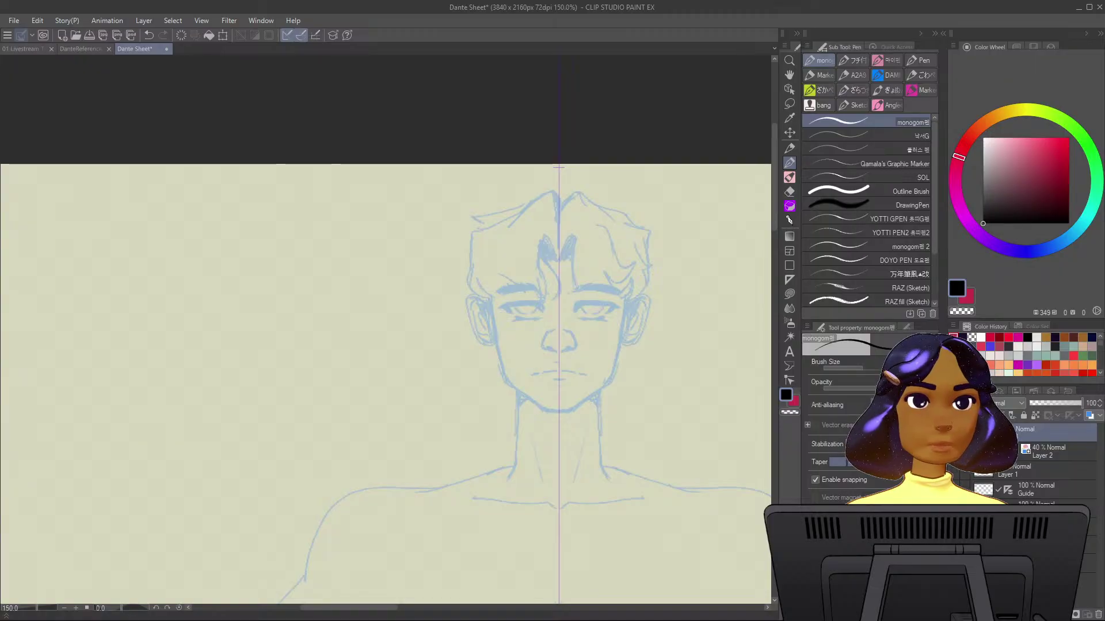
pyautogui.hotkey('alt', '[')
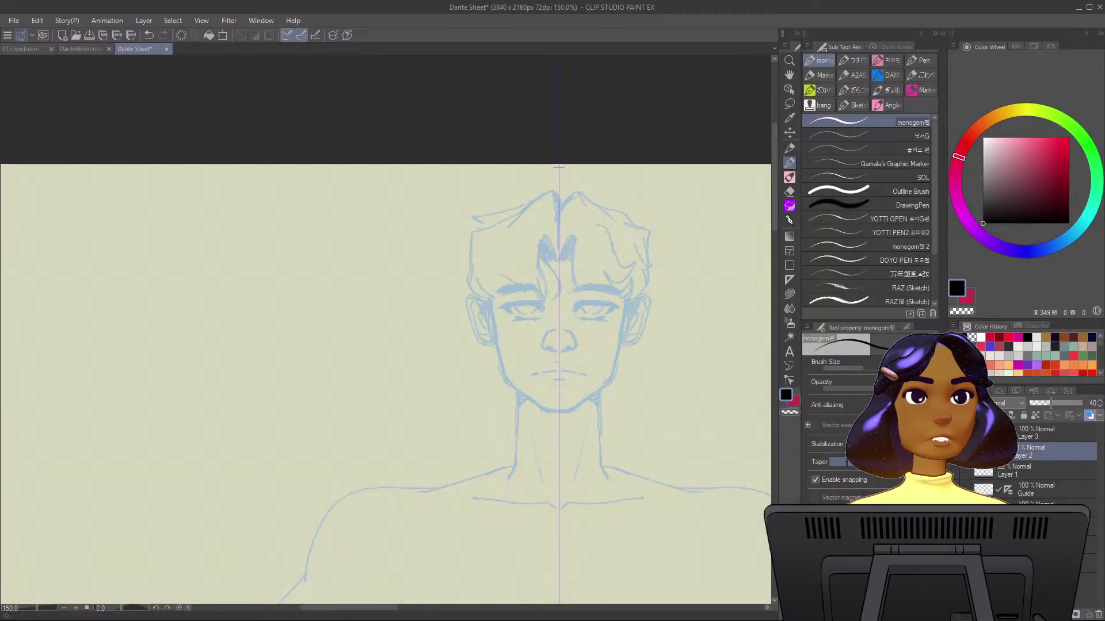
pyautogui.hotkey('alt', ']')
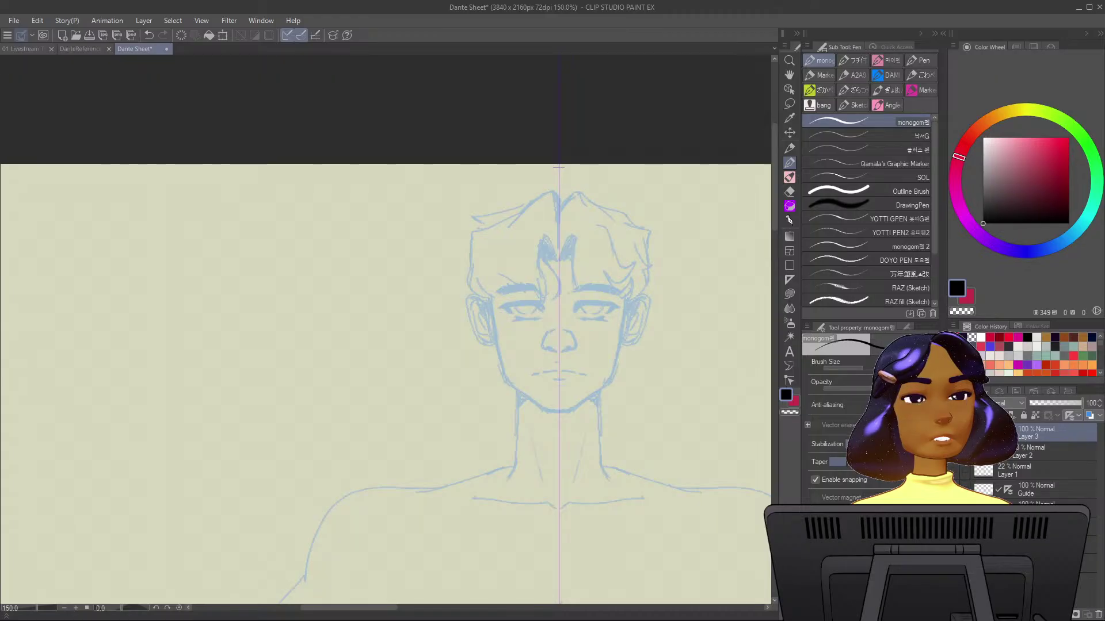
pyautogui.click(955, 451)
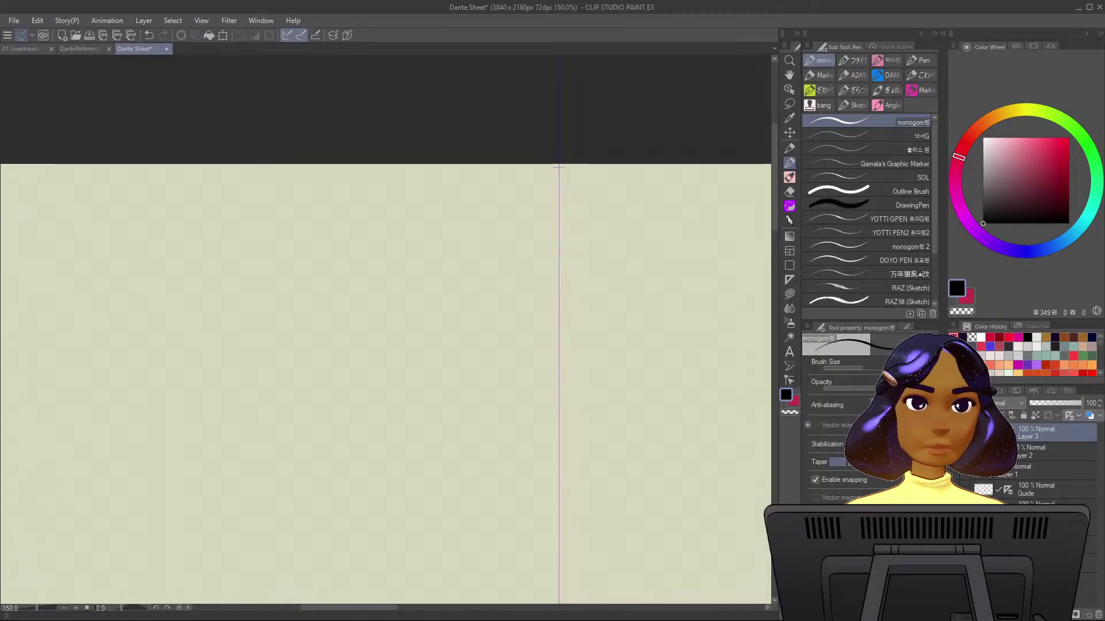
pyautogui.click(955, 452)
# Try test strokes over the front-view face with the monogom, G and RAZ fill (Sketch) pen brushes, undoing each one.
pyautogui.scroll(4, 592, 369)
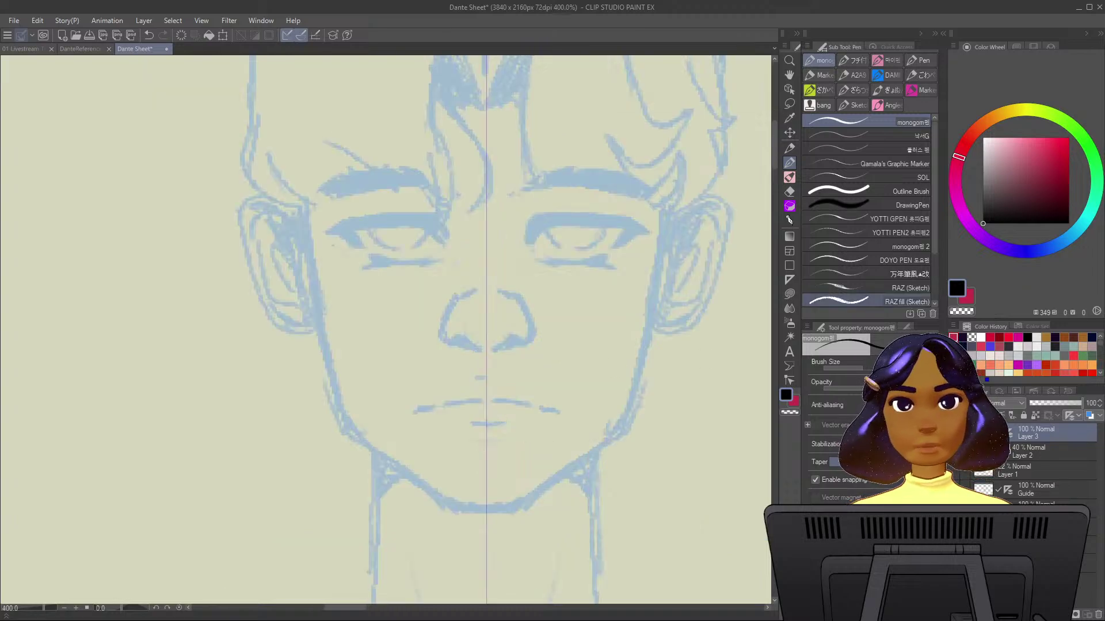
pyautogui.moveTo(566, 260)
pyautogui.mouseDown()
pyautogui.moveTo(613, 348)
pyautogui.moveTo(661, 368)
pyautogui.mouseUp()
pyautogui.hotkey('ctrl', 'z')
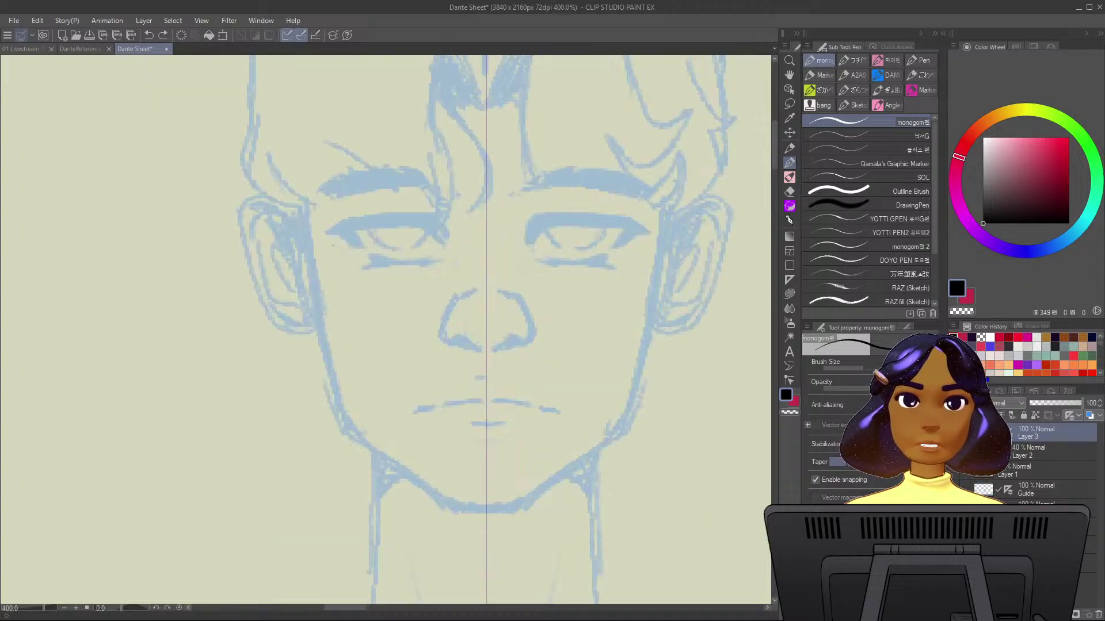
pyautogui.click(863, 136)
pyautogui.moveTo(523, 321)
pyautogui.mouseDown()
pyautogui.moveTo(581, 368)
pyautogui.moveTo(600, 363)
pyautogui.mouseUp()
pyautogui.hotkey('ctrl', 'z')
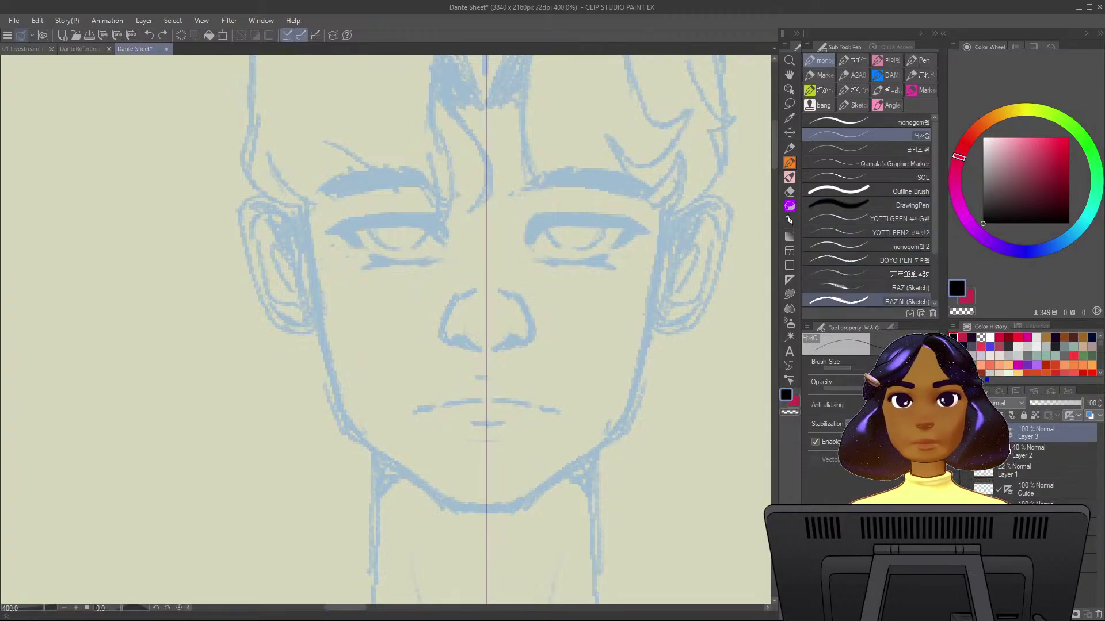
pyautogui.click(863, 301)
pyautogui.moveTo(567, 351)
pyautogui.mouseDown()
pyautogui.moveTo(575, 400)
pyautogui.moveTo(638, 426)
pyautogui.mouseUp()
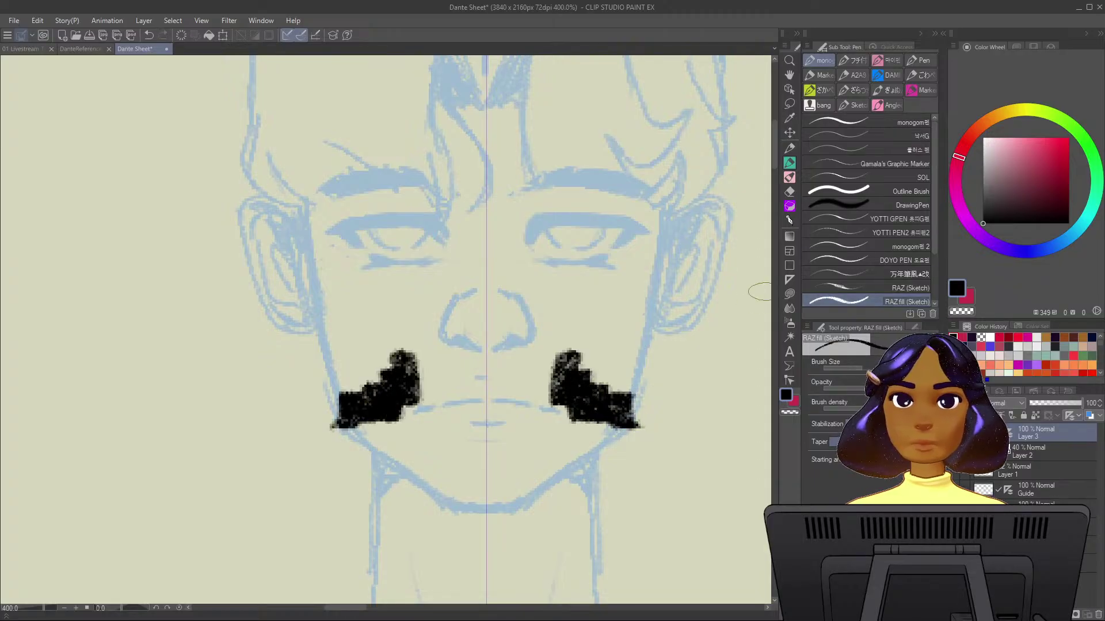
pyautogui.hotkey('ctrl', 'z')
# Choose the SOL pen brush, try and undo a stroke on the cheek, and enable snapping for it.
pyautogui.click(863, 178)
pyautogui.moveTo(626, 274)
pyautogui.mouseDown()
pyautogui.moveTo(596, 376)
pyautogui.moveTo(615, 409)
pyautogui.mouseUp()
pyautogui.hotkey('ctrl', 'z')
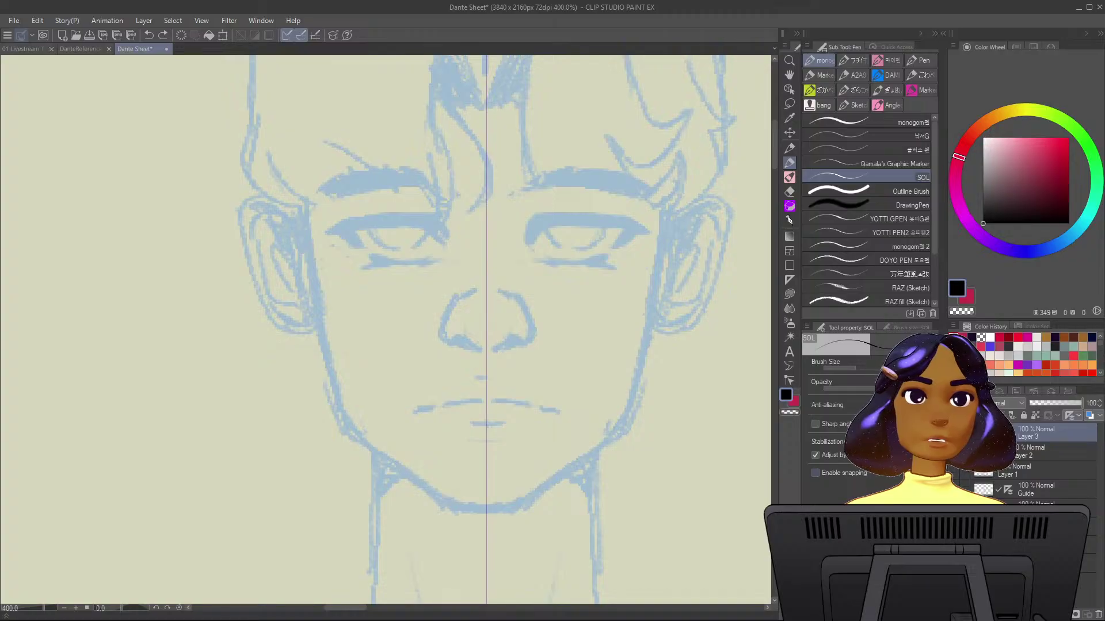
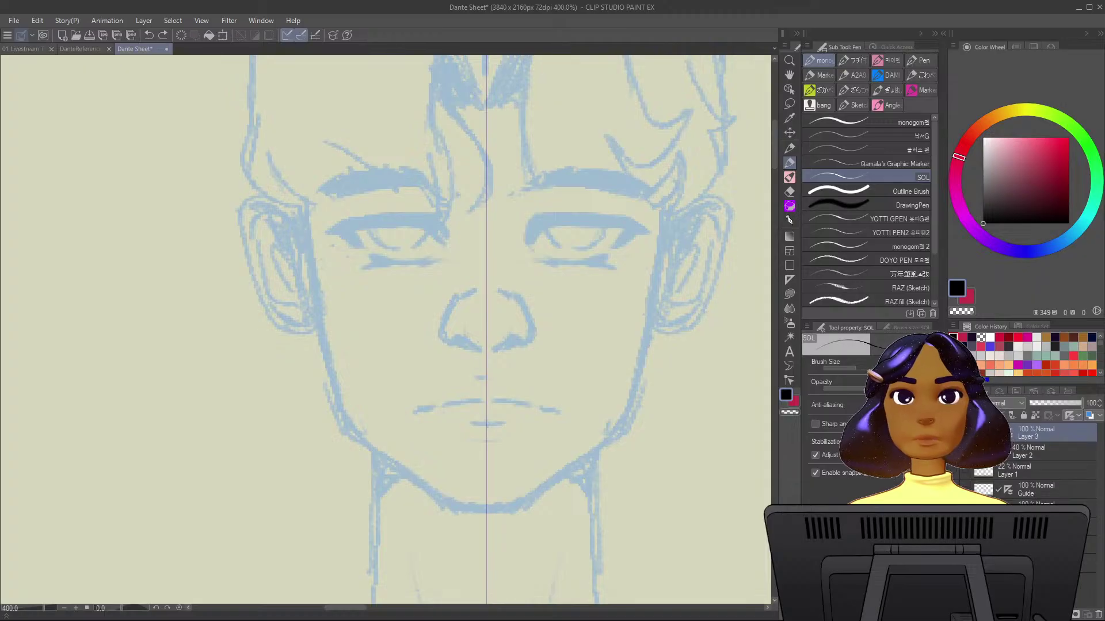
# Ink the mirrored, pointed hair-parting shapes above the forehead in black on Layer 3, undoing the stray extra stroke.
pyautogui.moveTo(494, 83)
pyautogui.mouseDown()
pyautogui.moveTo(548, 201)
pyautogui.moveTo(561, 212)
pyautogui.moveTo(595, 161)
pyautogui.mouseUp()
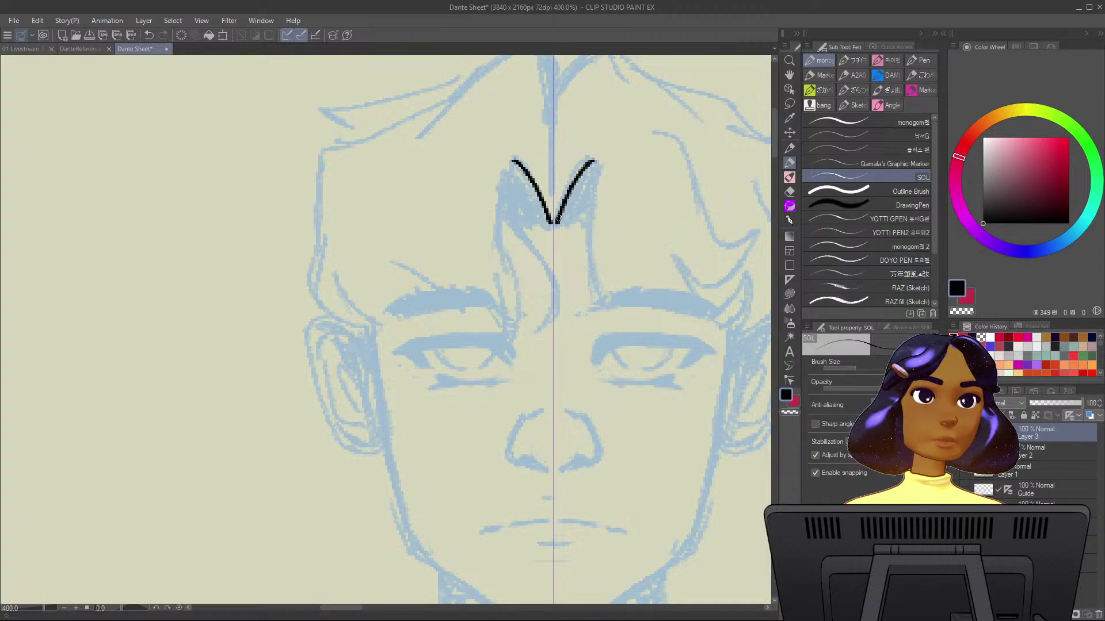
pyautogui.moveTo(558, 219)
pyautogui.mouseDown()
pyautogui.moveTo(581, 166)
pyautogui.moveTo(601, 165)
pyautogui.moveTo(597, 220)
pyautogui.mouseUp()
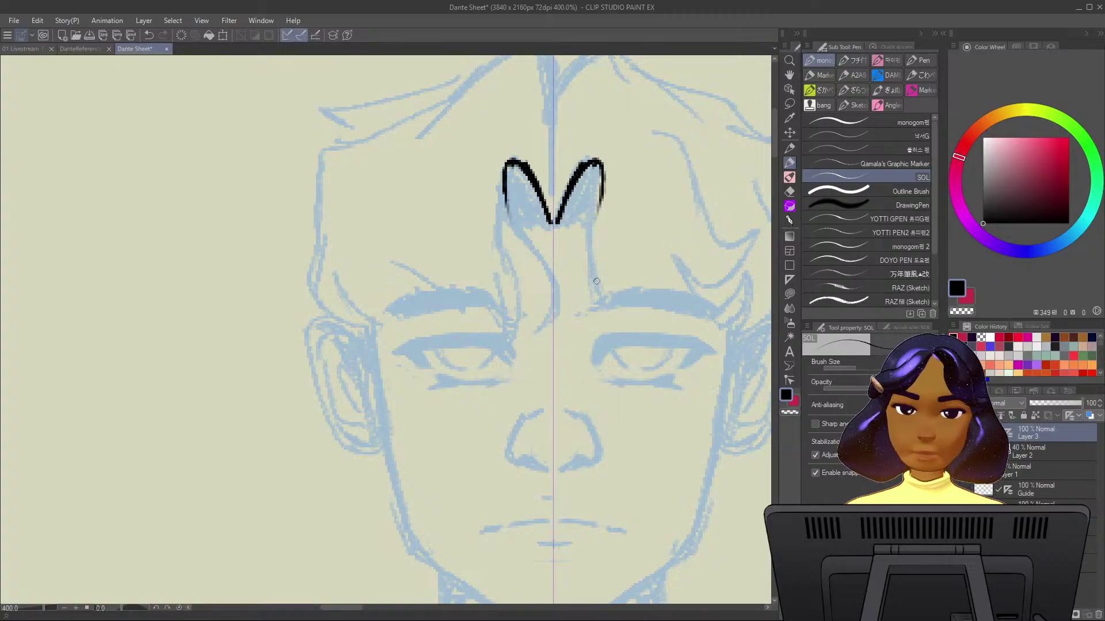
pyautogui.moveTo(581, 164)
pyautogui.mouseDown()
pyautogui.moveTo(592, 156)
pyautogui.moveTo(595, 261)
pyautogui.mouseUp()
pyautogui.hotkey('ctrl', 'z')
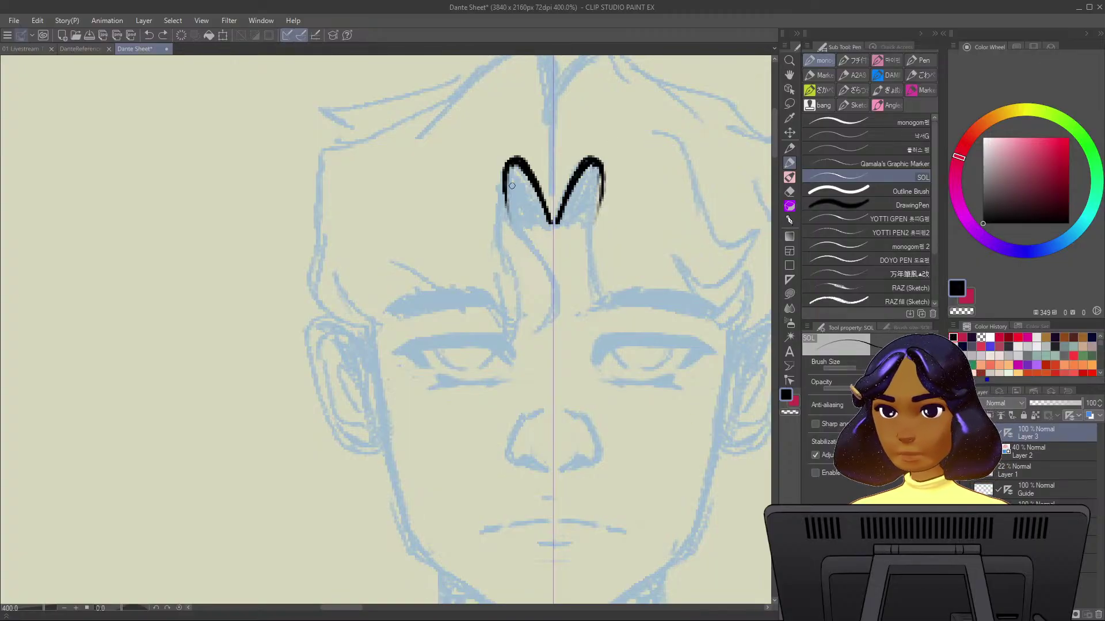
# Turn snapping off and ink the asymmetric forehead strands, one curling past the centre line and one ending at the eyebrow.
pyautogui.moveTo(510, 171)
pyautogui.mouseDown()
pyautogui.moveTo(560, 296)
pyautogui.moveTo(533, 329)
pyautogui.mouseUp()
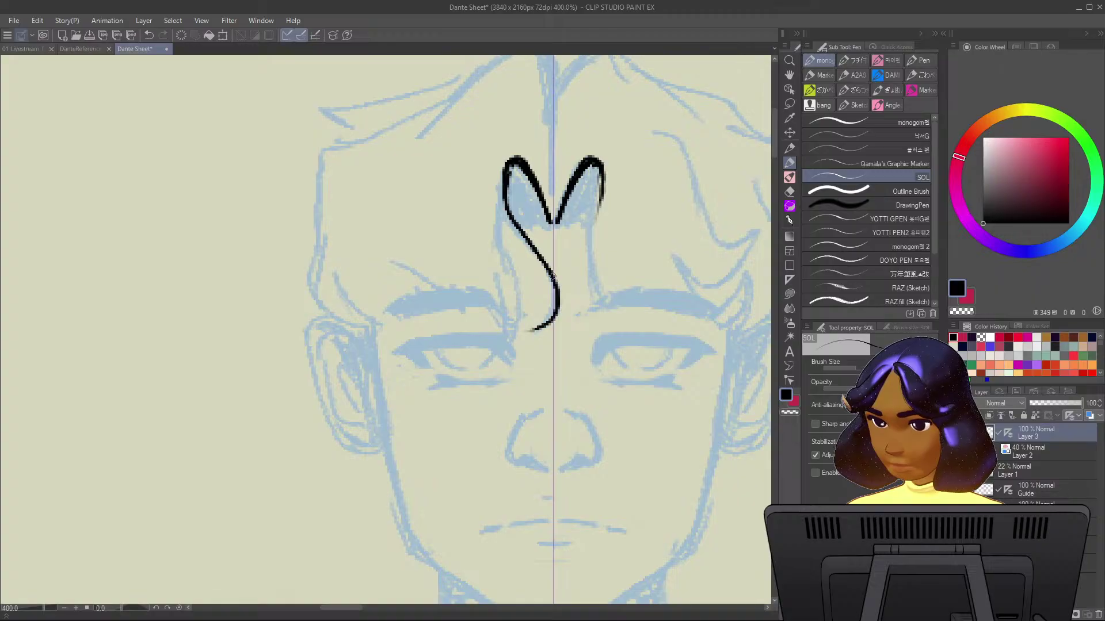
pyautogui.moveTo(540, 261)
pyautogui.mouseDown()
pyautogui.moveTo(554, 308)
pyautogui.moveTo(514, 317)
pyautogui.mouseUp()
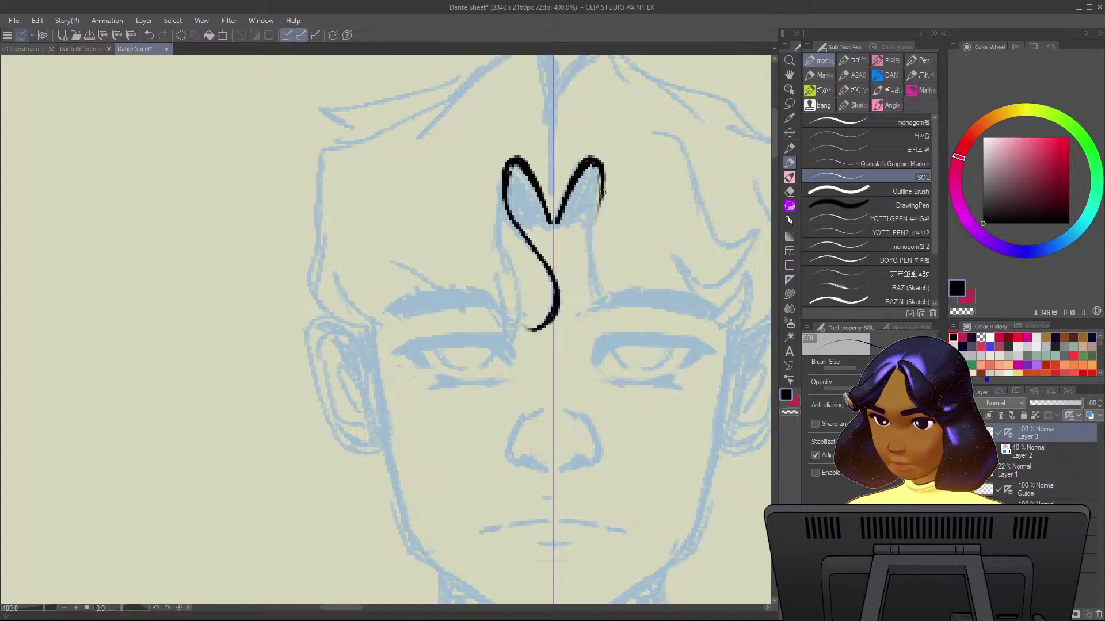
pyautogui.moveTo(601, 167)
pyautogui.mouseDown()
pyautogui.moveTo(593, 285)
pyautogui.moveTo(616, 308)
pyautogui.moveTo(627, 304)
pyautogui.mouseUp()
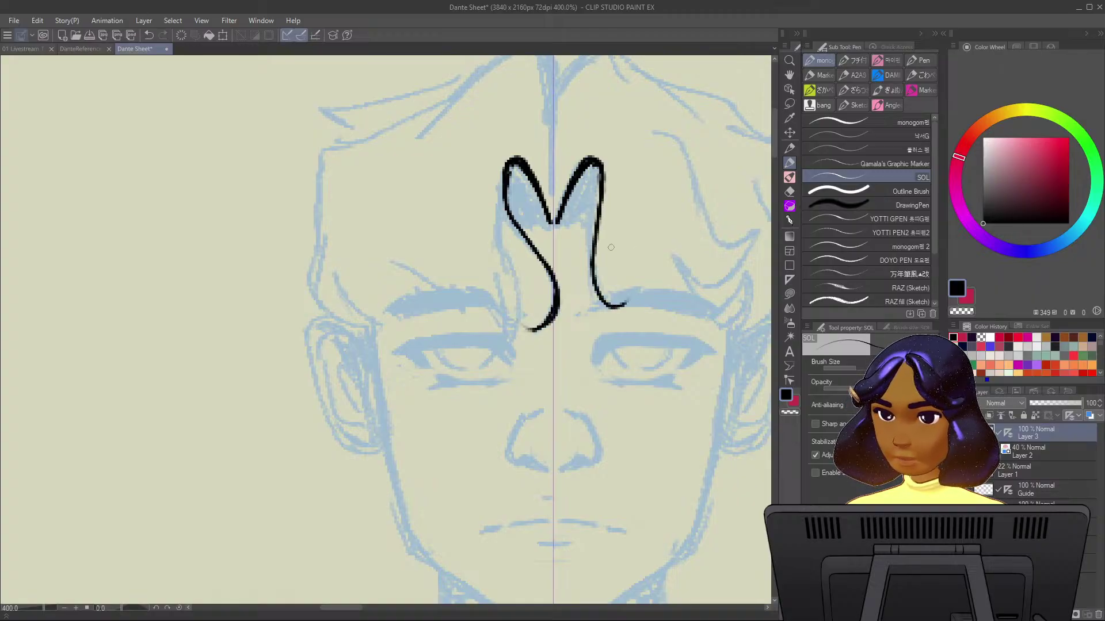
# Ink the fringe strands crossing the left-hand eyebrow and the single curved strand at the left-hand temple in black.
pyautogui.moveTo(501, 219)
pyautogui.mouseDown()
pyautogui.moveTo(518, 289)
pyautogui.moveTo(489, 355)
pyautogui.mouseUp()
pyautogui.moveTo(497, 266)
pyautogui.mouseDown()
pyautogui.moveTo(503, 330)
pyautogui.moveTo(479, 364)
pyautogui.mouseUp()
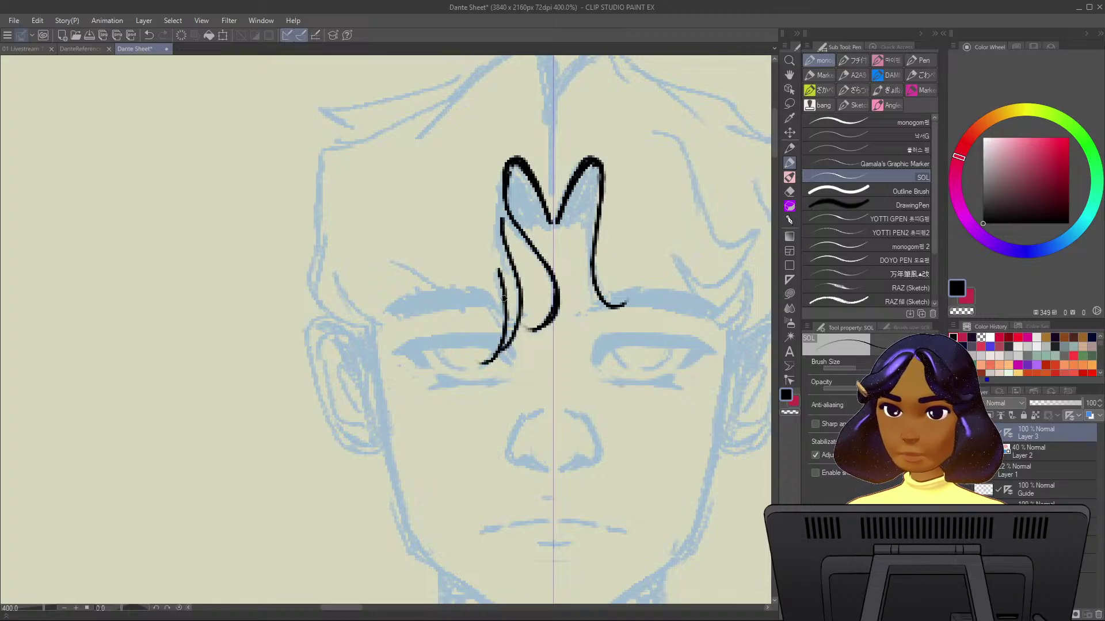
pyautogui.moveTo(398, 263)
pyautogui.mouseDown()
pyautogui.moveTo(456, 302)
pyautogui.moveTo(464, 319)
pyautogui.moveTo(445, 265)
pyautogui.moveTo(503, 342)
pyautogui.mouseUp()
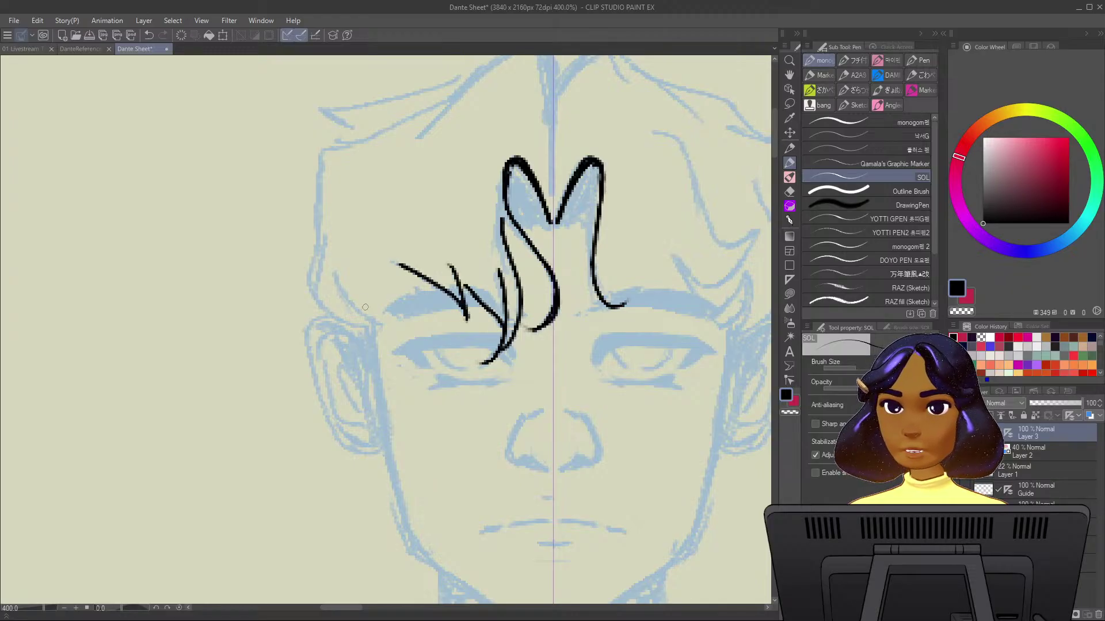
pyautogui.moveTo(338, 274)
pyautogui.mouseDown()
pyautogui.moveTo(356, 308)
pyautogui.moveTo(396, 322)
pyautogui.mouseUp()
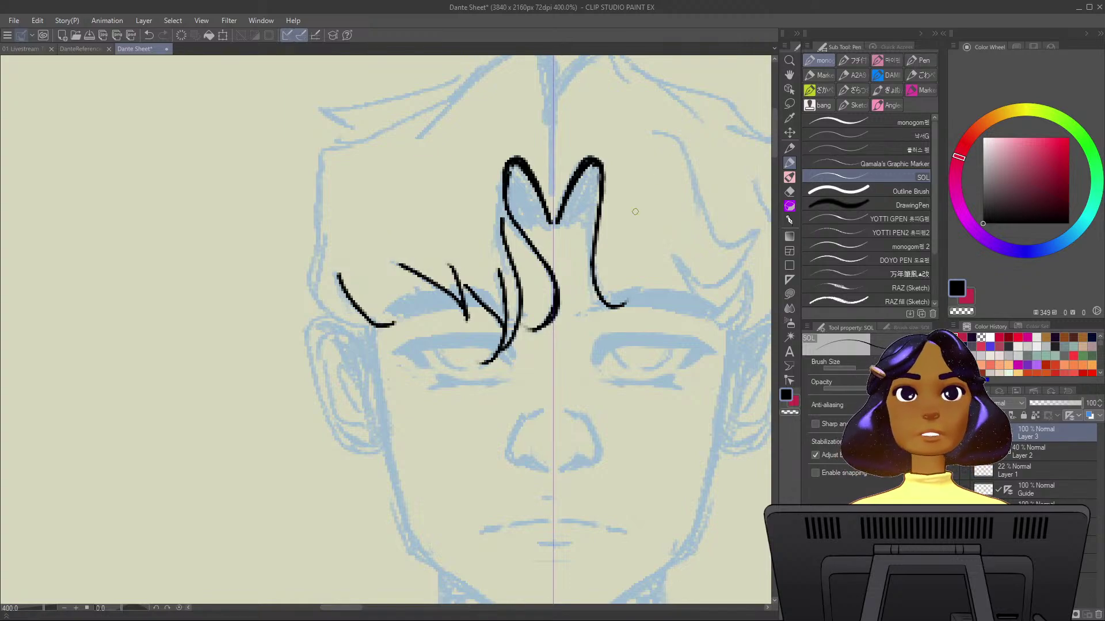
# Ink the outer hair contour from the left-hand crown peak down the side to the strands above the ear.
pyautogui.moveTo(638, 214); pyautogui.dragTo(673, 291)
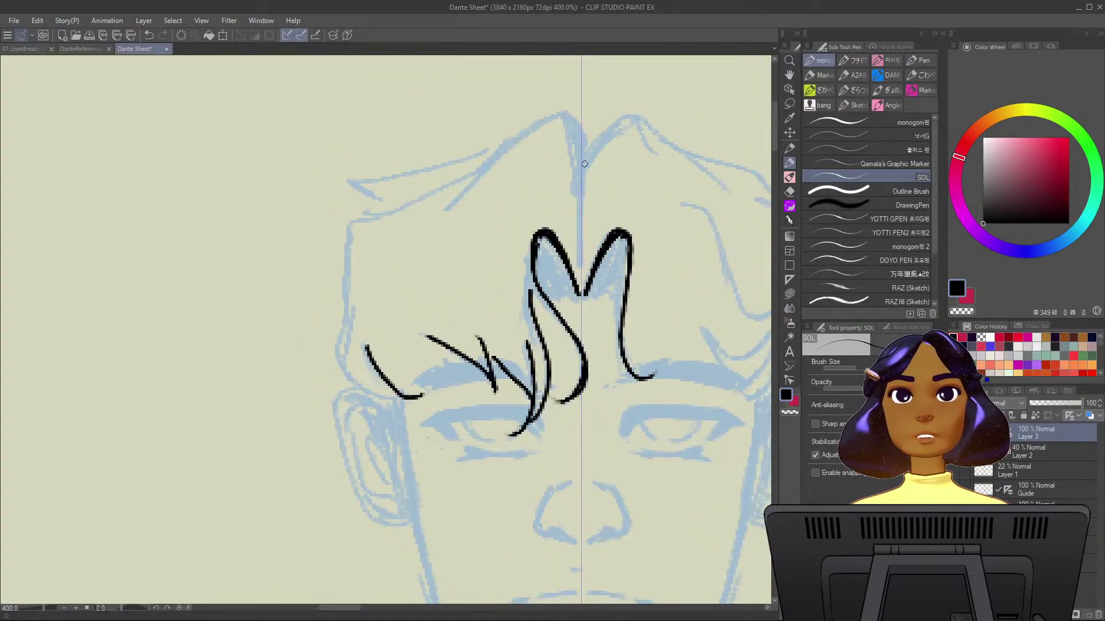
pyautogui.moveTo(585, 164)
pyautogui.mouseDown()
pyautogui.moveTo(564, 116)
pyautogui.moveTo(451, 211)
pyautogui.mouseUp()
pyautogui.moveTo(530, 136)
pyautogui.mouseDown()
pyautogui.moveTo(547, 119)
pyautogui.moveTo(453, 210)
pyautogui.mouseUp()
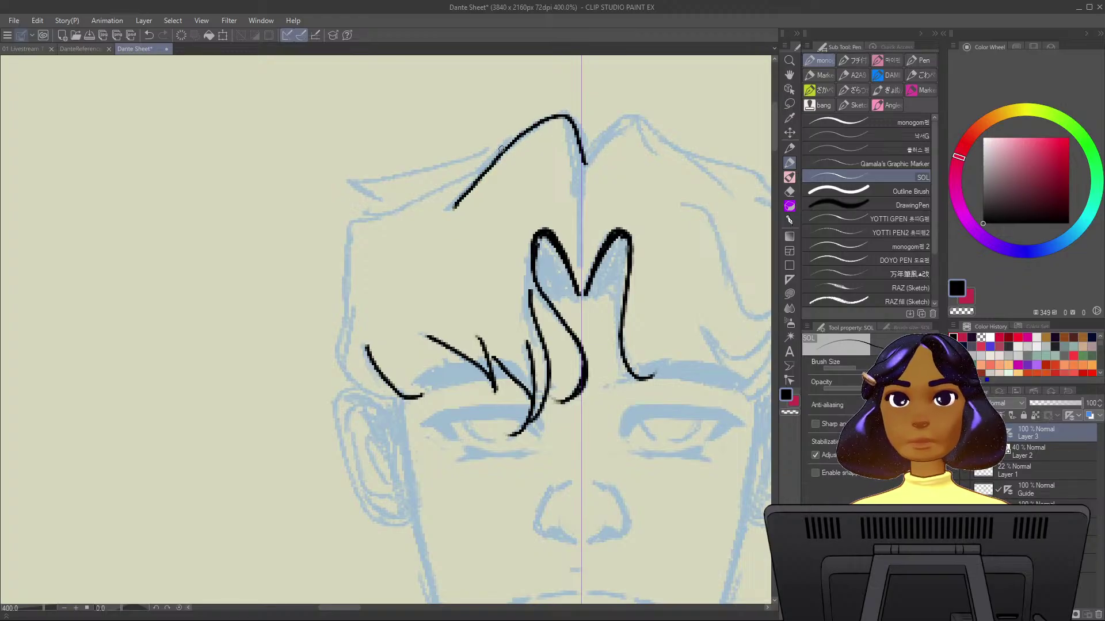
pyautogui.moveTo(502, 151)
pyautogui.mouseDown()
pyautogui.moveTo(346, 236)
pyautogui.moveTo(354, 322)
pyautogui.moveTo(343, 360)
pyautogui.moveTo(353, 384)
pyautogui.moveTo(408, 389)
pyautogui.mouseUp()
pyautogui.moveTo(348, 325)
pyautogui.mouseDown()
pyautogui.moveTo(339, 339)
pyautogui.moveTo(363, 368)
pyautogui.mouseUp()
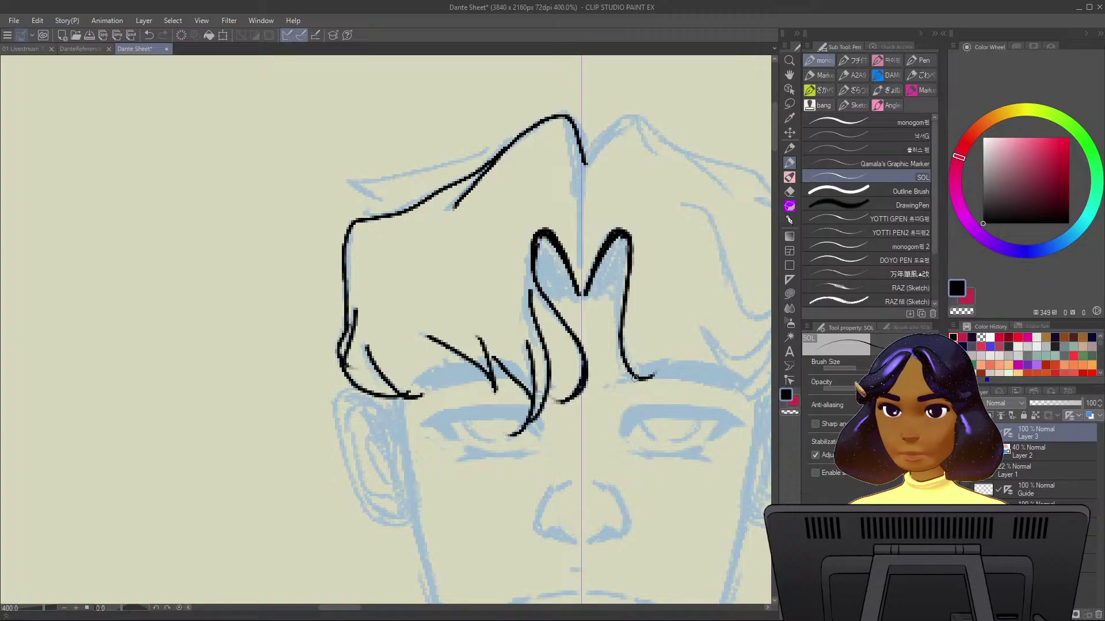
# Thicken the parting notch, add the pointed flyaway tuft on the left-hand crown, and ink the parting line down the centre.
pyautogui.moveTo(577, 121); pyautogui.dragTo(585, 164)
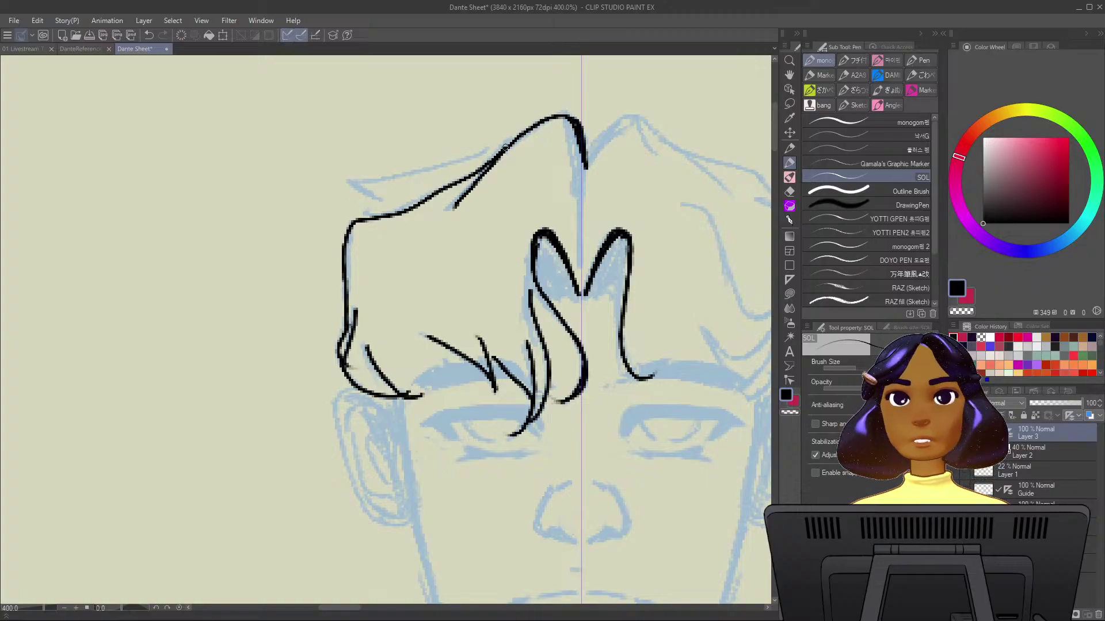
pyautogui.moveTo(501, 145)
pyautogui.mouseDown()
pyautogui.moveTo(409, 184)
pyautogui.moveTo(361, 185)
pyautogui.moveTo(401, 213)
pyautogui.mouseUp()
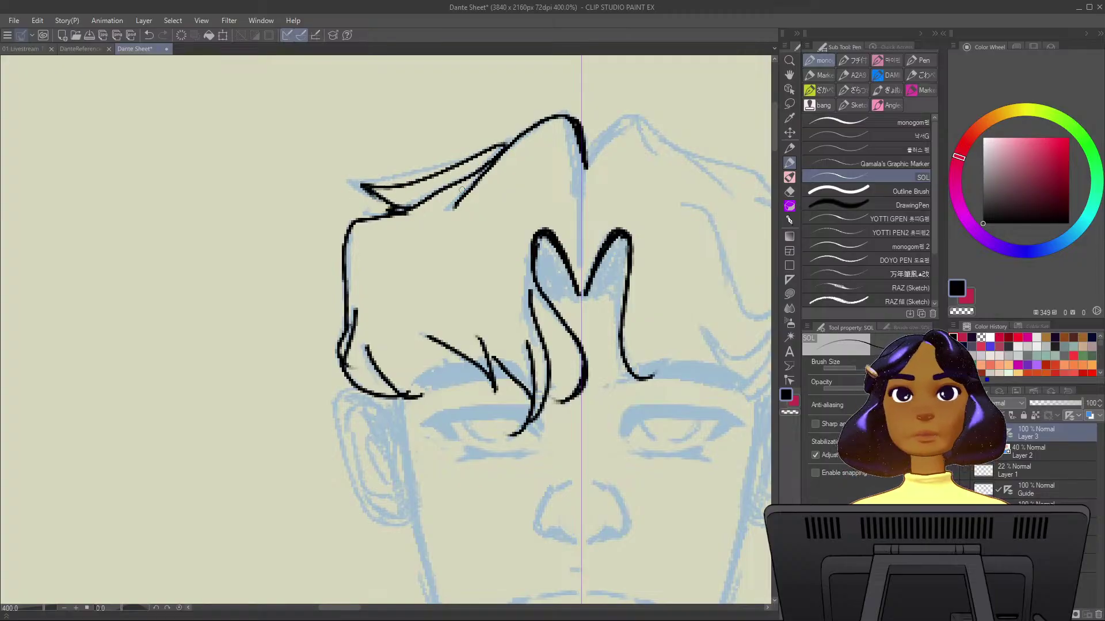
pyautogui.moveTo(512, 141); pyautogui.dragTo(460, 163)
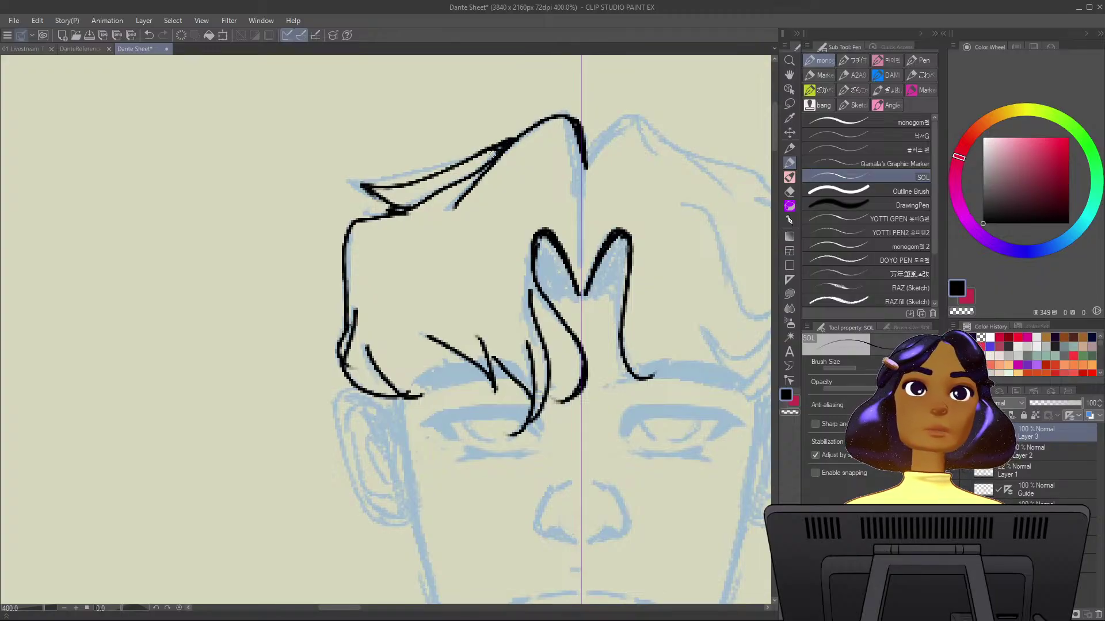
pyautogui.moveTo(583, 174); pyautogui.dragTo(579, 242)
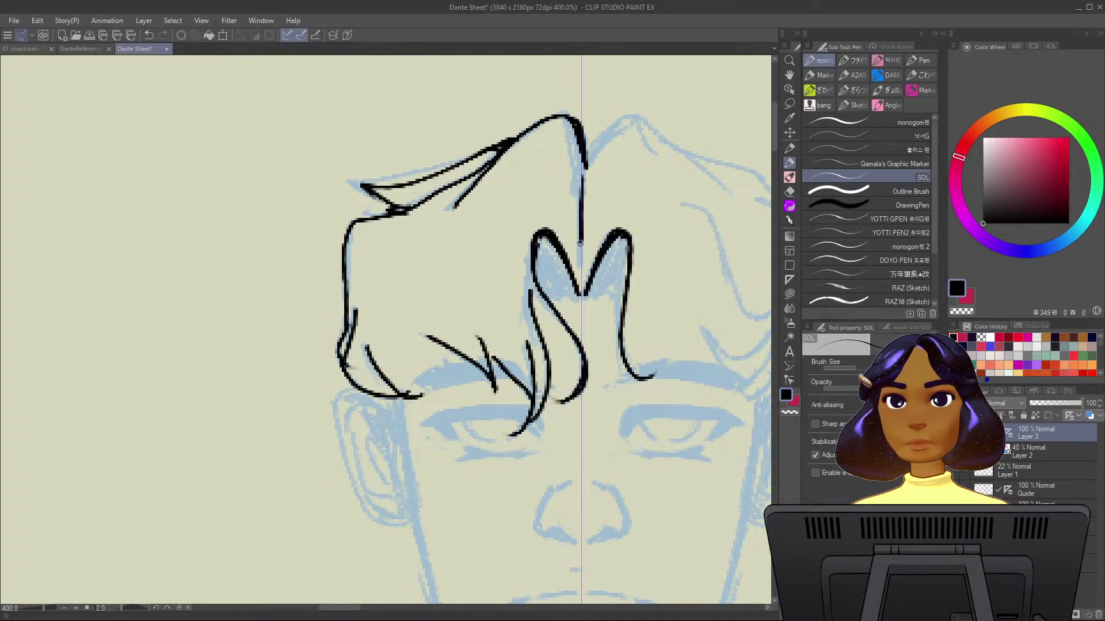
# Ink the right-hand hair contour from the parting over the stepped crown and down the side, undoing and redrawing unsatisfactory strokes.
pyautogui.moveTo(672, 222)
pyautogui.mouseDown()
pyautogui.moveTo(609, 227)
pyautogui.moveTo(572, 244)
pyautogui.mouseUp()
pyautogui.moveTo(488, 183)
pyautogui.mouseDown()
pyautogui.moveTo(523, 139)
pyautogui.moveTo(553, 142)
pyautogui.moveTo(637, 211)
pyautogui.mouseUp()
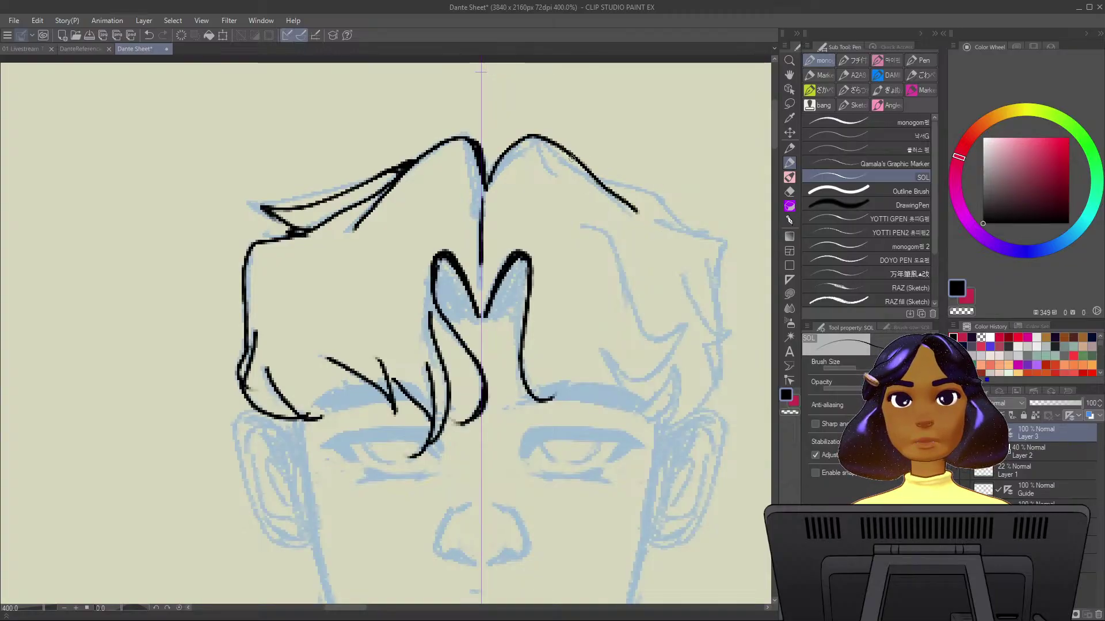
pyautogui.hotkey('ctrl', 'z')
pyautogui.moveTo(540, 138)
pyautogui.mouseDown()
pyautogui.moveTo(629, 208)
pyautogui.moveTo(604, 183)
pyautogui.moveTo(667, 204)
pyautogui.moveTo(697, 238)
pyautogui.mouseUp()
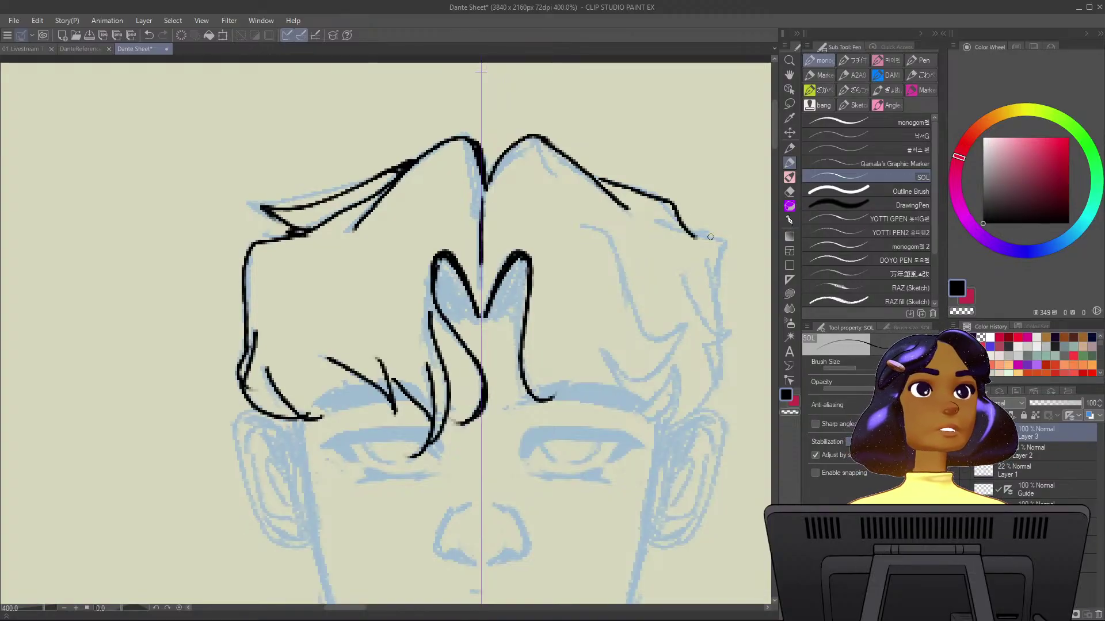
pyautogui.hotkey('ctrl', 'z')
pyautogui.moveTo(597, 180)
pyautogui.mouseDown()
pyautogui.moveTo(663, 205)
pyautogui.moveTo(669, 226)
pyautogui.moveTo(717, 244)
pyautogui.moveTo(716, 300)
pyautogui.mouseUp()
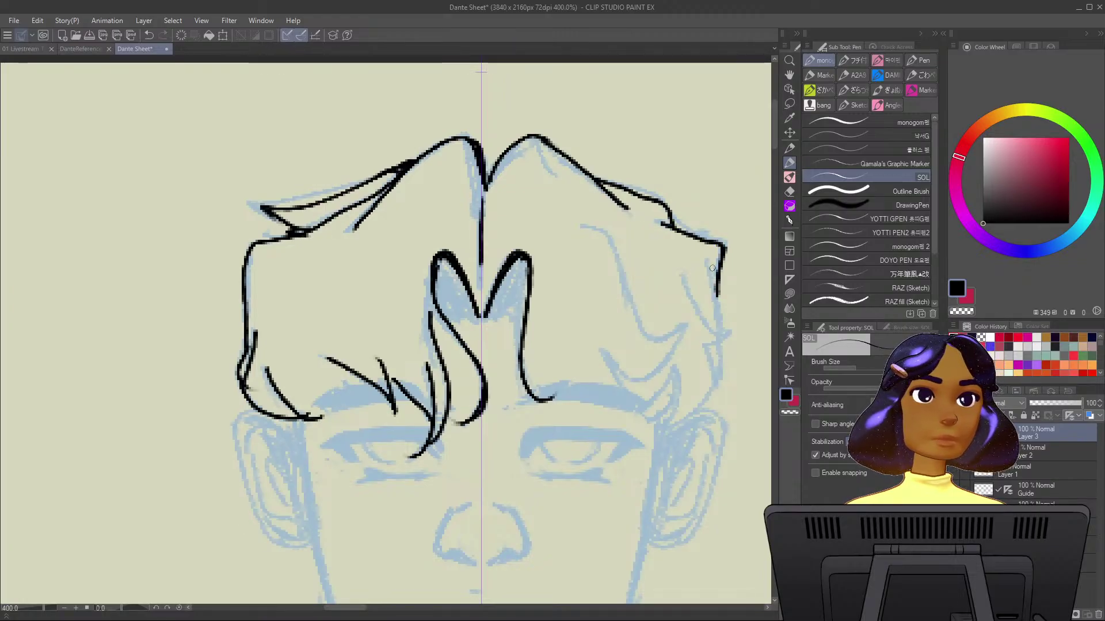
pyautogui.moveTo(711, 262); pyautogui.dragTo(719, 328)
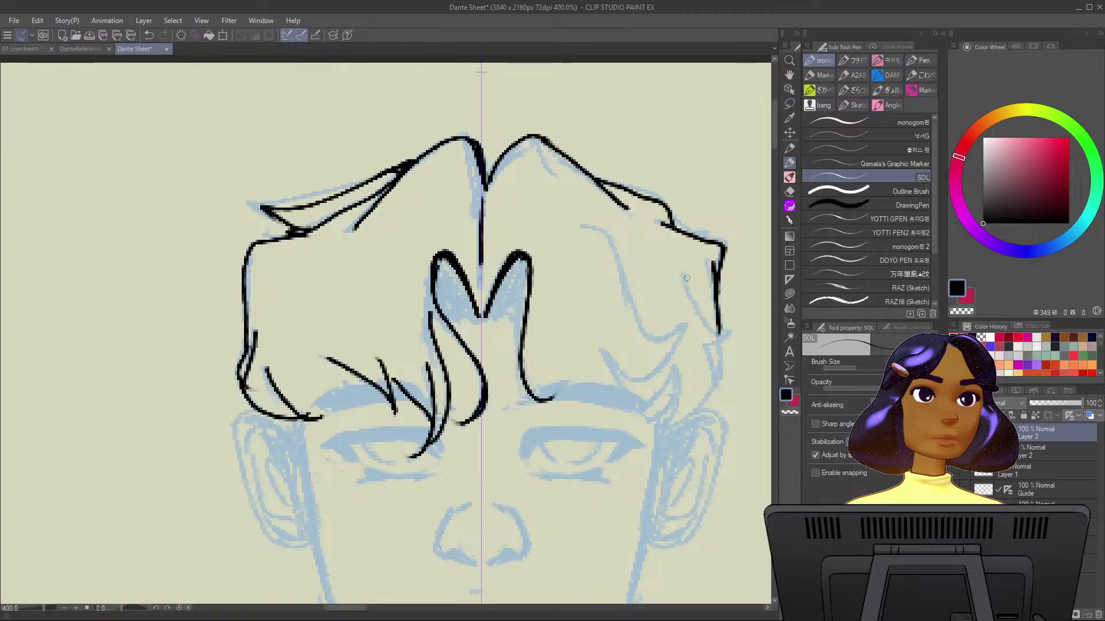
# Ink the right-hand side's flicked tuft, the locks above the ear, and the long wavy fringe strand above the eyebrow.
pyautogui.moveTo(687, 277)
pyautogui.mouseDown()
pyautogui.moveTo(710, 330)
pyautogui.moveTo(735, 329)
pyautogui.moveTo(709, 346)
pyautogui.moveTo(719, 390)
pyautogui.moveTo(672, 416)
pyautogui.mouseUp()
pyautogui.moveTo(715, 344); pyautogui.dragTo(721, 377)
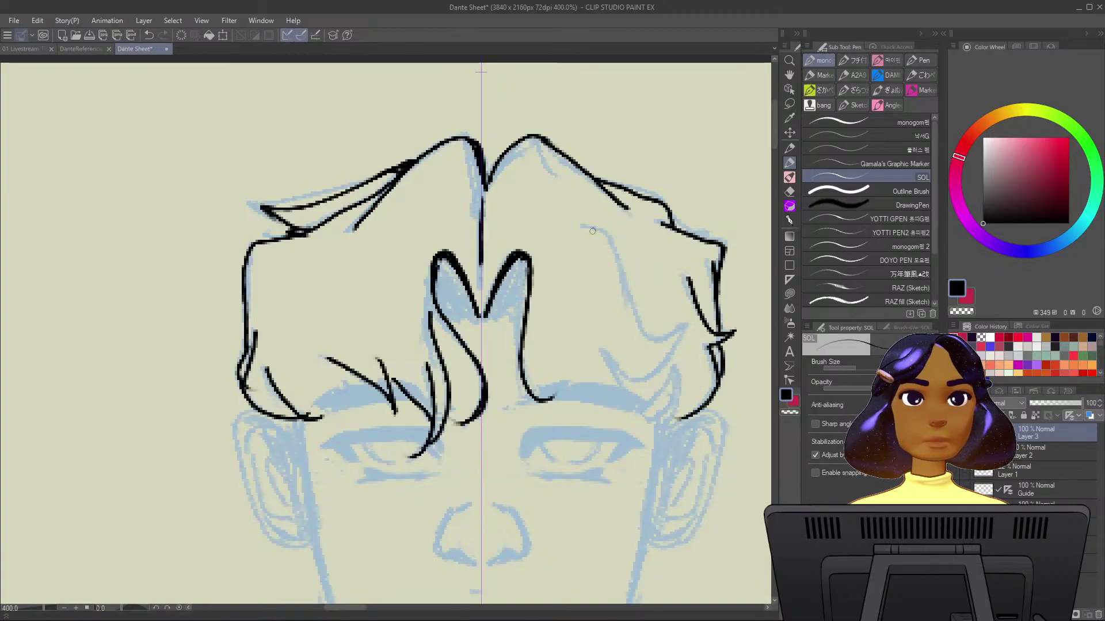
pyautogui.moveTo(585, 226)
pyautogui.mouseDown()
pyautogui.moveTo(616, 259)
pyautogui.moveTo(641, 322)
pyautogui.moveTo(672, 334)
pyautogui.moveTo(688, 320)
pyautogui.moveTo(659, 371)
pyautogui.moveTo(627, 381)
pyautogui.moveTo(606, 353)
pyautogui.mouseUp()
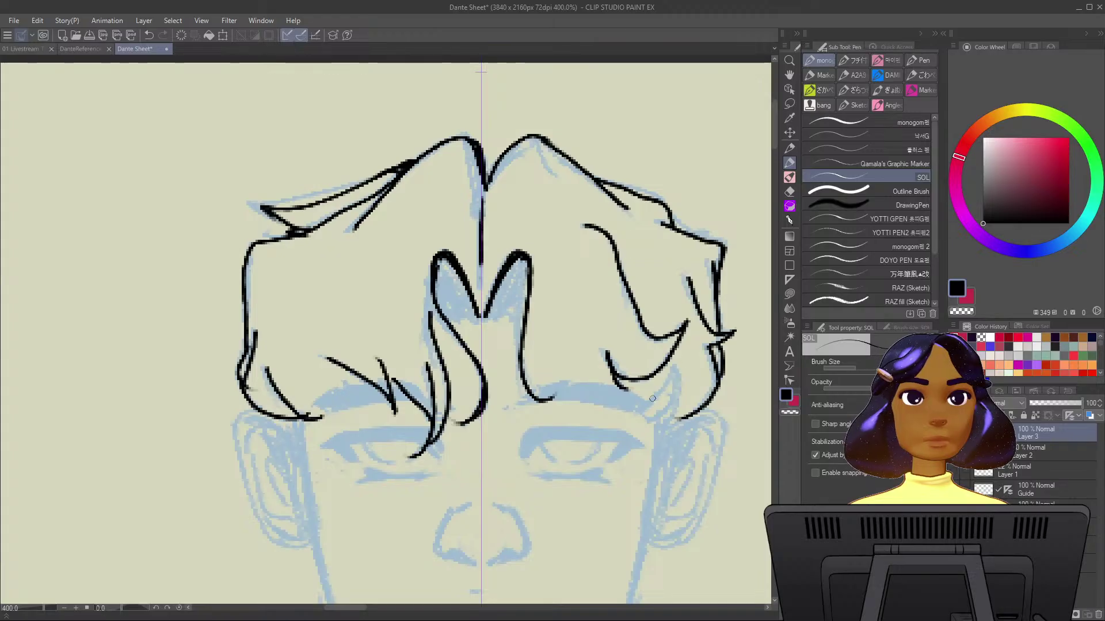
pyautogui.moveTo(643, 406)
pyautogui.mouseDown()
pyautogui.moveTo(671, 369)
pyautogui.moveTo(666, 426)
pyautogui.mouseUp()
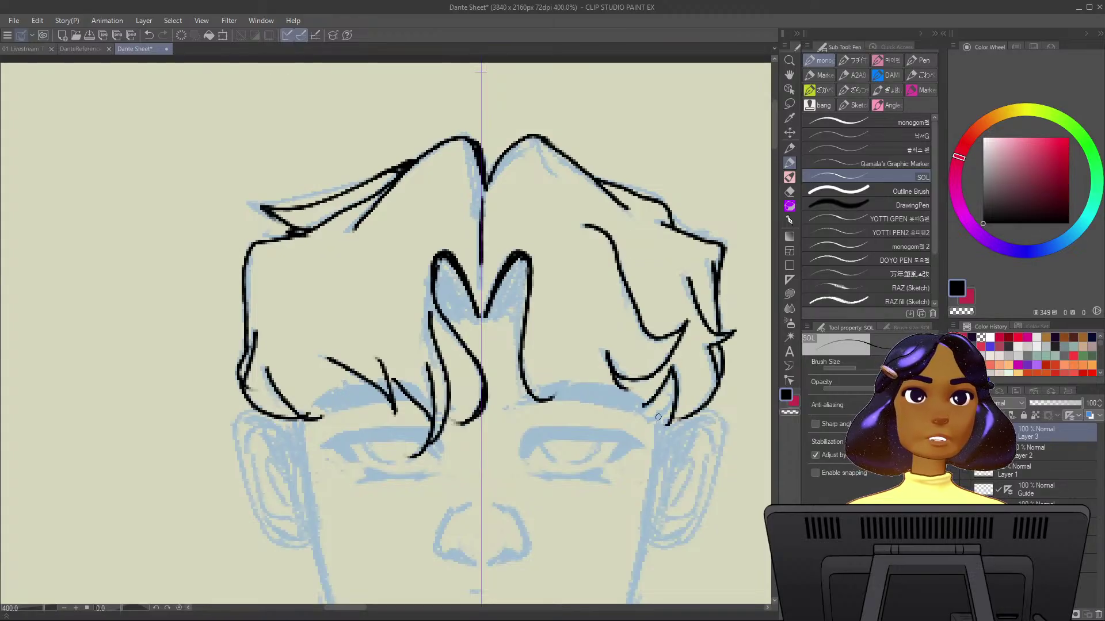
# Close the two pointed hairline shapes with mirrored jagged strokes and fill them black using Lasso fill 2.
pyautogui.moveTo(519, 321)
pyautogui.mouseDown()
pyautogui.moveTo(492, 319)
pyautogui.moveTo(512, 304)
pyautogui.moveTo(524, 311)
pyautogui.moveTo(449, 310)
pyautogui.moveTo(459, 324)
pyautogui.mouseUp()
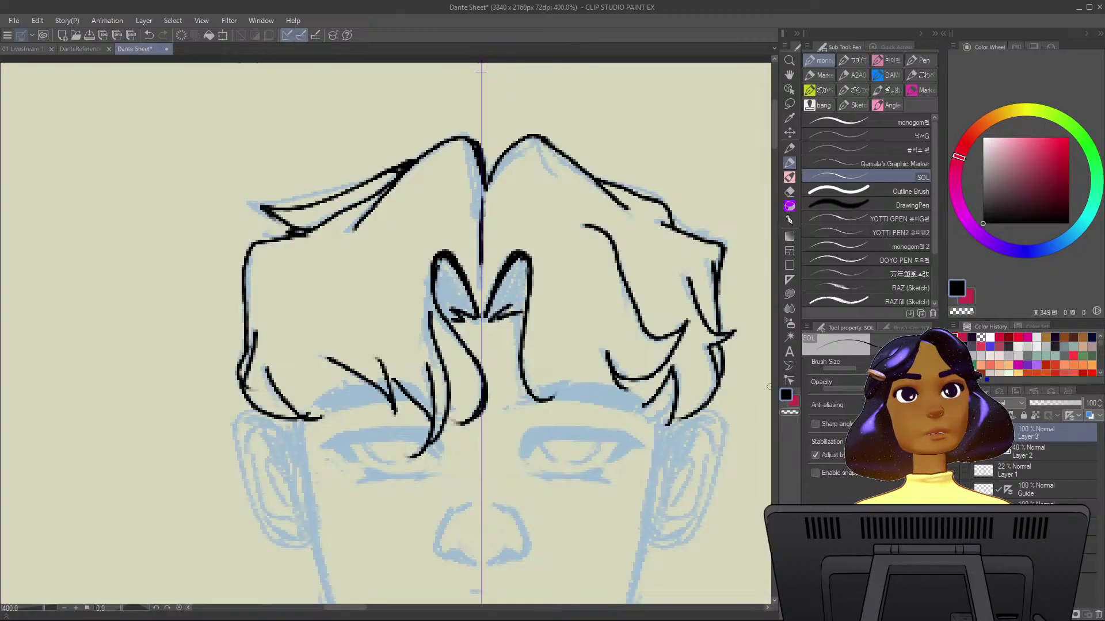
pyautogui.click(789, 293)
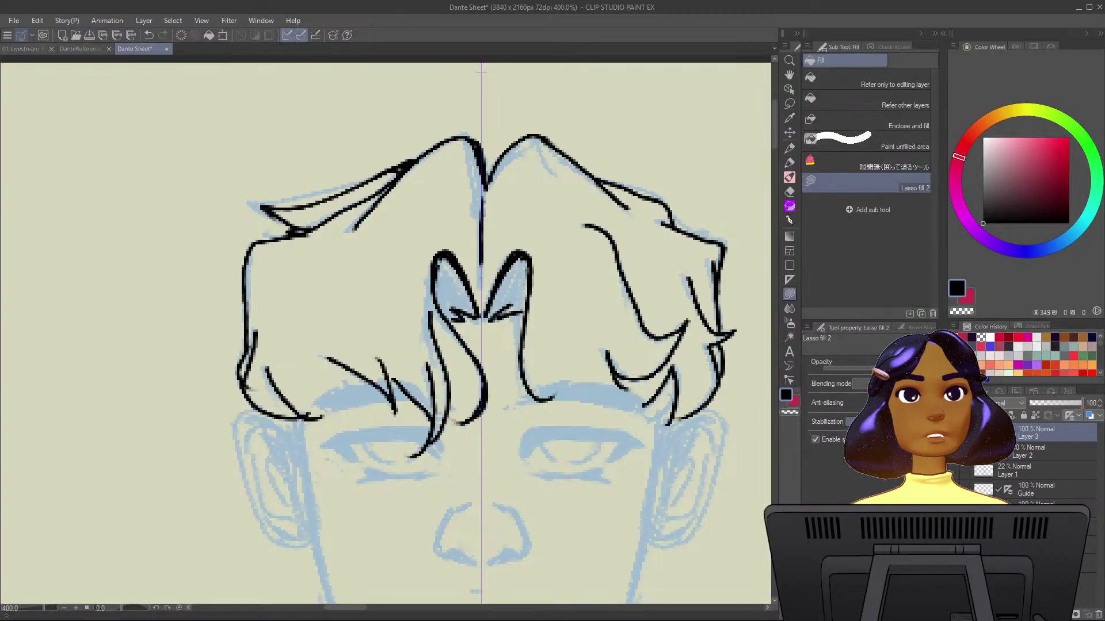
pyautogui.moveTo(509, 265)
pyautogui.mouseDown()
pyautogui.moveTo(497, 312)
pyautogui.moveTo(507, 268)
pyautogui.moveTo(490, 302)
pyautogui.moveTo(496, 316)
pyautogui.moveTo(524, 308)
pyautogui.moveTo(506, 257)
pyautogui.moveTo(515, 260)
pyautogui.mouseUp()
pyautogui.hotkey('ctrl', 'z')
pyautogui.moveTo(477, 313)
pyautogui.mouseDown()
pyautogui.moveTo(439, 258)
pyautogui.moveTo(443, 320)
pyautogui.moveTo(476, 314)
pyautogui.mouseUp()
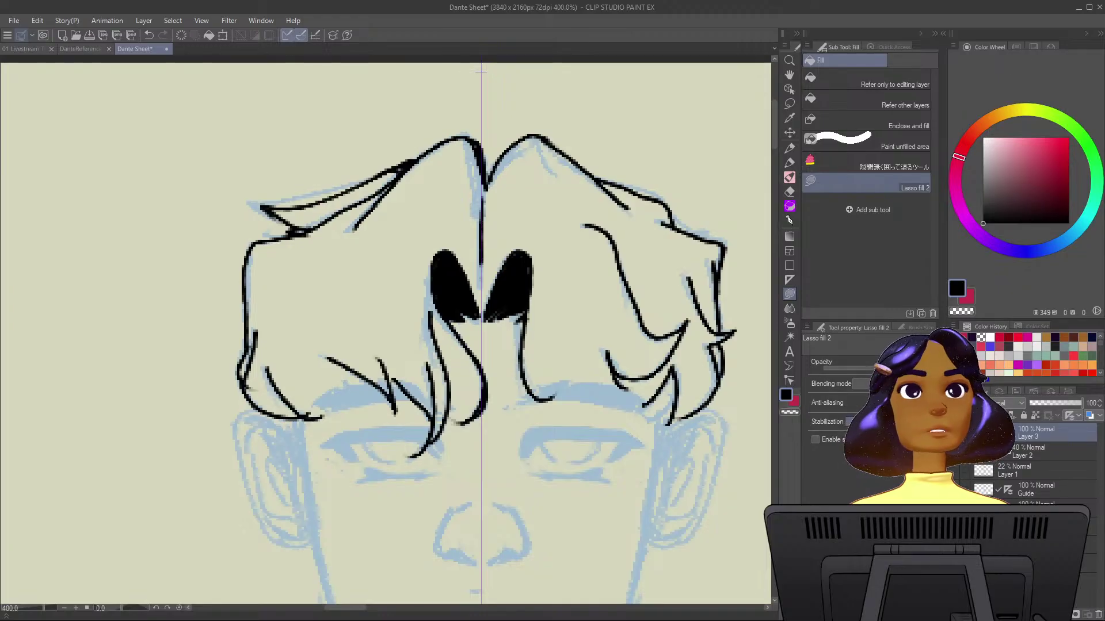
# Return to the SOL pen with snapping enabled and outline the mirrored eyebrows, shading their inner part with black strokes.
pyautogui.click(789, 148)
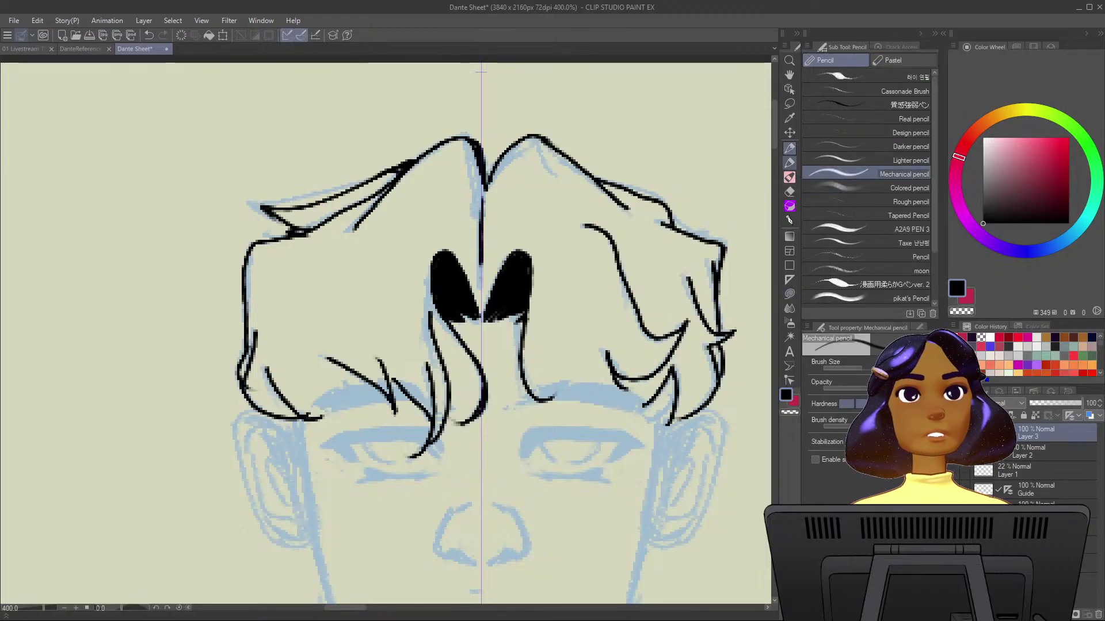
pyautogui.click(789, 163)
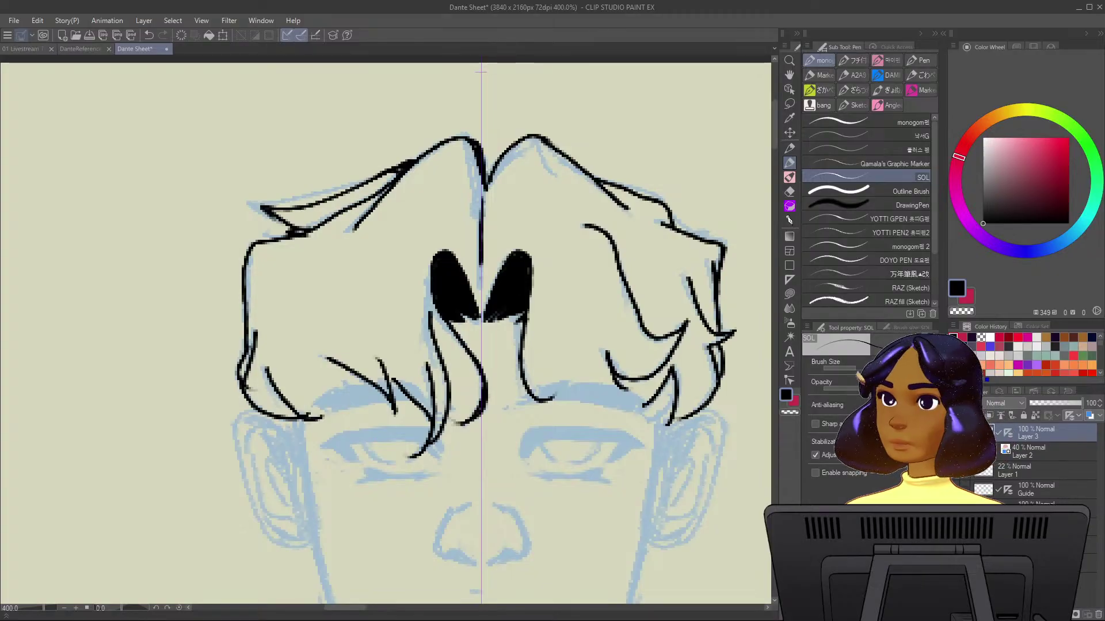
pyautogui.scroll(-3, 386, 329)
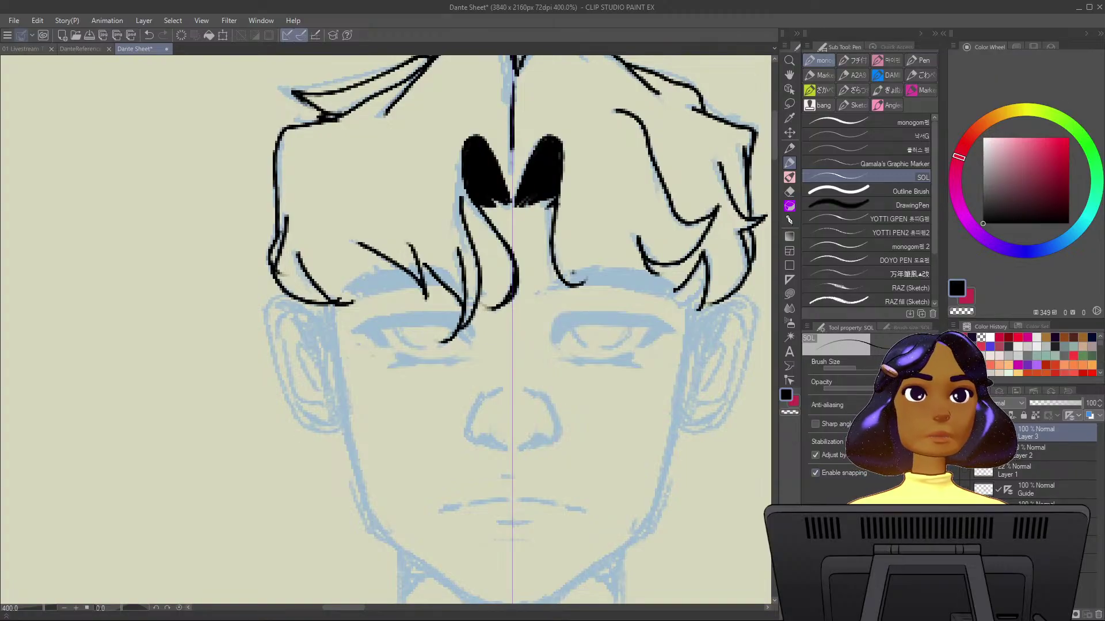
pyautogui.moveTo(581, 282)
pyautogui.mouseDown()
pyautogui.moveTo(573, 272)
pyautogui.moveTo(585, 268)
pyautogui.moveTo(575, 284)
pyautogui.moveTo(601, 266)
pyautogui.moveTo(581, 285)
pyautogui.moveTo(672, 285)
pyautogui.mouseUp()
pyautogui.moveTo(599, 269); pyautogui.dragTo(673, 286)
pyautogui.moveTo(587, 281)
pyautogui.mouseDown()
pyautogui.moveTo(616, 266)
pyautogui.moveTo(649, 275)
pyautogui.moveTo(626, 284)
pyautogui.moveTo(633, 269)
pyautogui.mouseUp()
# Fill both eyebrows solid black with Lasso fill 2 and sharpen their inner ends with the SOL pen.
pyautogui.press('g')
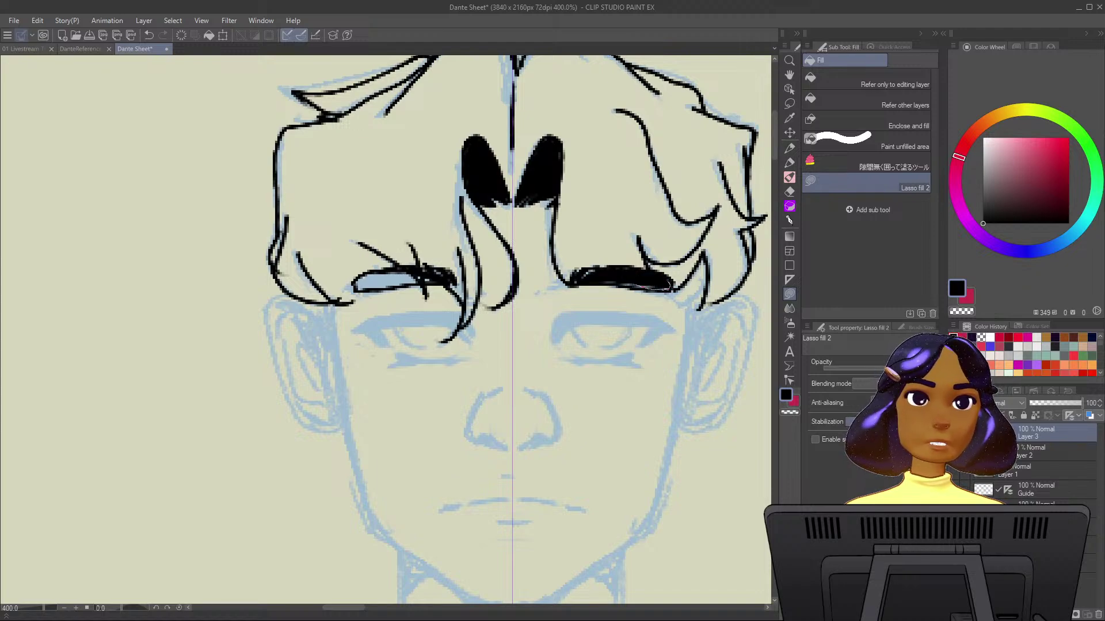
pyautogui.moveTo(592, 274); pyautogui.dragTo(588, 275)
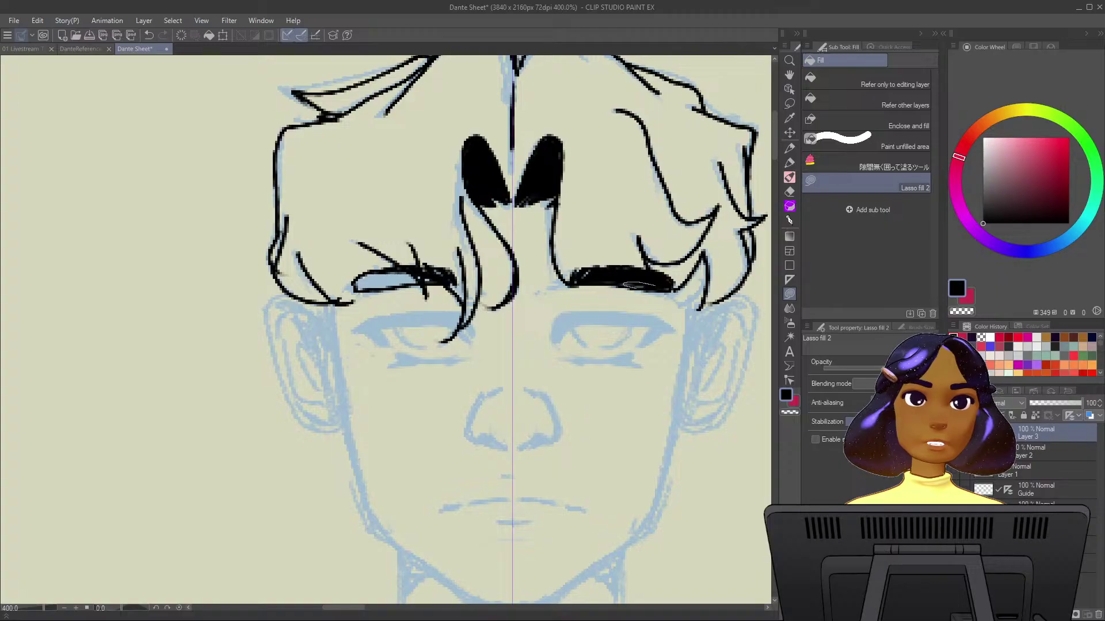
pyautogui.moveTo(656, 288)
pyautogui.mouseDown()
pyautogui.moveTo(667, 291)
pyautogui.moveTo(580, 288)
pyautogui.moveTo(626, 284)
pyautogui.mouseUp()
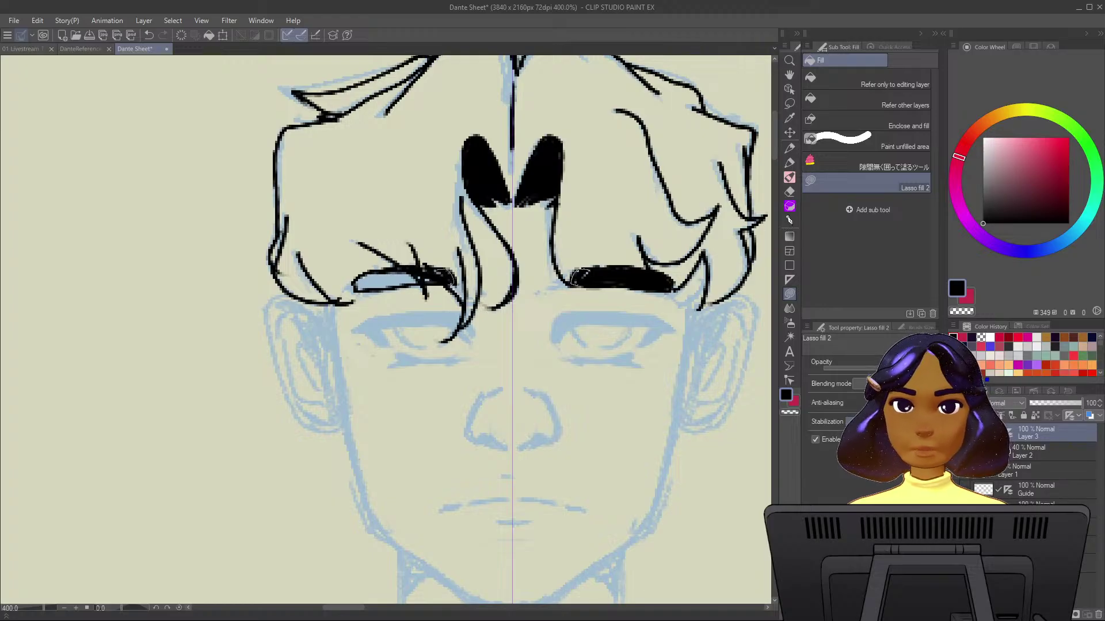
pyautogui.moveTo(578, 284)
pyautogui.mouseDown()
pyautogui.moveTo(667, 286)
pyautogui.moveTo(660, 272)
pyautogui.moveTo(576, 273)
pyautogui.mouseUp()
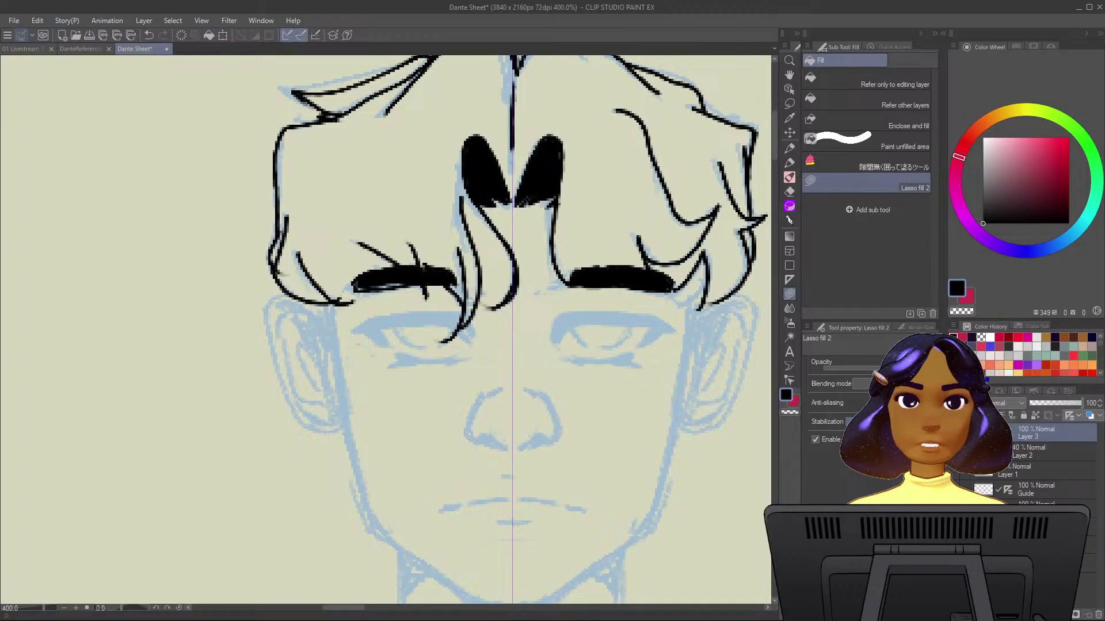
pyautogui.moveTo(671, 283); pyautogui.dragTo(638, 289)
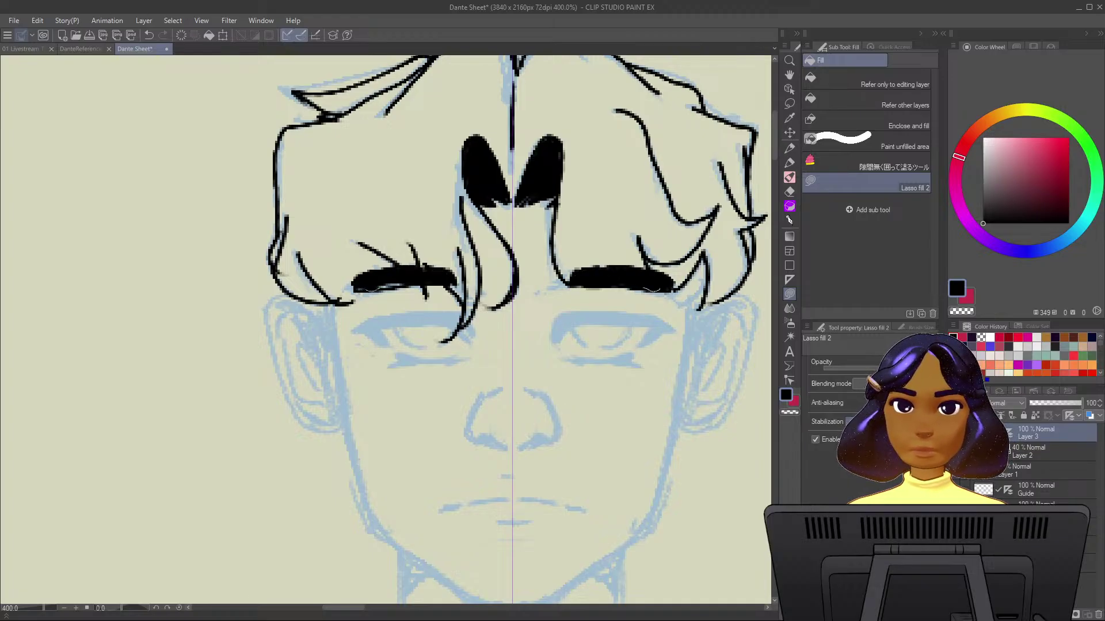
pyautogui.moveTo(628, 285); pyautogui.dragTo(587, 285)
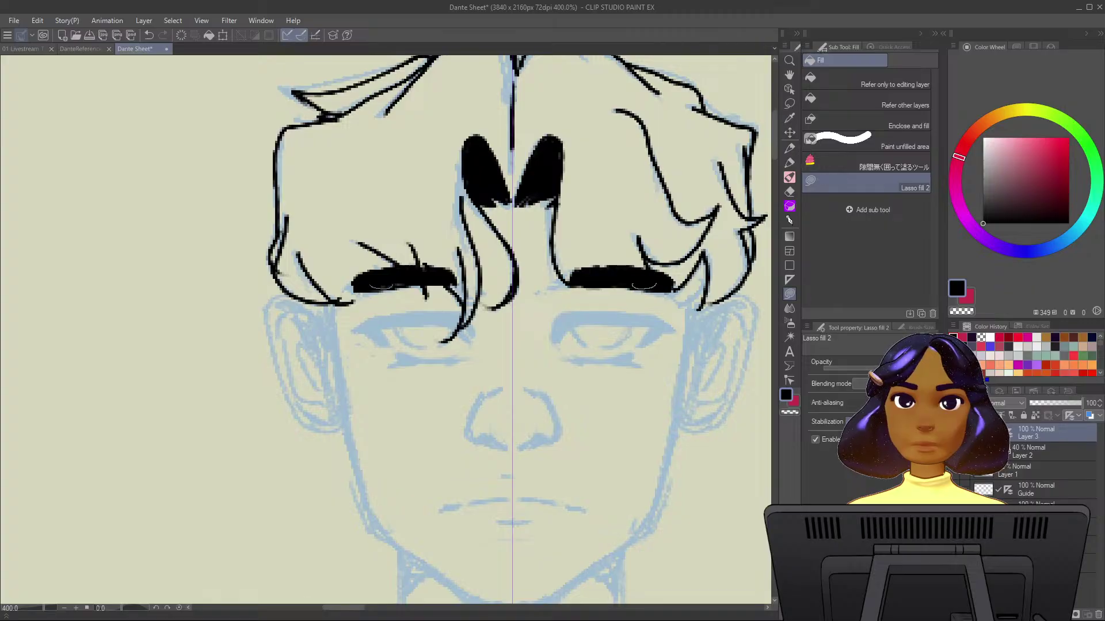
pyautogui.moveTo(638, 283); pyautogui.dragTo(618, 281)
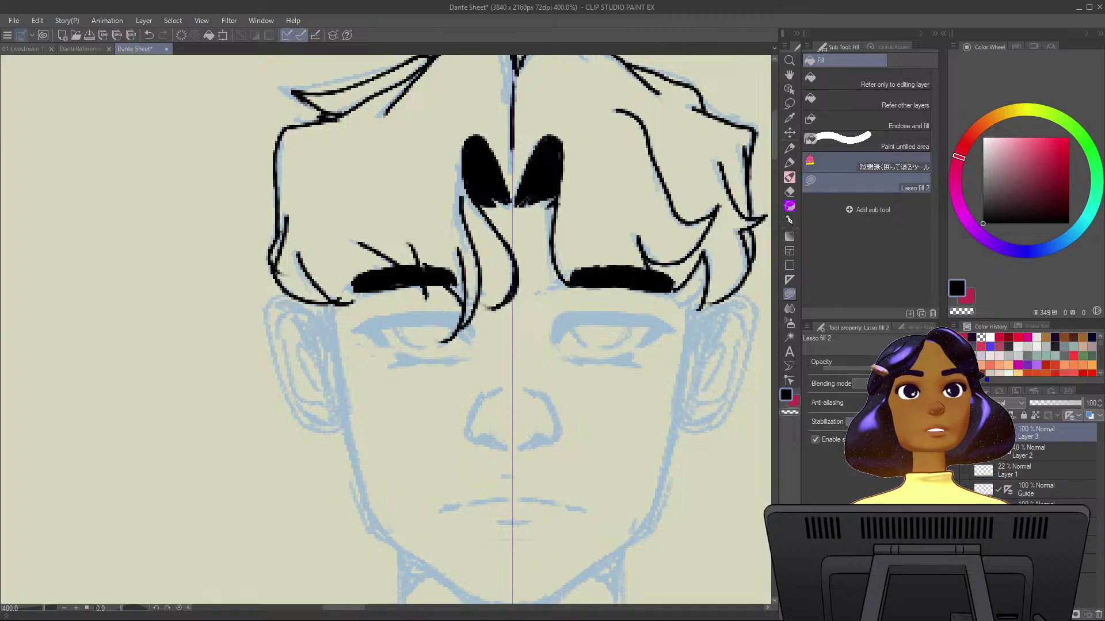
pyautogui.press('p')
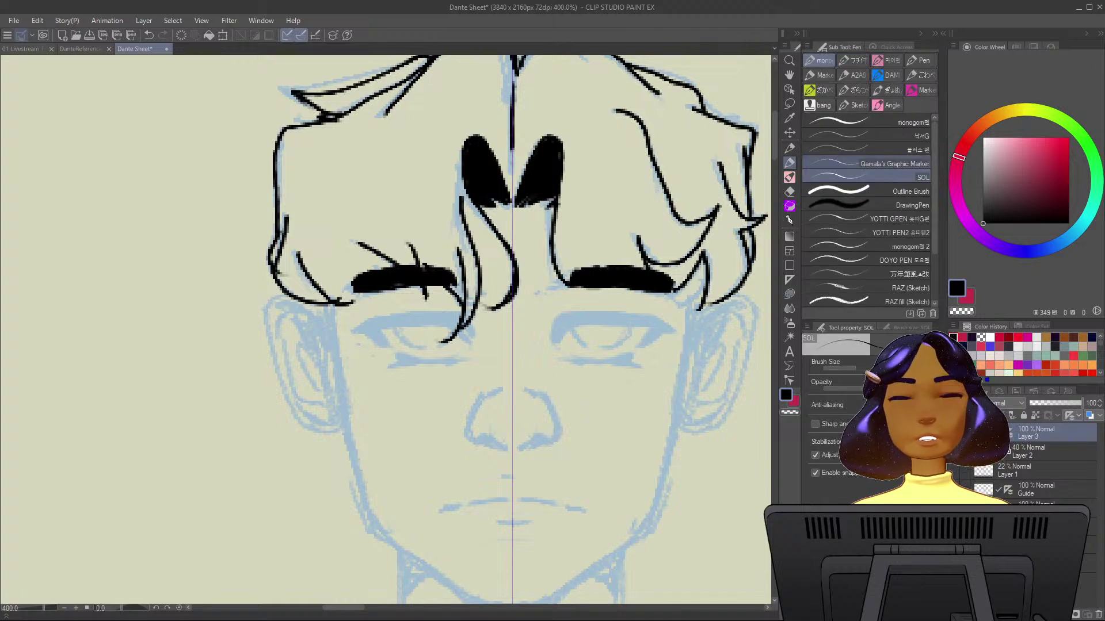
pyautogui.moveTo(570, 268); pyautogui.dragTo(566, 281)
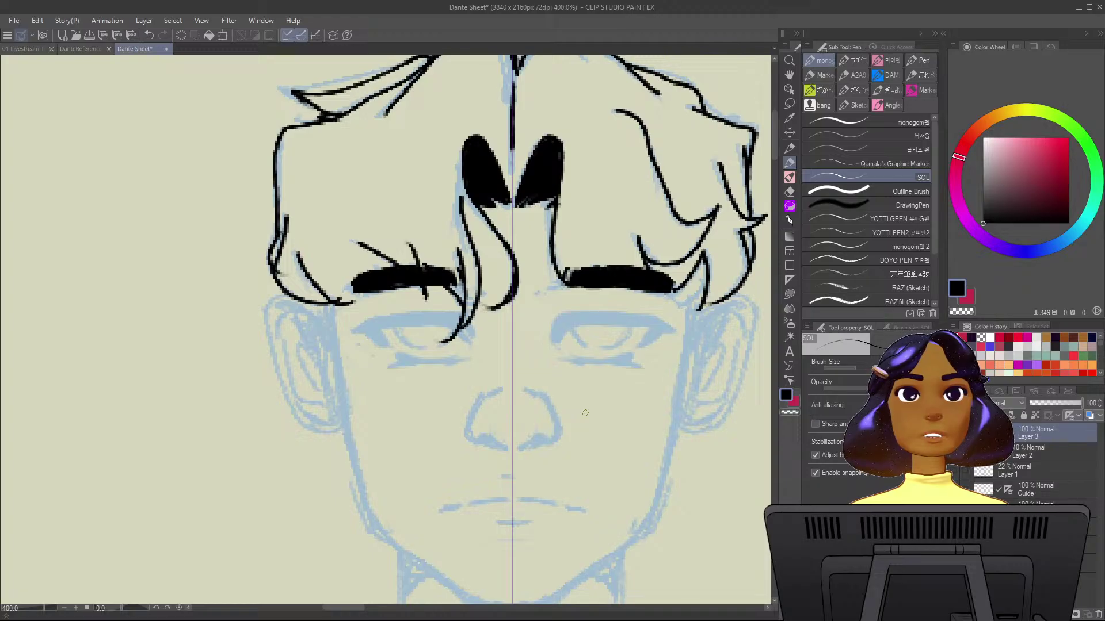
# Ink the mirrored thick upper lash lines with winged outer corners, undoing a stray stroke, and fill their gaps using Lasso fill 2.
pyautogui.moveTo(554, 344); pyautogui.dragTo(562, 317)
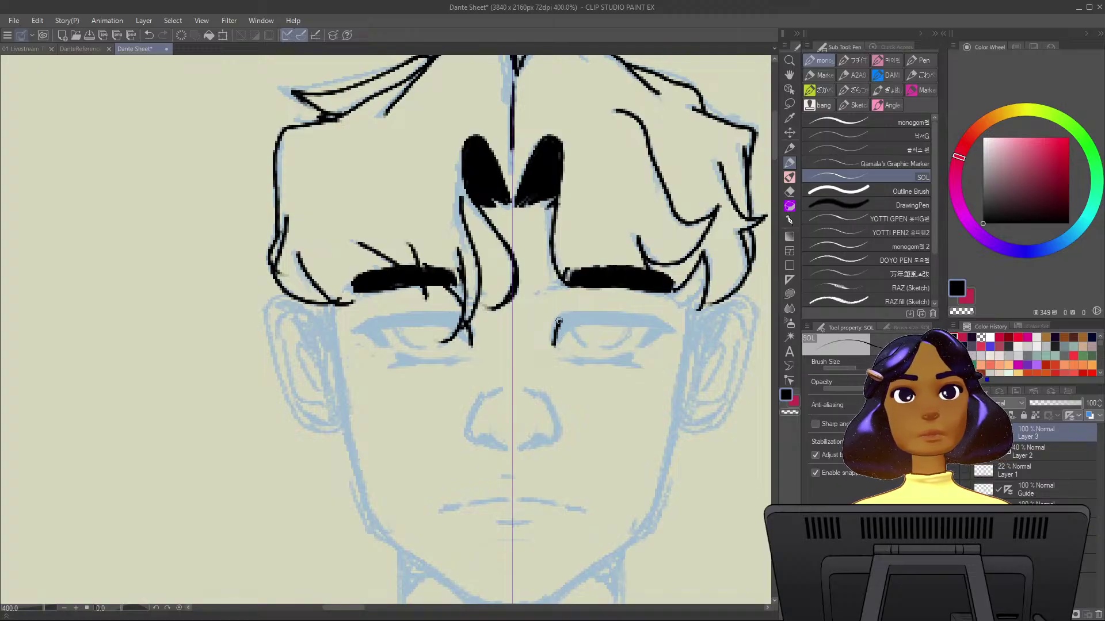
pyautogui.moveTo(554, 343)
pyautogui.mouseDown()
pyautogui.moveTo(563, 316)
pyautogui.moveTo(647, 314)
pyautogui.moveTo(681, 331)
pyautogui.mouseUp()
pyautogui.moveTo(555, 344)
pyautogui.mouseDown()
pyautogui.moveTo(576, 325)
pyautogui.moveTo(674, 331)
pyautogui.moveTo(633, 352)
pyautogui.moveTo(654, 339)
pyautogui.moveTo(632, 317)
pyautogui.moveTo(604, 315)
pyautogui.moveTo(557, 338)
pyautogui.moveTo(590, 328)
pyautogui.moveTo(591, 314)
pyautogui.moveTo(564, 318)
pyautogui.mouseUp()
pyautogui.hotkey('ctrl', 'z')
pyautogui.press('g')
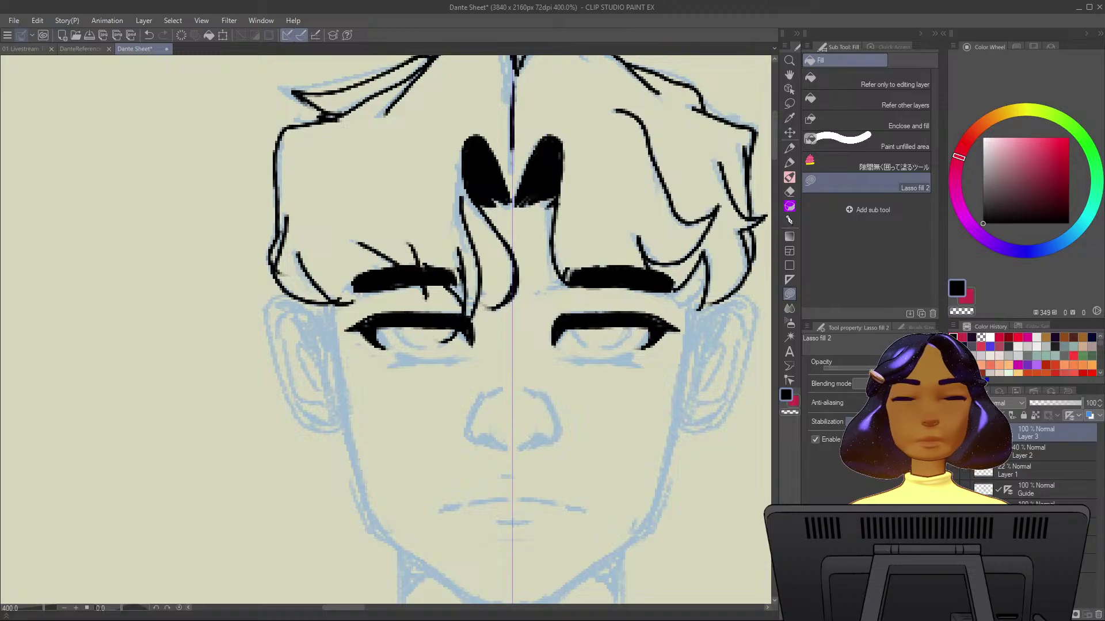
pyautogui.moveTo(595, 311); pyautogui.dragTo(561, 322)
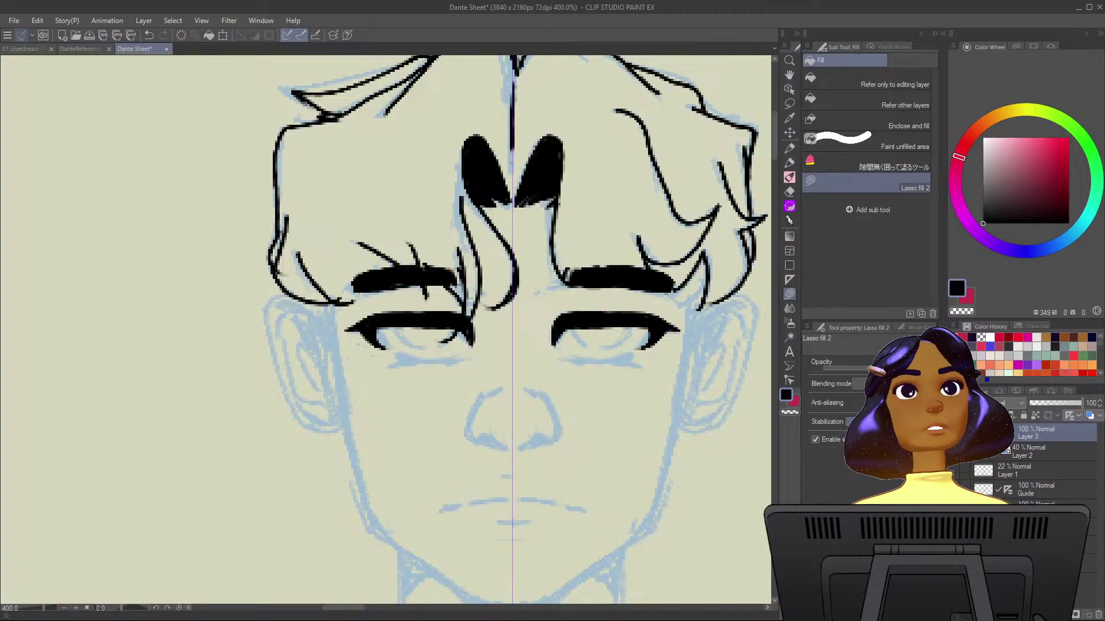
# Ink the mirrored lower lash lines with flicked outer corners and the curved iris outlines inside the eyes using the SOL pen.
pyautogui.click(790, 163)
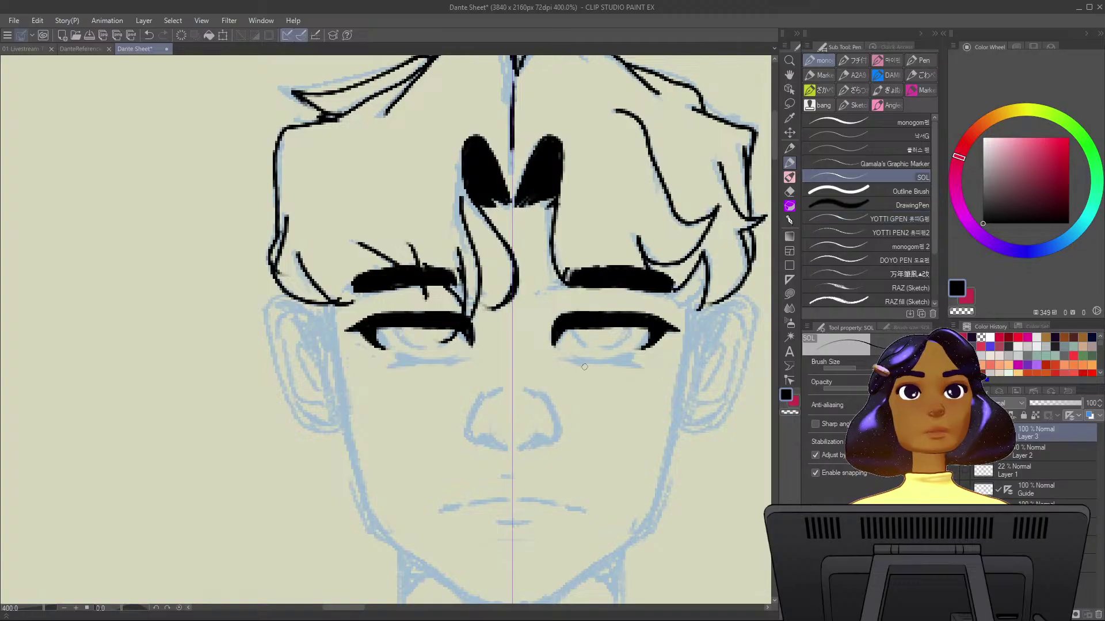
pyautogui.moveTo(581, 362)
pyautogui.mouseDown()
pyautogui.moveTo(623, 360)
pyautogui.moveTo(573, 358)
pyautogui.moveTo(630, 357)
pyautogui.moveTo(613, 363)
pyautogui.moveTo(640, 373)
pyautogui.moveTo(630, 355)
pyautogui.moveTo(566, 356)
pyautogui.mouseUp()
pyautogui.hotkey('ctrl', 'z')
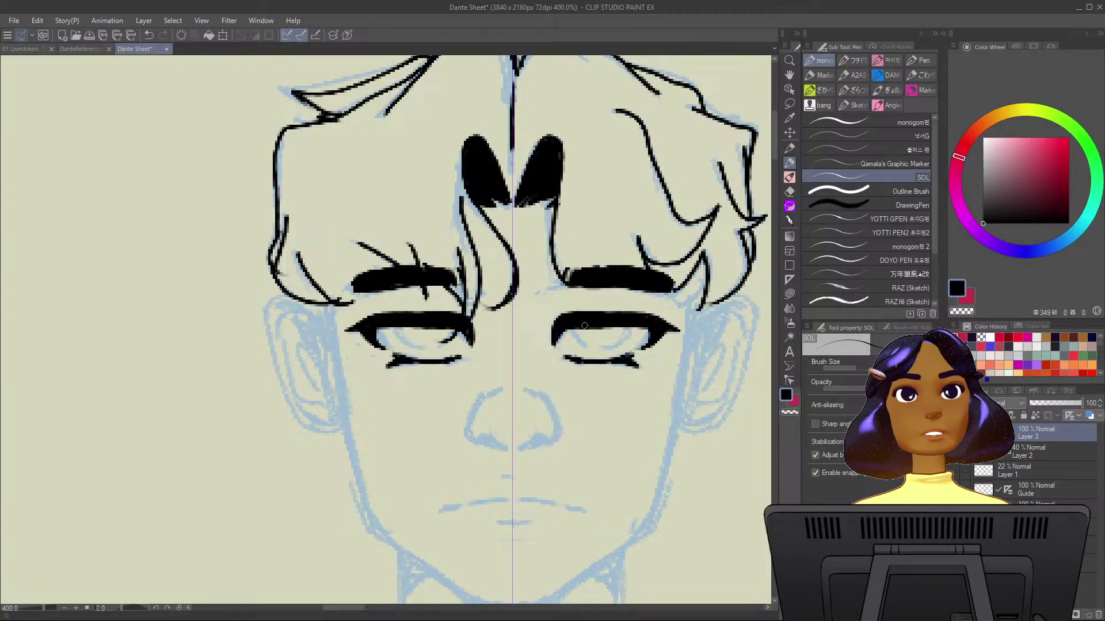
pyautogui.moveTo(573, 328)
pyautogui.mouseDown()
pyautogui.moveTo(637, 336)
pyautogui.moveTo(576, 338)
pyautogui.moveTo(593, 337)
pyautogui.moveTo(574, 325)
pyautogui.moveTo(596, 341)
pyautogui.mouseUp()
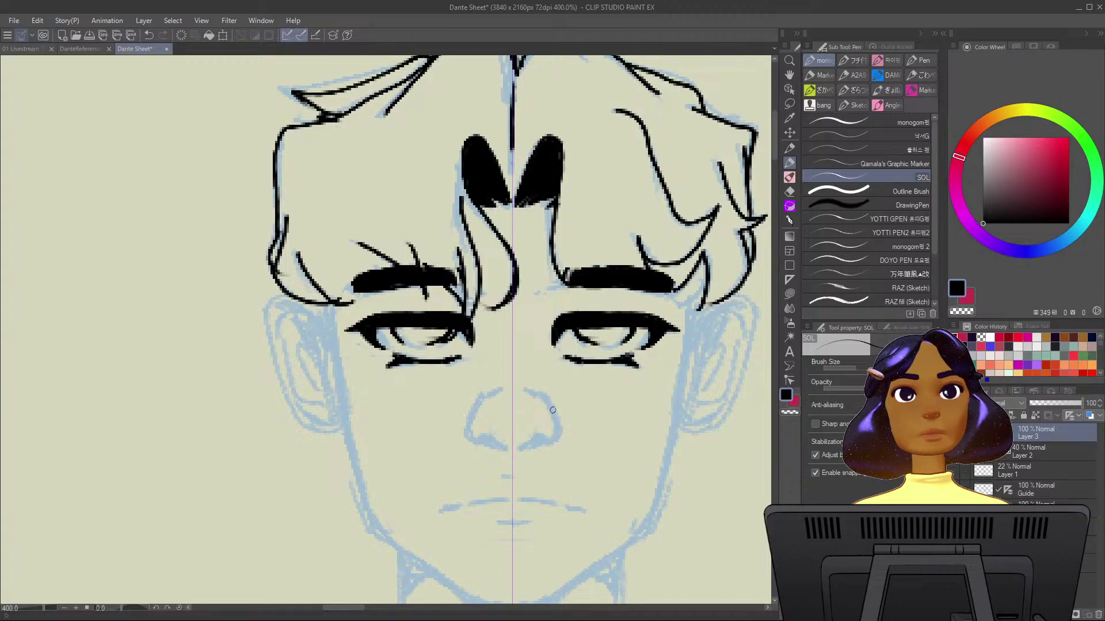
pyautogui.moveTo(595, 348); pyautogui.dragTo(621, 341)
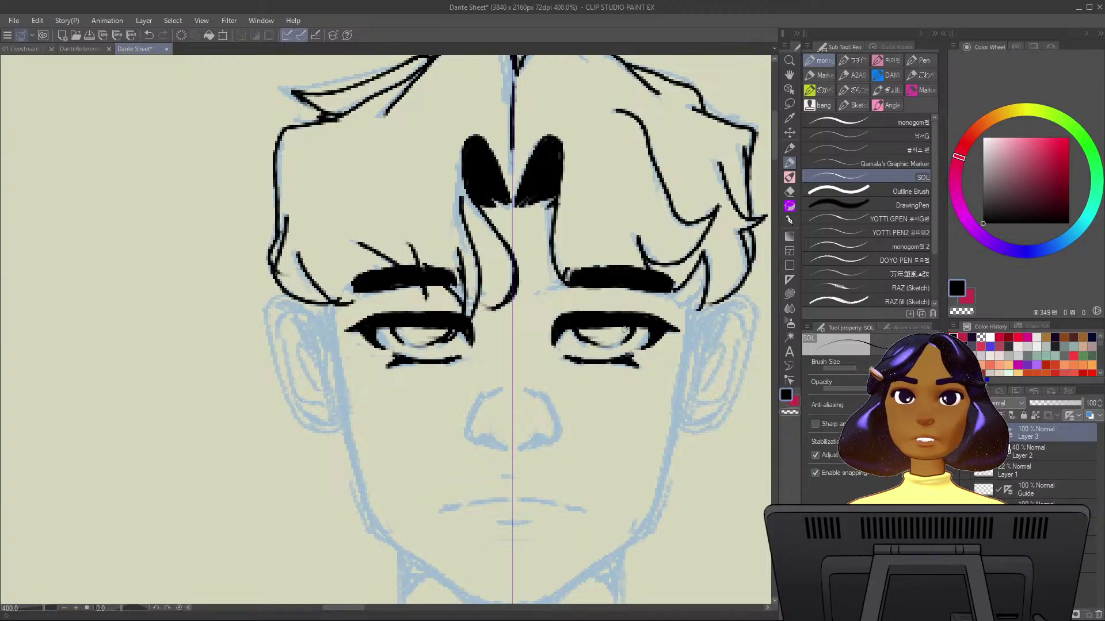
# Ink the mirrored sides of the nose and its dark nostrils, thinning the thick strokes with transparent colour.
pyautogui.moveTo(491, 393); pyautogui.dragTo(468, 441)
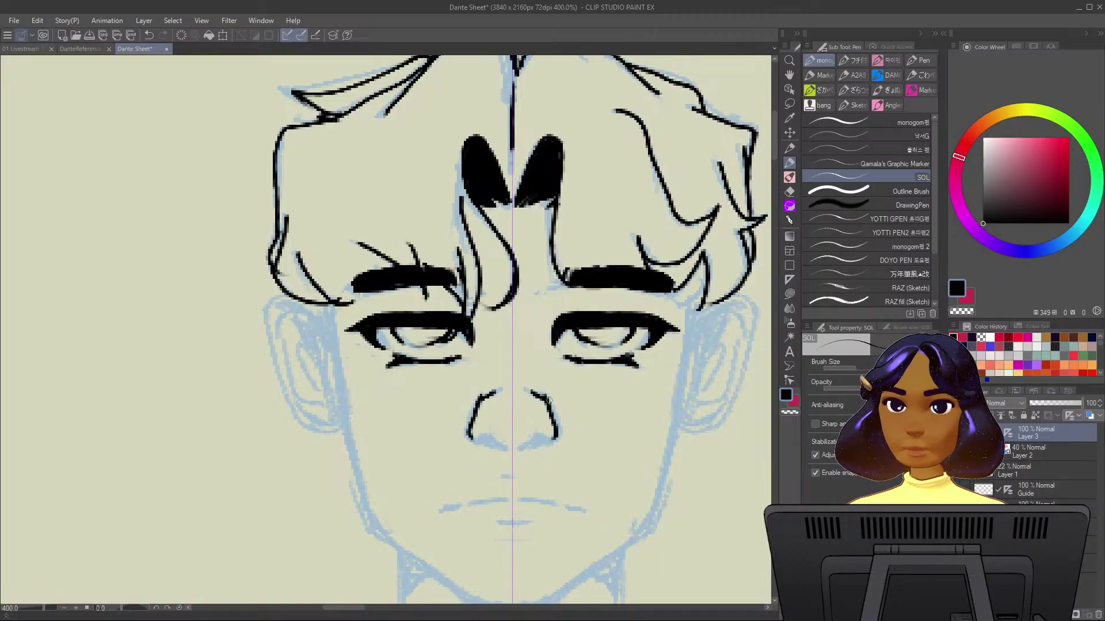
pyautogui.moveTo(548, 398); pyautogui.dragTo(556, 441)
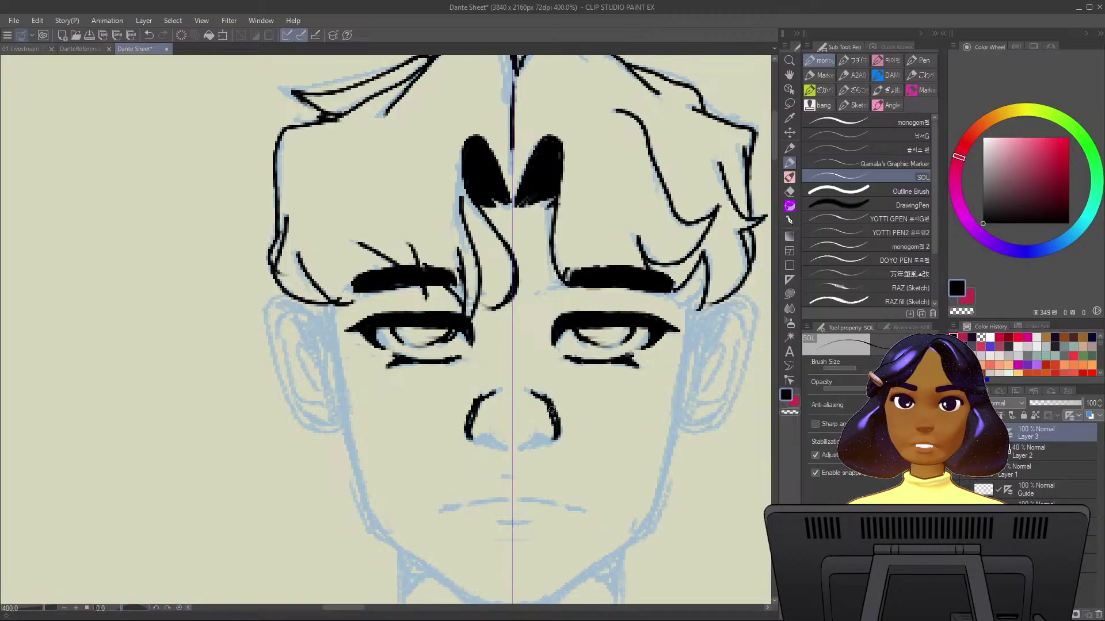
pyautogui.hotkey('ctrl', 'z')
pyautogui.hotkey('ctrl', 'z')
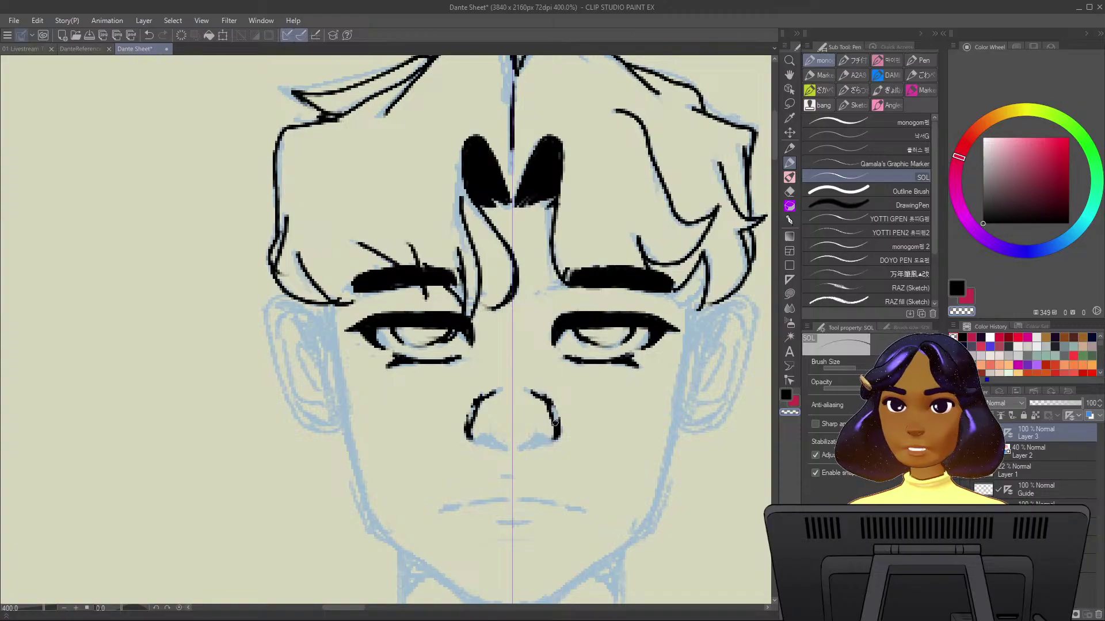
pyautogui.hotkey('ctrl', 'y')
pyautogui.hotkey('ctrl', 'y')
pyautogui.moveTo(545, 407)
pyautogui.mouseDown()
pyautogui.moveTo(550, 406)
pyautogui.moveTo(555, 440)
pyautogui.moveTo(538, 442)
pyautogui.mouseUp()
pyautogui.press('c')
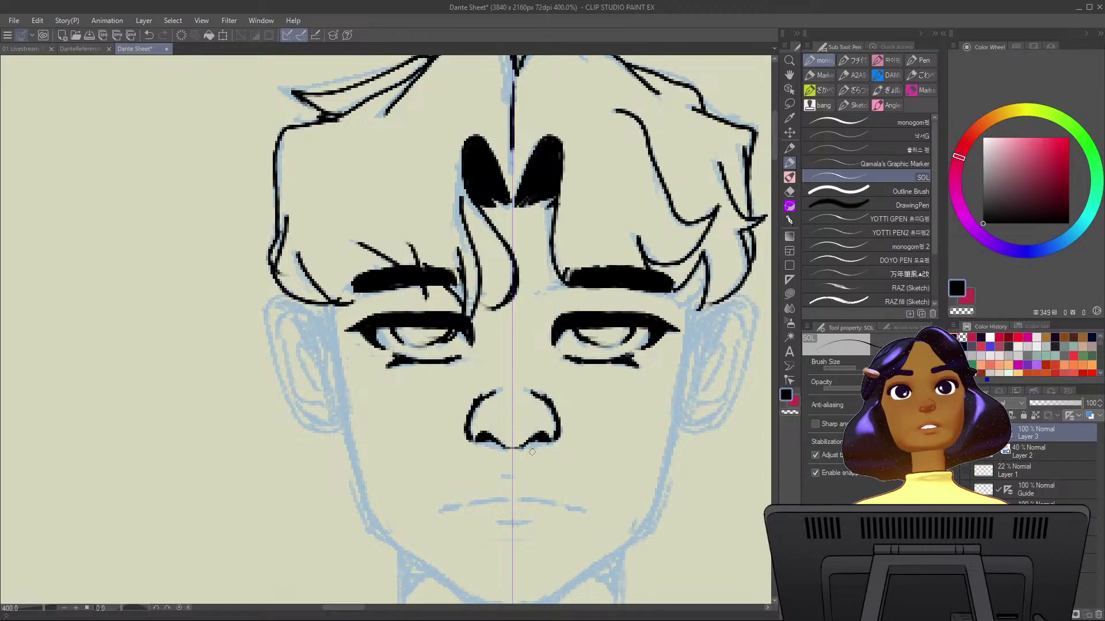
# Ink the mirrored downturned mouth line with heavier corners and a short line beneath it for the lower lip.
pyautogui.moveTo(527, 466); pyautogui.dragTo(588, 311)
pyautogui.moveTo(561, 345)
pyautogui.mouseDown()
pyautogui.moveTo(575, 320)
pyautogui.moveTo(511, 329)
pyautogui.mouseUp()
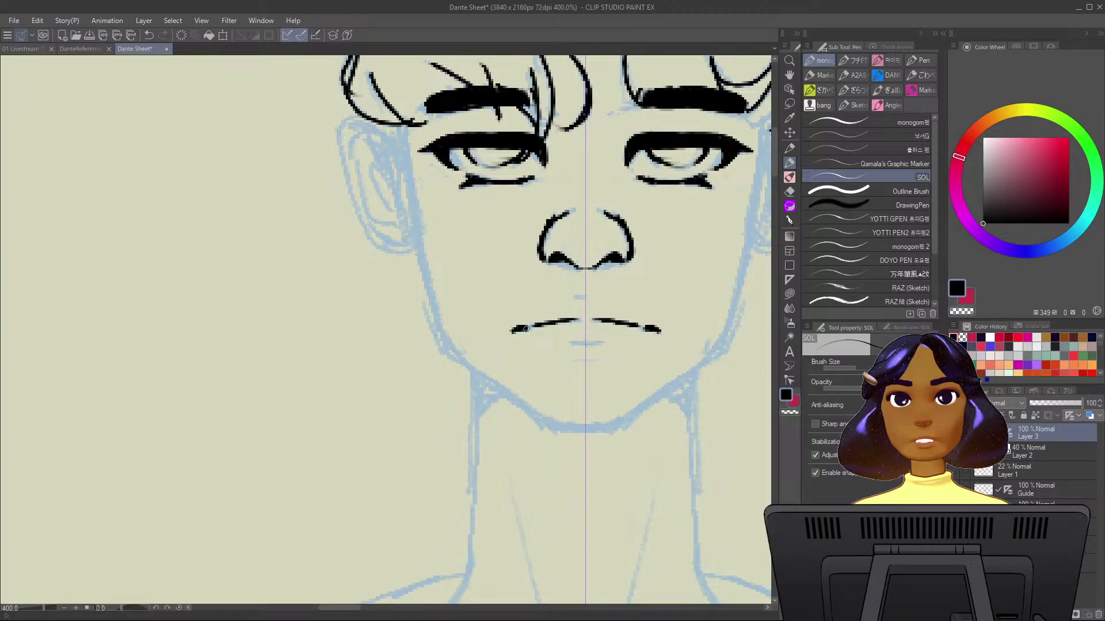
pyautogui.moveTo(582, 351); pyautogui.dragTo(564, 349)
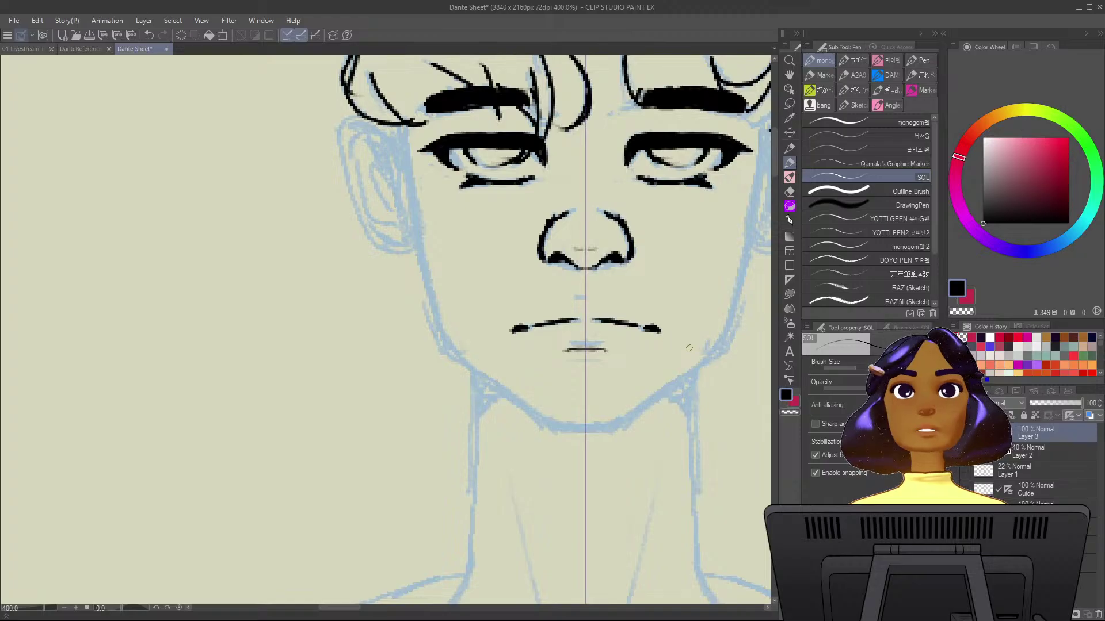
# Ink the mirrored sides of the face from the temples down to the jaw corners, trimming the lower ends with transparent colour.
pyautogui.moveTo(670, 340); pyautogui.dragTo(596, 386)
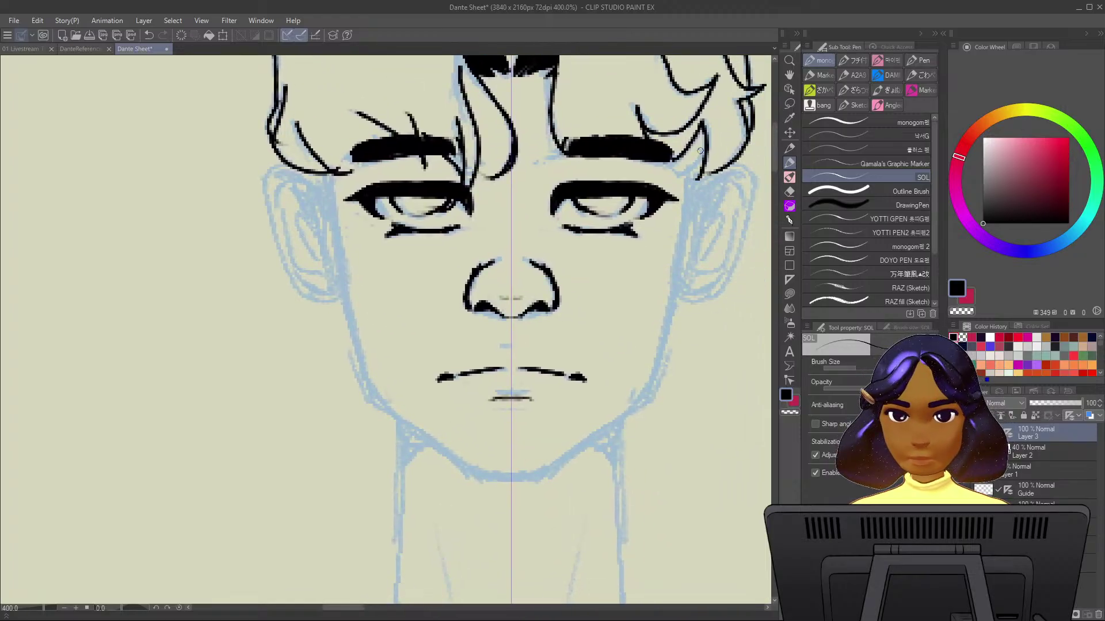
pyautogui.moveTo(700, 147)
pyautogui.mouseDown()
pyautogui.moveTo(667, 173)
pyautogui.moveTo(693, 175)
pyautogui.moveTo(680, 269)
pyautogui.mouseUp()
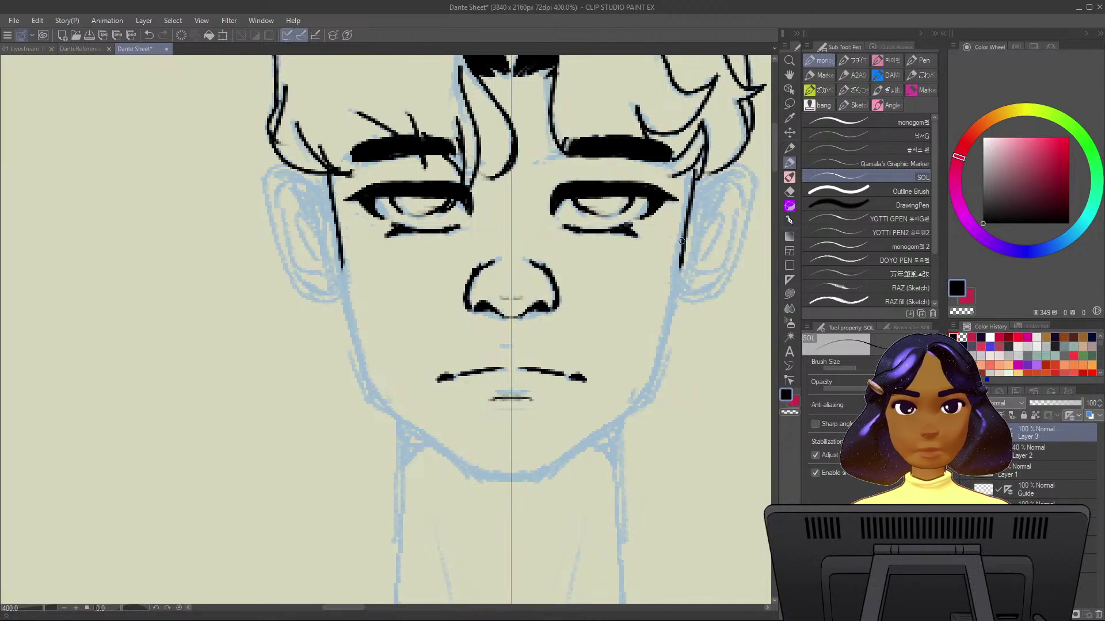
pyautogui.moveTo(688, 170); pyautogui.dragTo(680, 271)
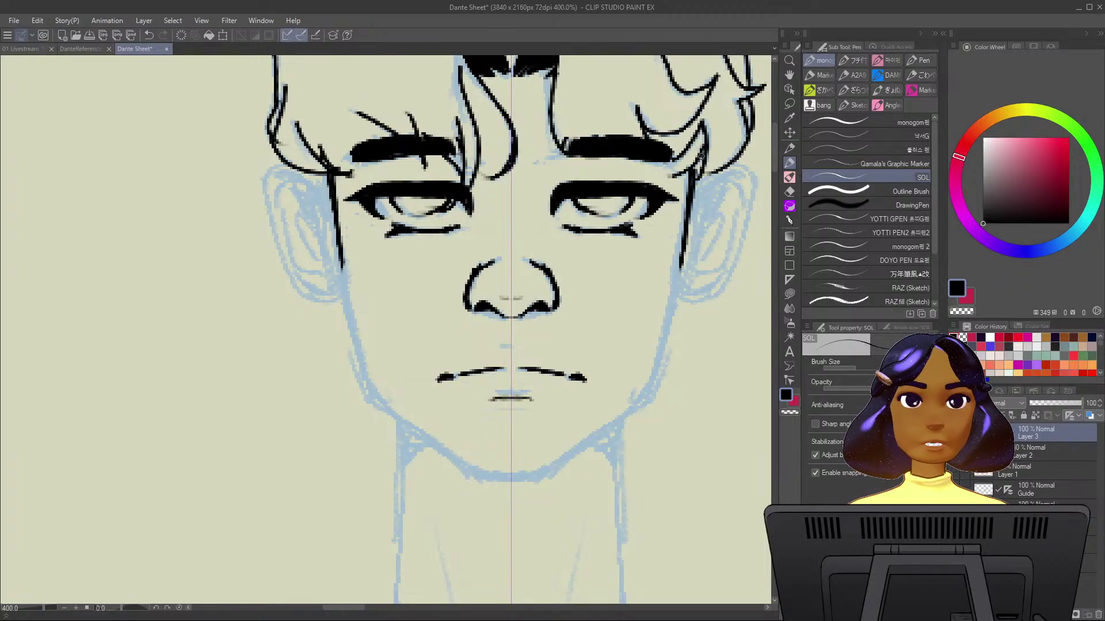
pyautogui.moveTo(701, 156); pyautogui.dragTo(654, 378)
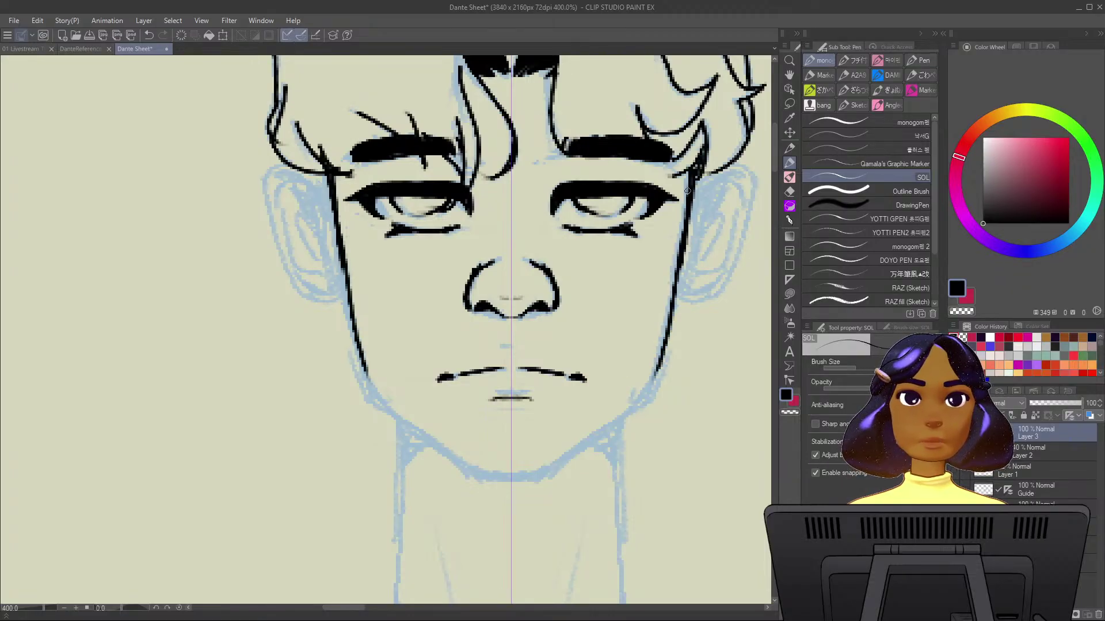
pyautogui.moveTo(687, 190)
pyautogui.mouseDown()
pyautogui.moveTo(652, 372)
pyautogui.moveTo(624, 395)
pyautogui.mouseUp()
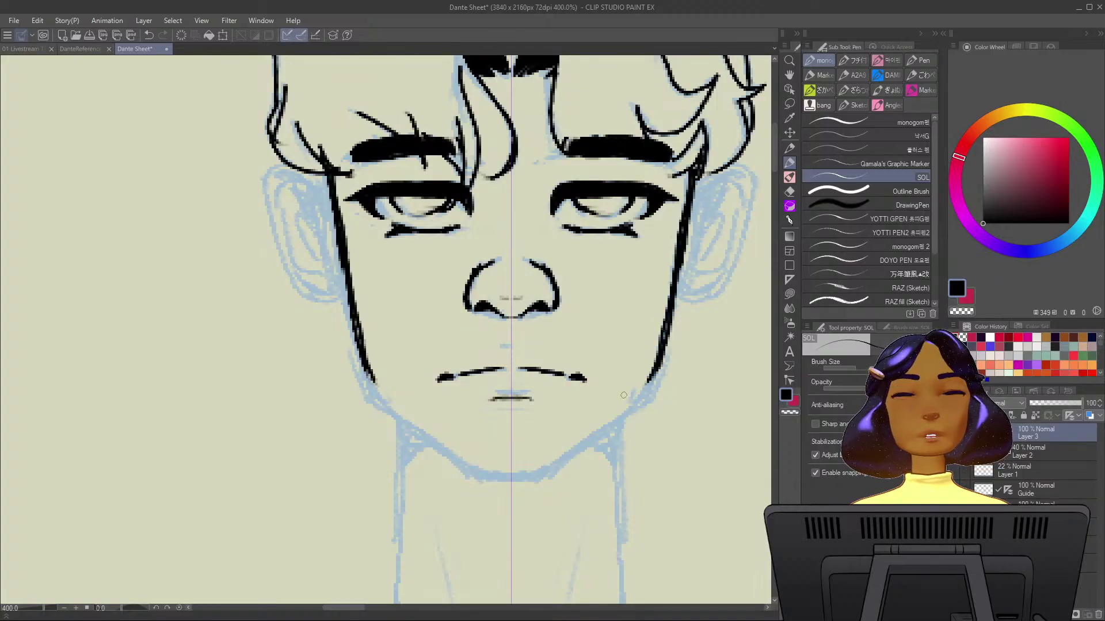
pyautogui.hotkey('ctrl', 'z')
pyautogui.moveTo(672, 285)
pyautogui.mouseDown()
pyautogui.moveTo(655, 371)
pyautogui.moveTo(640, 387)
pyautogui.mouseUp()
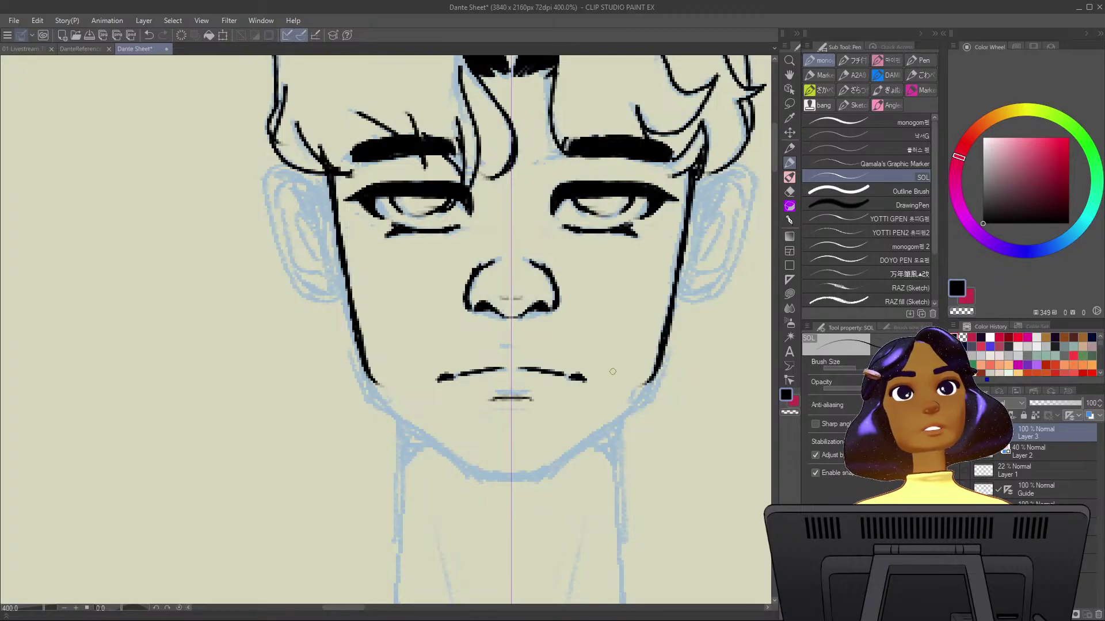
pyautogui.press('c')
pyautogui.moveTo(646, 387); pyautogui.dragTo(643, 385)
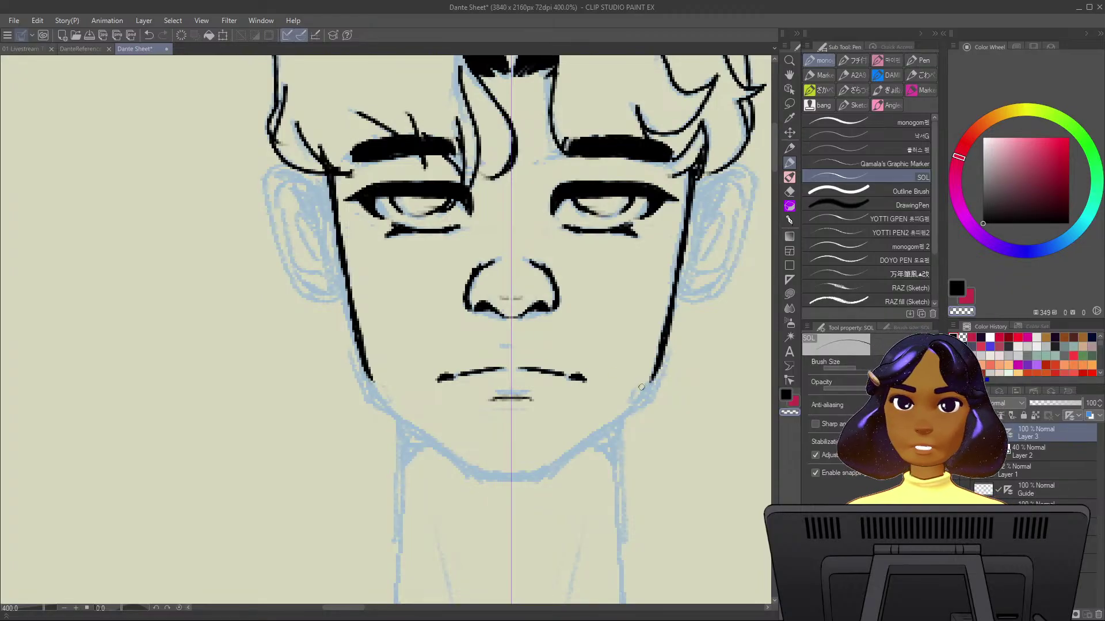
pyautogui.press('c')
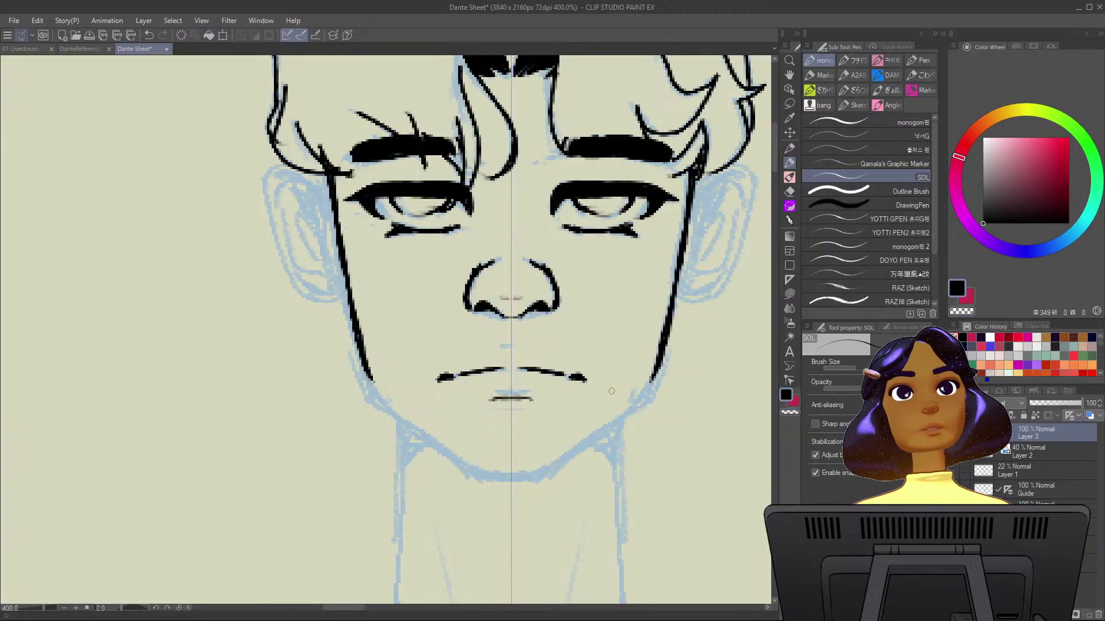
# Ink the mirrored jawline from the lower cheeks around the jaw corners to a flat chin, redoing the stray stroke.
pyautogui.scroll(-2, 621, 379)
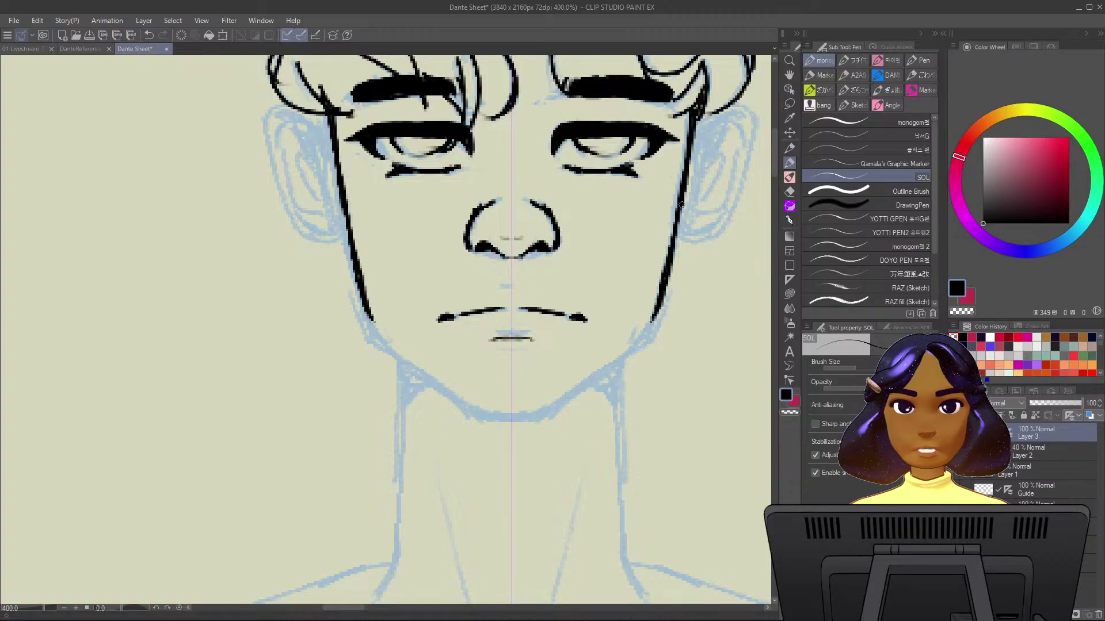
pyautogui.moveTo(680, 203)
pyautogui.mouseDown()
pyautogui.moveTo(666, 305)
pyautogui.moveTo(632, 348)
pyautogui.mouseUp()
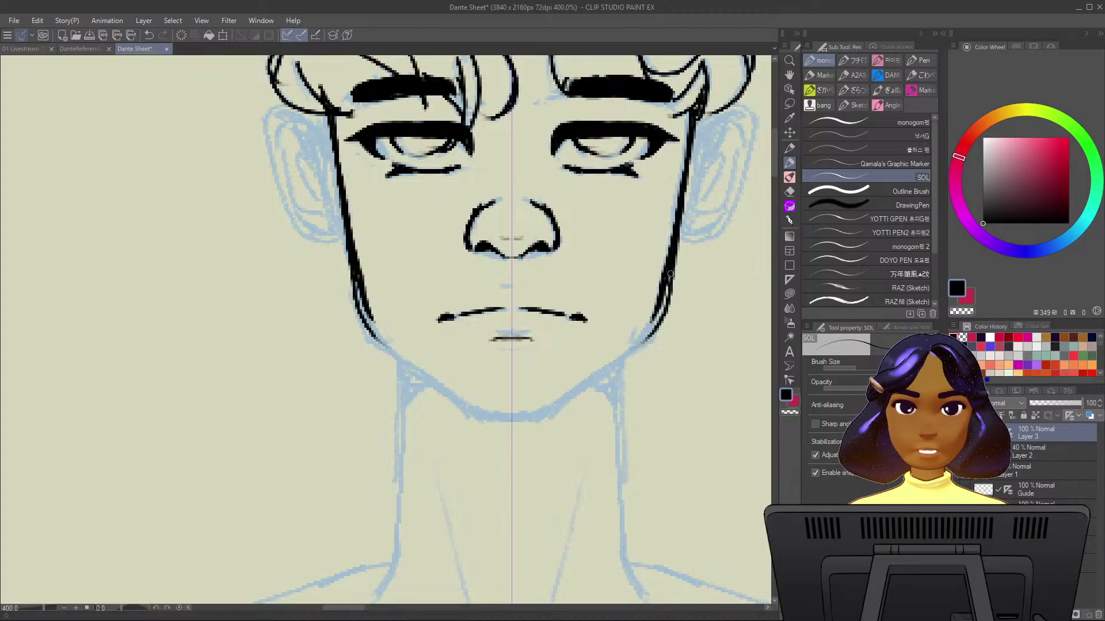
pyautogui.moveTo(670, 275)
pyautogui.mouseDown()
pyautogui.moveTo(656, 330)
pyautogui.moveTo(583, 397)
pyautogui.mouseUp()
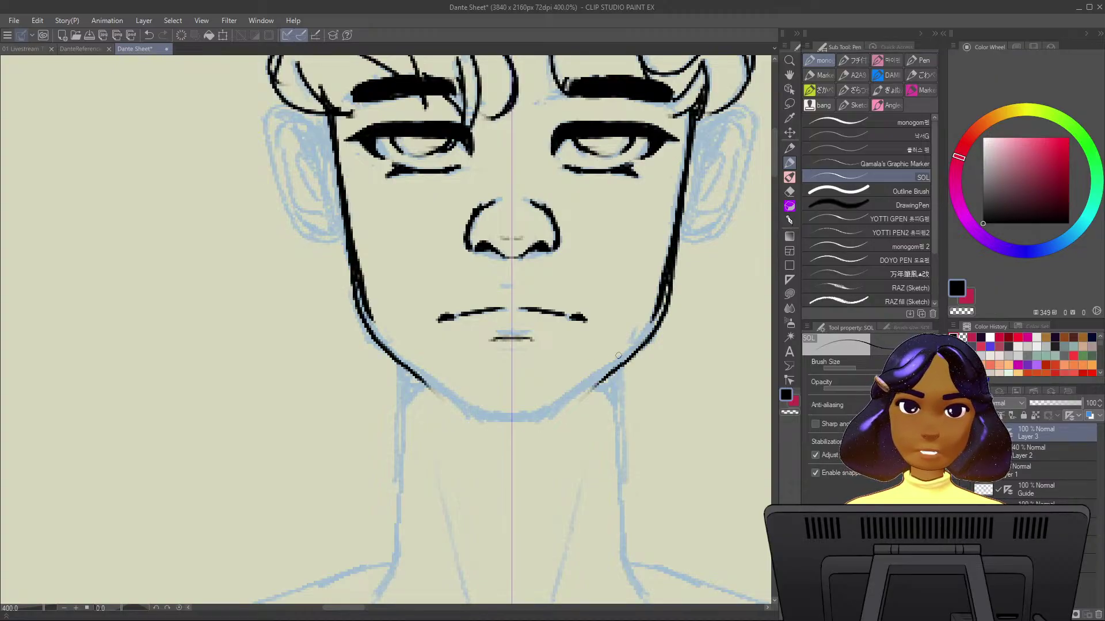
pyautogui.hotkey('ctrl', 'z')
pyautogui.moveTo(661, 317)
pyautogui.mouseDown()
pyautogui.moveTo(552, 409)
pyautogui.moveTo(500, 420)
pyautogui.moveTo(528, 418)
pyautogui.mouseUp()
pyautogui.moveTo(532, 417)
pyautogui.mouseDown()
pyautogui.moveTo(511, 418)
pyautogui.moveTo(566, 403)
pyautogui.moveTo(656, 325)
pyautogui.moveTo(649, 307)
pyautogui.mouseUp()
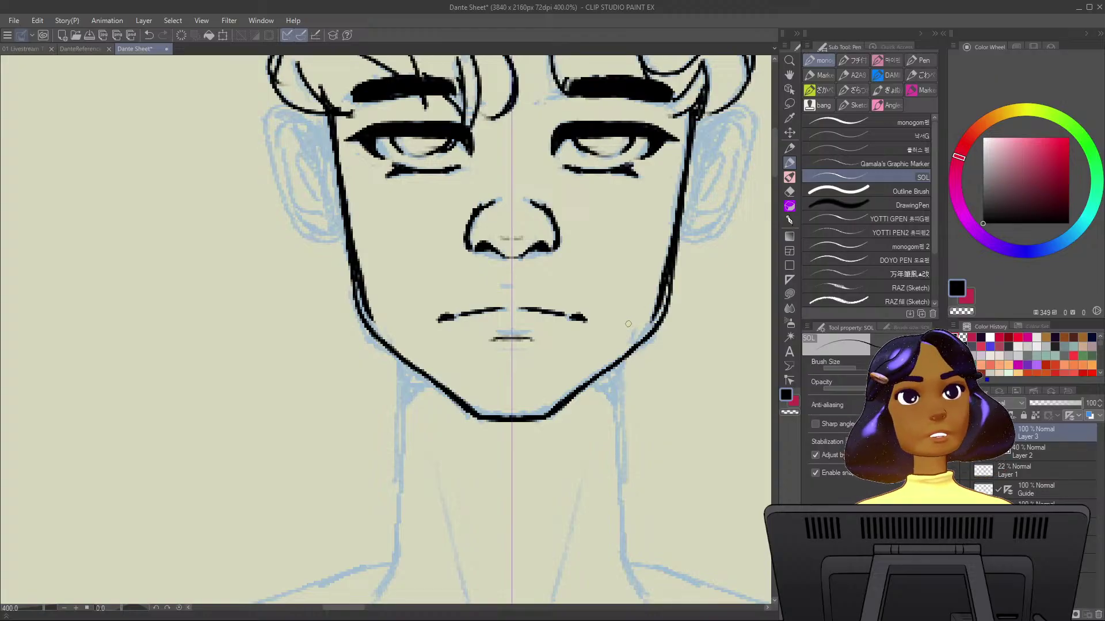
# Thicken the mirrored jawline and erase its excess inner edge with transparent colour to even out the line.
pyautogui.moveTo(671, 269)
pyautogui.mouseDown()
pyautogui.moveTo(659, 321)
pyautogui.moveTo(613, 362)
pyautogui.moveTo(662, 302)
pyautogui.moveTo(648, 334)
pyautogui.moveTo(560, 394)
pyautogui.moveTo(611, 361)
pyautogui.moveTo(551, 414)
pyautogui.mouseUp()
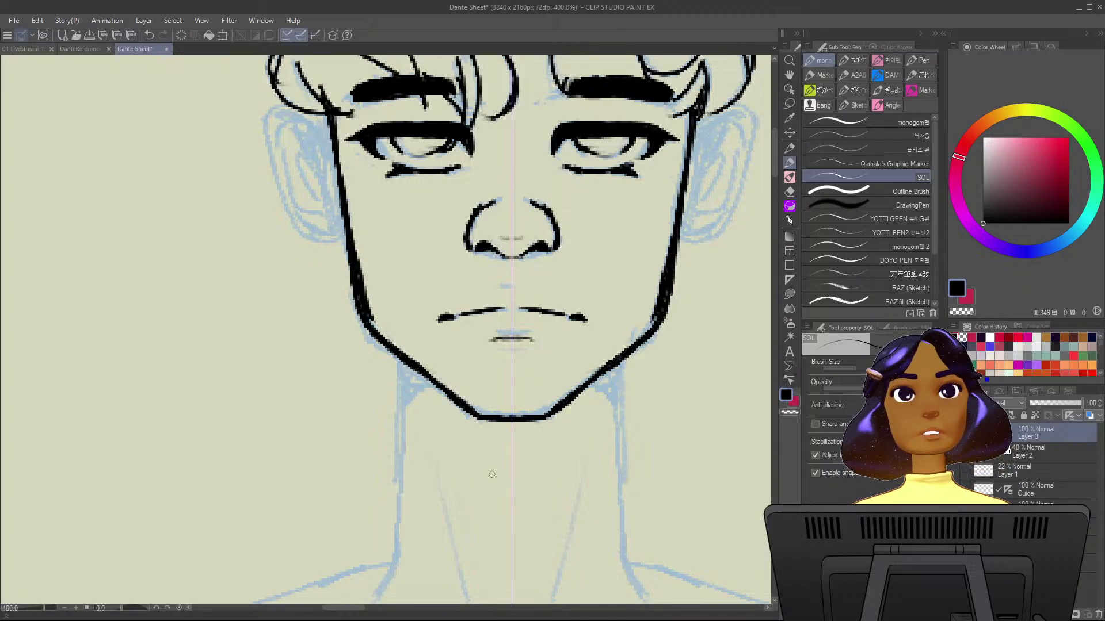
pyautogui.press('c')
pyautogui.moveTo(662, 253)
pyautogui.mouseDown()
pyautogui.moveTo(653, 319)
pyautogui.moveTo(663, 272)
pyautogui.mouseUp()
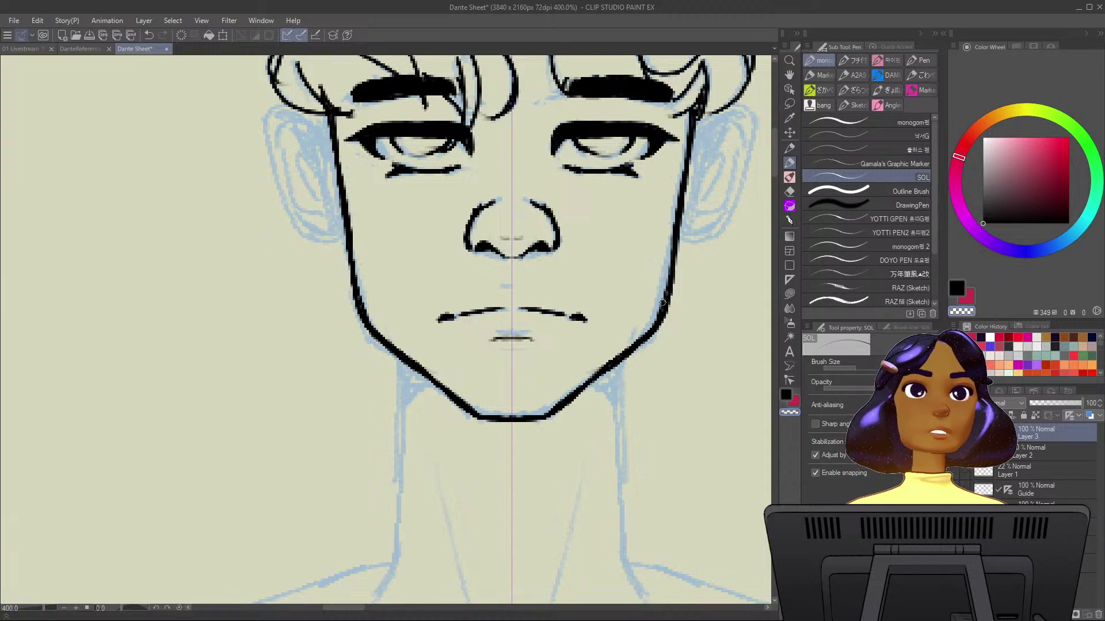
pyautogui.press('c')
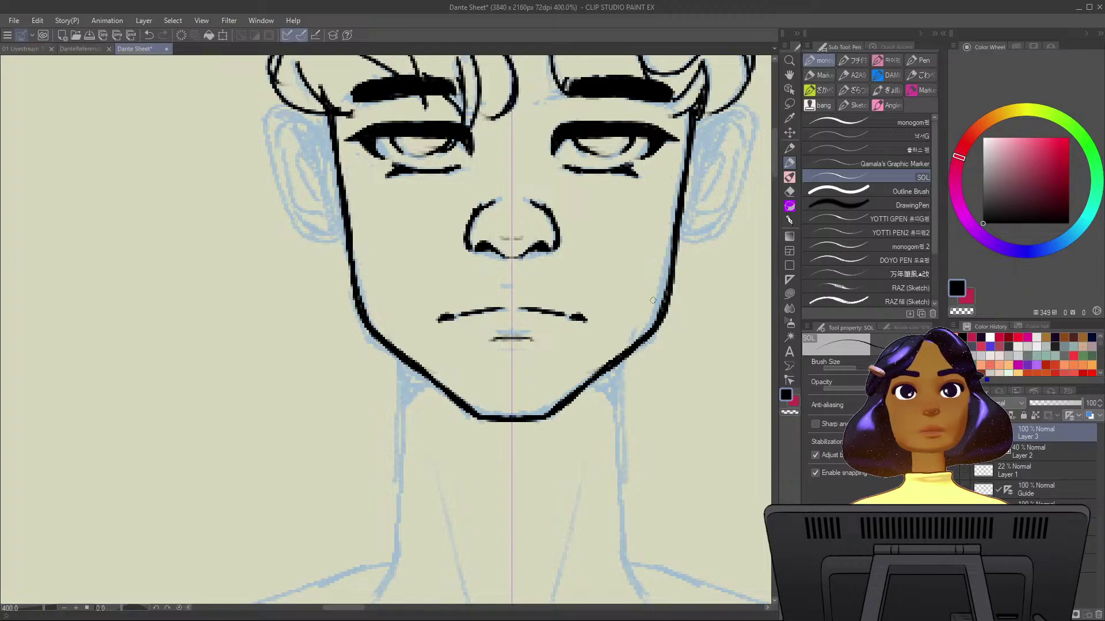
# Ink the mirrored neck sides with black shadows under the jaw corners, and add thin slanted muscle lines inside the neck.
pyautogui.scroll(-2, 653, 300)
pyautogui.scroll(2, 638, 401)
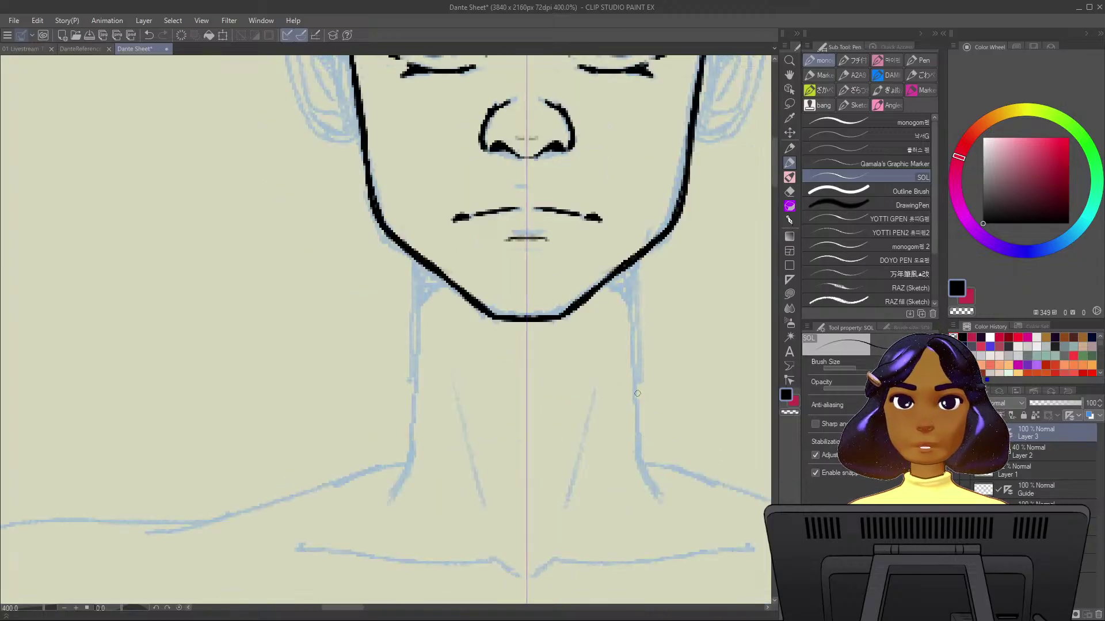
pyautogui.moveTo(648, 290)
pyautogui.mouseDown()
pyautogui.moveTo(637, 251)
pyautogui.moveTo(607, 218)
pyautogui.moveTo(604, 288)
pyautogui.mouseUp()
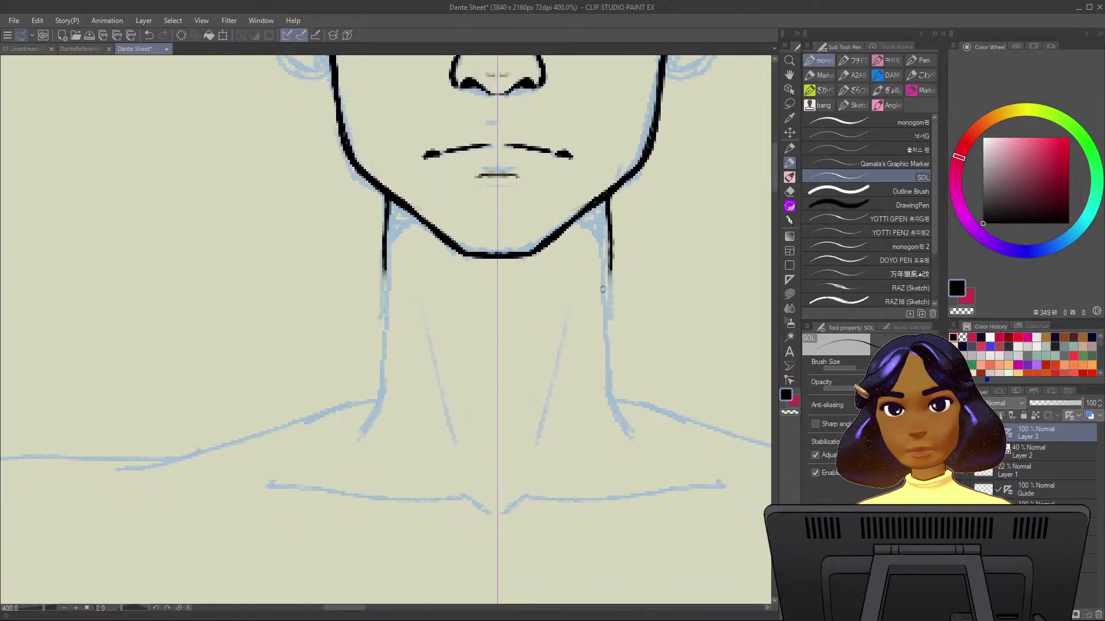
pyautogui.hotkey('ctrl', 'z')
pyautogui.moveTo(606, 200)
pyautogui.mouseDown()
pyautogui.moveTo(608, 399)
pyautogui.moveTo(632, 446)
pyautogui.mouseUp()
pyautogui.moveTo(571, 223)
pyautogui.mouseDown()
pyautogui.moveTo(593, 220)
pyautogui.moveTo(604, 239)
pyautogui.moveTo(602, 204)
pyautogui.moveTo(584, 219)
pyautogui.moveTo(608, 206)
pyautogui.moveTo(587, 219)
pyautogui.moveTo(600, 217)
pyautogui.mouseUp()
pyautogui.moveTo(599, 217)
pyautogui.mouseDown()
pyautogui.moveTo(541, 253)
pyautogui.moveTo(598, 225)
pyautogui.moveTo(603, 255)
pyautogui.moveTo(594, 222)
pyautogui.moveTo(543, 446)
pyautogui.mouseUp()
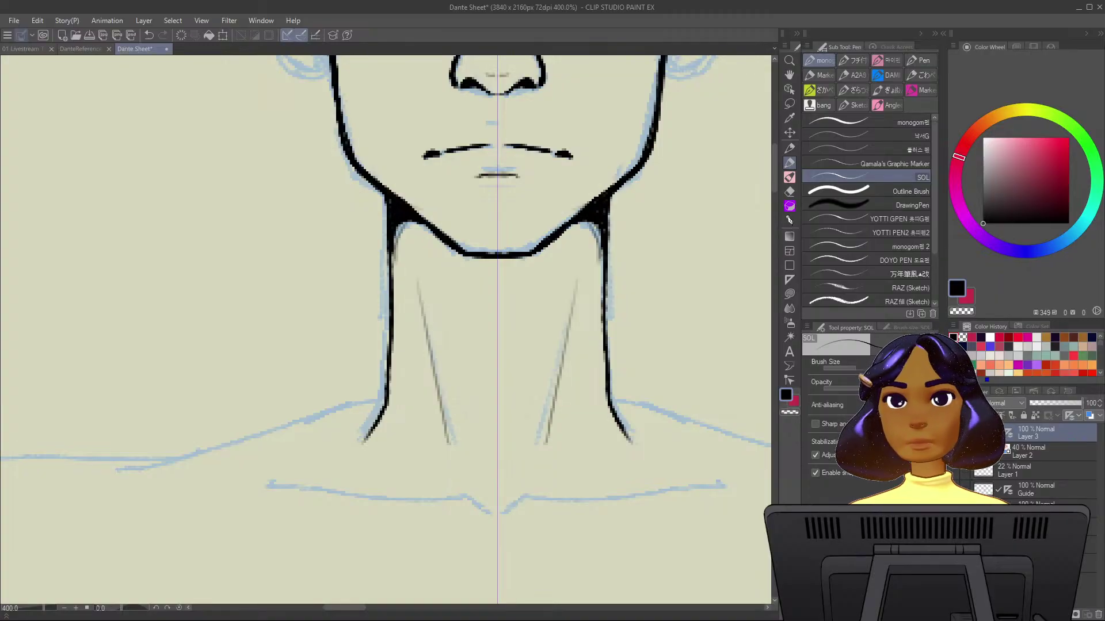
# Ink the mirrored collarbones from the notch at the centre line outwards and thin them with transparent colour.
pyautogui.moveTo(584, 337); pyautogui.dragTo(563, 202)
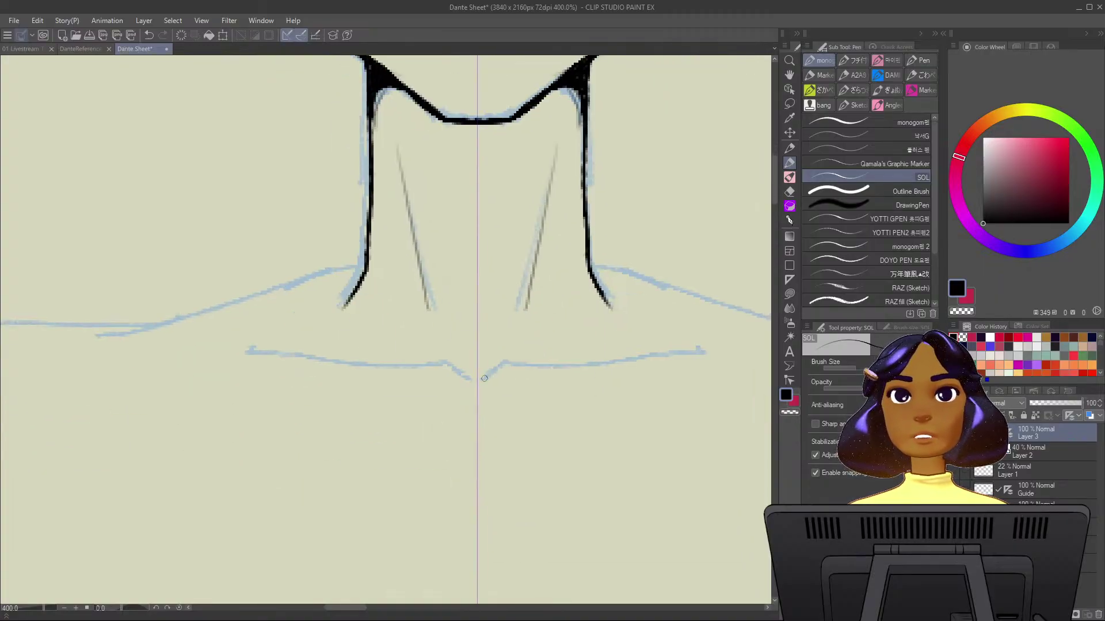
pyautogui.moveTo(482, 379)
pyautogui.mouseDown()
pyautogui.moveTo(521, 362)
pyautogui.moveTo(512, 362)
pyautogui.moveTo(704, 349)
pyautogui.mouseUp()
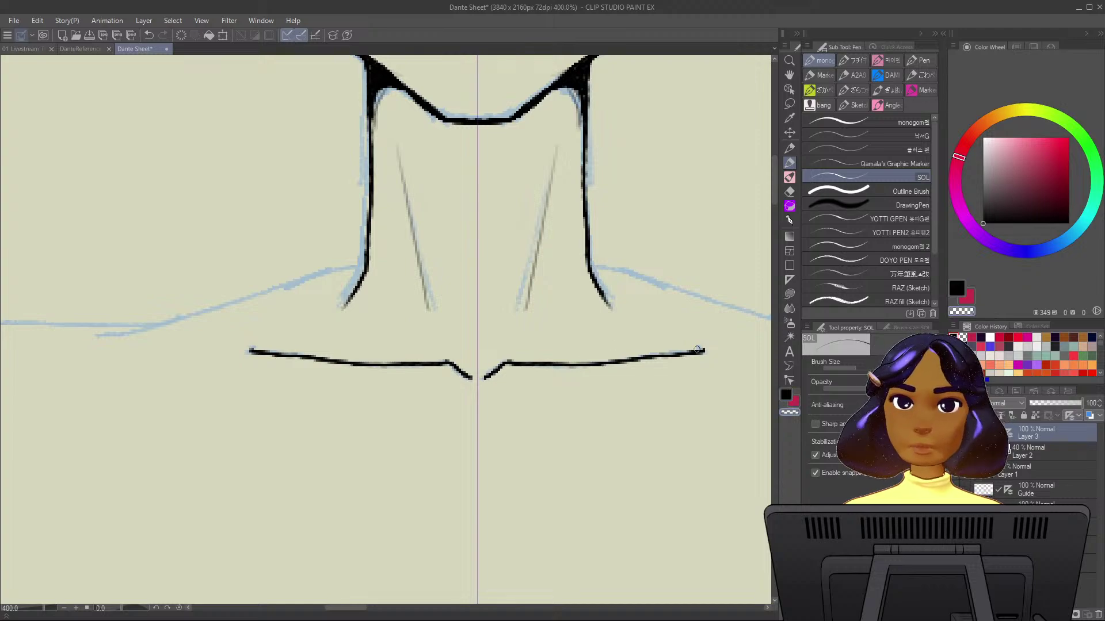
pyautogui.moveTo(686, 358); pyautogui.dragTo(489, 375)
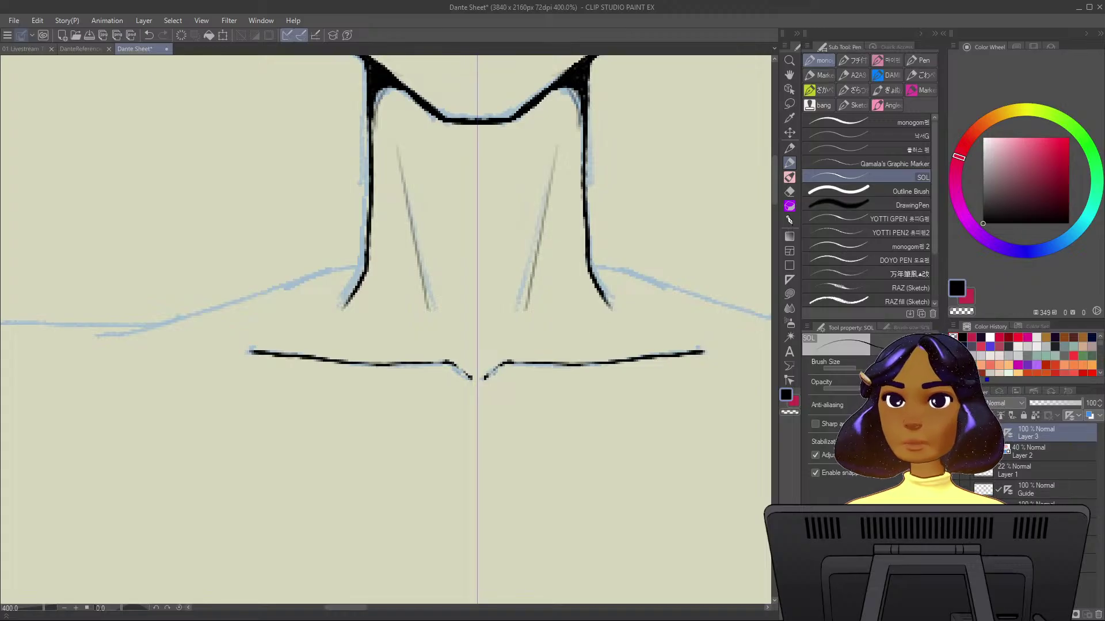
# Thicken the base of the neck and ink the mirrored sloping line from it along the top of the shoulders, redoing the uneven stroke.
pyautogui.moveTo(370, 140)
pyautogui.mouseDown()
pyautogui.moveTo(552, 190)
pyautogui.moveTo(550, 306)
pyautogui.moveTo(525, 353)
pyautogui.mouseUp()
pyautogui.moveTo(548, 298); pyautogui.dragTo(519, 367)
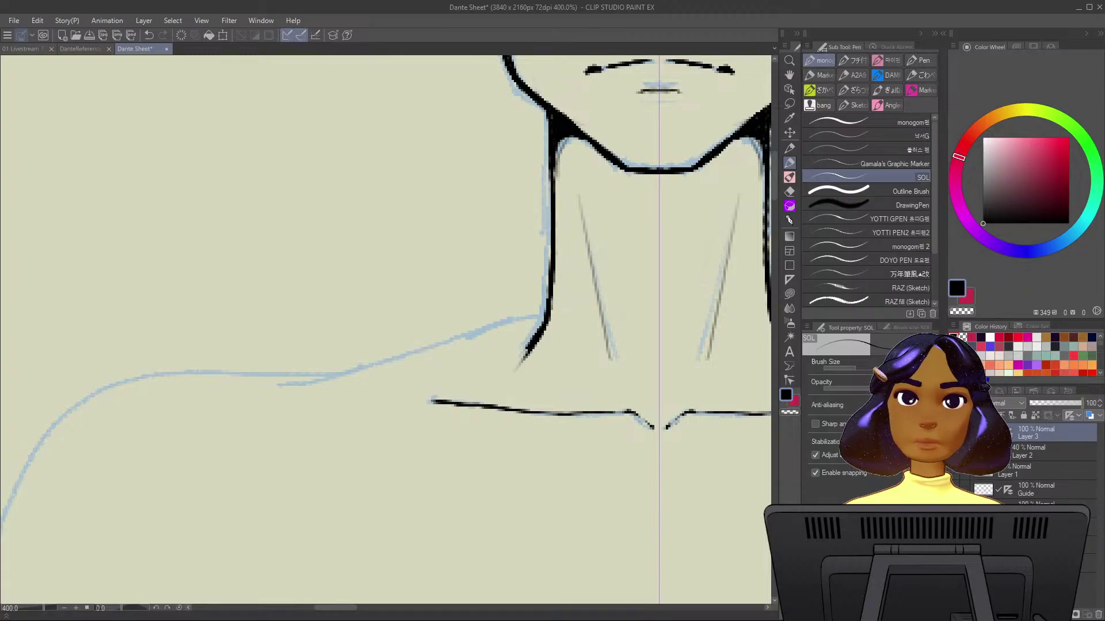
pyautogui.moveTo(509, 331)
pyautogui.mouseDown()
pyautogui.moveTo(667, 304)
pyautogui.moveTo(625, 305)
pyautogui.mouseUp()
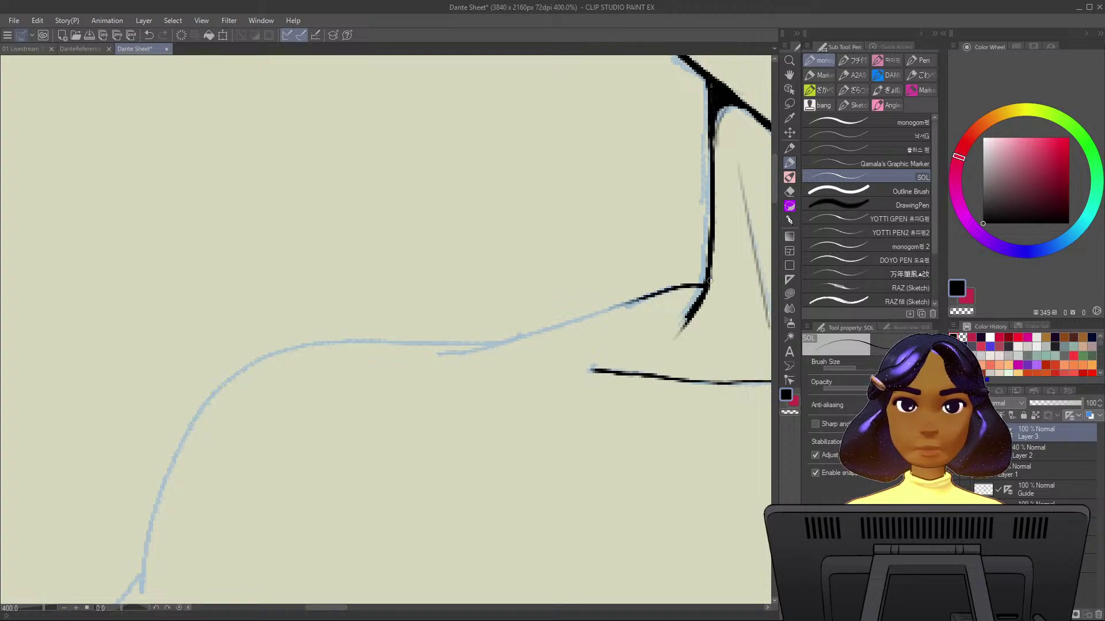
pyautogui.moveTo(709, 280); pyautogui.dragTo(480, 345)
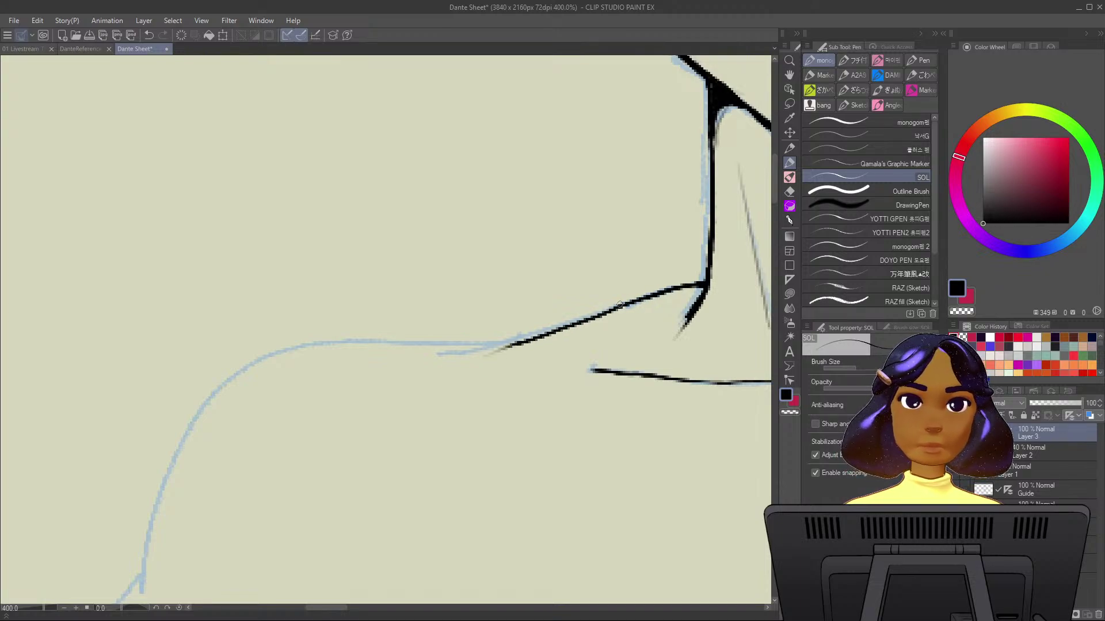
pyautogui.hotkey('ctrl', 'z')
pyautogui.moveTo(670, 289); pyautogui.dragTo(426, 361)
pyautogui.moveTo(692, 288)
pyautogui.mouseDown()
pyautogui.moveTo(703, 281)
pyautogui.moveTo(695, 294)
pyautogui.mouseUp()
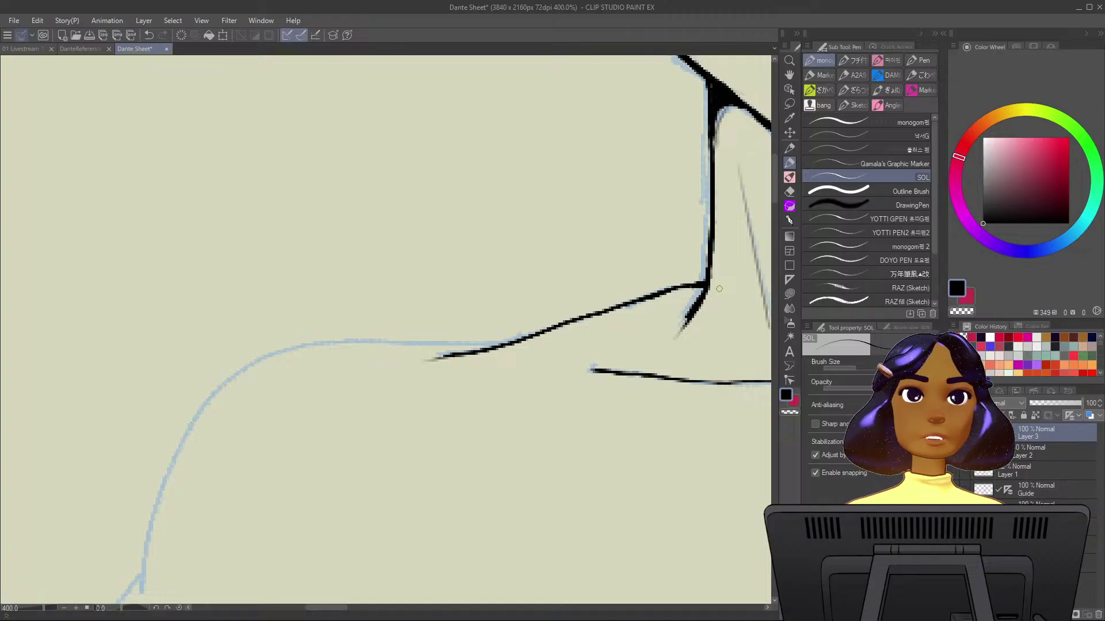
# Ink the mirrored shoulder line from the neck slope across the top and around the rounded outer curve, redoing the first attempt.
pyautogui.moveTo(528, 334)
pyautogui.mouseDown()
pyautogui.moveTo(435, 358)
pyautogui.moveTo(507, 342)
pyautogui.moveTo(239, 372)
pyautogui.mouseUp()
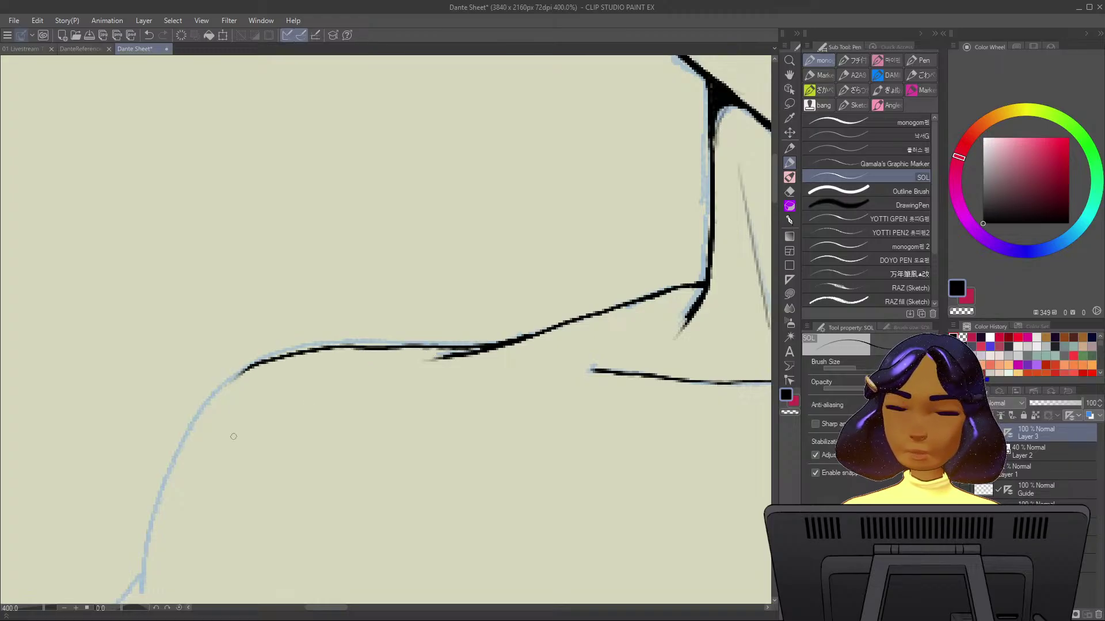
pyautogui.hotkey('ctrl', 'z')
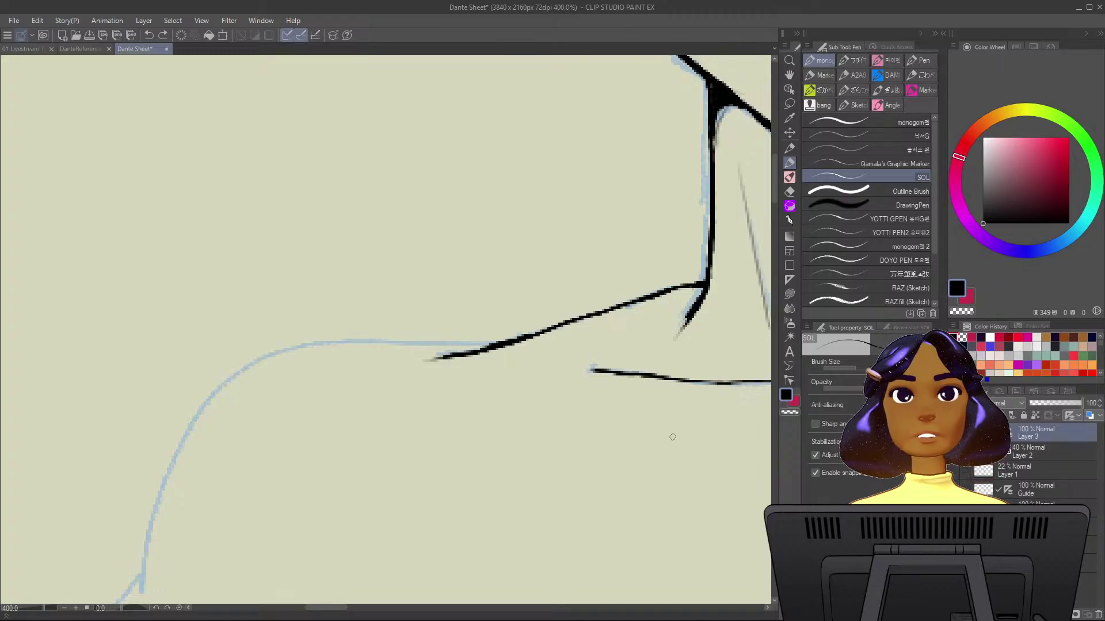
pyautogui.moveTo(518, 345); pyautogui.dragTo(23, 279)
pyautogui.moveTo(518, 287); pyautogui.dragTo(272, 313)
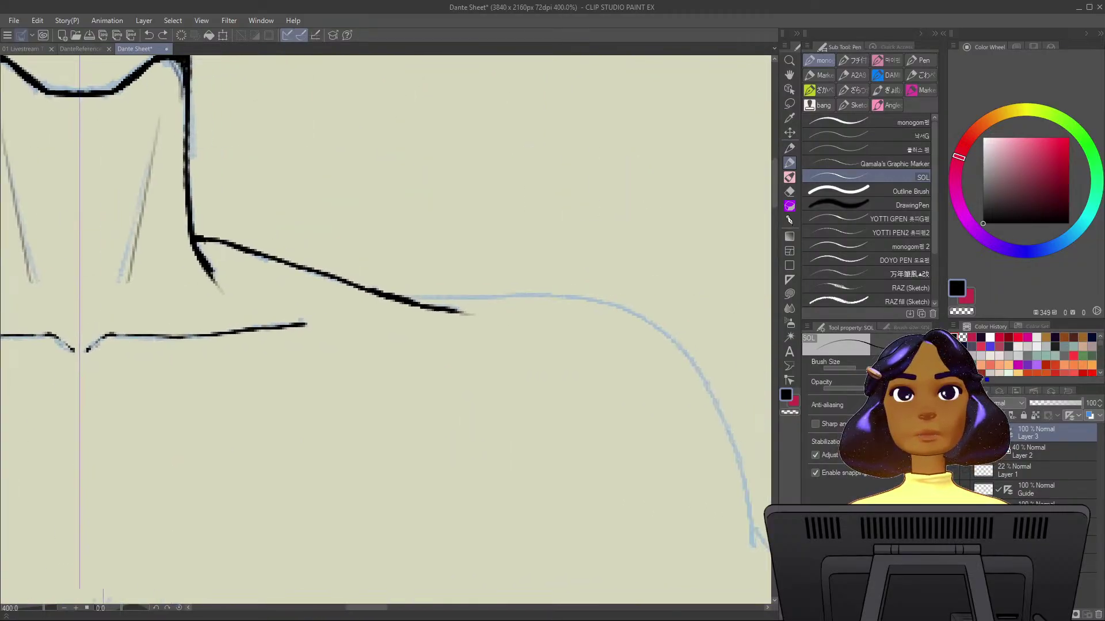
pyautogui.moveTo(403, 297); pyautogui.dragTo(589, 299)
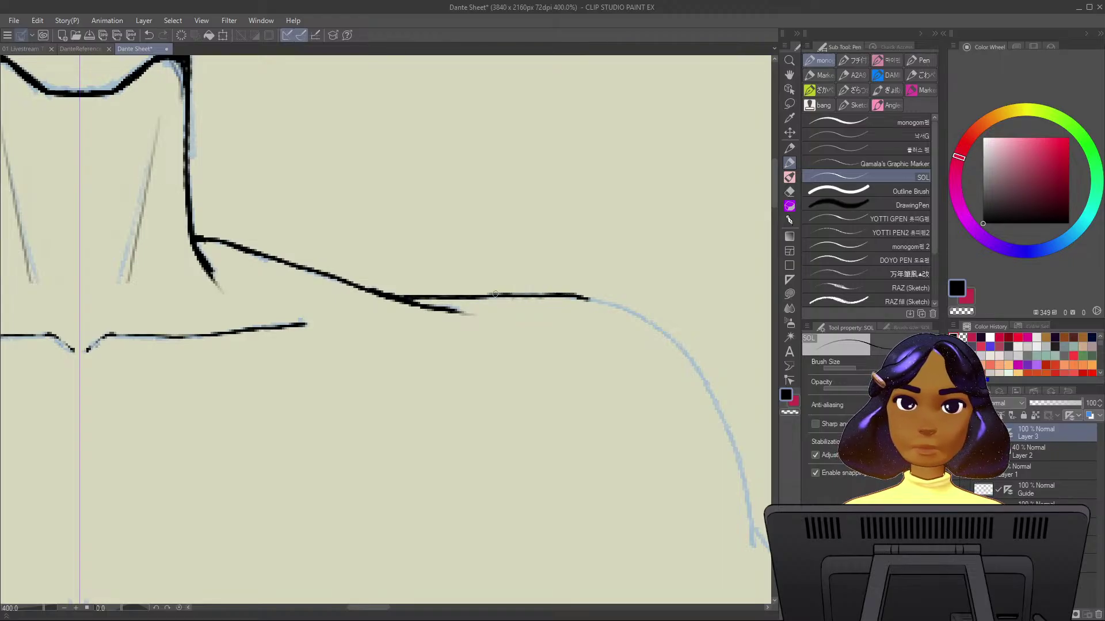
pyautogui.moveTo(495, 294)
pyautogui.mouseDown()
pyautogui.moveTo(570, 294)
pyautogui.moveTo(638, 318)
pyautogui.moveTo(510, 253)
pyautogui.moveTo(568, 306)
pyautogui.moveTo(593, 354)
pyautogui.moveTo(621, 471)
pyautogui.mouseUp()
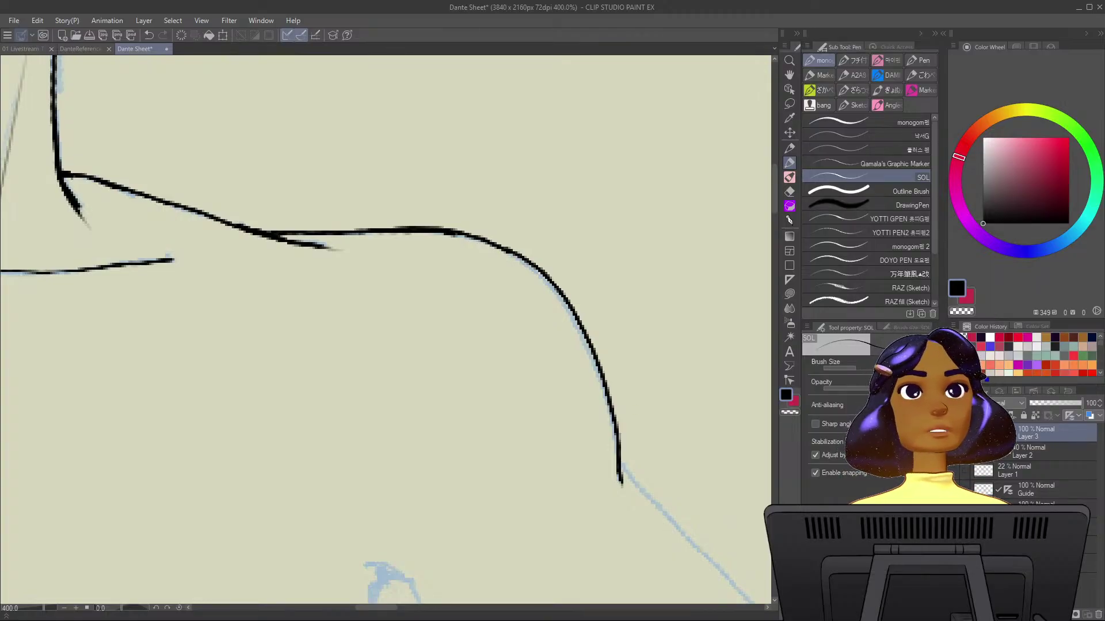
# Ink the small arch at the mirrored armpits and the inner upper-arm line running down from it.
pyautogui.moveTo(620, 459)
pyautogui.mouseDown()
pyautogui.moveTo(675, 239)
pyautogui.moveTo(666, 233)
pyautogui.mouseUp()
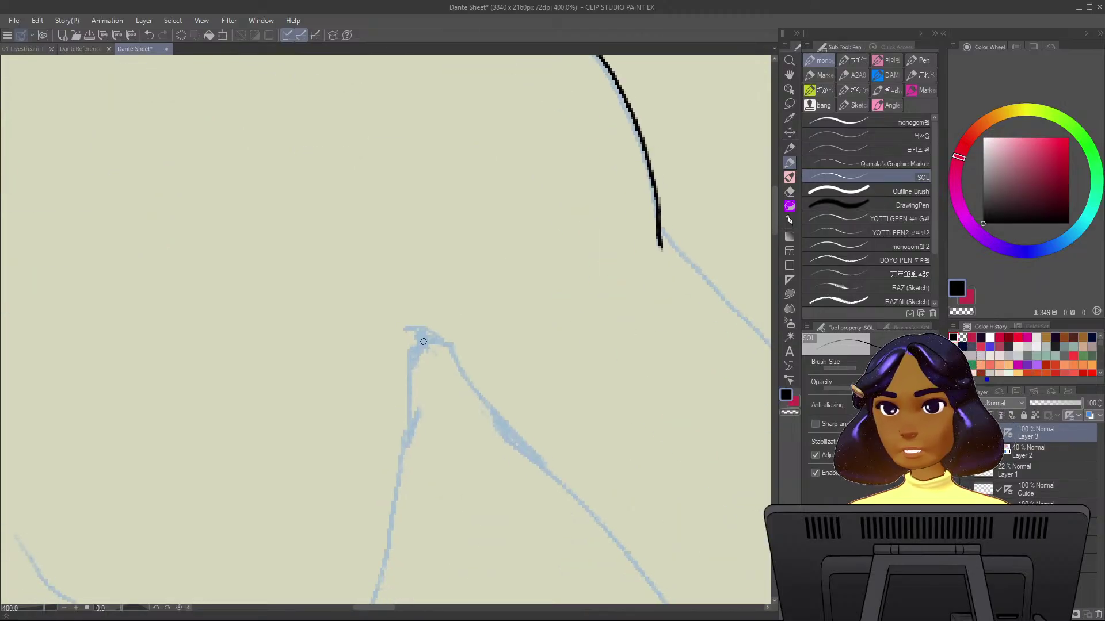
pyautogui.moveTo(423, 341); pyautogui.dragTo(453, 348)
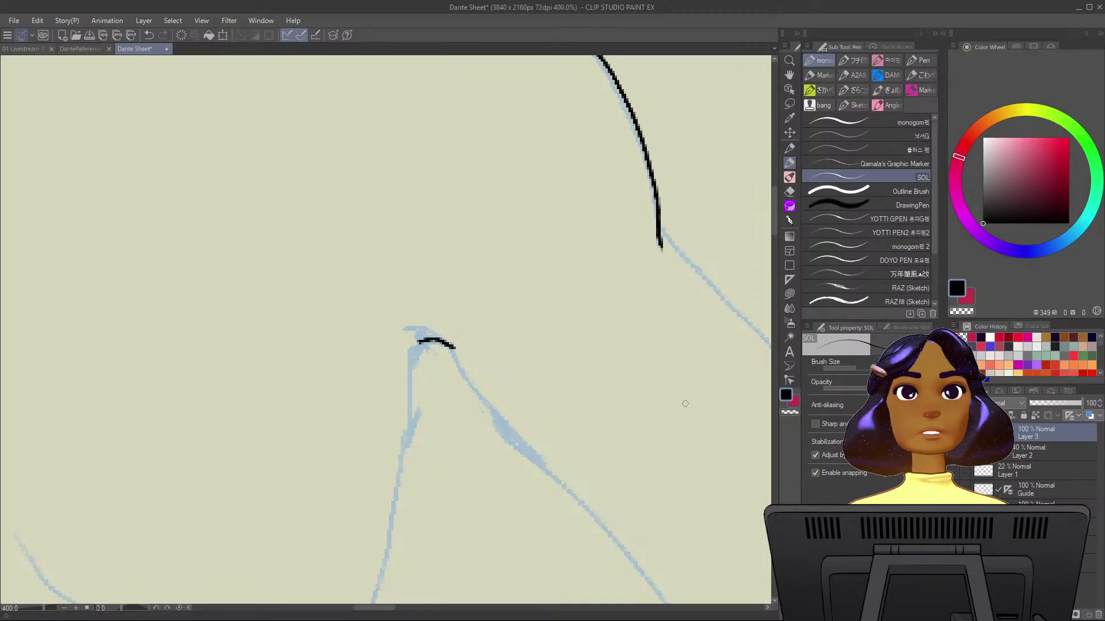
pyautogui.moveTo(679, 397); pyautogui.dragTo(640, 490)
pyautogui.moveTo(467, 410); pyautogui.dragTo(303, 237)
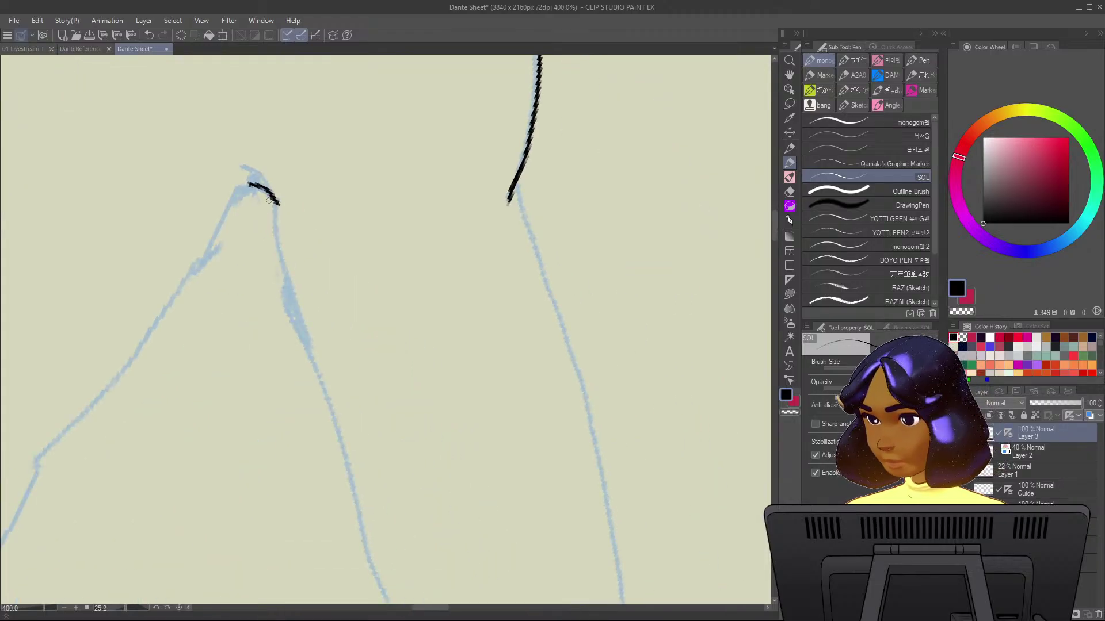
pyautogui.moveTo(268, 199); pyautogui.dragTo(324, 389)
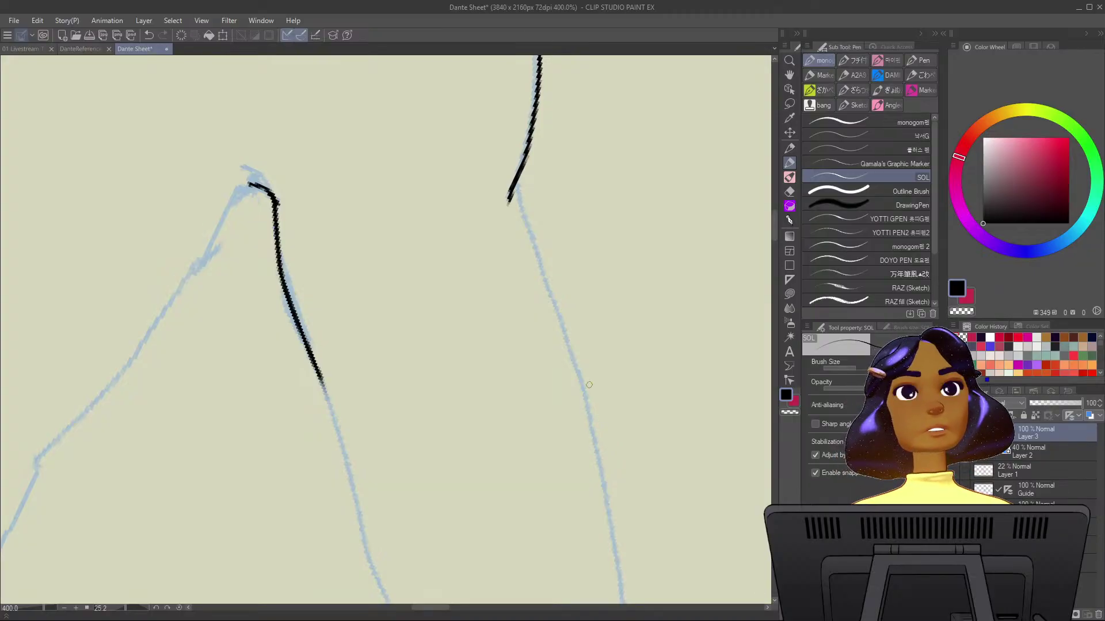
# Ink the outer upper-arm line from the end of the shoulder curve and extend both arm edges down to the elbow.
pyautogui.moveTo(612, 419); pyautogui.dragTo(579, 350)
pyautogui.moveTo(485, 118); pyautogui.dragTo(538, 295)
pyautogui.hotkey('ctrl', 'z')
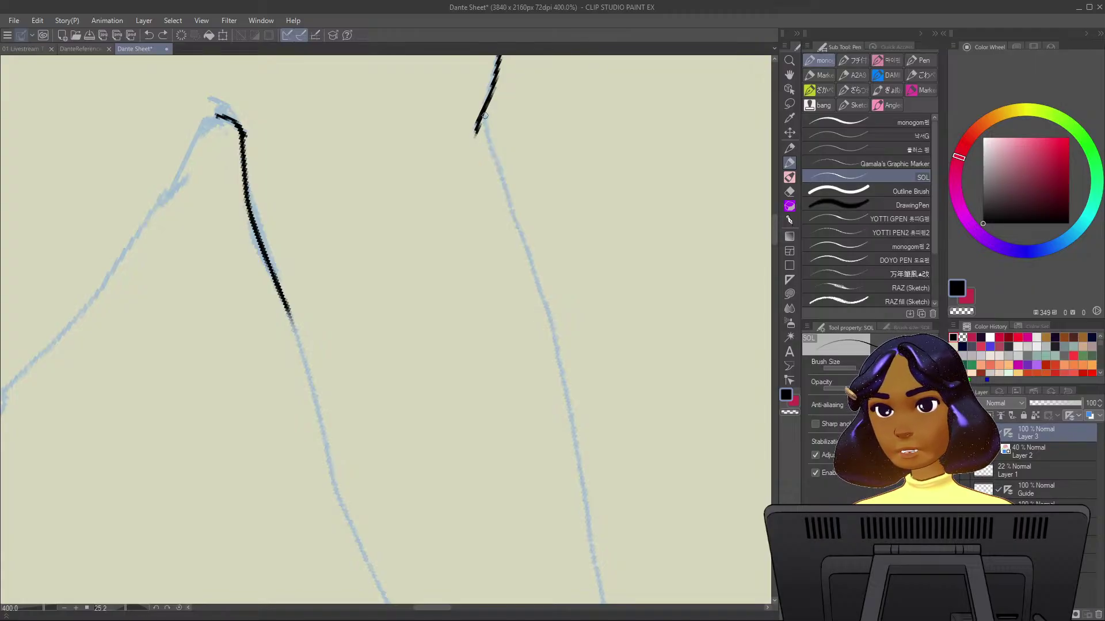
pyautogui.moveTo(482, 114)
pyautogui.mouseDown()
pyautogui.moveTo(563, 376)
pyautogui.moveTo(603, 591)
pyautogui.mouseUp()
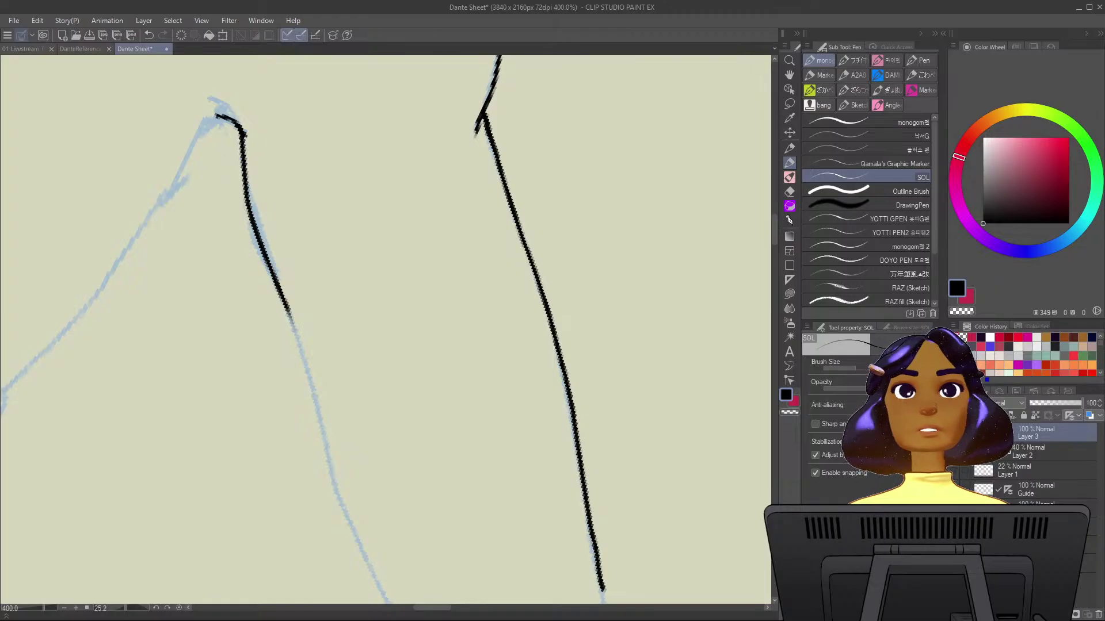
pyautogui.moveTo(287, 315)
pyautogui.mouseDown()
pyautogui.moveTo(236, 148)
pyautogui.moveTo(285, 327)
pyautogui.moveTo(376, 526)
pyautogui.mouseUp()
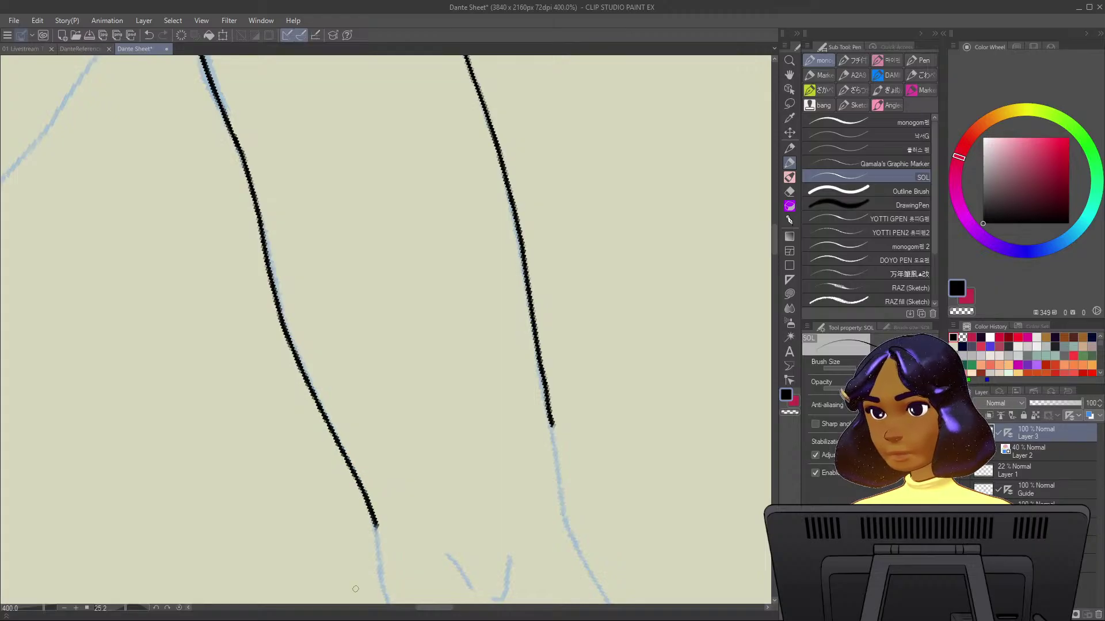
pyautogui.moveTo(536, 352); pyautogui.dragTo(570, 524)
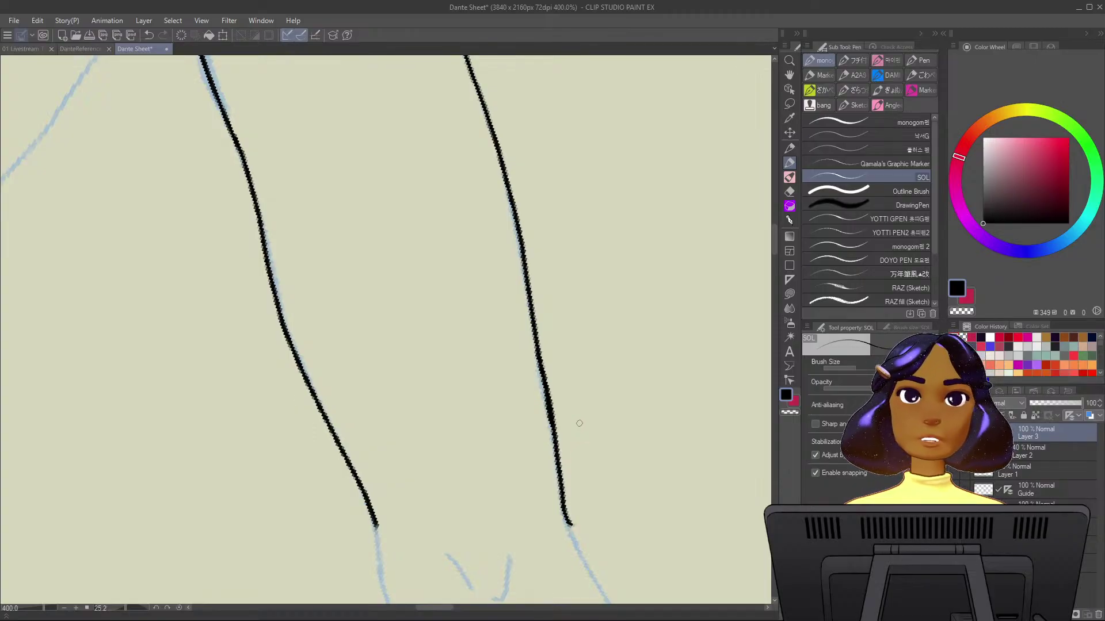
# Ink two short crease marks inside the elbow and both upper forearm edges, erasing the stray overlap with transparent colour.
pyautogui.moveTo(576, 434); pyautogui.dragTo(555, 265)
pyautogui.moveTo(425, 385)
pyautogui.mouseDown()
pyautogui.moveTo(452, 422)
pyautogui.moveTo(493, 328)
pyautogui.mouseUp()
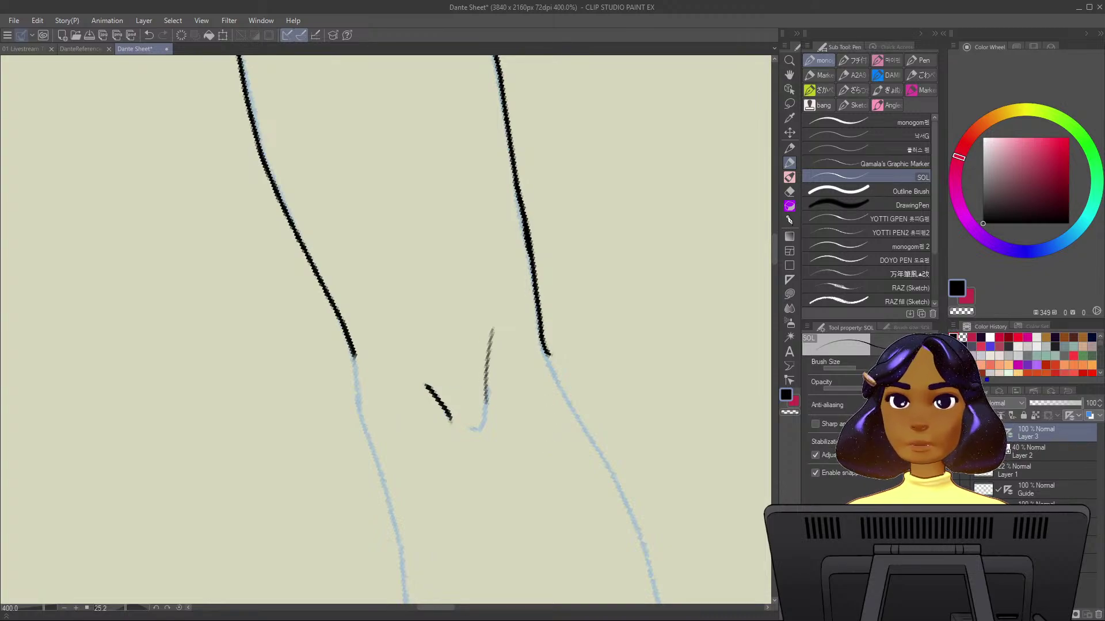
pyautogui.moveTo(355, 358)
pyautogui.mouseDown()
pyautogui.moveTo(329, 240)
pyautogui.moveTo(342, 363)
pyautogui.mouseUp()
pyautogui.moveTo(512, 214)
pyautogui.mouseDown()
pyautogui.moveTo(617, 425)
pyautogui.moveTo(637, 536)
pyautogui.mouseUp()
pyautogui.moveTo(332, 247); pyautogui.dragTo(399, 581)
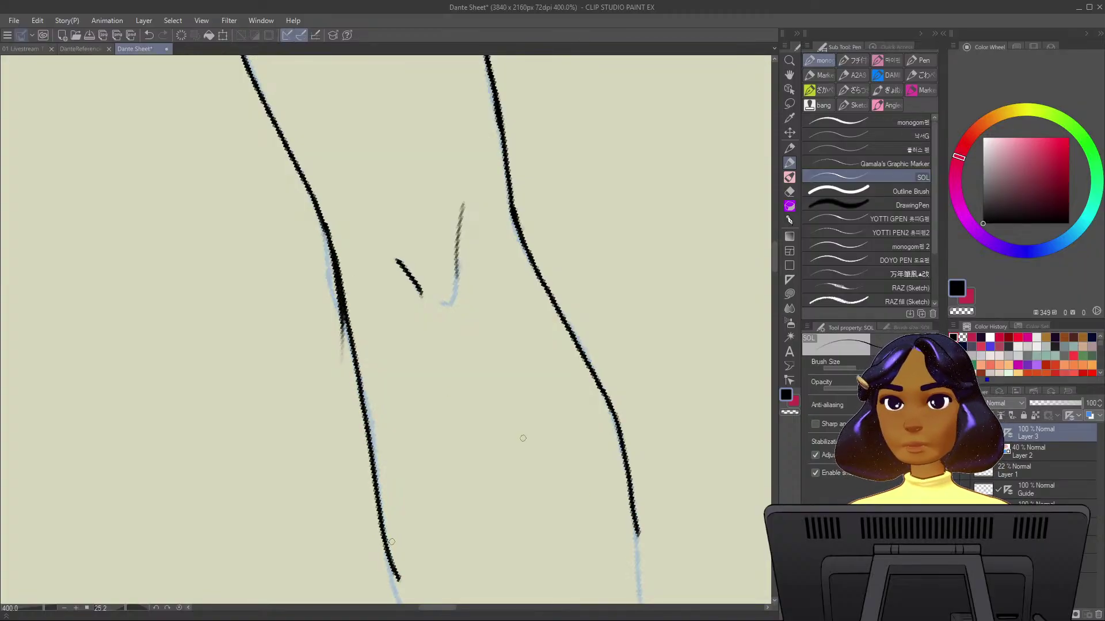
pyautogui.moveTo(344, 314)
pyautogui.mouseDown()
pyautogui.moveTo(344, 363)
pyautogui.moveTo(343, 348)
pyautogui.mouseUp()
pyautogui.press('c')
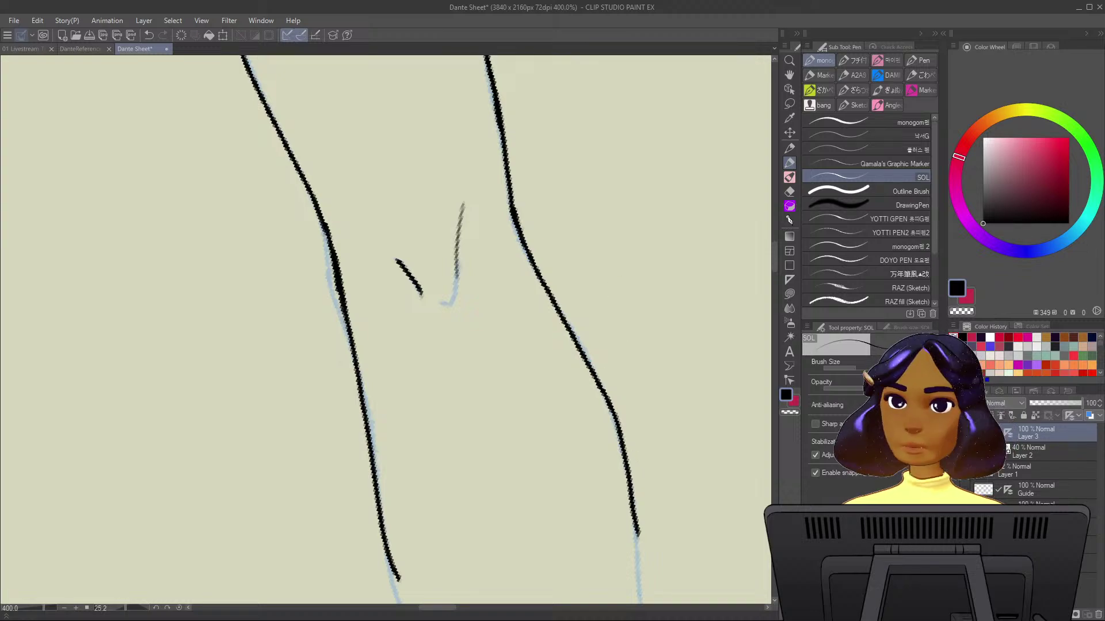
# Extend the inner and outer forearm lines along the sketch past the middle of the forearm, thickening the inner line.
pyautogui.scroll(-6, 385, 328)
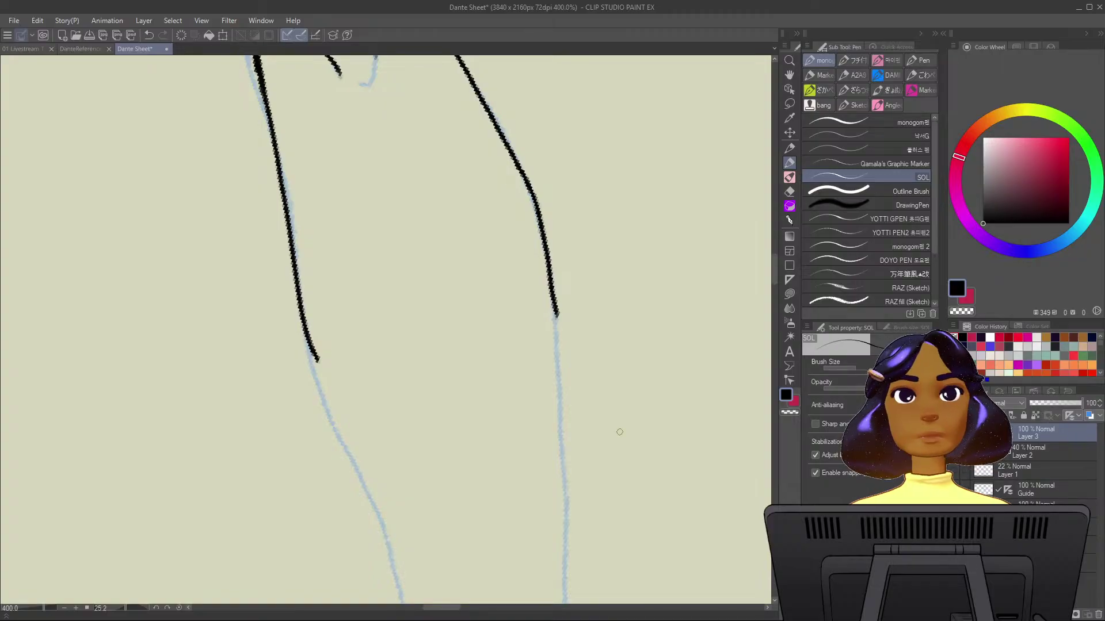
pyautogui.moveTo(303, 325); pyautogui.dragTo(383, 526)
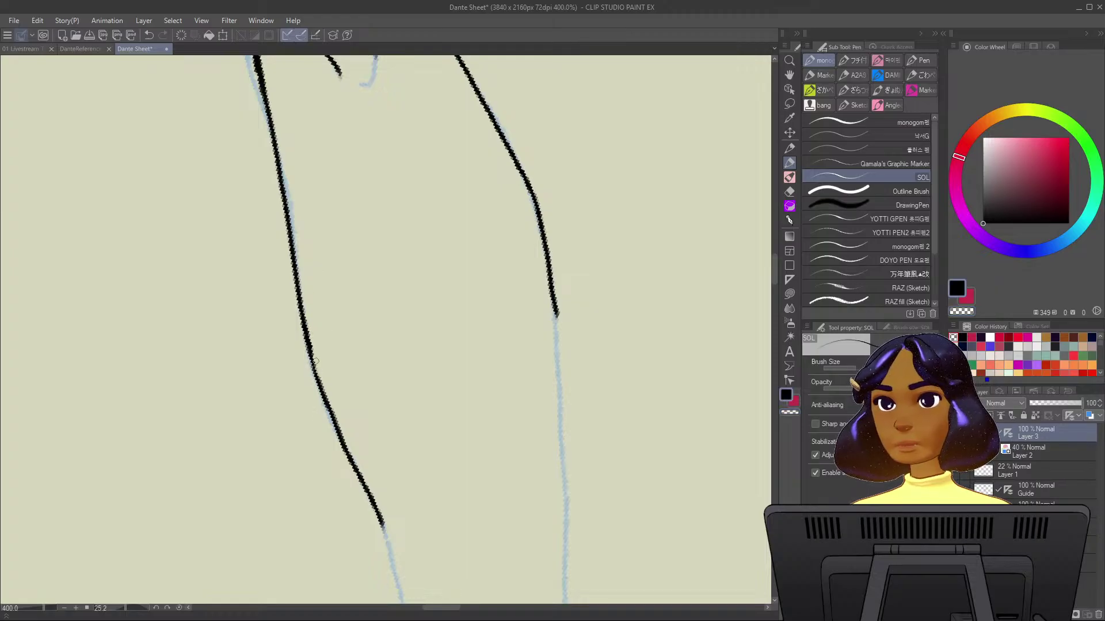
pyautogui.moveTo(306, 348); pyautogui.dragTo(382, 526)
pyautogui.moveTo(552, 287); pyautogui.dragTo(571, 529)
# Ink the lower forearm's inner and outer edges down to the wrist, redoing the uneven strokes.
pyautogui.moveTo(616, 396); pyautogui.dragTo(585, 201)
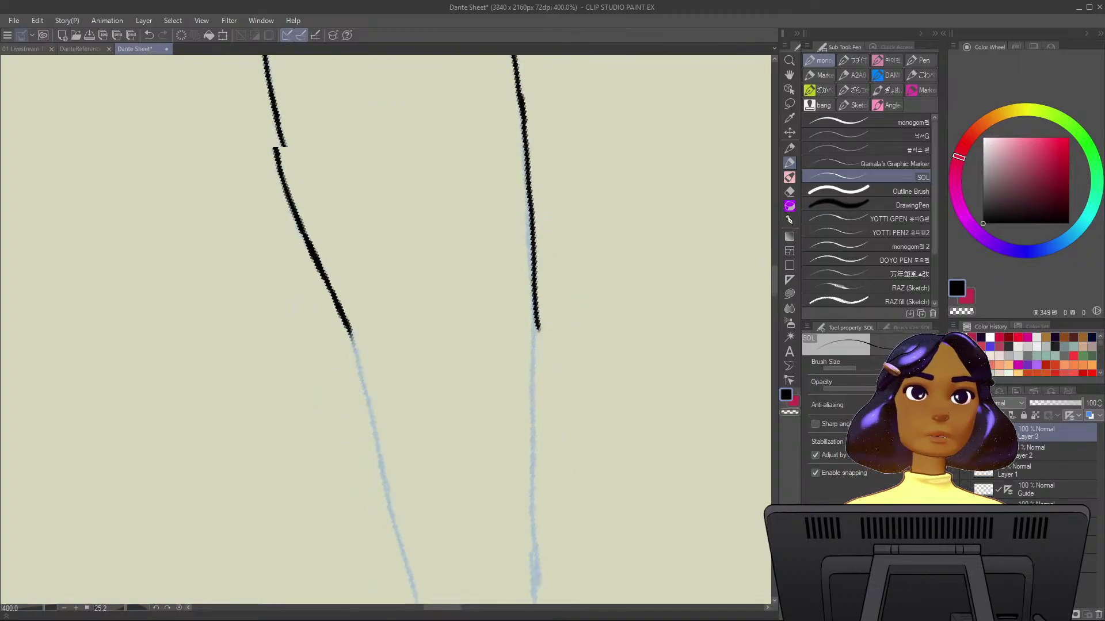
pyautogui.moveTo(403, 345)
pyautogui.mouseDown()
pyautogui.moveTo(403, 247)
pyautogui.moveTo(460, 164)
pyautogui.moveTo(384, 165)
pyautogui.mouseUp()
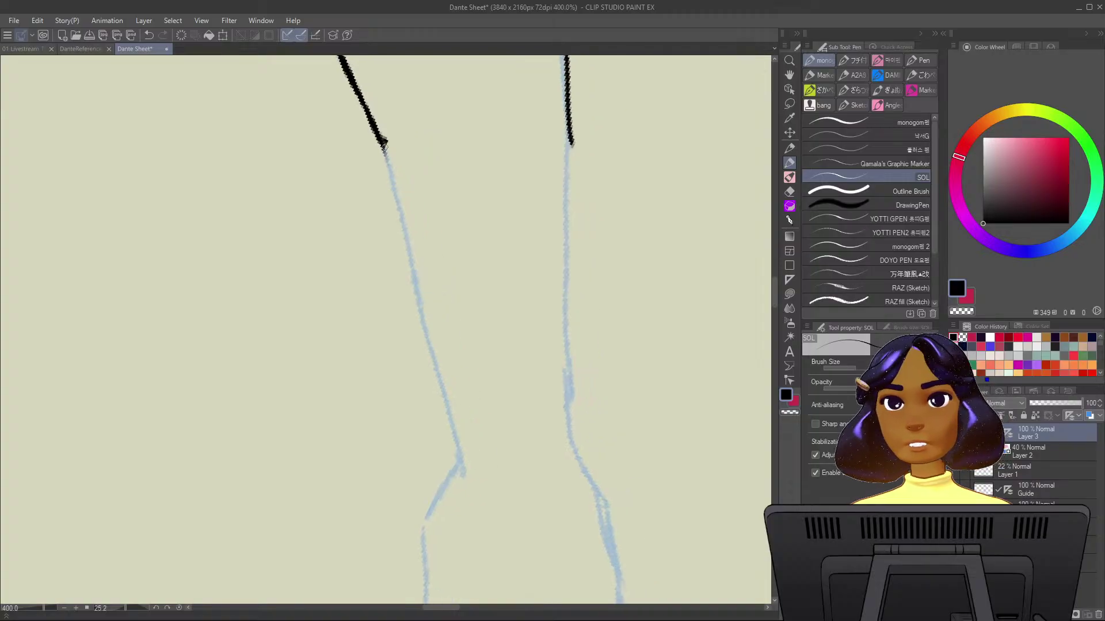
pyautogui.hotkey('ctrl', 'z')
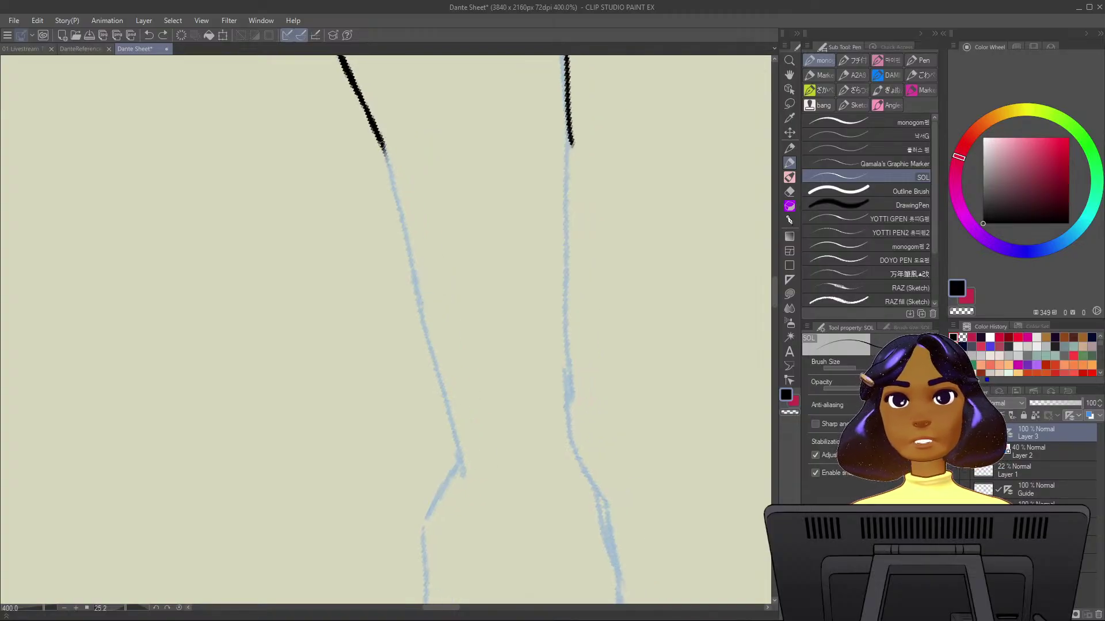
pyautogui.moveTo(381, 145); pyautogui.dragTo(466, 477)
pyautogui.moveTo(567, 79); pyautogui.dragTo(571, 199)
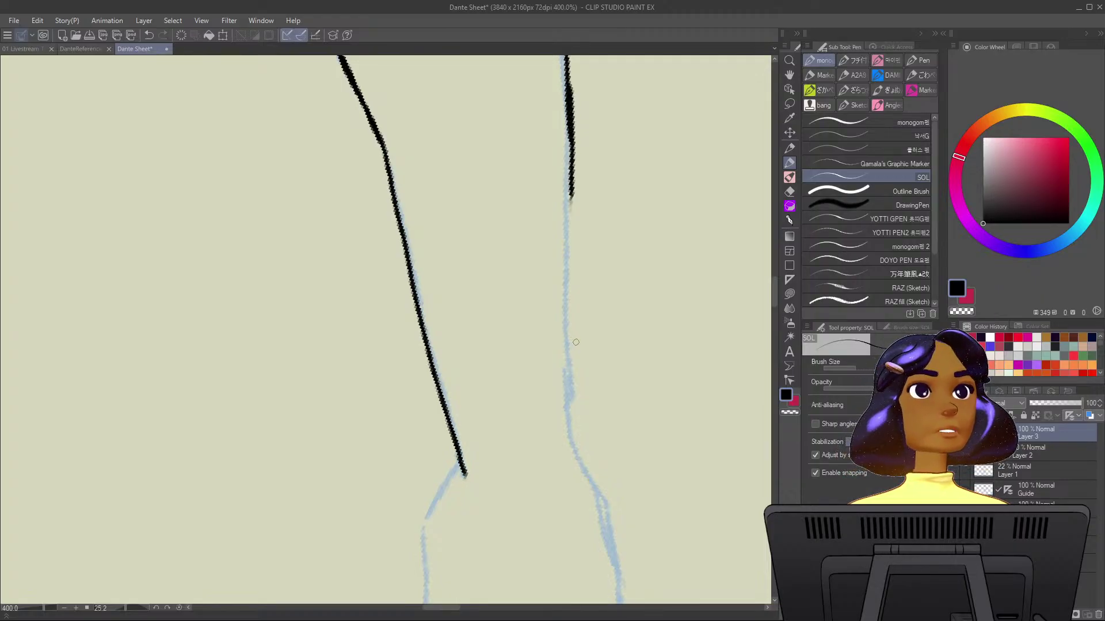
pyautogui.hotkey('ctrl', 'z')
pyautogui.moveTo(566, 65)
pyautogui.mouseDown()
pyautogui.moveTo(570, 423)
pyautogui.moveTo(591, 479)
pyautogui.mouseUp()
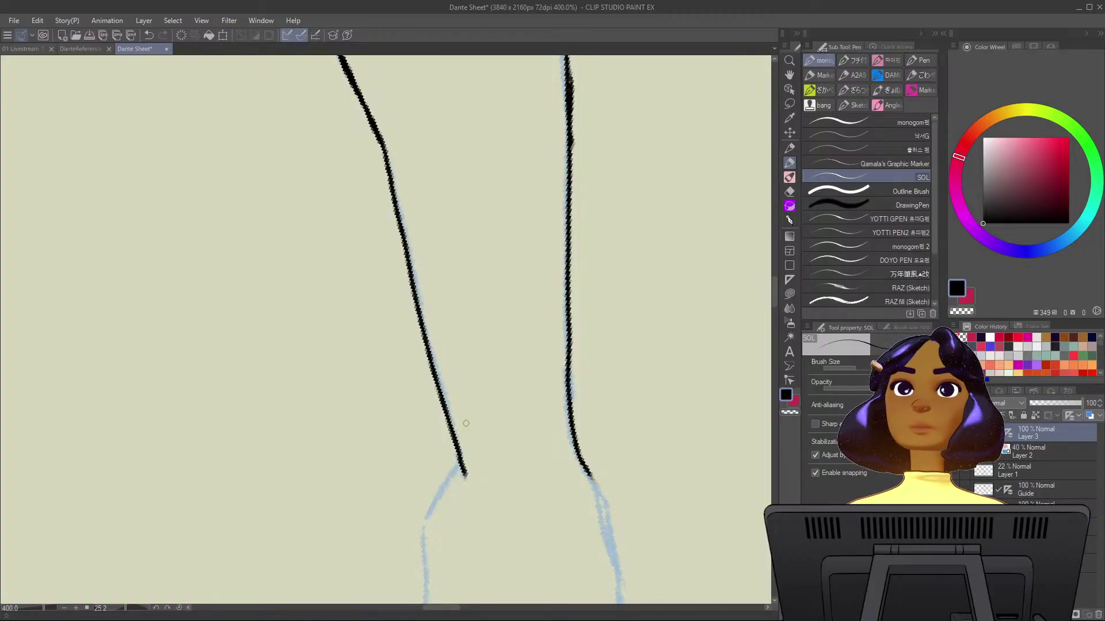
# Ink the thumb side of the hand from the wrist corner down around the thumb tip and back up to the finger gap.
pyautogui.scroll(-2, 535, 445)
pyautogui.scroll(-8, 535, 345)
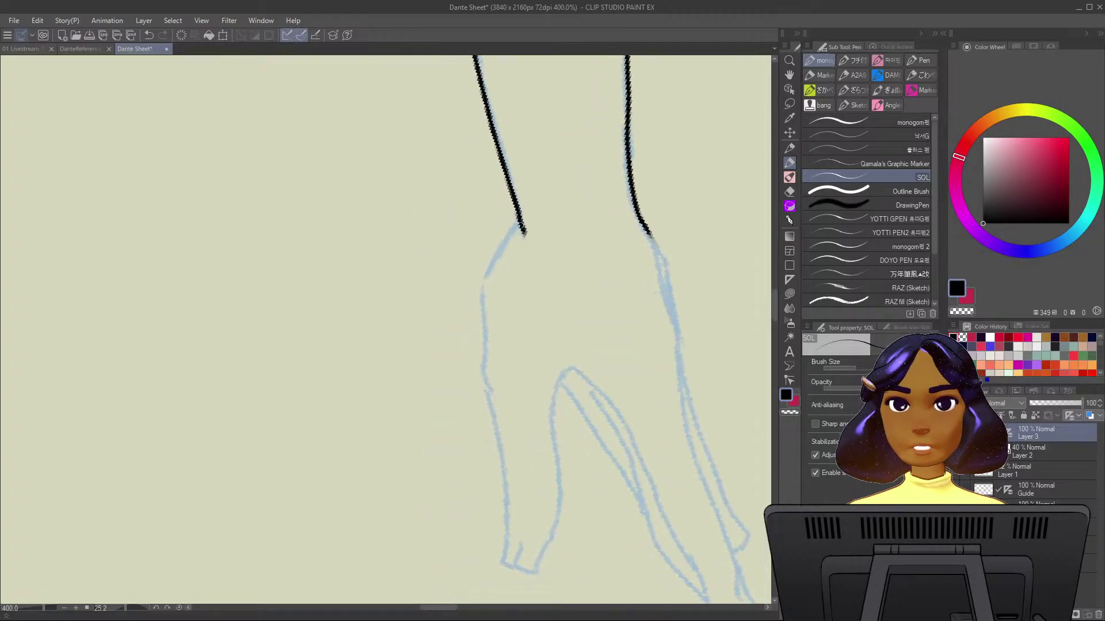
pyautogui.moveTo(524, 229)
pyautogui.mouseDown()
pyautogui.moveTo(488, 270)
pyautogui.moveTo(480, 304)
pyautogui.mouseUp()
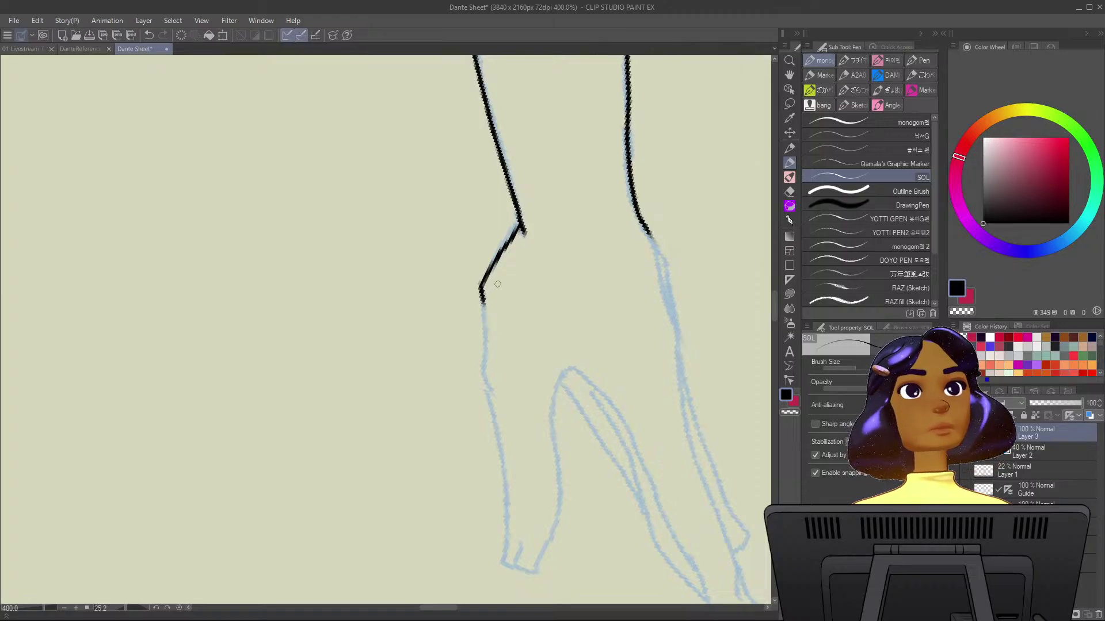
pyautogui.moveTo(482, 293); pyautogui.dragTo(487, 394)
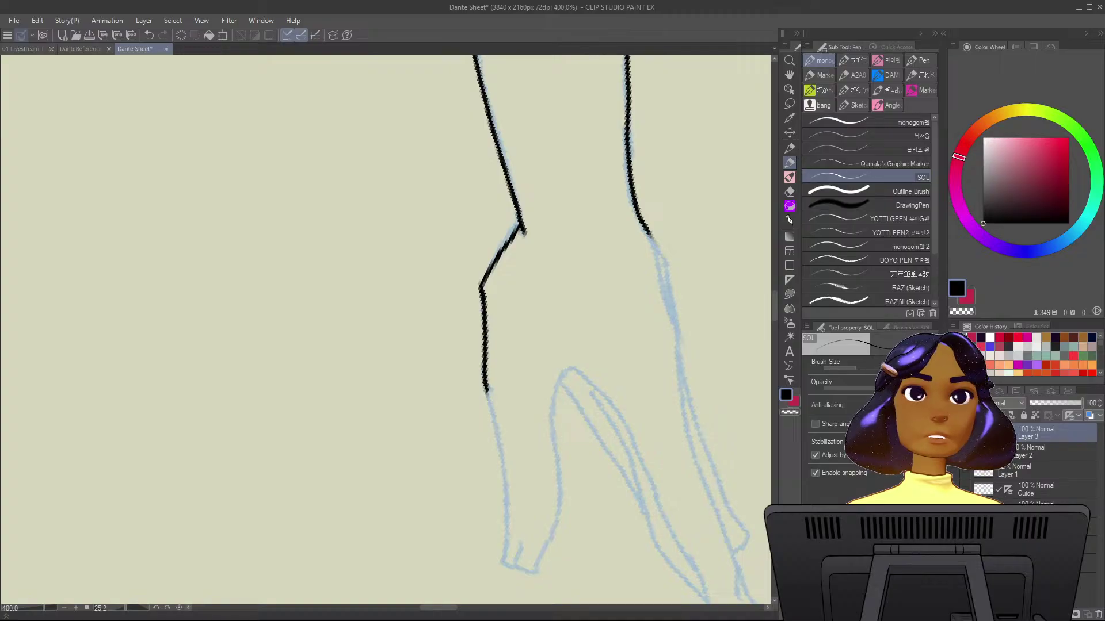
pyautogui.moveTo(575, 345); pyautogui.dragTo(558, 251)
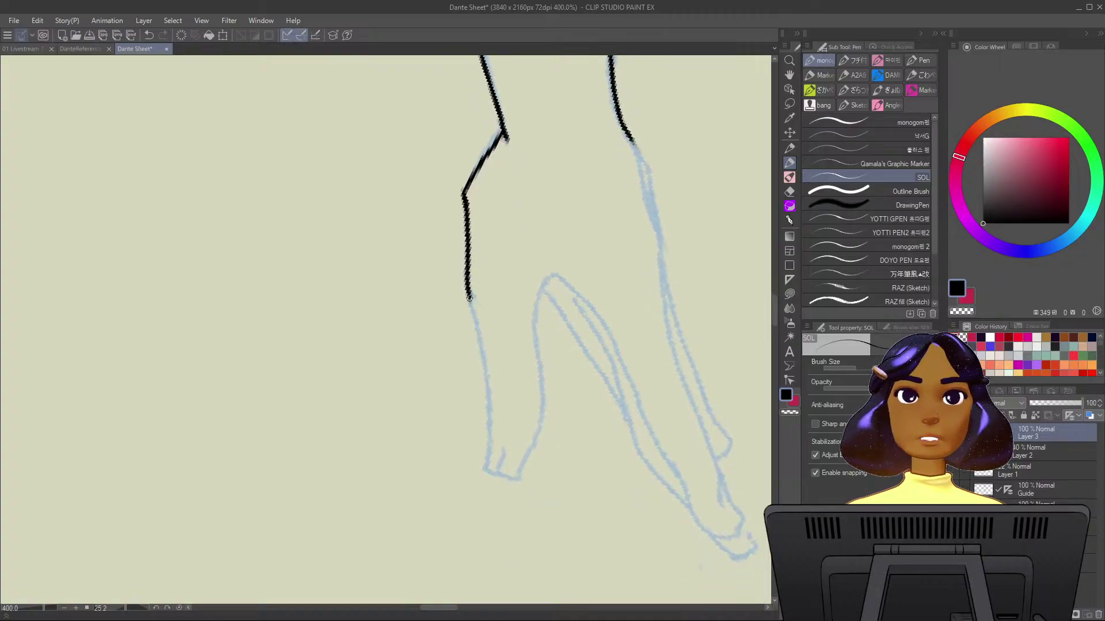
pyautogui.moveTo(469, 297)
pyautogui.mouseDown()
pyautogui.moveTo(483, 358)
pyautogui.moveTo(483, 462)
pyautogui.moveTo(500, 473)
pyautogui.mouseUp()
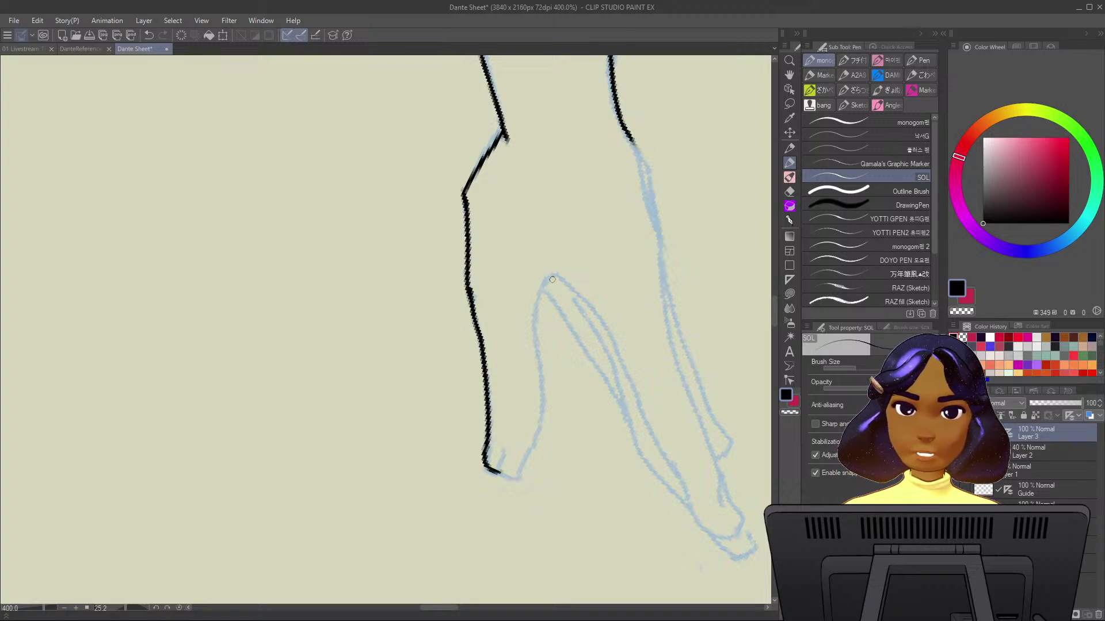
pyautogui.moveTo(552, 280)
pyautogui.mouseDown()
pyautogui.moveTo(532, 331)
pyautogui.moveTo(533, 450)
pyautogui.moveTo(496, 473)
pyautogui.mouseUp()
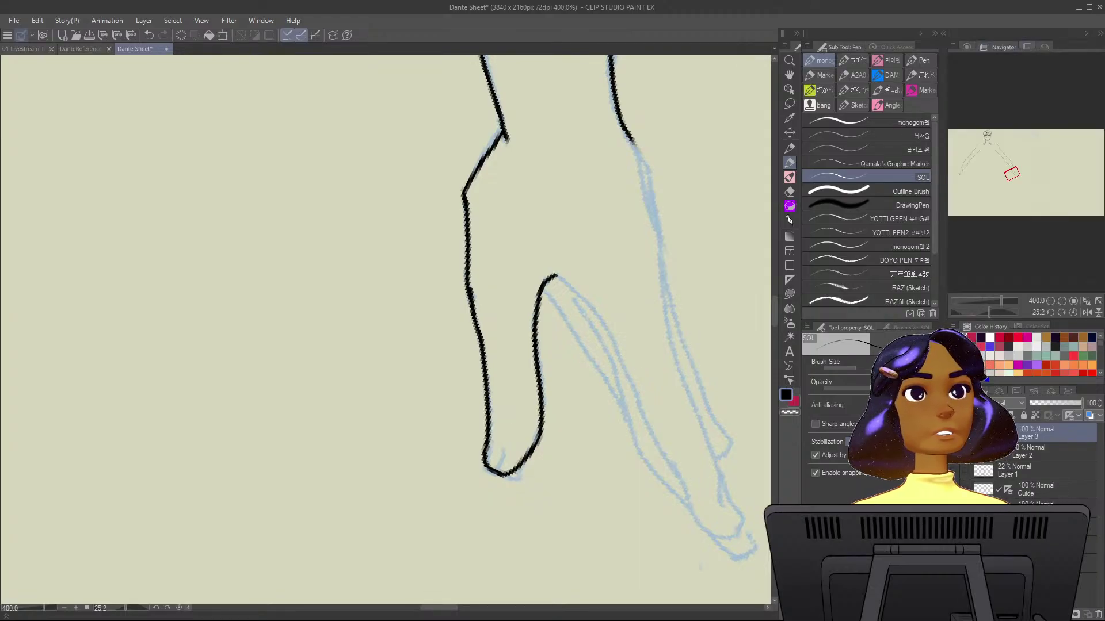
# Flip the view horizontally and ink the hand's outer edge and long finger outline back to the thumb gap, cleaning the overlap with transparent colour.
pyautogui.click(1086, 313)
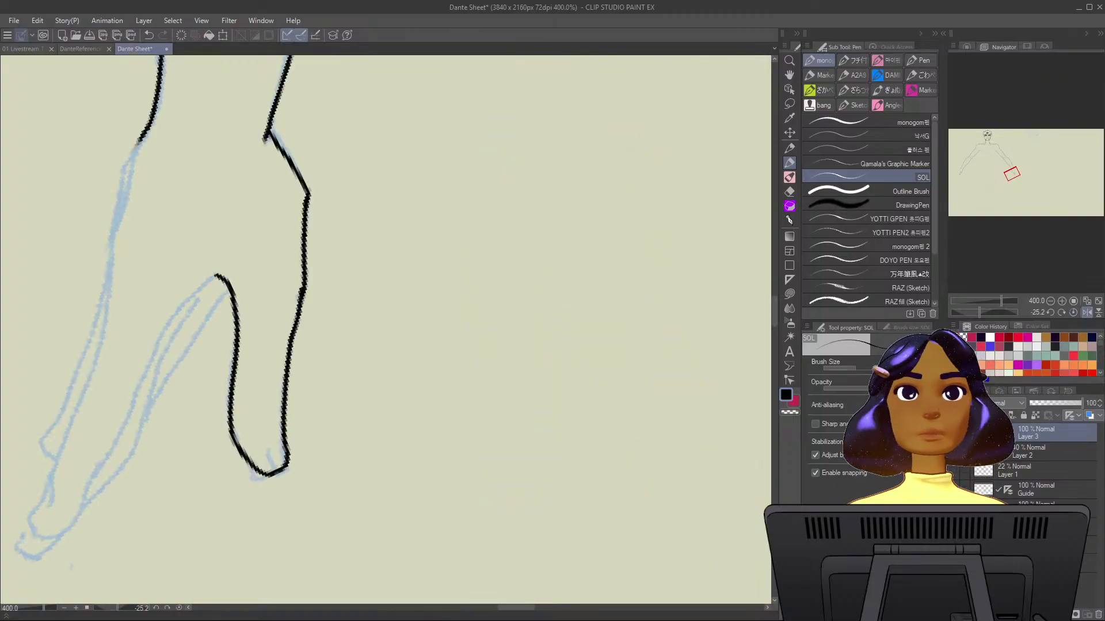
pyautogui.moveTo(503, 275); pyautogui.dragTo(773, 222)
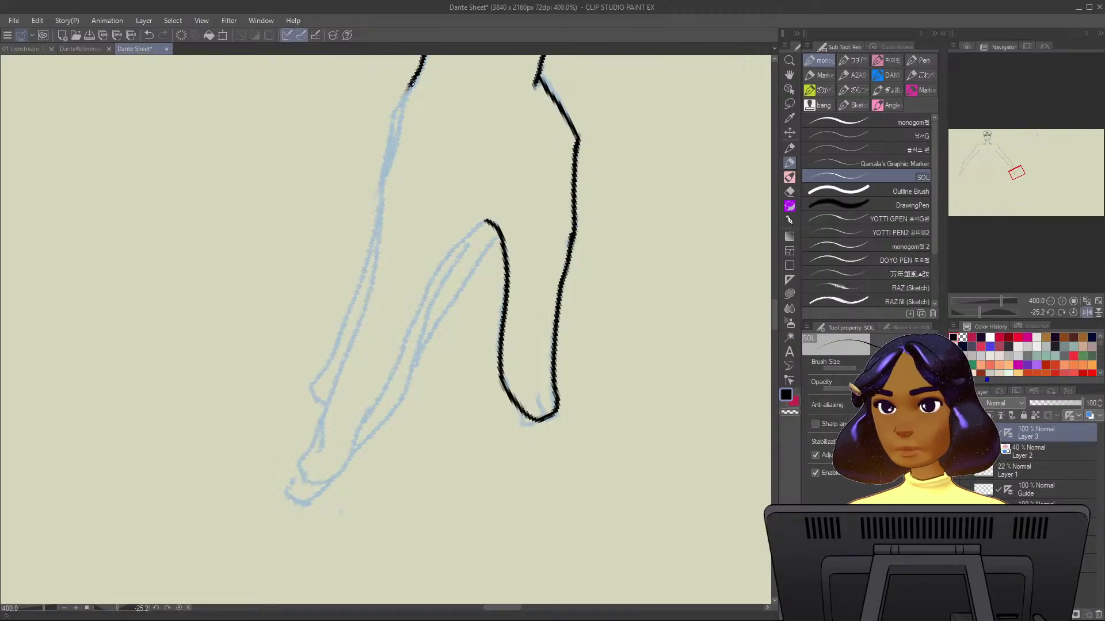
pyautogui.moveTo(411, 83); pyautogui.dragTo(378, 203)
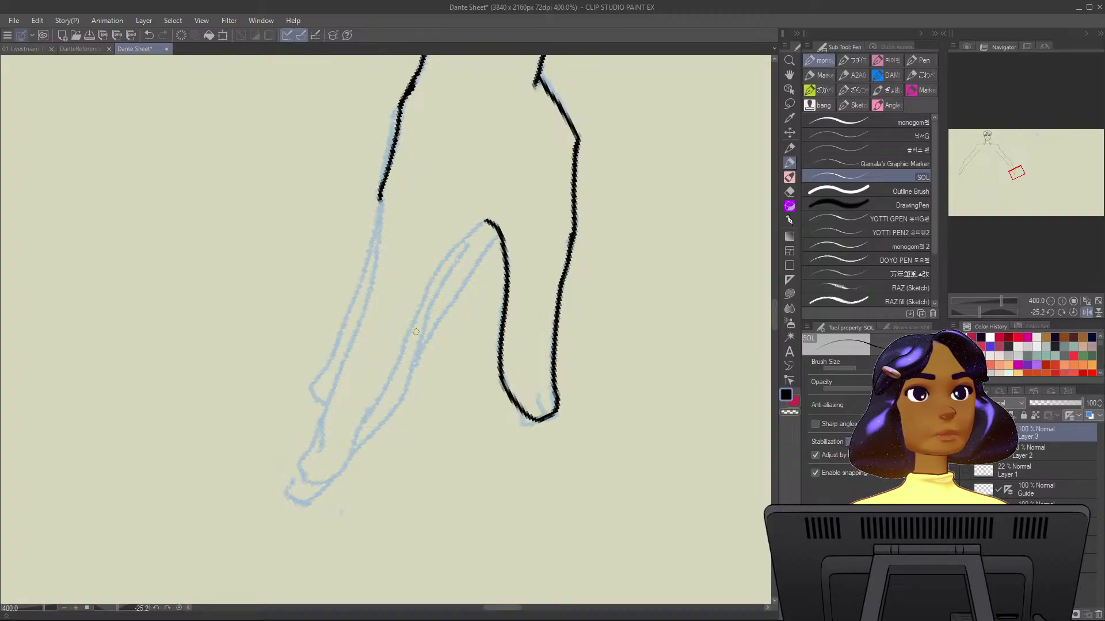
pyautogui.moveTo(379, 202)
pyautogui.mouseDown()
pyautogui.moveTo(366, 306)
pyautogui.moveTo(302, 462)
pyautogui.moveTo(310, 479)
pyautogui.moveTo(351, 462)
pyautogui.moveTo(374, 396)
pyautogui.mouseUp()
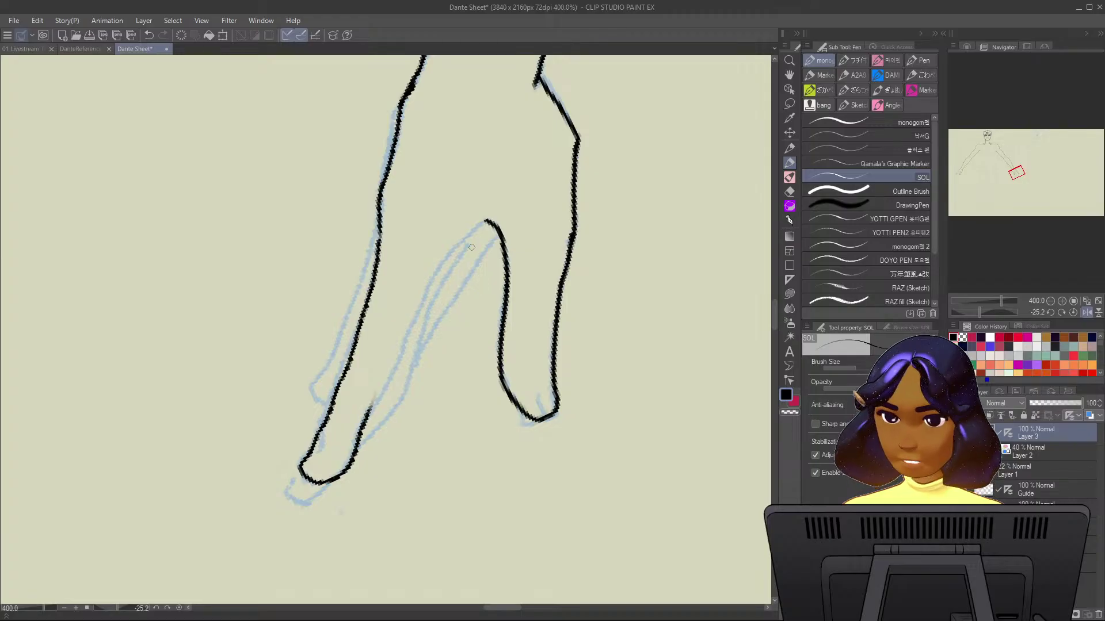
pyautogui.moveTo(483, 224)
pyautogui.mouseDown()
pyautogui.moveTo(441, 262)
pyautogui.moveTo(371, 430)
pyautogui.moveTo(340, 473)
pyautogui.mouseUp()
pyautogui.press('c')
pyautogui.moveTo(375, 396); pyautogui.dragTo(360, 436)
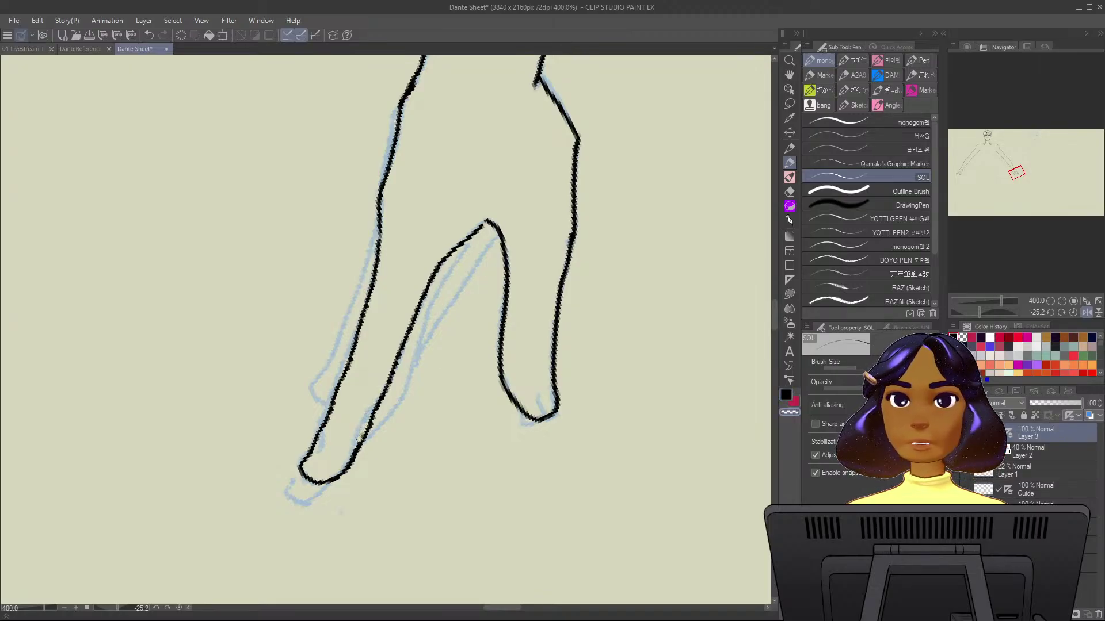
pyautogui.press('c')
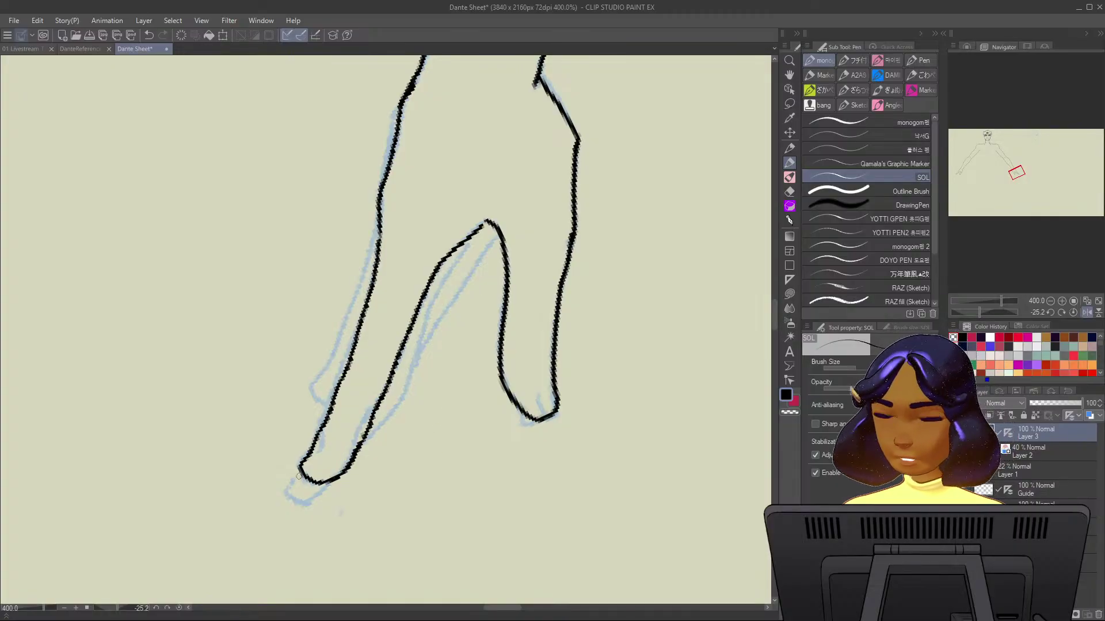
# Ink the remaining fingers of the hand: the second fingertip, two inner finger edges from the thumb gap, and the short outer finger.
pyautogui.moveTo(302, 475); pyautogui.dragTo(286, 490)
pyautogui.hotkey('ctrl', 'z')
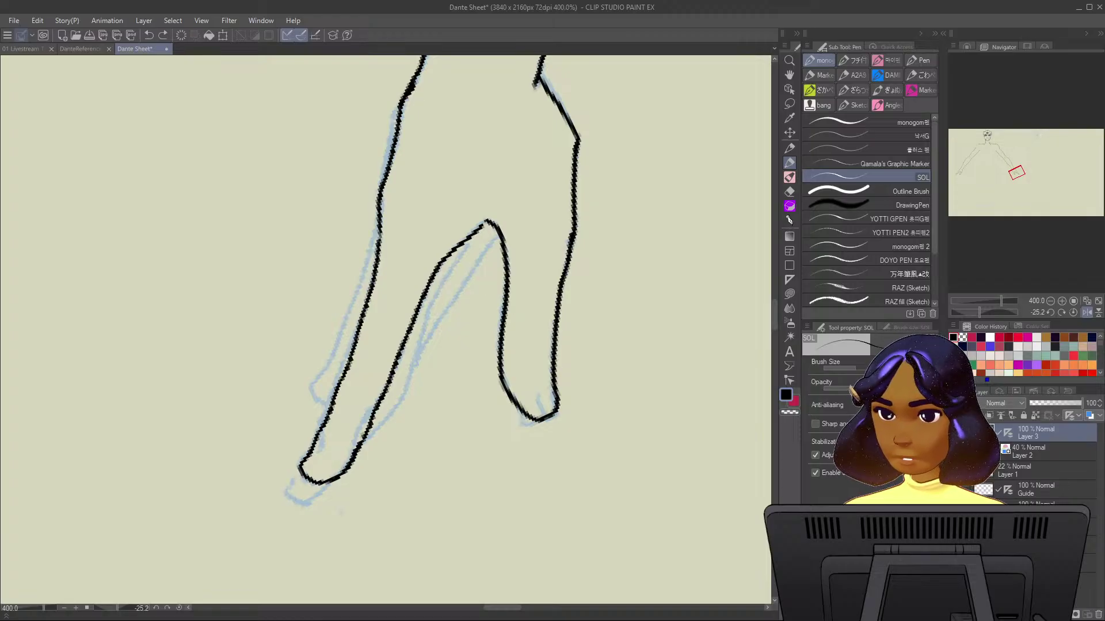
pyautogui.moveTo(296, 479)
pyautogui.mouseDown()
pyautogui.moveTo(311, 495)
pyautogui.moveTo(339, 476)
pyautogui.mouseUp()
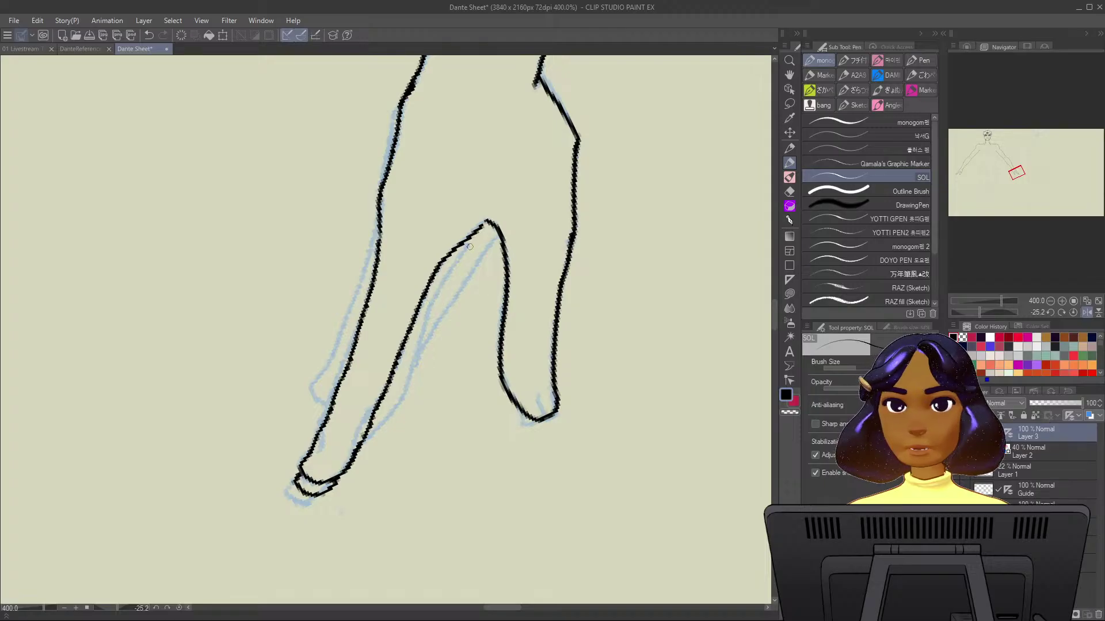
pyautogui.moveTo(471, 244); pyautogui.dragTo(362, 443)
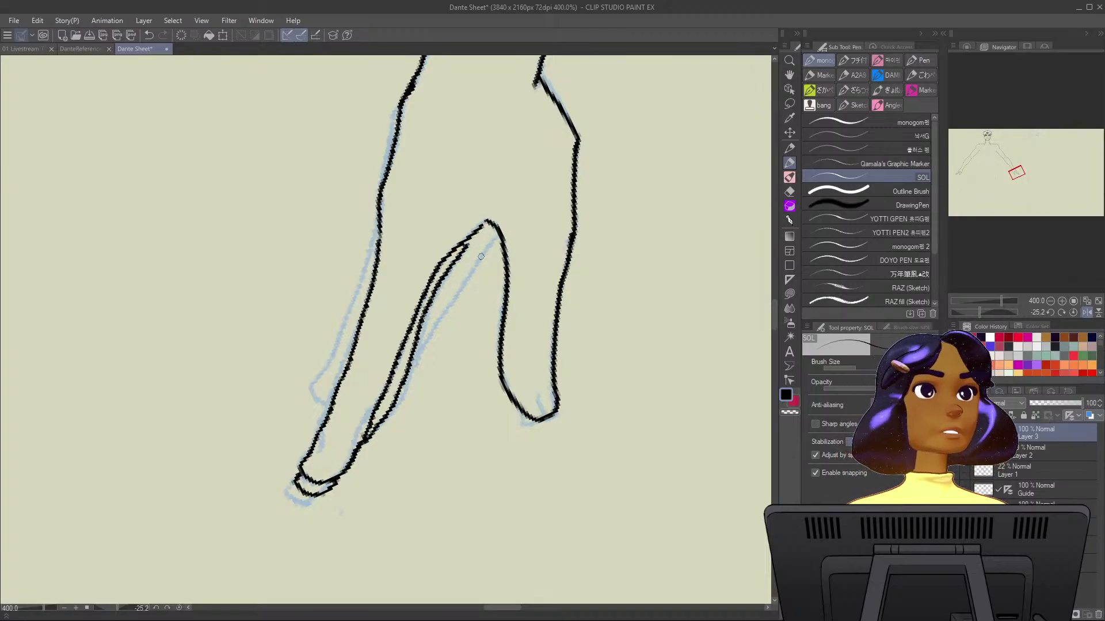
pyautogui.moveTo(494, 236); pyautogui.dragTo(411, 363)
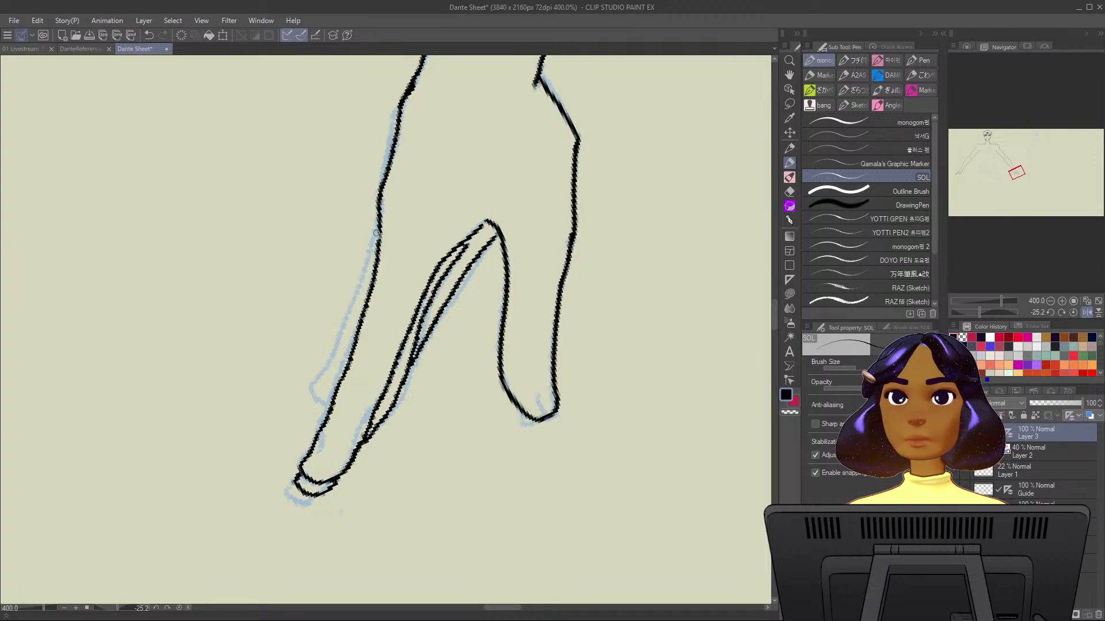
pyautogui.moveTo(378, 218)
pyautogui.mouseDown()
pyautogui.moveTo(321, 367)
pyautogui.moveTo(348, 366)
pyautogui.mouseUp()
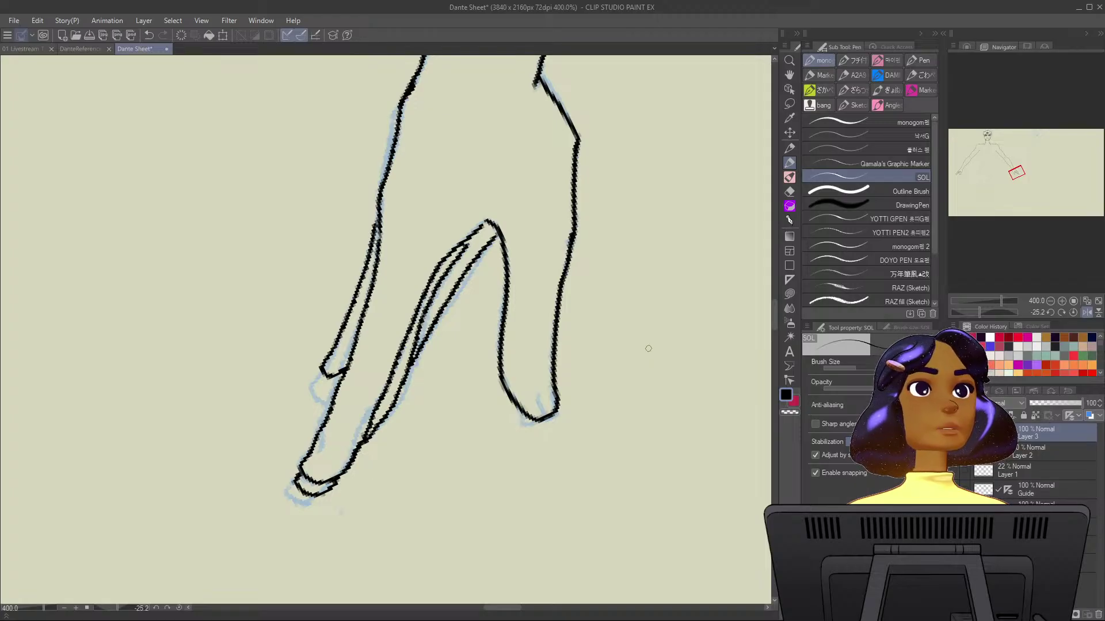
# Add faint thumbnail lines inside the thumb tip, redoing the uneven strokes.
pyautogui.moveTo(541, 413); pyautogui.dragTo(540, 381)
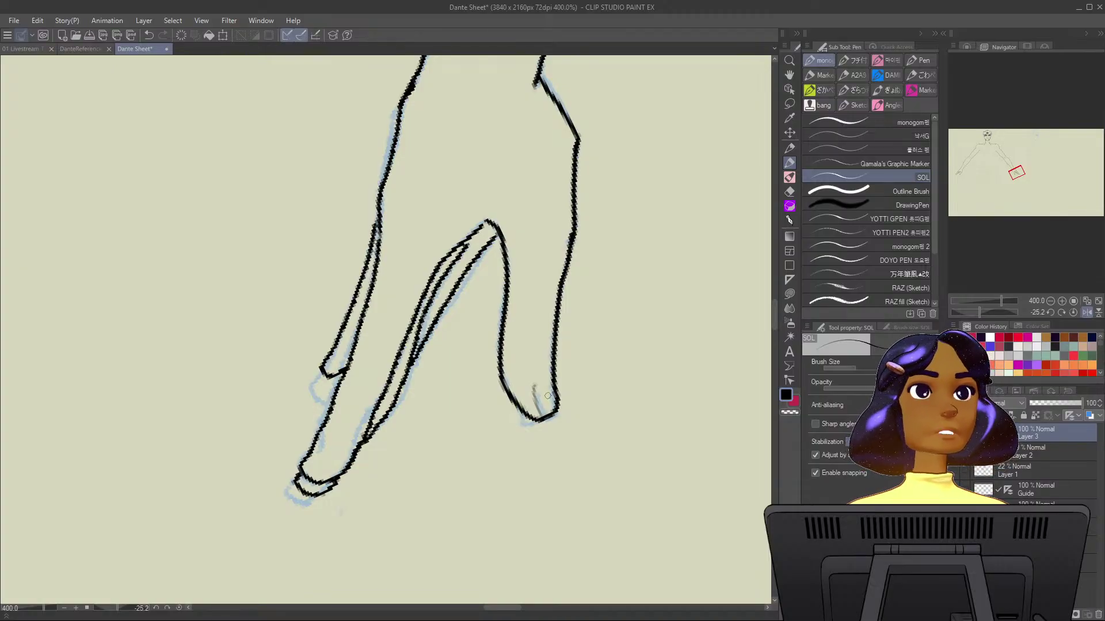
pyautogui.moveTo(541, 415); pyautogui.dragTo(539, 378)
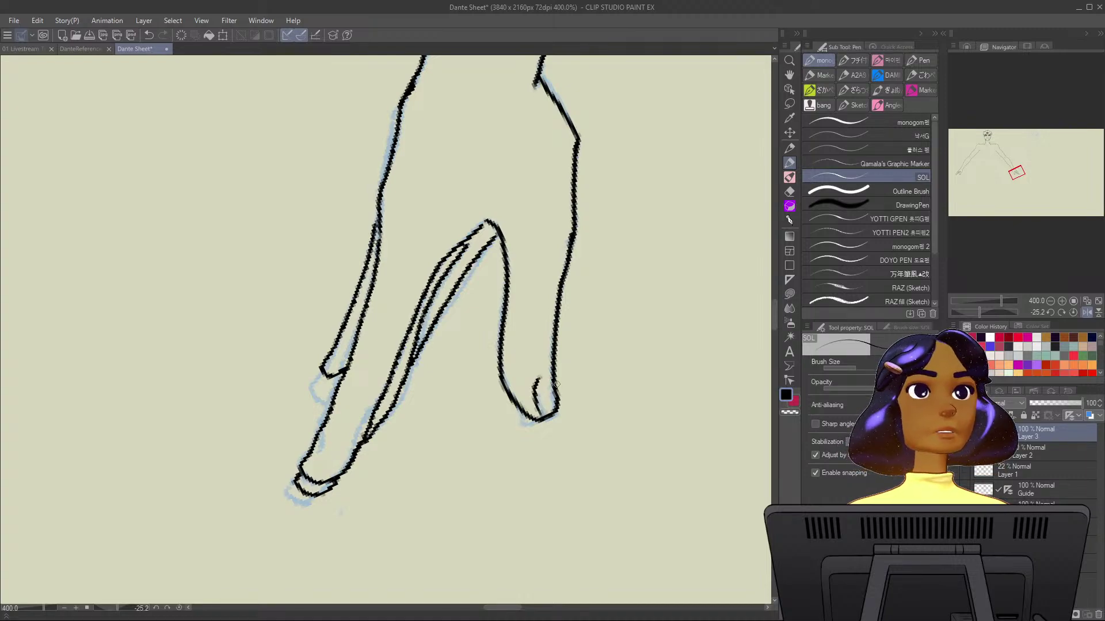
pyautogui.hotkey('ctrl', 'z')
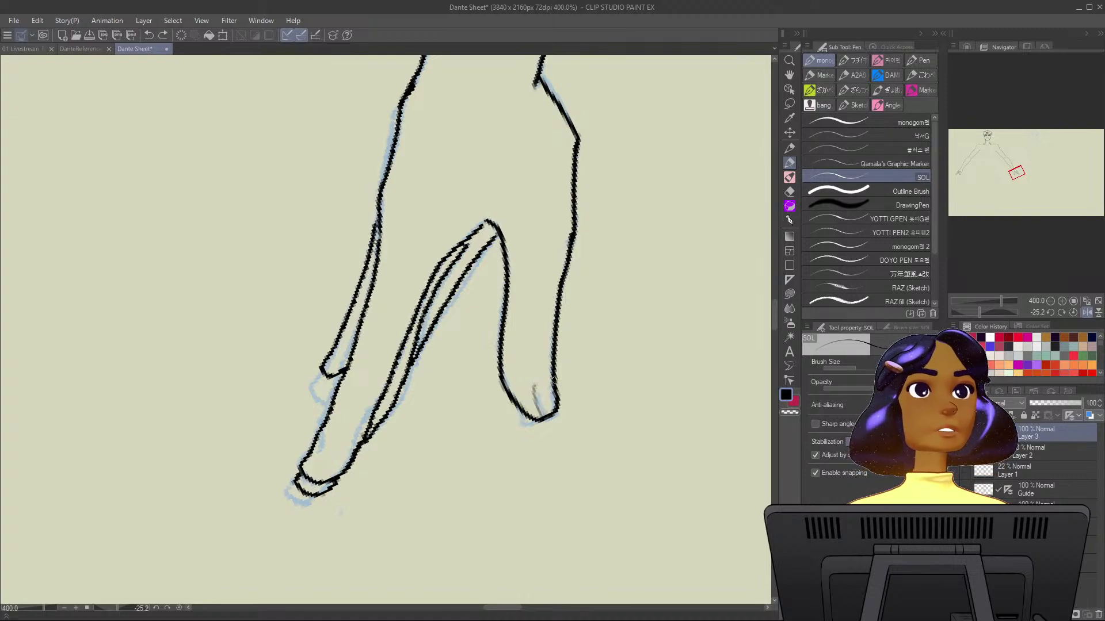
pyautogui.moveTo(545, 369); pyautogui.dragTo(536, 374)
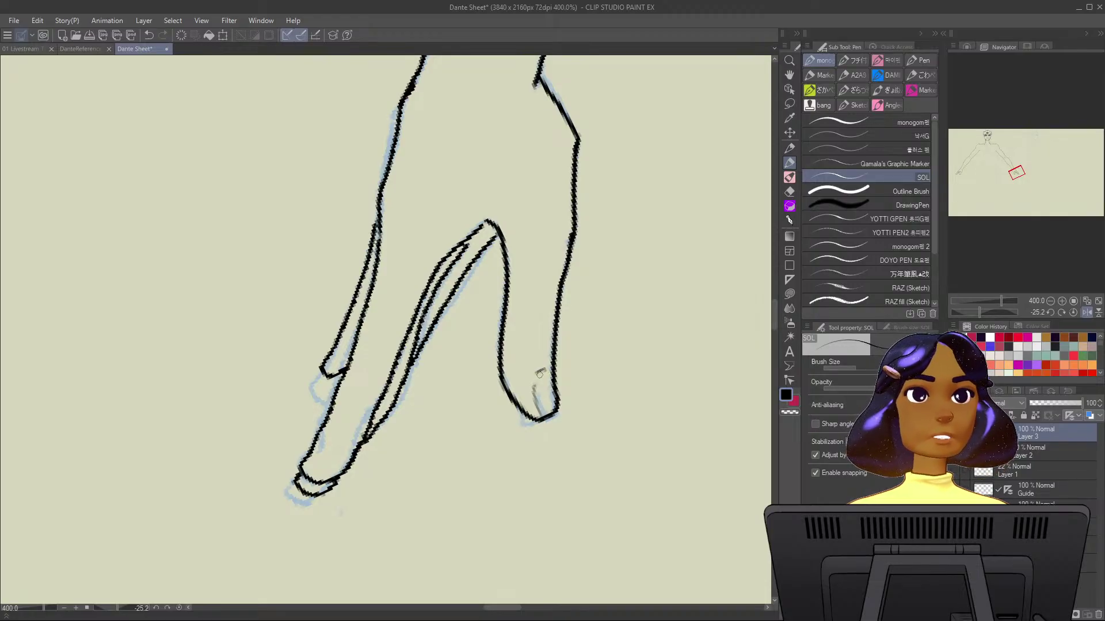
pyautogui.hotkey('ctrl', 'z')
pyautogui.moveTo(546, 371); pyautogui.dragTo(534, 375)
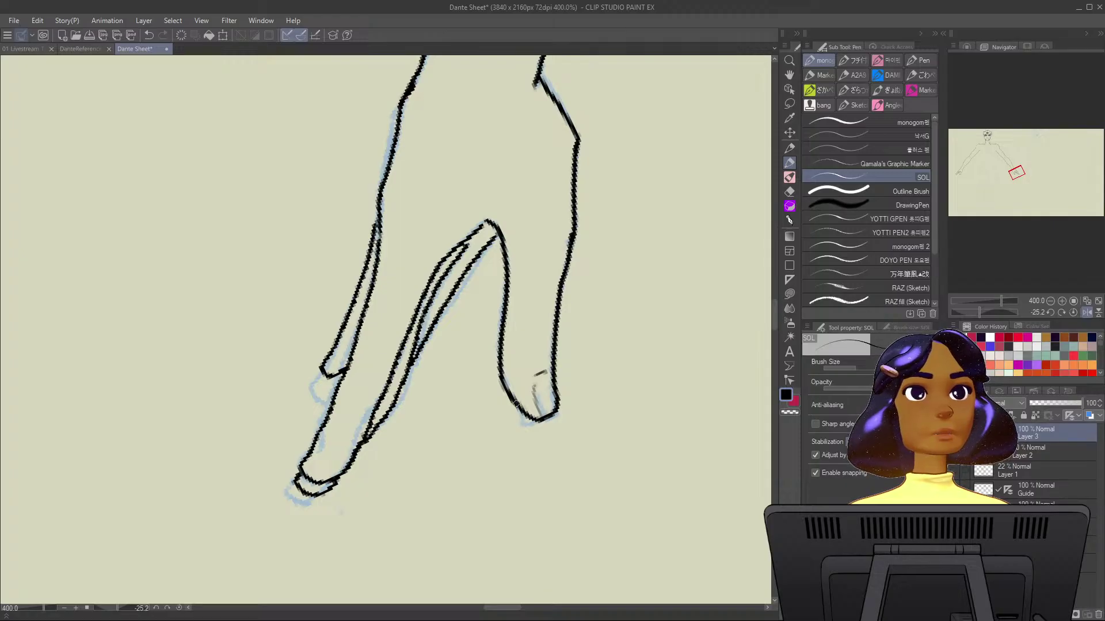
# Reset the view rotation and ink the mirrored outer ear outlines from the hair down to the jaw.
pyautogui.scroll(-2, 515, 404)
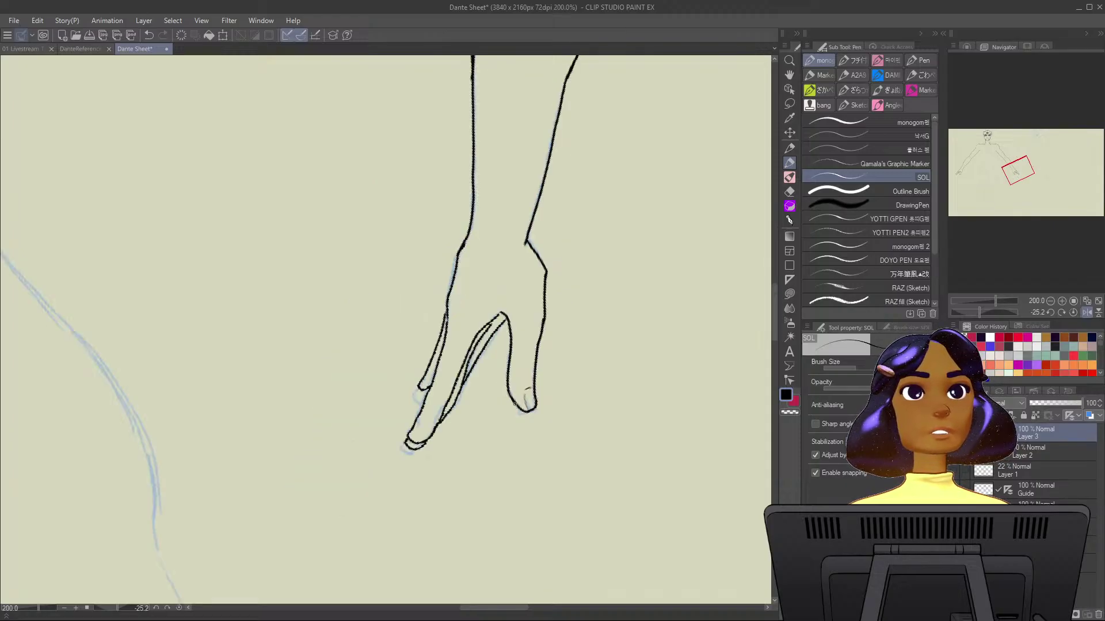
pyautogui.scroll(-4, 661, 370)
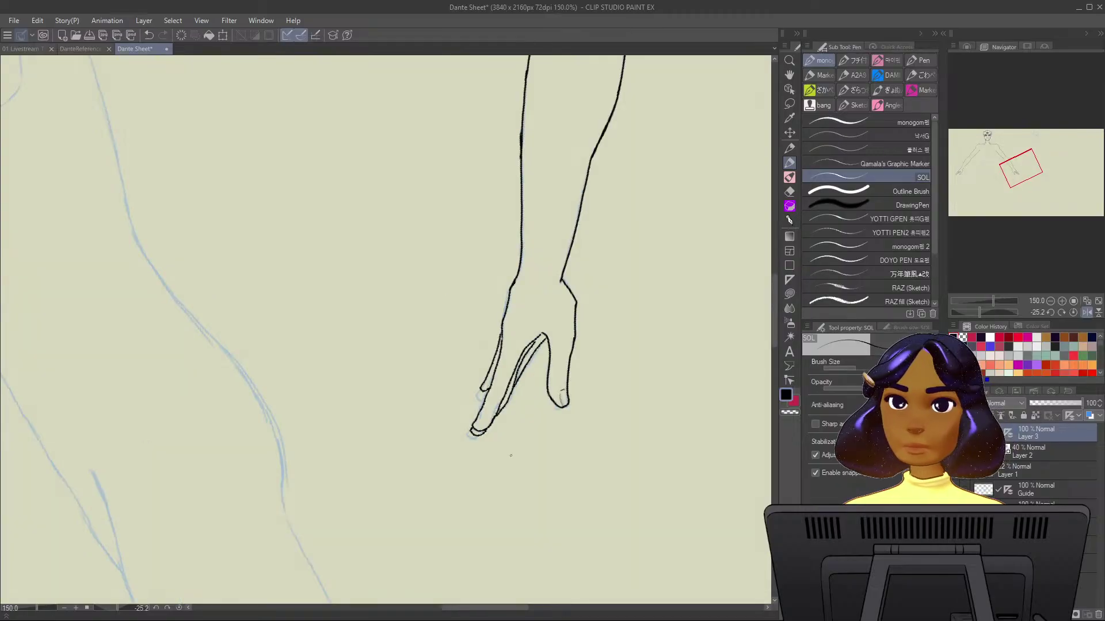
pyautogui.moveTo(633, 287); pyautogui.dragTo(486, 535)
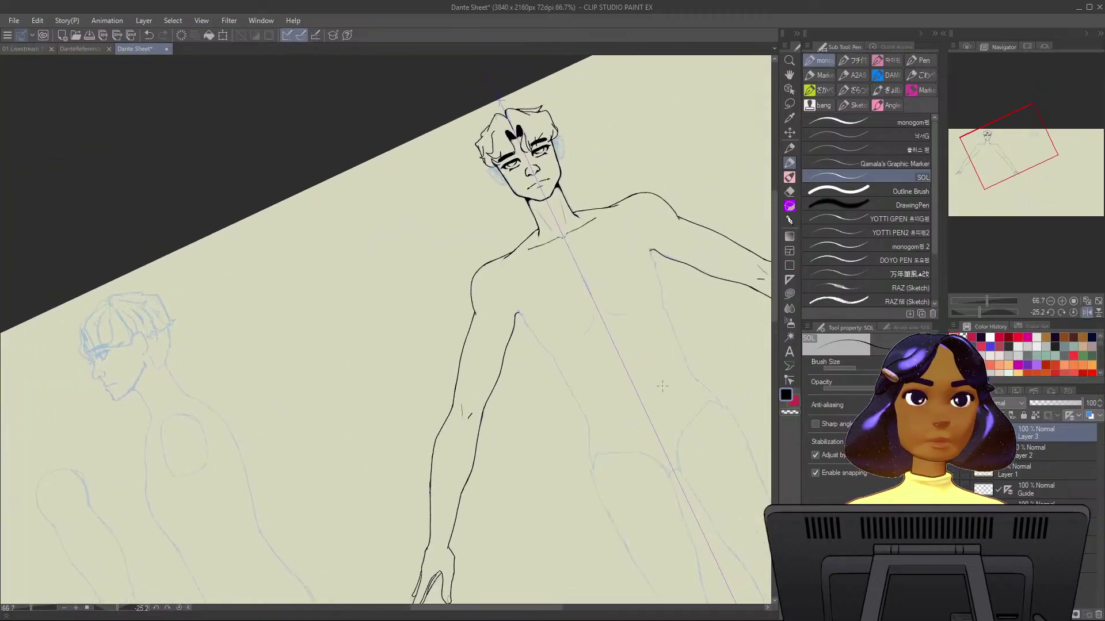
pyautogui.hotkey('ctrl', '@')
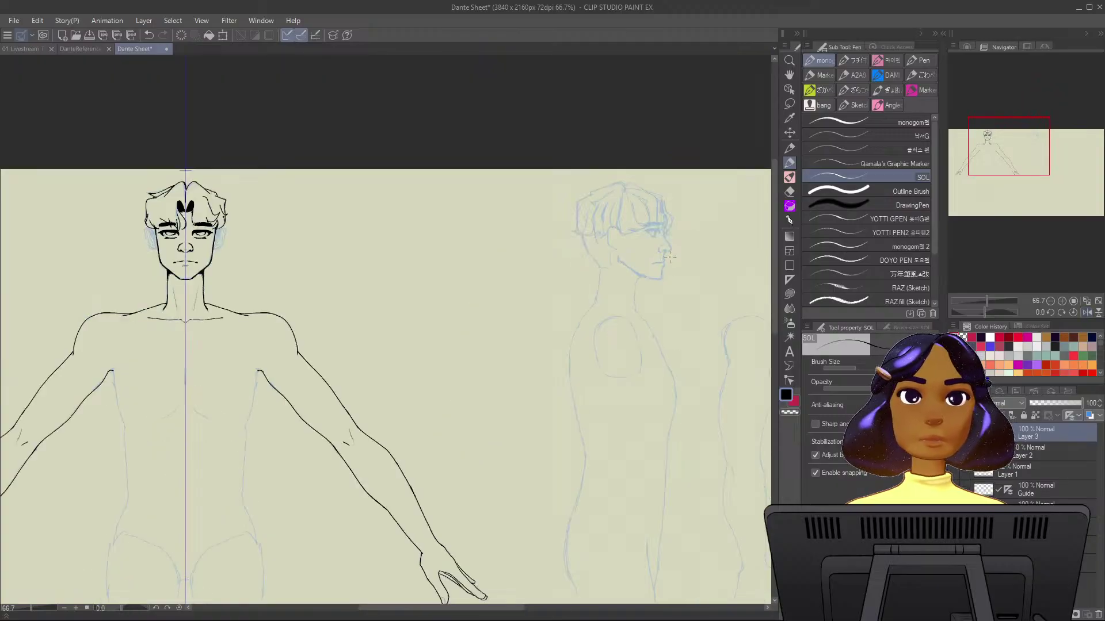
pyautogui.scroll(2, 553, 289)
pyautogui.moveTo(321, 266); pyautogui.dragTo(709, 353)
pyautogui.scroll(2, 489, 302)
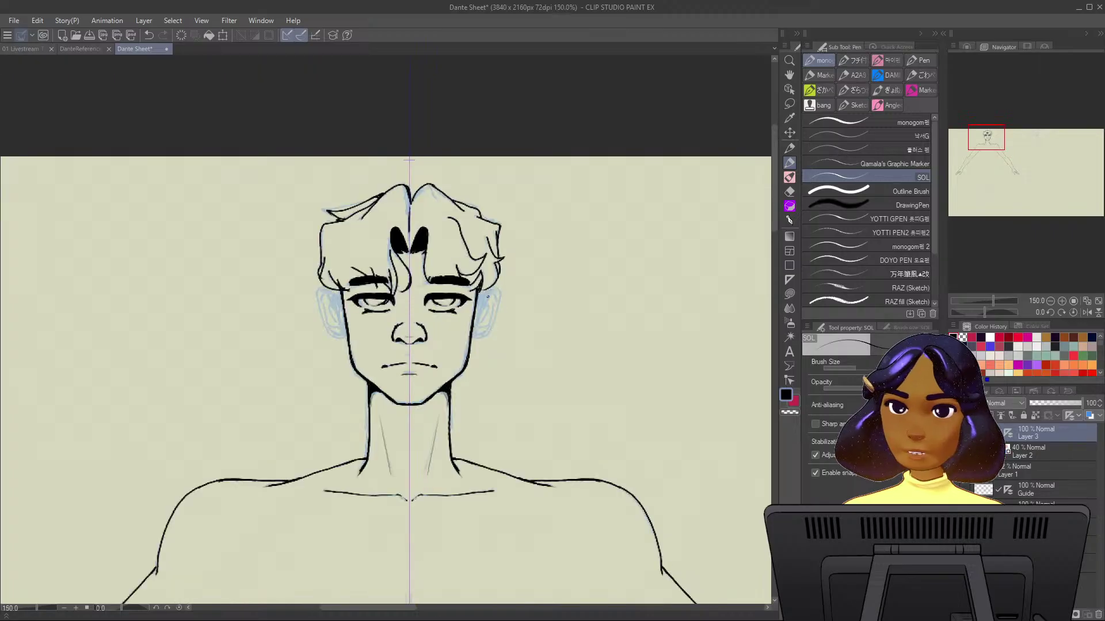
pyautogui.scroll(2, 480, 298)
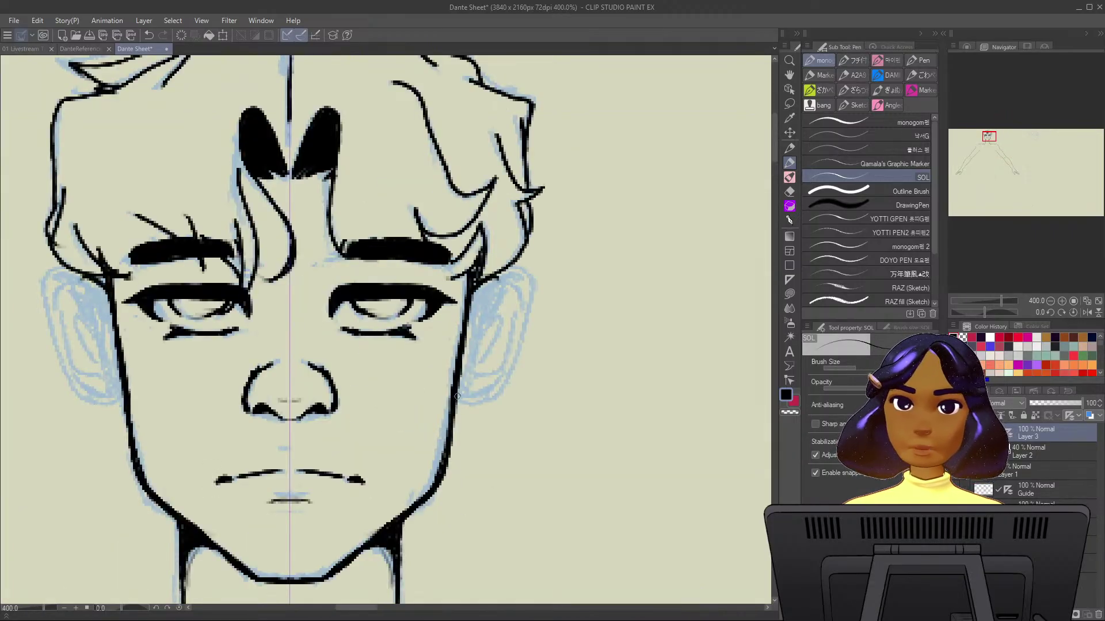
pyautogui.moveTo(458, 398); pyautogui.dragTo(496, 377)
pyautogui.moveTo(498, 275)
pyautogui.mouseDown()
pyautogui.moveTo(498, 371)
pyautogui.moveTo(477, 400)
pyautogui.mouseUp()
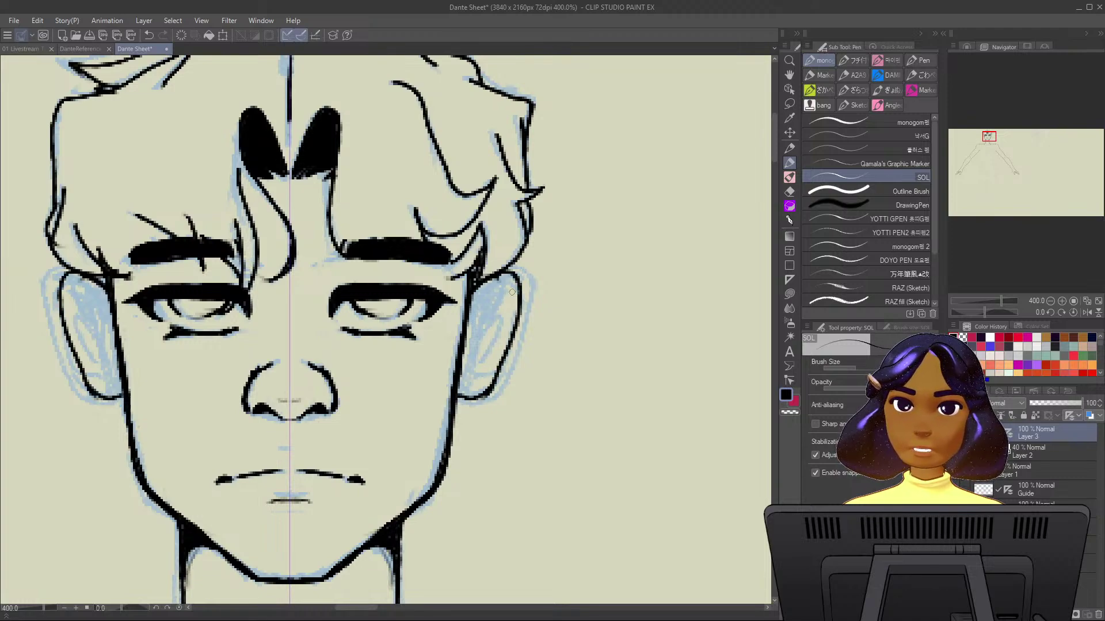
pyautogui.moveTo(506, 271)
pyautogui.mouseDown()
pyautogui.moveTo(517, 300)
pyautogui.moveTo(478, 404)
pyautogui.mouseUp()
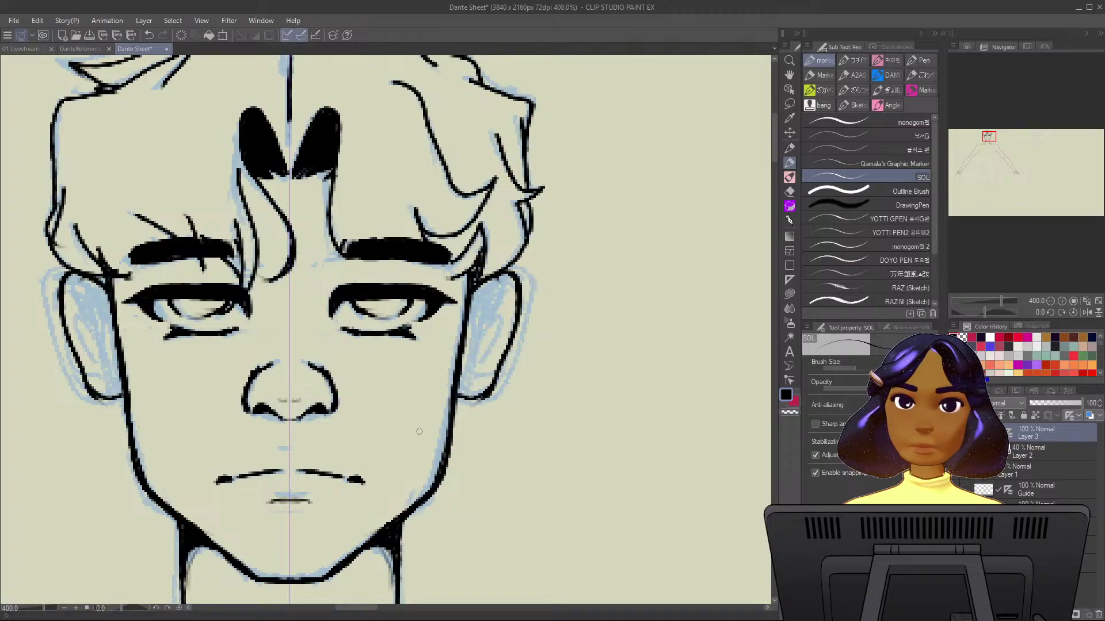
# Ink the inner ear folds inside both ear outlines.
pyautogui.moveTo(477, 309)
pyautogui.mouseDown()
pyautogui.moveTo(493, 288)
pyautogui.moveTo(509, 296)
pyautogui.moveTo(464, 389)
pyautogui.mouseUp()
pyautogui.moveTo(469, 332)
pyautogui.mouseDown()
pyautogui.moveTo(488, 314)
pyautogui.moveTo(469, 360)
pyautogui.mouseUp()
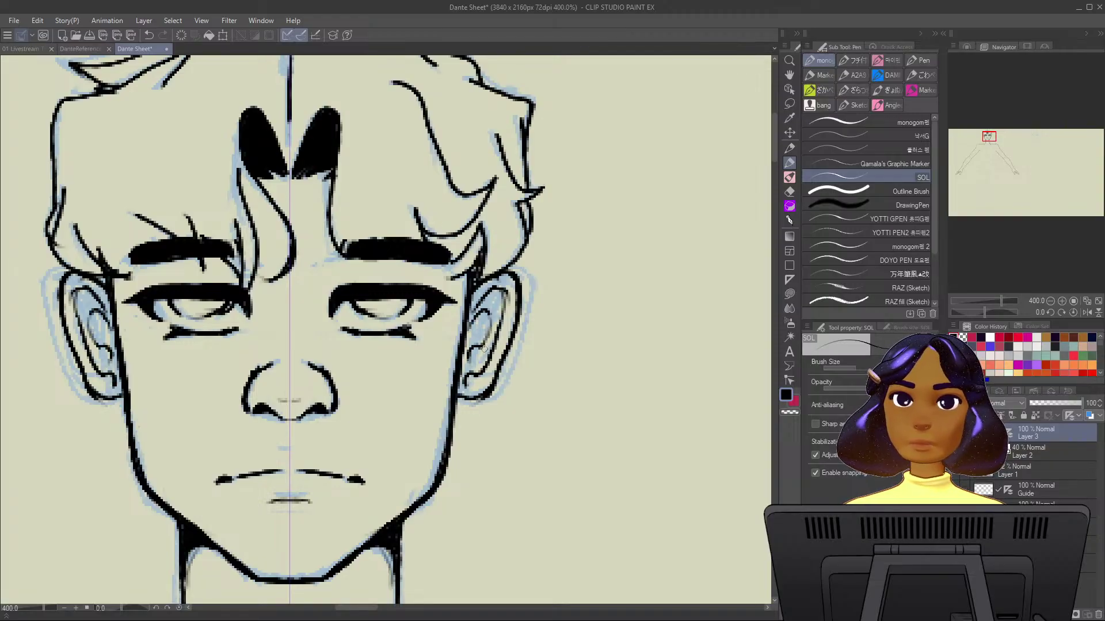
pyautogui.moveTo(473, 317)
pyautogui.mouseDown()
pyautogui.moveTo(495, 288)
pyautogui.moveTo(481, 317)
pyautogui.moveTo(498, 293)
pyautogui.moveTo(487, 321)
pyautogui.mouseUp()
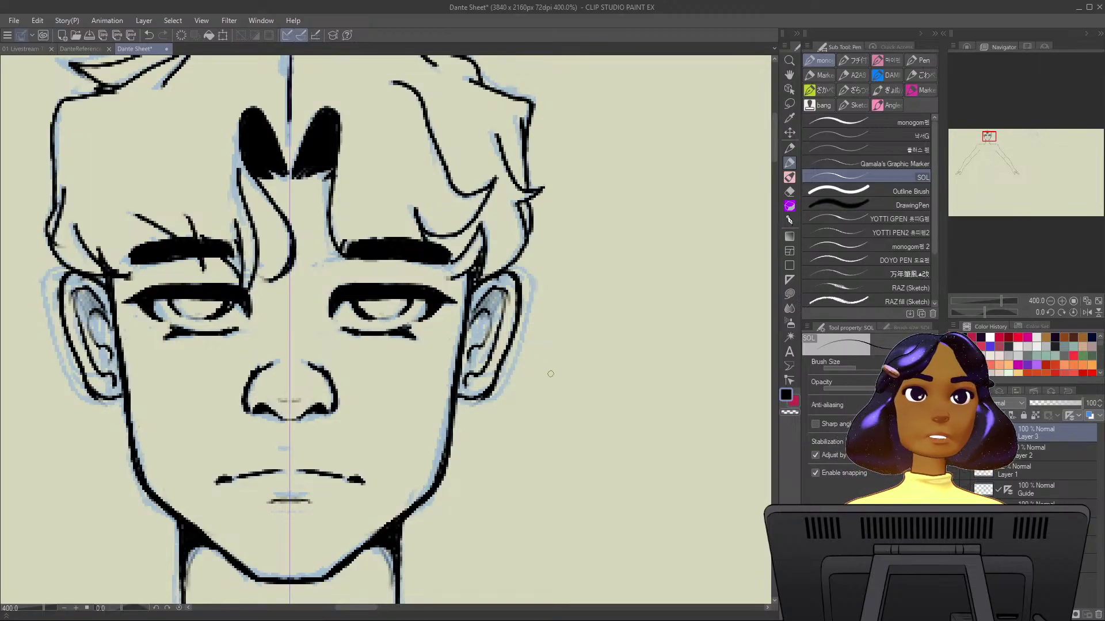
# Show the coloured reference figure beside the line art and try mirrored arrow marks near its neck, undoing them.
pyautogui.scroll(-2, 540, 375)
pyautogui.scroll(-1, 594, 386)
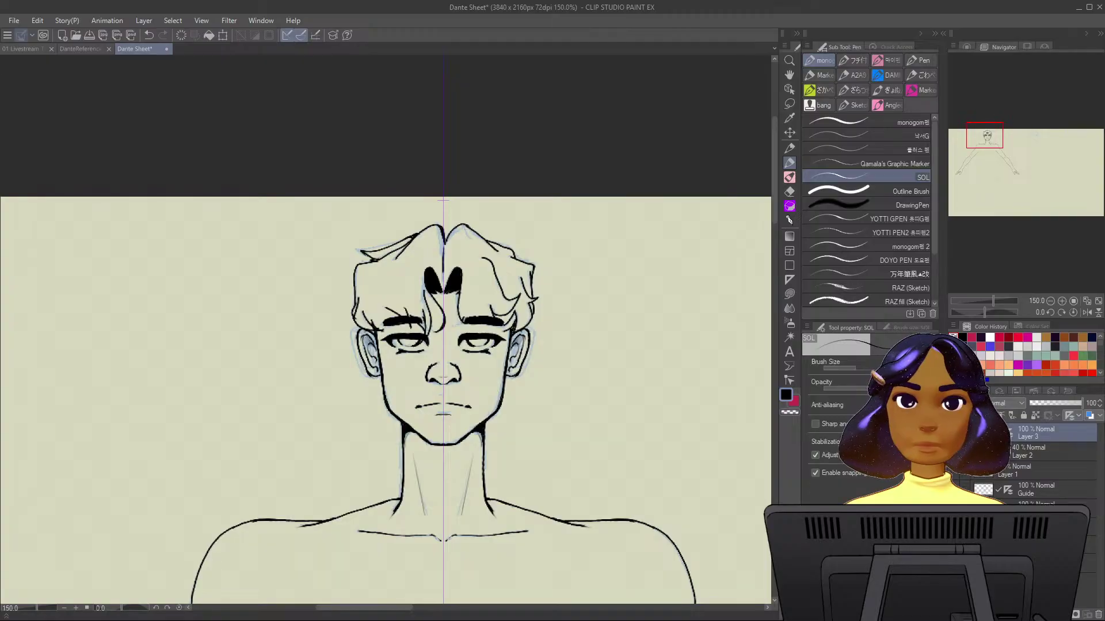
pyautogui.moveTo(593, 386)
pyautogui.mouseDown()
pyautogui.moveTo(589, 308)
pyautogui.moveTo(506, 335)
pyautogui.moveTo(459, 371)
pyautogui.mouseUp()
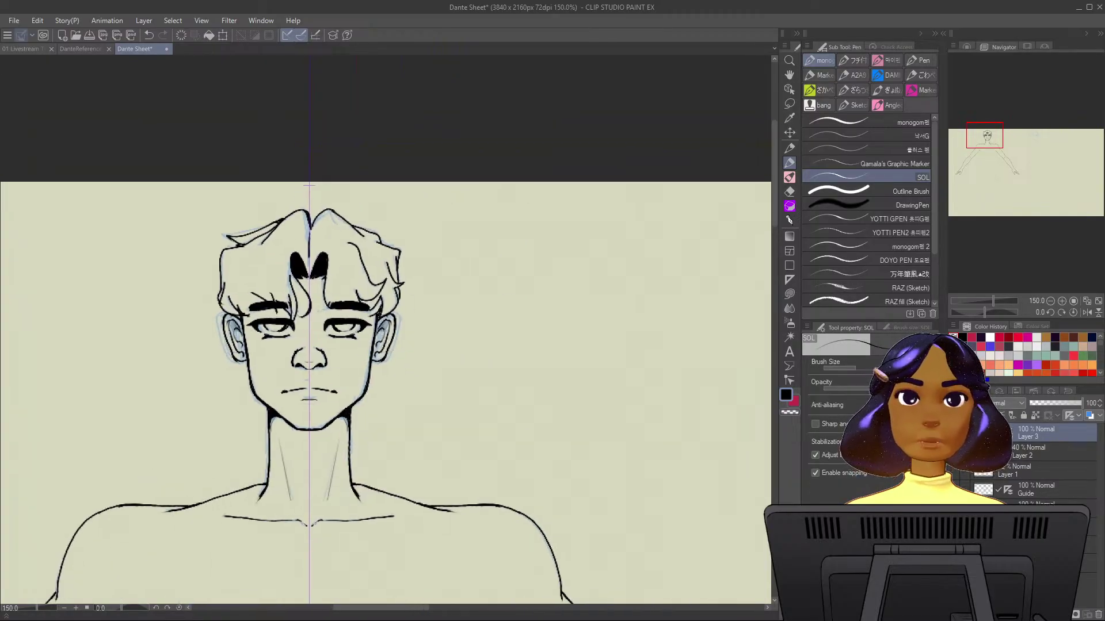
pyautogui.scroll(-1, 655, 447)
pyautogui.moveTo(655, 447)
pyautogui.mouseDown()
pyautogui.moveTo(389, 411)
pyautogui.moveTo(355, 428)
pyautogui.moveTo(217, 415)
pyautogui.moveTo(337, 416)
pyautogui.moveTo(596, 374)
pyautogui.moveTo(658, 291)
pyautogui.moveTo(719, 237)
pyautogui.moveTo(736, 248)
pyautogui.mouseUp()
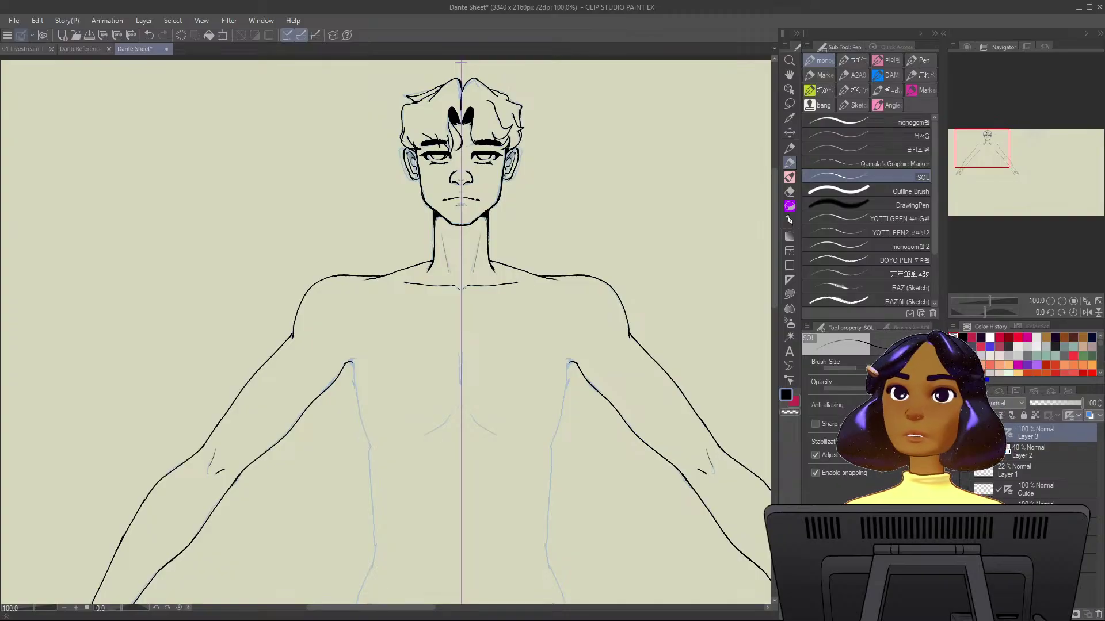
pyautogui.hotkey('ctrl', '-')
pyautogui.hotkey('ctrl', '-')
pyautogui.hscroll(3, 504, 403)
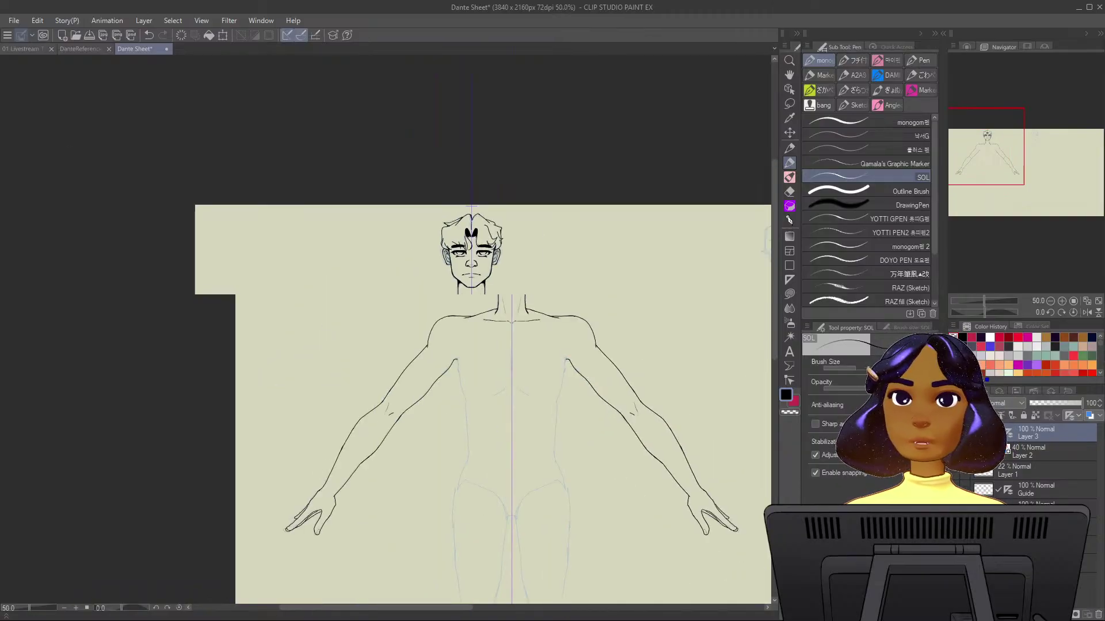
pyautogui.hotkey('ctrl', 'v')
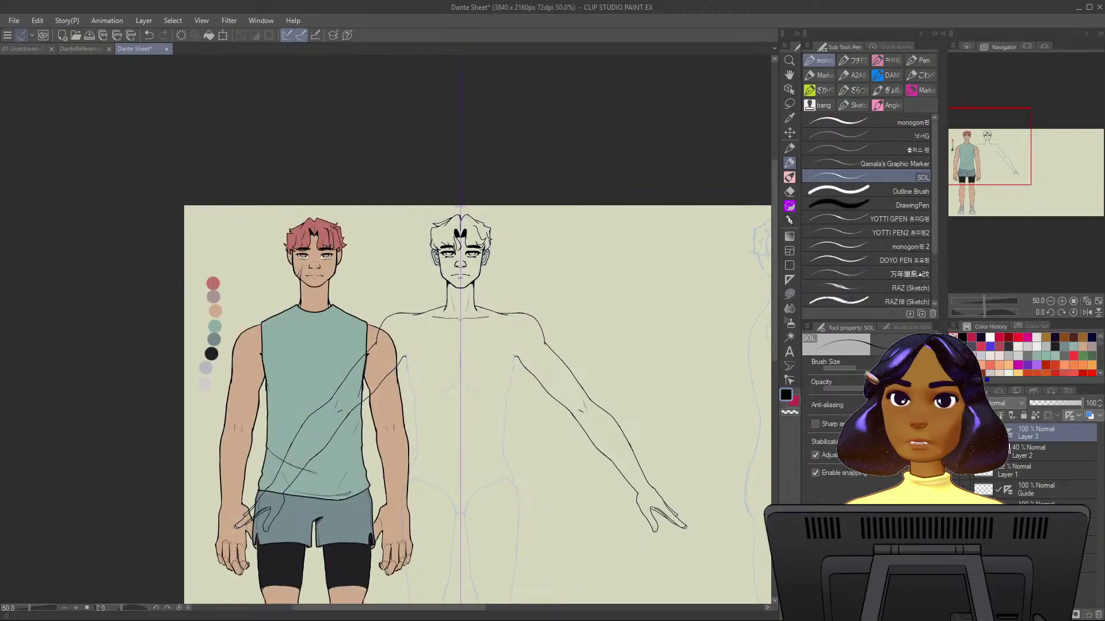
pyautogui.moveTo(561, 251); pyautogui.dragTo(580, 275)
pyautogui.moveTo(361, 250)
pyautogui.mouseDown()
pyautogui.moveTo(340, 279)
pyautogui.moveTo(348, 272)
pyautogui.mouseUp()
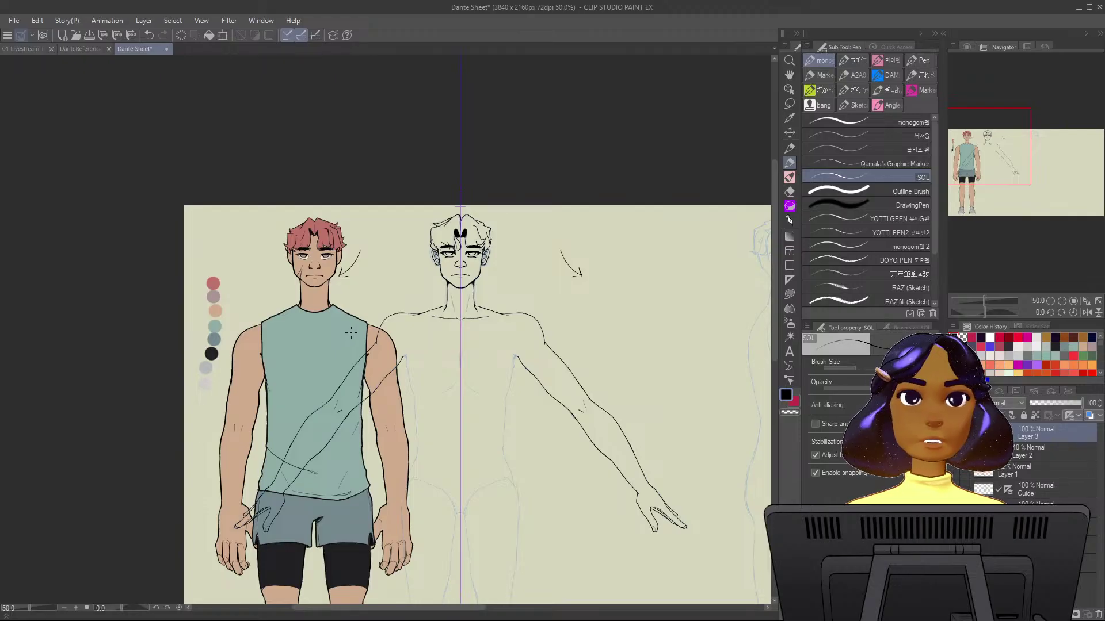
pyautogui.hotkey('ctrl', 'z')
pyautogui.hotkey('ctrl', 'z')
pyautogui.hotkey('ctrl', 'z')
pyautogui.hotkey('ctrl', 'z')
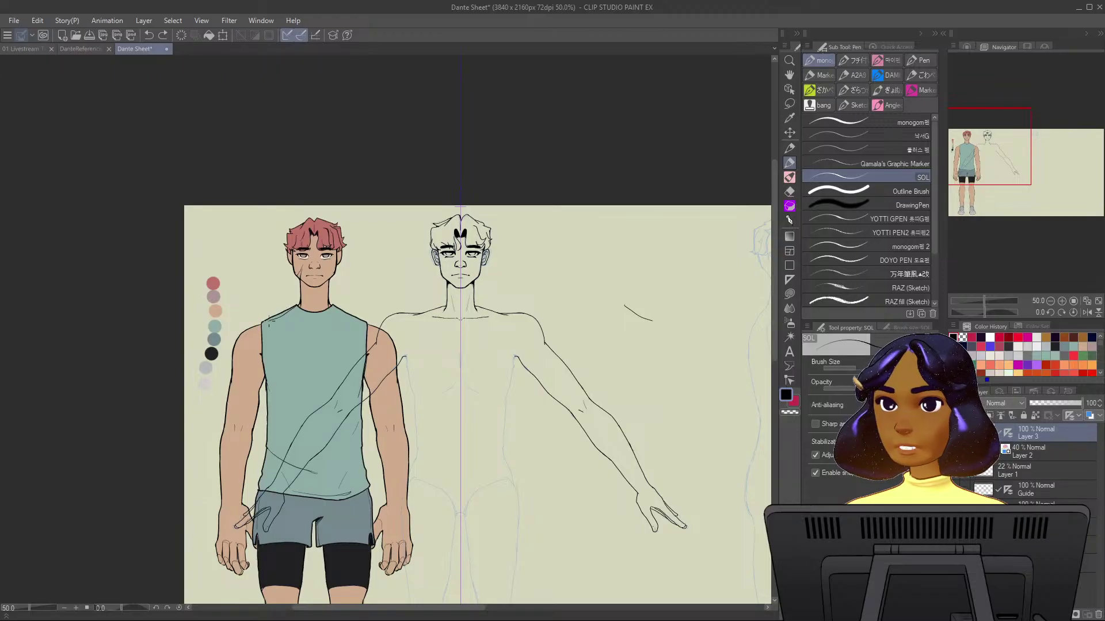
# Try tracing the coloured reference's tank top shoulders and sides with mirrored strokes, and undo them.
pyautogui.moveTo(625, 306); pyautogui.dragTo(663, 324)
pyautogui.moveTo(554, 331); pyautogui.dragTo(589, 305)
pyautogui.moveTo(331, 307); pyautogui.dragTo(371, 338)
pyautogui.moveTo(655, 378)
pyautogui.mouseDown()
pyautogui.moveTo(651, 443)
pyautogui.moveTo(665, 485)
pyautogui.mouseUp()
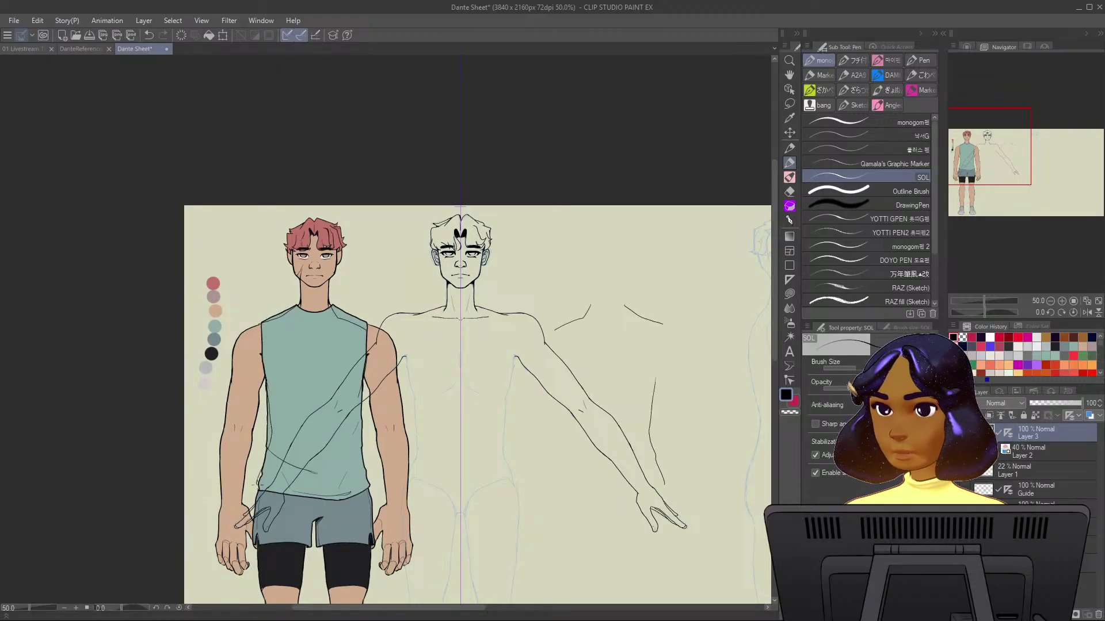
pyautogui.moveTo(564, 390)
pyautogui.mouseDown()
pyautogui.moveTo(563, 460)
pyautogui.moveTo(552, 500)
pyautogui.mouseUp()
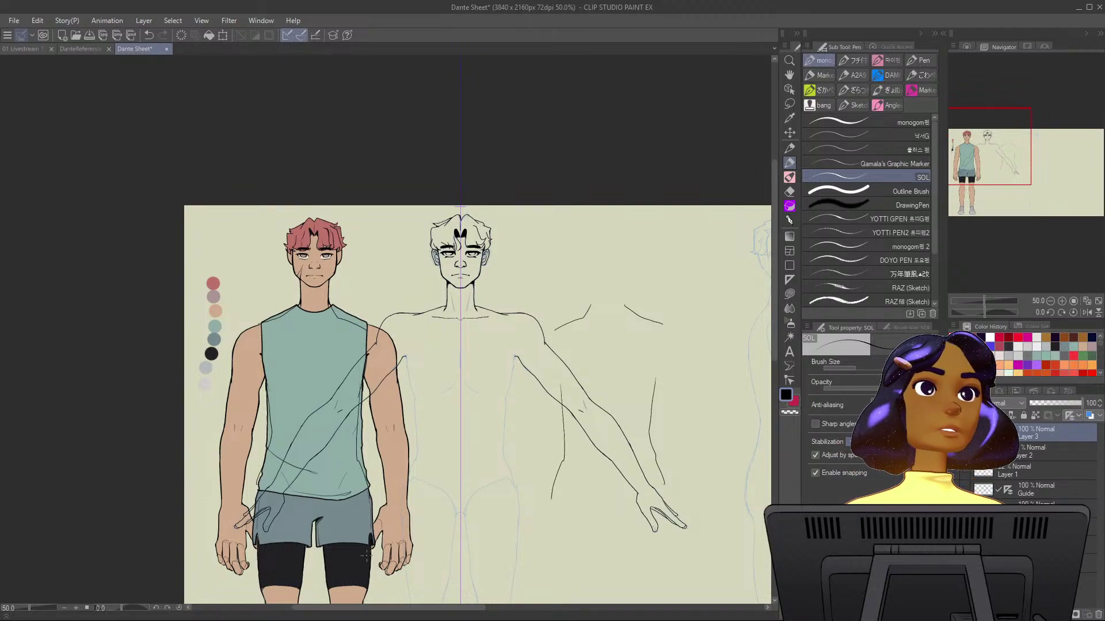
pyautogui.hotkey('ctrl', 'z')
pyautogui.hotkey('ctrl', 'z')
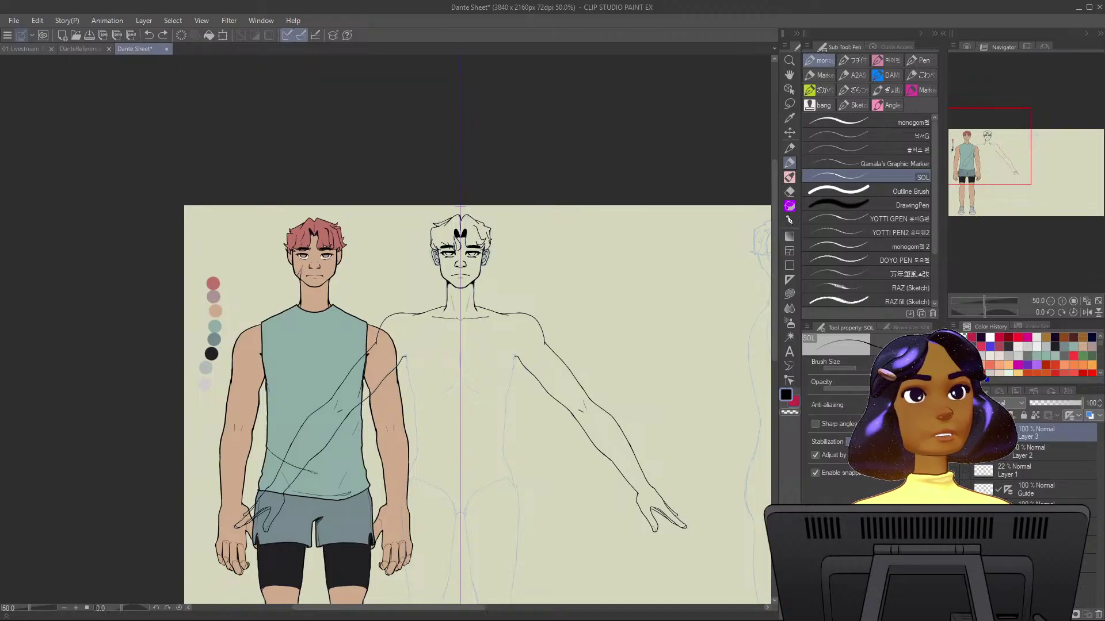
# Hide the coloured reference and ink the torso's mirrored sides from the armpits down to the bend below the ribs.
pyautogui.hotkey('ctrl', '+')
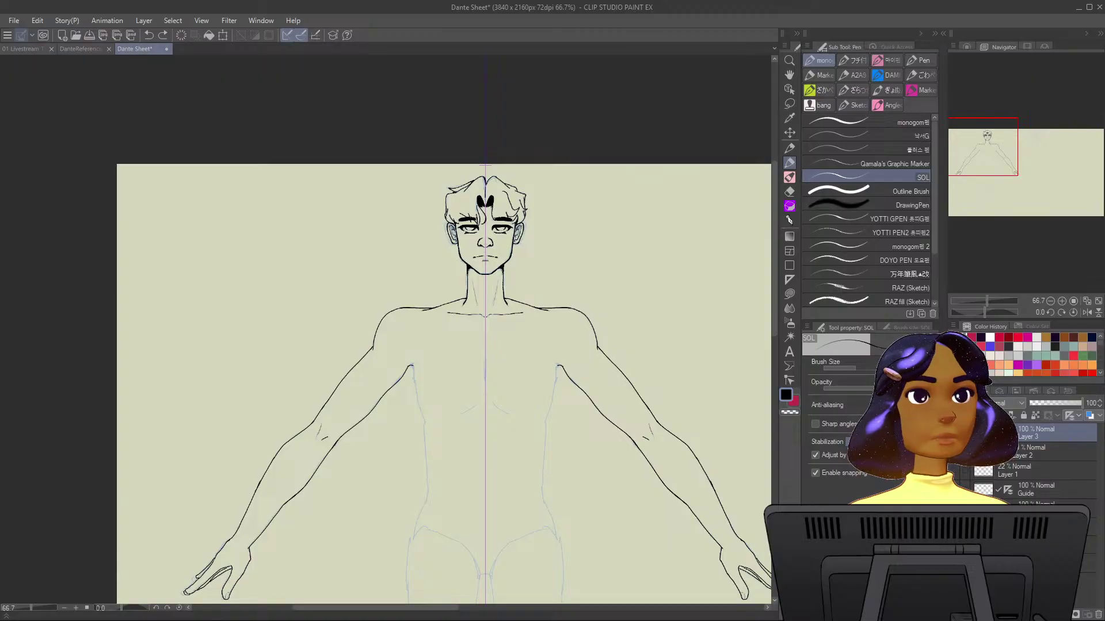
pyautogui.scroll(2, 485, 345)
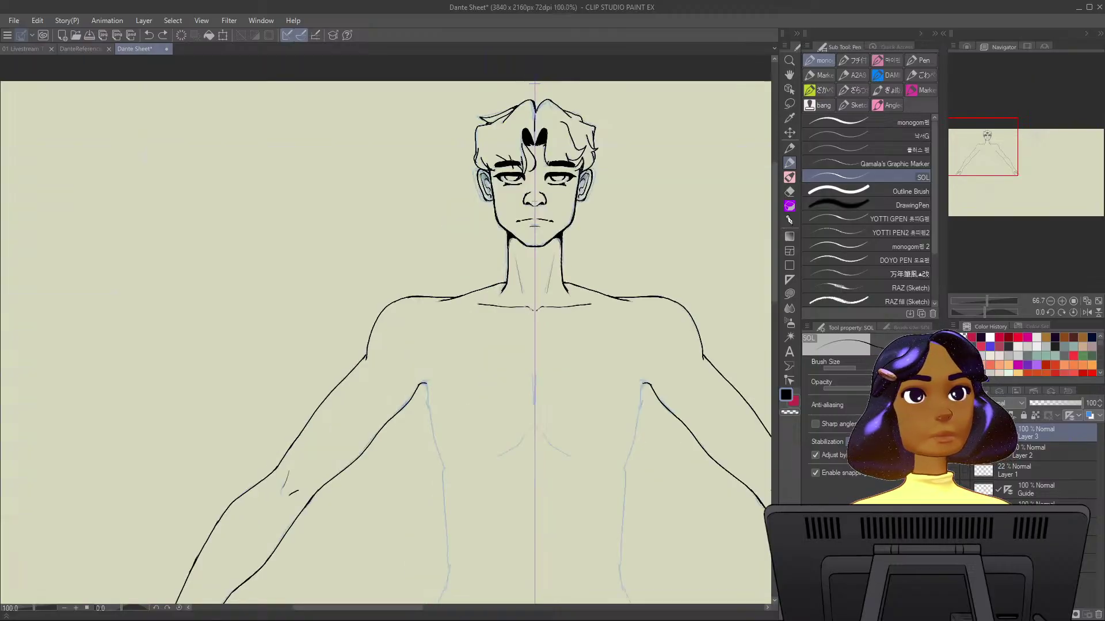
pyautogui.scroll(-2, 656, 399)
pyautogui.scroll(3, 657, 399)
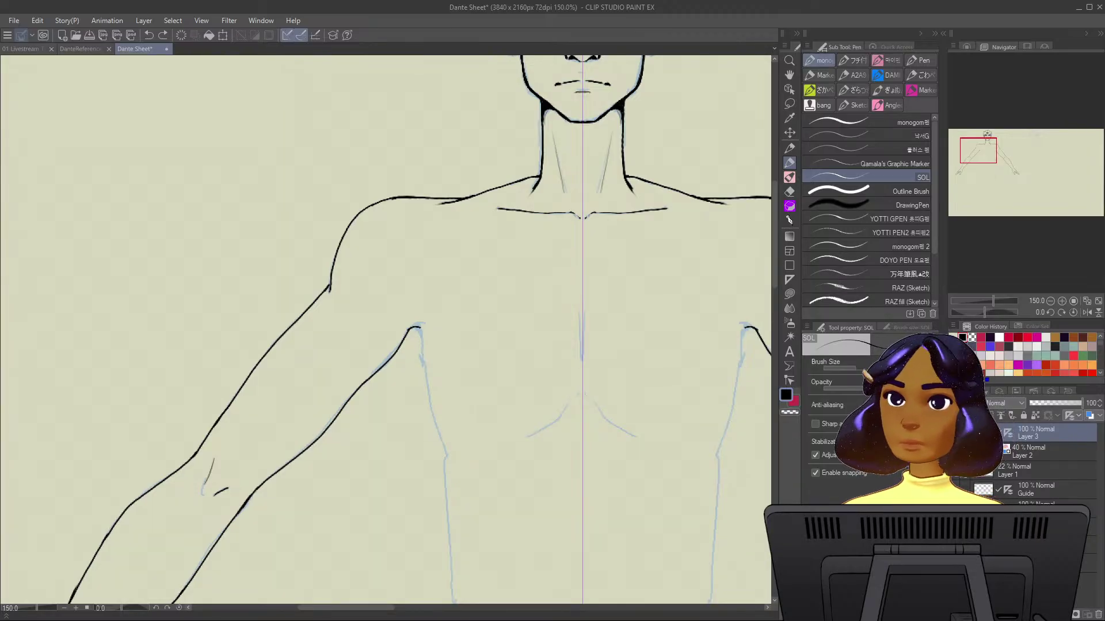
pyautogui.moveTo(419, 338)
pyautogui.mouseDown()
pyautogui.moveTo(389, 302)
pyautogui.moveTo(417, 414)
pyautogui.mouseUp()
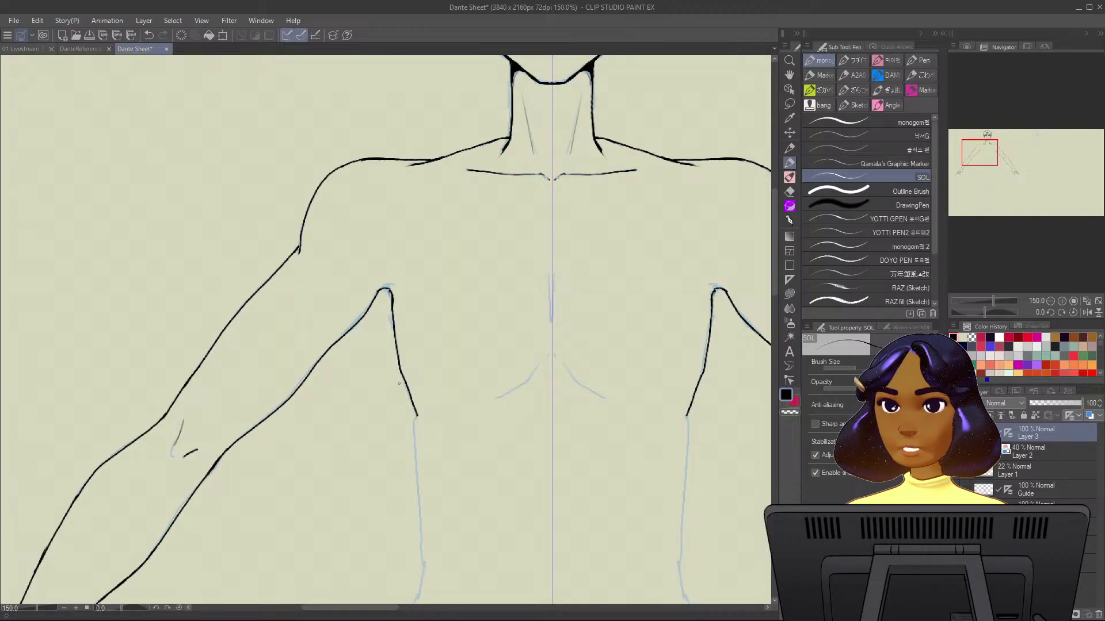
pyautogui.moveTo(392, 299); pyautogui.dragTo(419, 431)
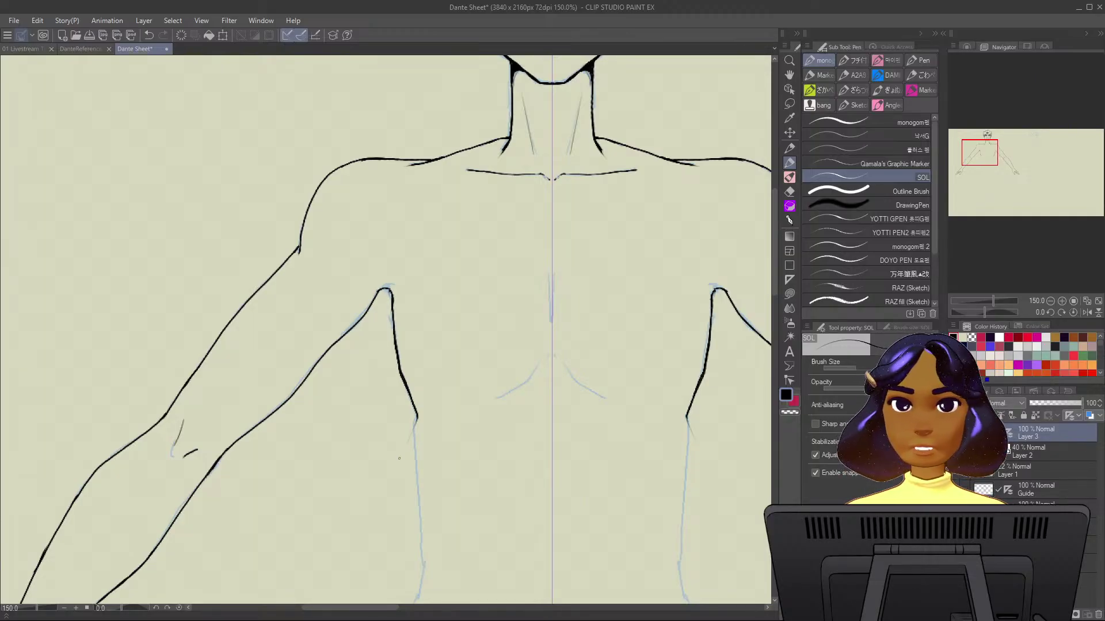
# Ink the mirrored body contours from the bend below the ribs, around the waist and hips, onto the outer upper thighs.
pyautogui.scroll(-5, 566, 442)
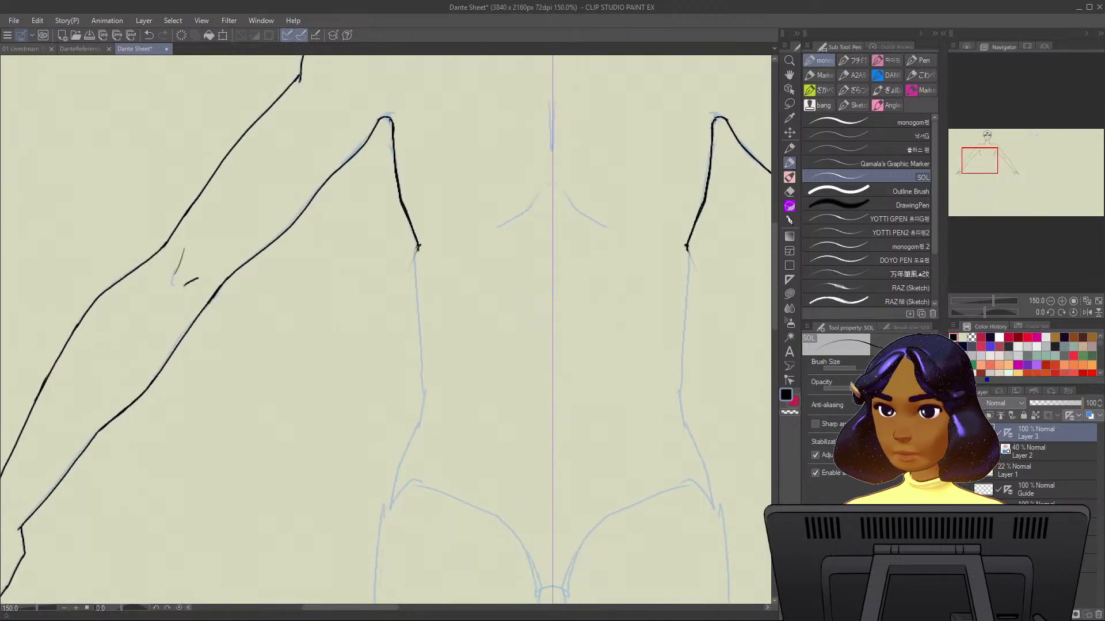
pyautogui.moveTo(419, 247); pyautogui.dragTo(414, 294)
pyautogui.moveTo(422, 366)
pyautogui.mouseDown()
pyautogui.moveTo(426, 397)
pyautogui.moveTo(400, 461)
pyautogui.mouseUp()
pyautogui.moveTo(421, 367)
pyautogui.mouseDown()
pyautogui.moveTo(420, 423)
pyautogui.moveTo(560, 257)
pyautogui.mouseUp()
pyautogui.moveTo(403, 288); pyautogui.dragTo(460, 245)
pyautogui.moveTo(637, 203)
pyautogui.mouseDown()
pyautogui.moveTo(595, 339)
pyautogui.moveTo(601, 532)
pyautogui.mouseUp()
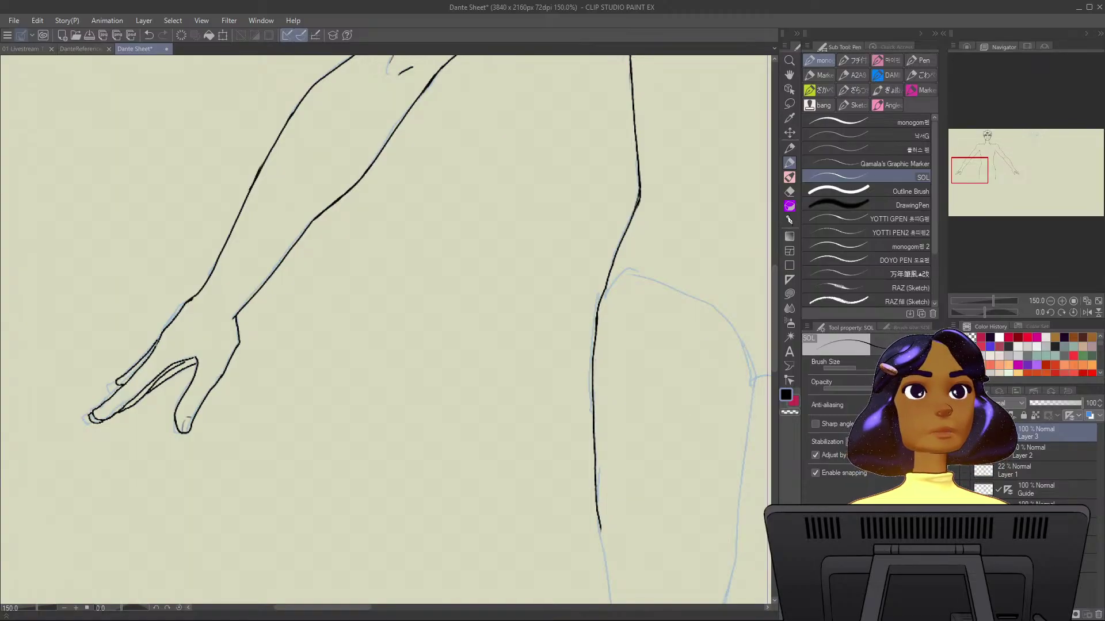
# Extend the mirrored outer thigh lines down to the knees, redoing the lower stroke until it follows the blue sketch.
pyautogui.moveTo(633, 455)
pyautogui.mouseDown()
pyautogui.moveTo(610, 316)
pyautogui.moveTo(569, 204)
pyautogui.moveTo(539, 265)
pyautogui.moveTo(550, 348)
pyautogui.mouseUp()
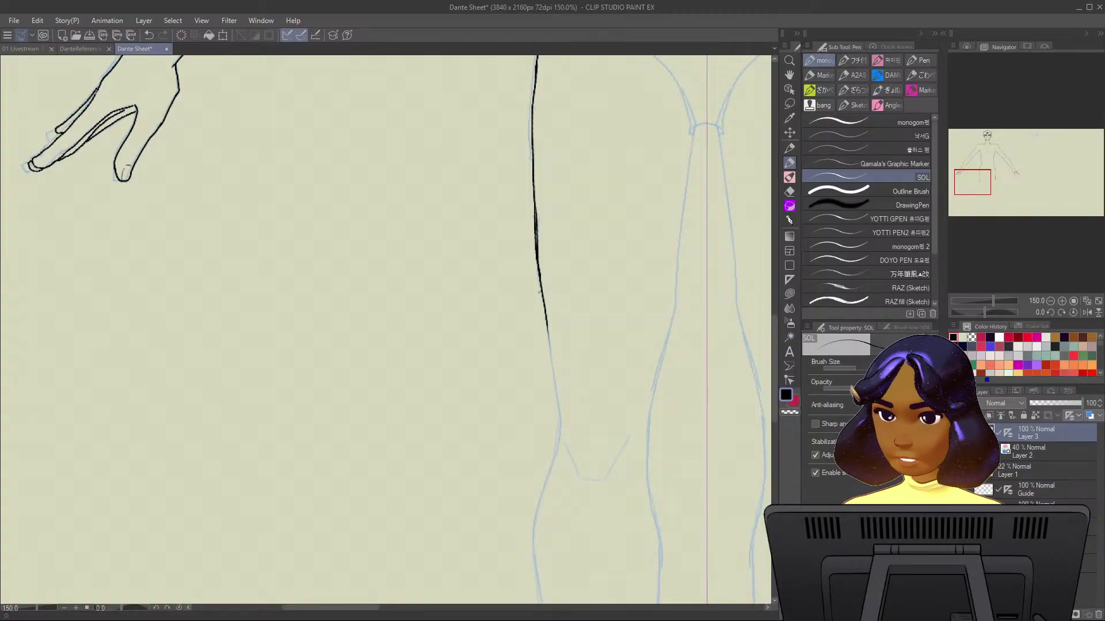
pyautogui.moveTo(539, 293); pyautogui.dragTo(558, 368)
pyautogui.hotkey('ctrl', 'z')
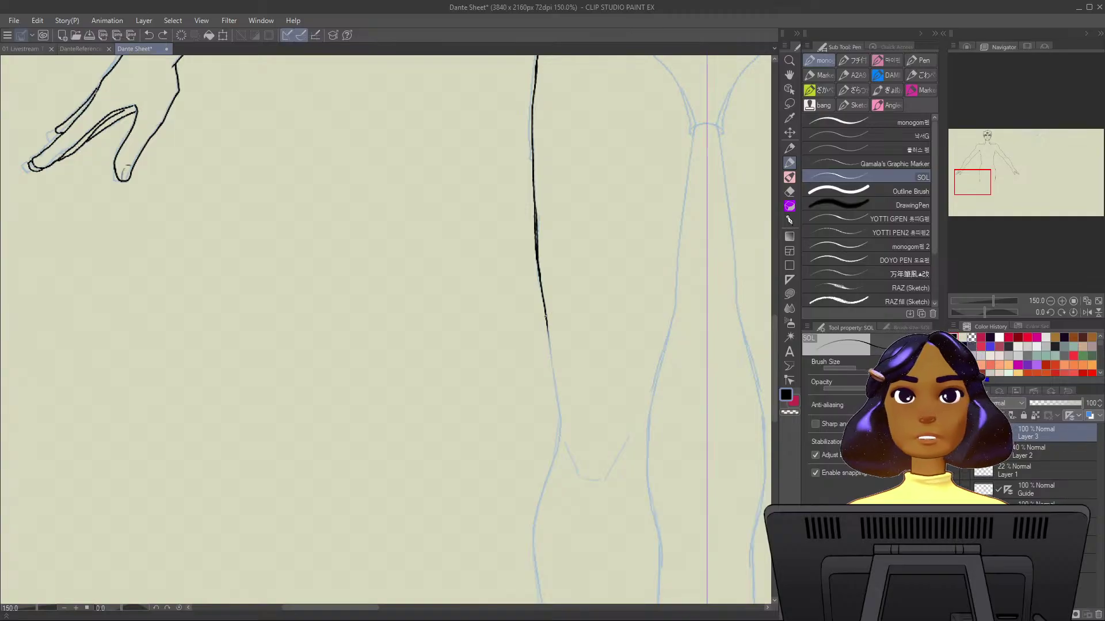
pyautogui.moveTo(544, 316); pyautogui.dragTo(560, 406)
pyautogui.hotkey('ctrl', 'z')
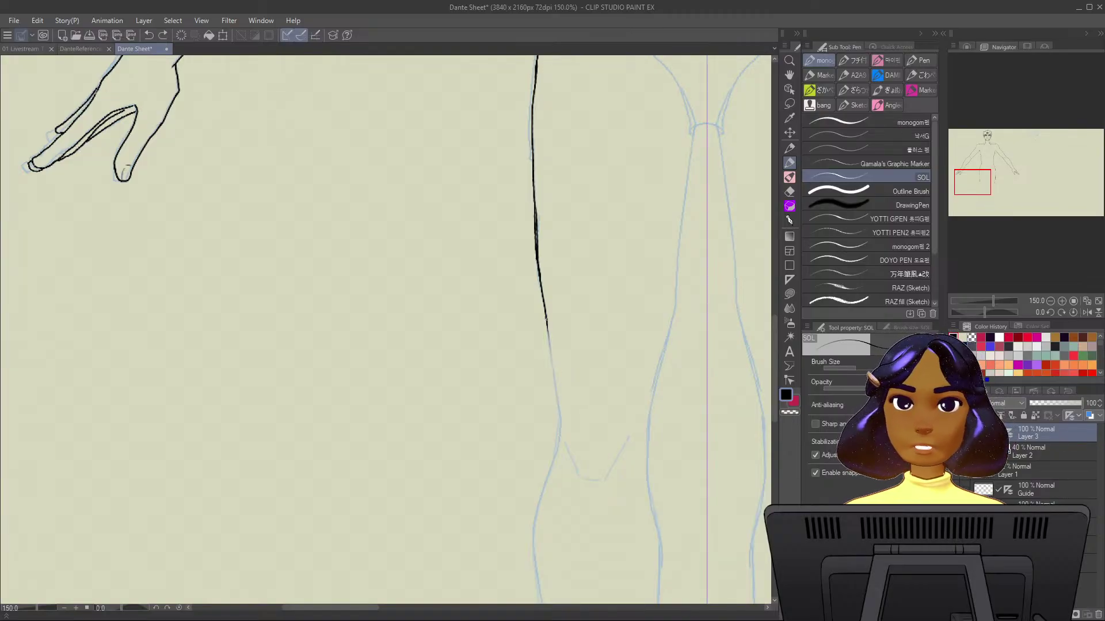
pyautogui.moveTo(546, 318); pyautogui.dragTo(558, 442)
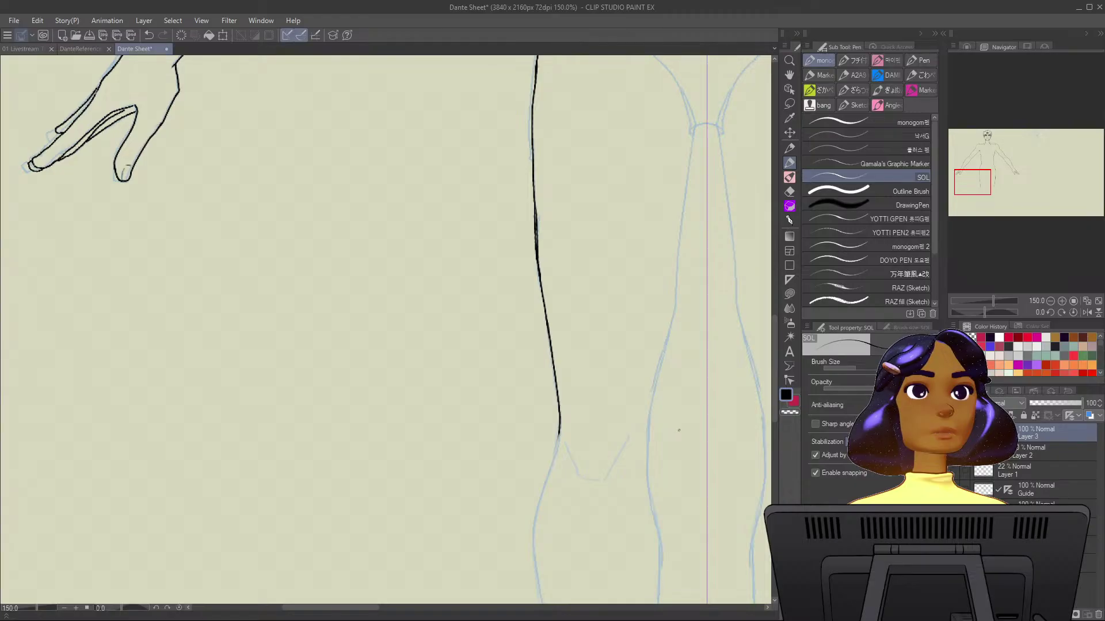
pyautogui.moveTo(683, 429)
pyautogui.mouseDown()
pyautogui.moveTo(662, 348)
pyautogui.moveTo(626, 344)
pyautogui.mouseUp()
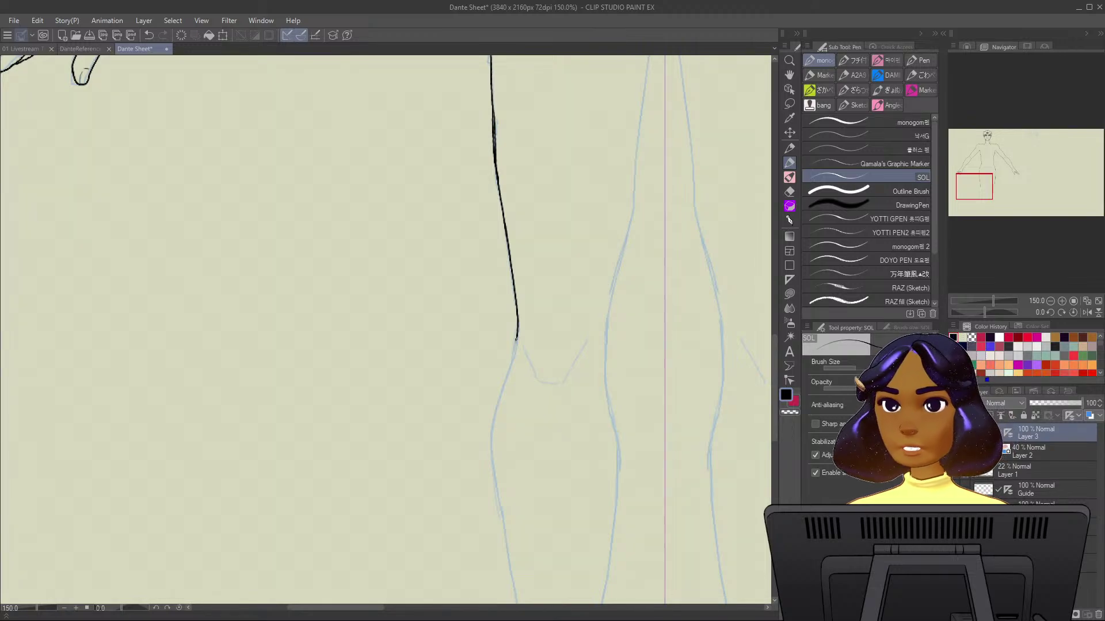
# Ink the leg's outer contour from the knee down to mid-calf in black, following the blue sketch with the SOL pen.
pyautogui.moveTo(517, 338); pyautogui.dragTo(495, 424)
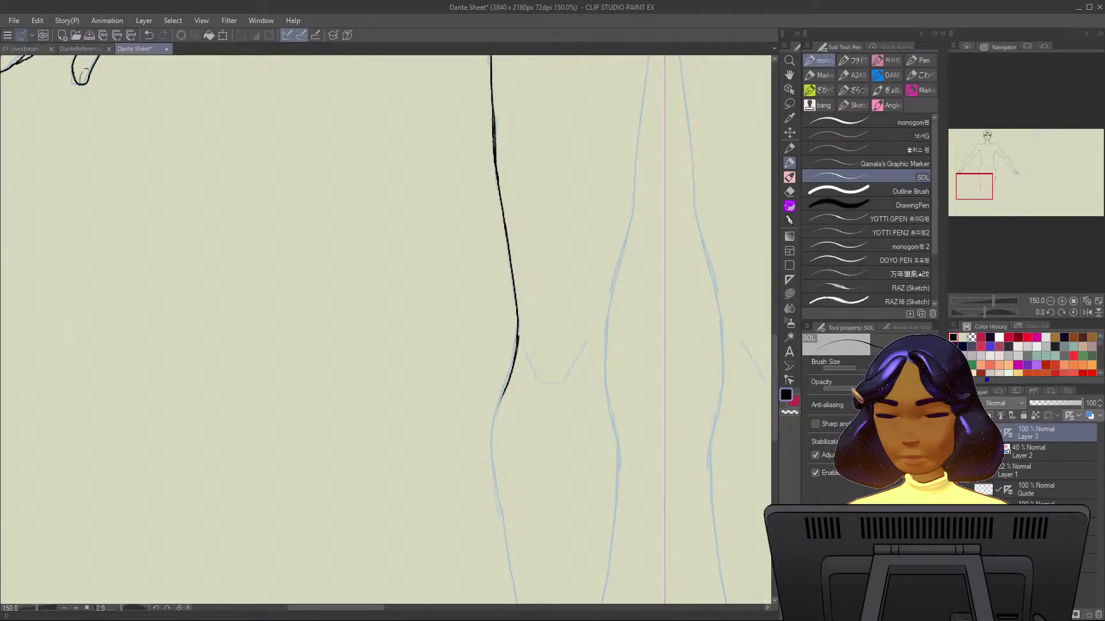
pyautogui.hotkey('ctrl', 'z')
pyautogui.moveTo(518, 343); pyautogui.dragTo(492, 457)
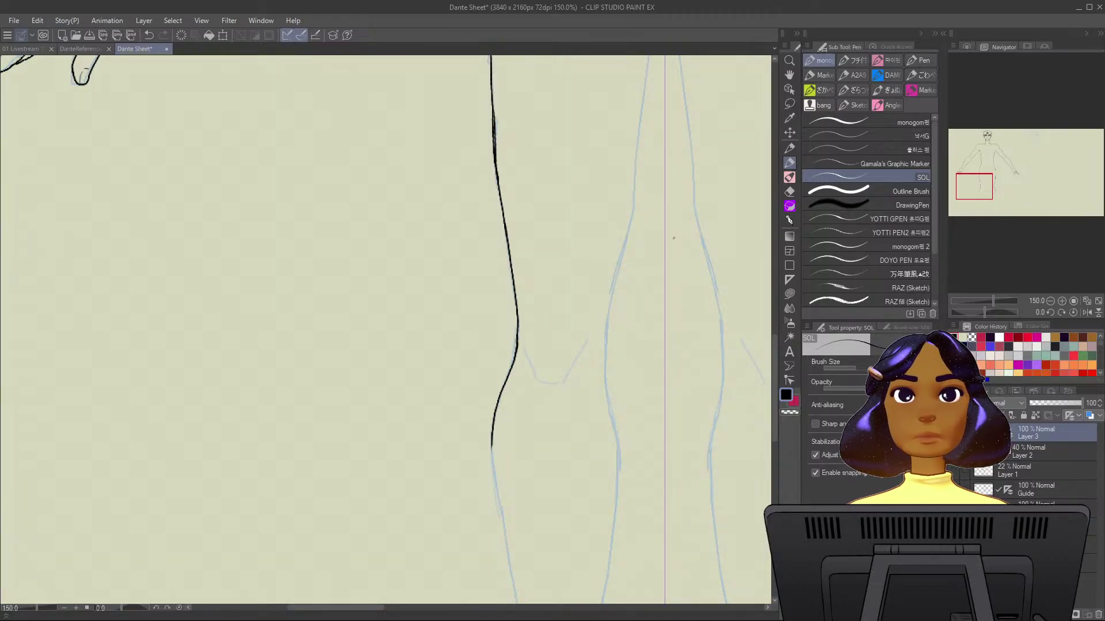
pyautogui.moveTo(496, 452)
pyautogui.mouseDown()
pyautogui.moveTo(508, 236)
pyautogui.moveTo(512, 275)
pyautogui.mouseUp()
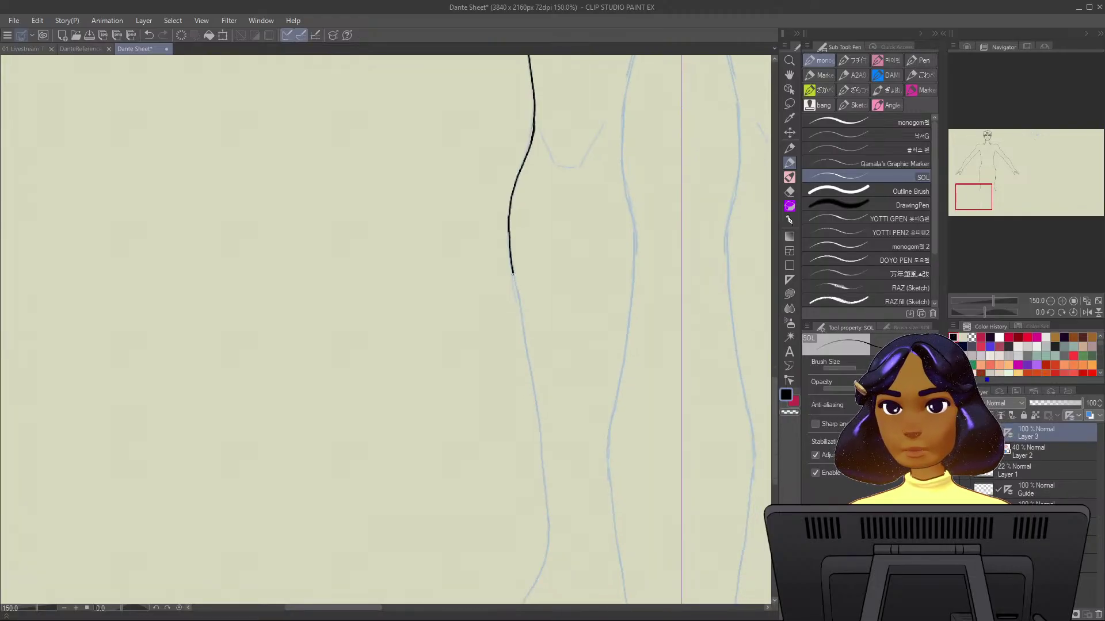
pyautogui.moveTo(509, 232); pyautogui.dragTo(524, 333)
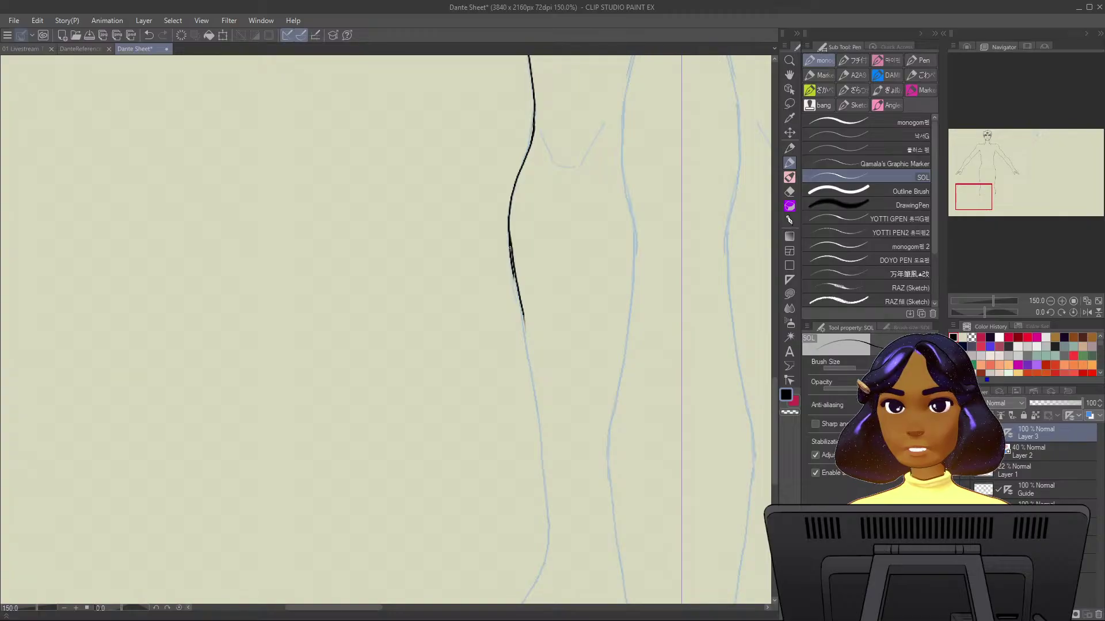
pyautogui.hotkey('ctrl', 'z')
pyautogui.moveTo(508, 229); pyautogui.dragTo(524, 340)
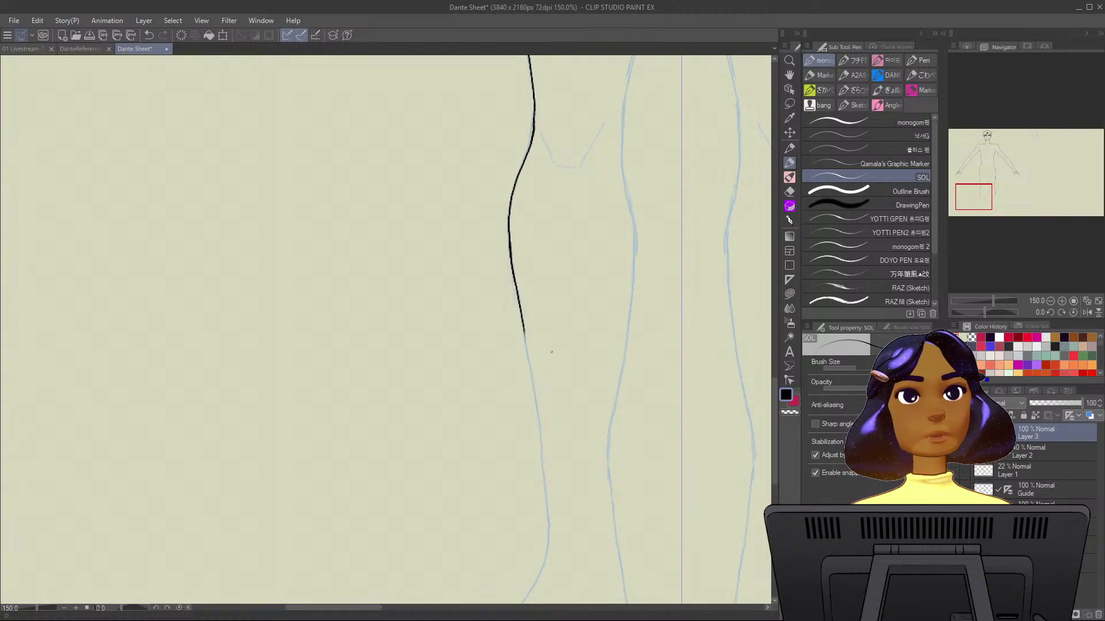
pyautogui.moveTo(525, 339)
pyautogui.mouseDown()
pyautogui.moveTo(516, 282)
pyautogui.moveTo(523, 339)
pyautogui.mouseUp()
pyautogui.hotkey('ctrl', 'z')
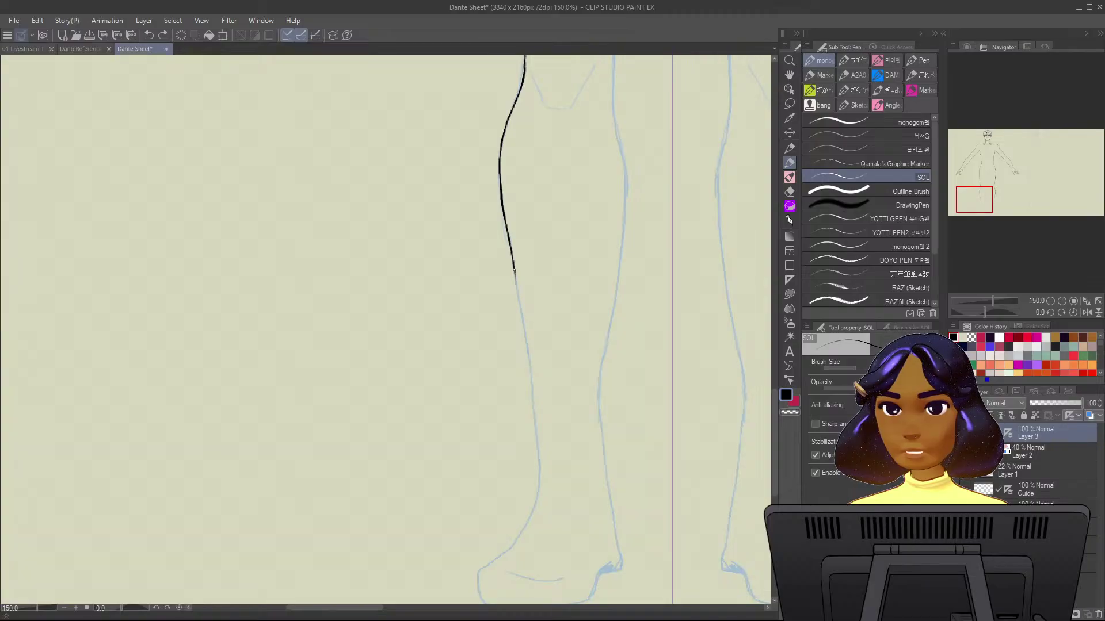
# Continue the black outer leg contour from mid-calf down to the ankle along the blue sketch.
pyautogui.moveTo(514, 270); pyautogui.dragTo(523, 331)
pyautogui.hotkey('ctrl', 'z')
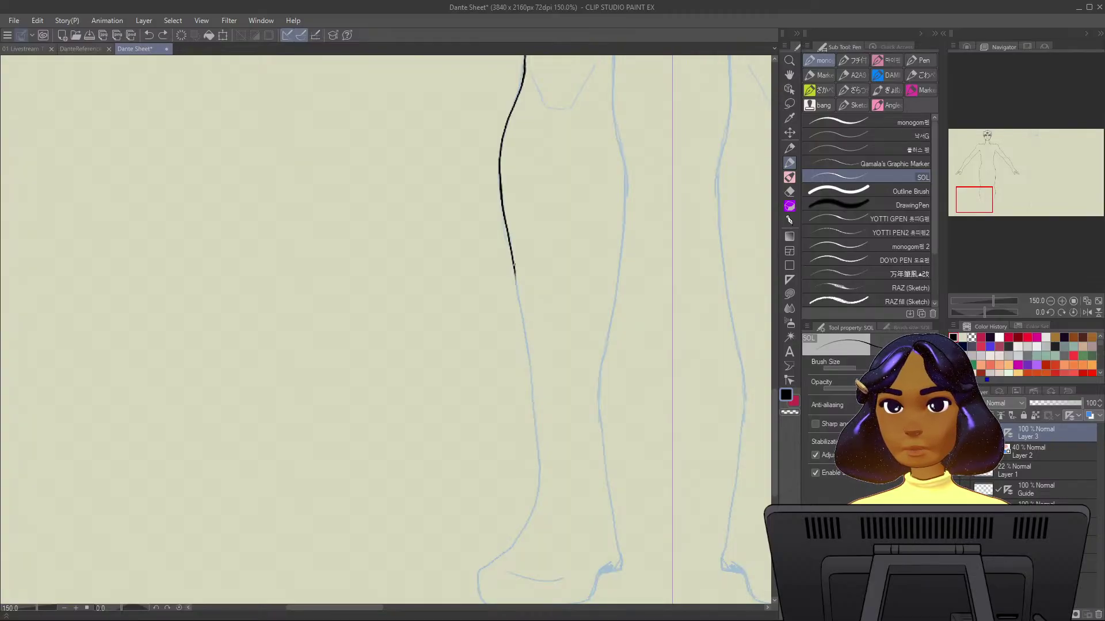
pyautogui.moveTo(514, 268); pyautogui.dragTo(534, 399)
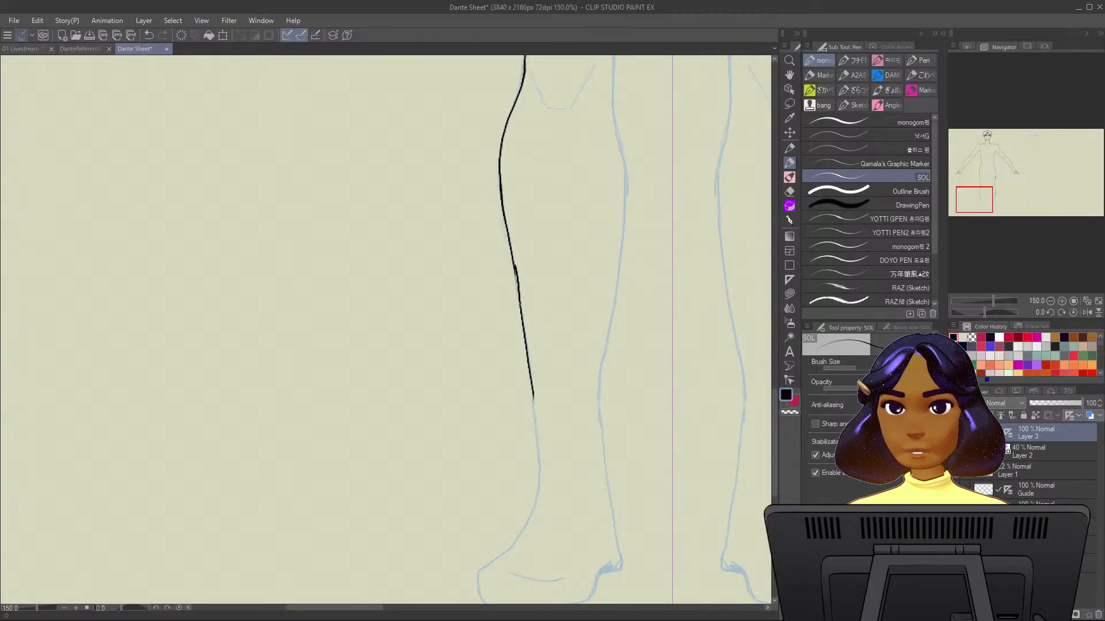
pyautogui.moveTo(524, 333); pyautogui.dragTo(544, 466)
pyautogui.hotkey('ctrl', 'z')
pyautogui.moveTo(538, 418); pyautogui.dragTo(544, 496)
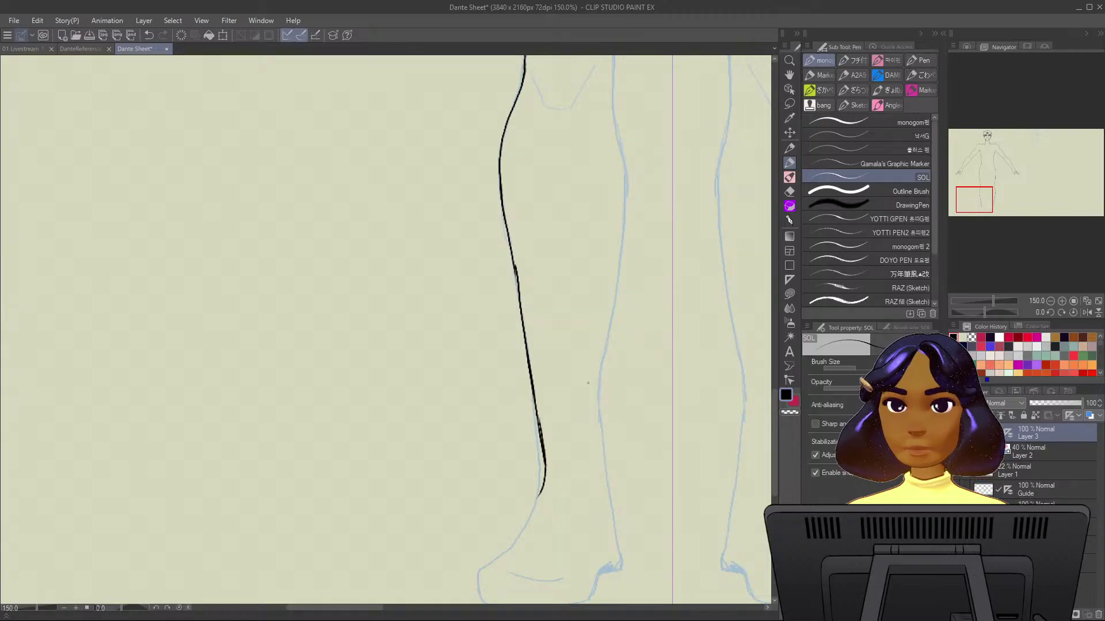
# Ink the mirrored inner thigh contours from the crotch down to just above the knees.
pyautogui.scroll(5, 385, 330)
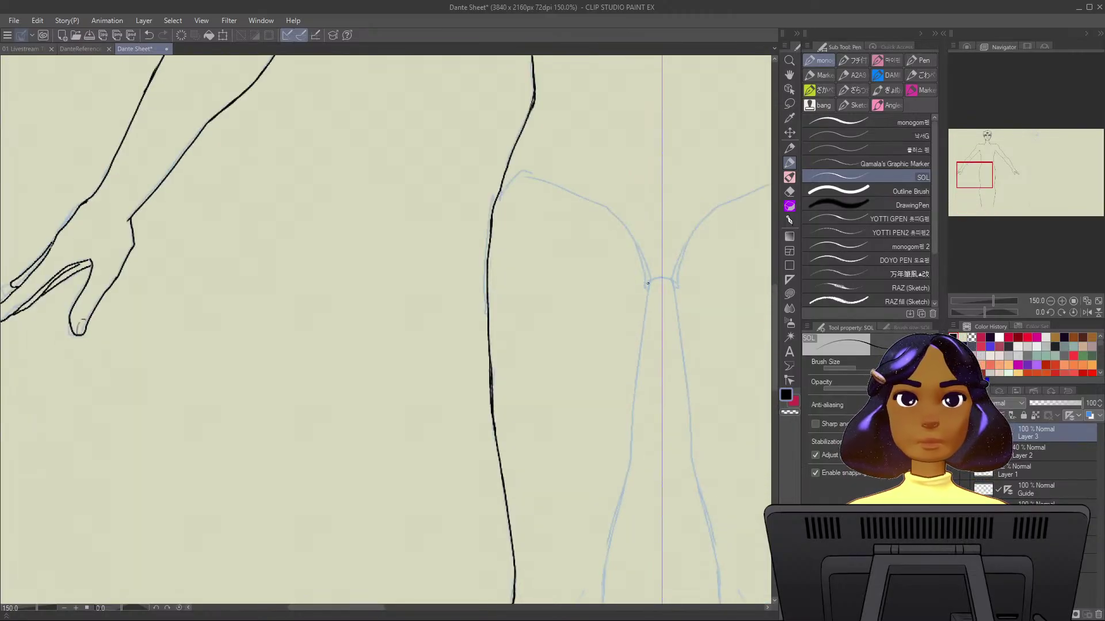
pyautogui.moveTo(648, 283)
pyautogui.mouseDown()
pyautogui.moveTo(678, 292)
pyautogui.moveTo(645, 309)
pyautogui.moveTo(627, 473)
pyautogui.mouseUp()
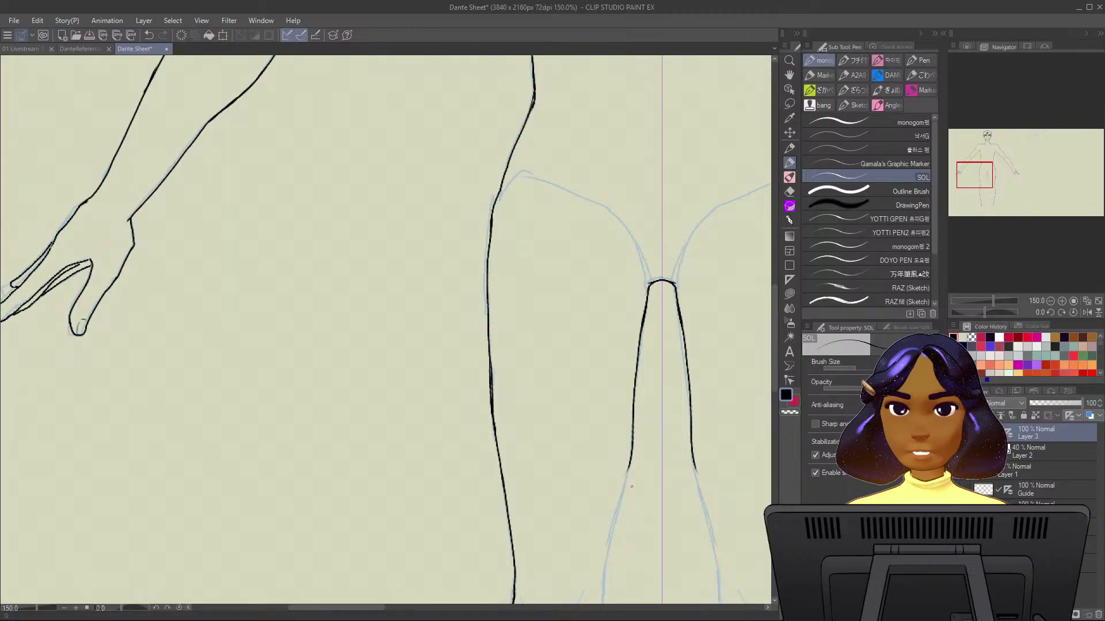
pyautogui.moveTo(633, 425); pyautogui.dragTo(614, 540)
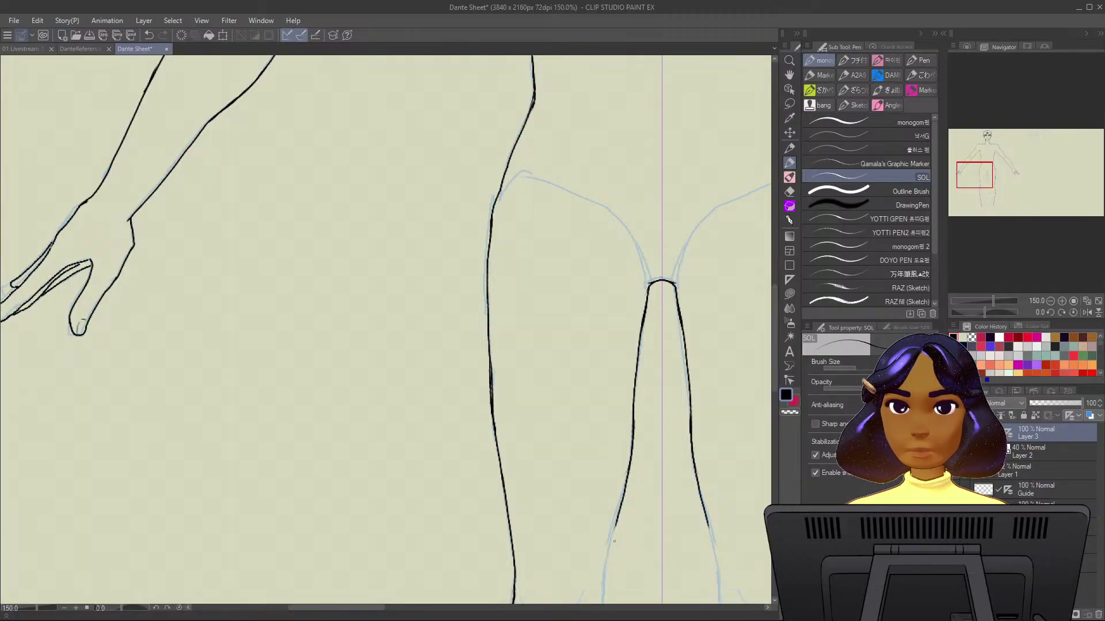
pyautogui.moveTo(625, 495)
pyautogui.mouseDown()
pyautogui.moveTo(646, 262)
pyautogui.moveTo(616, 378)
pyautogui.mouseUp()
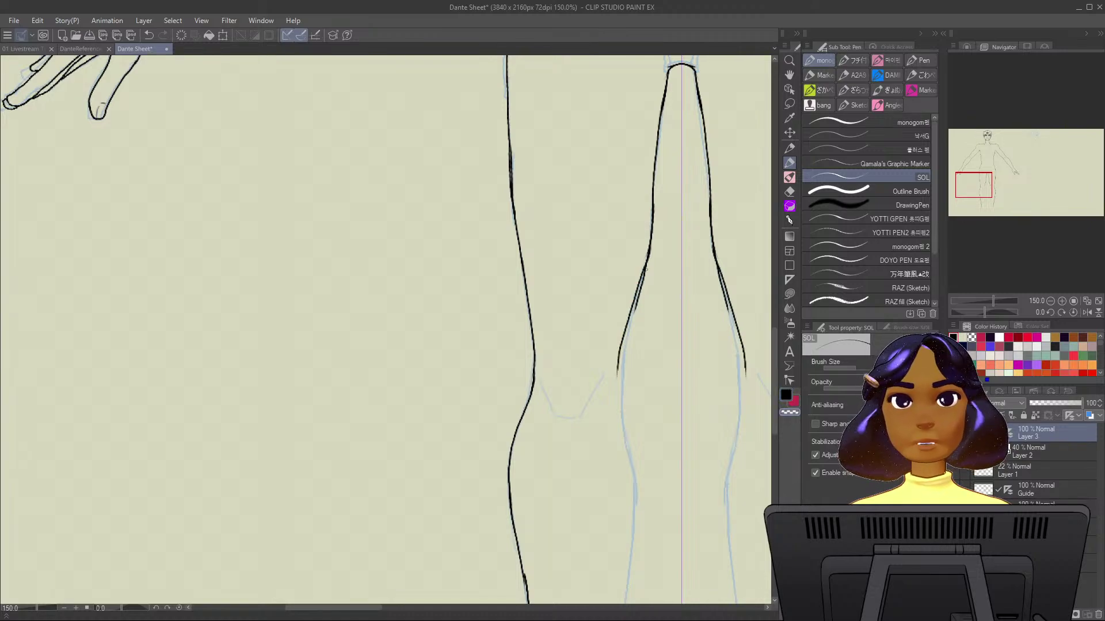
pyautogui.moveTo(647, 273); pyautogui.dragTo(636, 306)
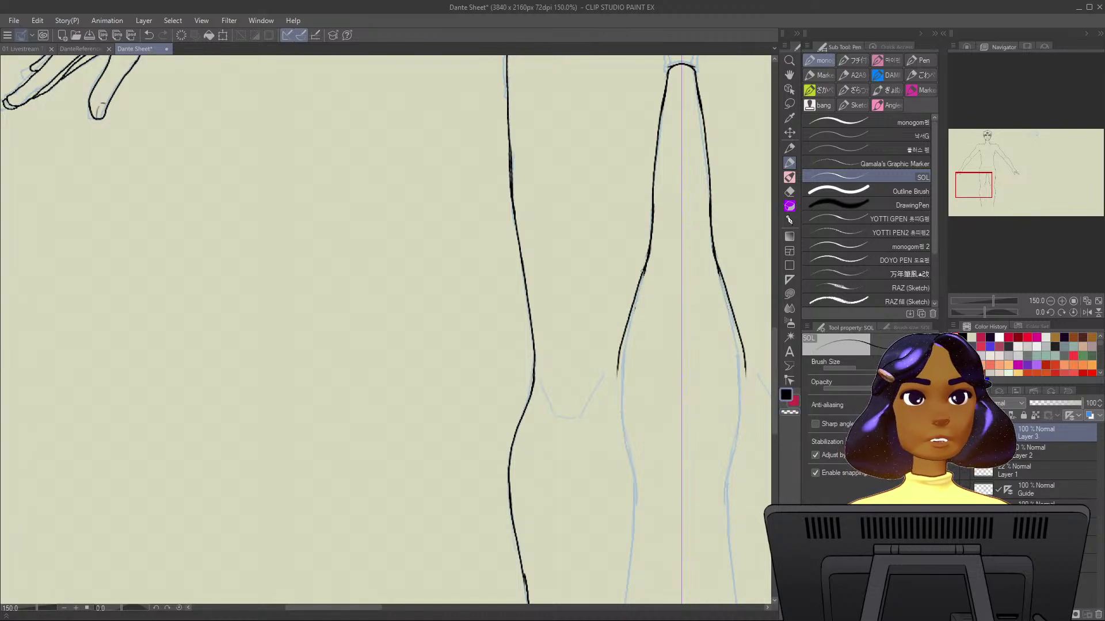
pyautogui.moveTo(647, 261); pyautogui.dragTo(618, 378)
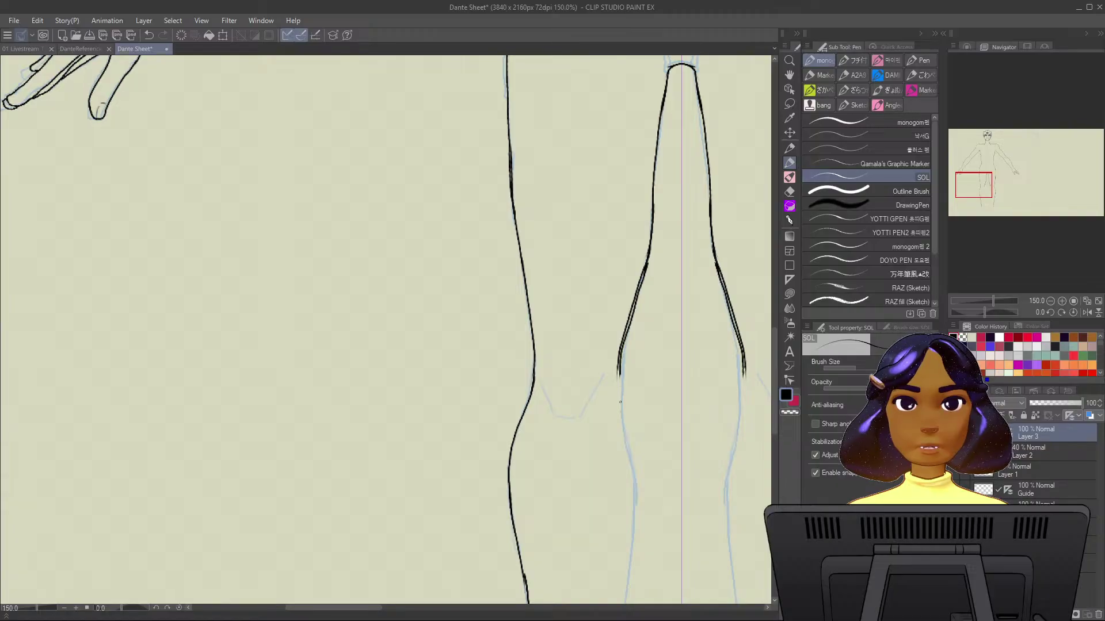
# Erase the doubled inner thigh strokes above the knee with transparent colour and redraw the contour down to the knee in black.
pyautogui.press('c')
pyautogui.moveTo(645, 266)
pyautogui.mouseDown()
pyautogui.moveTo(637, 294)
pyautogui.moveTo(643, 267)
pyautogui.moveTo(616, 374)
pyautogui.mouseUp()
pyautogui.moveTo(626, 333); pyautogui.dragTo(618, 359)
pyautogui.press('c')
pyautogui.moveTo(651, 256); pyautogui.dragTo(639, 296)
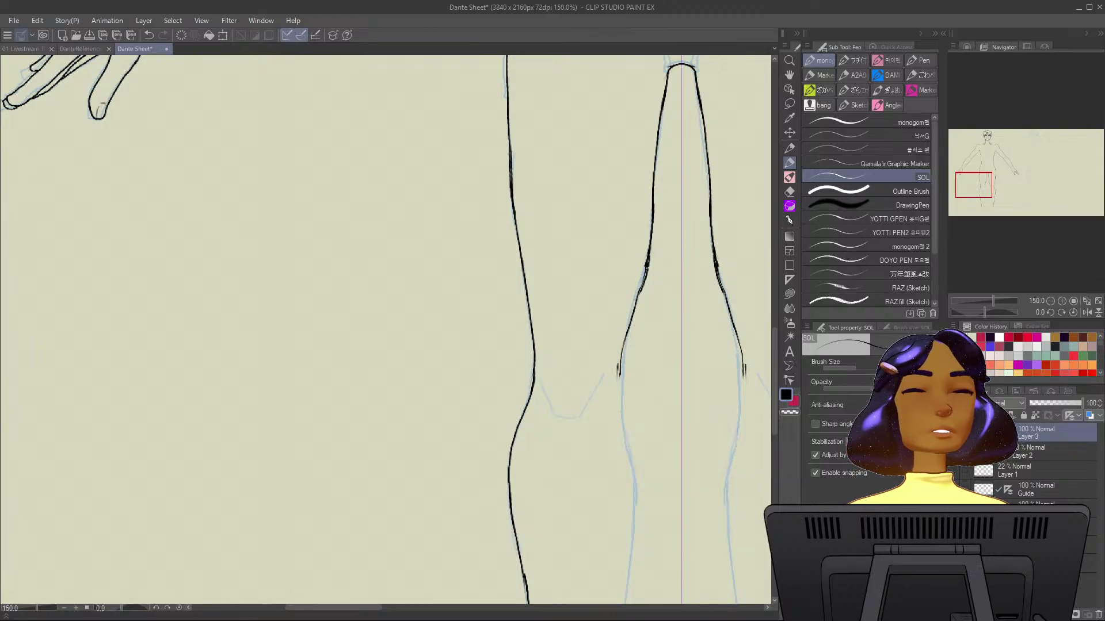
pyautogui.moveTo(645, 261); pyautogui.dragTo(617, 377)
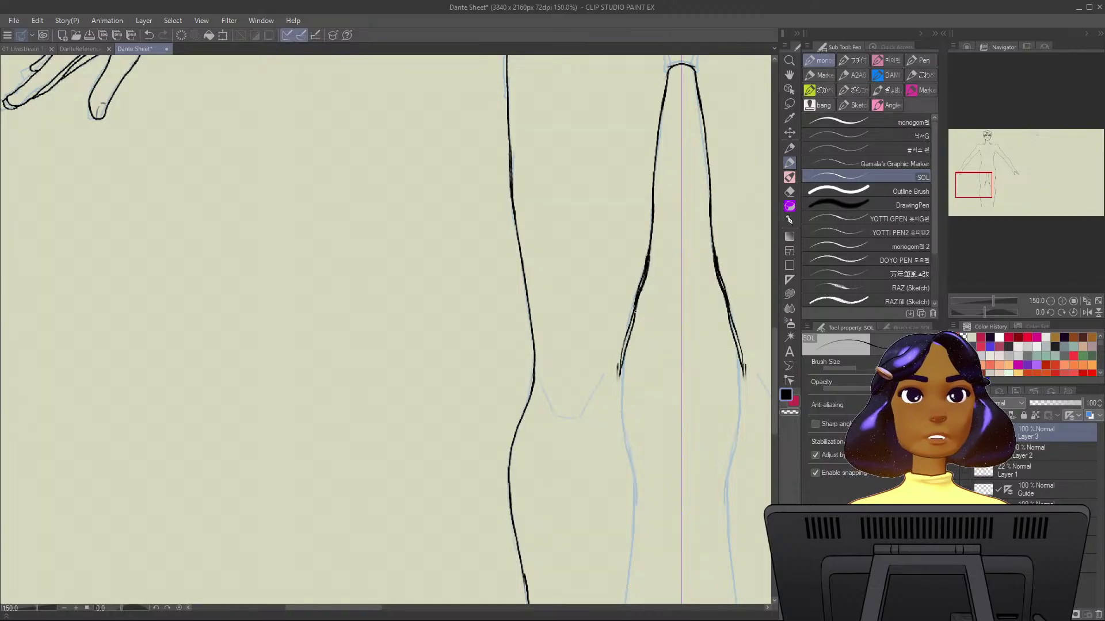
pyautogui.hotkey('ctrl', 'z')
pyautogui.moveTo(645, 273); pyautogui.dragTo(618, 396)
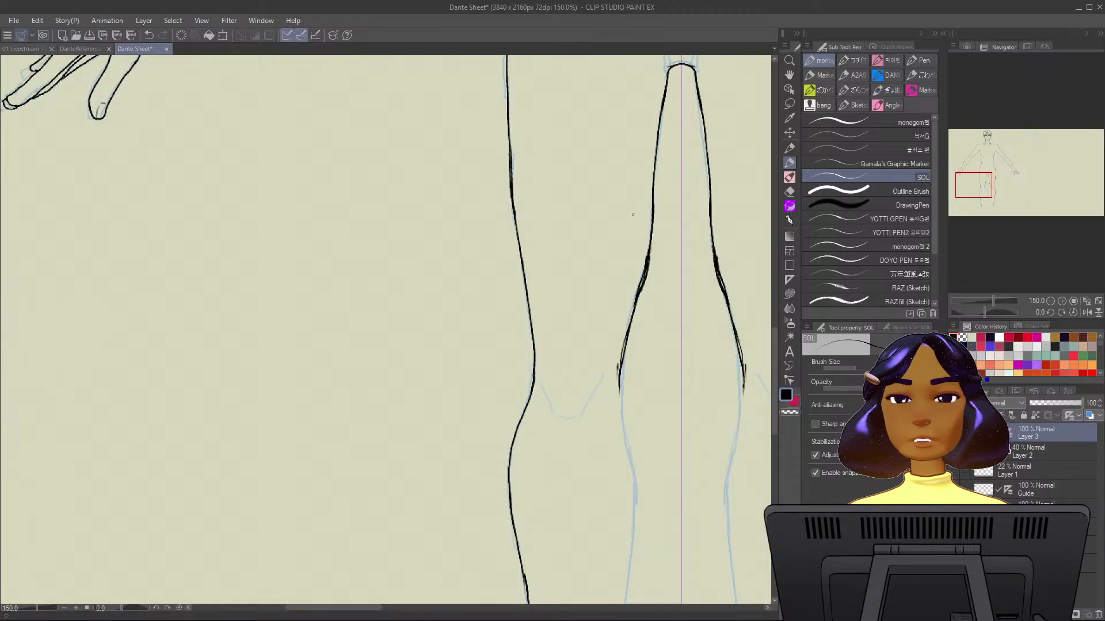
# Thin the overlapping inner thigh strokes above the knee with transparent colour and reconnect the contour with a short black stroke.
pyautogui.moveTo(648, 251); pyautogui.dragTo(626, 324)
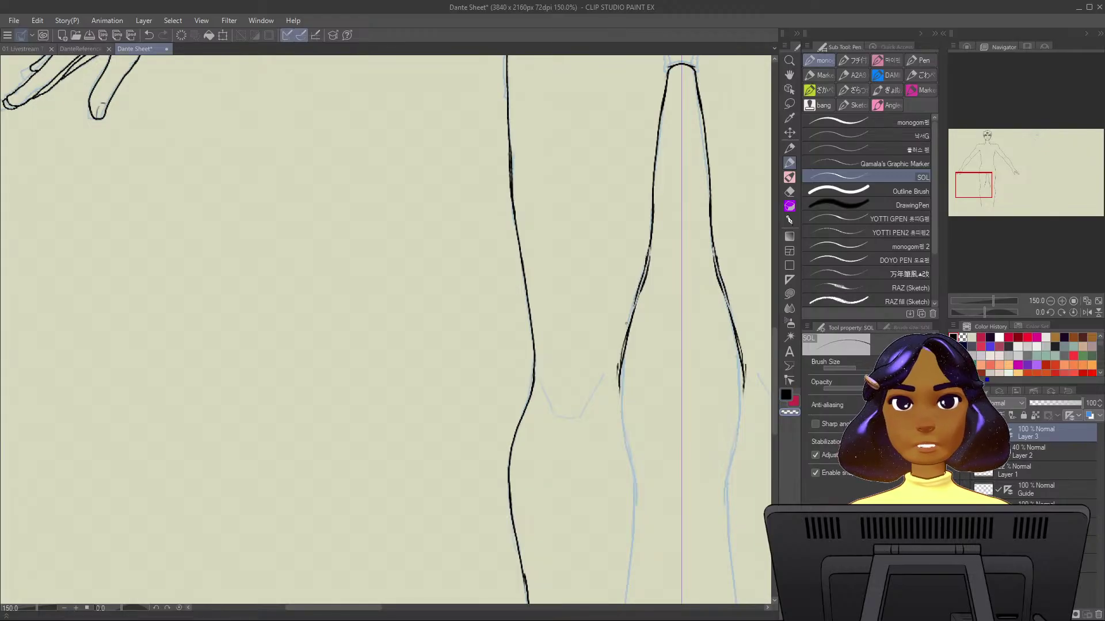
pyautogui.moveTo(649, 249)
pyautogui.mouseDown()
pyautogui.moveTo(635, 295)
pyautogui.moveTo(649, 245)
pyautogui.moveTo(624, 330)
pyautogui.moveTo(620, 402)
pyautogui.mouseUp()
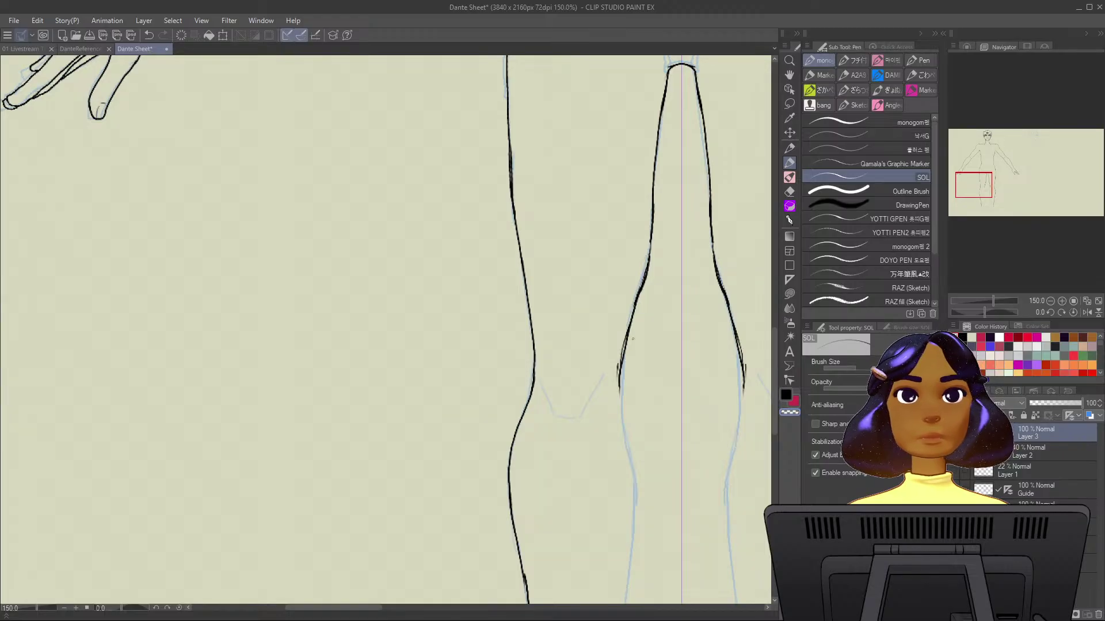
pyautogui.moveTo(653, 237); pyautogui.dragTo(645, 279)
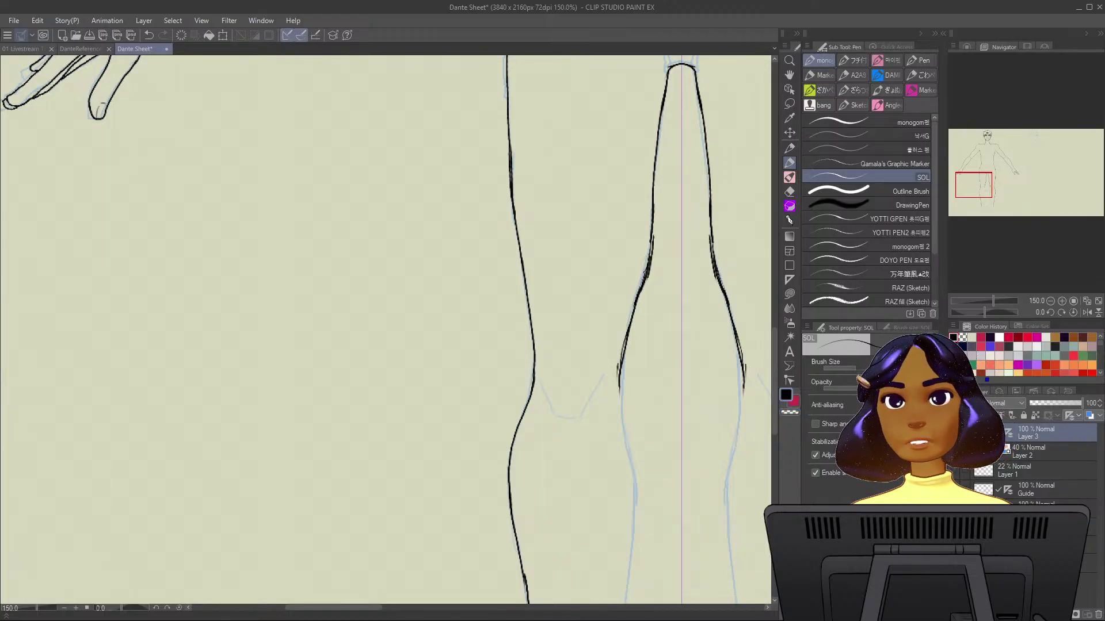
pyautogui.hotkey('ctrl', 'z')
pyautogui.moveTo(652, 235); pyautogui.dragTo(649, 258)
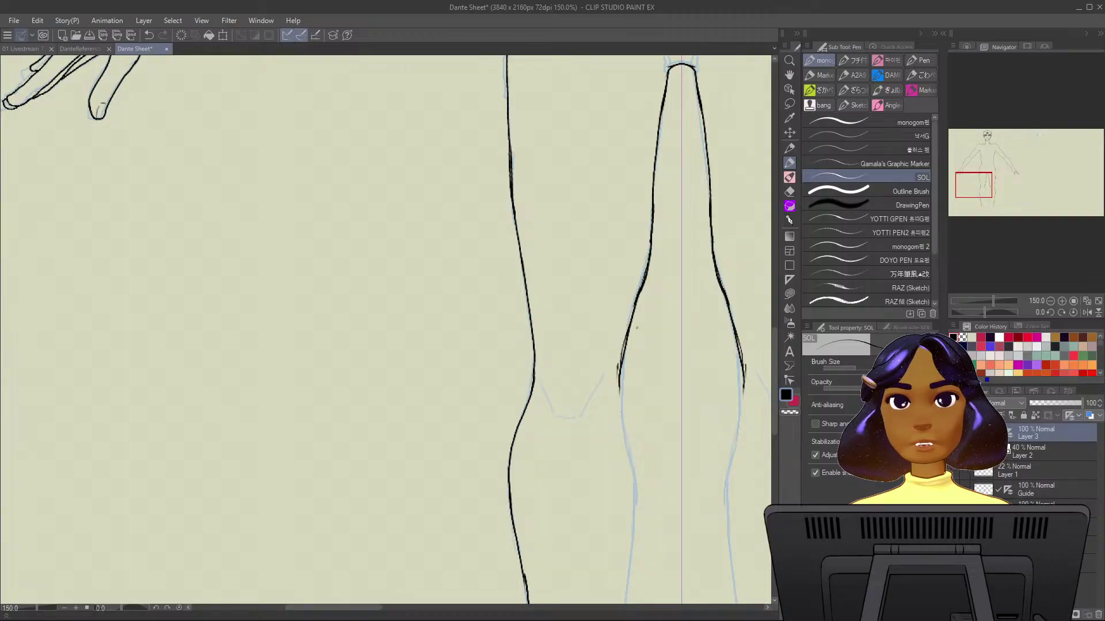
# Ink the mirrored inner leg contour from the knee along the calf to the lower leg.
pyautogui.moveTo(637, 328)
pyautogui.mouseDown()
pyautogui.moveTo(608, 228)
pyautogui.moveTo(611, 283)
pyautogui.mouseUp()
pyautogui.moveTo(609, 223); pyautogui.dragTo(618, 330)
pyautogui.hotkey('ctrl', 'z')
pyautogui.moveTo(609, 268)
pyautogui.mouseDown()
pyautogui.moveTo(619, 366)
pyautogui.moveTo(600, 509)
pyautogui.mouseUp()
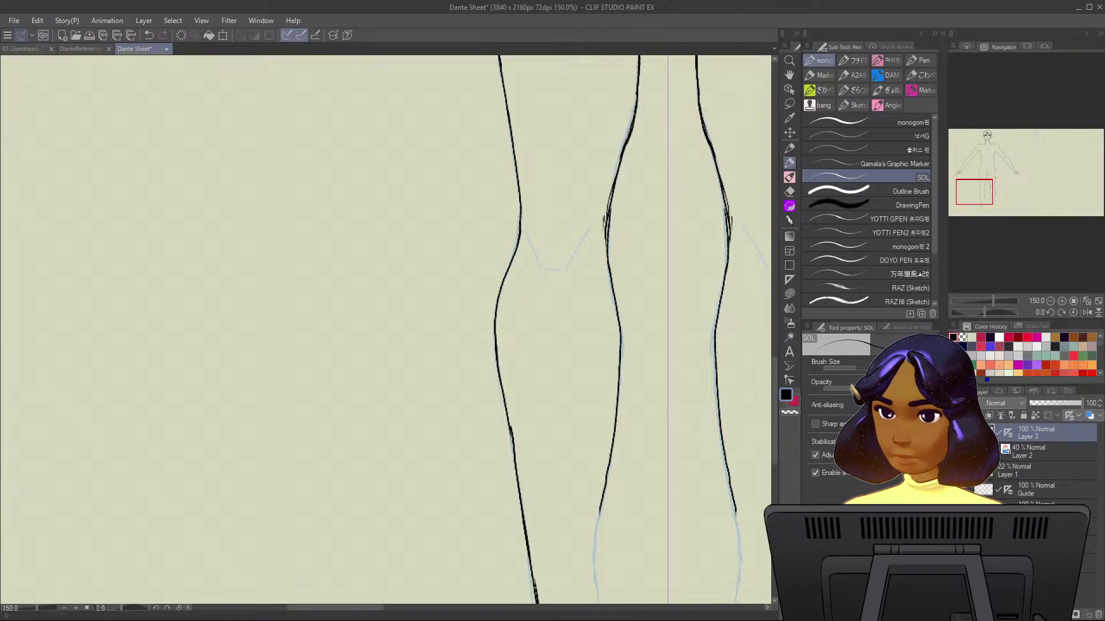
# Ink the mirrored inner contour from the lower calf to the heel, ending with a short stroke at the heel's base.
pyautogui.scroll(-5, 601, 338)
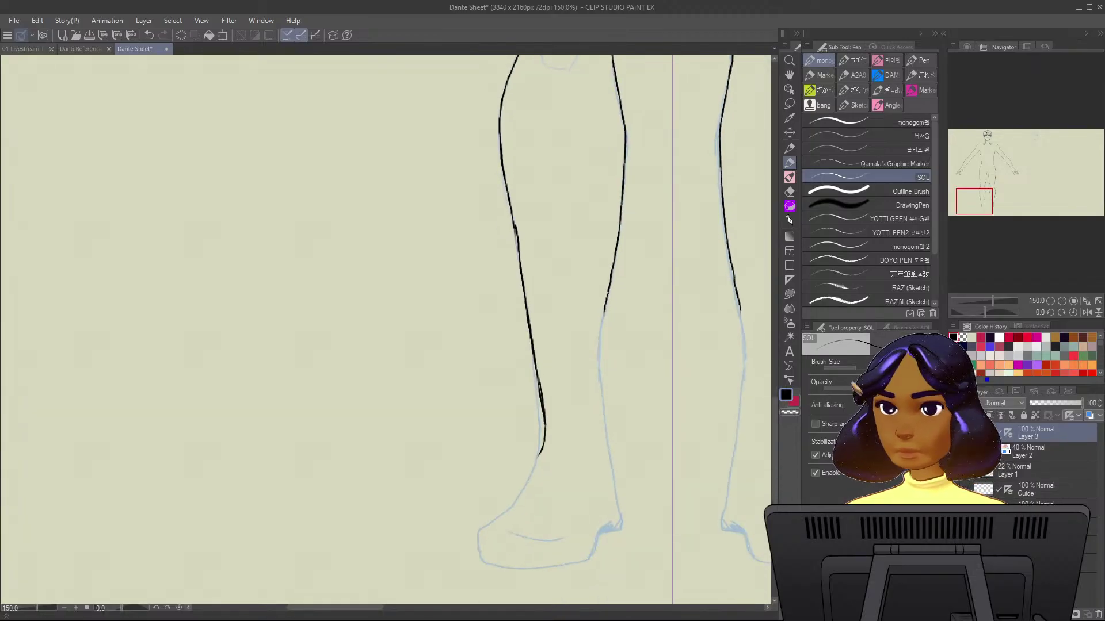
pyautogui.moveTo(608, 294); pyautogui.dragTo(604, 425)
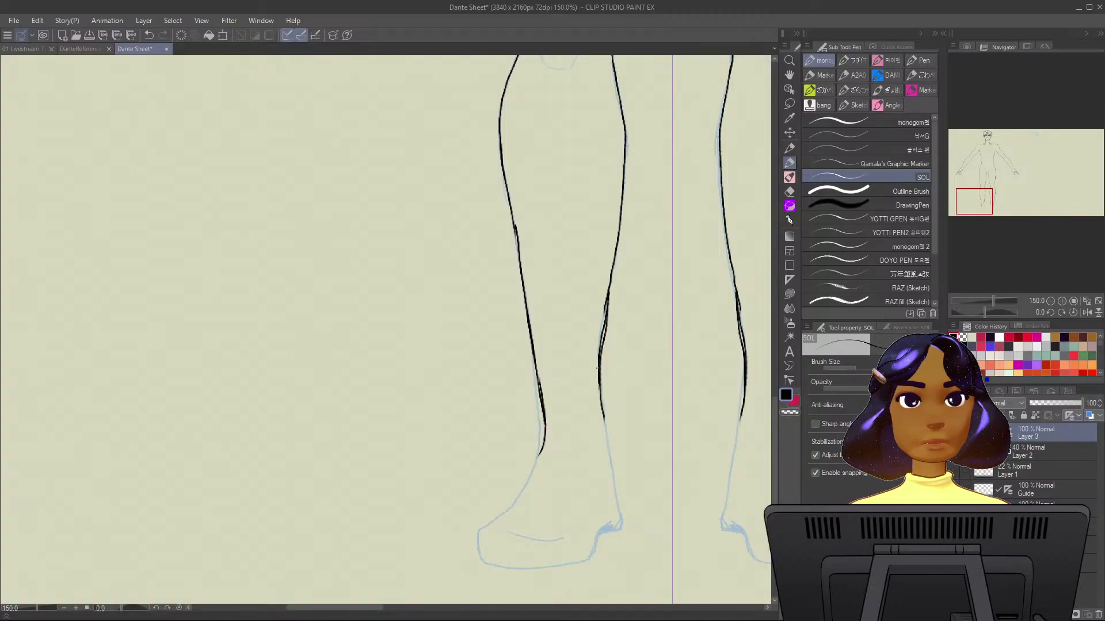
pyautogui.hotkey('ctrl', 'z')
pyautogui.moveTo(608, 294); pyautogui.dragTo(601, 407)
pyautogui.hotkey('ctrl', 'z')
pyautogui.moveTo(608, 297)
pyautogui.mouseDown()
pyautogui.moveTo(599, 386)
pyautogui.moveTo(615, 537)
pyautogui.mouseUp()
pyautogui.moveTo(615, 490); pyautogui.dragTo(613, 535)
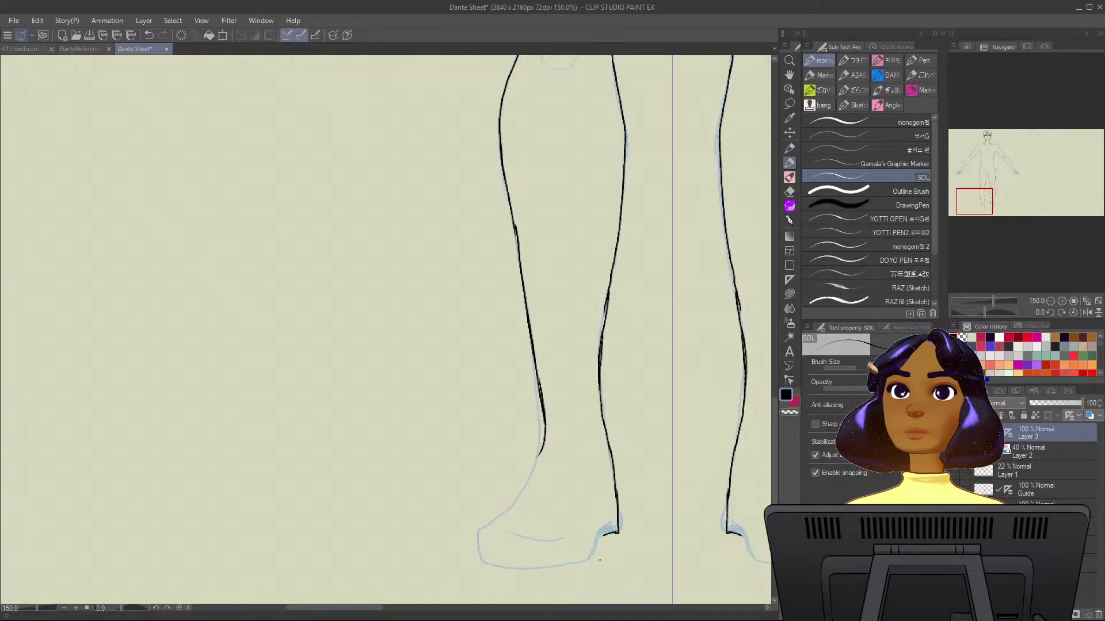
# Ink the foot's outer contour from the ankle over the instep and around the toe edge, following the blue sketch.
pyautogui.scroll(-3, 385, 328)
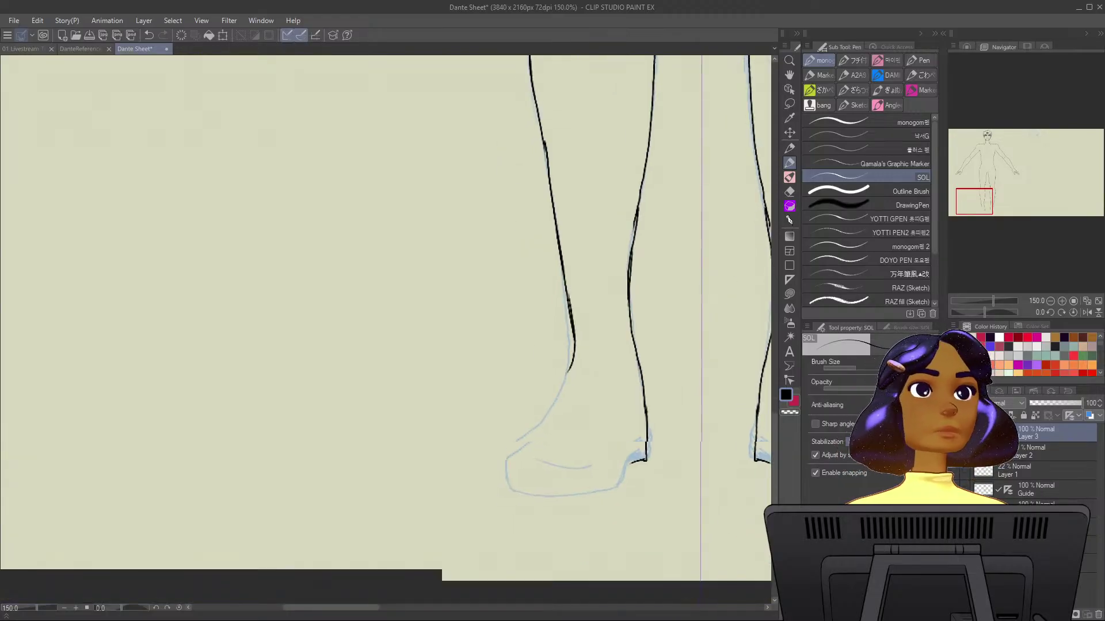
pyautogui.moveTo(569, 359)
pyautogui.mouseDown()
pyautogui.moveTo(548, 406)
pyautogui.moveTo(507, 450)
pyautogui.moveTo(512, 473)
pyautogui.mouseUp()
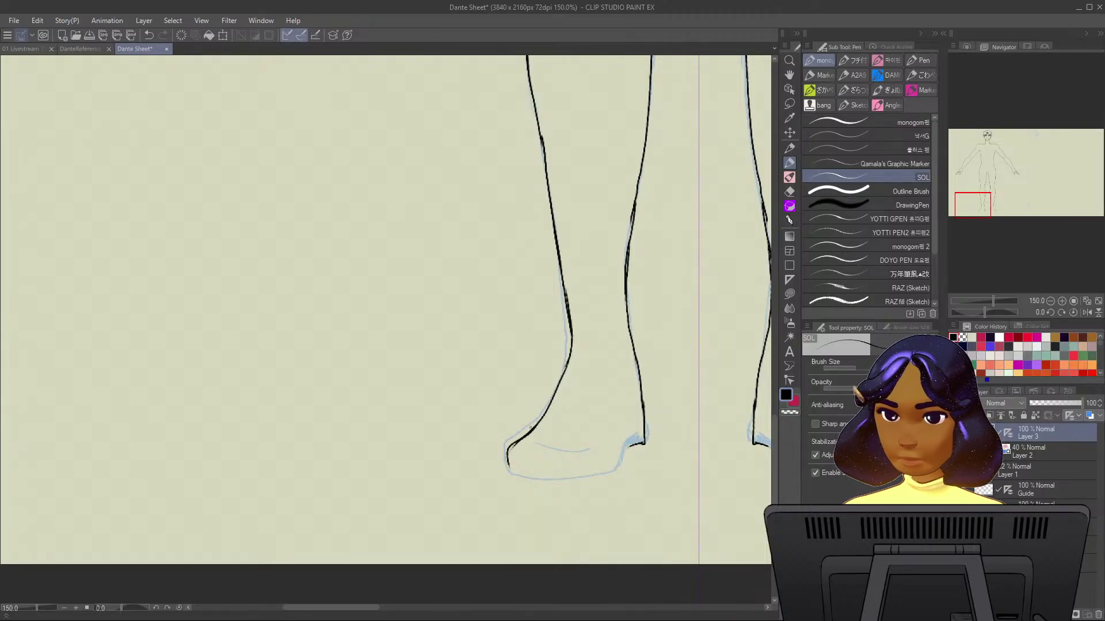
pyautogui.hotkey('ctrl', 'z')
pyautogui.hotkey('ctrl', 'z')
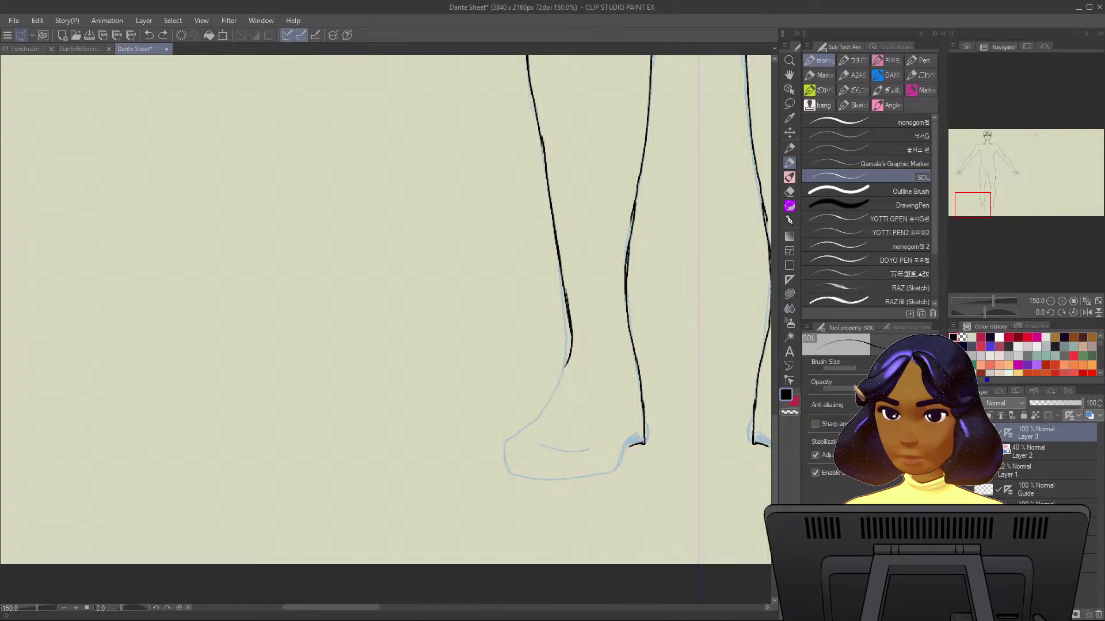
pyautogui.moveTo(569, 358)
pyautogui.mouseDown()
pyautogui.moveTo(535, 426)
pyautogui.moveTo(509, 440)
pyautogui.moveTo(508, 473)
pyautogui.mouseUp()
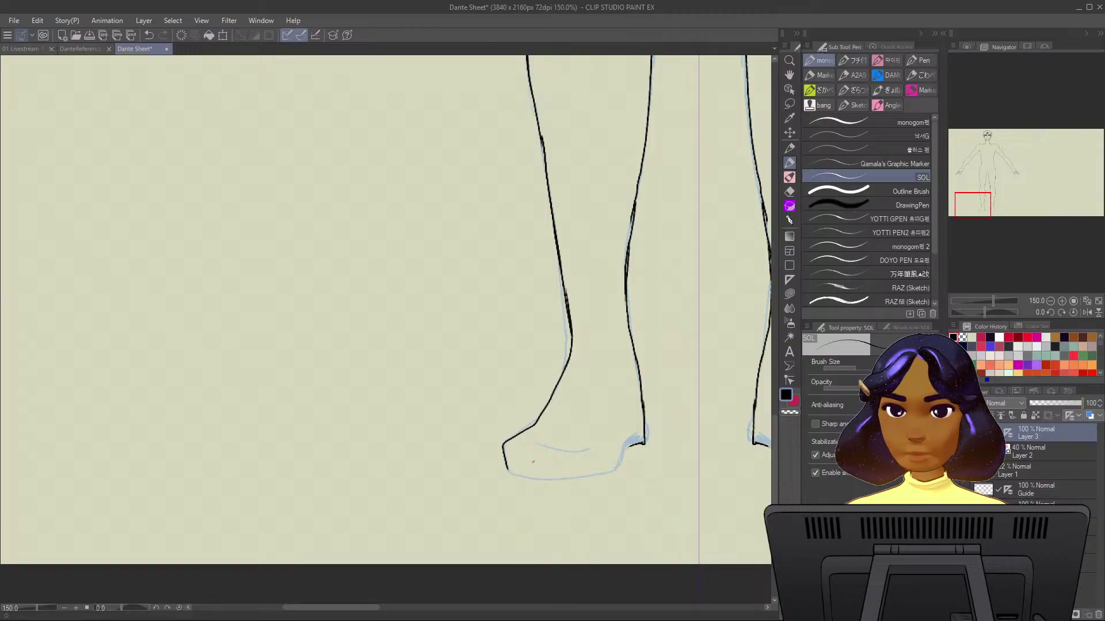
pyautogui.hotkey('ctrl', 'z')
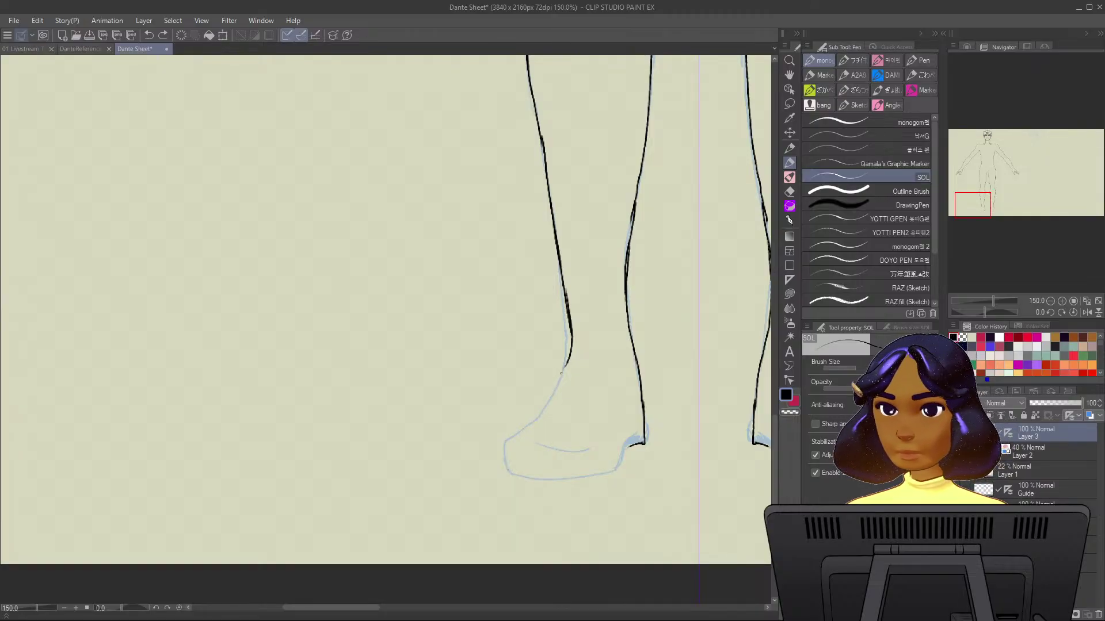
pyautogui.moveTo(570, 359)
pyautogui.mouseDown()
pyautogui.moveTo(538, 420)
pyautogui.moveTo(512, 439)
pyautogui.moveTo(508, 469)
pyautogui.mouseUp()
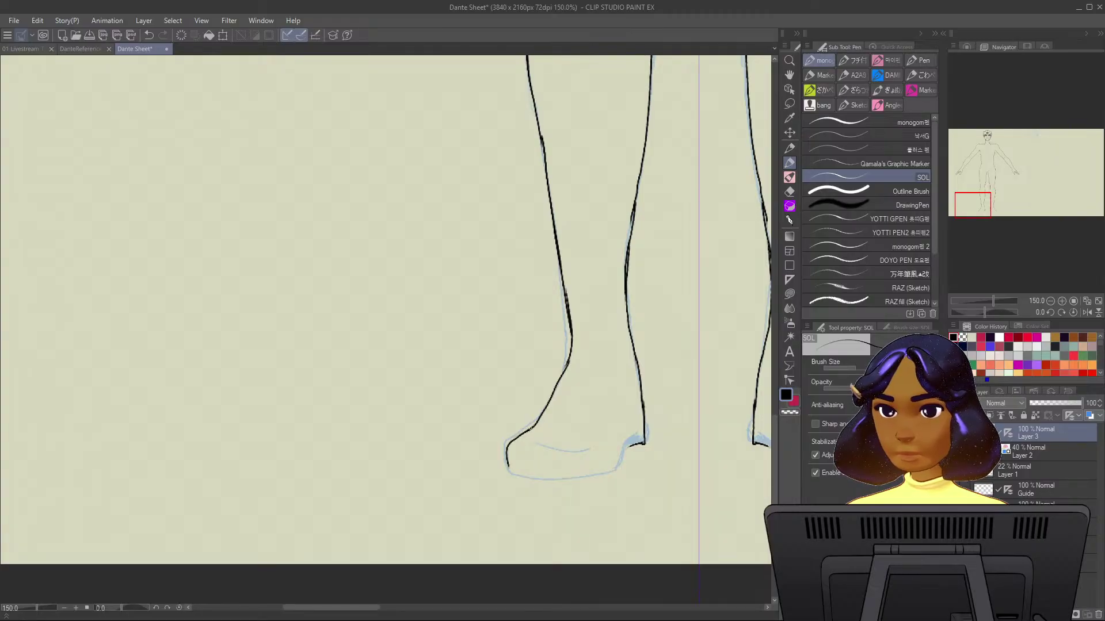
pyautogui.hotkey('ctrl', 'z')
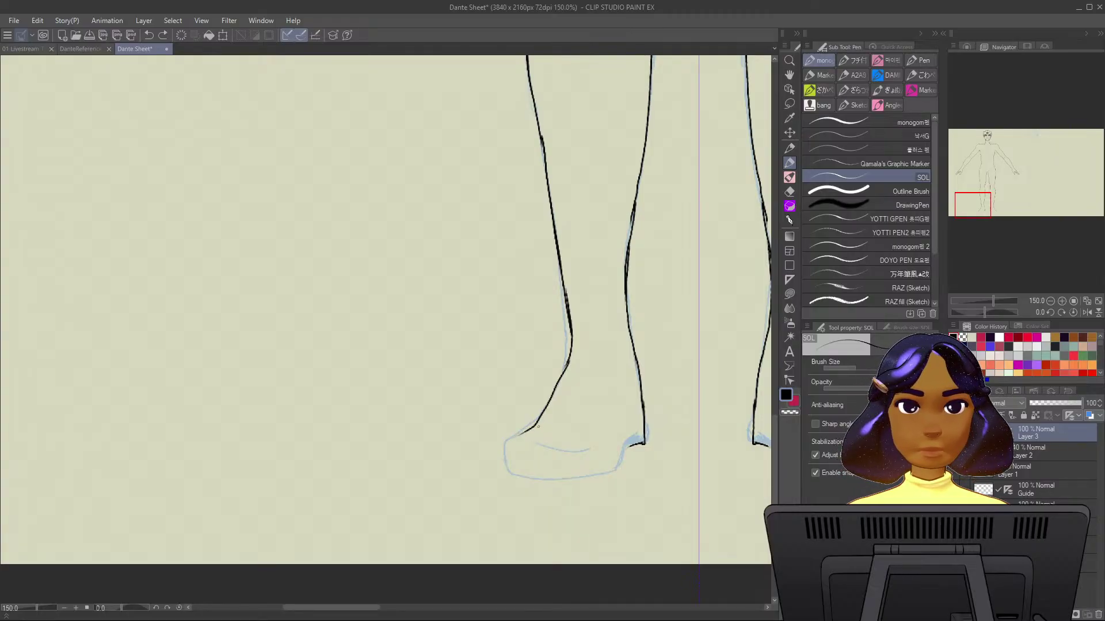
pyautogui.moveTo(505, 441); pyautogui.dragTo(509, 475)
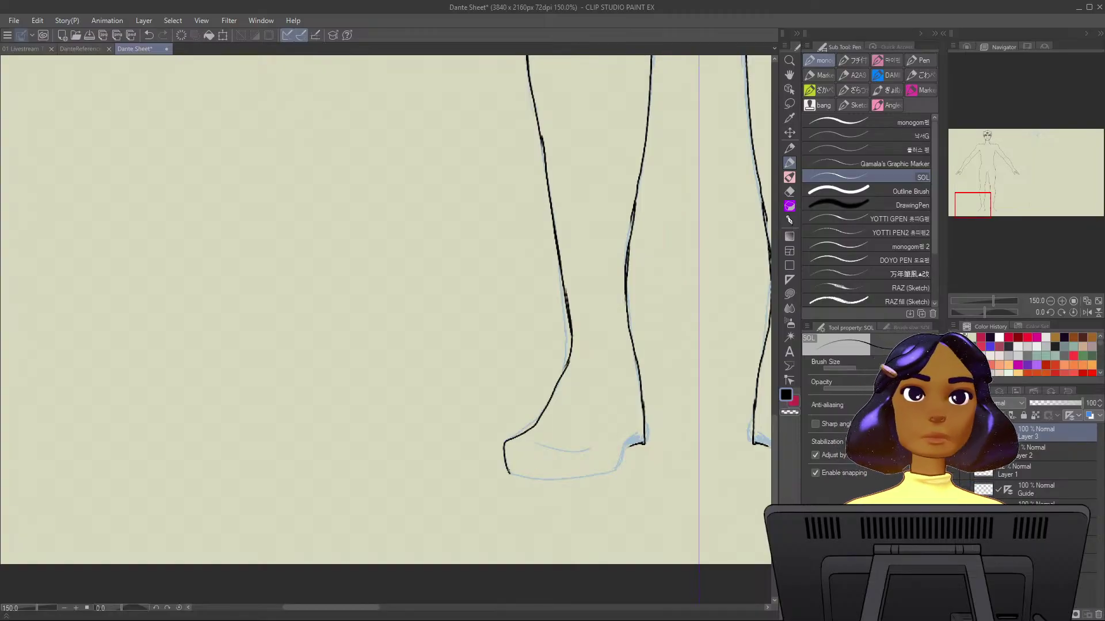
pyautogui.moveTo(504, 446); pyautogui.dragTo(506, 474)
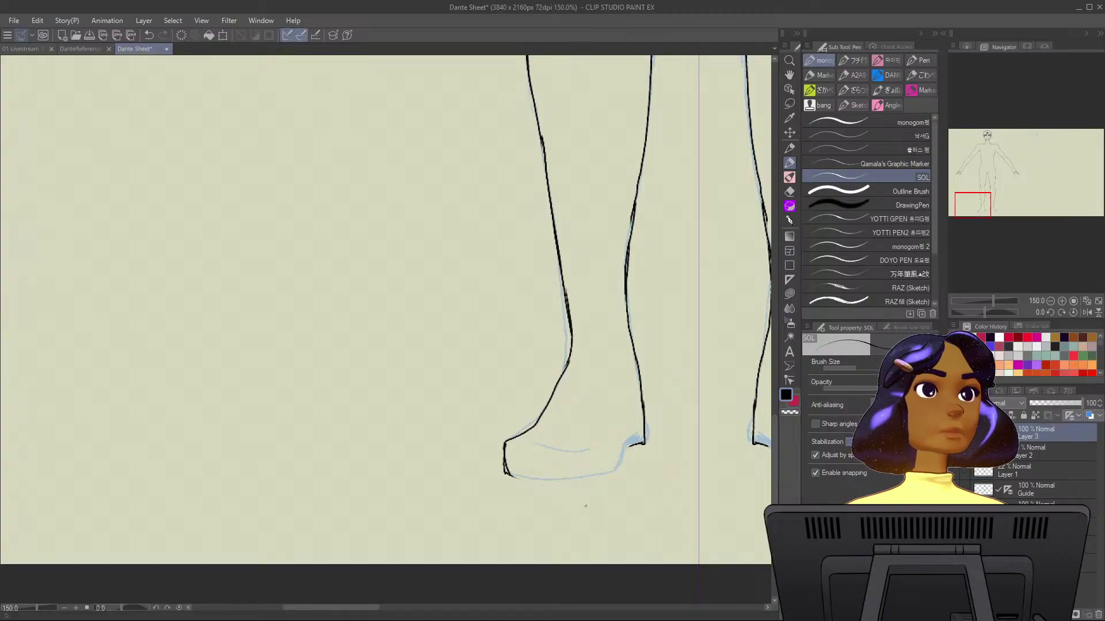
# Ink the foot's heel arch and the sole line back to the toe edge, following the blue sketch.
pyautogui.moveTo(635, 440); pyautogui.dragTo(622, 464)
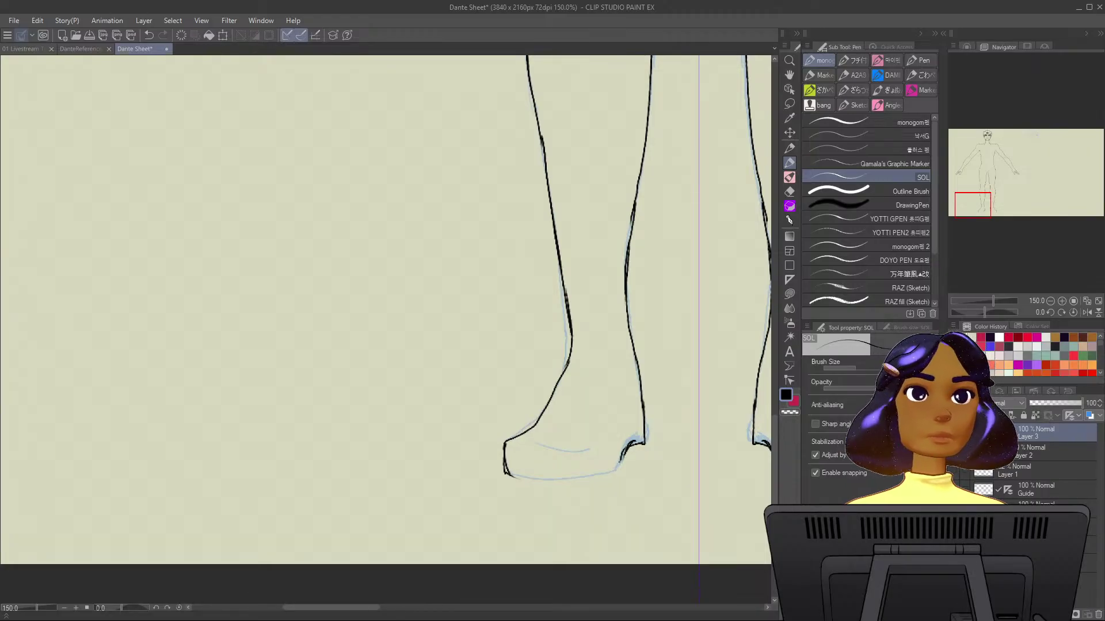
pyautogui.moveTo(509, 476)
pyautogui.mouseDown()
pyautogui.moveTo(590, 476)
pyautogui.moveTo(620, 463)
pyautogui.moveTo(571, 481)
pyautogui.moveTo(584, 477)
pyautogui.mouseUp()
pyautogui.hotkey('ctrl', 'z')
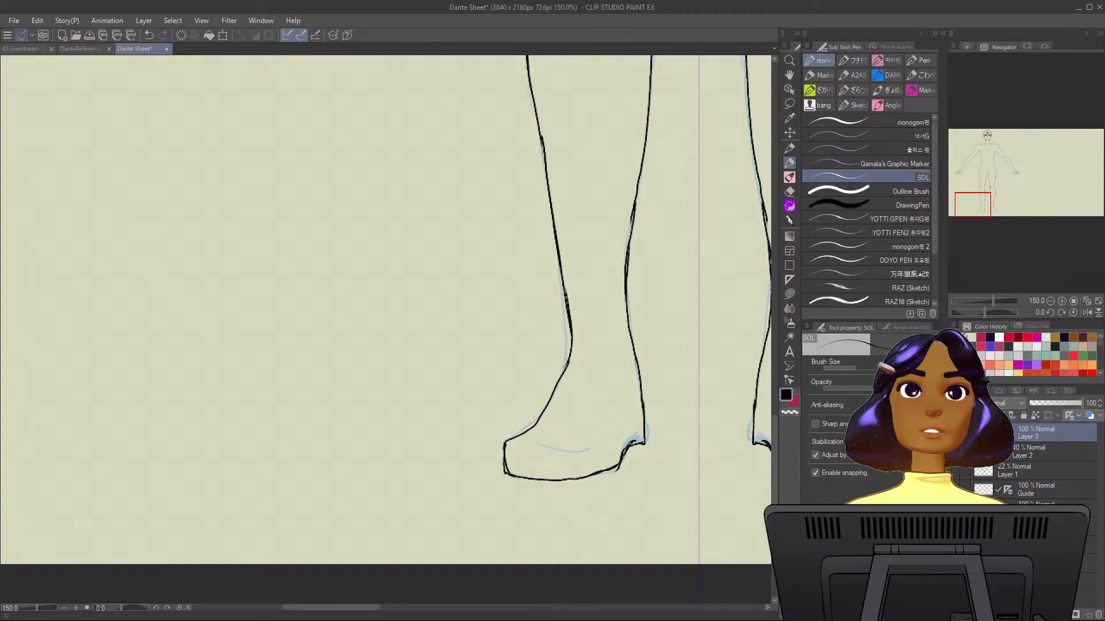
# Ink the two short slanted kneecap lines inside the mirrored knees.
pyautogui.scroll(-3, 716, 425)
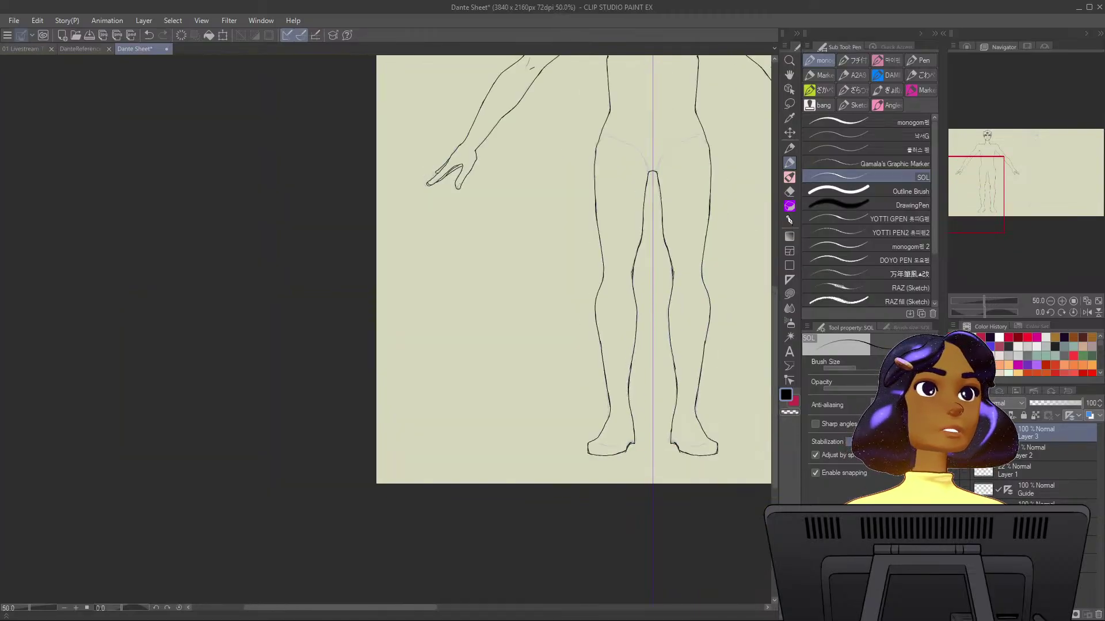
pyautogui.moveTo(721, 283); pyautogui.dragTo(685, 413)
pyautogui.scroll(1, 684, 411)
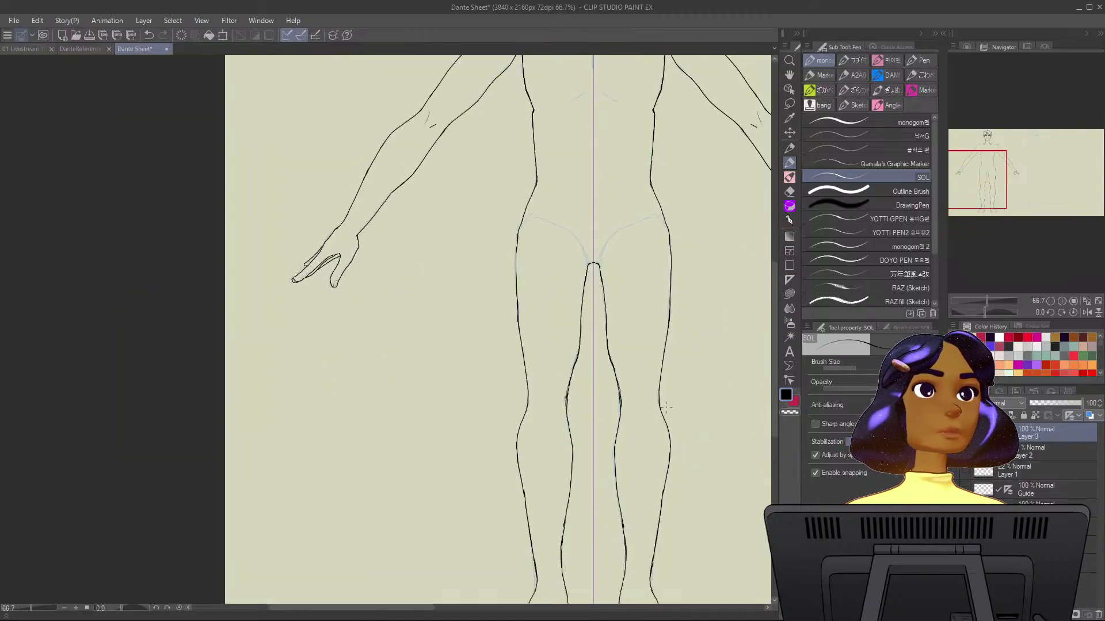
pyautogui.scroll(3, 666, 406)
pyautogui.moveTo(601, 401); pyautogui.dragTo(616, 429)
pyautogui.moveTo(661, 394); pyautogui.dragTo(647, 423)
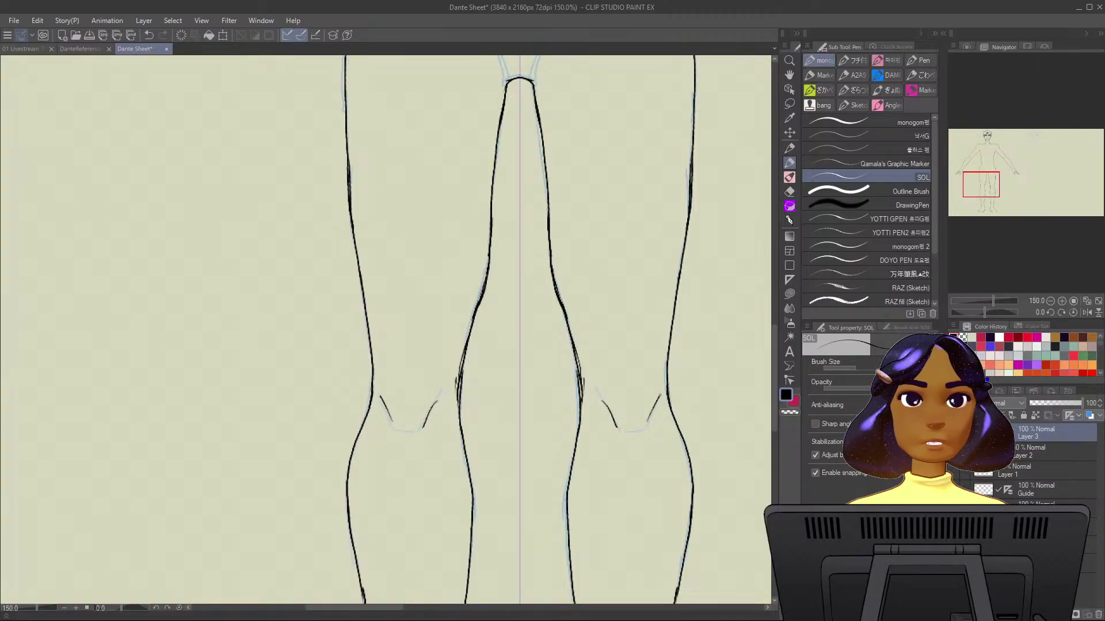
# Ink the curved crease lines from the outer hips to the crotch over the blue sketch.
pyautogui.scroll(-1, 656, 430)
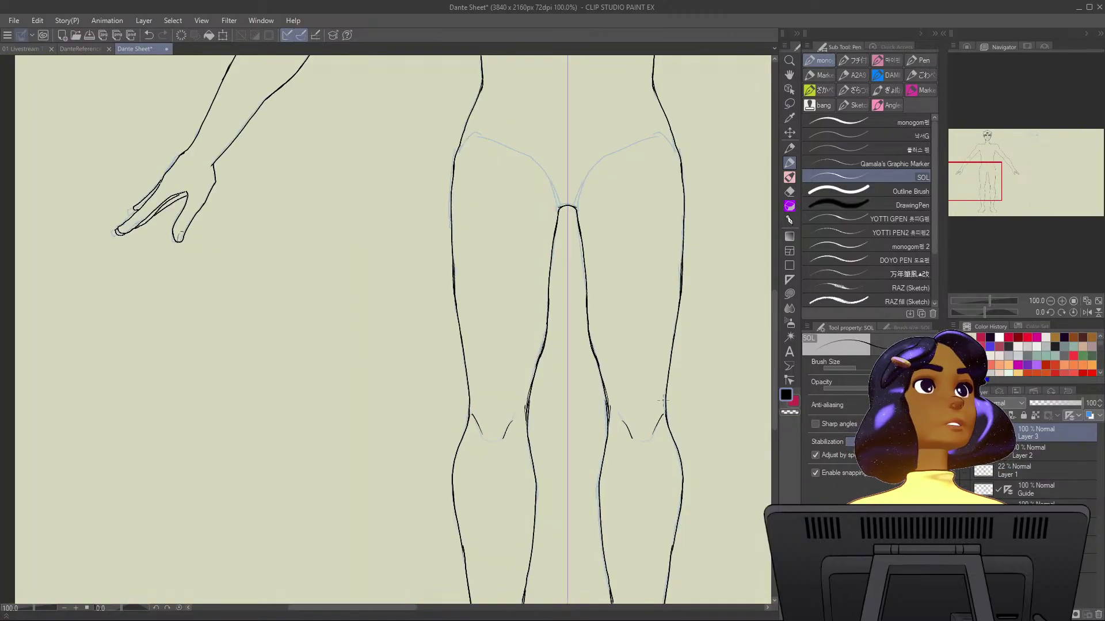
pyautogui.moveTo(524, 57)
pyautogui.mouseDown()
pyautogui.moveTo(509, 269)
pyautogui.moveTo(517, 282)
pyautogui.moveTo(554, 280)
pyautogui.mouseUp()
pyautogui.moveTo(654, 484)
pyautogui.mouseDown()
pyautogui.moveTo(633, 465)
pyautogui.moveTo(587, 480)
pyautogui.moveTo(551, 532)
pyautogui.mouseUp()
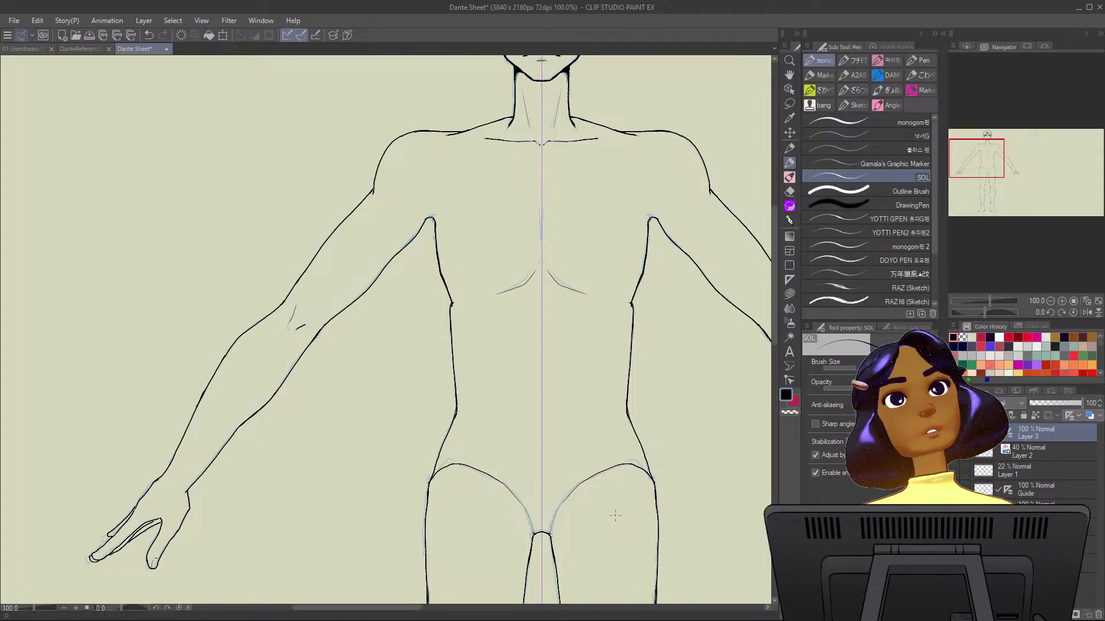
# Examine the whole inked front figure from close up and from a distance, with the blue sketch hidden.
pyautogui.scroll(-1, 682, 362)
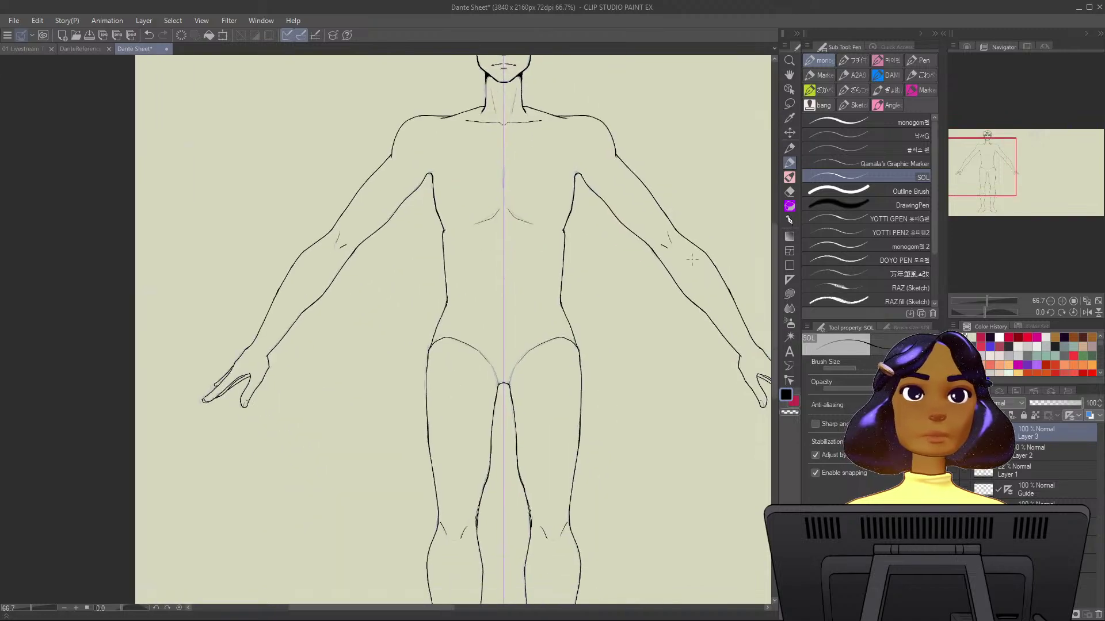
pyautogui.scroll(-1, 746, 312)
pyautogui.scroll(-1, 731, 431)
pyautogui.moveTo(732, 430); pyautogui.dragTo(575, 413)
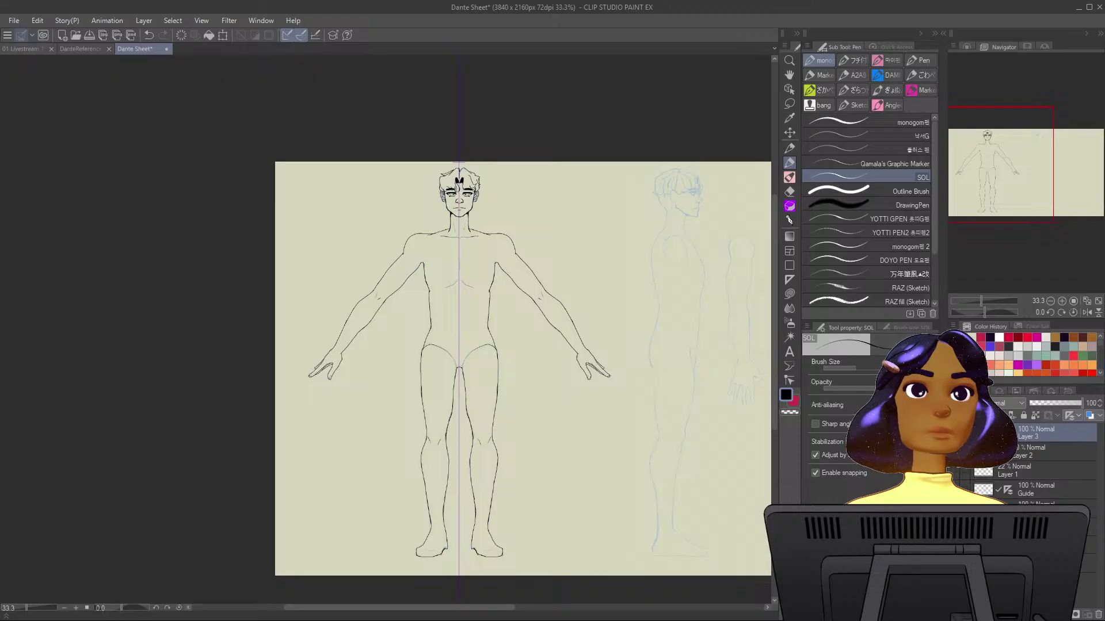
pyautogui.hotkey('ctrl', '+')
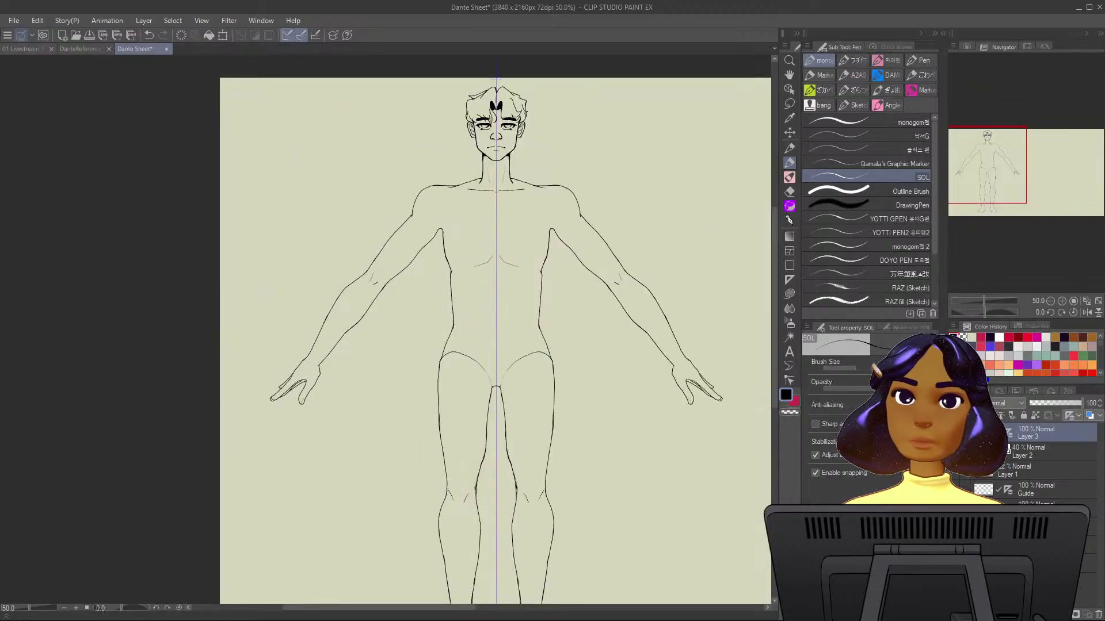
pyautogui.hotkey('ctrl', '-')
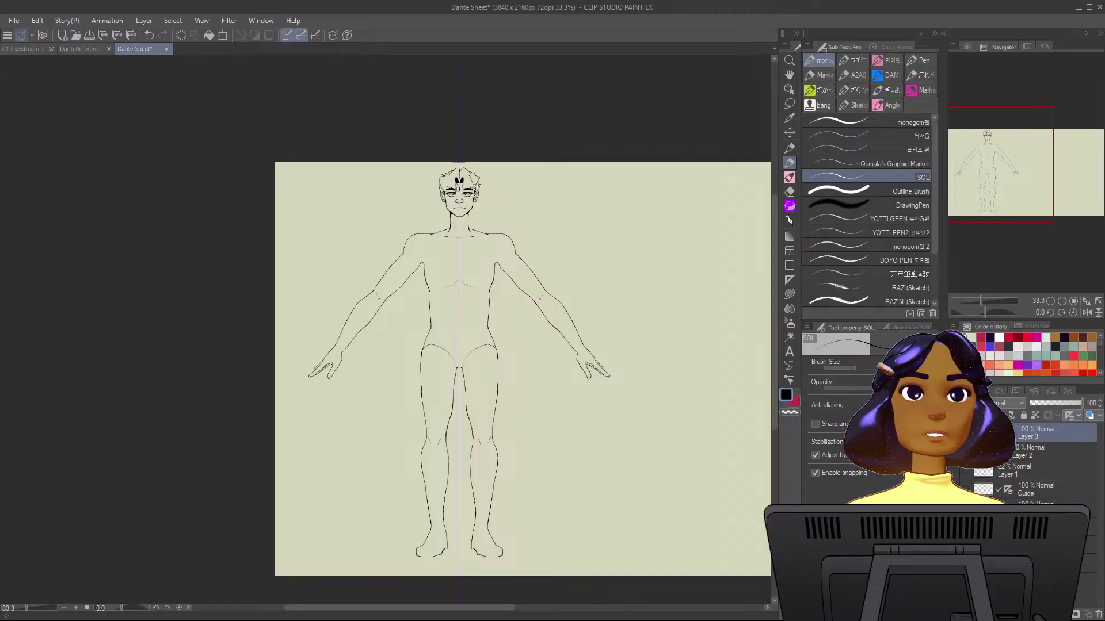
pyautogui.hotkey('ctrl', '+')
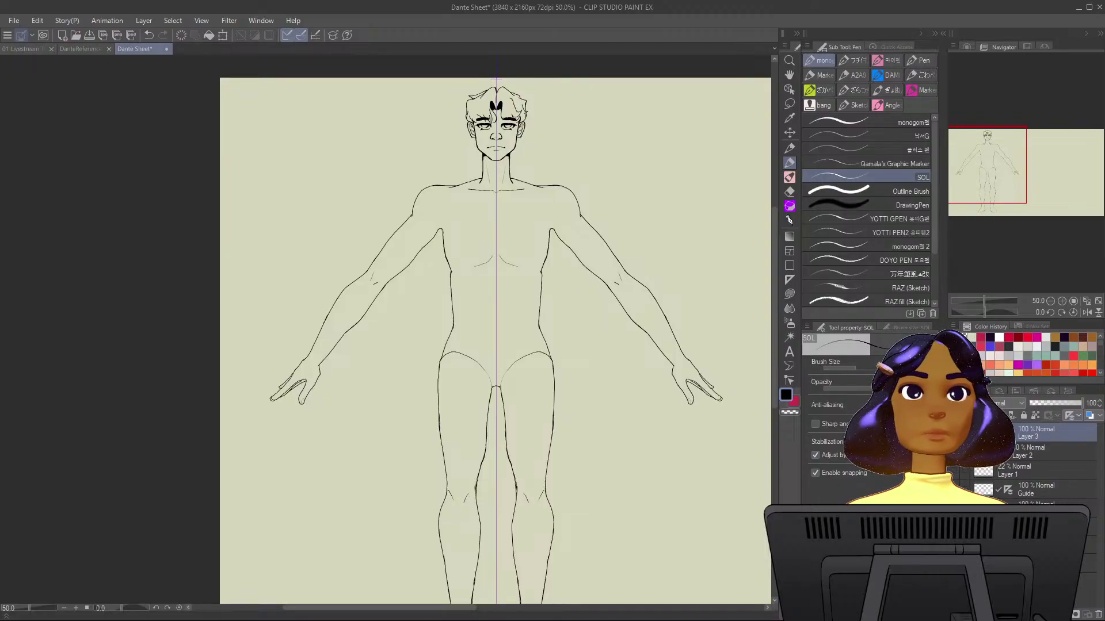
pyautogui.hotkey('ctrl', '-')
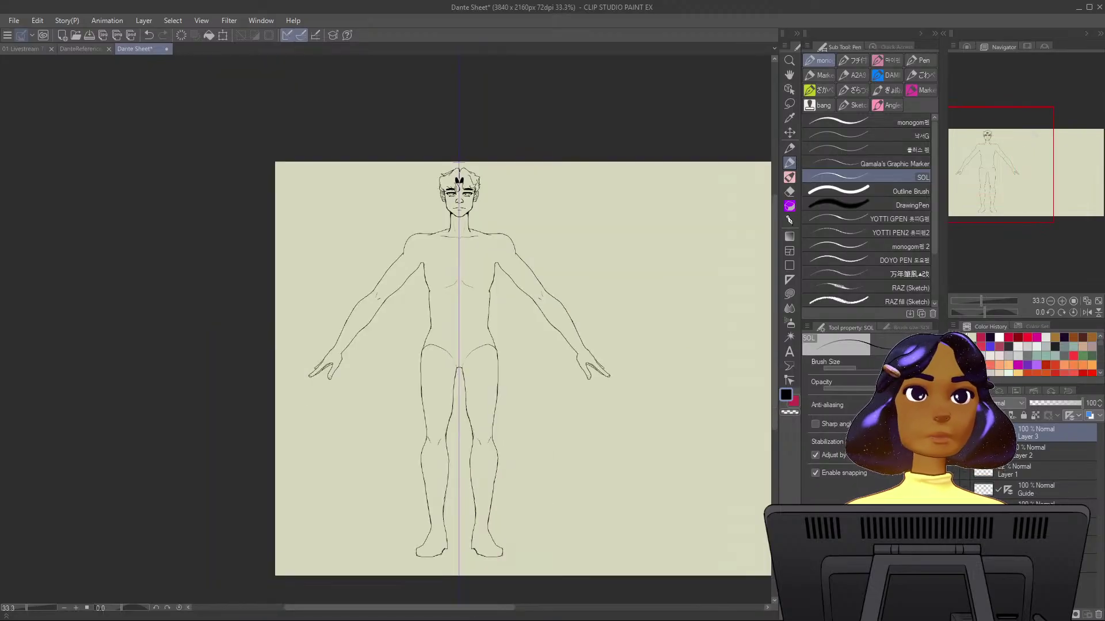
# Show the blue sketch layer again and flip the canvas view horizontally at the side-view head.
pyautogui.click(955, 471)
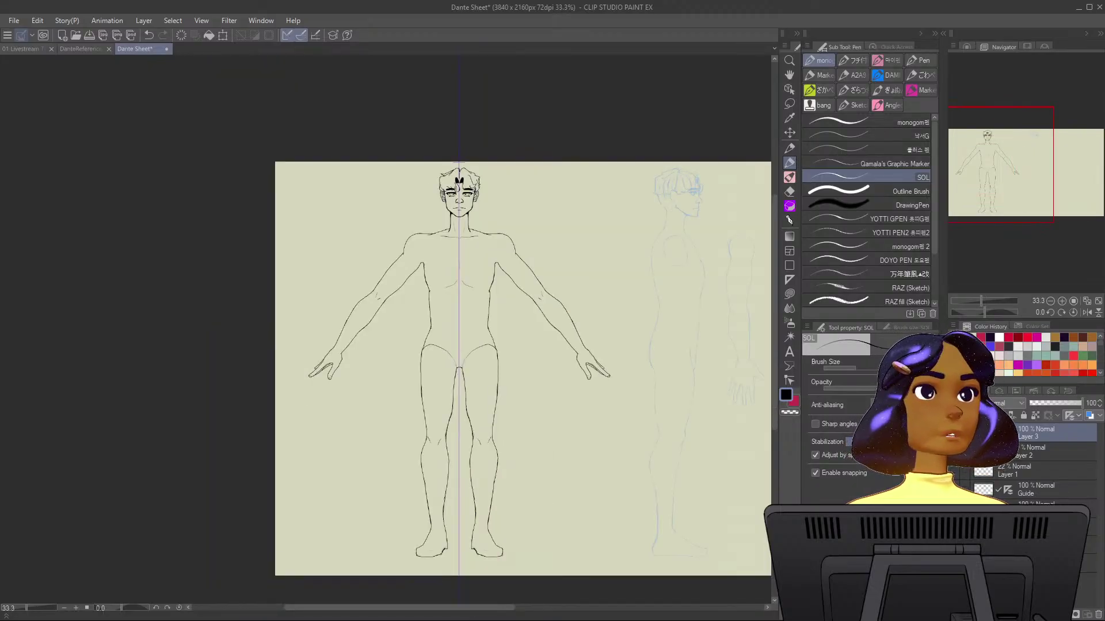
pyautogui.moveTo(460, 346); pyautogui.dragTo(366, 443)
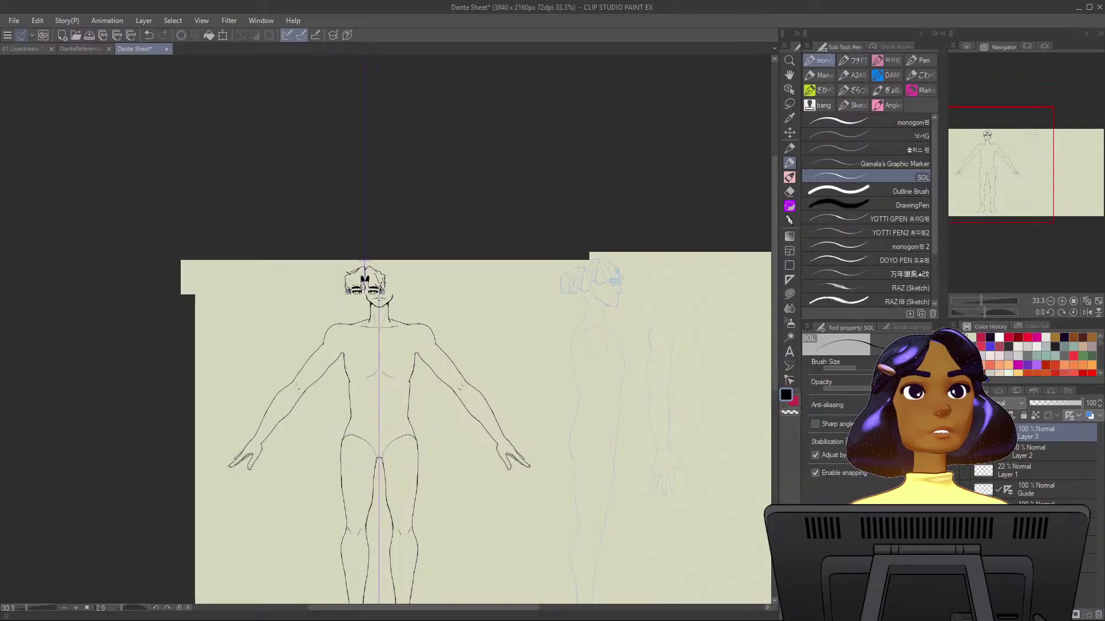
pyautogui.moveTo(692, 262); pyautogui.dragTo(653, 265)
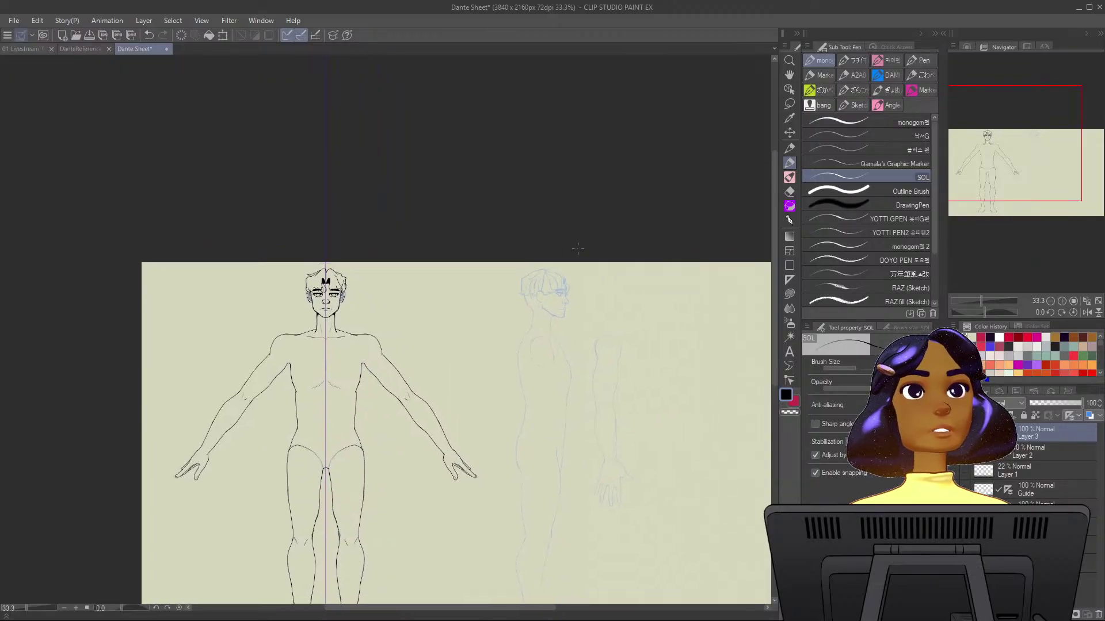
pyautogui.scroll(1, 578, 292)
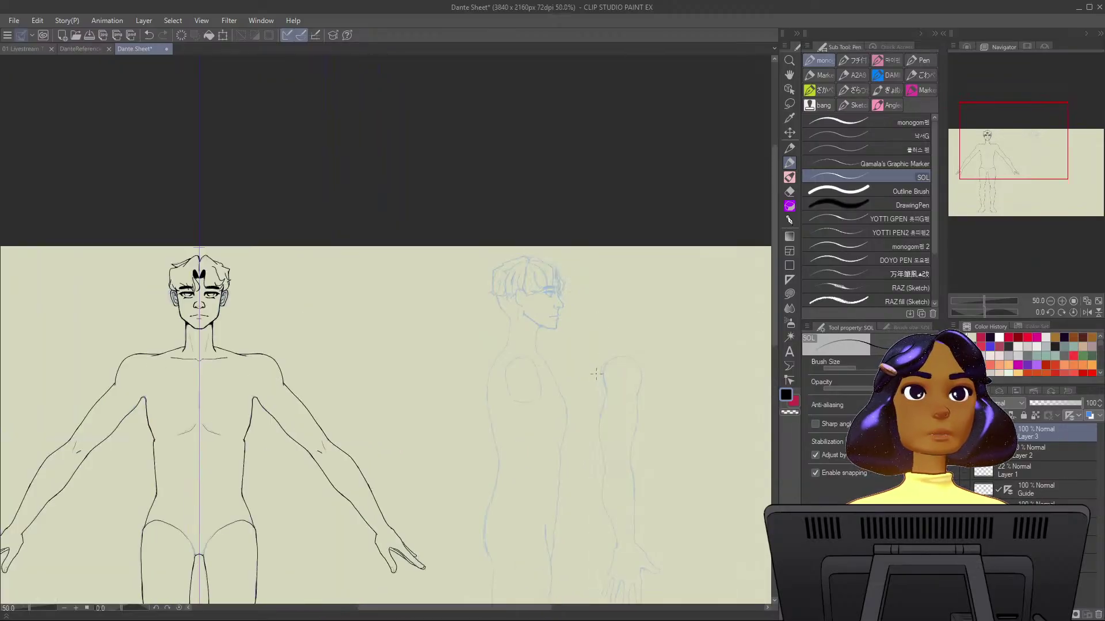
pyautogui.scroll(2, 596, 374)
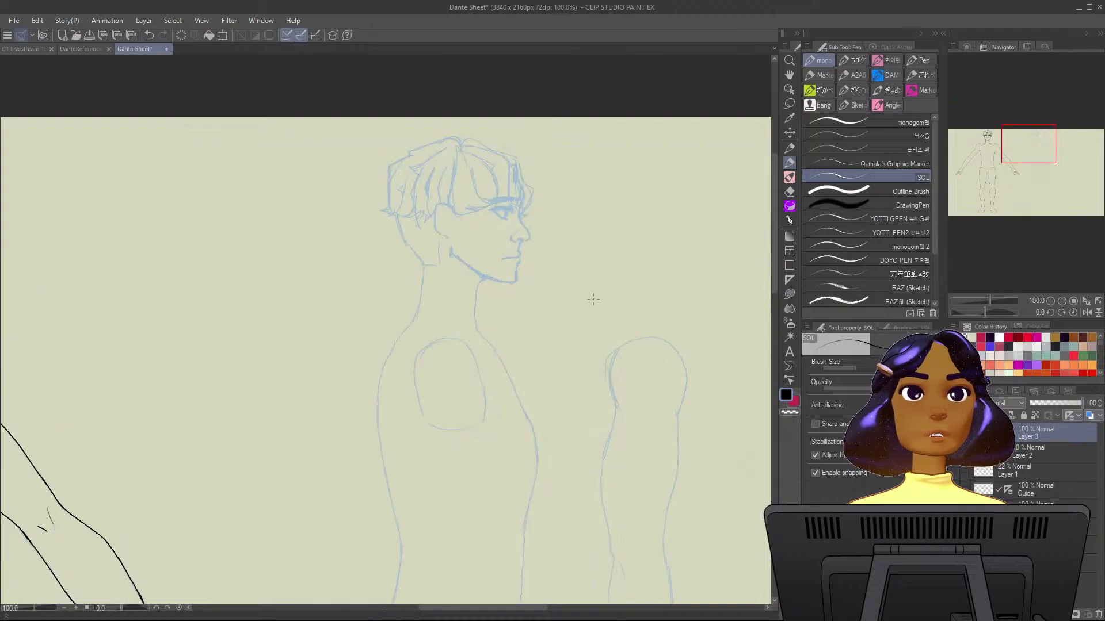
pyautogui.click(1086, 312)
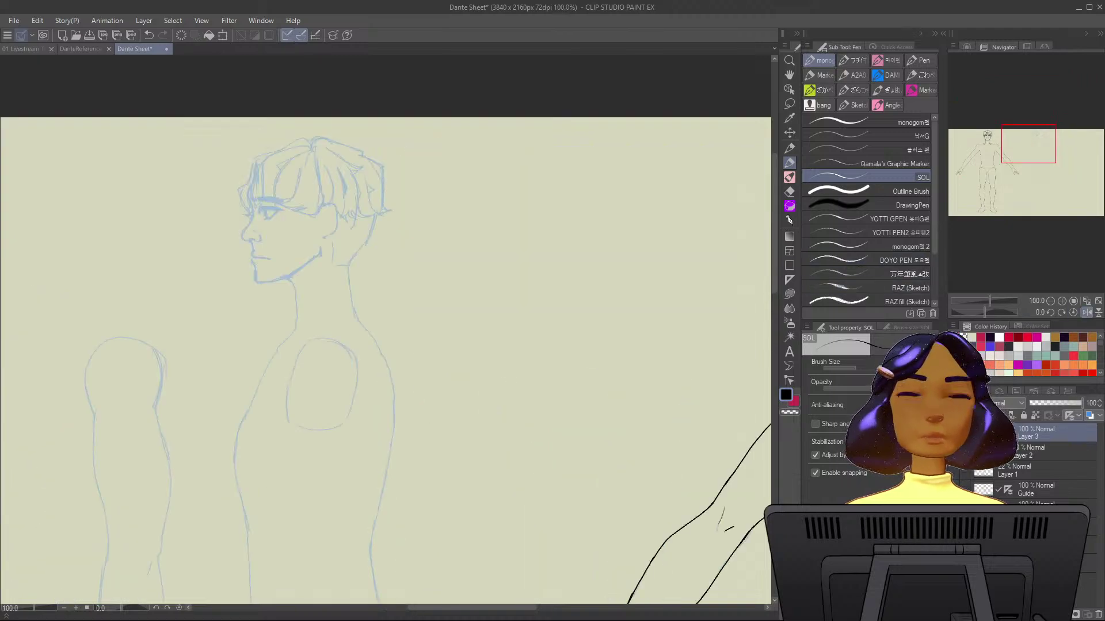
# Ink the side-view face profile from the forehead down the nose bridge to just above the nose tip.
pyautogui.moveTo(466, 221); pyautogui.dragTo(720, 333)
pyautogui.scroll(1, 720, 333)
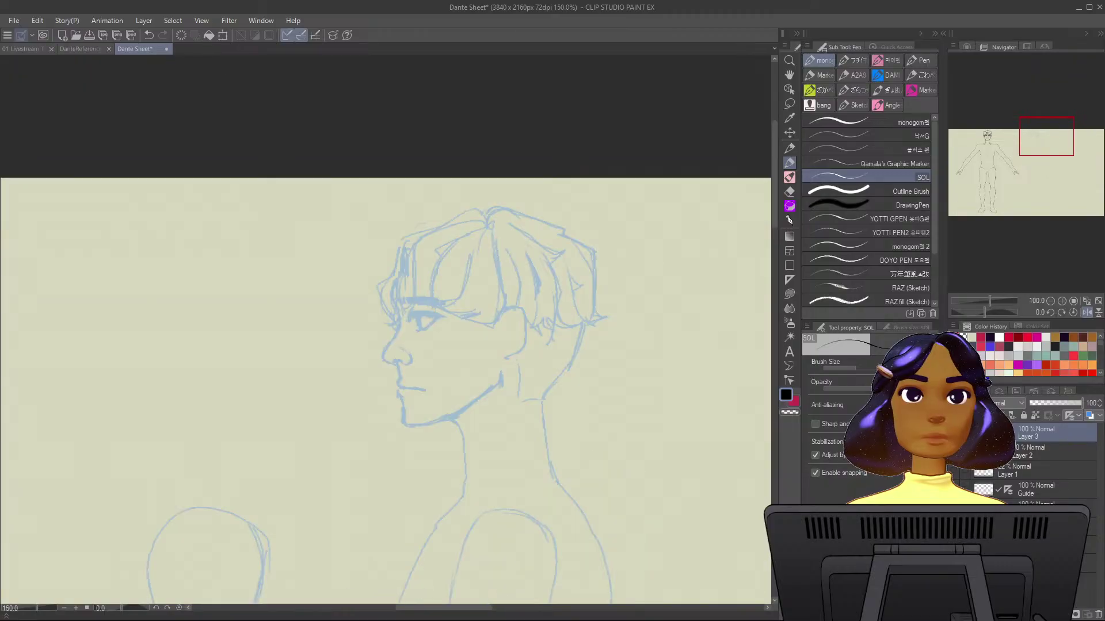
pyautogui.scroll(1, 512, 322)
pyautogui.moveTo(511, 322); pyautogui.dragTo(613, 376)
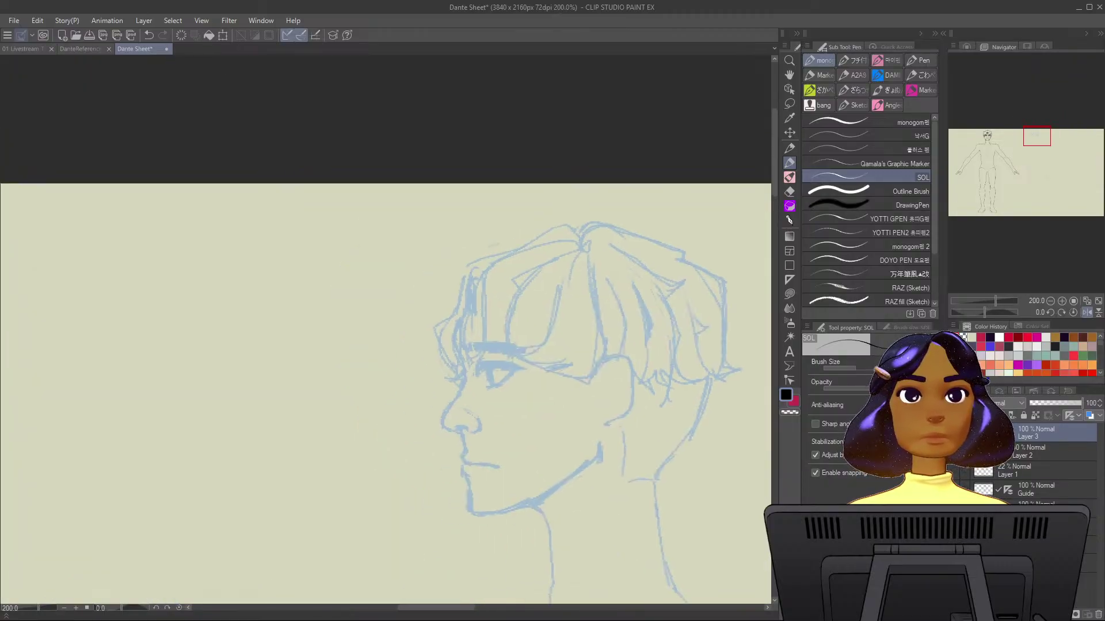
pyautogui.moveTo(484, 354)
pyautogui.mouseDown()
pyautogui.moveTo(496, 344)
pyautogui.moveTo(478, 361)
pyautogui.mouseUp()
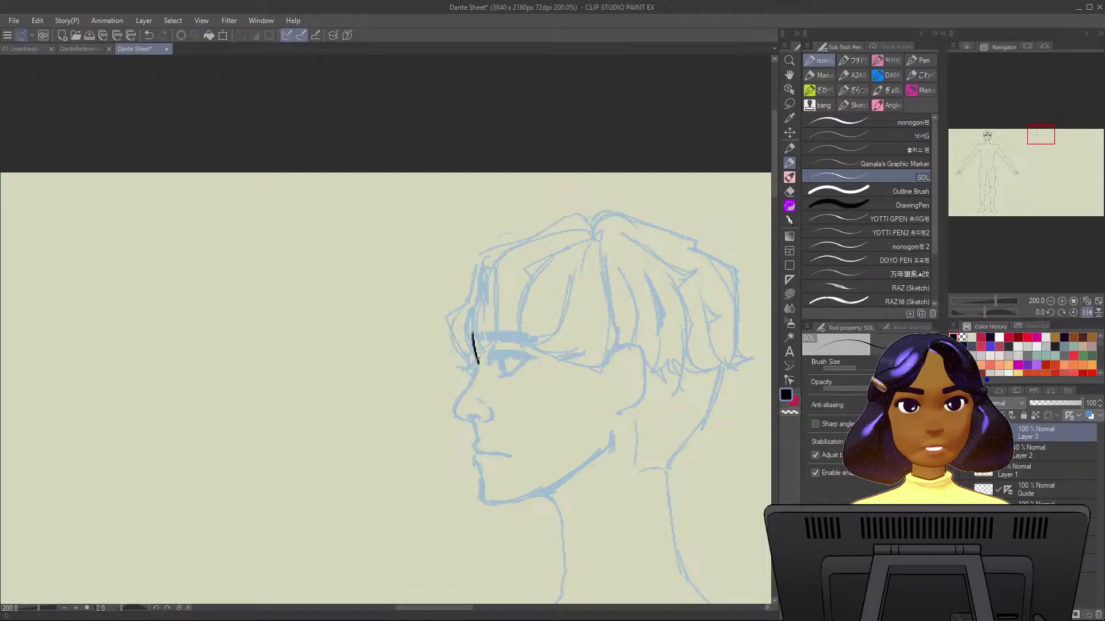
pyautogui.hotkey('ctrl', 'z')
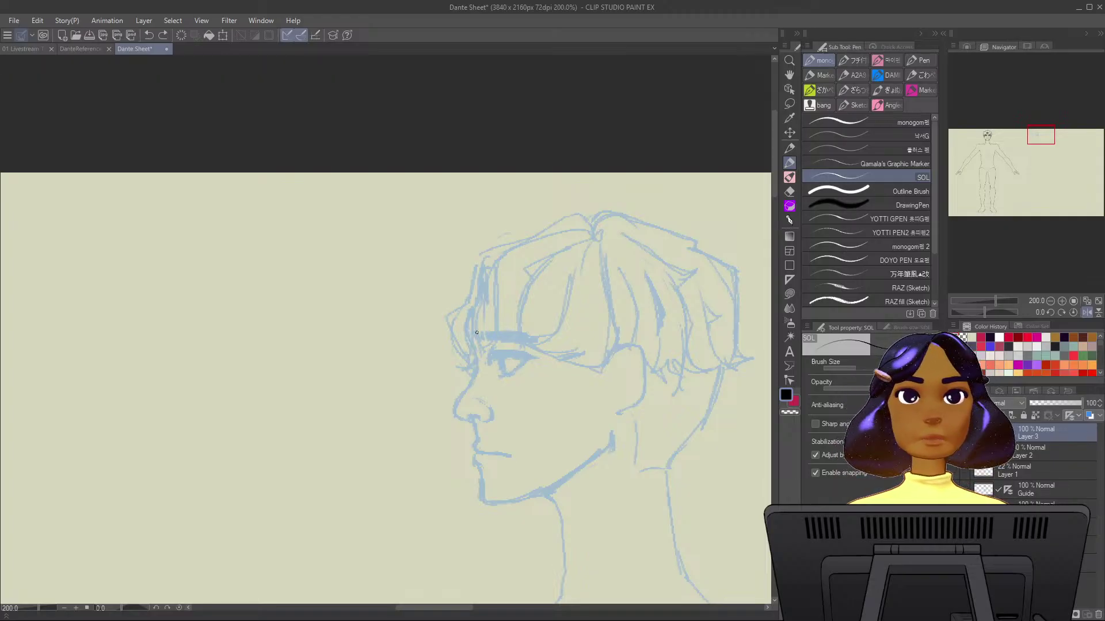
pyautogui.moveTo(472, 333)
pyautogui.mouseDown()
pyautogui.moveTo(477, 363)
pyautogui.moveTo(473, 334)
pyautogui.moveTo(480, 368)
pyautogui.moveTo(458, 421)
pyautogui.mouseUp()
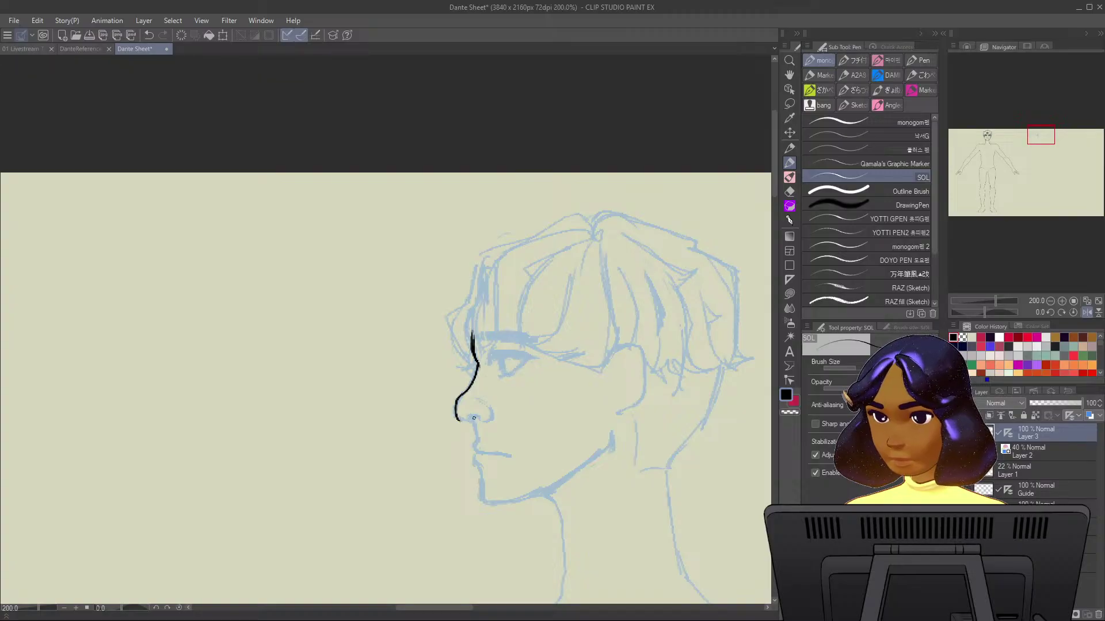
pyautogui.hotkey('ctrl', 'z')
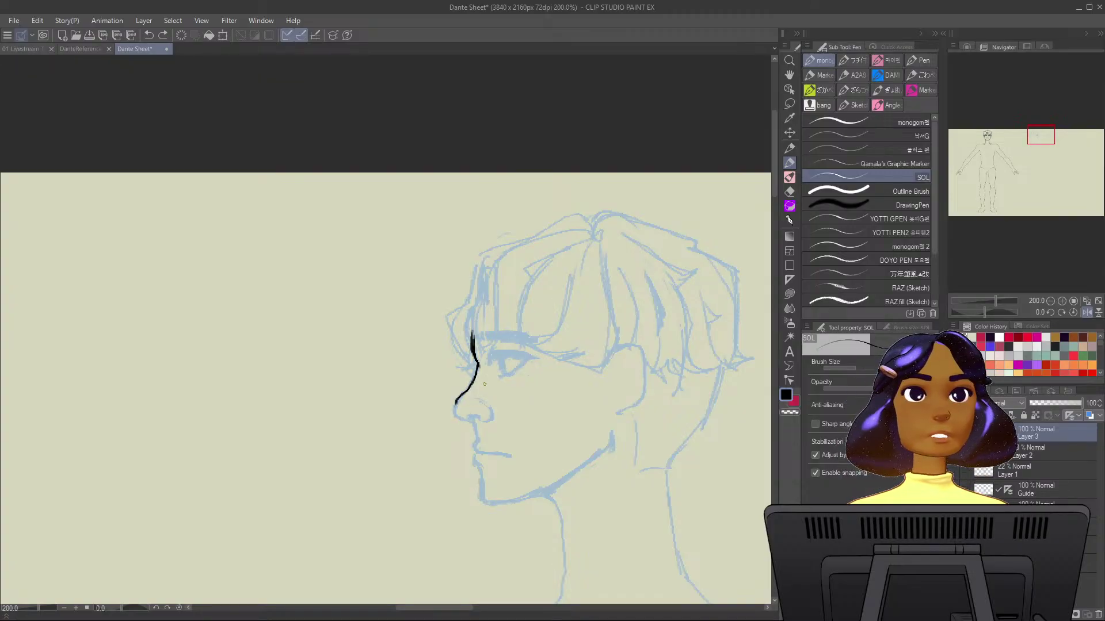
# Ink the nose tip, underside, wing and filled nostril of the profile, and thicken the line at the tip.
pyautogui.scroll(2, 484, 383)
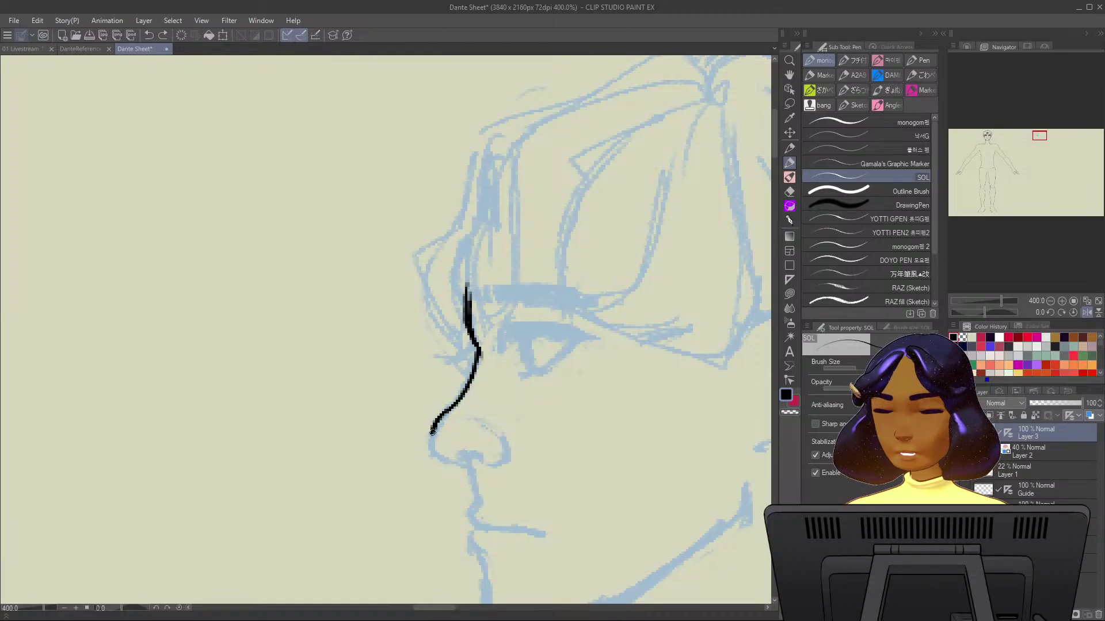
pyautogui.moveTo(433, 431)
pyautogui.mouseDown()
pyautogui.moveTo(442, 461)
pyautogui.moveTo(480, 478)
pyautogui.moveTo(475, 553)
pyautogui.moveTo(489, 464)
pyautogui.mouseUp()
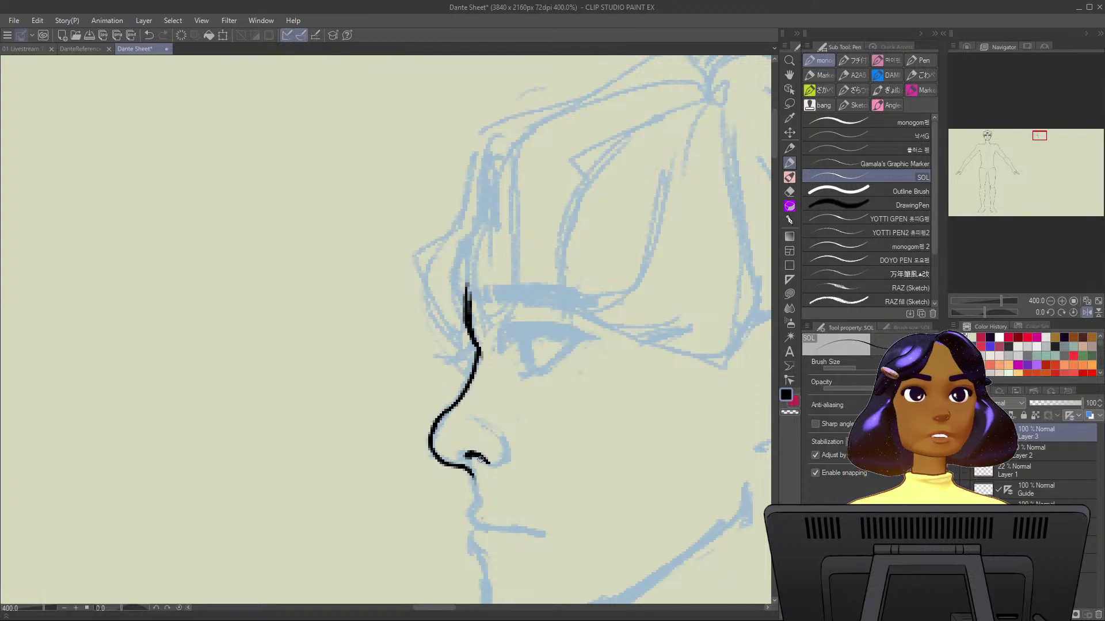
pyautogui.moveTo(476, 421)
pyautogui.mouseDown()
pyautogui.moveTo(507, 448)
pyautogui.moveTo(508, 466)
pyautogui.moveTo(467, 456)
pyautogui.moveTo(488, 458)
pyautogui.moveTo(479, 458)
pyautogui.mouseUp()
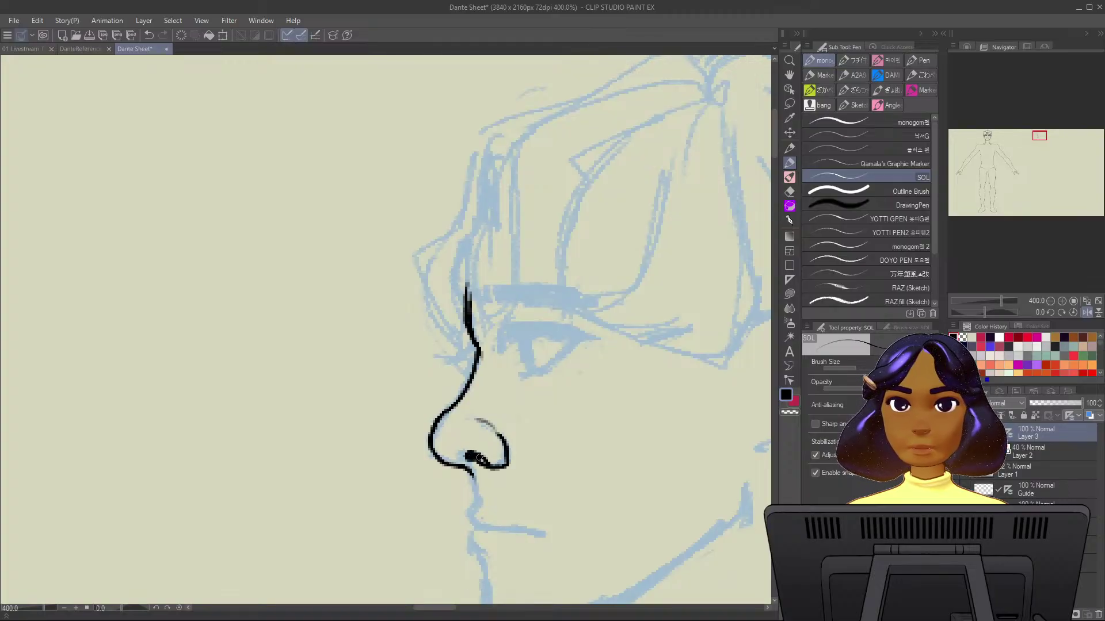
pyautogui.moveTo(460, 397)
pyautogui.mouseDown()
pyautogui.moveTo(431, 437)
pyautogui.moveTo(434, 454)
pyautogui.mouseUp()
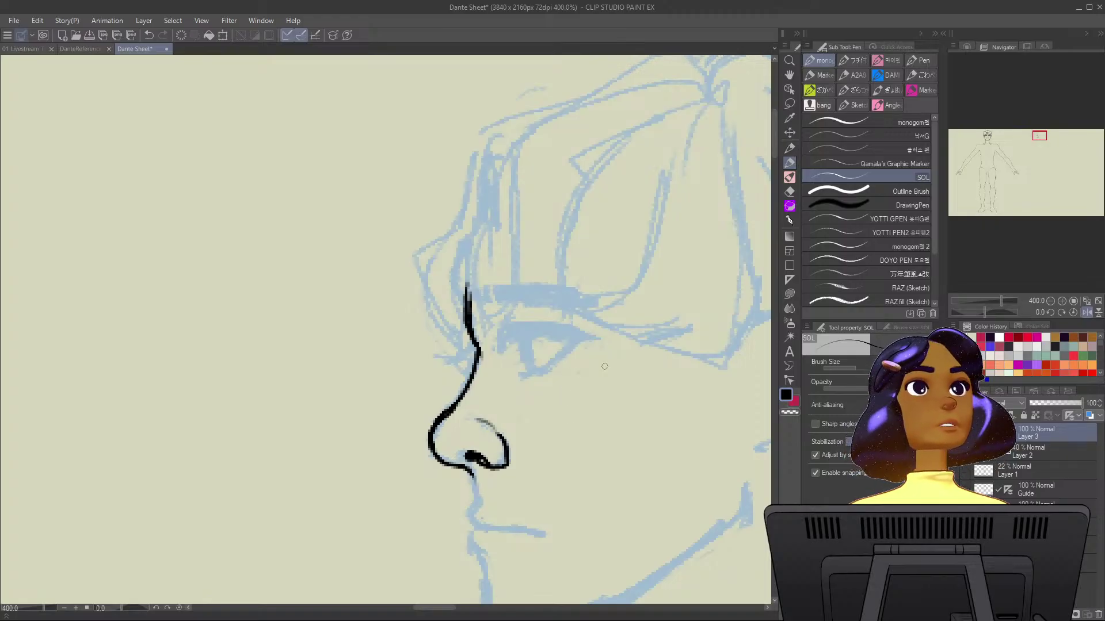
# Thin the nose bridge line with transparent colour and redraw the contour in black from the bridge to the underside.
pyautogui.press('c')
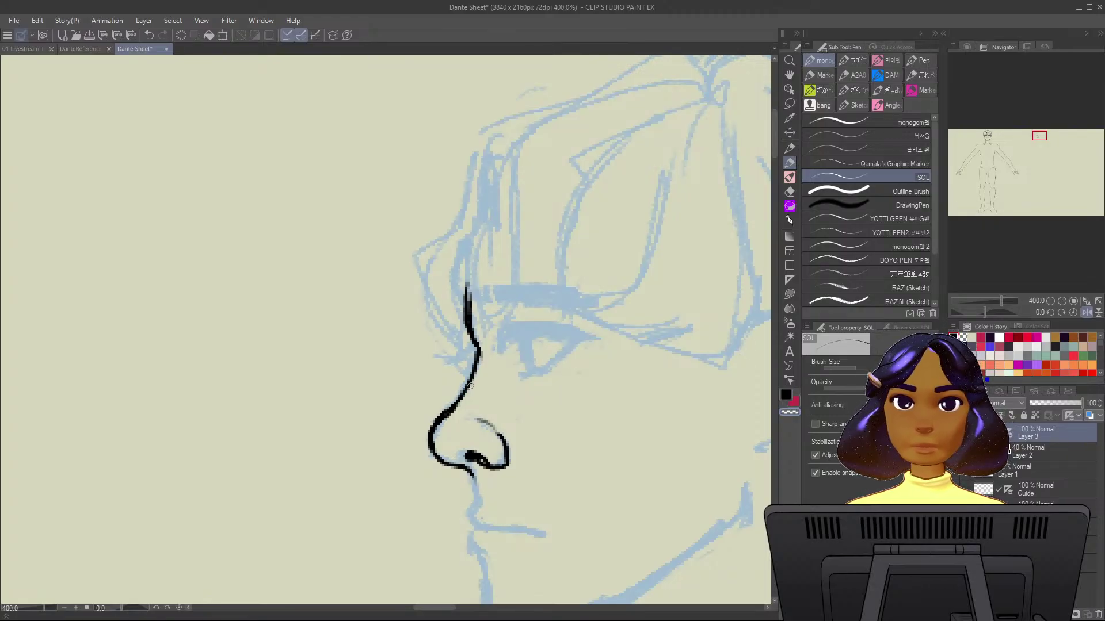
pyautogui.moveTo(478, 357); pyautogui.dragTo(458, 401)
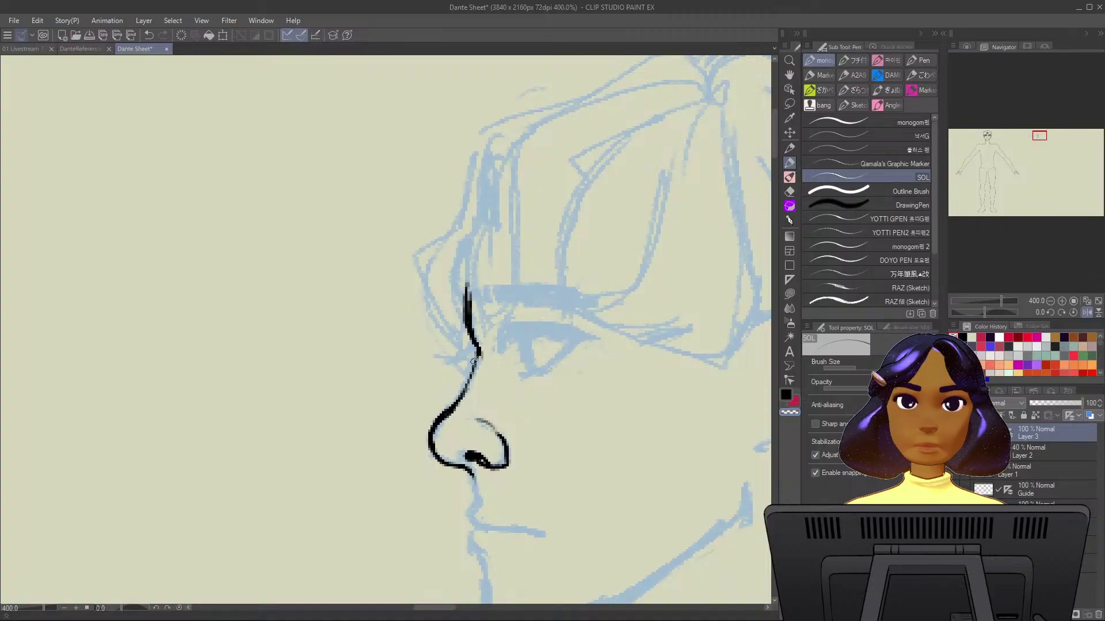
pyautogui.press('c')
pyautogui.moveTo(477, 353)
pyautogui.mouseDown()
pyautogui.moveTo(431, 437)
pyautogui.moveTo(437, 460)
pyautogui.moveTo(475, 464)
pyautogui.moveTo(436, 438)
pyautogui.moveTo(449, 458)
pyautogui.mouseUp()
pyautogui.press('c')
pyautogui.press('c')
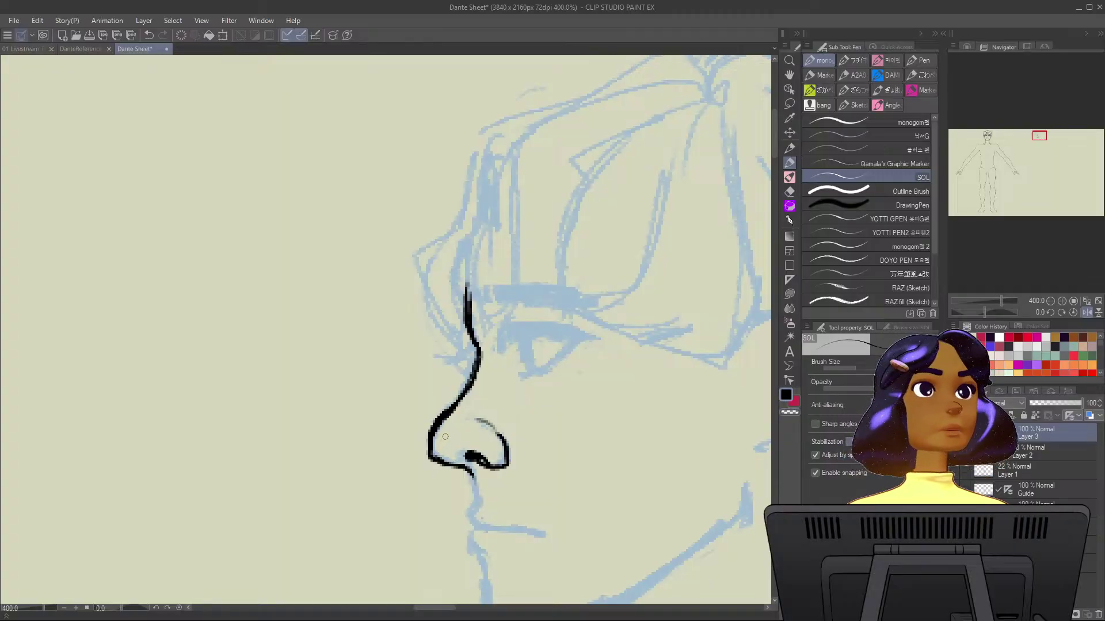
# Trim the line under the nose tip with transparent colour and return to black for the mouth area.
pyautogui.press('c')
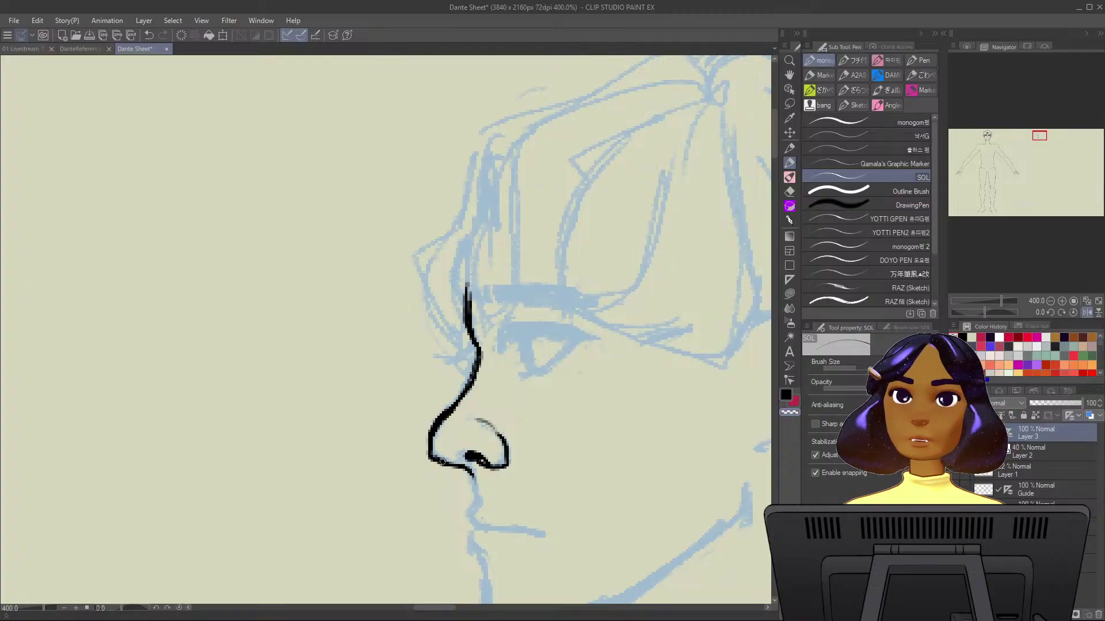
pyautogui.moveTo(441, 463)
pyautogui.mouseDown()
pyautogui.moveTo(428, 459)
pyautogui.moveTo(467, 467)
pyautogui.mouseUp()
pyautogui.press('c')
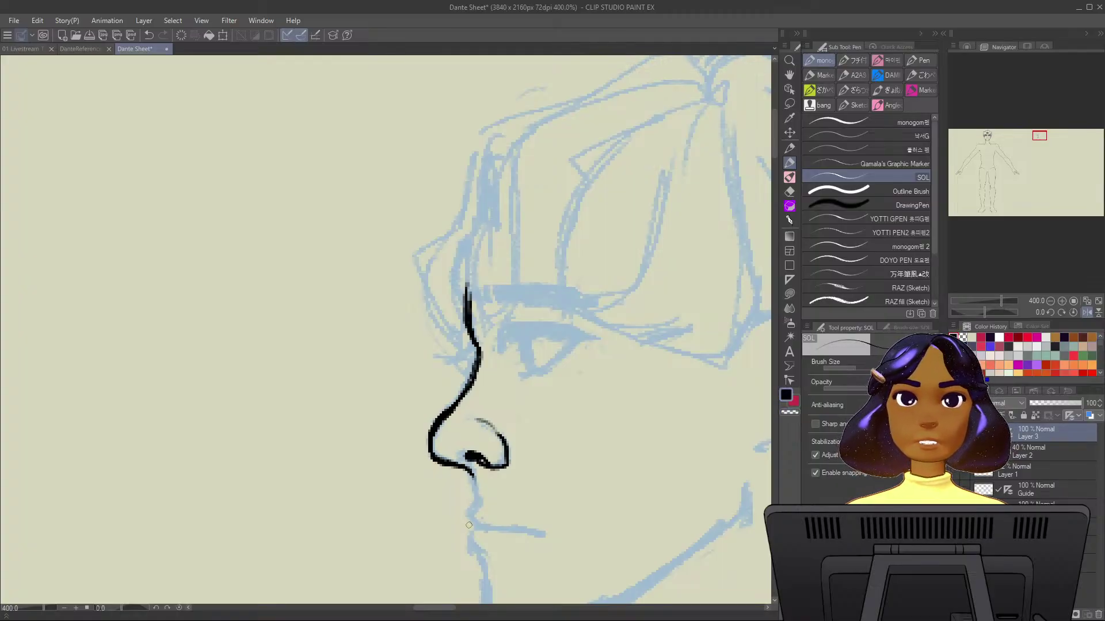
pyautogui.moveTo(563, 466)
pyautogui.mouseDown()
pyautogui.moveTo(566, 358)
pyautogui.moveTo(583, 319)
pyautogui.mouseUp()
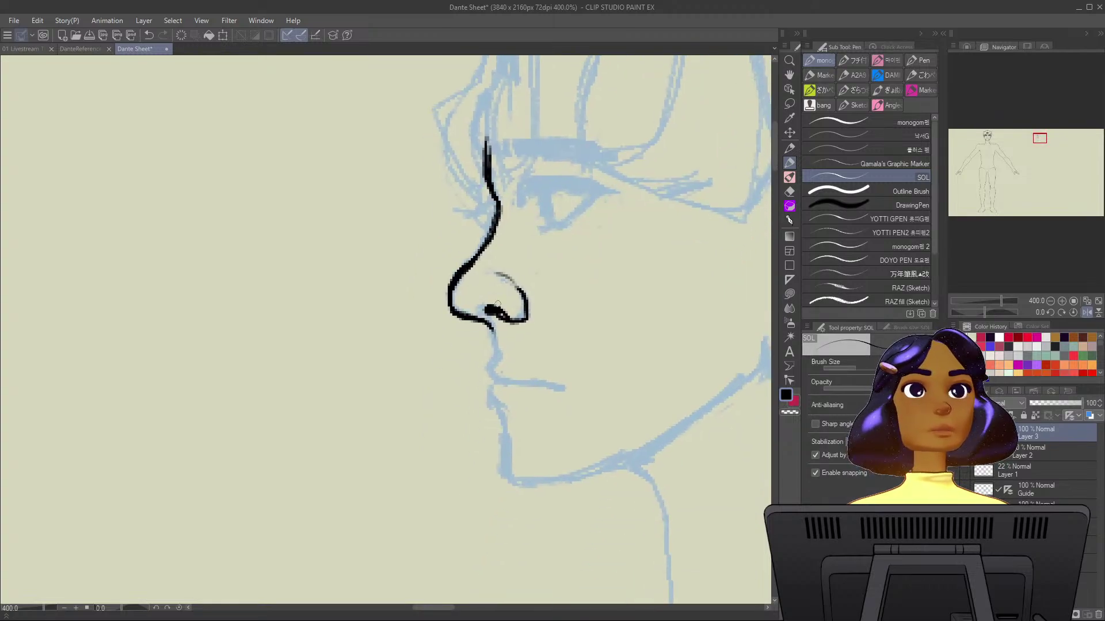
# Ink the profile's upper lip and mouth line, and the lower lip down to the front of the chin in black.
pyautogui.press('c')
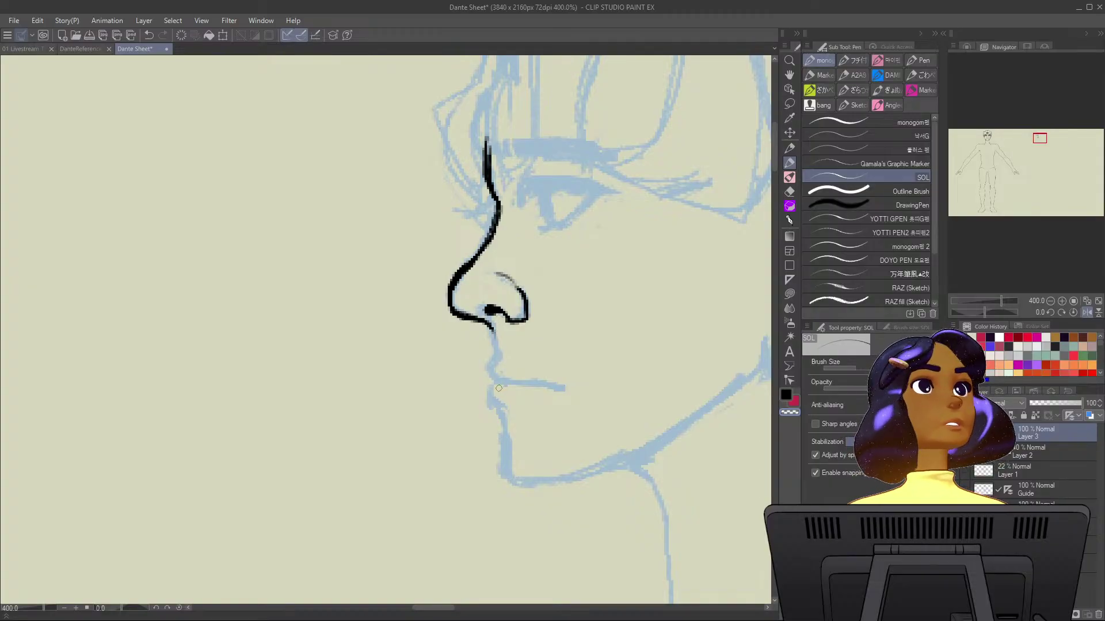
pyautogui.press('c')
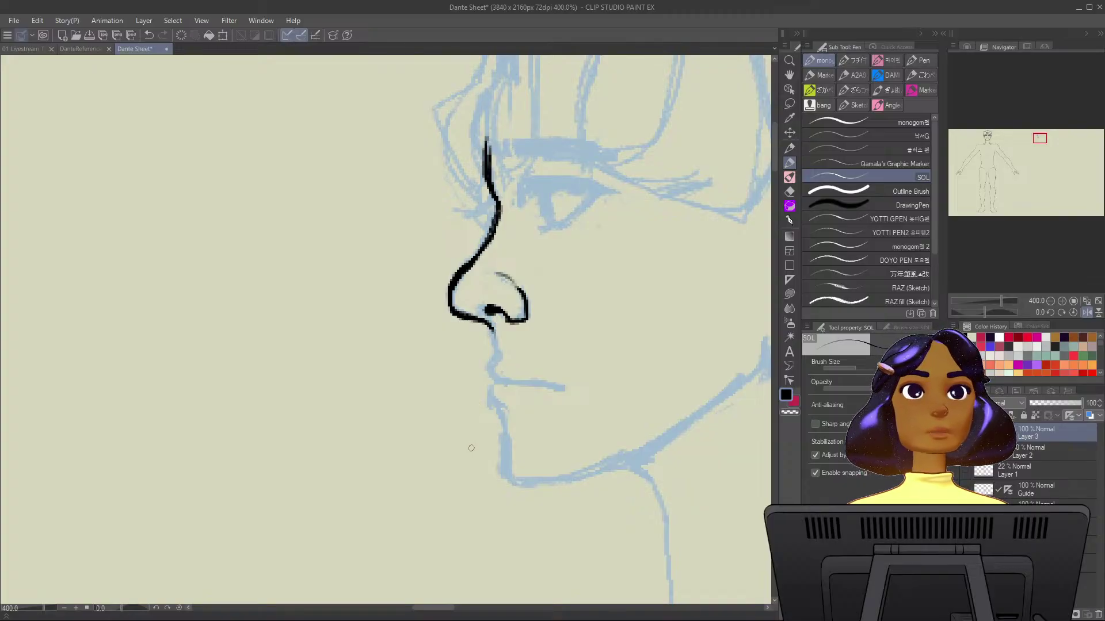
pyautogui.moveTo(487, 320)
pyautogui.mouseDown()
pyautogui.moveTo(487, 366)
pyautogui.moveTo(502, 384)
pyautogui.moveTo(567, 391)
pyautogui.mouseUp()
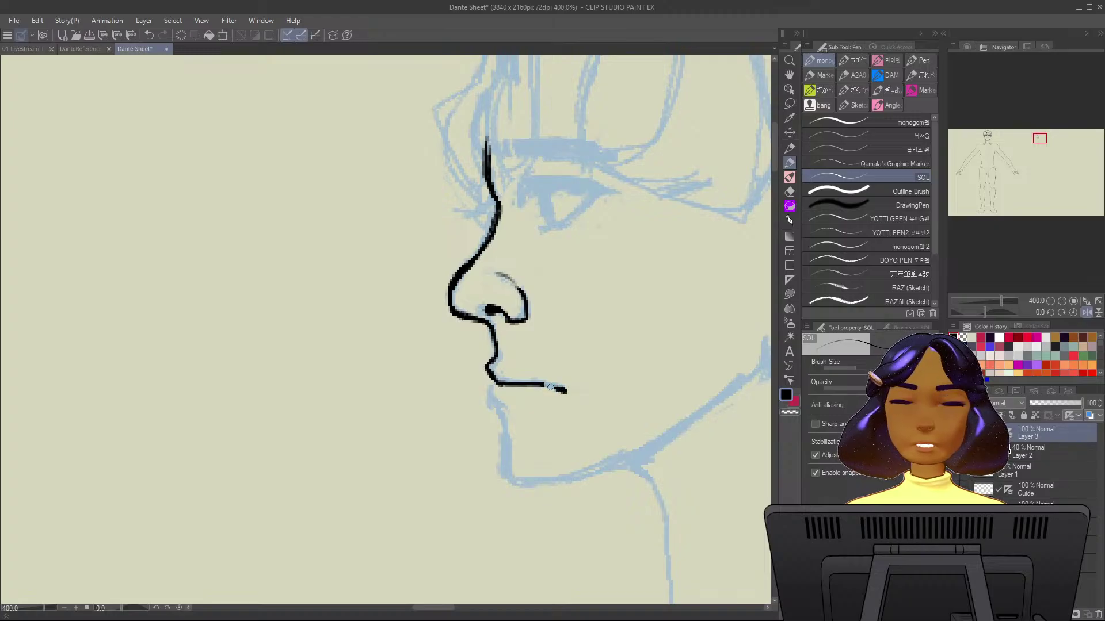
pyautogui.moveTo(493, 383); pyautogui.dragTo(489, 397)
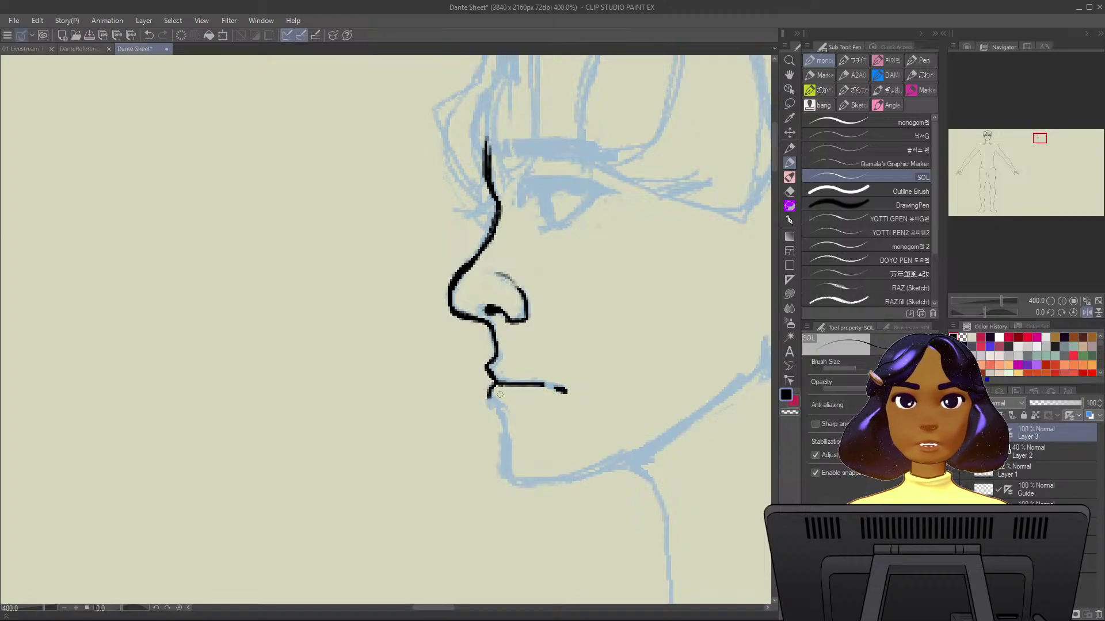
pyautogui.hotkey('ctrl', 'z')
pyautogui.moveTo(493, 384)
pyautogui.mouseDown()
pyautogui.moveTo(505, 413)
pyautogui.moveTo(517, 483)
pyautogui.mouseUp()
pyautogui.hotkey('ctrl', 'z')
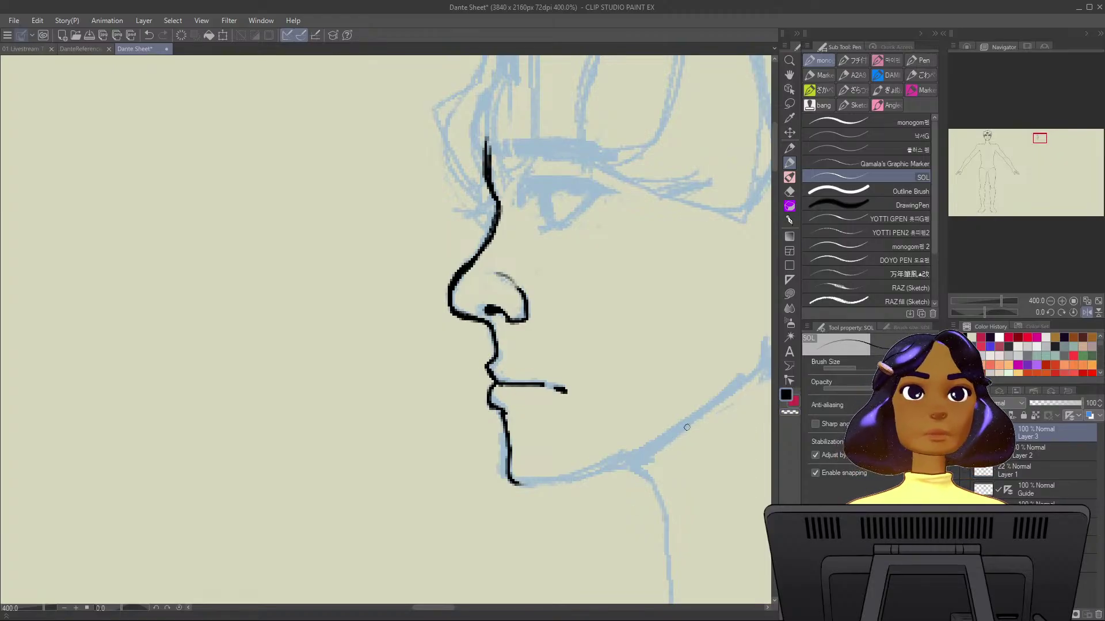
# Ink the jawline from the chin back to the jaw corner and finish it with a short upward stroke below the ear.
pyautogui.moveTo(668, 410); pyautogui.dragTo(520, 390)
pyautogui.moveTo(382, 462)
pyautogui.mouseDown()
pyautogui.moveTo(435, 457)
pyautogui.moveTo(507, 427)
pyautogui.mouseUp()
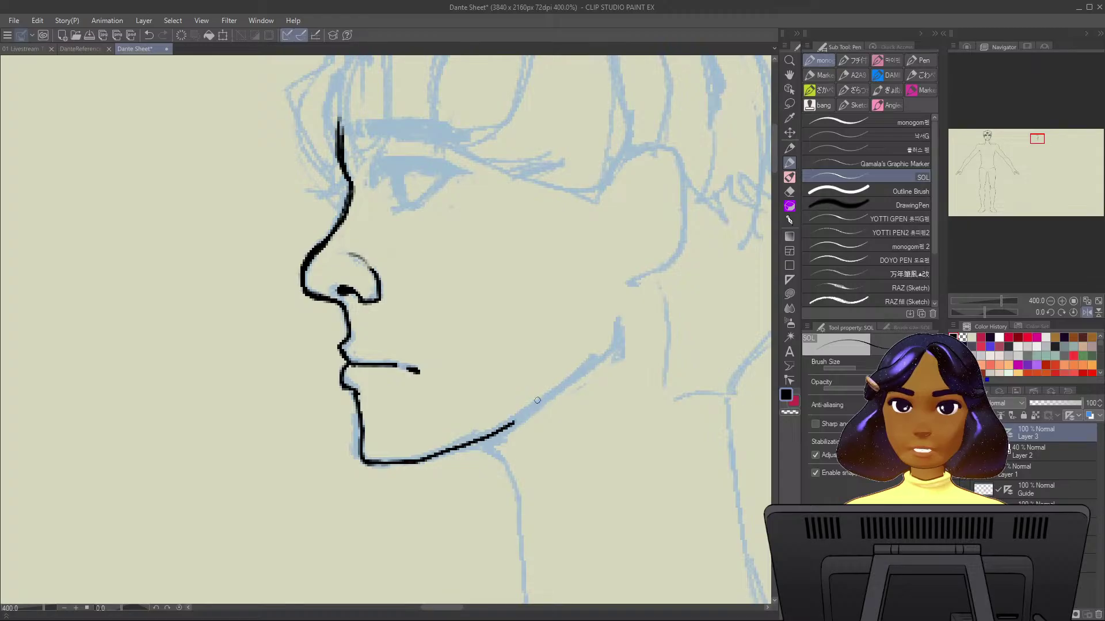
pyautogui.hotkey('ctrl', 'z')
pyautogui.moveTo(614, 325)
pyautogui.mouseDown()
pyautogui.moveTo(582, 382)
pyautogui.moveTo(600, 369)
pyautogui.moveTo(470, 449)
pyautogui.moveTo(484, 437)
pyautogui.moveTo(417, 461)
pyautogui.moveTo(482, 441)
pyautogui.moveTo(597, 358)
pyautogui.moveTo(496, 433)
pyautogui.moveTo(611, 358)
pyautogui.moveTo(616, 328)
pyautogui.moveTo(613, 359)
pyautogui.mouseUp()
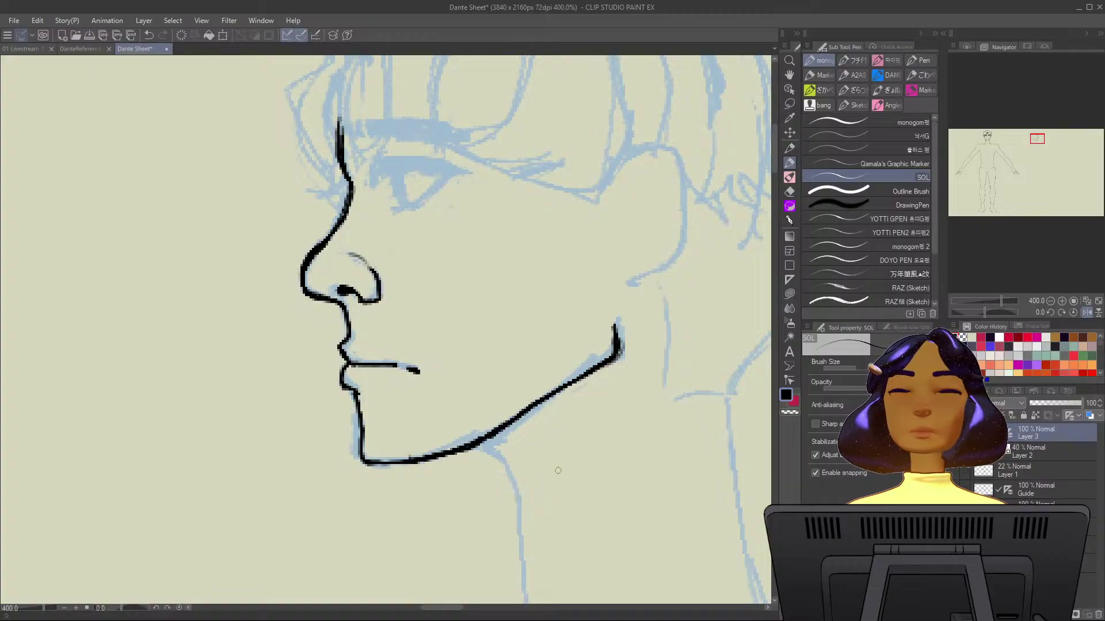
# Ink a short, slightly slanted black lash line extending forward from the nose bridge.
pyautogui.scroll(-2, 555, 452)
pyautogui.scroll(2, 532, 362)
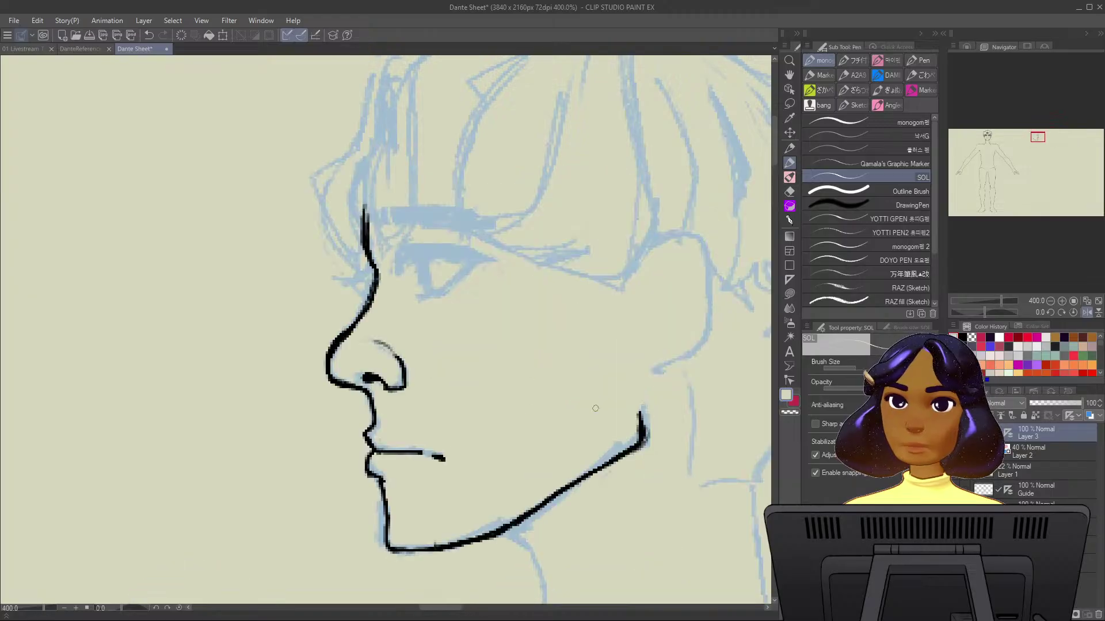
pyautogui.press('c')
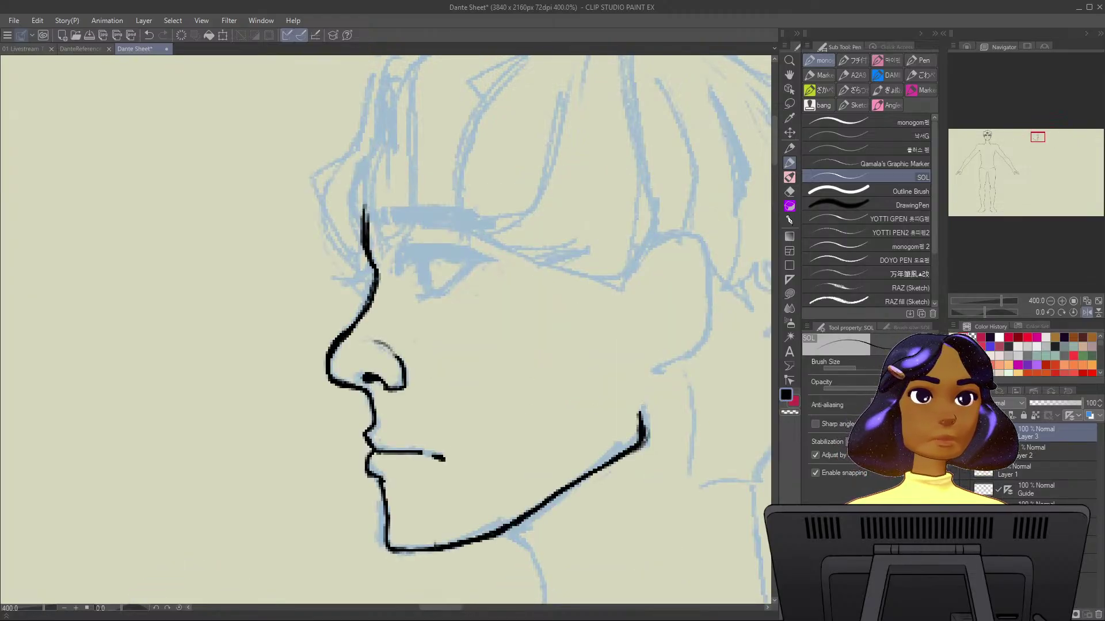
pyautogui.scroll(2, 483, 267)
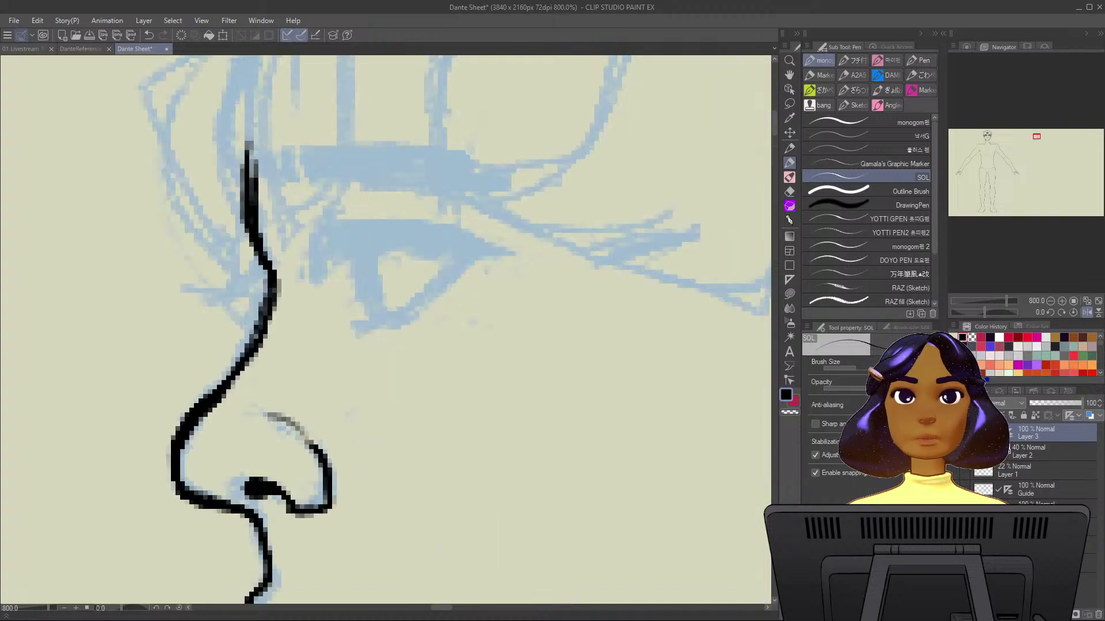
pyautogui.moveTo(417, 325)
pyautogui.mouseDown()
pyautogui.moveTo(501, 335)
pyautogui.moveTo(426, 350)
pyautogui.mouseUp()
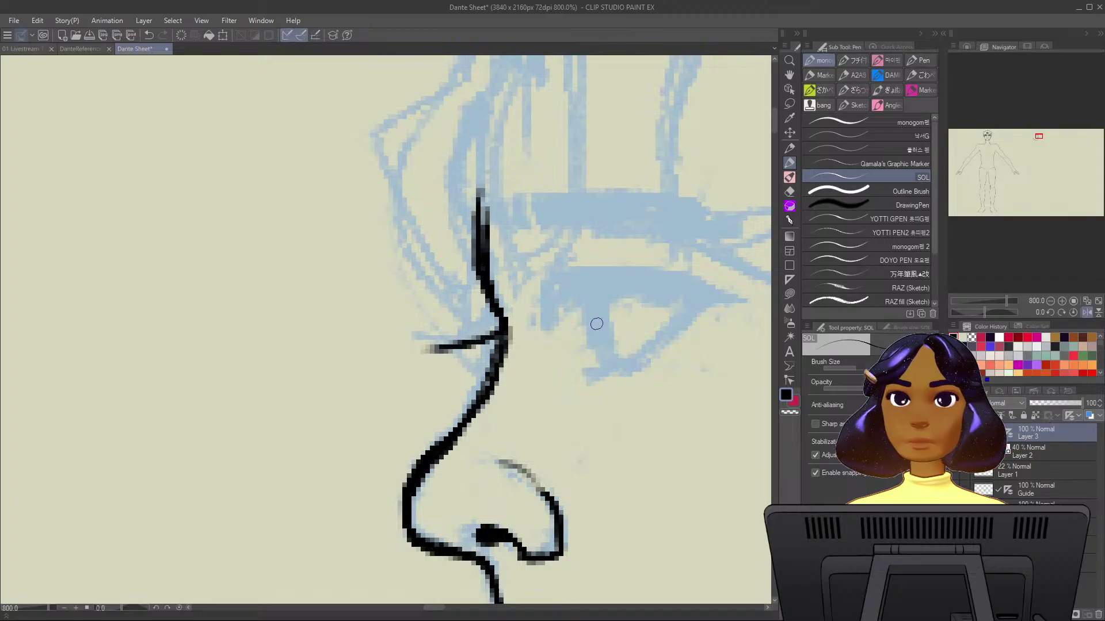
# Ink the side-view eye with a thick upper lash line, back corner, short lower lid, iris edge and pupil.
pyautogui.scroll(-2, 585, 345)
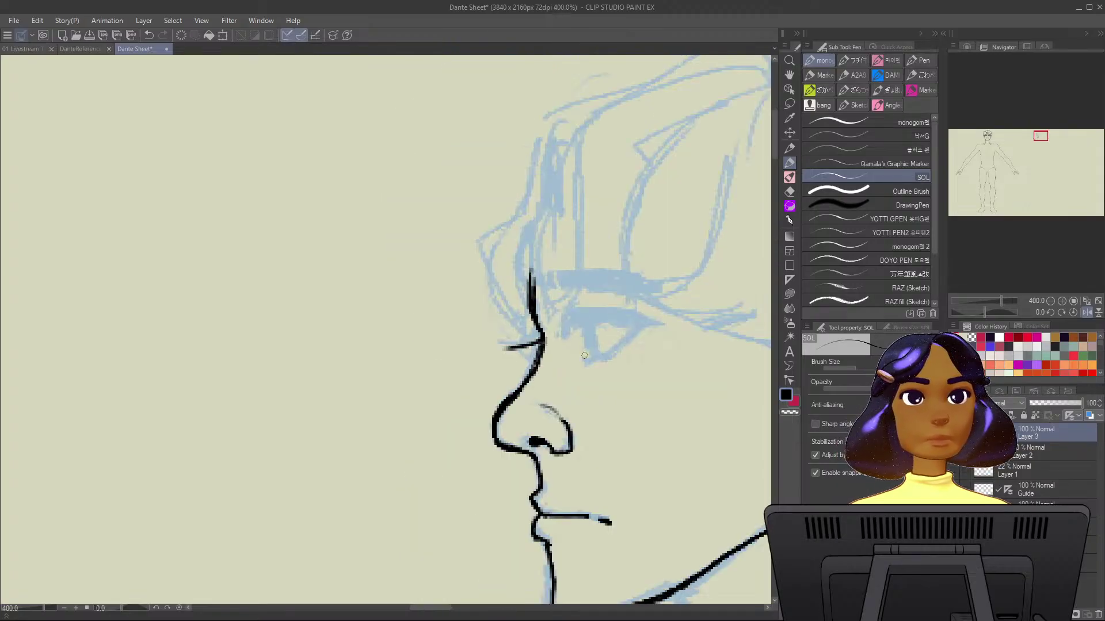
pyautogui.moveTo(572, 326)
pyautogui.mouseDown()
pyautogui.moveTo(605, 308)
pyautogui.moveTo(675, 323)
pyautogui.moveTo(588, 324)
pyautogui.moveTo(569, 340)
pyautogui.moveTo(573, 322)
pyautogui.moveTo(595, 312)
pyautogui.moveTo(630, 316)
pyautogui.moveTo(585, 321)
pyautogui.moveTo(648, 316)
pyautogui.moveTo(634, 310)
pyautogui.moveTo(617, 347)
pyautogui.mouseUp()
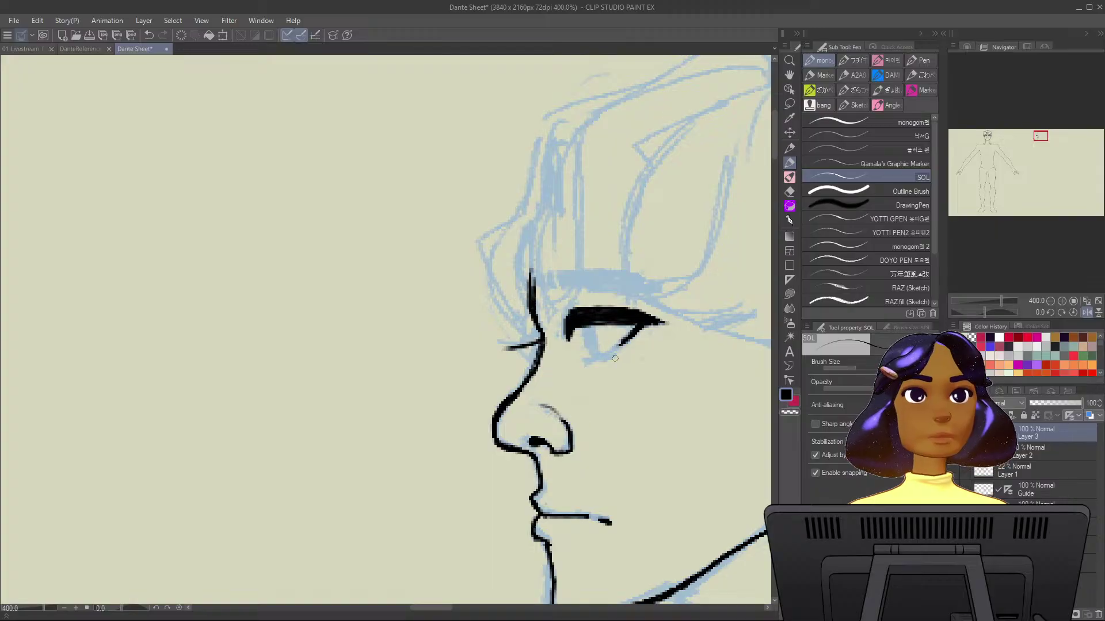
pyautogui.moveTo(615, 357)
pyautogui.mouseDown()
pyautogui.moveTo(584, 359)
pyautogui.moveTo(579, 372)
pyautogui.moveTo(616, 355)
pyautogui.mouseUp()
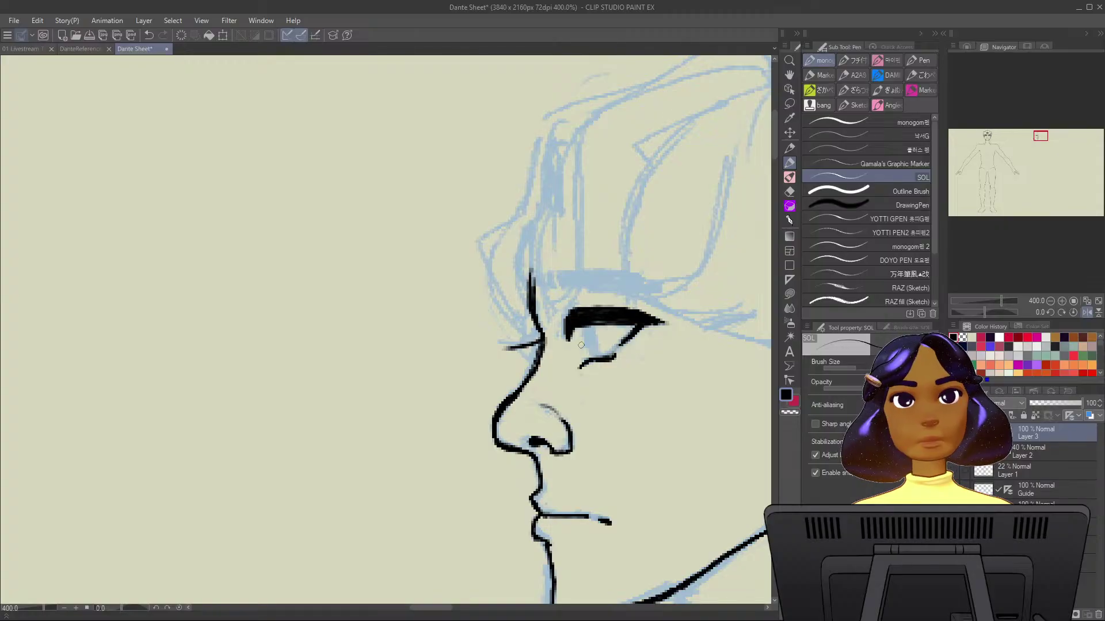
pyautogui.moveTo(588, 322); pyautogui.dragTo(583, 347)
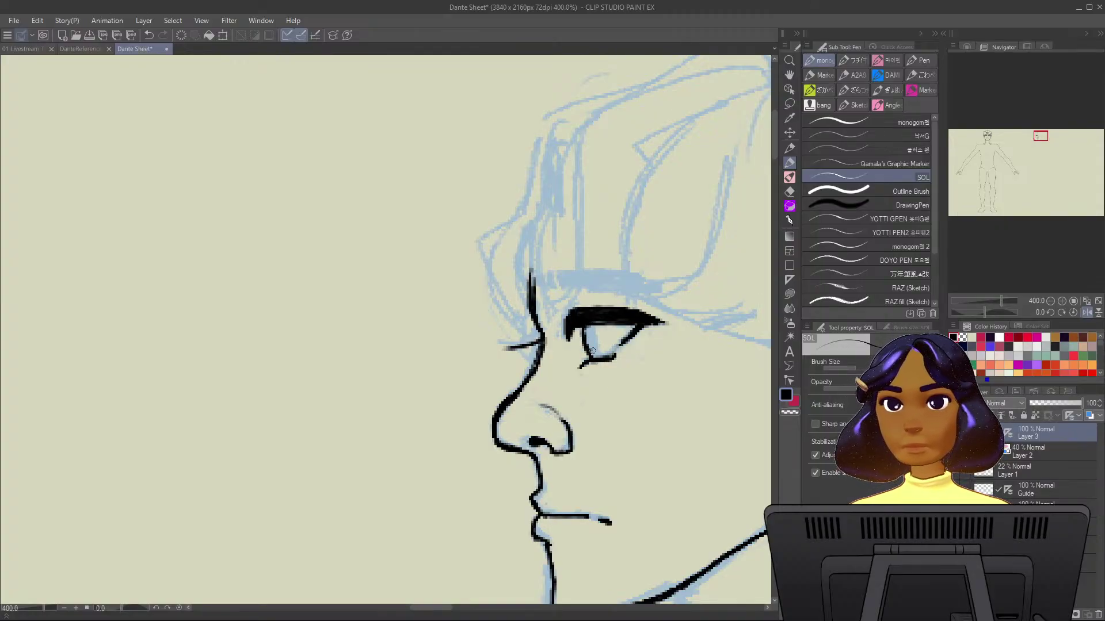
pyautogui.moveTo(594, 352); pyautogui.dragTo(593, 330)
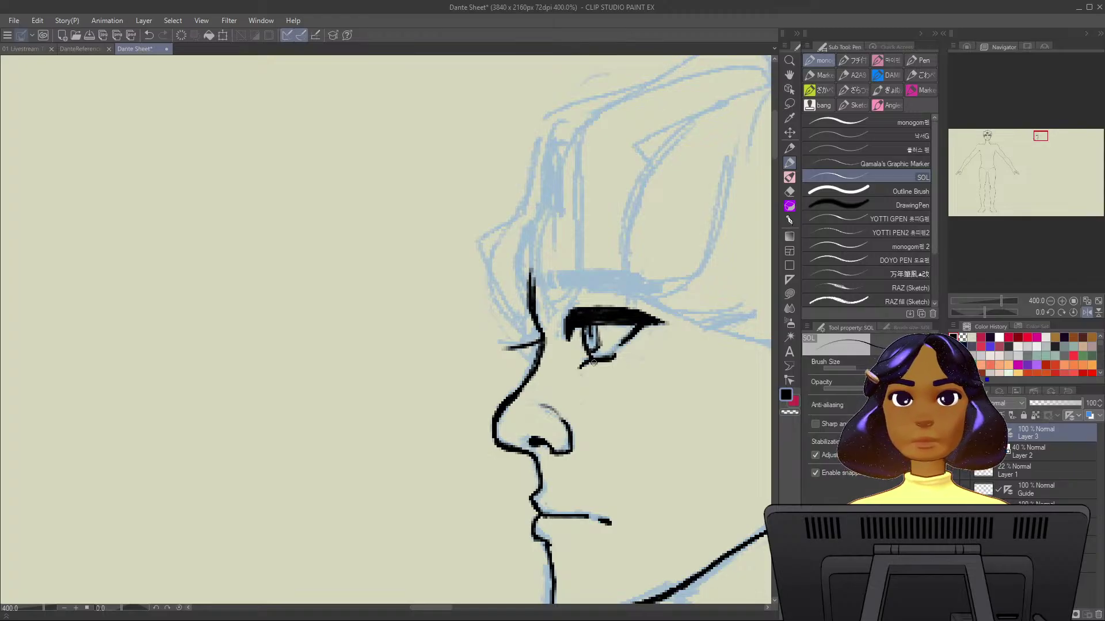
pyautogui.scroll(-4, 599, 369)
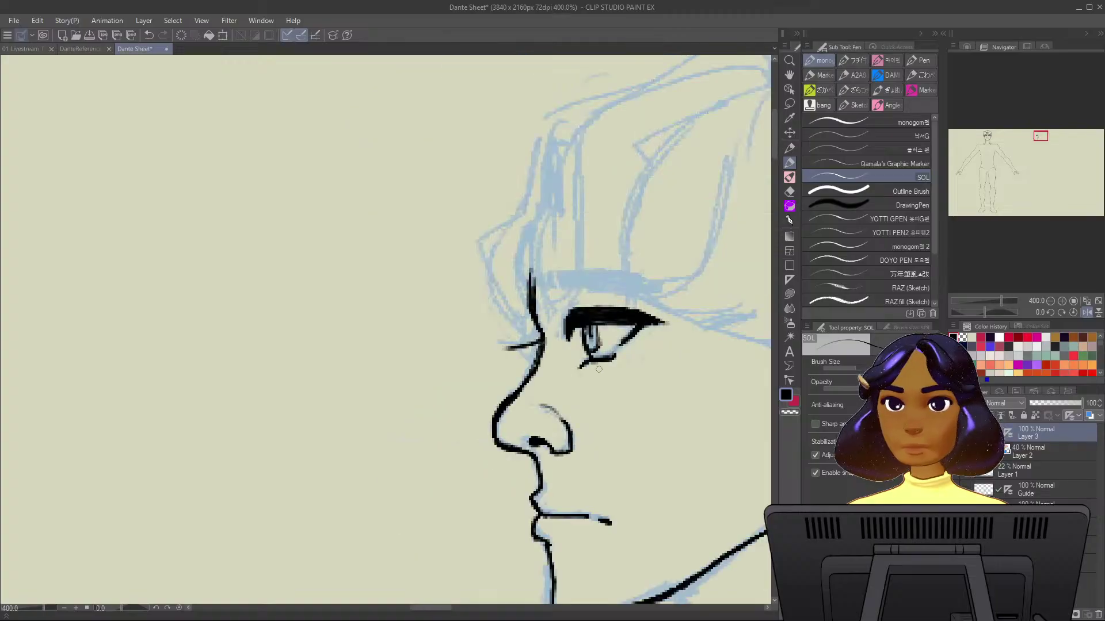
pyautogui.scroll(4, 672, 407)
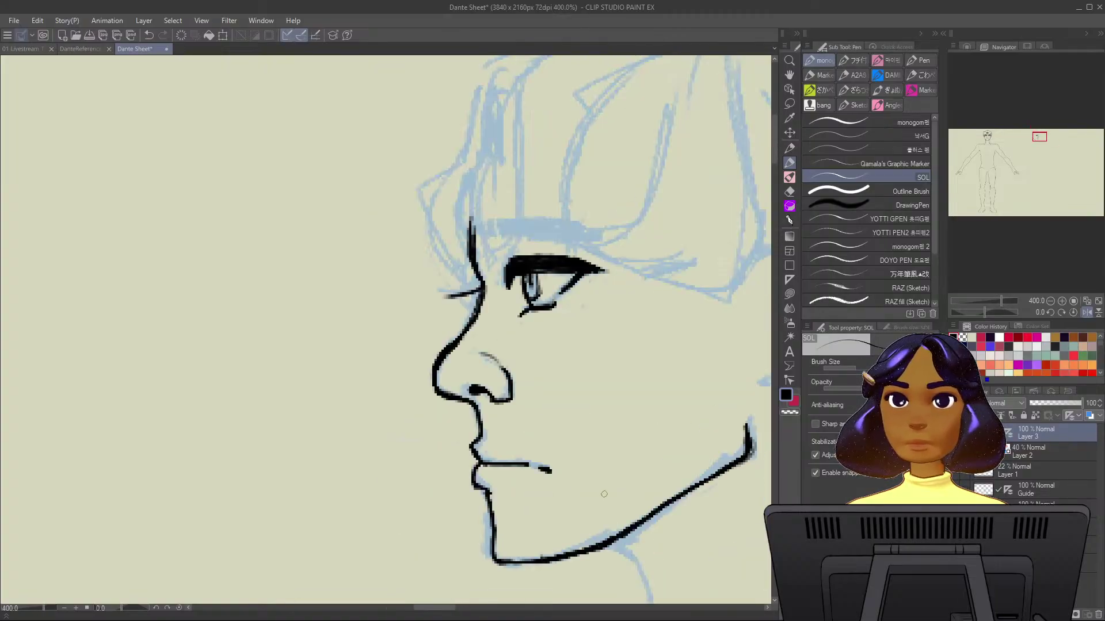
# Examine the inked side-view face at a smaller scale against the front figure and the coloured reference.
pyautogui.scroll(-6, 680, 383)
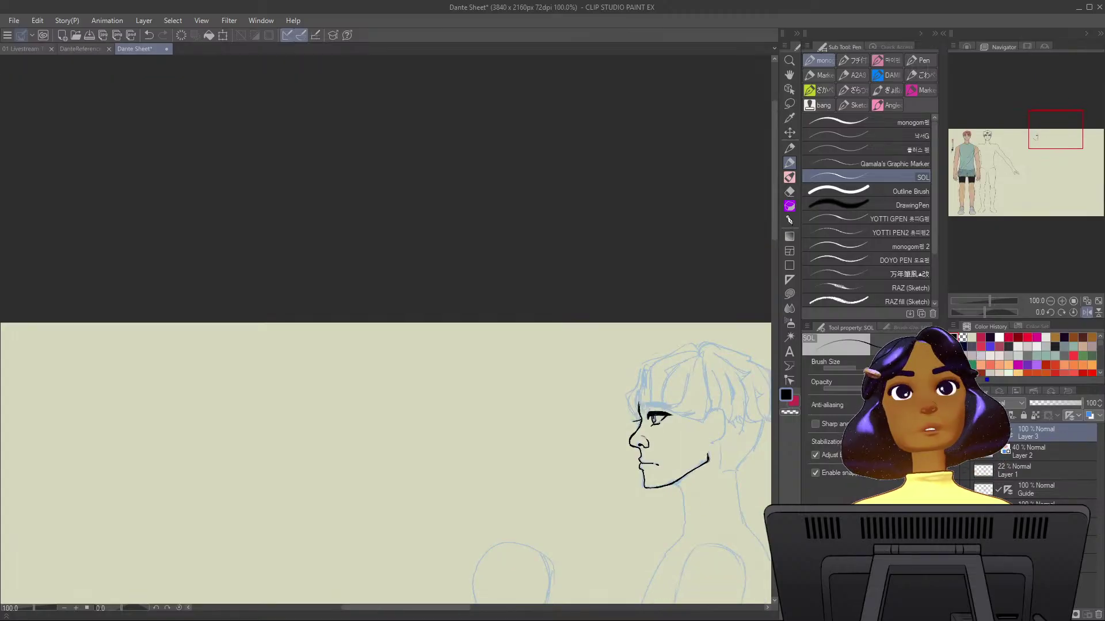
pyautogui.moveTo(403, 402)
pyautogui.mouseDown()
pyautogui.moveTo(460, 309)
pyautogui.moveTo(499, 290)
pyautogui.moveTo(494, 254)
pyautogui.mouseUp()
pyautogui.scroll(-4, 661, 426)
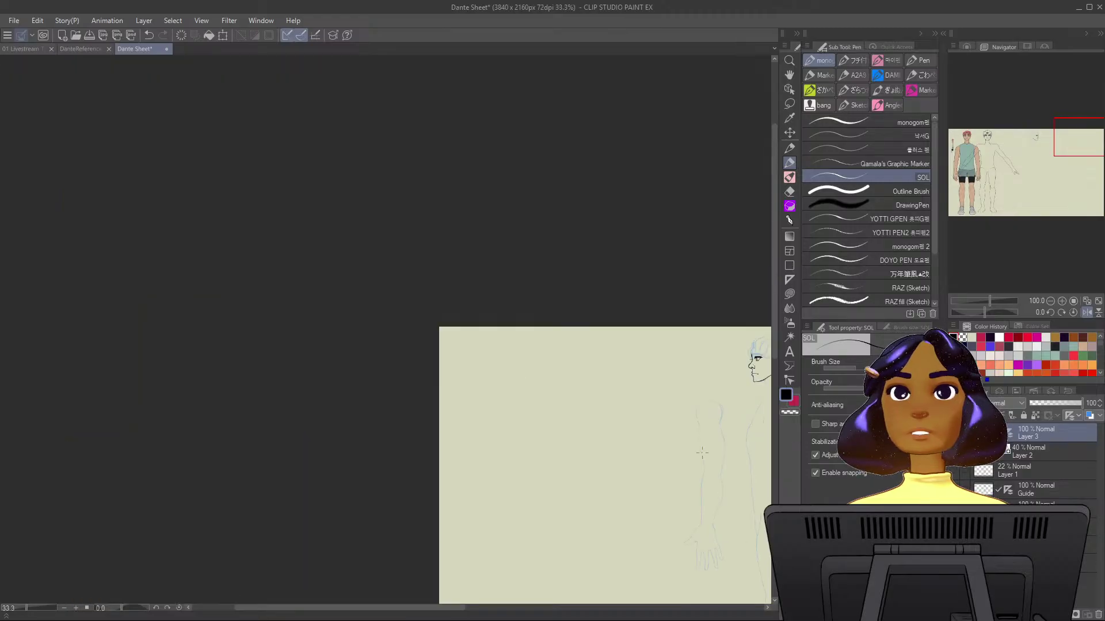
pyautogui.moveTo(715, 469); pyautogui.dragTo(506, 455)
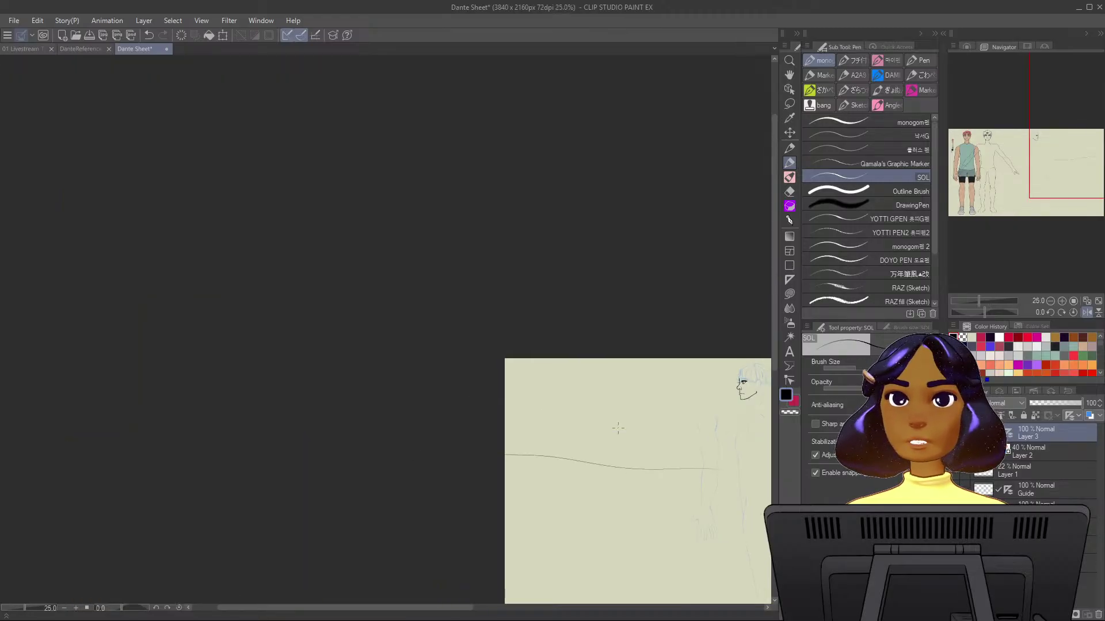
pyautogui.hotkey('ctrl', 'z')
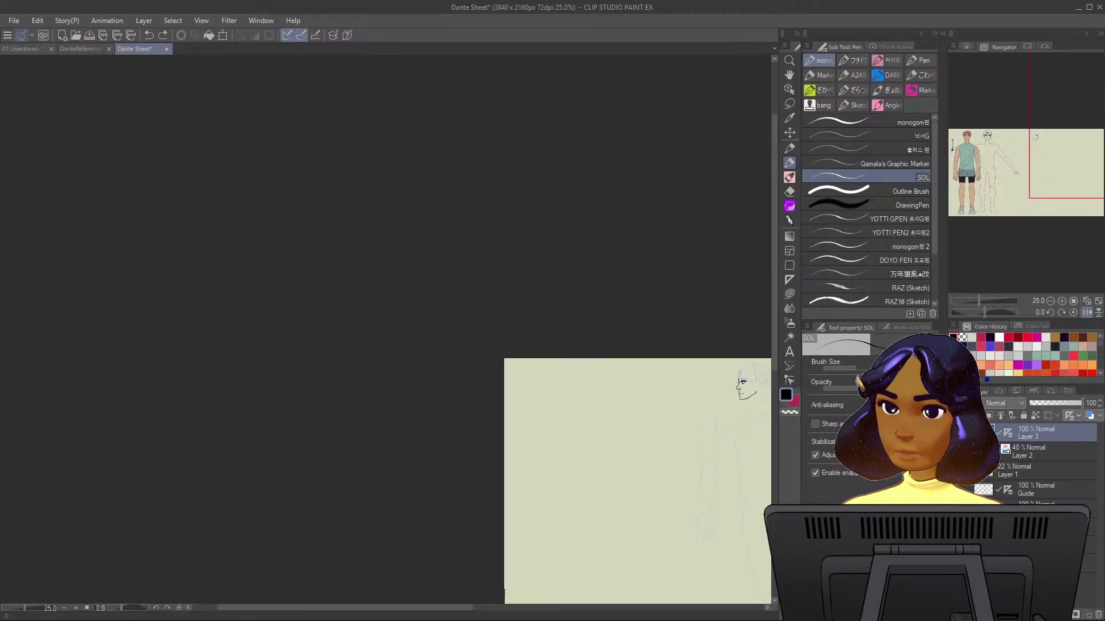
pyautogui.moveTo(691, 475); pyautogui.dragTo(324, 429)
pyautogui.scroll(1, 674, 369)
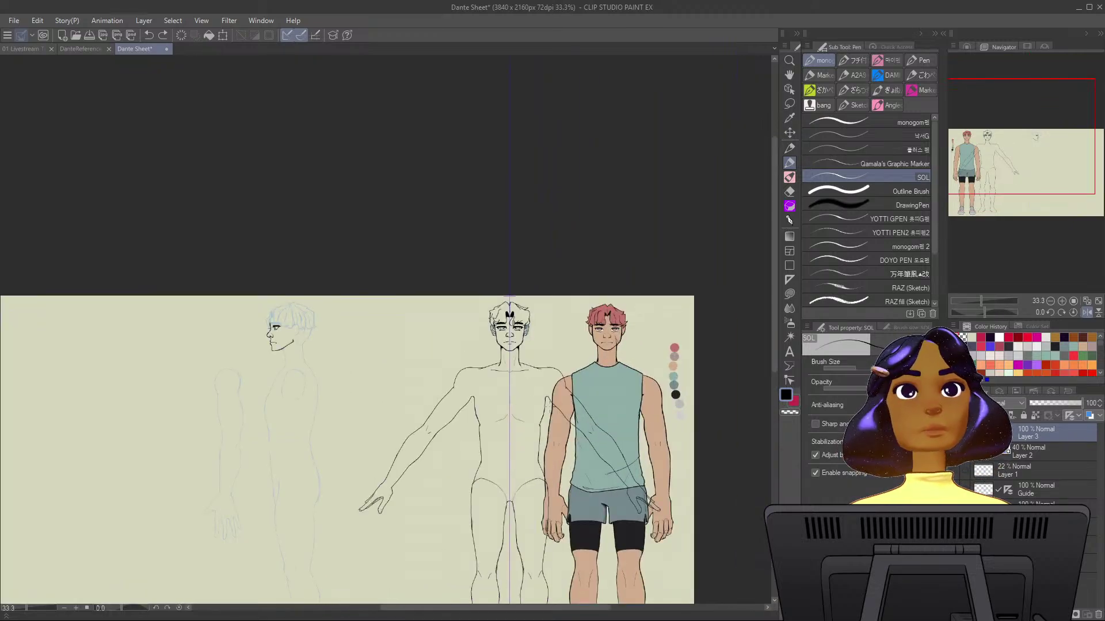
pyautogui.scroll(3, 627, 349)
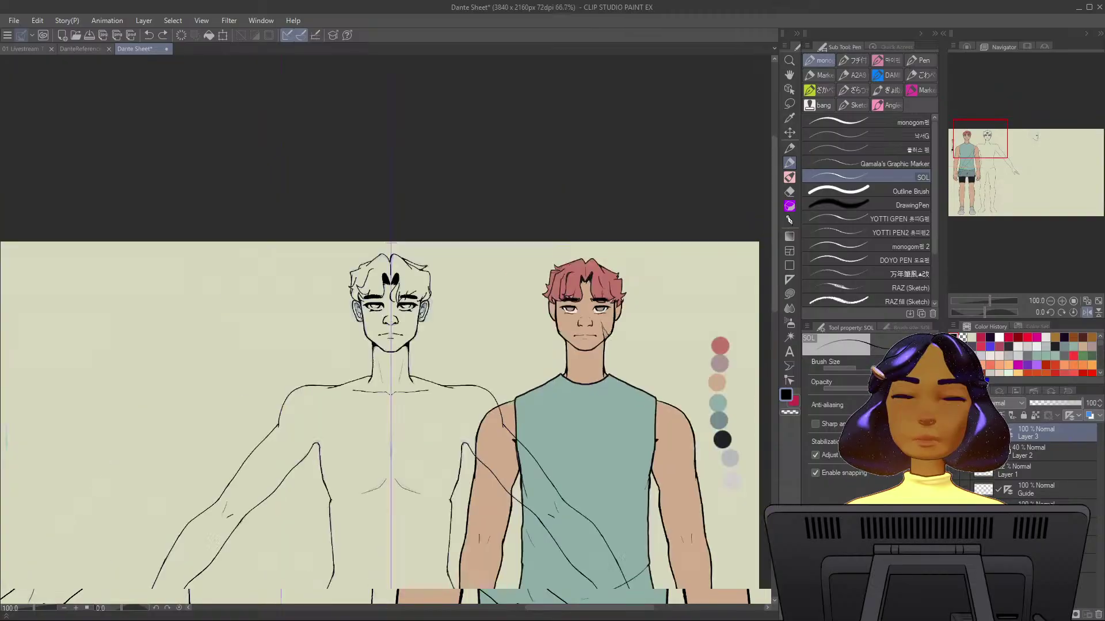
pyautogui.scroll(-1, 662, 358)
pyautogui.hscroll(-5, 642, 357)
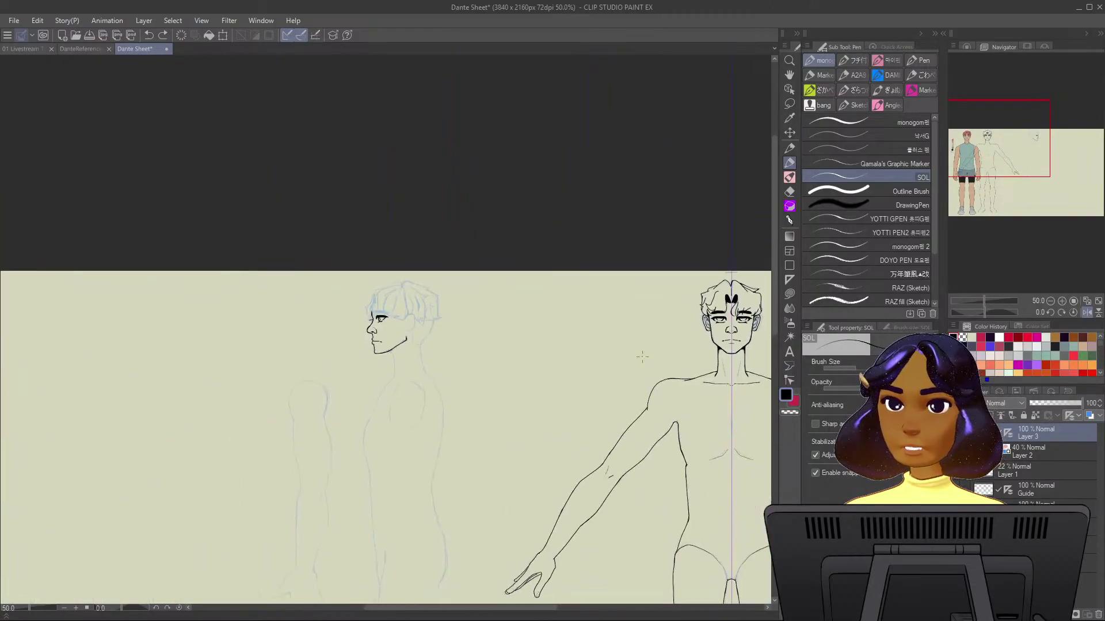
pyautogui.scroll(2, 454, 357)
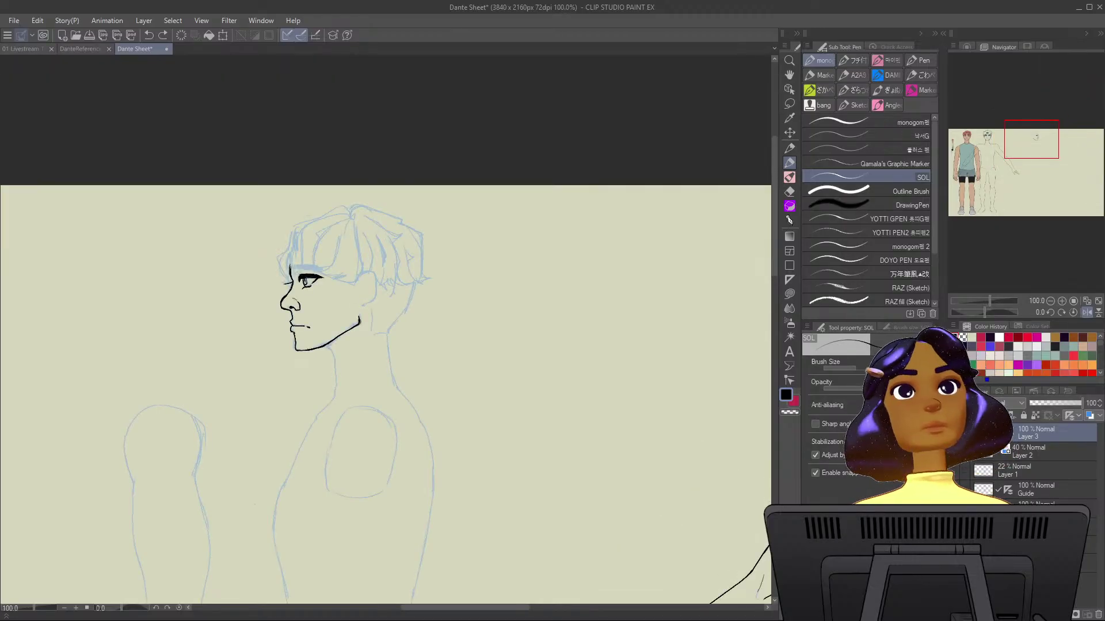
pyautogui.scroll(-1, 416, 344)
pyautogui.scroll(2, 415, 344)
# Ink the side-view ear's outer contour and inner folds, and add a faint line under the lower lip.
pyautogui.moveTo(415, 344); pyautogui.dragTo(607, 384)
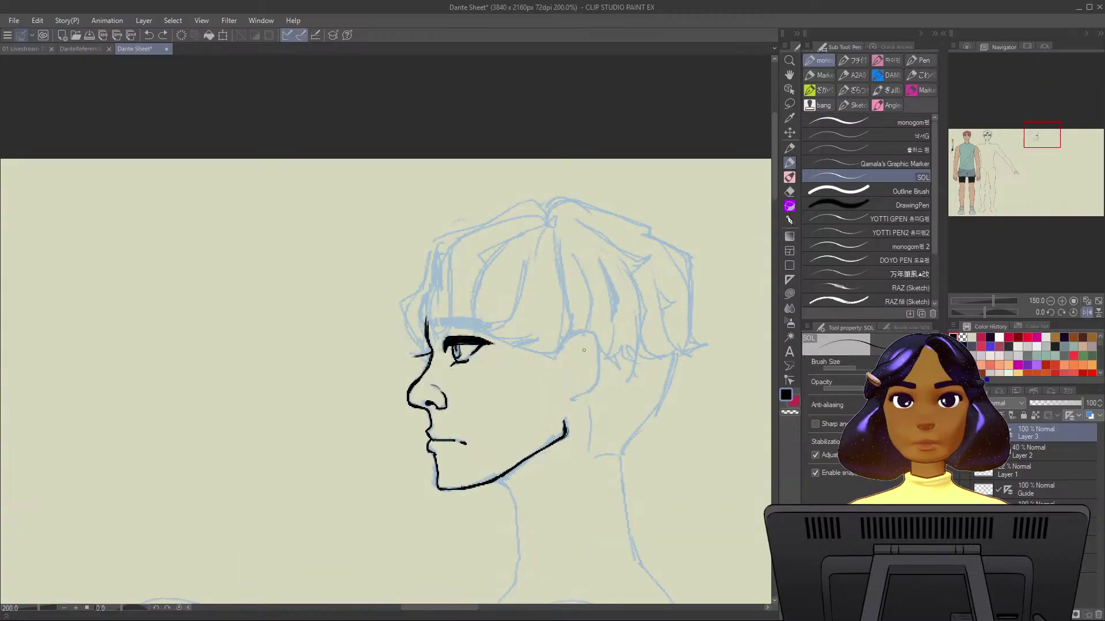
pyautogui.scroll(1, 607, 385)
pyautogui.moveTo(560, 357)
pyautogui.mouseDown()
pyautogui.moveTo(562, 339)
pyautogui.moveTo(595, 332)
pyautogui.moveTo(570, 337)
pyautogui.moveTo(592, 332)
pyautogui.moveTo(599, 345)
pyautogui.moveTo(596, 381)
pyautogui.moveTo(573, 402)
pyautogui.mouseUp()
pyautogui.hotkey('ctrl', 'z')
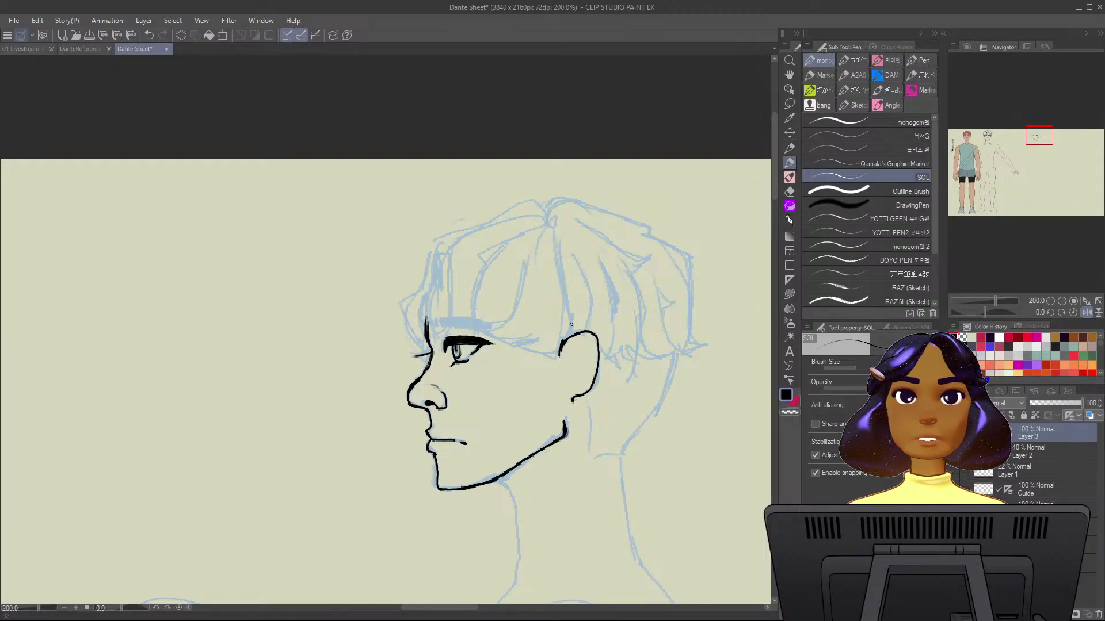
pyautogui.moveTo(567, 356)
pyautogui.mouseDown()
pyautogui.moveTo(574, 343)
pyautogui.moveTo(593, 346)
pyautogui.moveTo(572, 395)
pyautogui.moveTo(570, 367)
pyautogui.moveTo(584, 374)
pyautogui.moveTo(573, 375)
pyautogui.mouseUp()
pyautogui.hotkey('ctrl', 'z')
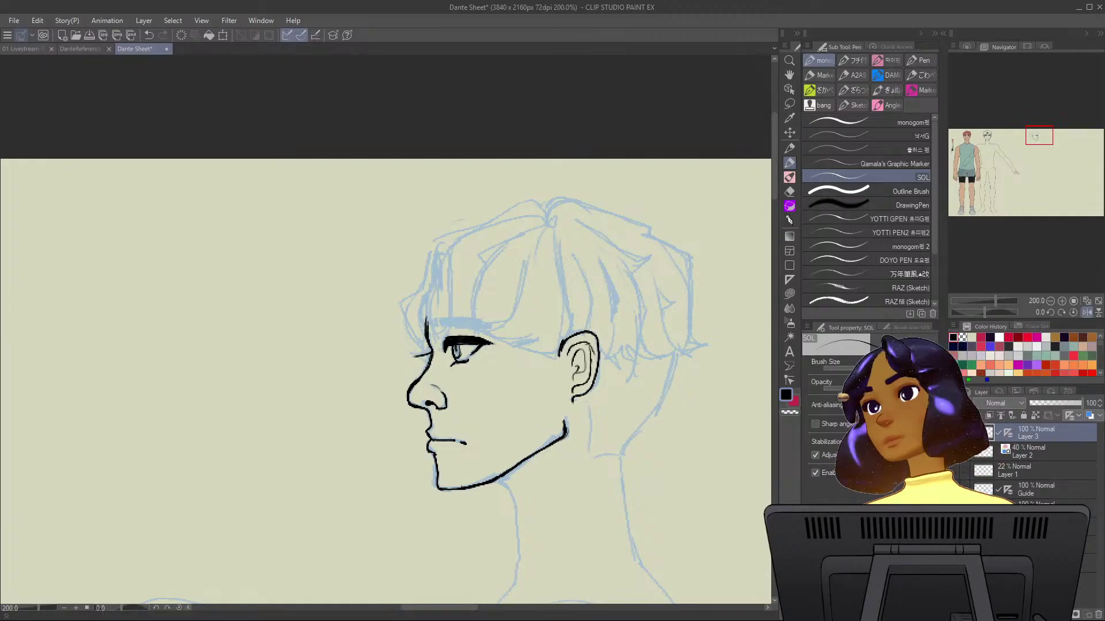
pyautogui.click(956, 452)
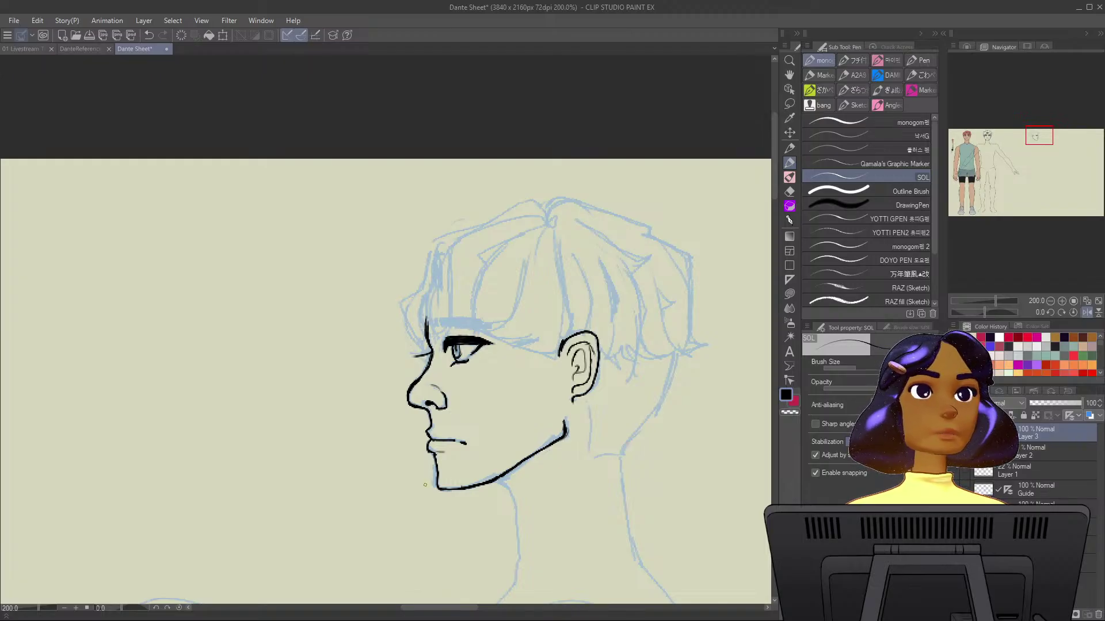
# Flip the canvas view horizontally and ink the start of the front neck line with a filled wedge where it meets the jaw.
pyautogui.click(1087, 313)
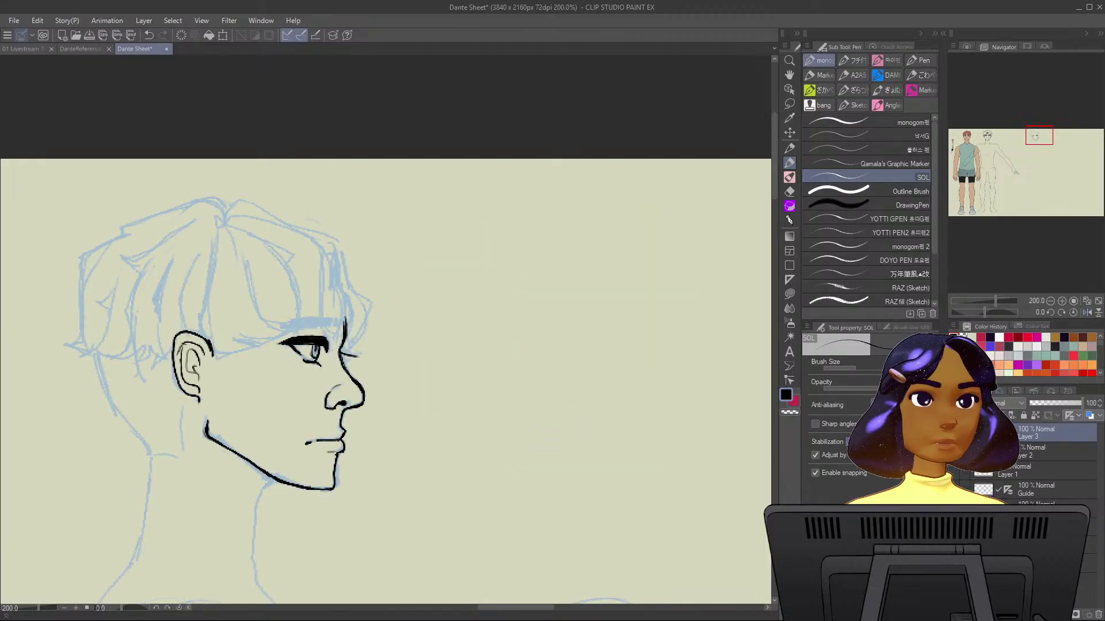
pyautogui.moveTo(368, 345)
pyautogui.mouseDown()
pyautogui.moveTo(582, 335)
pyautogui.moveTo(585, 318)
pyautogui.mouseUp()
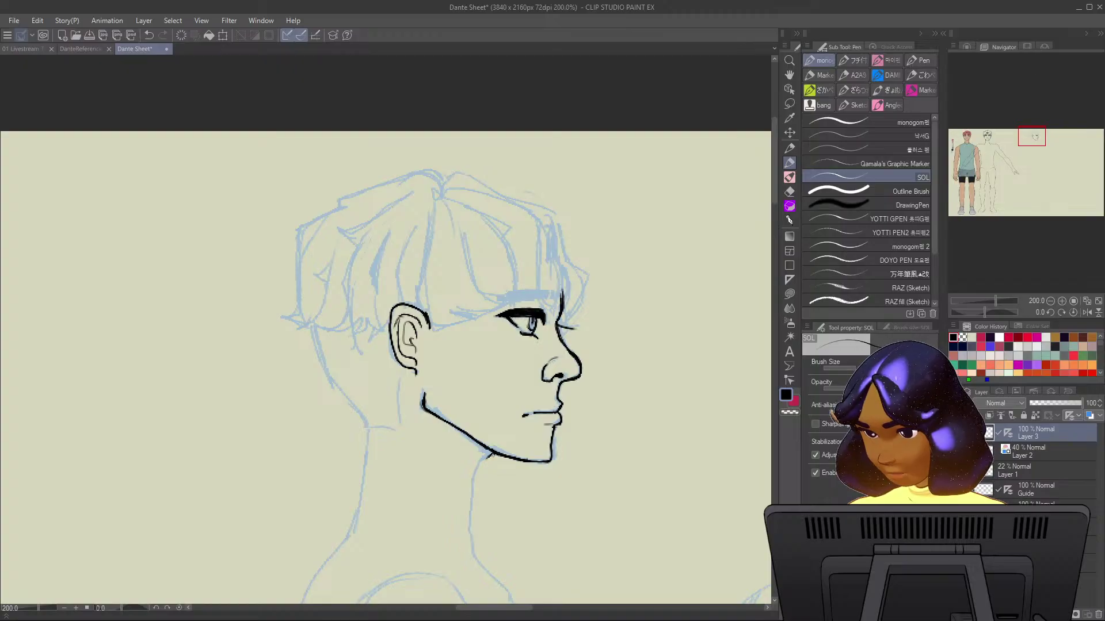
pyautogui.moveTo(492, 452)
pyautogui.mouseDown()
pyautogui.moveTo(476, 476)
pyautogui.moveTo(485, 458)
pyautogui.mouseUp()
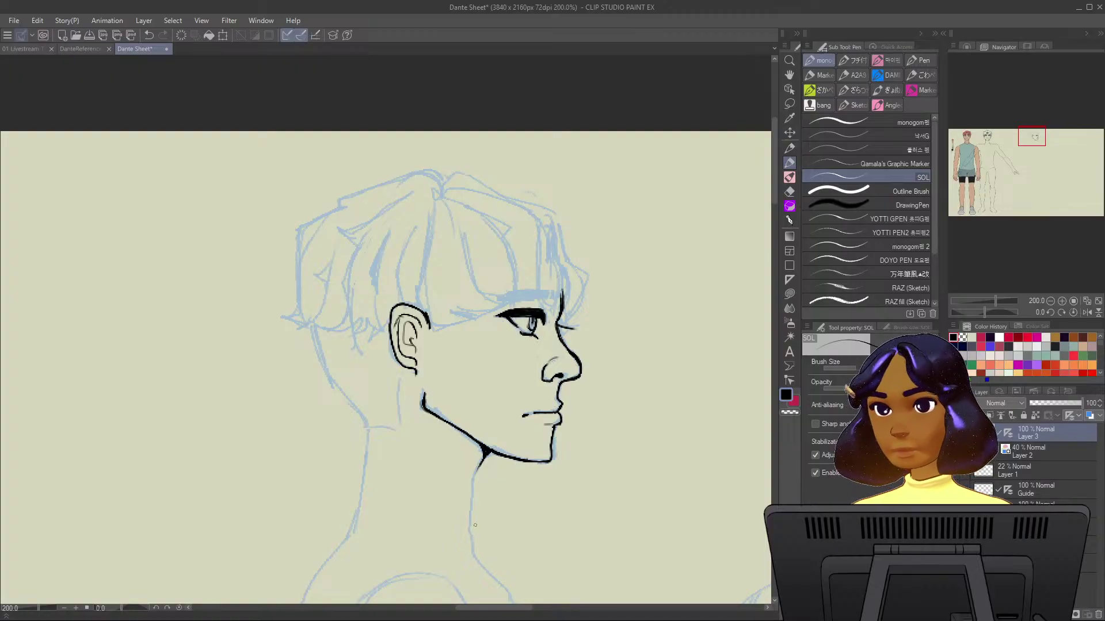
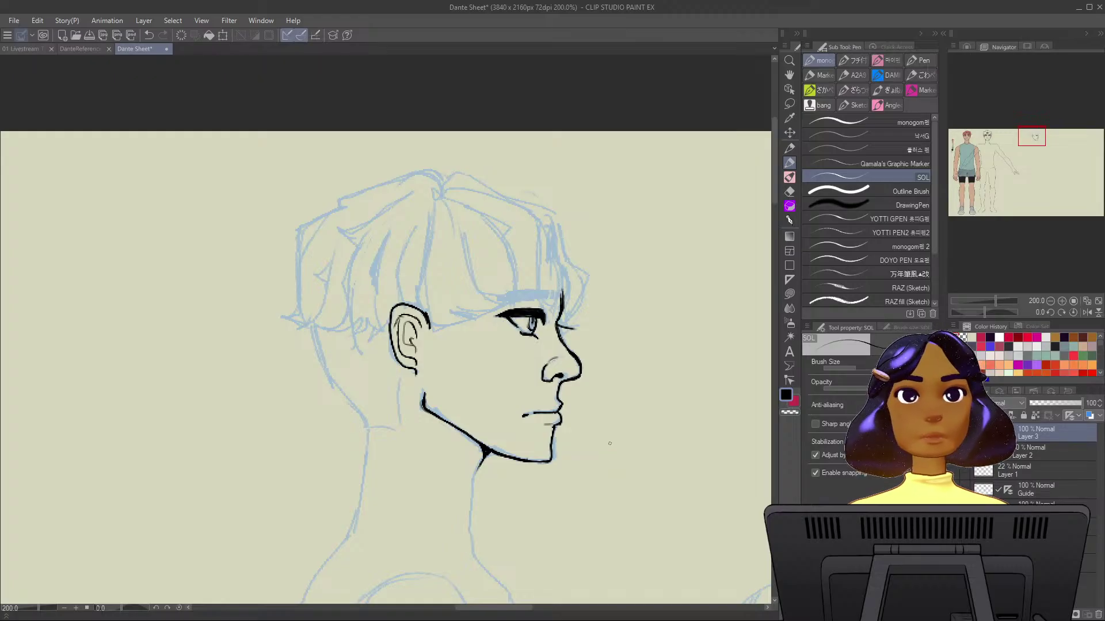
pyautogui.scroll(2, 551, 286)
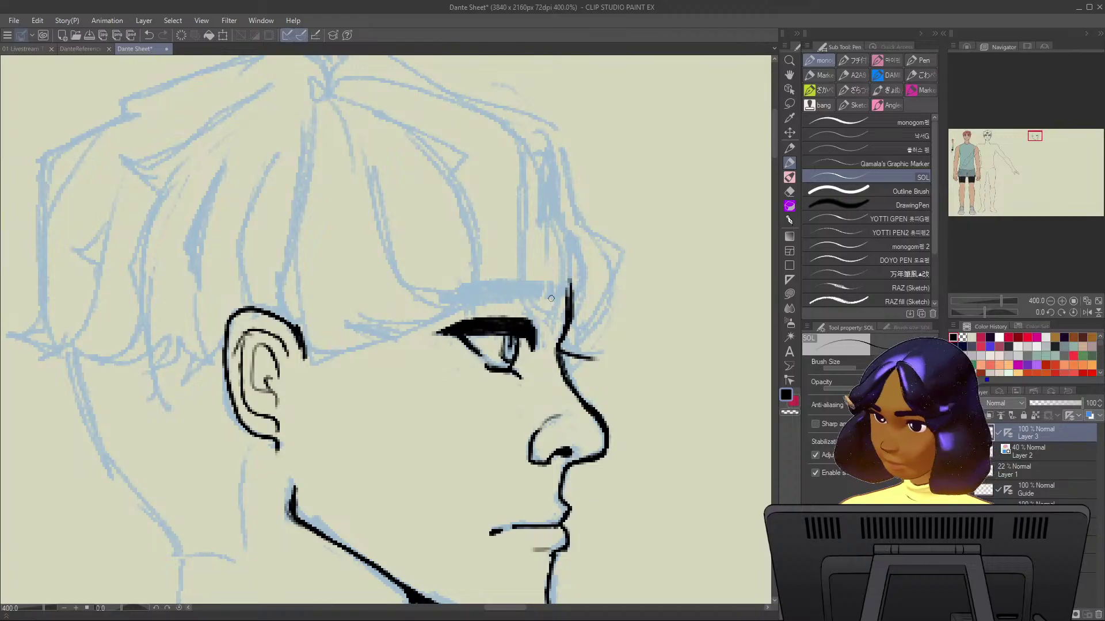
# Ink the side-view eyebrow as a thick, solid black shape over the sketched brow.
pyautogui.moveTo(547, 284)
pyautogui.mouseDown()
pyautogui.moveTo(540, 306)
pyautogui.moveTo(546, 285)
pyautogui.moveTo(540, 304)
pyautogui.moveTo(544, 286)
pyautogui.moveTo(448, 295)
pyautogui.moveTo(540, 285)
pyautogui.moveTo(534, 304)
pyautogui.moveTo(468, 303)
pyautogui.moveTo(535, 292)
pyautogui.moveTo(448, 297)
pyautogui.moveTo(475, 291)
pyautogui.mouseUp()
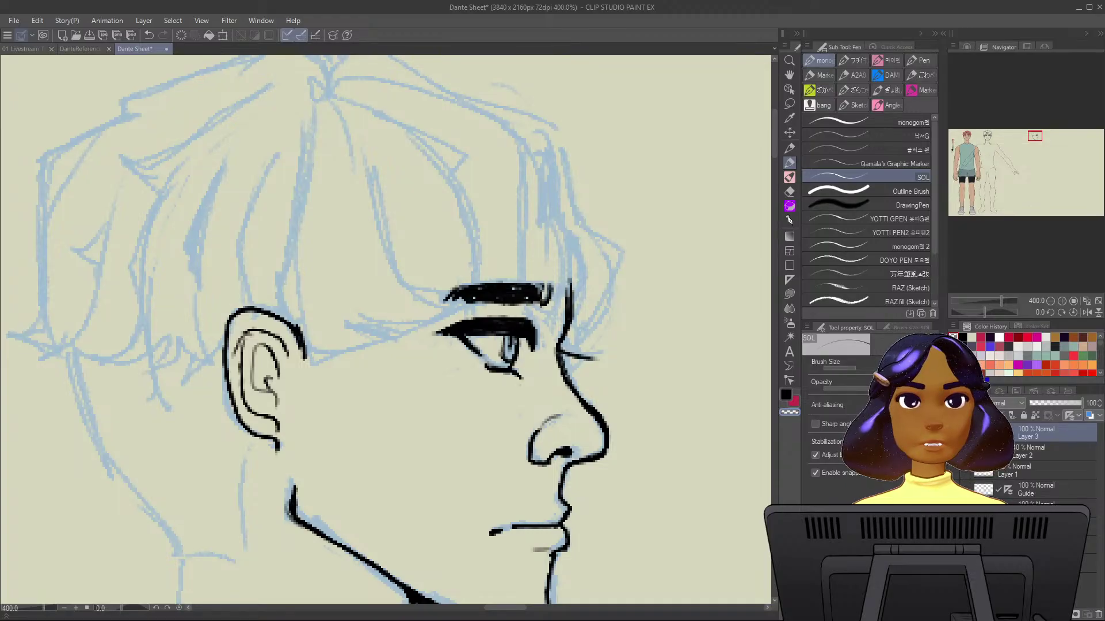
pyautogui.scroll(-2, 595, 301)
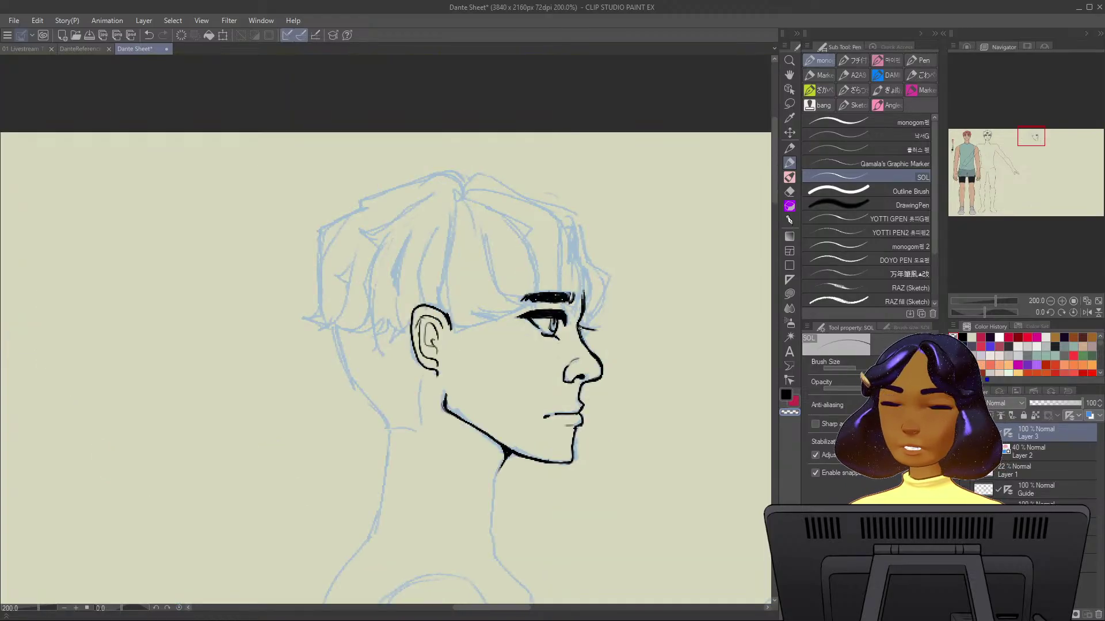
pyautogui.moveTo(596, 300); pyautogui.dragTo(662, 354)
pyautogui.scroll(2, 636, 422)
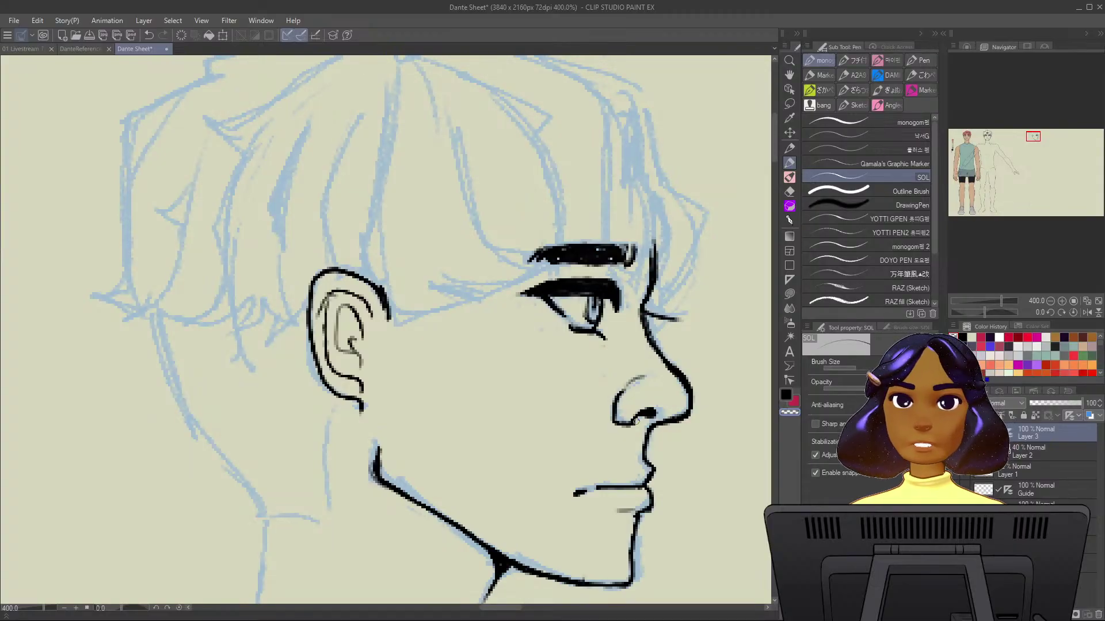
# Flip the canvas view horizontally and ink the curved back-of-head line from the hairline down to the nape.
pyautogui.moveTo(560, 431); pyautogui.dragTo(674, 381)
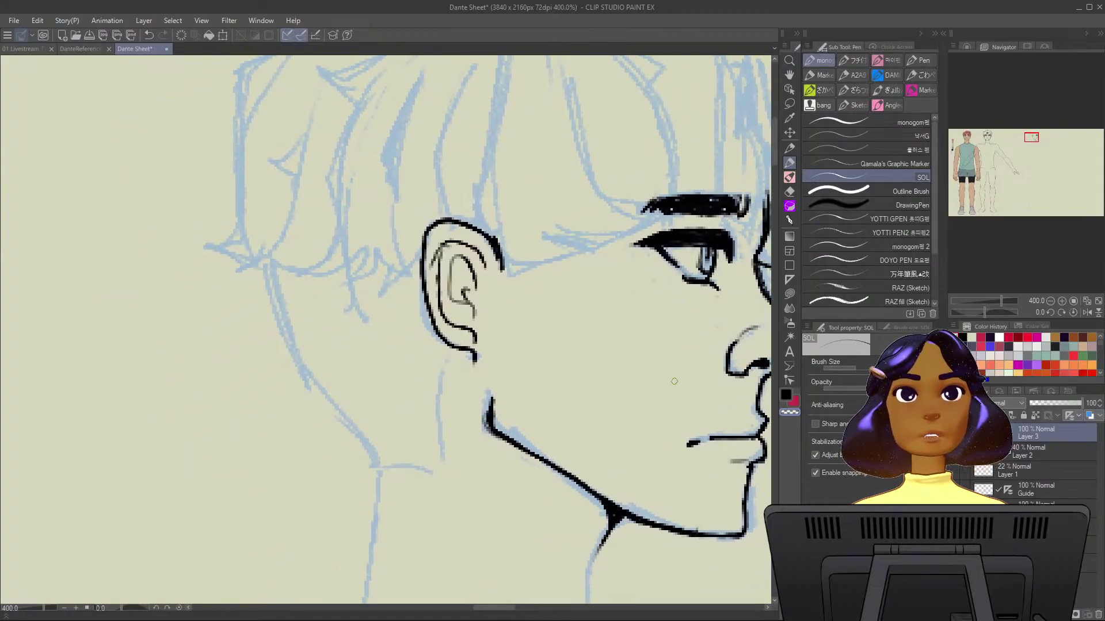
pyautogui.click(1086, 312)
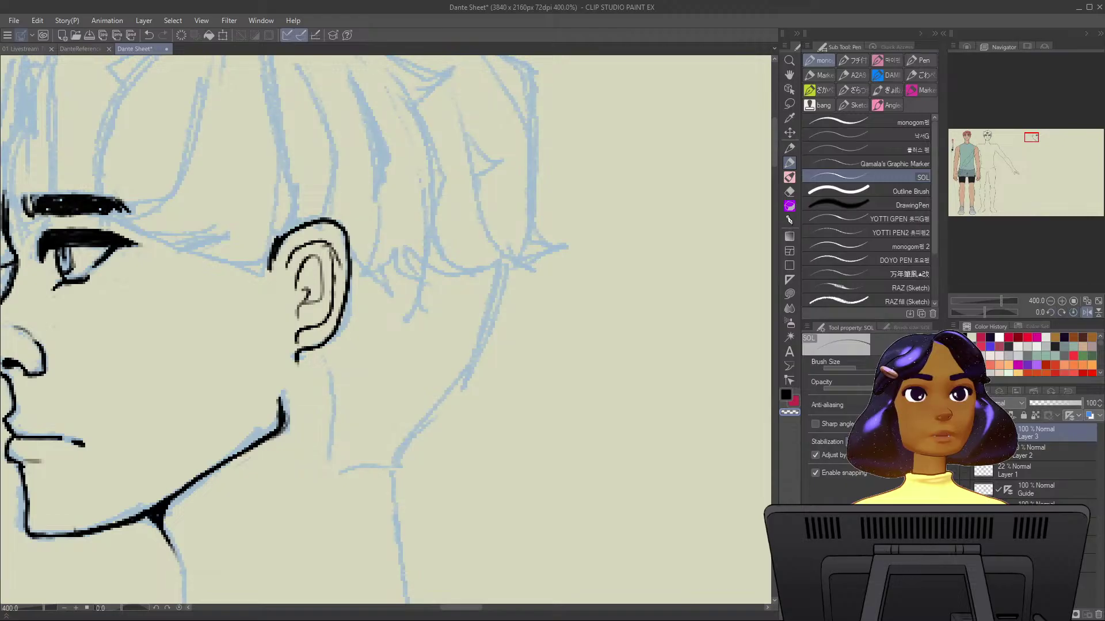
pyautogui.moveTo(492, 329); pyautogui.dragTo(603, 298)
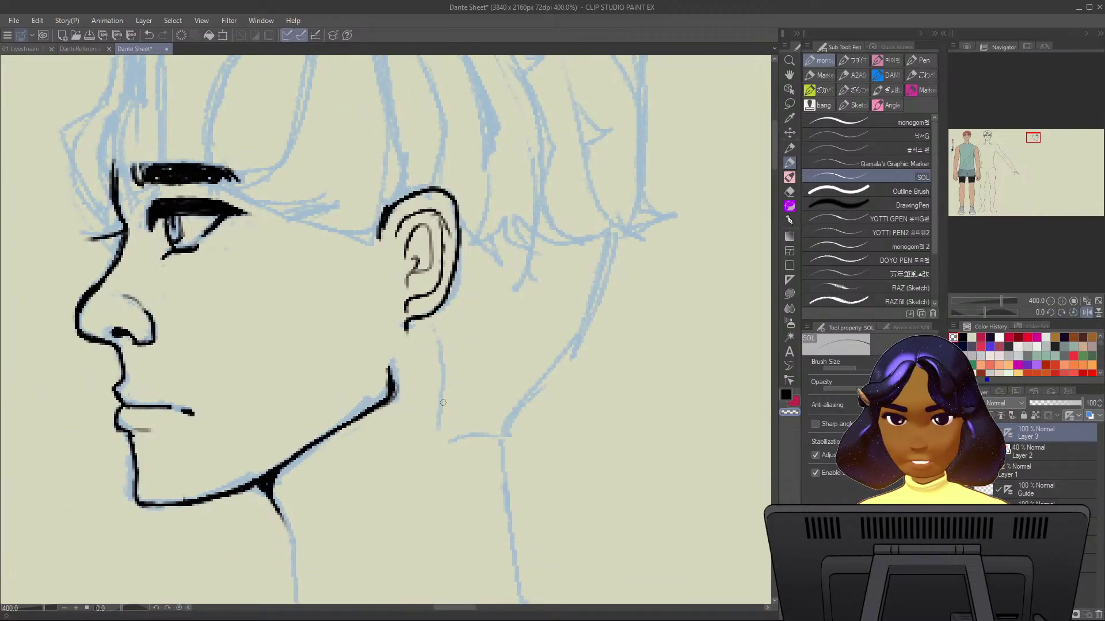
pyautogui.press('c')
pyautogui.press('c')
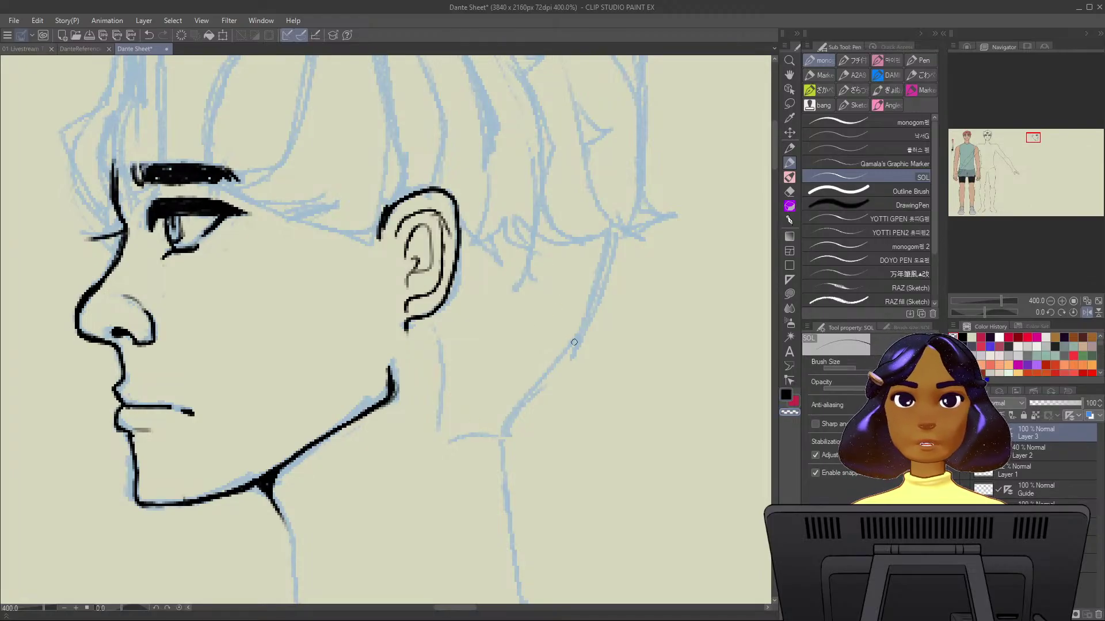
pyautogui.press('c')
pyautogui.moveTo(612, 233)
pyautogui.mouseDown()
pyautogui.moveTo(575, 340)
pyautogui.moveTo(496, 441)
pyautogui.mouseUp()
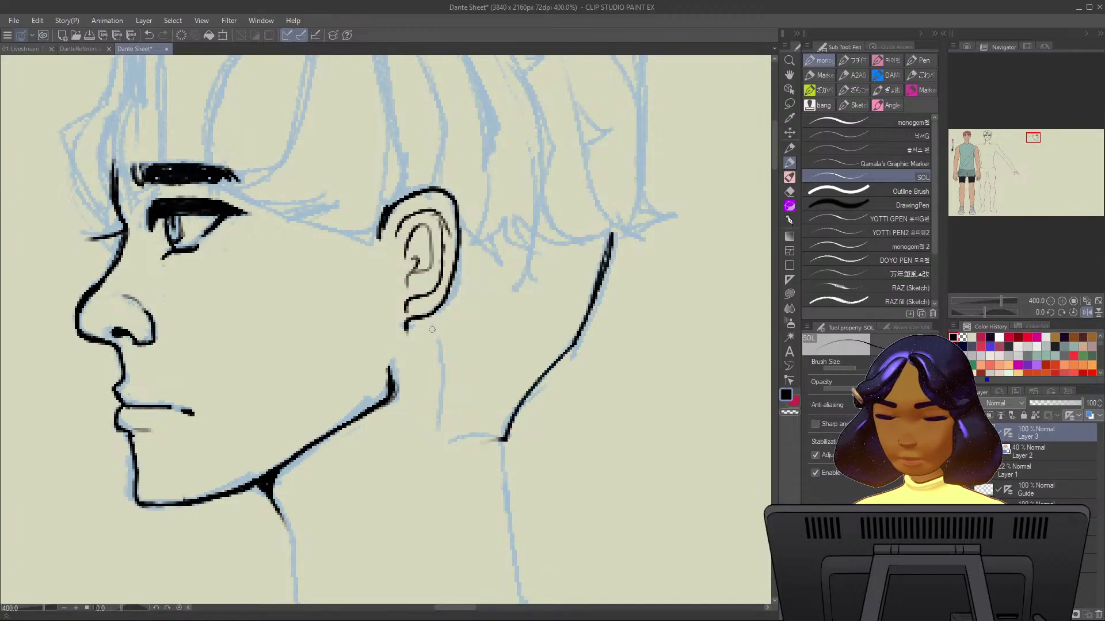
# Ink the neck line descending from behind the earlobe and the short horizontal line meeting the nape.
pyautogui.moveTo(433, 324); pyautogui.dragTo(435, 431)
pyautogui.hotkey('ctrl', 'z')
pyautogui.moveTo(432, 320)
pyautogui.mouseDown()
pyautogui.moveTo(438, 432)
pyautogui.moveTo(514, 437)
pyautogui.mouseUp()
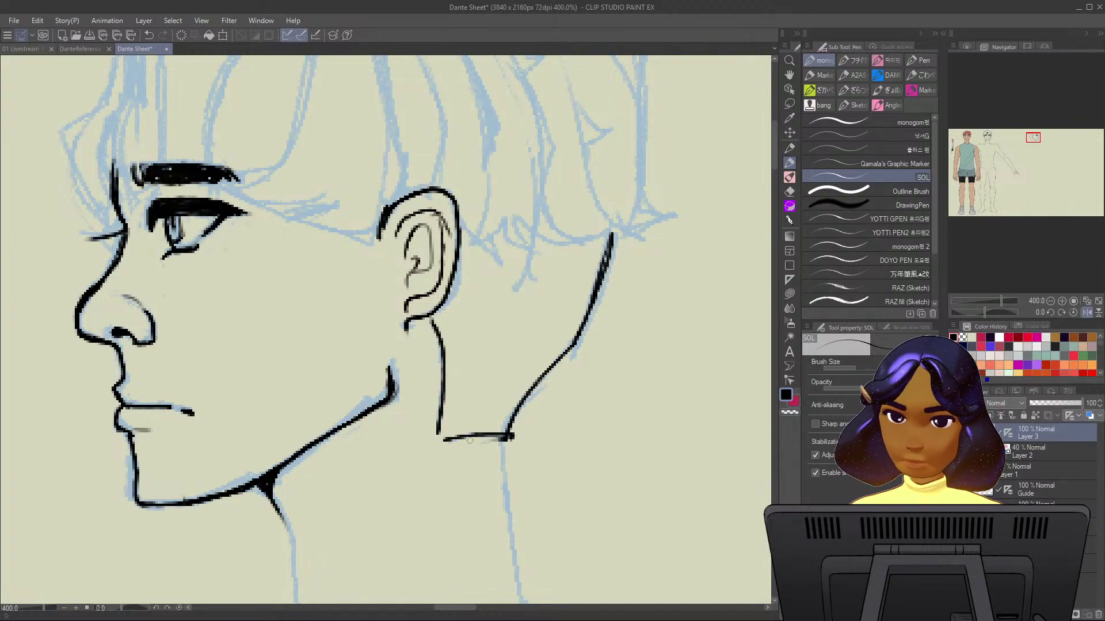
pyautogui.hotkey('ctrl', 'z')
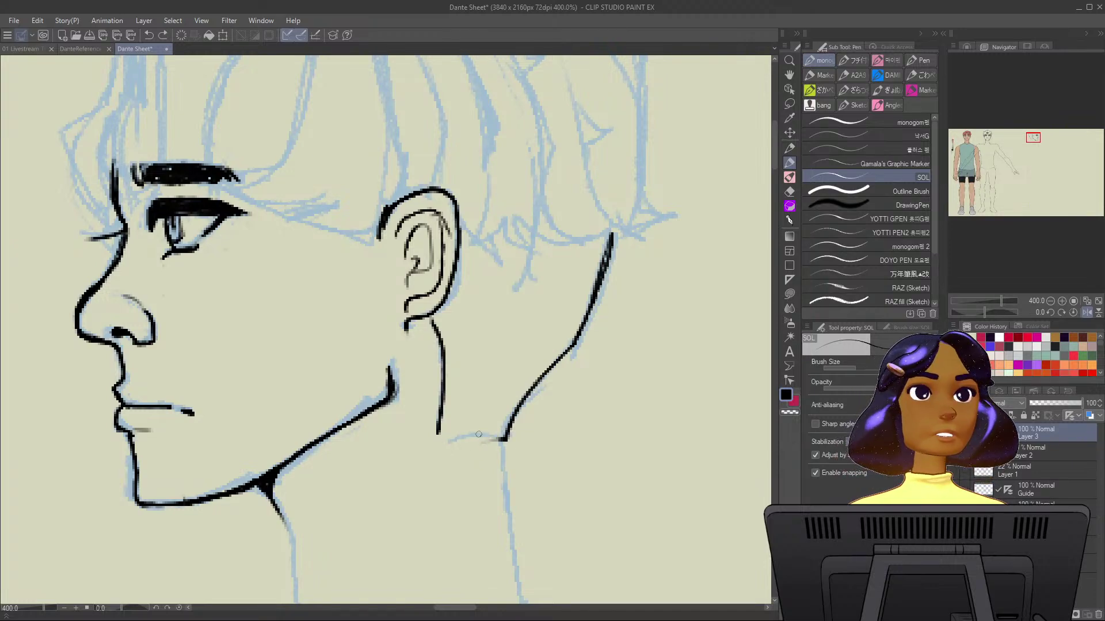
pyautogui.moveTo(453, 437); pyautogui.dragTo(505, 440)
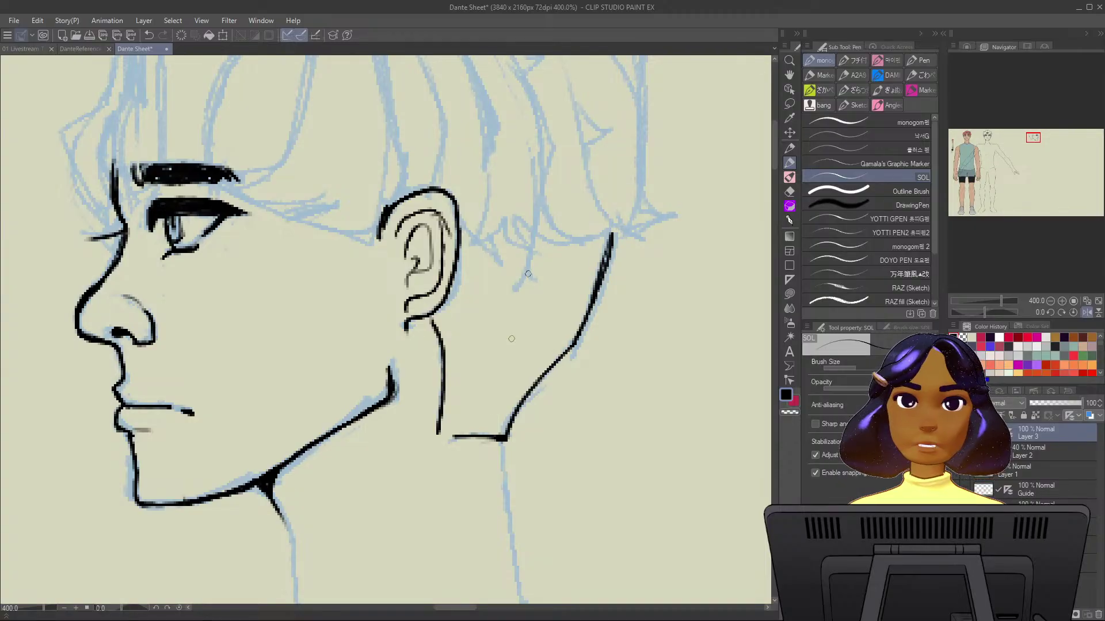
# Ink the side-view hair's outer contour from the crown parting across the front and down to the pointed fringe tip.
pyautogui.moveTo(460, 288)
pyautogui.mouseDown()
pyautogui.moveTo(584, 335)
pyautogui.moveTo(663, 454)
pyautogui.moveTo(696, 449)
pyautogui.moveTo(754, 472)
pyautogui.mouseUp()
pyautogui.moveTo(644, 143)
pyautogui.mouseDown()
pyautogui.moveTo(635, 134)
pyautogui.moveTo(558, 141)
pyautogui.mouseUp()
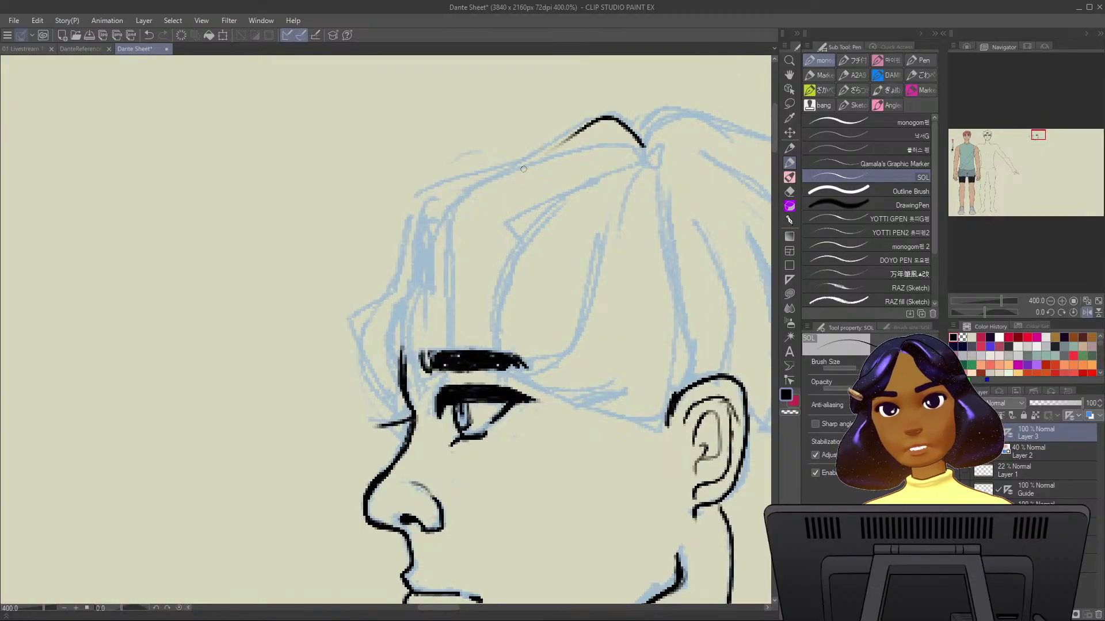
pyautogui.hotkey('ctrl', 'z')
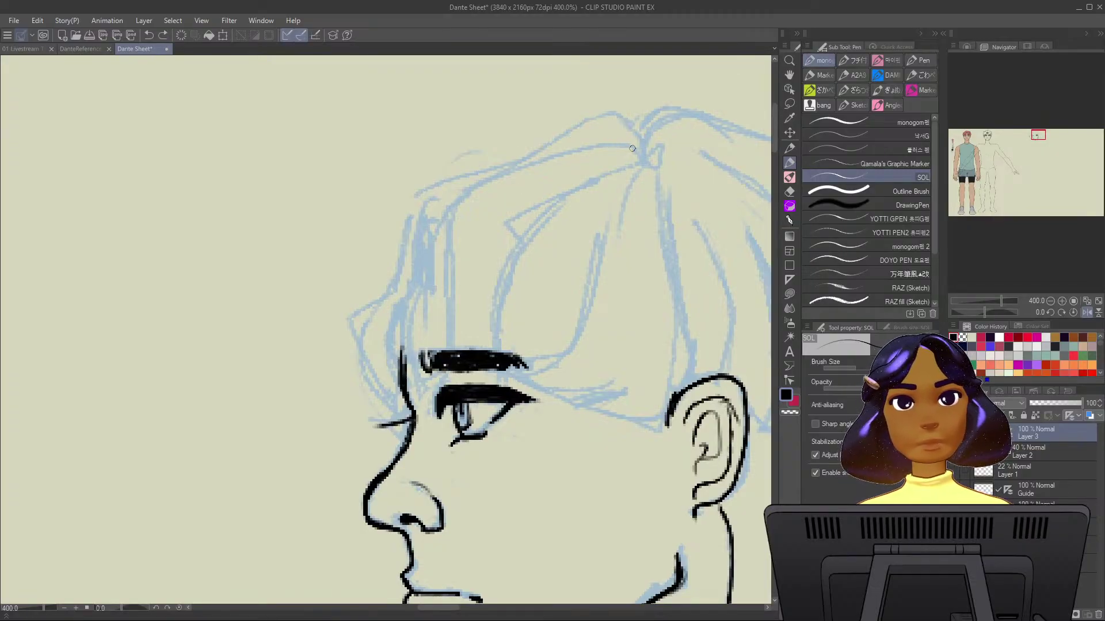
pyautogui.moveTo(645, 147)
pyautogui.mouseDown()
pyautogui.moveTo(613, 112)
pyautogui.moveTo(544, 133)
pyautogui.mouseUp()
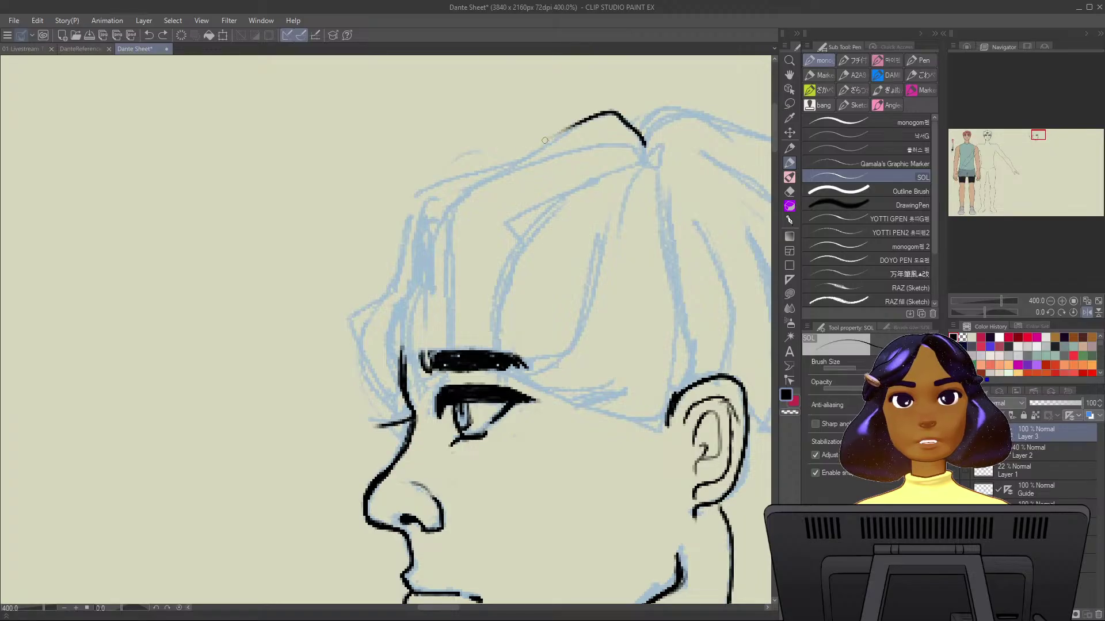
pyautogui.moveTo(646, 148)
pyautogui.mouseDown()
pyautogui.moveTo(596, 111)
pyautogui.moveTo(512, 163)
pyautogui.moveTo(415, 197)
pyautogui.moveTo(388, 309)
pyautogui.mouseUp()
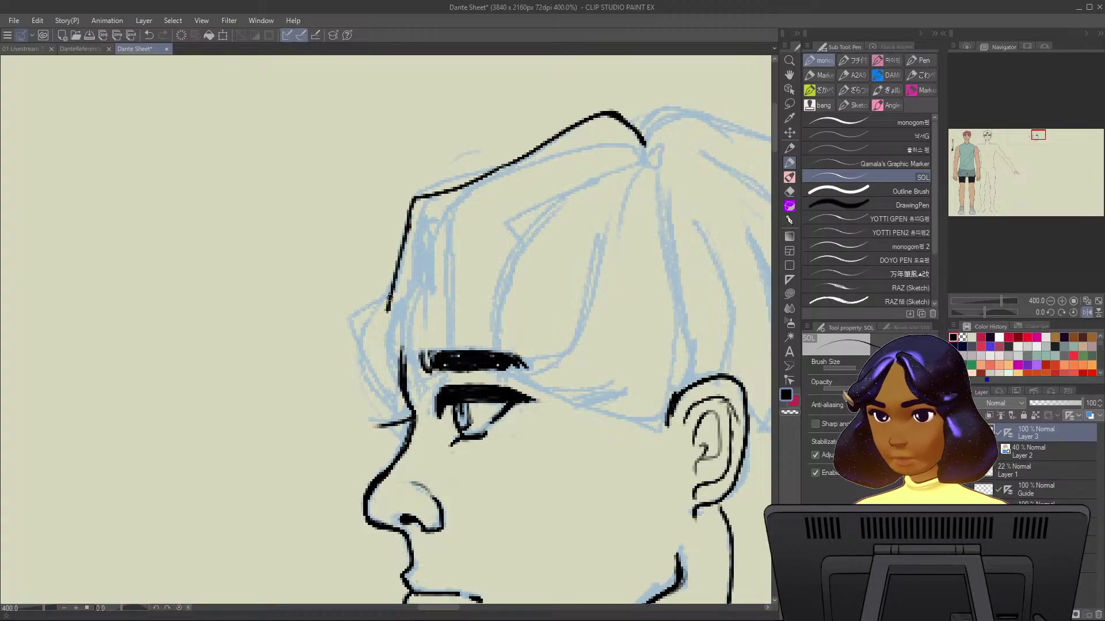
pyautogui.hotkey('ctrl', 'z')
pyautogui.moveTo(409, 229)
pyautogui.mouseDown()
pyautogui.moveTo(392, 294)
pyautogui.moveTo(346, 320)
pyautogui.moveTo(353, 346)
pyautogui.mouseUp()
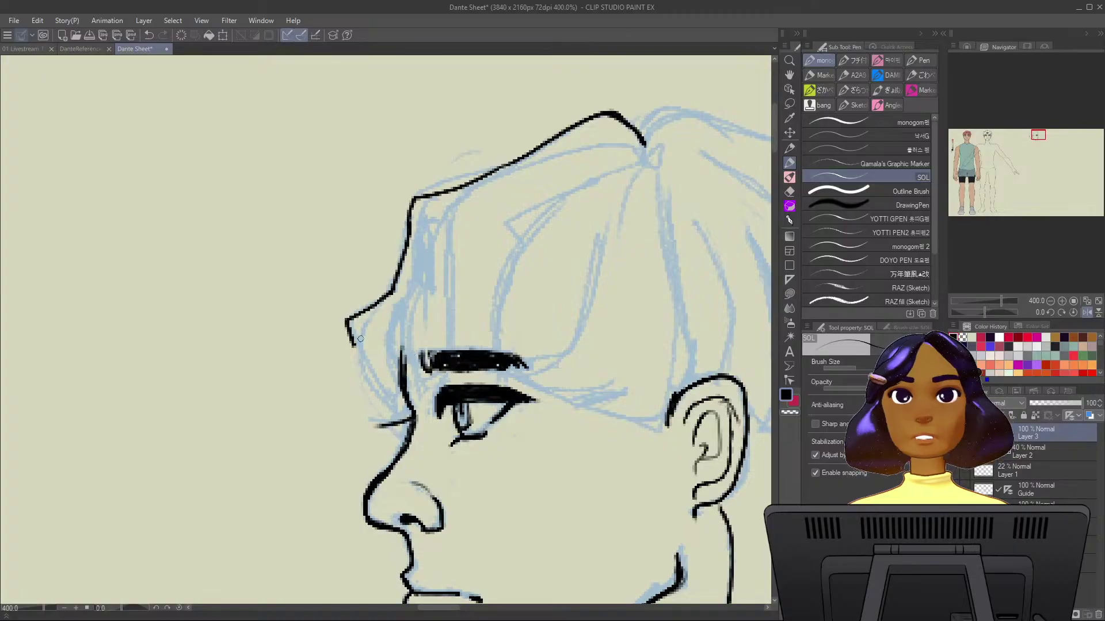
# Ink the front fringe lock curving from its pointed tip down to the bridge of the nose, with fine inner strand lines.
pyautogui.moveTo(352, 336); pyautogui.dragTo(402, 414)
pyautogui.moveTo(367, 363); pyautogui.dragTo(420, 415)
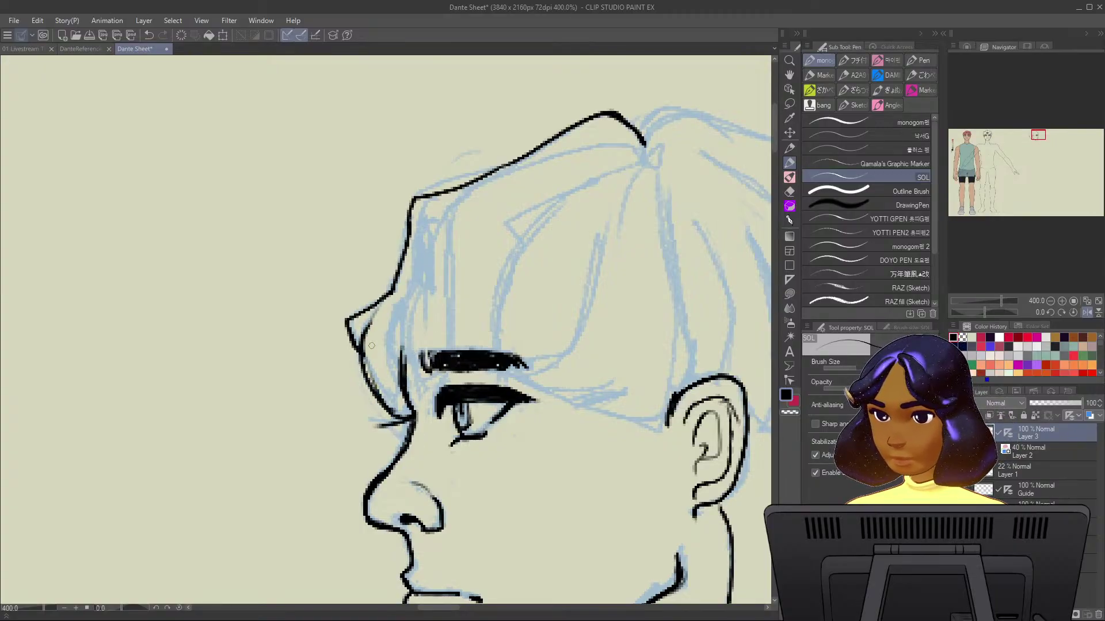
pyautogui.moveTo(362, 341)
pyautogui.mouseDown()
pyautogui.moveTo(391, 413)
pyautogui.moveTo(416, 417)
pyautogui.moveTo(417, 403)
pyautogui.moveTo(400, 405)
pyautogui.mouseUp()
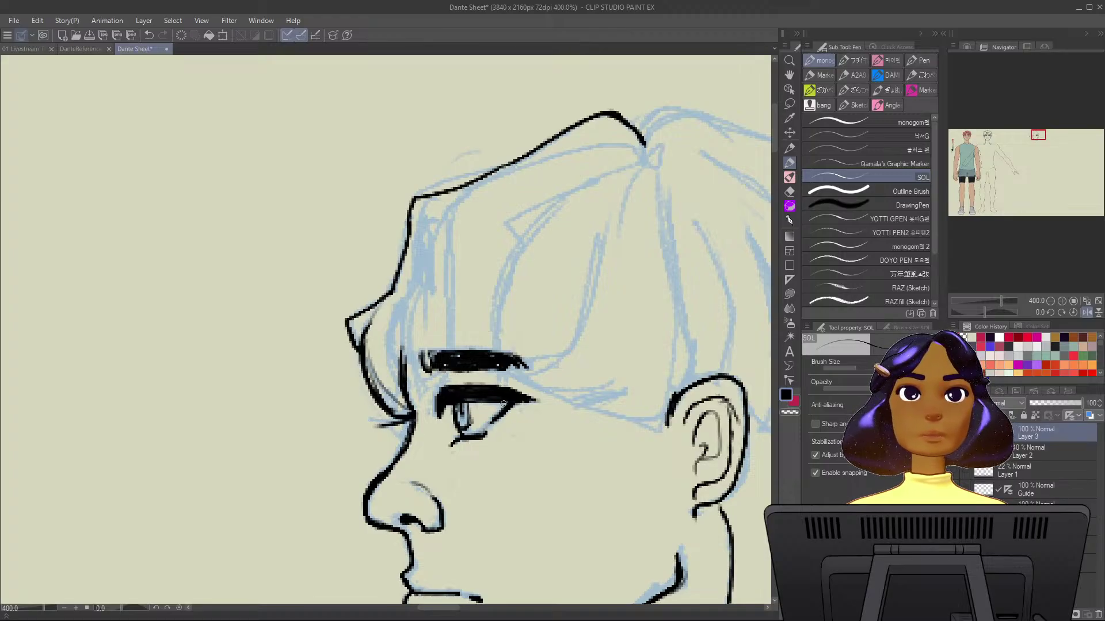
# Ink the curved tuft behind the crown parting and the inner fringe locks falling to the eyebrow.
pyautogui.moveTo(643, 143)
pyautogui.mouseDown()
pyautogui.moveTo(656, 122)
pyautogui.moveTo(680, 116)
pyautogui.moveTo(668, 110)
pyautogui.moveTo(693, 117)
pyautogui.mouseUp()
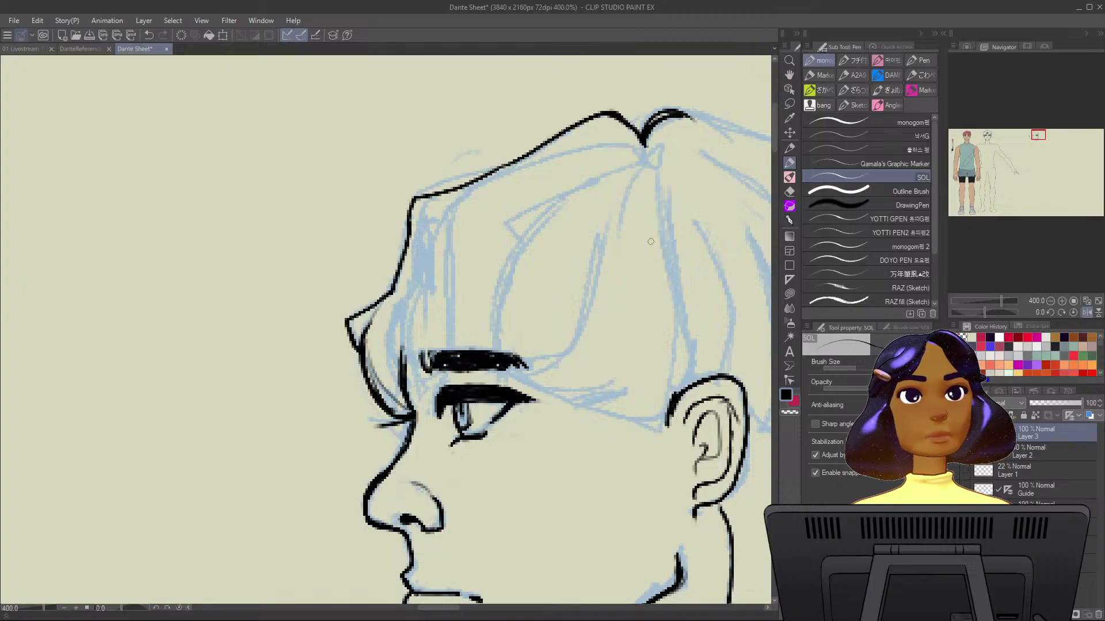
pyautogui.moveTo(645, 151)
pyautogui.mouseDown()
pyautogui.moveTo(644, 163)
pyautogui.moveTo(614, 146)
pyautogui.moveTo(626, 150)
pyautogui.moveTo(468, 190)
pyautogui.moveTo(391, 340)
pyautogui.moveTo(411, 372)
pyautogui.mouseUp()
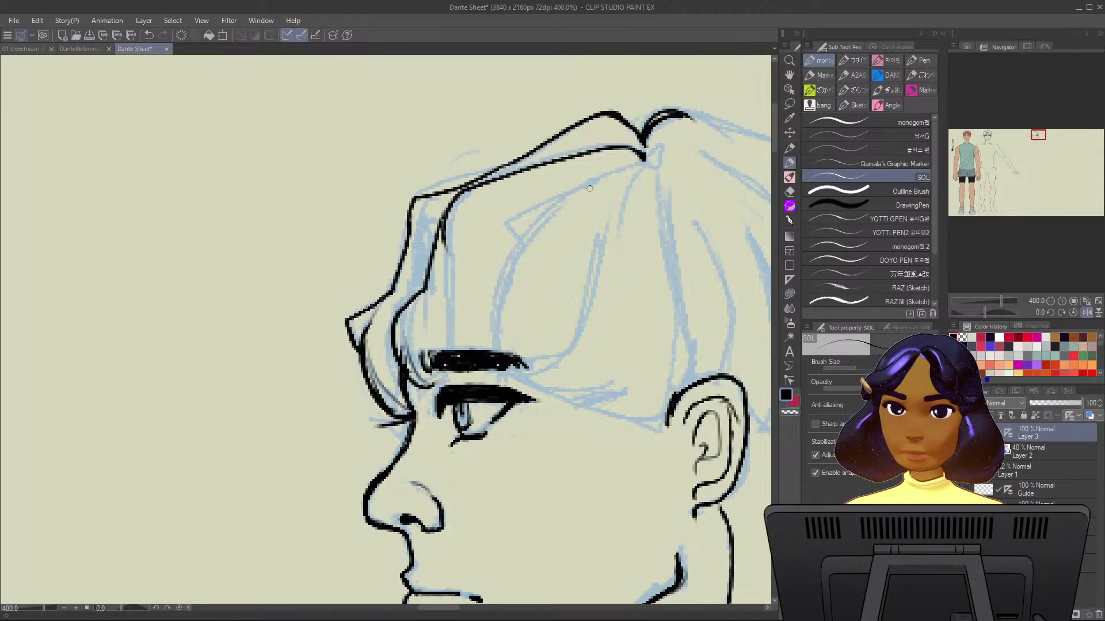
pyautogui.moveTo(628, 166)
pyautogui.mouseDown()
pyautogui.moveTo(506, 226)
pyautogui.moveTo(556, 212)
pyautogui.moveTo(499, 278)
pyautogui.moveTo(506, 371)
pyautogui.moveTo(541, 238)
pyautogui.mouseUp()
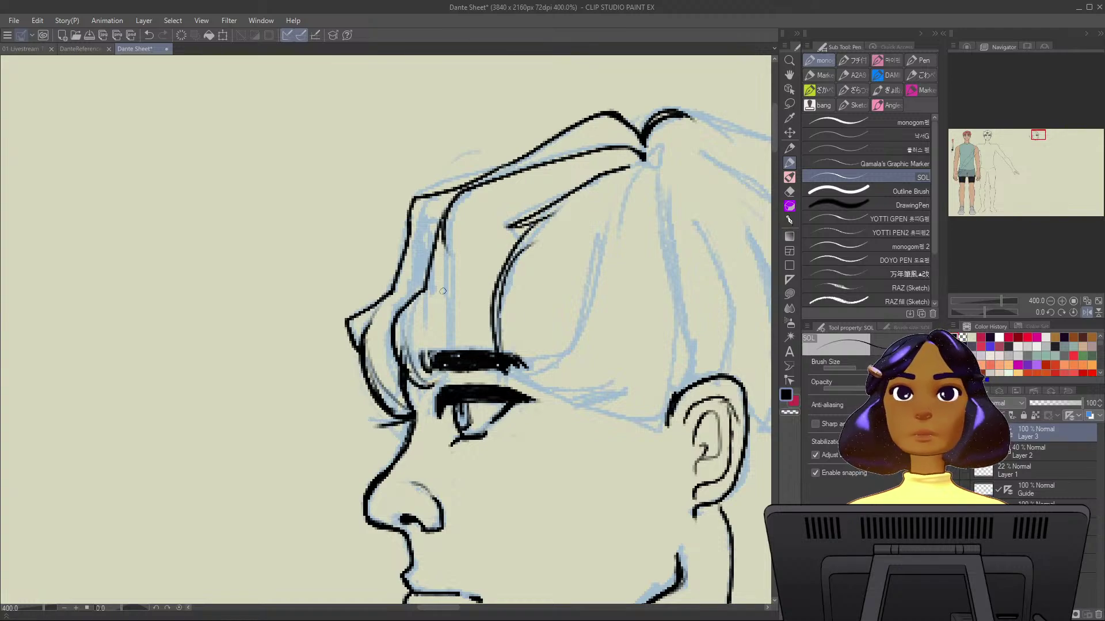
pyautogui.moveTo(459, 290)
pyautogui.mouseDown()
pyautogui.moveTo(422, 320)
pyautogui.moveTo(465, 306)
pyautogui.moveTo(440, 314)
pyautogui.moveTo(389, 300)
pyautogui.mouseUp()
# Thicken the underside of the jaw line and widen the filled black wedge where it meets the neck.
pyautogui.scroll(-2, 464, 303)
pyautogui.moveTo(359, 504); pyautogui.dragTo(359, 413)
pyautogui.scroll(4, 359, 414)
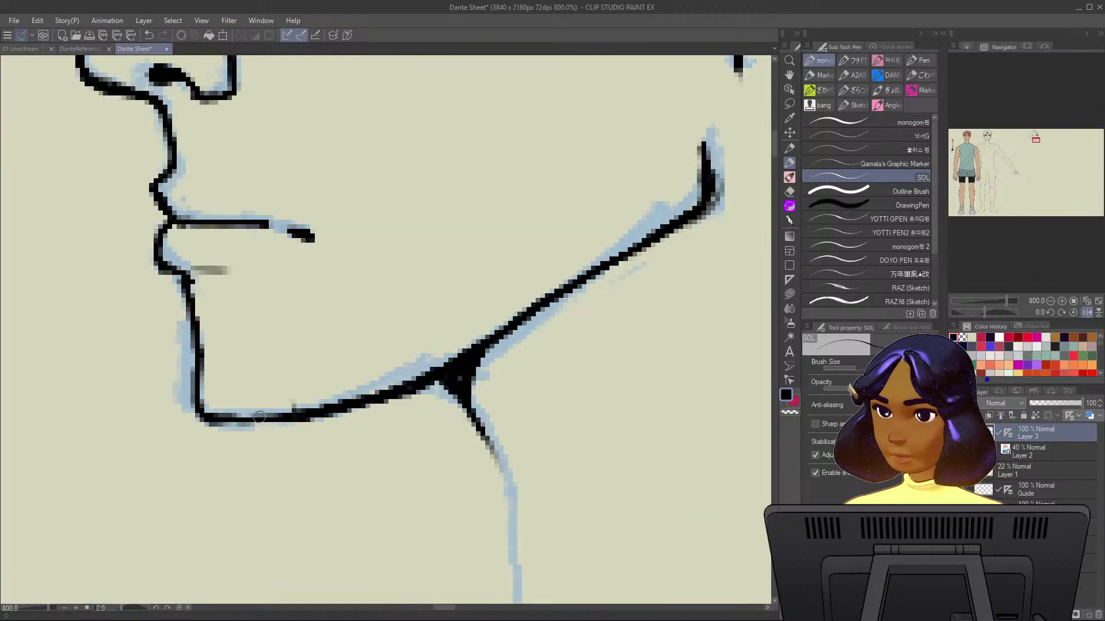
pyautogui.moveTo(259, 418)
pyautogui.mouseDown()
pyautogui.moveTo(429, 397)
pyautogui.moveTo(471, 355)
pyautogui.moveTo(417, 398)
pyautogui.moveTo(216, 418)
pyautogui.mouseUp()
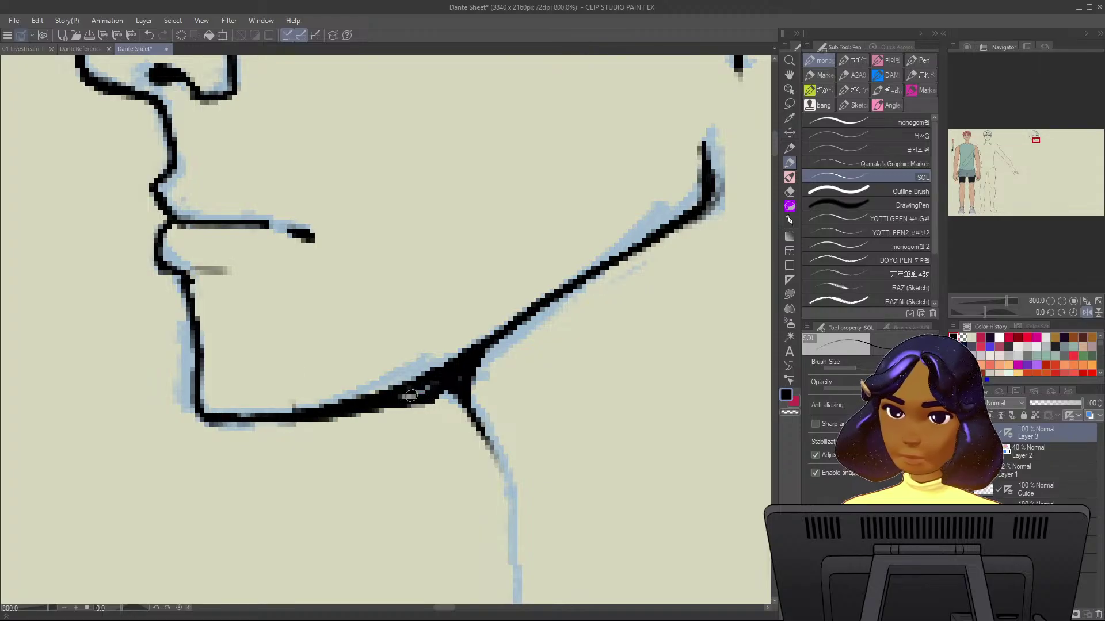
pyautogui.moveTo(410, 395)
pyautogui.mouseDown()
pyautogui.moveTo(463, 366)
pyautogui.moveTo(409, 396)
pyautogui.moveTo(459, 389)
pyautogui.mouseUp()
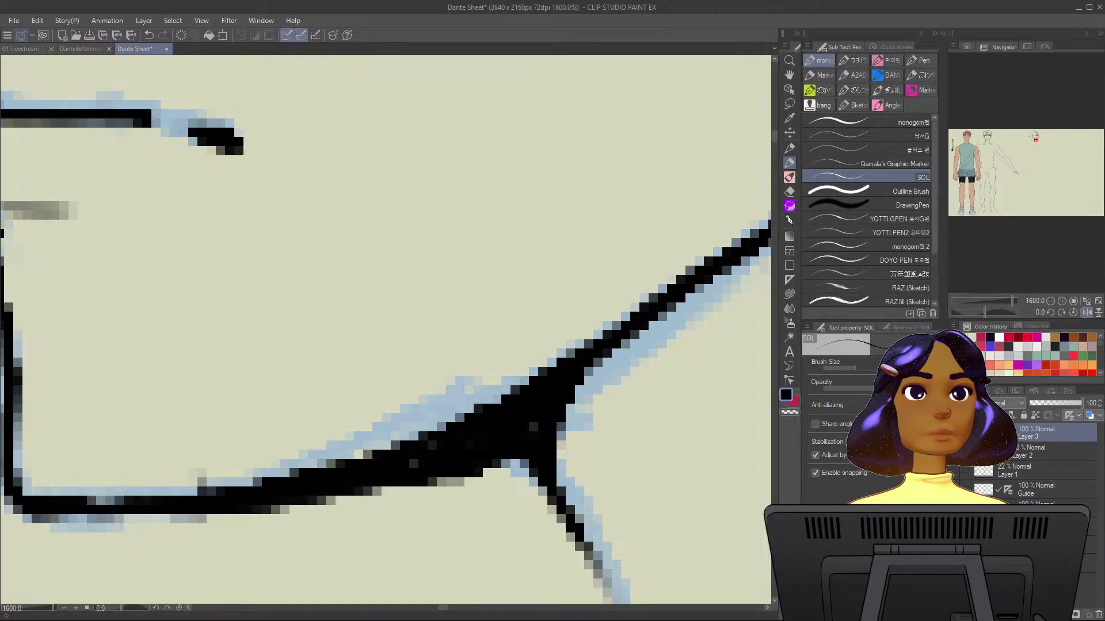
pyautogui.hotkey('ctrl', '-')
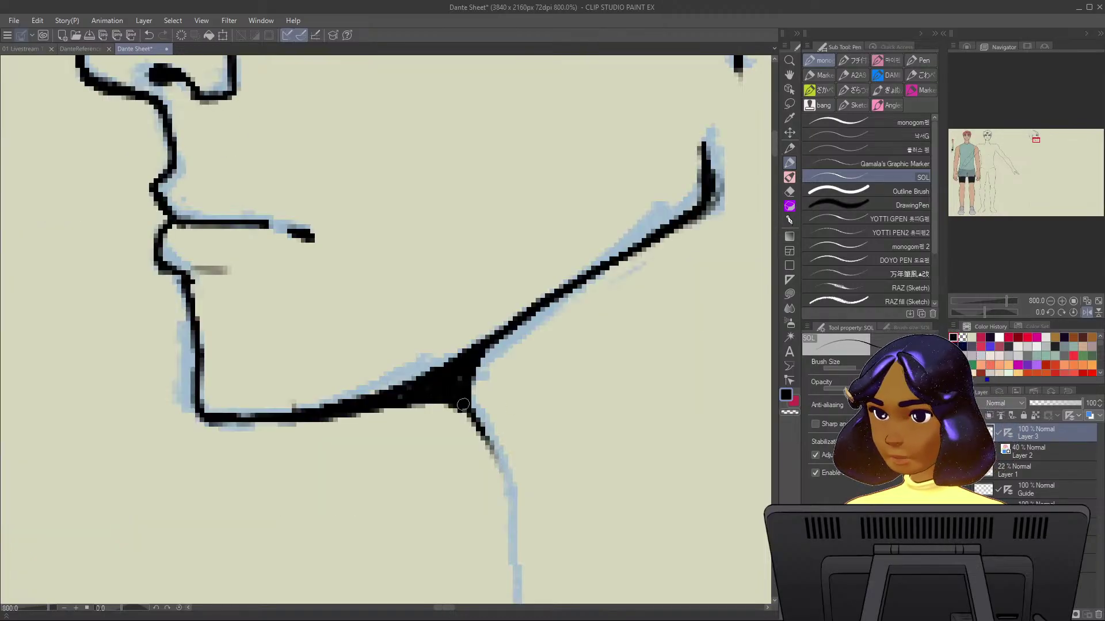
pyautogui.scroll(2, 511, 493)
pyautogui.scroll(-2, 493, 354)
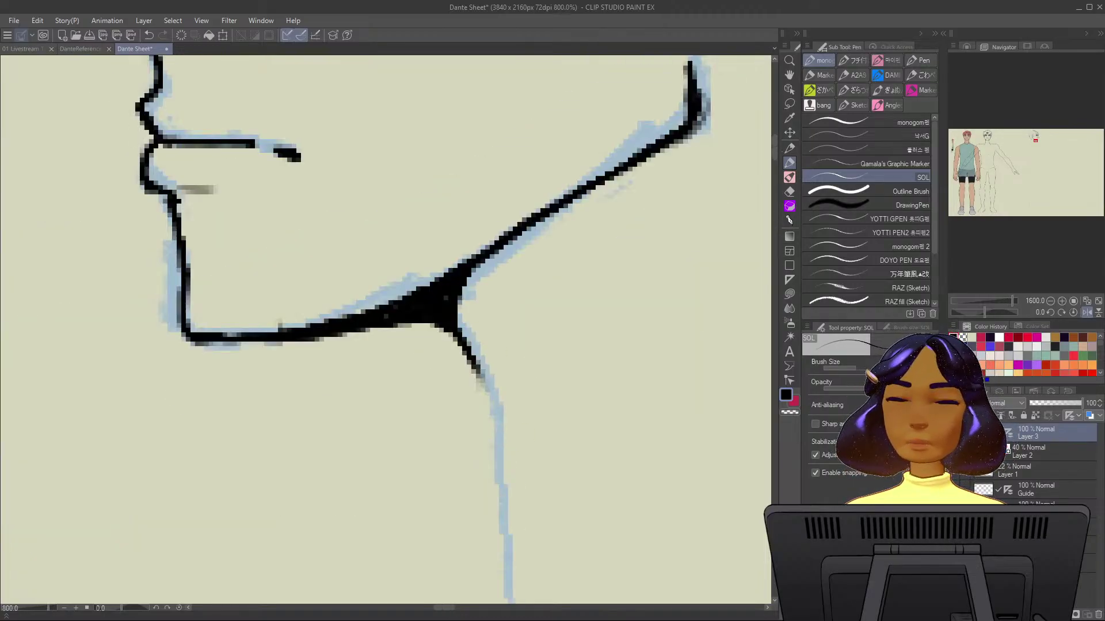
# Hide the blue sketch to check the inked profile, close the gap in the mouth line, and show the sketch again.
pyautogui.click(955, 452)
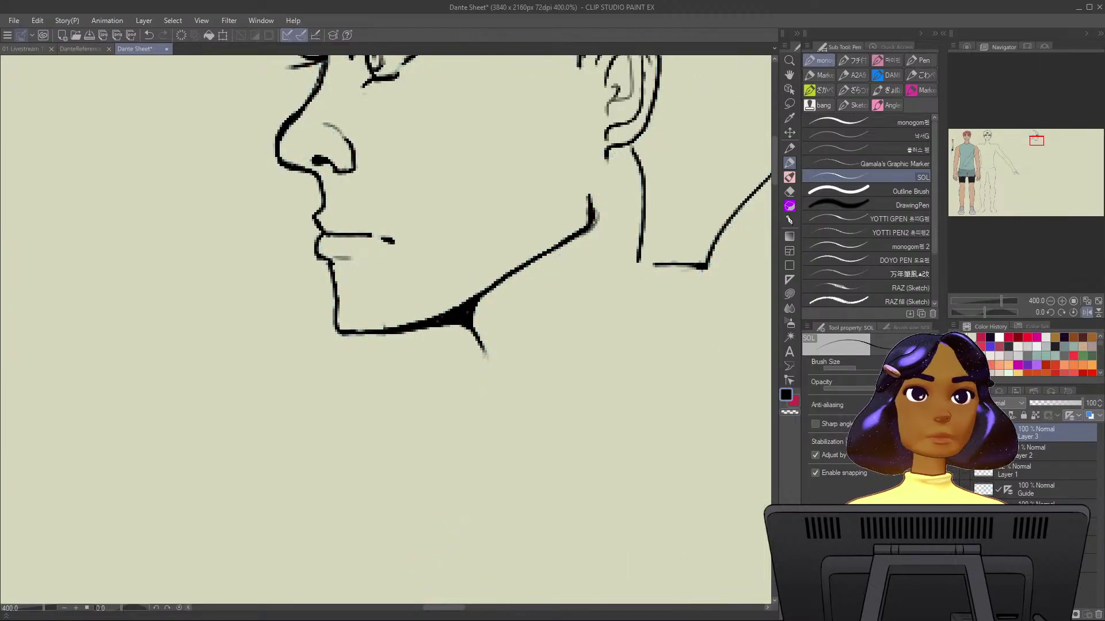
pyautogui.moveTo(425, 230); pyautogui.dragTo(390, 455)
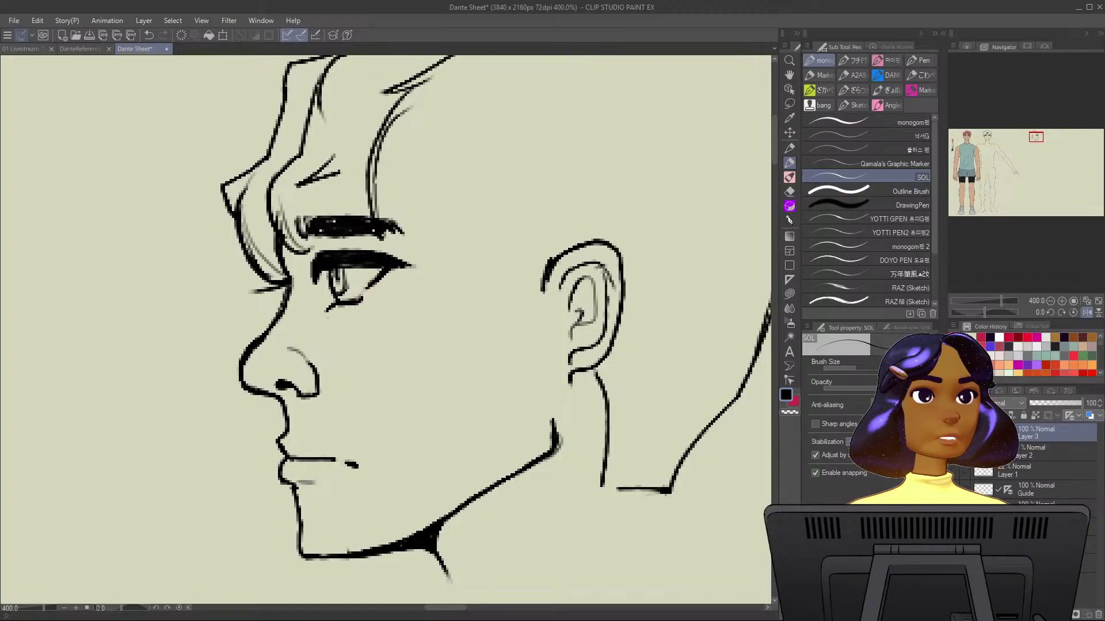
pyautogui.click(954, 452)
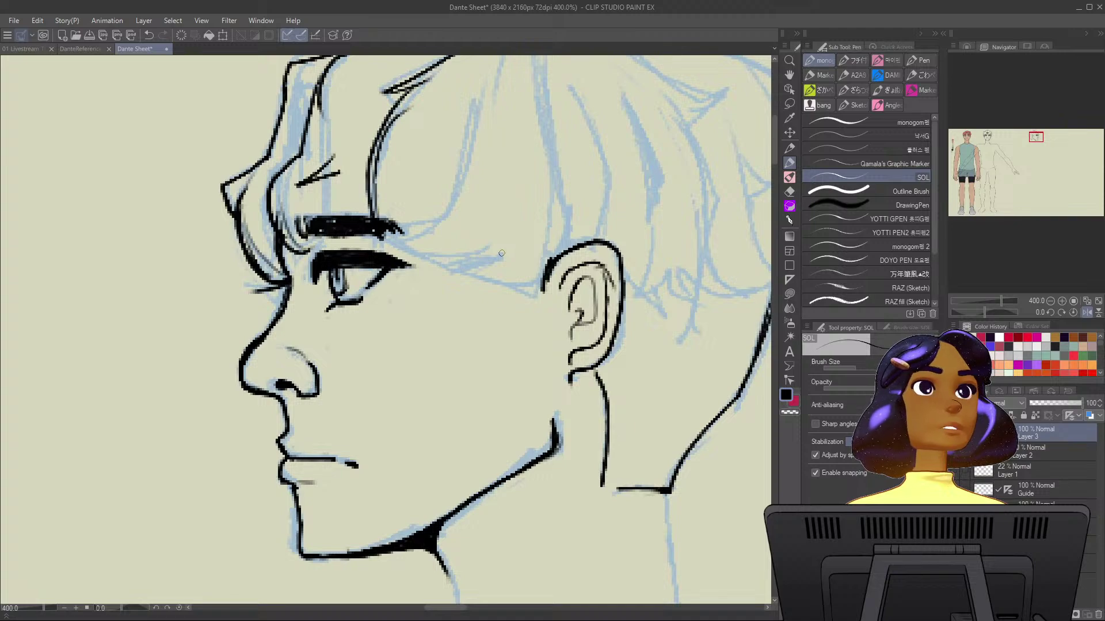
# Ink the top hair contour from the crown back to a pointed tip and a short tapered strand below the parting.
pyautogui.moveTo(501, 253); pyautogui.dragTo(461, 444)
pyautogui.moveTo(544, 404); pyautogui.dragTo(515, 411)
pyautogui.moveTo(488, 187)
pyautogui.mouseDown()
pyautogui.moveTo(550, 213)
pyautogui.moveTo(517, 190)
pyautogui.moveTo(663, 231)
pyautogui.moveTo(634, 248)
pyautogui.mouseUp()
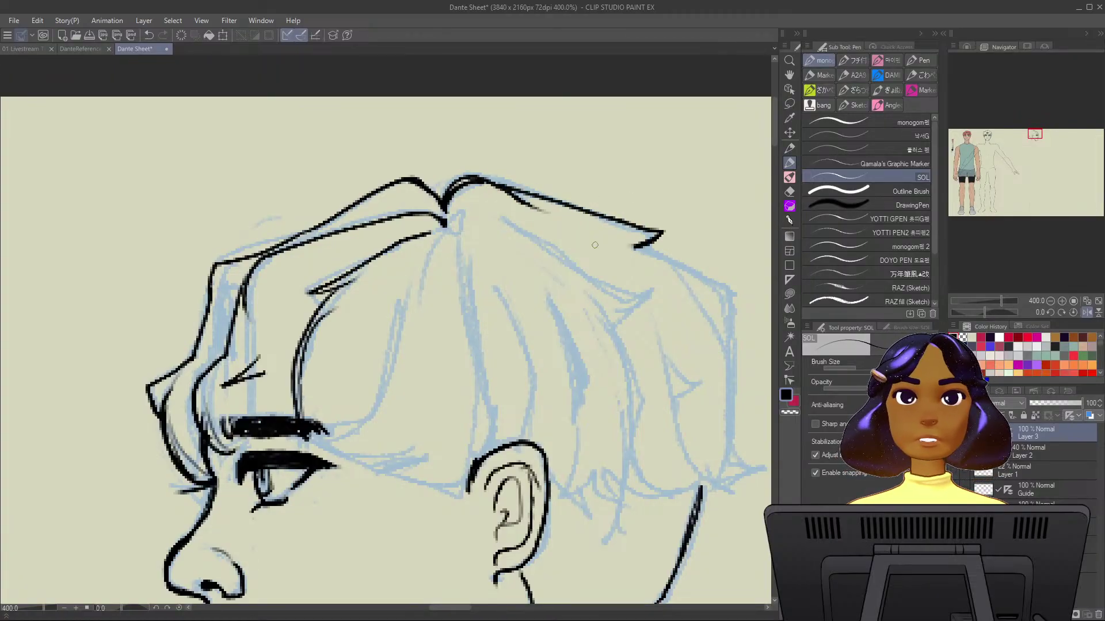
pyautogui.moveTo(436, 243); pyautogui.dragTo(413, 313)
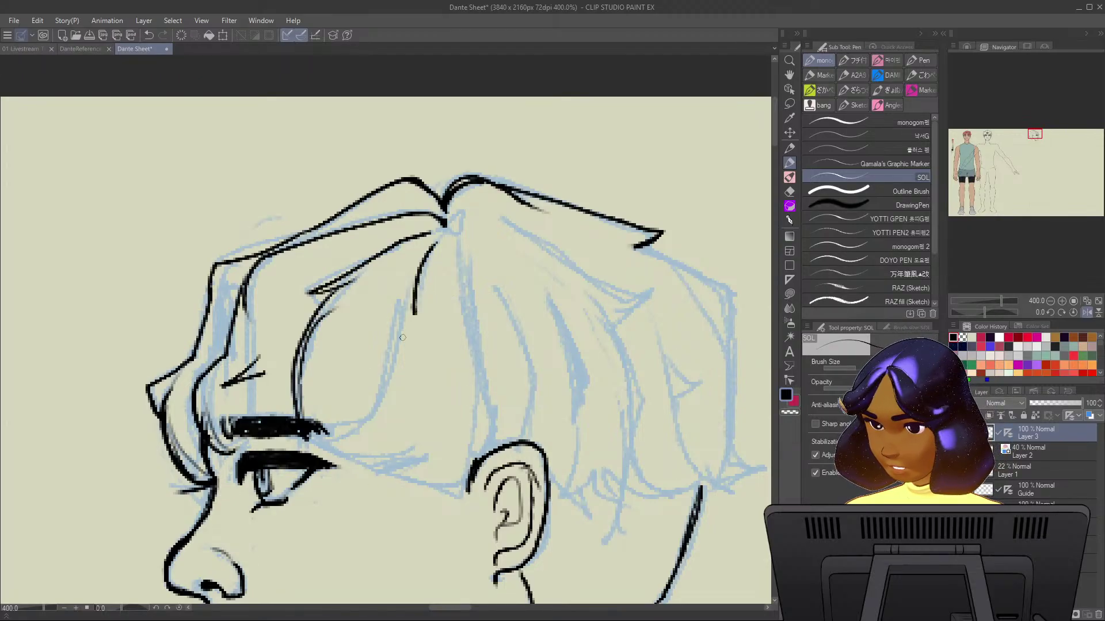
pyautogui.moveTo(425, 264); pyautogui.dragTo(421, 318)
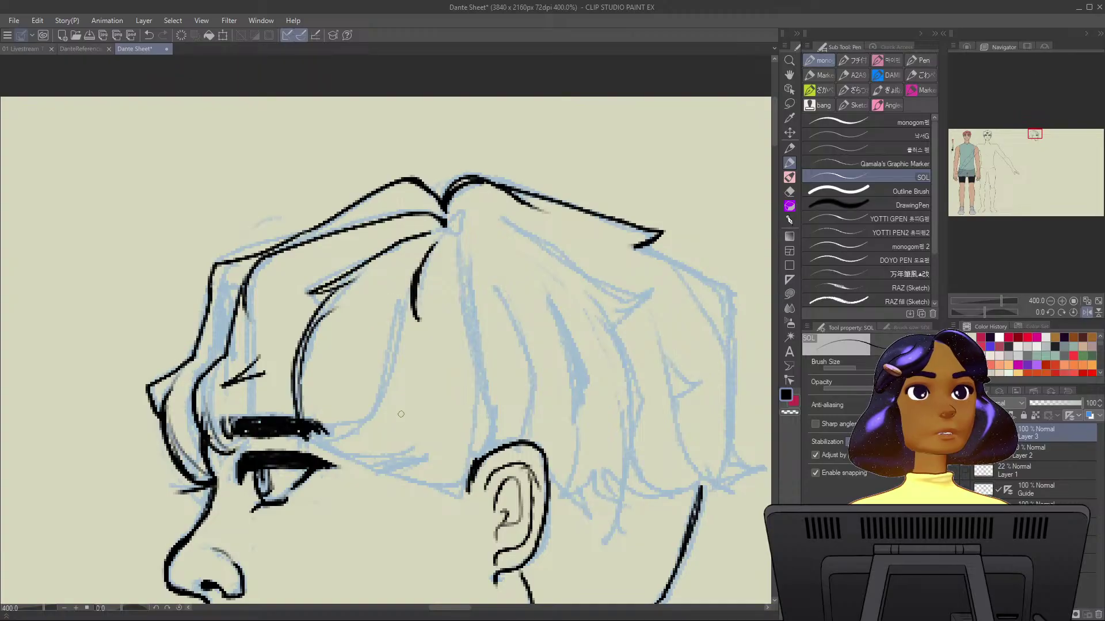
# Ink the side hair with a curved temple lock, a spiky lower edge to the ear, and a long strand from the parting.
pyautogui.moveTo(403, 310)
pyautogui.mouseDown()
pyautogui.moveTo(357, 432)
pyautogui.moveTo(333, 439)
pyautogui.moveTo(374, 459)
pyautogui.moveTo(425, 450)
pyautogui.moveTo(402, 481)
pyautogui.moveTo(413, 473)
pyautogui.moveTo(425, 501)
pyautogui.mouseUp()
pyautogui.moveTo(410, 457)
pyautogui.mouseDown()
pyautogui.moveTo(429, 505)
pyautogui.moveTo(423, 486)
pyautogui.mouseUp()
pyautogui.moveTo(423, 488)
pyautogui.mouseDown()
pyautogui.moveTo(455, 489)
pyautogui.moveTo(470, 475)
pyautogui.mouseUp()
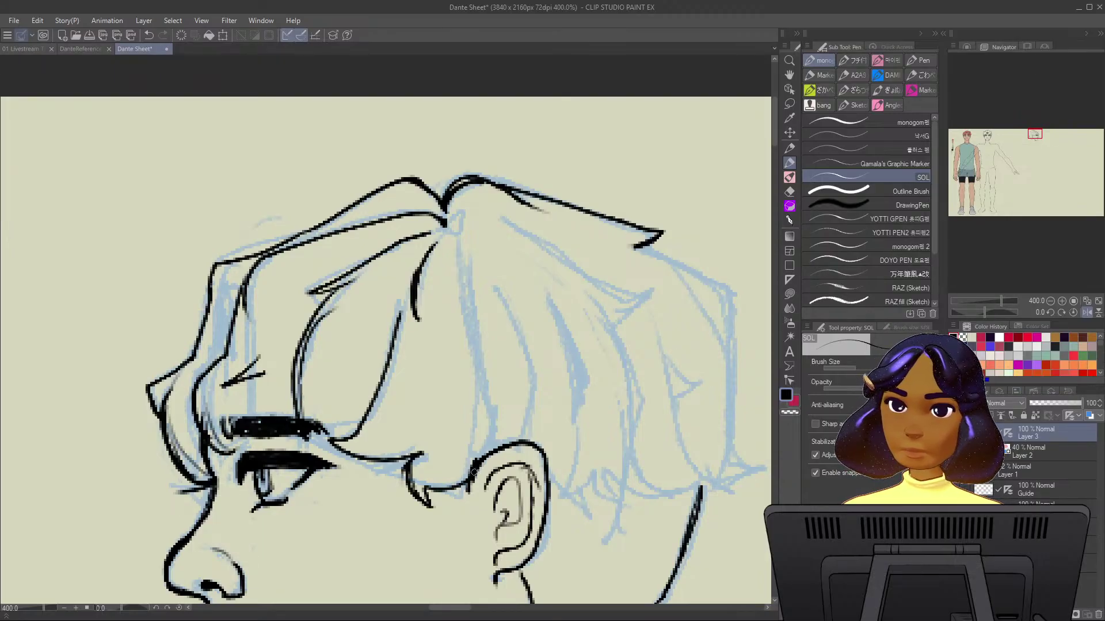
pyautogui.moveTo(323, 430); pyautogui.dragTo(361, 426)
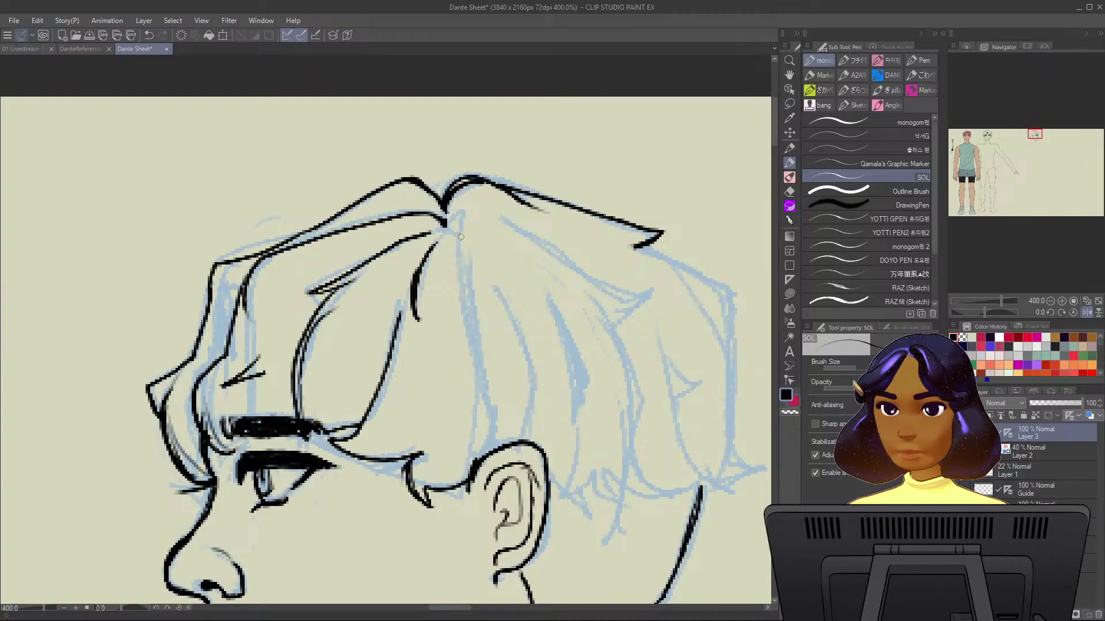
pyautogui.moveTo(459, 236)
pyautogui.mouseDown()
pyautogui.moveTo(451, 220)
pyautogui.moveTo(497, 415)
pyautogui.moveTo(489, 444)
pyautogui.mouseUp()
pyautogui.moveTo(463, 256)
pyautogui.mouseDown()
pyautogui.moveTo(498, 411)
pyautogui.moveTo(489, 441)
pyautogui.mouseUp()
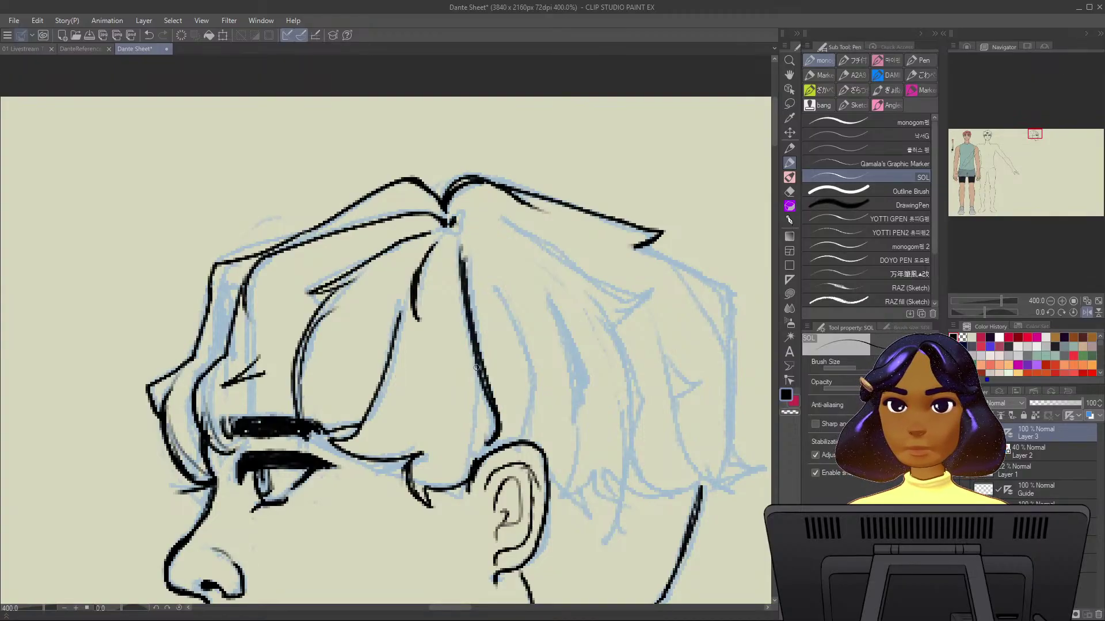
# Ink a second inner line on the long side strand, running down to the front of the ear.
pyautogui.moveTo(477, 367); pyautogui.dragTo(465, 482)
pyautogui.moveTo(497, 441); pyautogui.dragTo(482, 456)
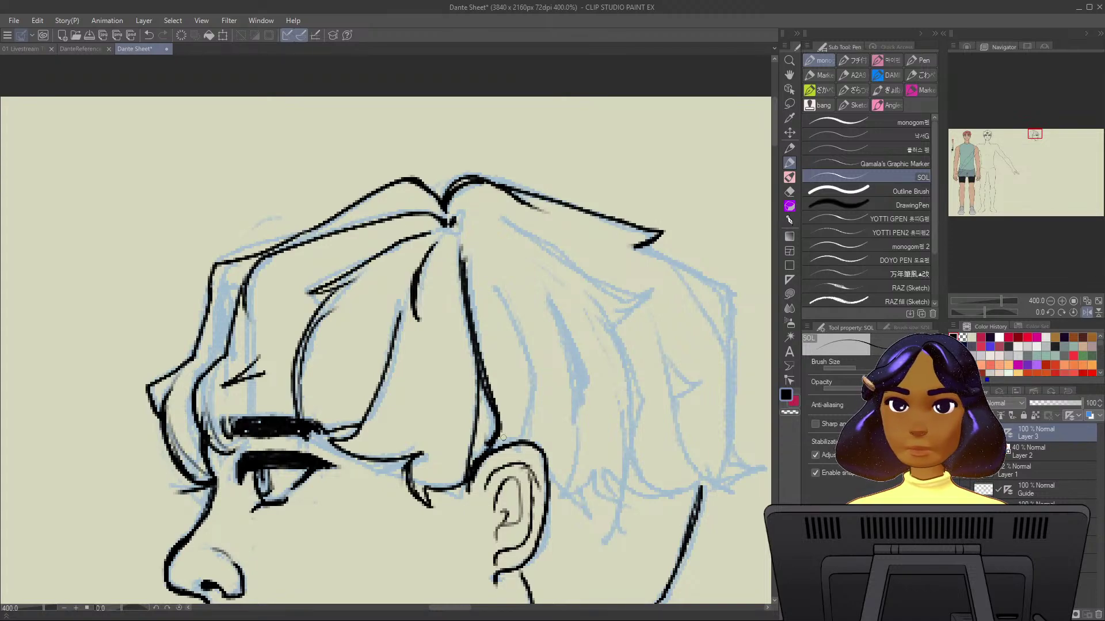
# Mirror the canvas view horizontally and compare the side-view head with the front-view figure.
pyautogui.scroll(-2, 601, 420)
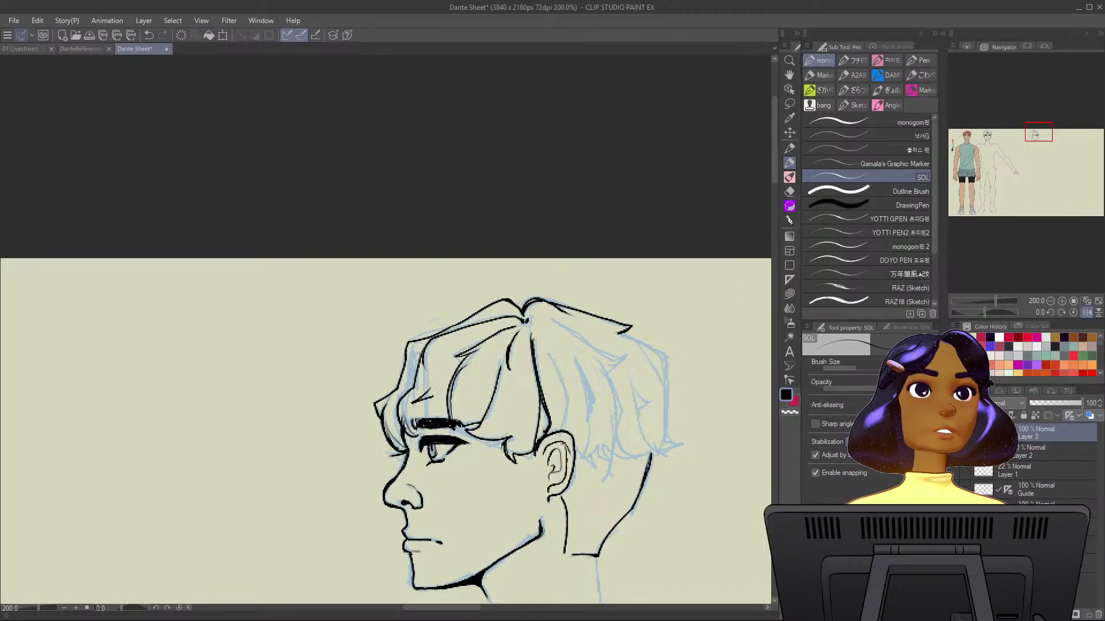
pyautogui.scroll(-1, 388, 345)
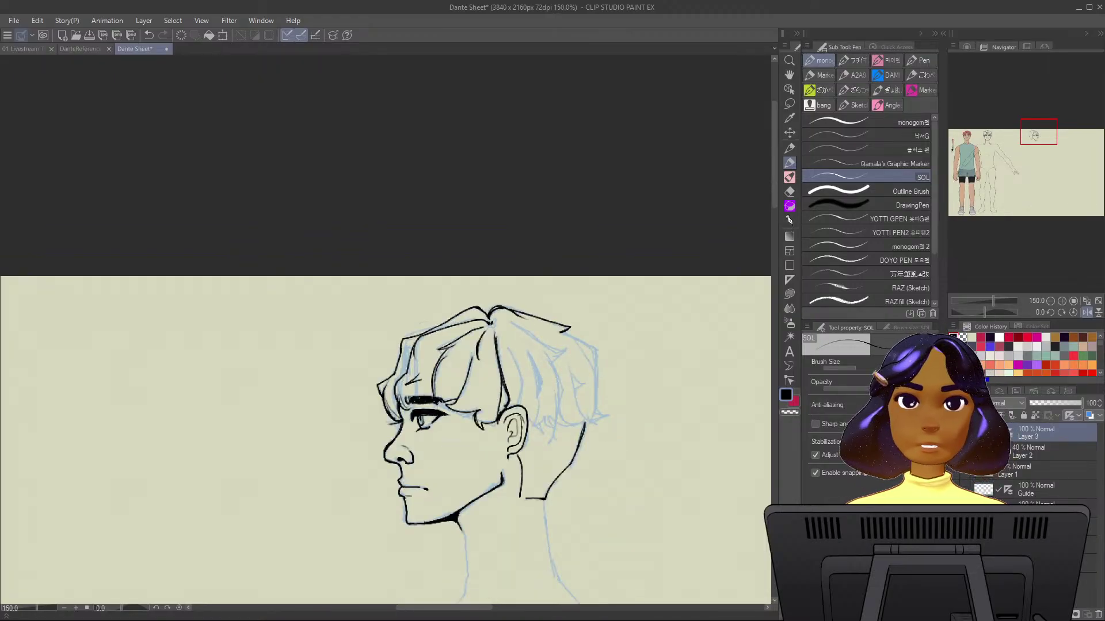
pyautogui.scroll(-1, 678, 385)
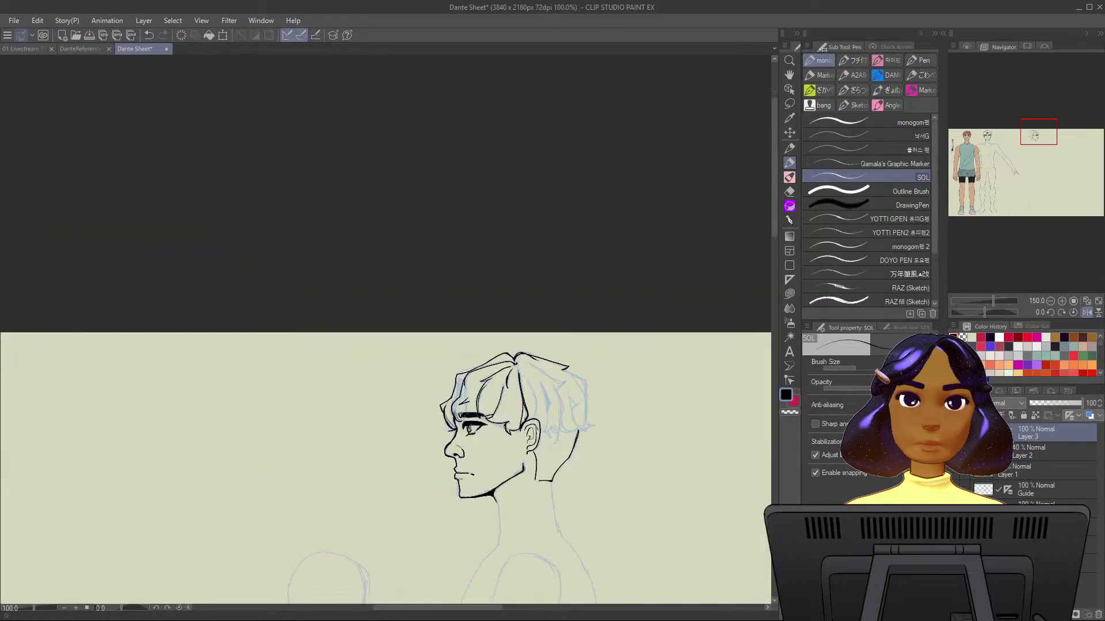
pyautogui.scroll(-1, 387, 322)
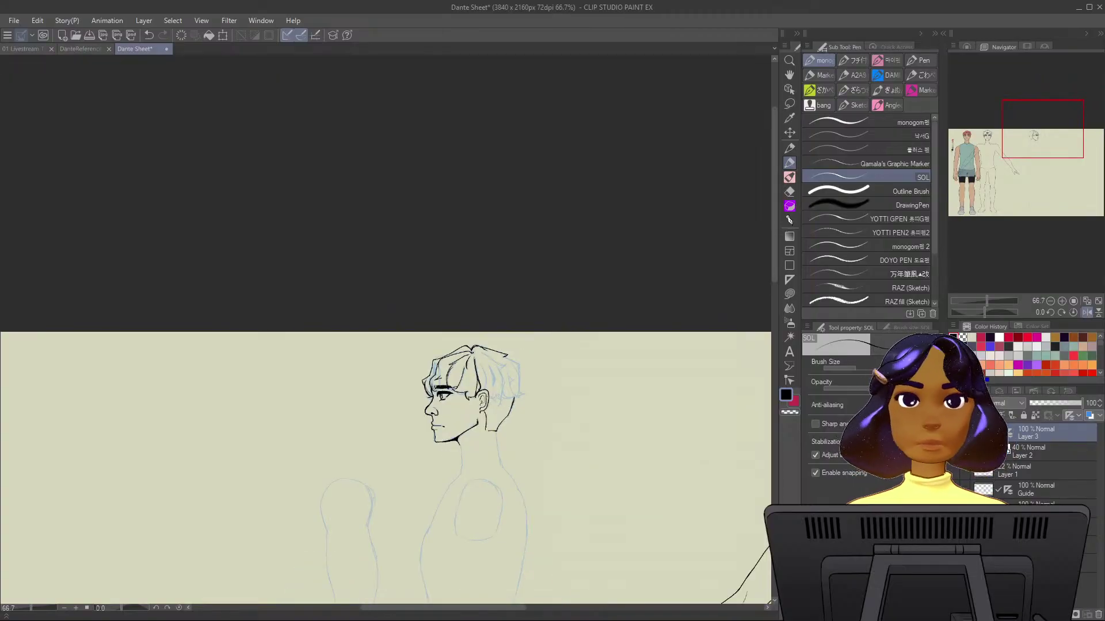
pyautogui.click(1087, 313)
pyautogui.moveTo(386, 368); pyautogui.dragTo(675, 331)
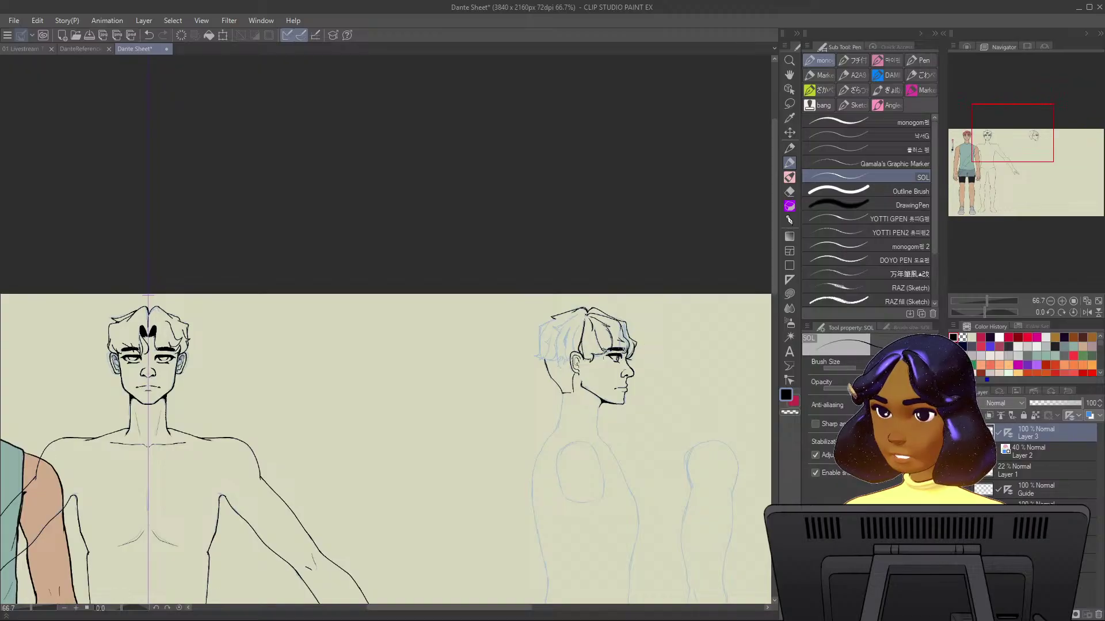
pyautogui.moveTo(1, 347); pyautogui.dragTo(528, 352)
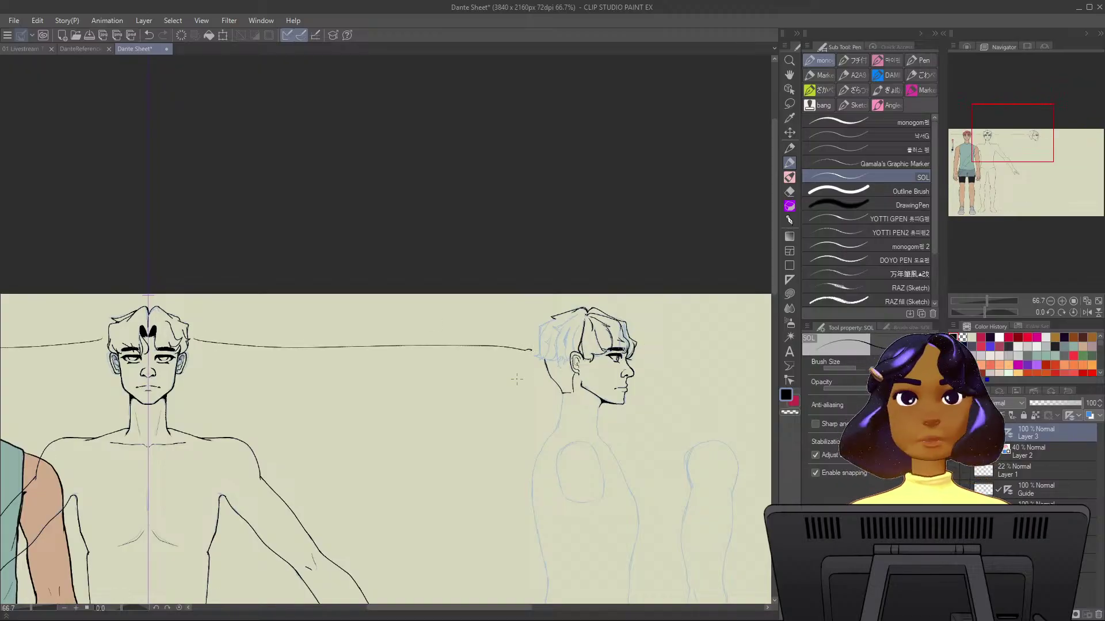
pyautogui.hotkey('ctrl', 'z')
pyautogui.scroll(-2, 516, 380)
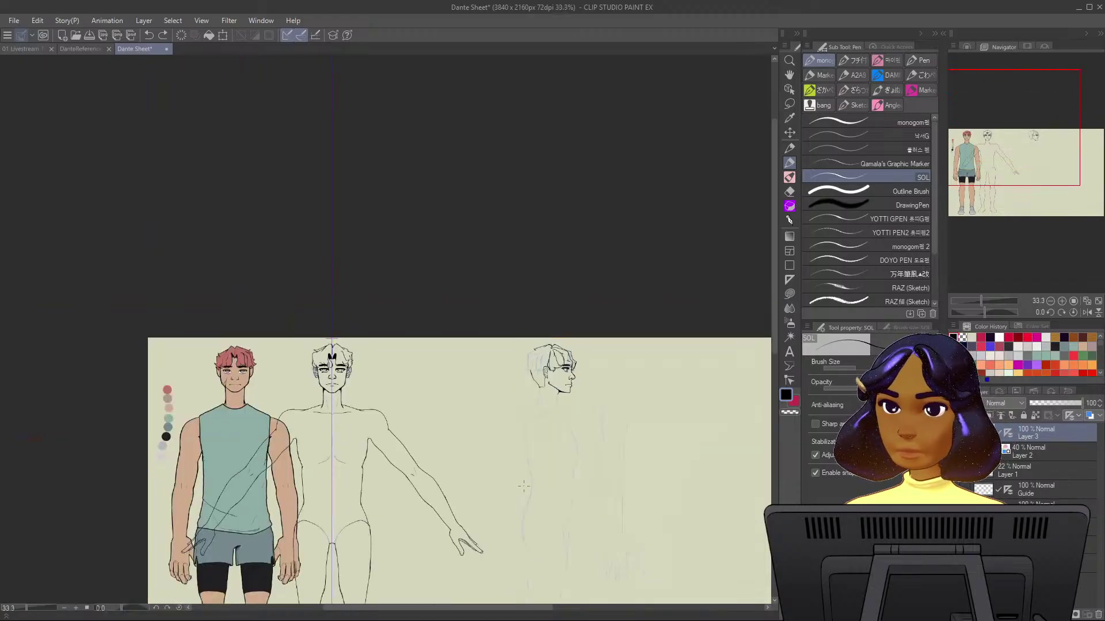
pyautogui.scroll(2, 528, 485)
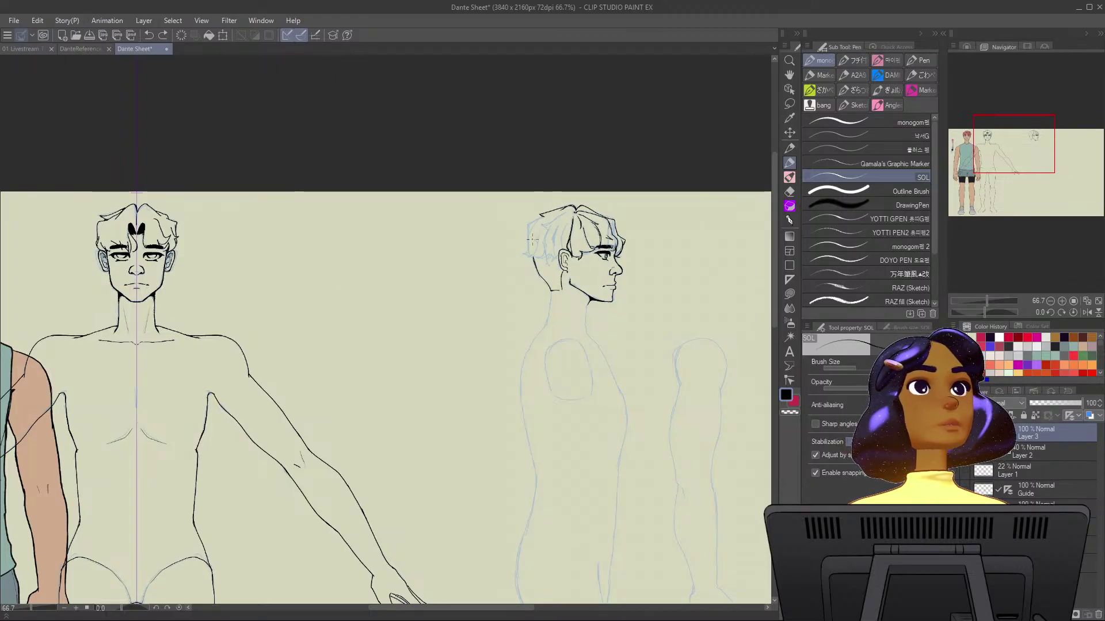
pyautogui.scroll(1, 541, 230)
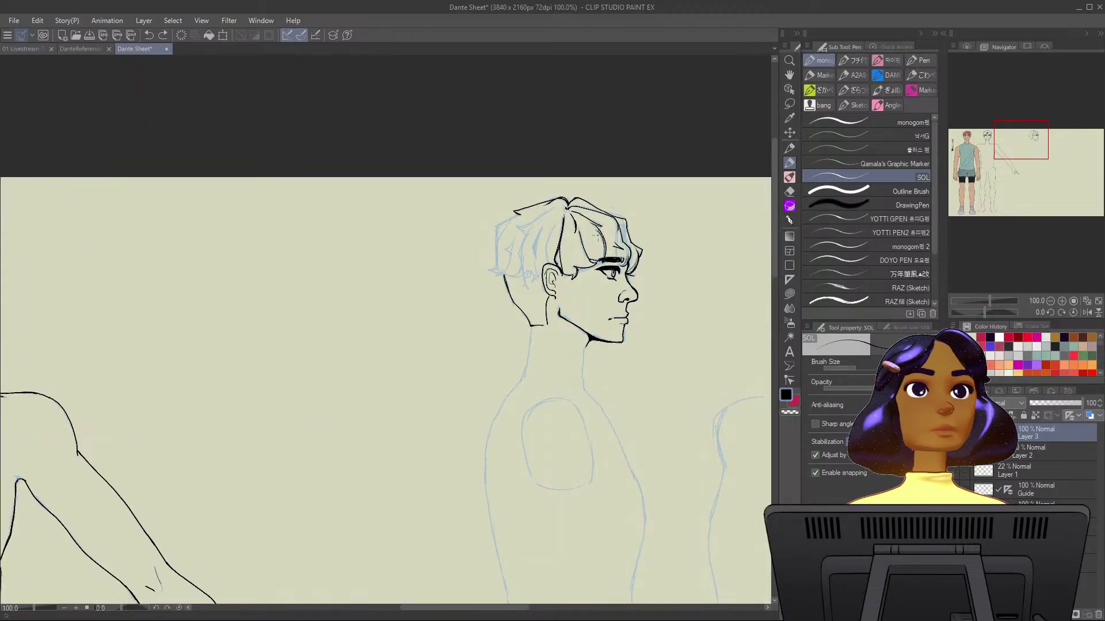
pyautogui.scroll(2, 597, 234)
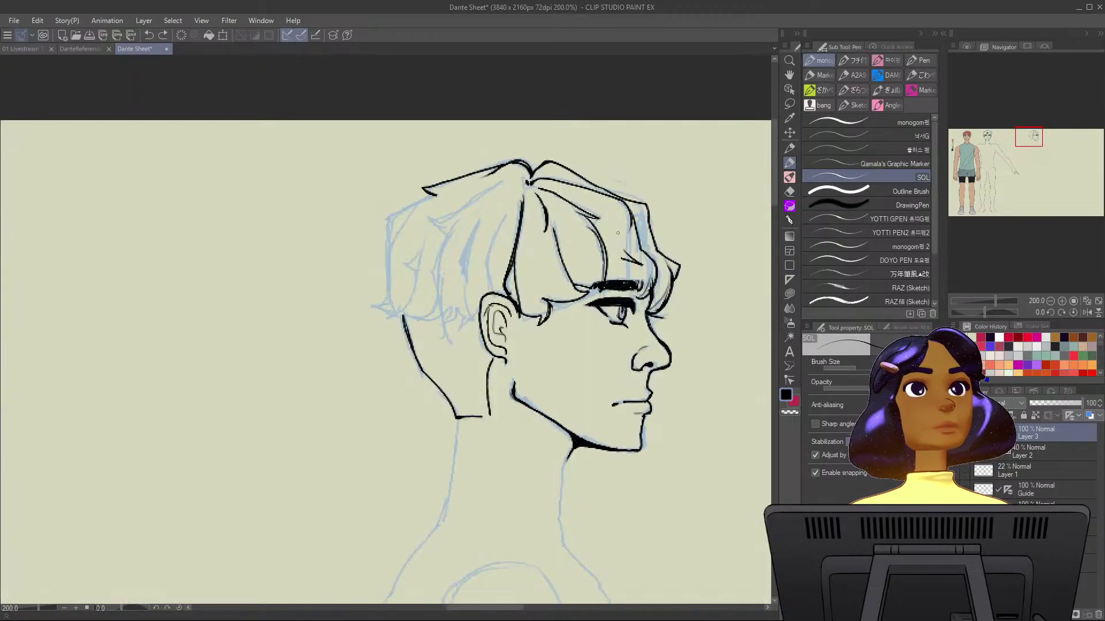
# Erase the curved forelock strand and the short tapered strand below the parting using a small flats brush in transparent colour.
pyautogui.press('b')
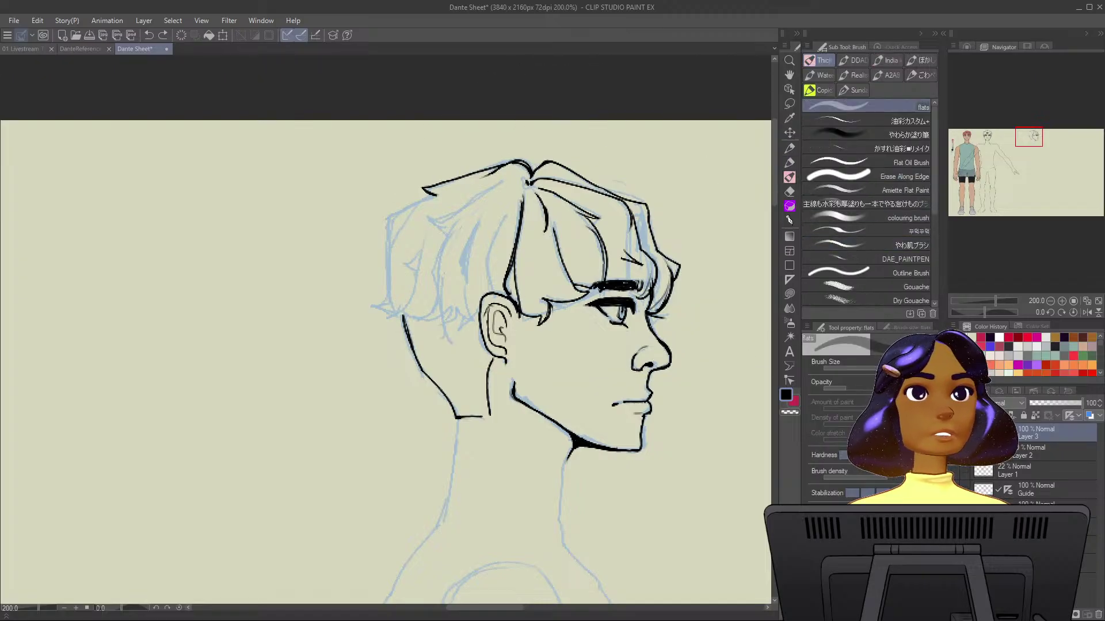
pyautogui.press('[')
pyautogui.press('[')
pyautogui.press('[')
pyautogui.press('[')
pyautogui.press('[')
pyautogui.press('[')
pyautogui.press('[')
pyautogui.press('[')
pyautogui.press('[')
pyautogui.press('[')
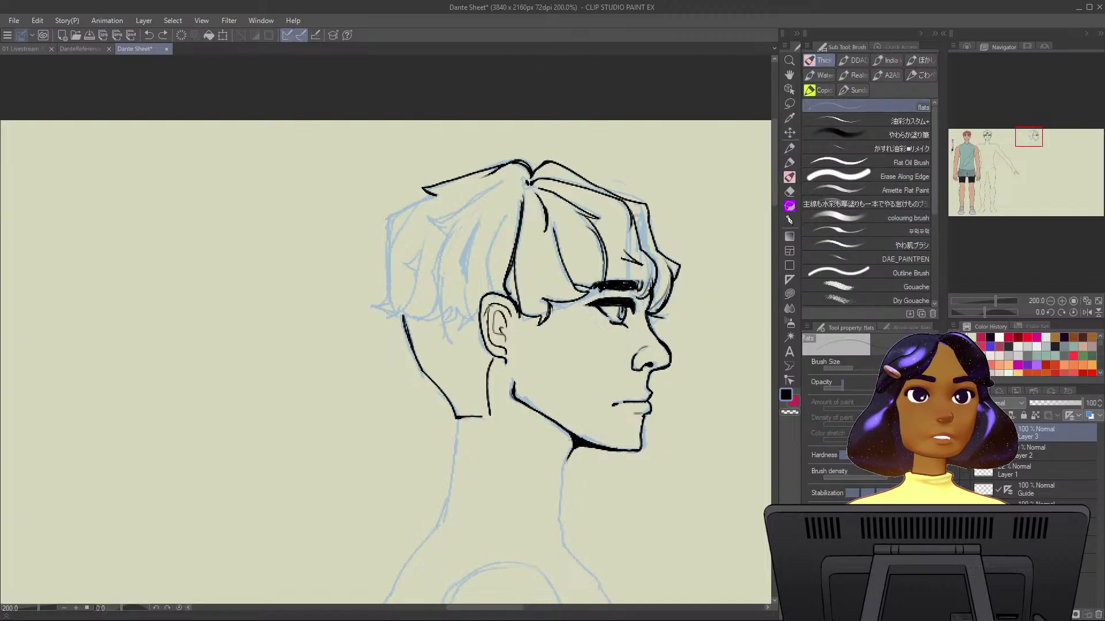
pyautogui.press(']')
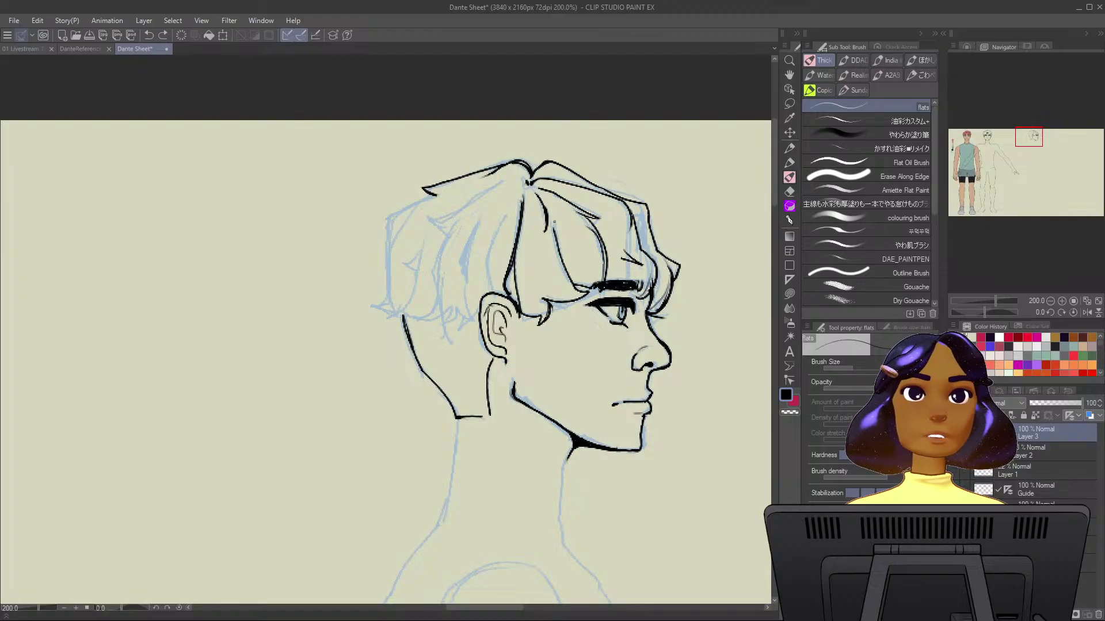
pyautogui.press(']')
pyautogui.press(']')
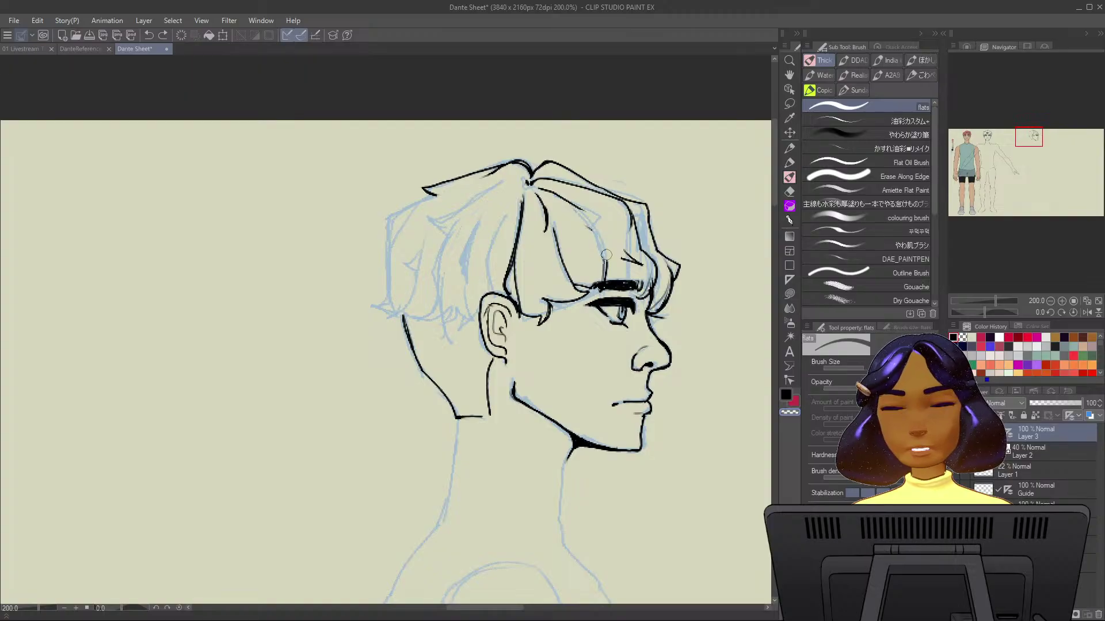
pyautogui.moveTo(606, 254); pyautogui.dragTo(606, 270)
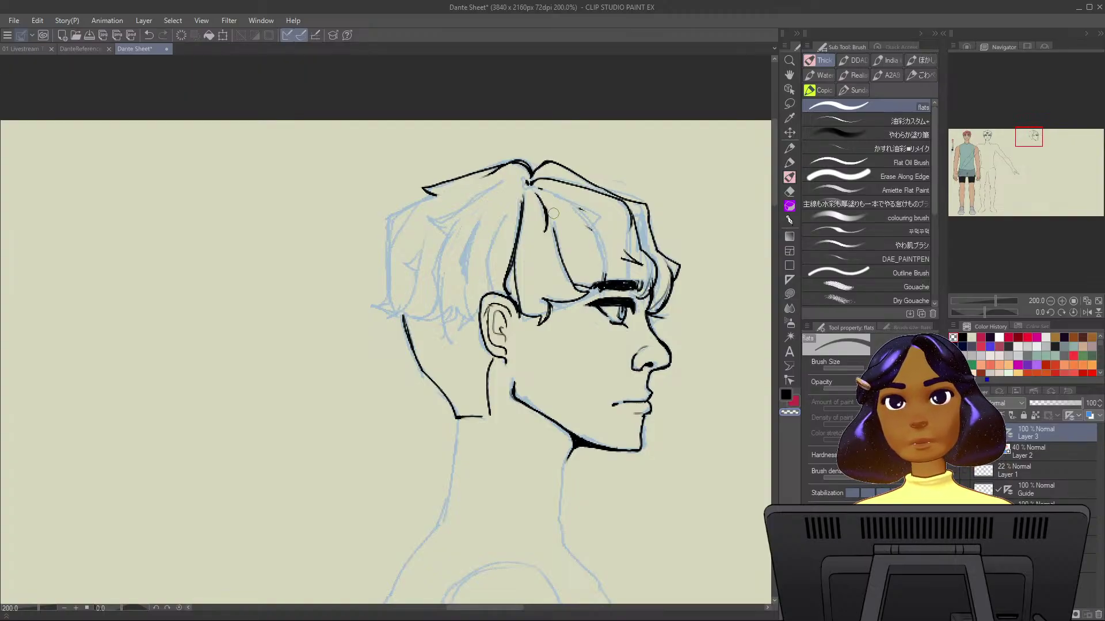
pyautogui.moveTo(553, 213); pyautogui.dragTo(547, 194)
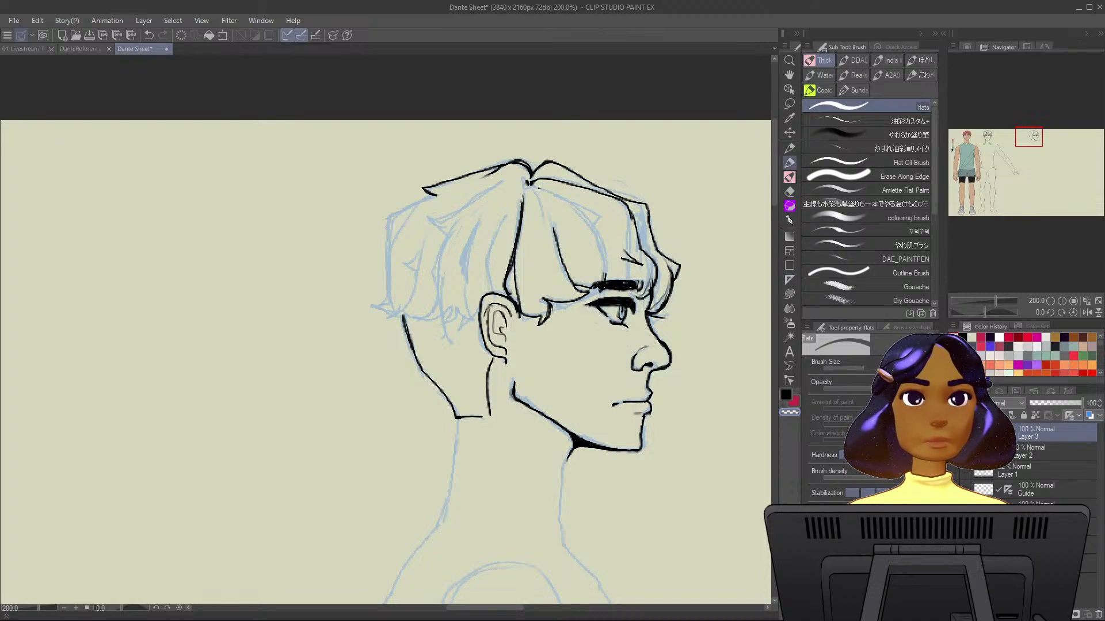
# Ink the front of the fringe with a sharper angular corner and a heavier inner strand running down toward the brow.
pyautogui.click(789, 163)
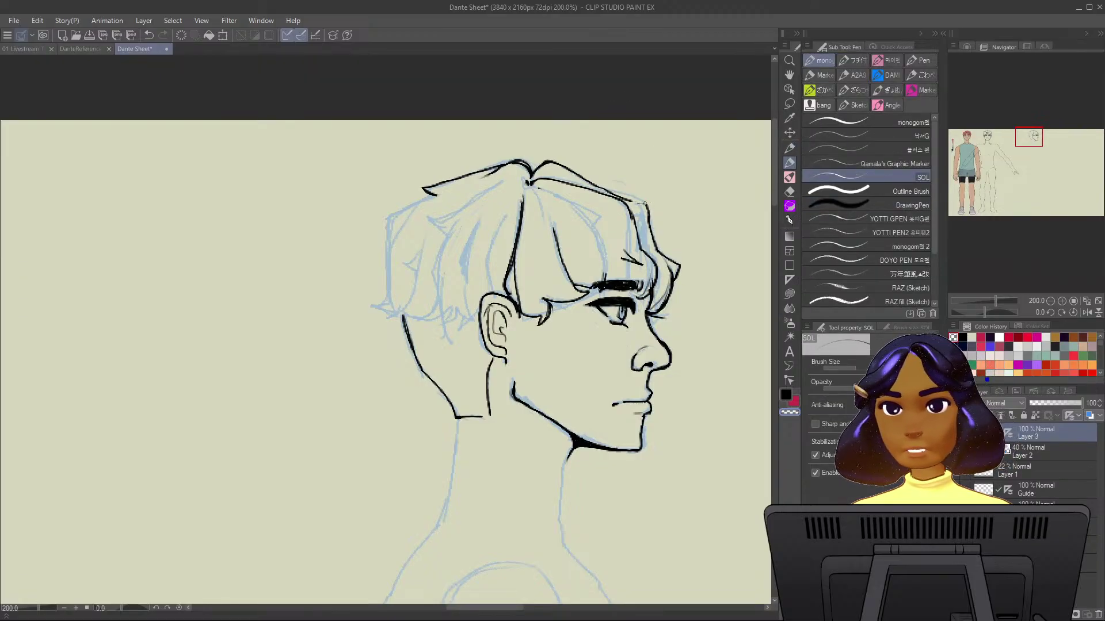
pyautogui.hotkey('ctrl', 'z')
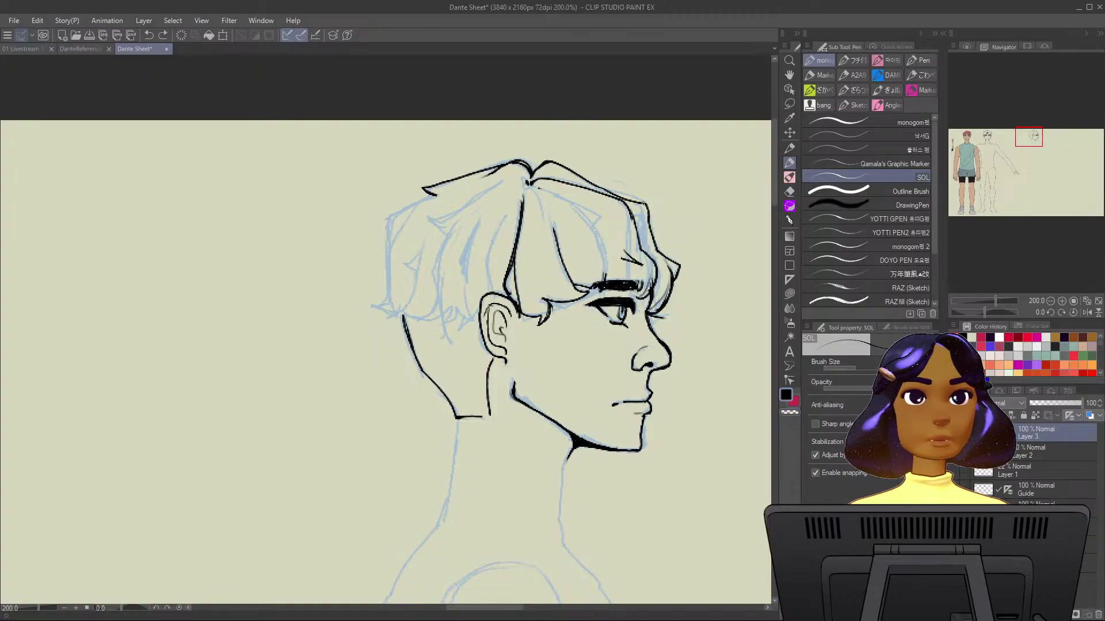
pyautogui.moveTo(631, 201)
pyautogui.mouseDown()
pyautogui.moveTo(653, 205)
pyautogui.moveTo(657, 250)
pyautogui.mouseUp()
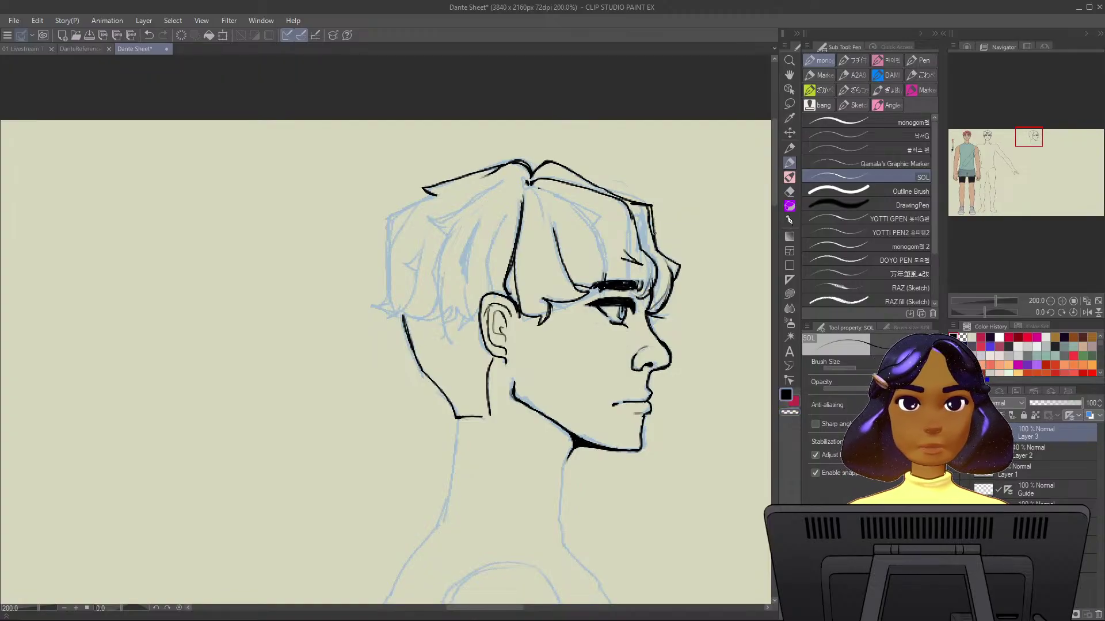
pyautogui.moveTo(631, 204)
pyautogui.mouseDown()
pyautogui.moveTo(638, 249)
pyautogui.moveTo(661, 275)
pyautogui.moveTo(653, 264)
pyautogui.mouseUp()
pyautogui.moveTo(657, 264); pyautogui.dragTo(650, 294)
pyautogui.moveTo(653, 288); pyautogui.dragTo(644, 297)
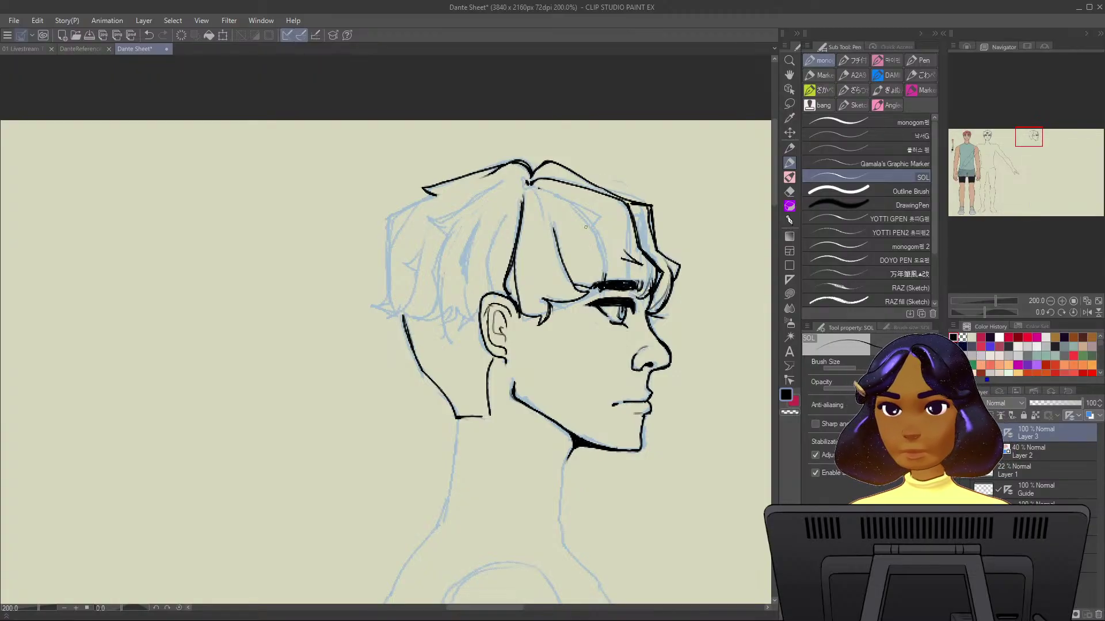
# Ink an angular forelock strand bending down to the eyebrow and erase the doubled line above the ear.
pyautogui.moveTo(570, 202)
pyautogui.mouseDown()
pyautogui.moveTo(609, 253)
pyautogui.moveTo(604, 281)
pyautogui.mouseUp()
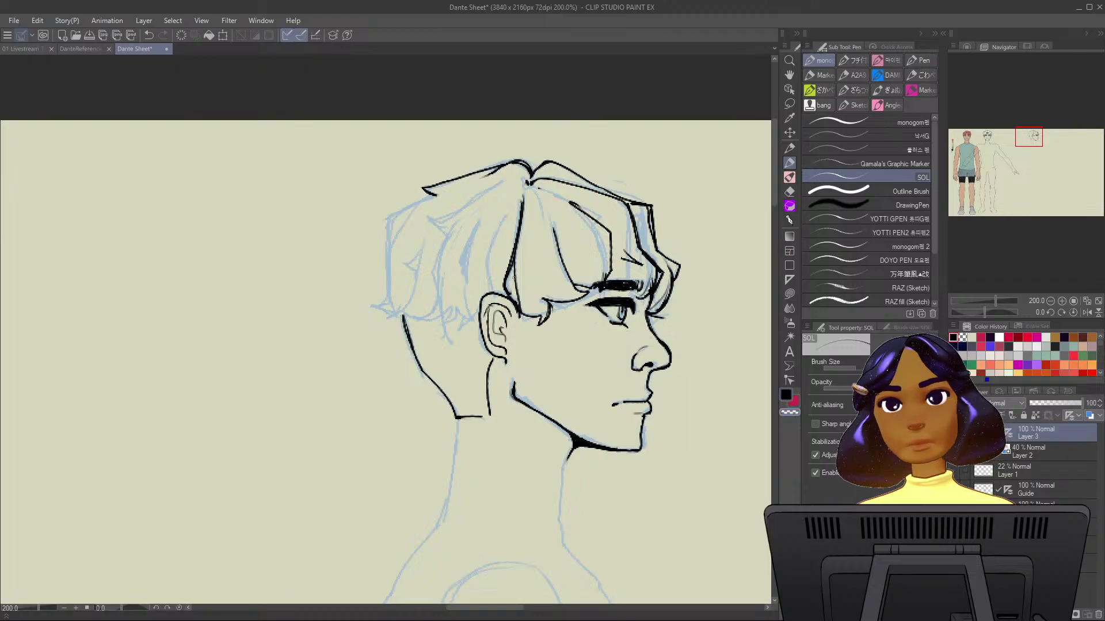
pyautogui.moveTo(510, 269); pyautogui.dragTo(520, 307)
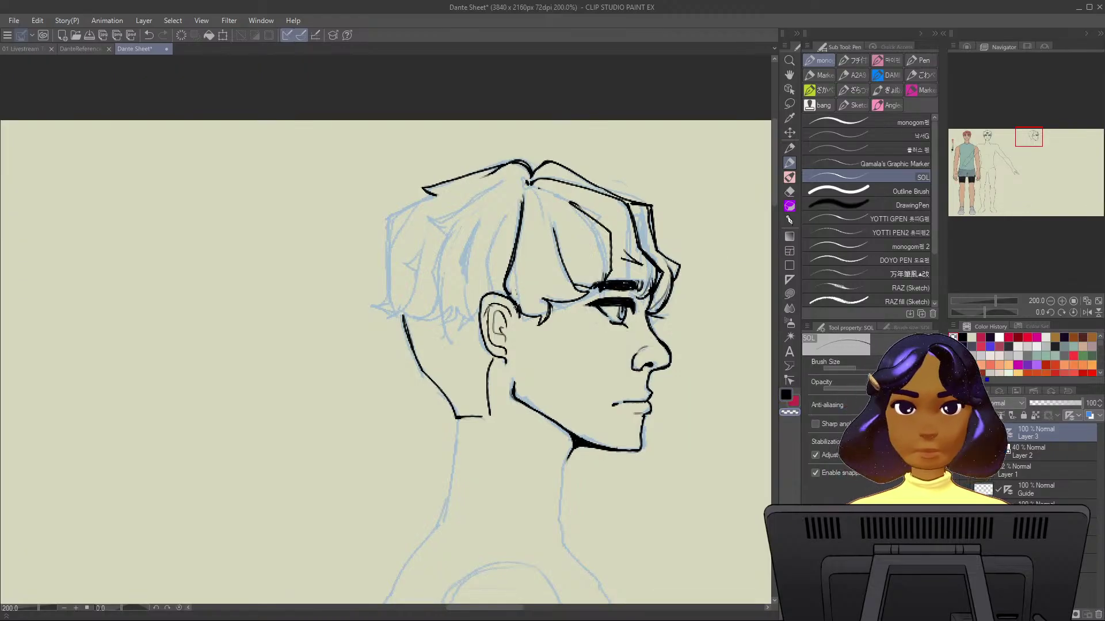
pyautogui.press('c')
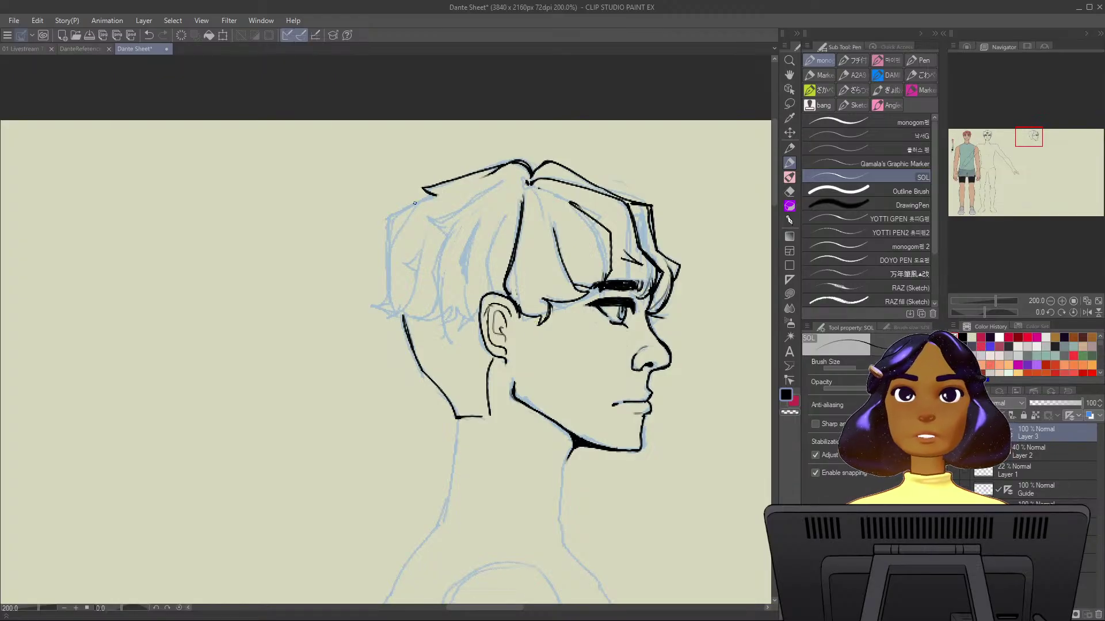
# Ink the back hair contour from the pointed crown tip down to an outward-flicked spike at the nape hairline.
pyautogui.moveTo(435, 196)
pyautogui.mouseDown()
pyautogui.moveTo(393, 214)
pyautogui.moveTo(388, 239)
pyautogui.mouseUp()
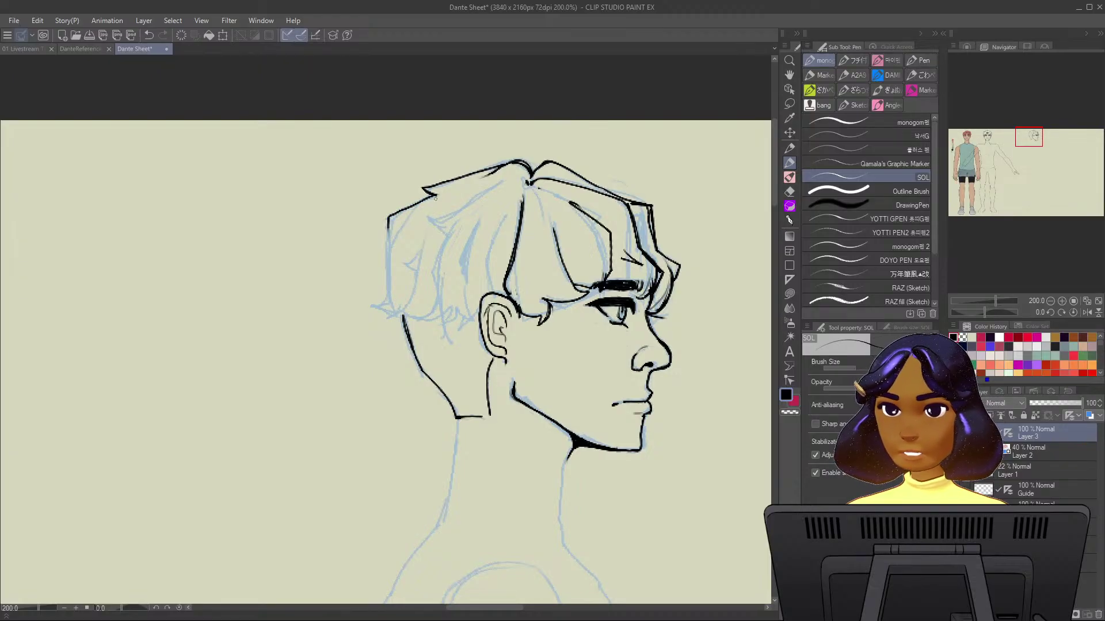
pyautogui.moveTo(436, 197)
pyautogui.mouseDown()
pyautogui.moveTo(389, 220)
pyautogui.moveTo(388, 240)
pyautogui.mouseUp()
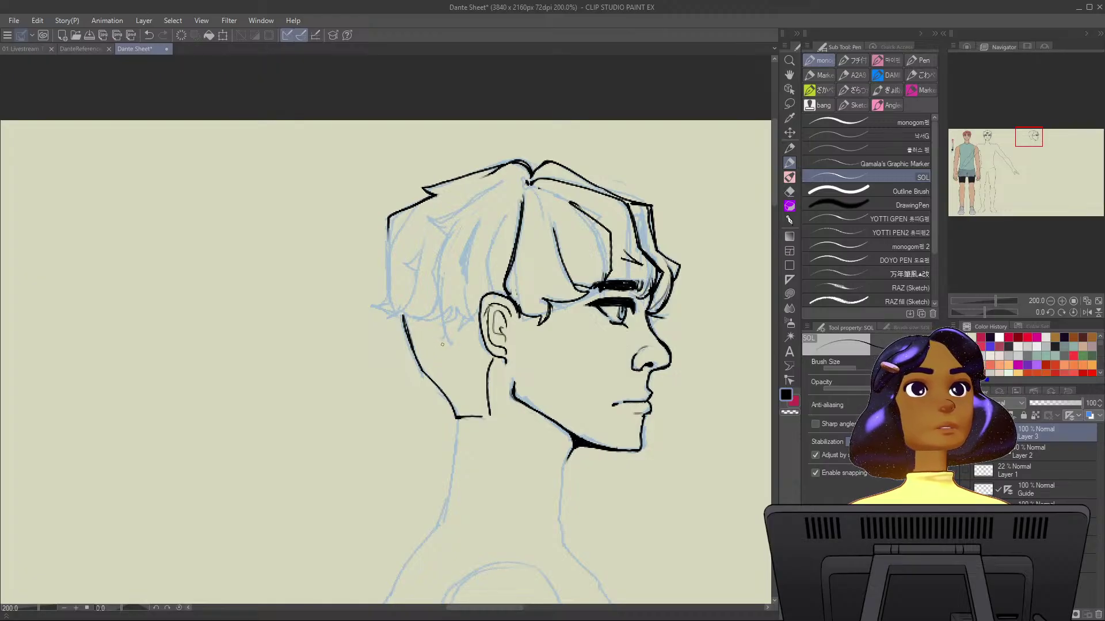
pyautogui.moveTo(390, 234); pyautogui.dragTo(386, 296)
pyautogui.hotkey('ctrl', 'z')
pyautogui.moveTo(389, 227)
pyautogui.mouseDown()
pyautogui.moveTo(391, 296)
pyautogui.moveTo(389, 280)
pyautogui.moveTo(387, 302)
pyautogui.moveTo(372, 305)
pyautogui.moveTo(405, 318)
pyautogui.mouseUp()
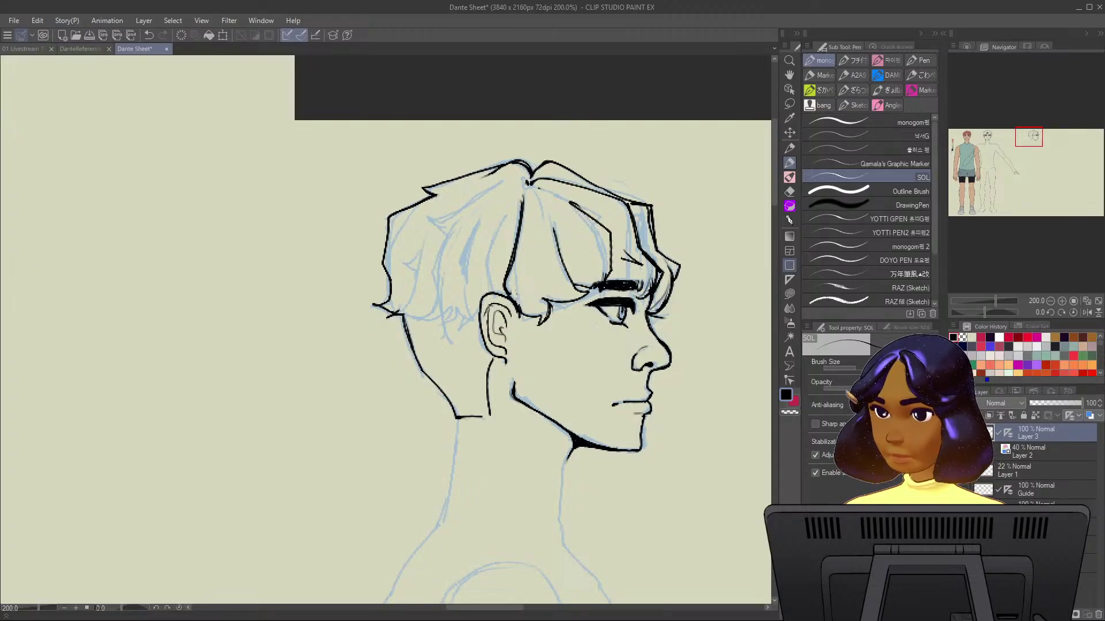
# Erase a short piece of the side strand above the ear and ink a backward-pointing spike in the gap.
pyautogui.scroll(2, 386, 322)
pyautogui.moveTo(631, 207); pyautogui.dragTo(639, 196)
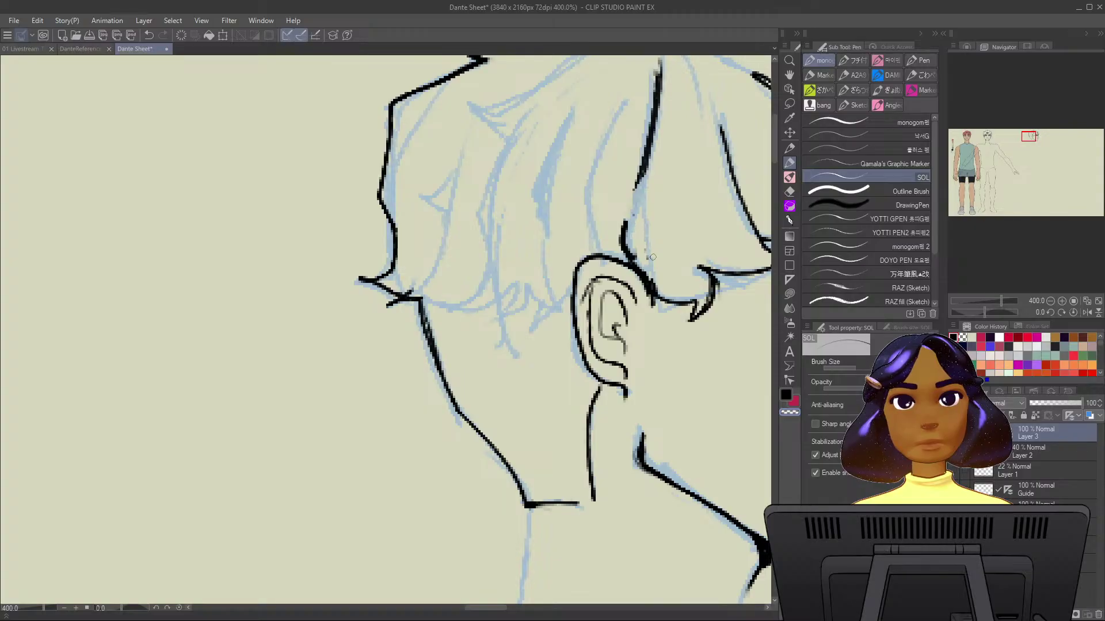
pyautogui.press('c')
pyautogui.moveTo(640, 183)
pyautogui.mouseDown()
pyautogui.moveTo(593, 208)
pyautogui.moveTo(628, 223)
pyautogui.mouseUp()
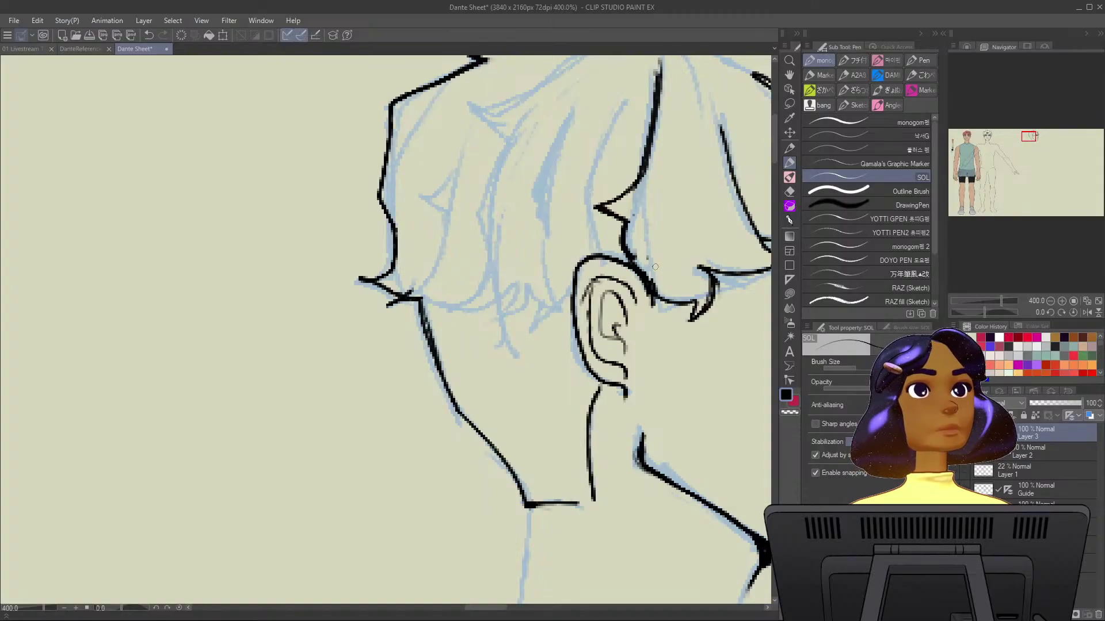
# Ink a long strand from near the parting toward the back of the head, ending in a pointed tip with a short thick return.
pyautogui.moveTo(663, 266)
pyautogui.mouseDown()
pyautogui.moveTo(596, 327)
pyautogui.moveTo(644, 388)
pyautogui.moveTo(634, 321)
pyautogui.mouseUp()
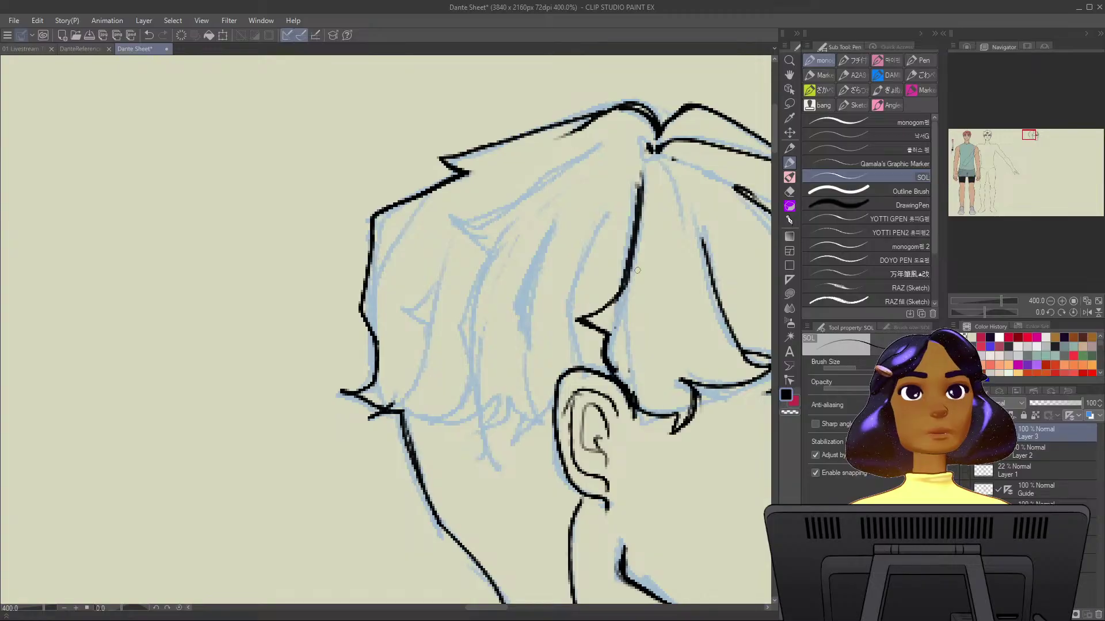
pyautogui.moveTo(598, 144)
pyautogui.mouseDown()
pyautogui.moveTo(470, 227)
pyautogui.moveTo(442, 222)
pyautogui.moveTo(491, 255)
pyautogui.moveTo(447, 221)
pyautogui.mouseUp()
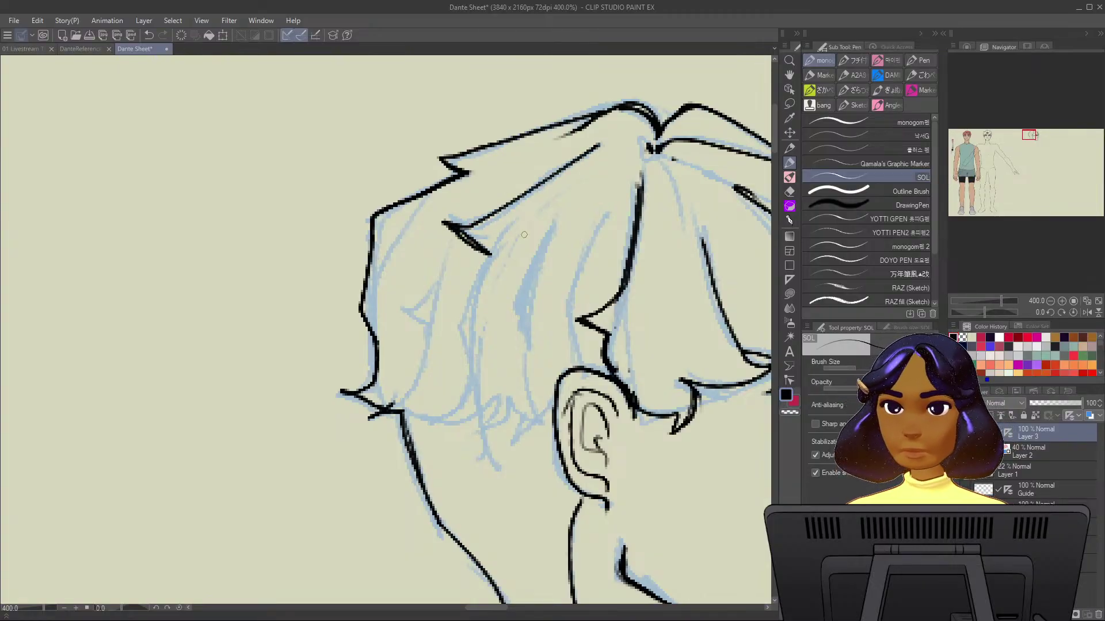
pyautogui.hotkey('ctrl', 'z')
pyautogui.hotkey('ctrl', 'z')
pyautogui.moveTo(604, 145)
pyautogui.mouseDown()
pyautogui.moveTo(485, 219)
pyautogui.moveTo(456, 214)
pyautogui.moveTo(487, 254)
pyautogui.mouseUp()
pyautogui.moveTo(459, 218); pyautogui.dragTo(487, 261)
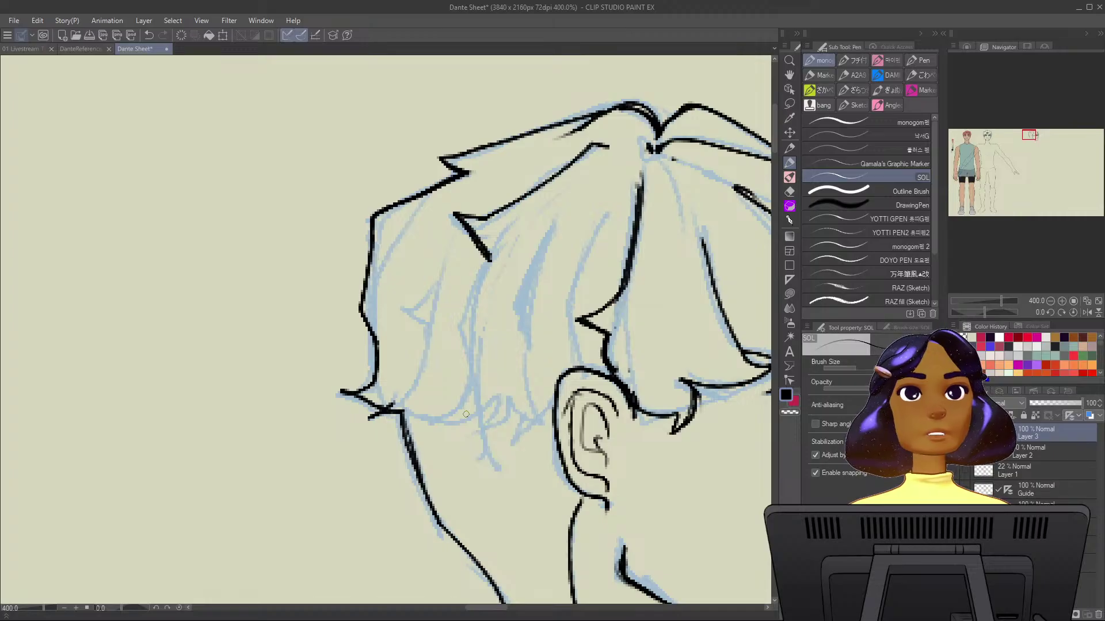
# Ink the notched rear strand and the spiky lower hair edge to the ear, with a tapered black wedge in the hair above.
pyautogui.moveTo(447, 253)
pyautogui.mouseDown()
pyautogui.moveTo(402, 406)
pyautogui.moveTo(463, 428)
pyautogui.moveTo(503, 394)
pyautogui.moveTo(518, 433)
pyautogui.moveTo(515, 410)
pyautogui.moveTo(553, 425)
pyautogui.mouseUp()
pyautogui.moveTo(557, 221)
pyautogui.mouseDown()
pyautogui.moveTo(512, 303)
pyautogui.moveTo(538, 310)
pyautogui.moveTo(544, 227)
pyautogui.moveTo(517, 311)
pyautogui.moveTo(533, 348)
pyautogui.moveTo(548, 234)
pyautogui.moveTo(523, 322)
pyautogui.moveTo(528, 299)
pyautogui.mouseUp()
pyautogui.hotkey('ctrl', 'z')
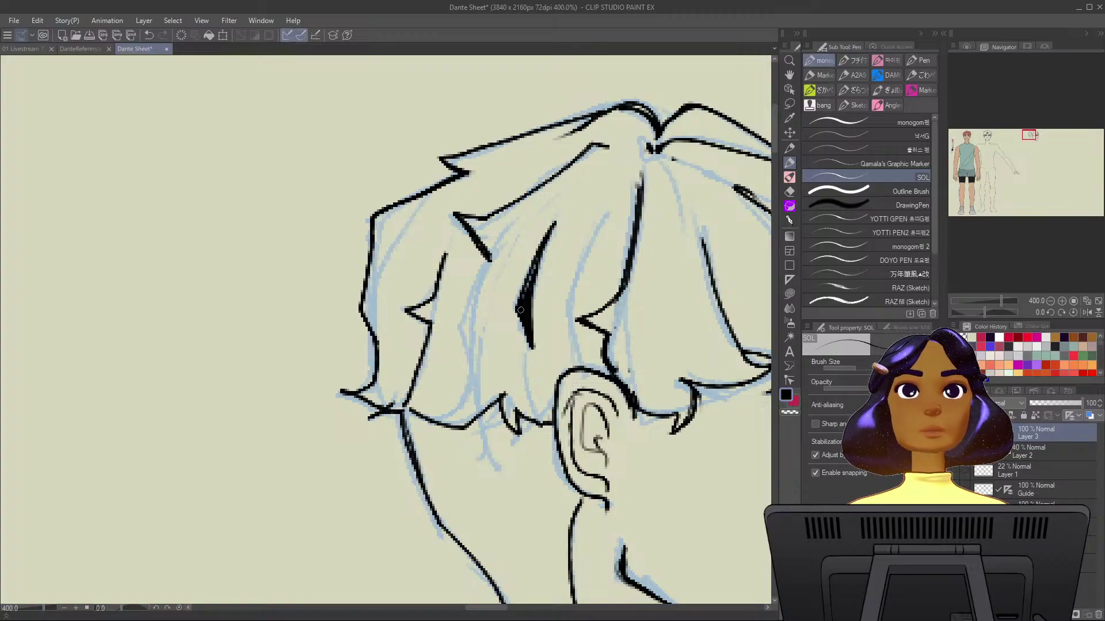
pyautogui.scroll(1, 516, 326)
pyautogui.scroll(-2, 516, 410)
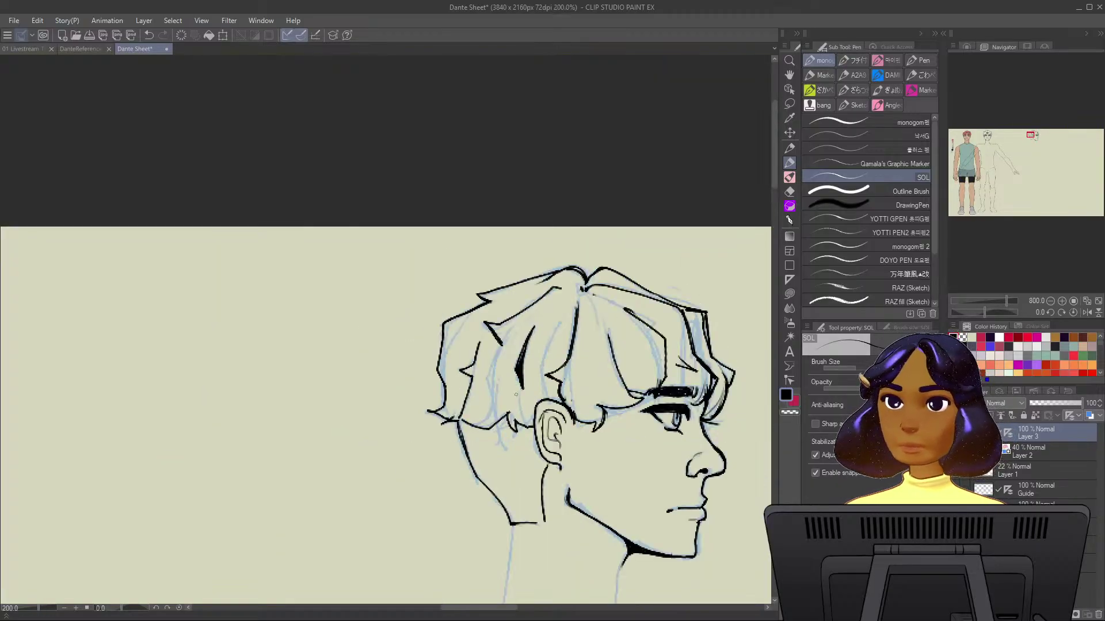
pyautogui.moveTo(515, 410); pyautogui.dragTo(477, 337)
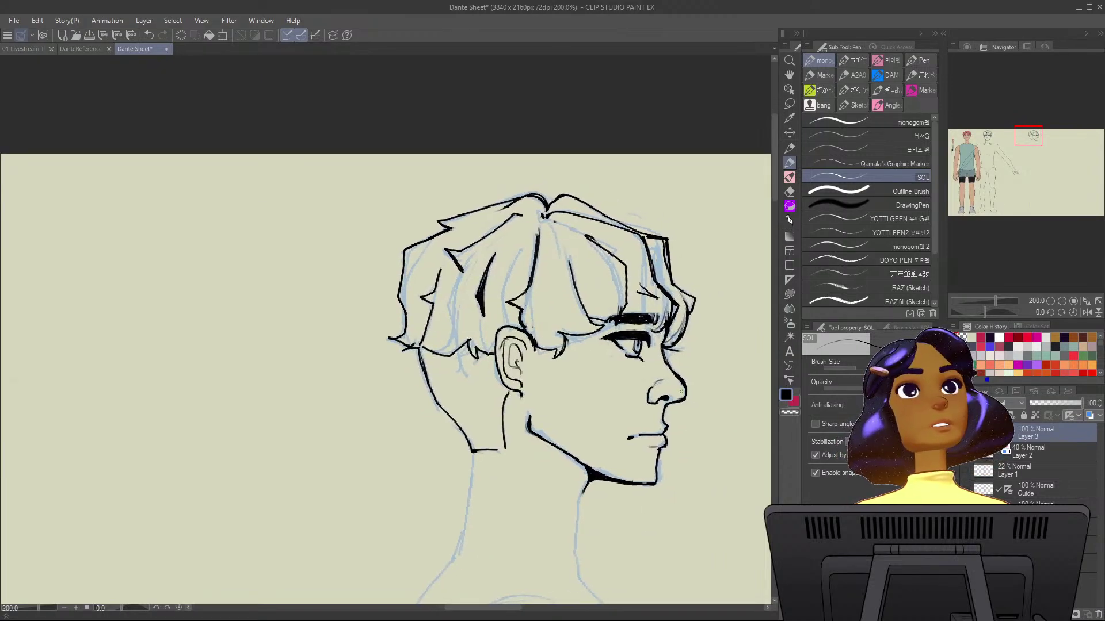
# Ink the rear neck contour from the nape to the shoulder slope and the front neck contour from under the jaw to its base.
pyautogui.moveTo(473, 456)
pyautogui.mouseDown()
pyautogui.moveTo(474, 378)
pyautogui.moveTo(505, 283)
pyautogui.moveTo(493, 358)
pyautogui.mouseUp()
pyautogui.hotkey('ctrl', 'z')
pyautogui.moveTo(505, 278); pyautogui.dragTo(481, 390)
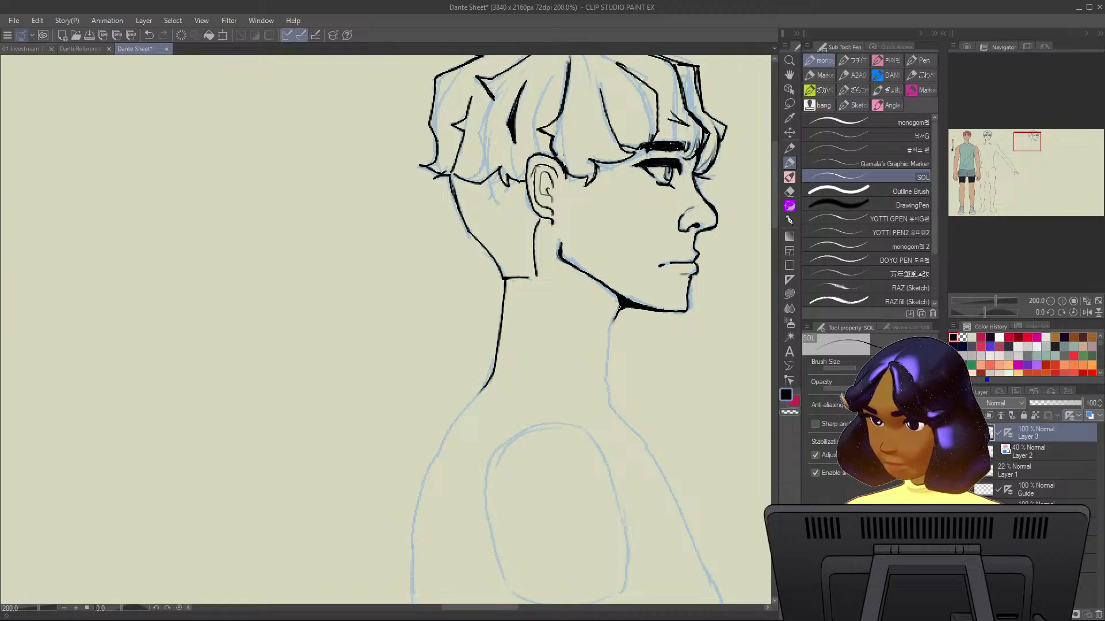
pyautogui.moveTo(620, 304); pyautogui.dragTo(610, 411)
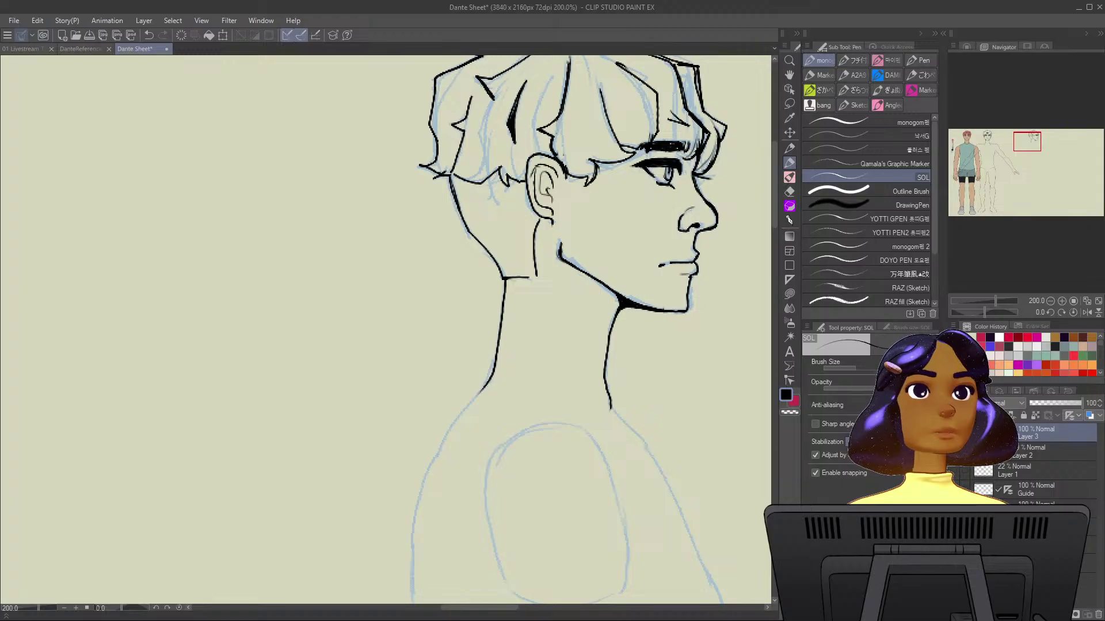
# Ink the upper back contour from the base of the neck around the shoulder slope, and save the drawing.
pyautogui.moveTo(385, 328); pyautogui.dragTo(469, 141)
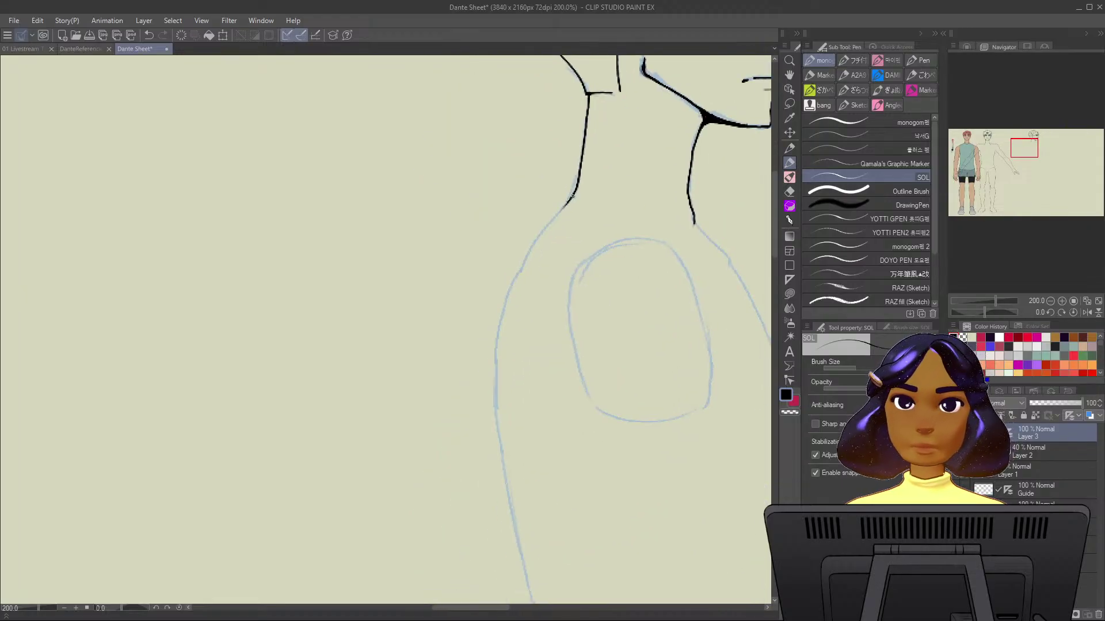
pyautogui.moveTo(572, 196)
pyautogui.mouseDown()
pyautogui.moveTo(508, 290)
pyautogui.moveTo(497, 347)
pyautogui.mouseUp()
pyautogui.hotkey('ctrl', 'z')
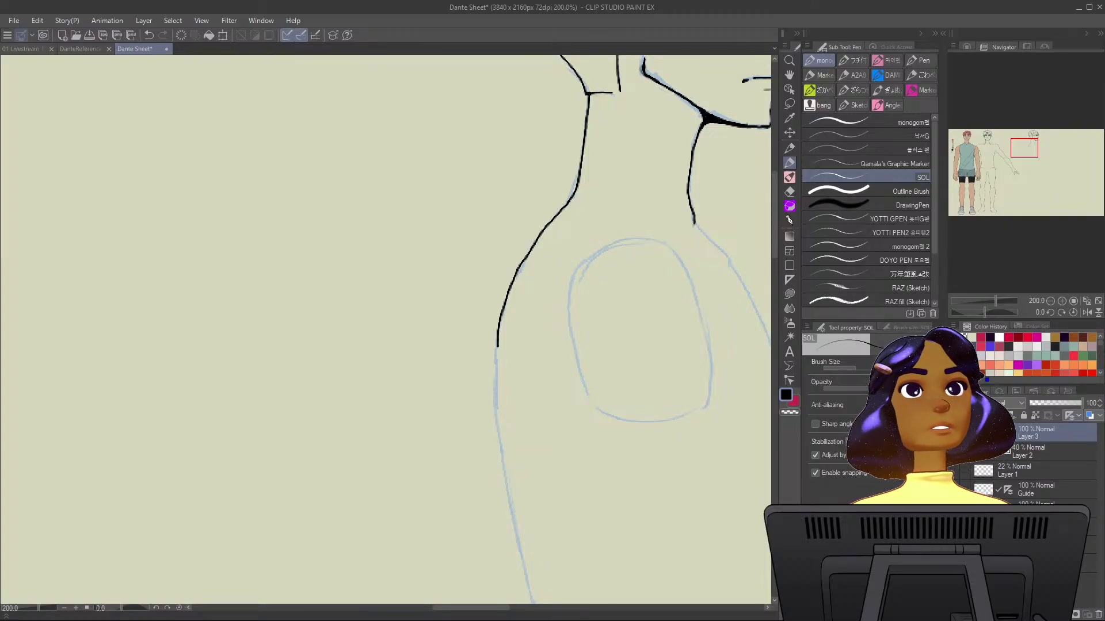
pyautogui.hotkey('ctrl', 's')
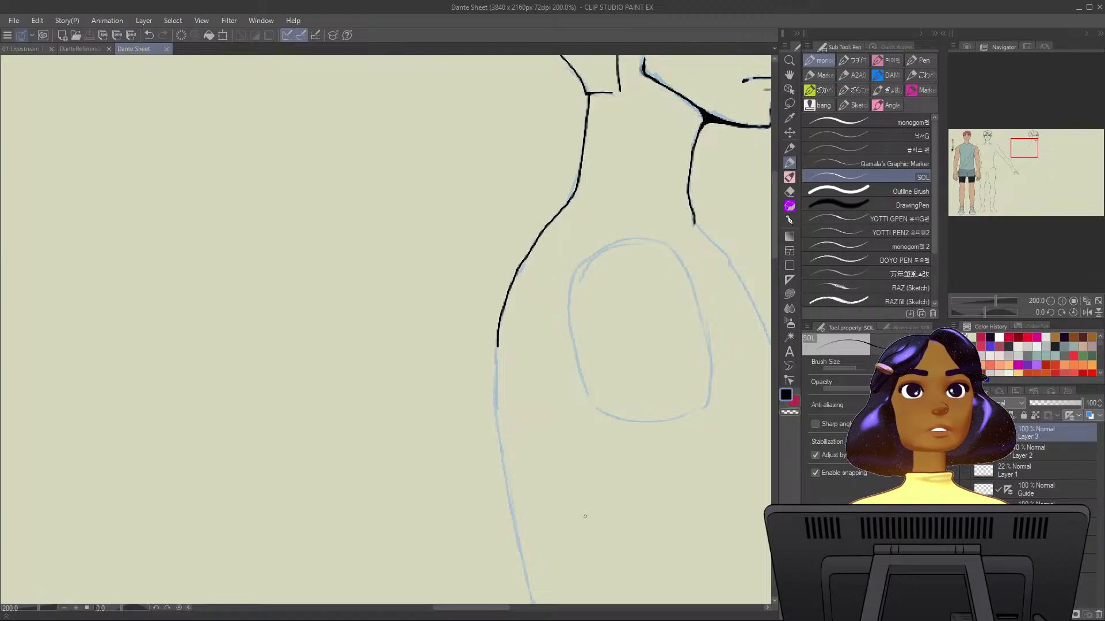
# Extend the inked back contour from the upper back down to the small of the back.
pyautogui.scroll(2, 582, 516)
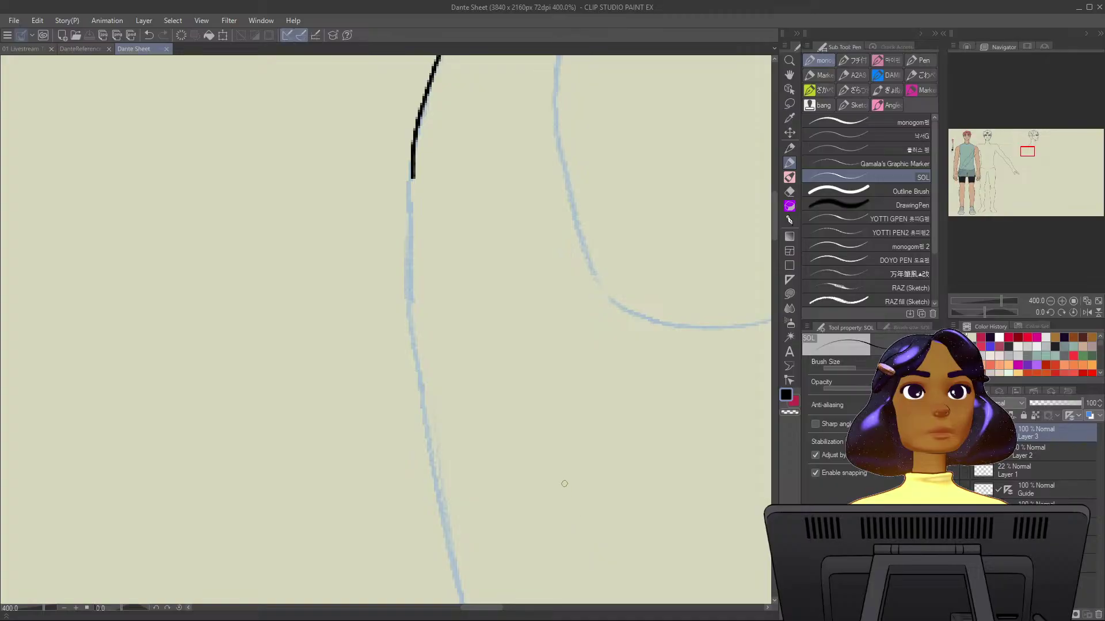
pyautogui.scroll(-2, 564, 482)
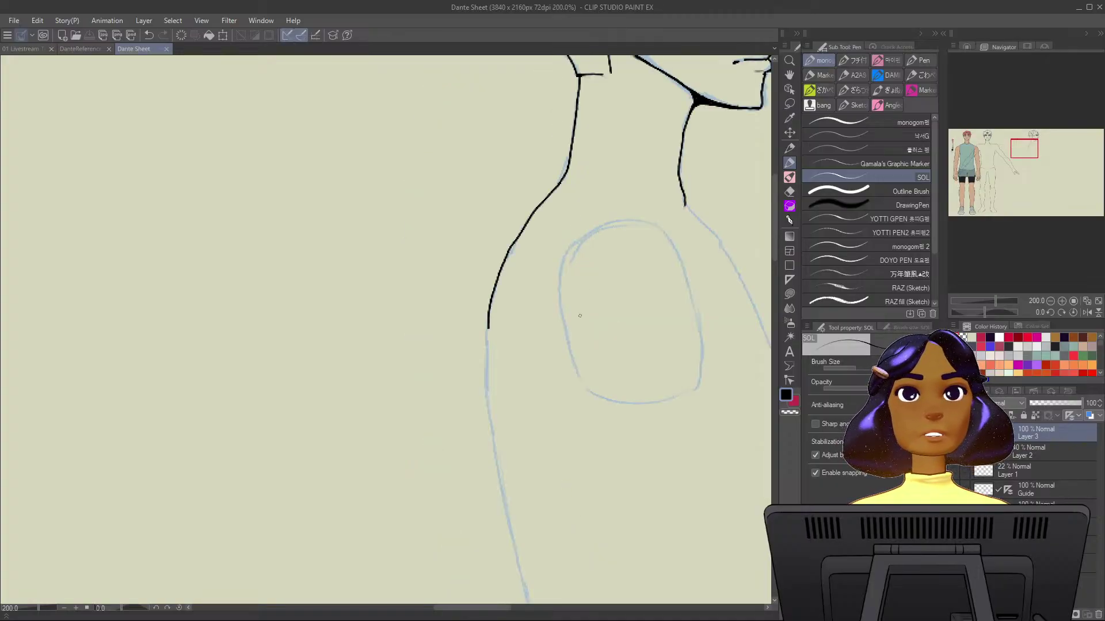
pyautogui.moveTo(488, 328)
pyautogui.mouseDown()
pyautogui.moveTo(431, 262)
pyautogui.moveTo(447, 299)
pyautogui.mouseUp()
pyautogui.moveTo(414, 260)
pyautogui.mouseDown()
pyautogui.moveTo(414, 329)
pyautogui.moveTo(443, 480)
pyautogui.mouseUp()
pyautogui.hotkey('ctrl', 'z')
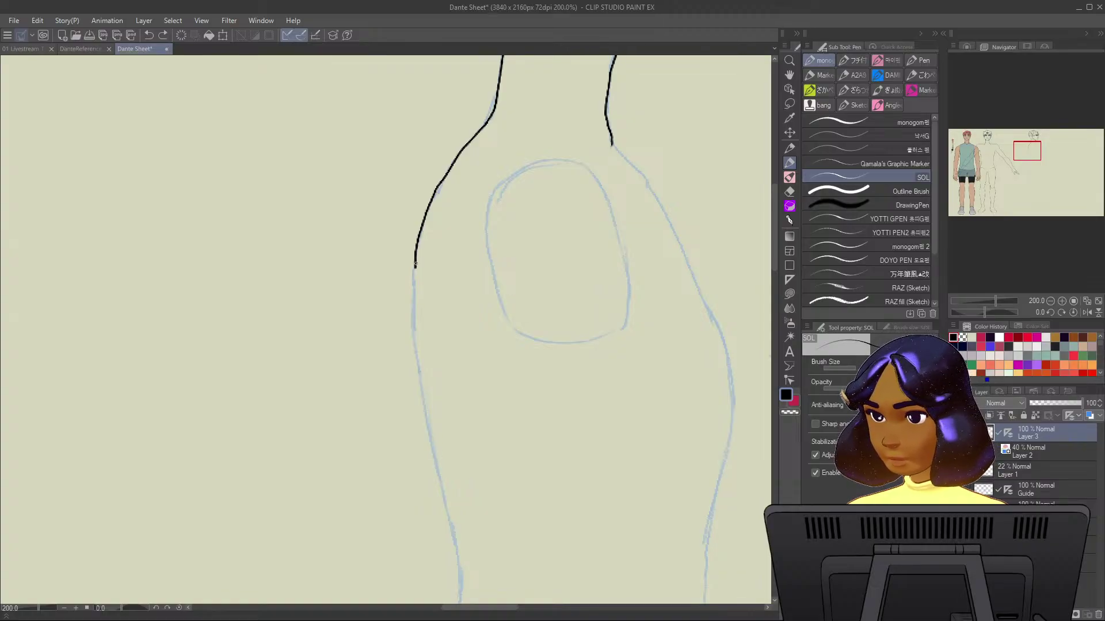
pyautogui.moveTo(415, 261); pyautogui.dragTo(423, 418)
pyautogui.hotkey('ctrl', 'z')
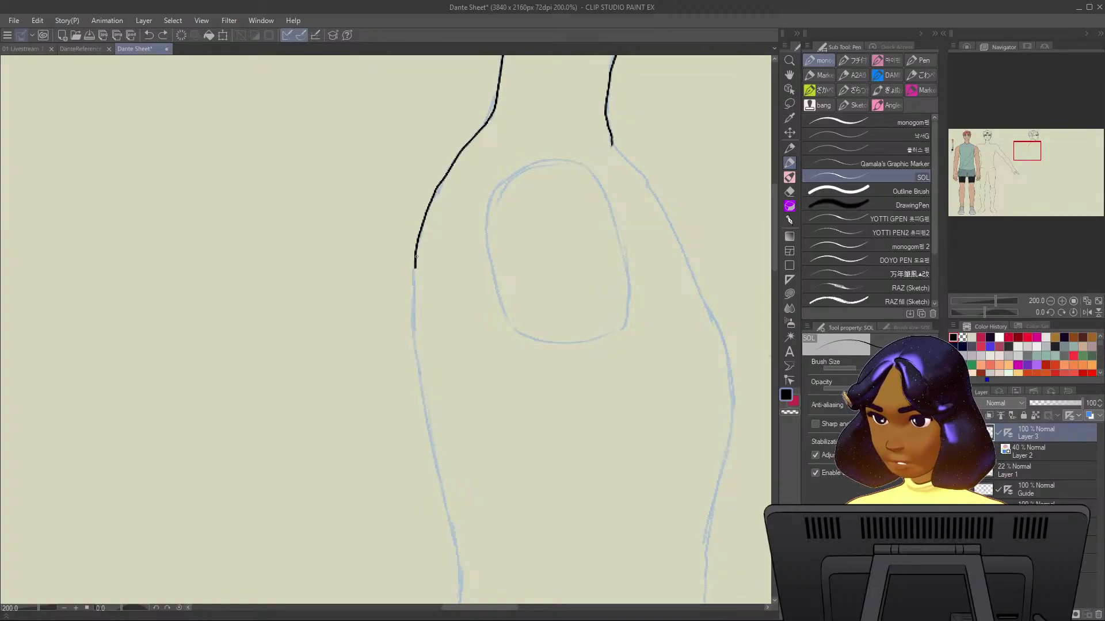
pyautogui.moveTo(414, 257)
pyautogui.mouseDown()
pyautogui.moveTo(421, 382)
pyautogui.moveTo(459, 557)
pyautogui.mouseUp()
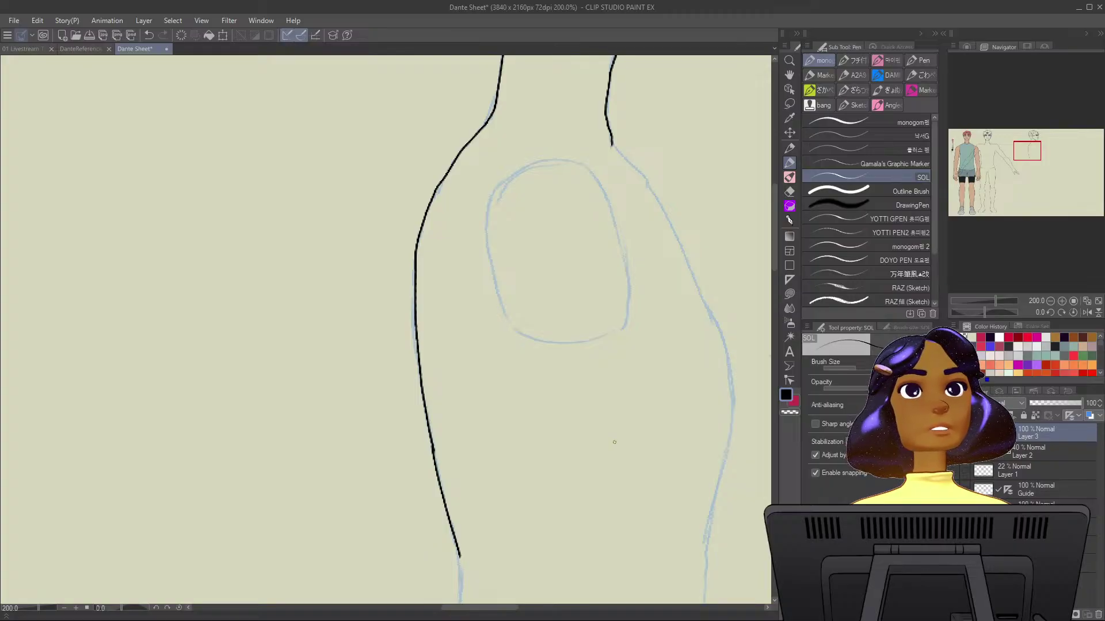
# Flip the canvas view horizontally and ink the front contour from the neck base down around the chest.
pyautogui.moveTo(706, 430); pyautogui.dragTo(598, 422)
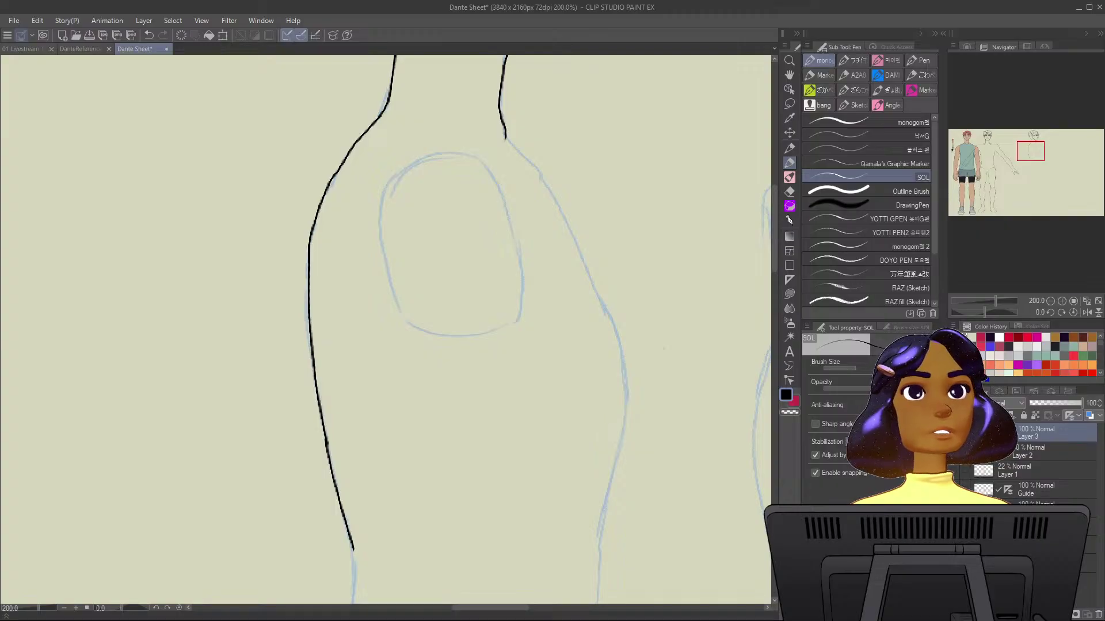
pyautogui.click(1086, 313)
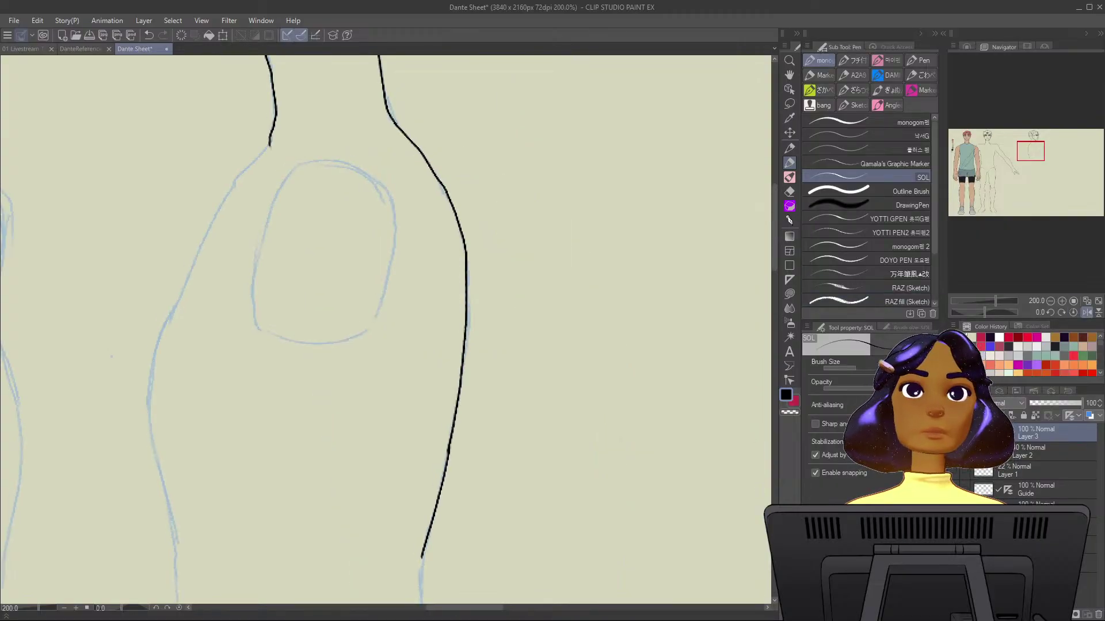
pyautogui.moveTo(280, 156)
pyautogui.mouseDown()
pyautogui.moveTo(506, 222)
pyautogui.moveTo(479, 225)
pyautogui.moveTo(454, 251)
pyautogui.moveTo(384, 404)
pyautogui.moveTo(378, 450)
pyautogui.mouseUp()
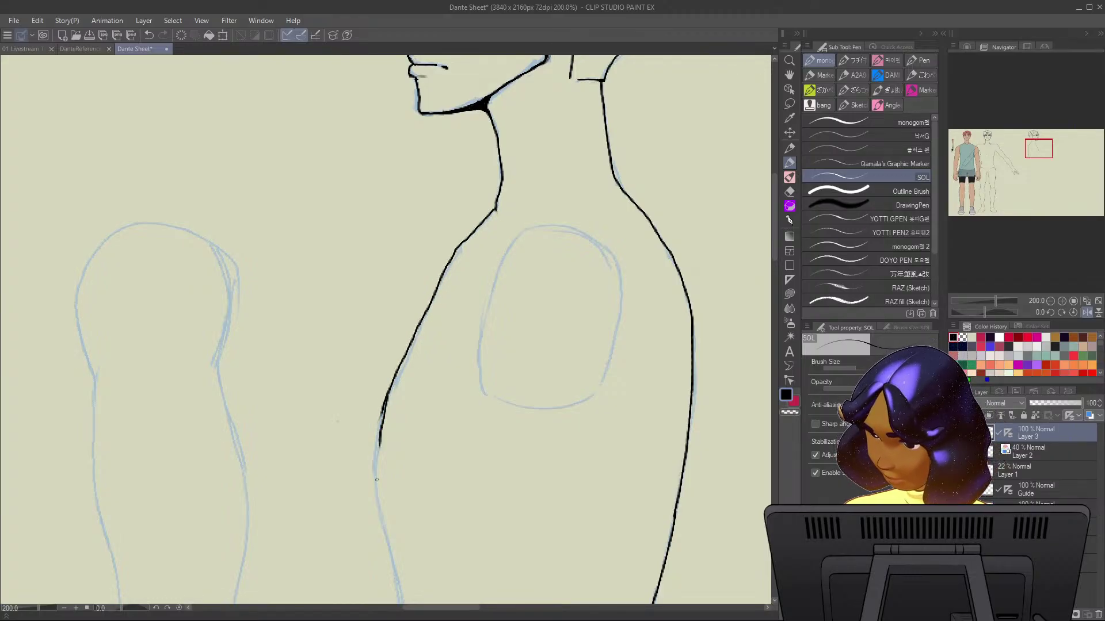
pyautogui.hotkey('ctrl', 'z')
pyautogui.moveTo(389, 391); pyautogui.dragTo(374, 495)
pyautogui.moveTo(382, 423); pyautogui.dragTo(384, 526)
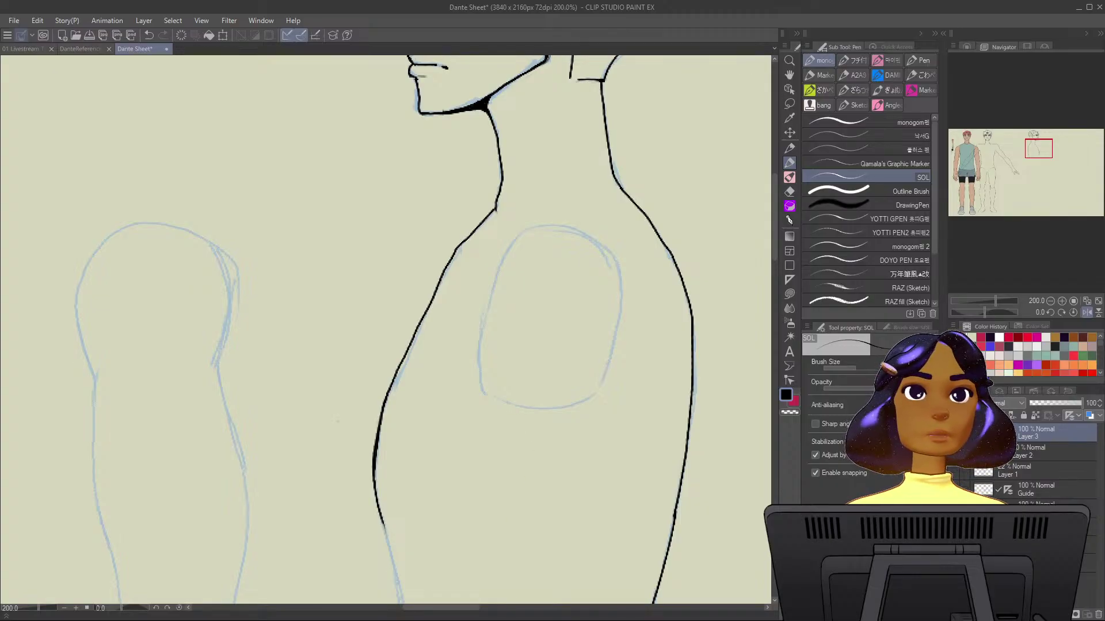
# Ink the belly contour from below the chest to the lower abdomen, and the lower back curve to the top of the buttock.
pyautogui.scroll(-6, 337, 419)
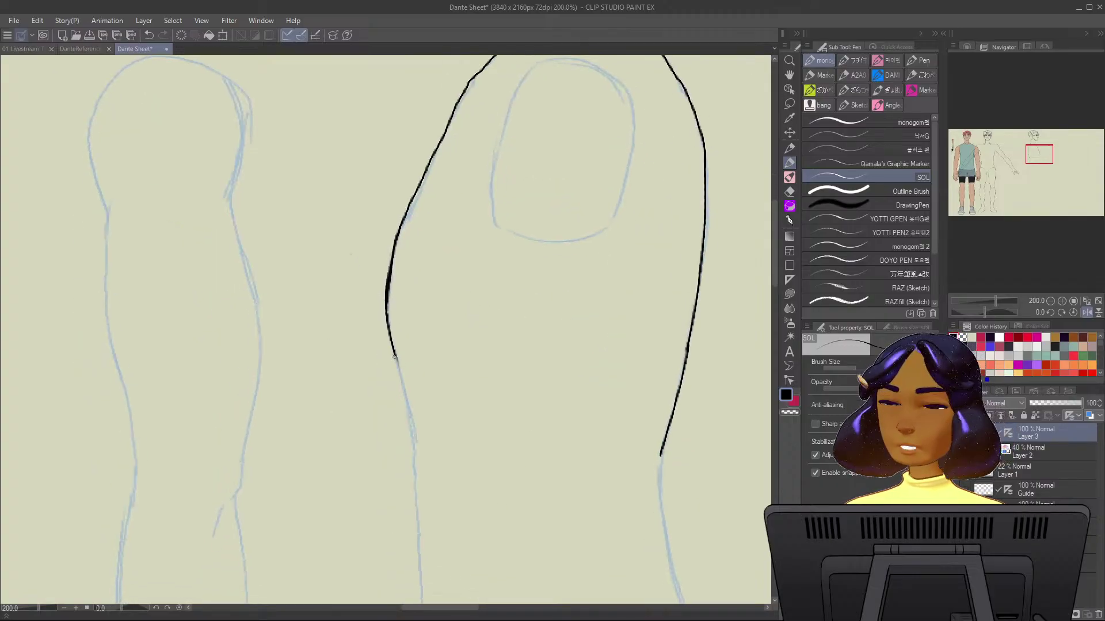
pyautogui.moveTo(394, 357); pyautogui.dragTo(414, 458)
pyautogui.scroll(-7, 445, 307)
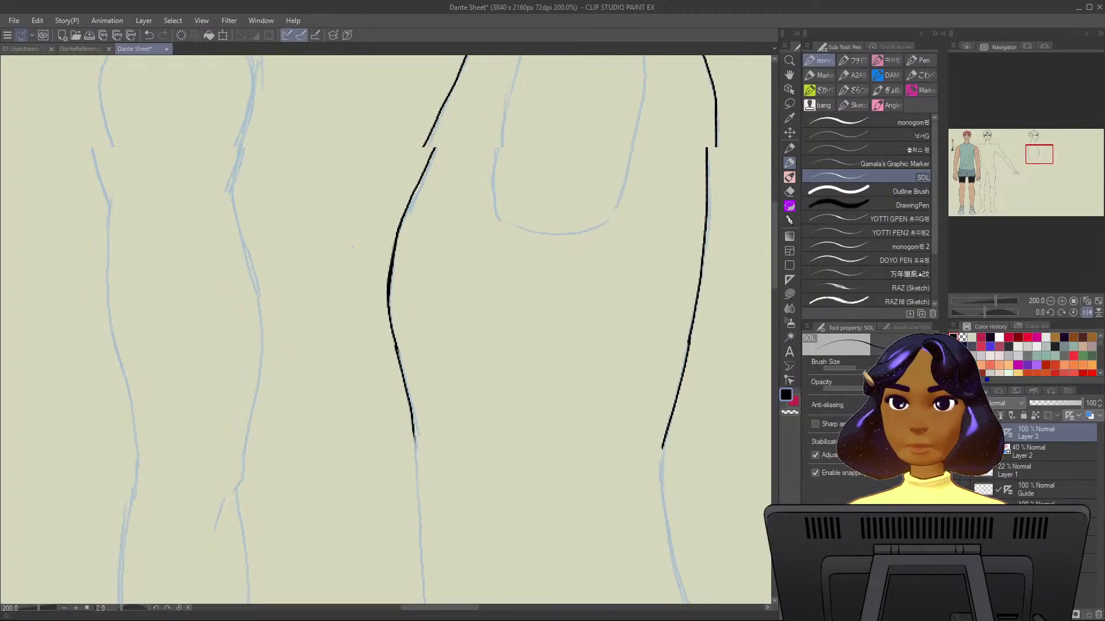
pyautogui.moveTo(446, 259); pyautogui.dragTo(466, 510)
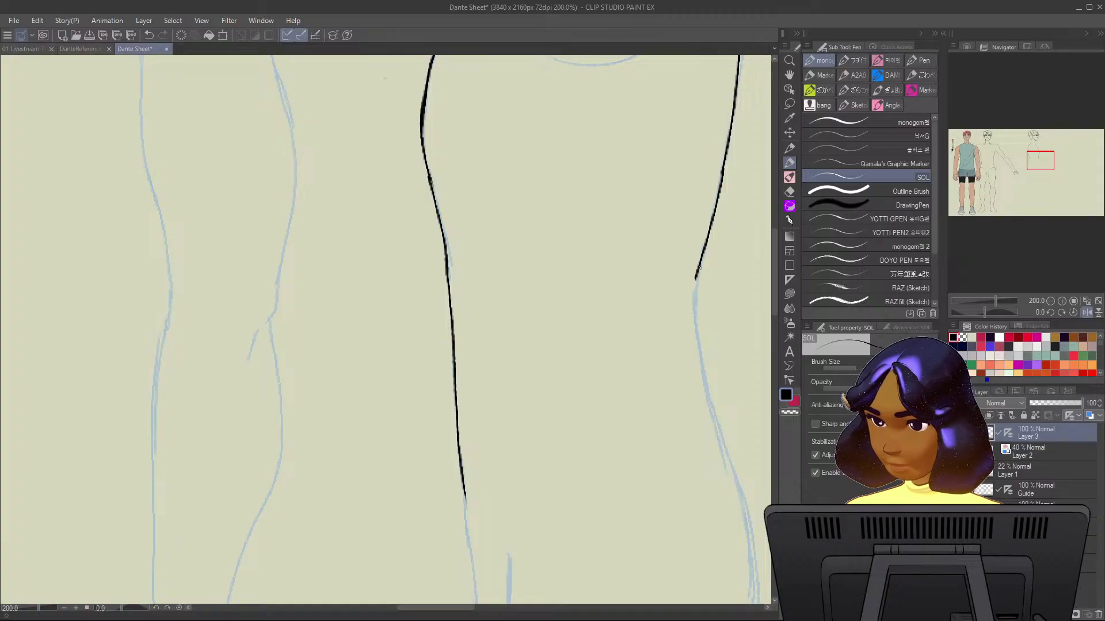
pyautogui.moveTo(699, 267)
pyautogui.mouseDown()
pyautogui.moveTo(702, 361)
pyautogui.moveTo(726, 446)
pyautogui.mouseUp()
pyautogui.moveTo(697, 287); pyautogui.dragTo(745, 534)
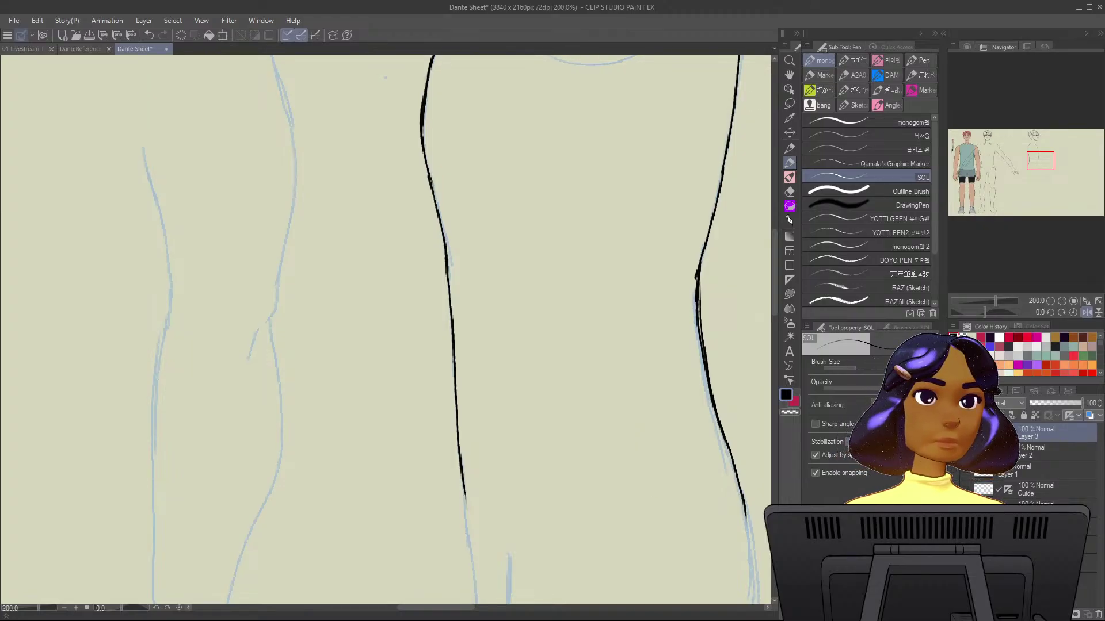
# Ink the lower abdomen contour to the groin and the hip crease line joining it into the upper front thigh.
pyautogui.moveTo(461, 471)
pyautogui.mouseDown()
pyautogui.moveTo(479, 210)
pyautogui.moveTo(450, 220)
pyautogui.moveTo(461, 191)
pyautogui.moveTo(470, 265)
pyautogui.mouseUp()
pyautogui.moveTo(466, 225); pyautogui.dragTo(487, 414)
pyautogui.moveTo(506, 273); pyautogui.dragTo(507, 300)
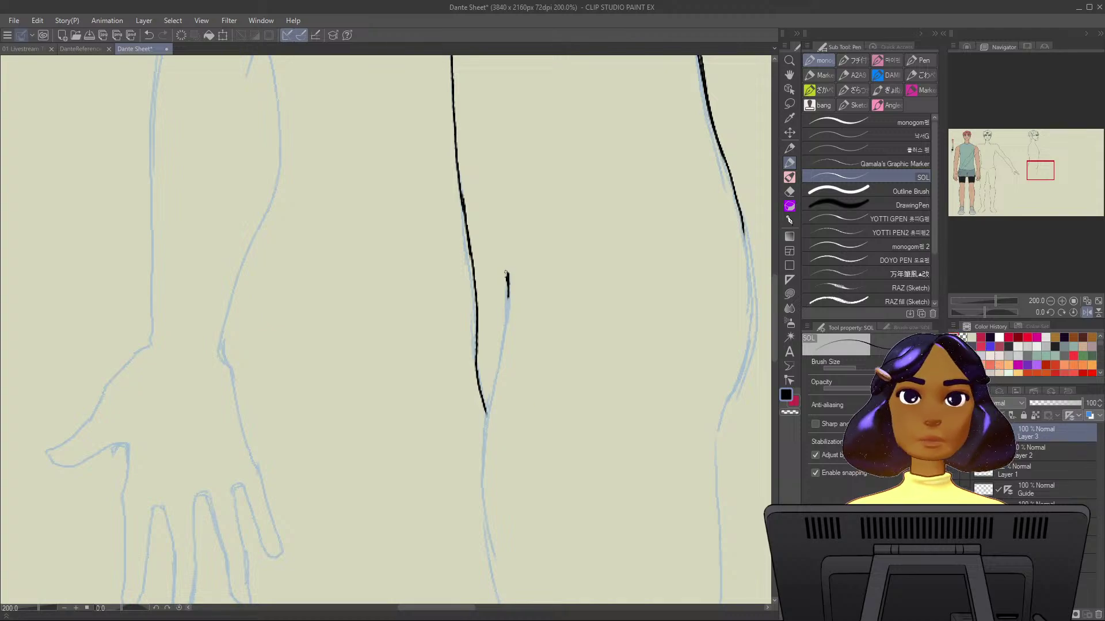
pyautogui.moveTo(505, 273); pyautogui.dragTo(507, 296)
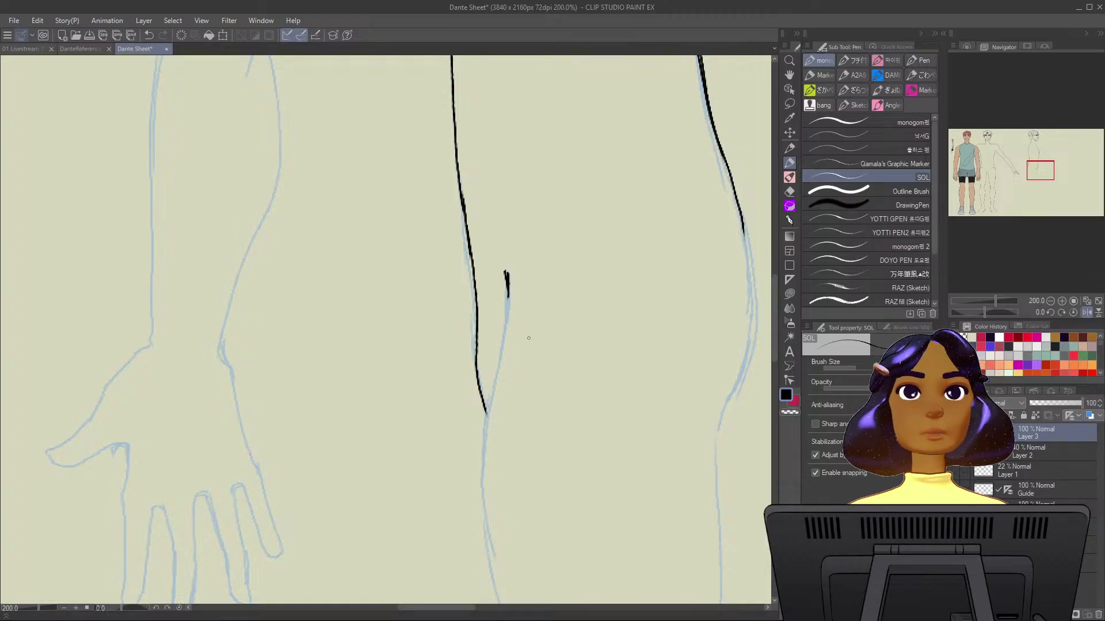
pyautogui.moveTo(508, 294); pyautogui.dragTo(485, 514)
# Ink the front thigh contour down to just above the knee.
pyautogui.scroll(-5, 483, 345)
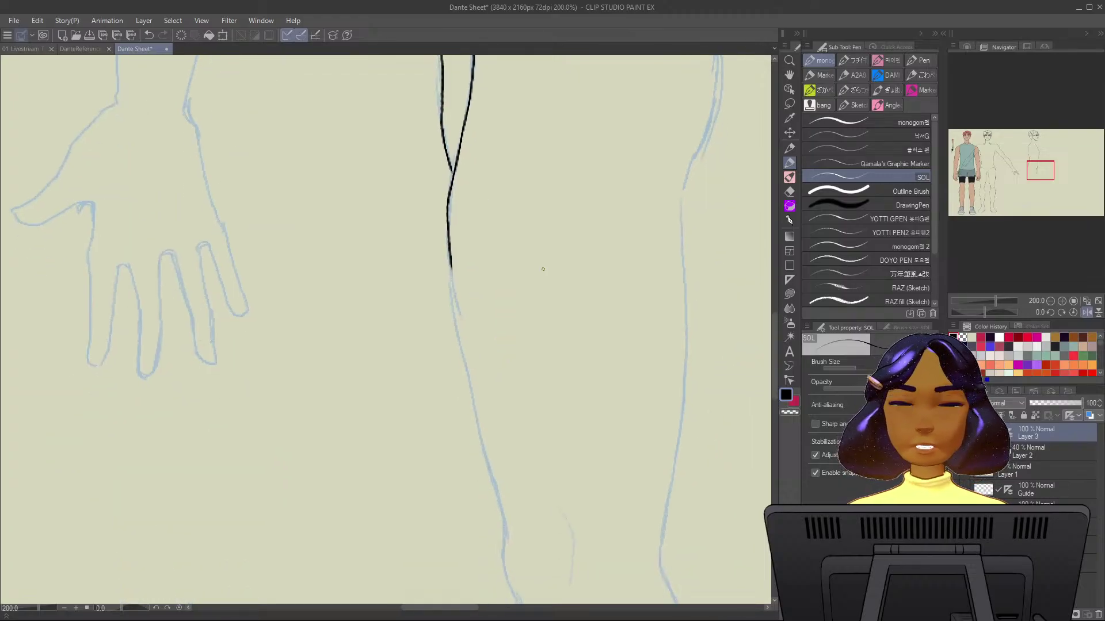
pyautogui.moveTo(448, 210)
pyautogui.mouseDown()
pyautogui.moveTo(459, 345)
pyautogui.moveTo(495, 477)
pyautogui.mouseUp()
pyautogui.moveTo(464, 373); pyautogui.dragTo(506, 524)
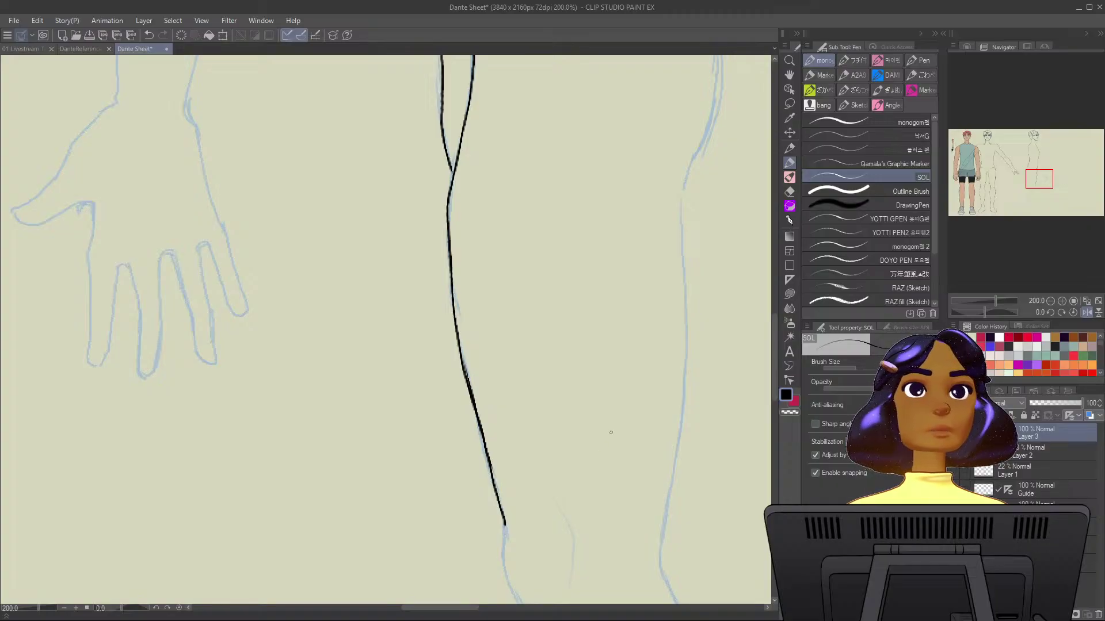
# Ink the rounded buttock contour and the back of the thigh down to the hollow behind the knee.
pyautogui.moveTo(693, 333); pyautogui.dragTo(507, 441)
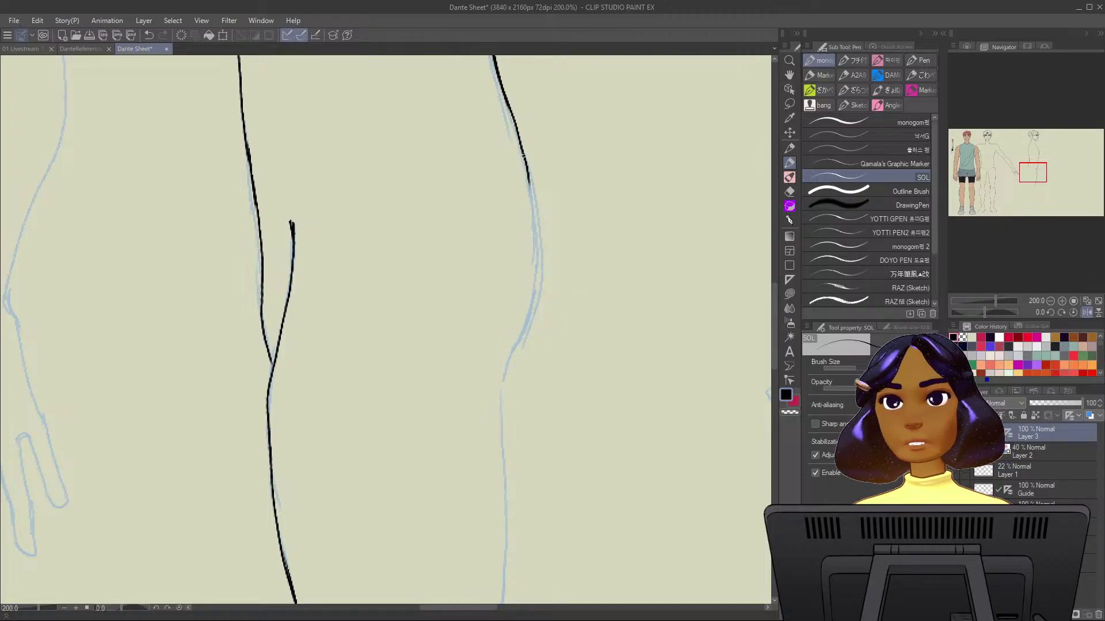
pyautogui.moveTo(524, 155)
pyautogui.mouseDown()
pyautogui.moveTo(539, 277)
pyautogui.moveTo(522, 333)
pyautogui.moveTo(532, 333)
pyautogui.moveTo(531, 311)
pyautogui.moveTo(502, 386)
pyautogui.moveTo(504, 458)
pyautogui.moveTo(500, 404)
pyautogui.moveTo(500, 444)
pyautogui.mouseUp()
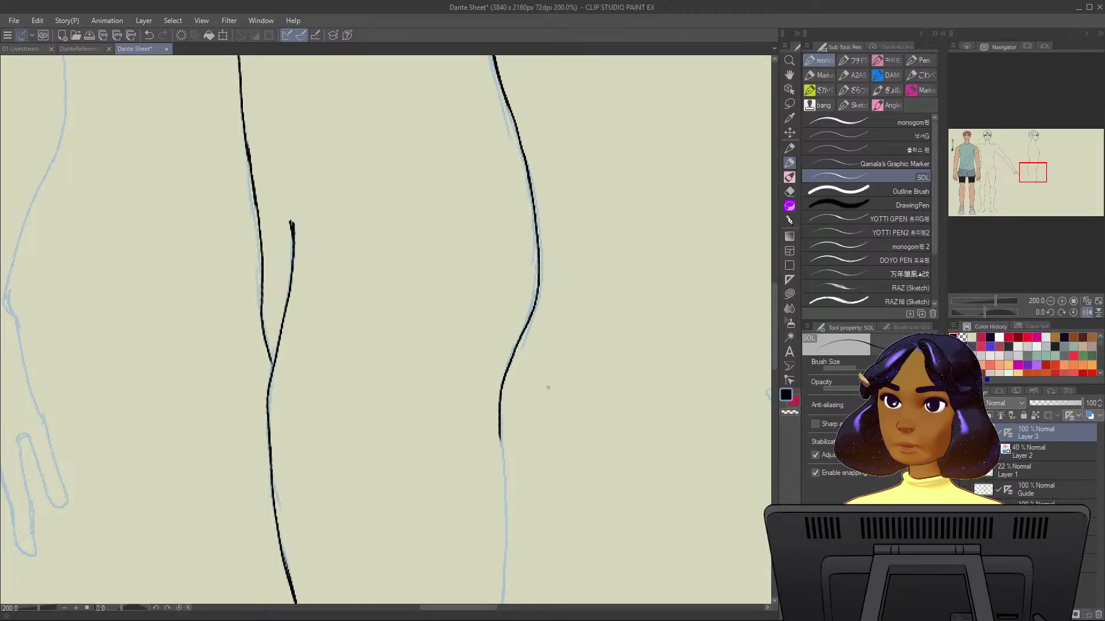
pyautogui.moveTo(768, 394); pyautogui.dragTo(765, 157)
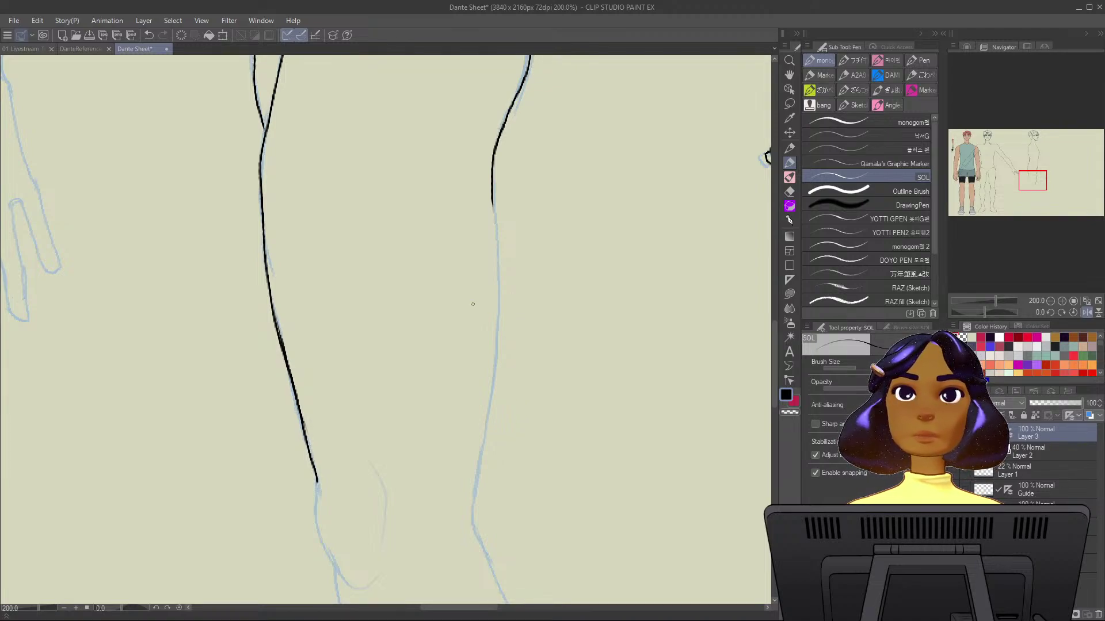
pyautogui.moveTo(492, 189); pyautogui.dragTo(496, 340)
pyautogui.moveTo(495, 254); pyautogui.dragTo(494, 403)
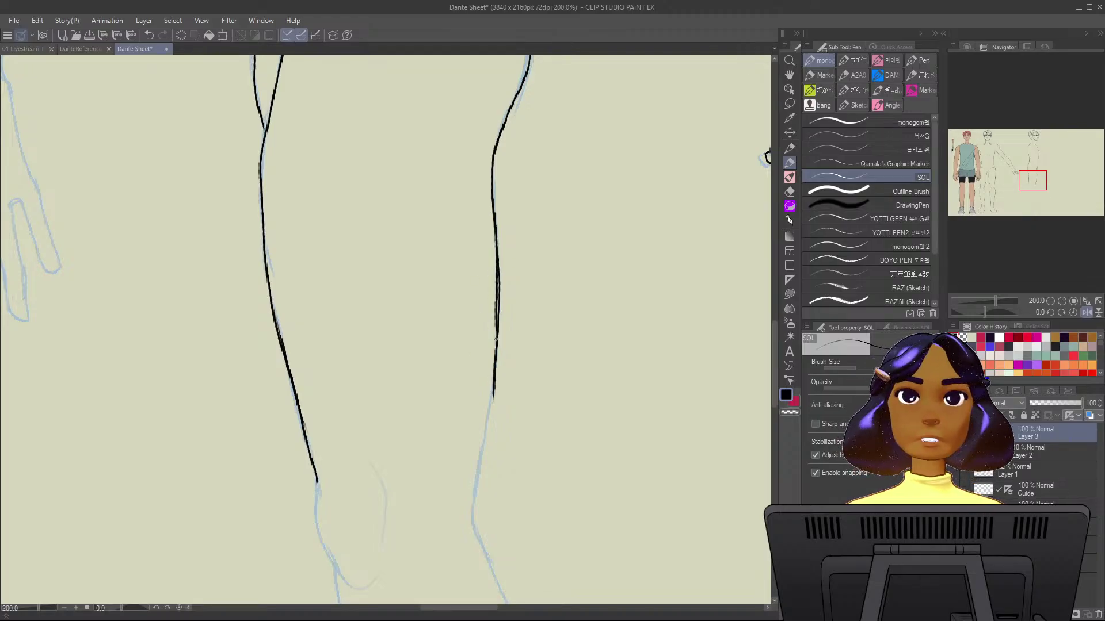
pyautogui.hotkey('ctrl', 'z')
pyautogui.moveTo(494, 254)
pyautogui.mouseDown()
pyautogui.moveTo(493, 380)
pyautogui.moveTo(469, 518)
pyautogui.mouseUp()
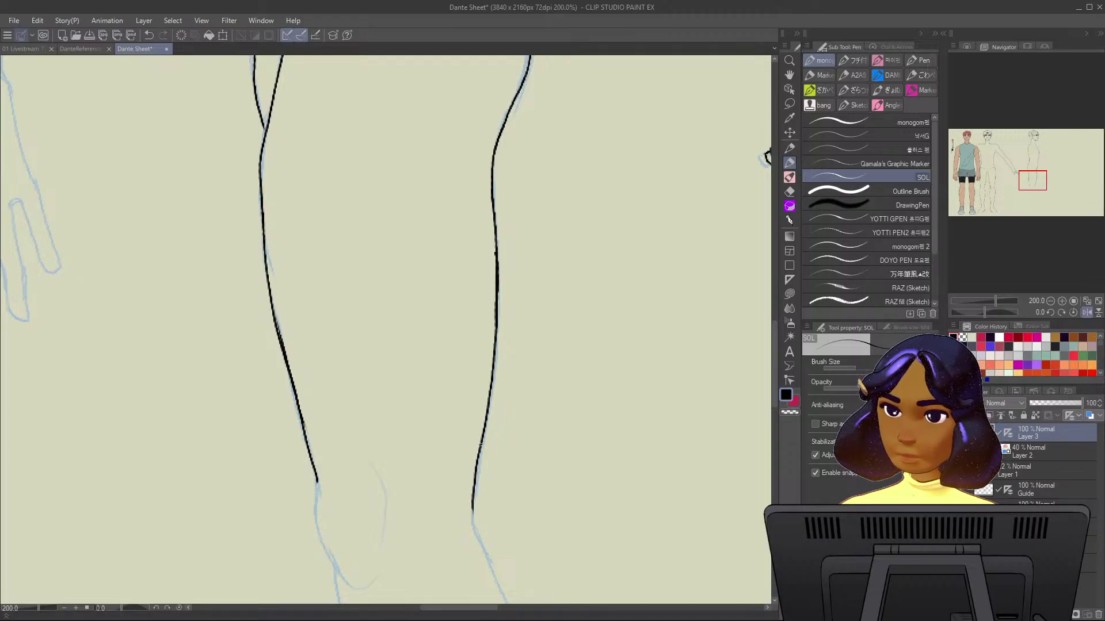
pyautogui.moveTo(481, 443); pyautogui.dragTo(475, 544)
pyautogui.moveTo(474, 486); pyautogui.dragTo(488, 558)
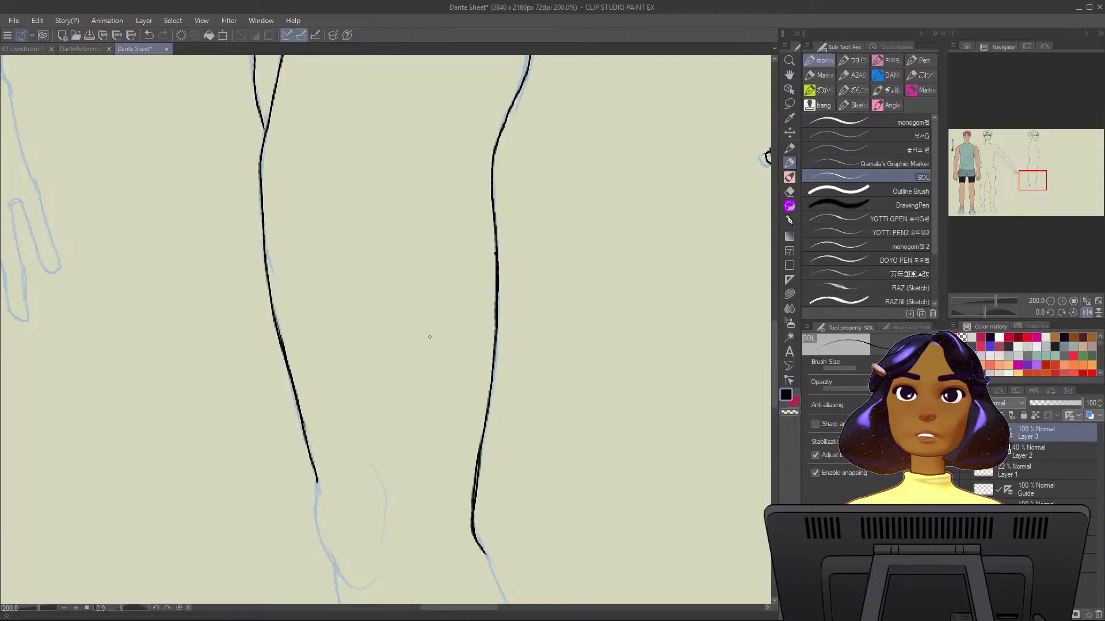
# Ink the rounded kneecap outline with a thin curved line behind it, and the upper shin contour below the knee.
pyautogui.moveTo(319, 492)
pyautogui.mouseDown()
pyautogui.moveTo(368, 379)
pyautogui.moveTo(373, 333)
pyautogui.moveTo(373, 384)
pyautogui.moveTo(399, 429)
pyautogui.moveTo(422, 431)
pyautogui.mouseUp()
pyautogui.moveTo(429, 311); pyautogui.dragTo(436, 388)
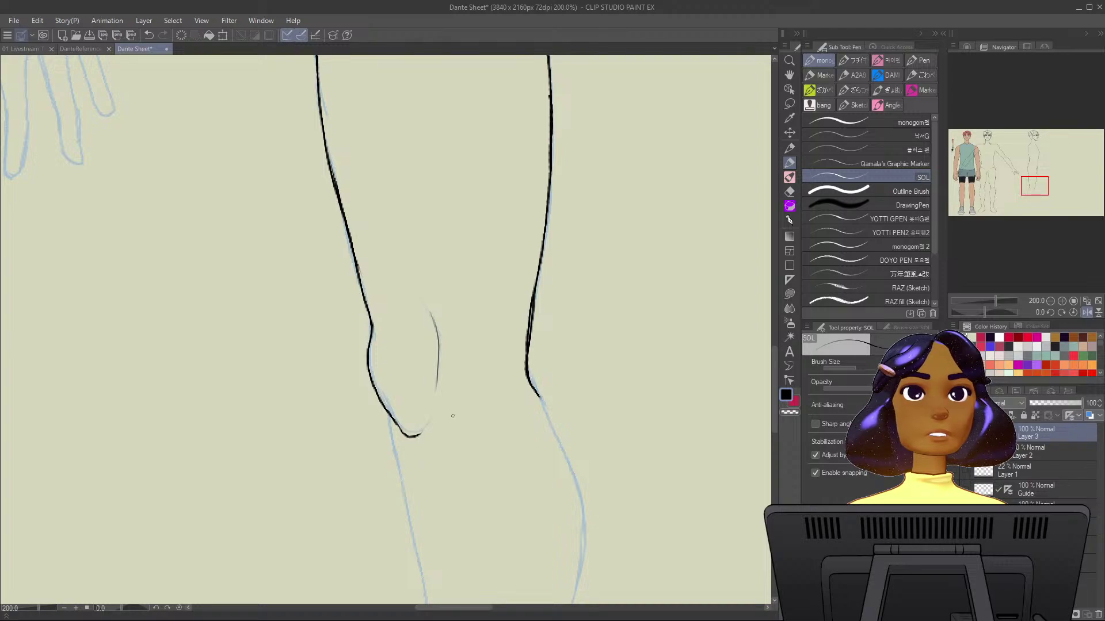
pyautogui.moveTo(366, 415)
pyautogui.mouseDown()
pyautogui.moveTo(346, 294)
pyautogui.moveTo(370, 301)
pyautogui.moveTo(379, 358)
pyautogui.mouseUp()
pyautogui.moveTo(369, 296); pyautogui.dragTo(405, 493)
# Ink the bulging calf contour from the hollow behind the knee down the lower leg, redoing the first stroke and thickening the bulge.
pyautogui.moveTo(505, 253)
pyautogui.mouseDown()
pyautogui.moveTo(547, 345)
pyautogui.moveTo(559, 444)
pyautogui.moveTo(551, 467)
pyautogui.mouseUp()
pyautogui.hotkey('ctrl', 'z')
pyautogui.hotkey('ctrl', 'z')
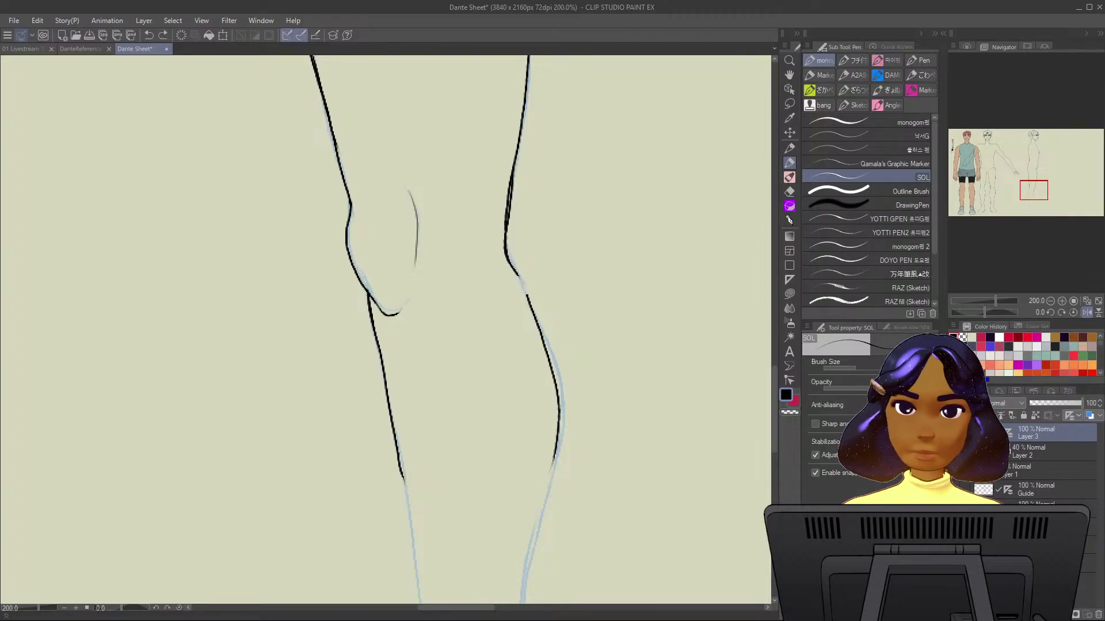
pyautogui.moveTo(509, 259)
pyautogui.mouseDown()
pyautogui.moveTo(556, 374)
pyautogui.moveTo(562, 428)
pyautogui.mouseUp()
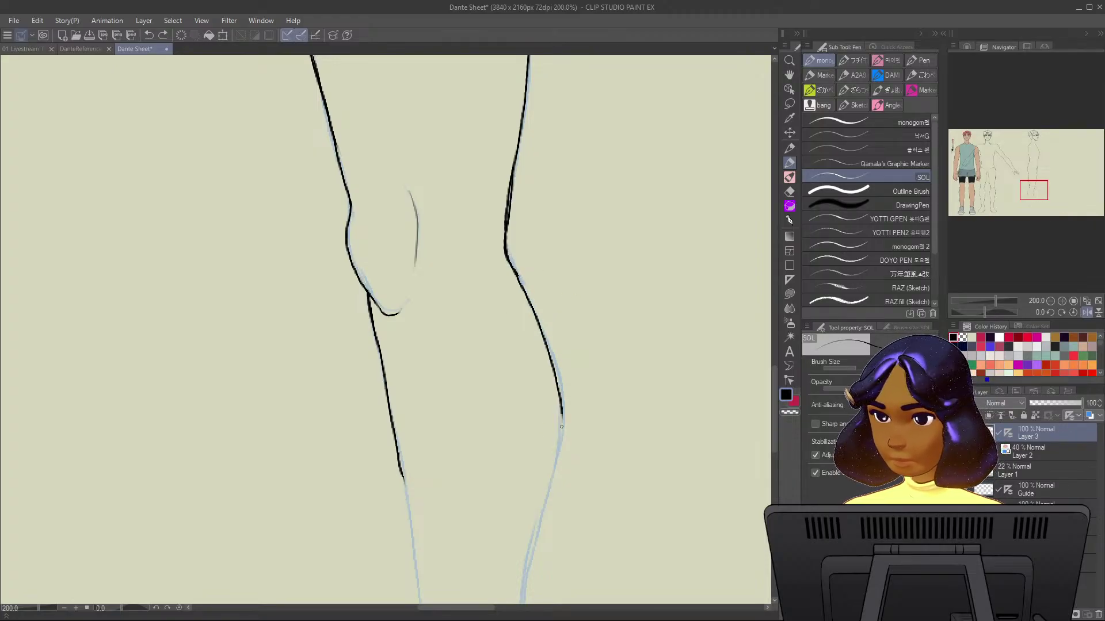
pyautogui.moveTo(540, 331)
pyautogui.mouseDown()
pyautogui.moveTo(557, 386)
pyautogui.moveTo(555, 462)
pyautogui.mouseUp()
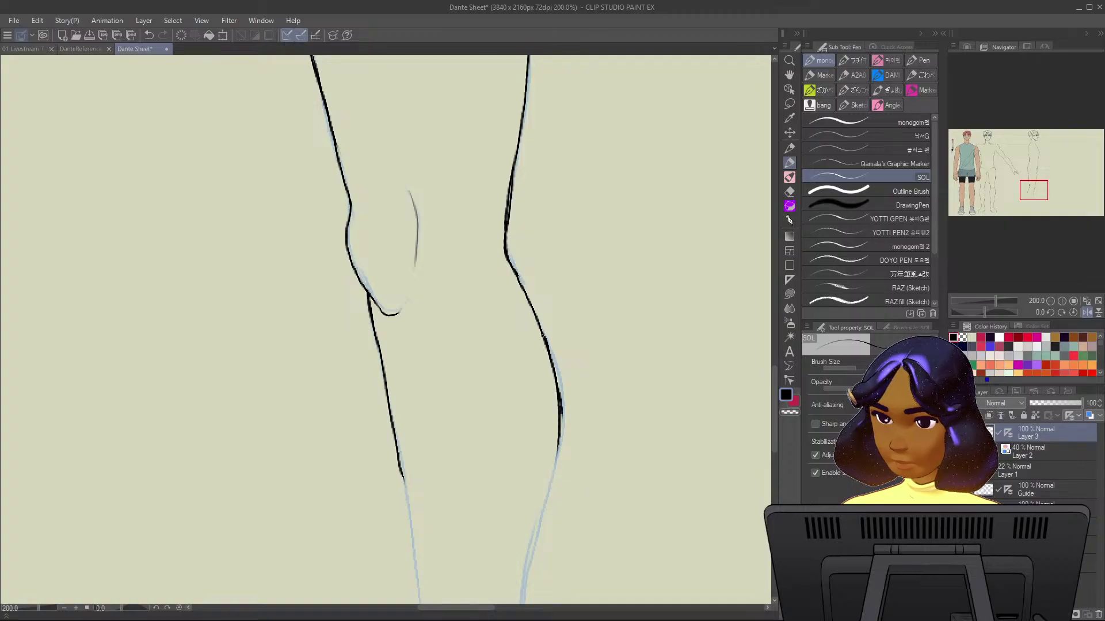
pyautogui.moveTo(542, 335)
pyautogui.mouseDown()
pyautogui.moveTo(561, 397)
pyautogui.moveTo(551, 481)
pyautogui.moveTo(591, 239)
pyautogui.moveTo(535, 534)
pyautogui.mouseUp()
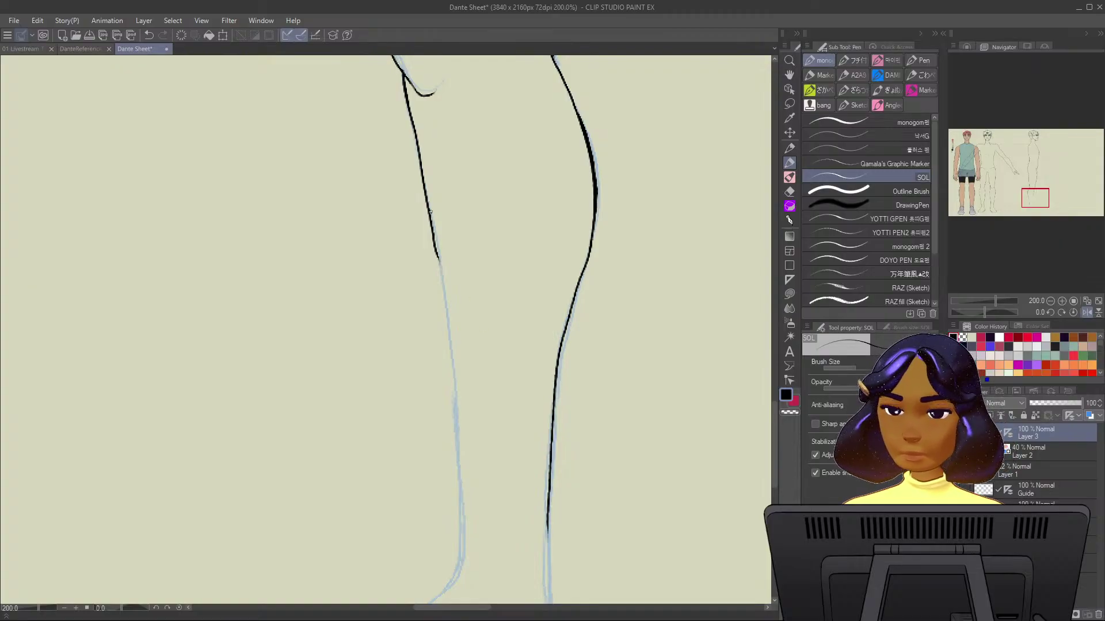
# Ink the front shin contour from the upper shin down to the front of the ankle.
pyautogui.moveTo(431, 212); pyautogui.dragTo(460, 456)
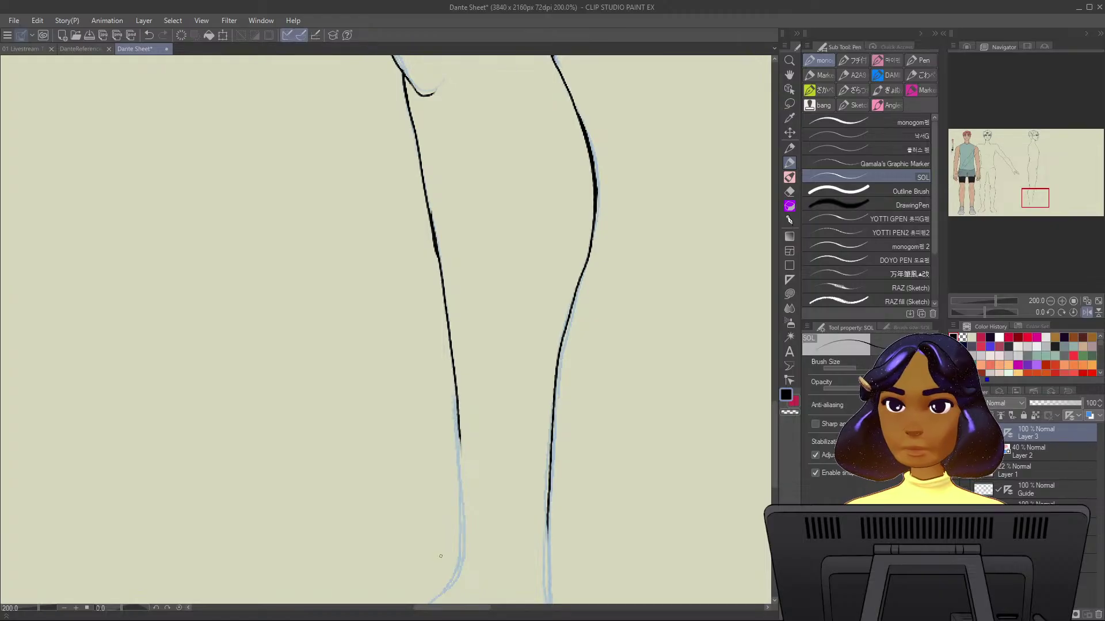
pyautogui.moveTo(471, 374)
pyautogui.mouseDown()
pyautogui.moveTo(484, 288)
pyautogui.moveTo(473, 496)
pyautogui.mouseUp()
pyautogui.moveTo(469, 302); pyautogui.dragTo(472, 495)
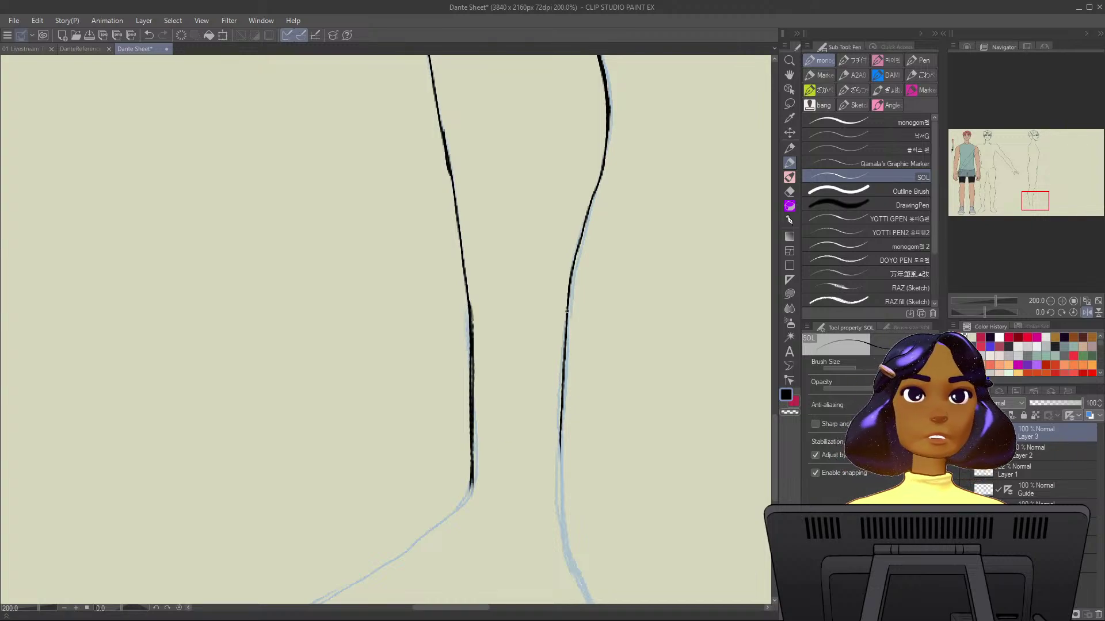
# Ink the back of the lower leg from the calf down toward the heel, thicken the curve below the calf, and undo the surplus stroke.
pyautogui.moveTo(566, 310); pyautogui.dragTo(565, 535)
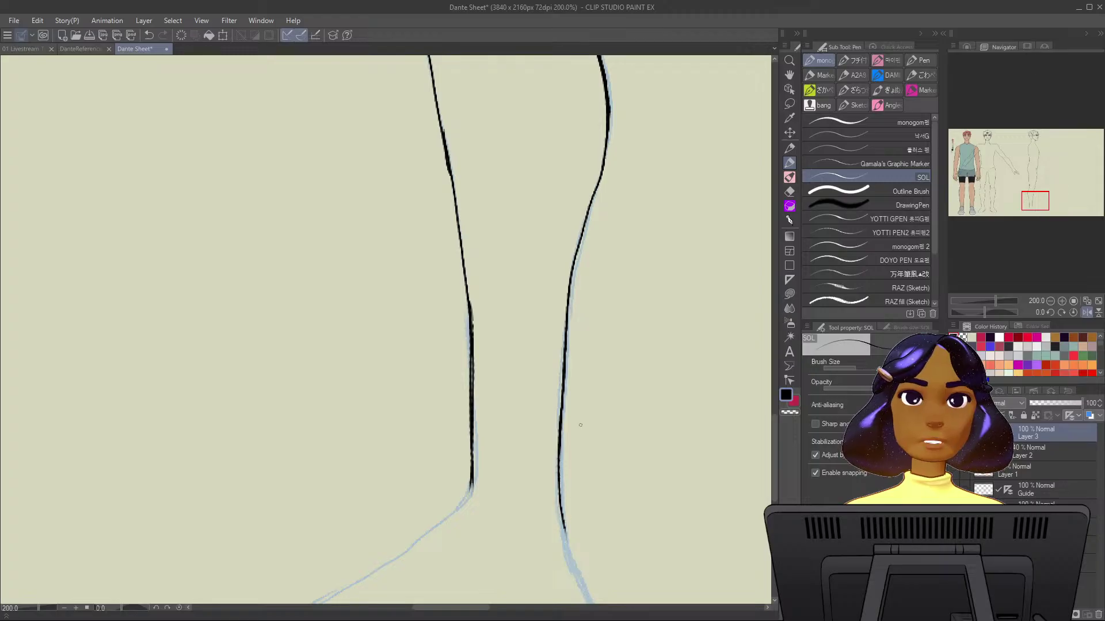
pyautogui.moveTo(602, 175); pyautogui.dragTo(564, 320)
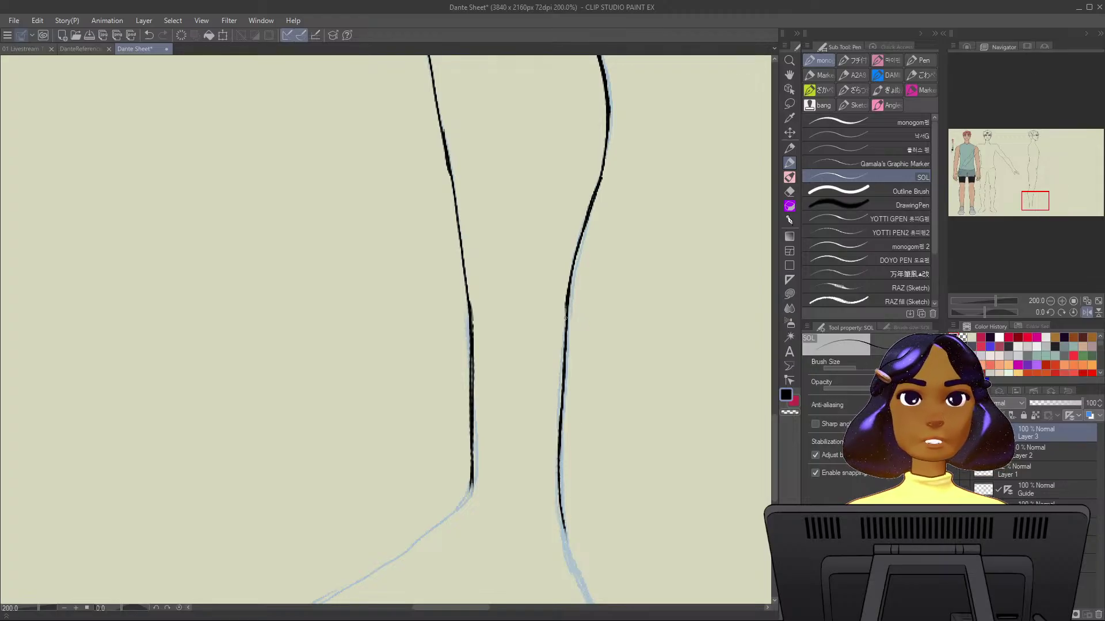
pyautogui.moveTo(594, 199); pyautogui.dragTo(567, 326)
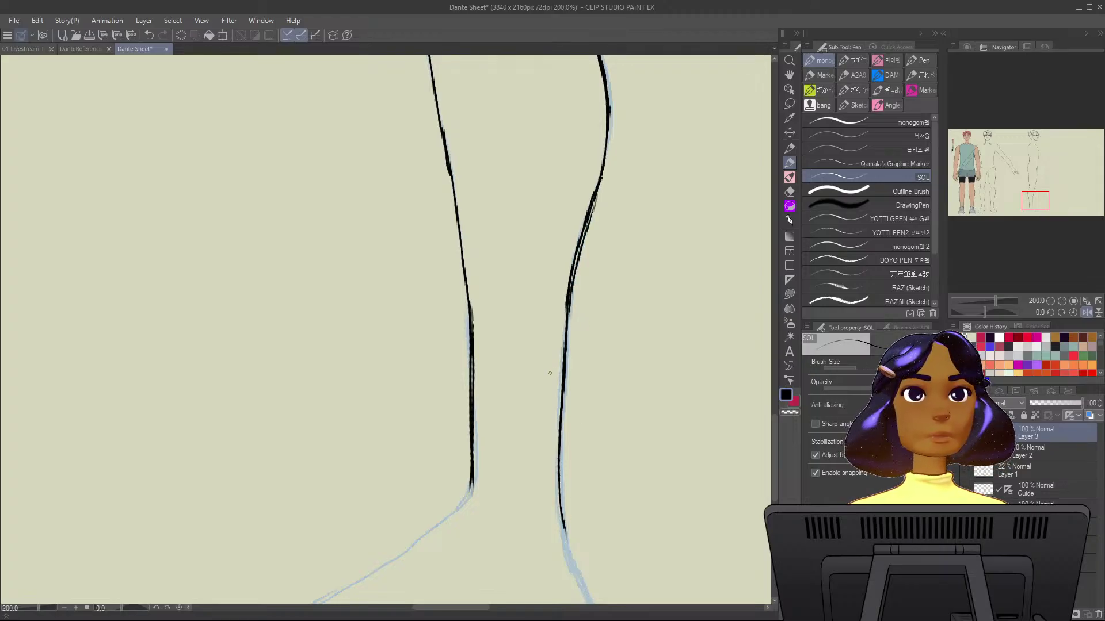
pyautogui.hotkey('ctrl', 'z')
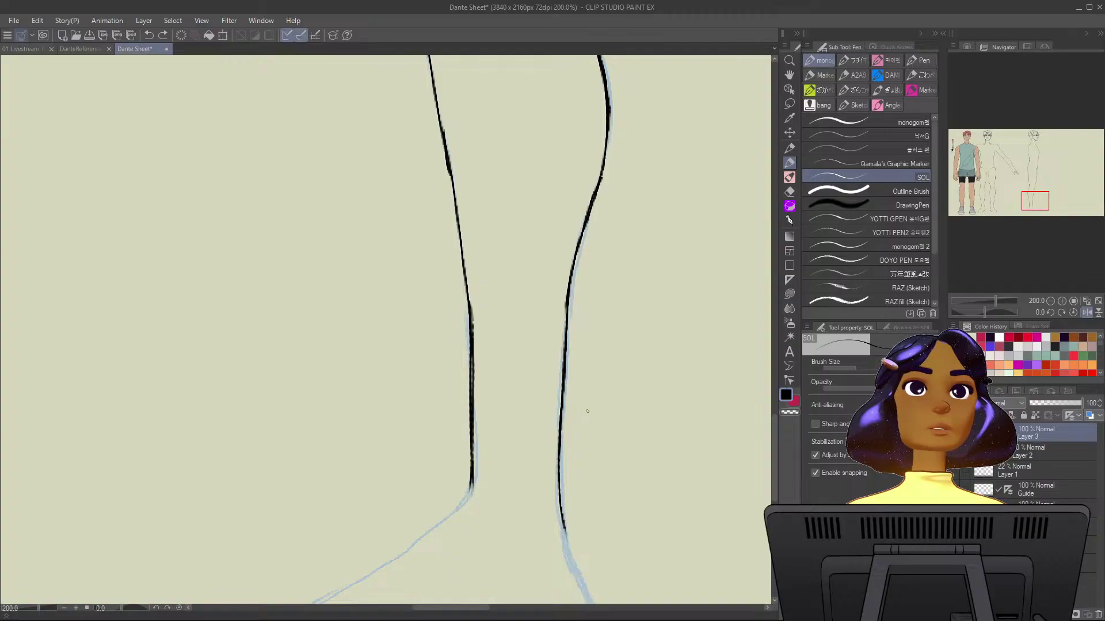
# Ink the top of the foot and the rounded toe tip, and the back of the ankle down around the heel, redoing the first heel stroke.
pyautogui.moveTo(471, 479)
pyautogui.mouseDown()
pyautogui.moveTo(507, 275)
pyautogui.moveTo(550, 235)
pyautogui.moveTo(492, 297)
pyautogui.moveTo(408, 351)
pyautogui.moveTo(342, 374)
pyautogui.moveTo(348, 408)
pyautogui.moveTo(408, 409)
pyautogui.mouseUp()
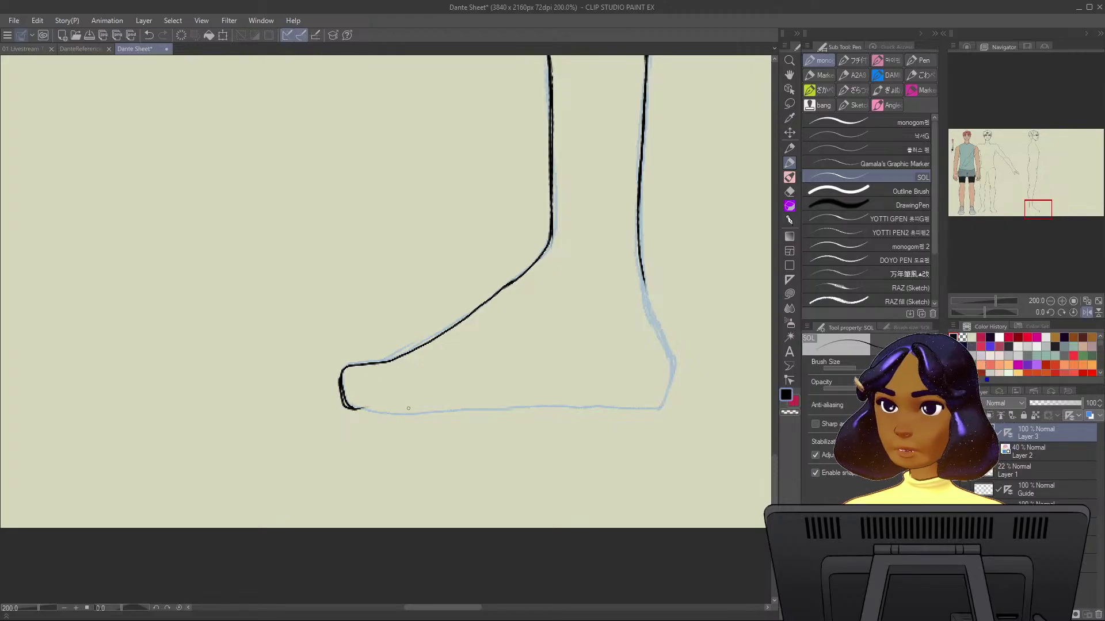
pyautogui.press('h')
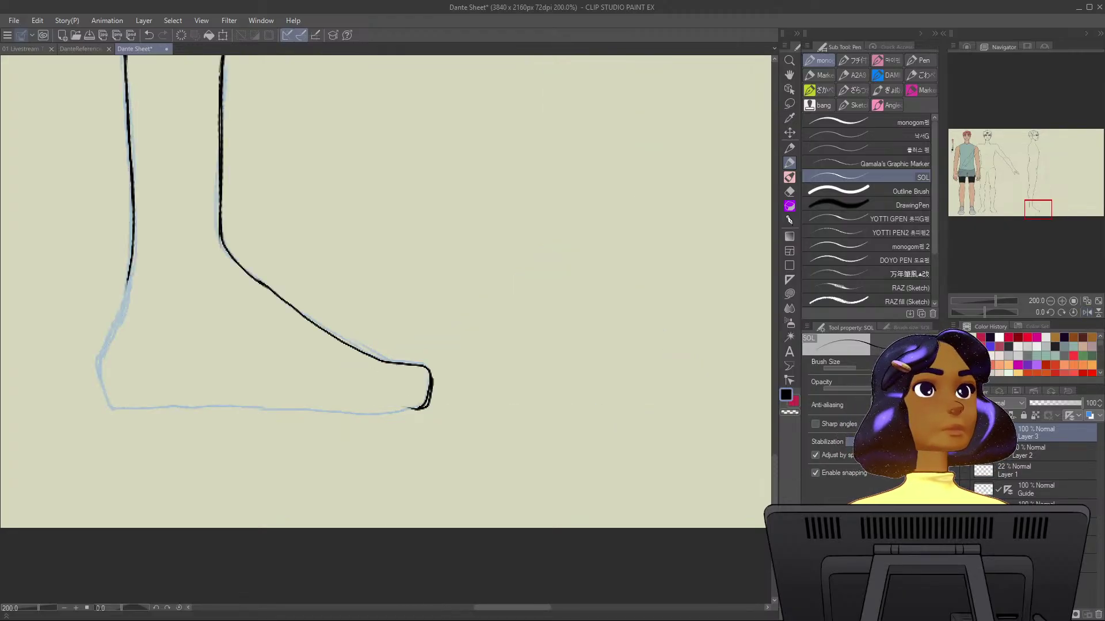
pyautogui.moveTo(345, 288); pyautogui.dragTo(592, 316)
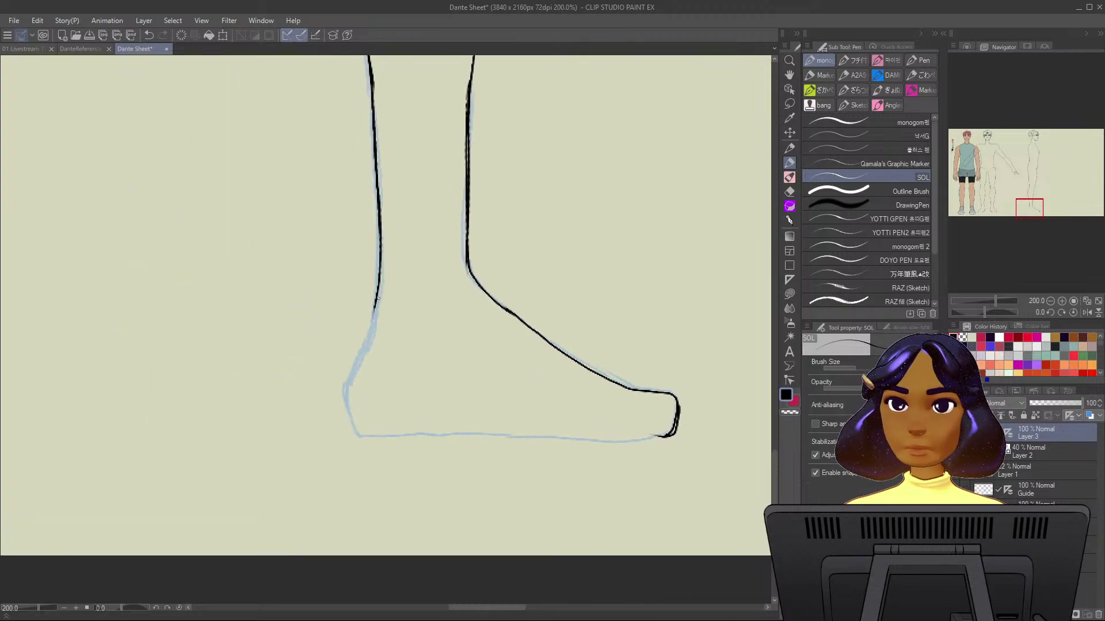
pyautogui.moveTo(380, 269); pyautogui.dragTo(370, 374)
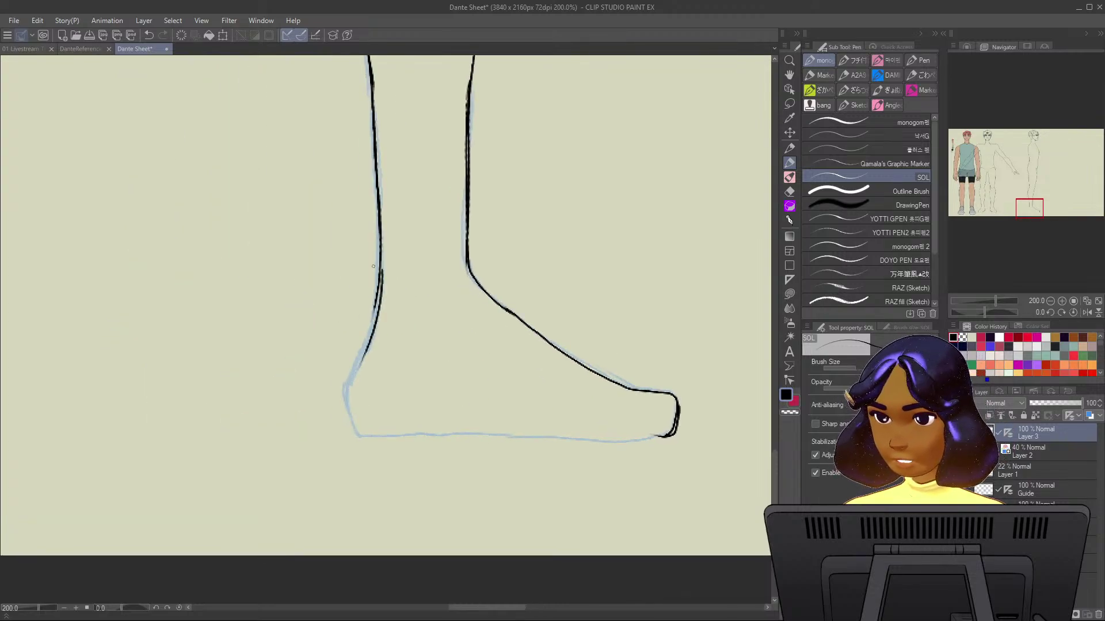
pyautogui.hotkey('ctrl', 'z')
pyautogui.moveTo(379, 265)
pyautogui.mouseDown()
pyautogui.moveTo(348, 393)
pyautogui.moveTo(357, 434)
pyautogui.mouseUp()
pyautogui.moveTo(349, 392); pyautogui.dragTo(369, 441)
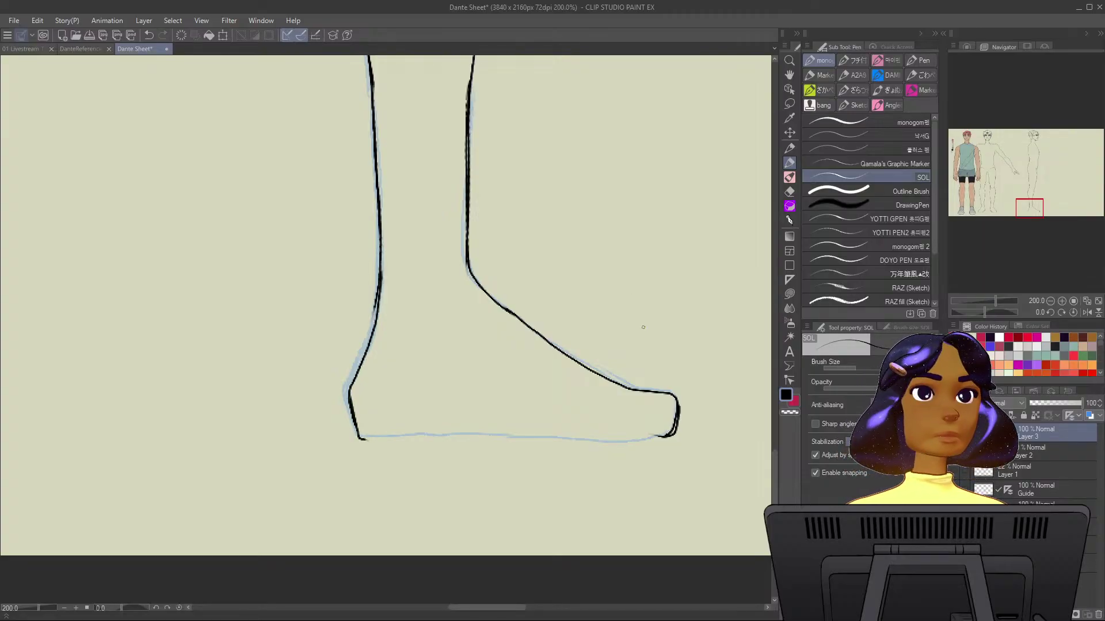
# Ink the sole of the foot from the toe tip to the heel, closing the foot outline.
pyautogui.press('h')
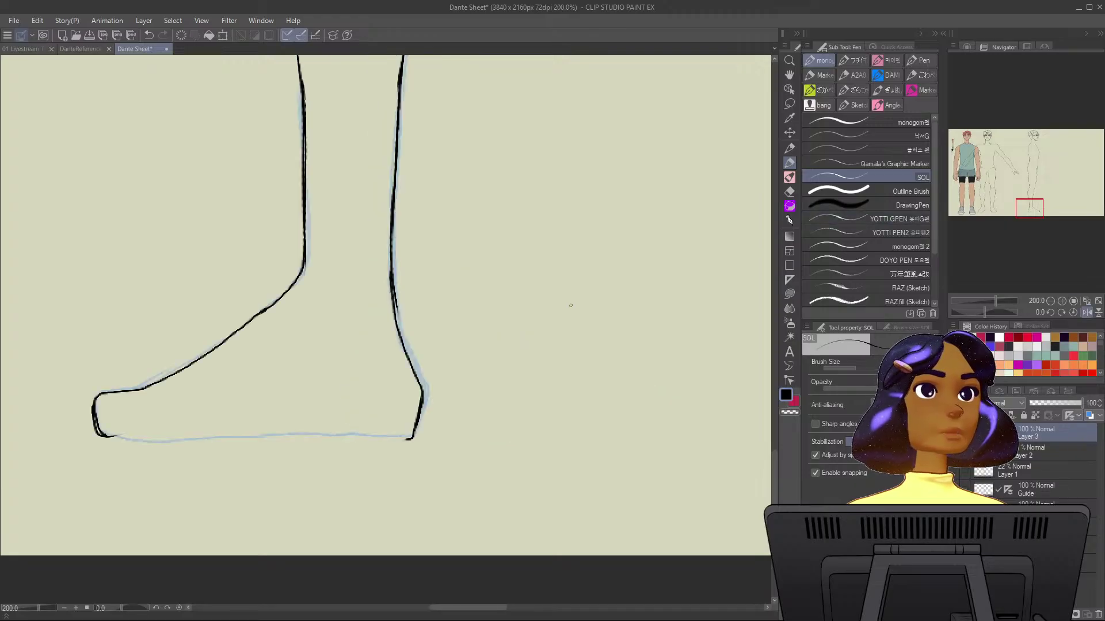
pyautogui.moveTo(379, 288); pyautogui.dragTo(629, 221)
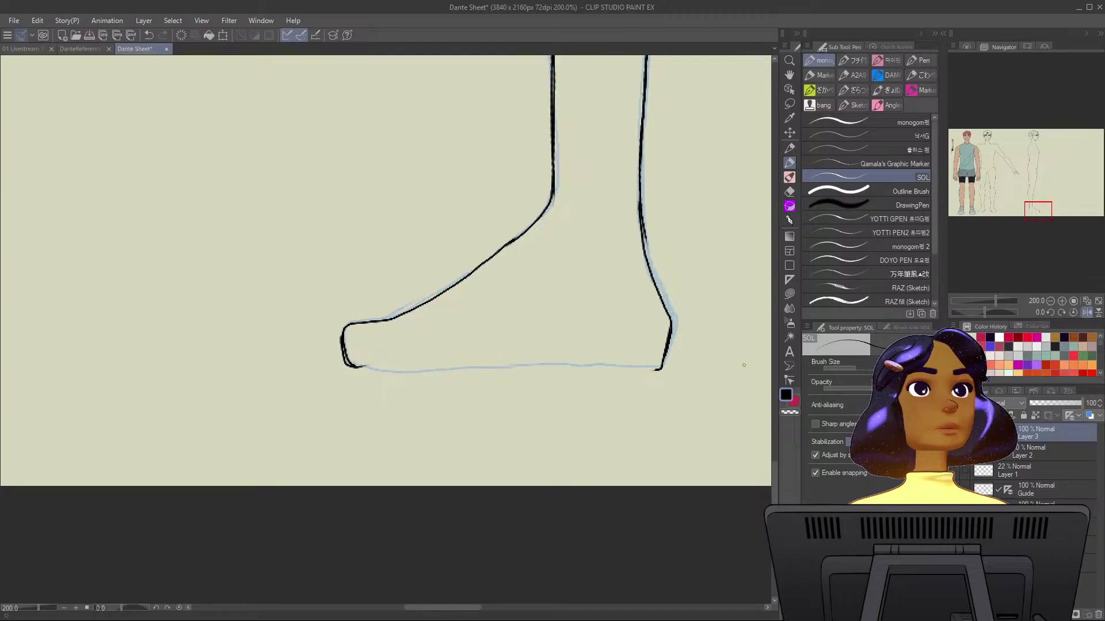
pyautogui.moveTo(722, 348); pyautogui.dragTo(731, 243)
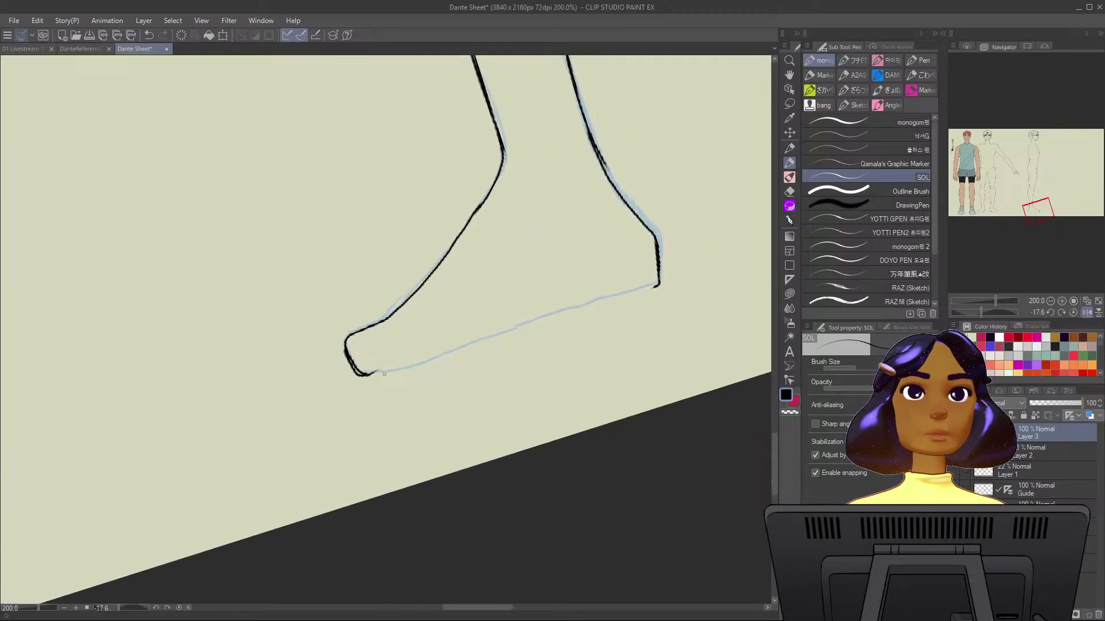
pyautogui.moveTo(369, 375); pyautogui.dragTo(658, 285)
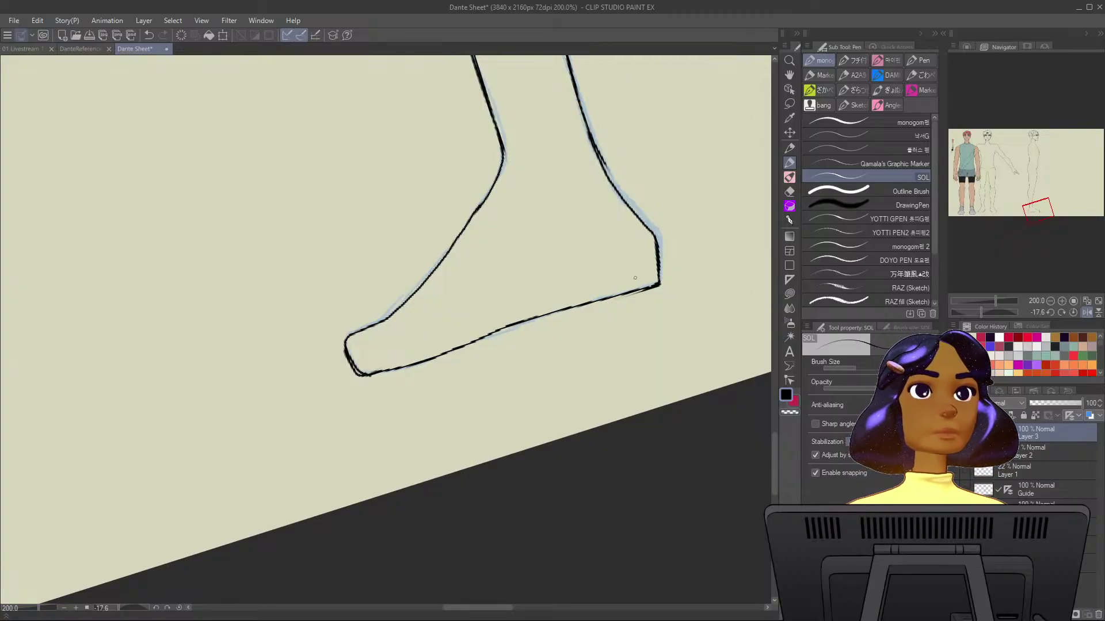
# Ink the rounded arm-attachment outline on the side-view torso below the shoulder, redoing its first side stroke and closing the shape.
pyautogui.hotkey('ctrl', '@')
pyautogui.scroll(-4, 655, 294)
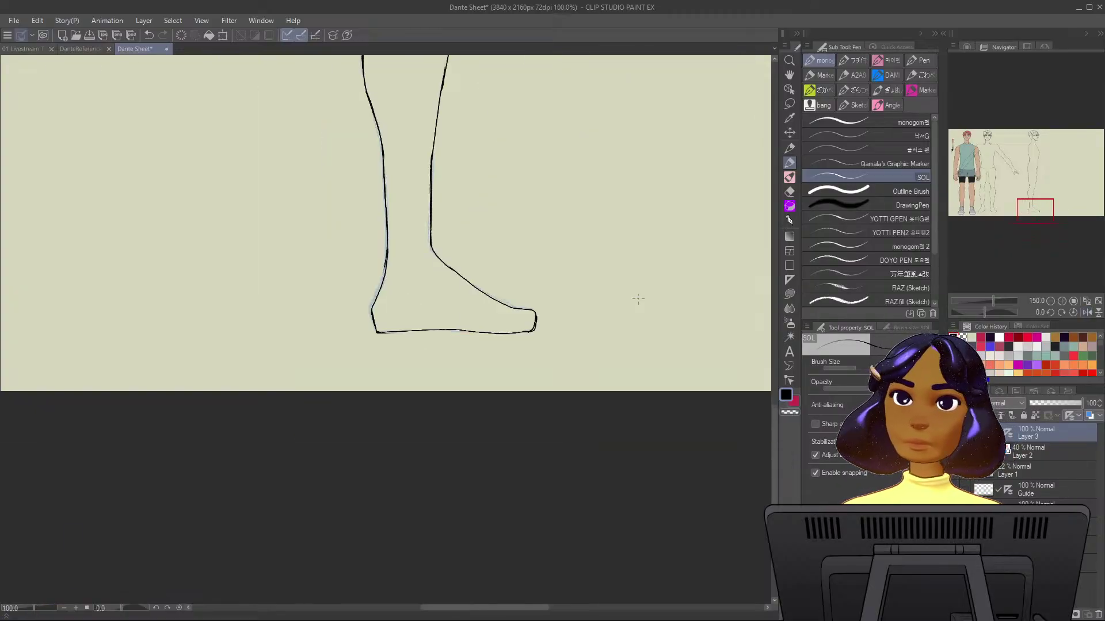
pyautogui.scroll(5, 385, 330)
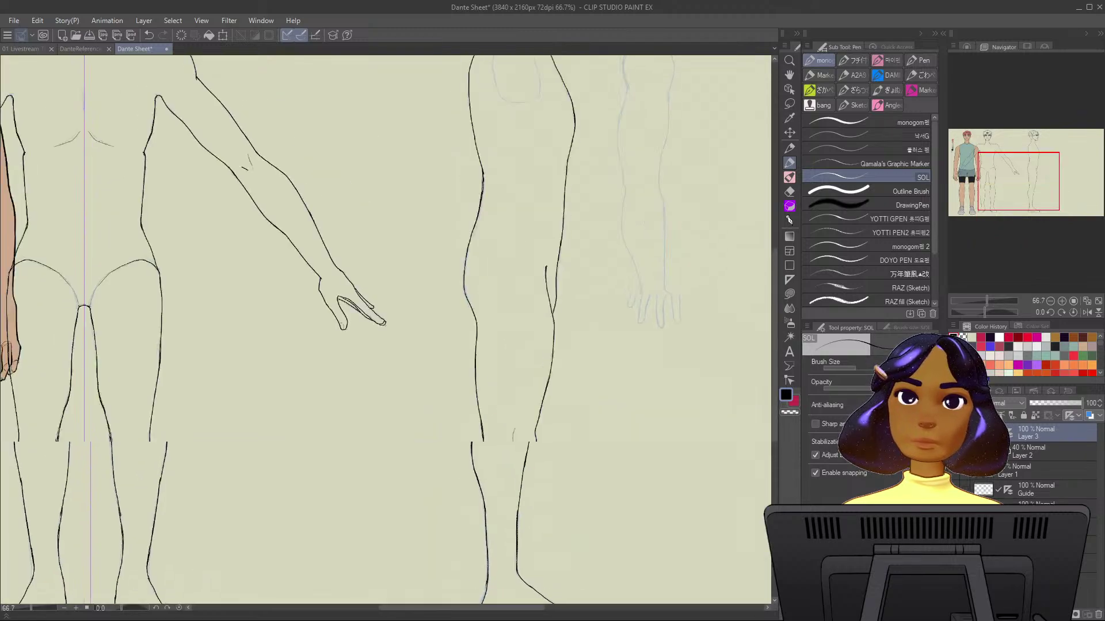
pyautogui.scroll(5, 609, 285)
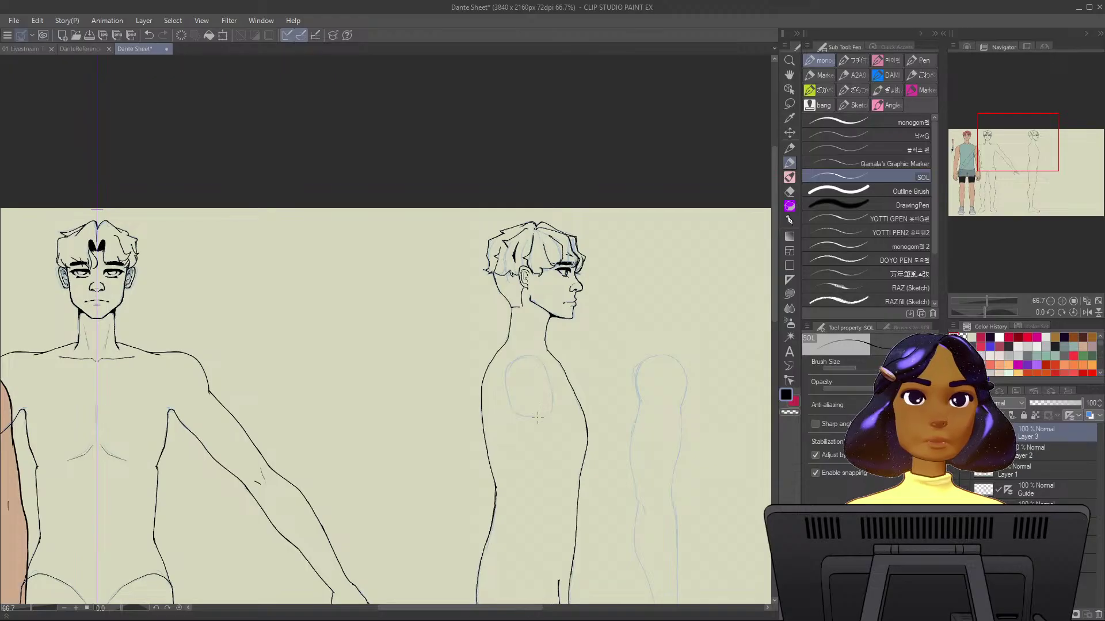
pyautogui.scroll(4, 529, 402)
pyautogui.moveTo(460, 341); pyautogui.dragTo(469, 450)
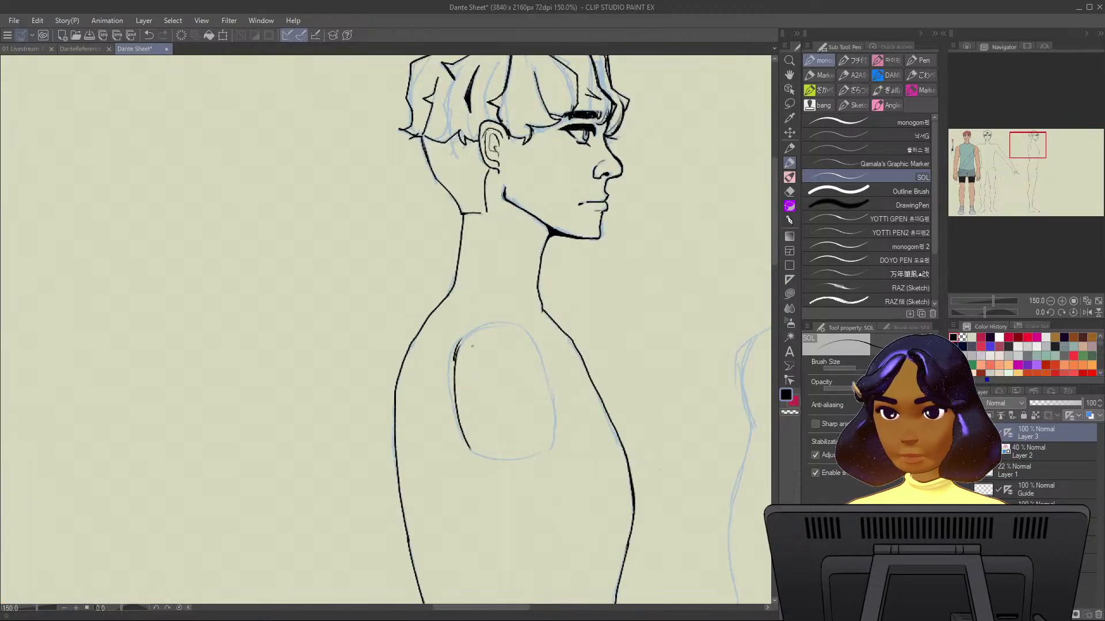
pyautogui.hotkey('ctrl', 'z')
pyautogui.moveTo(458, 340)
pyautogui.mouseDown()
pyautogui.moveTo(448, 376)
pyautogui.moveTo(474, 457)
pyautogui.mouseUp()
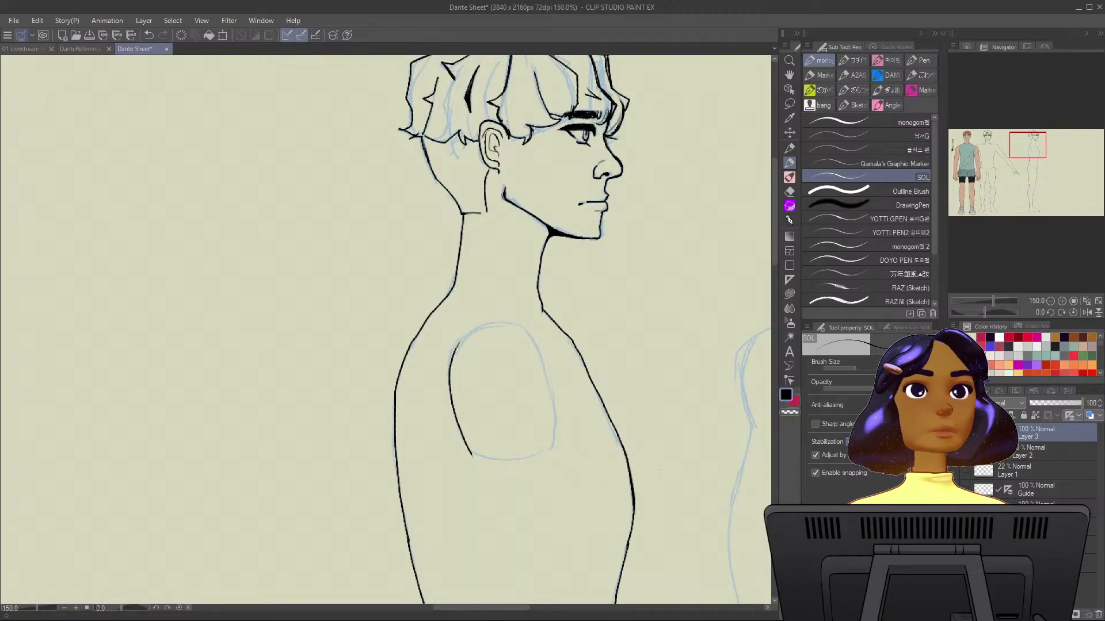
pyautogui.moveTo(456, 347); pyautogui.dragTo(519, 328)
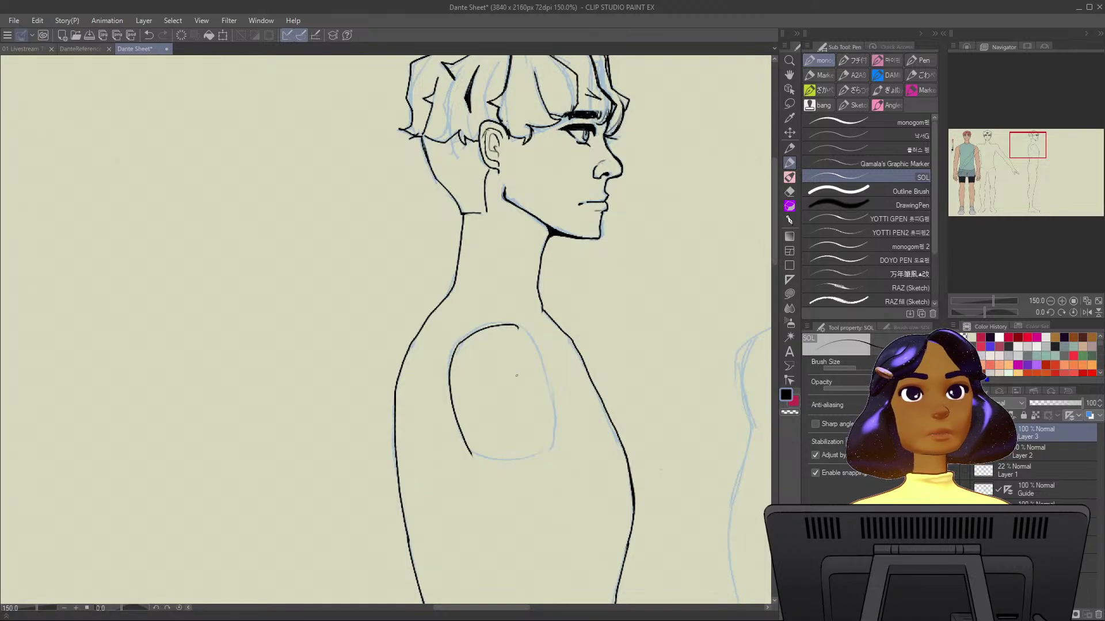
pyautogui.moveTo(520, 327)
pyautogui.mouseDown()
pyautogui.moveTo(552, 398)
pyautogui.moveTo(555, 450)
pyautogui.mouseUp()
pyautogui.moveTo(473, 454)
pyautogui.mouseDown()
pyautogui.moveTo(516, 461)
pyautogui.moveTo(558, 444)
pyautogui.mouseUp()
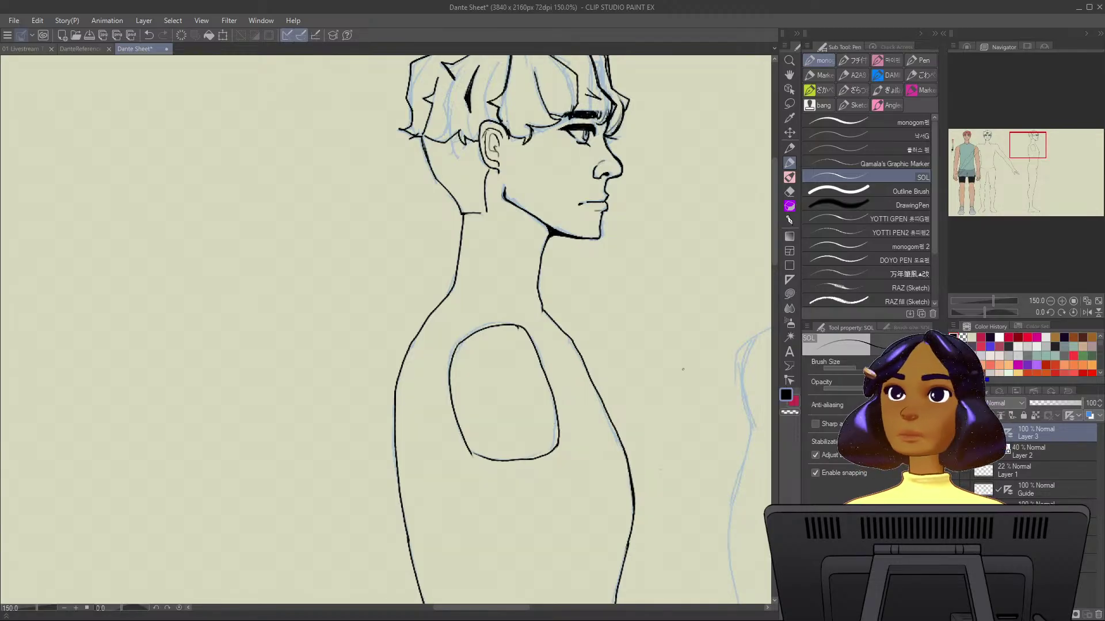
# Ink the back contour of the separate arm's shoulder from the base of the deltoid up to the top of the curve.
pyautogui.moveTo(575, 288); pyautogui.dragTo(153, 188)
pyautogui.moveTo(484, 267); pyautogui.dragTo(525, 304)
pyautogui.scroll(1, 520, 303)
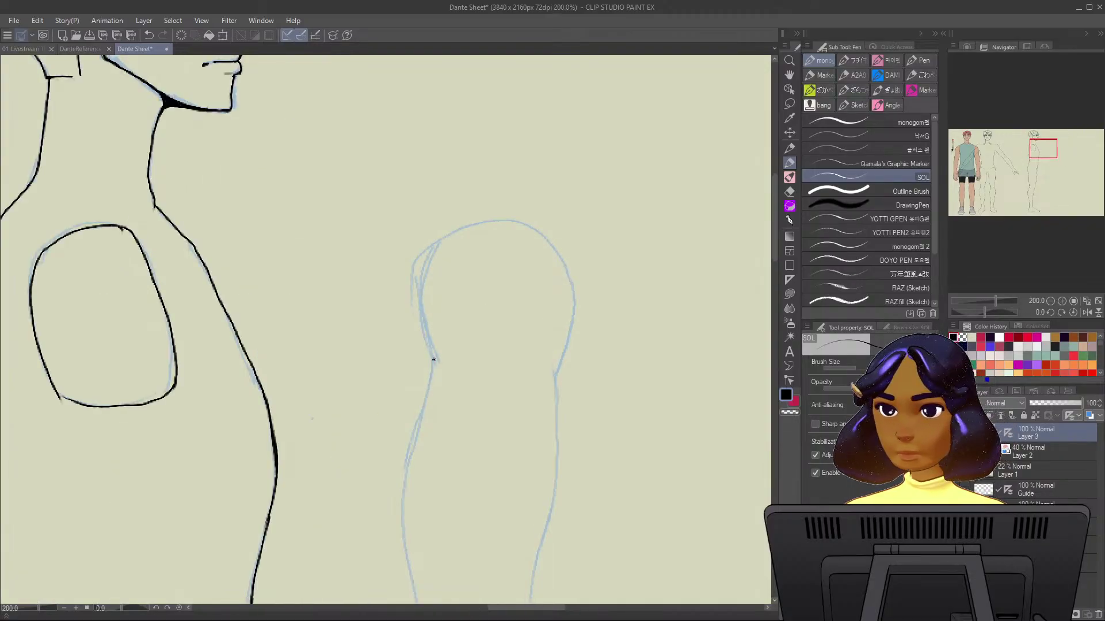
pyautogui.moveTo(433, 360)
pyautogui.mouseDown()
pyautogui.moveTo(418, 294)
pyautogui.moveTo(420, 315)
pyautogui.moveTo(433, 247)
pyautogui.moveTo(463, 226)
pyautogui.moveTo(513, 218)
pyautogui.moveTo(555, 241)
pyautogui.mouseUp()
pyautogui.hotkey('ctrl', 'z')
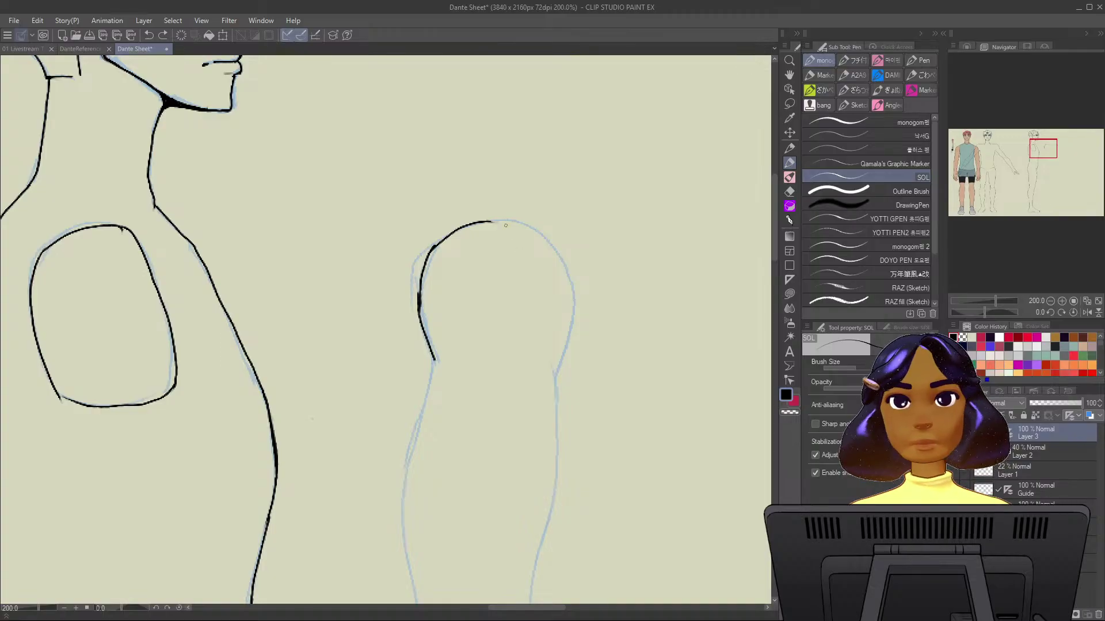
# Ink the rounded top and front of the separate arm's shoulder, redoing the top stroke, and thicken the shoulder's back contour.
pyautogui.moveTo(488, 220)
pyautogui.mouseDown()
pyautogui.moveTo(547, 235)
pyautogui.moveTo(563, 286)
pyautogui.mouseUp()
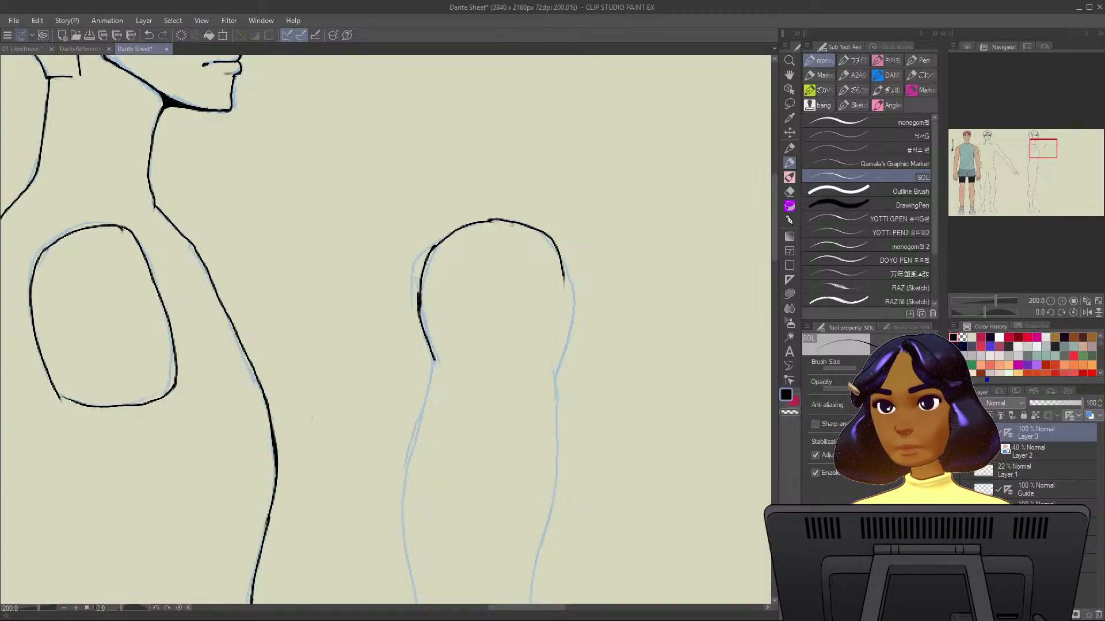
pyautogui.hotkey('ctrl', 'z')
pyautogui.moveTo(489, 218)
pyautogui.mouseDown()
pyautogui.moveTo(509, 218)
pyautogui.moveTo(565, 260)
pyautogui.moveTo(573, 299)
pyautogui.mouseUp()
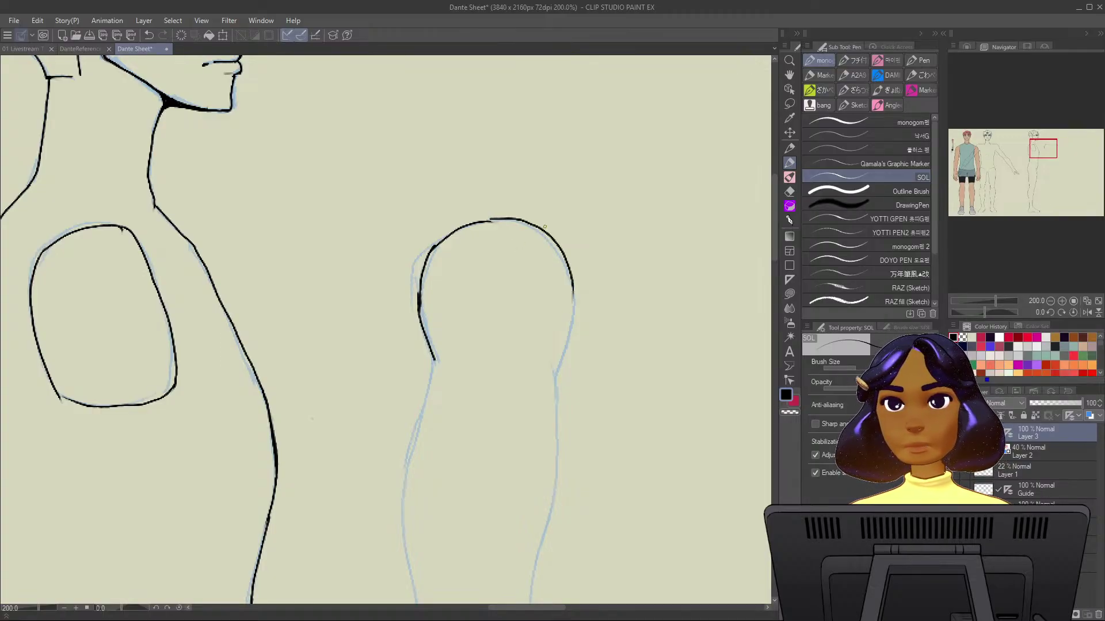
pyautogui.hotkey('ctrl', 'z')
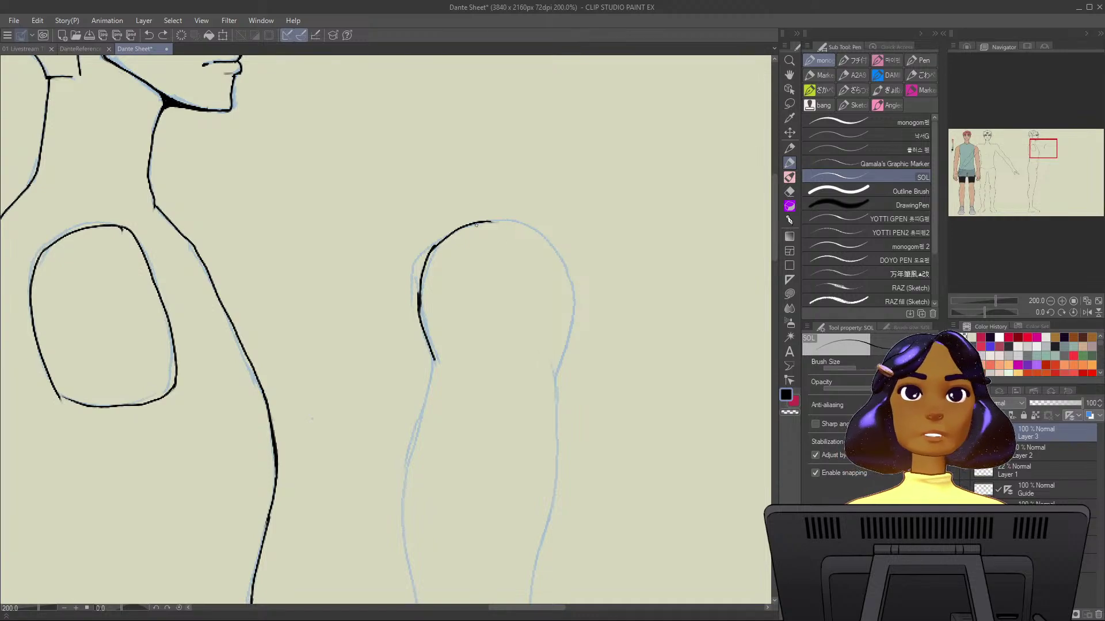
pyautogui.moveTo(476, 225)
pyautogui.mouseDown()
pyautogui.moveTo(533, 226)
pyautogui.moveTo(555, 248)
pyautogui.moveTo(572, 285)
pyautogui.moveTo(573, 337)
pyautogui.mouseUp()
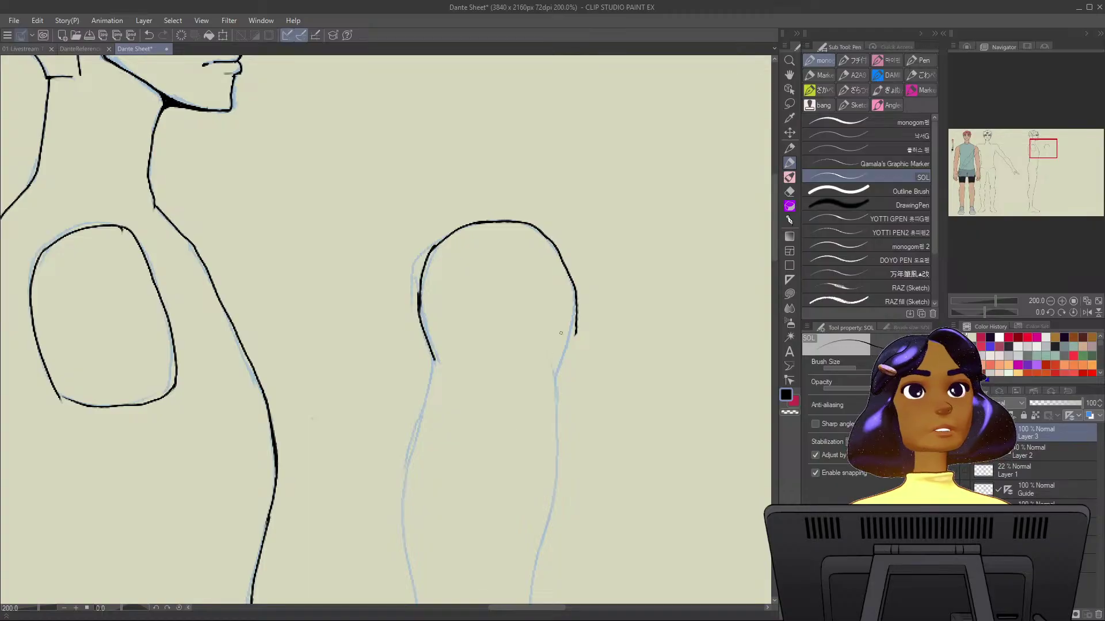
pyautogui.moveTo(573, 283); pyautogui.dragTo(557, 382)
pyautogui.moveTo(573, 296); pyautogui.dragTo(555, 385)
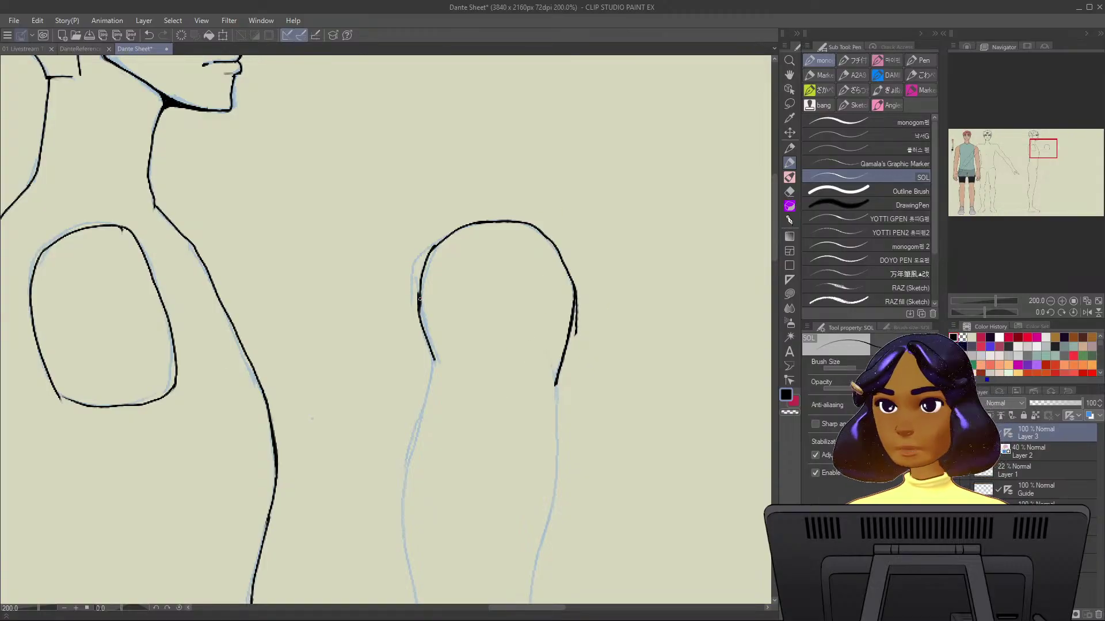
pyautogui.moveTo(419, 298); pyautogui.dragTo(432, 344)
pyautogui.moveTo(419, 297)
pyautogui.mouseDown()
pyautogui.moveTo(426, 258)
pyautogui.moveTo(466, 225)
pyautogui.mouseUp()
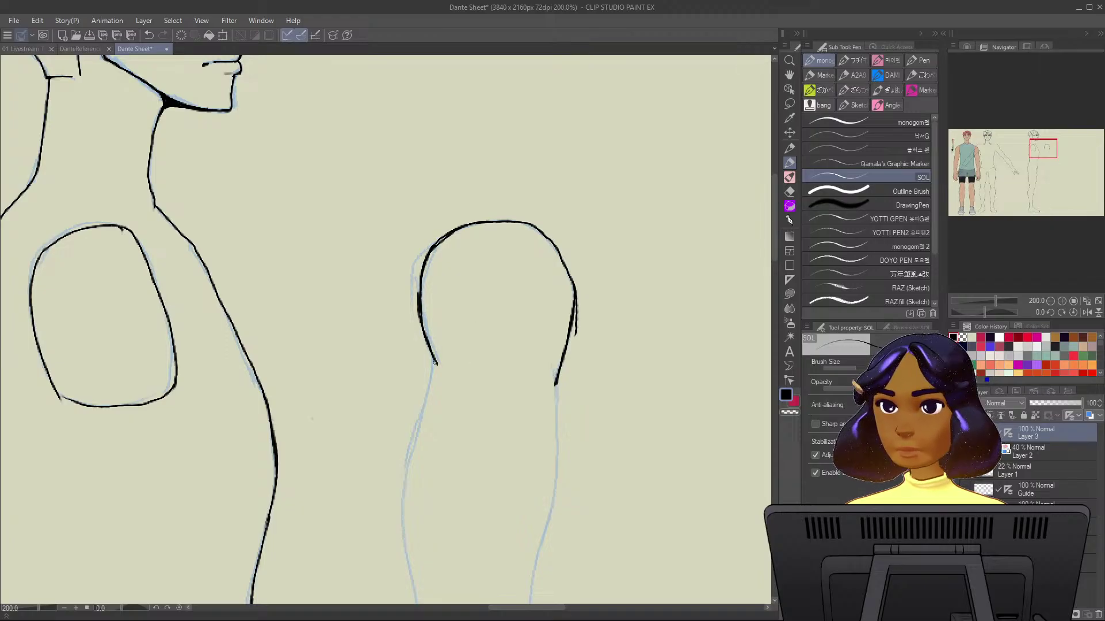
# Ink the back contour of the separate upper arm from below the shoulder down to the elbow.
pyautogui.moveTo(435, 360); pyautogui.dragTo(414, 444)
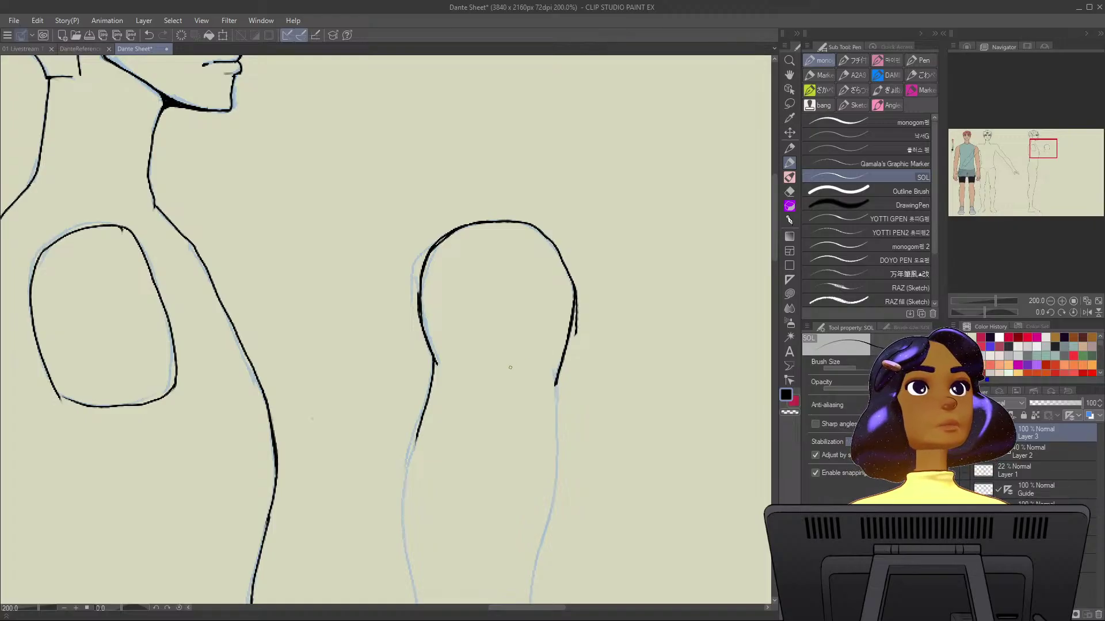
pyautogui.scroll(-5, 386, 328)
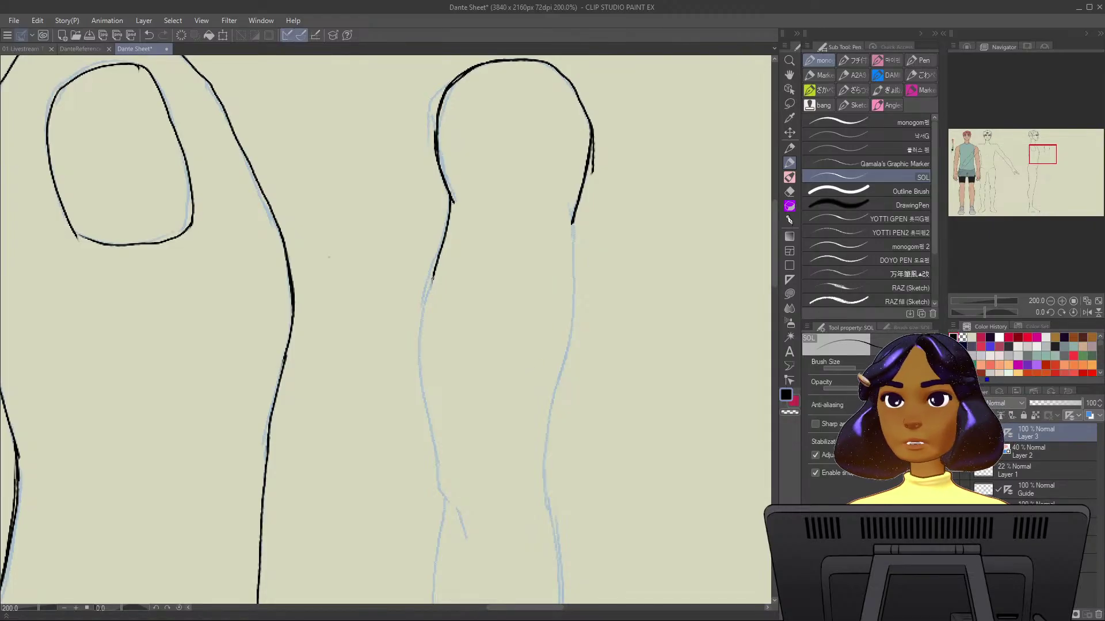
pyautogui.moveTo(432, 279); pyautogui.dragTo(424, 406)
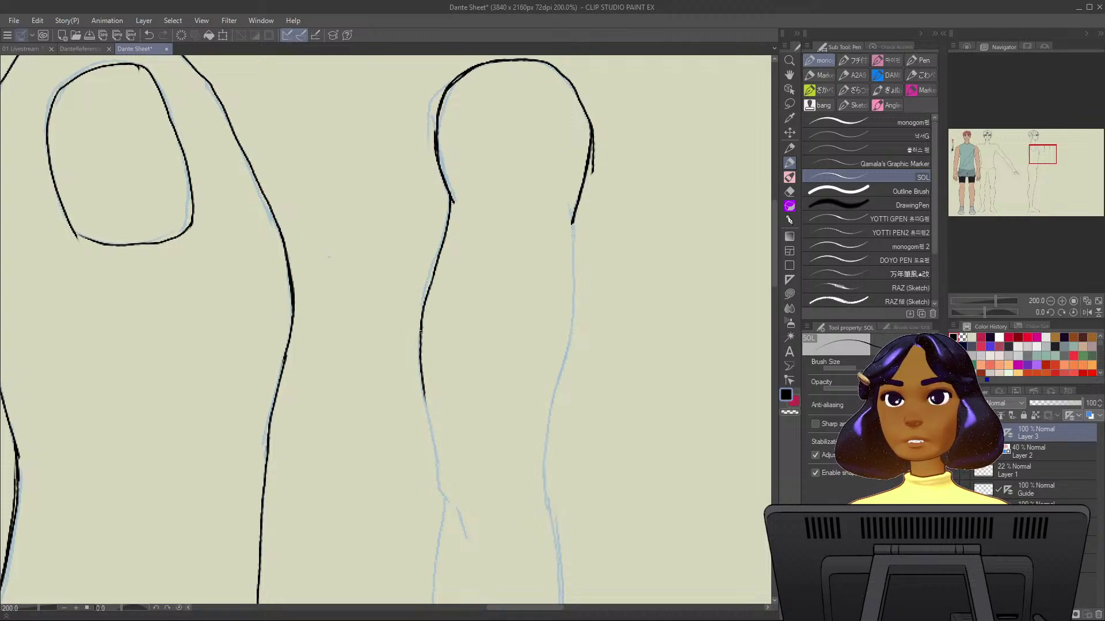
pyautogui.moveTo(421, 332); pyautogui.dragTo(445, 502)
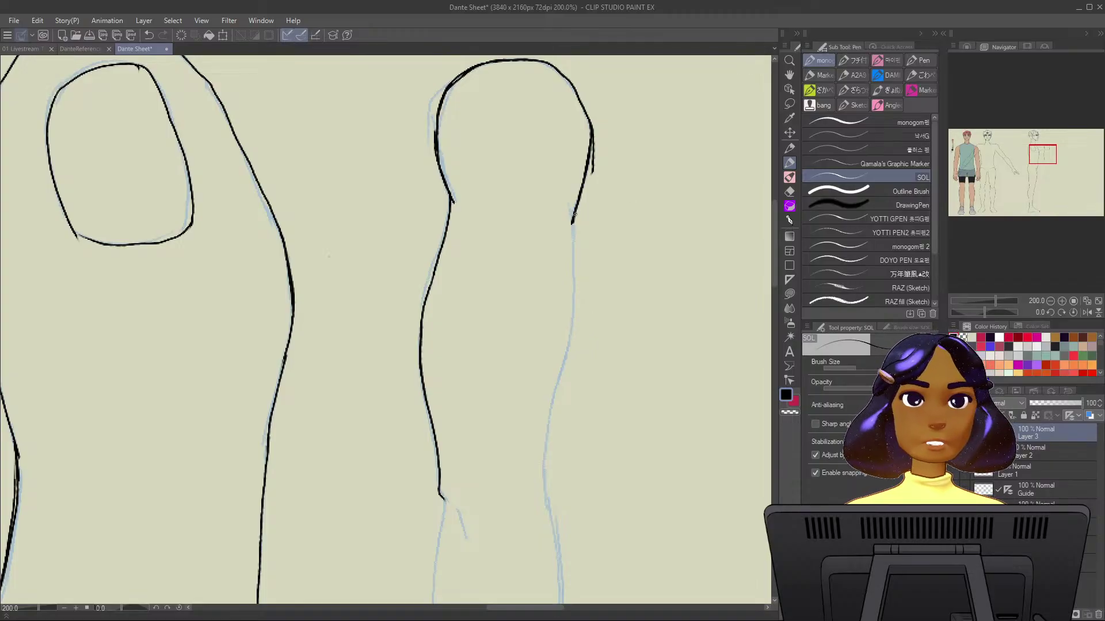
# Ink the front contour of the separate upper arm down to the elbow bend, and add the short slanted elbow line.
pyautogui.moveTo(571, 212)
pyautogui.mouseDown()
pyautogui.moveTo(571, 312)
pyautogui.moveTo(557, 376)
pyautogui.mouseUp()
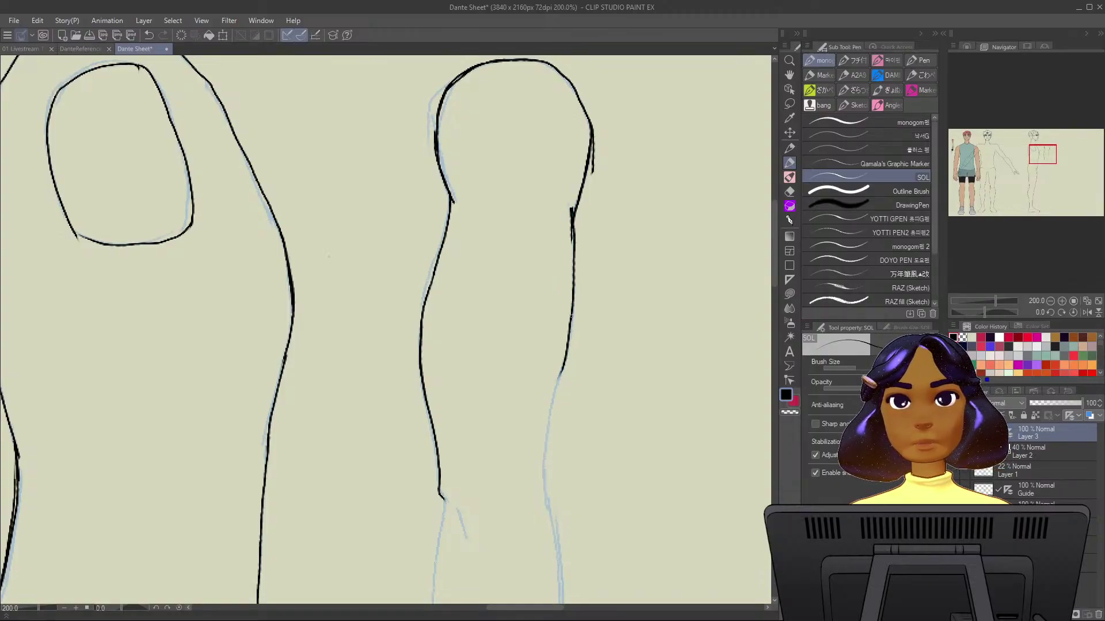
pyautogui.moveTo(571, 317); pyautogui.dragTo(540, 481)
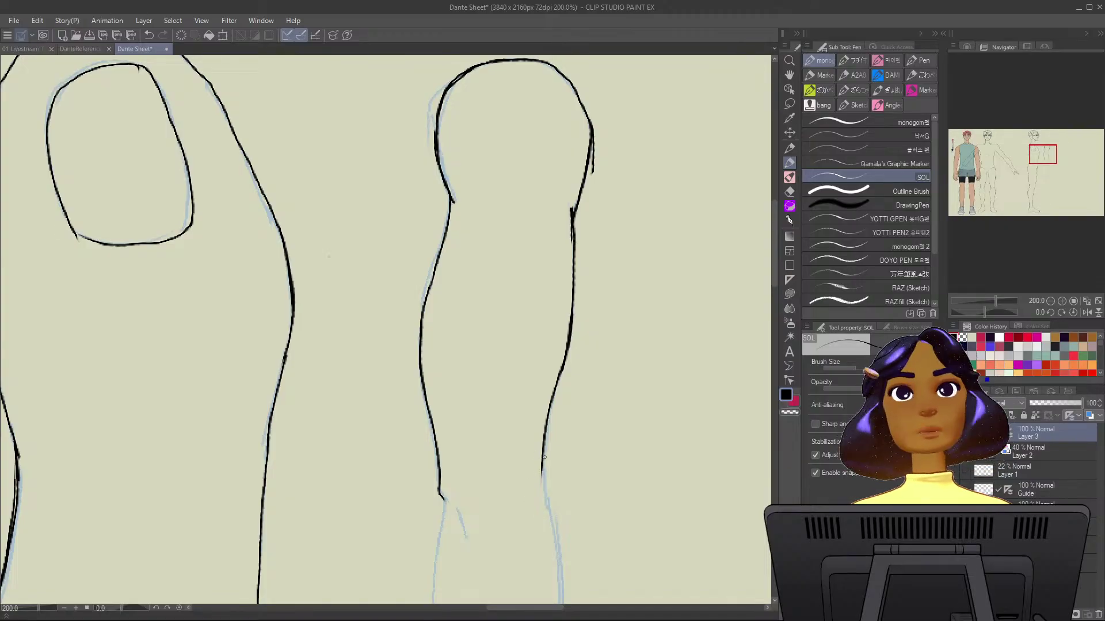
pyautogui.moveTo(455, 512)
pyautogui.mouseDown()
pyautogui.moveTo(444, 389)
pyautogui.moveTo(458, 425)
pyautogui.mouseUp()
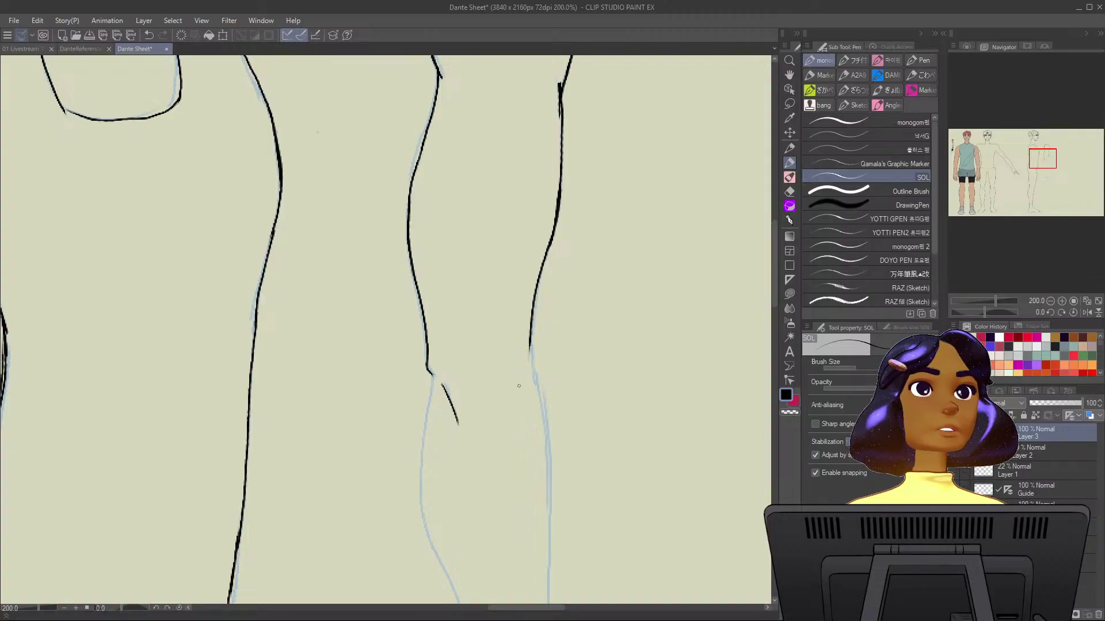
# Ink both contours of the separate forearm from the elbow down to the wrist, redoing part of the back contour.
pyautogui.moveTo(512, 391); pyautogui.dragTo(536, 253)
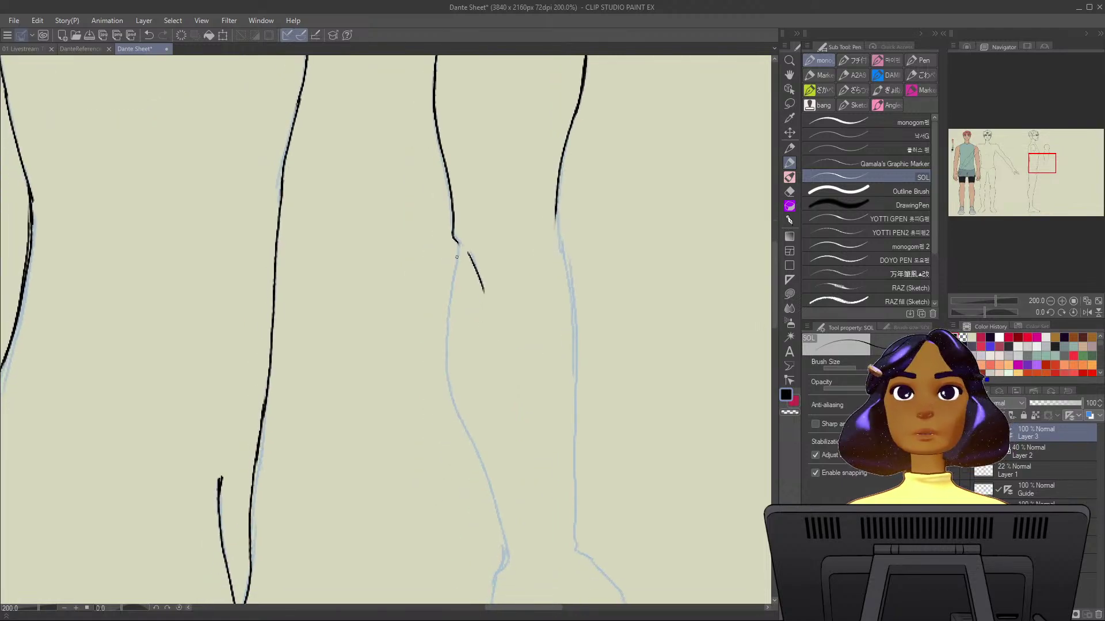
pyautogui.moveTo(458, 245)
pyautogui.mouseDown()
pyautogui.moveTo(445, 358)
pyautogui.moveTo(461, 423)
pyautogui.mouseUp()
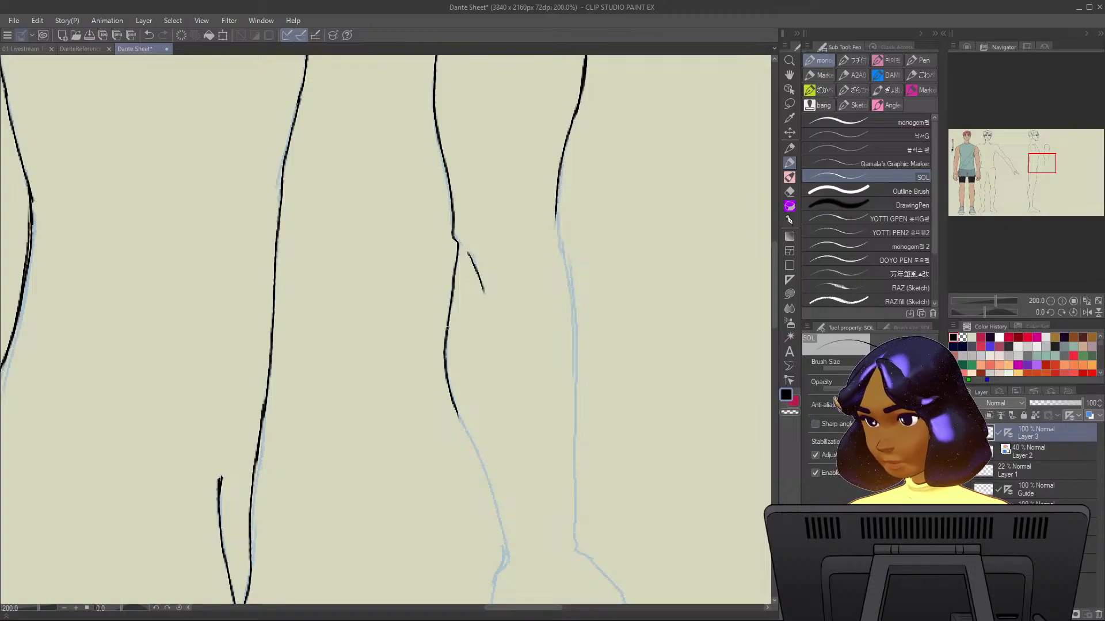
pyautogui.moveTo(446, 335); pyautogui.dragTo(457, 408)
pyautogui.hotkey('ctrl', 'z')
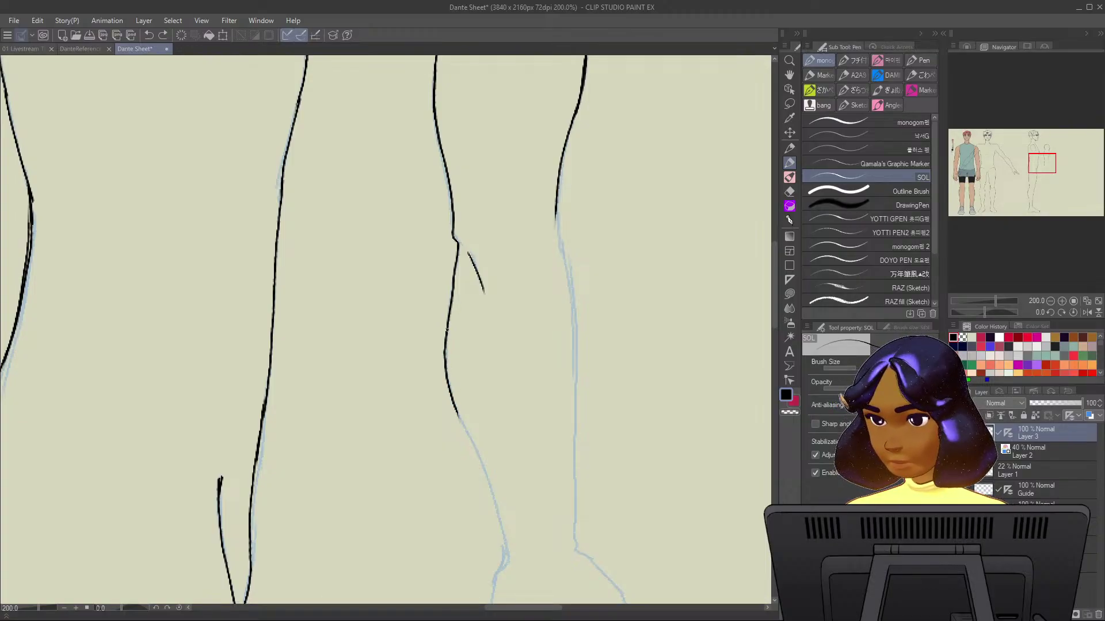
pyautogui.moveTo(445, 335)
pyautogui.mouseDown()
pyautogui.moveTo(451, 394)
pyautogui.moveTo(507, 560)
pyautogui.mouseUp()
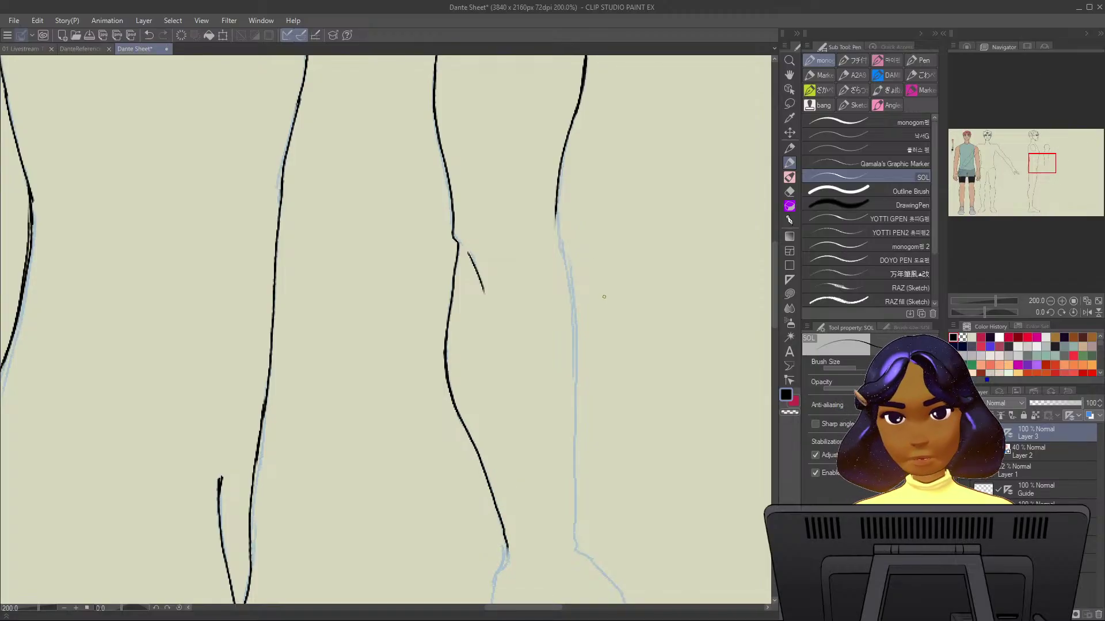
pyautogui.moveTo(554, 211)
pyautogui.mouseDown()
pyautogui.moveTo(572, 369)
pyautogui.moveTo(581, 358)
pyautogui.moveTo(574, 302)
pyautogui.moveTo(576, 555)
pyautogui.mouseUp()
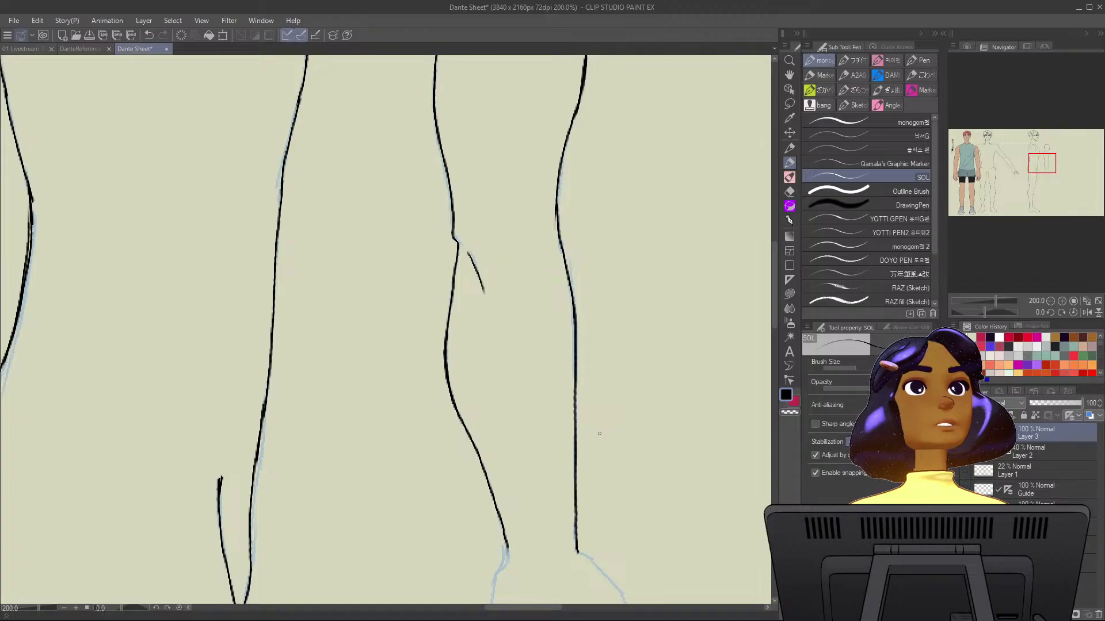
# Ink the short wrist bump on the little-finger side of the separate arm where the forearm meets the hand.
pyautogui.moveTo(629, 495); pyautogui.dragTo(631, 305)
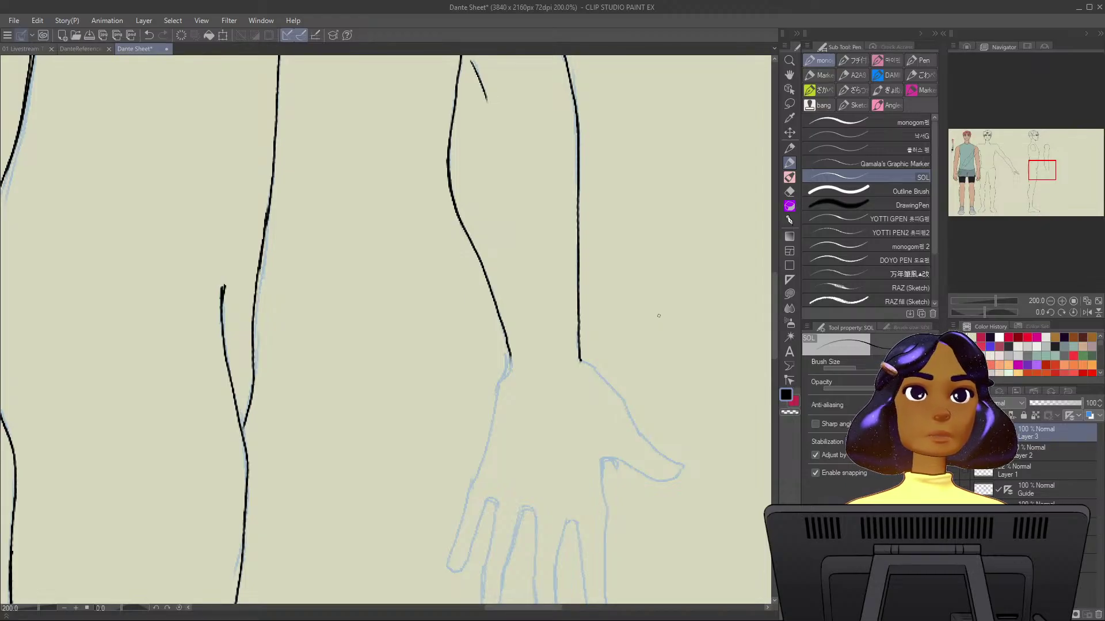
pyautogui.scroll(-3, 622, 366)
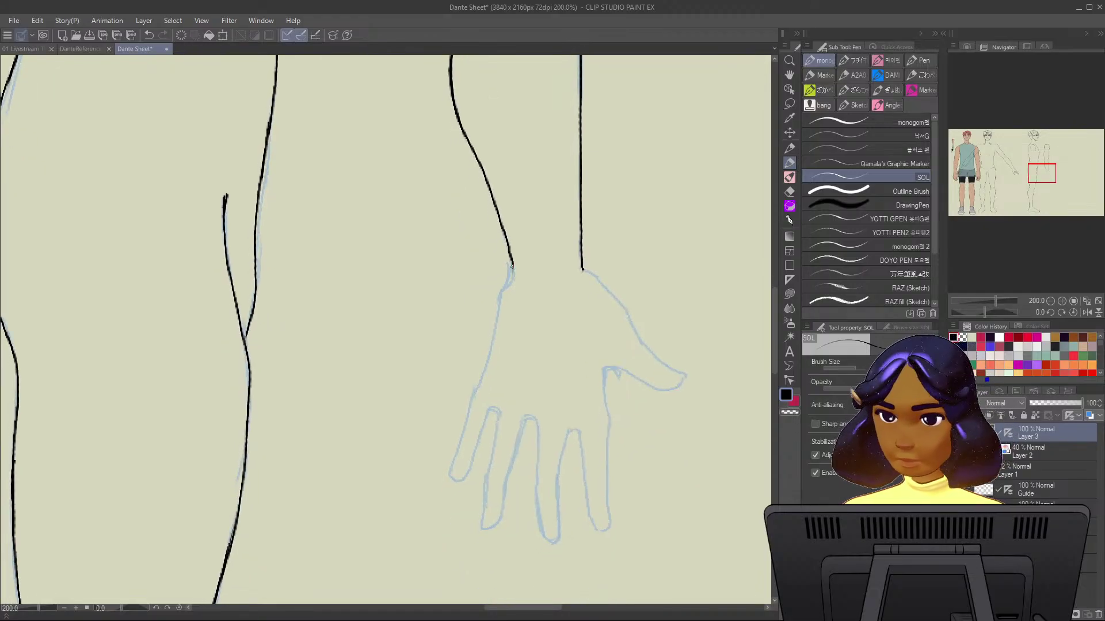
pyautogui.moveTo(511, 266); pyautogui.dragTo(484, 375)
pyautogui.hotkey('ctrl', 'z')
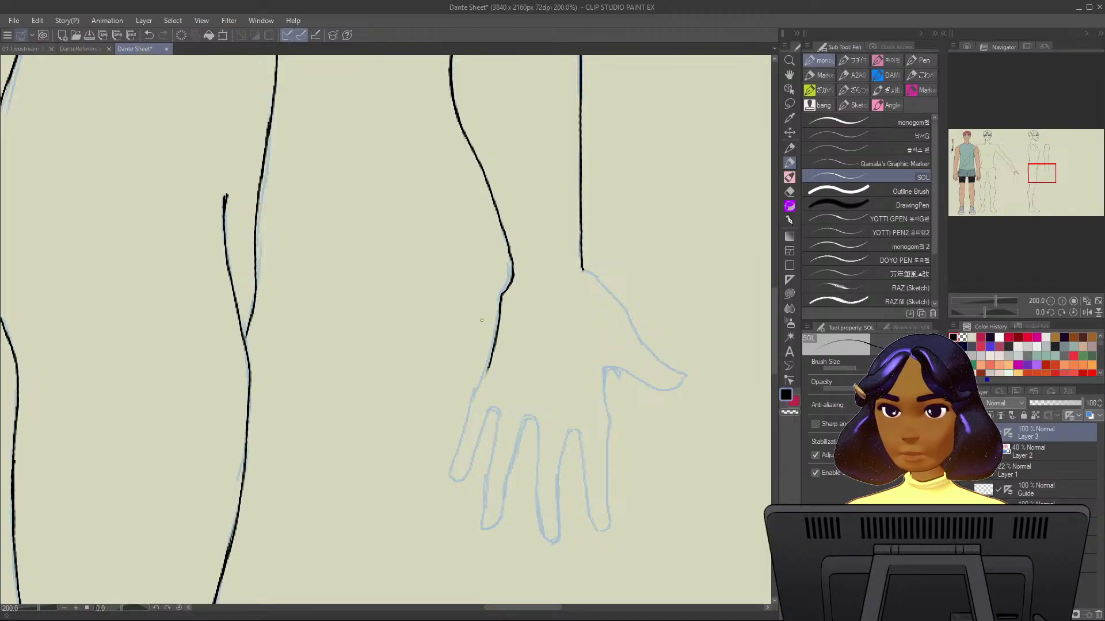
pyautogui.hotkey('ctrl', 'z')
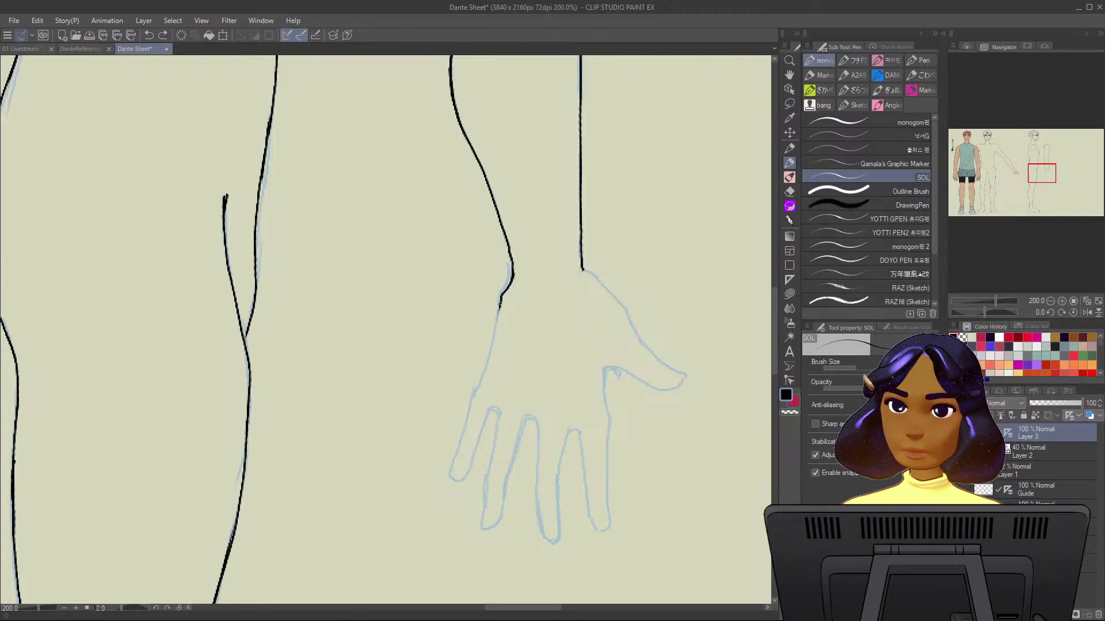
# Ink the outer palm edge and the little finger of the separate hand, redoing strokes until they follow the sketch.
pyautogui.moveTo(499, 303); pyautogui.dragTo(458, 450)
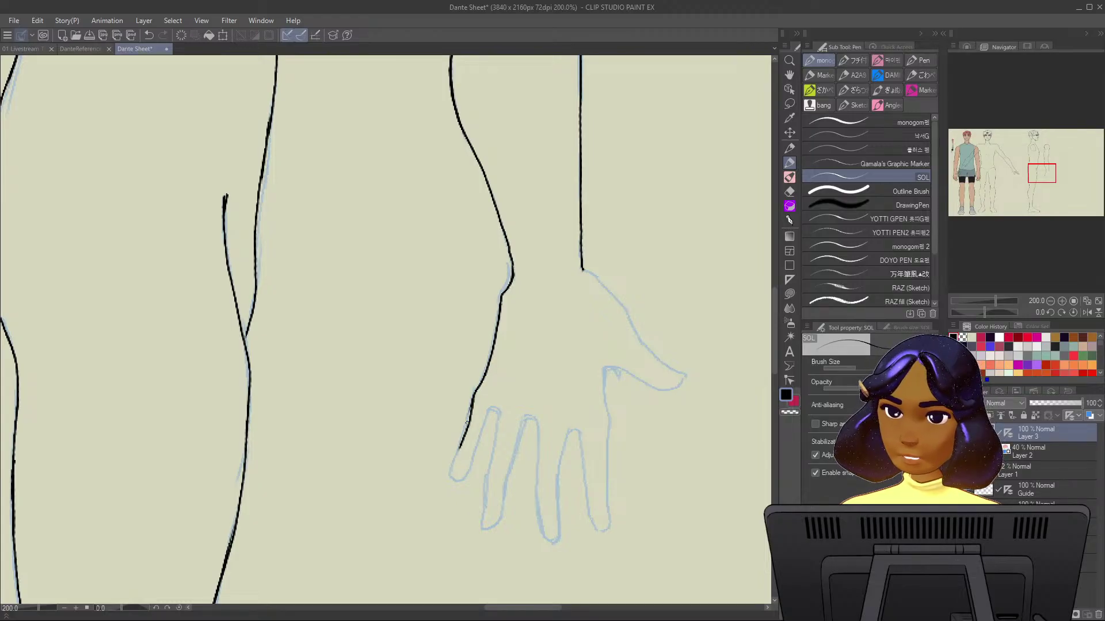
pyautogui.hotkey('ctrl', 'z')
pyautogui.hotkey('ctrl', 'z')
pyautogui.hotkey('ctrl', 'z')
pyautogui.hotkey('ctrl', 'z')
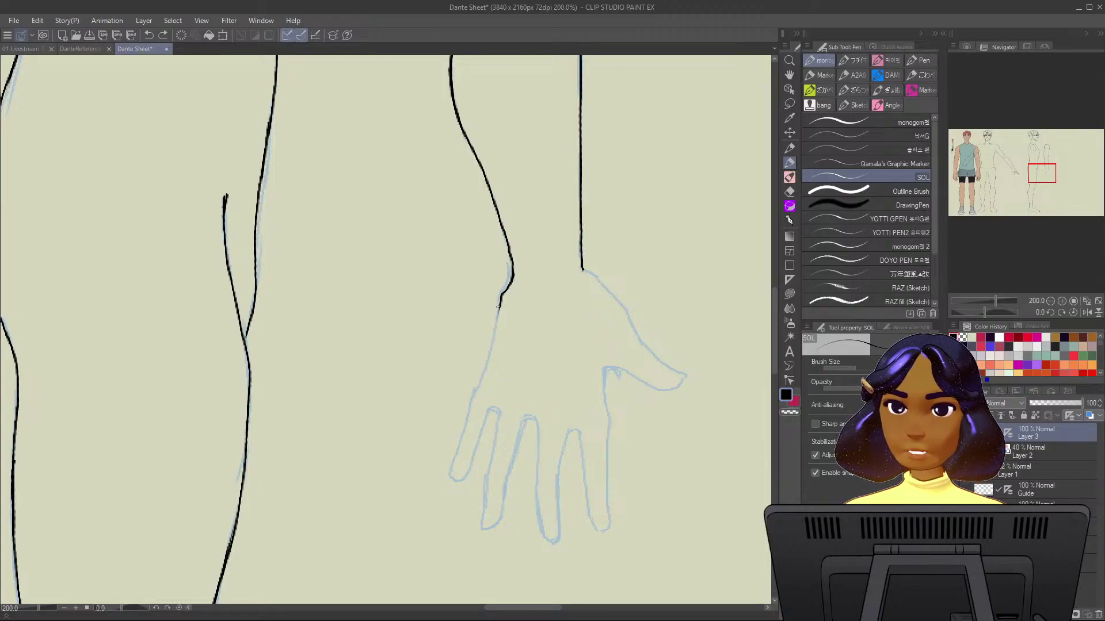
pyautogui.moveTo(498, 306); pyautogui.dragTo(478, 387)
pyautogui.hotkey('ctrl', 'z')
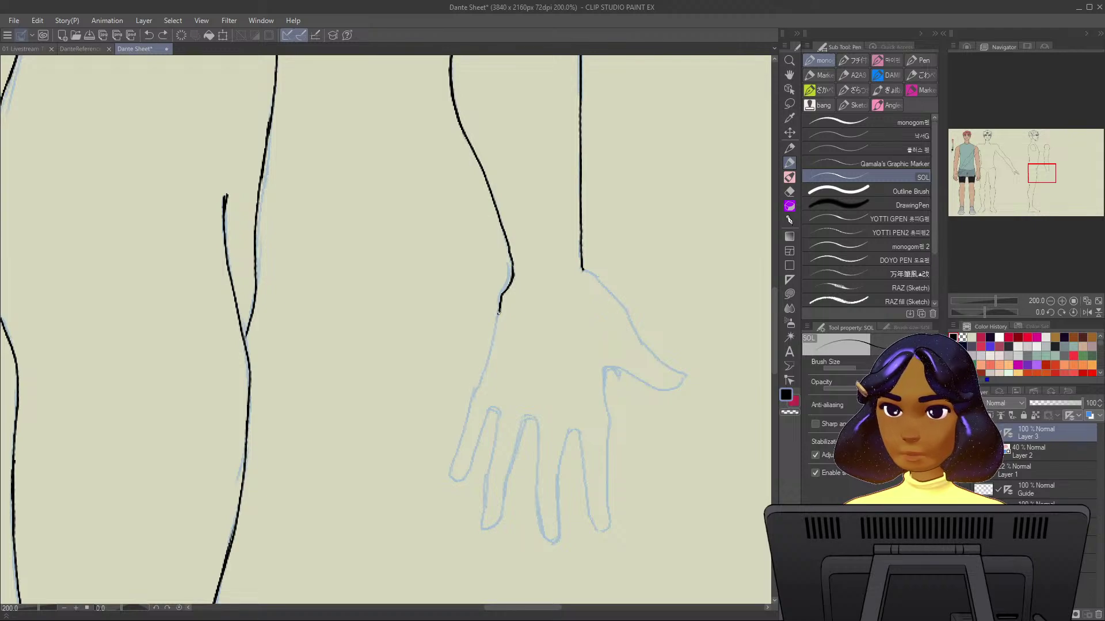
pyautogui.moveTo(498, 313)
pyautogui.mouseDown()
pyautogui.moveTo(448, 481)
pyautogui.moveTo(455, 490)
pyautogui.moveTo(492, 410)
pyautogui.moveTo(461, 483)
pyautogui.moveTo(495, 414)
pyautogui.mouseUp()
pyautogui.hotkey('ctrl', 'z')
pyautogui.hotkey('ctrl', 'z')
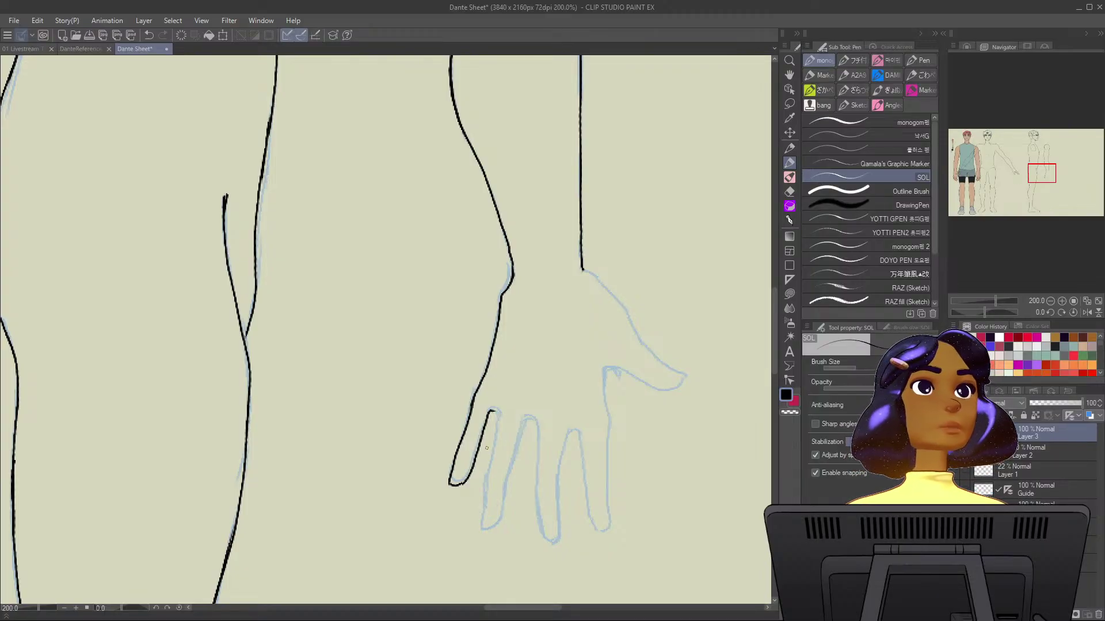
# Ink the ring finger of the separate hand, including the curves between the neighbouring fingers, and save the document.
pyautogui.moveTo(533, 449); pyautogui.dragTo(511, 380)
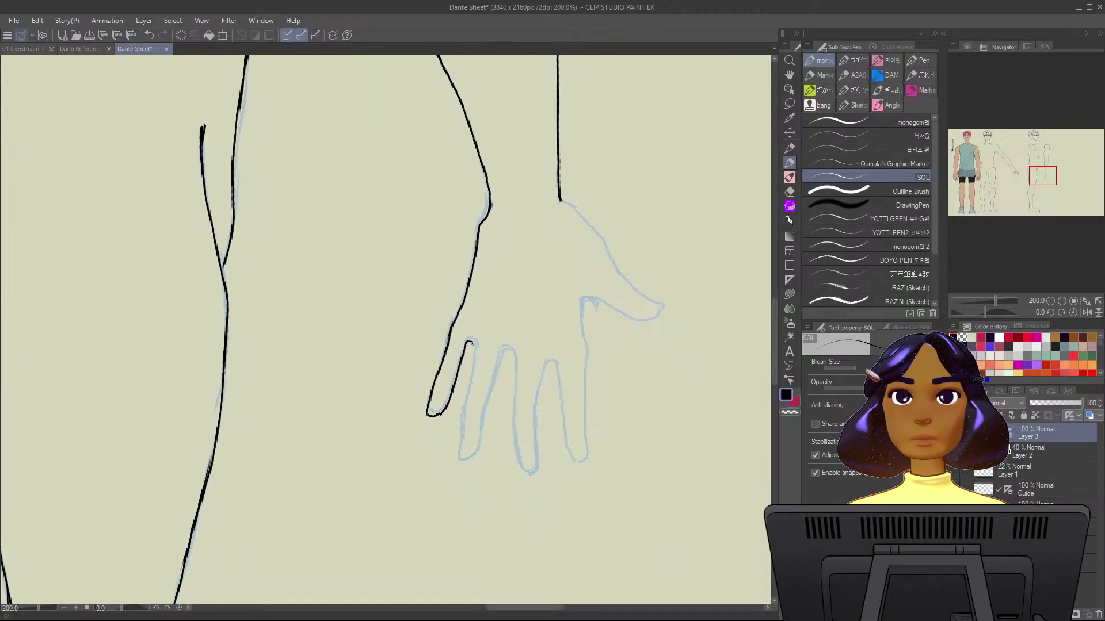
pyautogui.moveTo(470, 343); pyautogui.dragTo(459, 465)
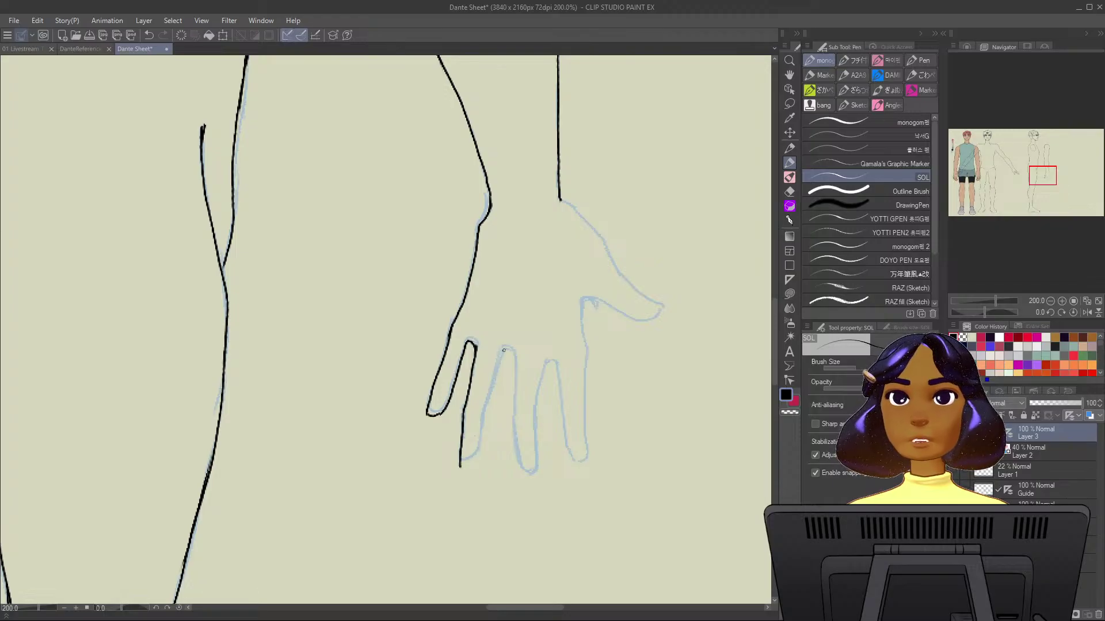
pyautogui.moveTo(503, 350)
pyautogui.mouseDown()
pyautogui.moveTo(473, 463)
pyautogui.moveTo(479, 456)
pyautogui.mouseUp()
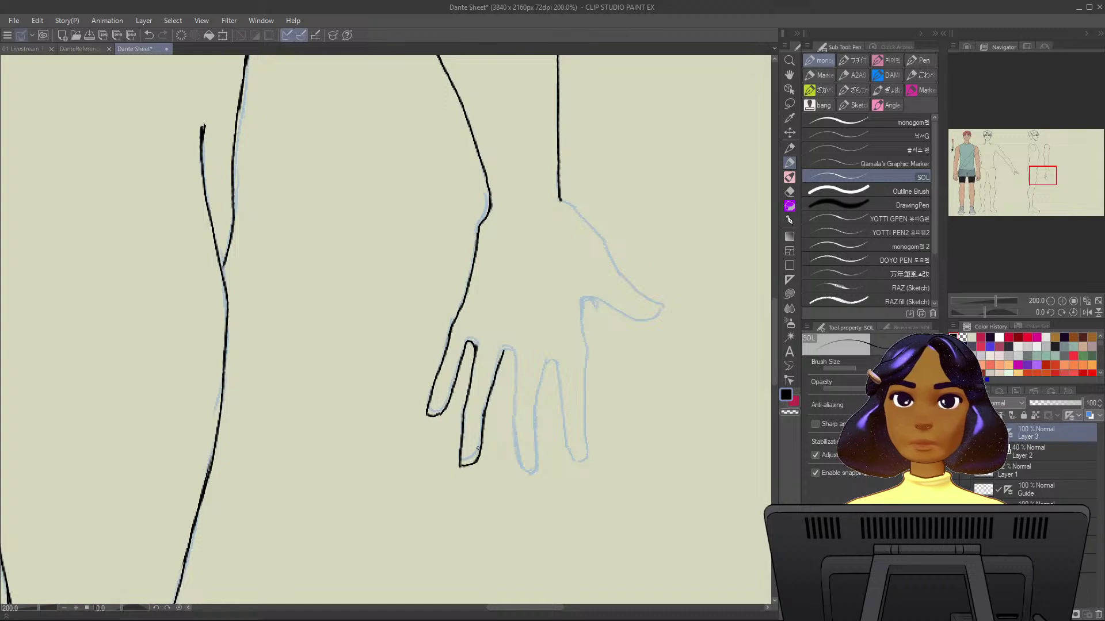
pyautogui.moveTo(504, 351); pyautogui.dragTo(512, 354)
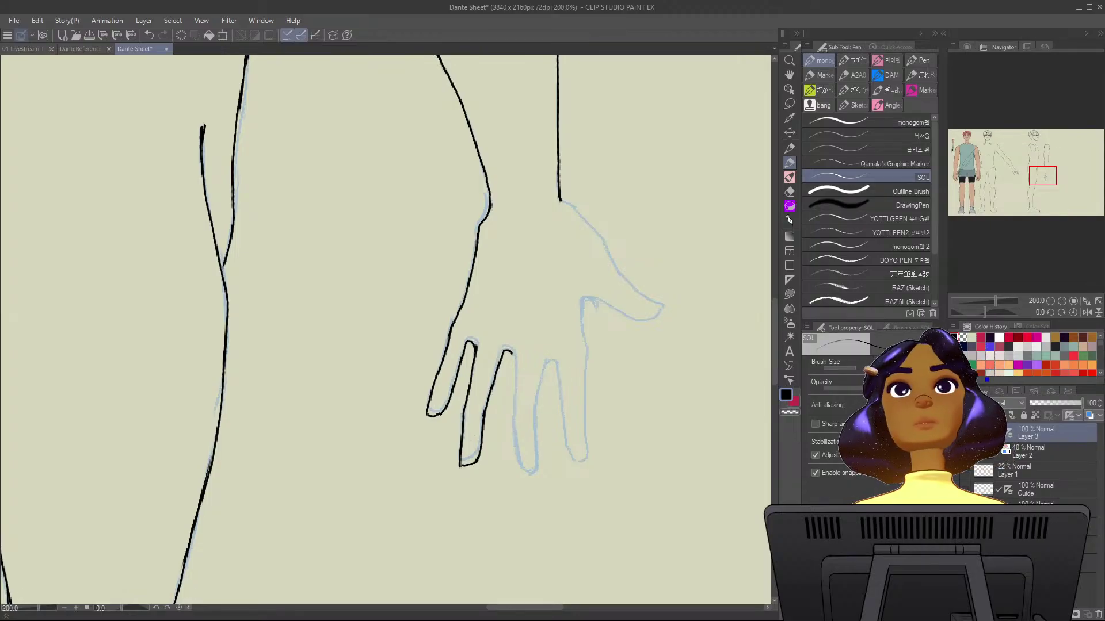
pyautogui.hotkey('ctrl', 's')
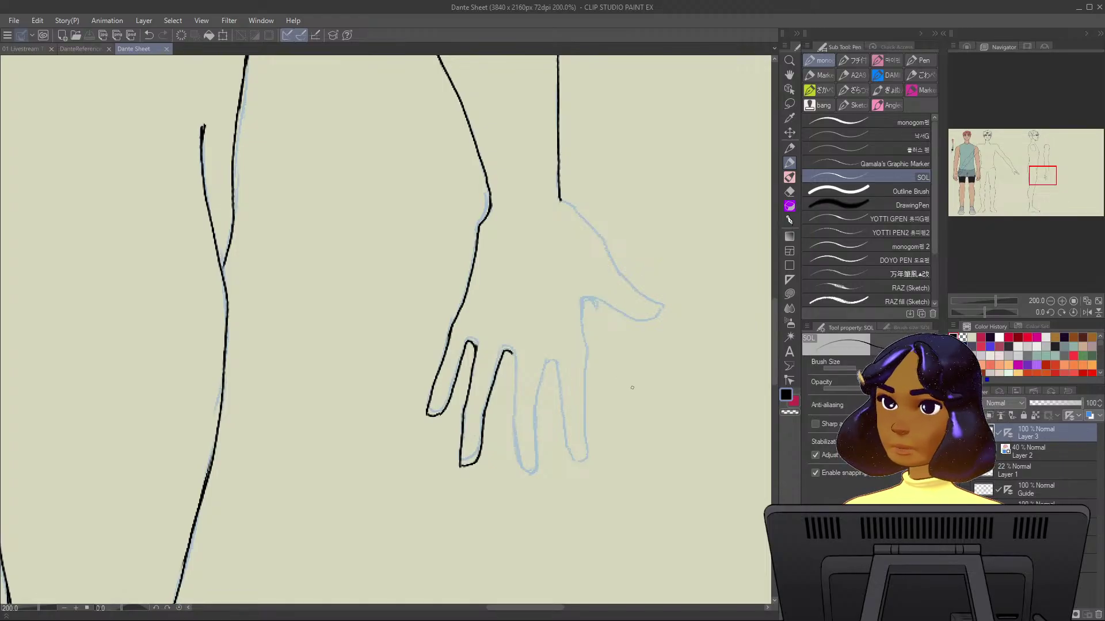
# Ink the middle and index fingers of the separate hand, continuing the index finger's outer edge up to the thumb crotch.
pyautogui.moveTo(641, 384); pyautogui.dragTo(580, 391)
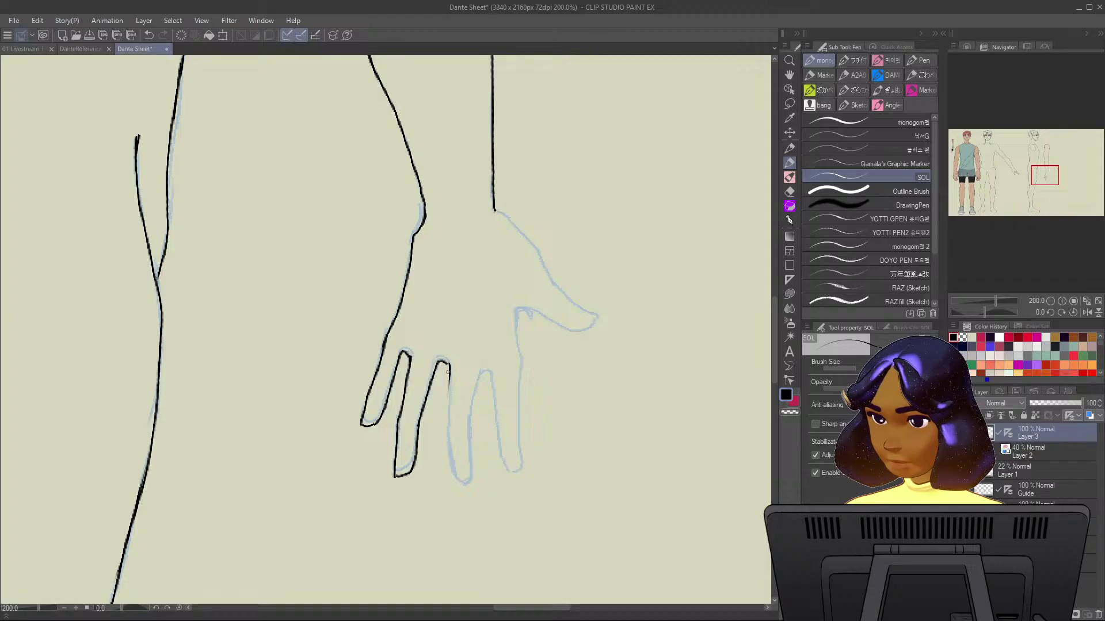
pyautogui.moveTo(448, 364); pyautogui.dragTo(459, 487)
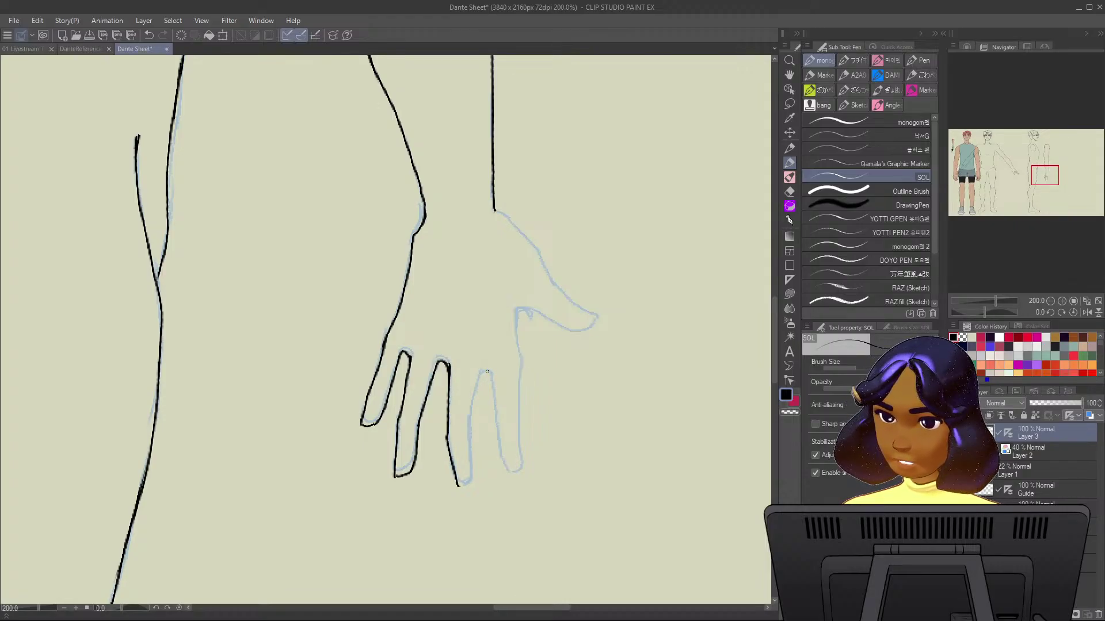
pyautogui.moveTo(487, 372)
pyautogui.mouseDown()
pyautogui.moveTo(472, 396)
pyautogui.moveTo(476, 385)
pyautogui.moveTo(461, 487)
pyautogui.mouseUp()
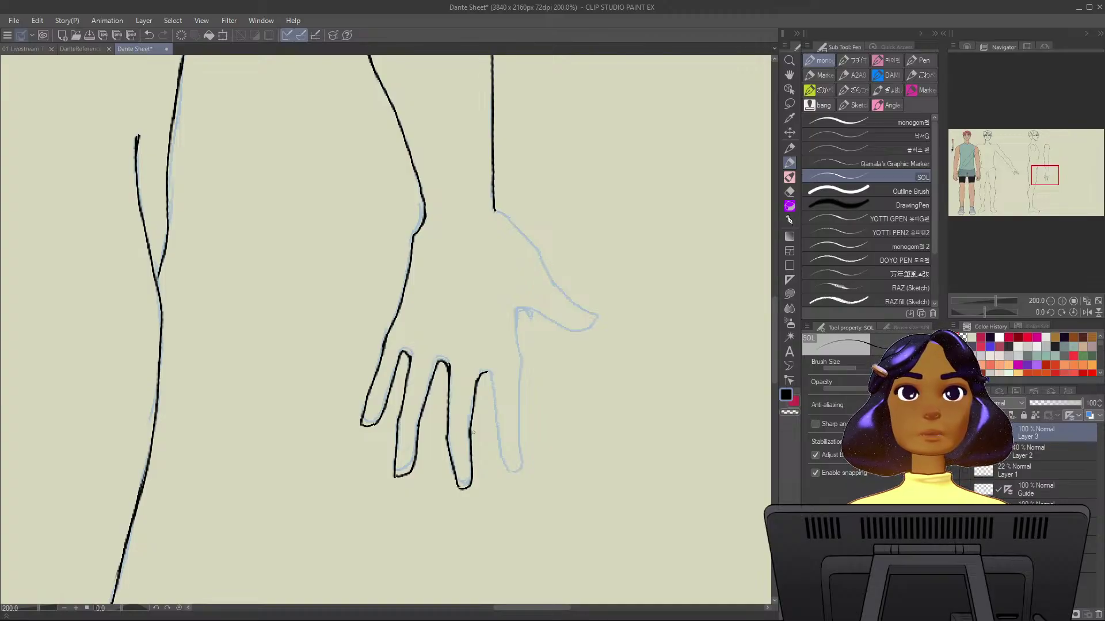
pyautogui.moveTo(483, 372); pyautogui.dragTo(490, 373)
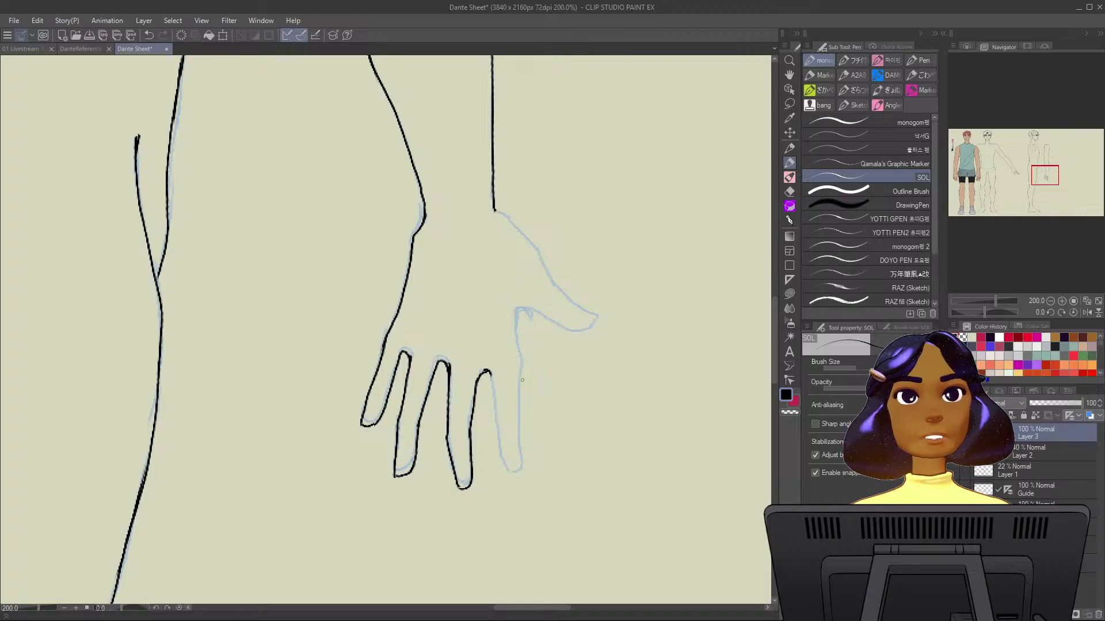
pyautogui.moveTo(491, 374); pyautogui.dragTo(514, 481)
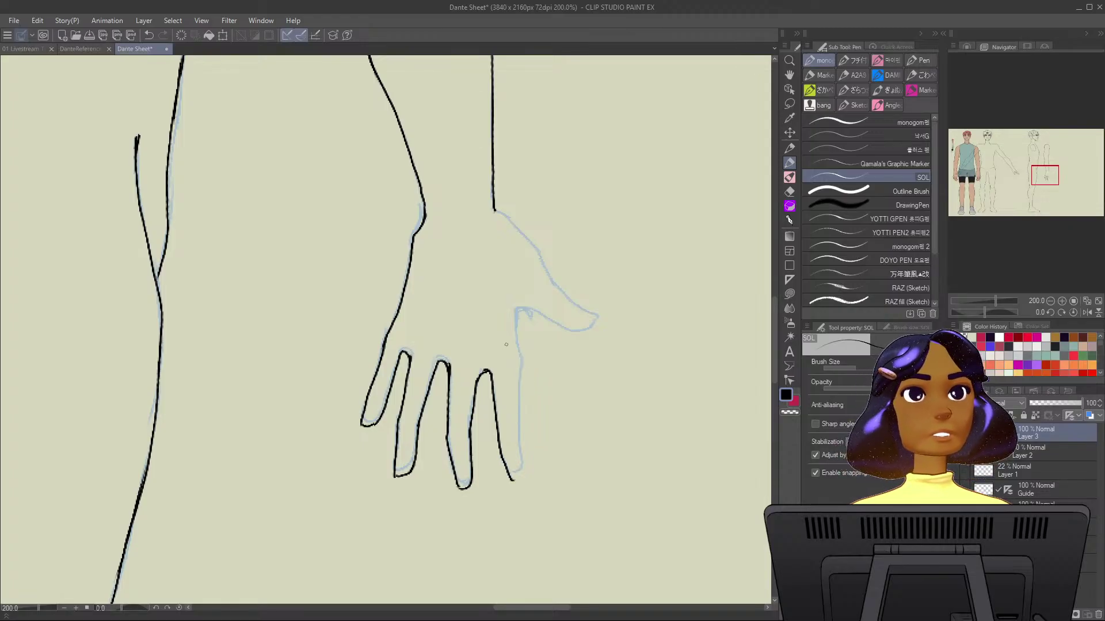
pyautogui.moveTo(519, 311)
pyautogui.mouseDown()
pyautogui.moveTo(523, 485)
pyautogui.moveTo(512, 482)
pyautogui.mouseUp()
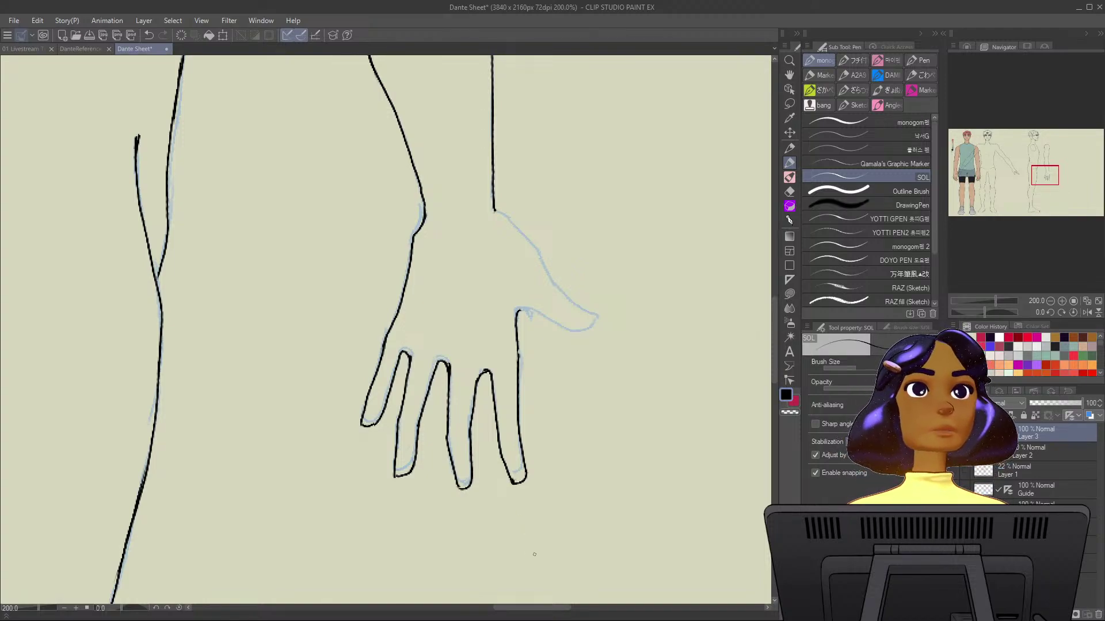
# Flip the canvas view horizontally and ink the thumb from the wrist around its tip to the base of the index finger.
pyautogui.moveTo(402, 288); pyautogui.dragTo(388, 377)
pyautogui.click(1087, 313)
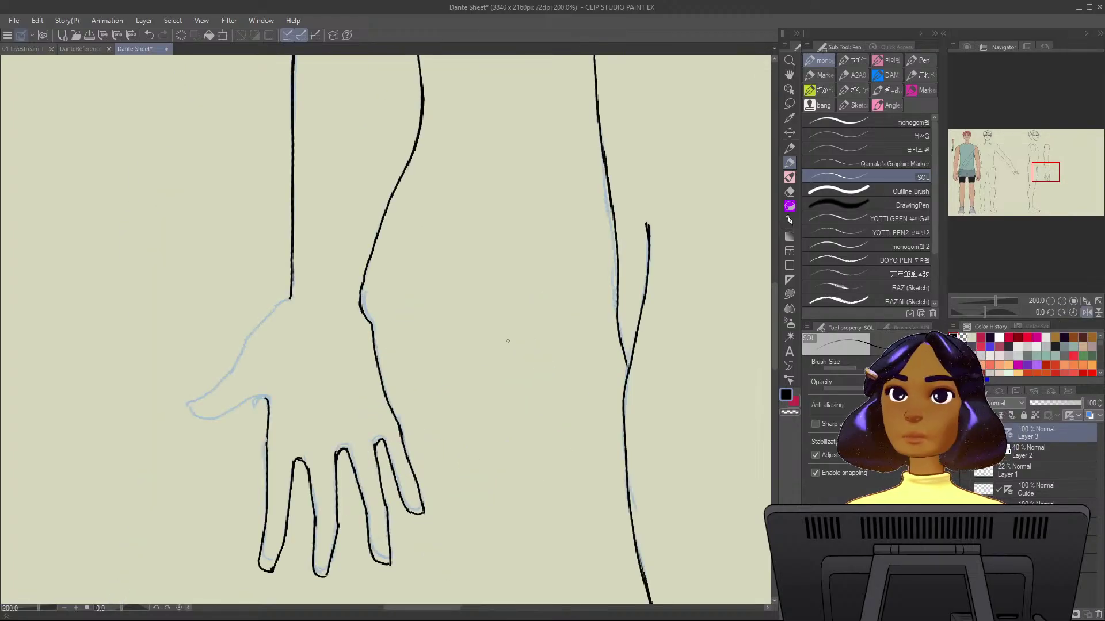
pyautogui.moveTo(288, 306)
pyautogui.mouseDown()
pyautogui.moveTo(499, 251)
pyautogui.moveTo(471, 266)
pyautogui.moveTo(398, 358)
pyautogui.mouseUp()
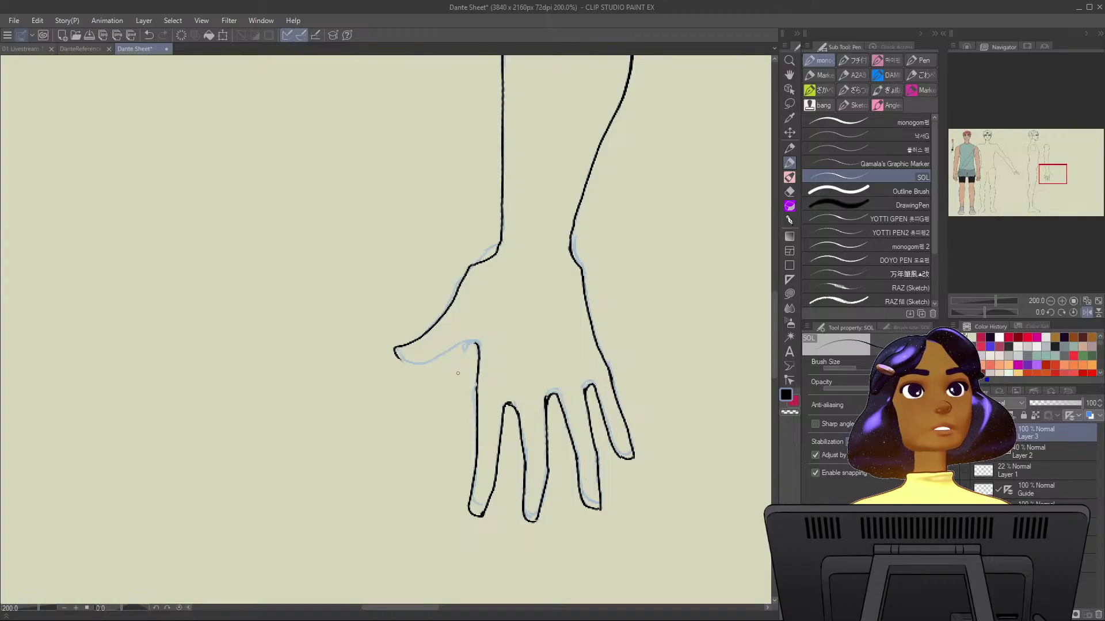
pyautogui.moveTo(399, 358)
pyautogui.mouseDown()
pyautogui.moveTo(433, 358)
pyautogui.moveTo(469, 331)
pyautogui.moveTo(476, 389)
pyautogui.mouseUp()
# Restore the unflipped view and examine the whole sheet, comparing it with the line art layer hidden and shown.
pyautogui.scroll(-5, 473, 423)
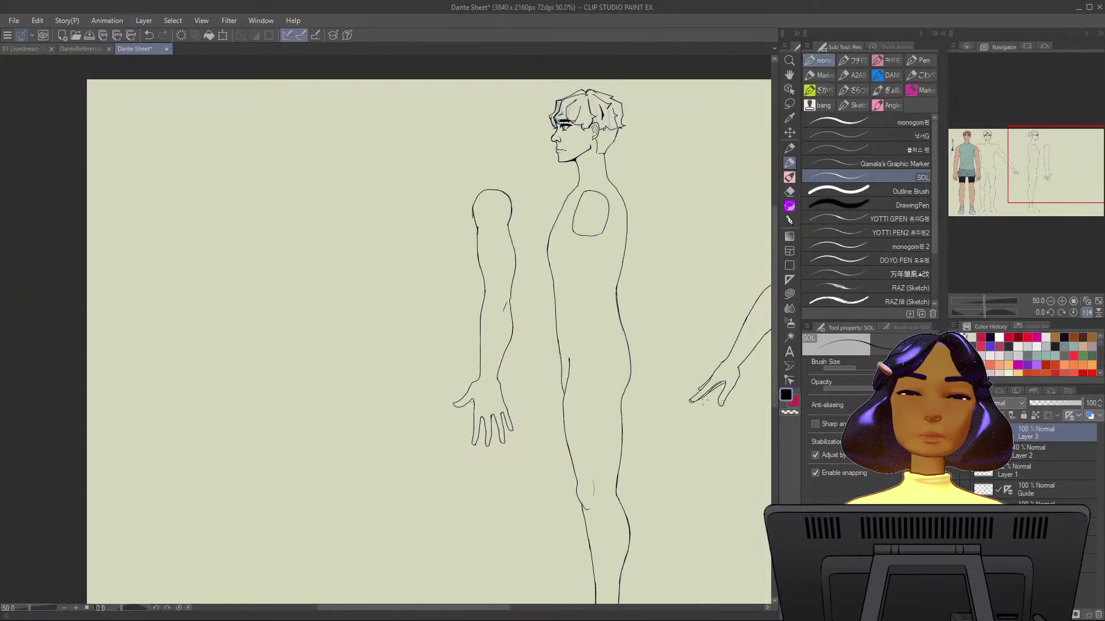
pyautogui.moveTo(703, 401); pyautogui.dragTo(465, 406)
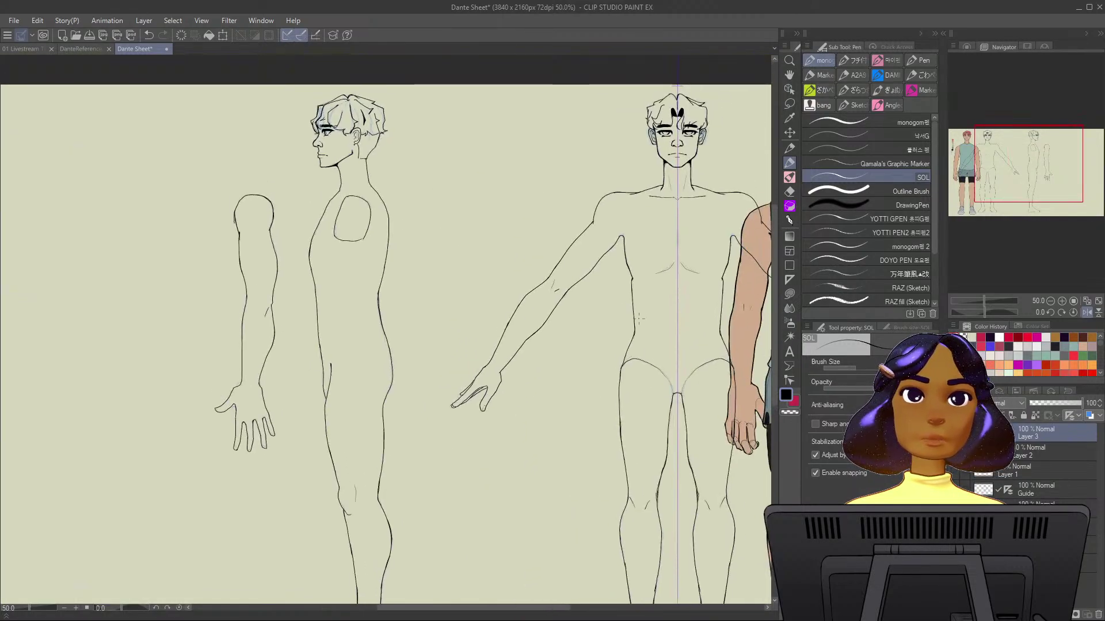
pyautogui.press('h')
pyautogui.moveTo(667, 401); pyautogui.dragTo(884, 401)
pyautogui.scroll(-1, 655, 331)
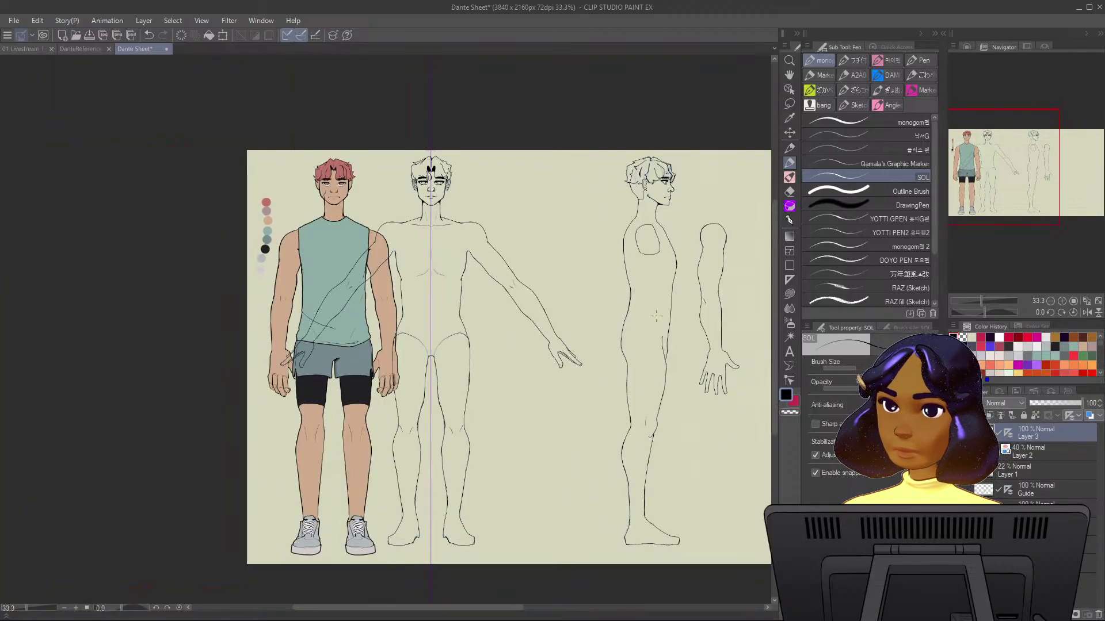
pyautogui.click(955, 433)
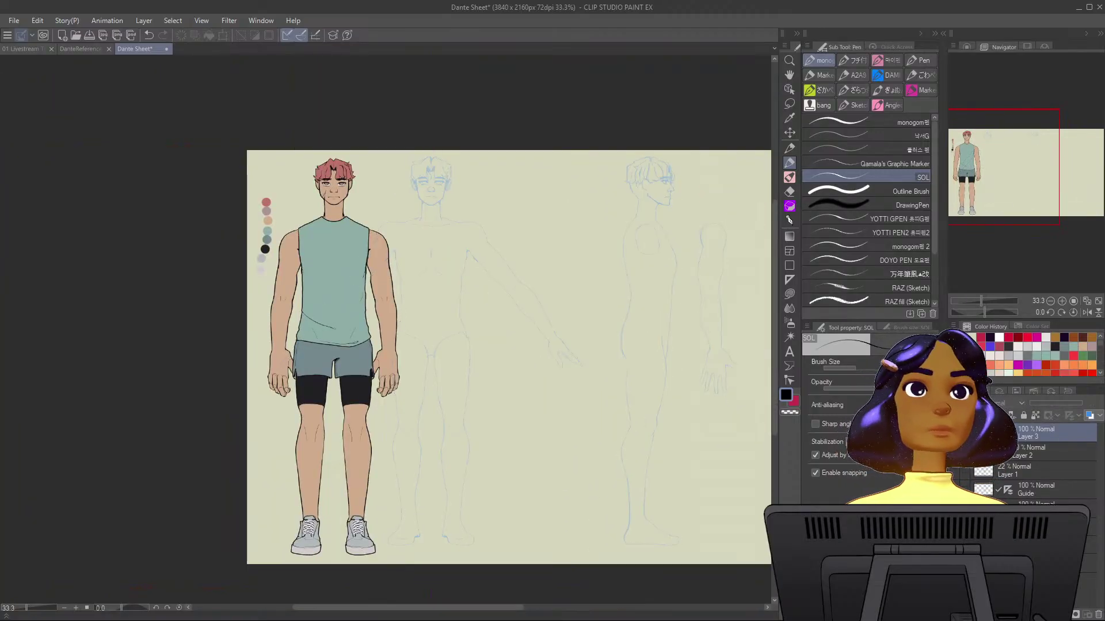
pyautogui.click(954, 432)
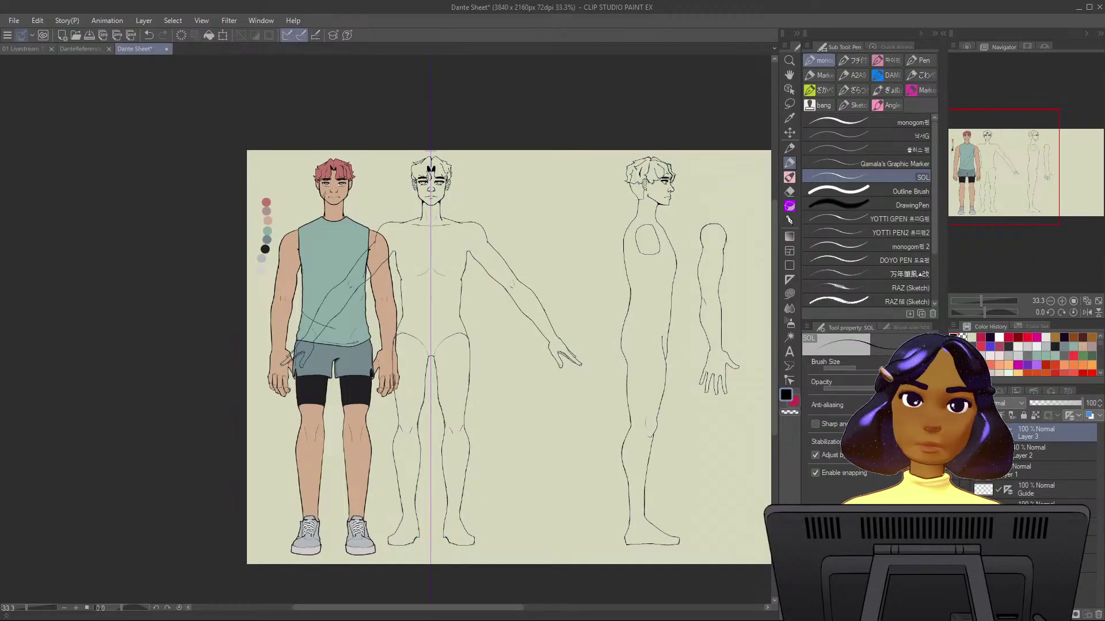
pyautogui.hotkey('ctrl', '-')
pyautogui.hotkey('ctrl', '+')
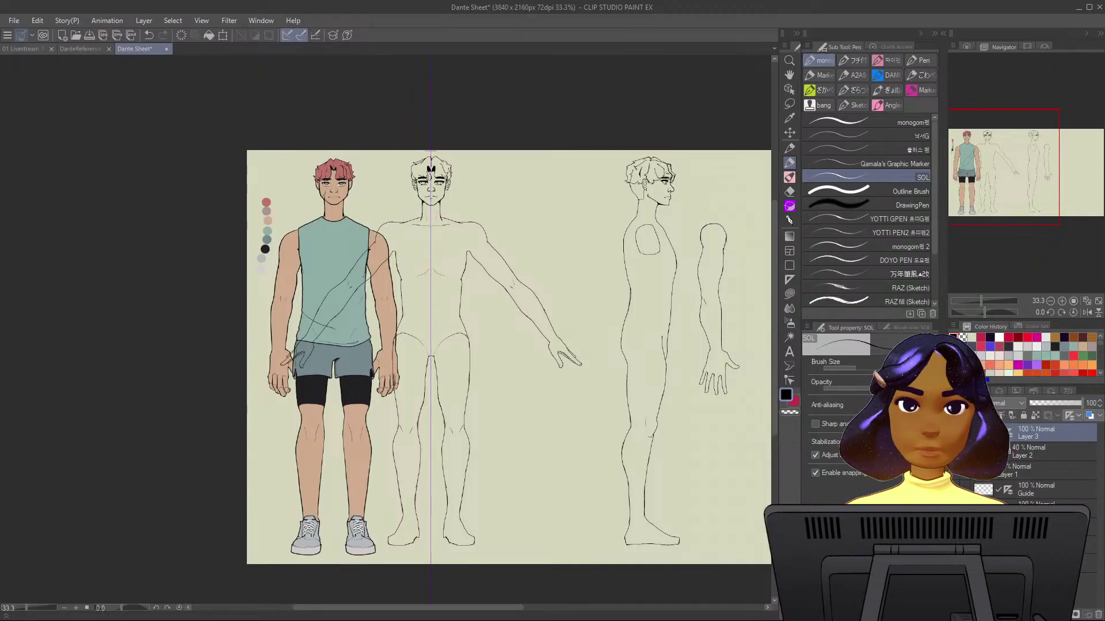
# Hide the coloured reference figure and save the document.
pyautogui.click(955, 527)
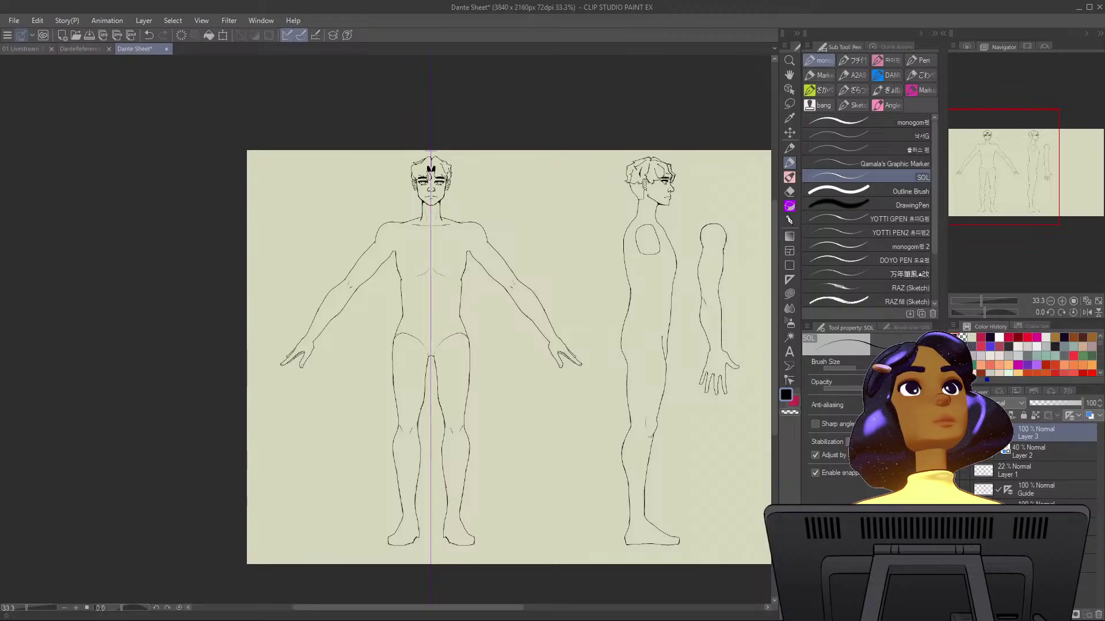
pyautogui.hotkey('ctrl', 's')
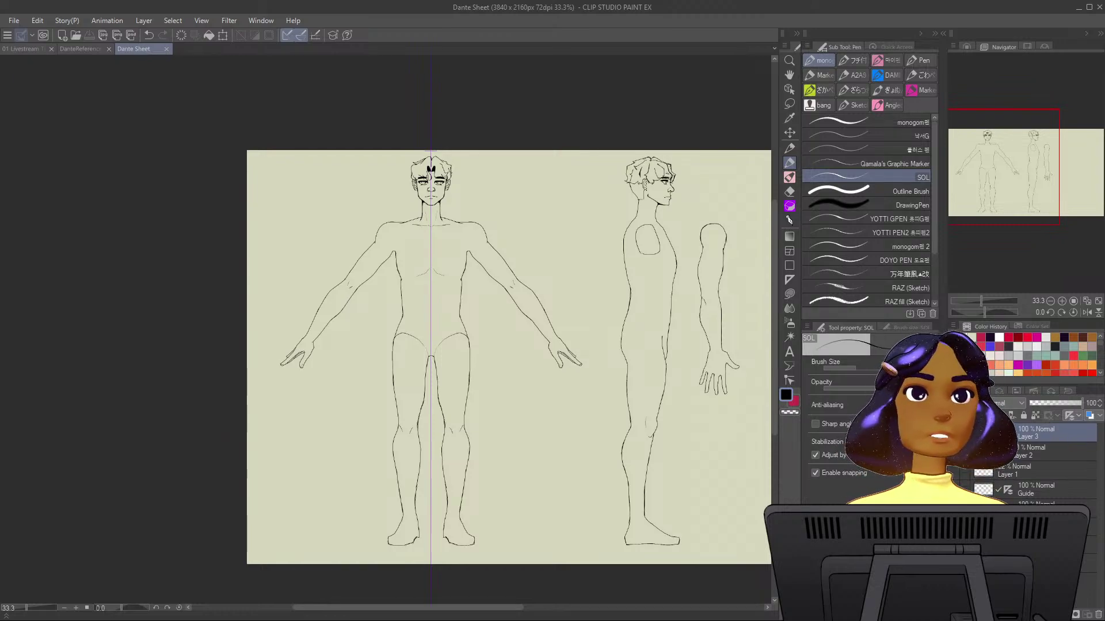
# Compare the line art with the rough sketch on Layer 2, leave the sketch hidden, and show the coloured reference figure.
pyautogui.click(955, 452)
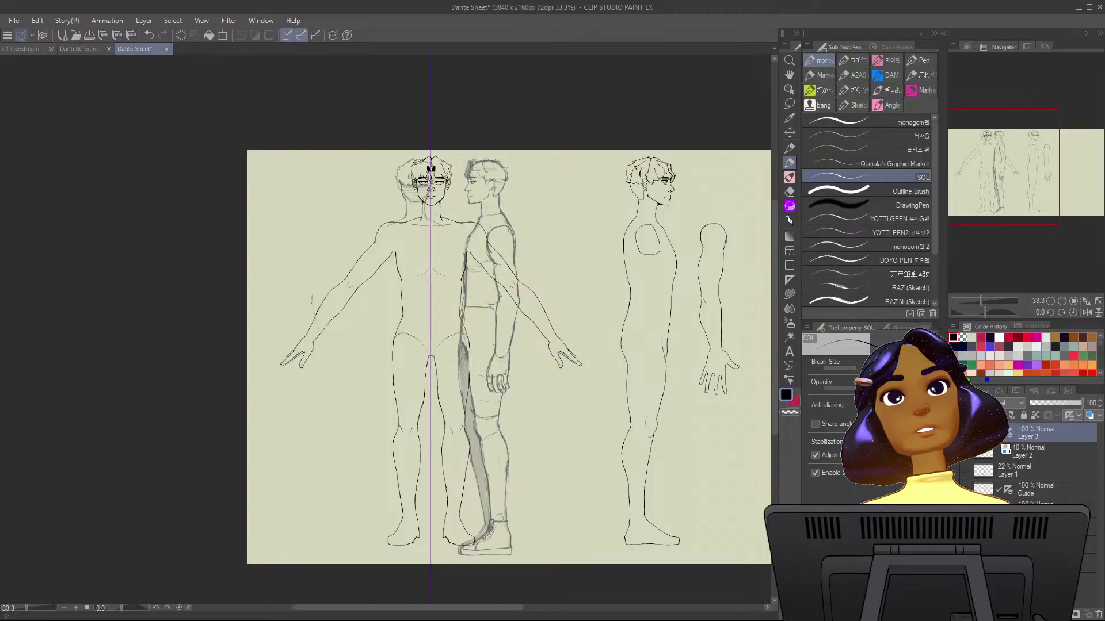
pyautogui.click(955, 451)
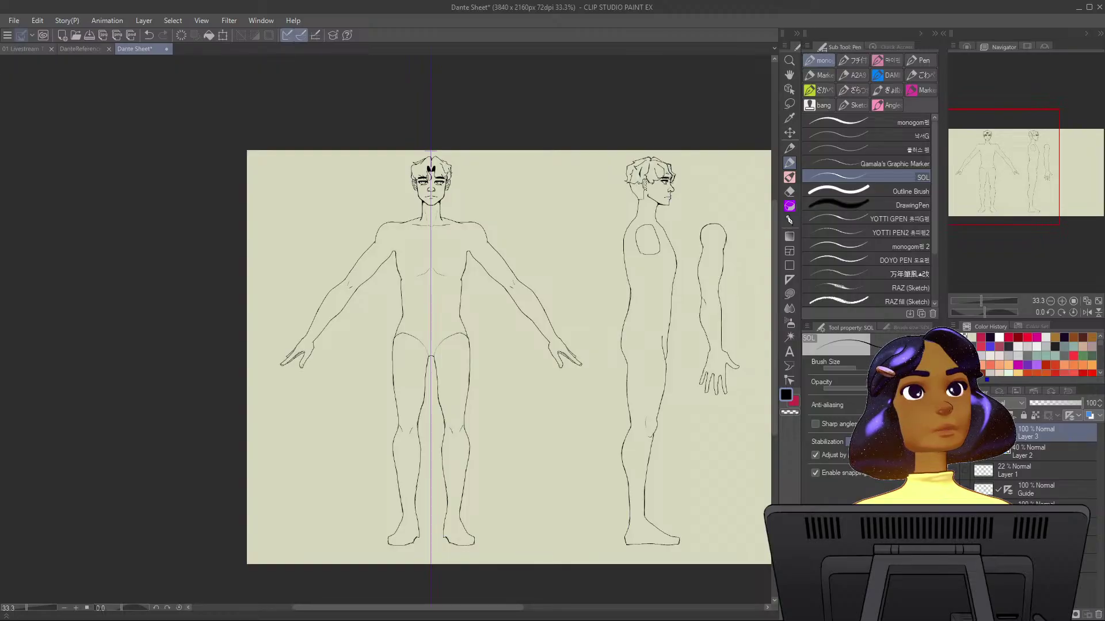
pyautogui.click(965, 509)
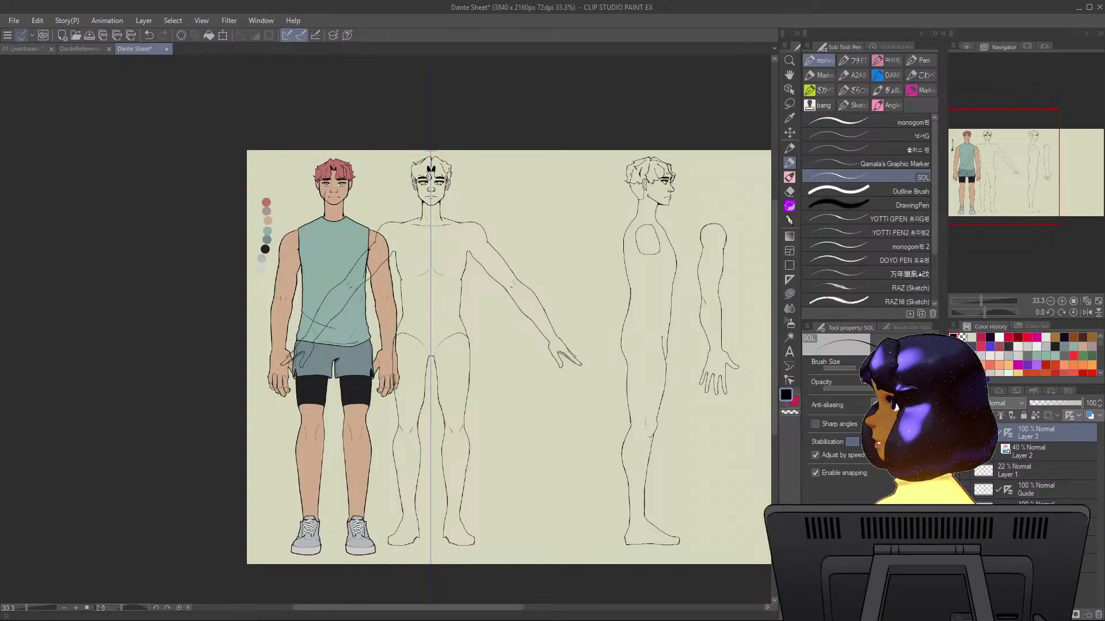
pyautogui.click(789, 103)
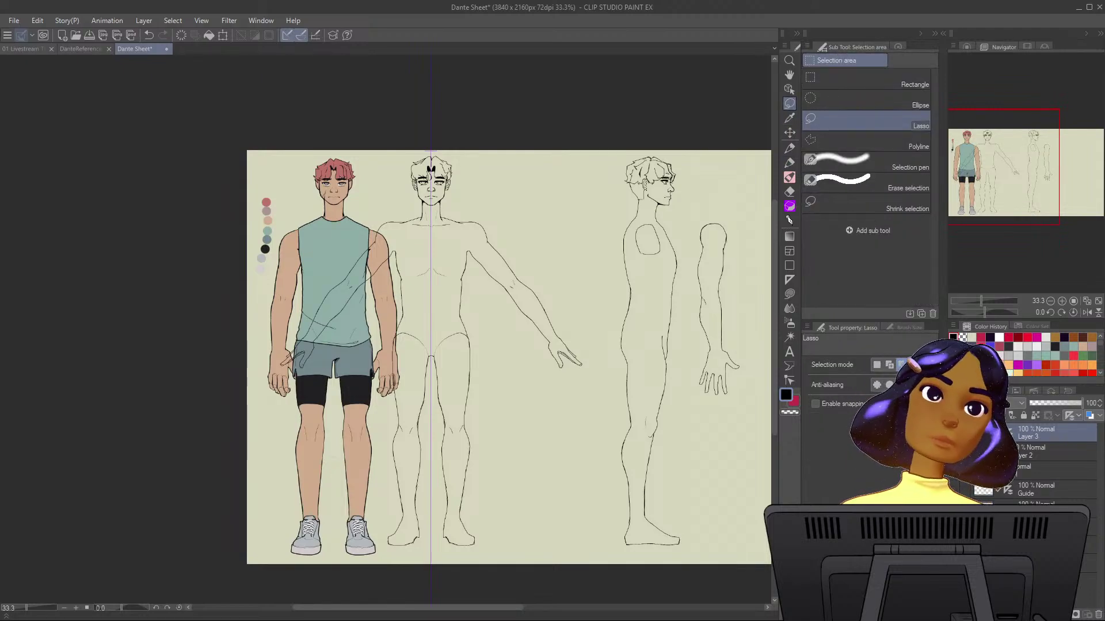
pyautogui.moveTo(486, 377)
pyautogui.mouseDown()
pyautogui.moveTo(344, 523)
pyautogui.moveTo(501, 546)
pyautogui.moveTo(519, 452)
pyautogui.moveTo(482, 381)
pyautogui.mouseUp()
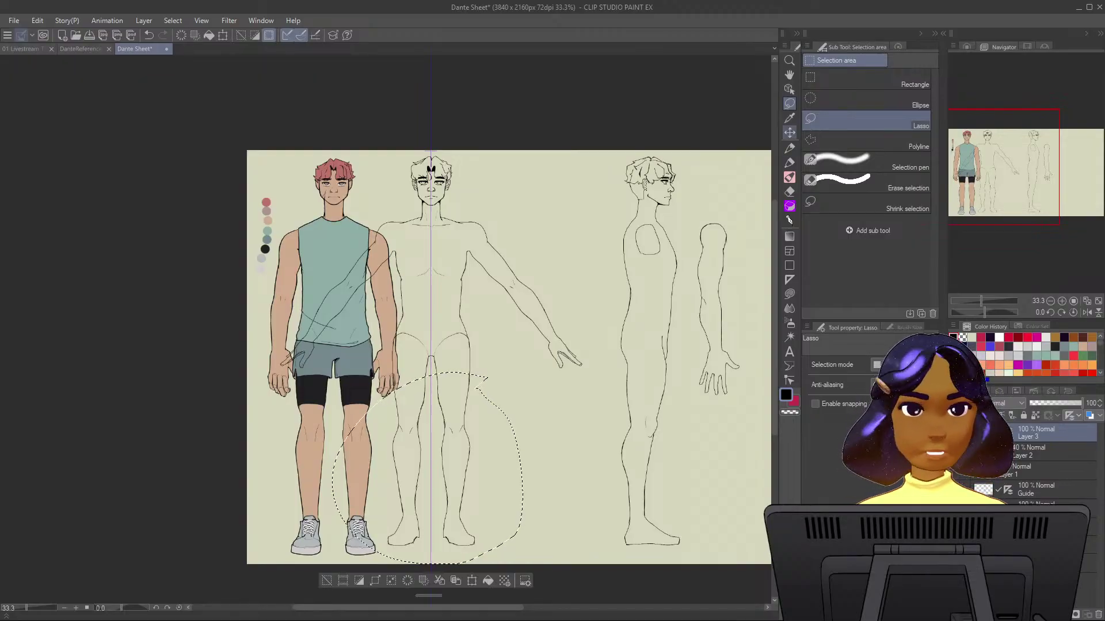
pyautogui.click(789, 133)
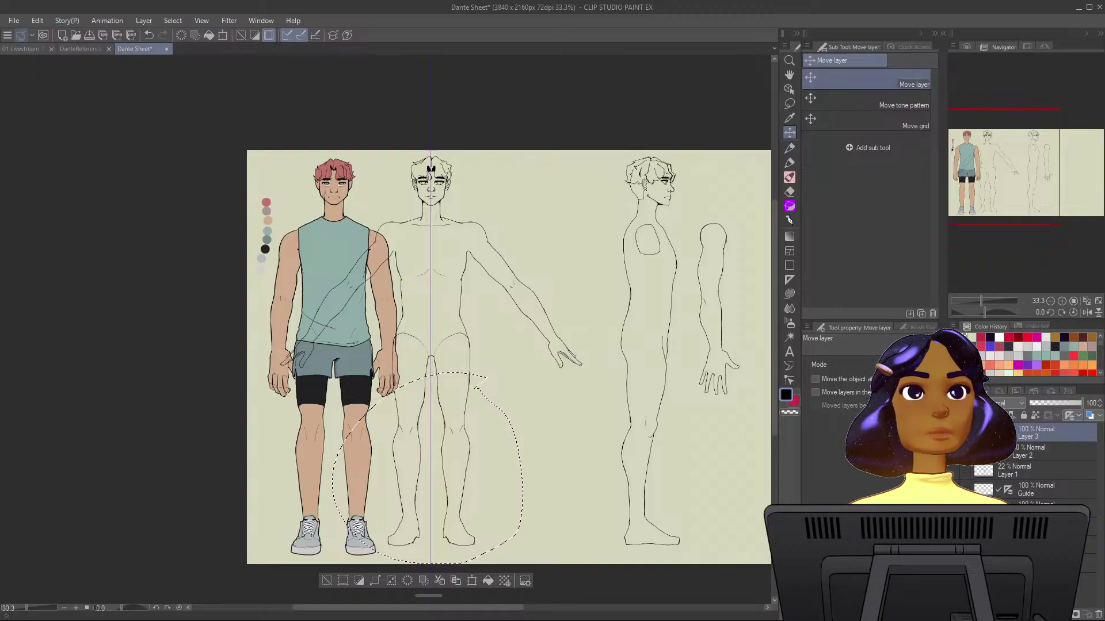
# Clear the selection, draw a red pencil arc from the front view's fingertips to the outer leg, and undo it.
pyautogui.press('p')
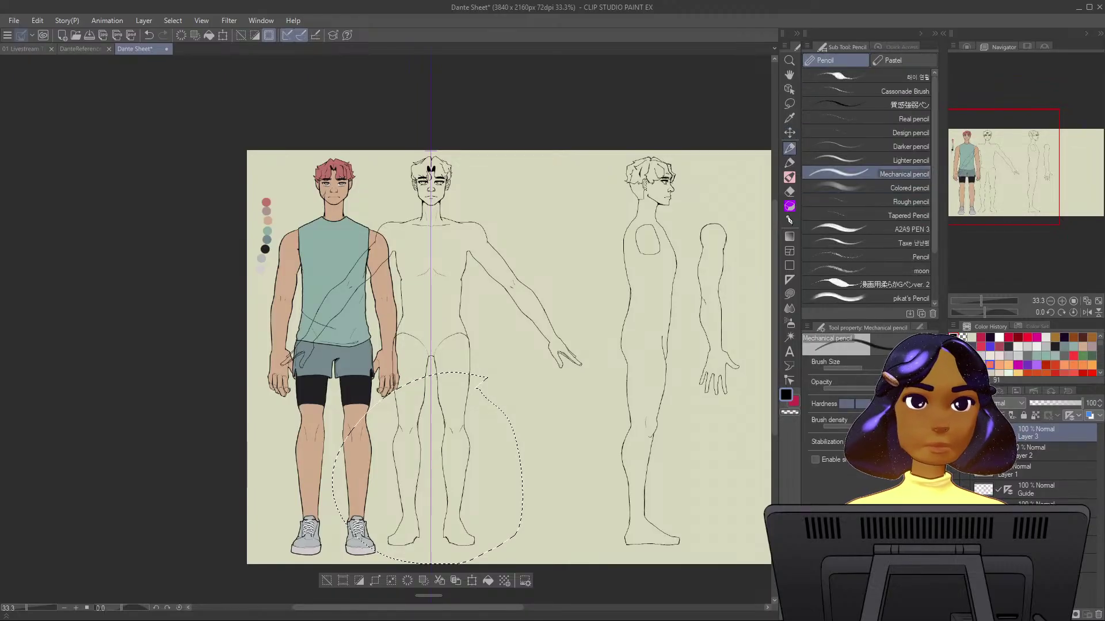
pyautogui.press('x')
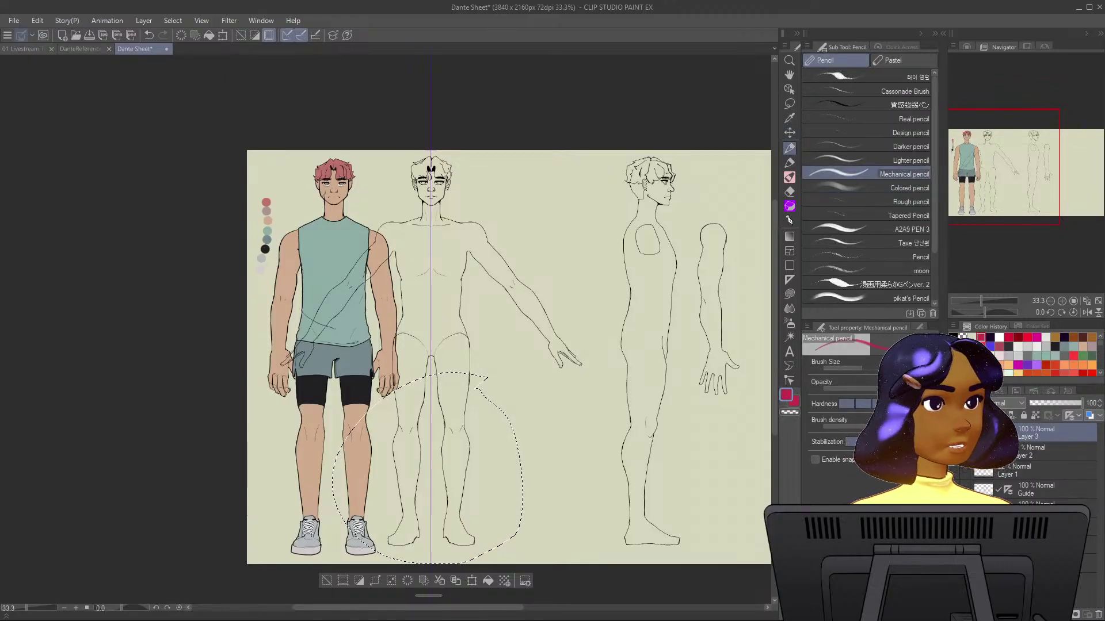
pyautogui.hotkey('ctrl', 'd')
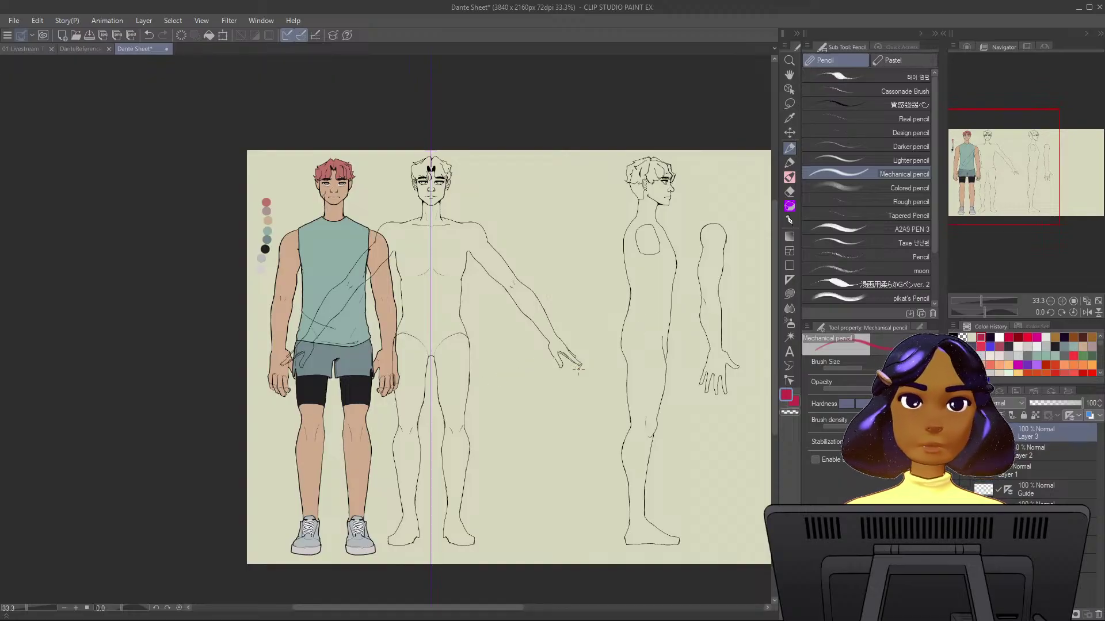
pyautogui.moveTo(578, 370)
pyautogui.mouseDown()
pyautogui.moveTo(492, 420)
pyautogui.moveTo(462, 424)
pyautogui.mouseUp()
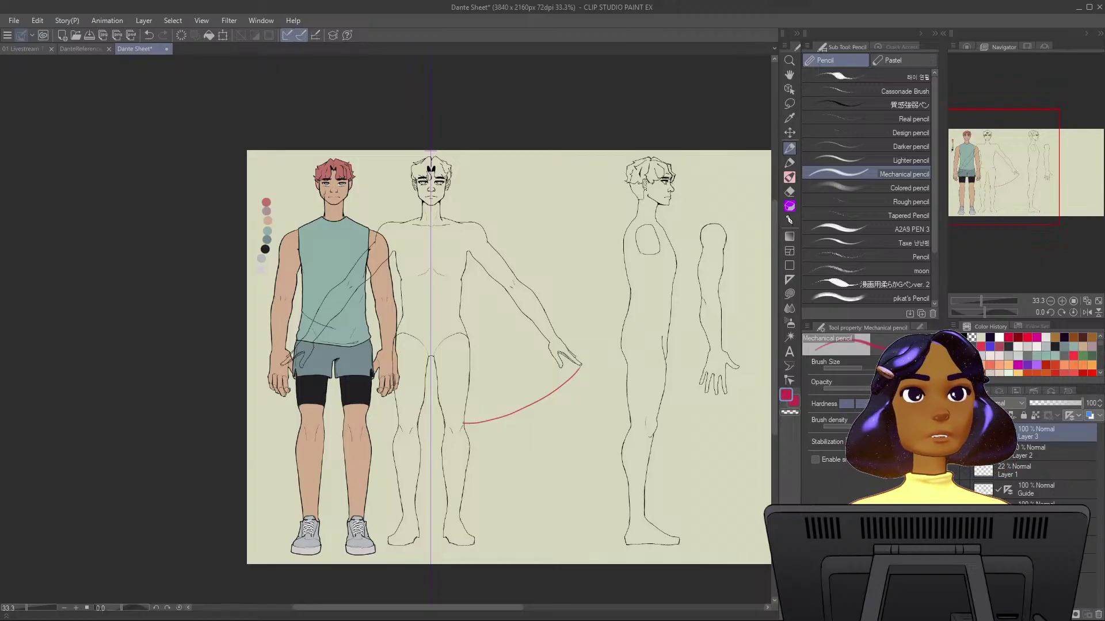
pyautogui.hotkey('ctrl', 'z')
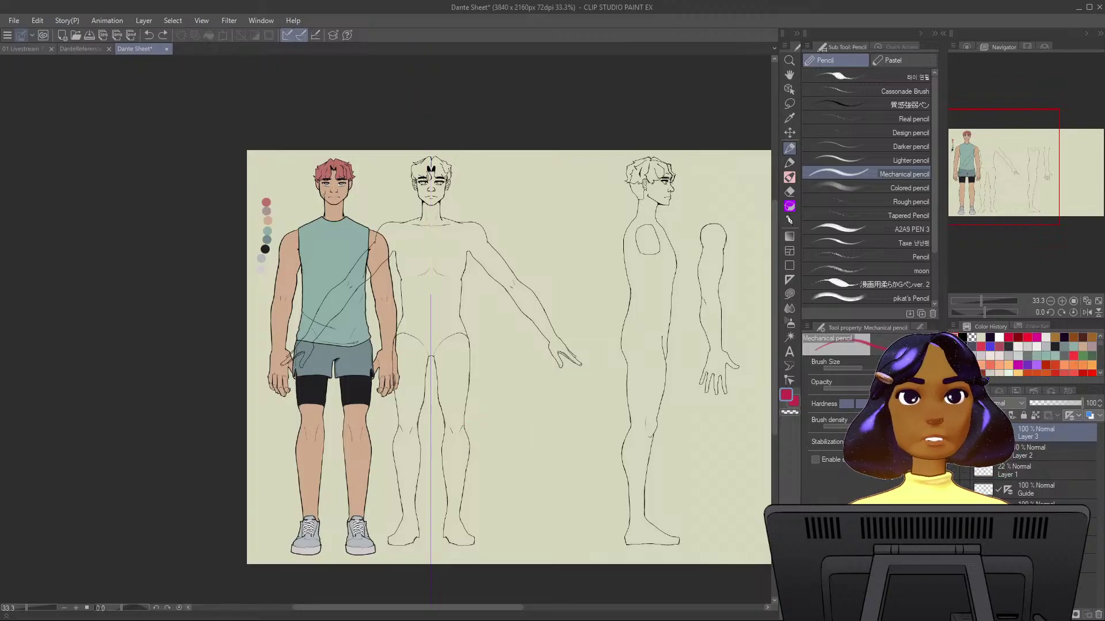
pyautogui.click(955, 508)
pyautogui.click(955, 509)
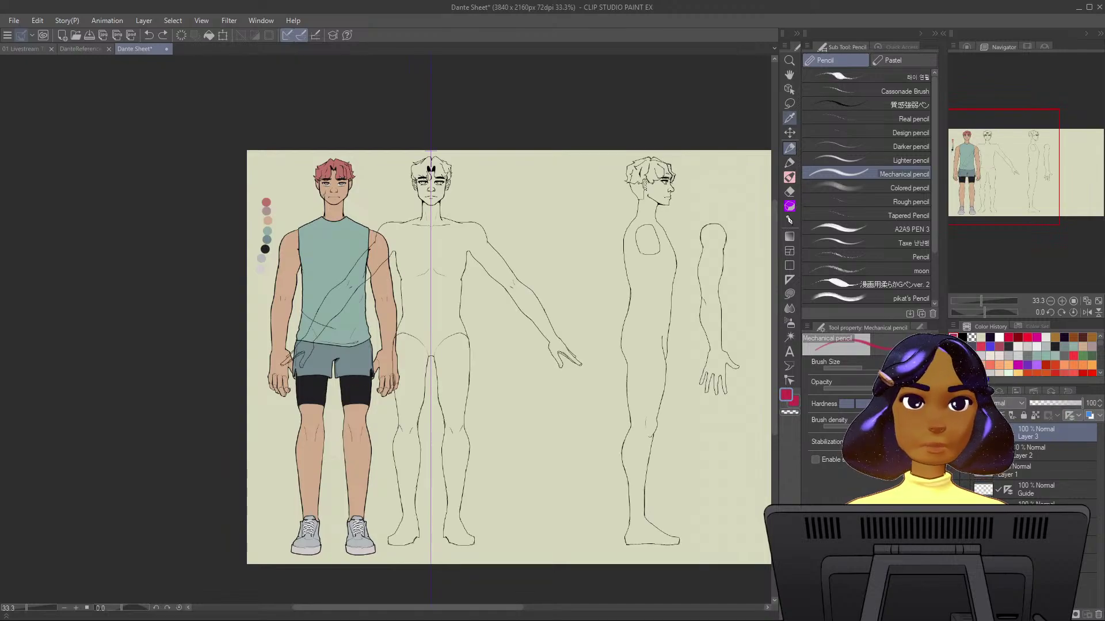
# Try lengthening the front view's legs by lassoing them below mid-thigh and shifting them down, then restore their position and deselect.
pyautogui.press('m')
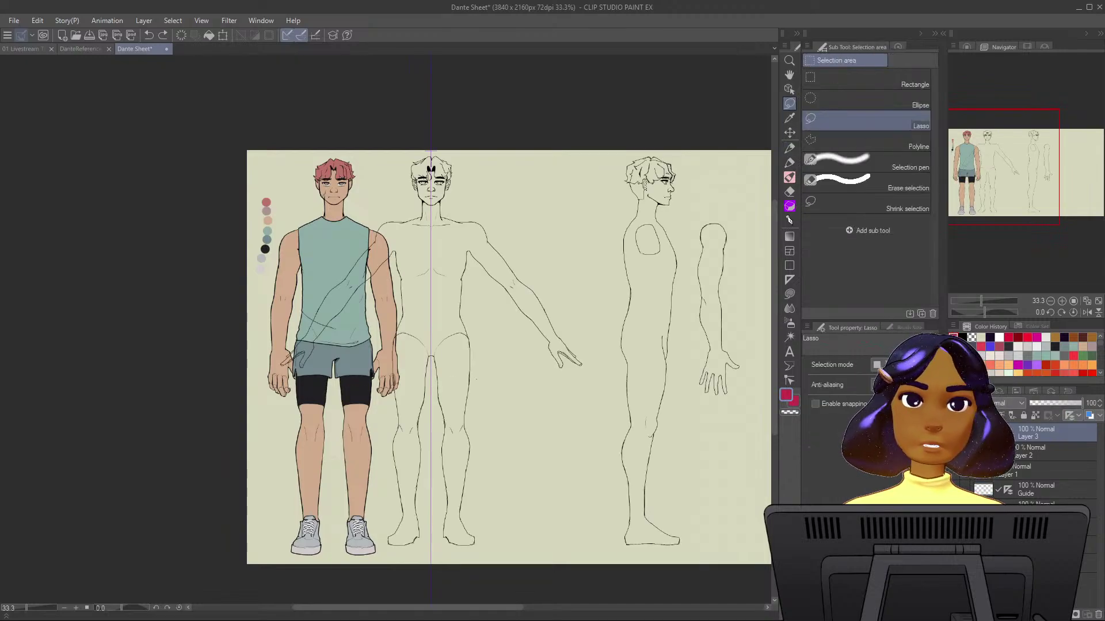
pyautogui.moveTo(477, 379)
pyautogui.mouseDown()
pyautogui.moveTo(434, 583)
pyautogui.moveTo(533, 497)
pyautogui.moveTo(346, 426)
pyautogui.moveTo(456, 555)
pyautogui.moveTo(520, 494)
pyautogui.moveTo(494, 423)
pyautogui.moveTo(463, 384)
pyautogui.moveTo(408, 385)
pyautogui.moveTo(355, 418)
pyautogui.moveTo(477, 574)
pyautogui.moveTo(529, 414)
pyautogui.moveTo(499, 367)
pyautogui.mouseUp()
pyautogui.hotkey('ctrl', 'd')
pyautogui.hotkey('ctrl', 'd')
pyautogui.press('k')
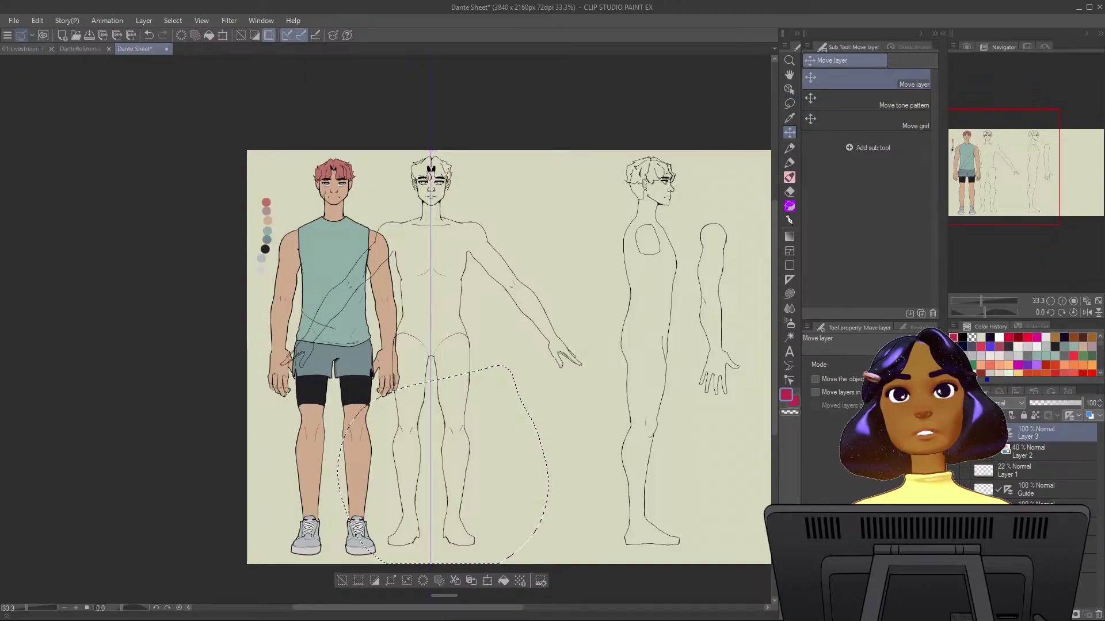
pyautogui.click(954, 433)
pyautogui.click(954, 433)
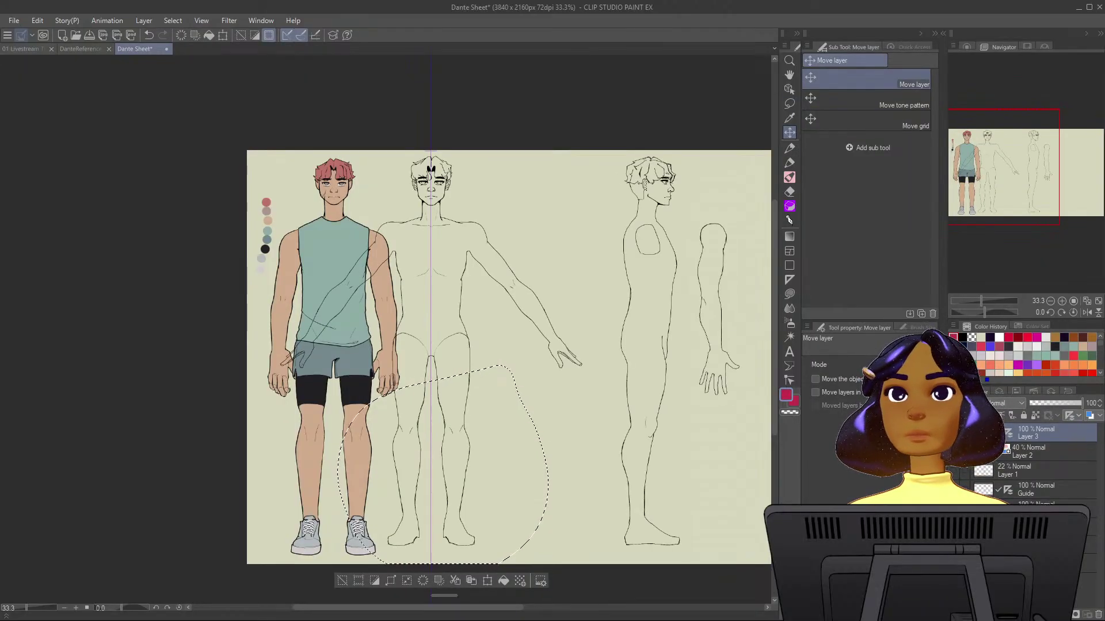
pyautogui.moveTo(443, 460); pyautogui.dragTo(443, 472)
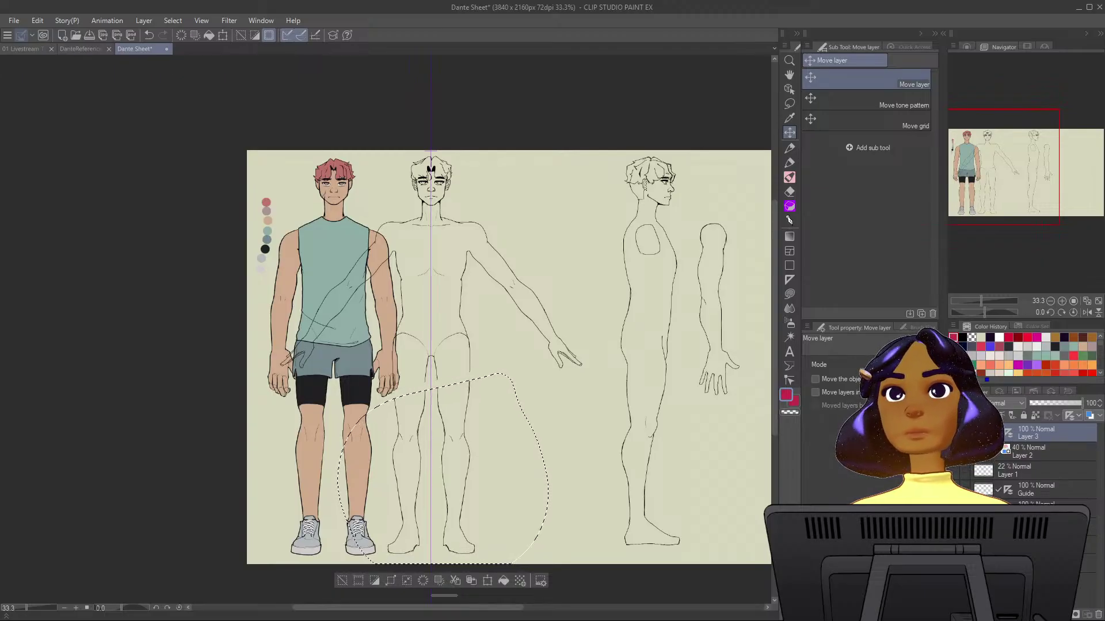
pyautogui.moveTo(443, 460); pyautogui.dragTo(443, 452)
pyautogui.hotkey('ctrl', 'd')
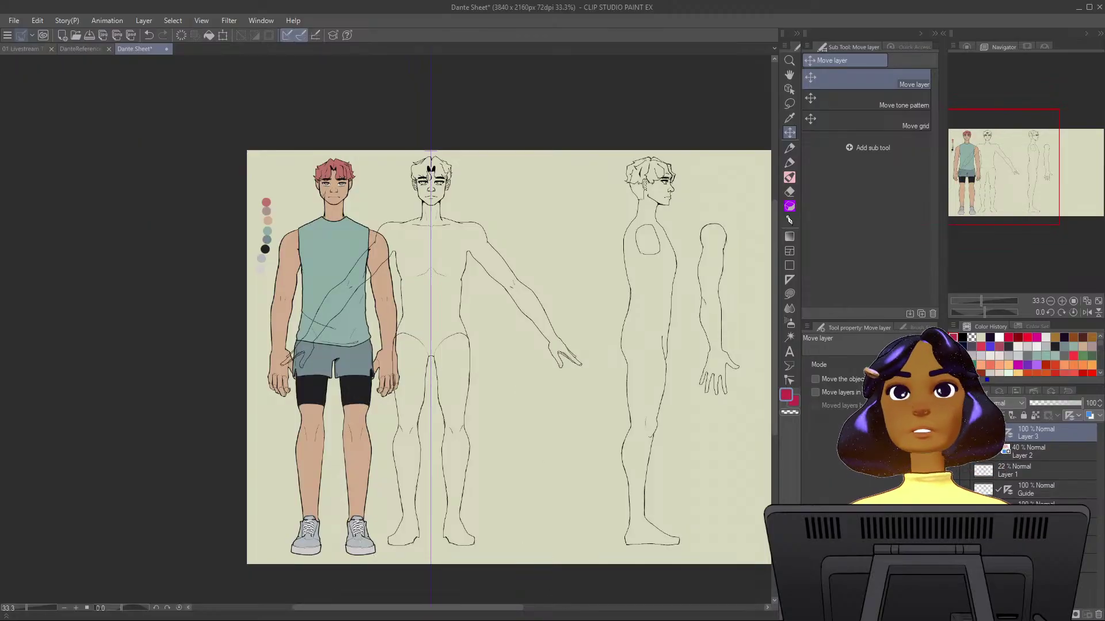
# Select the front and side views' legs together from mid-thigh down with a rectangle, move them slightly downward, and deselect.
pyautogui.press('m')
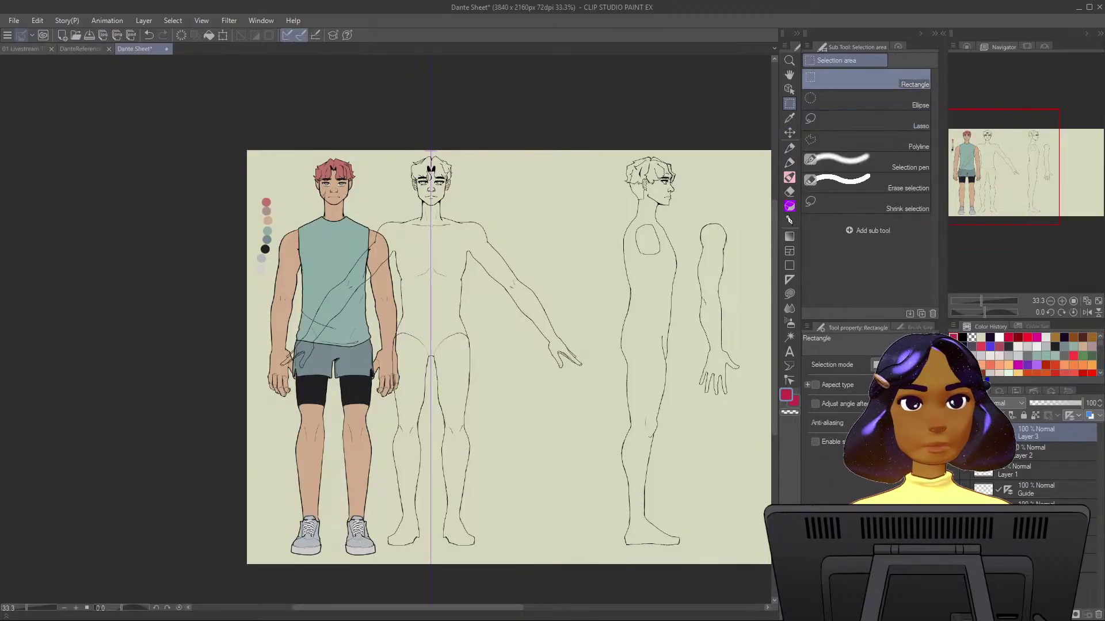
pyautogui.moveTo(408, 396); pyautogui.dragTo(538, 478)
pyautogui.click(789, 133)
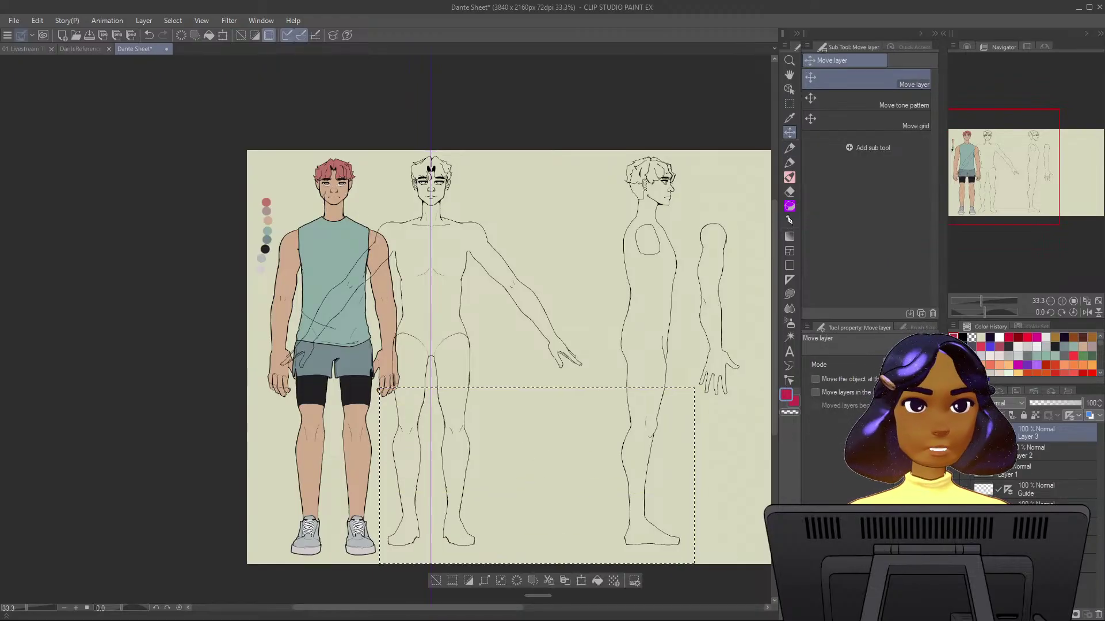
pyautogui.moveTo(538, 471); pyautogui.dragTo(538, 479)
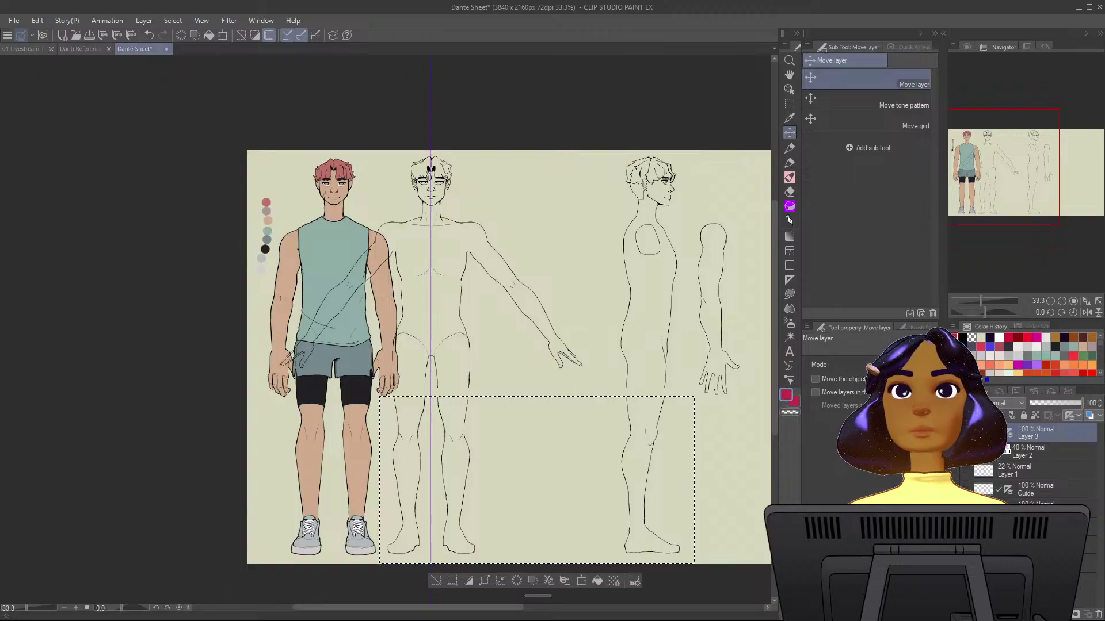
pyautogui.hotkey('ctrl', 'd')
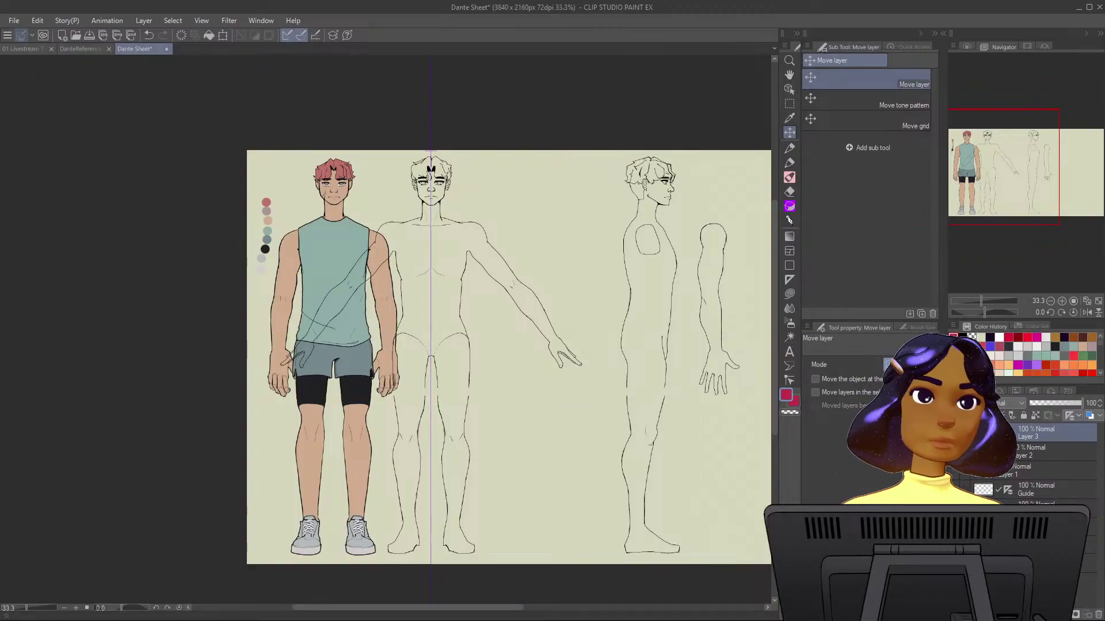
# Bridge the gaps in the front view's inner thigh contours on both legs with black SOL pen strokes.
pyautogui.press('p')
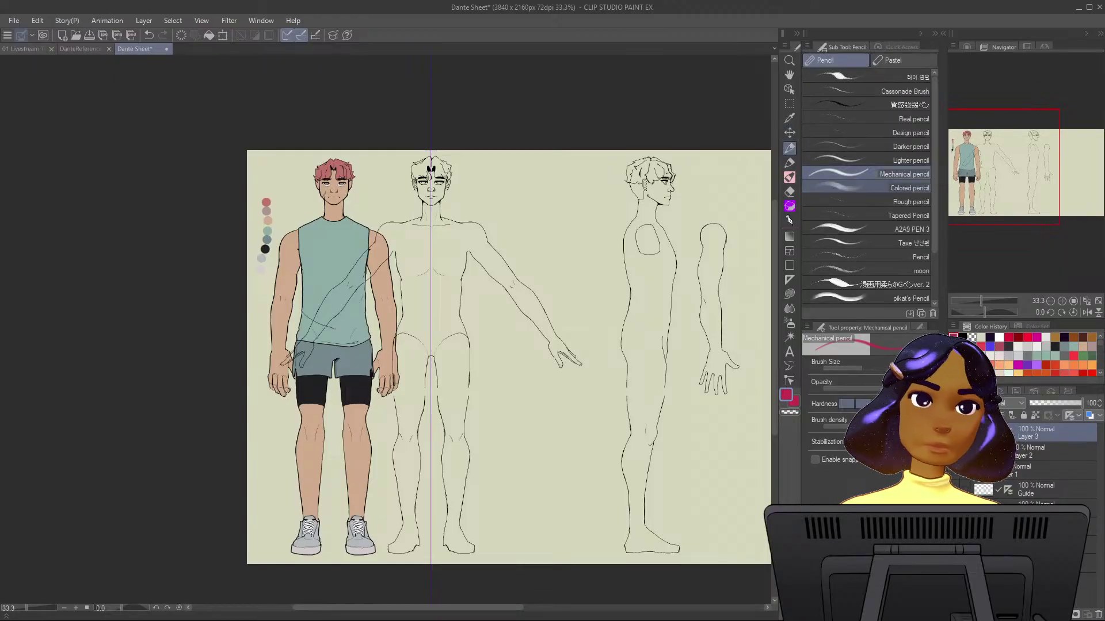
pyautogui.press('p')
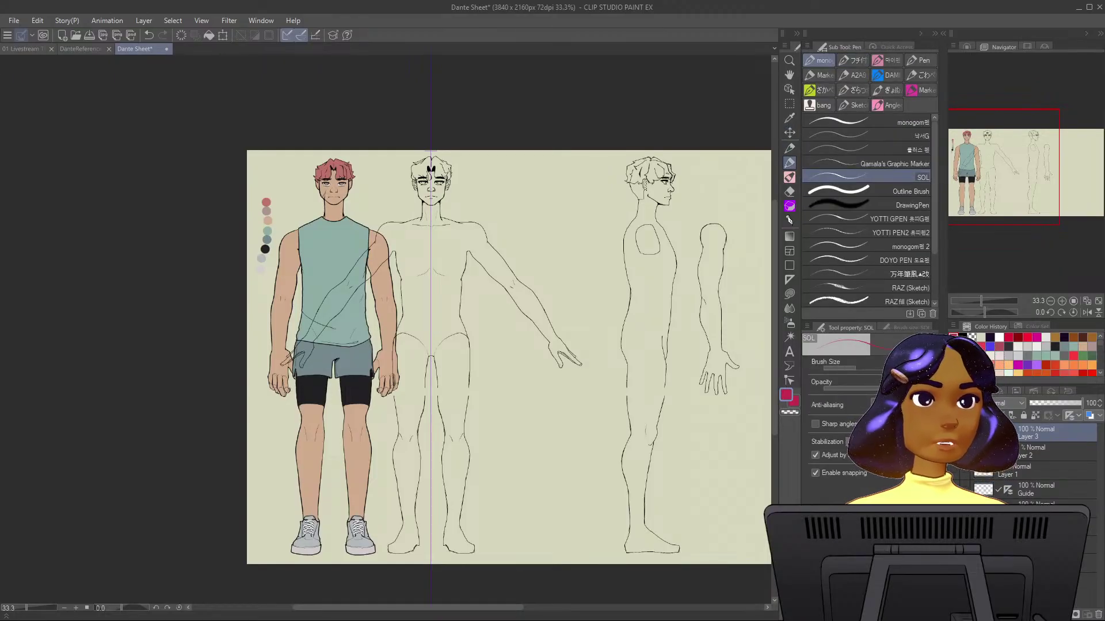
pyautogui.click(956, 433)
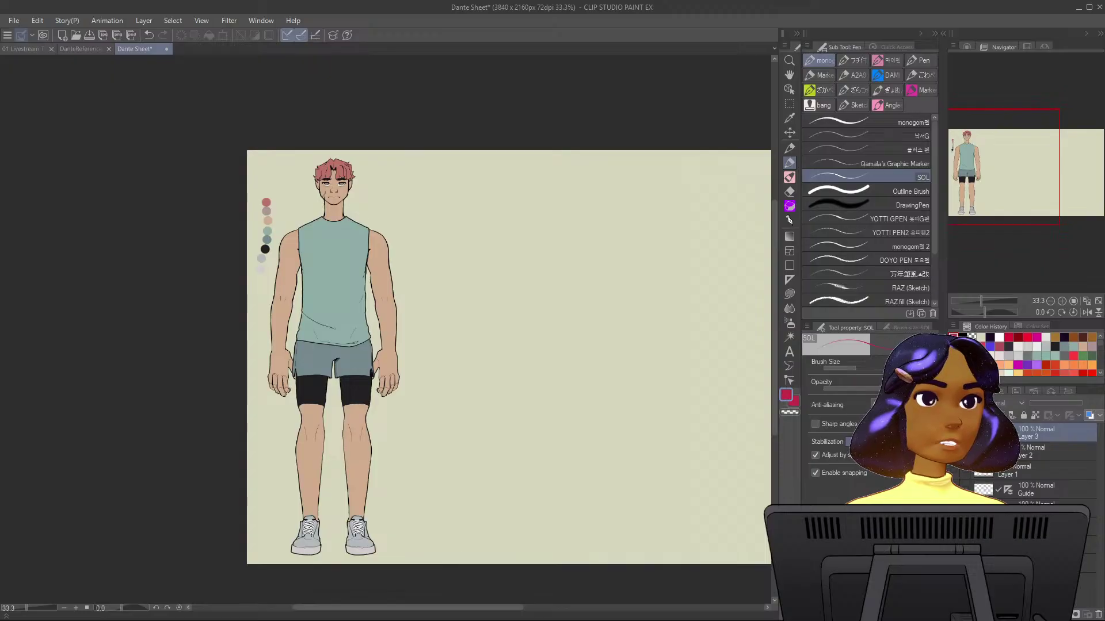
pyautogui.click(957, 433)
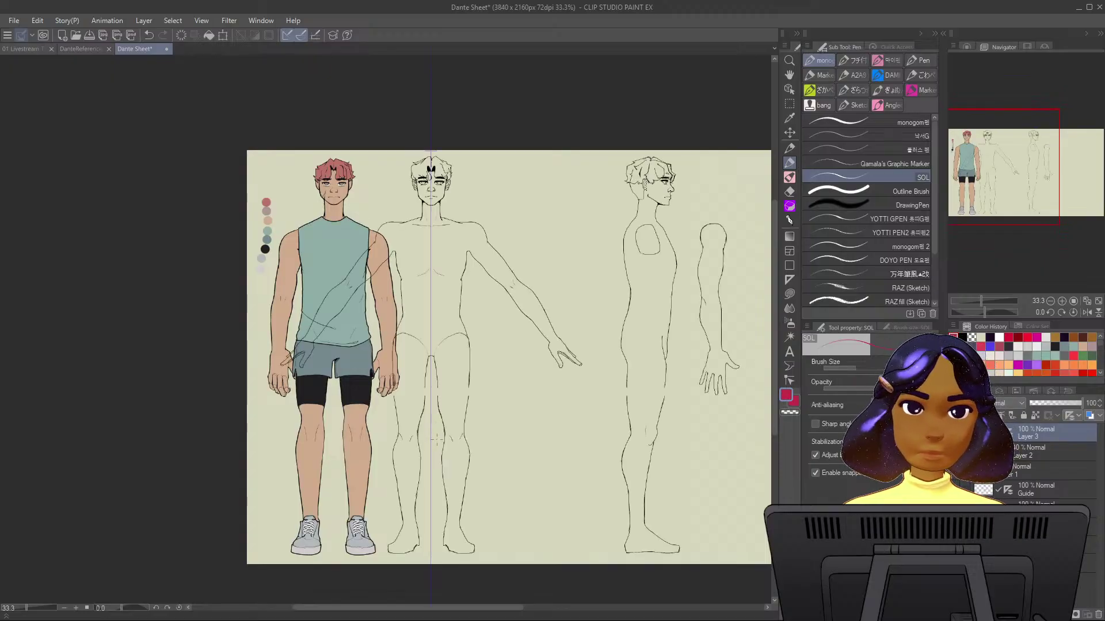
pyautogui.scroll(2, 436, 434)
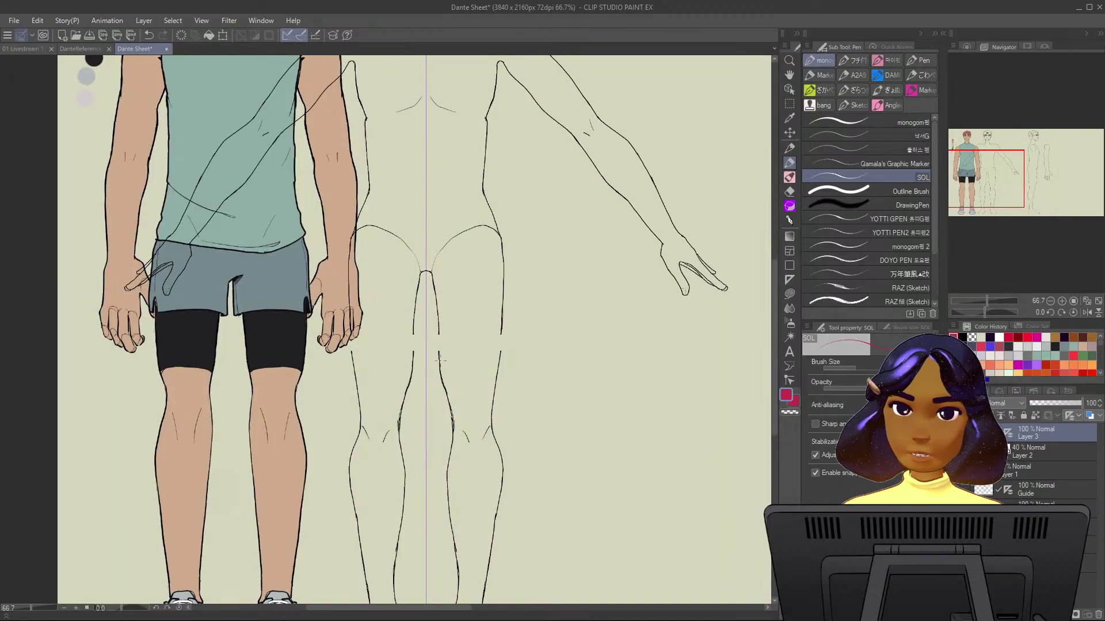
pyautogui.moveTo(589, 518); pyautogui.dragTo(603, 383)
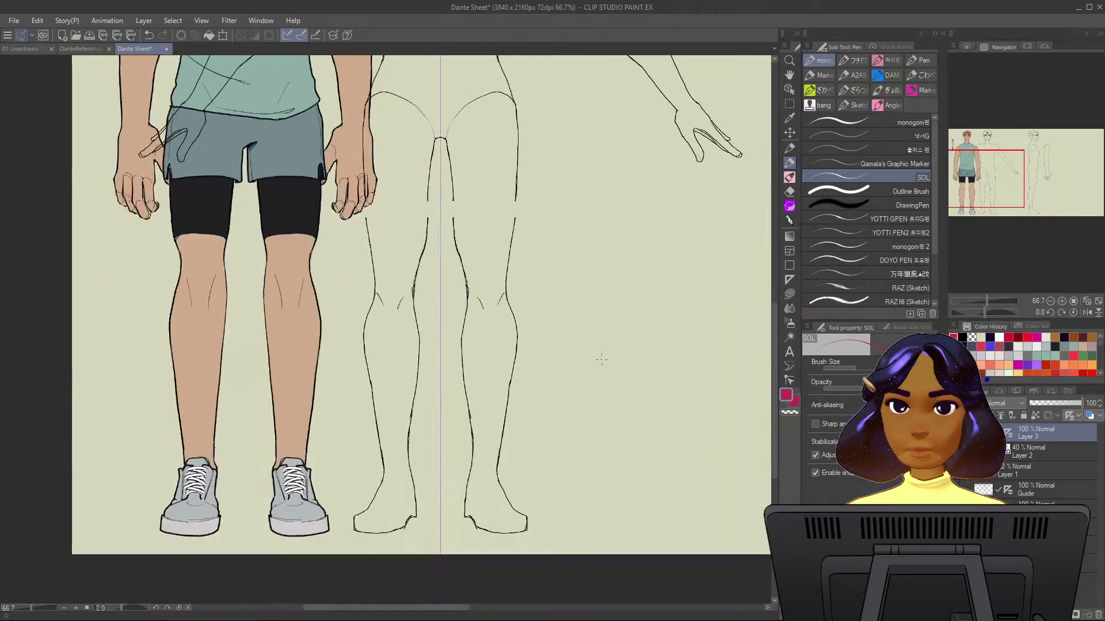
pyautogui.moveTo(498, 345)
pyautogui.mouseDown()
pyautogui.moveTo(402, 448)
pyautogui.moveTo(513, 448)
pyautogui.mouseUp()
pyautogui.hotkey('ctrl', 'z')
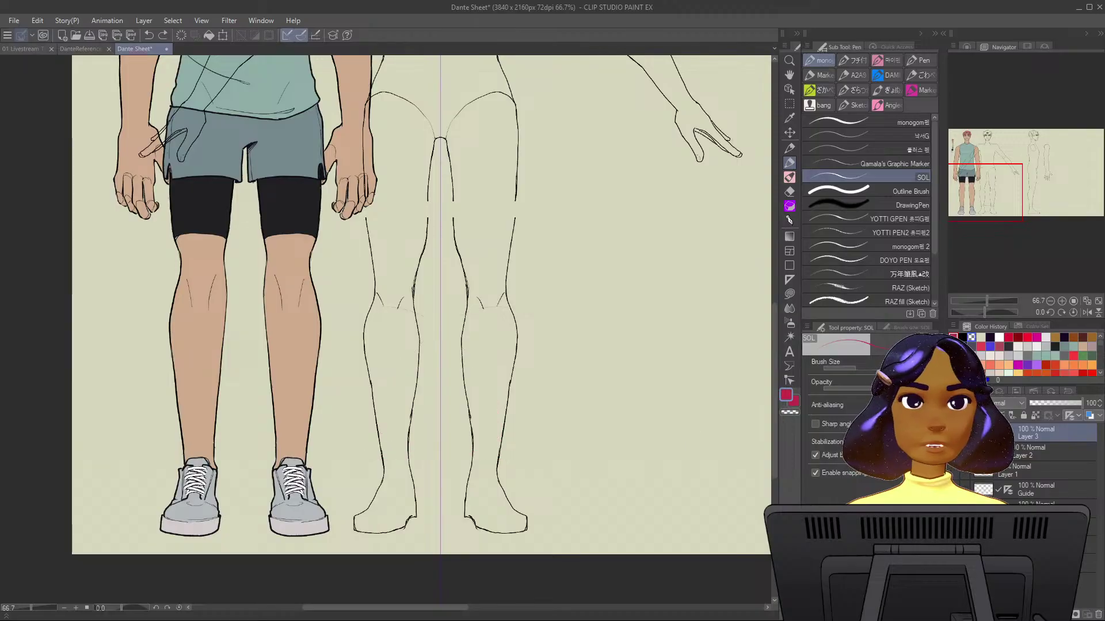
pyautogui.press('x')
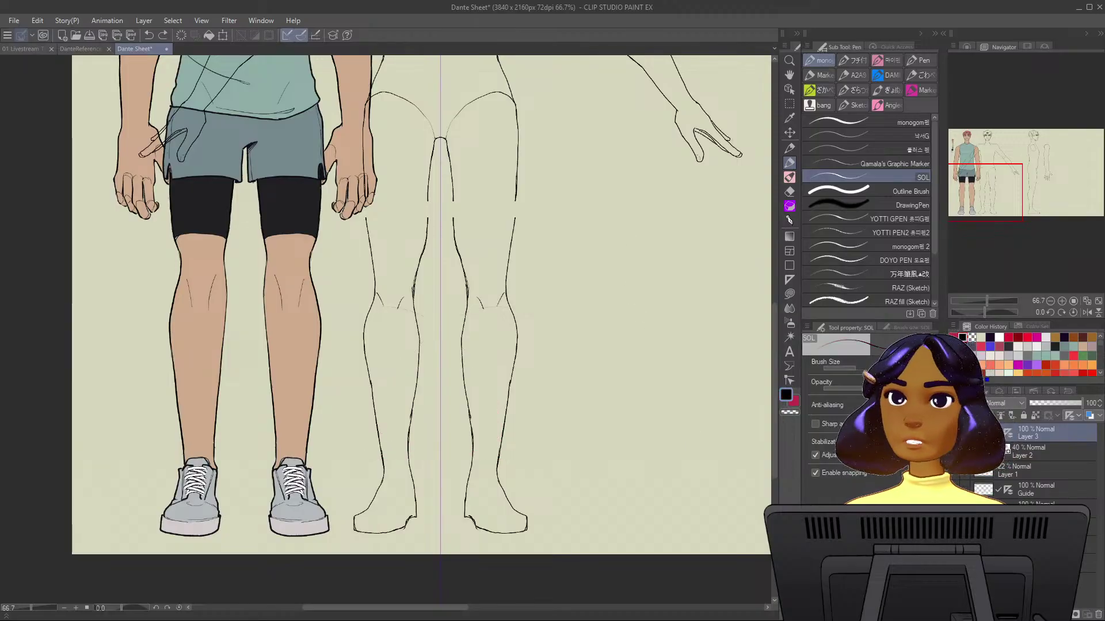
pyautogui.moveTo(611, 340); pyautogui.dragTo(686, 443)
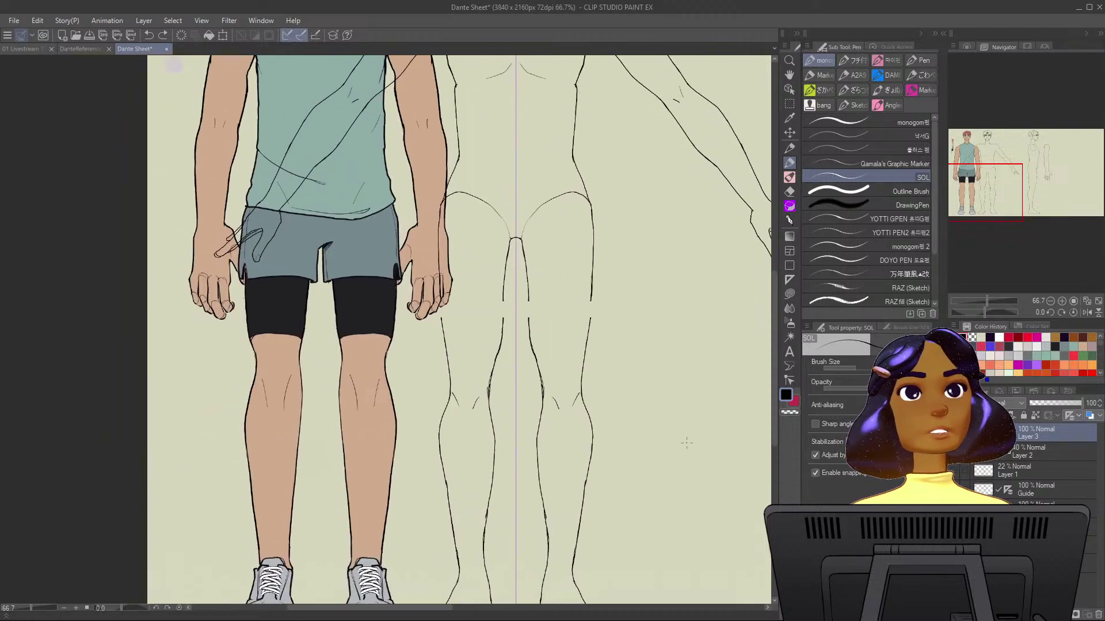
pyautogui.hotkey('ctrl', '+')
pyautogui.hotkey('ctrl', '+')
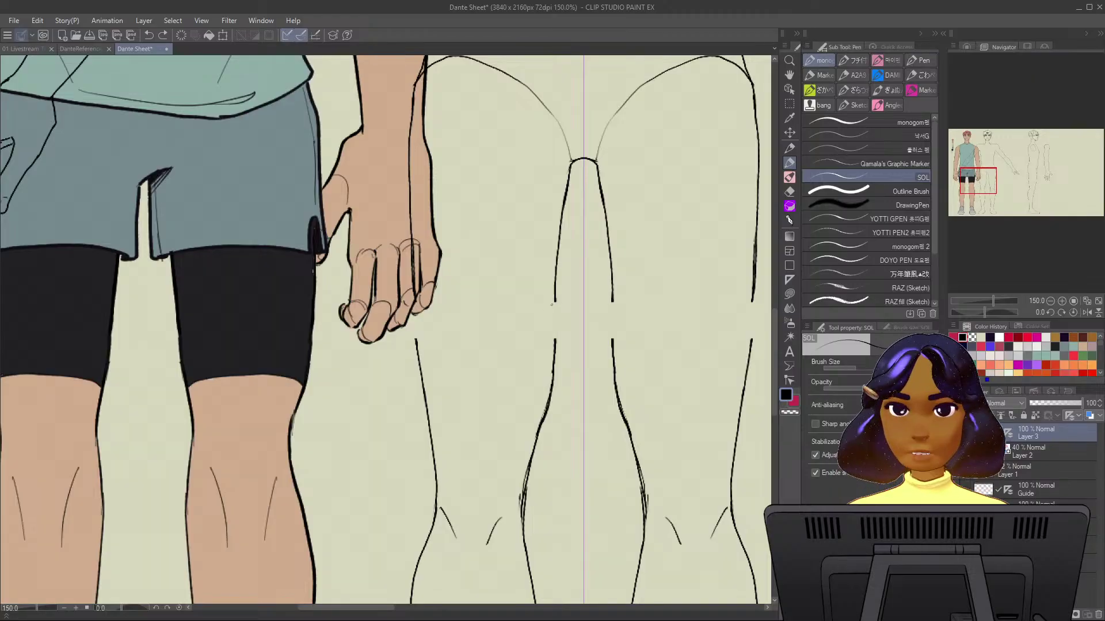
pyautogui.moveTo(555, 301); pyautogui.dragTo(556, 345)
pyautogui.moveTo(612, 302); pyautogui.dragTo(611, 344)
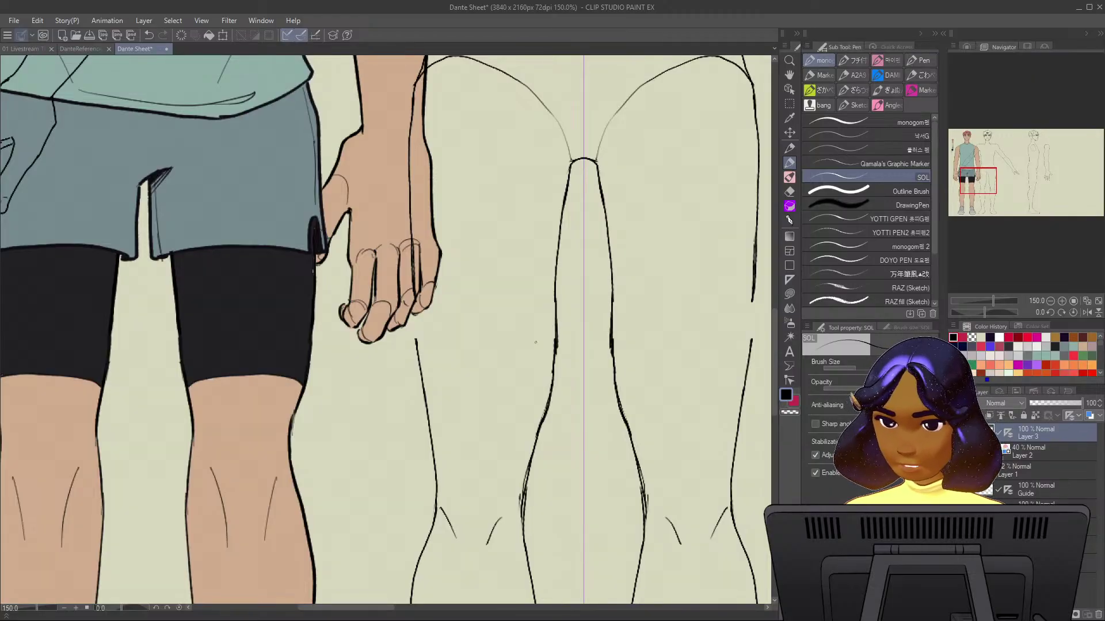
# Ink across the gaps in both outer thigh contours of the front view, comparing the legs with and without these strokes.
pyautogui.moveTo(415, 302); pyautogui.dragTo(420, 351)
pyautogui.moveTo(752, 298); pyautogui.dragTo(748, 351)
pyautogui.hotkey('ctrl', 'z')
pyautogui.hotkey('ctrl', 'z')
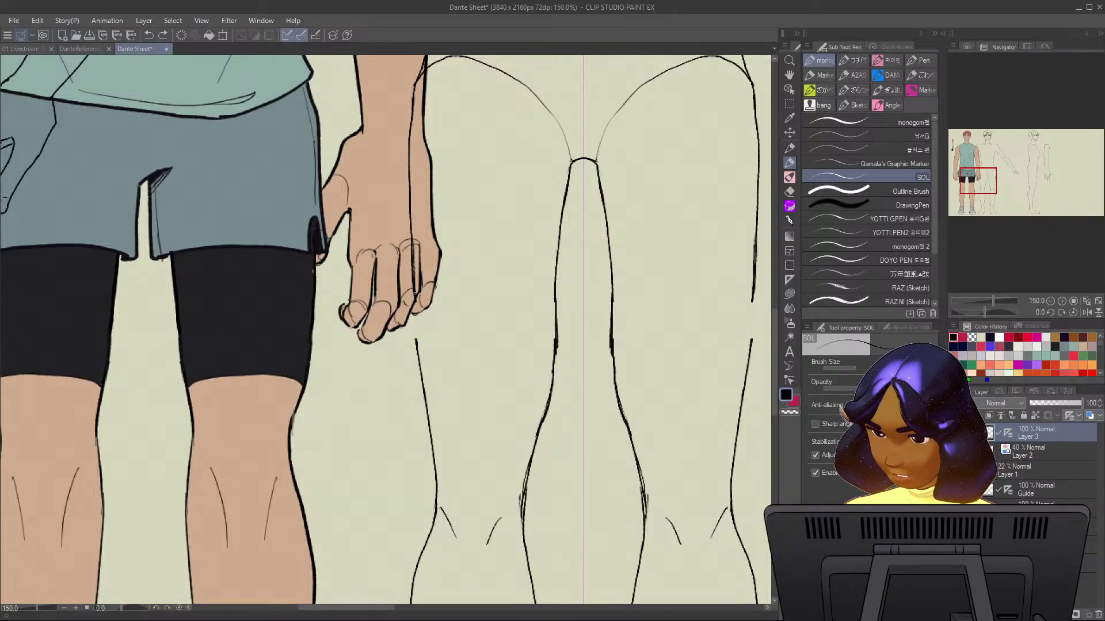
pyautogui.hotkey('ctrl', 'y')
pyautogui.hotkey('ctrl', 'y')
pyautogui.hotkey('ctrl', 'z')
pyautogui.hotkey('ctrl', 'z')
pyautogui.hotkey('ctrl', 'y')
pyautogui.hotkey('ctrl', 'y')
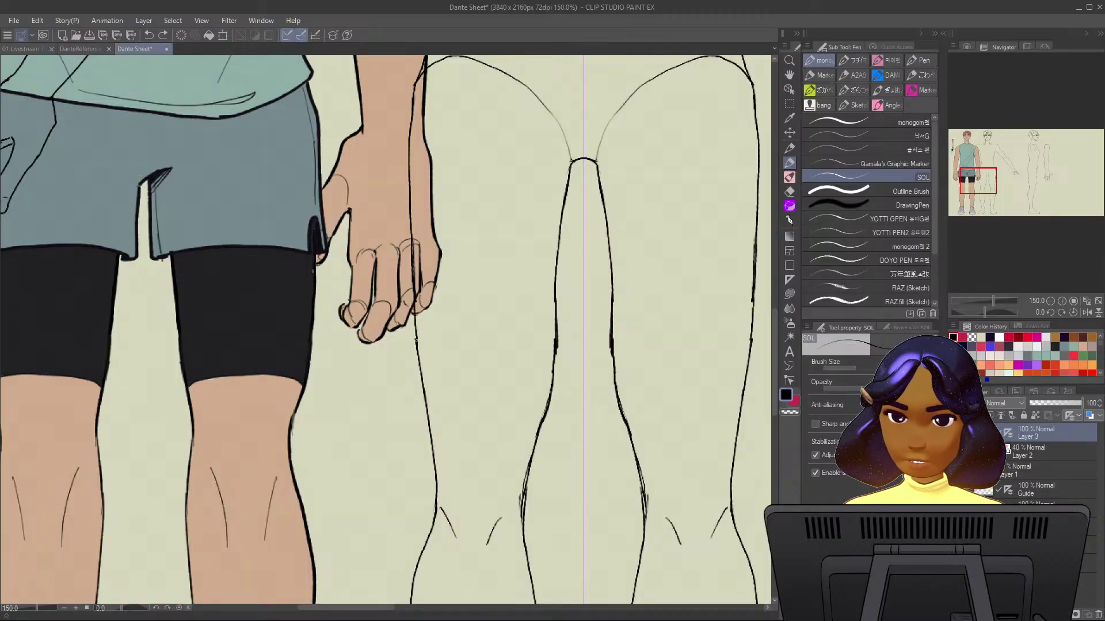
pyautogui.scroll(-4, 421, 325)
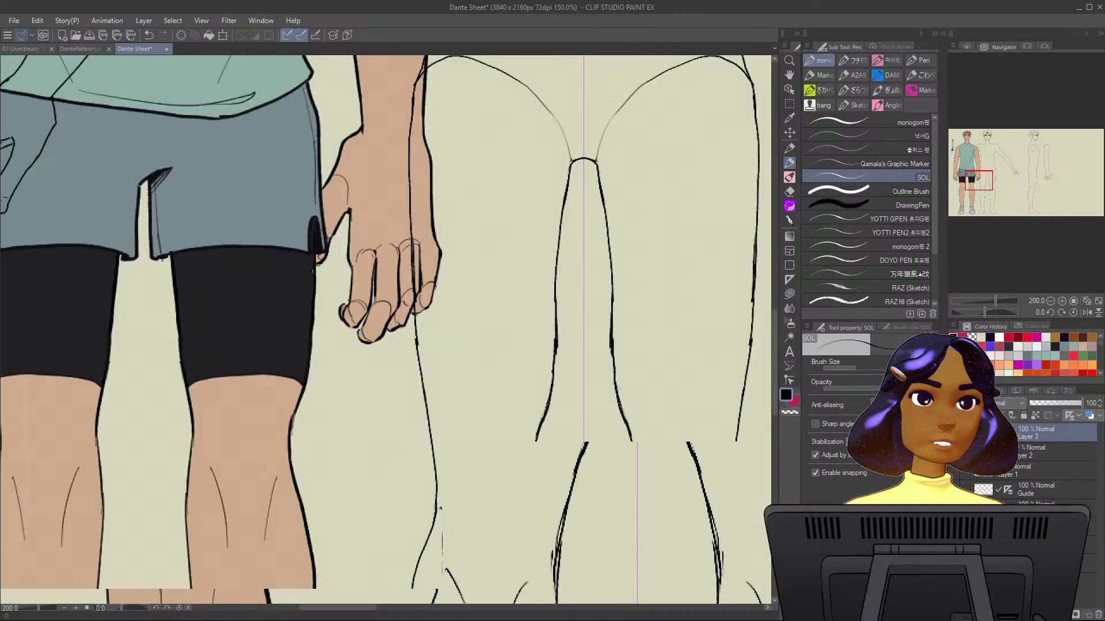
# Bridge the gaps in the side view's front and back thigh contours with black SOL pen strokes.
pyautogui.scroll(-1, 421, 324)
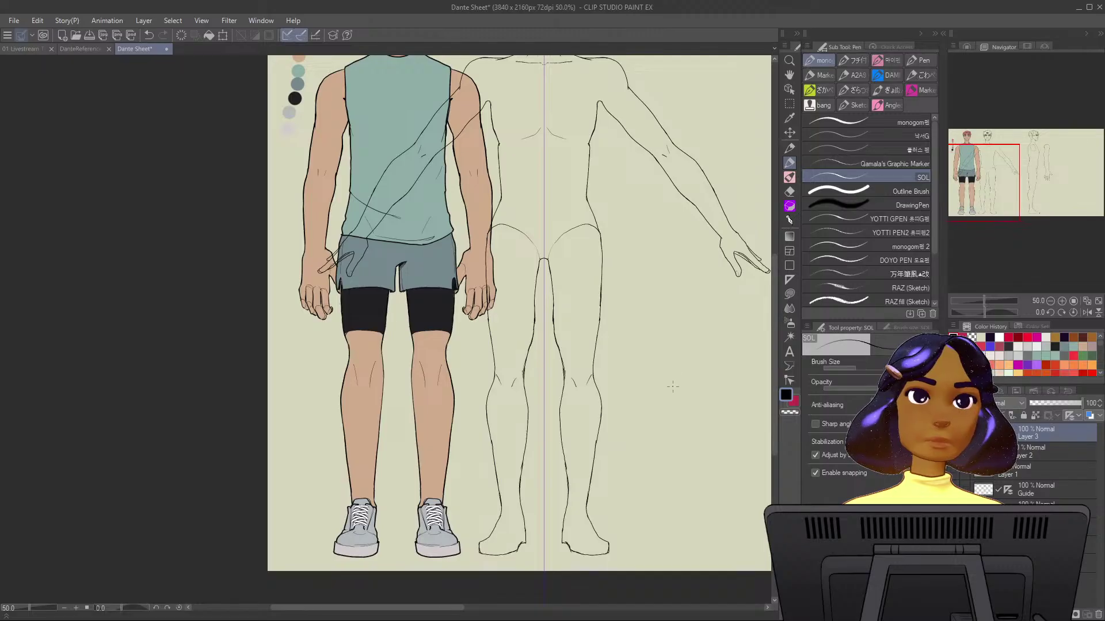
pyautogui.moveTo(421, 324); pyautogui.dragTo(236, 388)
pyautogui.moveTo(584, 374); pyautogui.dragTo(548, 386)
pyautogui.scroll(1, 548, 387)
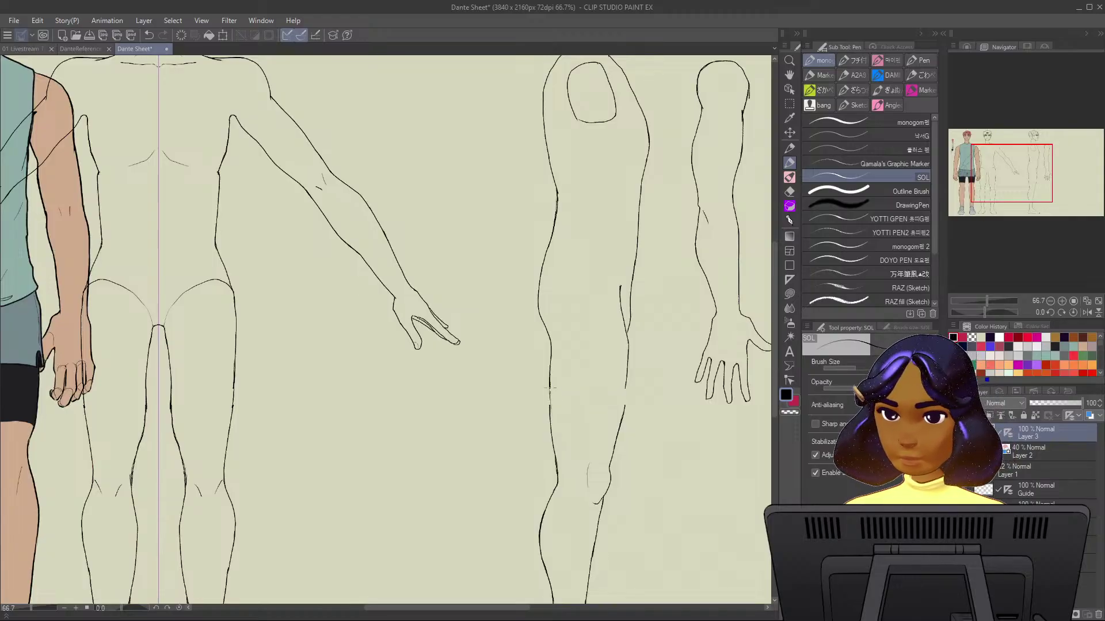
pyautogui.moveTo(547, 387); pyautogui.dragTo(550, 414)
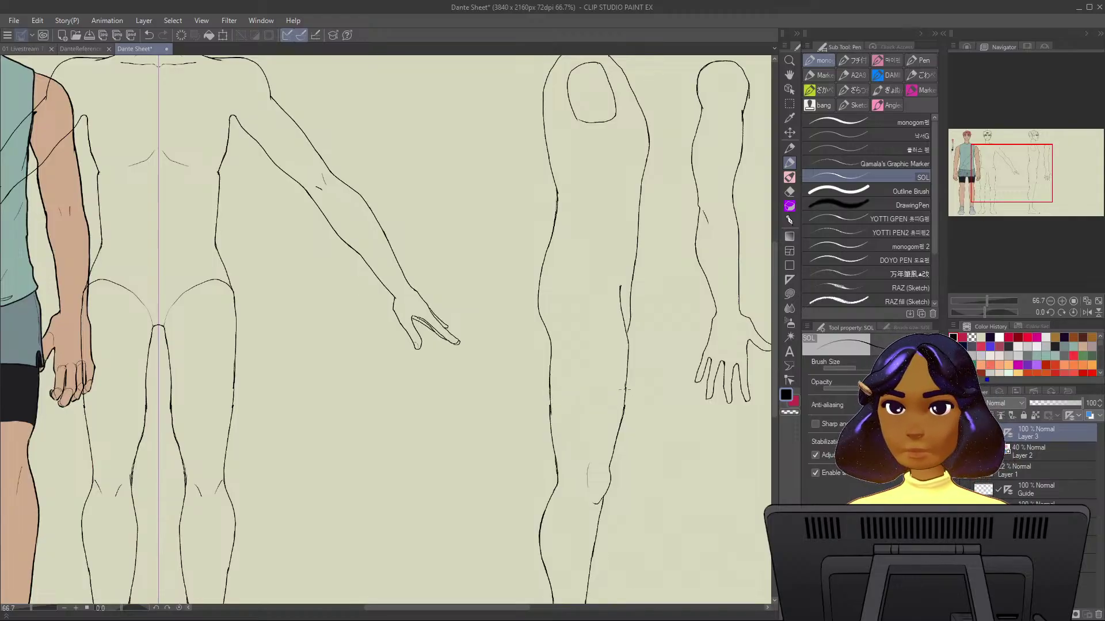
pyautogui.scroll(-1, 624, 397)
pyautogui.scroll(-1, 604, 482)
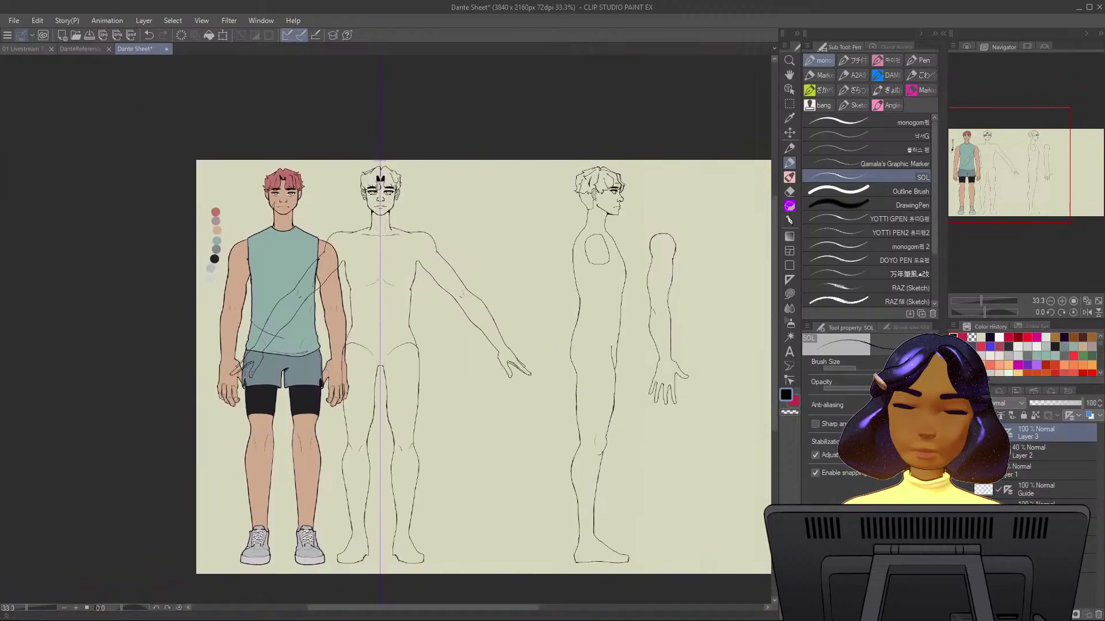
pyautogui.moveTo(235, 362)
pyautogui.mouseDown()
pyautogui.moveTo(206, 412)
pyautogui.moveTo(239, 427)
pyautogui.mouseUp()
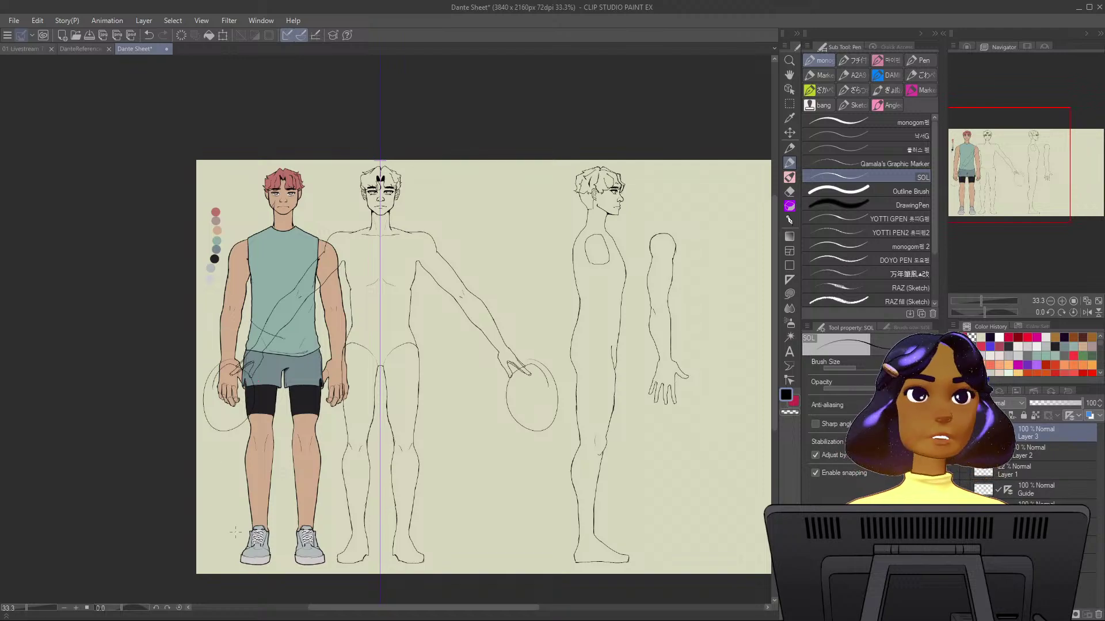
pyautogui.hotkey('ctrl', 'z')
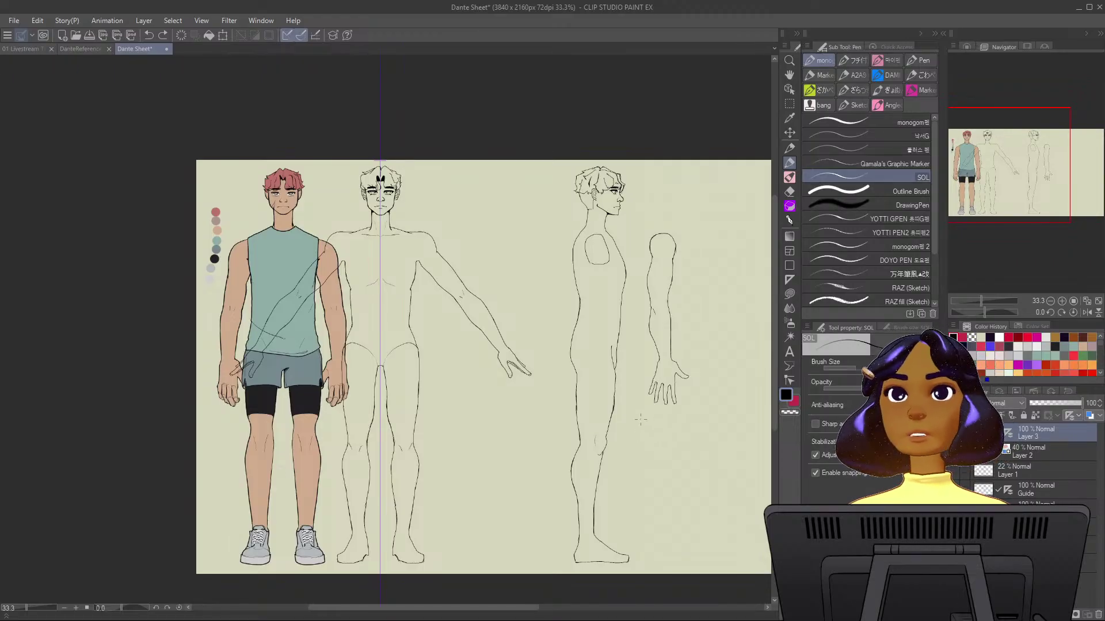
# Refine the rejoined thigh contours of the side view with short SOL pen strokes, alternating between black and transparent colour.
pyautogui.scroll(3, 639, 429)
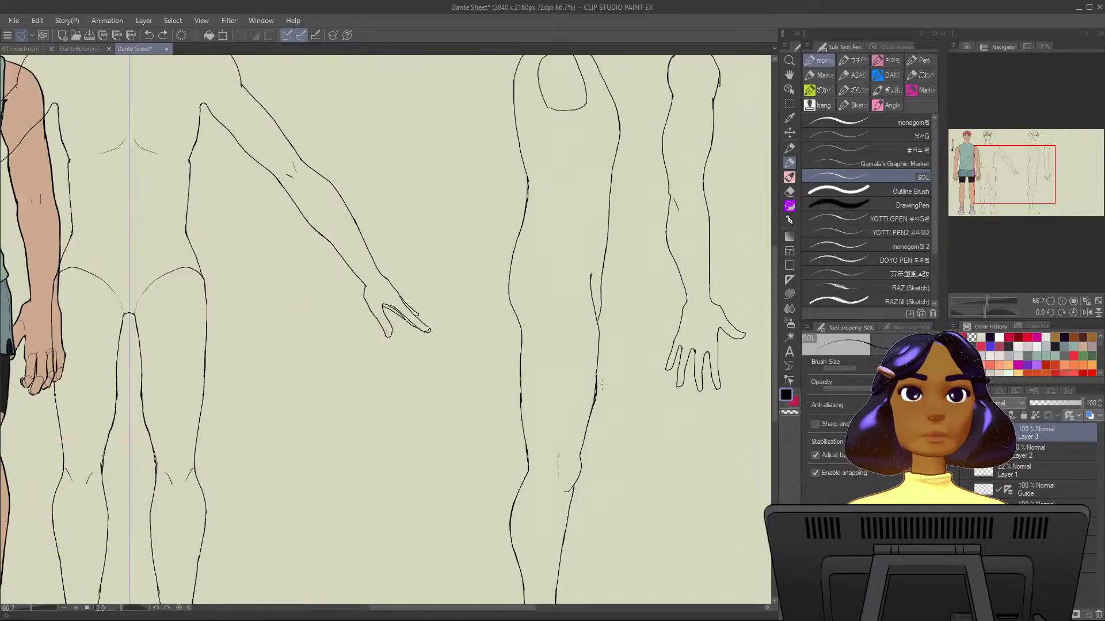
pyautogui.moveTo(599, 361)
pyautogui.mouseDown()
pyautogui.moveTo(588, 427)
pyautogui.moveTo(590, 377)
pyautogui.mouseUp()
pyautogui.press('c')
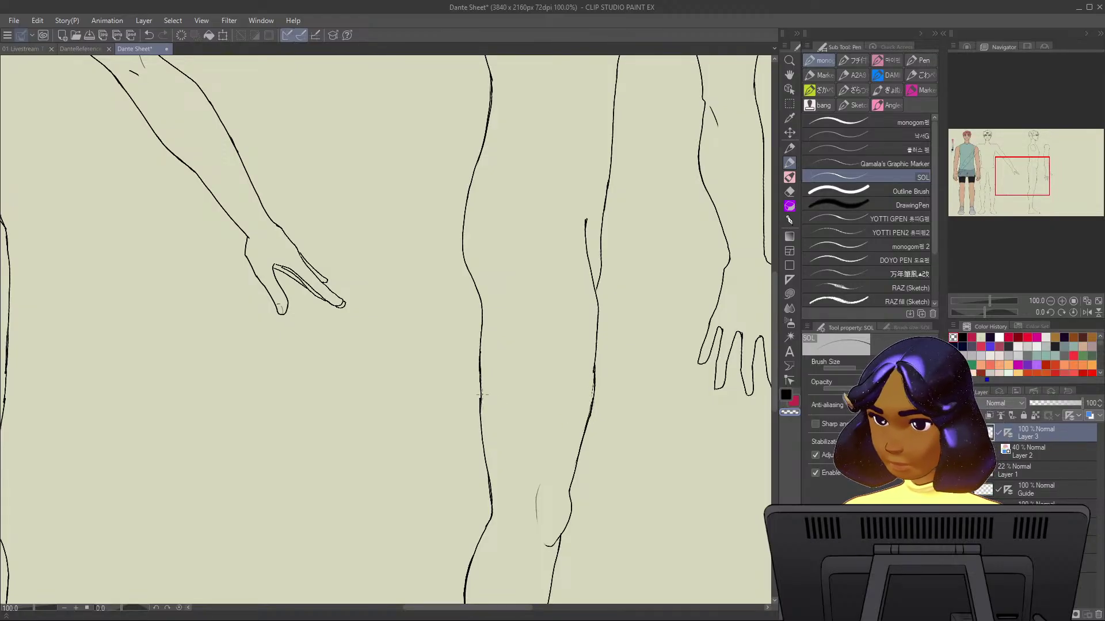
pyautogui.press('c')
pyautogui.scroll(-5, 503, 375)
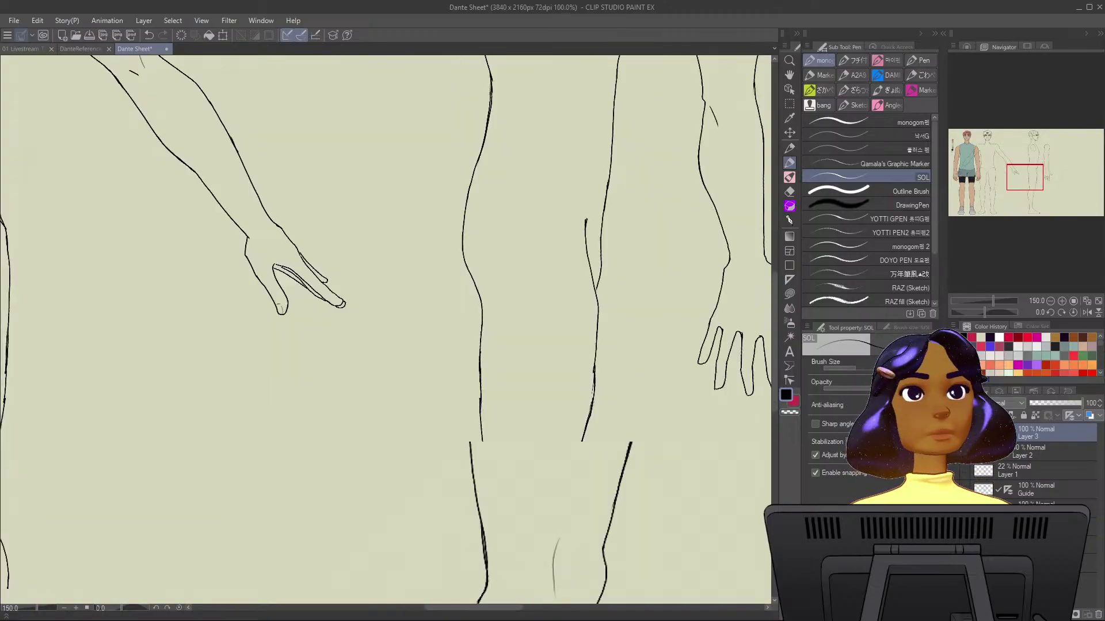
pyautogui.scroll(-1, 503, 375)
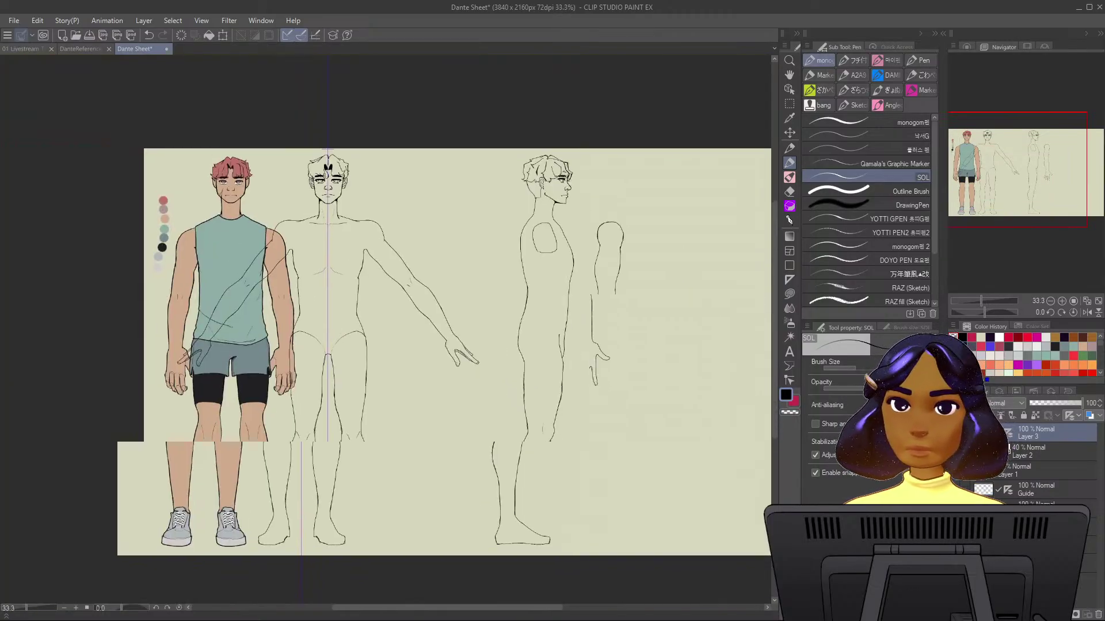
# Hide the coloured reference figure, keeping the rough sketches hidden after comparing them, and add a new layer above the line art.
pyautogui.click(953, 509)
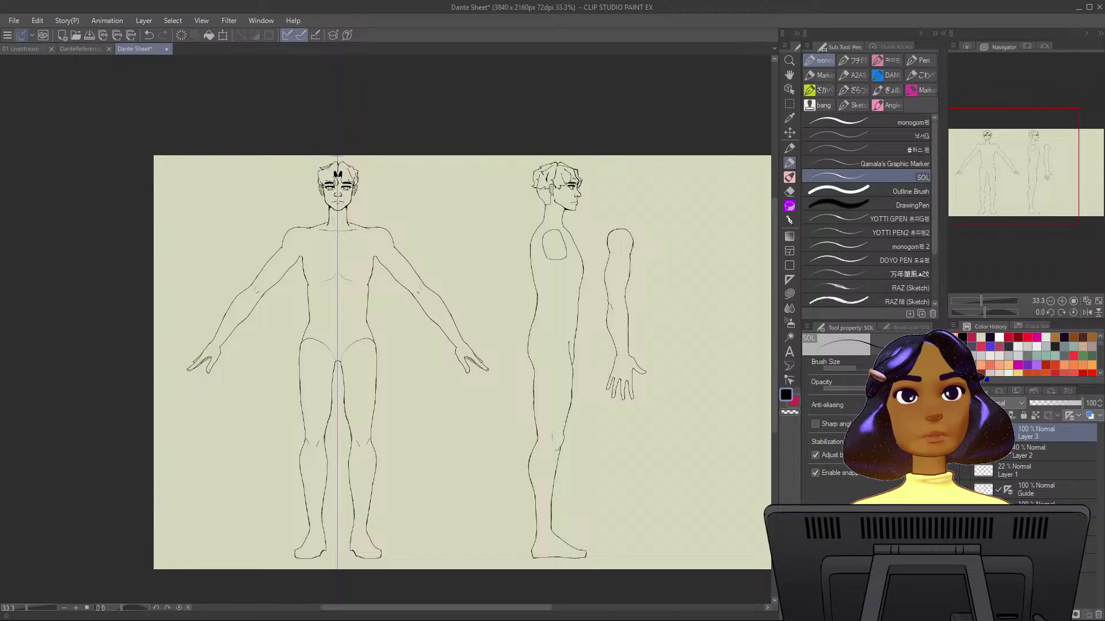
pyautogui.hotkey('ctrl', '-')
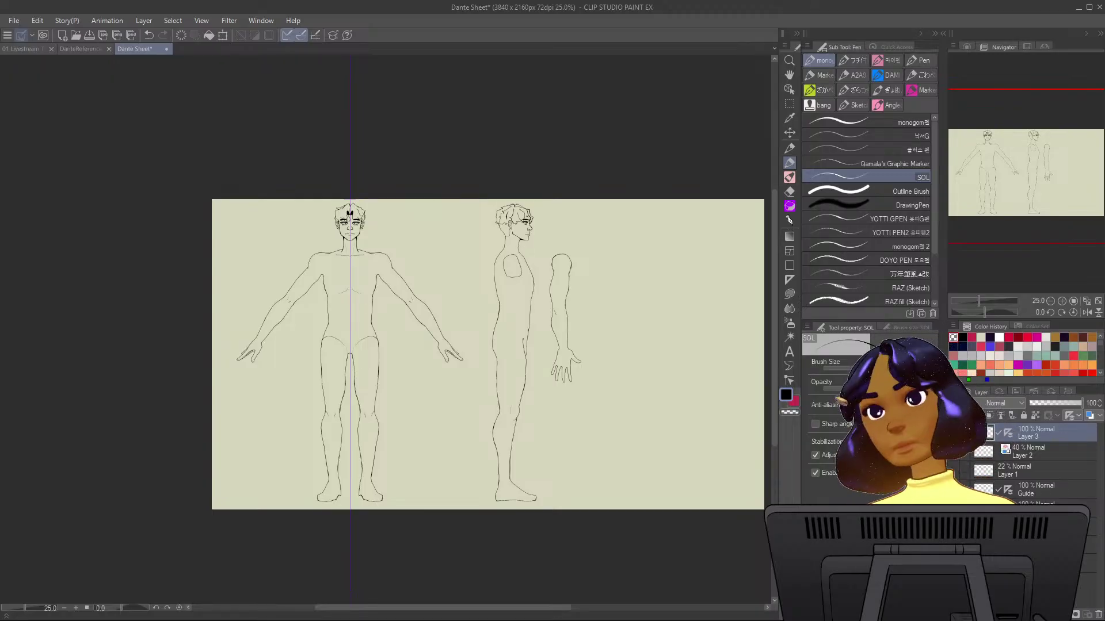
pyautogui.click(954, 528)
pyautogui.click(955, 528)
pyautogui.click(954, 547)
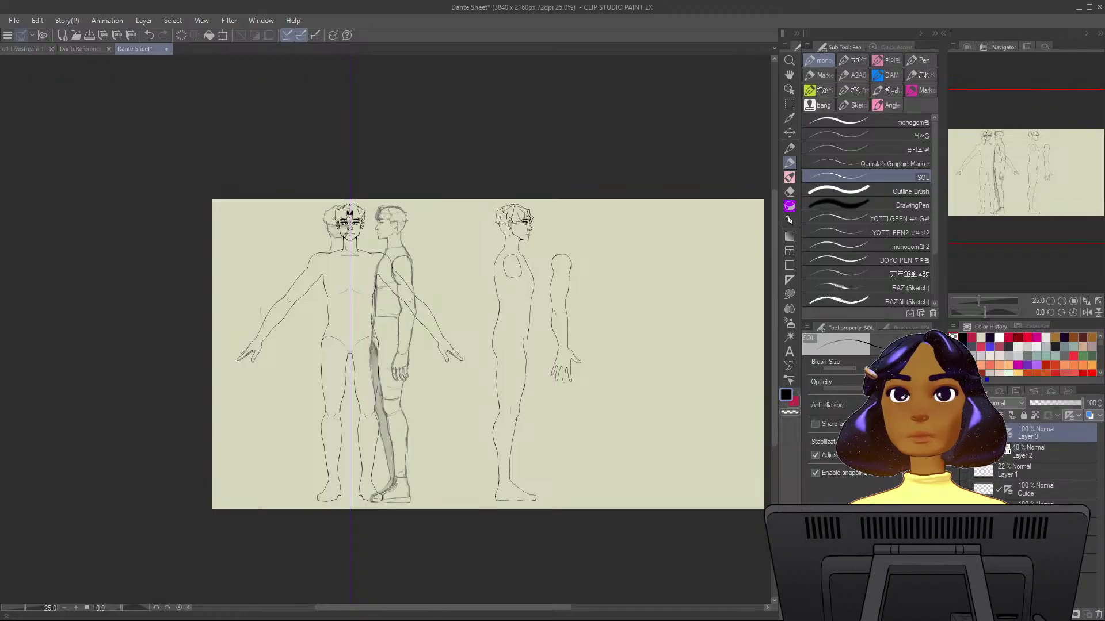
pyautogui.click(955, 547)
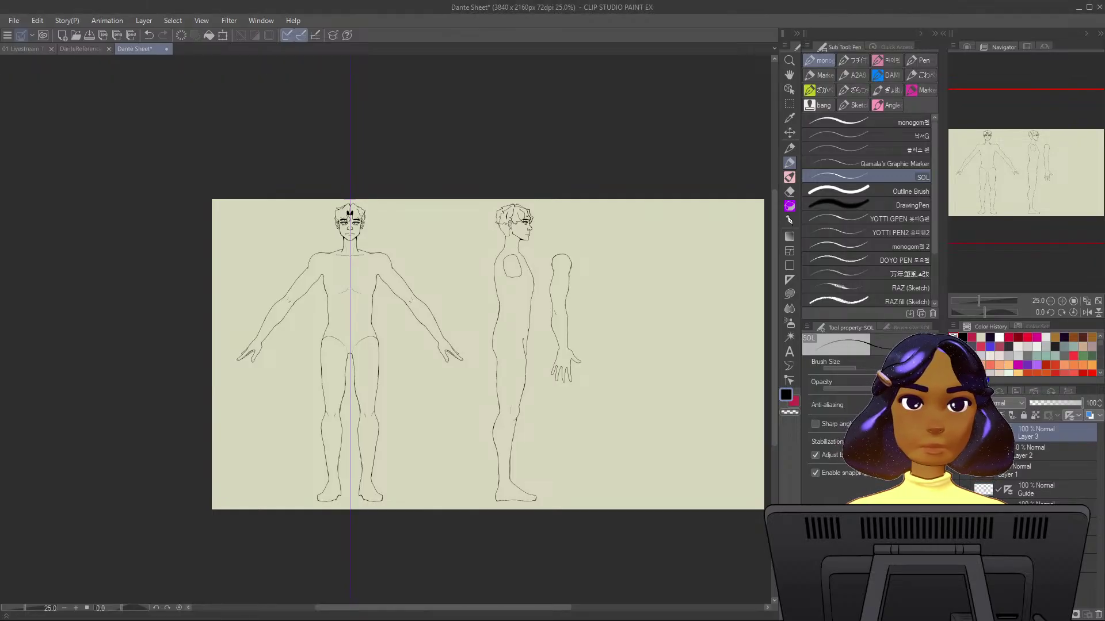
pyautogui.hotkey('ctrl', 'shift', 'n')
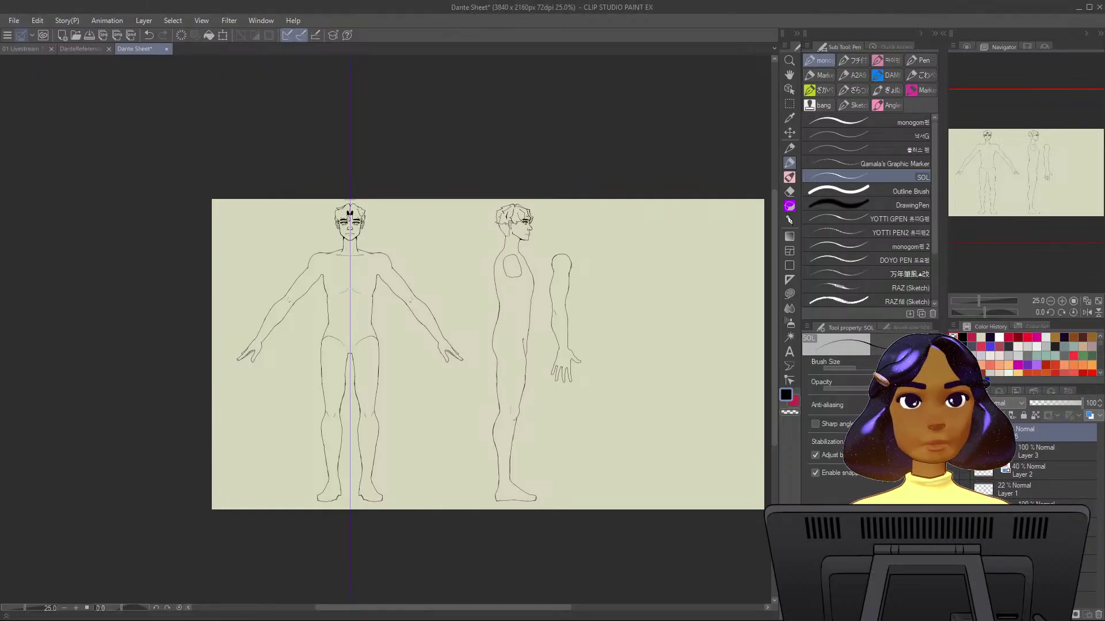
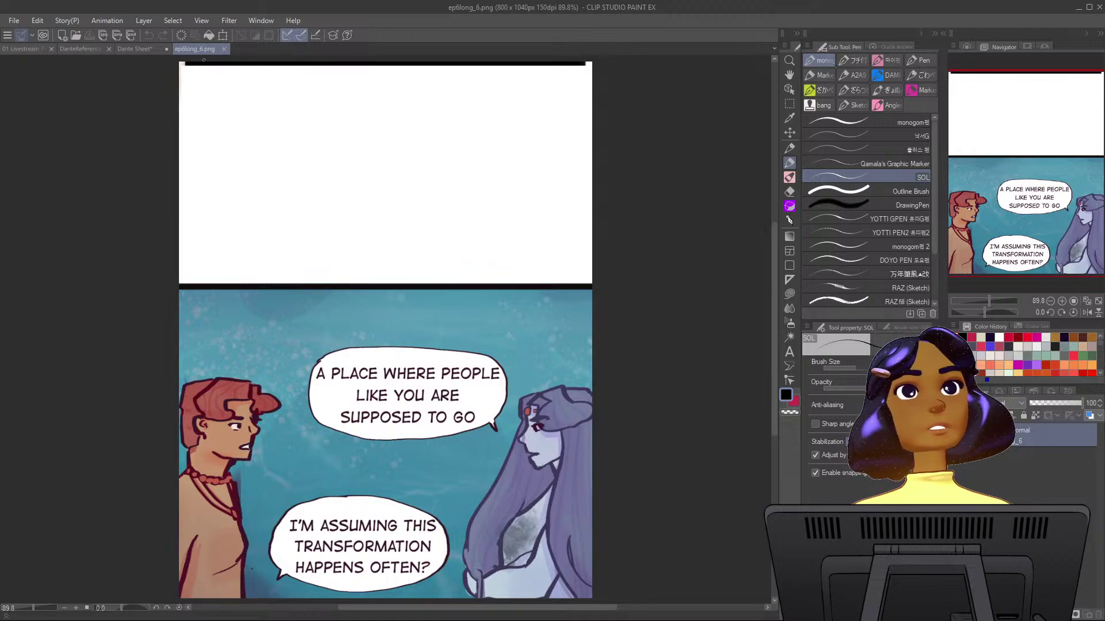
# Examine the two characters in the webtoon teaser cover image at several zoom levels.
pyautogui.click(135, 49)
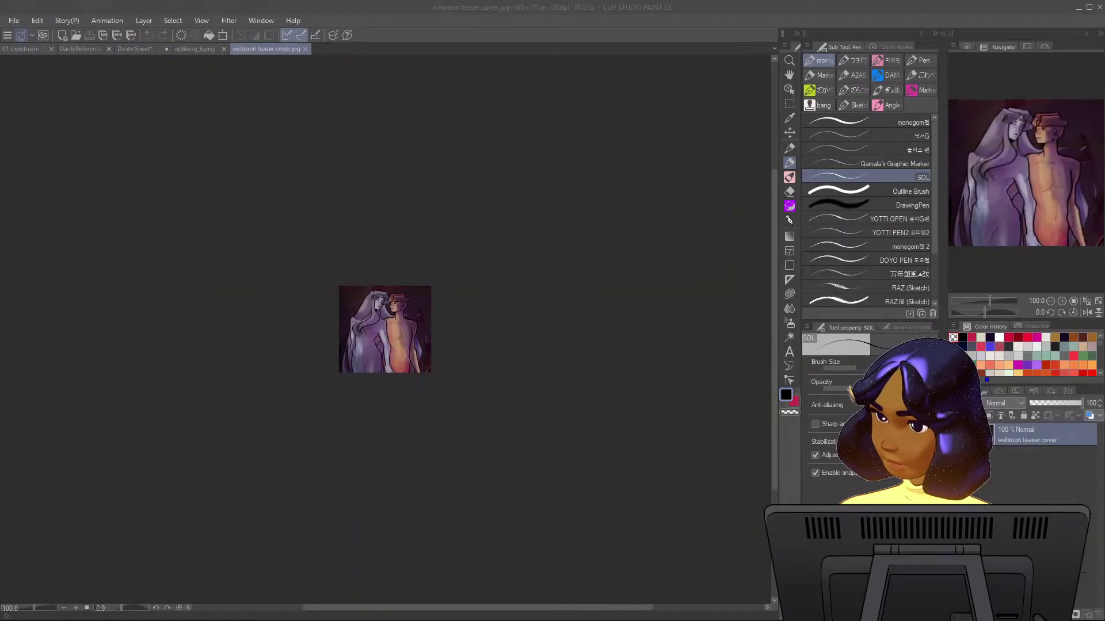
pyautogui.scroll(3, 439, 199)
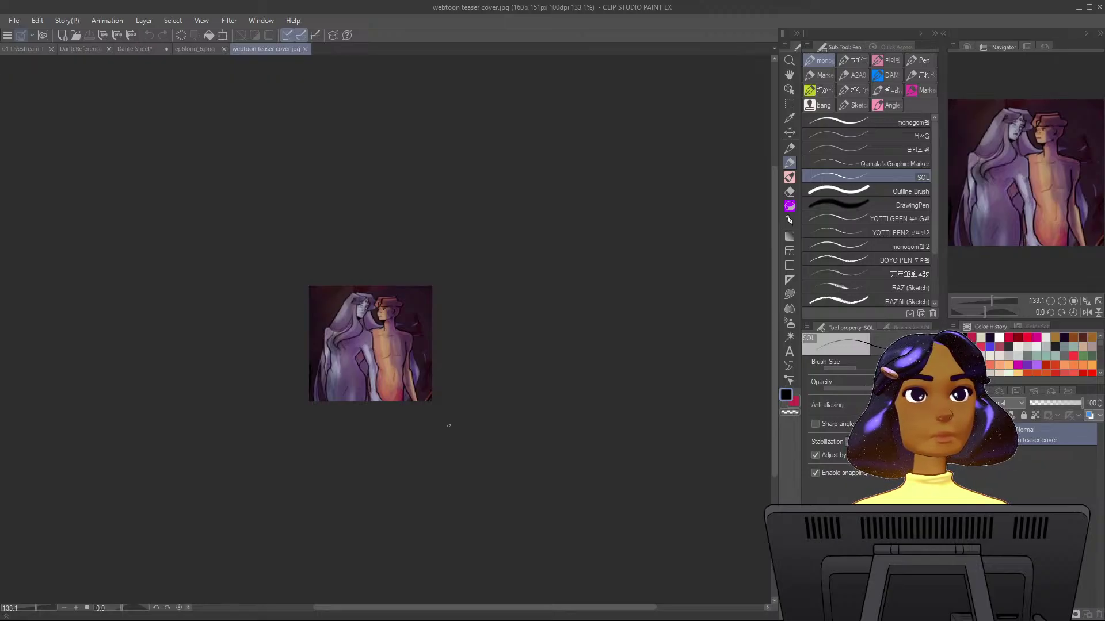
pyautogui.scroll(-1, 454, 416)
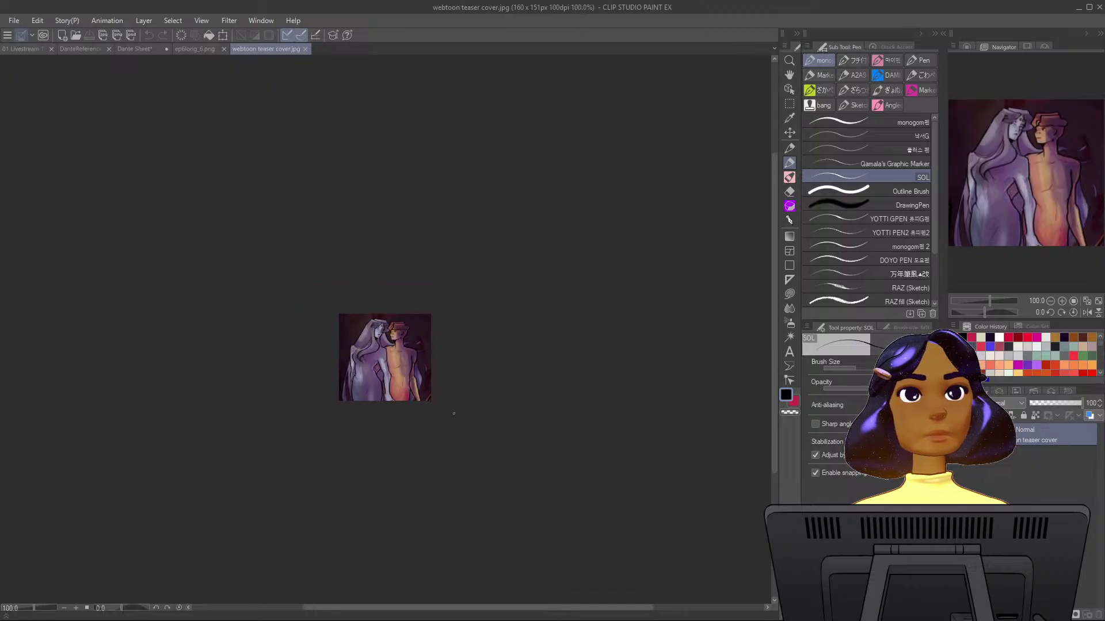
pyautogui.scroll(3, 453, 402)
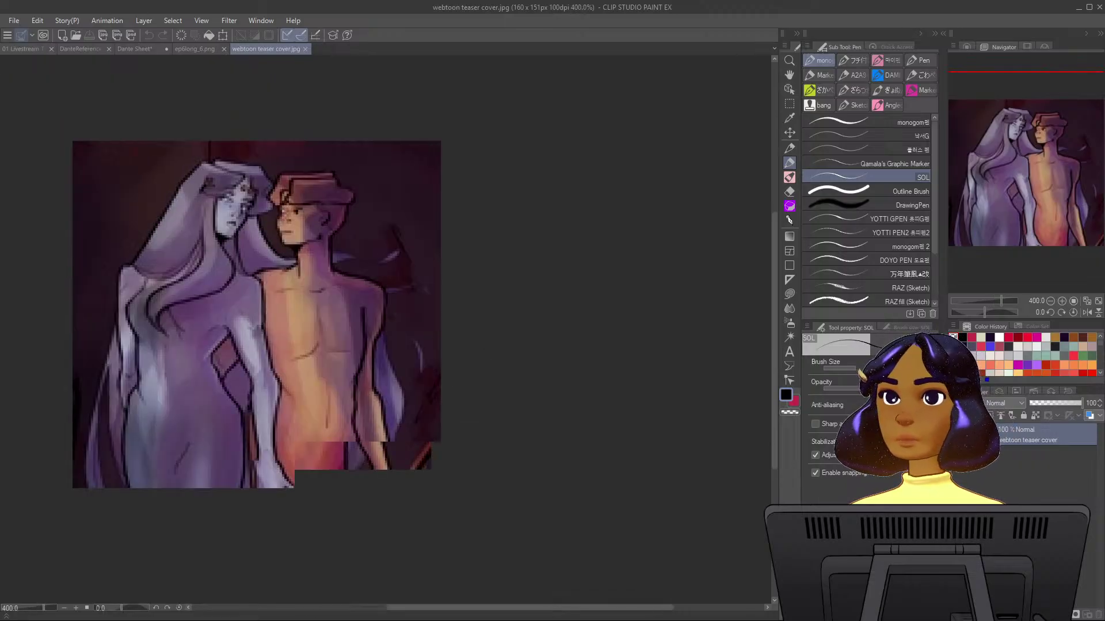
pyautogui.moveTo(443, 384); pyautogui.dragTo(621, 413)
pyautogui.scroll(-2, 621, 414)
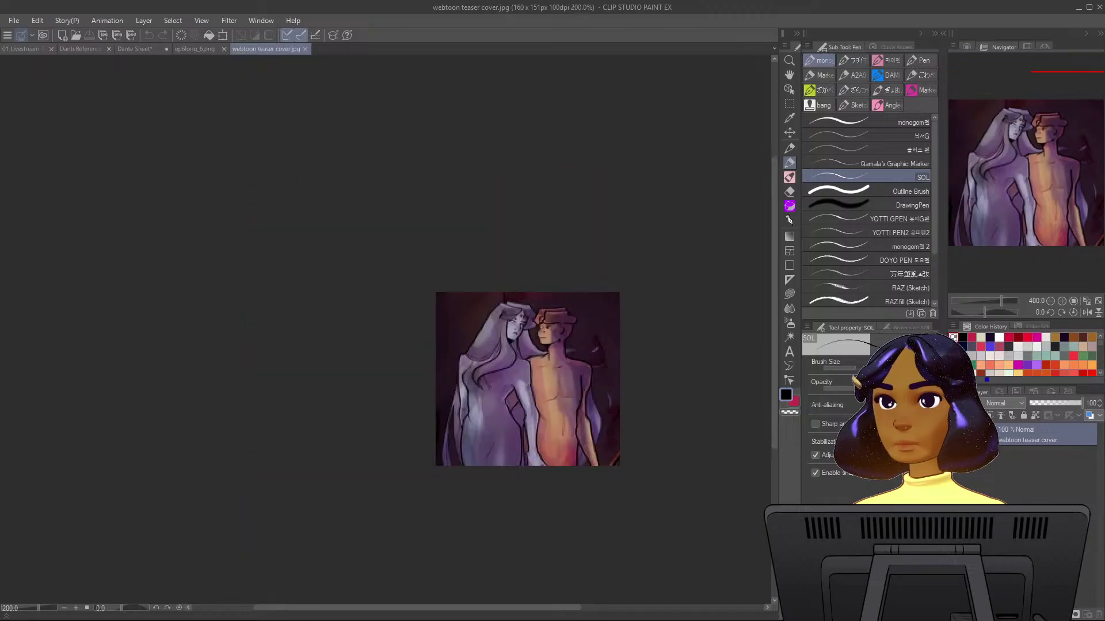
pyautogui.scroll(-1, 663, 374)
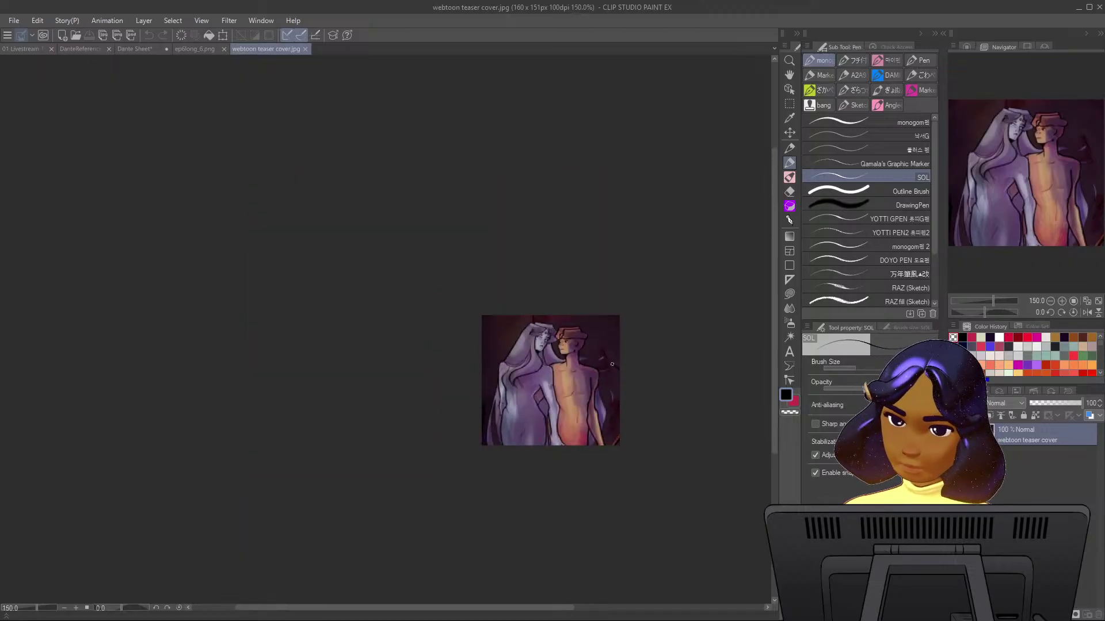
pyautogui.moveTo(607, 363); pyautogui.dragTo(627, 356)
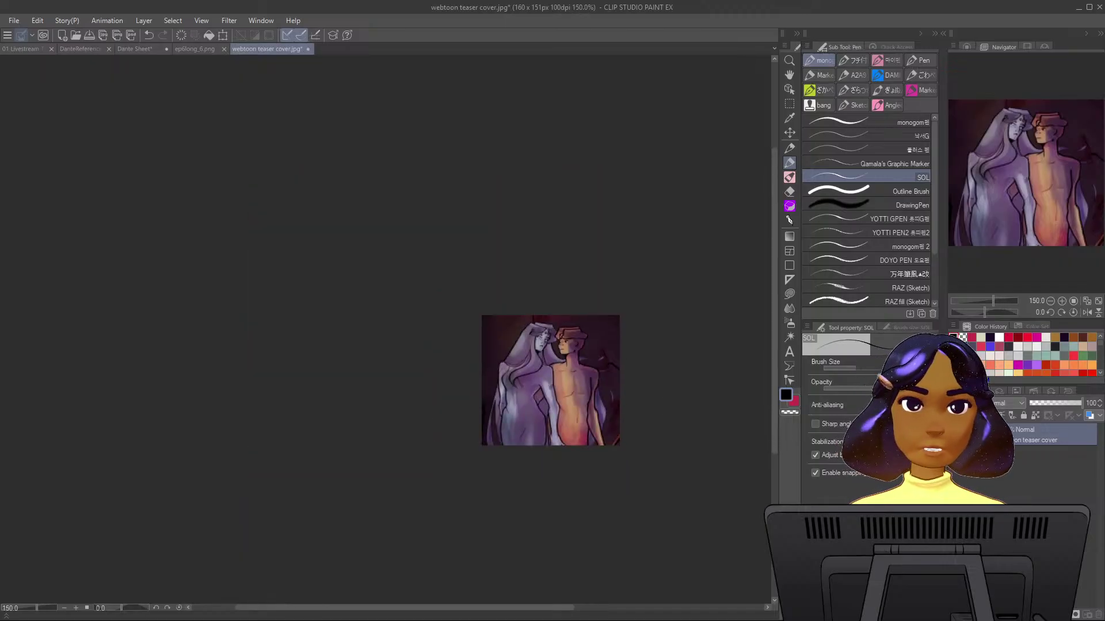
pyautogui.moveTo(703, 439); pyautogui.dragTo(671, 429)
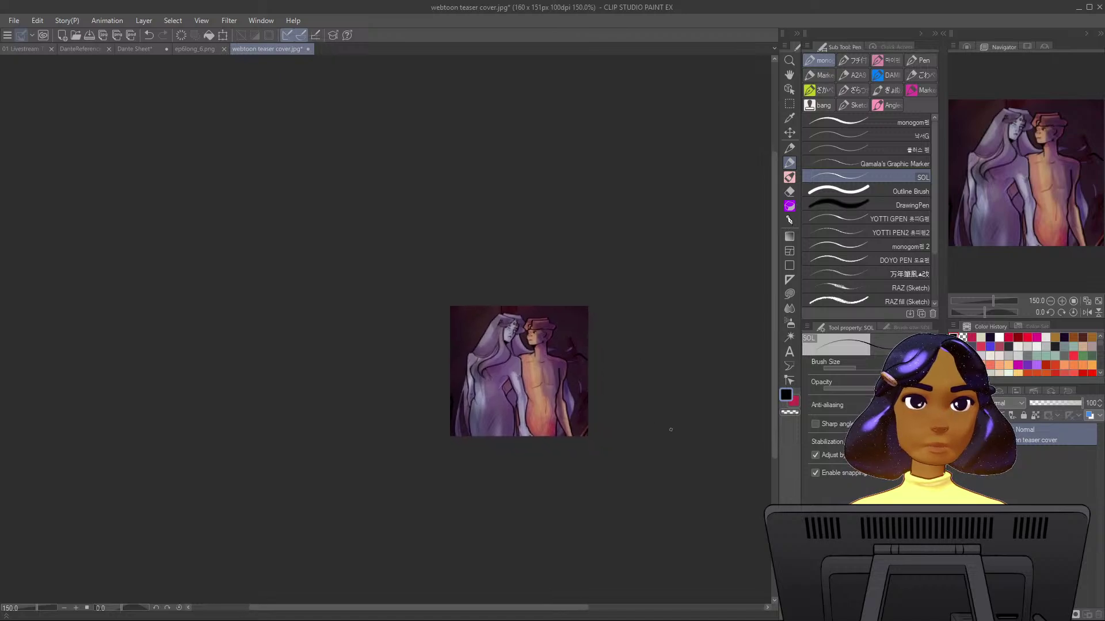
# Copy the entire webtoon teaser cover image and paste it into the Dante Sheet document as a new layer.
pyautogui.press('m')
pyautogui.hotkey('ctrl', 'a')
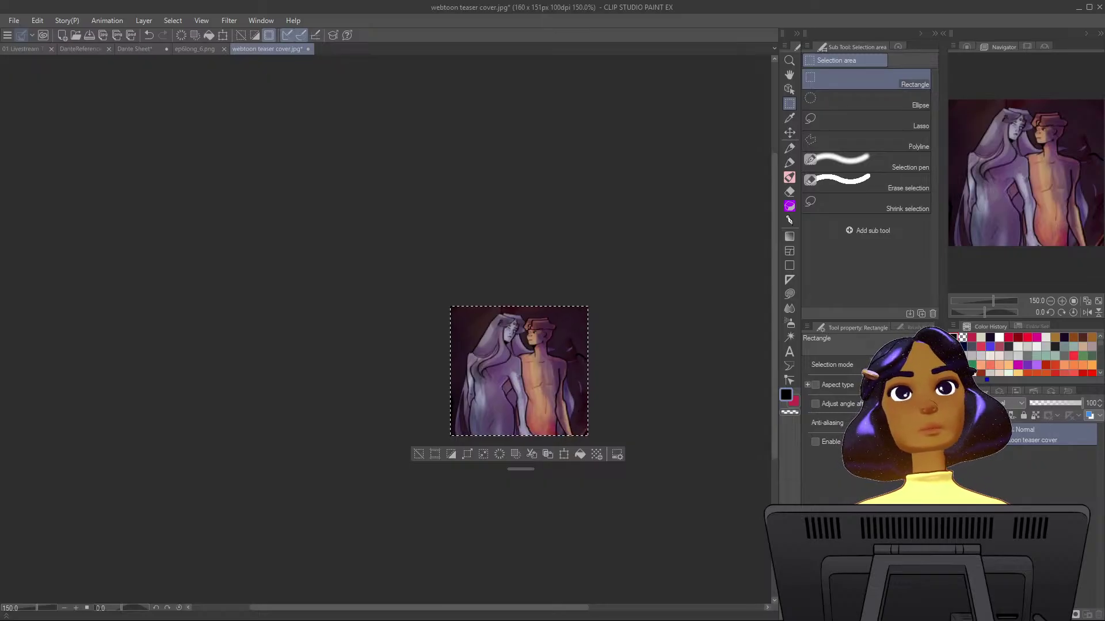
pyautogui.click(195, 49)
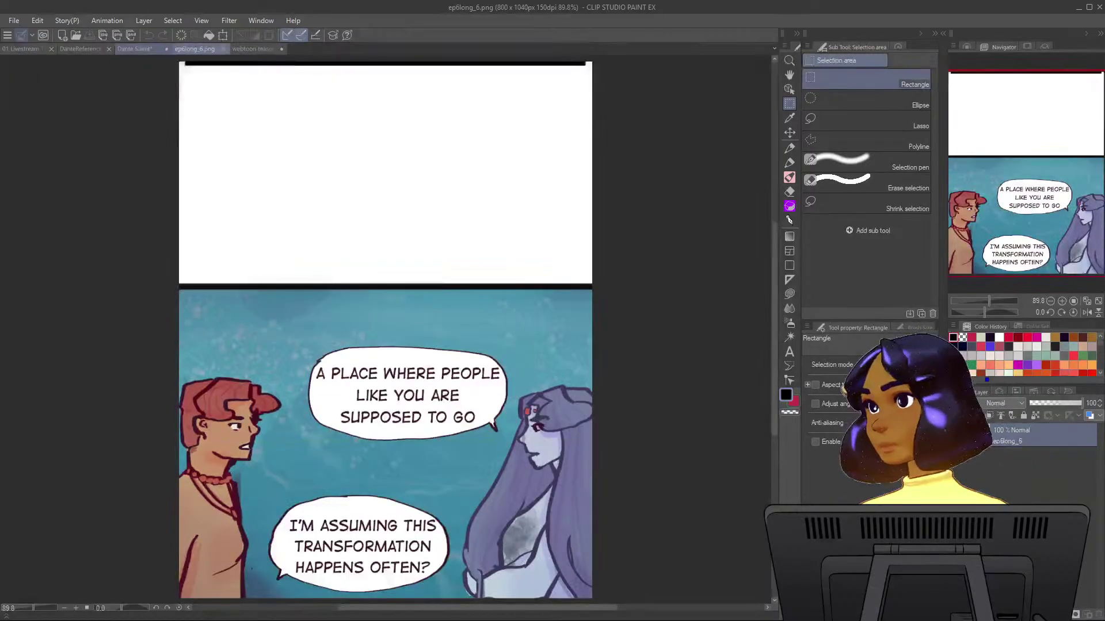
pyautogui.click(134, 48)
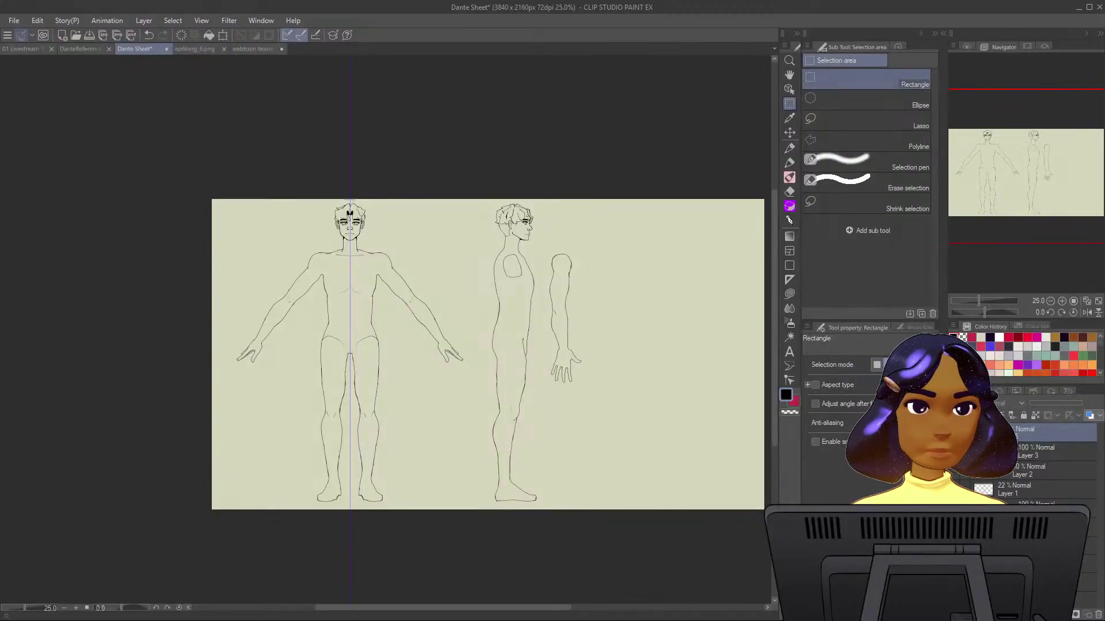
pyautogui.click(953, 452)
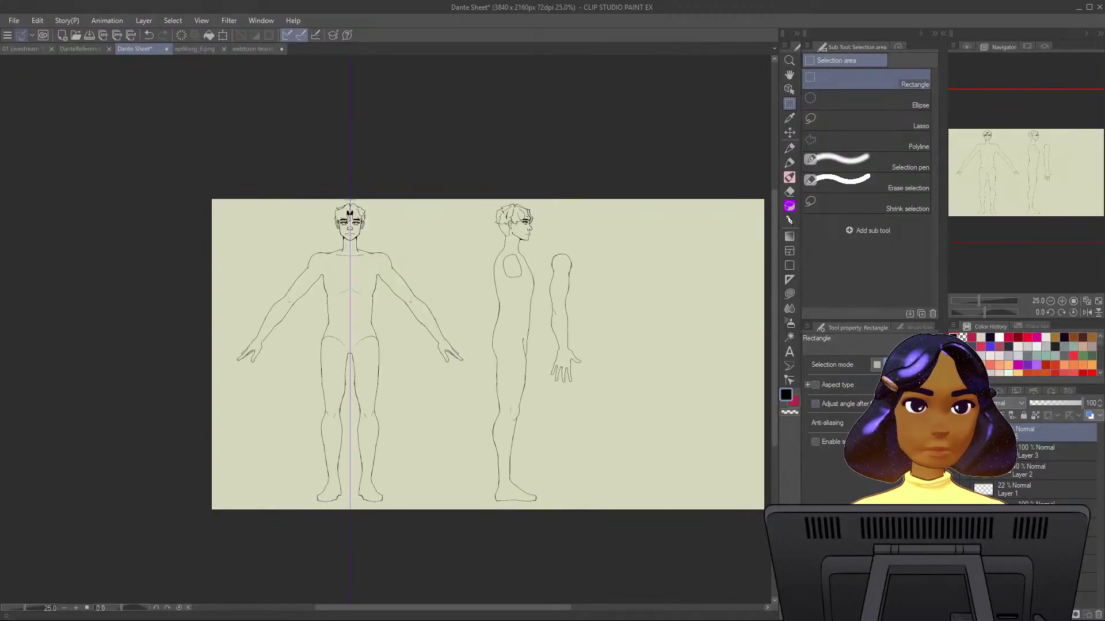
pyautogui.hotkey('ctrl', 'v')
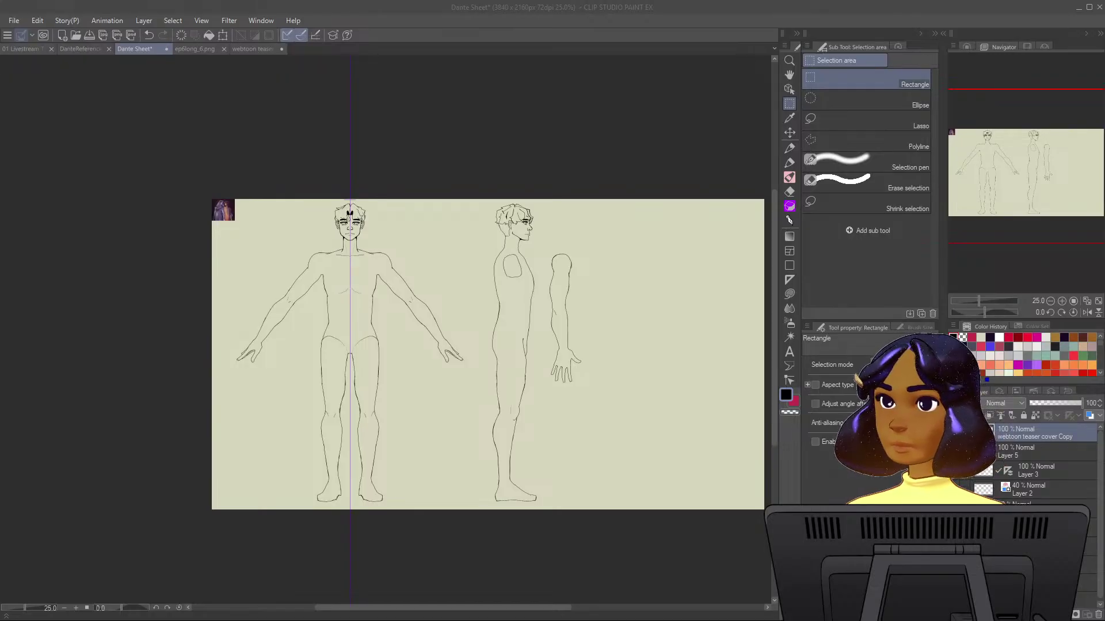
# Review the characters on the ep6long_6 comic page and in the webtoon teaser cover image.
pyautogui.click(194, 49)
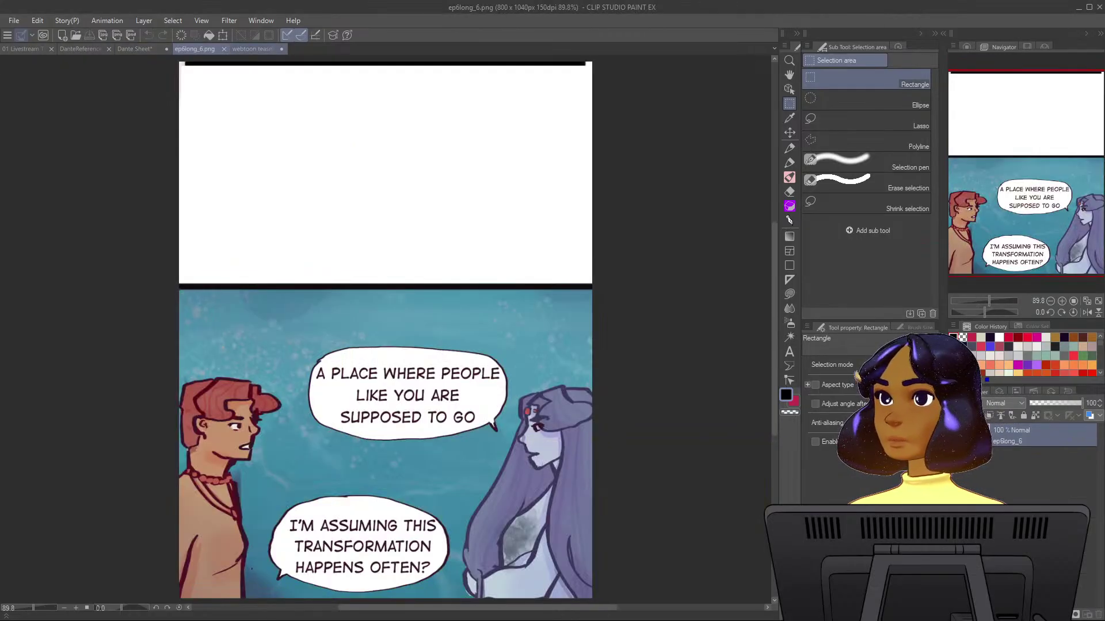
pyautogui.click(252, 49)
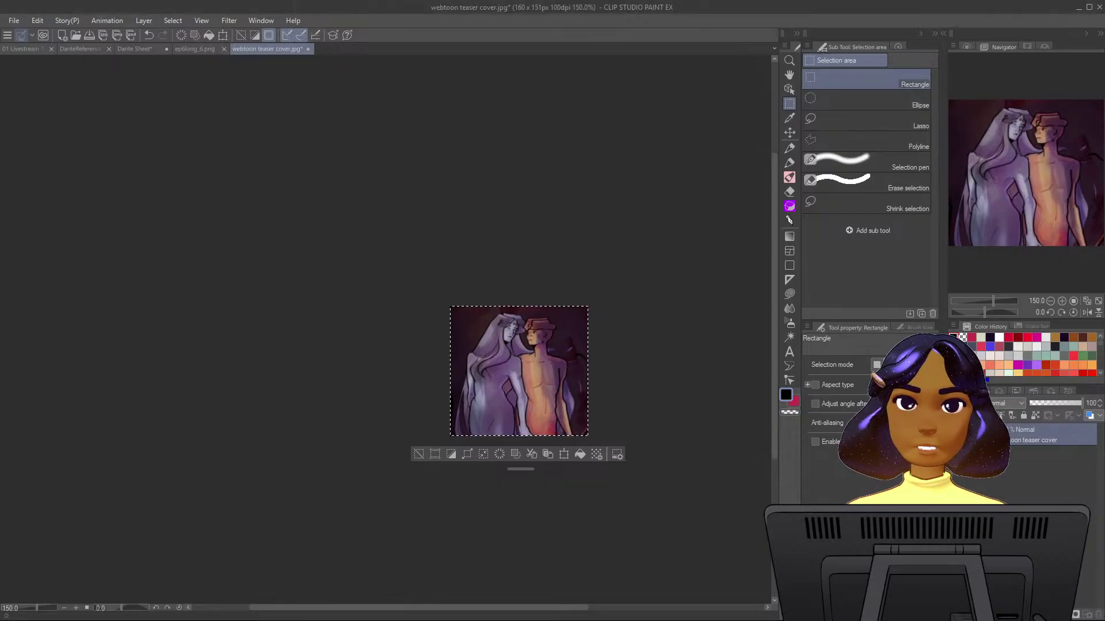
pyautogui.press('alt')
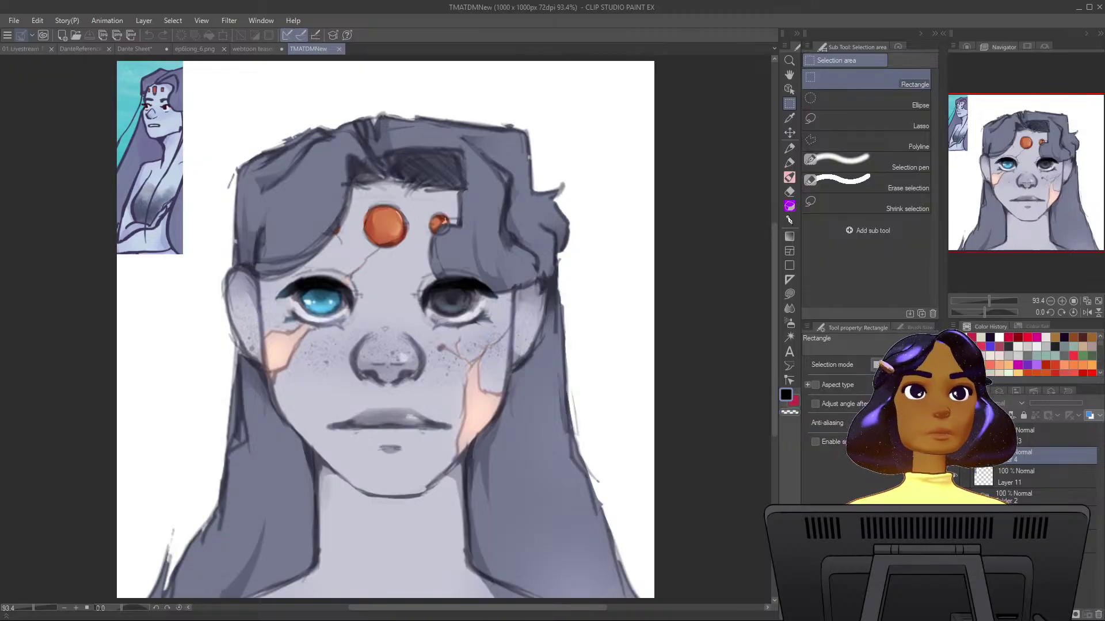
# Compare the TMATDMNew canvas with and without the grey-haired portrait, restore the portrait, and select Folder 2.
pyautogui.press('Delete')
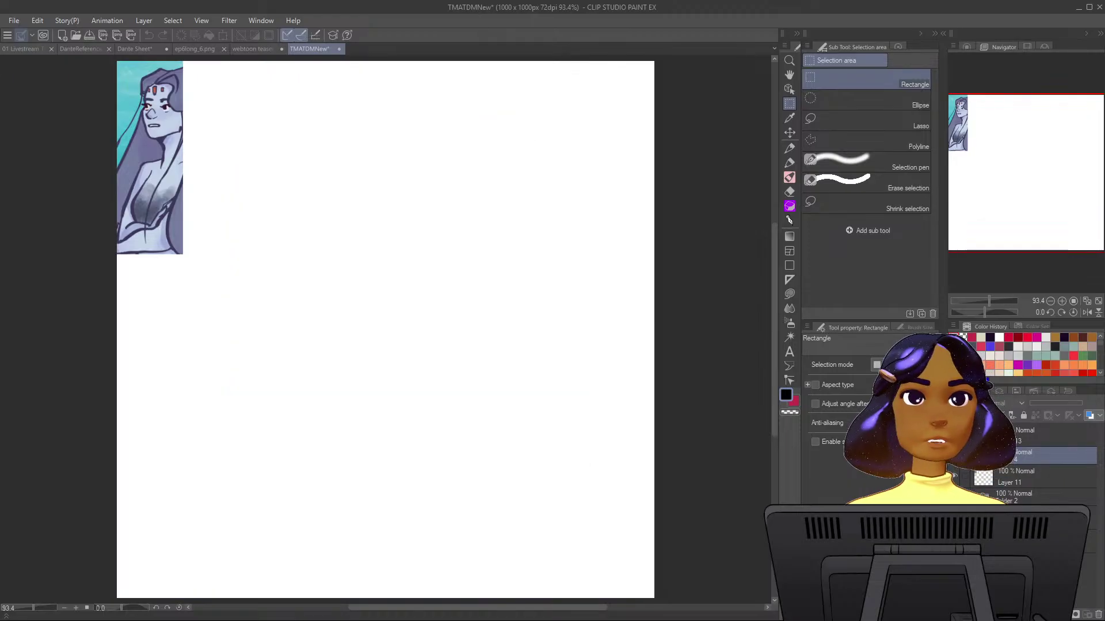
pyautogui.hotkey('ctrl', 'z')
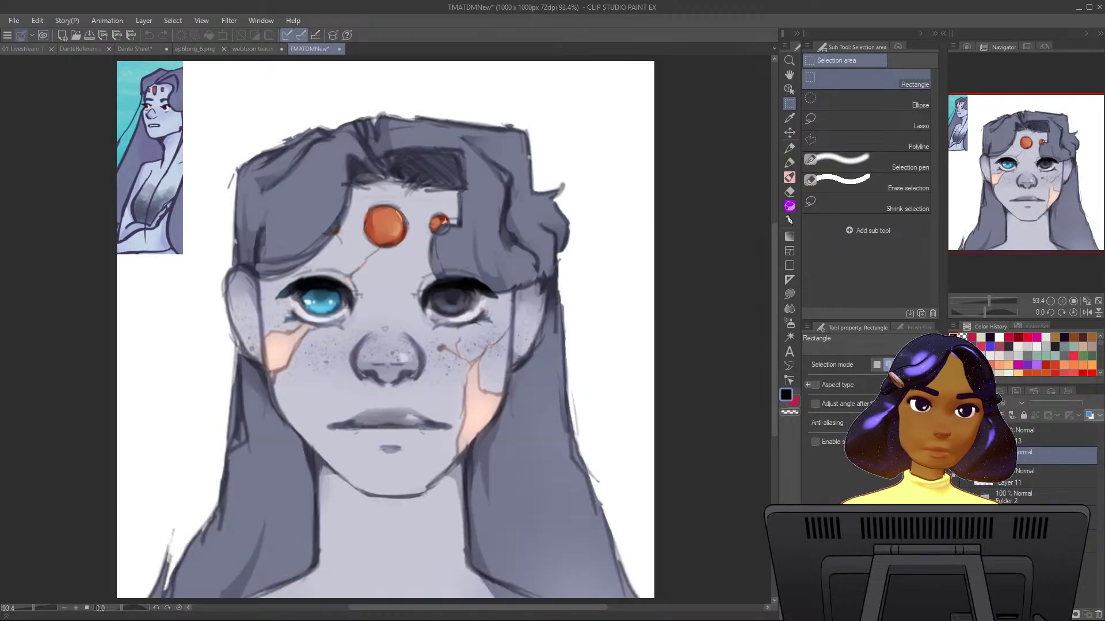
pyautogui.click(1036, 497)
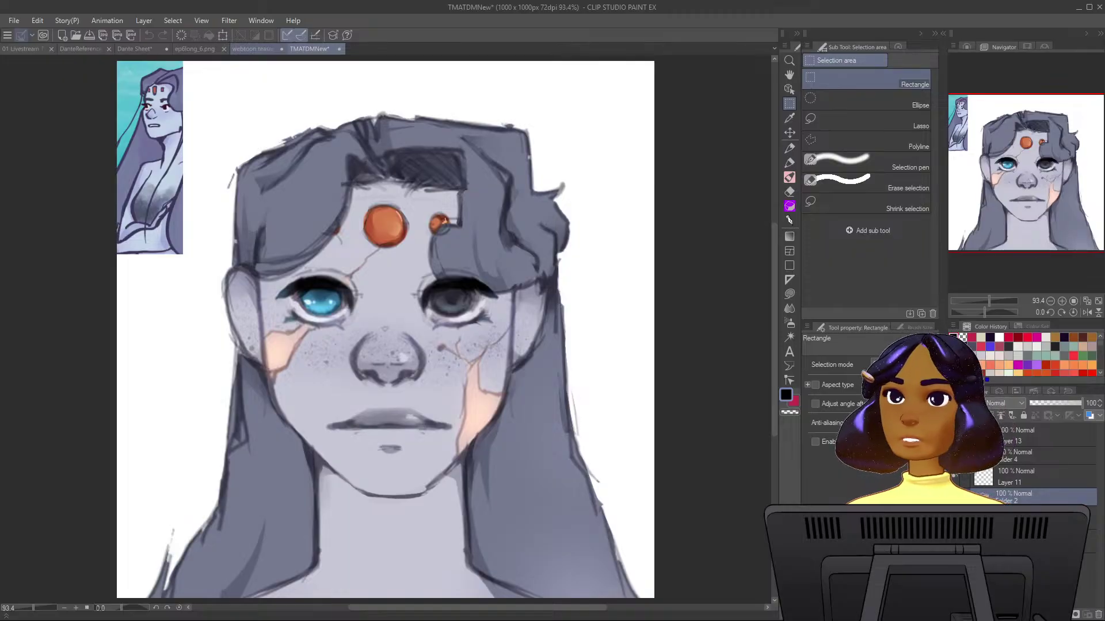
# Close the DanteReference.png document and save the Dante Sheet document.
pyautogui.click(253, 48)
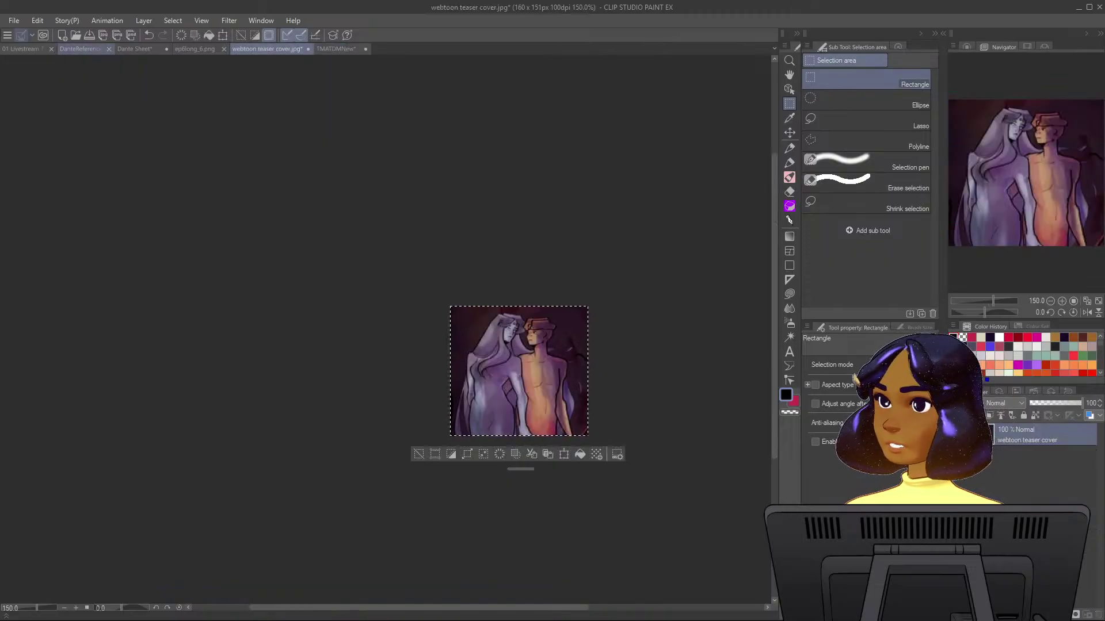
pyautogui.click(81, 49)
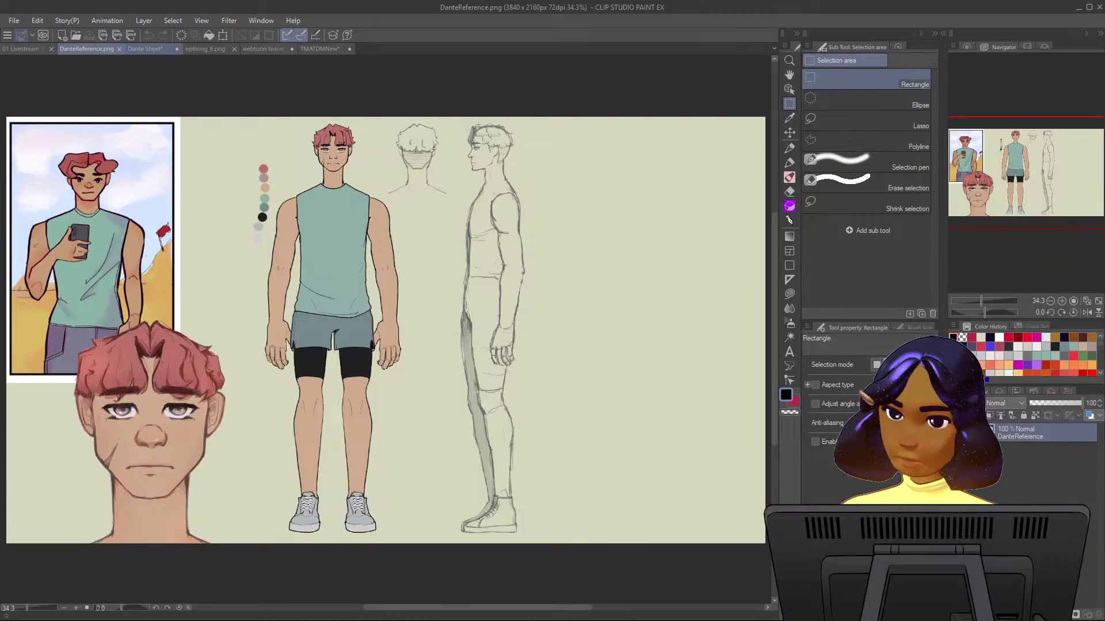
pyautogui.hotkey('ctrl', 'w')
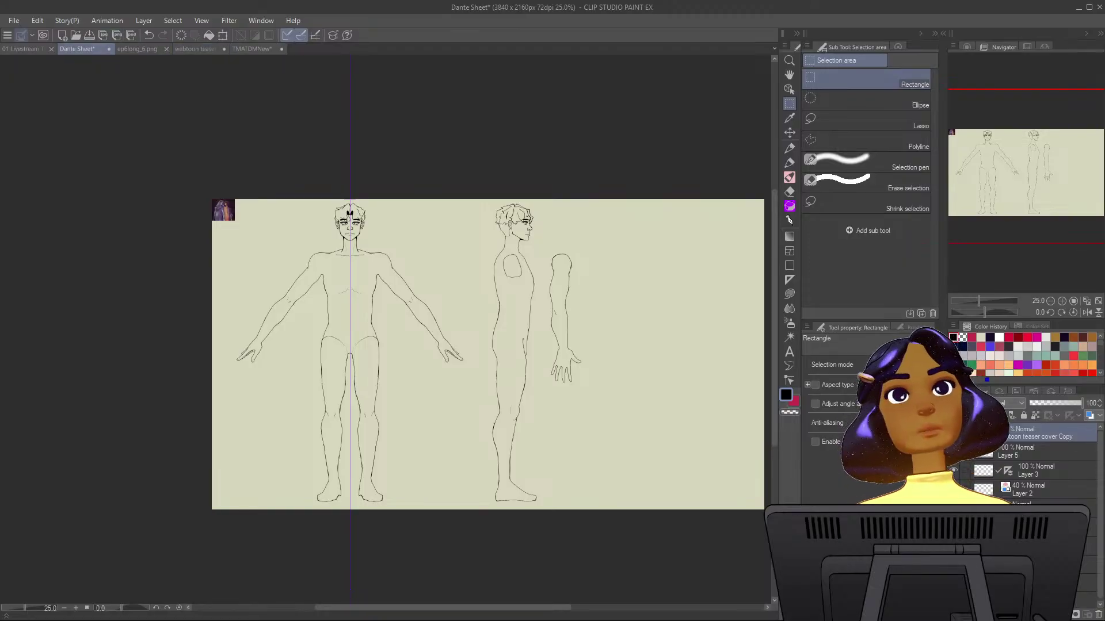
pyautogui.hotkey('ctrl', 's')
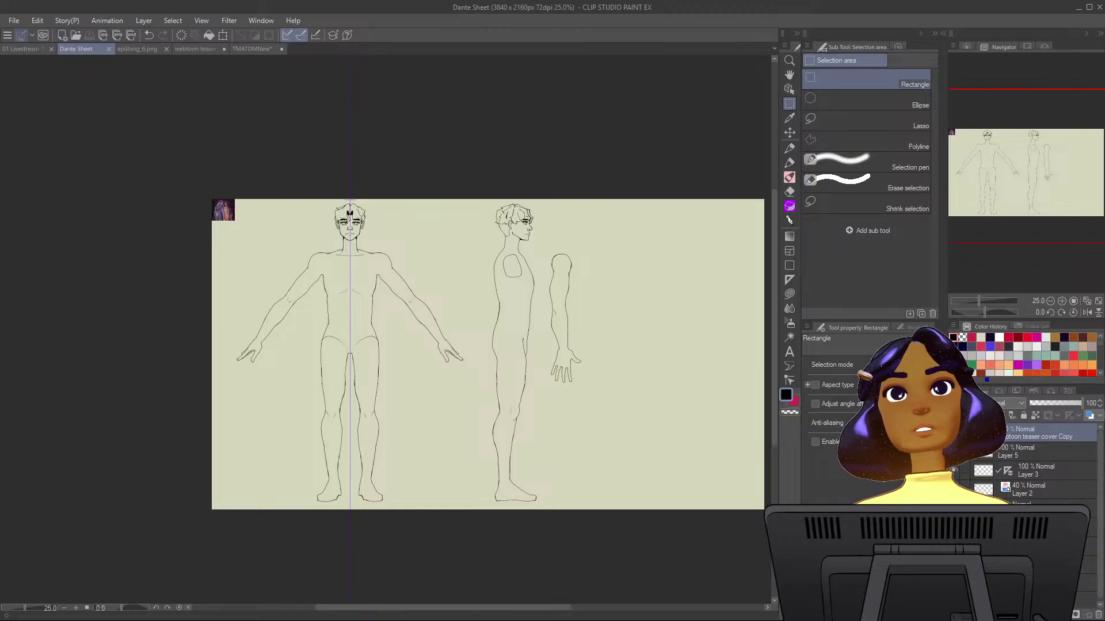
# Paste the grey-haired portrait from TMATDMNew into Dante Sheet, and bring up the ep6long_6.png comic page.
pyautogui.hotkey('ctrl', 'v')
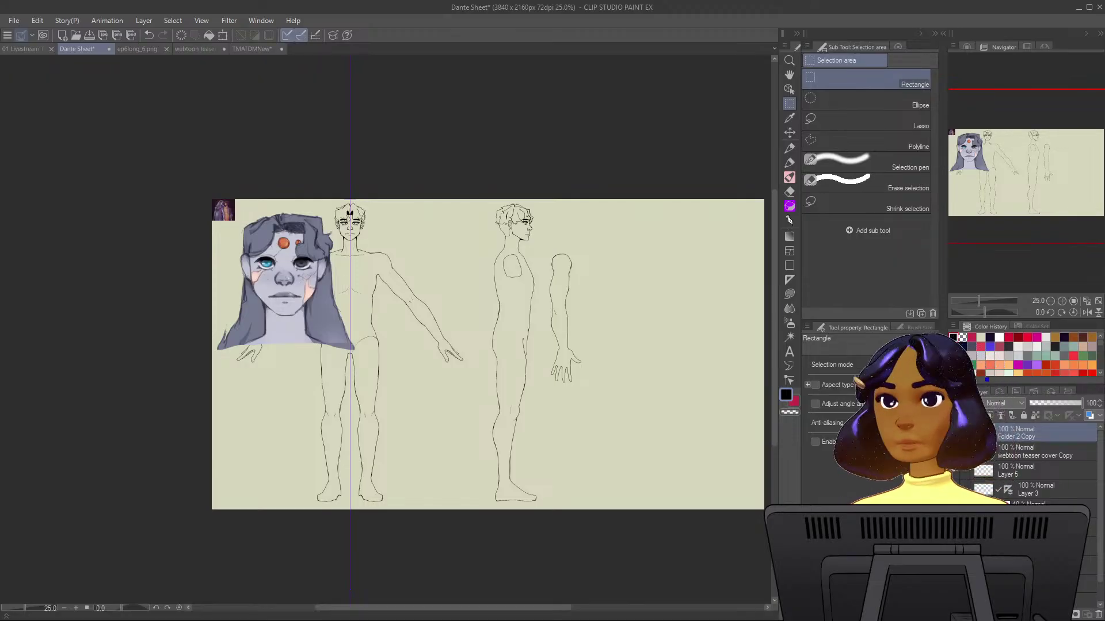
pyautogui.hotkey('ctrl', 'Tab')
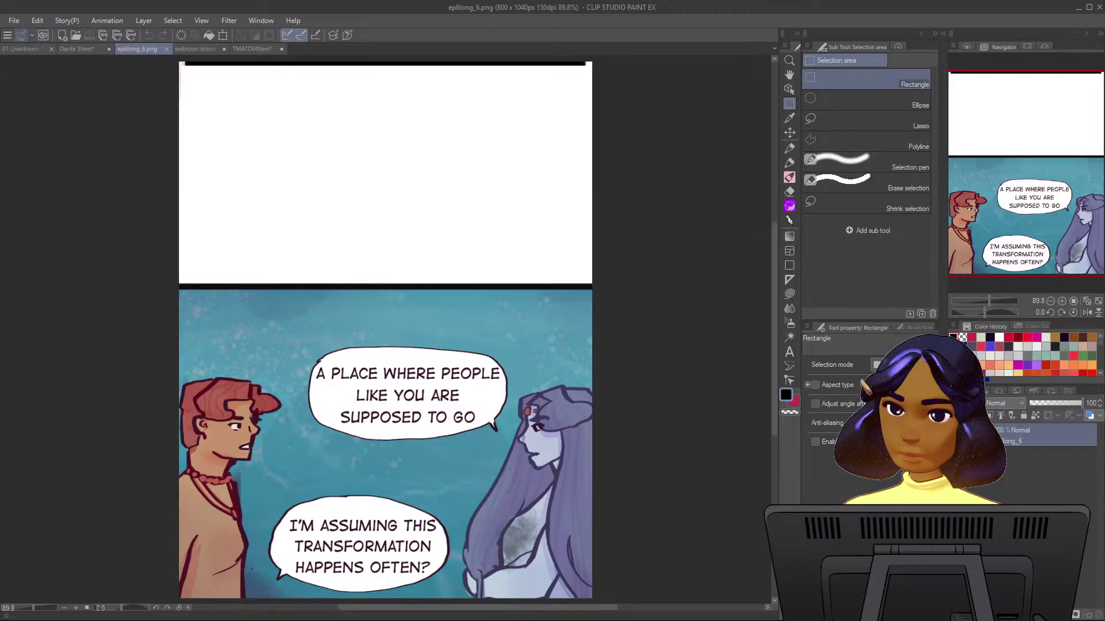
# Try to copy the Layer 11 comic reference from the TMATDMNew file into the Dante Sheet.
pyautogui.hotkey('ctrl', '-')
pyautogui.hotkey('ctrl', '-')
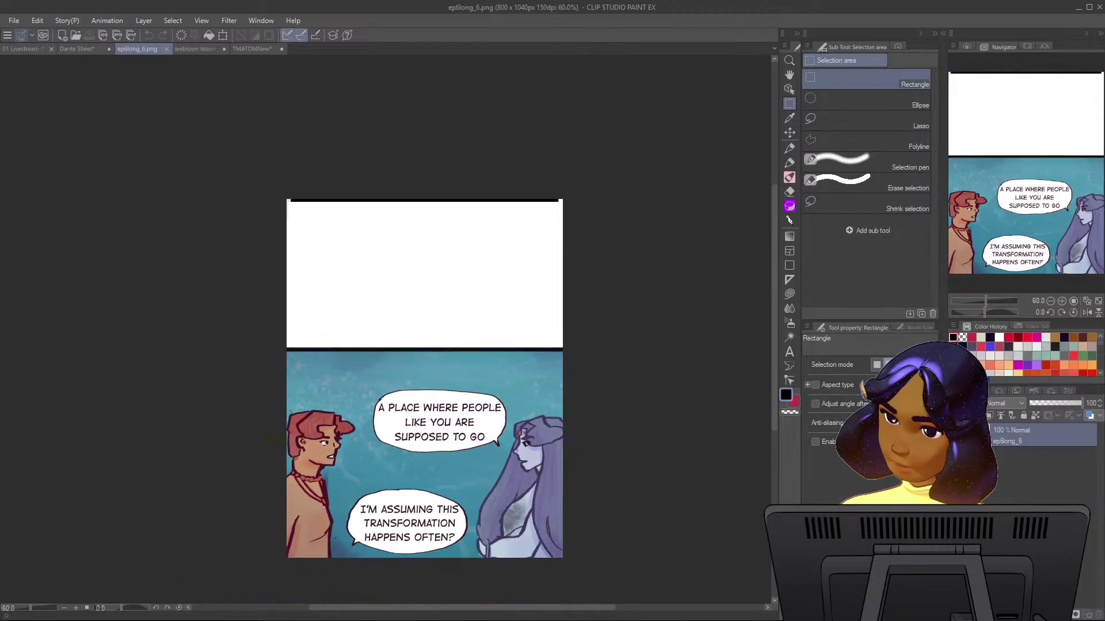
pyautogui.click(76, 48)
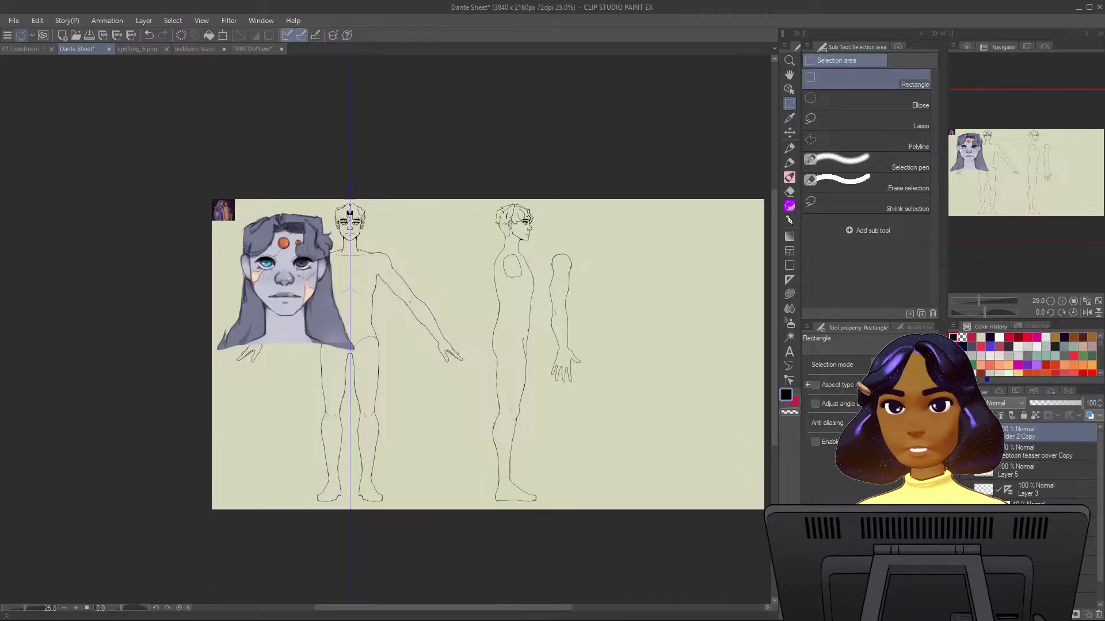
pyautogui.click(251, 48)
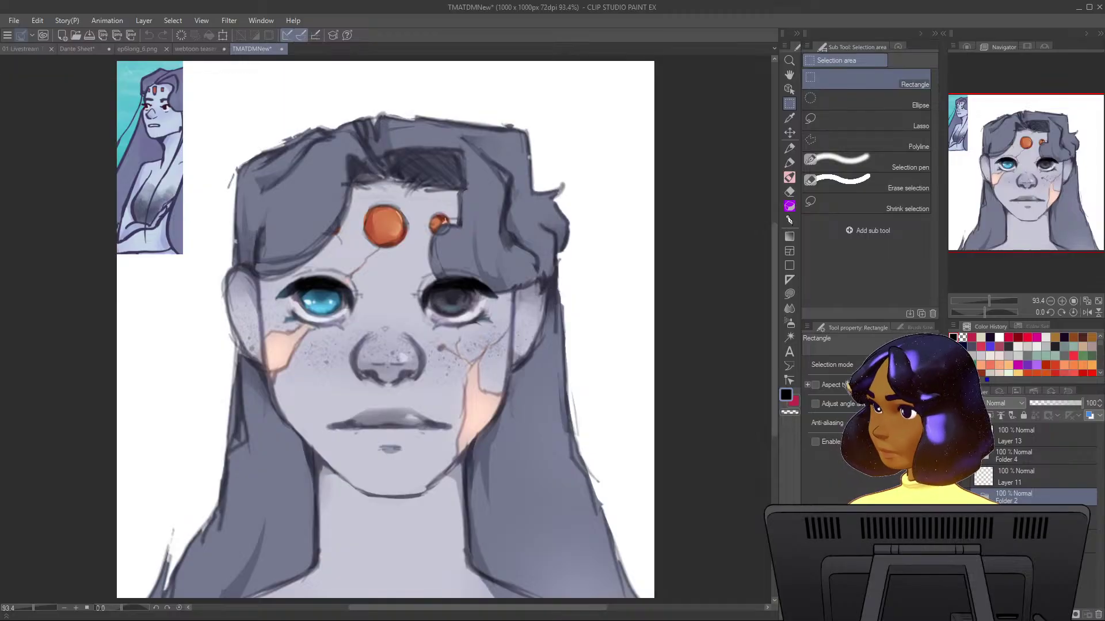
pyautogui.moveTo(113, 59); pyautogui.dragTo(115, 92)
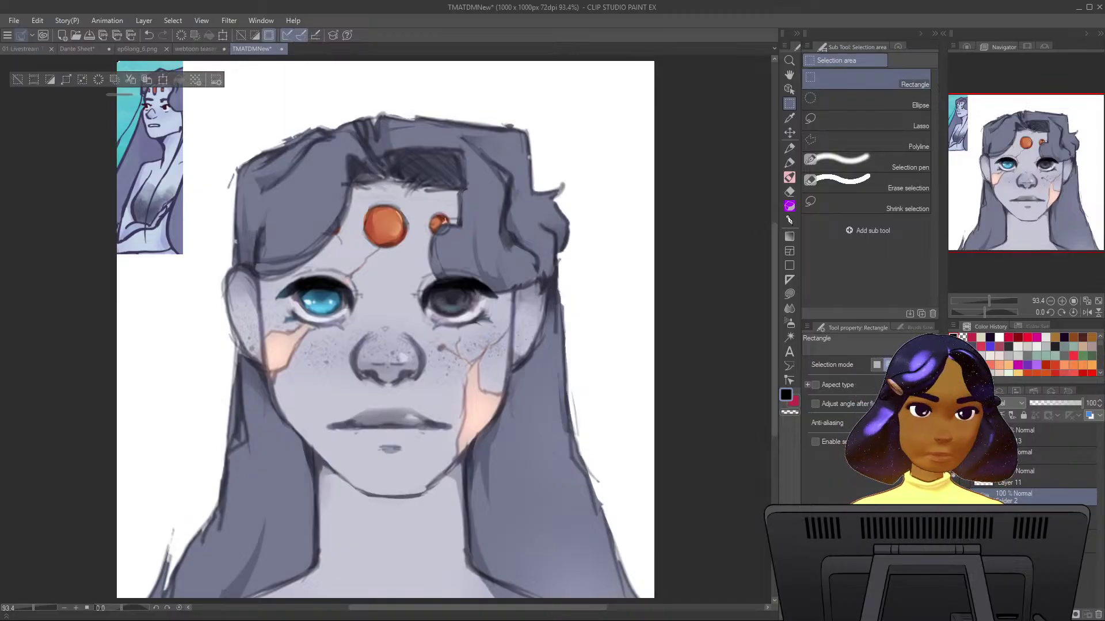
pyautogui.click(1029, 477)
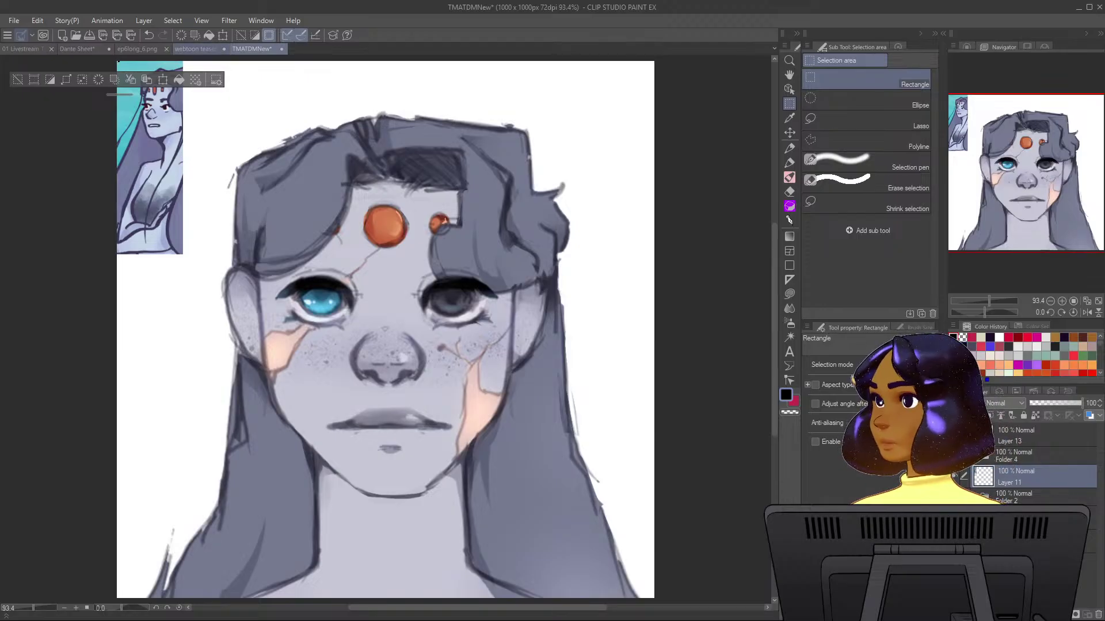
pyautogui.click(195, 49)
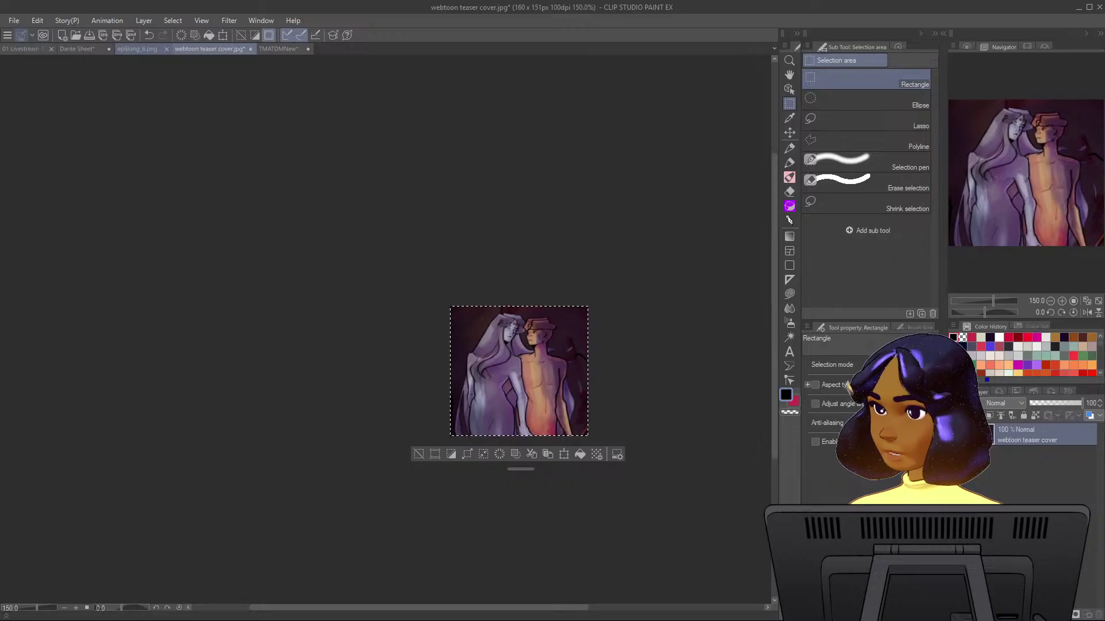
pyautogui.click(137, 48)
pyautogui.click(76, 49)
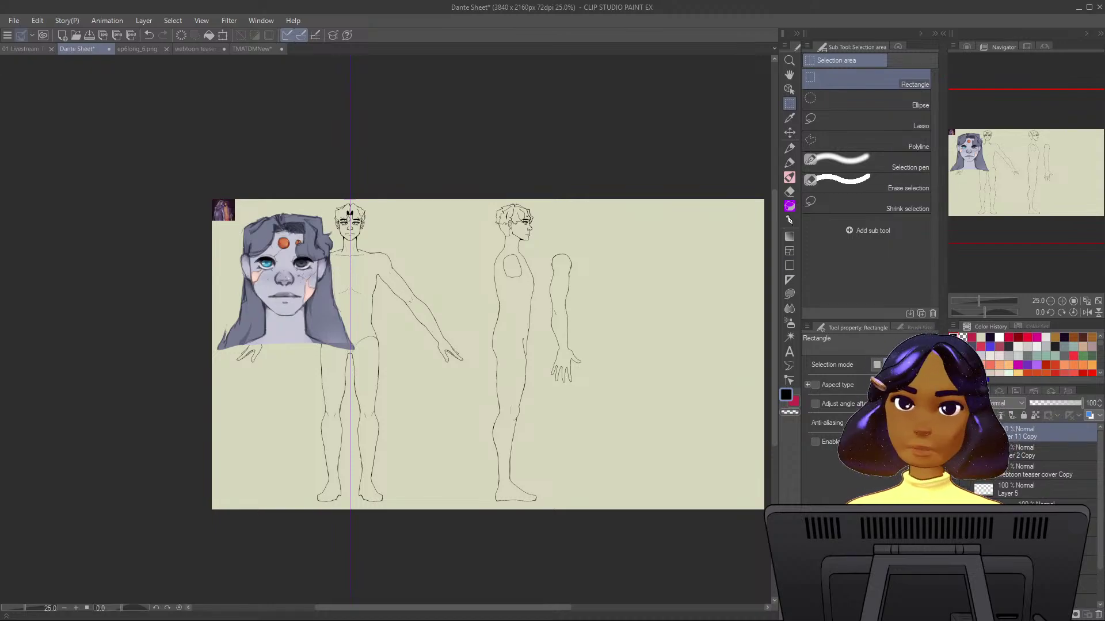
# Clear the selection in TMATDMNew and copy its Layer 11 comic reference into the Dante Sheet.
pyautogui.click(251, 49)
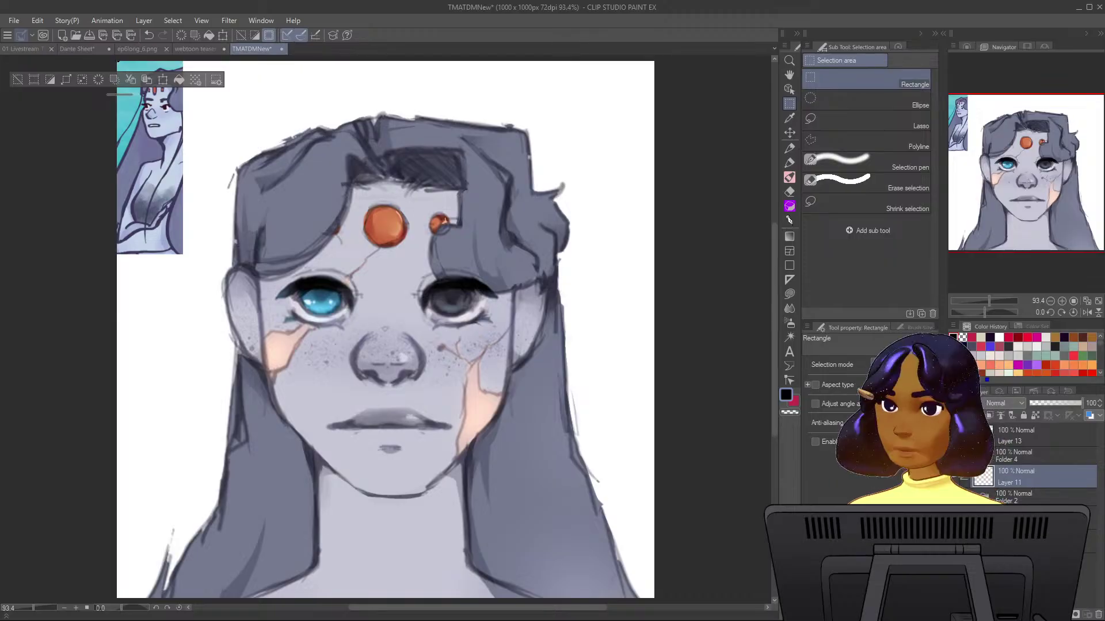
pyautogui.hotkey('ctrl', 'd')
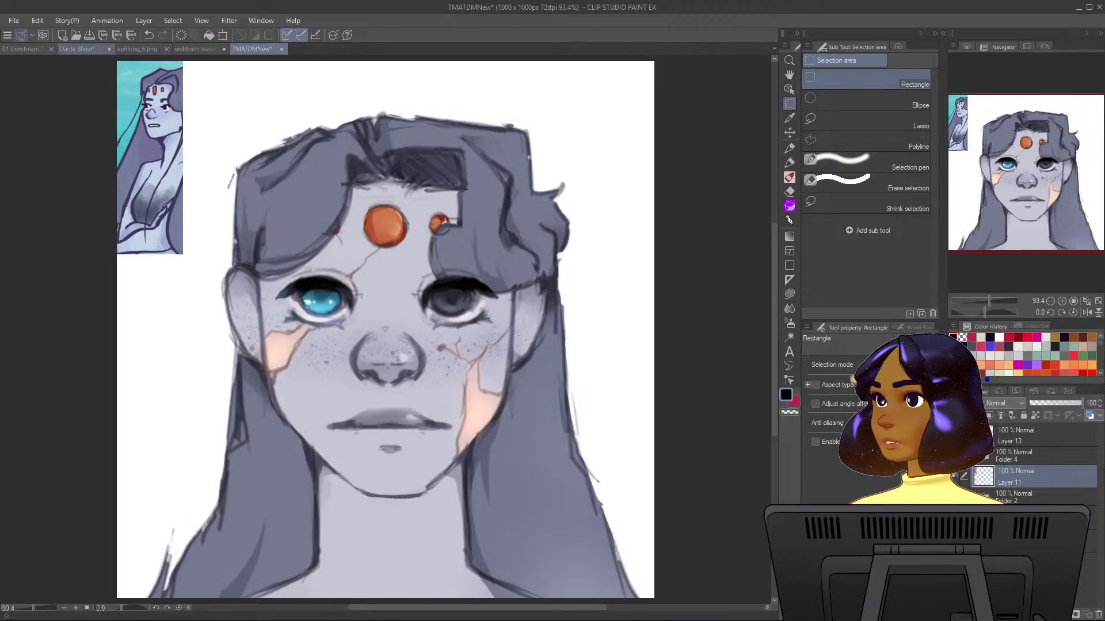
pyautogui.click(76, 49)
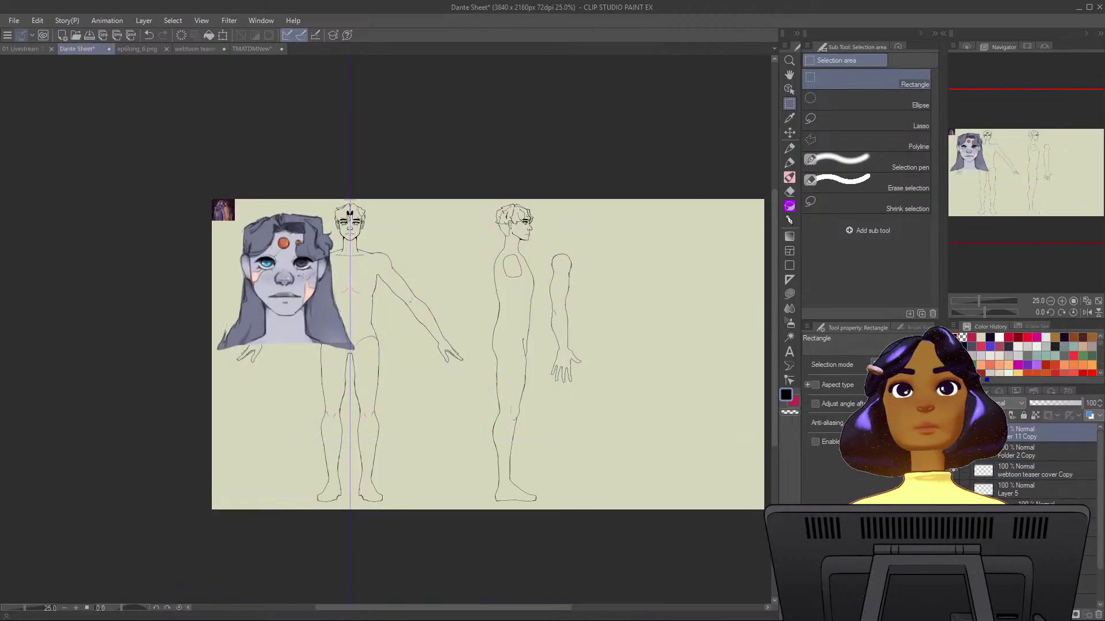
pyautogui.hotkey('ctrl', 'v')
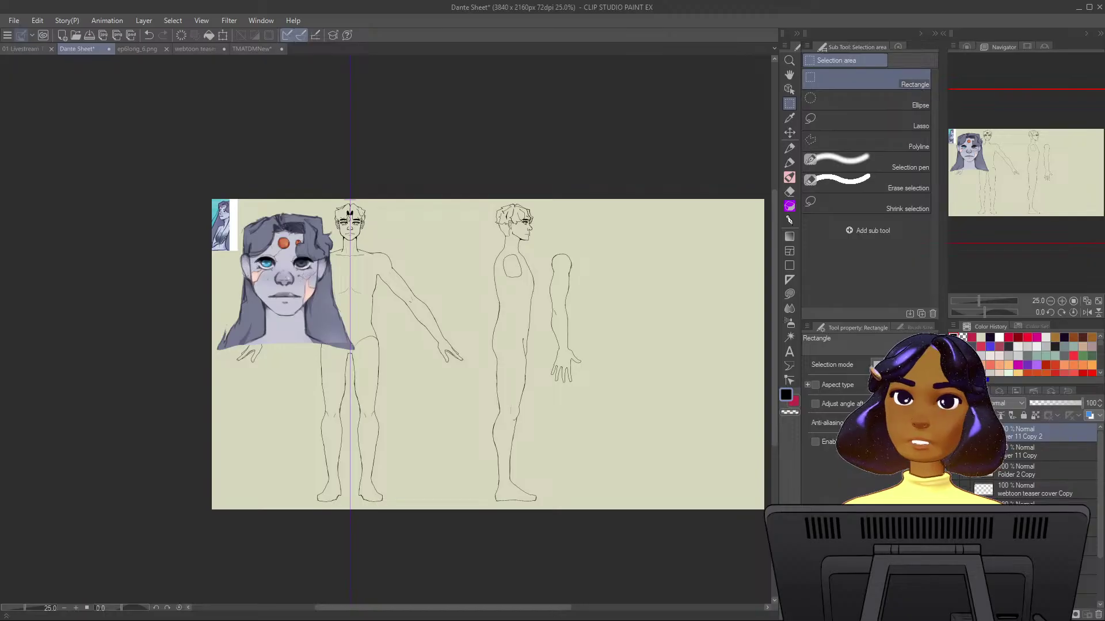
# Reorder the layers so the Folder 2 Copy portrait sits above the Layer 11 Copy layer.
pyautogui.scroll(1, 422, 307)
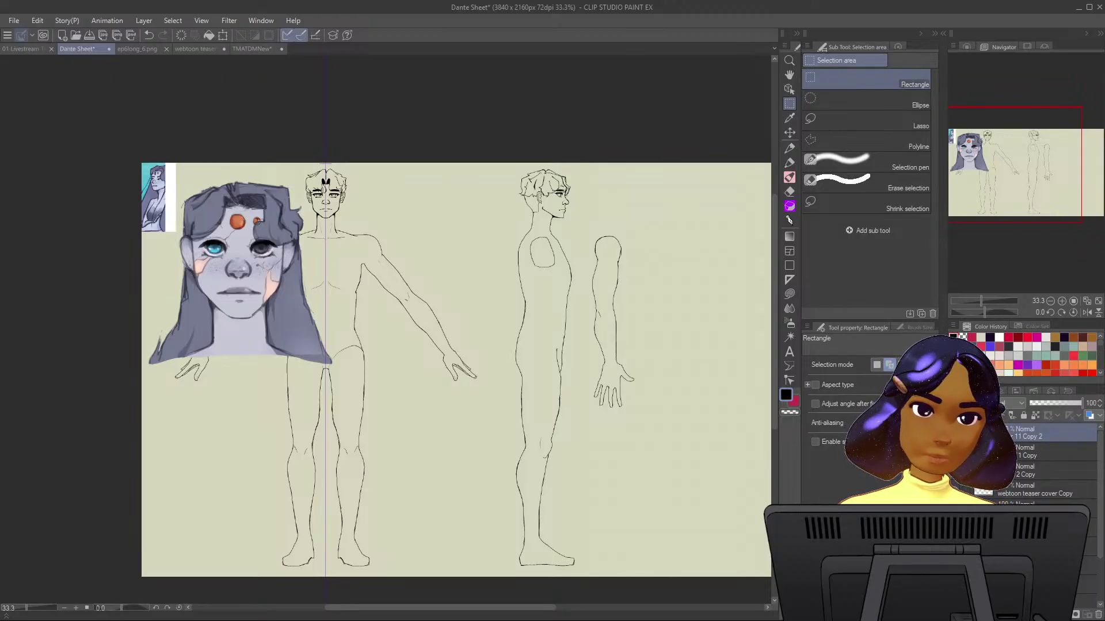
pyautogui.click(1055, 470)
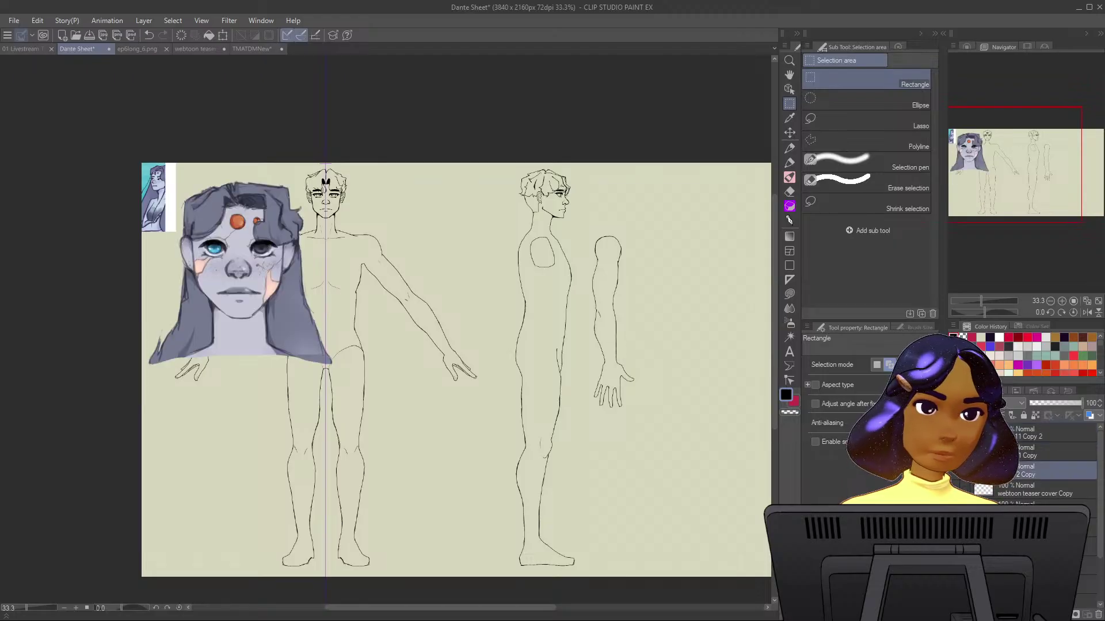
pyautogui.moveTo(1055, 472); pyautogui.dragTo(1059, 443)
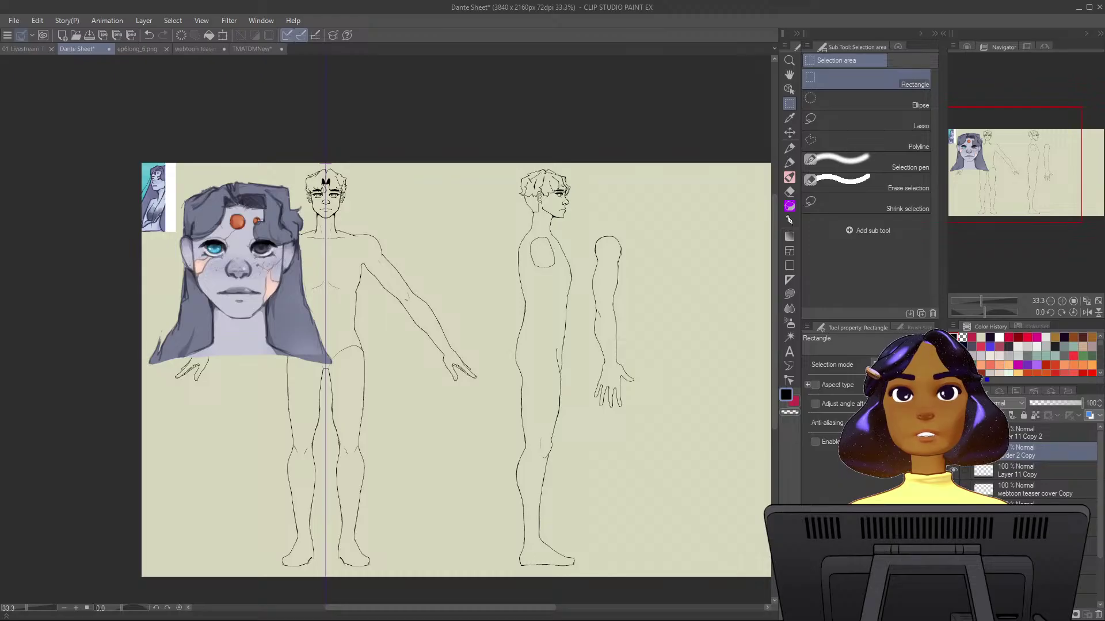
# Enlarge the pasted side-view comic reference on Layer 11 Copy 2 and place it directly beneath the portrait at the canvas edge.
pyautogui.click(1056, 433)
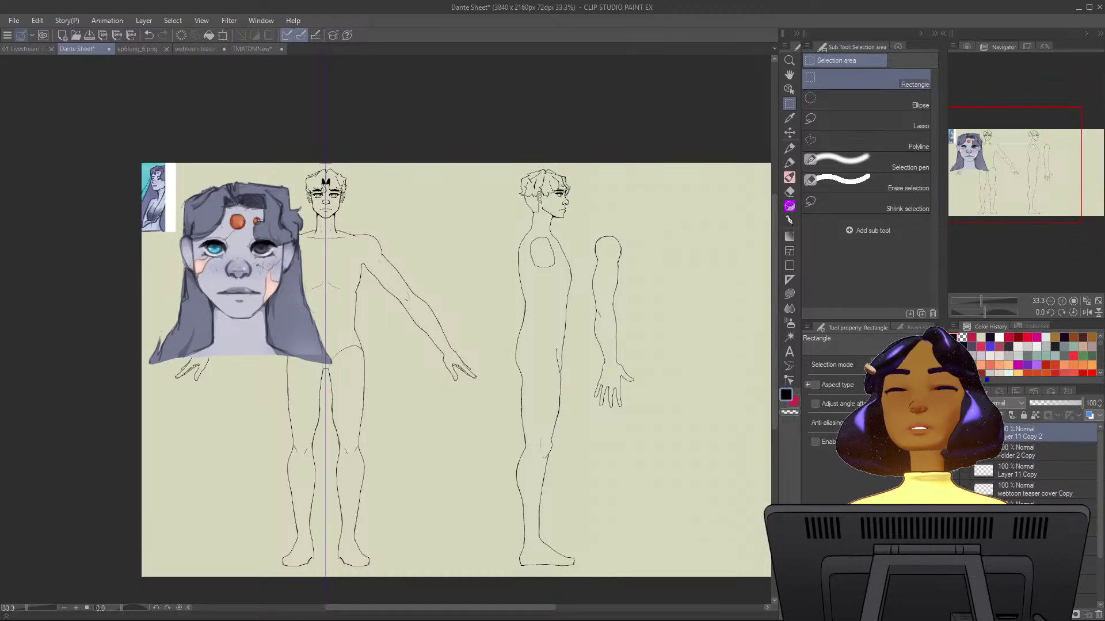
pyautogui.hotkey('ctrl', 't')
pyautogui.moveTo(176, 232); pyautogui.dragTo(211, 304)
pyautogui.moveTo(177, 233); pyautogui.dragTo(175, 430)
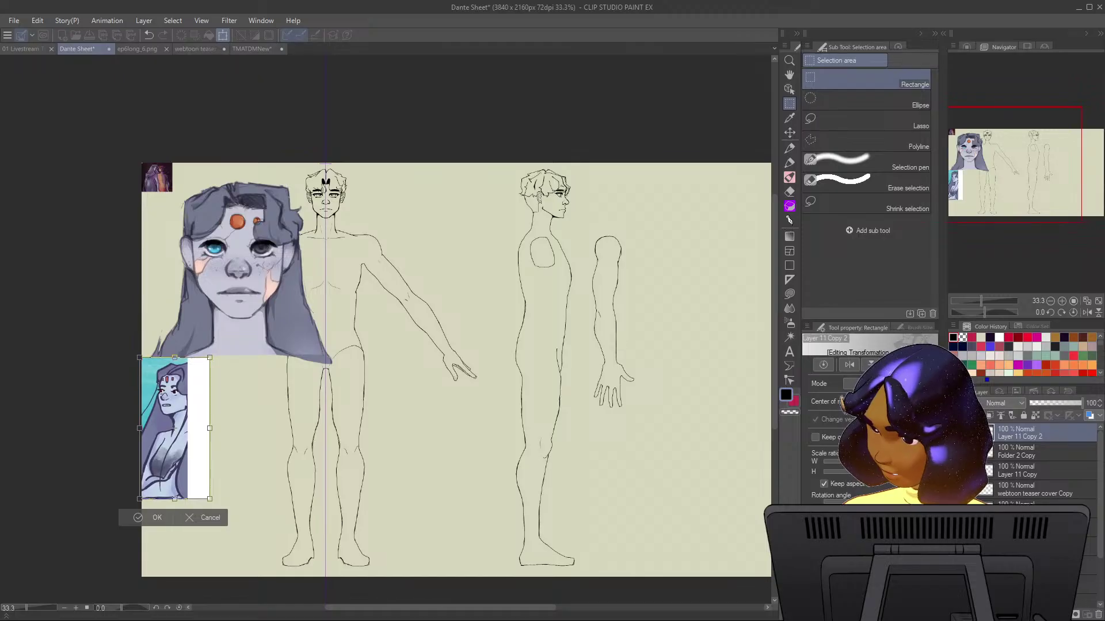
pyautogui.moveTo(209, 500); pyautogui.dragTo(230, 542)
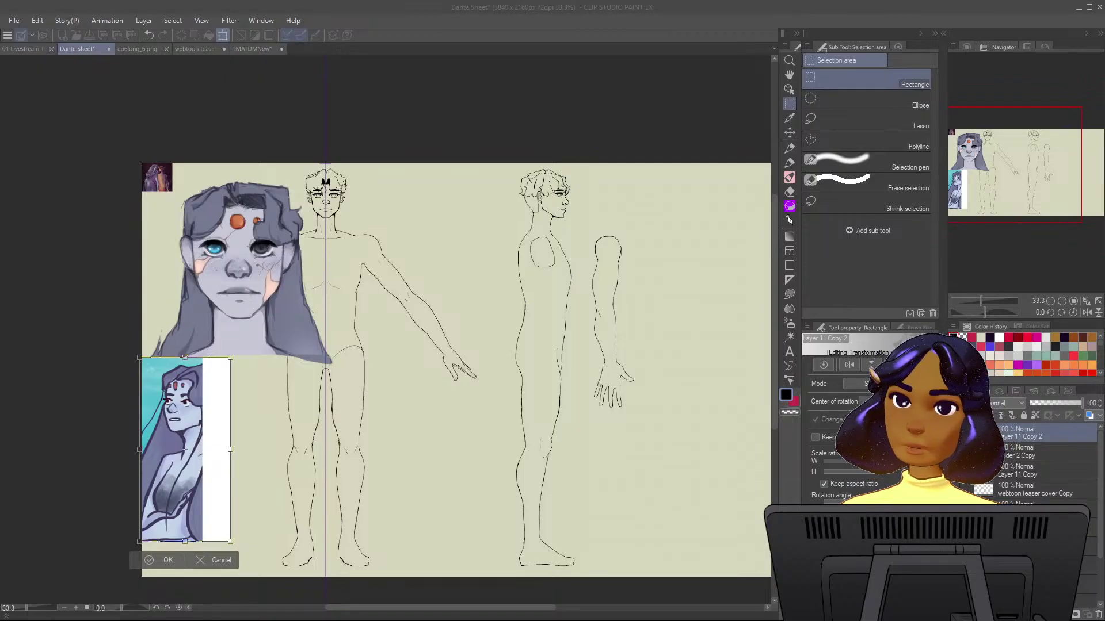
pyautogui.press('Return')
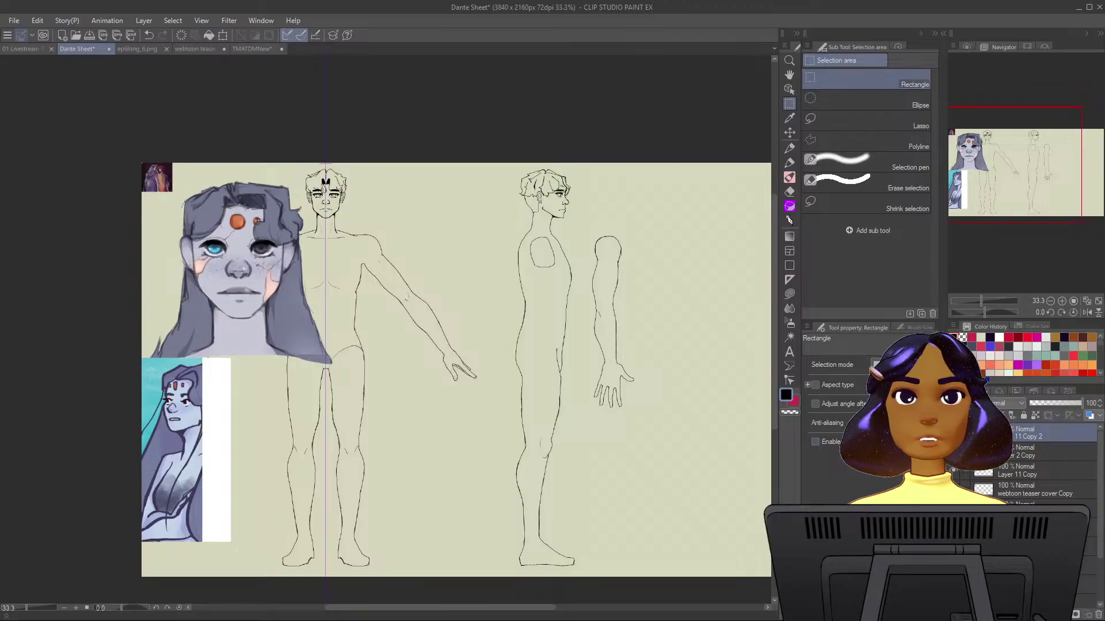
# Save the Dante Sheet with the Layer 11 Copy 2 layer active.
pyautogui.click(1053, 451)
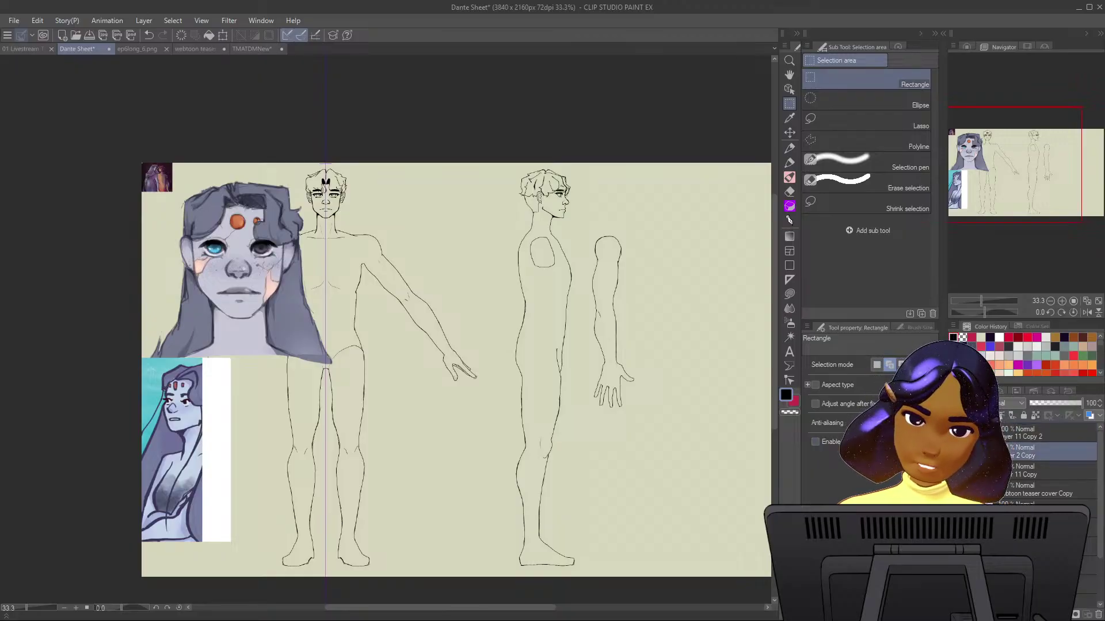
pyautogui.click(1053, 433)
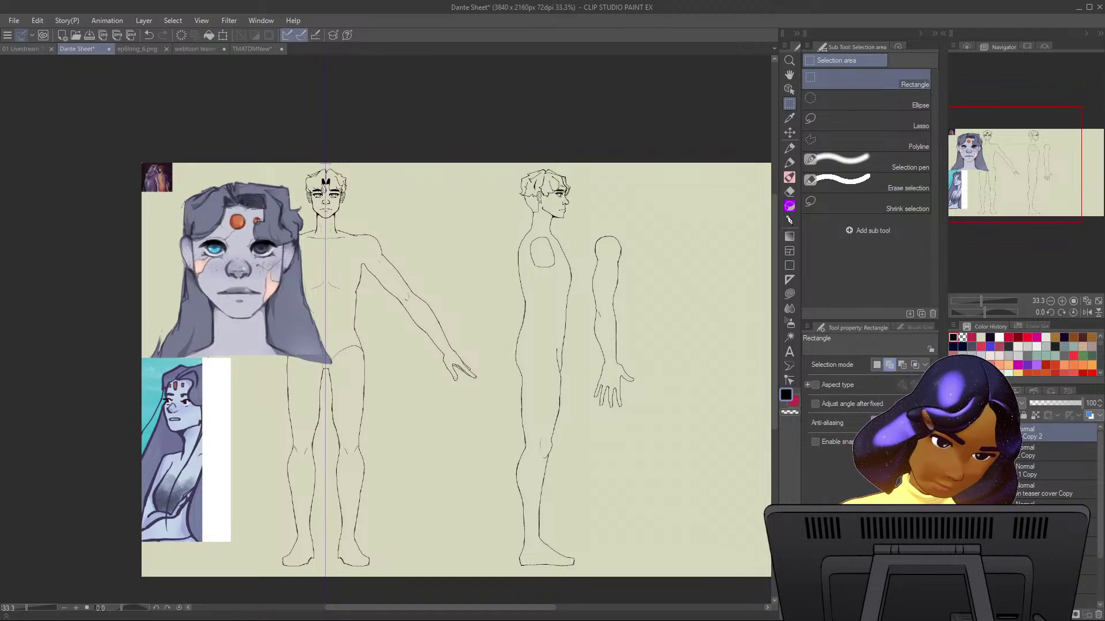
pyautogui.hotkey('ctrl', 's')
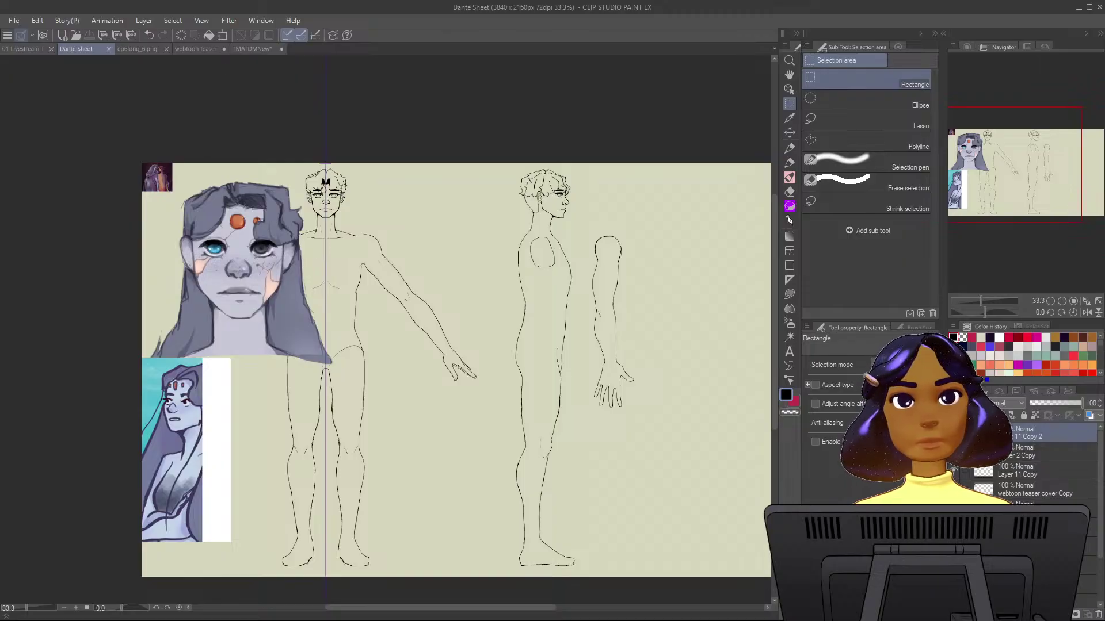
# Merge Layer 11 Copy 2 into Folder 2 Copy, and merge Layer 11 Copy down into the webtoon teaser cover Copy layer.
pyautogui.hotkey('ctrl', 'z')
pyautogui.hotkey('ctrl', 'y')
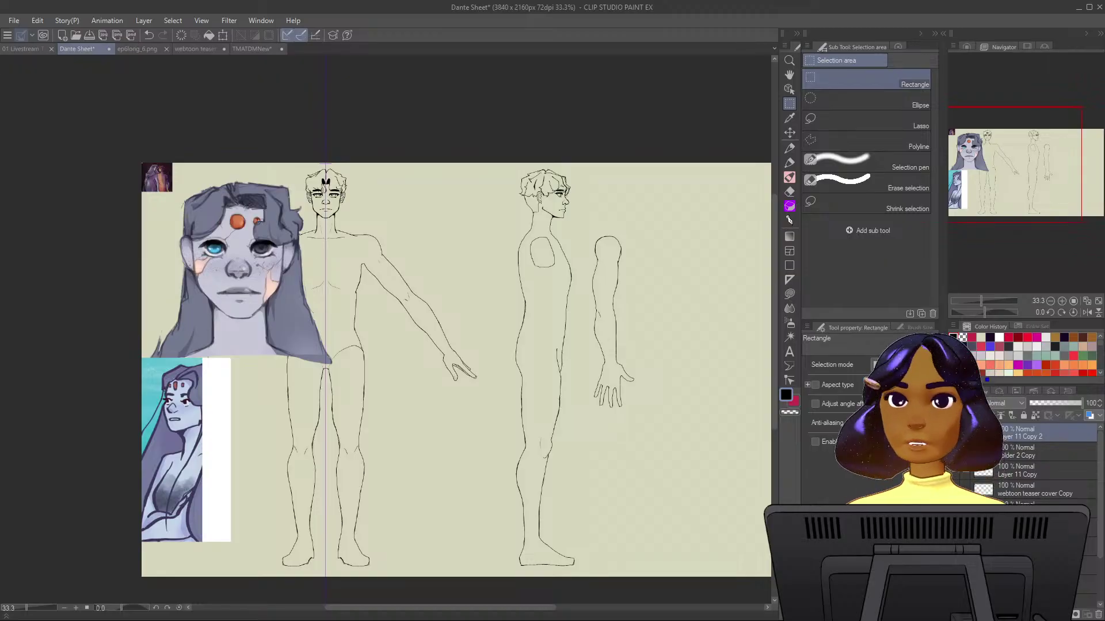
pyautogui.hotkey('ctrl', 'z')
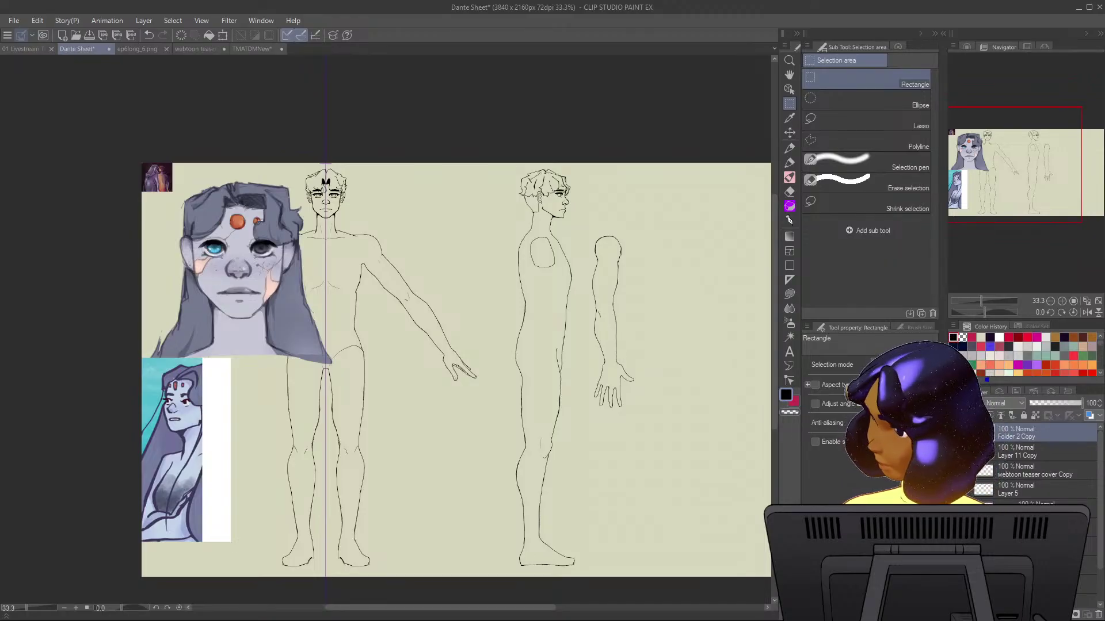
pyautogui.click(1047, 452)
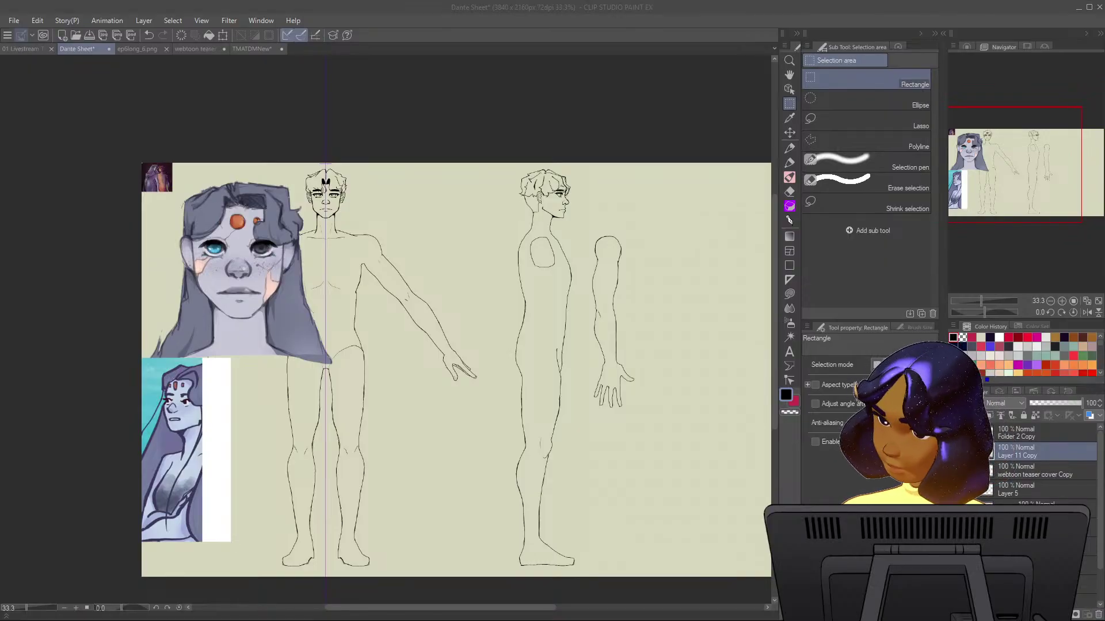
pyautogui.hotkey('ctrl', 'e')
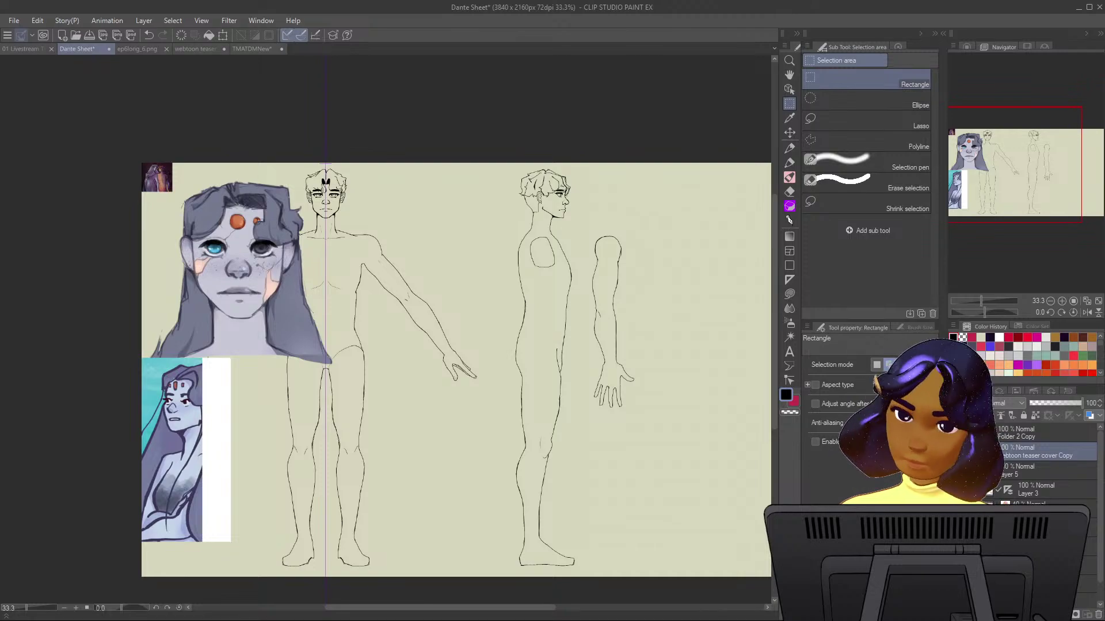
pyautogui.click(1047, 433)
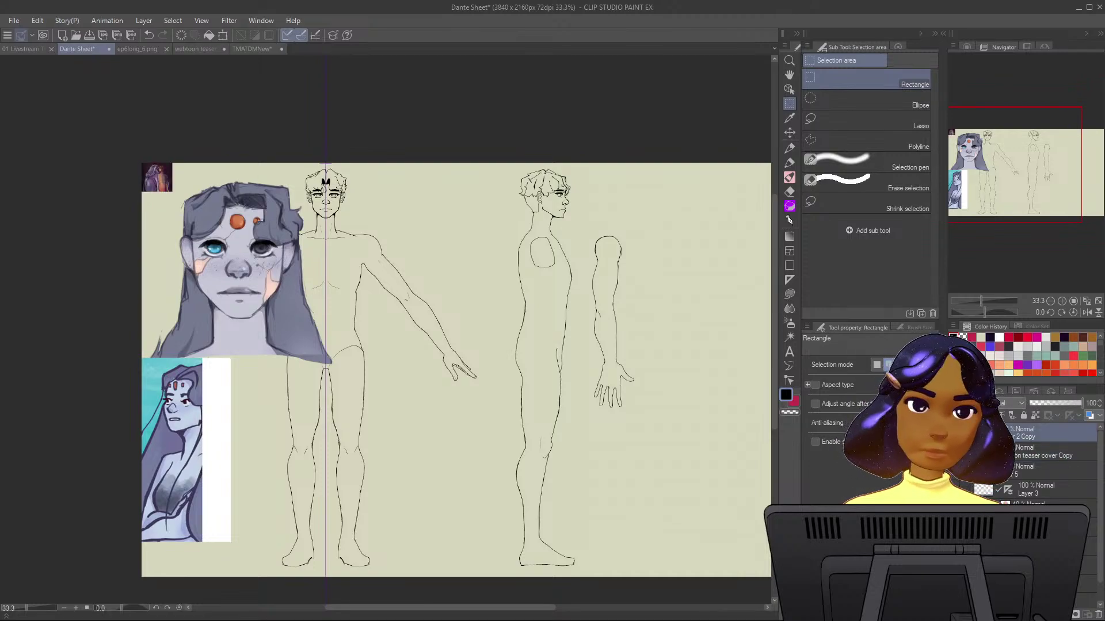
pyautogui.hotkey('ctrl', 't')
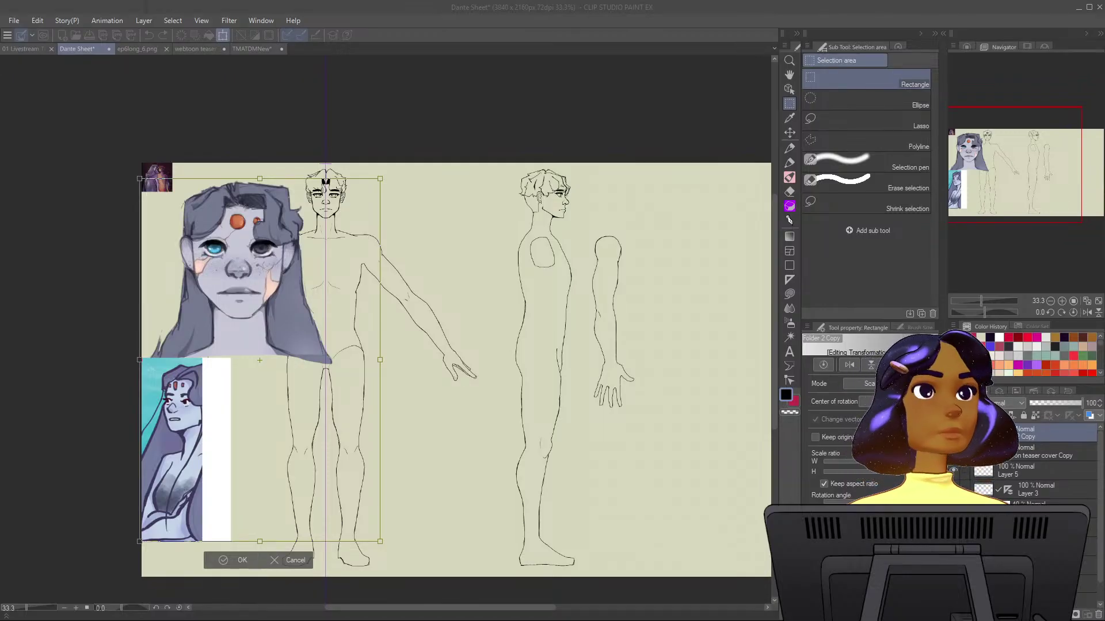
pyautogui.press('Return')
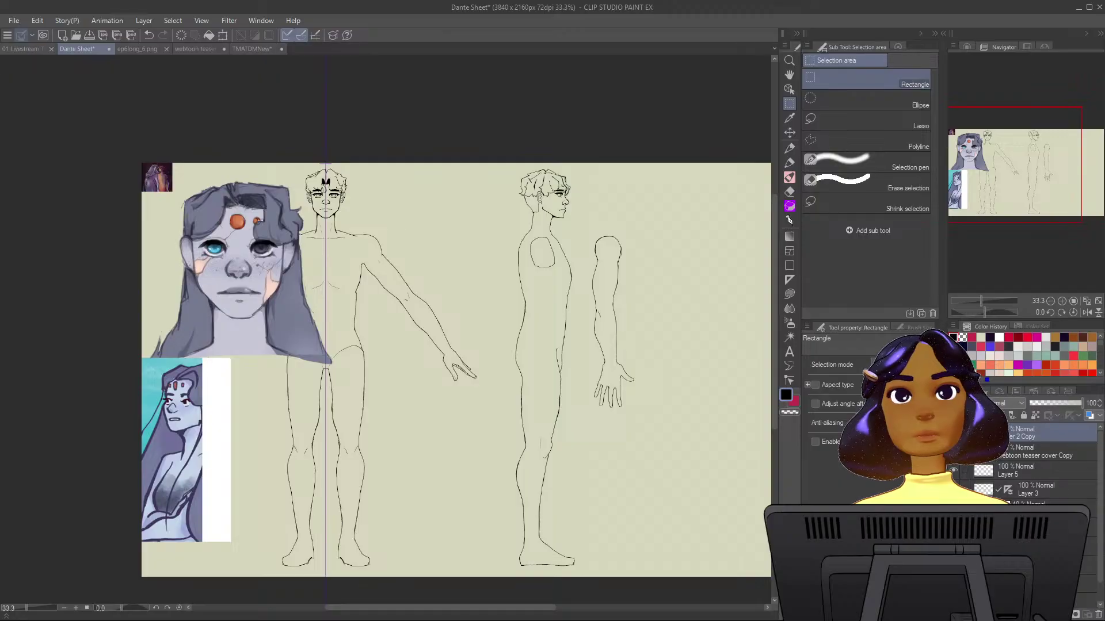
# Enlarge the webtoon teaser cover image and place it beside the comic reference, over the front figure's lower leg.
pyautogui.moveTo(953, 433); pyautogui.dragTo(953, 452)
pyautogui.click(953, 470)
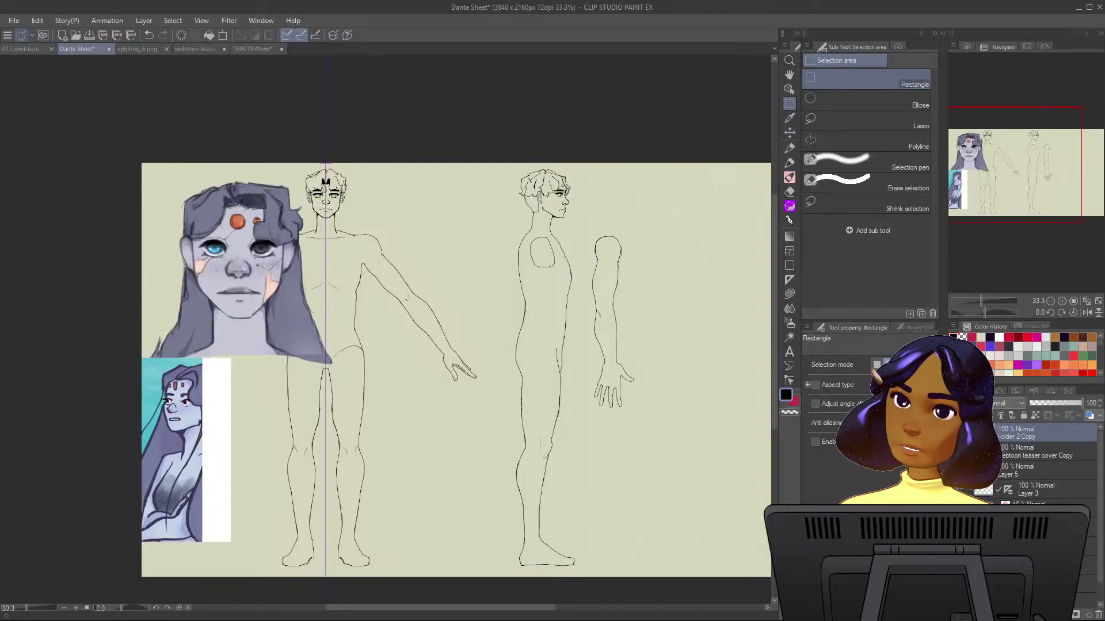
pyautogui.click(953, 470)
pyautogui.click(1036, 451)
pyautogui.hotkey('ctrl', 't')
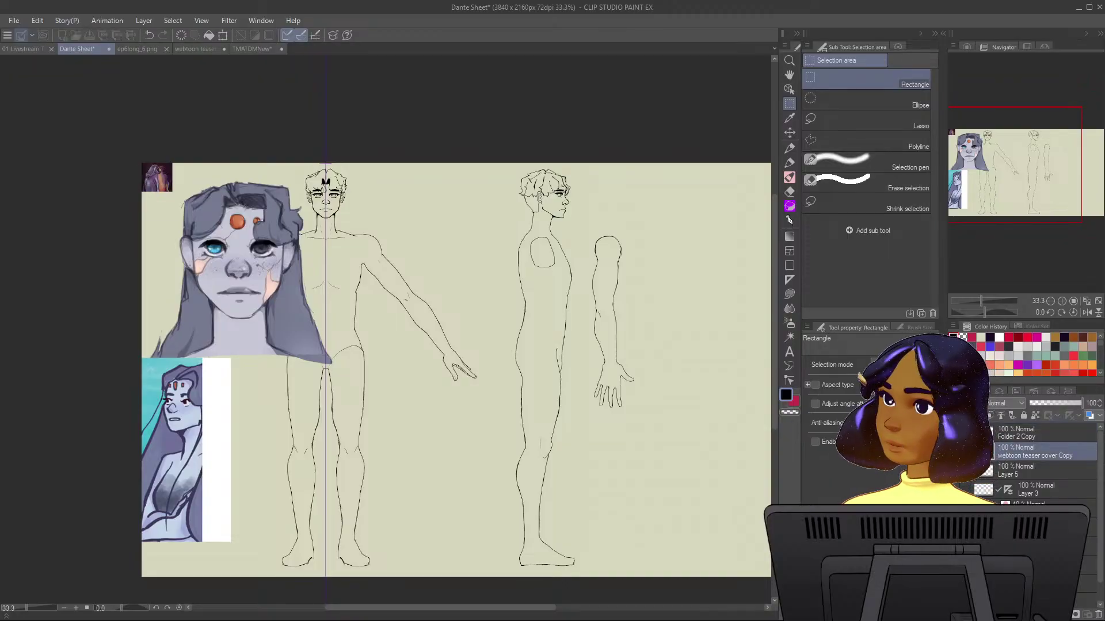
pyautogui.moveTo(172, 191); pyautogui.dragTo(217, 234)
pyautogui.moveTo(179, 198); pyautogui.dragTo(288, 494)
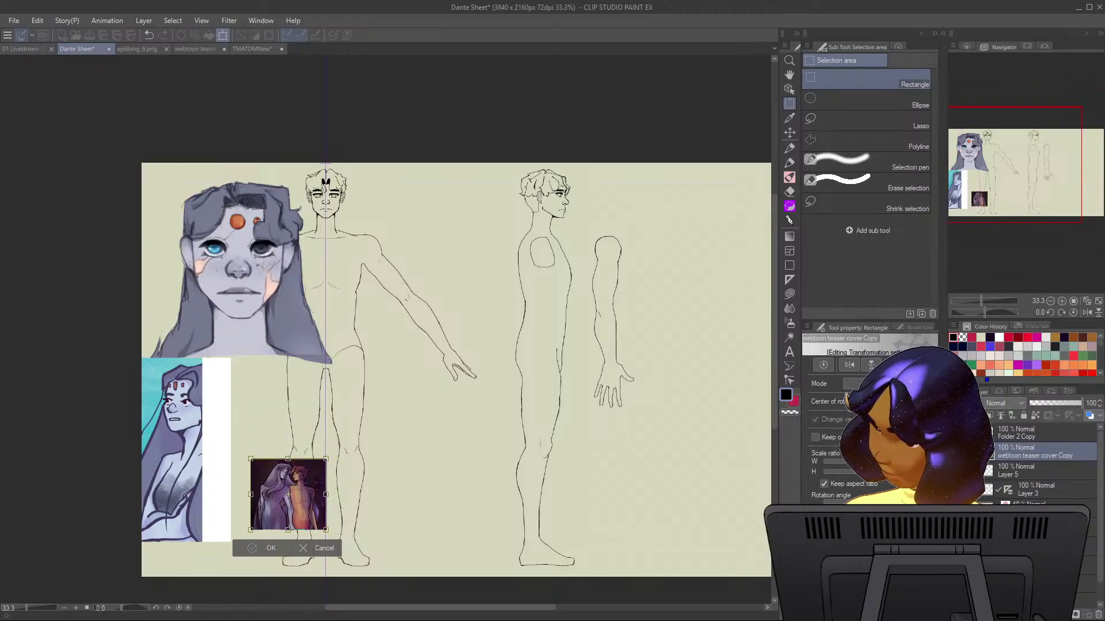
pyautogui.click(262, 547)
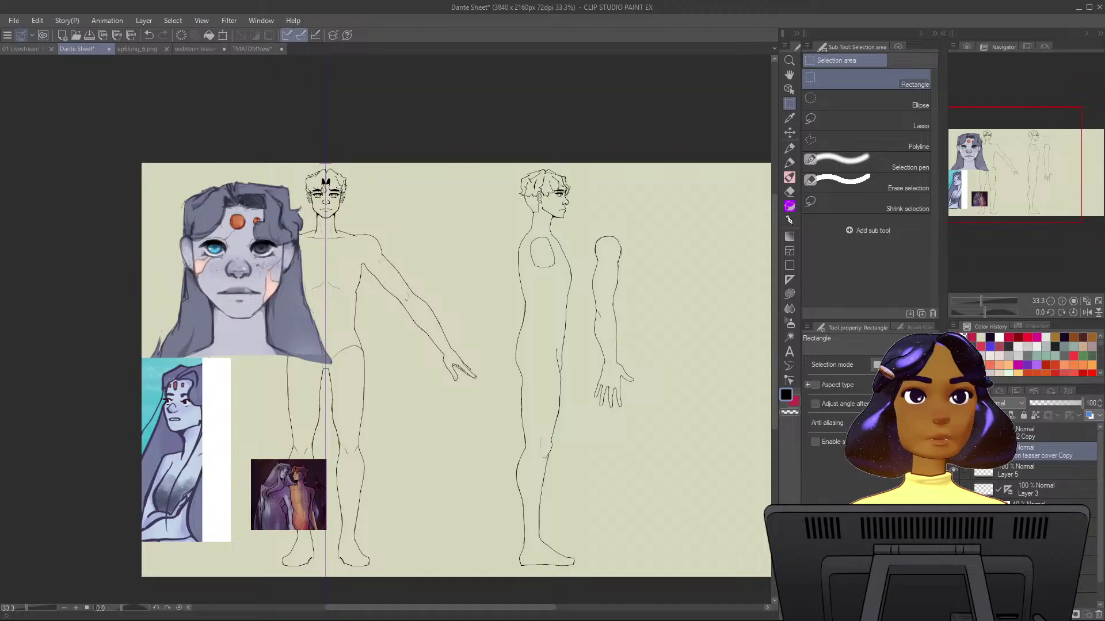
# Check the front figure's line art with the Folder 2 Copy references hidden, and bring the references back.
pyautogui.click(1055, 433)
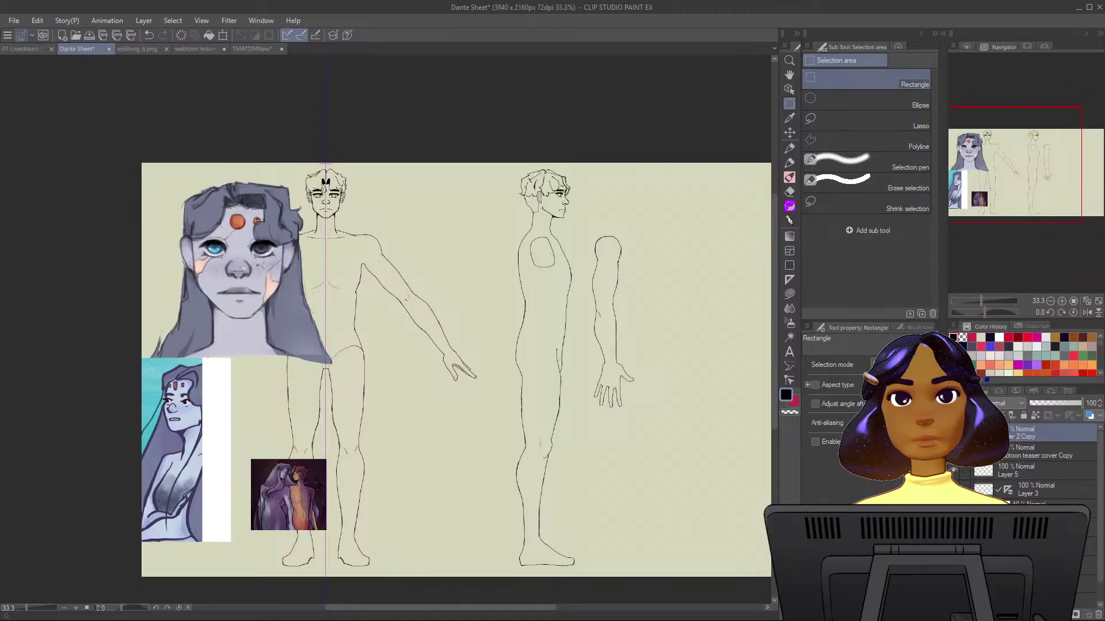
pyautogui.hotkey('ctrl', 'z')
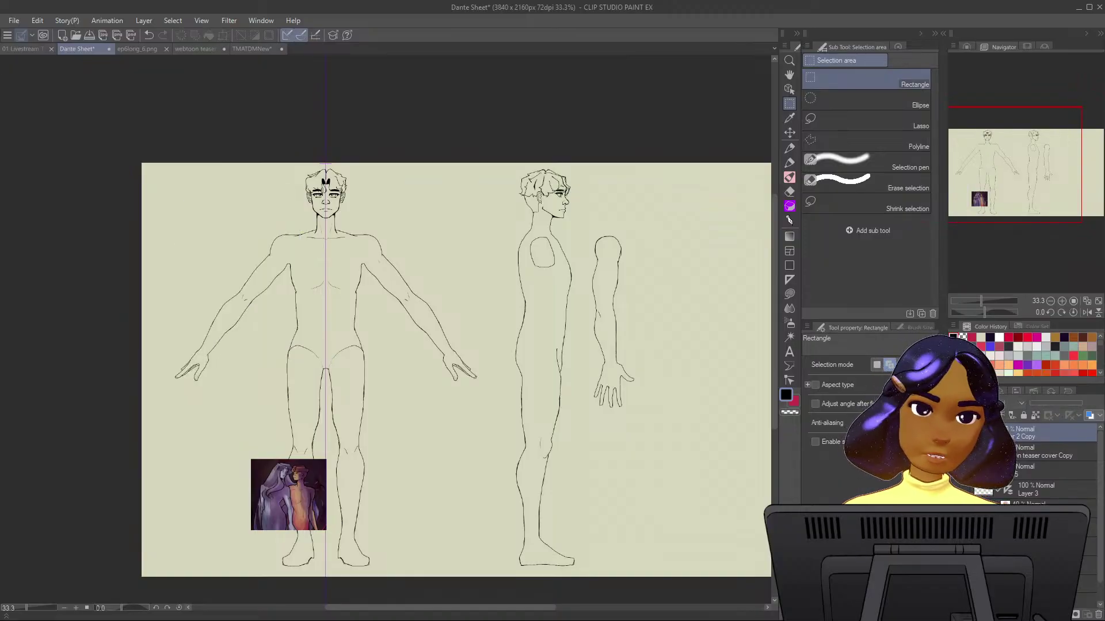
pyautogui.hotkey('ctrl', 'y')
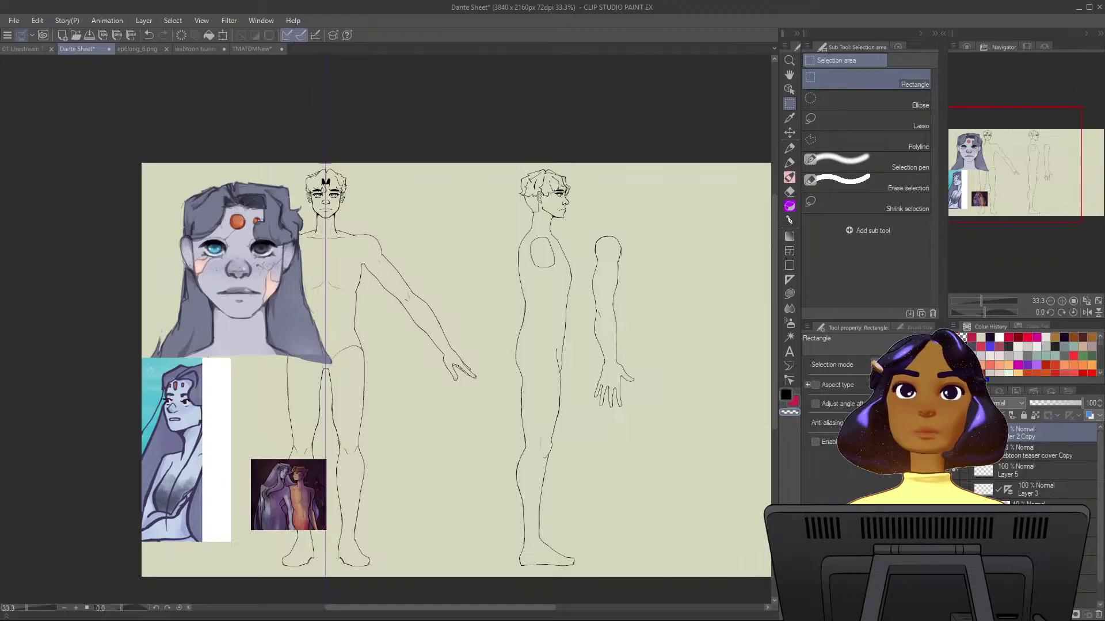
# Delete the Folder 2 Copy layer from the Dante Sheet.
pyautogui.hotkey('ctrl', 'z')
pyautogui.hotkey('ctrl', 'y')
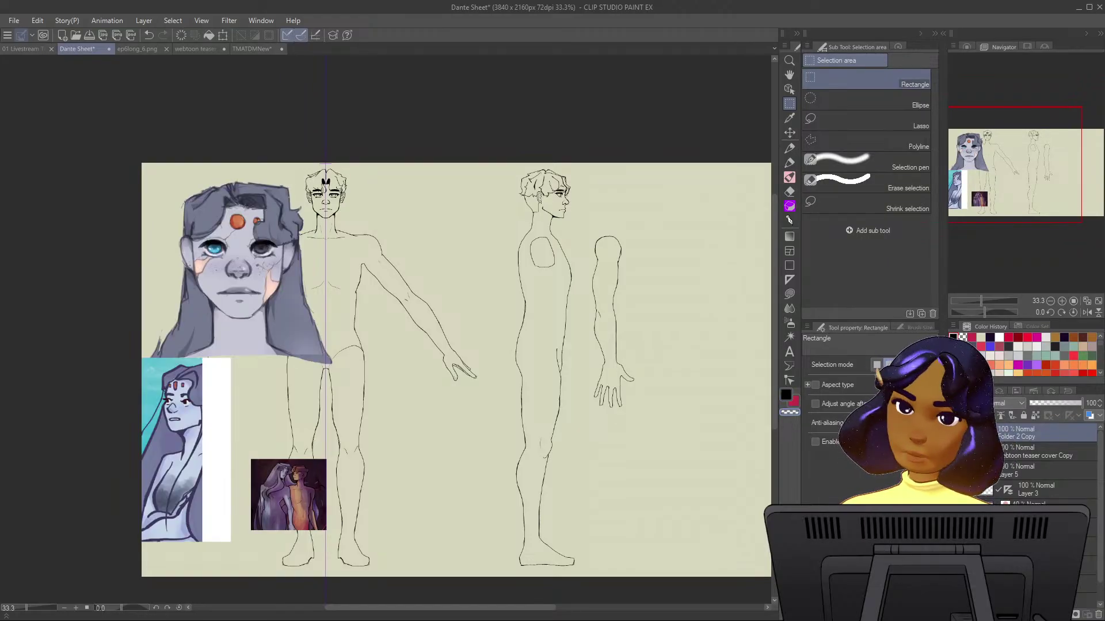
pyautogui.press('Delete')
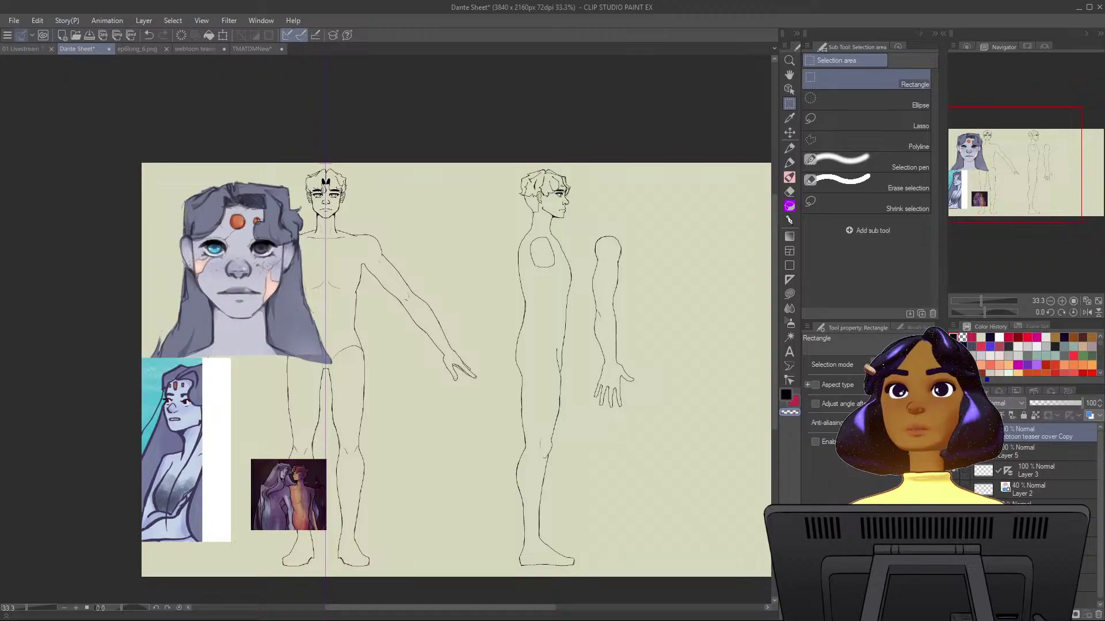
# Check the body line art with the webtoon teaser cover Copy references hidden, and bring the references back.
pyautogui.click(955, 433)
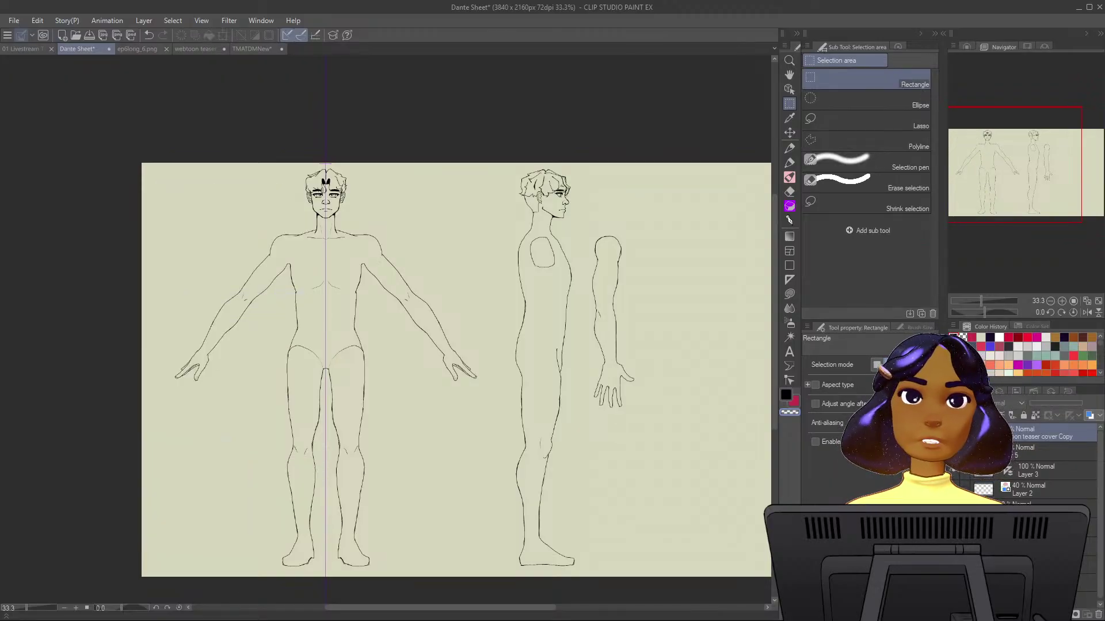
pyautogui.moveTo(945, 432); pyautogui.dragTo(947, 432)
pyautogui.click(955, 433)
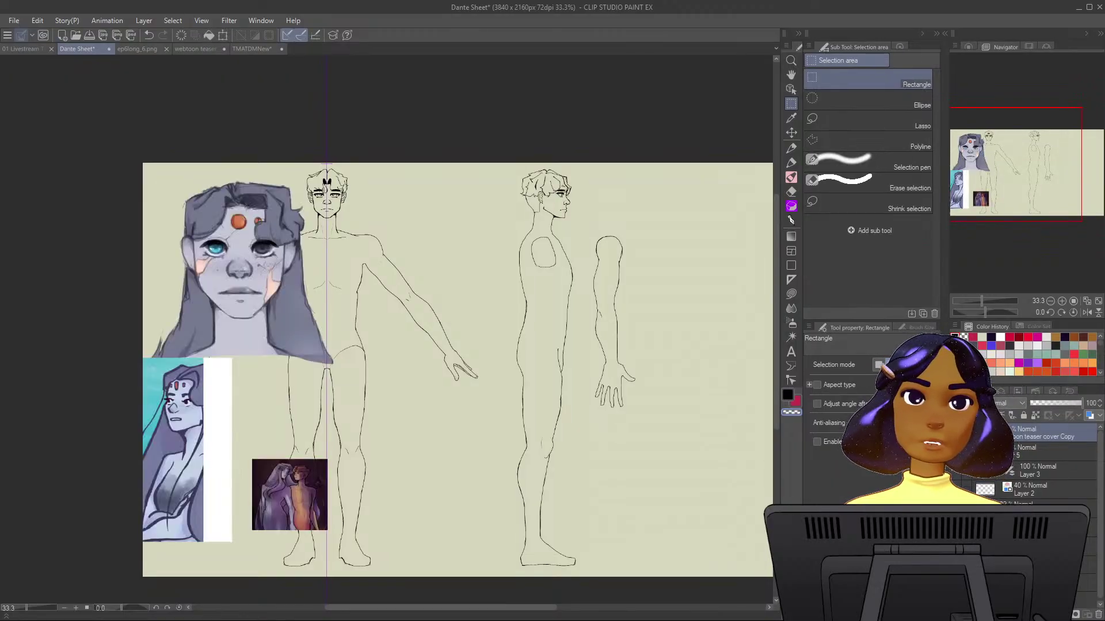
# Clear the existing body line art from the canvas with Layer 5 active, and take up the Mechanical pencil.
pyautogui.click(1036, 451)
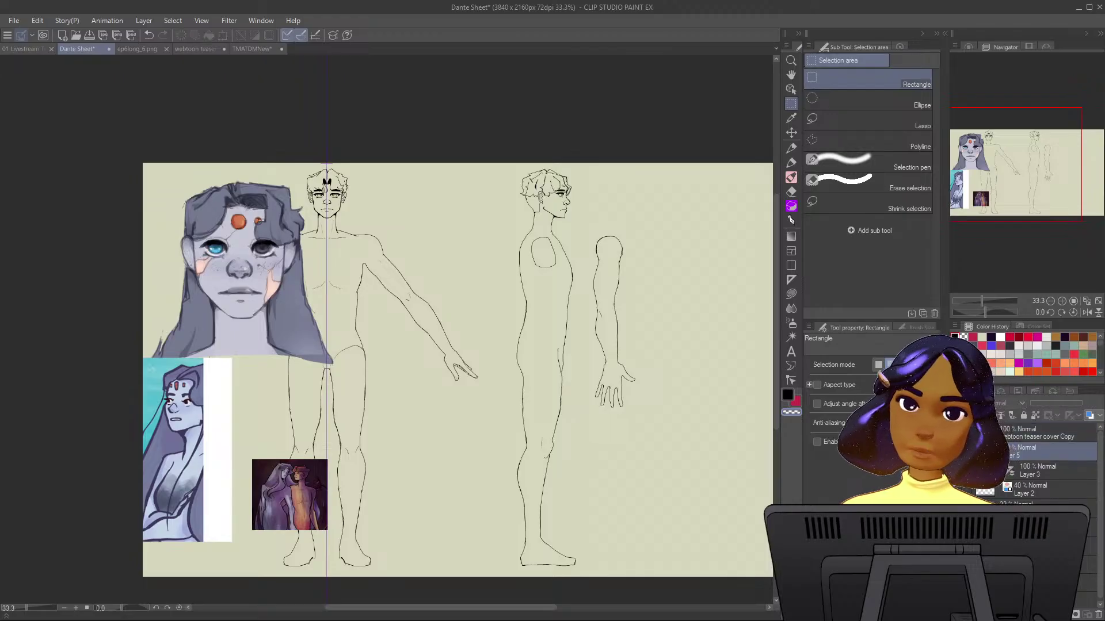
pyautogui.click(955, 452)
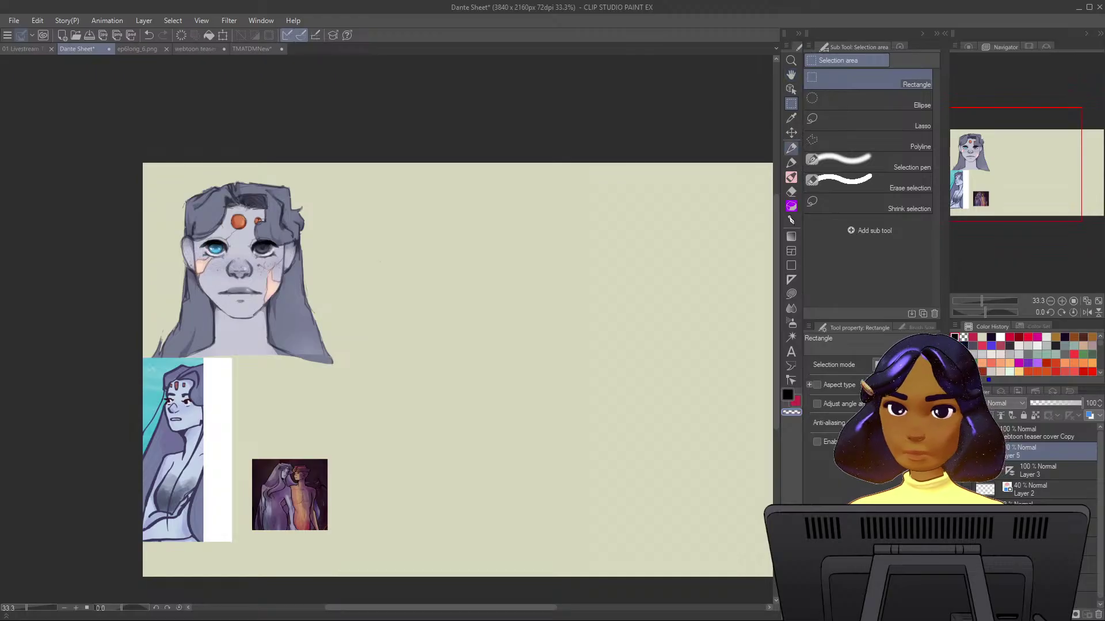
pyautogui.click(791, 148)
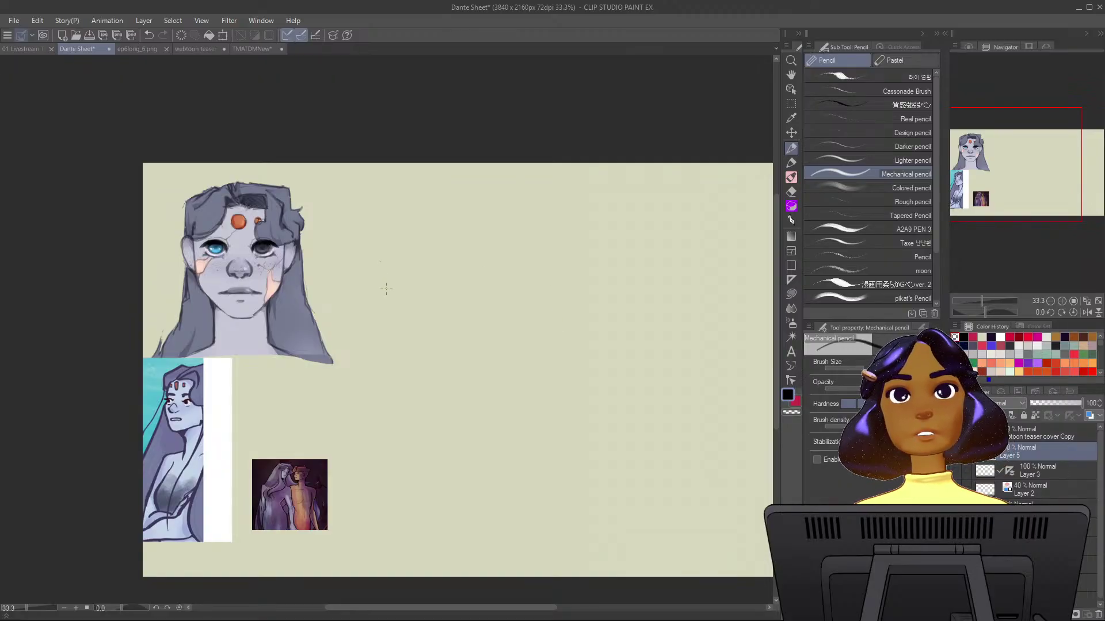
# Sketch a new figure's head in red on Layer 5 as a rough circle beside the face reference.
pyautogui.moveTo(416, 241); pyautogui.dragTo(436, 220)
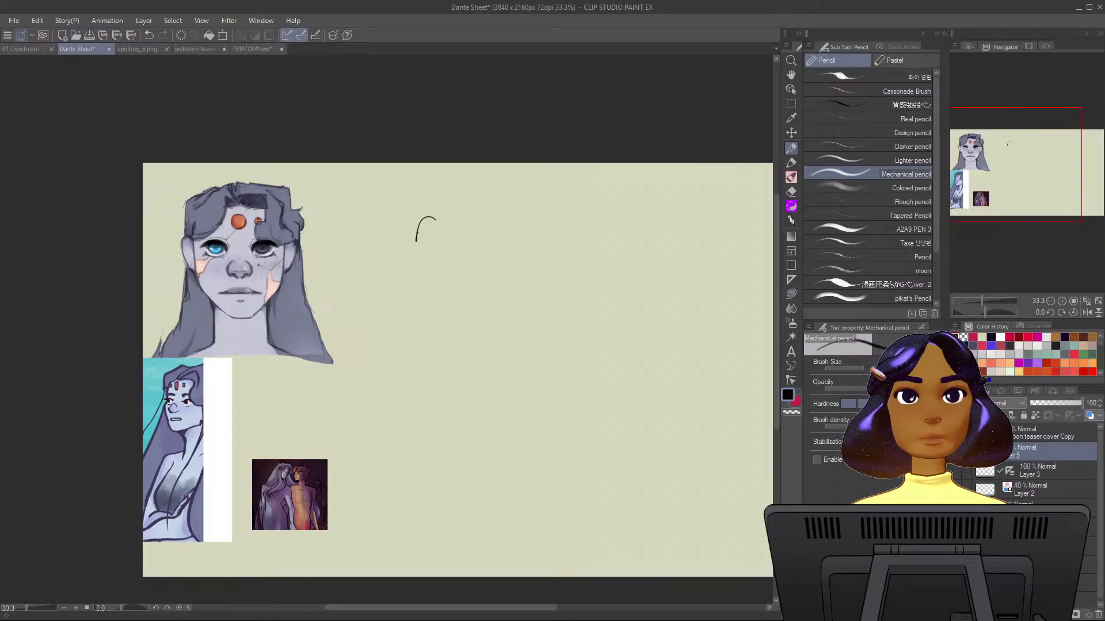
pyautogui.click(1009, 337)
pyautogui.hotkey('ctrl', 'z')
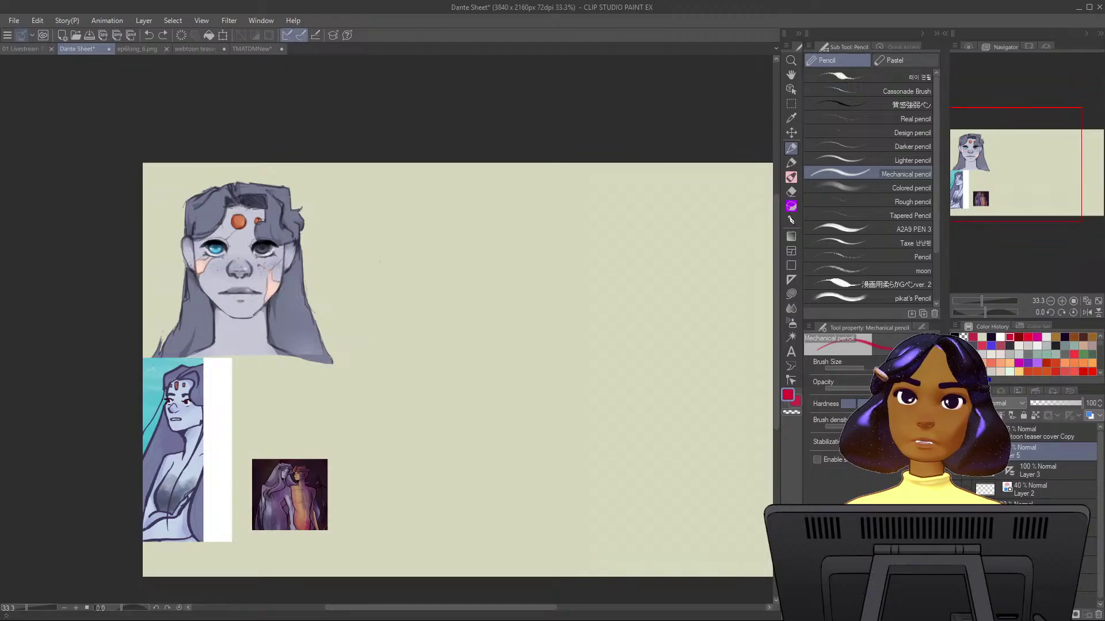
pyautogui.hotkey('ctrl', '+')
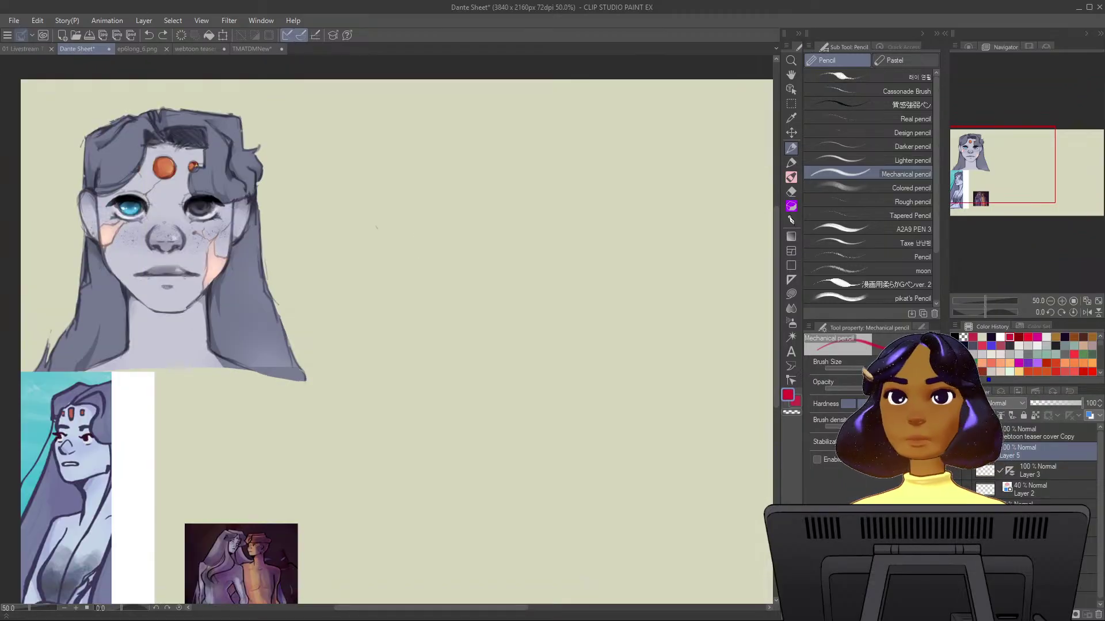
pyautogui.moveTo(569, 284); pyautogui.dragTo(589, 433)
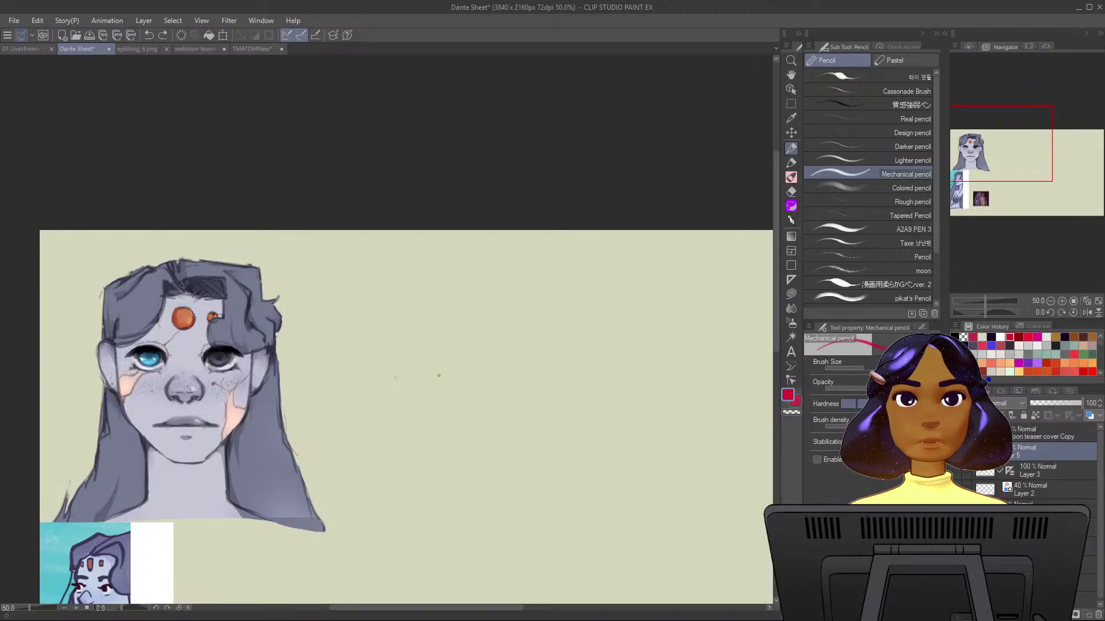
pyautogui.moveTo(512, 325)
pyautogui.mouseDown()
pyautogui.moveTo(530, 304)
pyautogui.moveTo(557, 318)
pyautogui.moveTo(535, 341)
pyautogui.moveTo(515, 323)
pyautogui.moveTo(509, 339)
pyautogui.moveTo(522, 348)
pyautogui.moveTo(510, 329)
pyautogui.moveTo(551, 345)
pyautogui.moveTo(554, 317)
pyautogui.moveTo(544, 355)
pyautogui.moveTo(513, 315)
pyautogui.mouseUp()
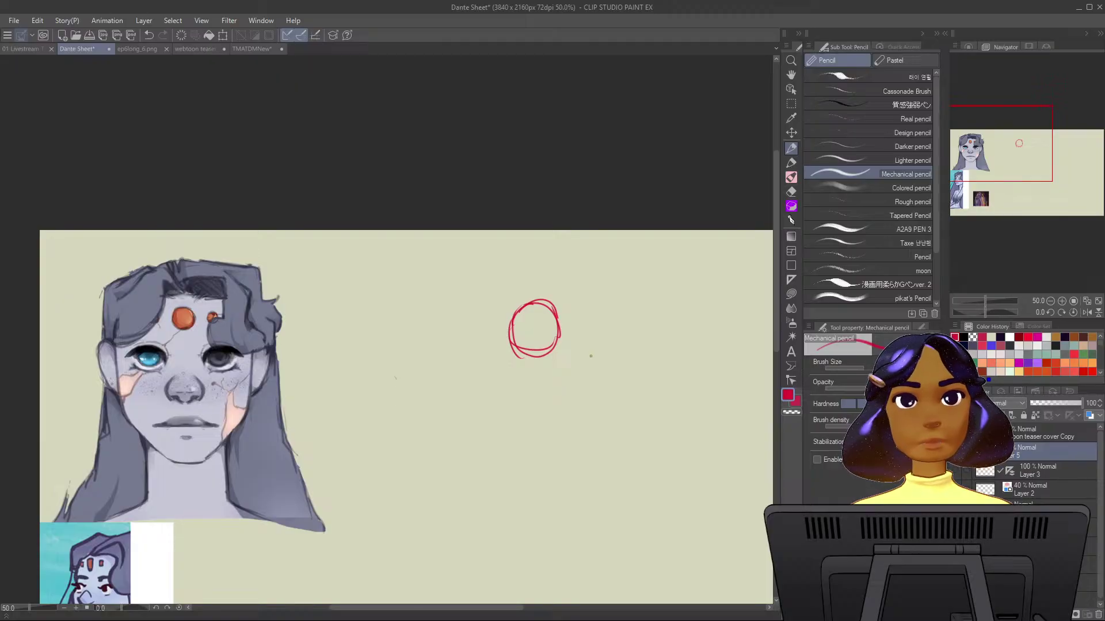
pyautogui.moveTo(520, 309)
pyautogui.mouseDown()
pyautogui.moveTo(515, 341)
pyautogui.moveTo(511, 317)
pyautogui.moveTo(563, 317)
pyautogui.moveTo(539, 348)
pyautogui.mouseUp()
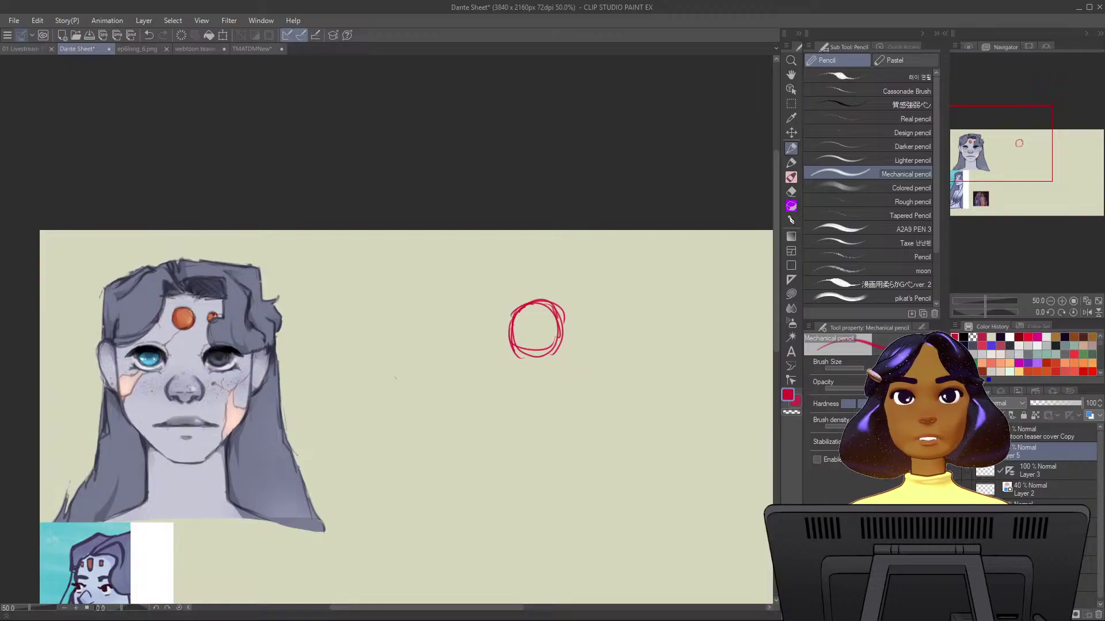
# Sketch the chest as a red box a short distance below the head circle.
pyautogui.scroll(-3, 594, 391)
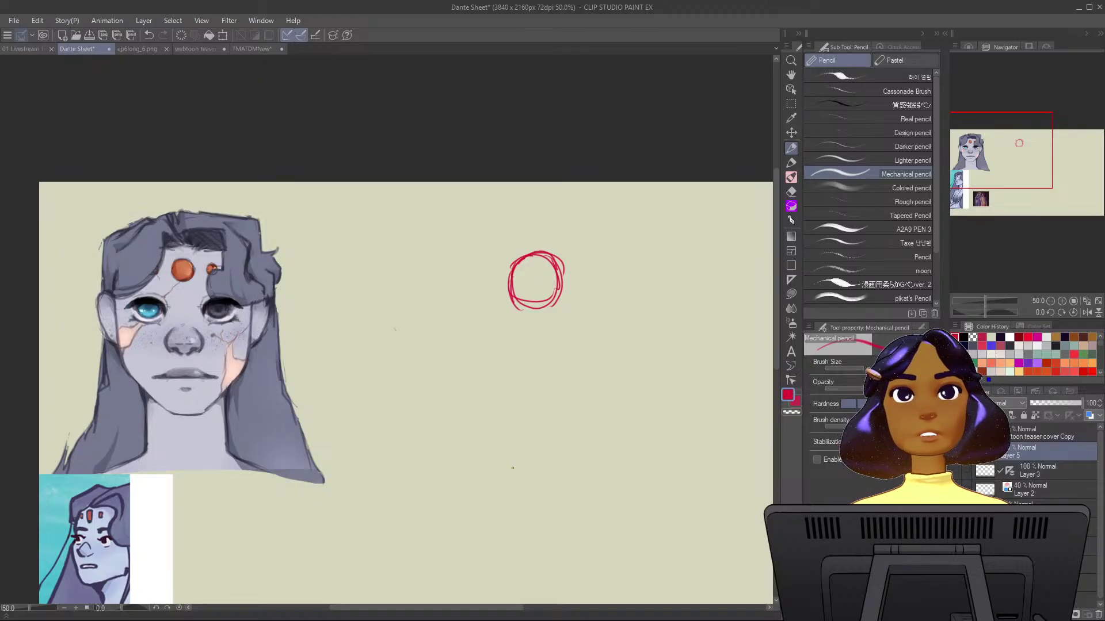
pyautogui.moveTo(505, 344); pyautogui.dragTo(576, 341)
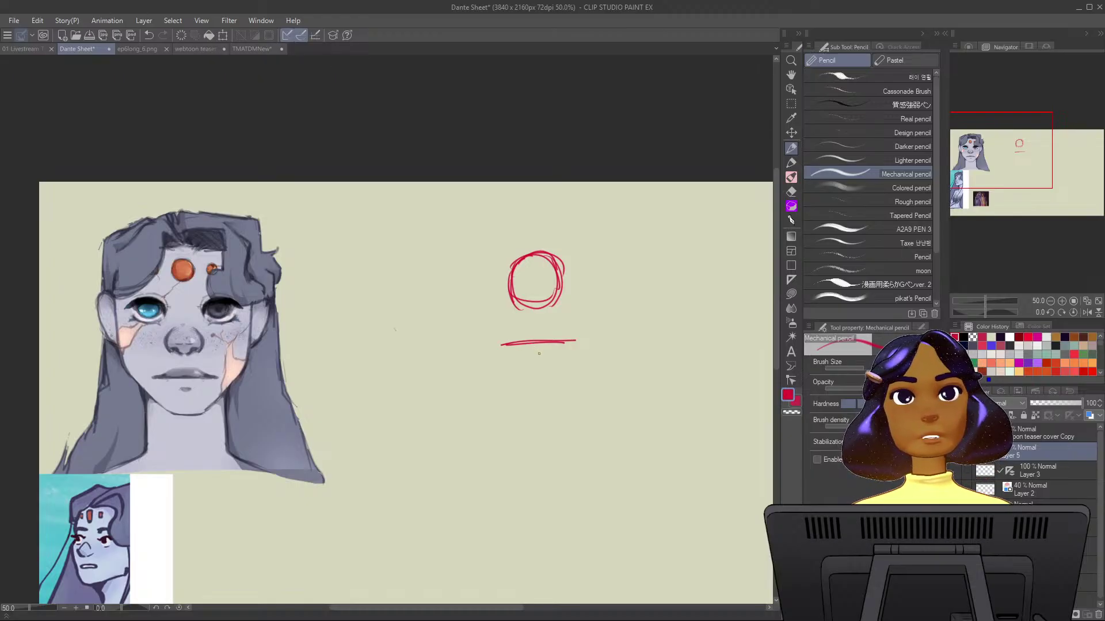
pyautogui.moveTo(501, 341); pyautogui.dragTo(567, 335)
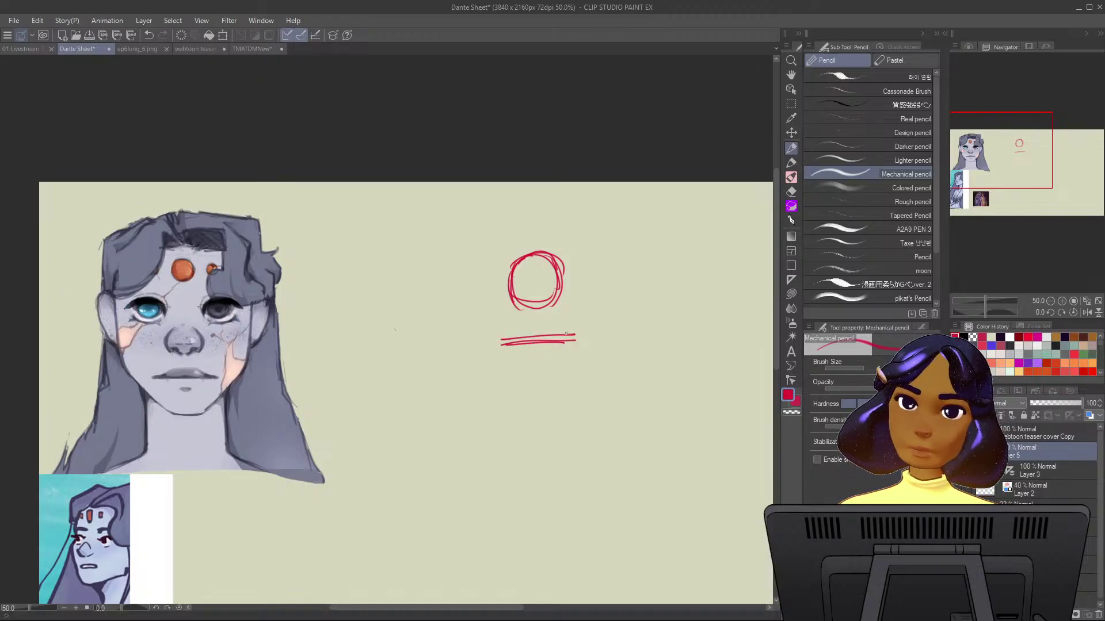
pyautogui.moveTo(501, 341); pyautogui.dragTo(578, 336)
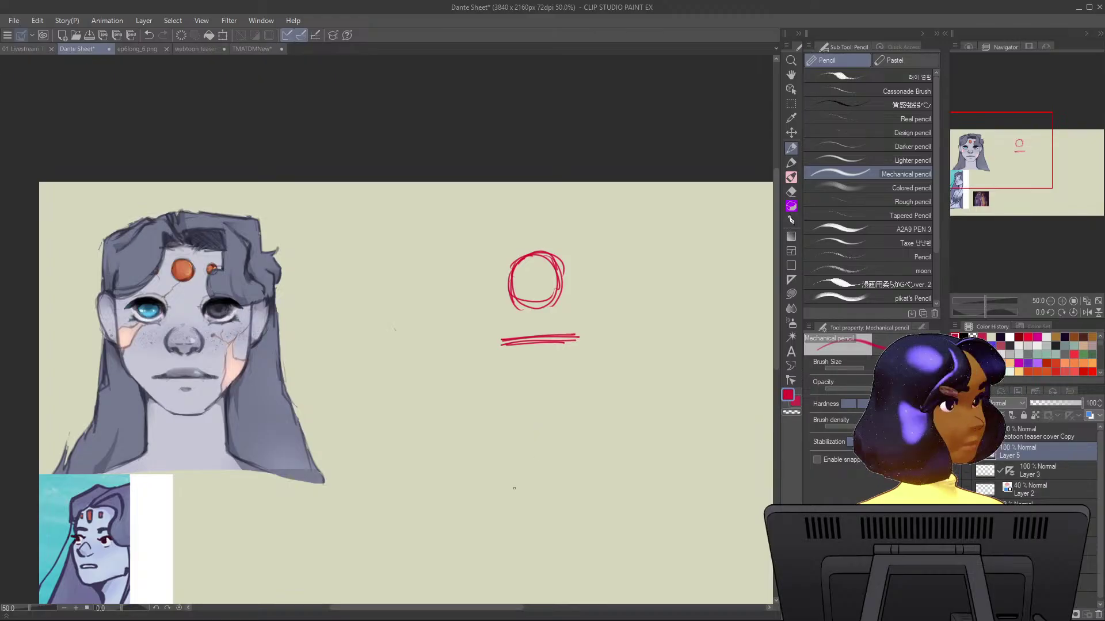
pyautogui.moveTo(499, 346); pyautogui.dragTo(501, 399)
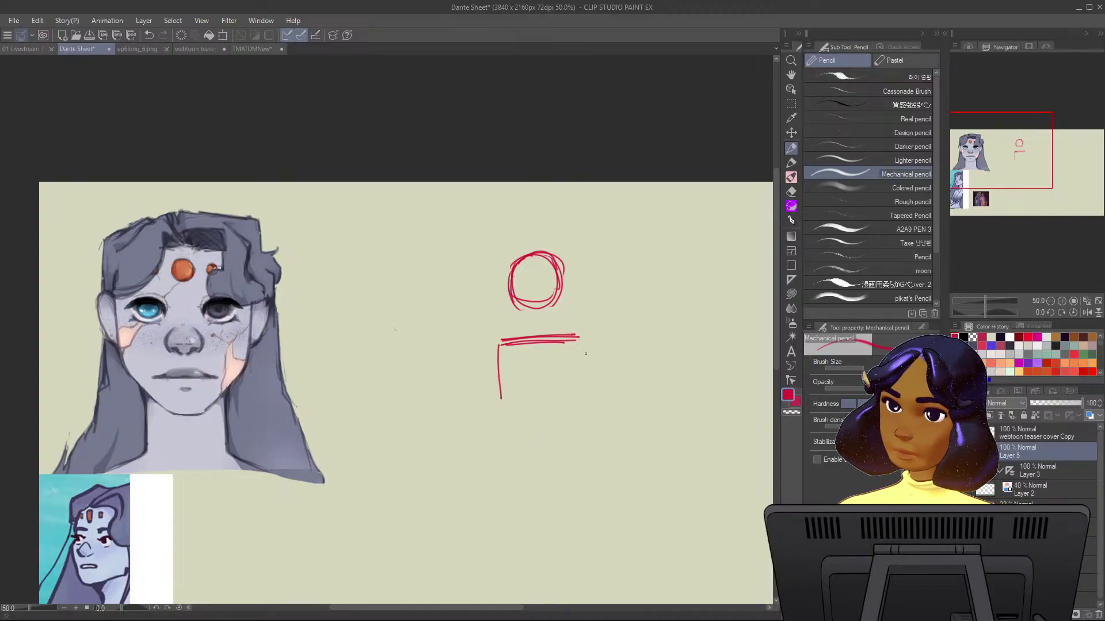
pyautogui.moveTo(579, 335); pyautogui.dragTo(579, 408)
pyautogui.moveTo(577, 341); pyautogui.dragTo(578, 395)
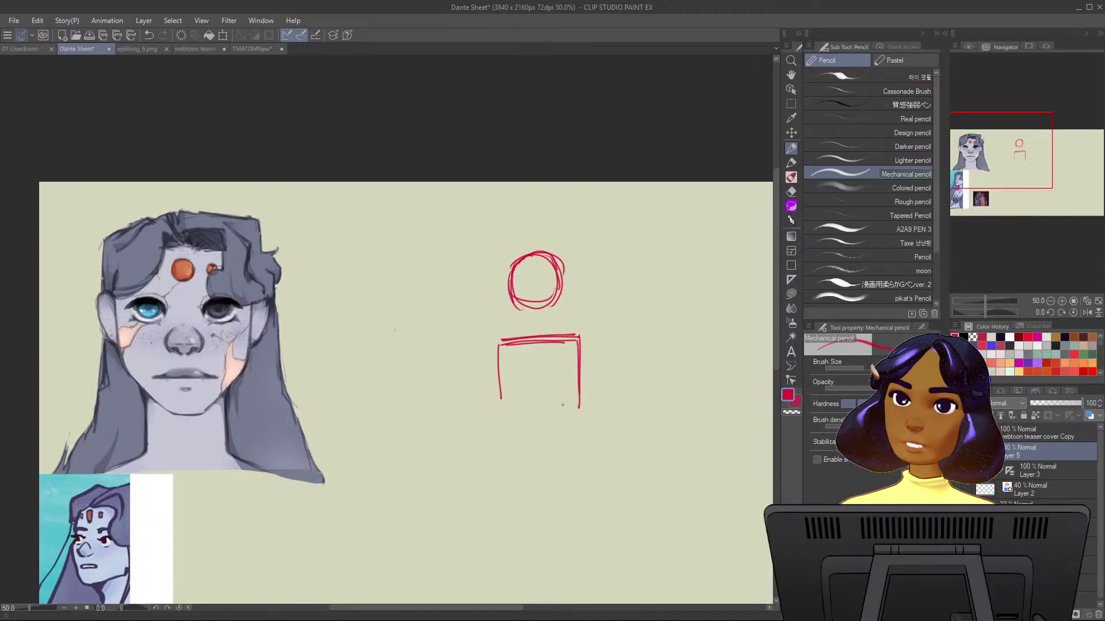
pyautogui.moveTo(508, 402); pyautogui.dragTo(578, 406)
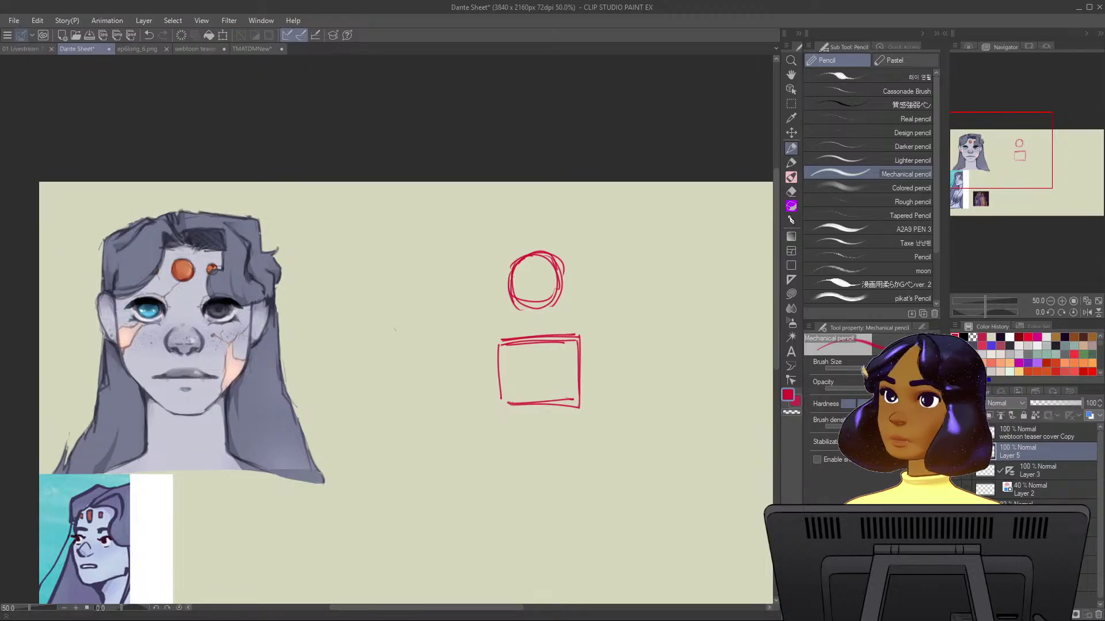
# Sketch the hips as a smaller red box below the chest box.
pyautogui.moveTo(508, 435)
pyautogui.mouseDown()
pyautogui.moveTo(502, 370)
pyautogui.moveTo(555, 368)
pyautogui.mouseUp()
pyautogui.hotkey('ctrl', 'z')
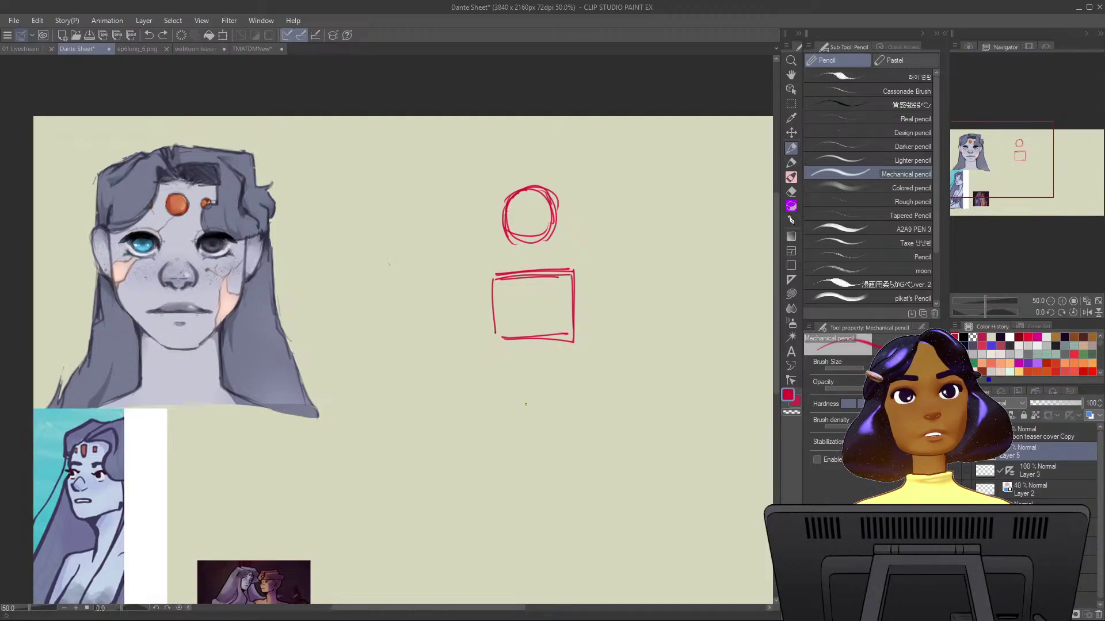
pyautogui.moveTo(497, 380); pyautogui.dragTo(570, 375)
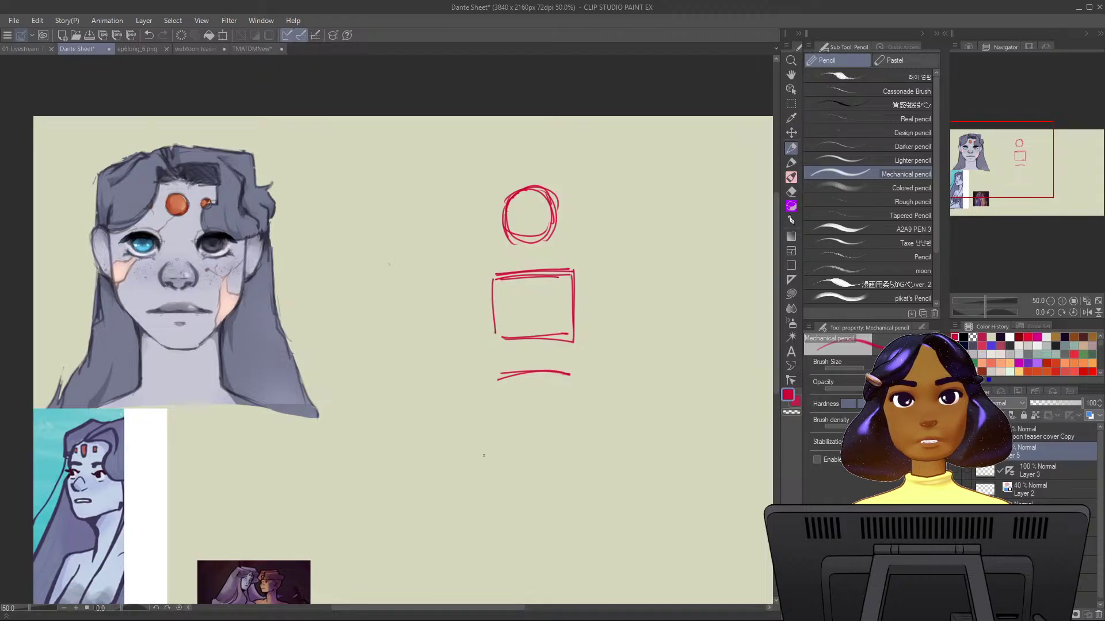
pyautogui.moveTo(497, 380); pyautogui.dragTo(498, 423)
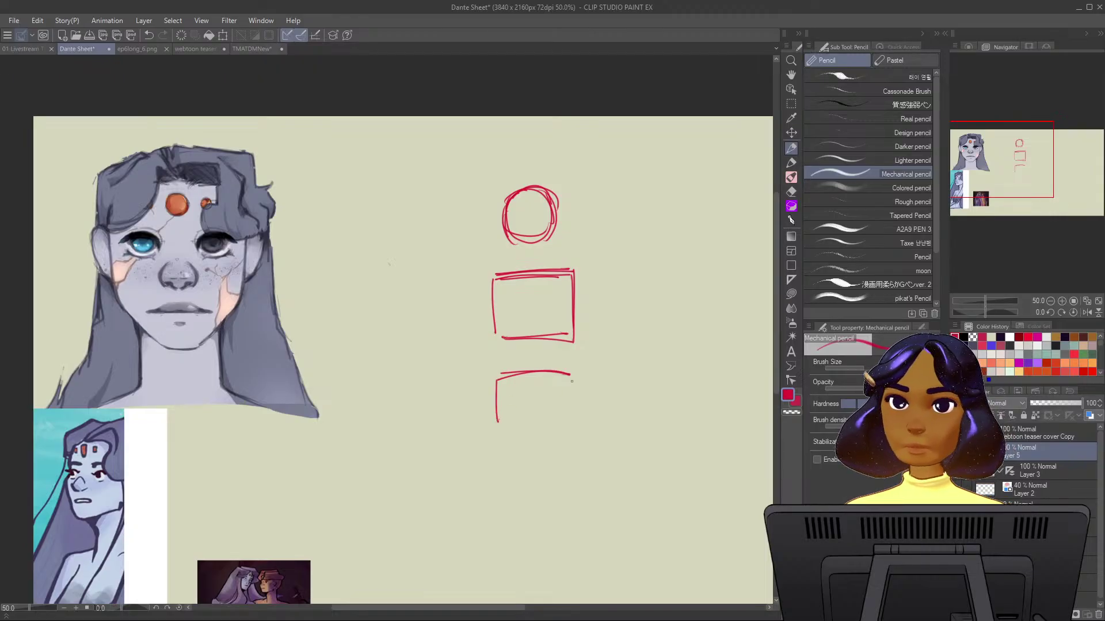
pyautogui.moveTo(571, 375)
pyautogui.mouseDown()
pyautogui.moveTo(572, 396)
pyautogui.moveTo(523, 422)
pyautogui.moveTo(569, 422)
pyautogui.mouseUp()
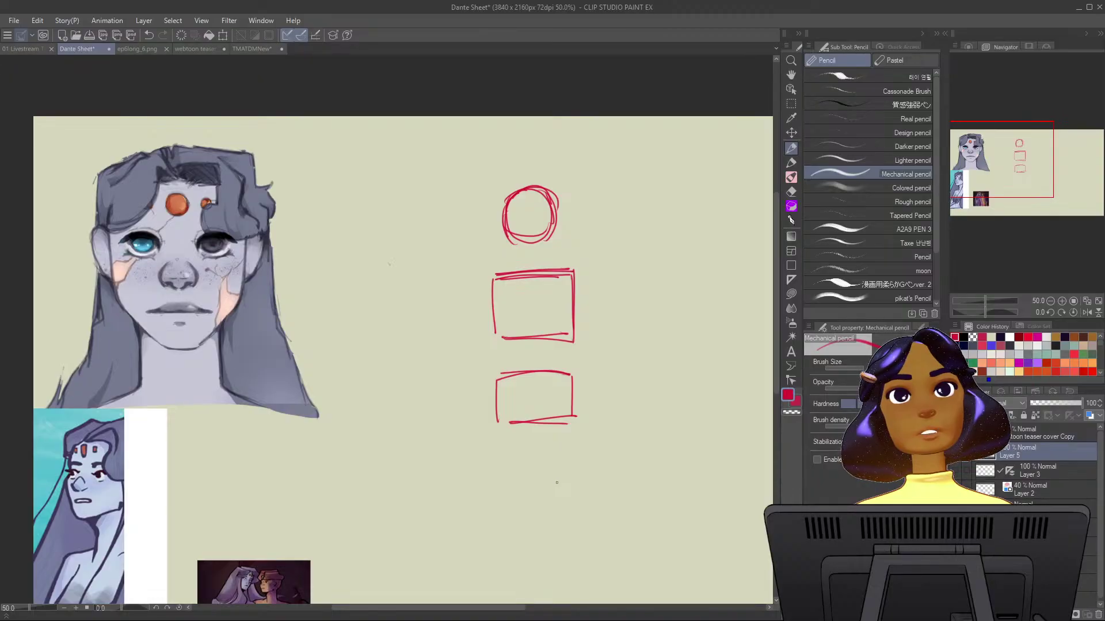
# Add triangular shoulders to both upper corners of the chest box and connect the head with neck and shoulder lines.
pyautogui.moveTo(567, 268)
pyautogui.mouseDown()
pyautogui.moveTo(593, 267)
pyautogui.moveTo(574, 295)
pyautogui.mouseUp()
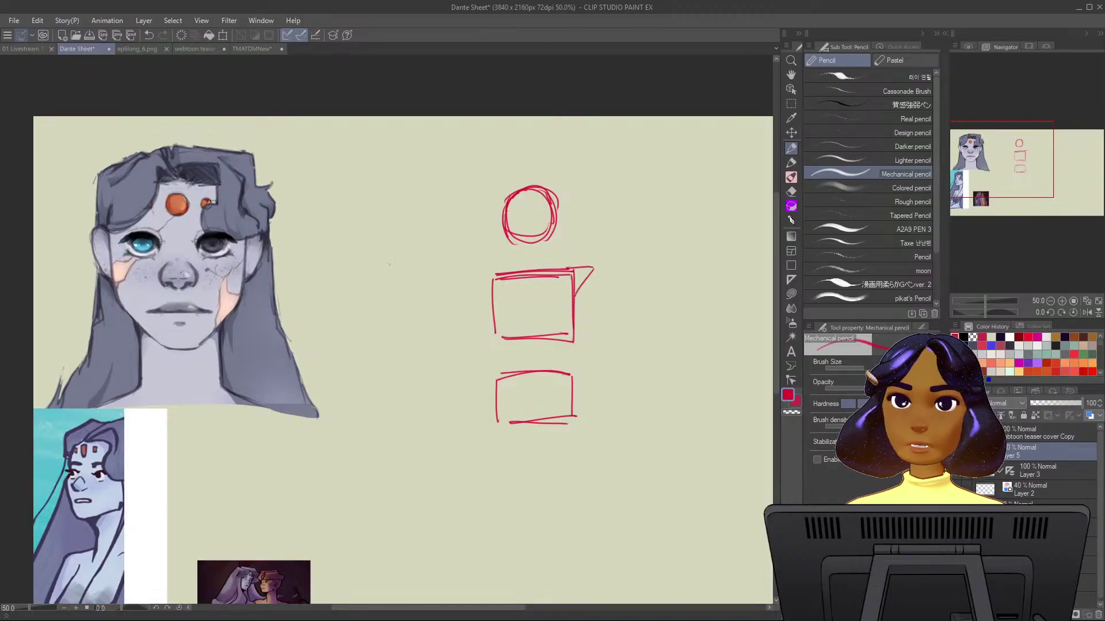
pyautogui.moveTo(494, 276)
pyautogui.mouseDown()
pyautogui.moveTo(468, 280)
pyautogui.moveTo(485, 299)
pyautogui.mouseUp()
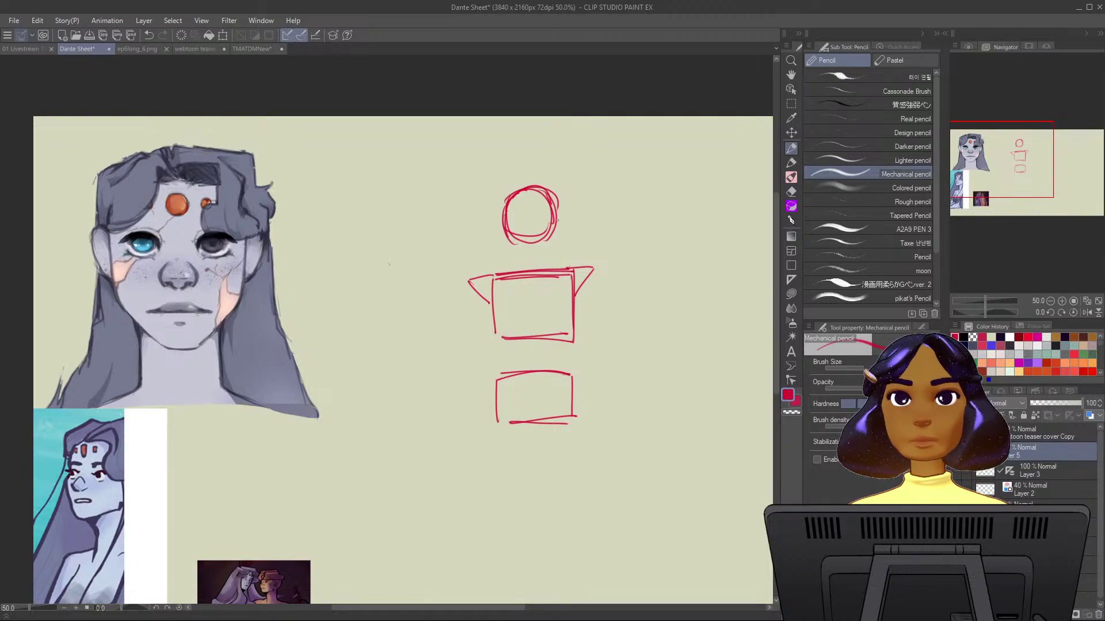
pyautogui.moveTo(530, 241)
pyautogui.mouseDown()
pyautogui.moveTo(534, 285)
pyautogui.moveTo(524, 274)
pyautogui.mouseUp()
pyautogui.moveTo(526, 252)
pyautogui.mouseDown()
pyautogui.moveTo(520, 271)
pyautogui.moveTo(539, 271)
pyautogui.mouseUp()
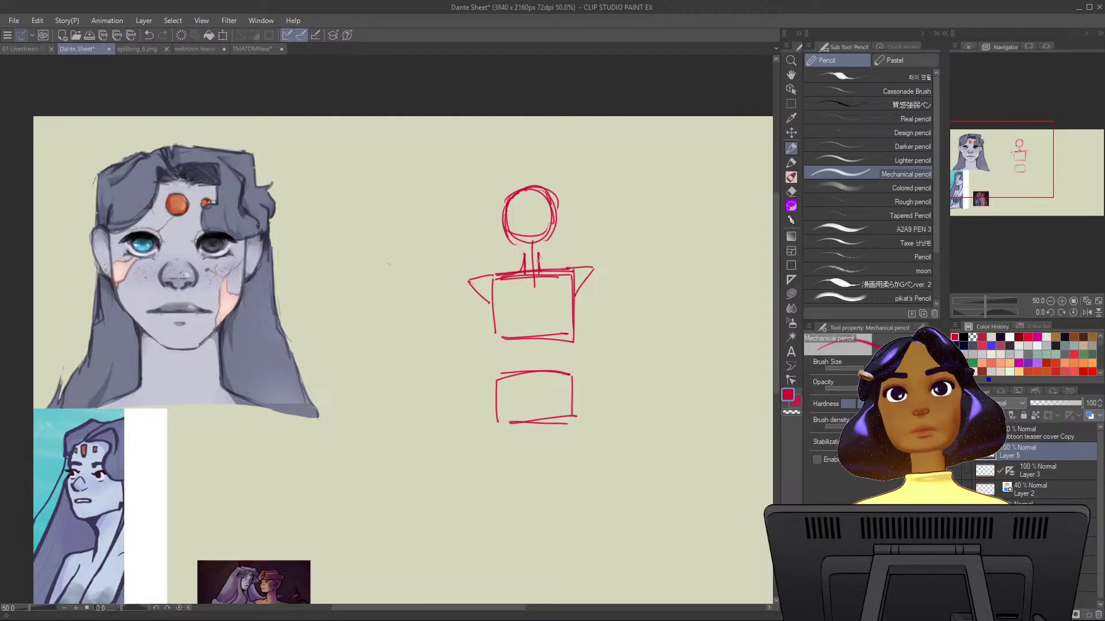
pyautogui.moveTo(504, 275)
pyautogui.mouseDown()
pyautogui.moveTo(482, 278)
pyautogui.moveTo(594, 267)
pyautogui.mouseUp()
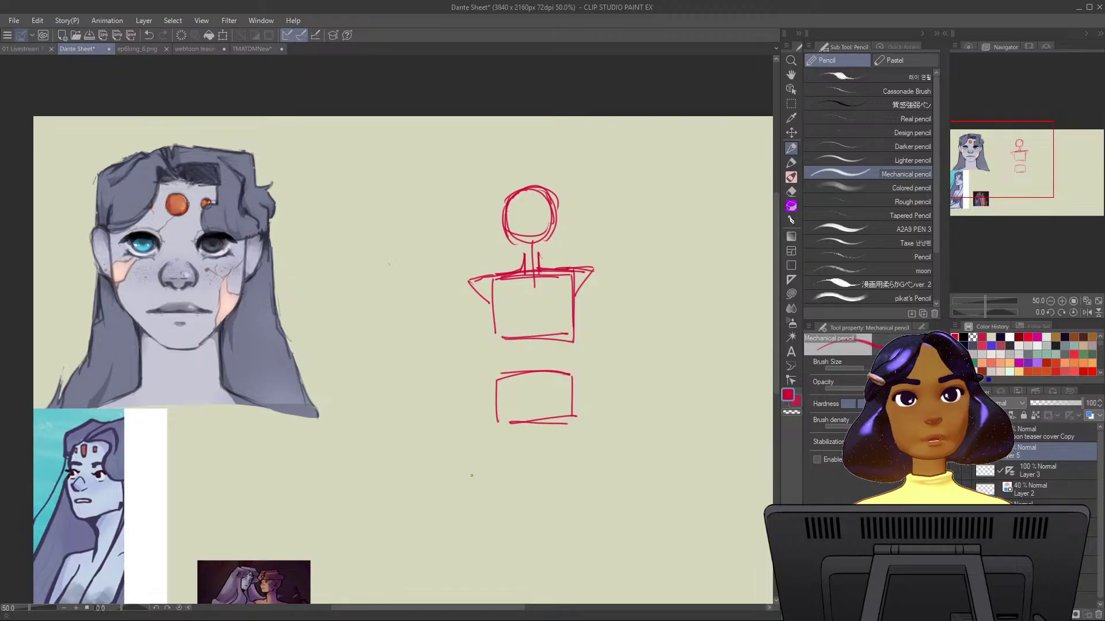
# Sketch both arms as bent lines angling down and outward from the shoulders, ending in oval hands.
pyautogui.moveTo(470, 298); pyautogui.dragTo(399, 428)
pyautogui.moveTo(592, 284)
pyautogui.mouseDown()
pyautogui.moveTo(645, 361)
pyautogui.moveTo(698, 407)
pyautogui.mouseUp()
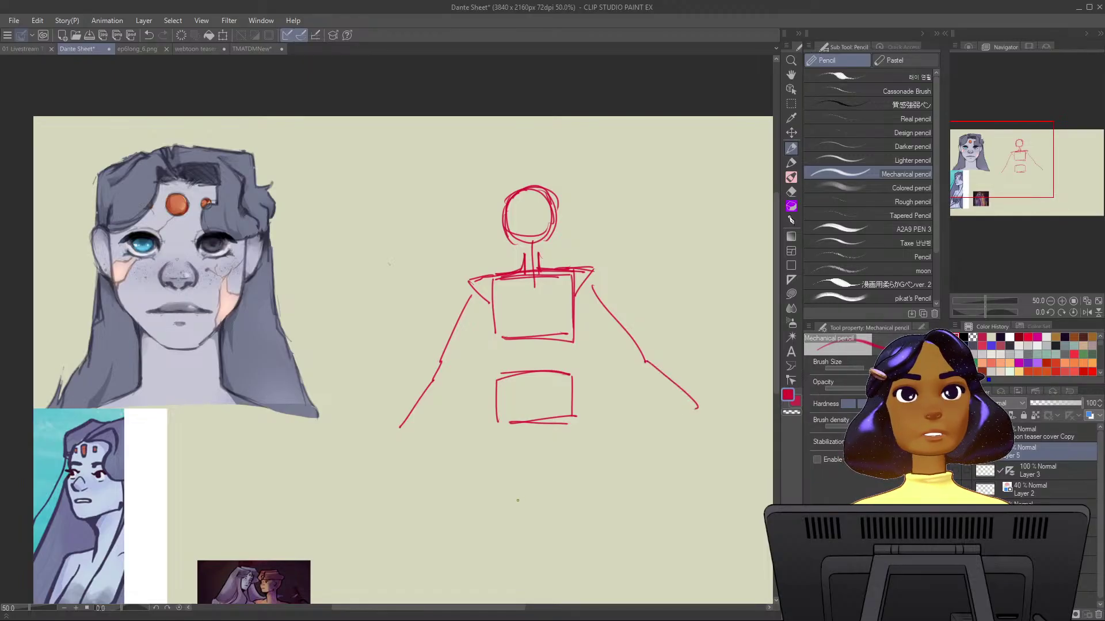
pyautogui.moveTo(470, 300); pyautogui.dragTo(407, 404)
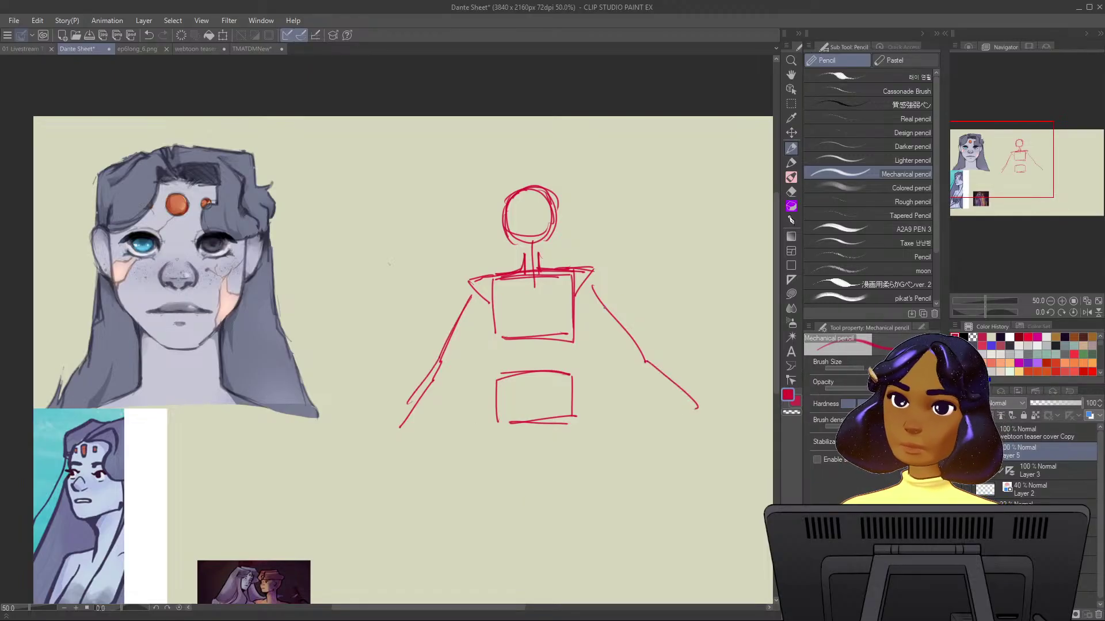
pyautogui.moveTo(593, 290); pyautogui.dragTo(659, 356)
pyautogui.hotkey('ctrl', 'z')
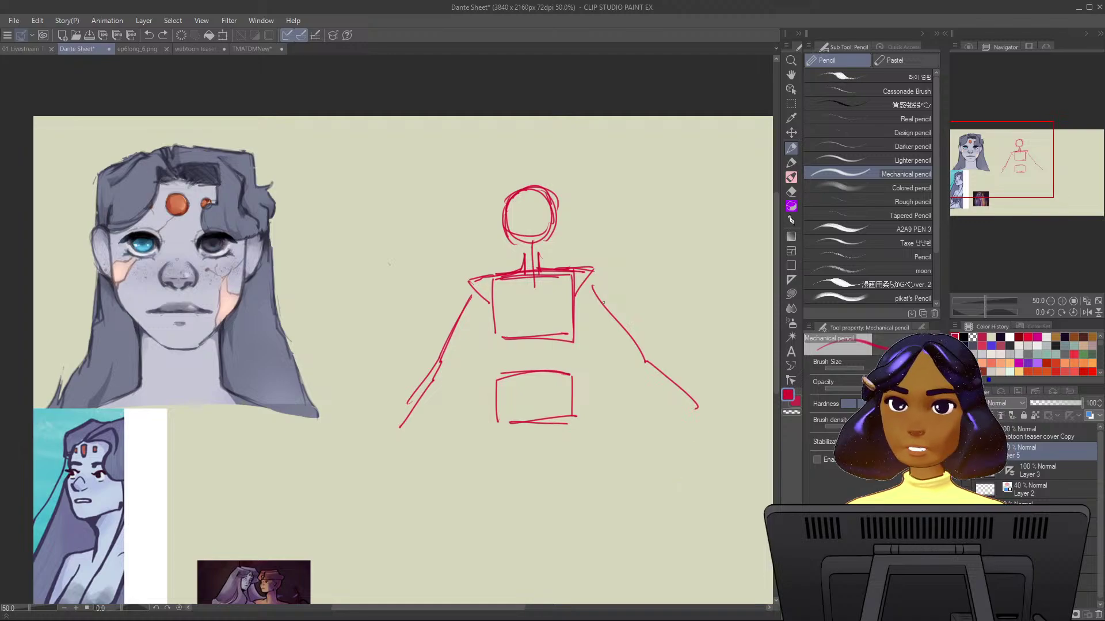
pyautogui.moveTo(594, 291); pyautogui.dragTo(698, 409)
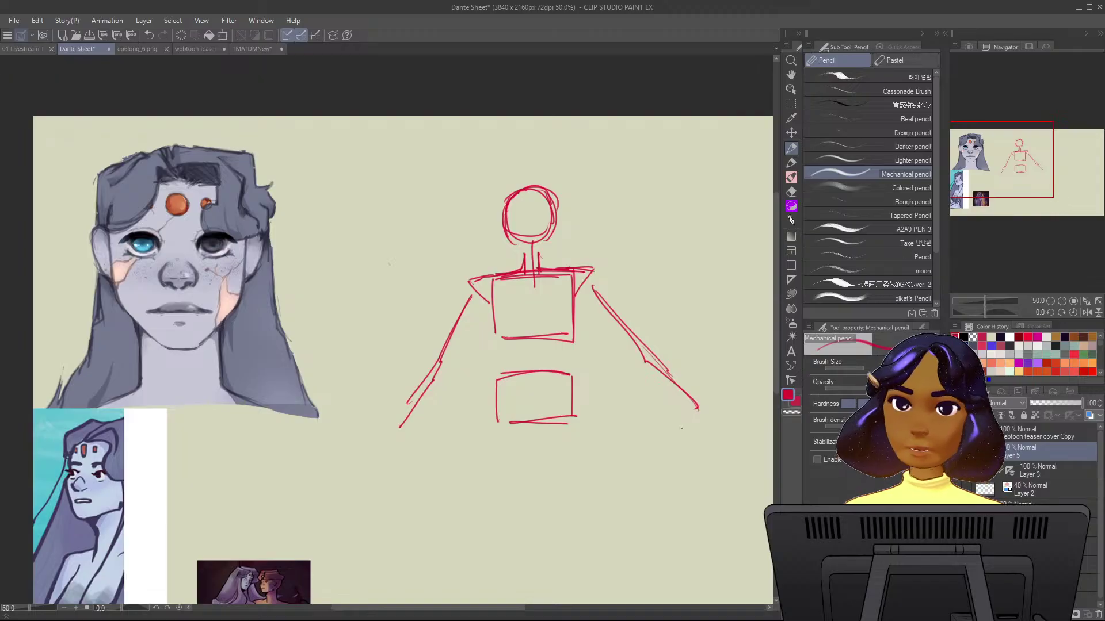
pyautogui.moveTo(408, 424)
pyautogui.mouseDown()
pyautogui.moveTo(392, 431)
pyautogui.moveTo(395, 455)
pyautogui.mouseUp()
pyautogui.moveTo(713, 406)
pyautogui.mouseDown()
pyautogui.moveTo(693, 423)
pyautogui.moveTo(726, 442)
pyautogui.moveTo(697, 425)
pyautogui.mouseUp()
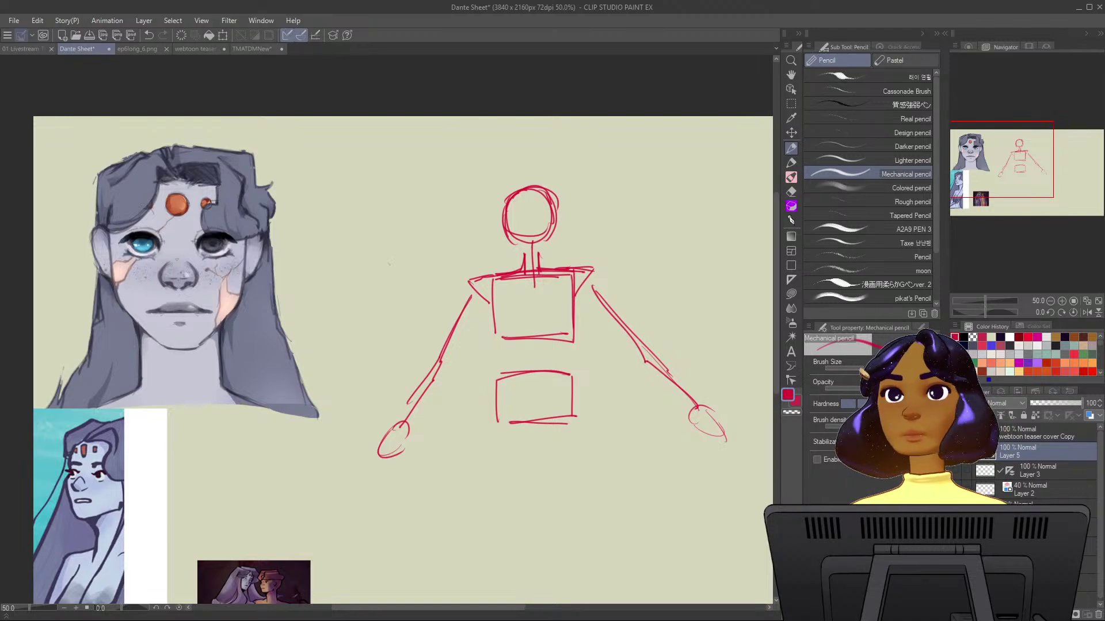
# Sketch a long tail in red below the hips, with both side lines curving and tapering to a narrow end.
pyautogui.scroll(-5, 389, 263)
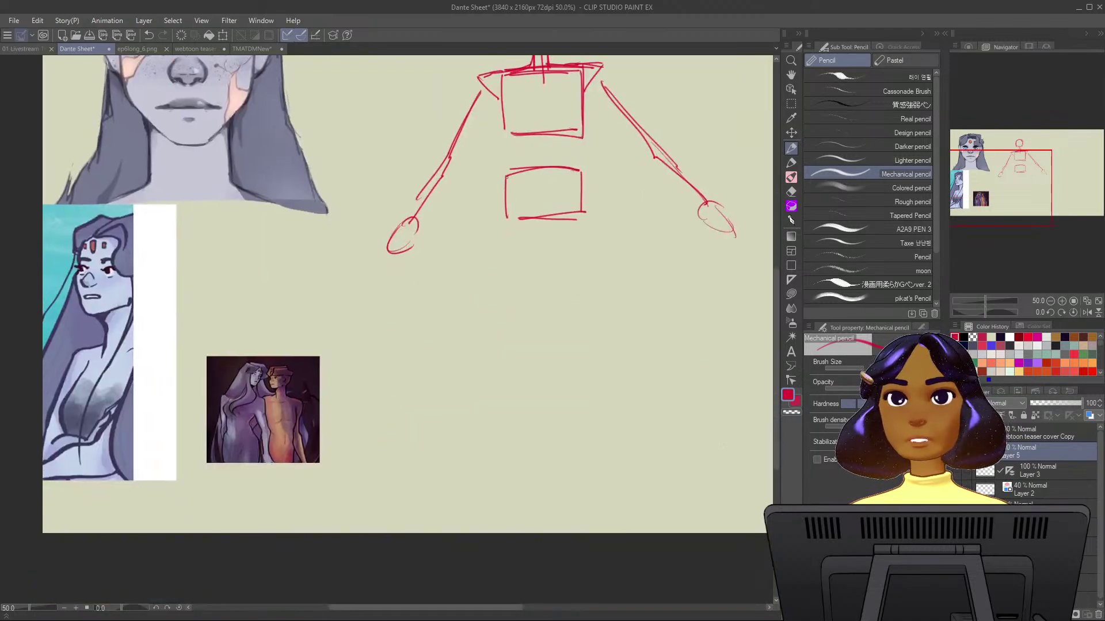
pyautogui.moveTo(504, 183)
pyautogui.mouseDown()
pyautogui.moveTo(493, 274)
pyautogui.moveTo(571, 473)
pyautogui.mouseUp()
pyautogui.moveTo(580, 190)
pyautogui.mouseDown()
pyautogui.moveTo(560, 379)
pyautogui.moveTo(577, 466)
pyautogui.moveTo(572, 509)
pyautogui.mouseUp()
pyautogui.moveTo(575, 465); pyautogui.dragTo(559, 517)
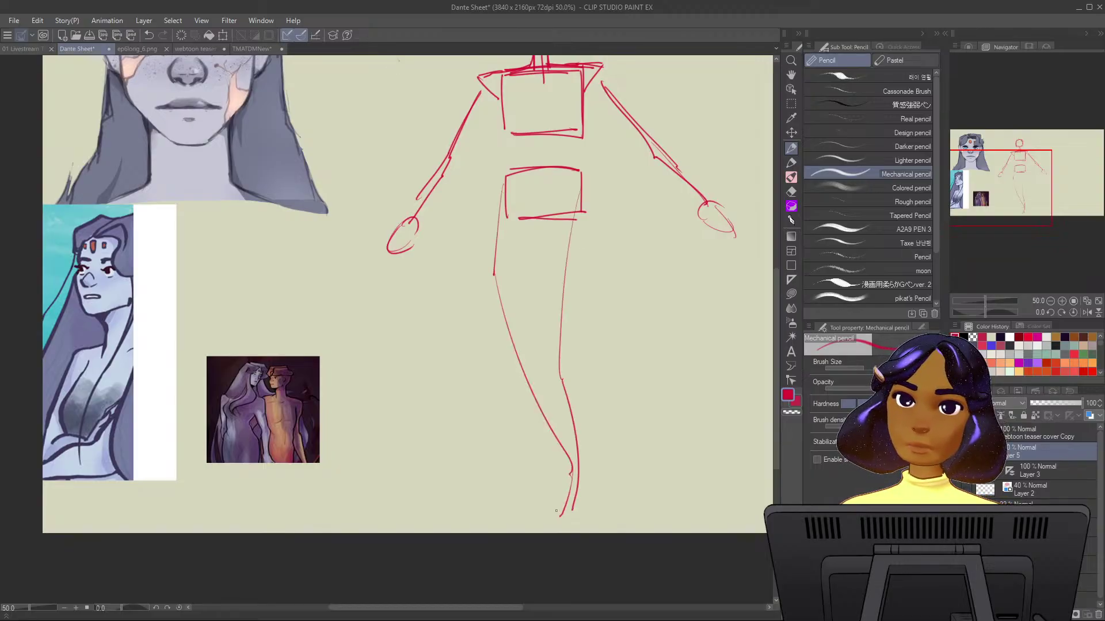
pyautogui.moveTo(582, 198)
pyautogui.mouseDown()
pyautogui.moveTo(560, 339)
pyautogui.moveTo(577, 500)
pyautogui.mouseUp()
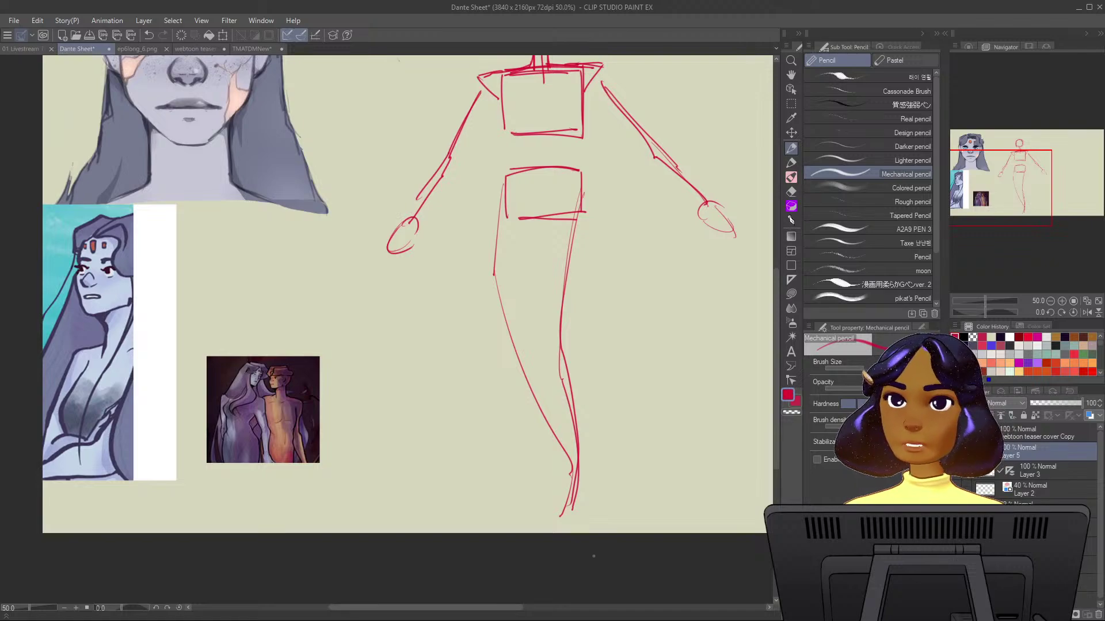
pyautogui.moveTo(550, 425)
pyautogui.mouseDown()
pyautogui.moveTo(548, 481)
pyautogui.moveTo(503, 511)
pyautogui.mouseUp()
pyautogui.moveTo(574, 398); pyautogui.dragTo(610, 504)
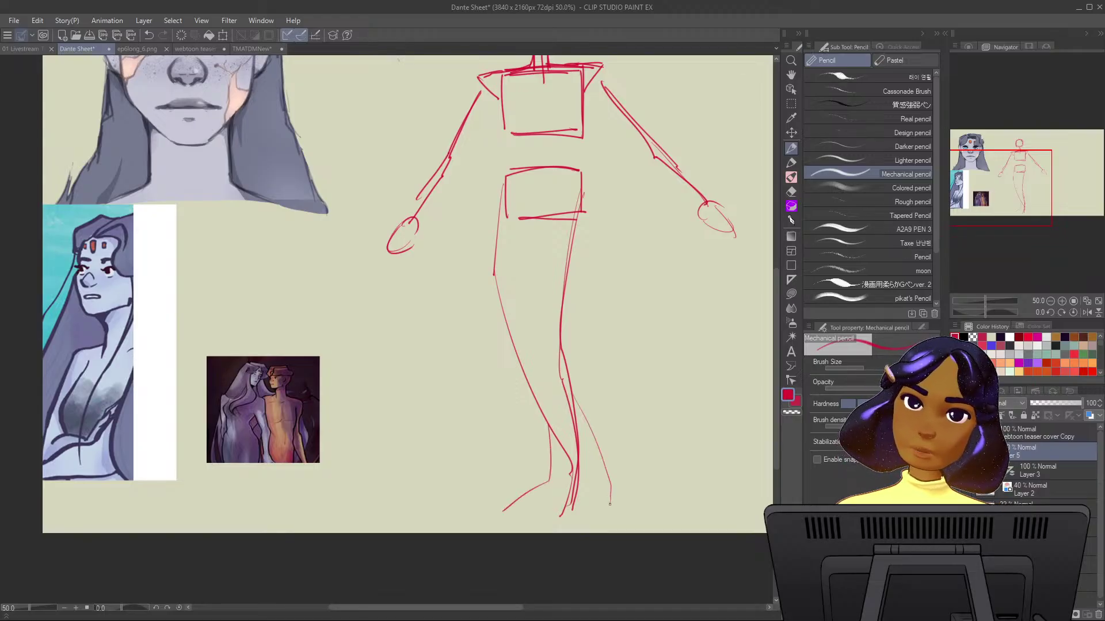
pyautogui.hotkey('ctrl', 'z')
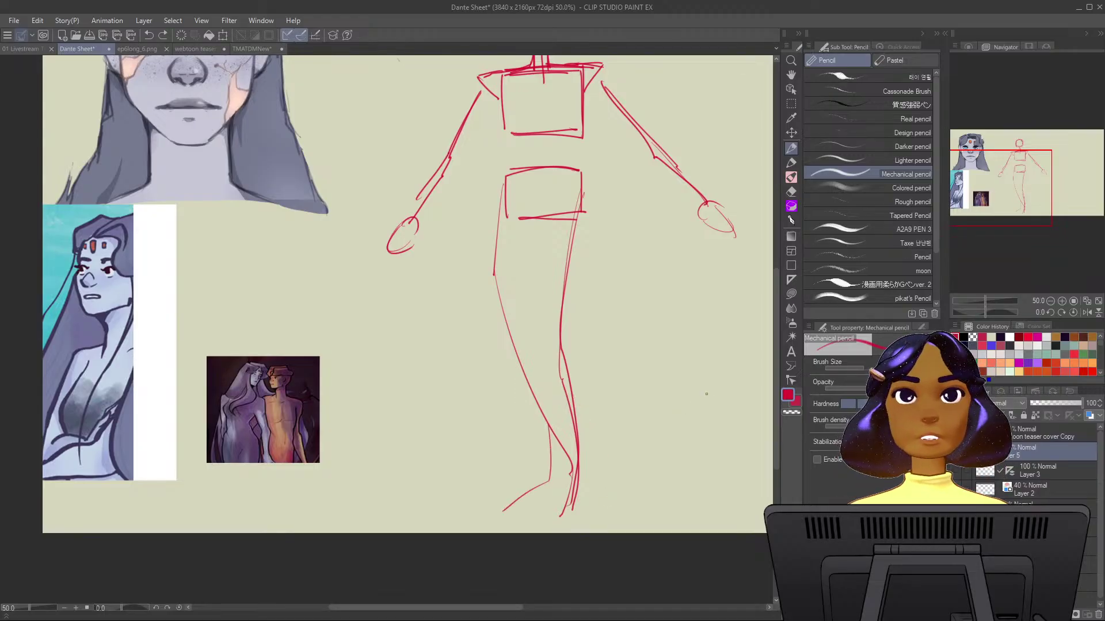
pyautogui.hotkey('ctrl', 'z')
# Move the red figure sketch upward and scale it down proportionally to leave room below the tail.
pyautogui.scroll(-1, 663, 284)
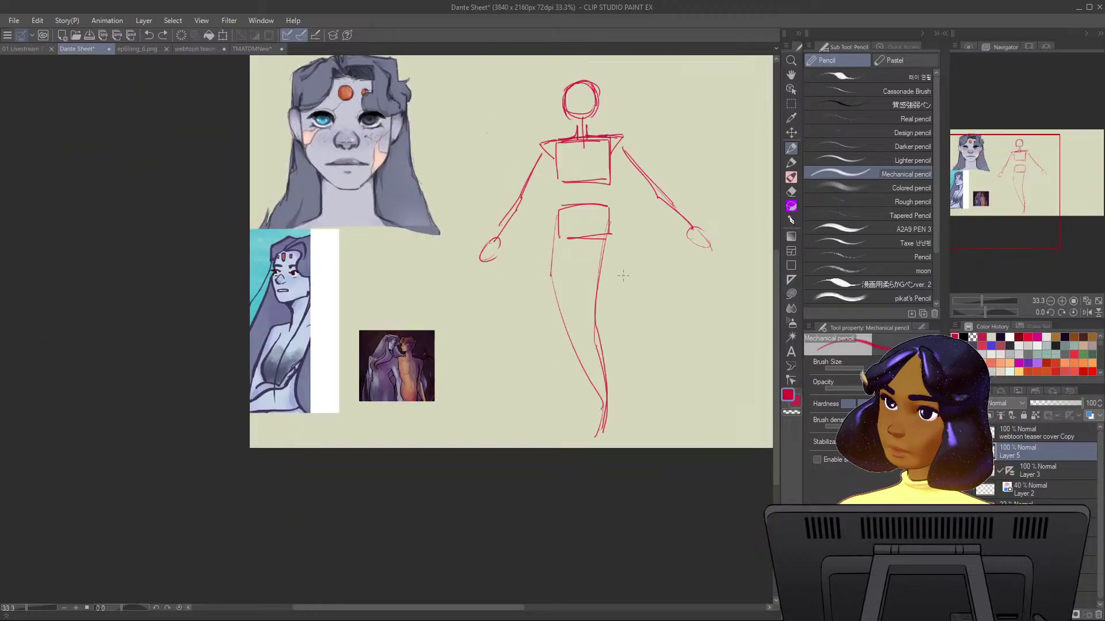
pyautogui.hotkey('ctrl', 't')
pyautogui.moveTo(623, 276); pyautogui.dragTo(626, 240)
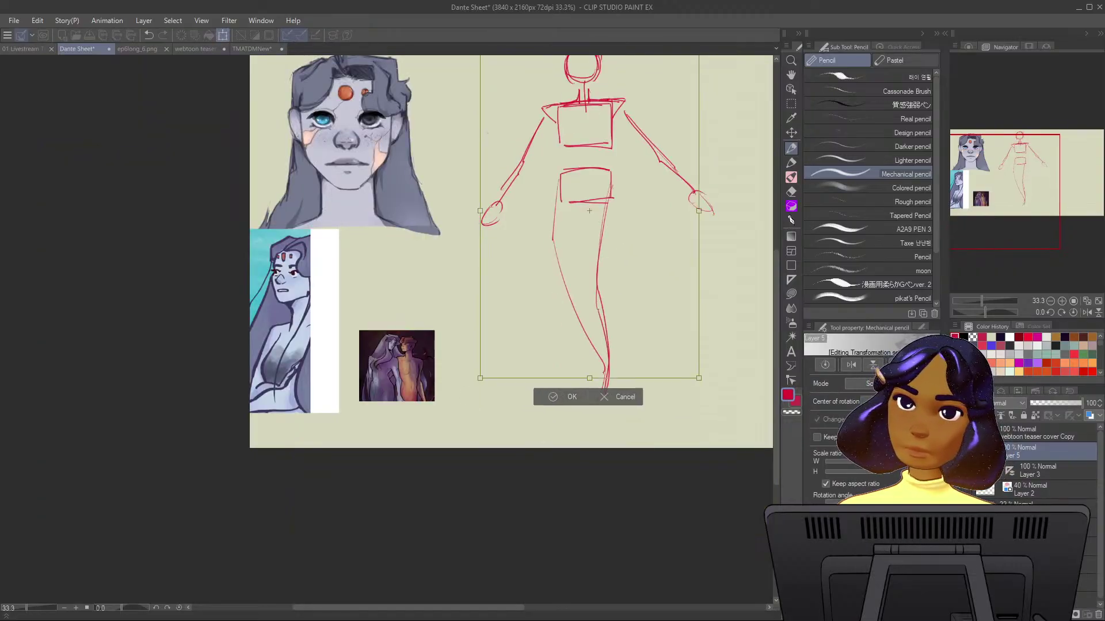
pyautogui.moveTo(698, 378); pyautogui.dragTo(687, 361)
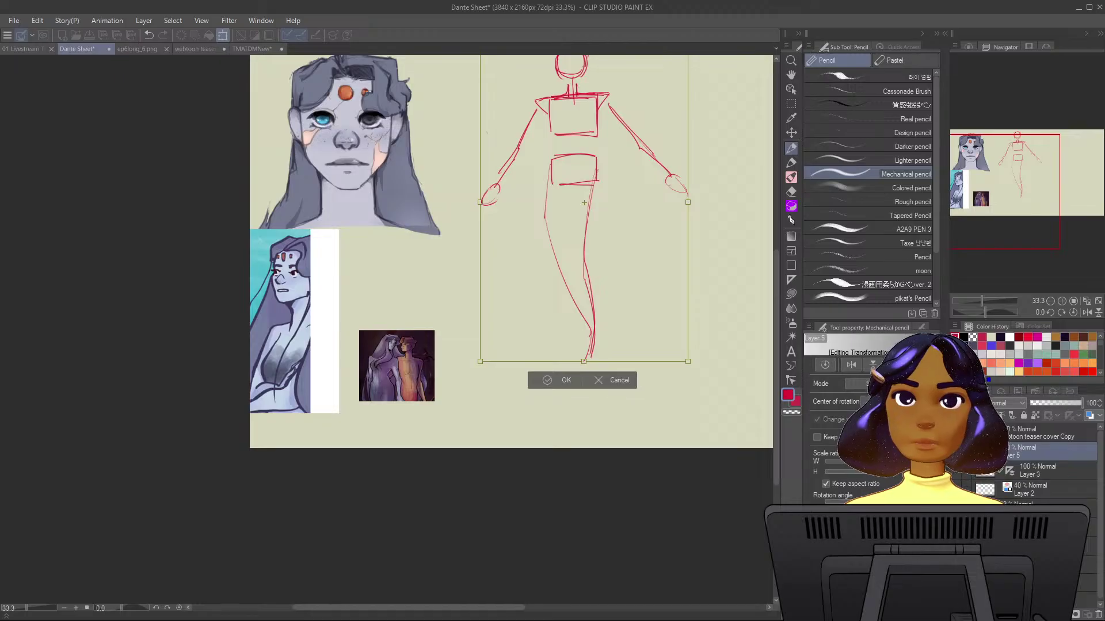
pyautogui.moveTo(688, 361); pyautogui.dragTo(677, 345)
pyautogui.click(542, 363)
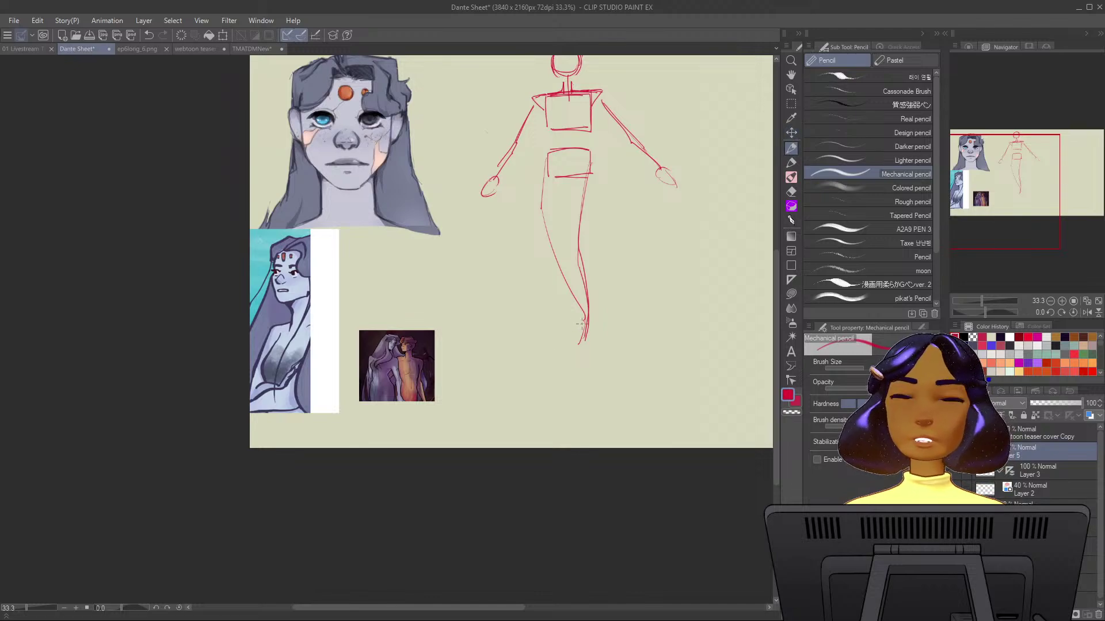
# Sketch a flared tail fin spreading from the tail's narrow end, with long outer edges and an arched lower edge.
pyautogui.moveTo(580, 321)
pyautogui.mouseDown()
pyautogui.moveTo(571, 353)
pyautogui.moveTo(526, 398)
pyautogui.moveTo(597, 384)
pyautogui.mouseUp()
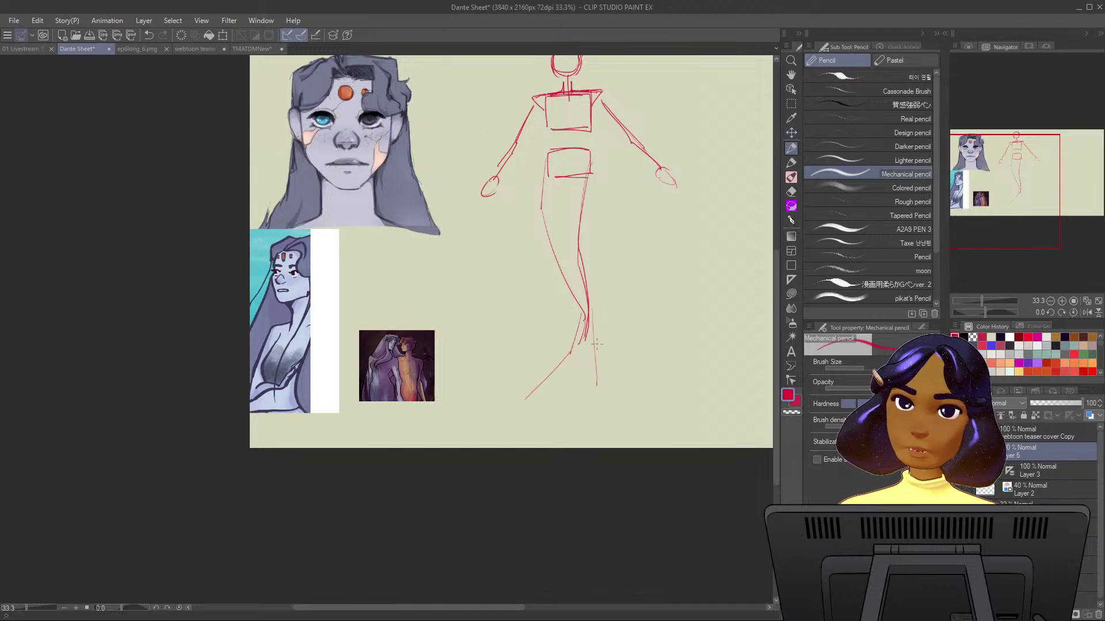
pyautogui.moveTo(591, 321); pyautogui.dragTo(605, 403)
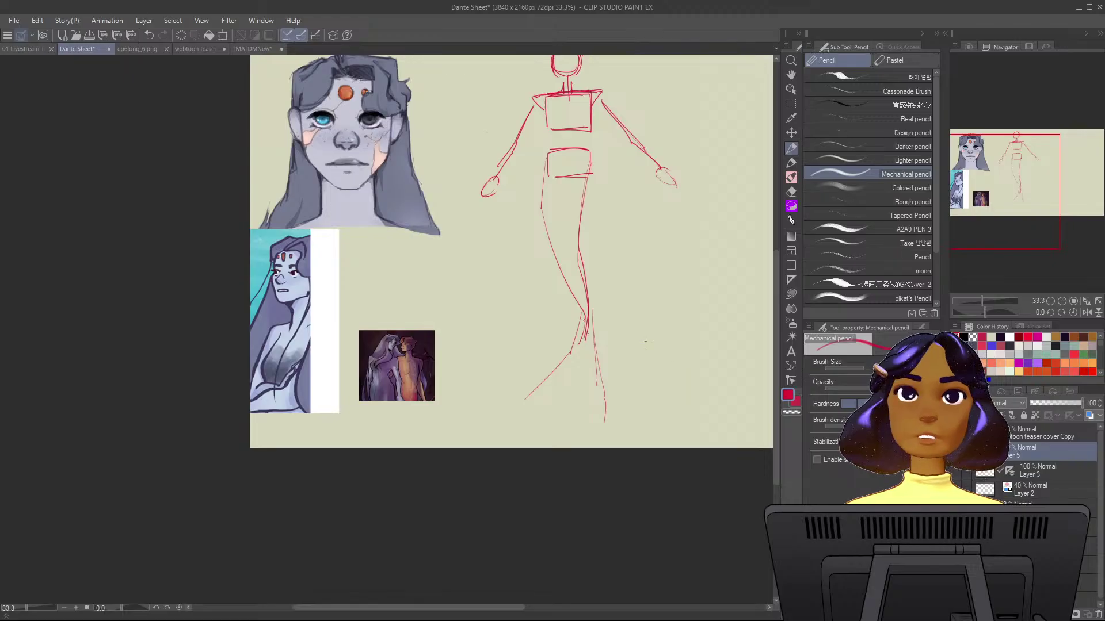
pyautogui.moveTo(574, 332); pyautogui.dragTo(511, 402)
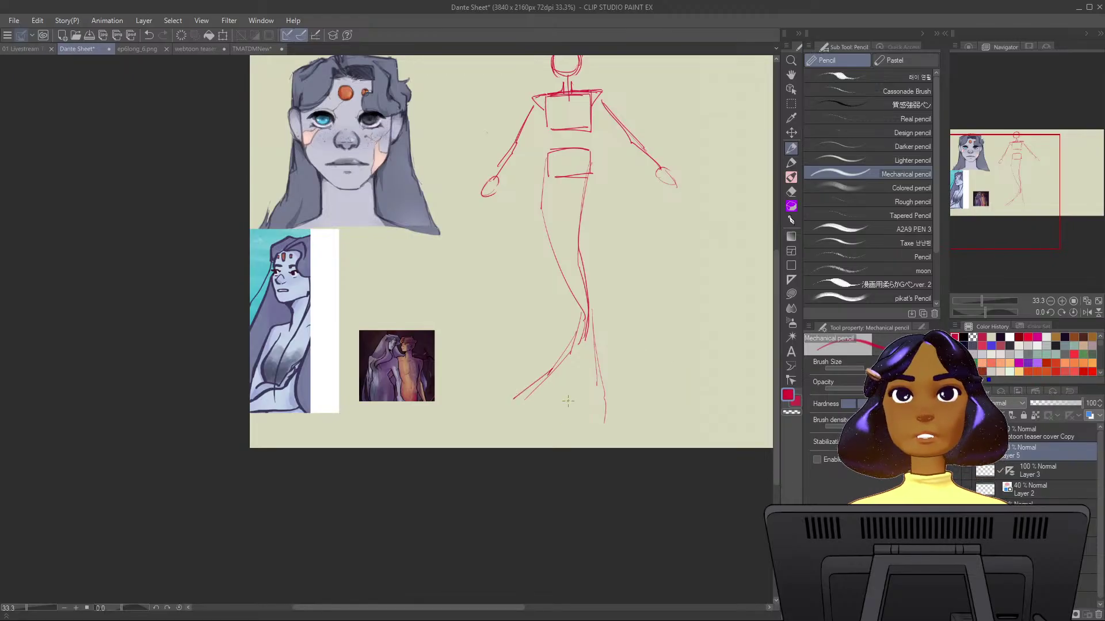
pyautogui.moveTo(592, 319); pyautogui.dragTo(612, 424)
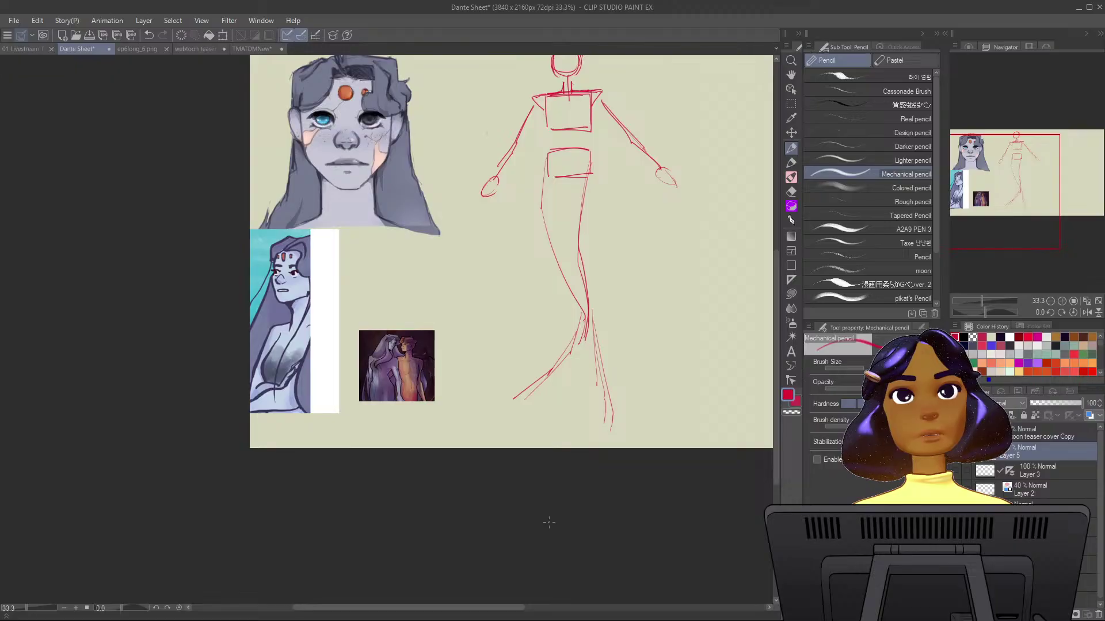
pyautogui.moveTo(514, 406); pyautogui.dragTo(603, 441)
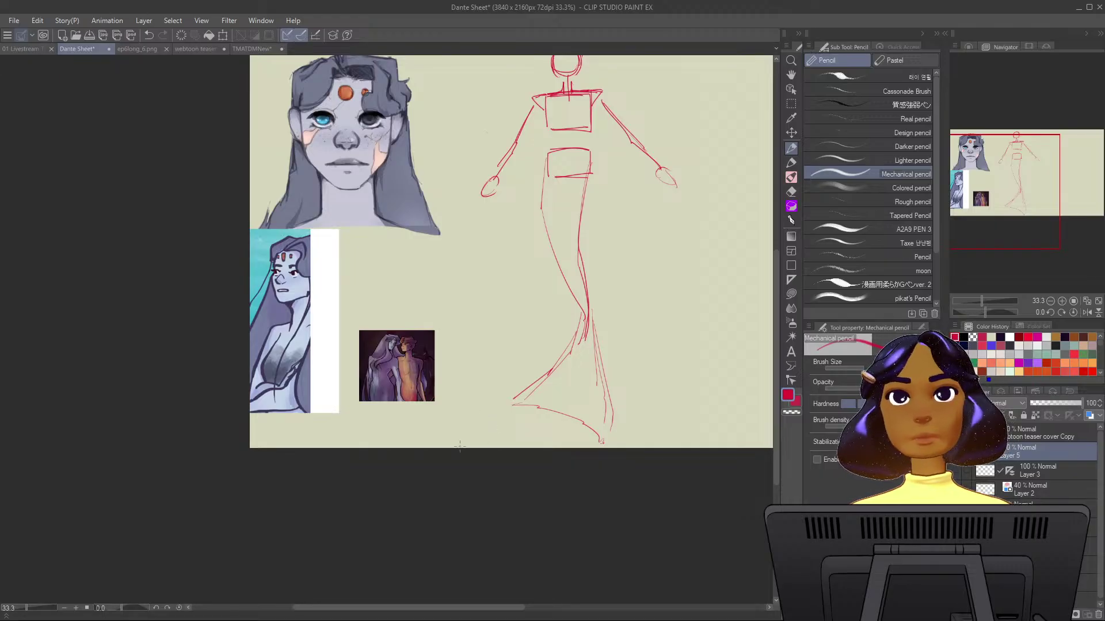
pyautogui.moveTo(574, 335); pyautogui.dragTo(488, 438)
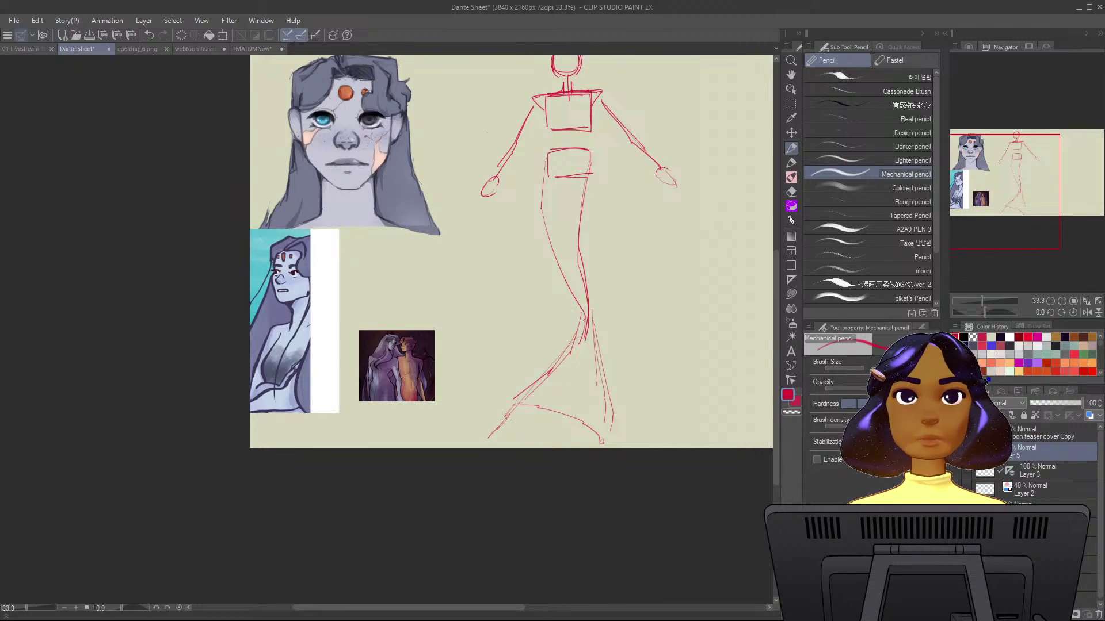
pyautogui.moveTo(566, 348); pyautogui.dragTo(480, 442)
pyautogui.moveTo(499, 426); pyautogui.dragTo(537, 406)
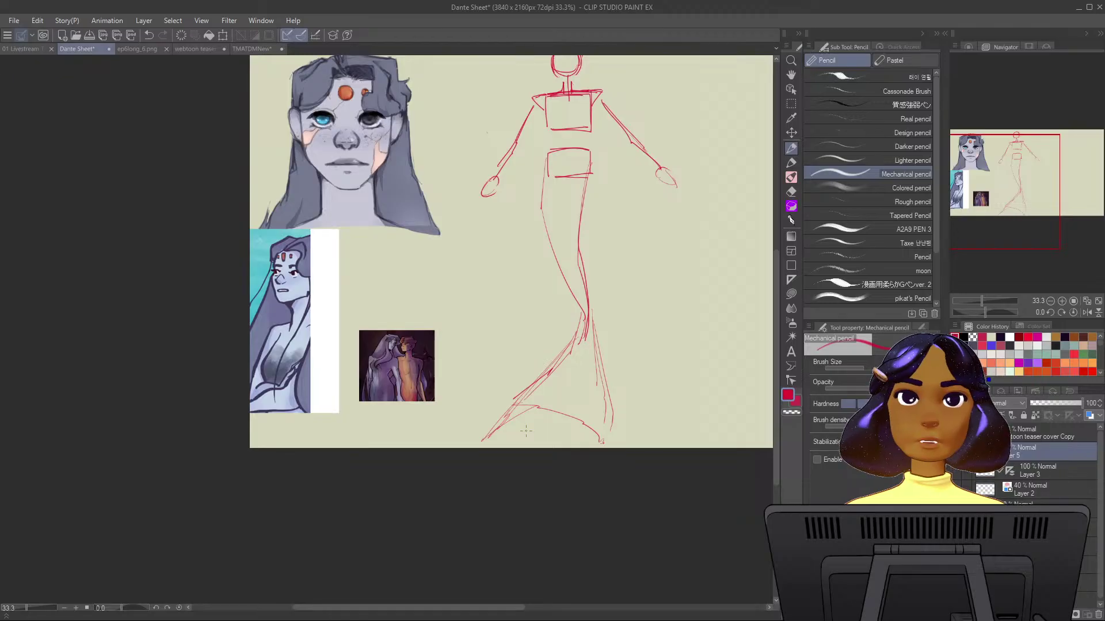
# Refine the head circle with a vertical centre line and a tapered jaw and chin meeting the neck.
pyautogui.scroll(3, 642, 213)
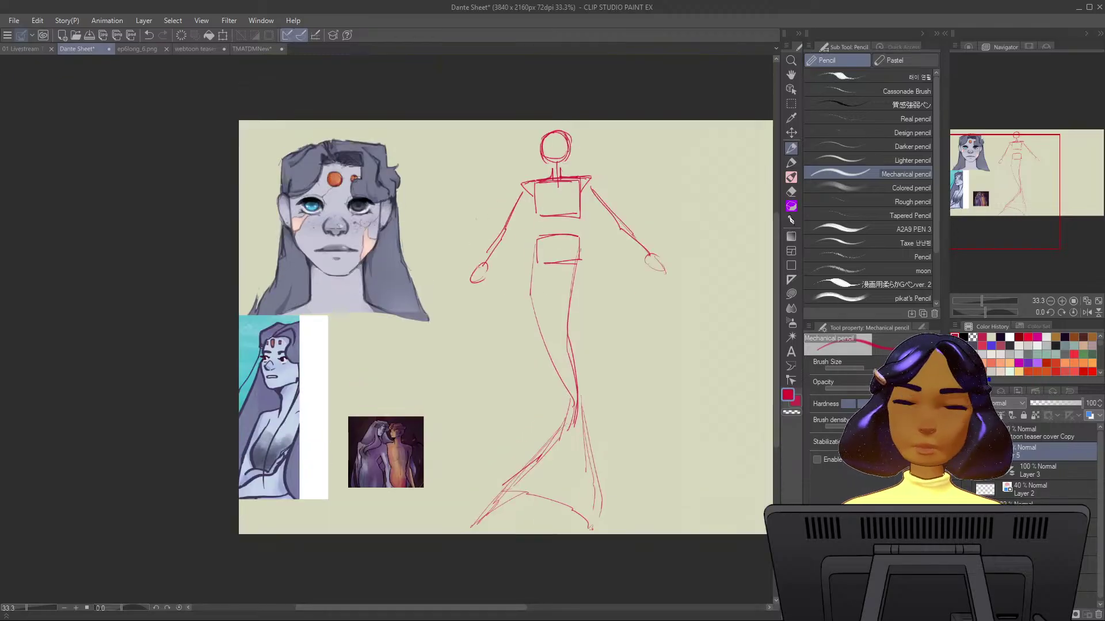
pyautogui.scroll(1, 578, 419)
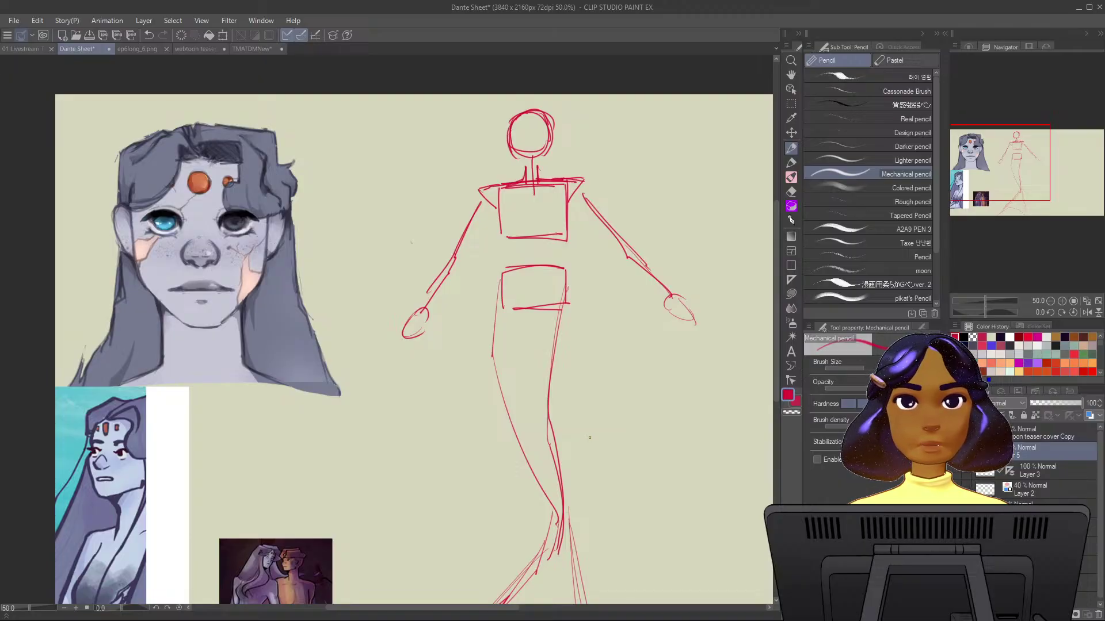
pyautogui.scroll(1, 596, 386)
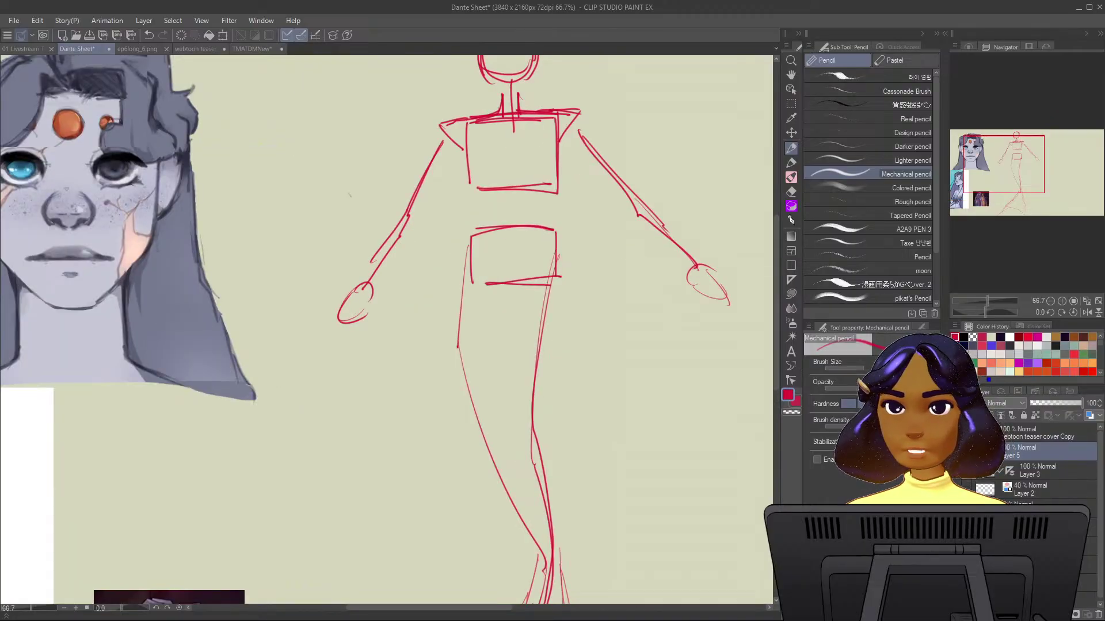
pyautogui.moveTo(573, 101); pyautogui.dragTo(586, 299)
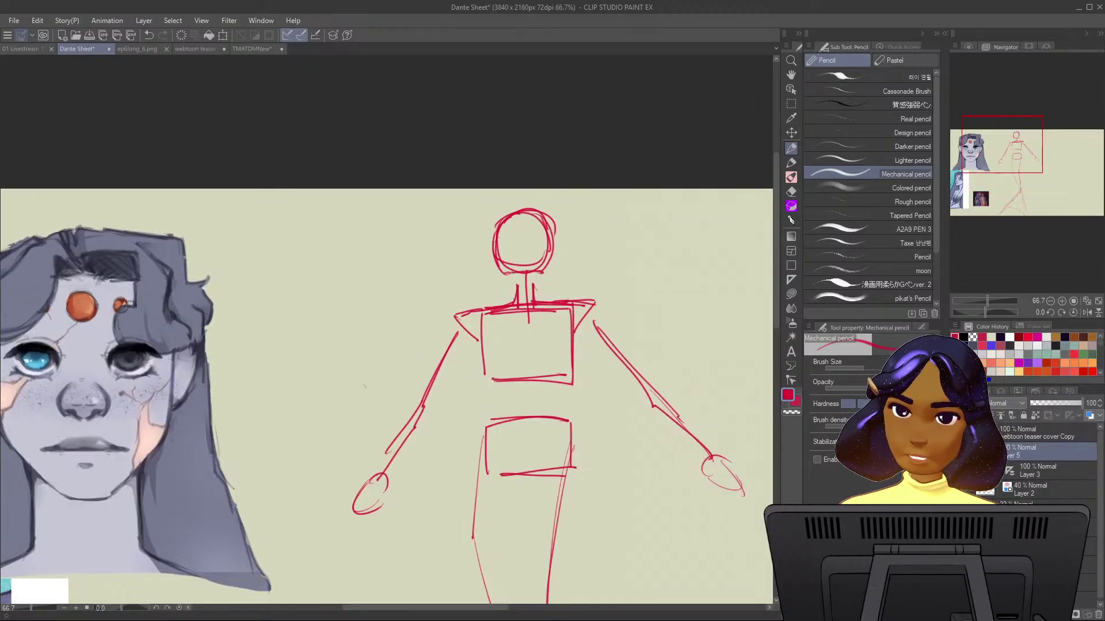
pyautogui.moveTo(498, 220)
pyautogui.mouseDown()
pyautogui.moveTo(540, 211)
pyautogui.moveTo(554, 266)
pyautogui.moveTo(497, 265)
pyautogui.moveTo(553, 261)
pyautogui.mouseUp()
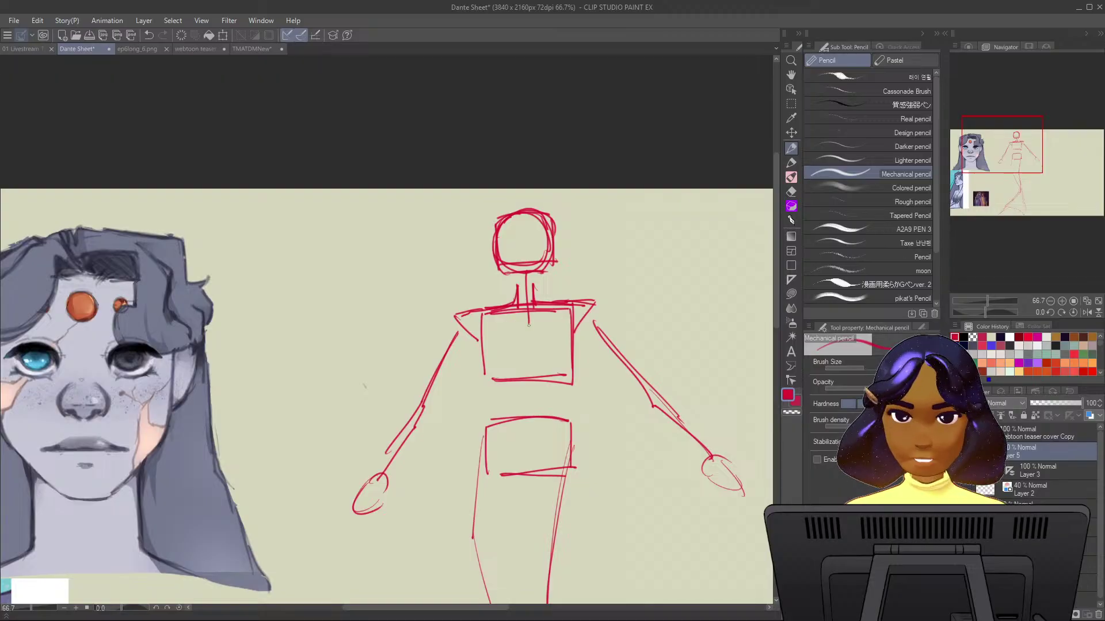
pyautogui.moveTo(522, 210); pyautogui.dragTo(527, 289)
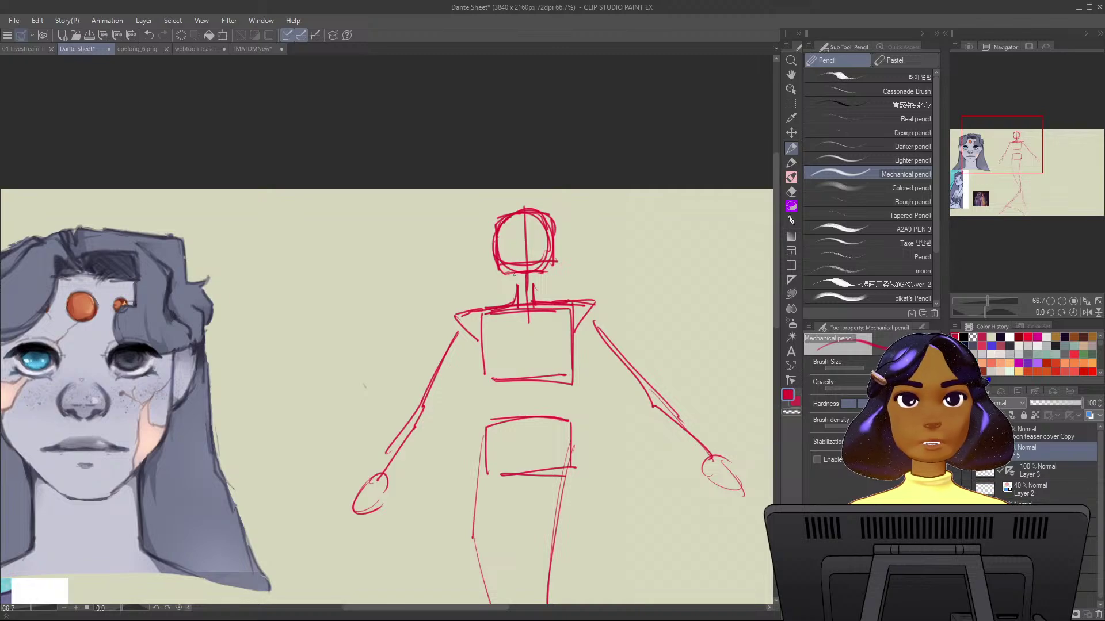
pyautogui.moveTo(521, 285)
pyautogui.mouseDown()
pyautogui.moveTo(550, 263)
pyautogui.moveTo(524, 285)
pyautogui.mouseUp()
pyautogui.moveTo(499, 234)
pyautogui.mouseDown()
pyautogui.moveTo(509, 279)
pyautogui.moveTo(551, 237)
pyautogui.mouseUp()
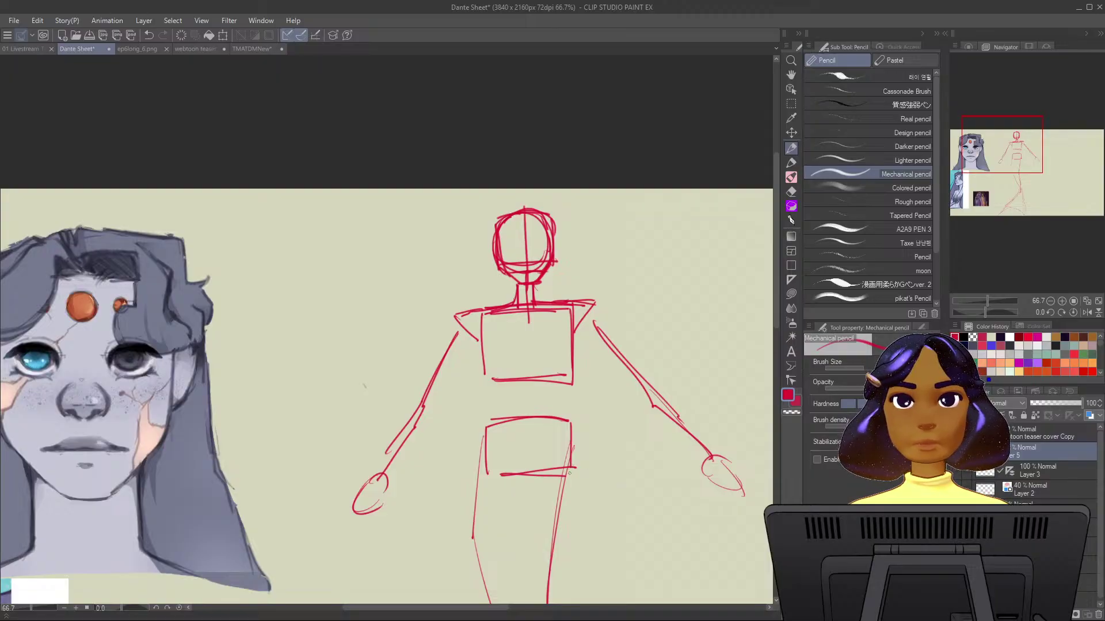
# Connect the chest and hip boxes with waist lines and reinforce the outer contours of the torso and hips.
pyautogui.moveTo(481, 333); pyautogui.dragTo(493, 423)
pyautogui.moveTo(571, 381)
pyautogui.mouseDown()
pyautogui.moveTo(564, 418)
pyautogui.moveTo(575, 465)
pyautogui.mouseUp()
pyautogui.moveTo(492, 421); pyautogui.dragTo(481, 480)
pyautogui.moveTo(574, 422)
pyautogui.mouseDown()
pyautogui.moveTo(575, 468)
pyautogui.moveTo(554, 545)
pyautogui.mouseUp()
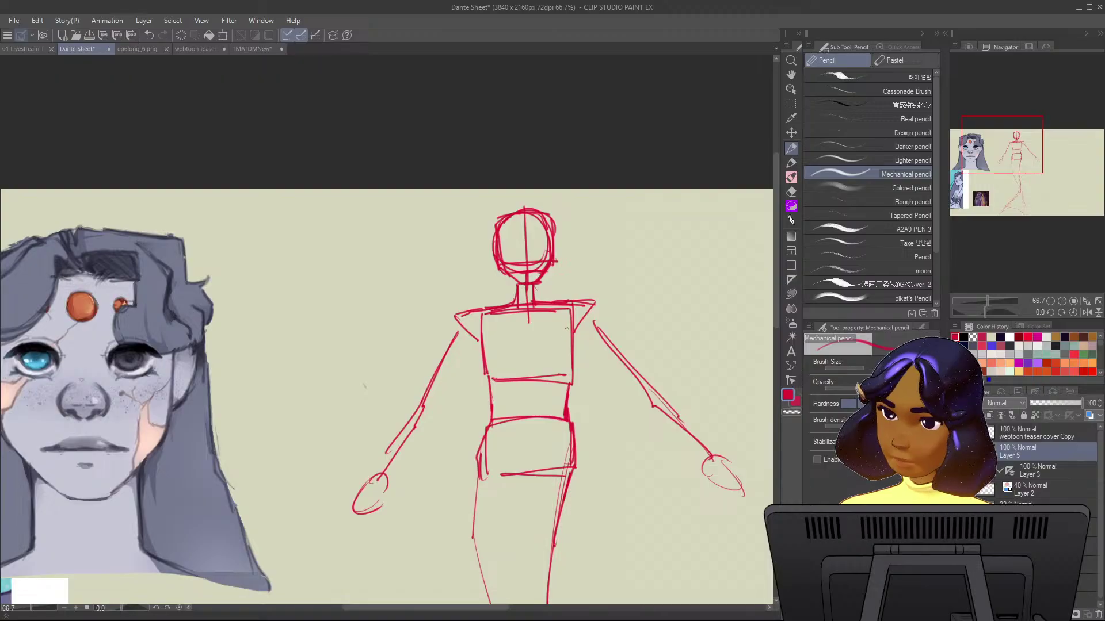
pyautogui.moveTo(573, 321); pyautogui.dragTo(566, 391)
# Check the character's body in ep6long_6.png and the webtoon teaser cover, and return to the Dante Sheet.
pyautogui.scroll(-1, 570, 385)
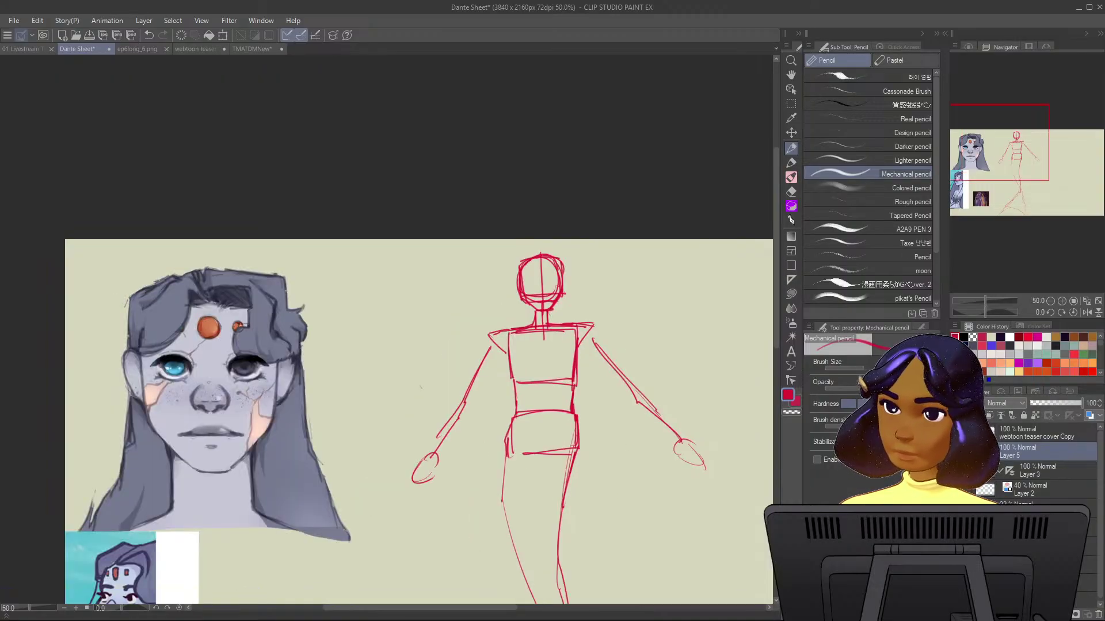
pyautogui.moveTo(414, 402)
pyautogui.mouseDown()
pyautogui.moveTo(366, 262)
pyautogui.moveTo(441, 120)
pyautogui.moveTo(403, 268)
pyautogui.moveTo(392, 235)
pyautogui.mouseUp()
pyautogui.click(137, 49)
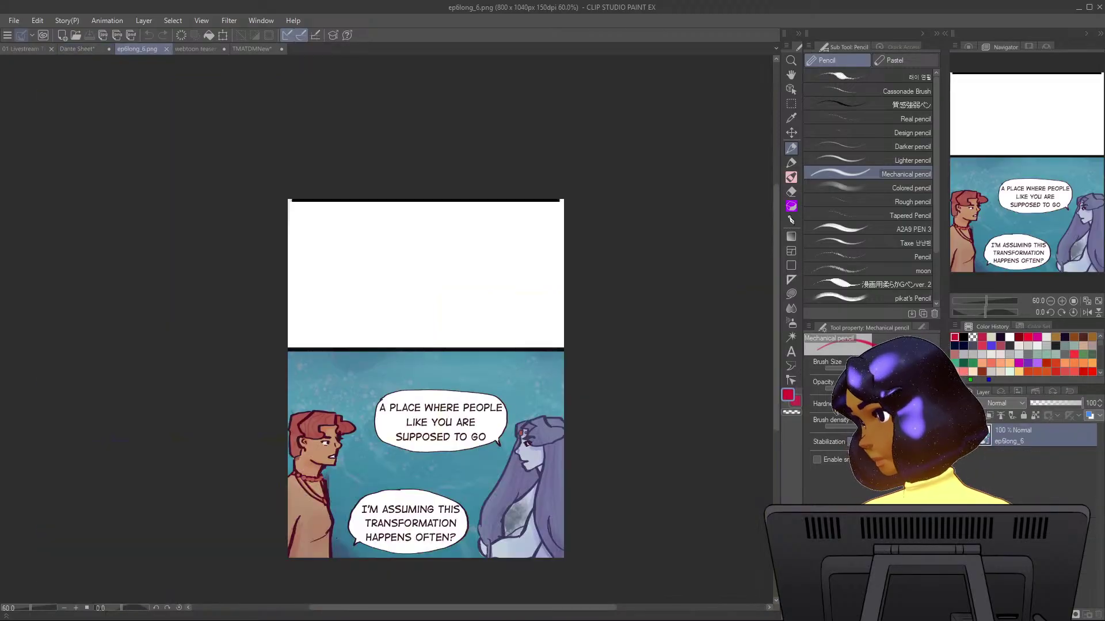
pyautogui.click(252, 49)
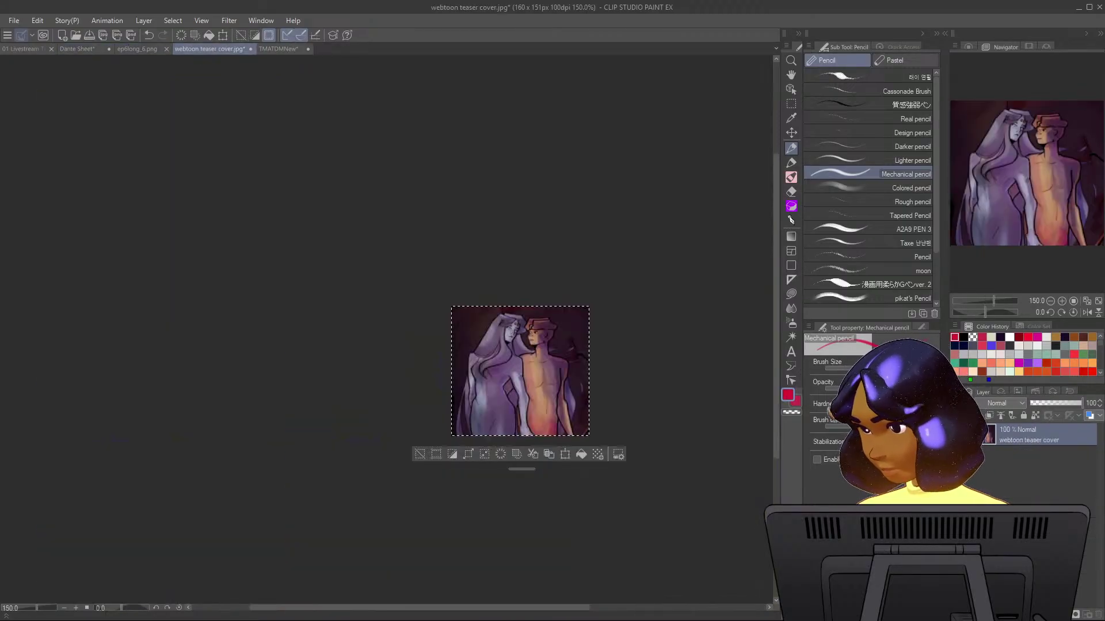
pyautogui.hotkey('ctrl', '0')
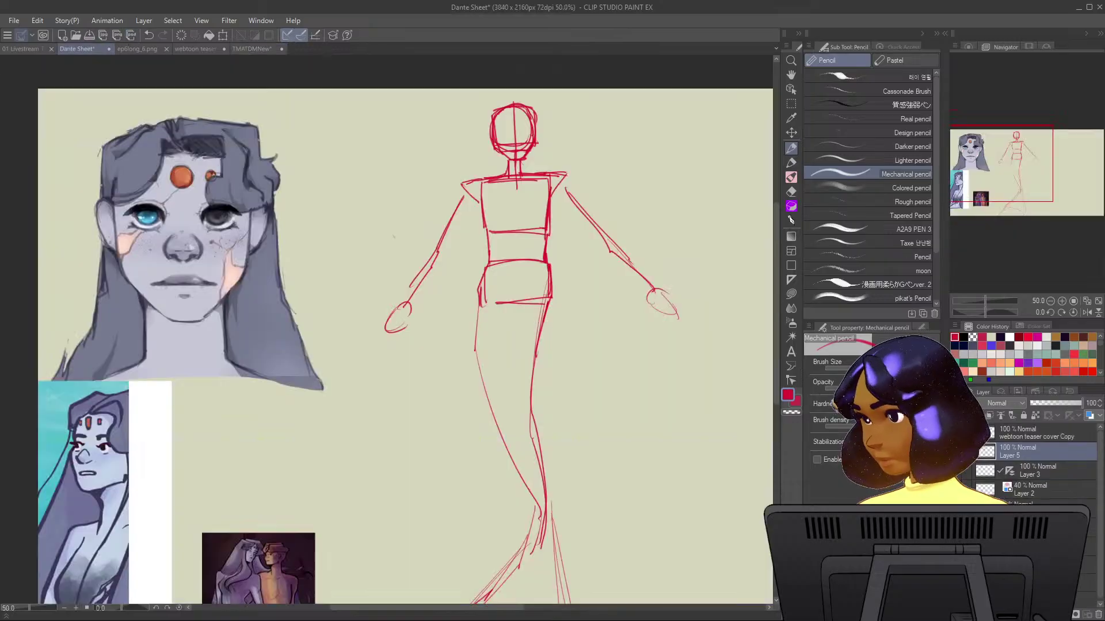
pyautogui.click(78, 49)
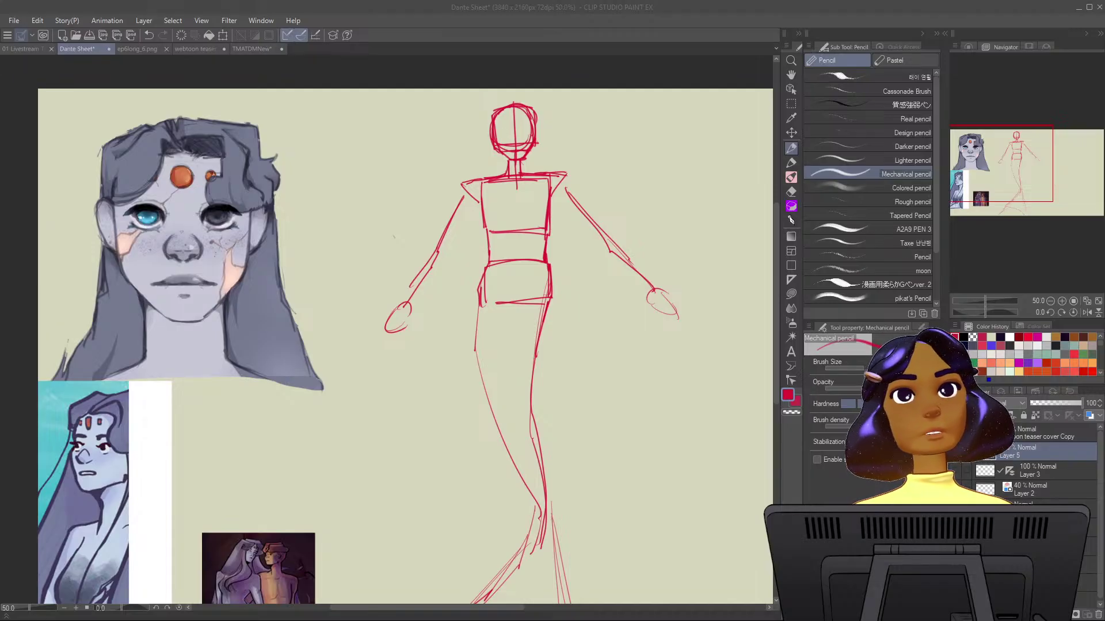
pyautogui.click(430, 379)
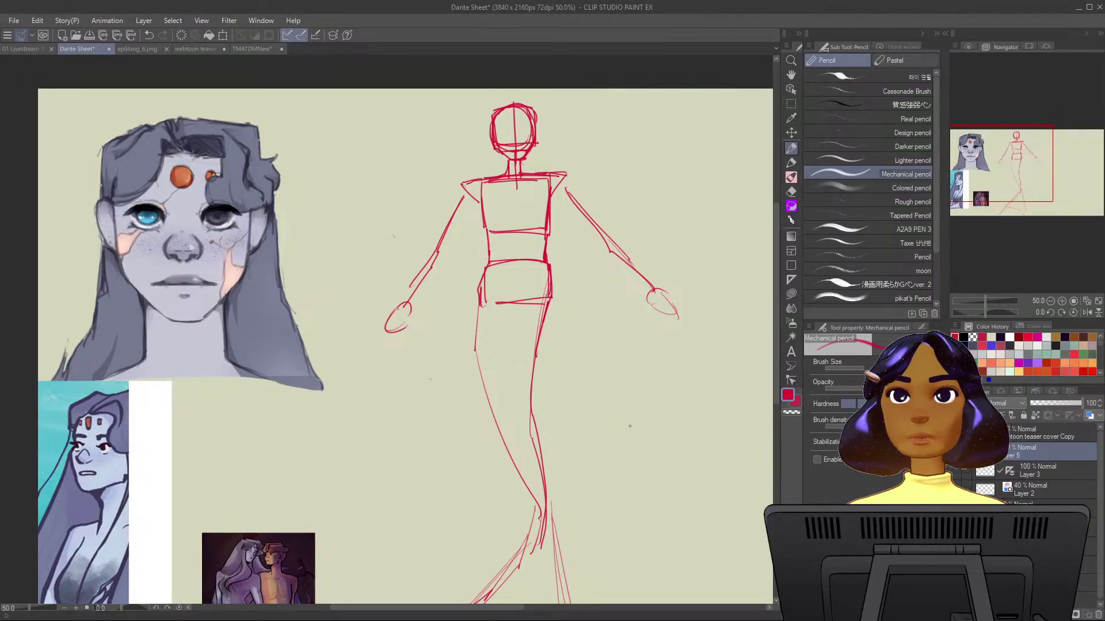
# Divide the tail fin into a pointed central lobe and two side lobes with angled notches between them.
pyautogui.moveTo(623, 424); pyautogui.dragTo(642, 252)
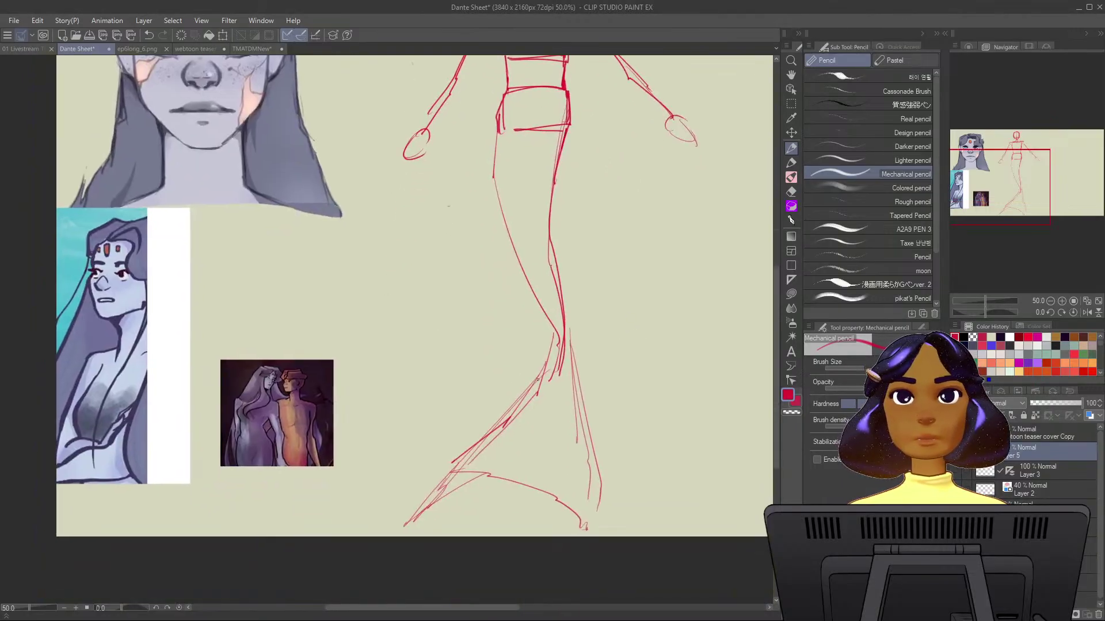
pyautogui.moveTo(547, 366)
pyautogui.mouseDown()
pyautogui.moveTo(521, 421)
pyautogui.moveTo(513, 483)
pyautogui.mouseUp()
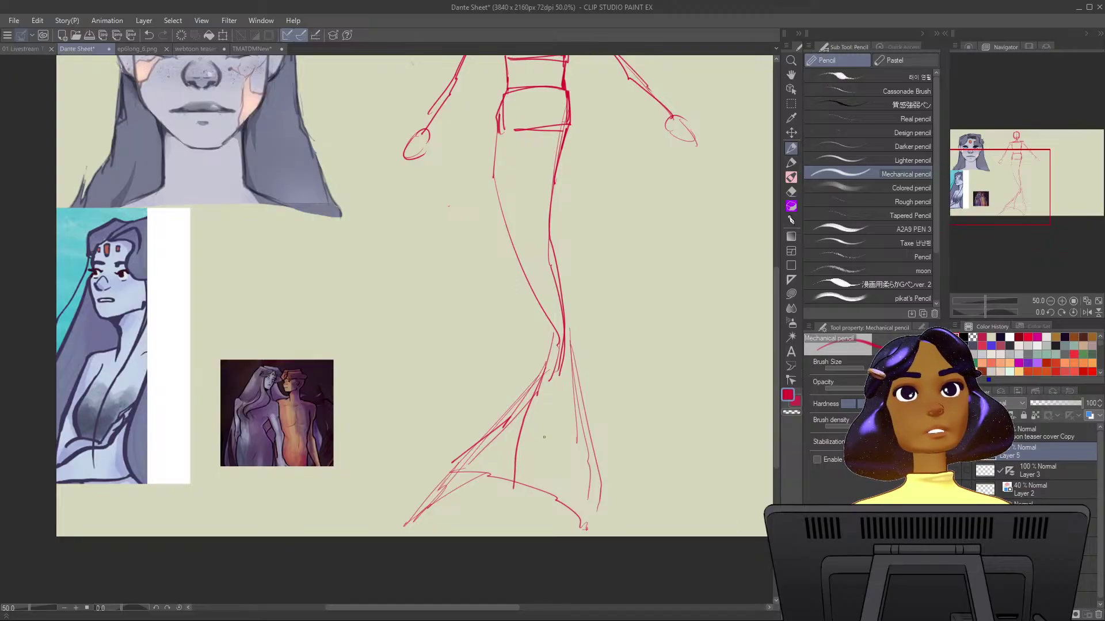
pyautogui.moveTo(564, 354)
pyautogui.mouseDown()
pyautogui.moveTo(563, 466)
pyautogui.moveTo(517, 532)
pyautogui.moveTo(546, 389)
pyautogui.mouseUp()
pyautogui.moveTo(521, 461); pyautogui.dragTo(522, 517)
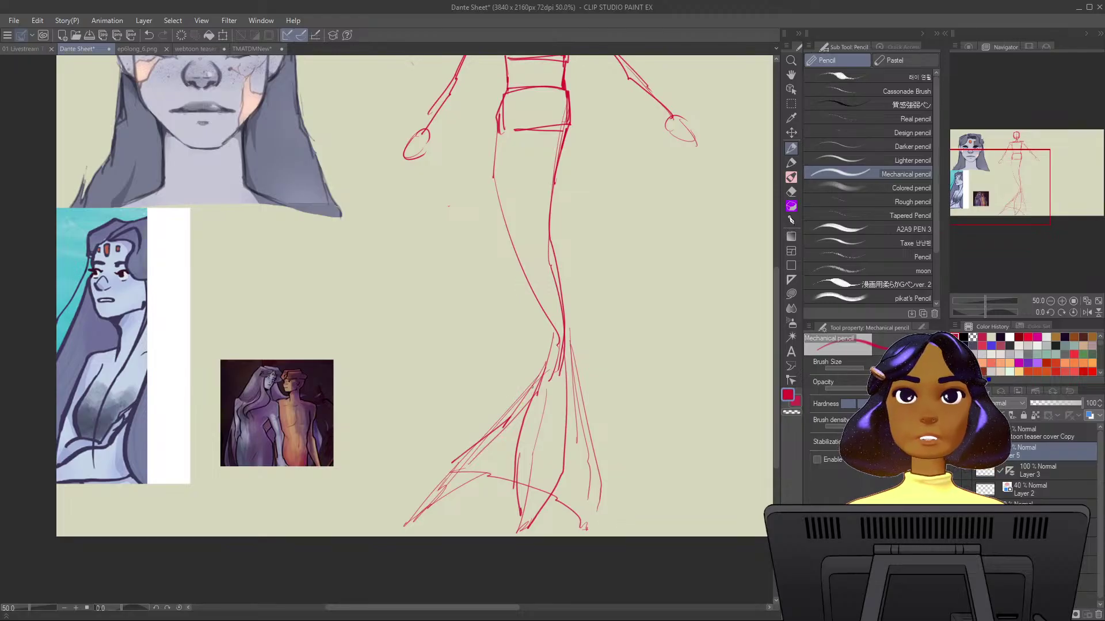
pyautogui.moveTo(547, 359)
pyautogui.mouseDown()
pyautogui.moveTo(457, 490)
pyautogui.moveTo(522, 448)
pyautogui.mouseUp()
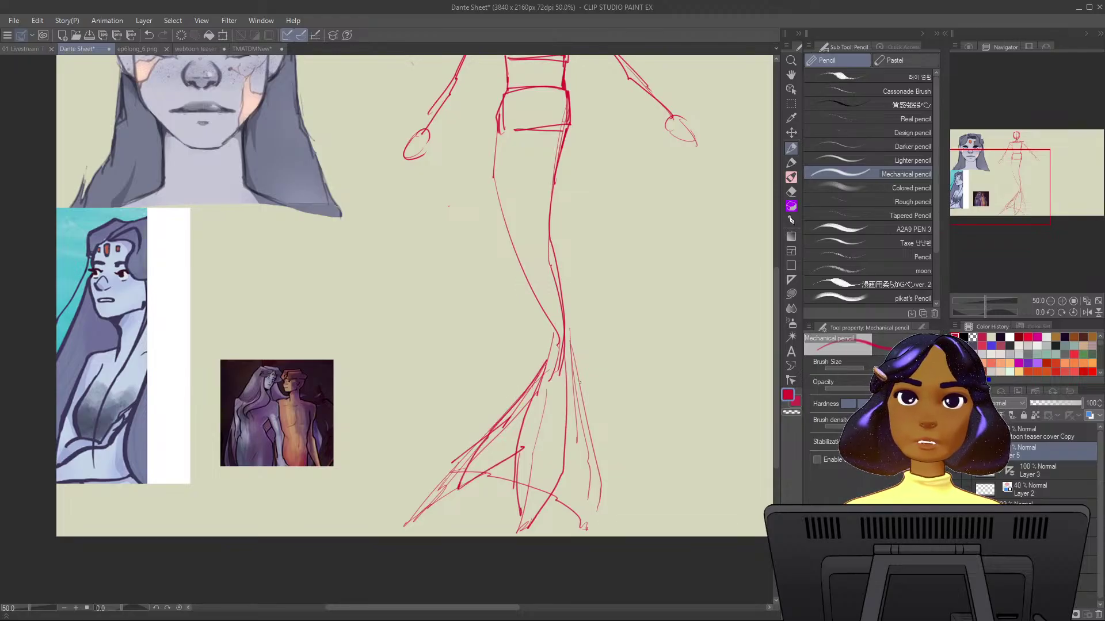
pyautogui.moveTo(566, 358)
pyautogui.mouseDown()
pyautogui.moveTo(603, 483)
pyautogui.moveTo(592, 529)
pyautogui.mouseUp()
pyautogui.moveTo(563, 433); pyautogui.dragTo(592, 530)
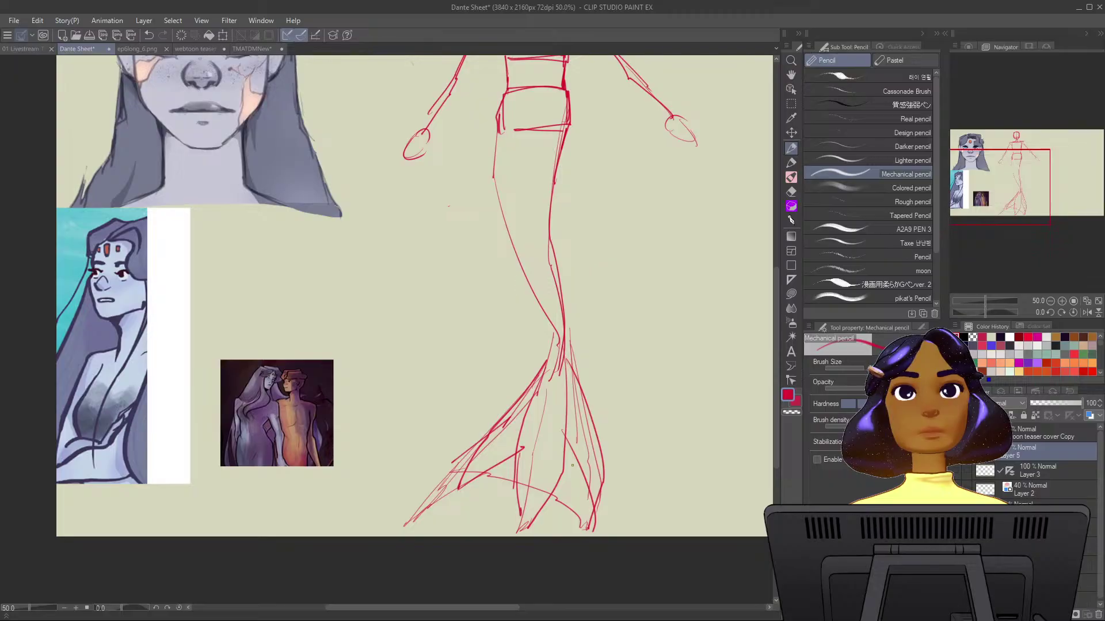
# Add second contour lines along both sides of the tail and reinforce the edges of the left fin lobe.
pyautogui.moveTo(570, 147)
pyautogui.mouseDown()
pyautogui.moveTo(557, 310)
pyautogui.moveTo(567, 358)
pyautogui.mouseUp()
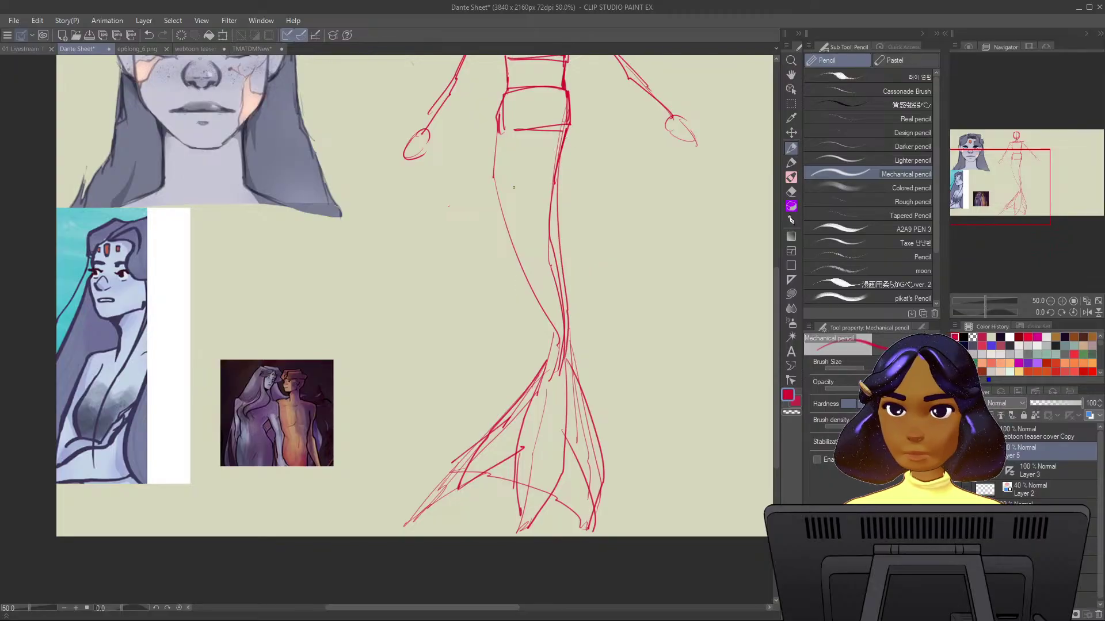
pyautogui.moveTo(501, 123)
pyautogui.mouseDown()
pyautogui.moveTo(498, 181)
pyautogui.moveTo(564, 367)
pyautogui.mouseUp()
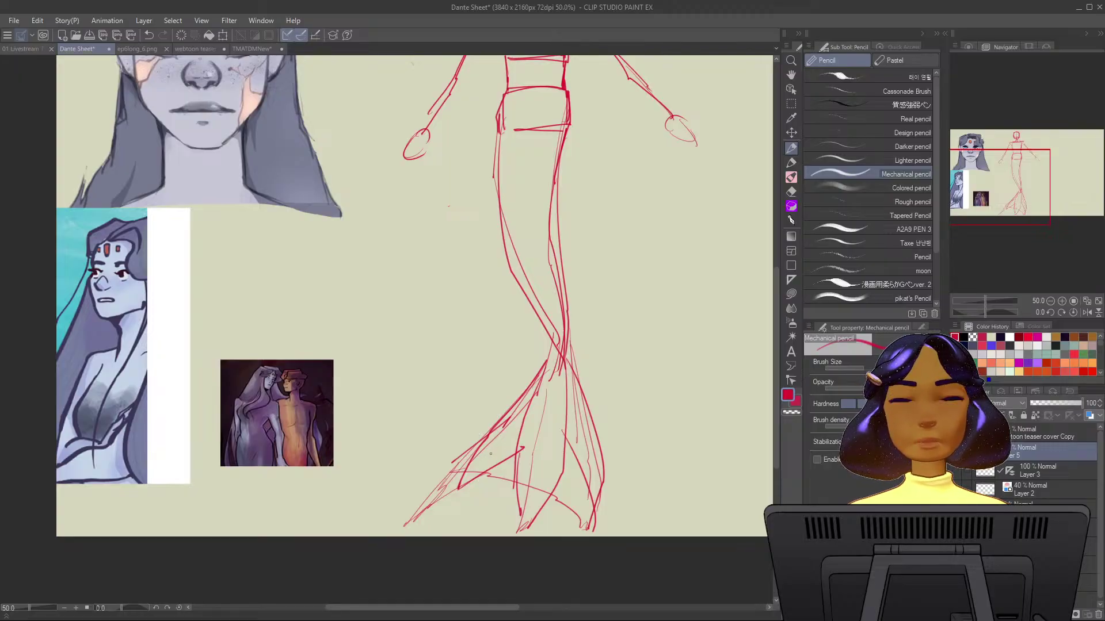
pyautogui.moveTo(532, 379); pyautogui.dragTo(458, 478)
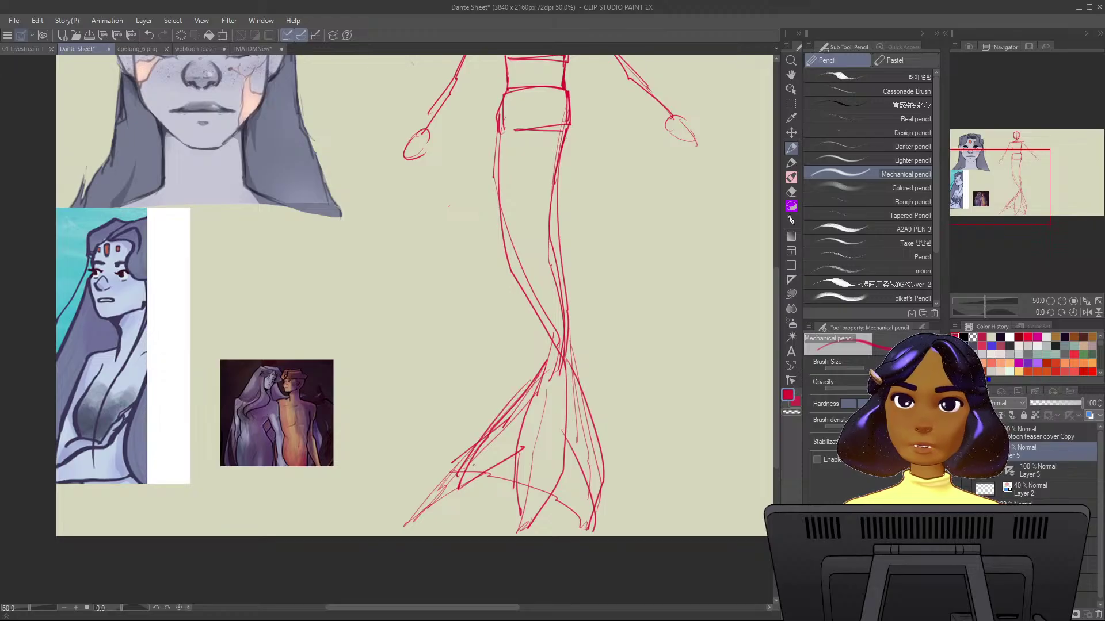
pyautogui.moveTo(518, 456); pyautogui.dragTo(458, 474)
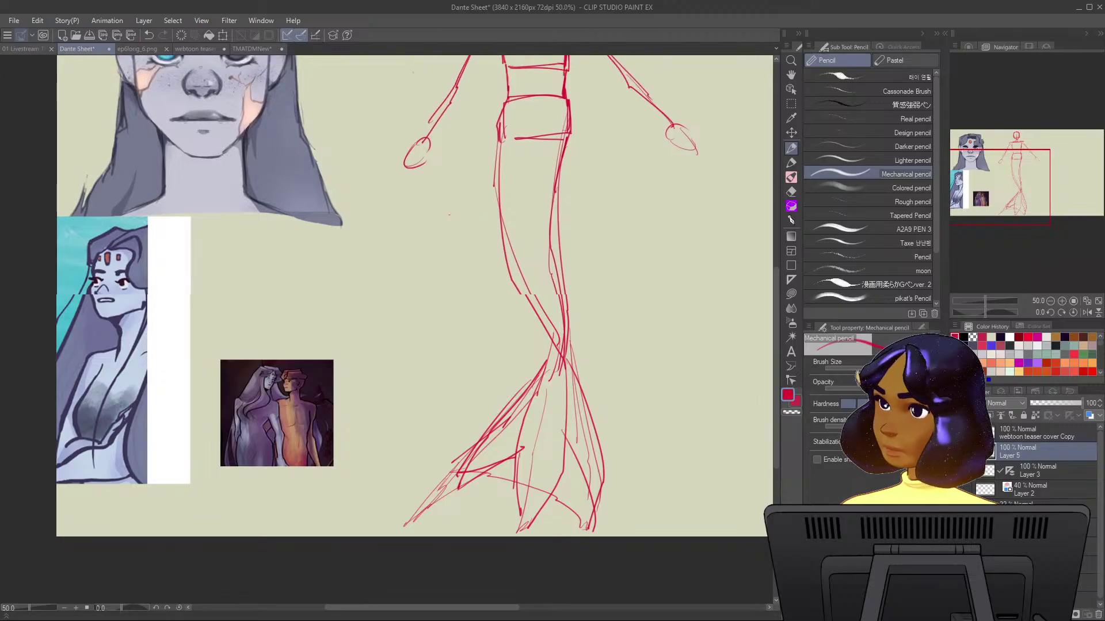
pyautogui.moveTo(499, 456); pyautogui.dragTo(475, 582)
# Draw straighter tail contours running from both hips down to the fin joint.
pyautogui.moveTo(532, 372); pyautogui.dragTo(594, 347)
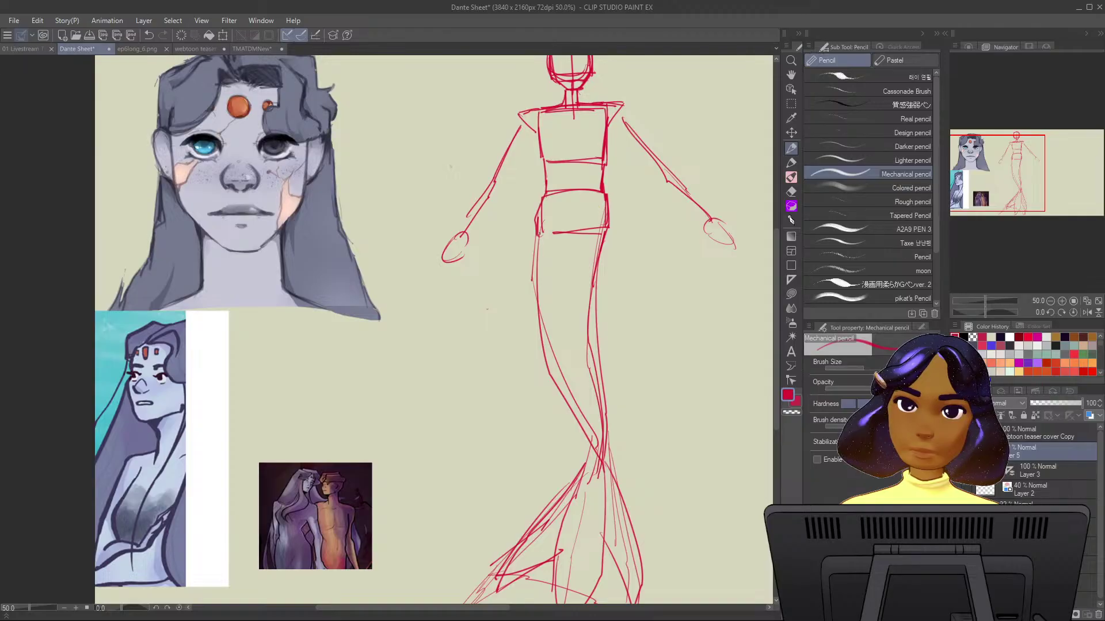
pyautogui.moveTo(540, 232); pyautogui.dragTo(594, 452)
pyautogui.moveTo(608, 224)
pyautogui.mouseDown()
pyautogui.moveTo(598, 457)
pyautogui.moveTo(602, 228)
pyautogui.moveTo(591, 431)
pyautogui.mouseUp()
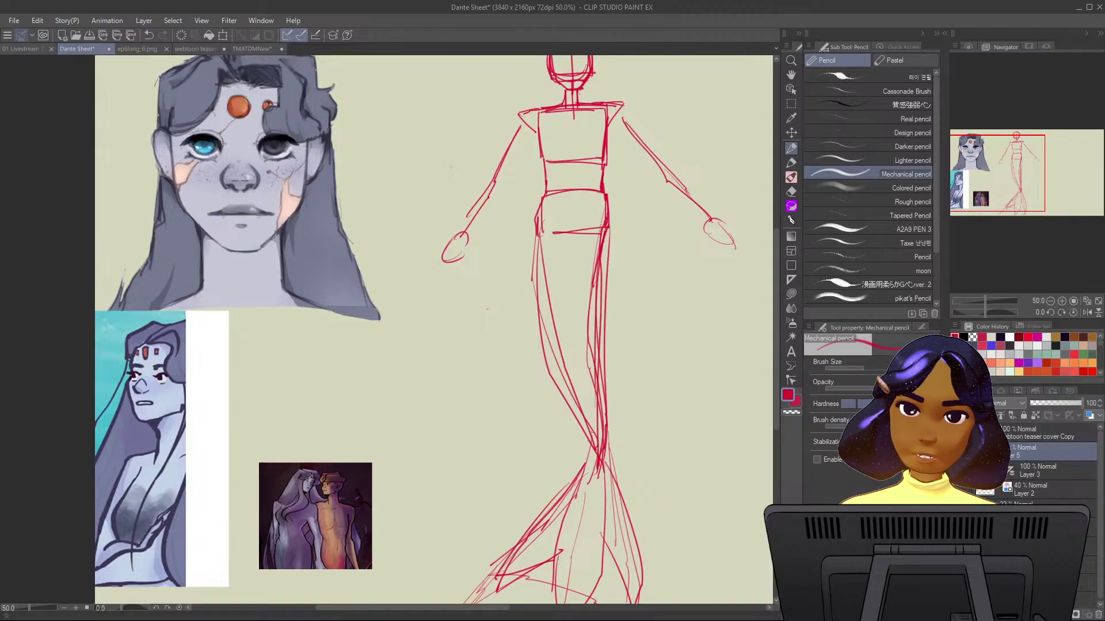
# Erase the old curved tail contours with transparent Lasso fill 2 and firm up the remaining side lines with the Mechanical pencil.
pyautogui.click(791, 294)
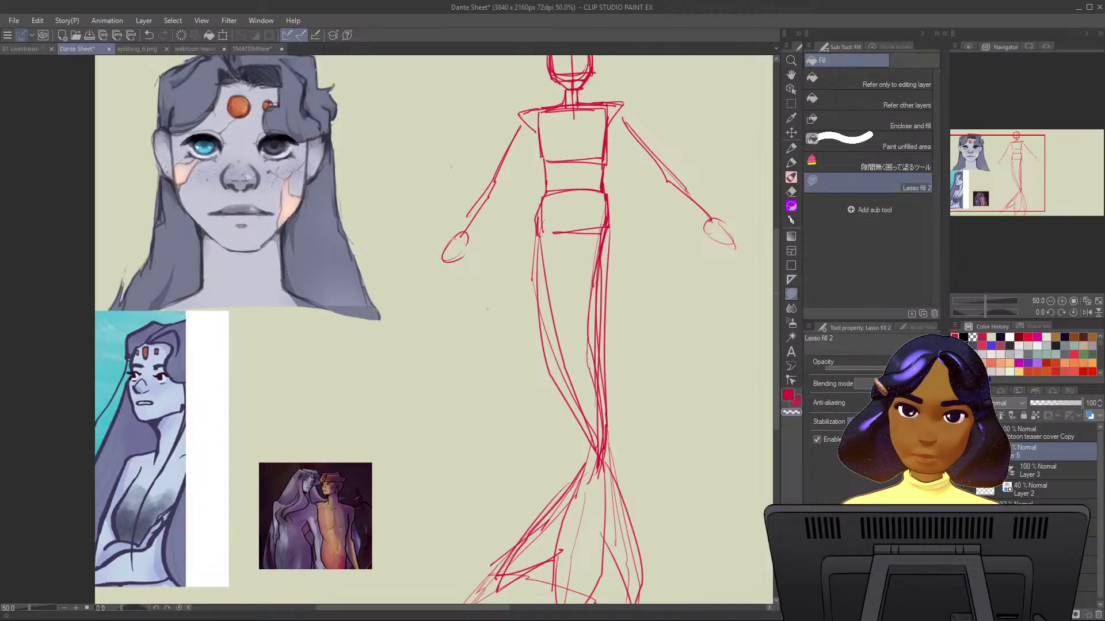
pyautogui.moveTo(538, 242)
pyautogui.mouseDown()
pyautogui.moveTo(559, 392)
pyautogui.moveTo(542, 454)
pyautogui.moveTo(538, 240)
pyautogui.moveTo(558, 360)
pyautogui.moveTo(528, 322)
pyautogui.moveTo(537, 252)
pyautogui.mouseUp()
pyautogui.moveTo(610, 238)
pyautogui.mouseDown()
pyautogui.moveTo(607, 432)
pyautogui.moveTo(610, 242)
pyautogui.moveTo(600, 366)
pyautogui.moveTo(587, 247)
pyautogui.moveTo(600, 238)
pyautogui.moveTo(604, 253)
pyautogui.mouseUp()
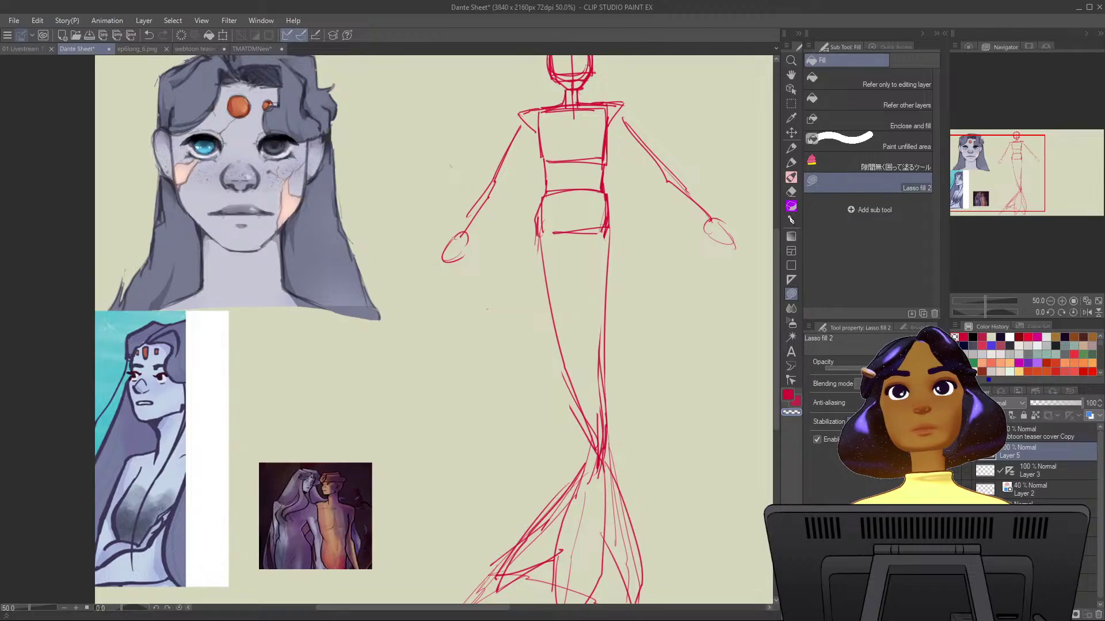
pyautogui.moveTo(592, 404)
pyautogui.mouseDown()
pyautogui.moveTo(598, 449)
pyautogui.moveTo(602, 377)
pyautogui.mouseUp()
pyautogui.moveTo(599, 310)
pyautogui.mouseDown()
pyautogui.moveTo(600, 368)
pyautogui.moveTo(584, 359)
pyautogui.moveTo(598, 428)
pyautogui.mouseUp()
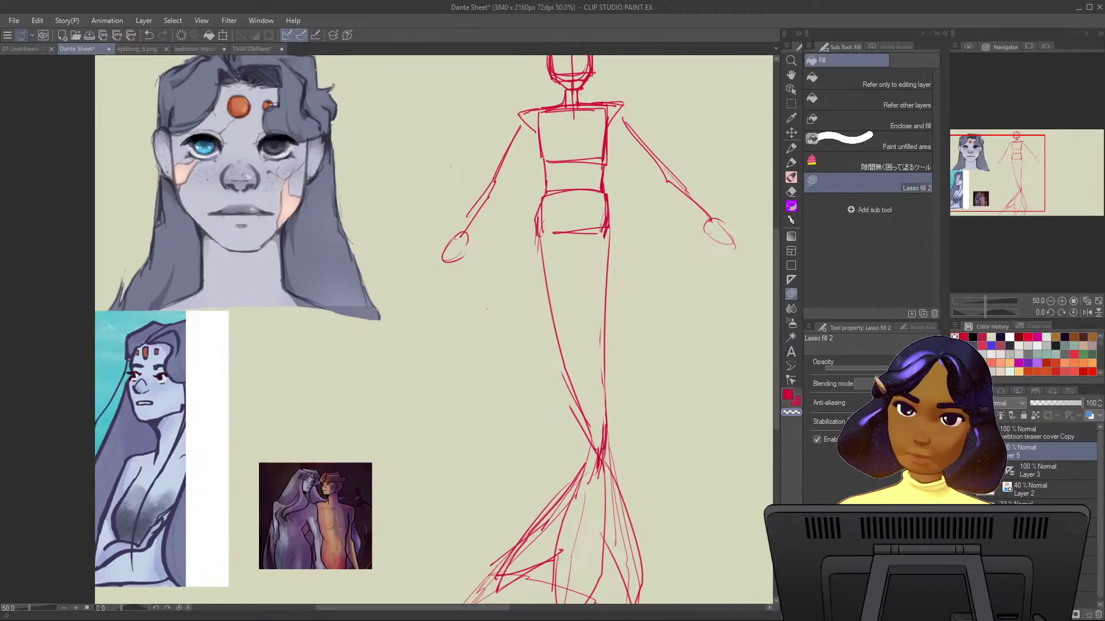
pyautogui.moveTo(601, 316); pyautogui.dragTo(598, 414)
pyautogui.moveTo(555, 347); pyautogui.dragTo(557, 342)
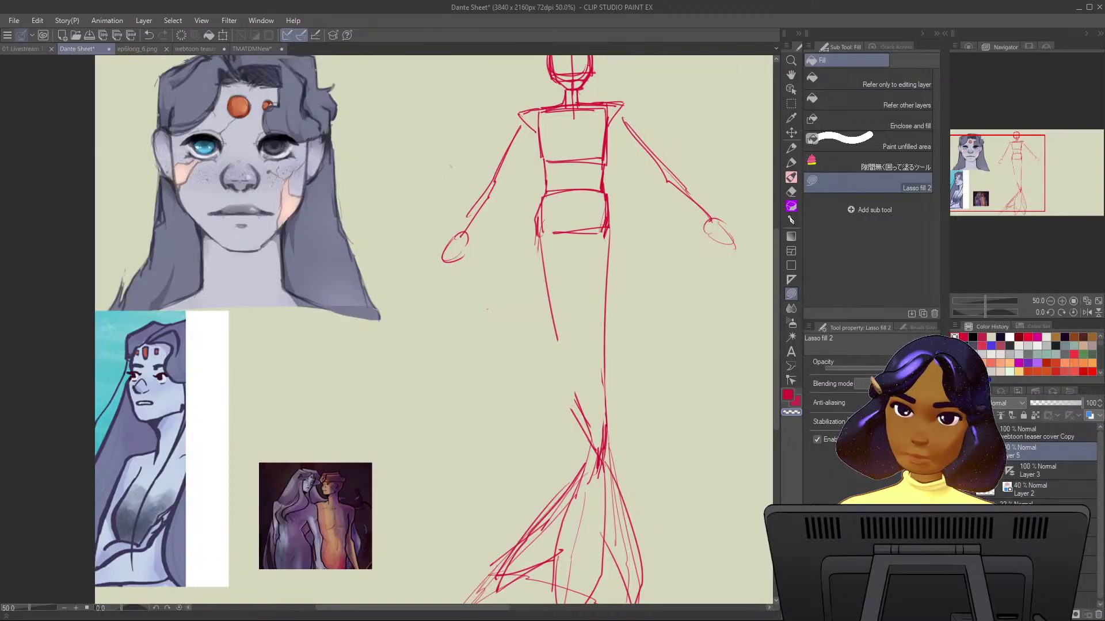
pyautogui.hotkey('ctrl', 'z')
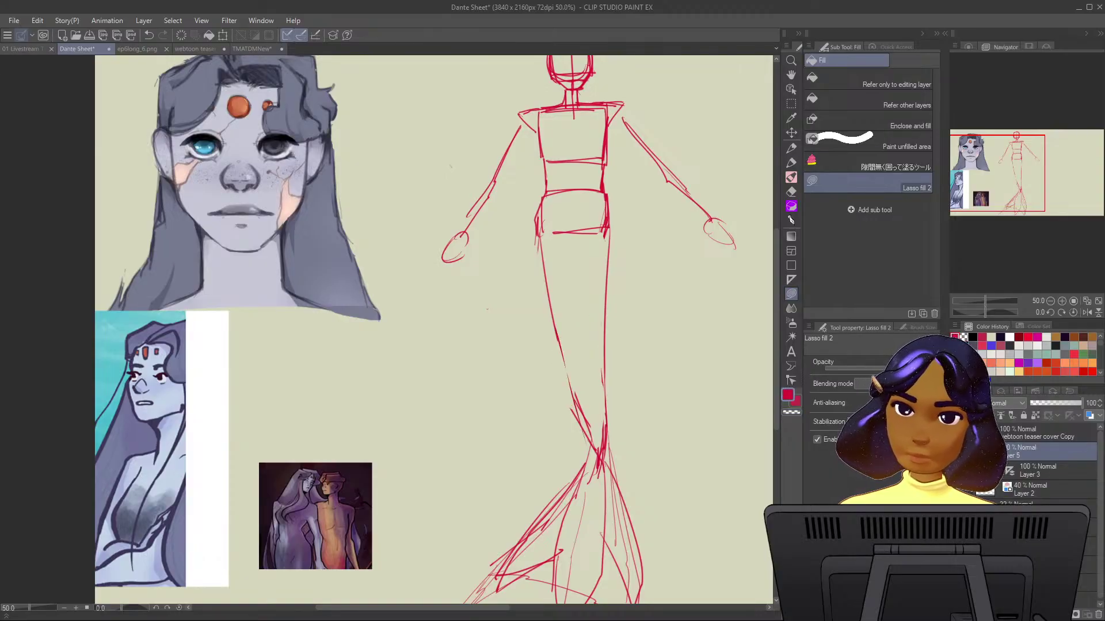
pyautogui.press('p')
pyautogui.moveTo(554, 310)
pyautogui.mouseDown()
pyautogui.moveTo(596, 475)
pyautogui.moveTo(609, 199)
pyautogui.mouseUp()
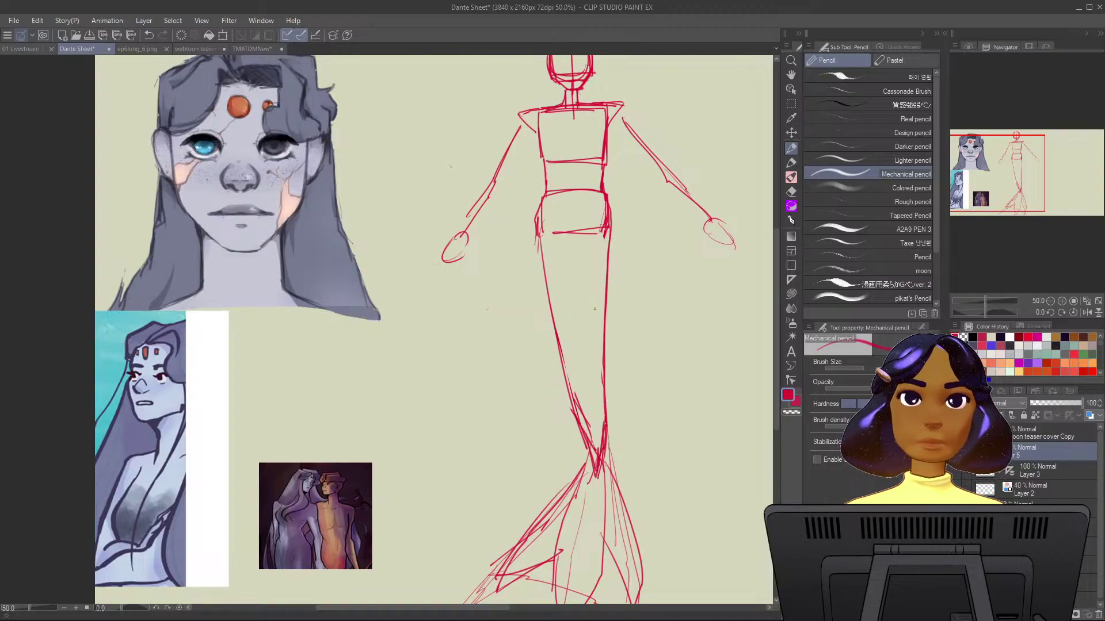
# Redraw the right fin lobe with a fuller outer curve and add a narrower pointed central lobe.
pyautogui.moveTo(606, 445)
pyautogui.mouseDown()
pyautogui.moveTo(640, 520)
pyautogui.moveTo(647, 581)
pyautogui.mouseUp()
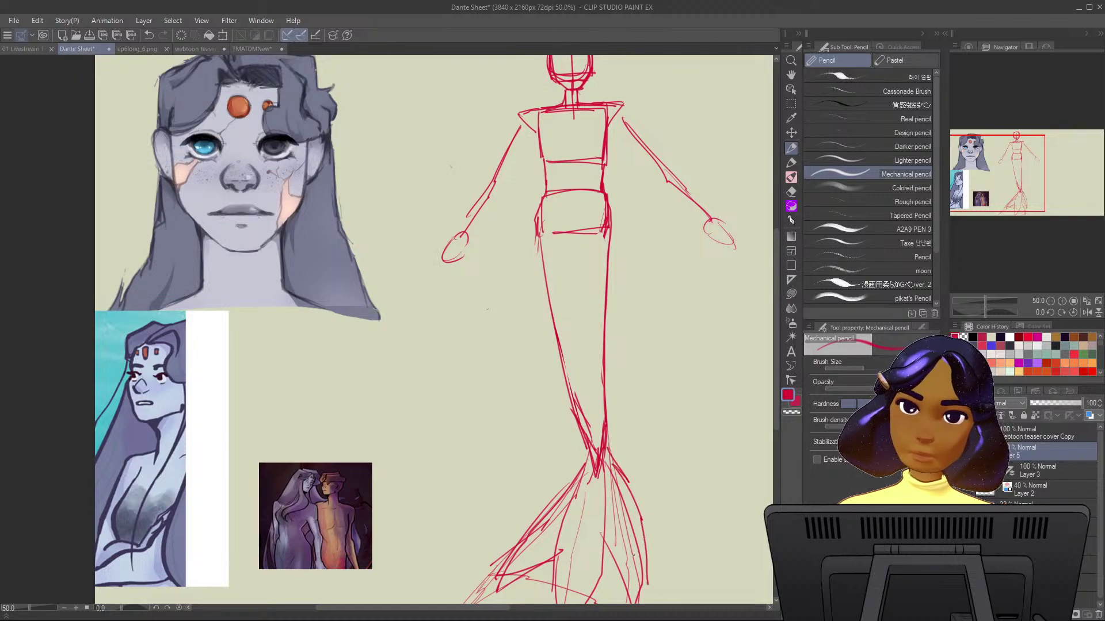
pyautogui.moveTo(601, 529); pyautogui.dragTo(651, 593)
pyautogui.moveTo(607, 471)
pyautogui.mouseDown()
pyautogui.moveTo(613, 537)
pyautogui.moveTo(652, 593)
pyautogui.mouseUp()
pyautogui.moveTo(581, 458)
pyautogui.mouseDown()
pyautogui.moveTo(528, 516)
pyautogui.moveTo(510, 580)
pyautogui.moveTo(640, 399)
pyautogui.moveTo(637, 371)
pyautogui.mouseUp()
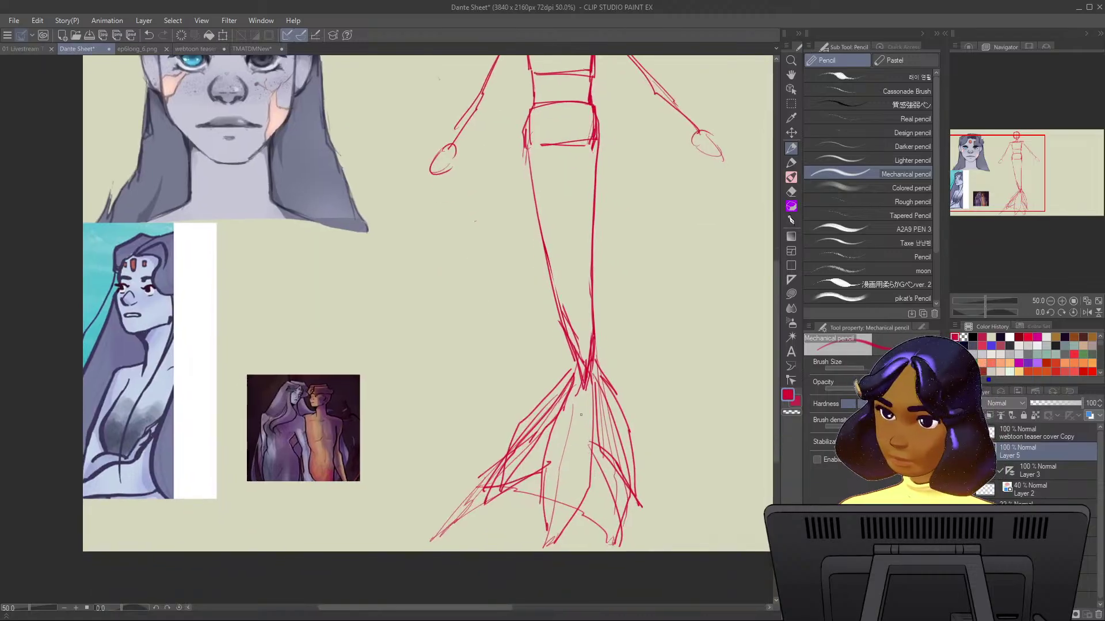
pyautogui.moveTo(564, 402)
pyautogui.mouseDown()
pyautogui.moveTo(577, 541)
pyautogui.moveTo(592, 479)
pyautogui.moveTo(586, 371)
pyautogui.moveTo(569, 494)
pyautogui.moveTo(581, 533)
pyautogui.mouseUp()
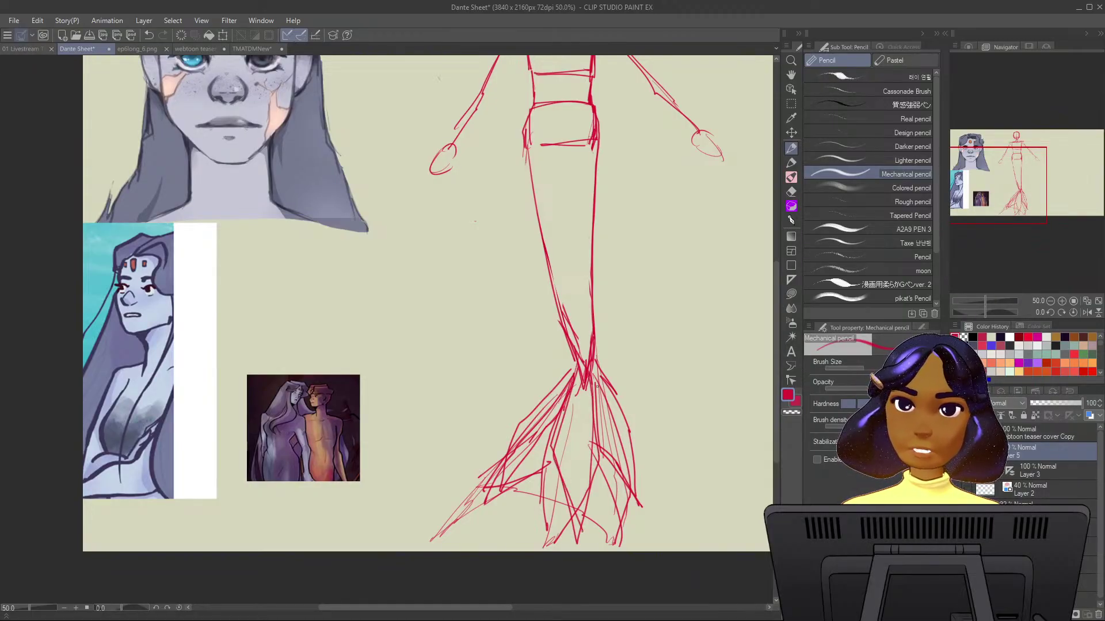
pyautogui.moveTo(599, 373)
pyautogui.mouseDown()
pyautogui.moveTo(598, 467)
pyautogui.moveTo(578, 541)
pyautogui.mouseUp()
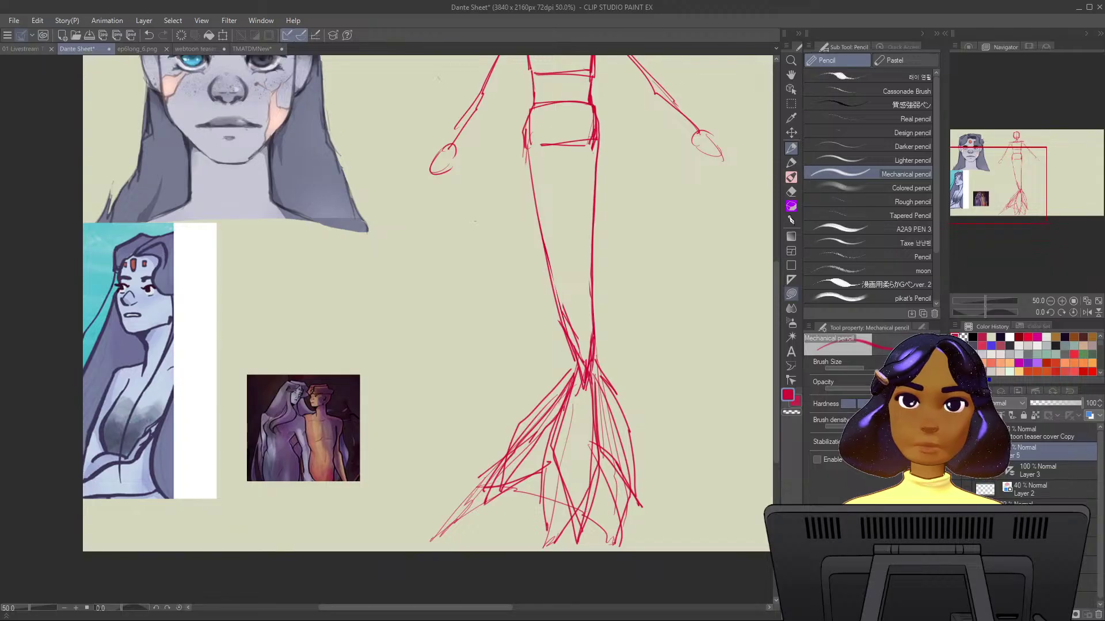
# Erase the excess fin lines with transparent Lasso fill 2, shortening the left lobe and clearing the old lower edge and tips.
pyautogui.click(791, 294)
pyautogui.moveTo(542, 472)
pyautogui.mouseDown()
pyautogui.moveTo(590, 540)
pyautogui.moveTo(634, 512)
pyautogui.moveTo(614, 471)
pyautogui.mouseUp()
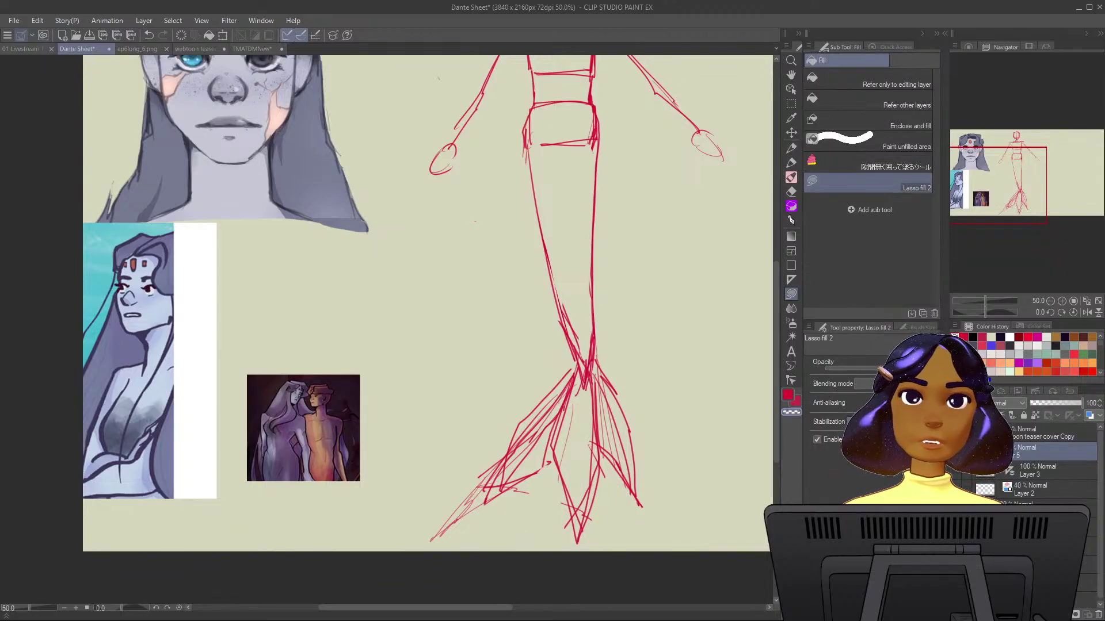
pyautogui.moveTo(509, 430)
pyautogui.mouseDown()
pyautogui.moveTo(505, 473)
pyautogui.moveTo(459, 481)
pyautogui.moveTo(501, 426)
pyautogui.mouseUp()
pyautogui.moveTo(468, 466)
pyautogui.mouseDown()
pyautogui.moveTo(477, 495)
pyautogui.moveTo(469, 469)
pyautogui.mouseUp()
pyautogui.moveTo(545, 449)
pyautogui.mouseDown()
pyautogui.moveTo(535, 489)
pyautogui.moveTo(553, 461)
pyautogui.moveTo(551, 440)
pyautogui.mouseUp()
pyautogui.moveTo(564, 382)
pyautogui.mouseDown()
pyautogui.moveTo(533, 459)
pyautogui.moveTo(512, 478)
pyautogui.mouseUp()
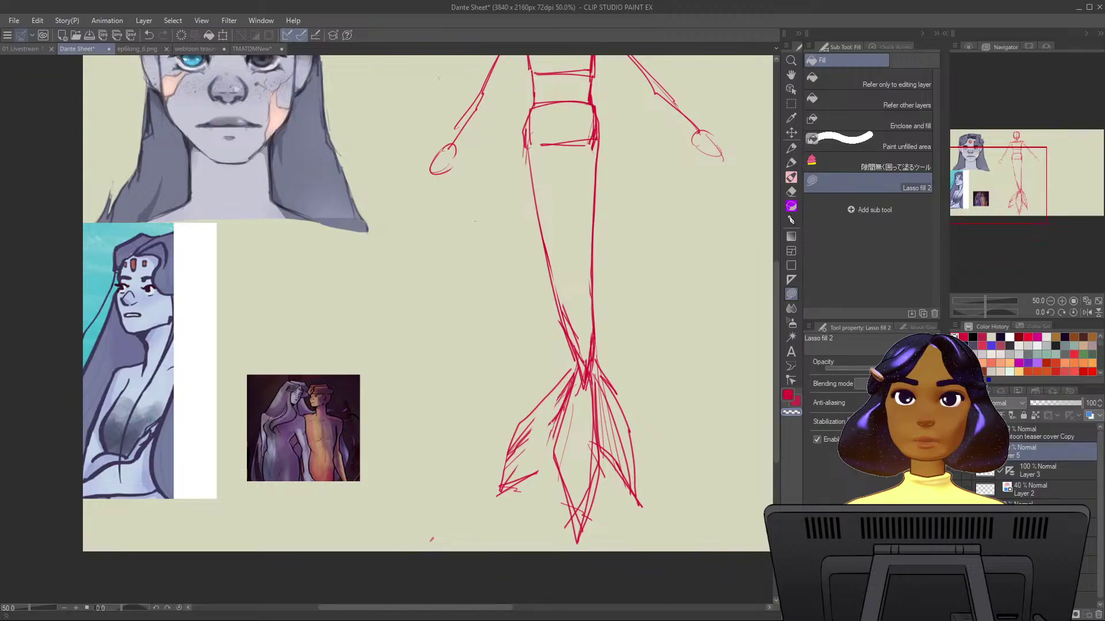
pyautogui.moveTo(605, 391)
pyautogui.mouseDown()
pyautogui.moveTo(601, 416)
pyautogui.moveTo(630, 475)
pyautogui.moveTo(621, 417)
pyautogui.mouseUp()
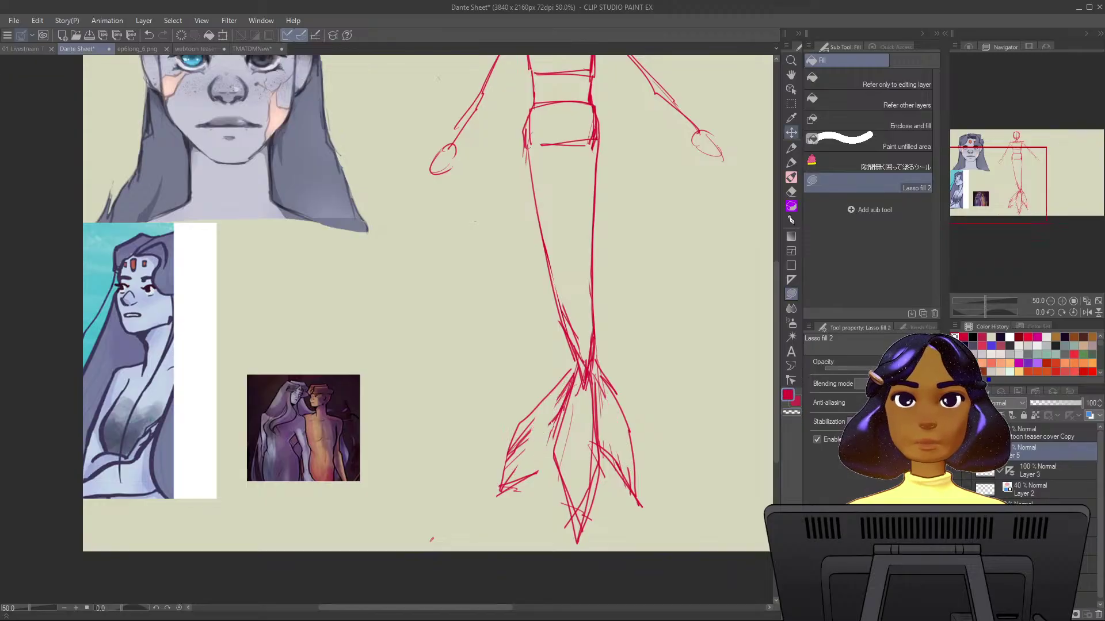
# Redraw the left fin lobe's notch and outer edge with the Mechanical pencil and darken the tail joint.
pyautogui.click(791, 147)
pyautogui.moveTo(549, 453); pyautogui.dragTo(523, 478)
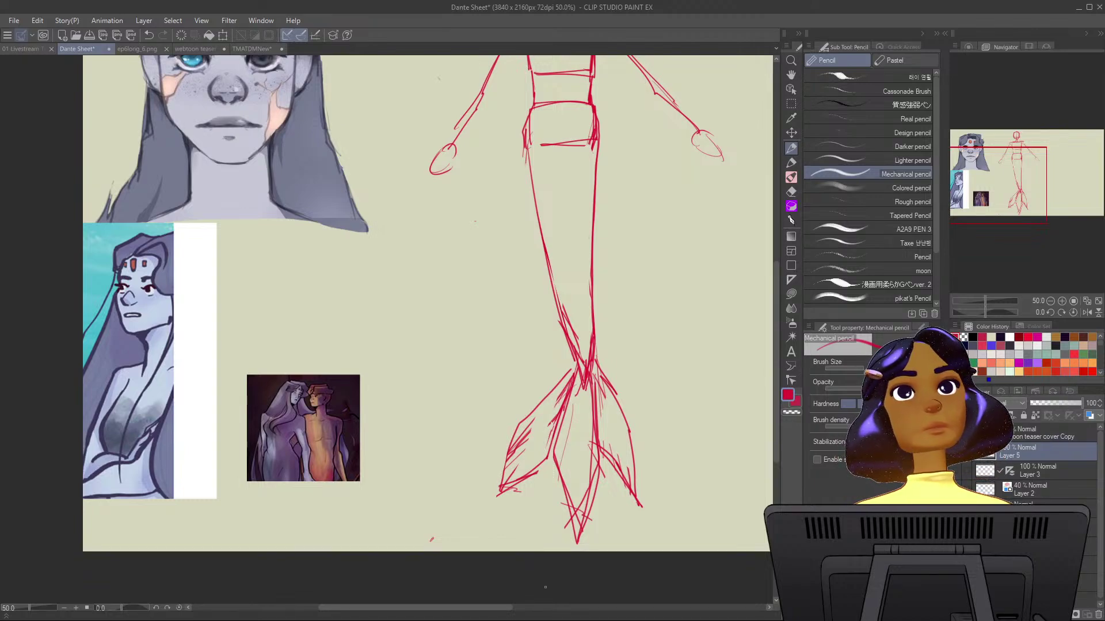
pyautogui.moveTo(578, 367); pyautogui.dragTo(508, 448)
pyautogui.moveTo(567, 308); pyautogui.dragTo(584, 393)
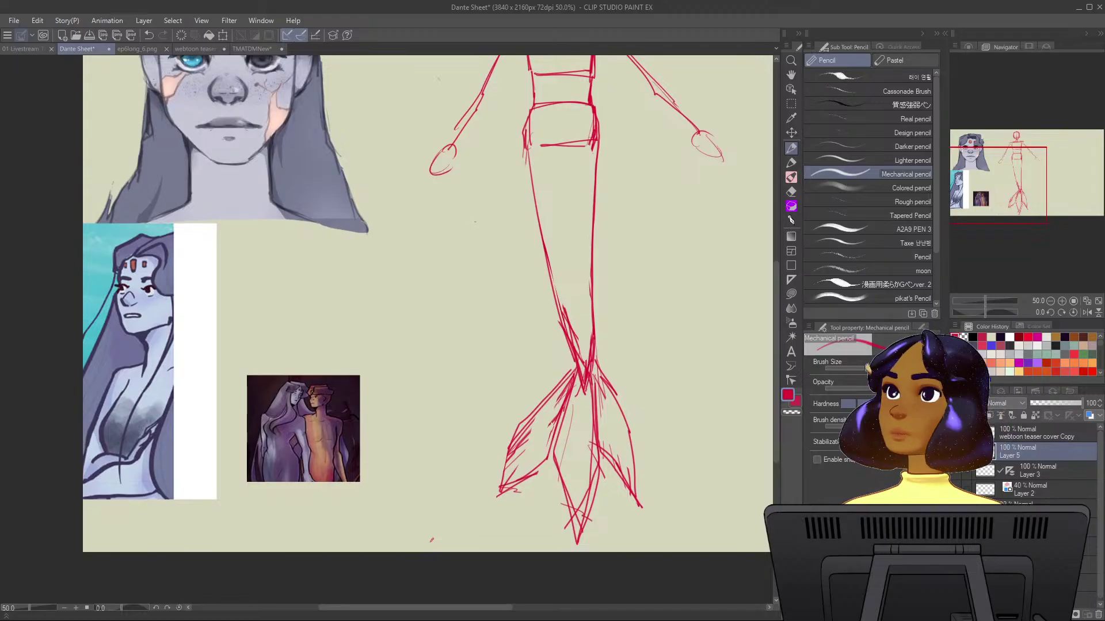
# Build volume around the left arm line with upper arm and forearm contours and an elbow mark.
pyautogui.scroll(5, 668, 352)
pyautogui.scroll(1, 669, 489)
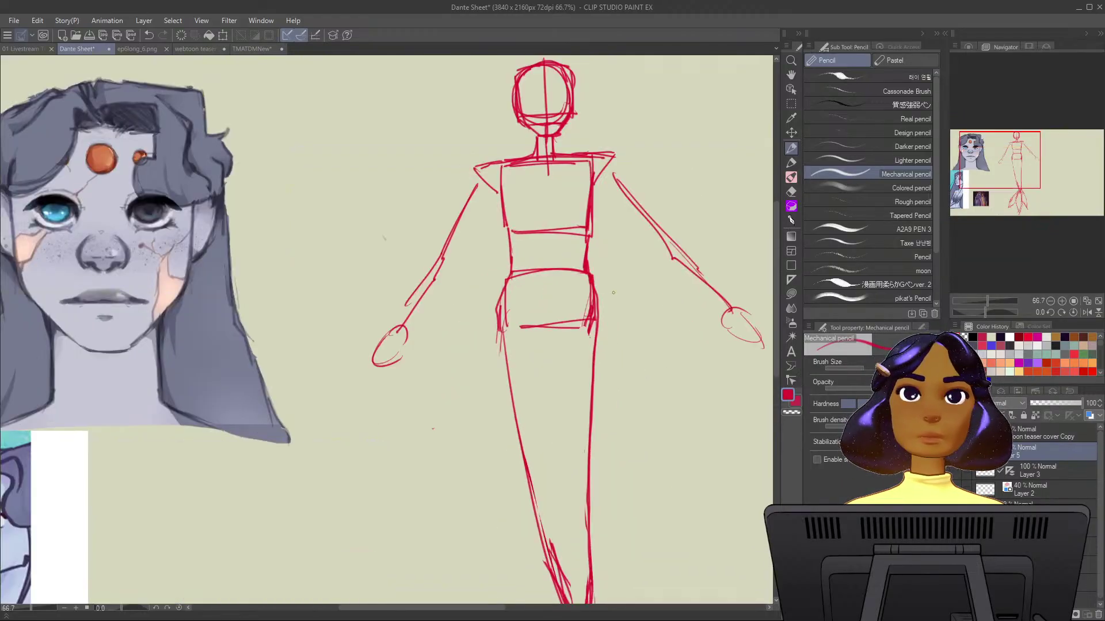
pyautogui.moveTo(478, 167); pyautogui.dragTo(444, 239)
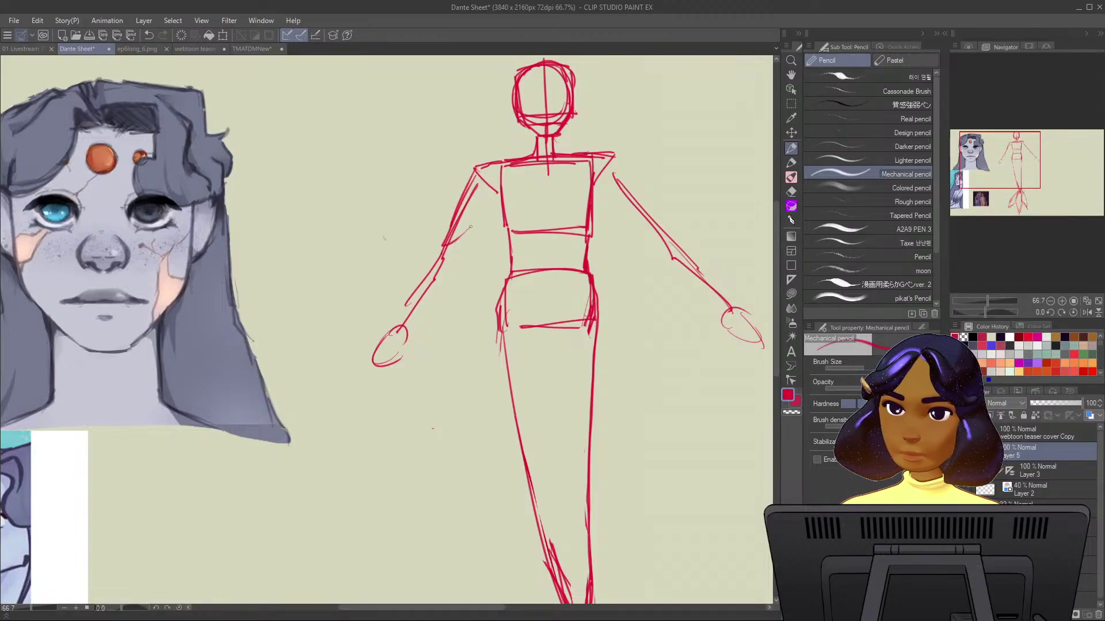
pyautogui.moveTo(496, 193)
pyautogui.mouseDown()
pyautogui.moveTo(447, 249)
pyautogui.moveTo(461, 248)
pyautogui.moveTo(438, 246)
pyautogui.moveTo(389, 334)
pyautogui.mouseUp()
pyautogui.moveTo(461, 251)
pyautogui.mouseDown()
pyautogui.moveTo(384, 378)
pyautogui.moveTo(378, 359)
pyautogui.moveTo(363, 376)
pyautogui.mouseUp()
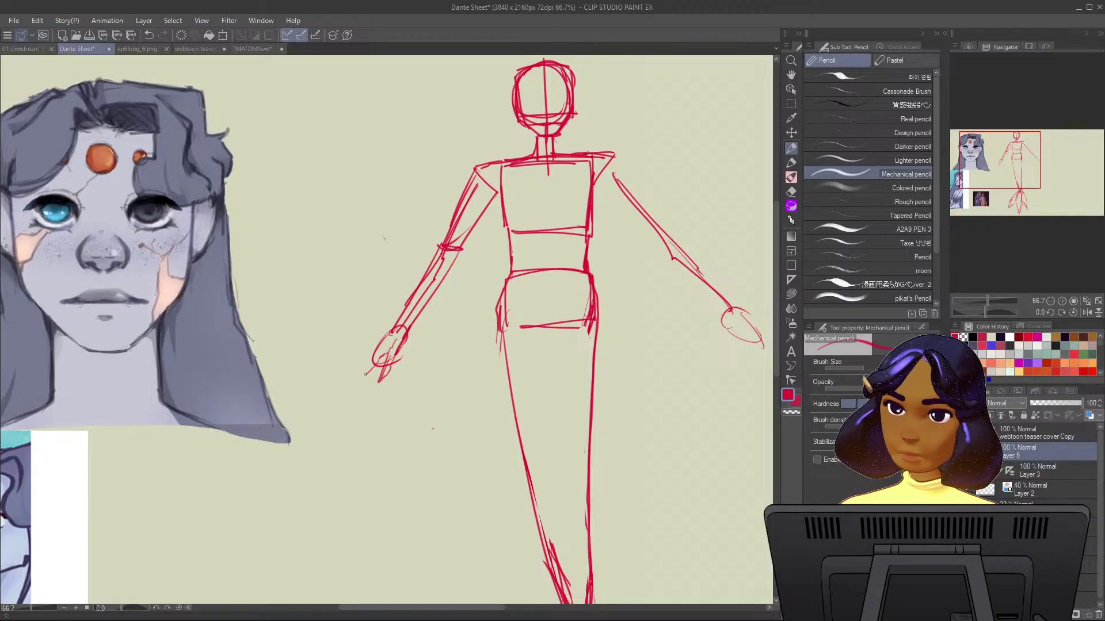
# Sketch tapered fingers onto the left hand oval.
pyautogui.moveTo(390, 330); pyautogui.dragTo(366, 364)
pyautogui.moveTo(371, 359); pyautogui.dragTo(359, 385)
pyautogui.moveTo(371, 356); pyautogui.dragTo(356, 386)
pyautogui.moveTo(380, 366); pyautogui.dragTo(375, 374)
pyautogui.moveTo(545, 371); pyautogui.dragTo(534, 401)
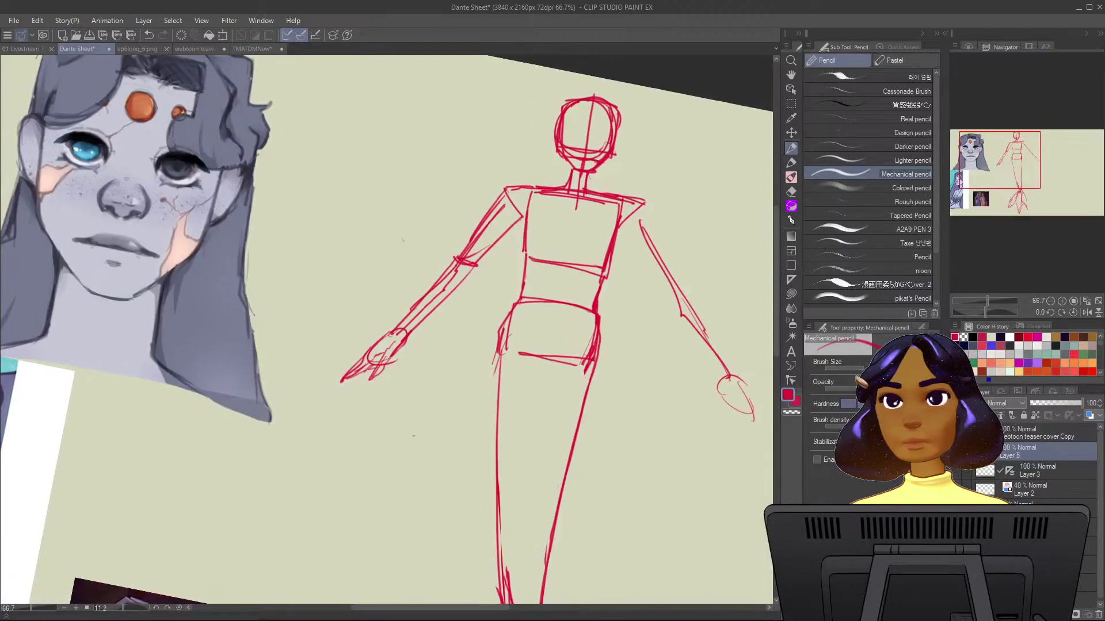
pyautogui.doubleClick(534, 401)
# Draw outer hip curves that flow from the pelvis box into the upper tail.
pyautogui.moveTo(501, 282); pyautogui.dragTo(516, 391)
pyautogui.moveTo(595, 294)
pyautogui.mouseDown()
pyautogui.moveTo(604, 321)
pyautogui.moveTo(589, 487)
pyautogui.mouseUp()
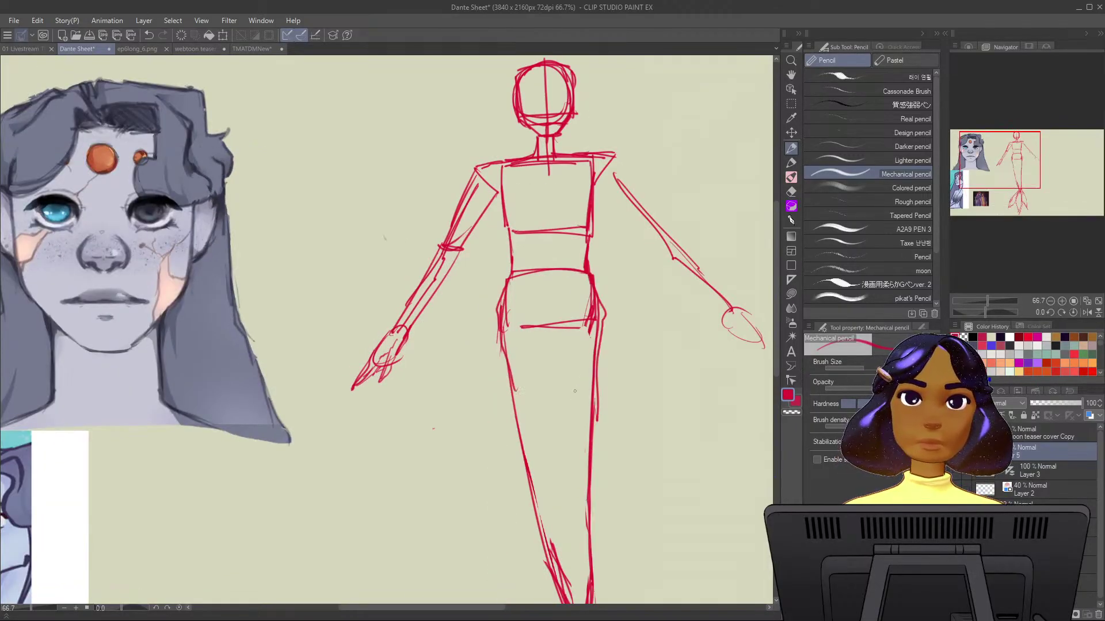
# Build volume around the right arm with upper arm and forearm contours, an elbow joint, and tapered fingers on the hand.
pyautogui.hotkey('ctrl', '-')
pyautogui.scroll(-1, 574, 390)
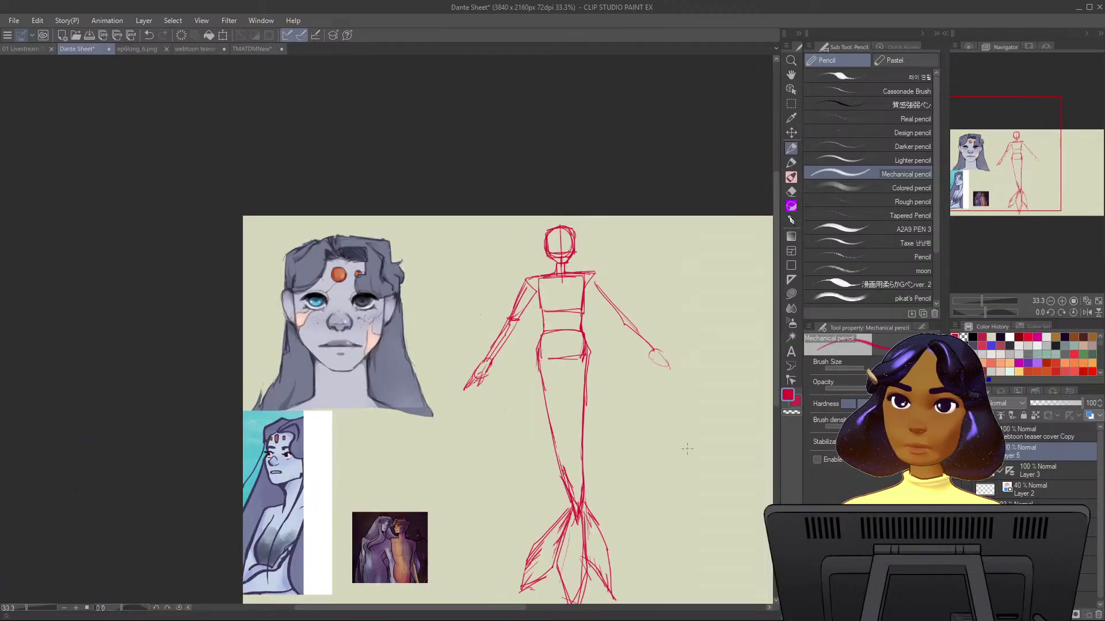
pyautogui.scroll(1, 663, 354)
pyautogui.moveTo(538, 214); pyautogui.dragTo(581, 269)
pyautogui.moveTo(550, 190)
pyautogui.mouseDown()
pyautogui.moveTo(592, 266)
pyautogui.moveTo(585, 272)
pyautogui.moveTo(591, 250)
pyautogui.moveTo(633, 302)
pyautogui.mouseUp()
pyautogui.moveTo(589, 275)
pyautogui.mouseDown()
pyautogui.moveTo(636, 308)
pyautogui.moveTo(631, 317)
pyautogui.moveTo(657, 346)
pyautogui.mouseUp()
pyautogui.moveTo(638, 304); pyautogui.dragTo(672, 343)
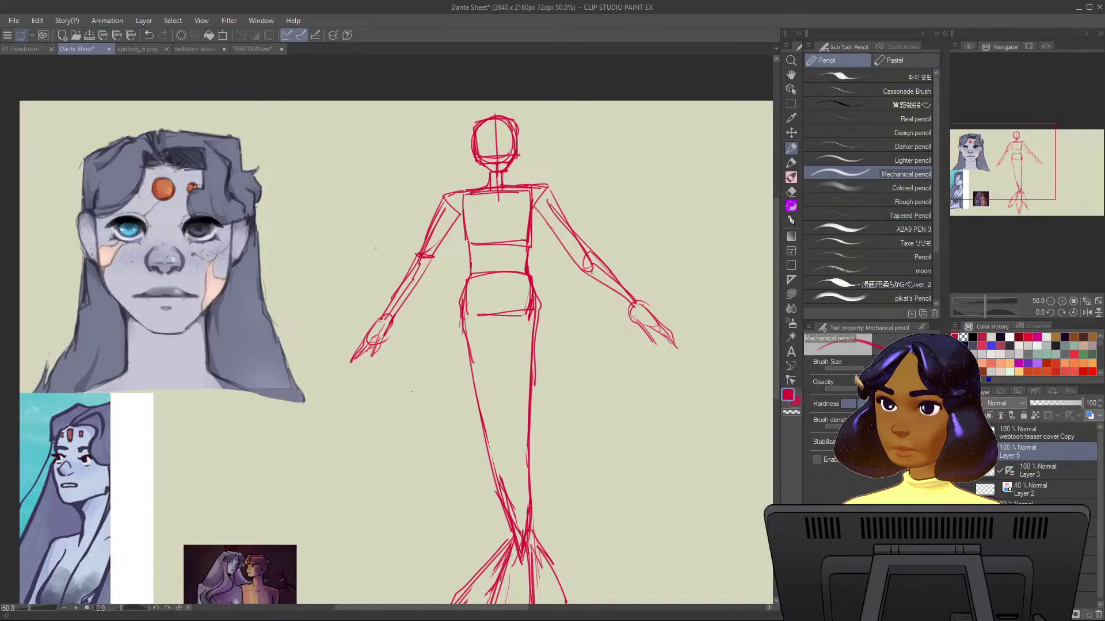
# Reinforce both tail contours from the hips to the fin joint in smooth continuous lines.
pyautogui.moveTo(620, 376); pyautogui.dragTo(630, 283)
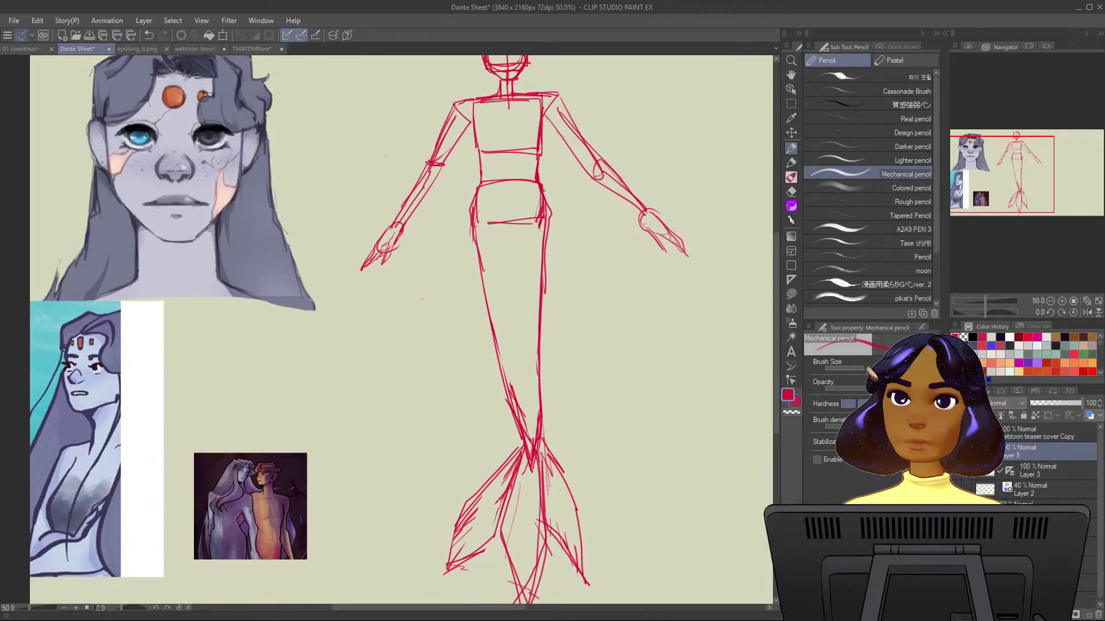
pyautogui.moveTo(539, 182); pyautogui.dragTo(536, 455)
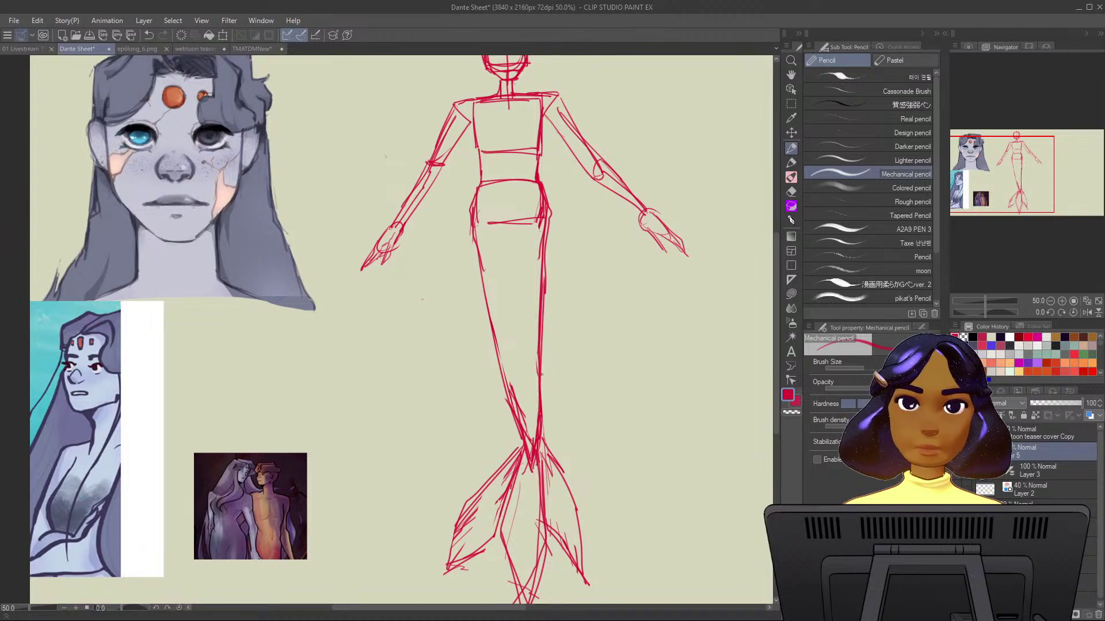
pyautogui.moveTo(473, 219); pyautogui.dragTo(526, 430)
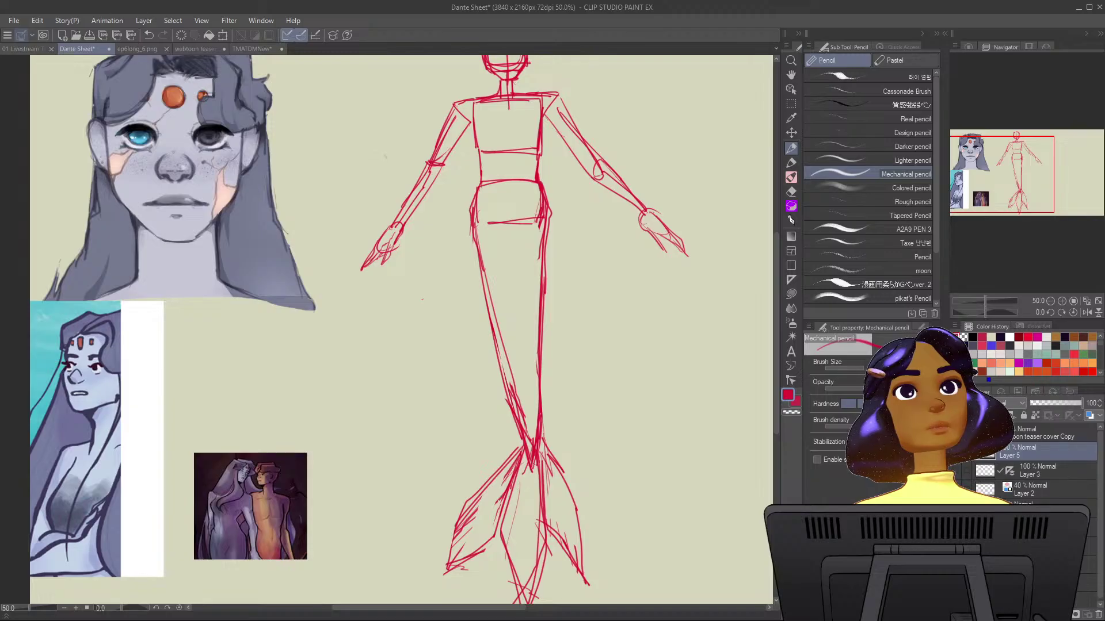
# Lower the opacity of the construction sketch layer, Layer 5, to 32%.
pyautogui.moveTo(1080, 403)
pyautogui.mouseDown()
pyautogui.moveTo(1031, 403)
pyautogui.moveTo(1081, 404)
pyautogui.mouseUp()
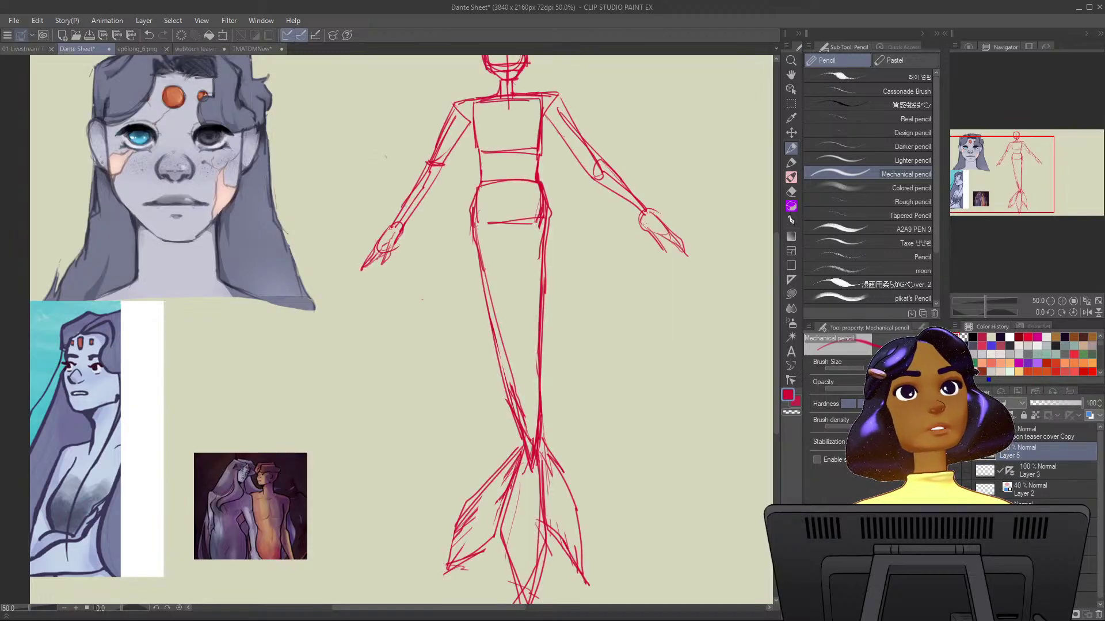
pyautogui.moveTo(1080, 404); pyautogui.dragTo(1060, 403)
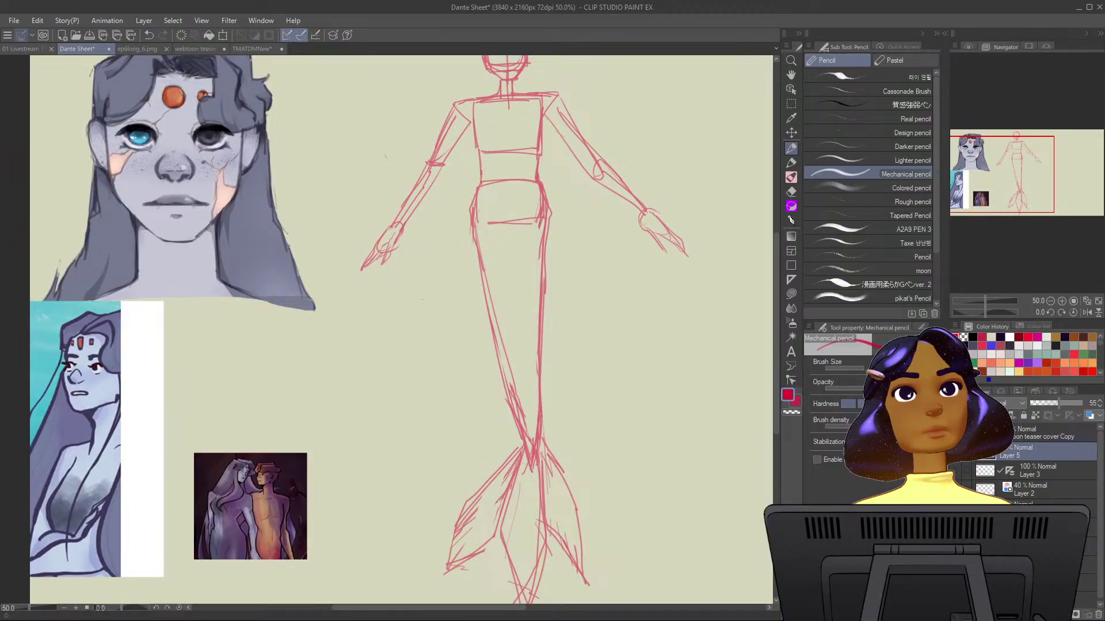
pyautogui.moveTo(1059, 403); pyautogui.dragTo(1054, 403)
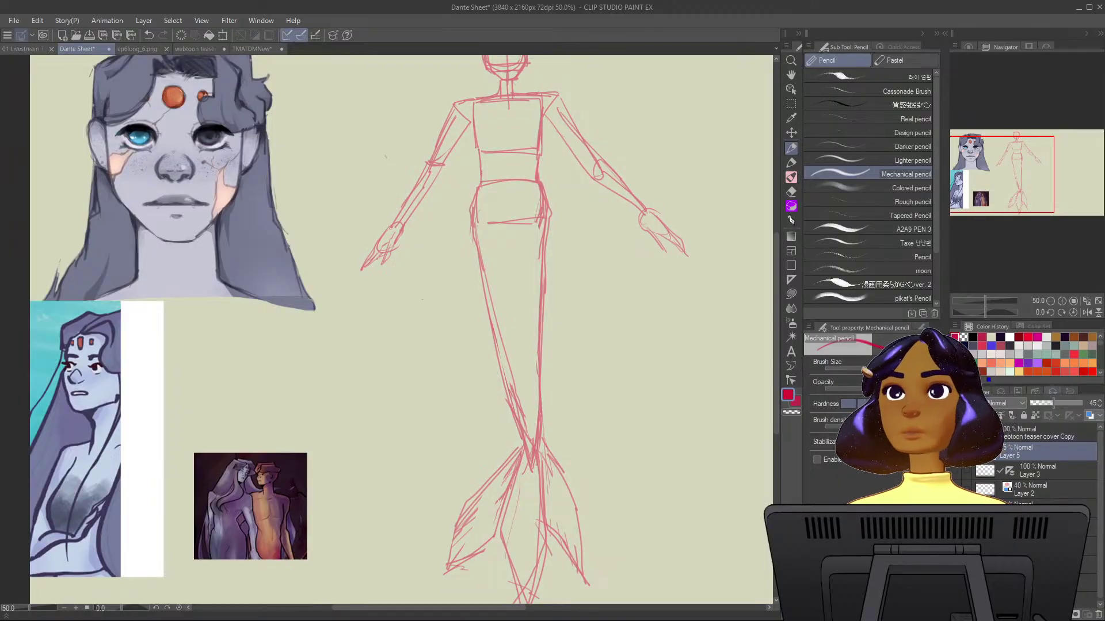
pyautogui.moveTo(1054, 403); pyautogui.dragTo(1046, 404)
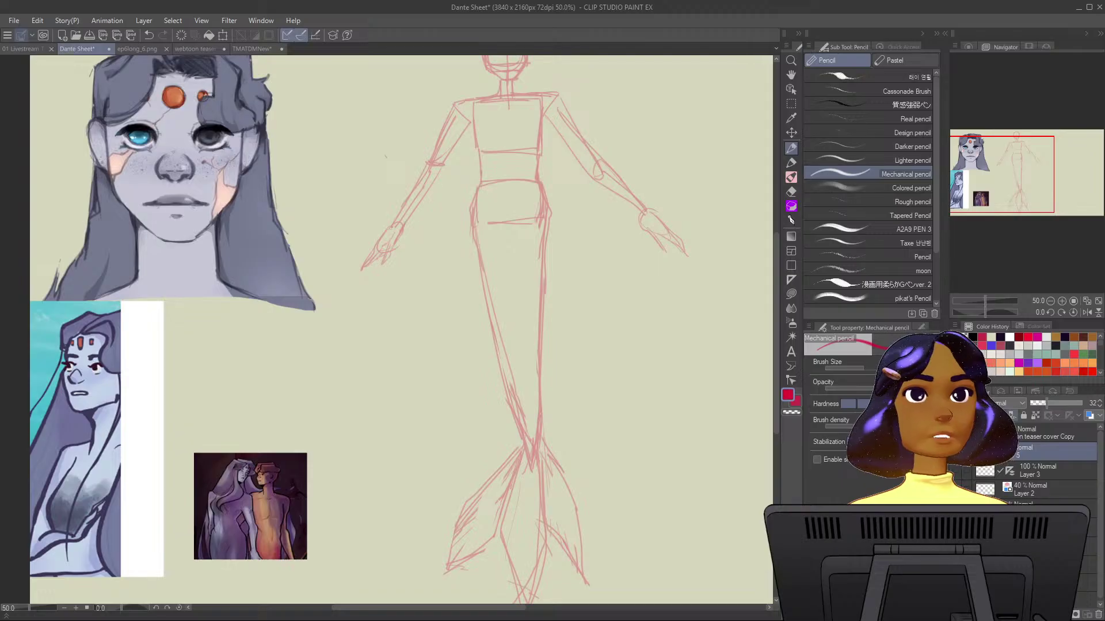
pyautogui.hotkey('ctrl', '-')
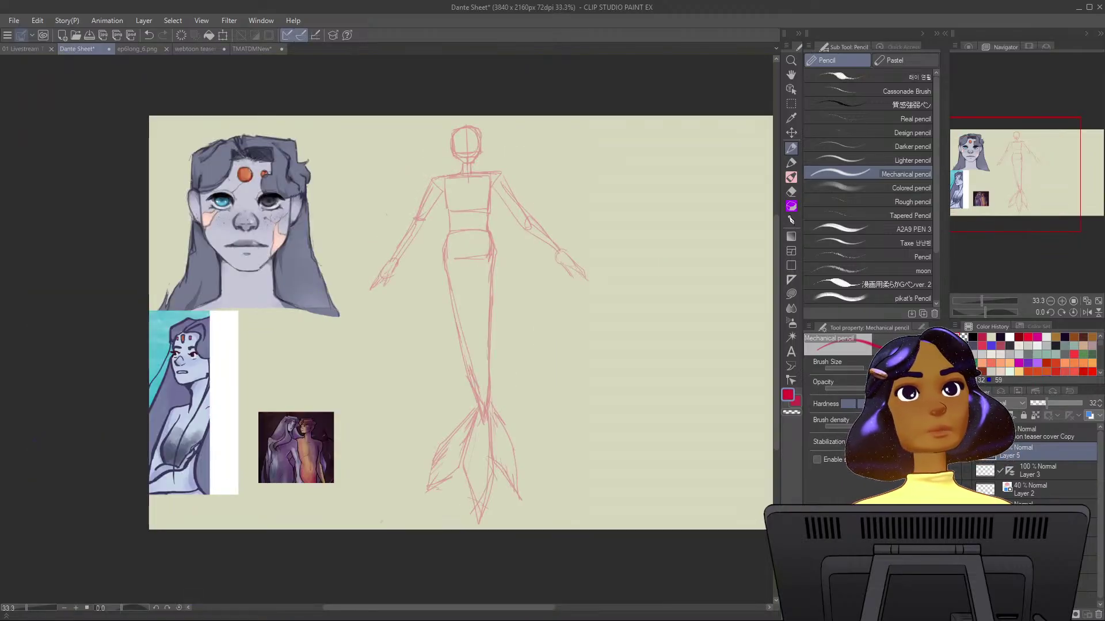
pyautogui.click(791, 279)
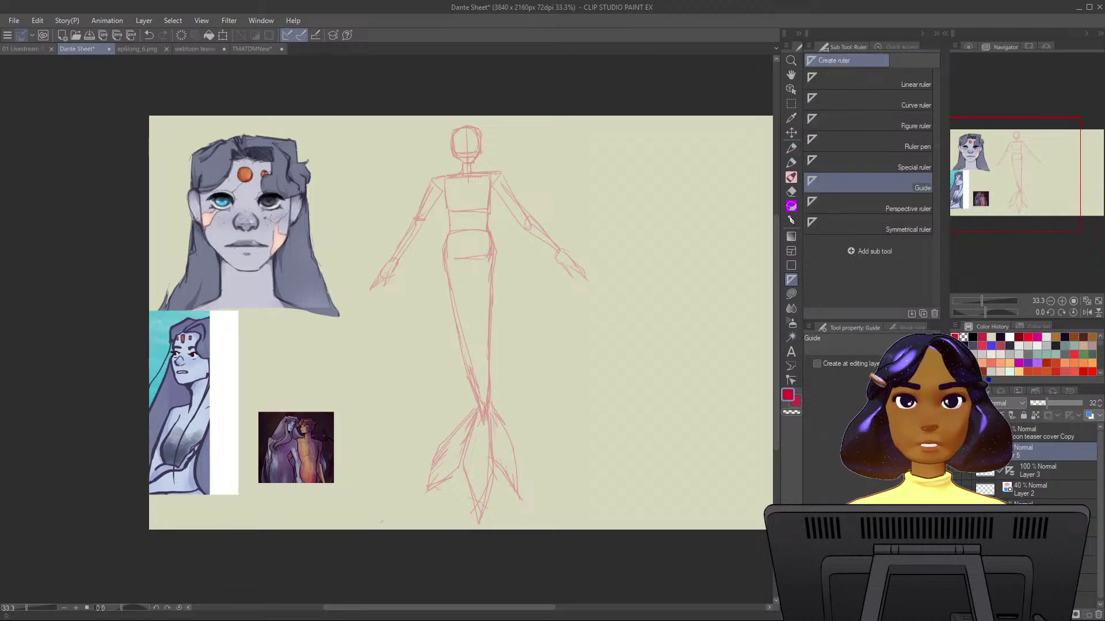
pyautogui.moveTo(466, 126)
pyautogui.mouseDown()
pyautogui.moveTo(466, 470)
pyautogui.moveTo(466, 435)
pyautogui.mouseUp()
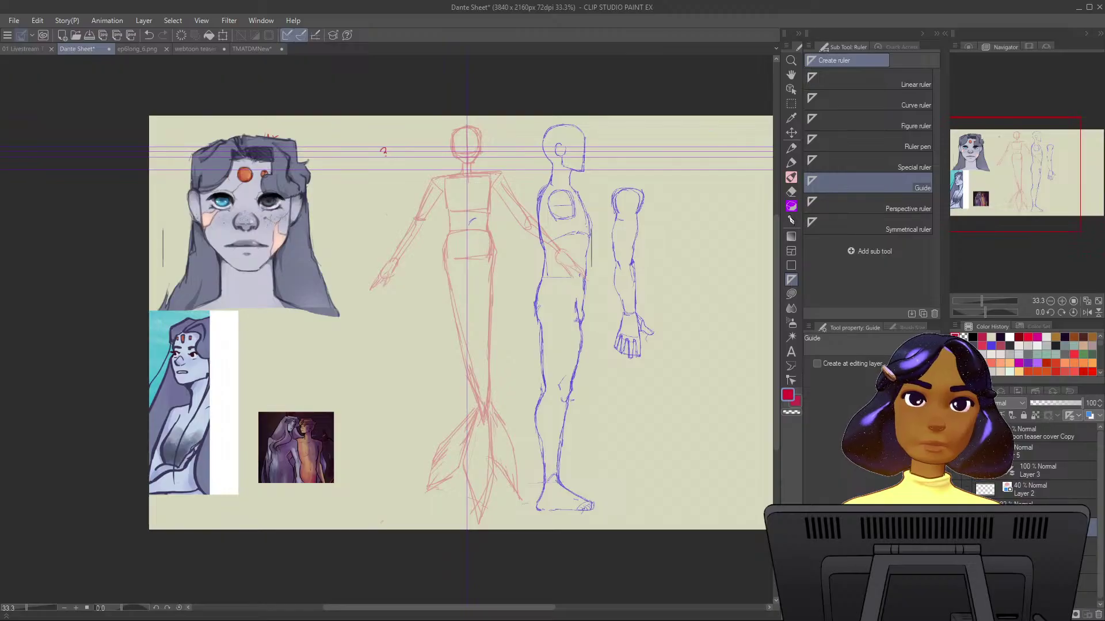
pyautogui.hotkey('ctrl', 'z')
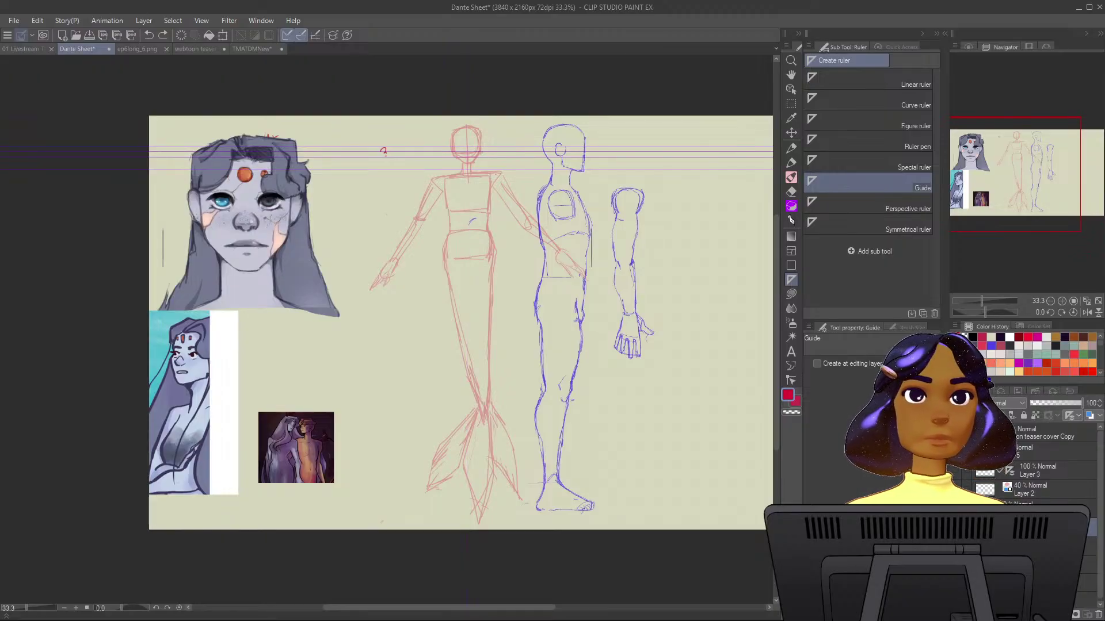
pyautogui.hotkey('ctrl', 'z')
pyautogui.hotkey('ctrl', 'z')
pyautogui.hotkey('ctrl', 'z')
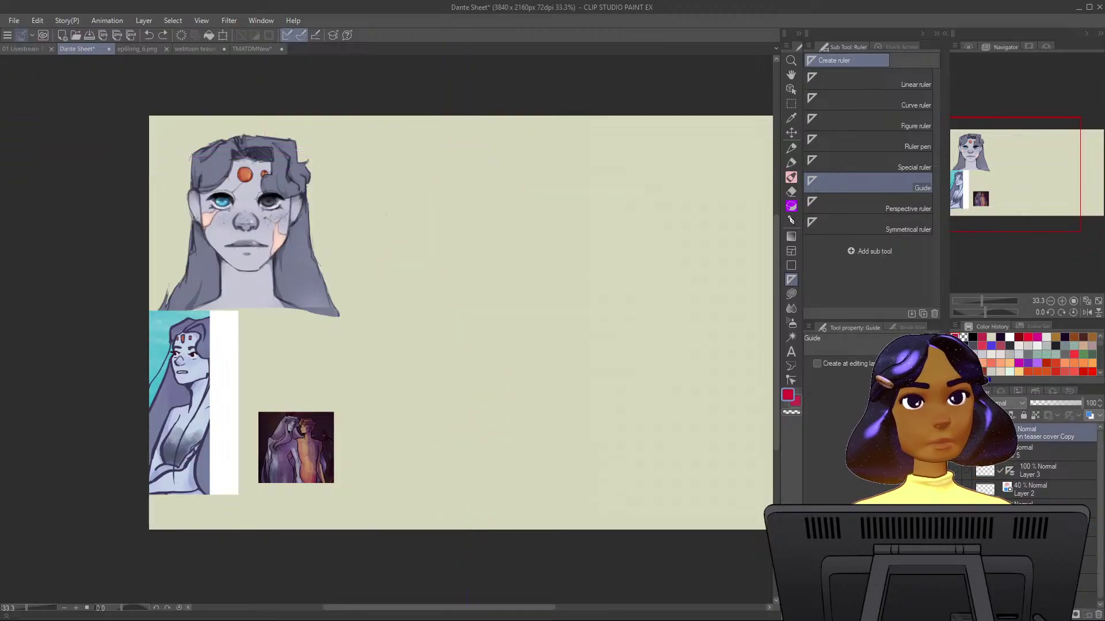
# Place a vertical symmetrical ruler on Layer 5 down the figure's centreline, from the head through the tail fin.
pyautogui.click(1058, 451)
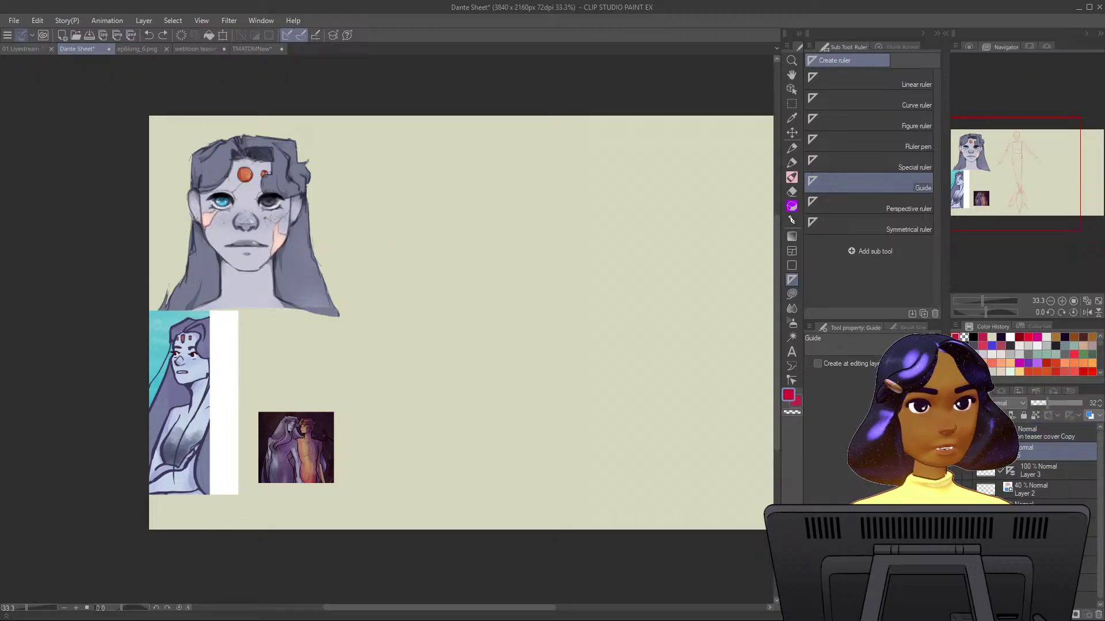
pyautogui.click(868, 225)
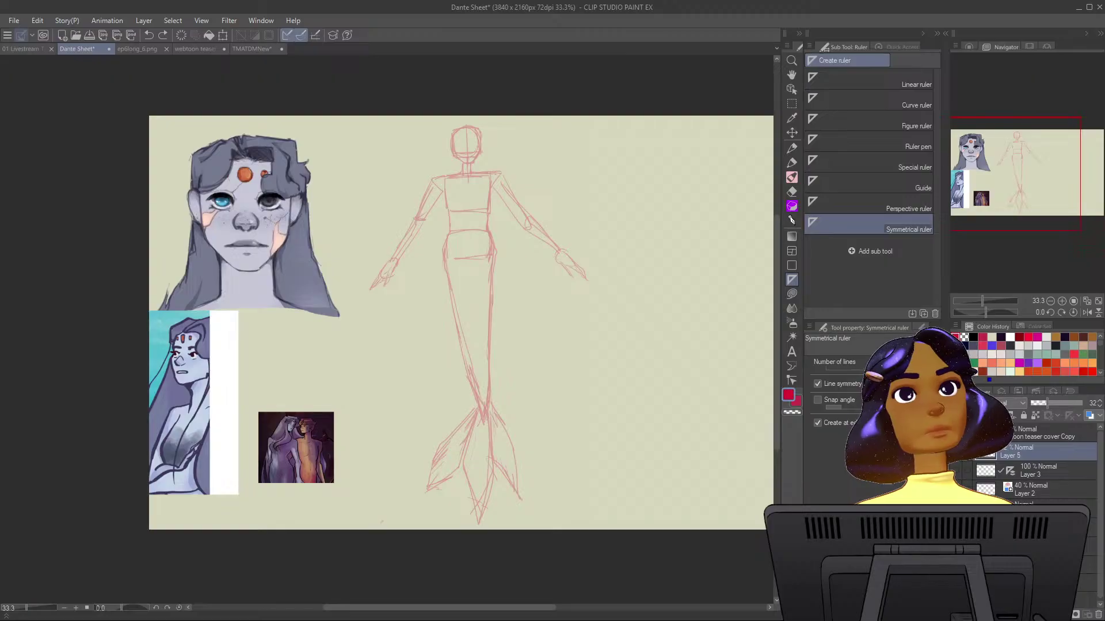
pyautogui.moveTo(465, 131); pyautogui.dragTo(465, 494)
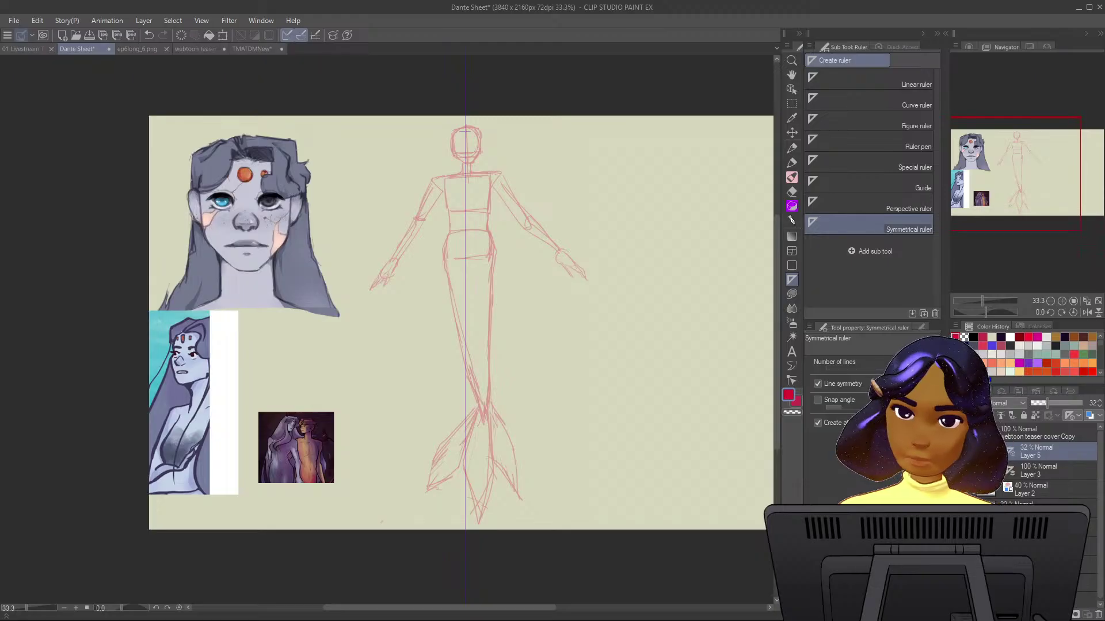
# Lasso the pelvis and tail on Layer 5 and rotate them slightly clockwise to line up with the symmetry line.
pyautogui.click(792, 103)
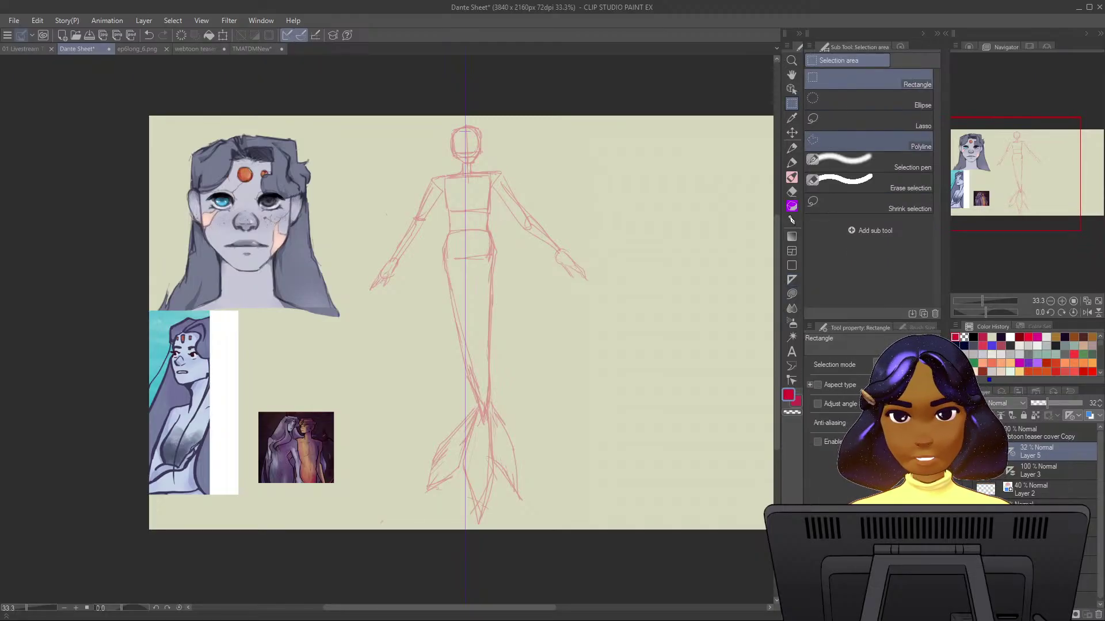
pyautogui.click(869, 141)
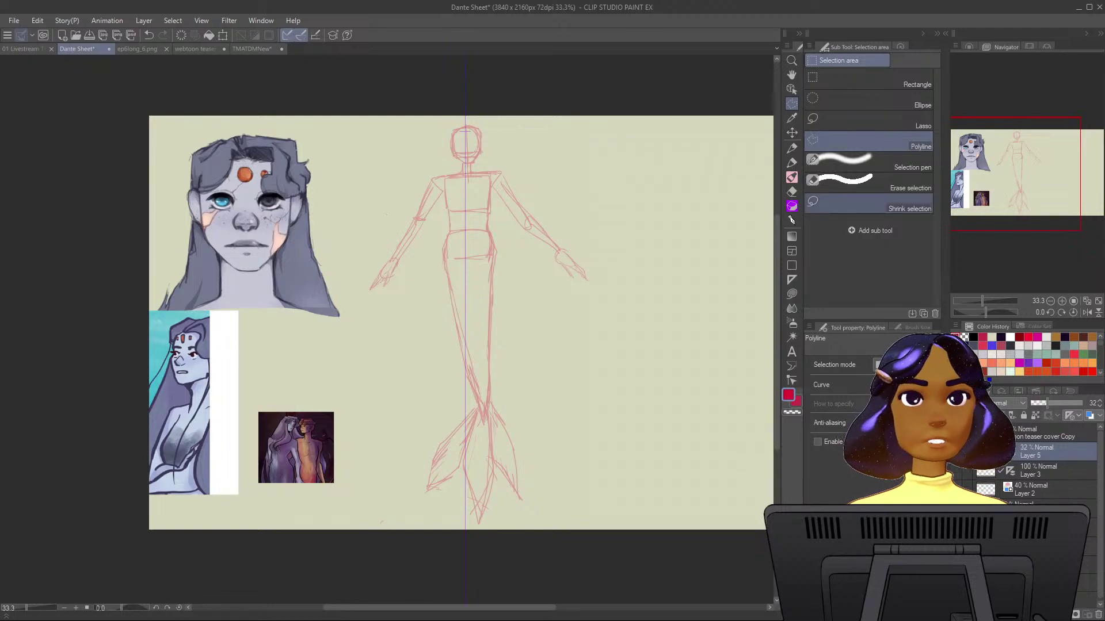
pyautogui.click(869, 121)
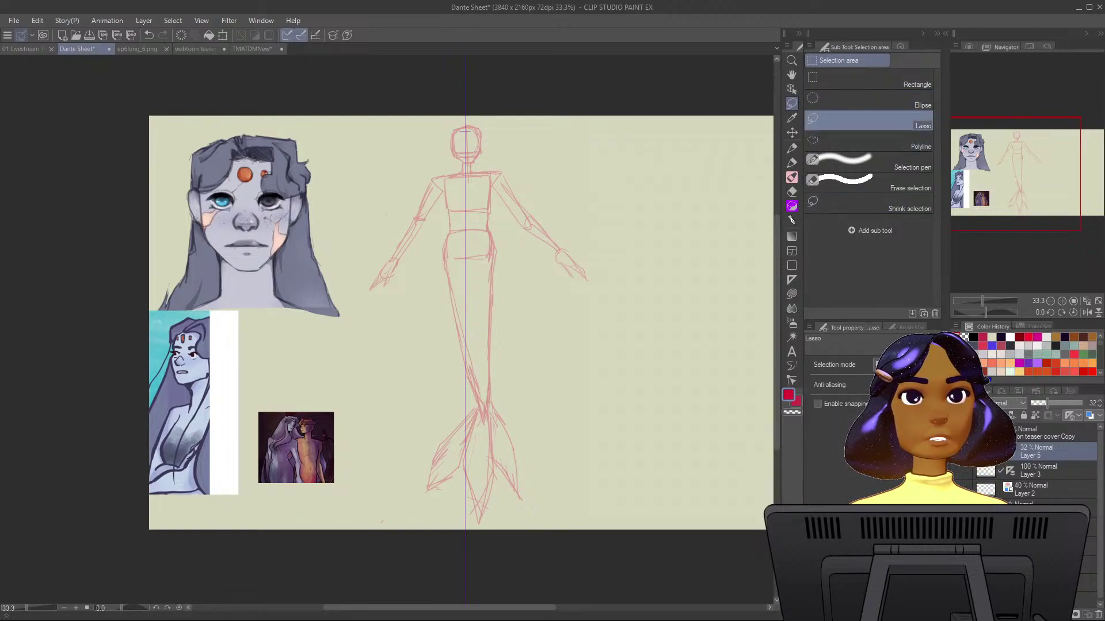
pyautogui.moveTo(464, 442); pyautogui.dragTo(465, 58)
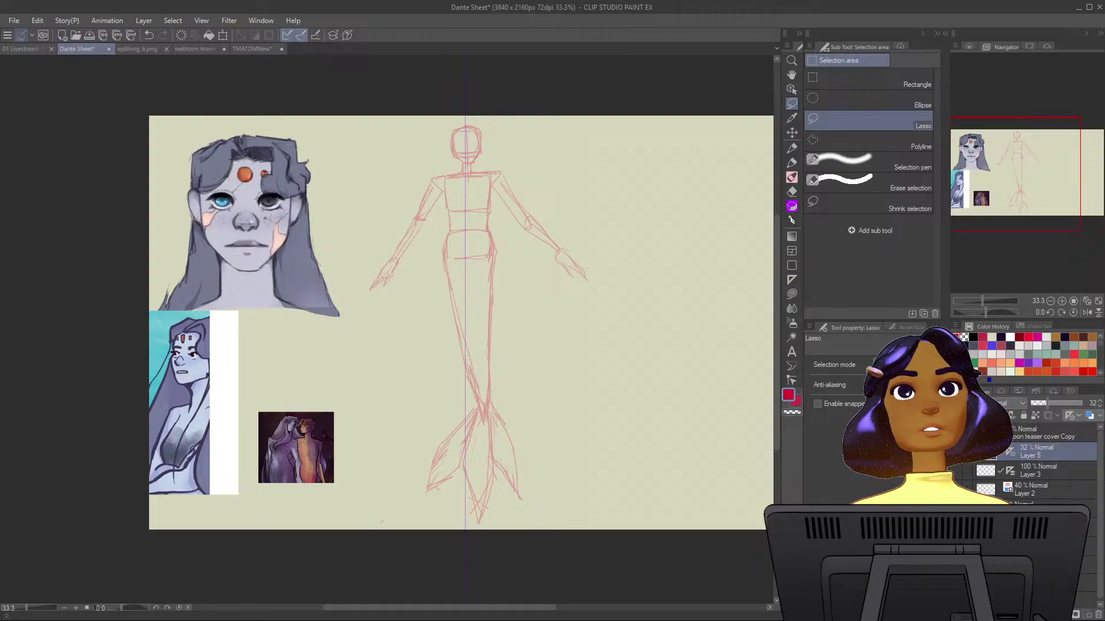
pyautogui.moveTo(501, 253)
pyautogui.mouseDown()
pyautogui.moveTo(417, 501)
pyautogui.moveTo(569, 449)
pyautogui.moveTo(521, 240)
pyautogui.moveTo(446, 233)
pyautogui.moveTo(410, 372)
pyautogui.moveTo(547, 446)
pyautogui.moveTo(511, 244)
pyautogui.moveTo(458, 229)
pyautogui.mouseUp()
pyautogui.hotkey('ctrl', 'd')
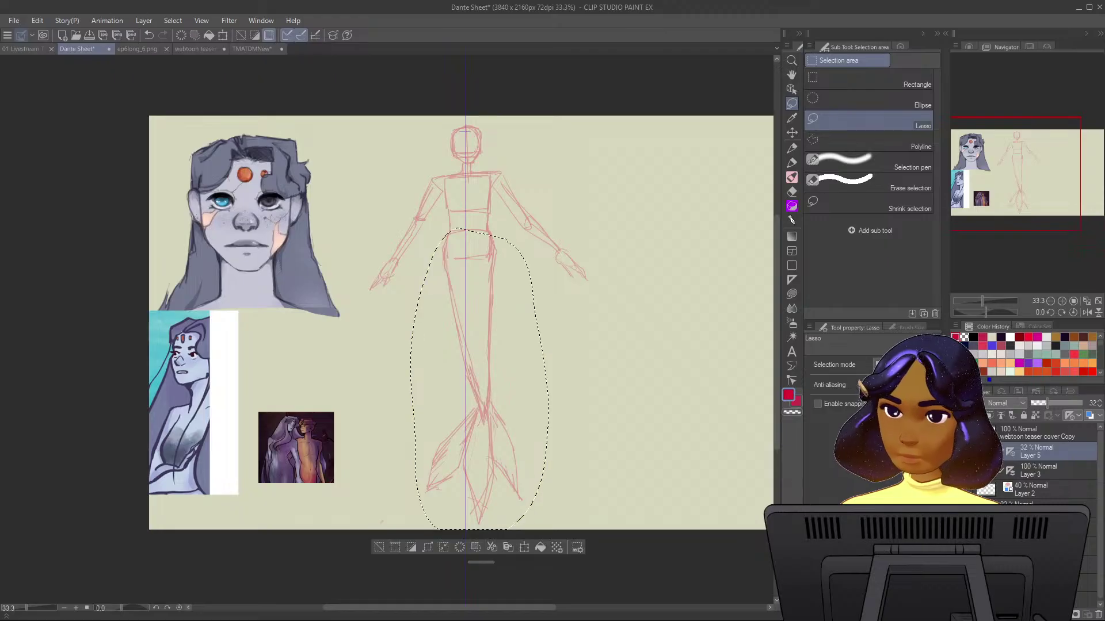
pyautogui.hotkey('ctrl', 't')
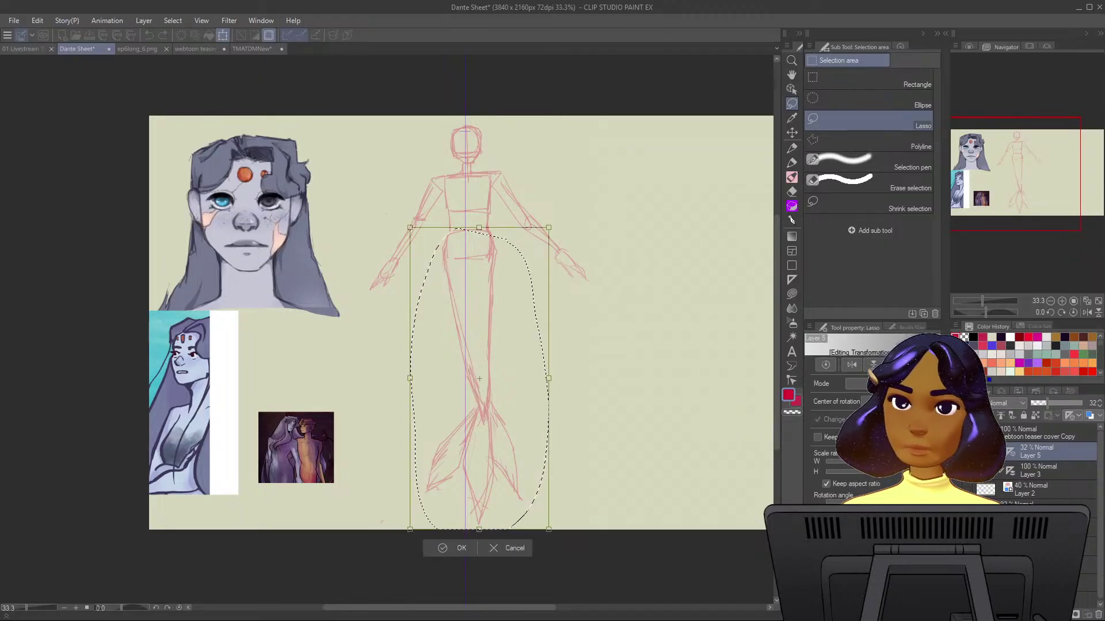
pyautogui.moveTo(567, 219); pyautogui.dragTo(582, 227)
pyautogui.moveTo(483, 322); pyautogui.dragTo(470, 325)
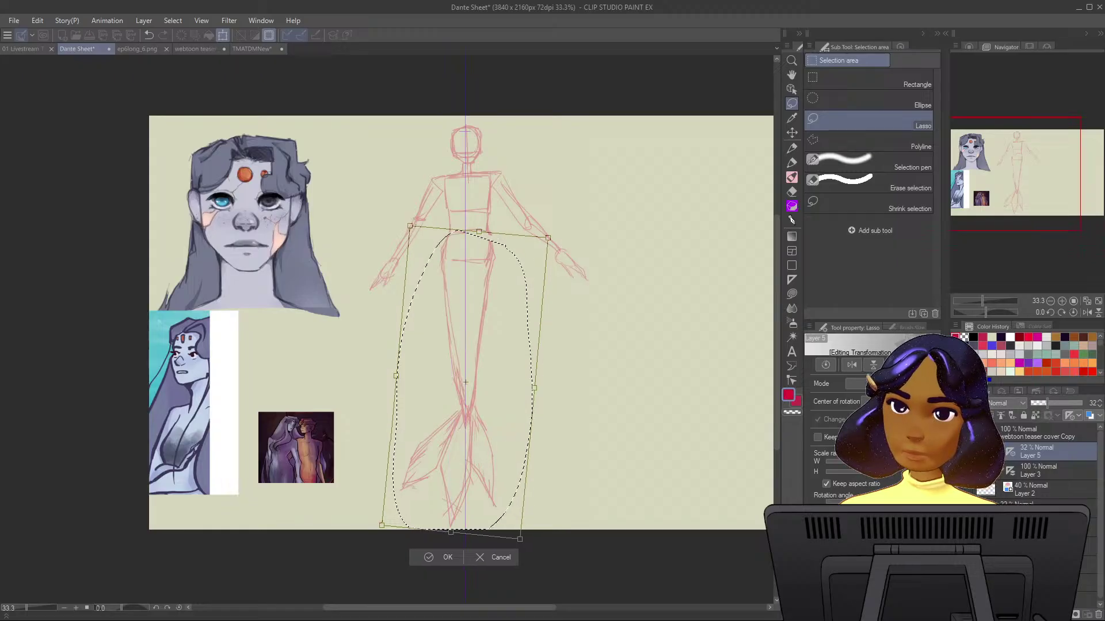
pyautogui.moveTo(581, 228); pyautogui.dragTo(579, 225)
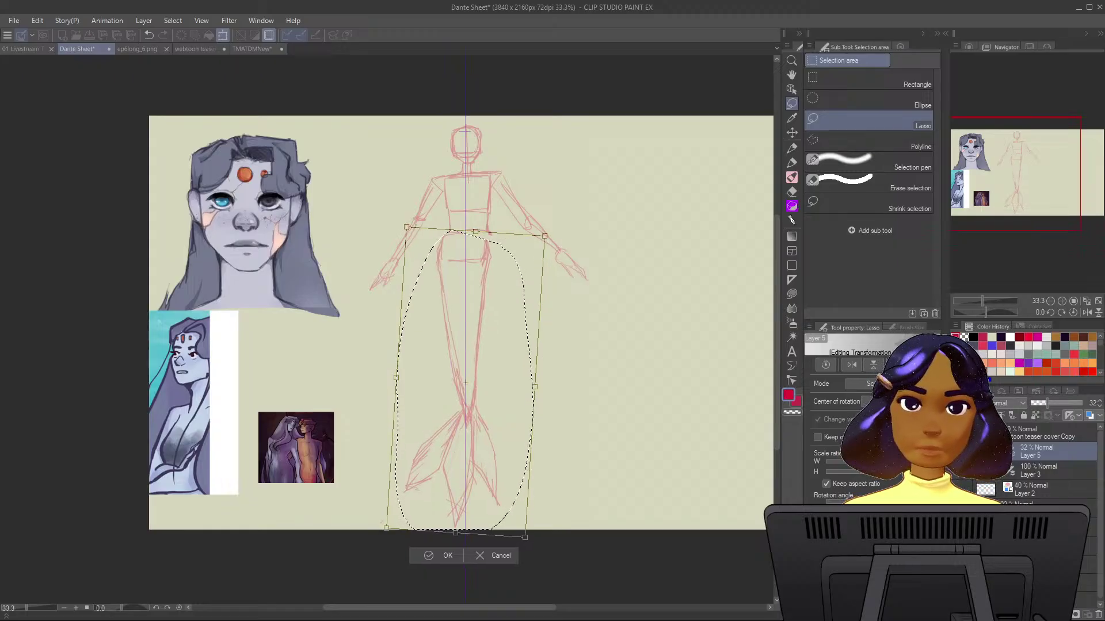
# Nudge the tail down and right, fine-tune its rotation to centre it on the symmetry line, apply the transformation and deselect.
pyautogui.press('Down')
pyautogui.press('Down')
pyautogui.press('Down')
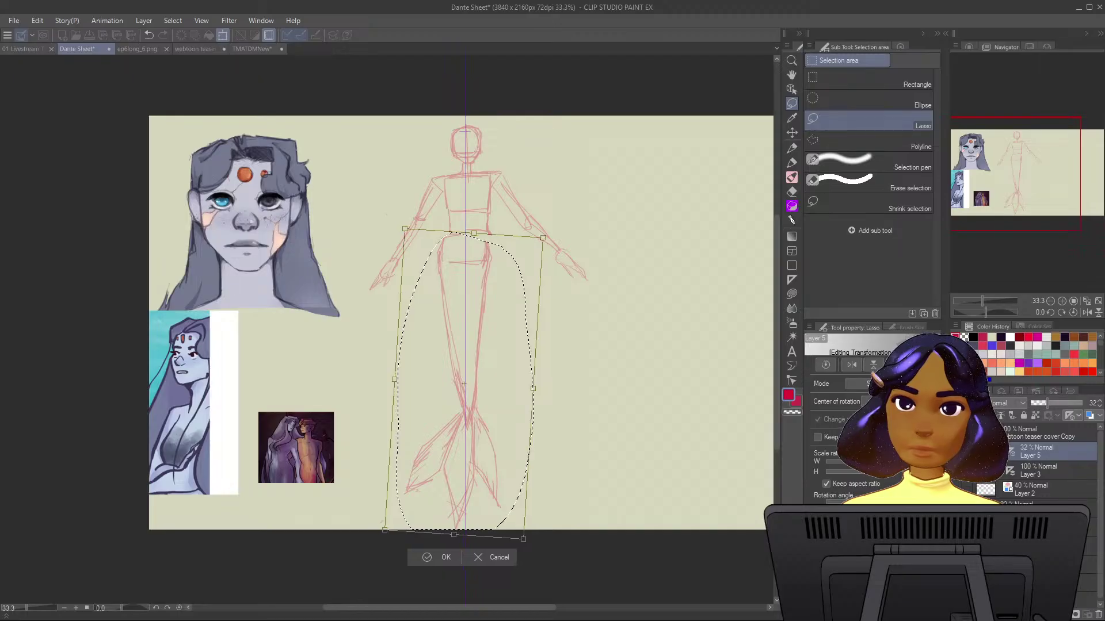
pyautogui.press('Right')
pyautogui.press('Right')
pyautogui.press('Right')
pyautogui.press('Down')
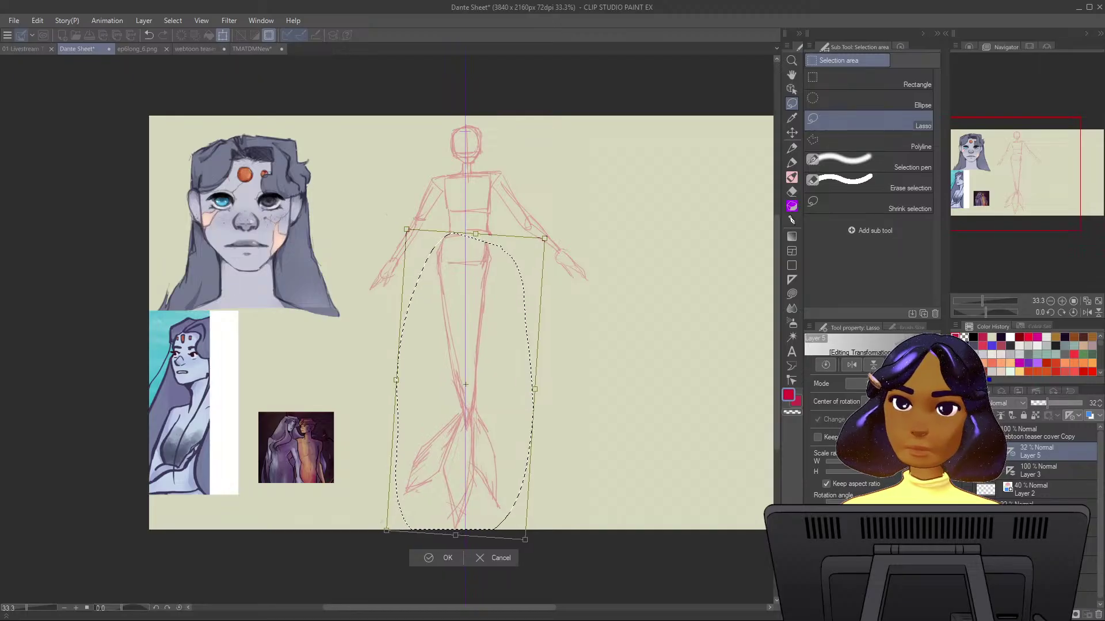
pyautogui.moveTo(579, 225); pyautogui.dragTo(578, 223)
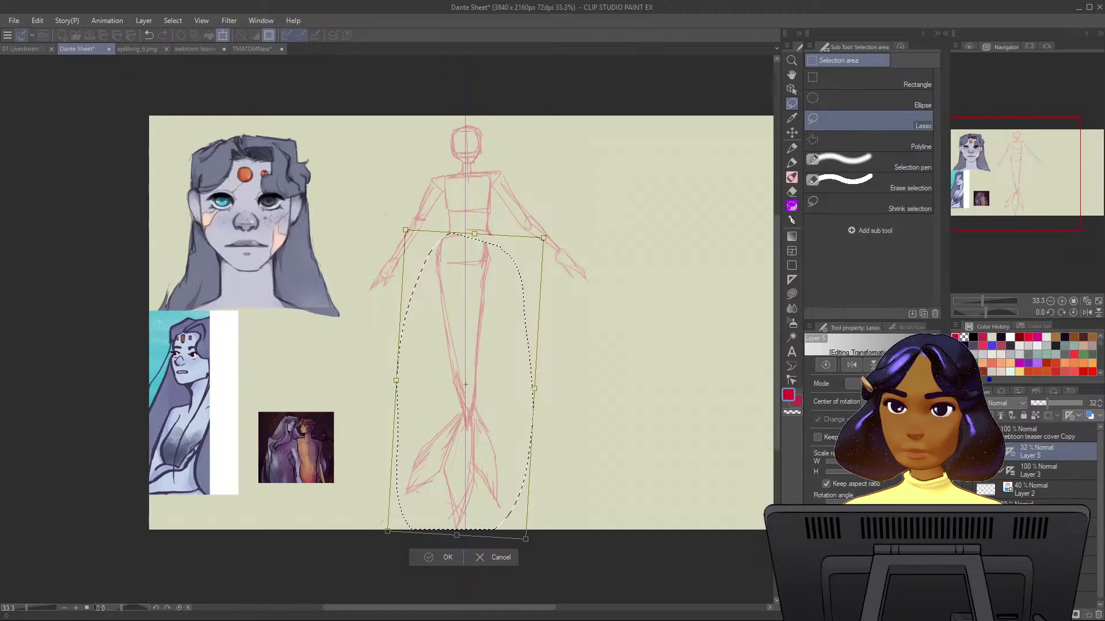
pyautogui.press('Return')
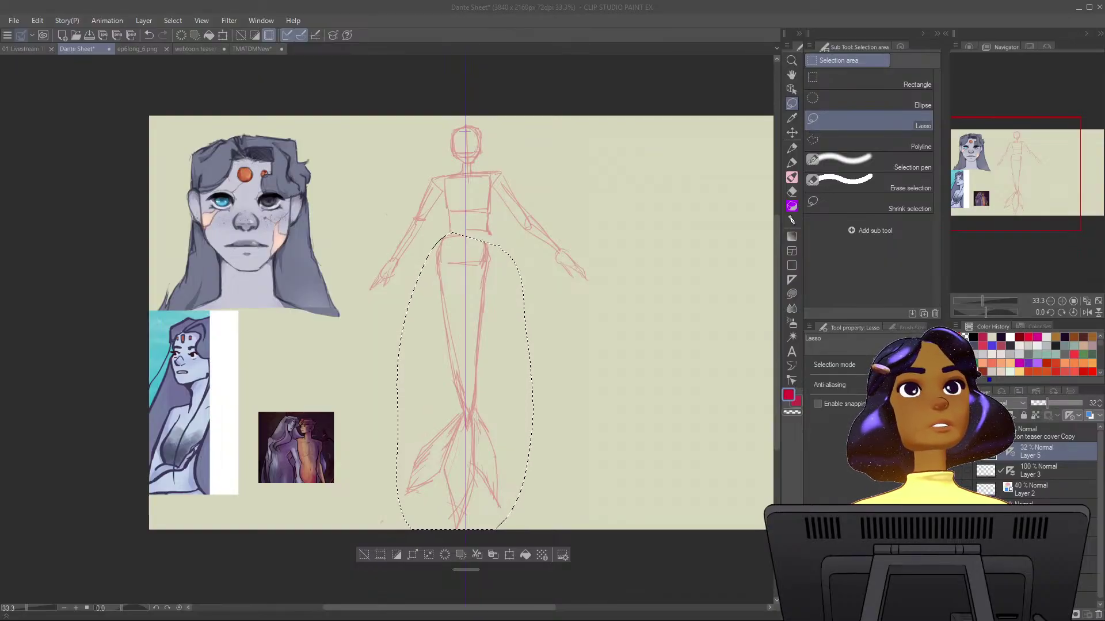
pyautogui.hotkey('alt', 'Tab')
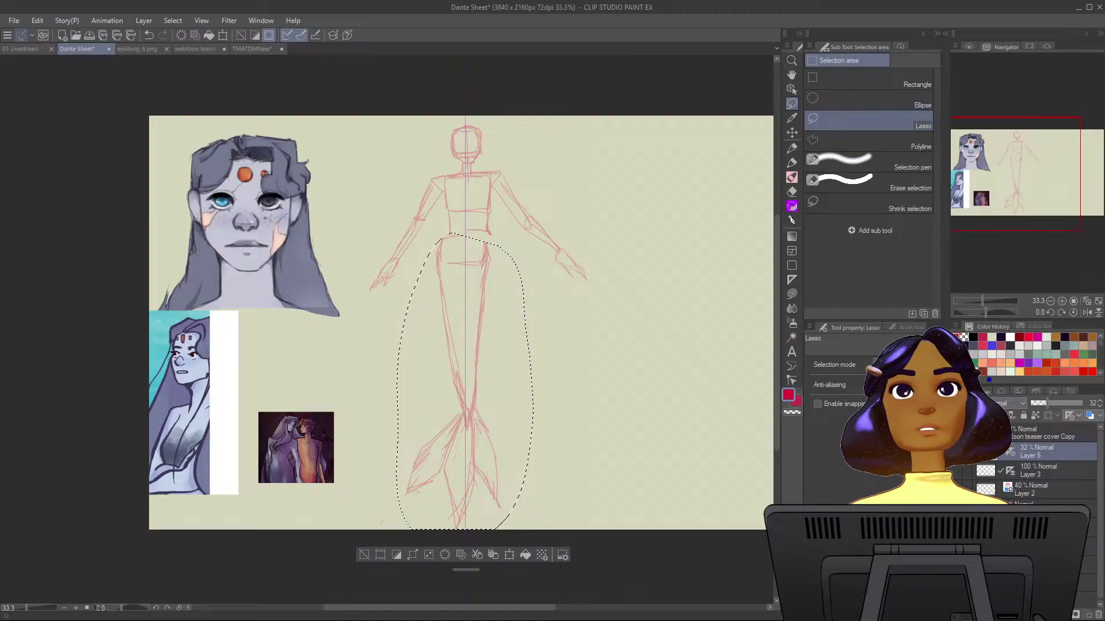
pyautogui.hotkey('ctrl', 'd')
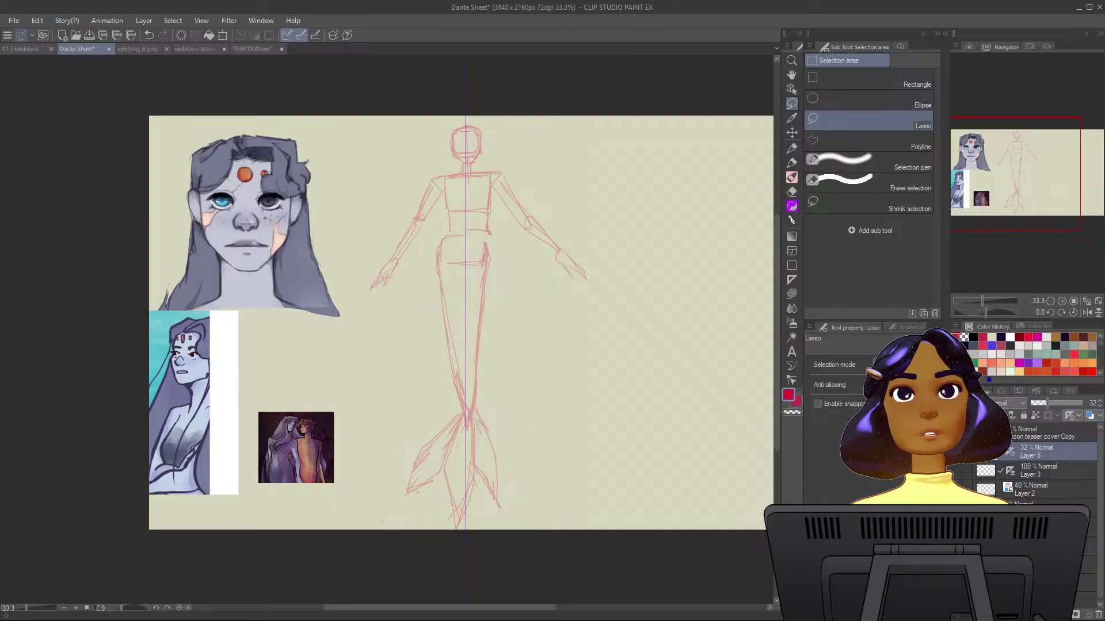
# Redraw the hip curves and upper tail contours of the repositioned lower body with the Mechanical pencil.
pyautogui.press('p')
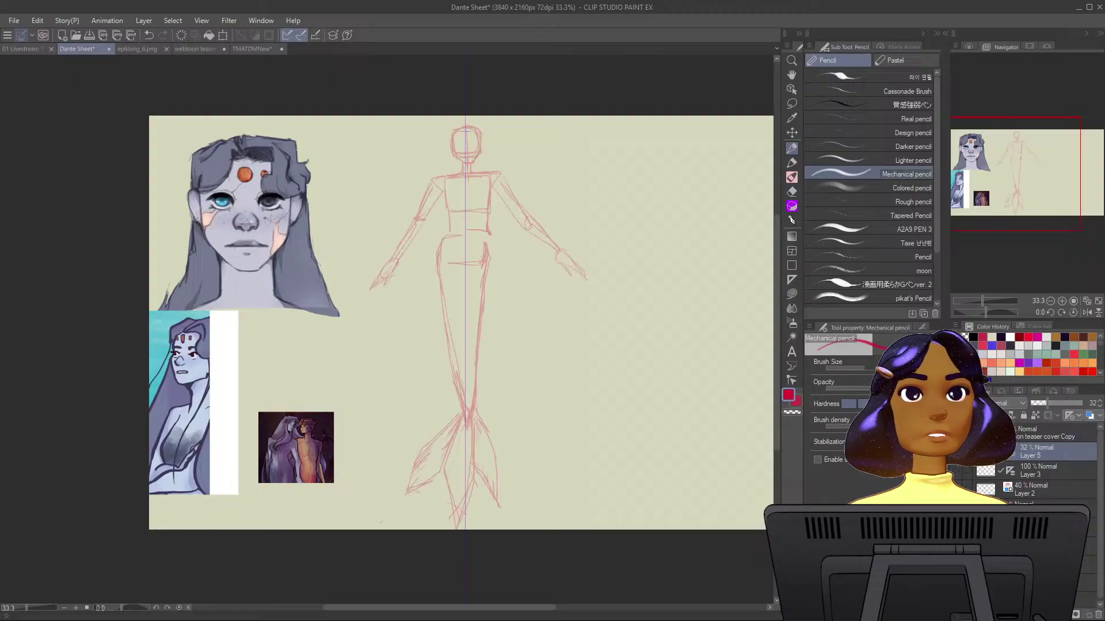
pyautogui.scroll(2, 578, 224)
pyautogui.moveTo(416, 242); pyautogui.dragTo(430, 300)
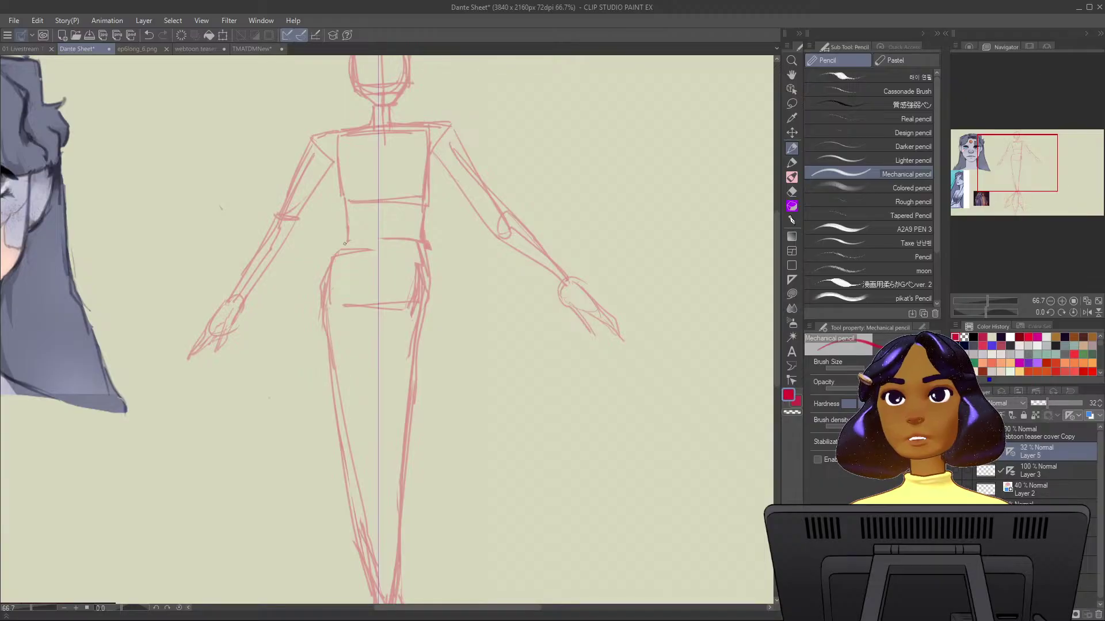
pyautogui.moveTo(342, 251); pyautogui.dragTo(327, 324)
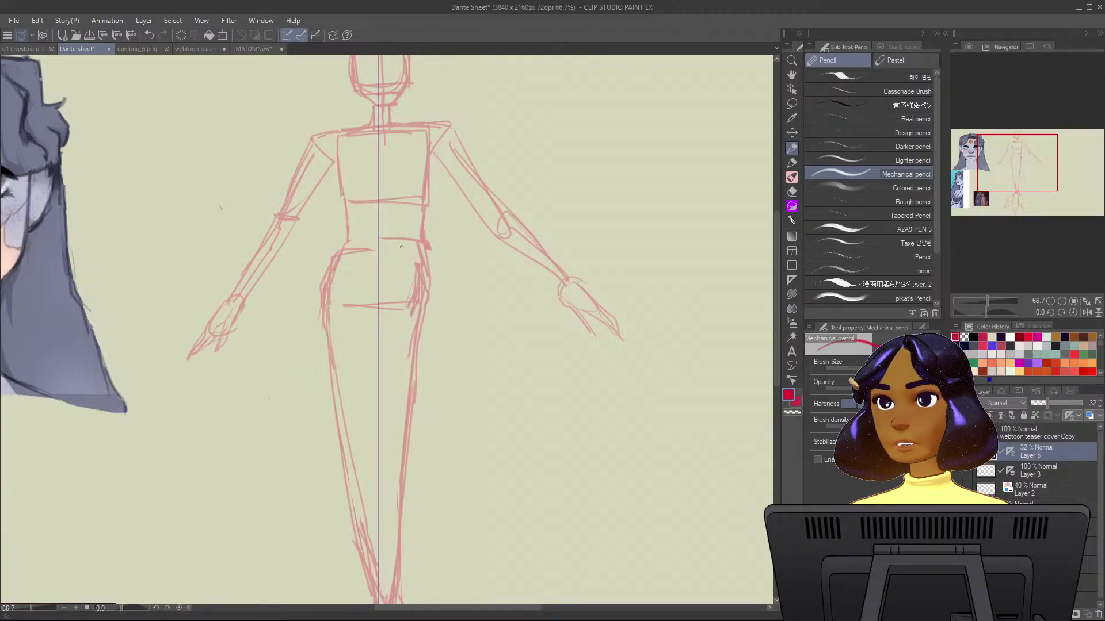
pyautogui.moveTo(420, 246)
pyautogui.mouseDown()
pyautogui.moveTo(434, 293)
pyautogui.moveTo(401, 541)
pyautogui.mouseUp()
pyautogui.scroll(-1, 483, 384)
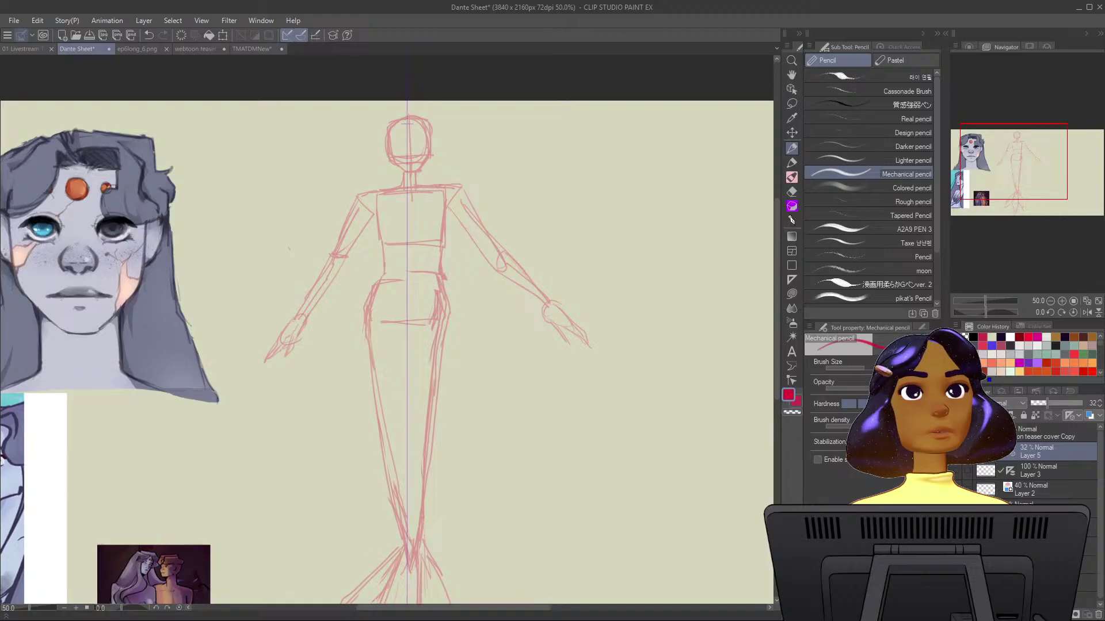
# Create a new layer above Layer 5 and set the drawing colour to a dark violet, hue 259, saturation 20, value 14.
pyautogui.hotkey('ctrl', ',')
pyautogui.hotkey('ctrl', ',')
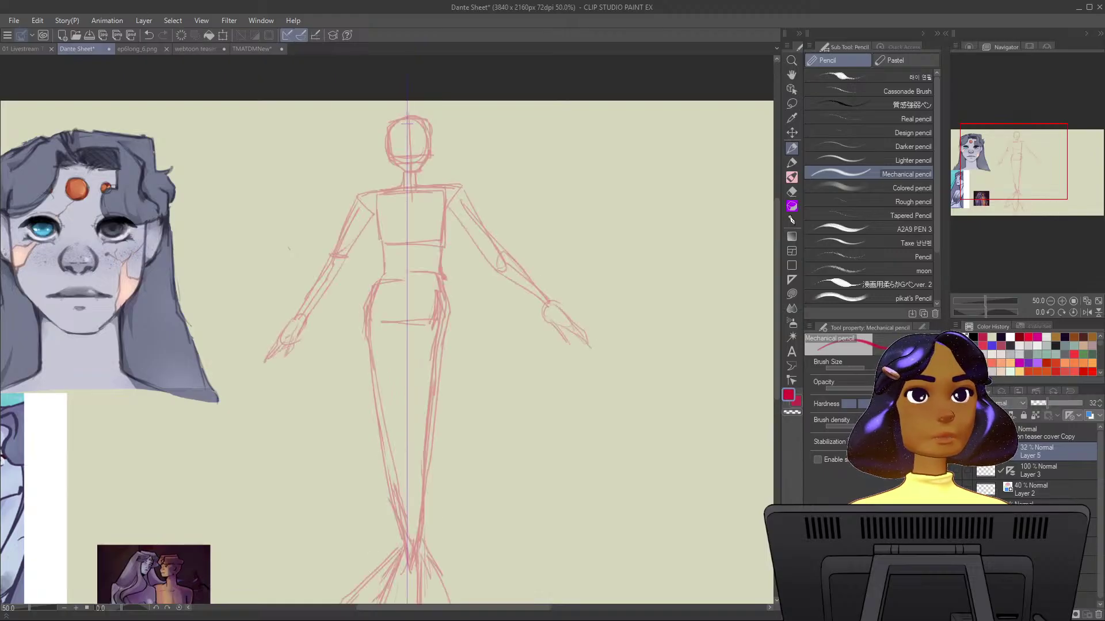
pyautogui.hotkey('ctrl', 'shift', 'n')
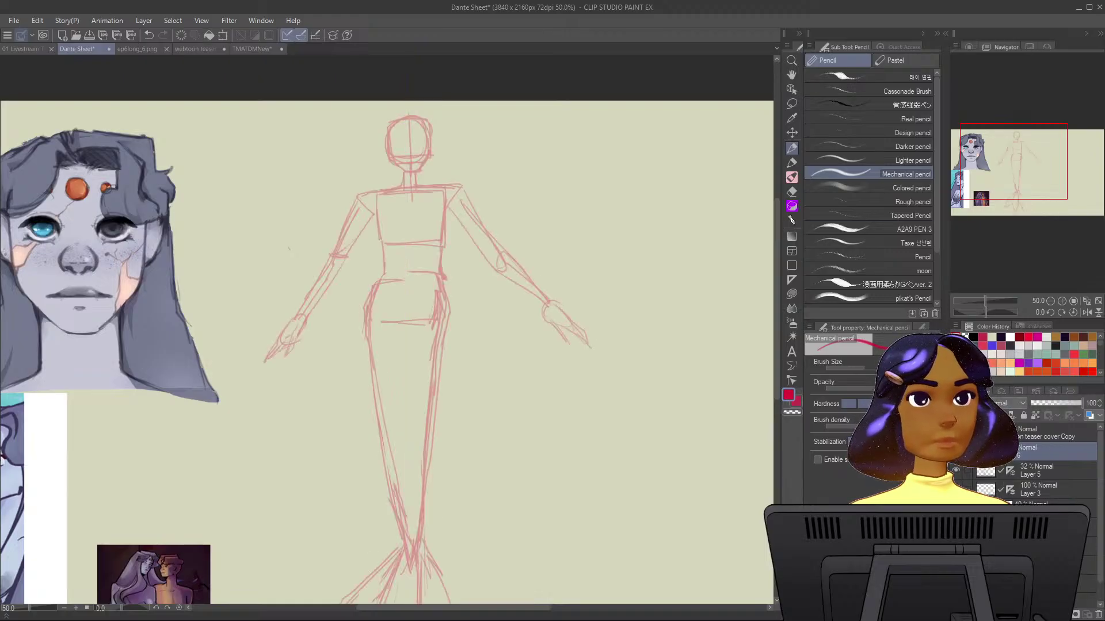
pyautogui.click(969, 46)
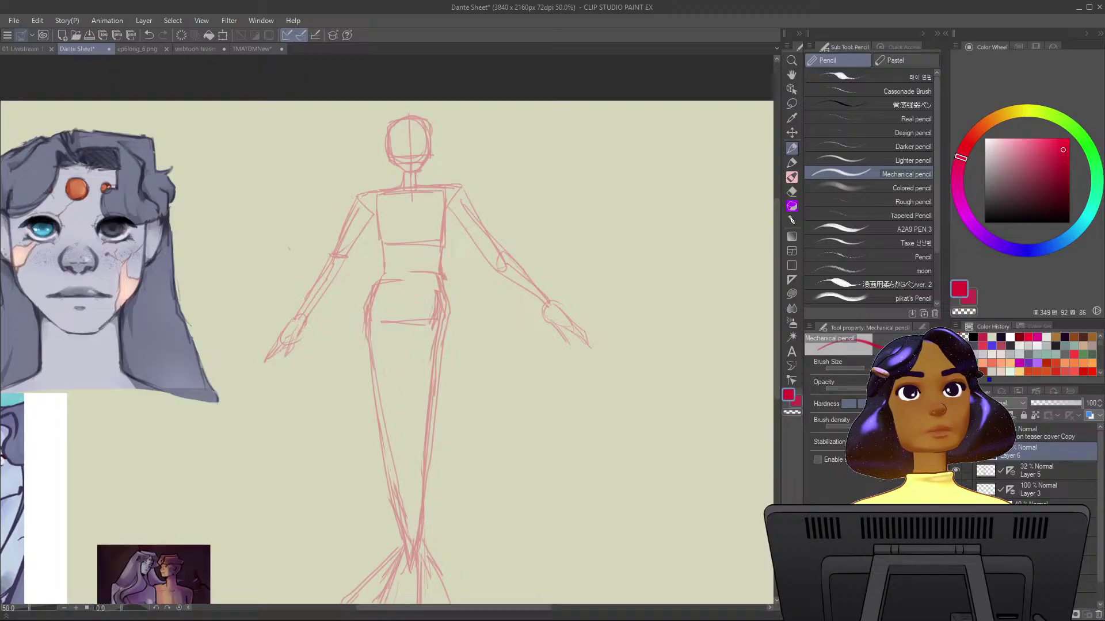
pyautogui.click(1001, 211)
pyautogui.click(1004, 247)
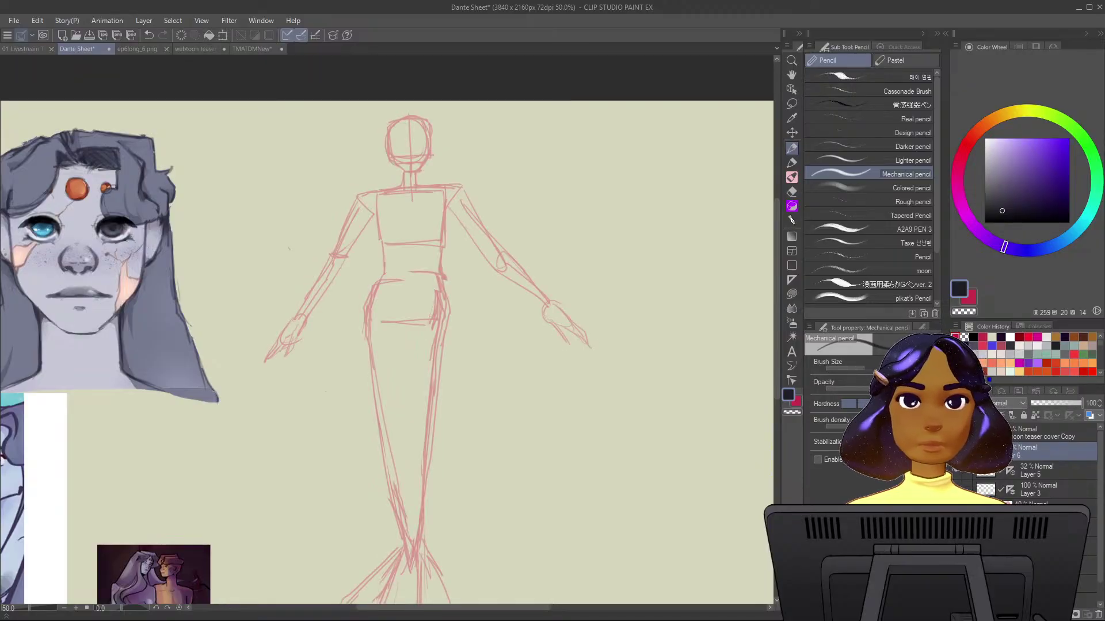
# Move the symmetrical ruler from Layer 5 to Layer 6 and make Layer 6 active for drawing over the head and torso.
pyautogui.click(1035, 471)
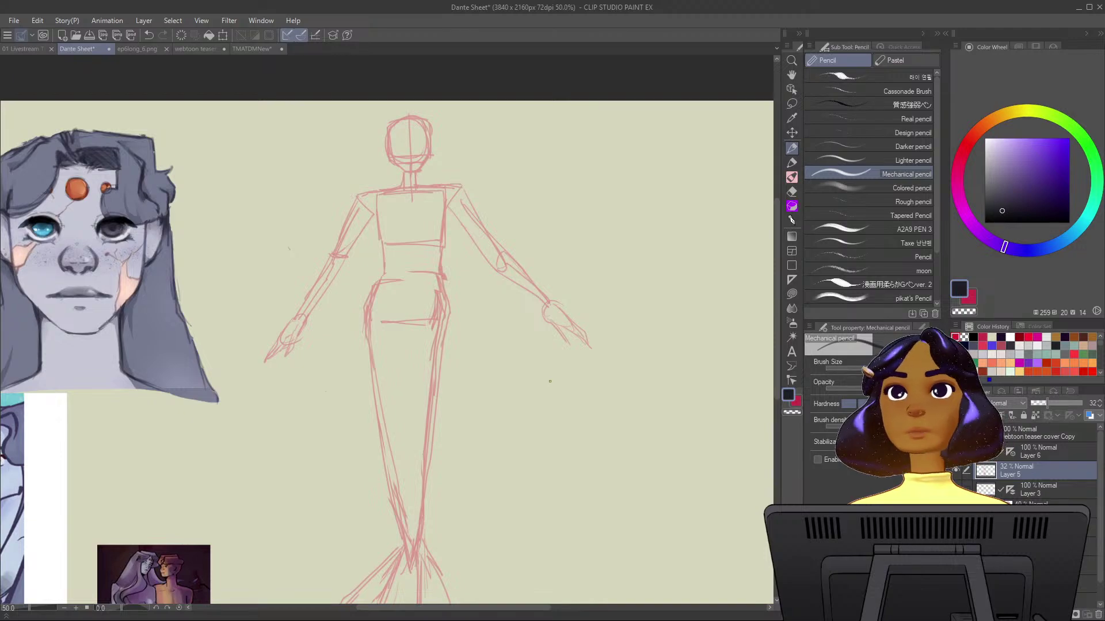
pyautogui.scroll(1, 550, 382)
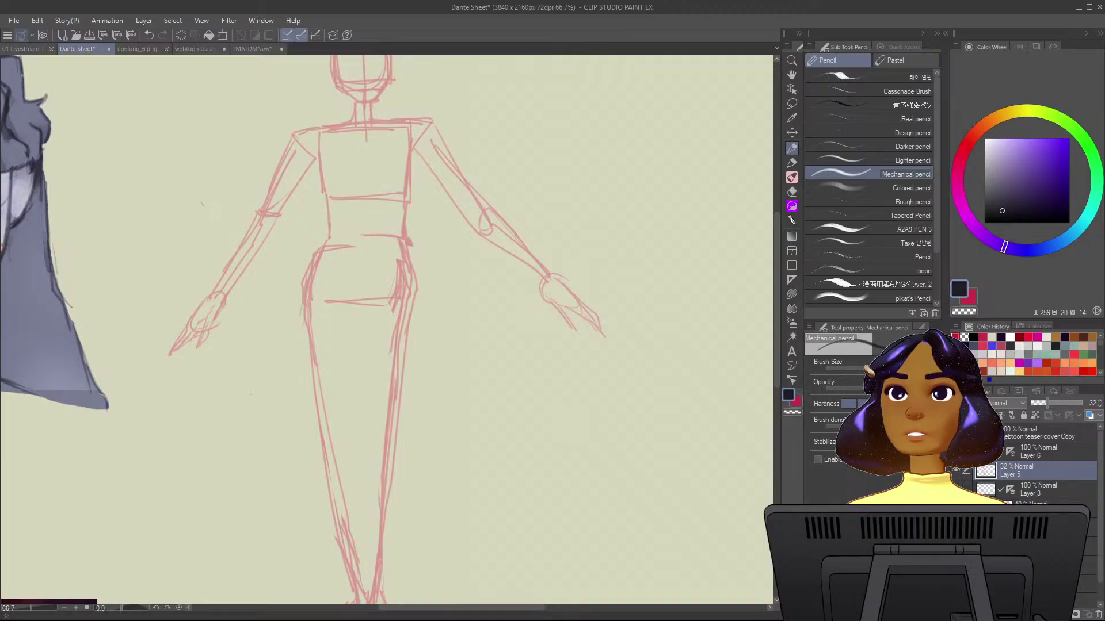
pyautogui.moveTo(554, 434); pyautogui.dragTo(581, 548)
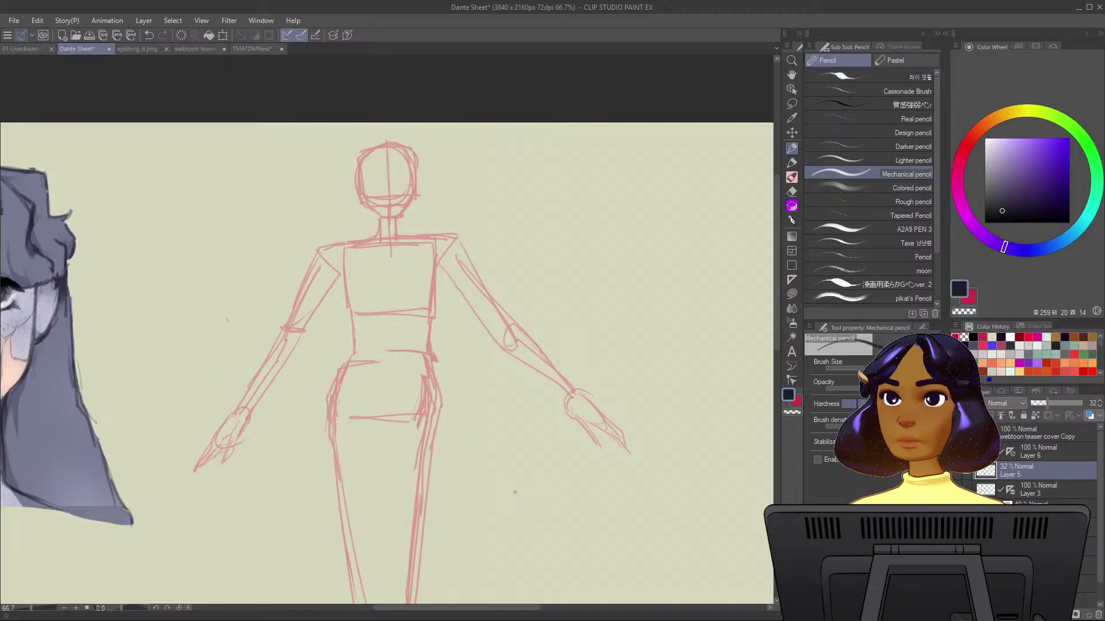
pyautogui.click(1047, 452)
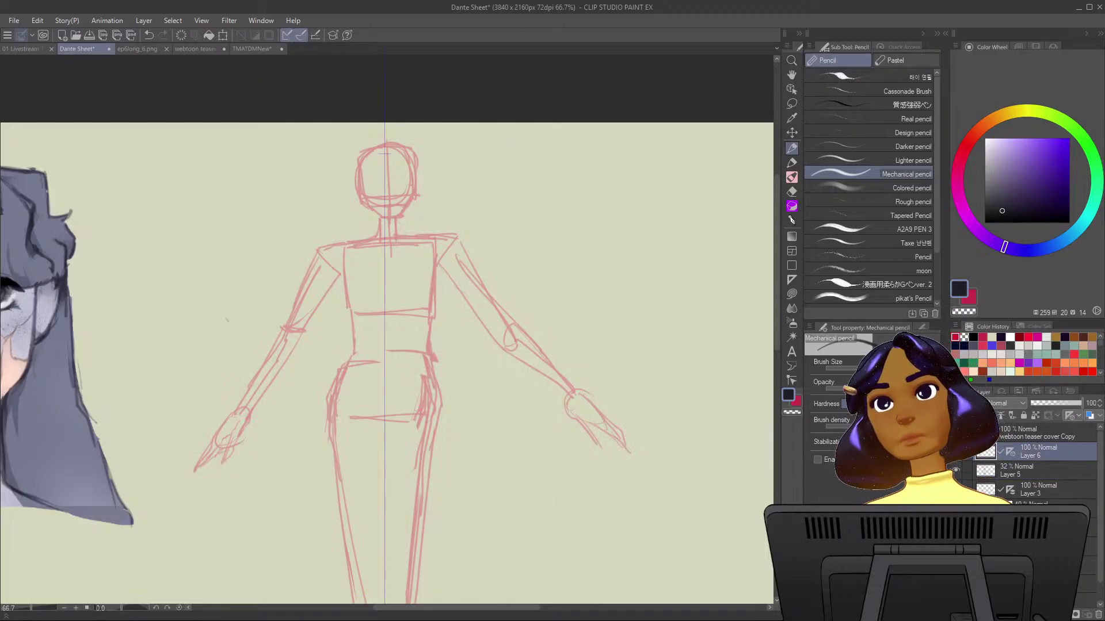
pyautogui.scroll(2, 384, 239)
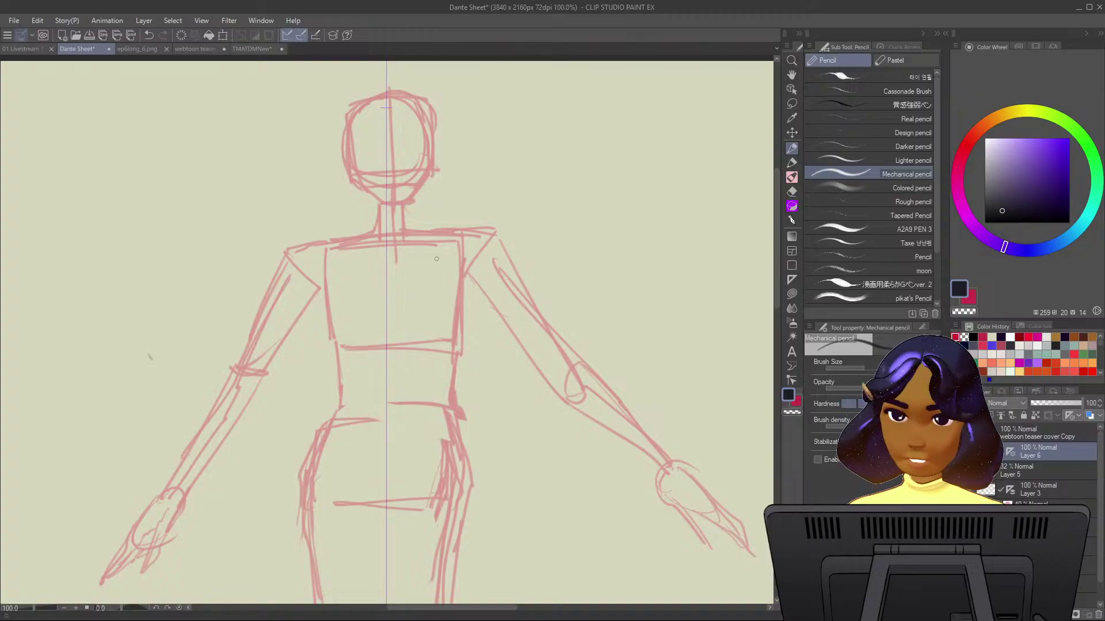
# Try out the Mechanical pencil with a short arc at the top of the head and a zigzag beside the neck.
pyautogui.scroll(2, 706, 288)
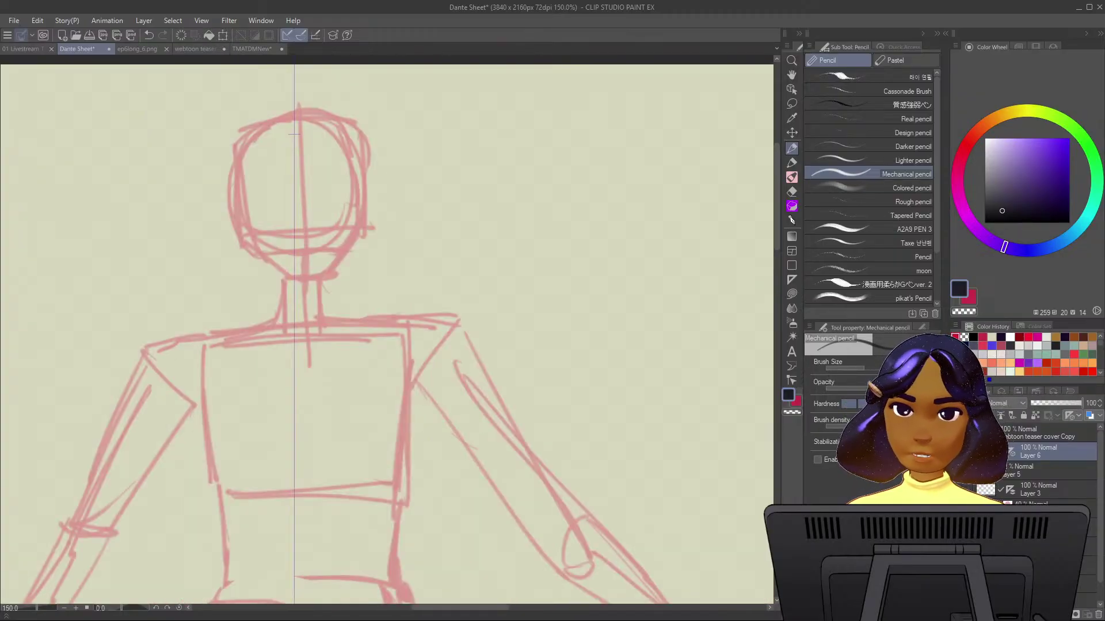
pyautogui.moveTo(291, 123); pyautogui.dragTo(253, 144)
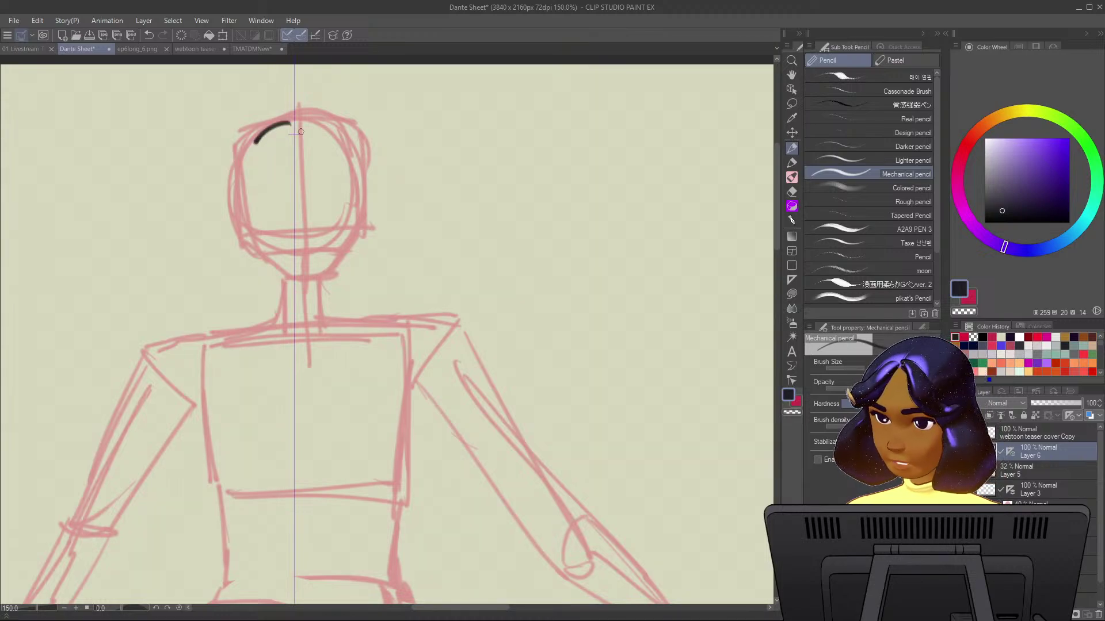
pyautogui.hotkey('ctrl', 'z')
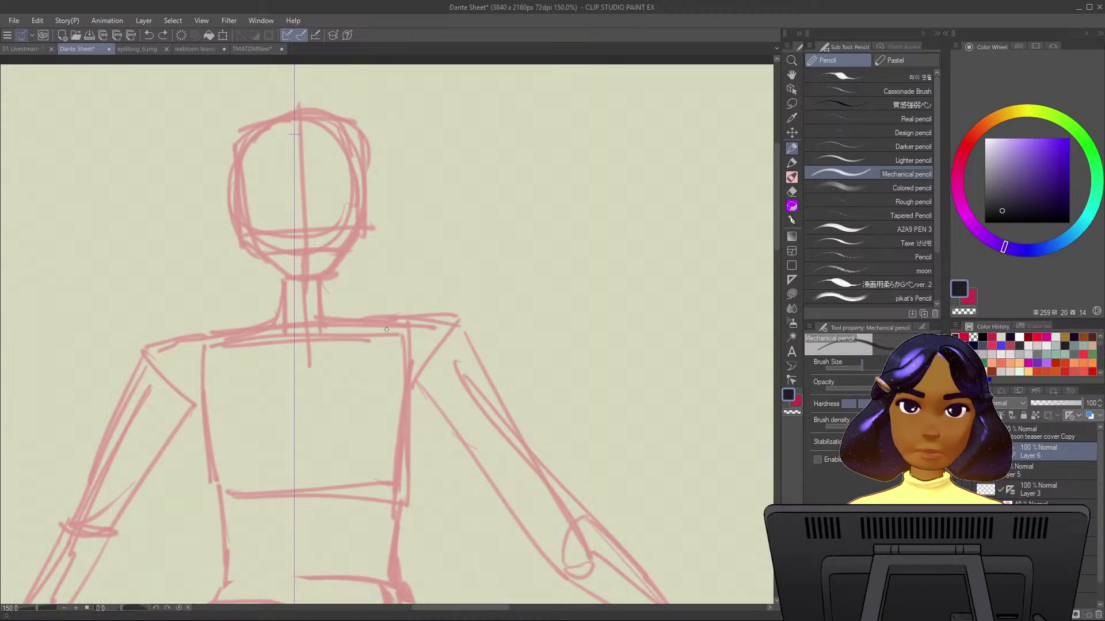
pyautogui.moveTo(341, 270)
pyautogui.mouseDown()
pyautogui.moveTo(359, 331)
pyautogui.moveTo(397, 345)
pyautogui.mouseUp()
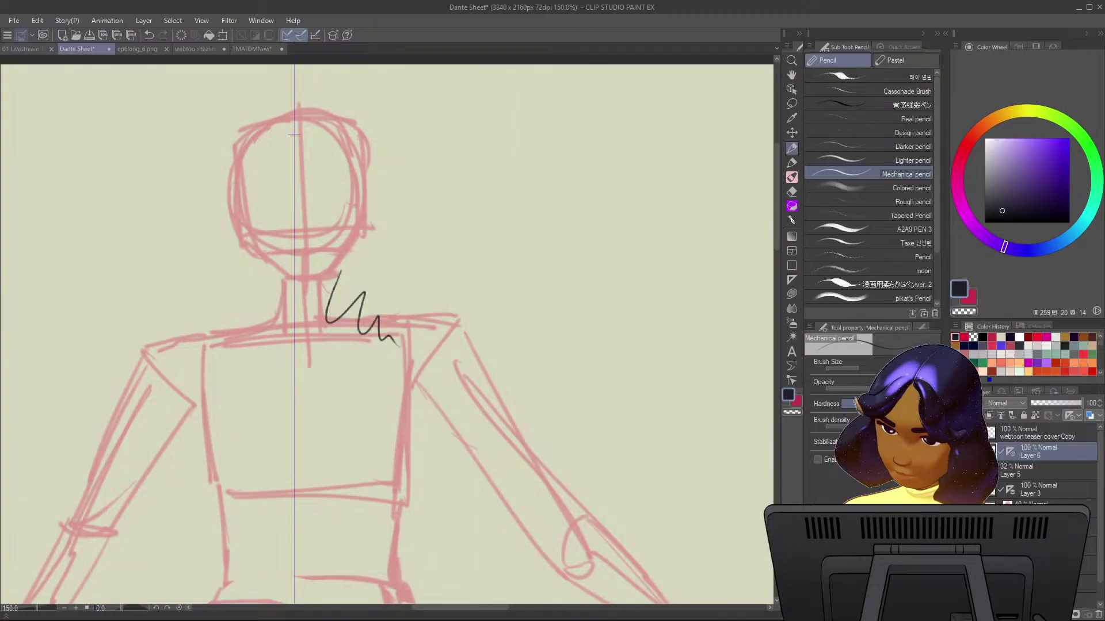
# Show the Sub View with the character face reference in place of the Color Wheel.
pyautogui.click(1019, 47)
pyautogui.click(1030, 46)
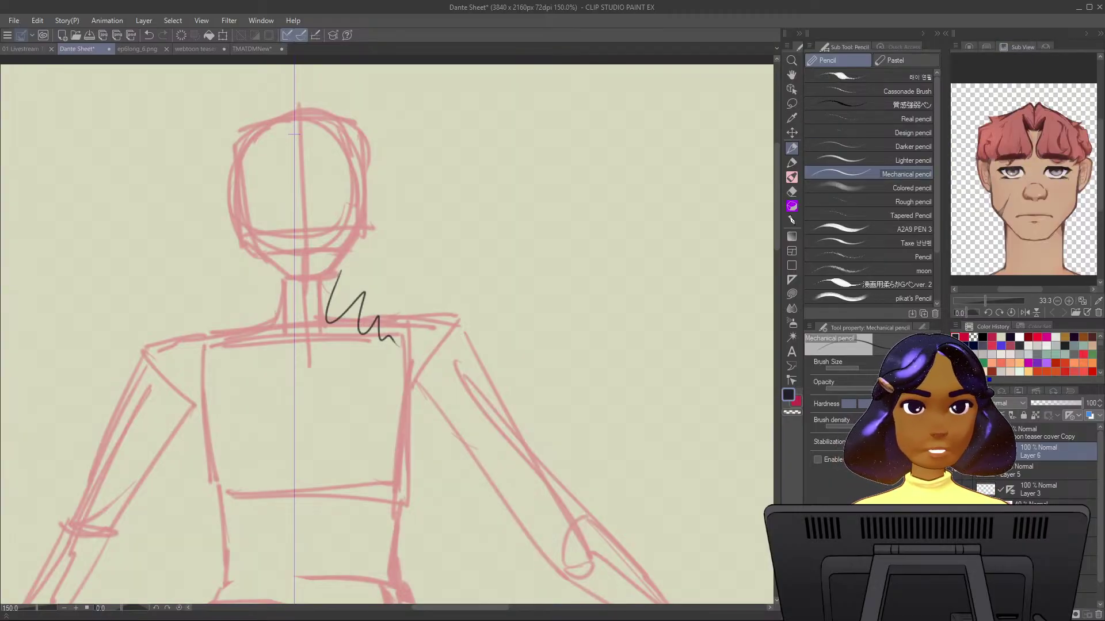
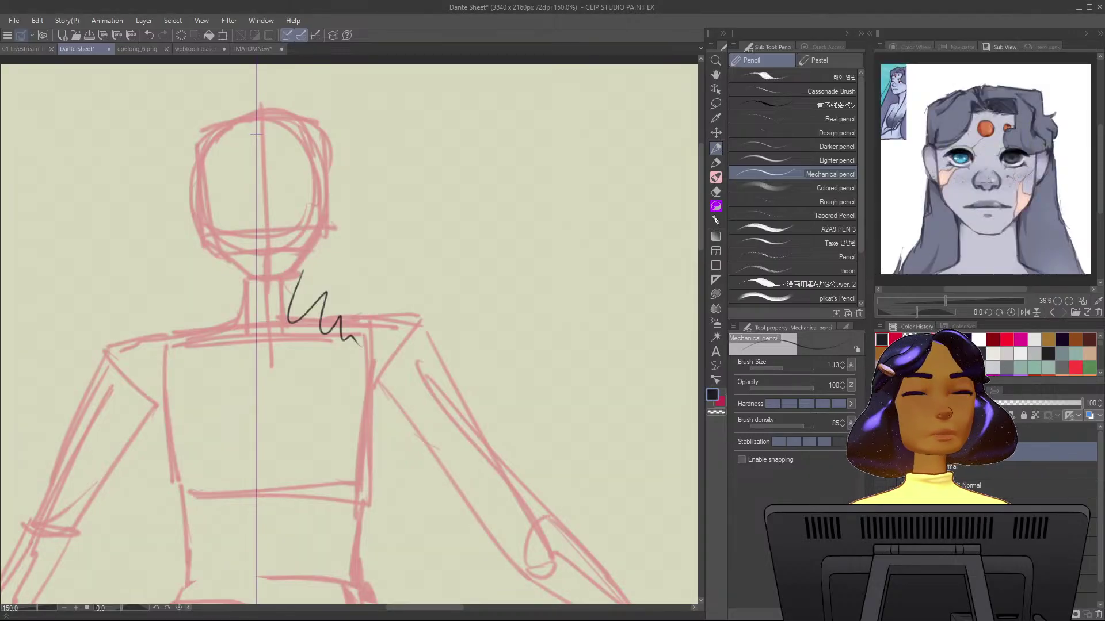
# Erase the test zigzag beside the neck, return to the Mechanical pencil and reduce its brush size to 0.42.
pyautogui.hotkey('ctrl', 'z')
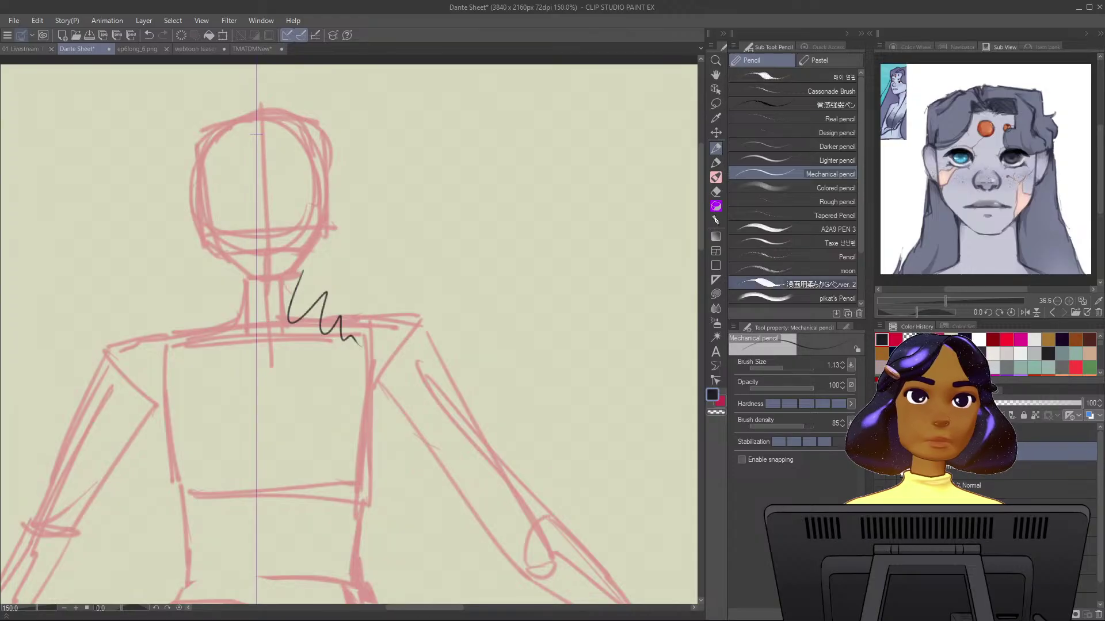
pyautogui.press('e')
pyautogui.moveTo(331, 310)
pyautogui.mouseDown()
pyautogui.moveTo(329, 339)
pyautogui.moveTo(308, 320)
pyautogui.moveTo(303, 279)
pyautogui.mouseUp()
pyautogui.click(715, 148)
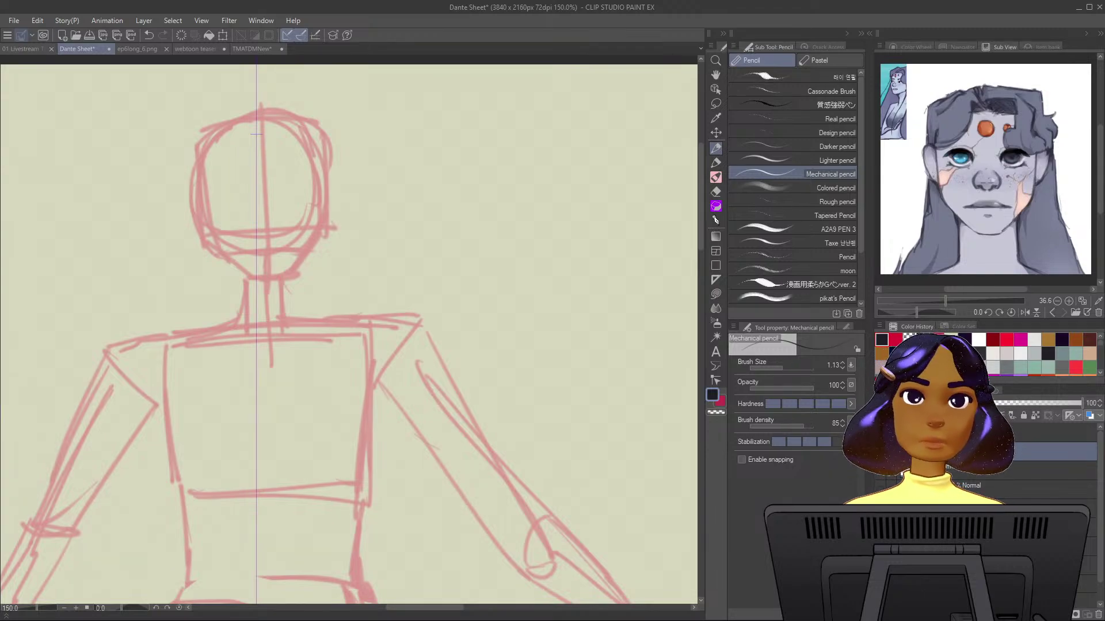
pyautogui.press('[')
pyautogui.press('[')
pyautogui.press('[')
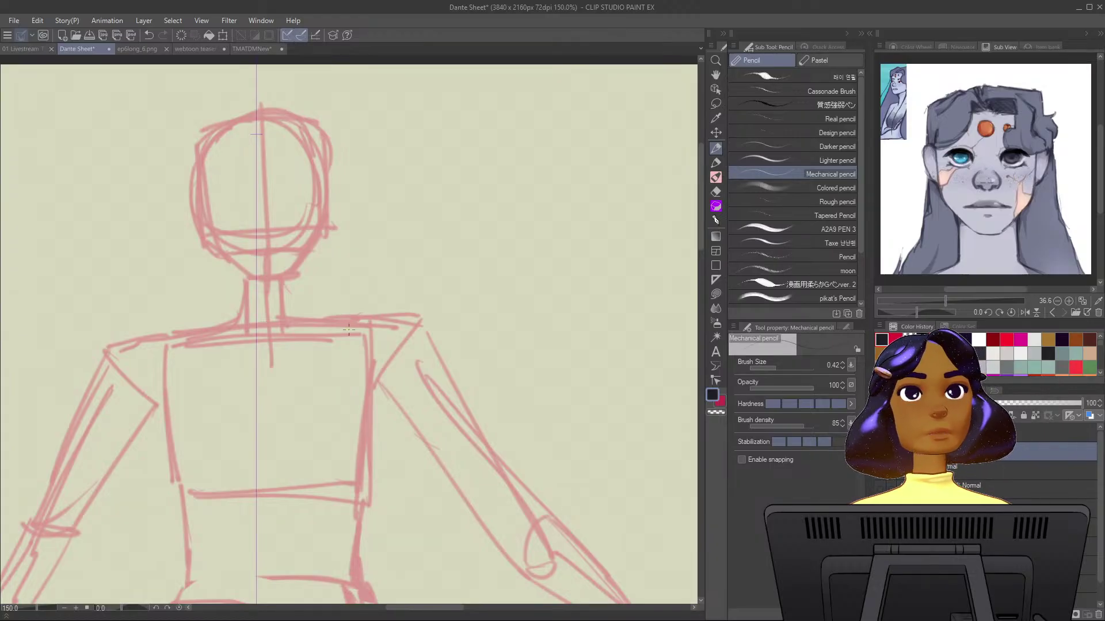
# Try a short curved stroke along the upper contour of the head and undo it.
pyautogui.scroll(1, 484, 286)
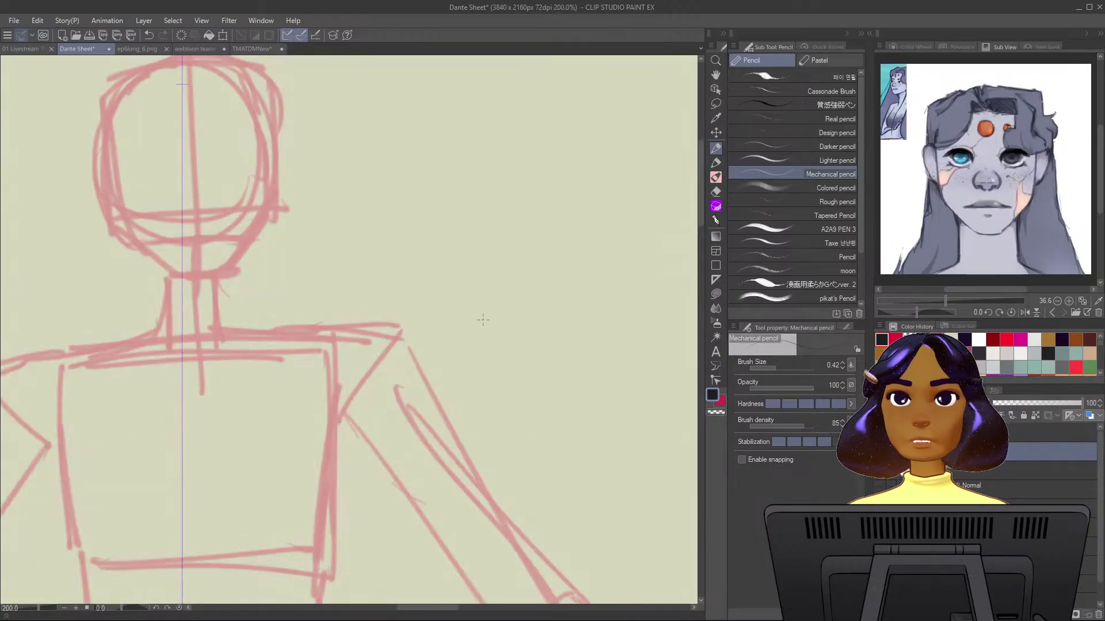
pyautogui.moveTo(483, 320)
pyautogui.mouseDown()
pyautogui.moveTo(657, 397)
pyautogui.moveTo(742, 455)
pyautogui.moveTo(732, 463)
pyautogui.mouseUp()
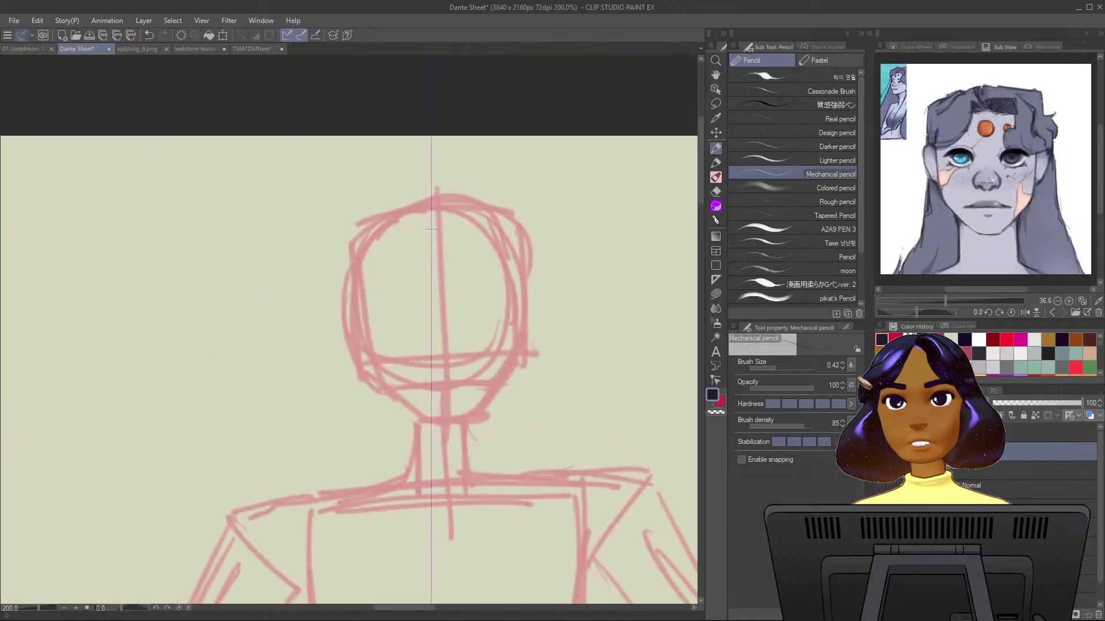
pyautogui.moveTo(396, 218)
pyautogui.mouseDown()
pyautogui.moveTo(425, 210)
pyautogui.moveTo(370, 250)
pyautogui.mouseUp()
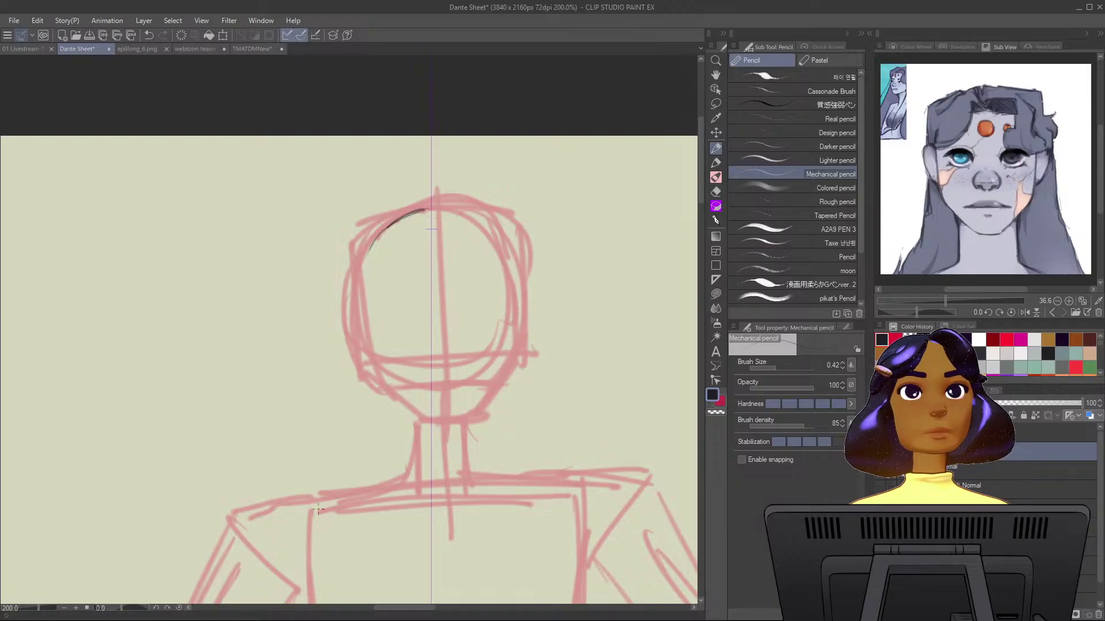
pyautogui.hotkey('ctrl', 'z')
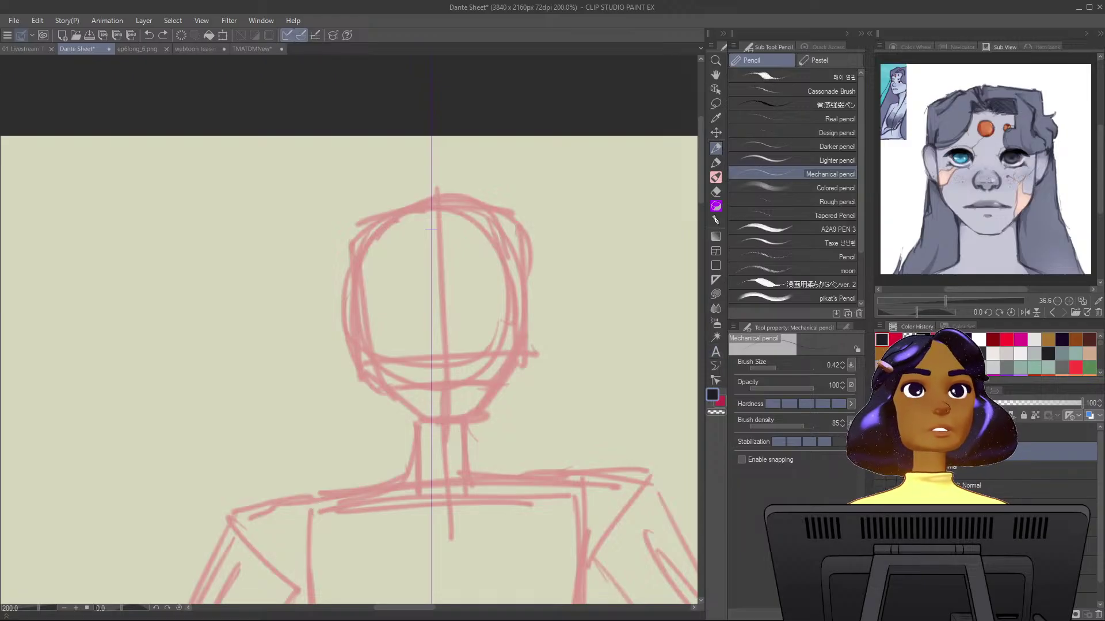
# Enable snapping for the Mechanical pencil and sketch mirrored arcs for the top and sides of the skull.
pyautogui.hotkey('ctrl', '1')
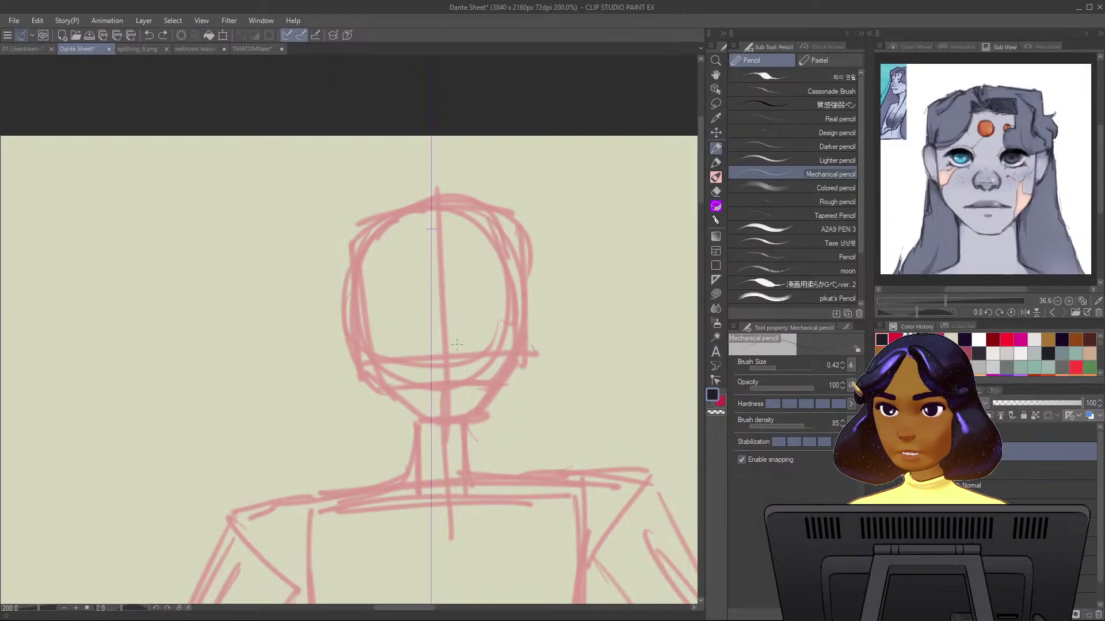
pyautogui.hotkey('ctrl', 'z')
pyautogui.moveTo(430, 215)
pyautogui.mouseDown()
pyautogui.moveTo(388, 228)
pyautogui.moveTo(357, 273)
pyautogui.mouseUp()
pyautogui.moveTo(426, 214)
pyautogui.mouseDown()
pyautogui.moveTo(382, 236)
pyautogui.moveTo(364, 294)
pyautogui.mouseUp()
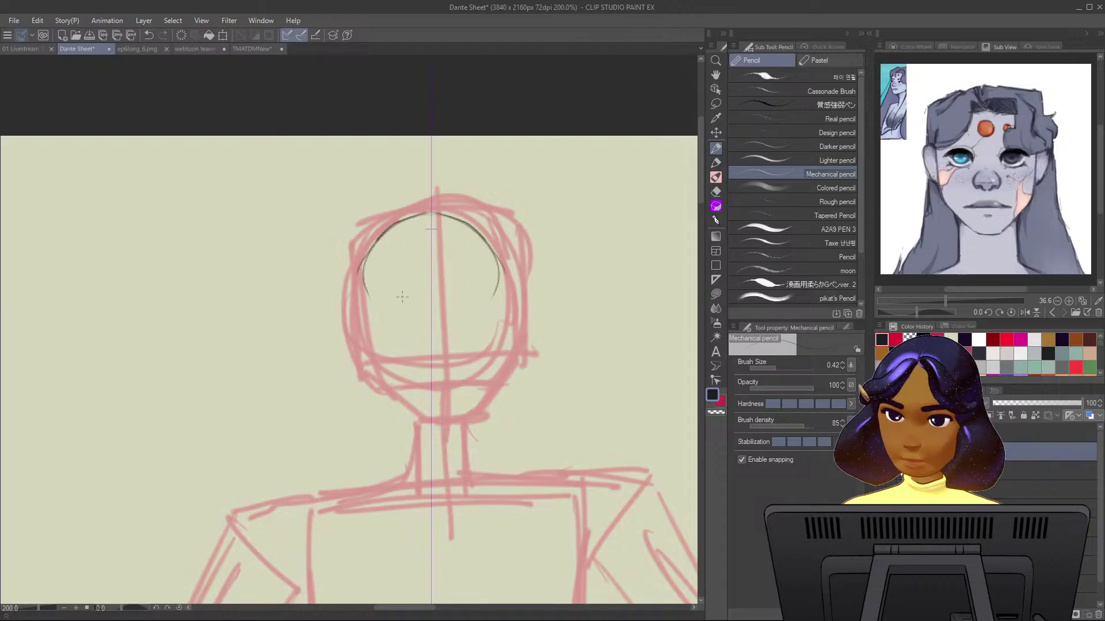
pyautogui.moveTo(374, 253)
pyautogui.mouseDown()
pyautogui.moveTo(358, 281)
pyautogui.moveTo(357, 313)
pyautogui.mouseUp()
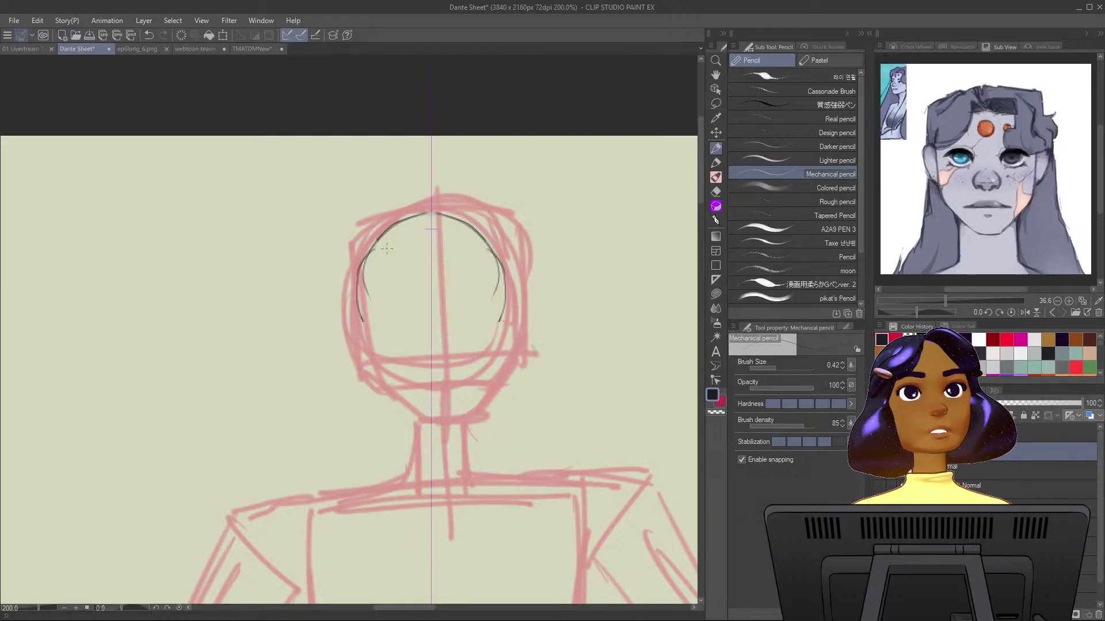
# Try mirrored cheek and jaw lines below the skull arcs, then undo them.
pyautogui.moveTo(430, 220)
pyautogui.mouseDown()
pyautogui.moveTo(371, 254)
pyautogui.moveTo(363, 314)
pyautogui.moveTo(374, 372)
pyautogui.moveTo(397, 403)
pyautogui.mouseUp()
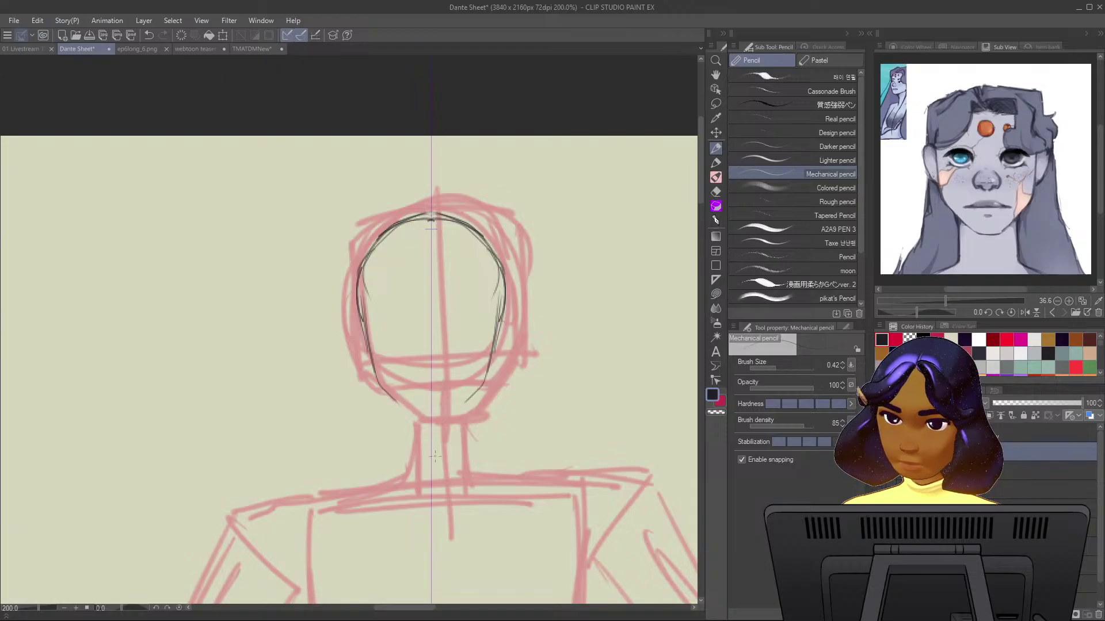
pyautogui.hotkey('ctrl', 'z')
pyautogui.hotkey('ctrl', 'z')
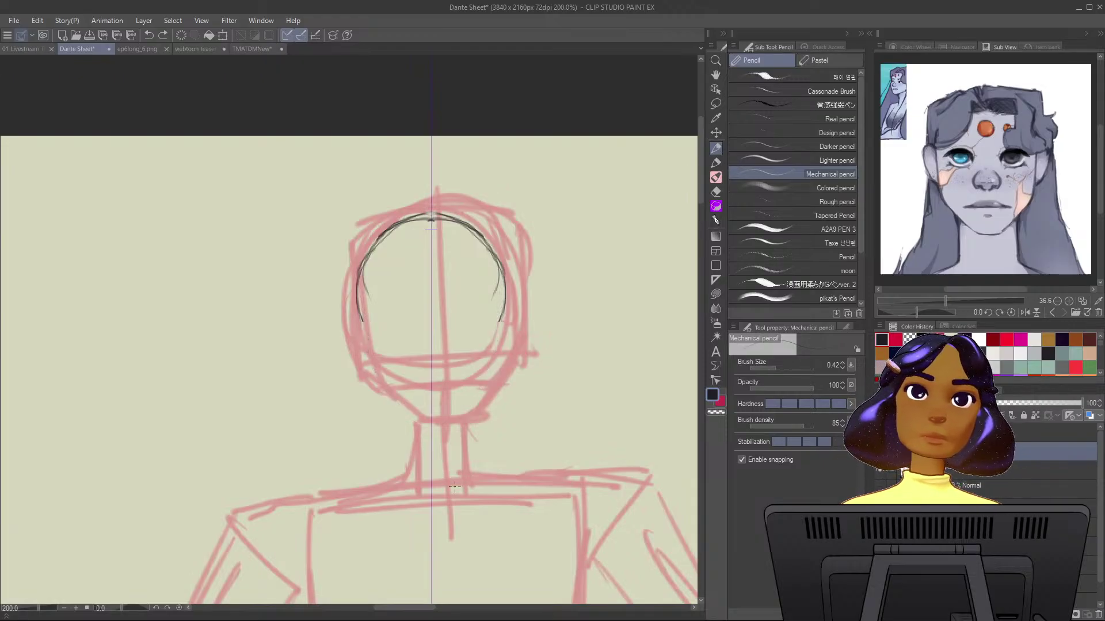
pyautogui.moveTo(587, 394); pyautogui.dragTo(516, 471)
pyautogui.hotkey('ctrl', 'z')
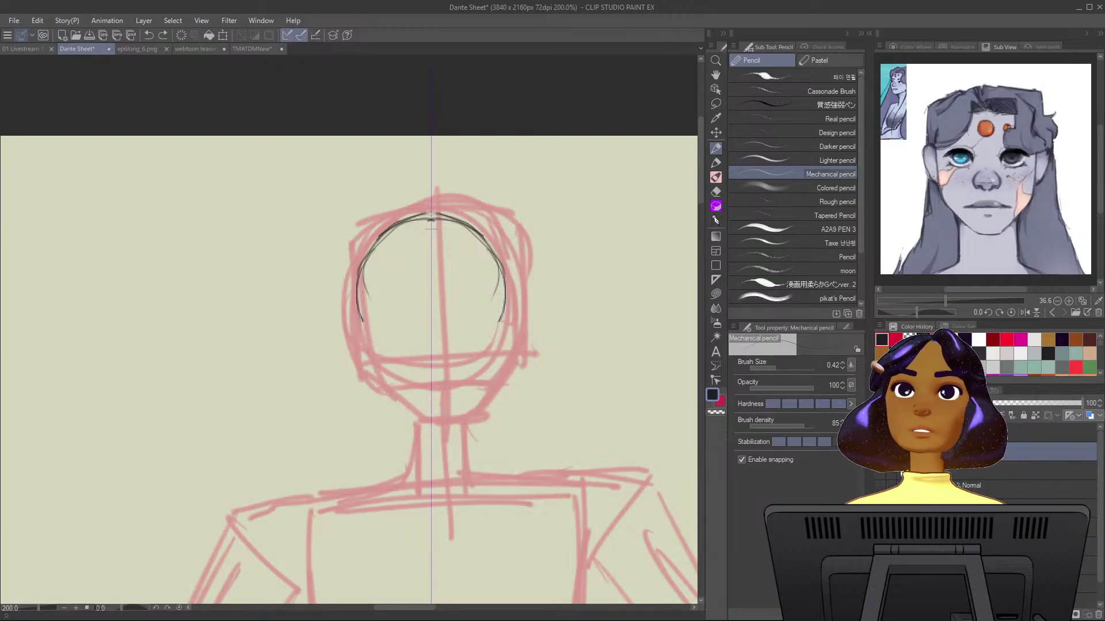
# Set the Mechanical pencil's brush density to 63 and its brush size to 0.81, undoing the test strokes on the face.
pyautogui.click(794, 426)
pyautogui.click(789, 424)
pyautogui.moveTo(377, 293); pyautogui.dragTo(365, 334)
pyautogui.moveTo(354, 345); pyautogui.dragTo(342, 377)
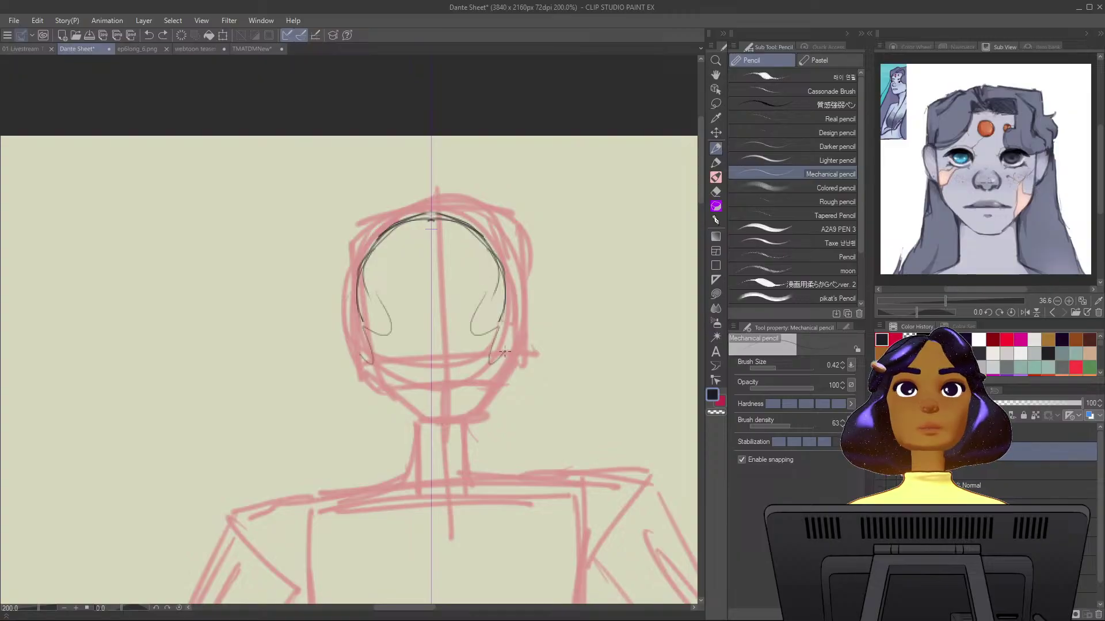
pyautogui.hotkey('ctrl', 'z')
pyautogui.hotkey('ctrl', 'z')
pyautogui.press(']')
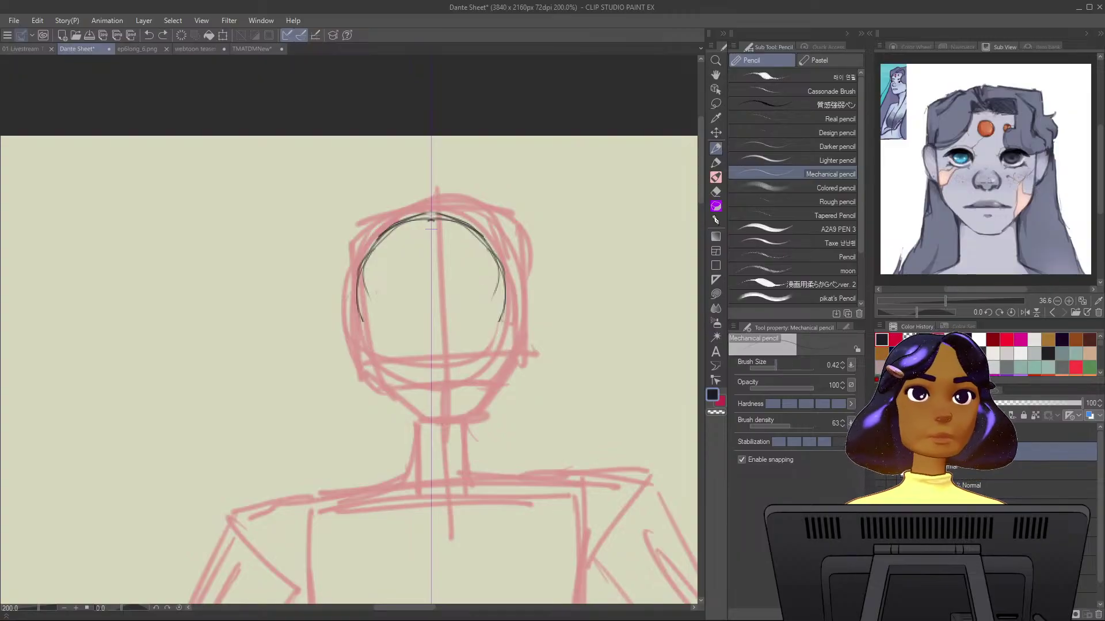
pyautogui.press(']')
pyautogui.press(']')
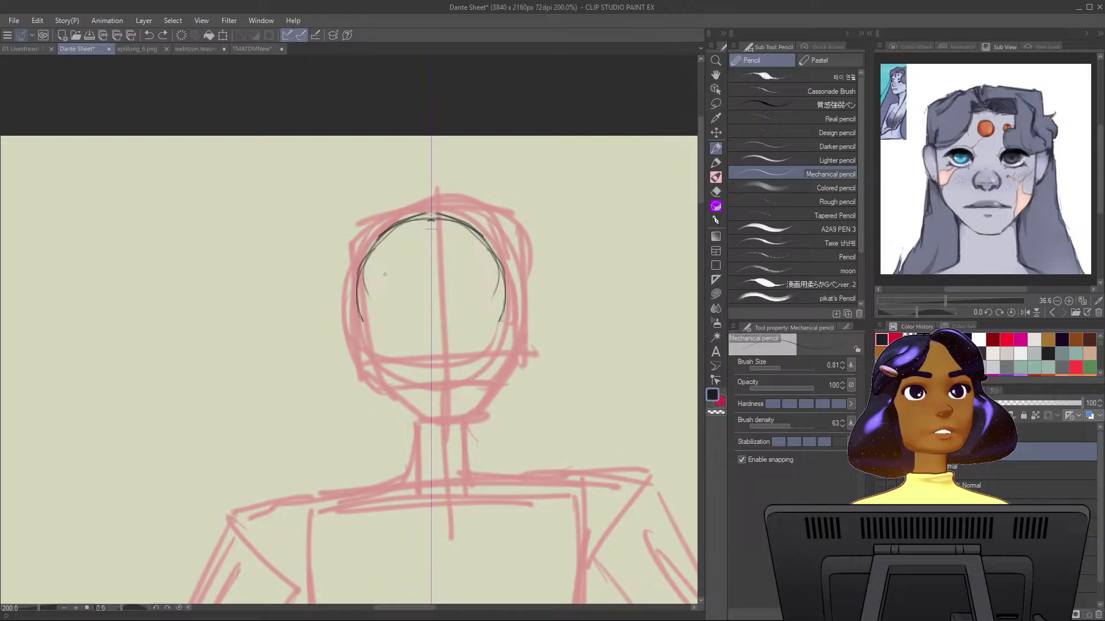
# Build up the mirrored skull arcs with repeated strokes and close them into a full circle inside the red head.
pyautogui.moveTo(430, 220)
pyautogui.mouseDown()
pyautogui.moveTo(392, 227)
pyautogui.moveTo(367, 292)
pyautogui.mouseUp()
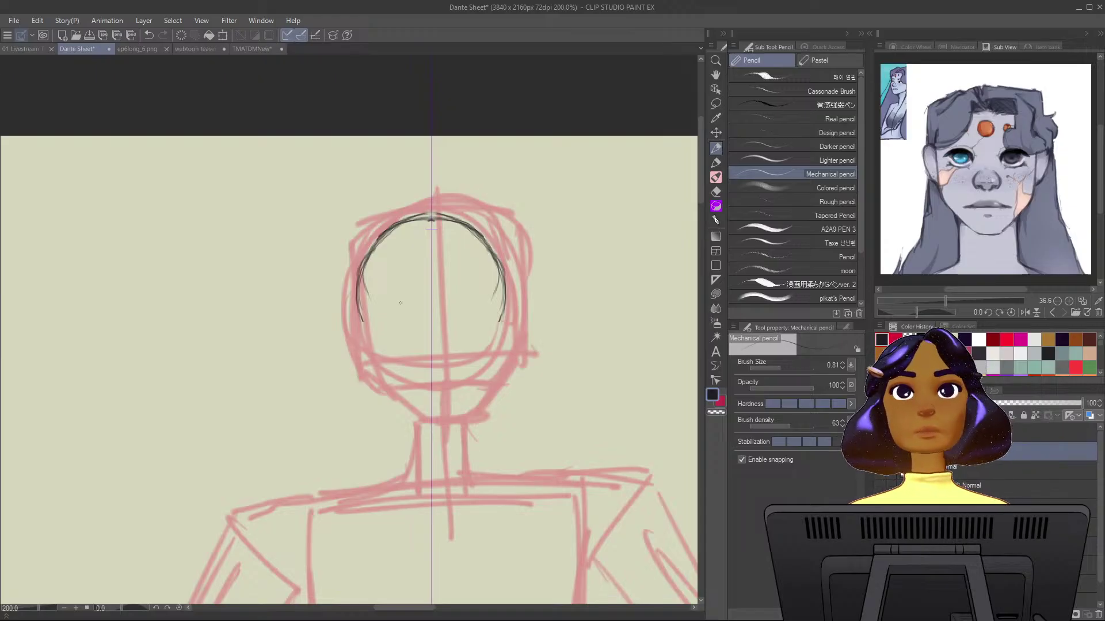
pyautogui.moveTo(496, 266)
pyautogui.mouseDown()
pyautogui.moveTo(426, 219)
pyautogui.moveTo(363, 278)
pyautogui.mouseUp()
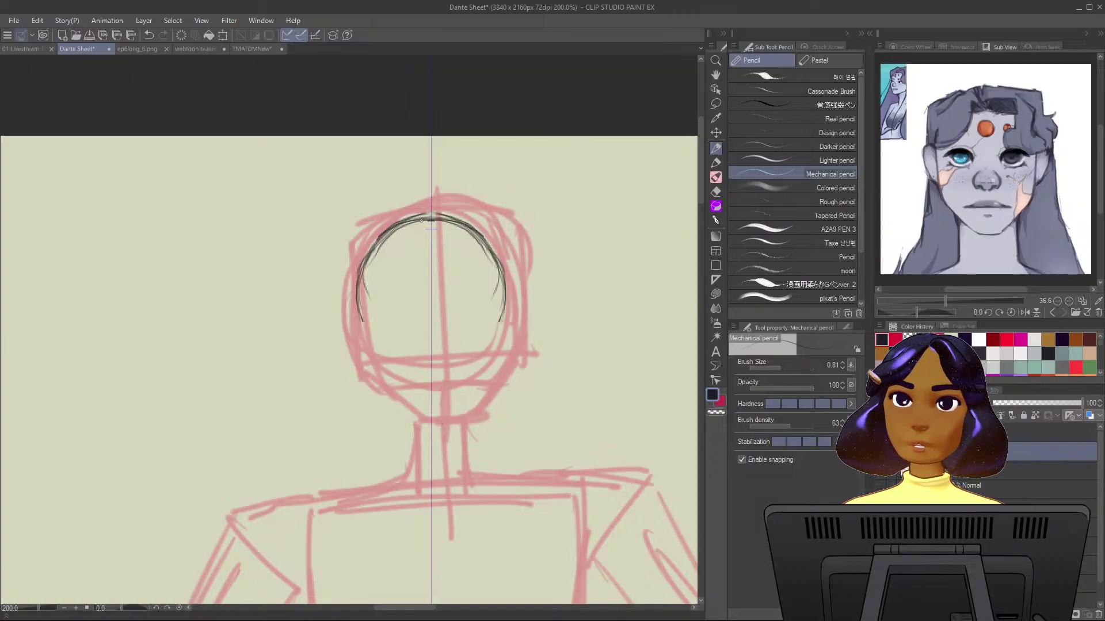
pyautogui.moveTo(429, 218)
pyautogui.mouseDown()
pyautogui.moveTo(380, 246)
pyautogui.moveTo(366, 299)
pyautogui.moveTo(368, 330)
pyautogui.moveTo(423, 351)
pyautogui.moveTo(437, 348)
pyautogui.moveTo(423, 351)
pyautogui.moveTo(360, 300)
pyautogui.moveTo(408, 221)
pyautogui.mouseUp()
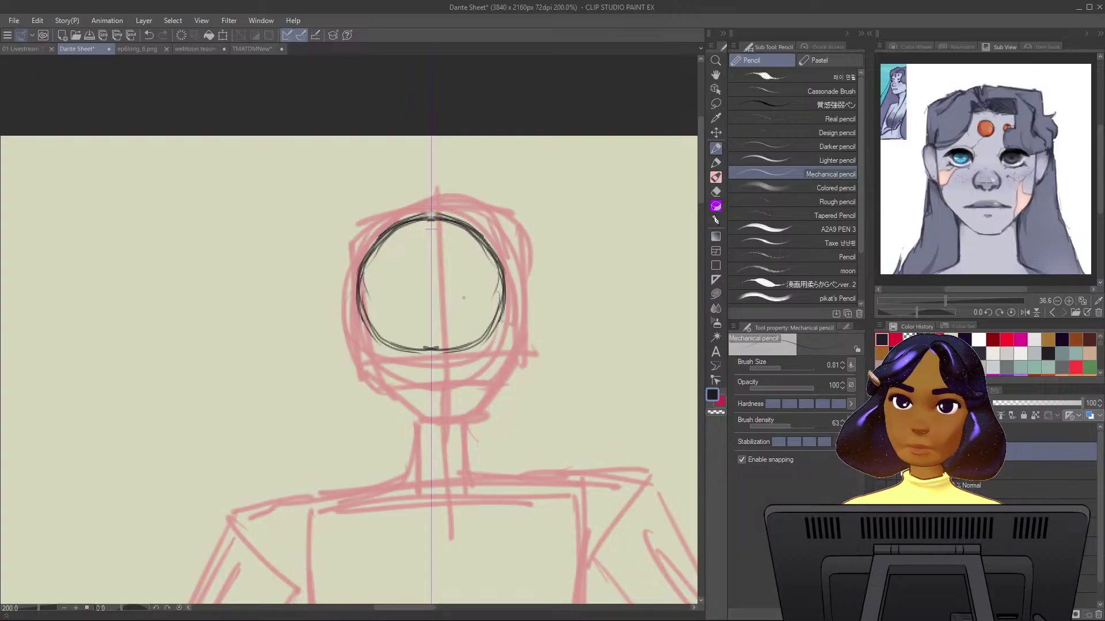
# Draw a horizontal guide line across the skull circle and mirrored cheek and jaw lines that meet at a pointed chin.
pyautogui.moveTo(417, 279)
pyautogui.mouseDown()
pyautogui.moveTo(361, 280)
pyautogui.moveTo(382, 374)
pyautogui.moveTo(399, 399)
pyautogui.mouseUp()
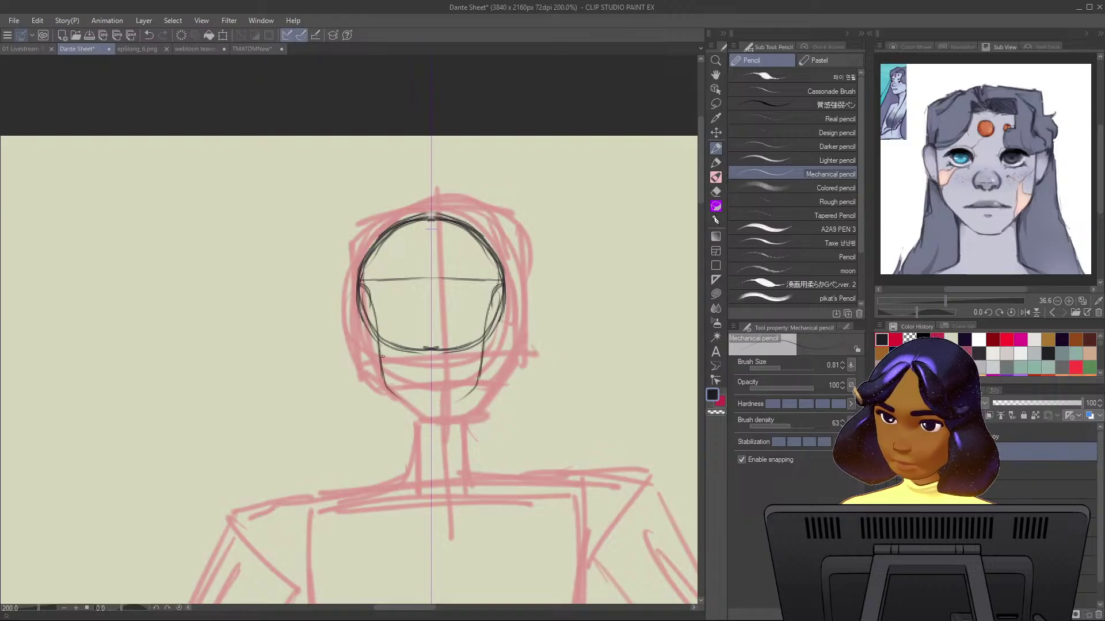
pyautogui.moveTo(383, 357)
pyautogui.mouseDown()
pyautogui.moveTo(388, 389)
pyautogui.moveTo(432, 422)
pyautogui.mouseUp()
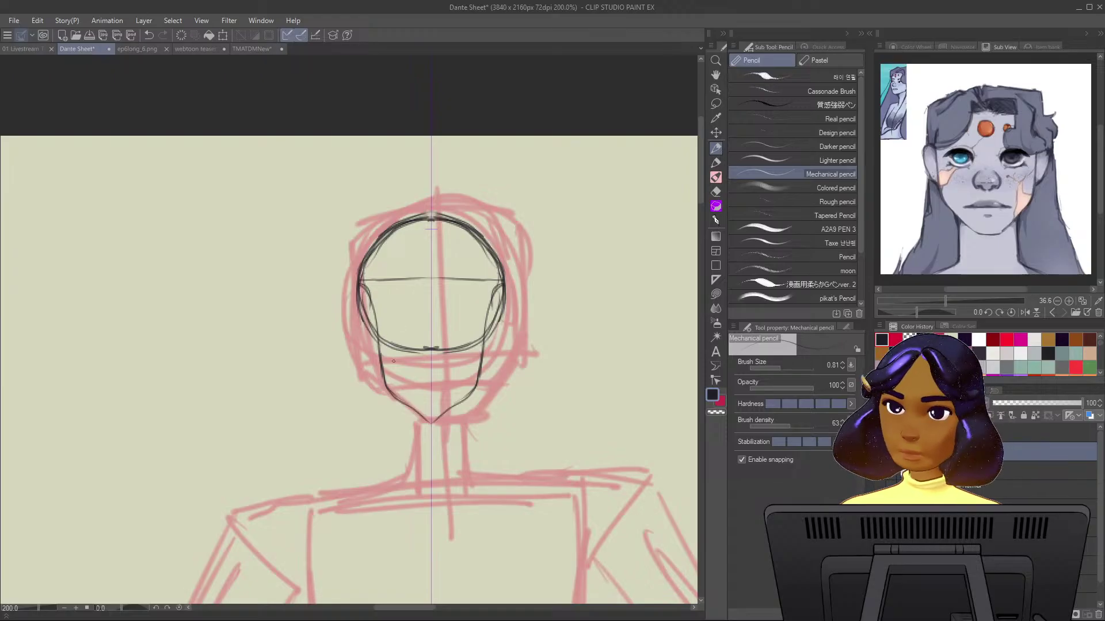
pyautogui.moveTo(432, 414)
pyautogui.mouseDown()
pyautogui.moveTo(463, 401)
pyautogui.moveTo(432, 415)
pyautogui.moveTo(483, 376)
pyautogui.mouseUp()
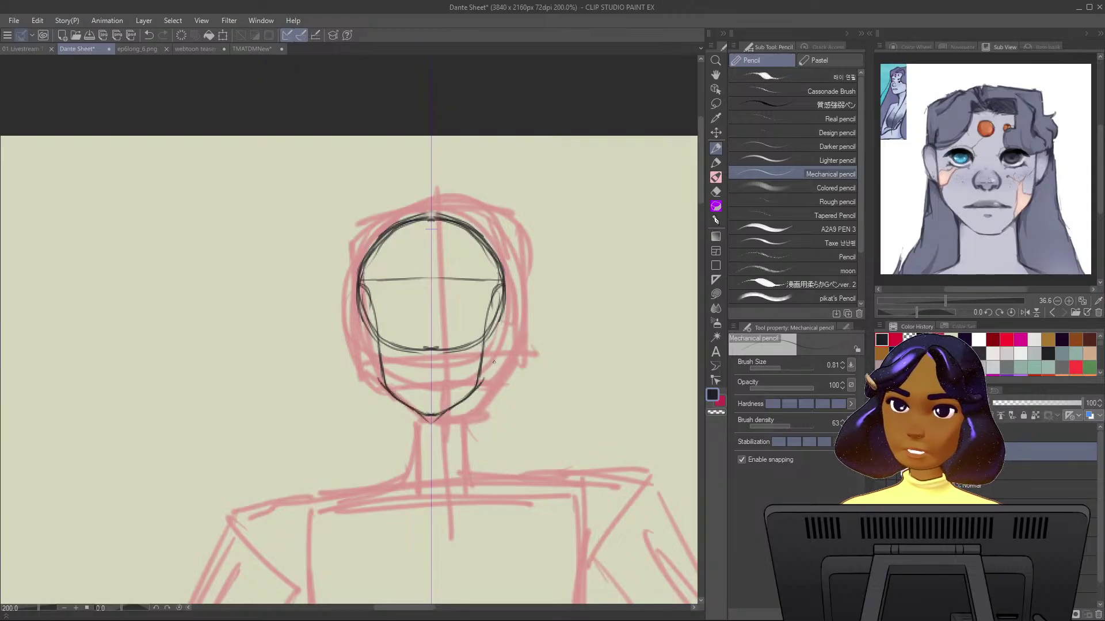
# Reinforce the mirrored cheek and jaw contours with additional strokes from the guide line down to the chin.
pyautogui.moveTo(498, 291)
pyautogui.mouseDown()
pyautogui.moveTo(481, 383)
pyautogui.moveTo(438, 415)
pyautogui.moveTo(482, 381)
pyautogui.moveTo(497, 328)
pyautogui.mouseUp()
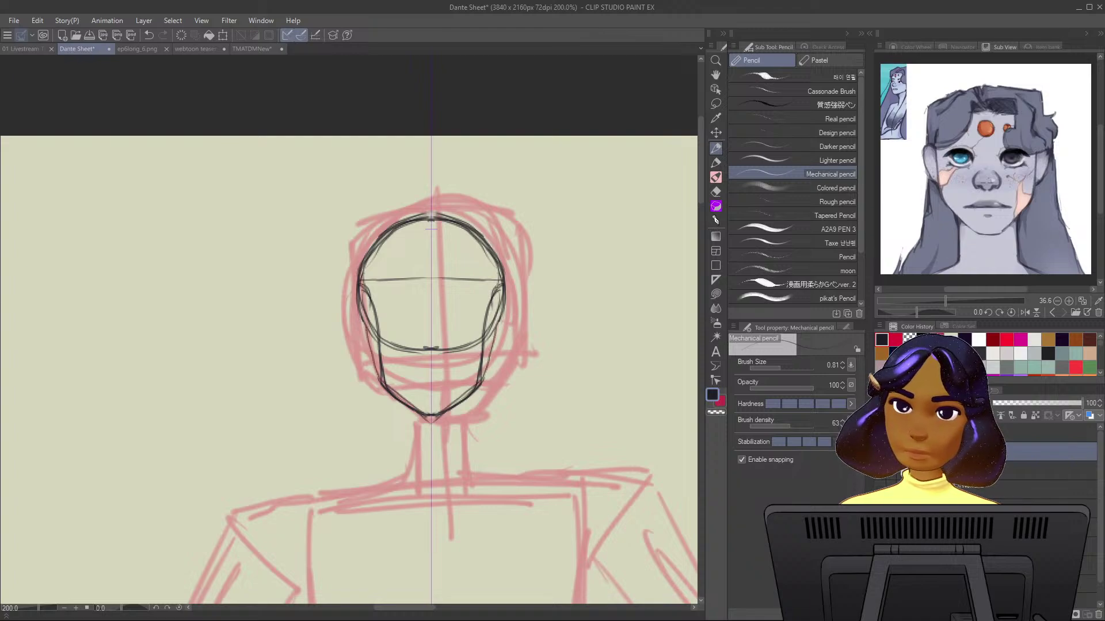
pyautogui.moveTo(500, 288); pyautogui.dragTo(489, 377)
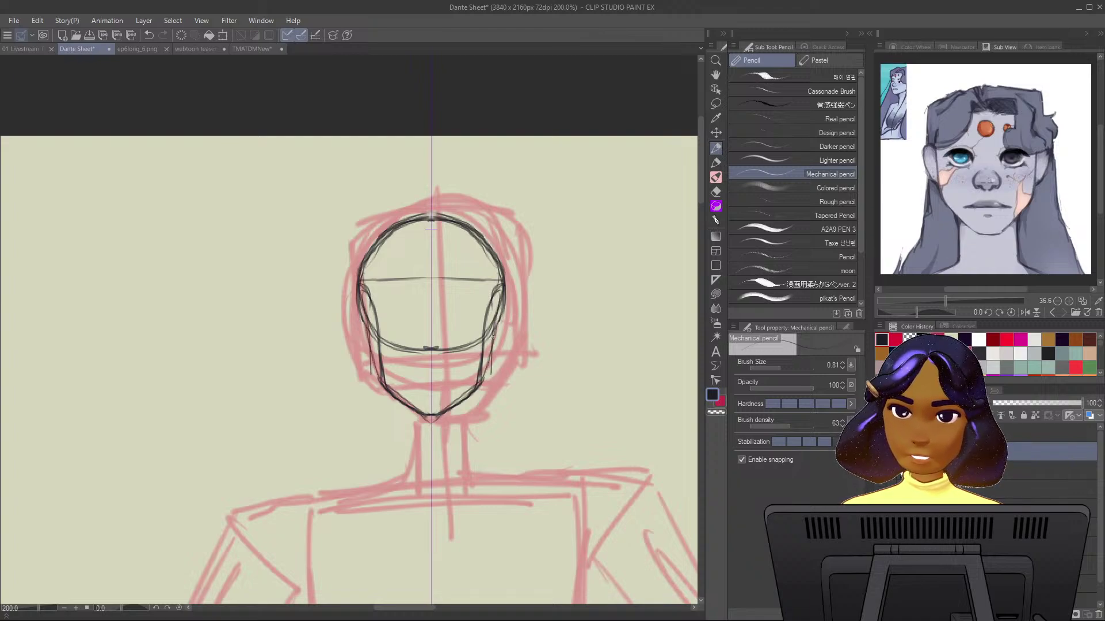
pyautogui.moveTo(493, 328)
pyautogui.mouseDown()
pyautogui.moveTo(481, 389)
pyautogui.moveTo(444, 422)
pyautogui.mouseUp()
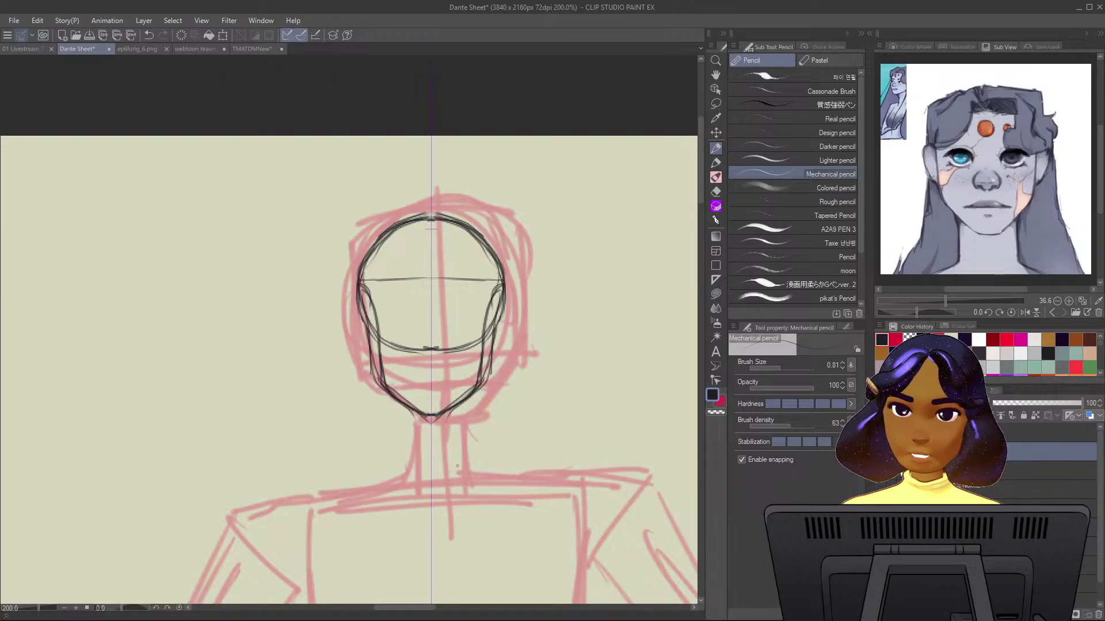
pyautogui.hotkey('ctrl', '-')
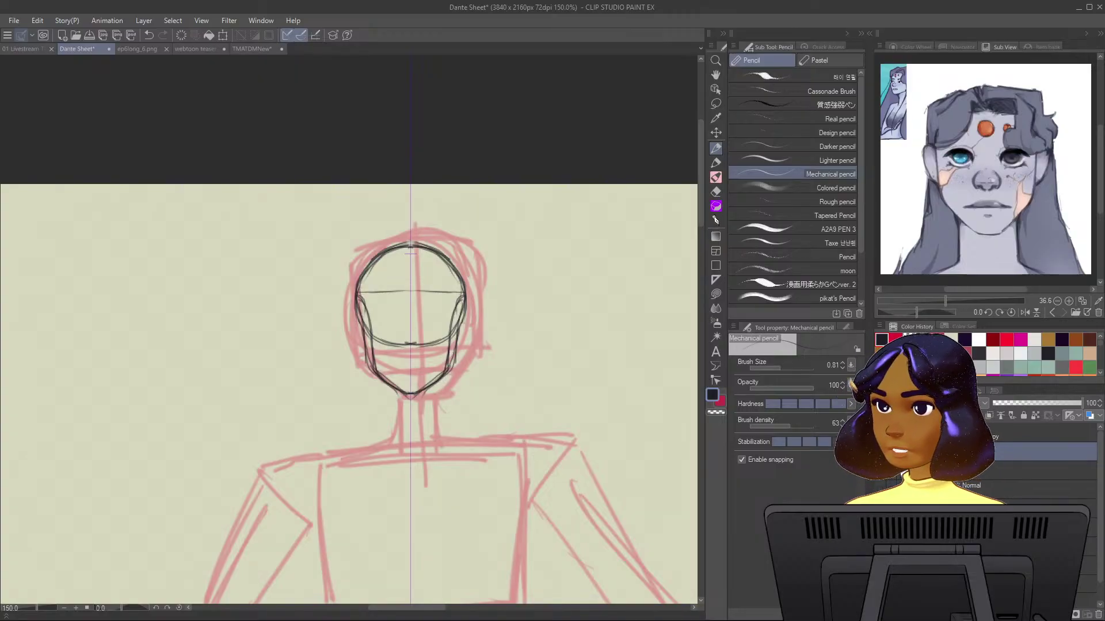
# Close the ep6long_6.png and TMATDMNew reference documents.
pyautogui.click(166, 49)
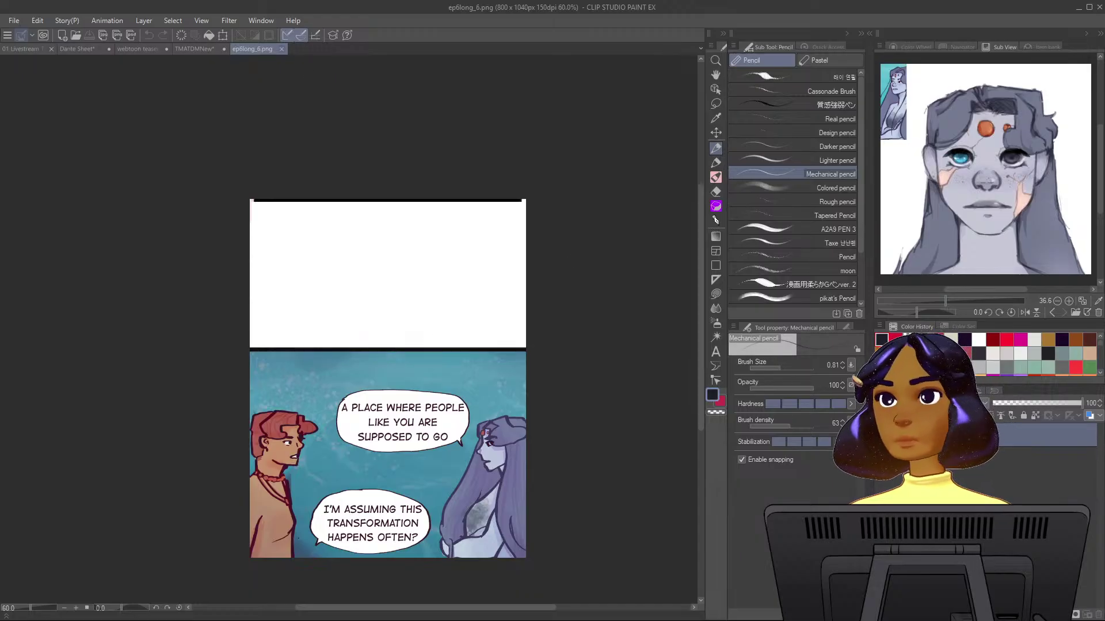
pyautogui.hotkey('ctrl', 'w')
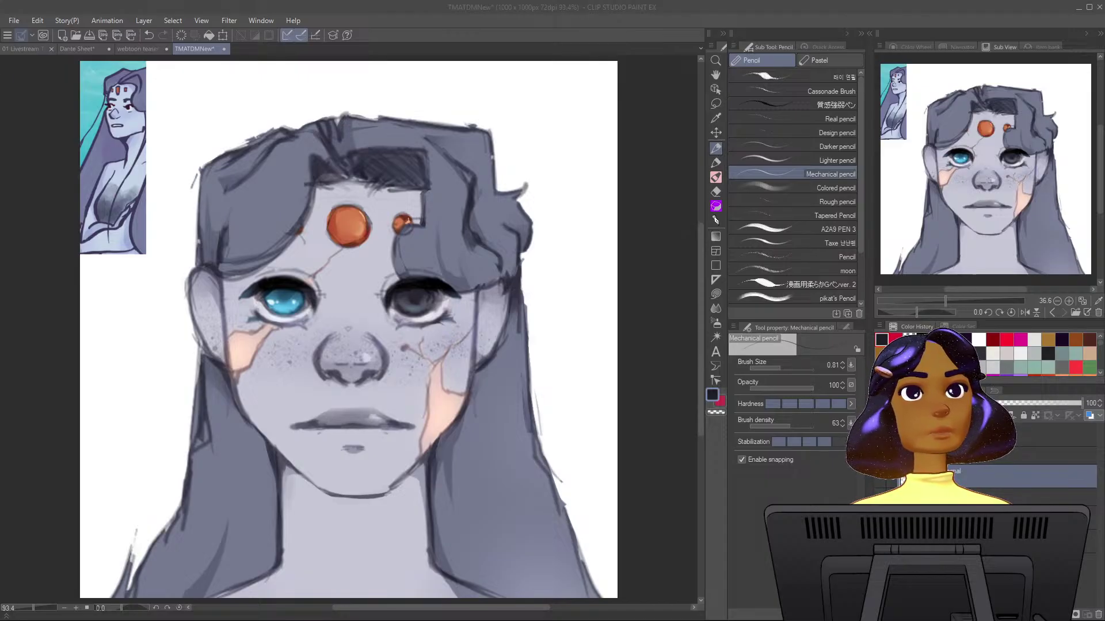
pyautogui.hotkey('ctrl', 'Tab')
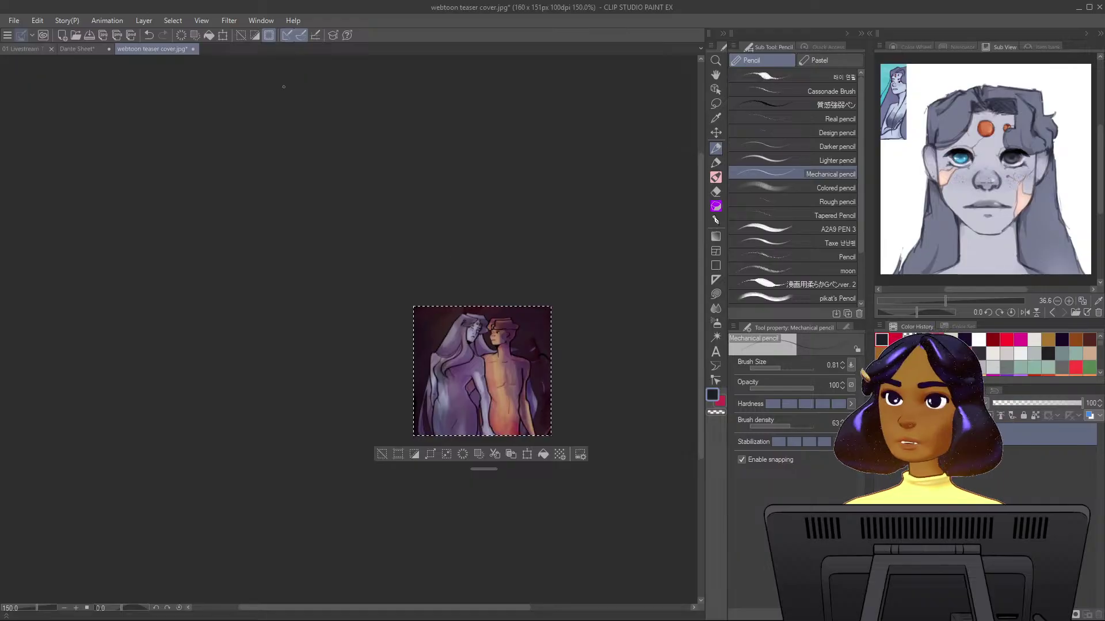
# Clear the selection and close the webtoon teaser cover.jpg reference document.
pyautogui.hotkey('ctrl', 'd')
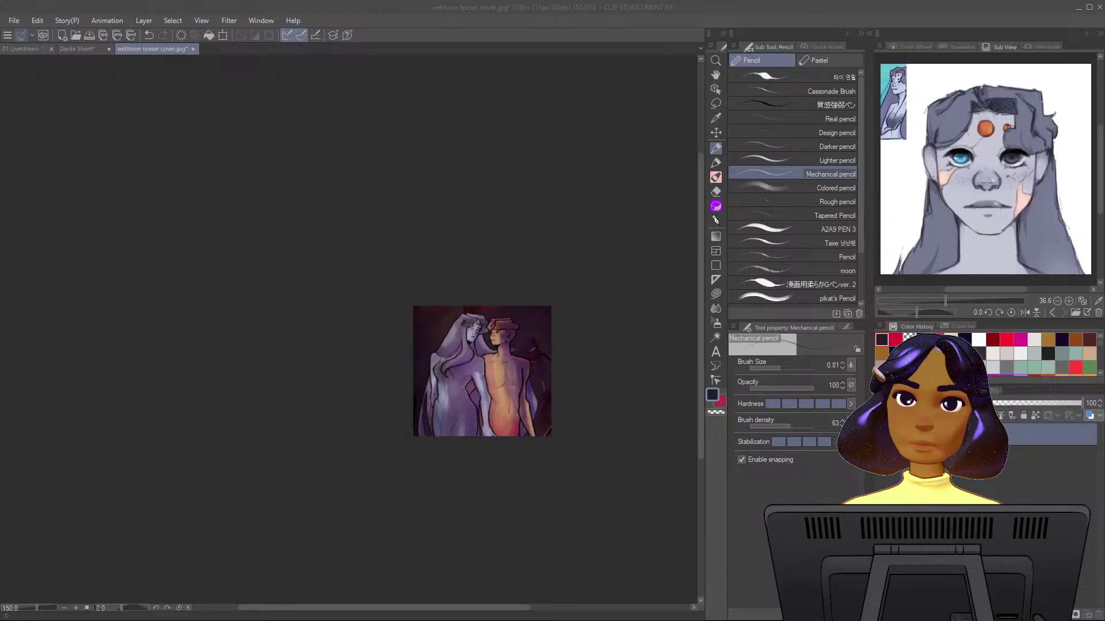
pyautogui.hotkey('ctrl', 'w')
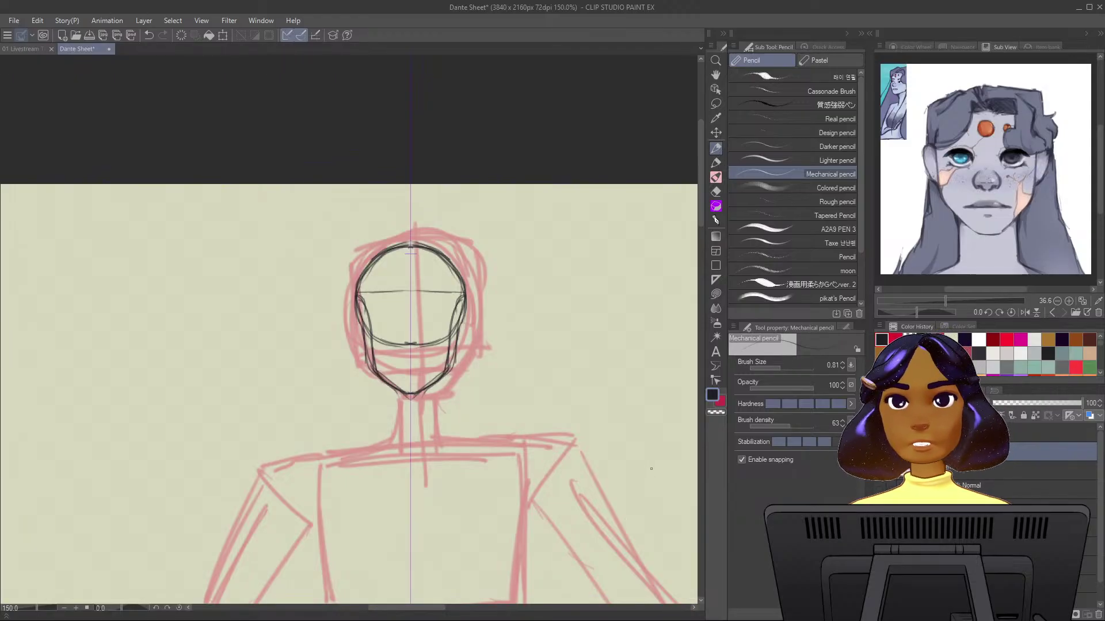
# Draw short mirrored neck lines below the jaw, and fade the red construction layer by lowering its opacity.
pyautogui.scroll(1, 651, 469)
pyautogui.moveTo(294, 354); pyautogui.dragTo(297, 396)
pyautogui.moveTo(1020, 403); pyautogui.dragTo(1002, 403)
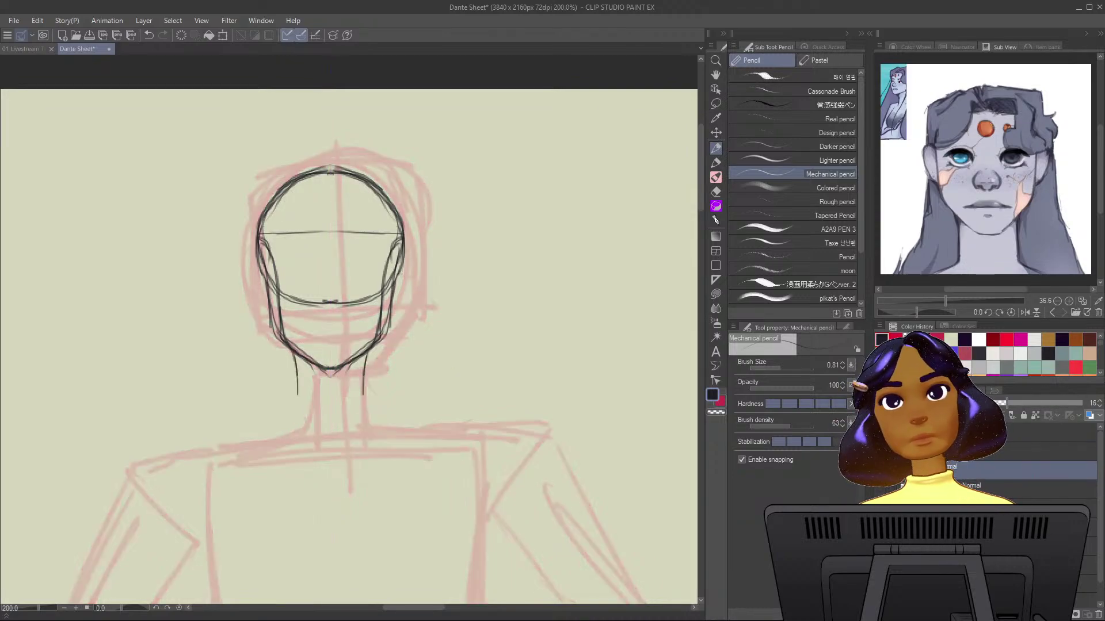
pyautogui.hotkey('alt', ']')
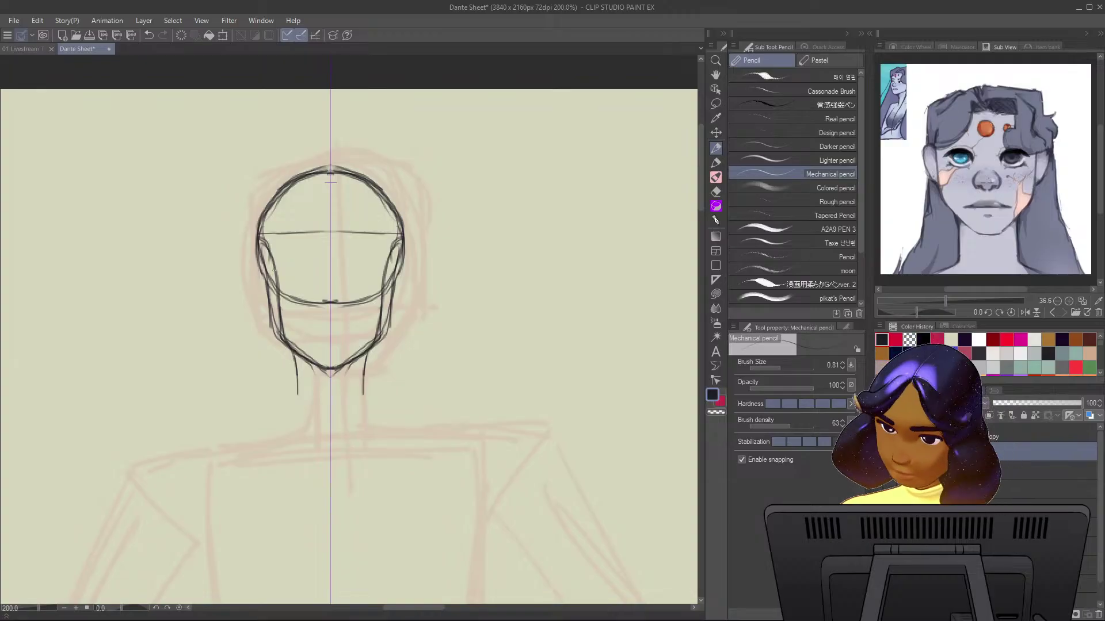
# Darken the mirrored jaw contours and square off the chin tip with short strokes across the center line.
pyautogui.moveTo(260, 249); pyautogui.dragTo(279, 343)
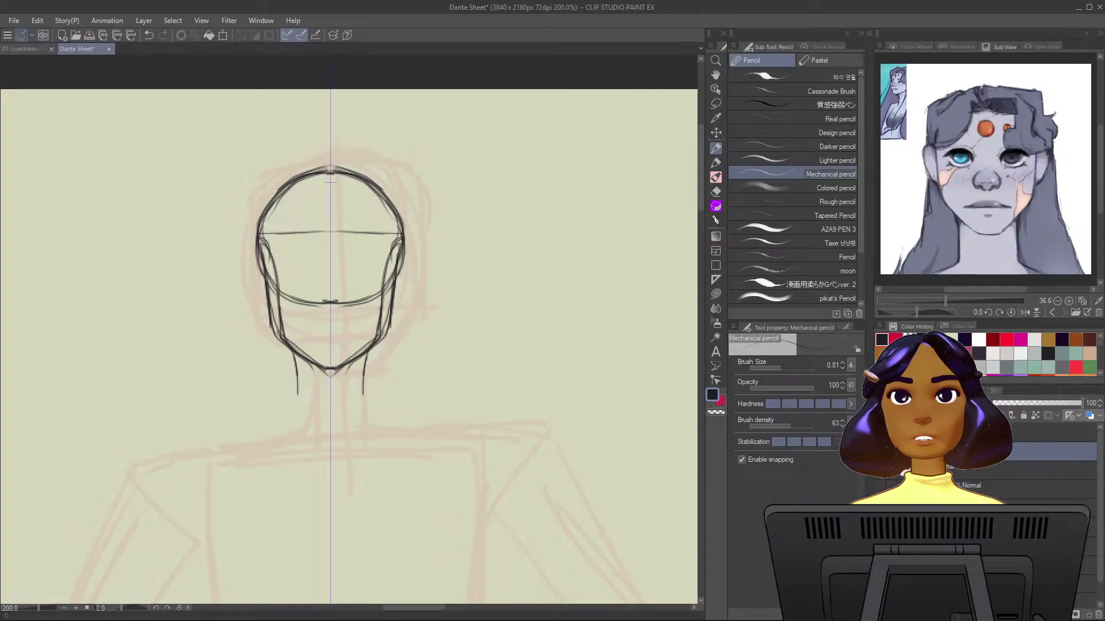
pyautogui.moveTo(400, 246)
pyautogui.mouseDown()
pyautogui.moveTo(391, 320)
pyautogui.moveTo(395, 295)
pyautogui.moveTo(368, 354)
pyautogui.moveTo(326, 374)
pyautogui.mouseUp()
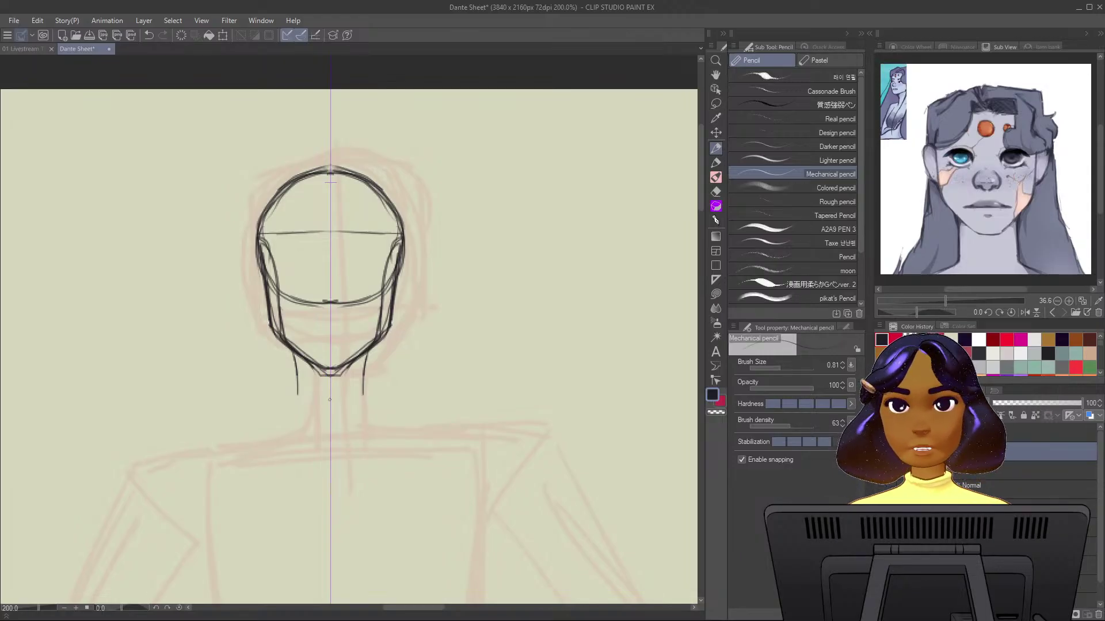
pyautogui.moveTo(329, 371); pyautogui.dragTo(337, 369)
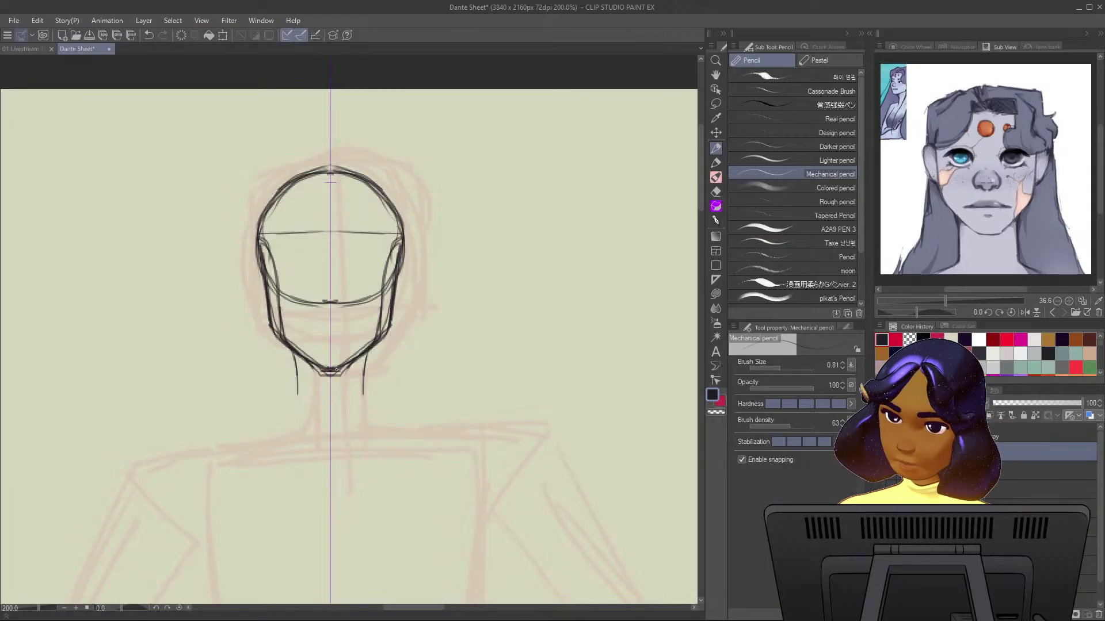
pyautogui.moveTo(379, 339)
pyautogui.mouseDown()
pyautogui.moveTo(391, 327)
pyautogui.moveTo(348, 367)
pyautogui.mouseUp()
pyautogui.press('c')
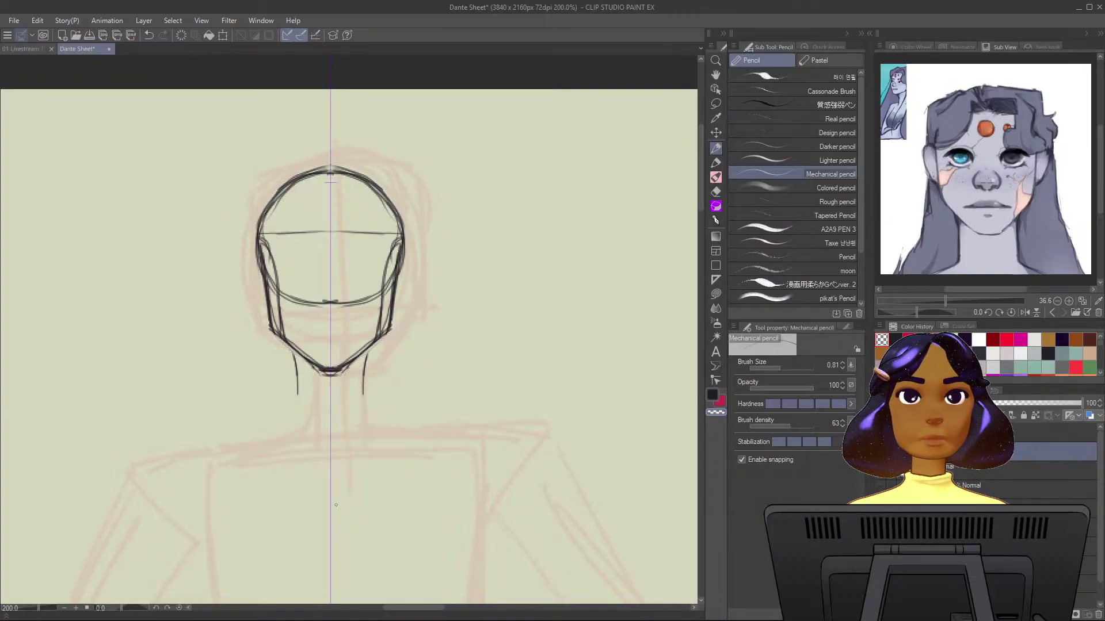
pyautogui.press('c')
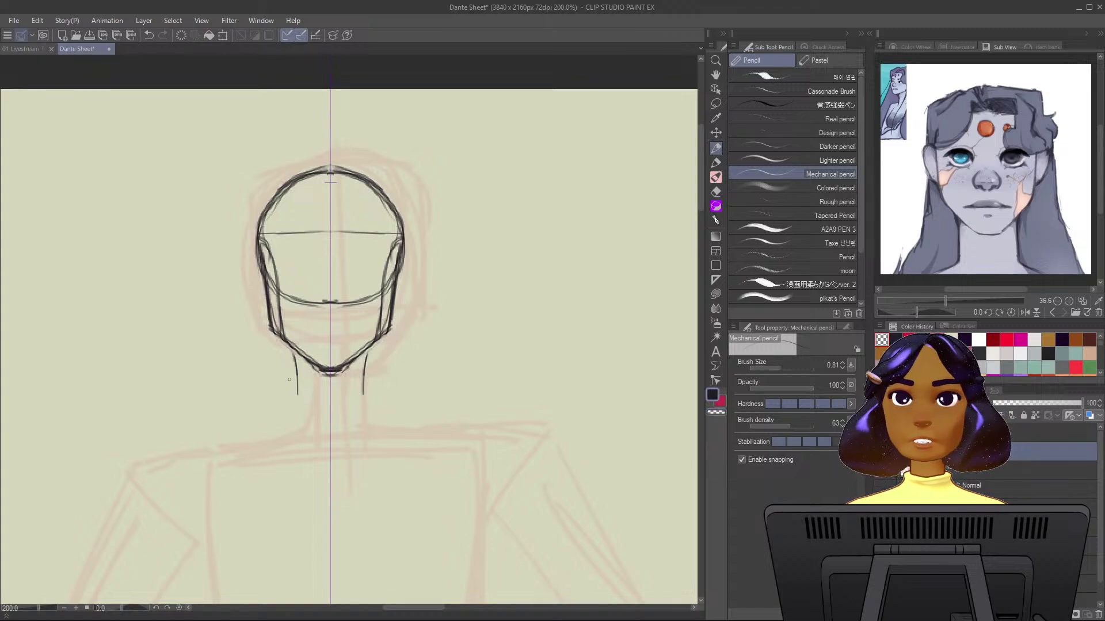
# Extend the mirrored neck lines to a rounded base and draw sloping shoulder and collarbone lines outward from it.
pyautogui.moveTo(294, 351); pyautogui.dragTo(295, 409)
pyautogui.moveTo(294, 354); pyautogui.dragTo(294, 427)
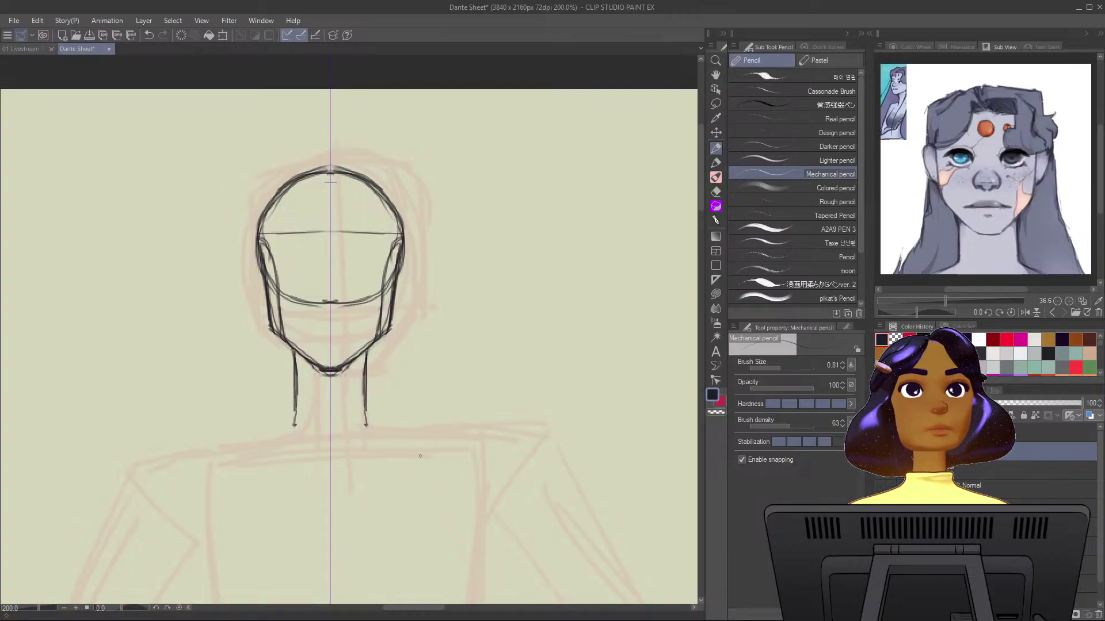
pyautogui.moveTo(294, 429)
pyautogui.mouseDown()
pyautogui.moveTo(331, 445)
pyautogui.moveTo(365, 425)
pyautogui.moveTo(323, 450)
pyautogui.mouseUp()
pyautogui.moveTo(366, 425); pyautogui.dragTo(329, 449)
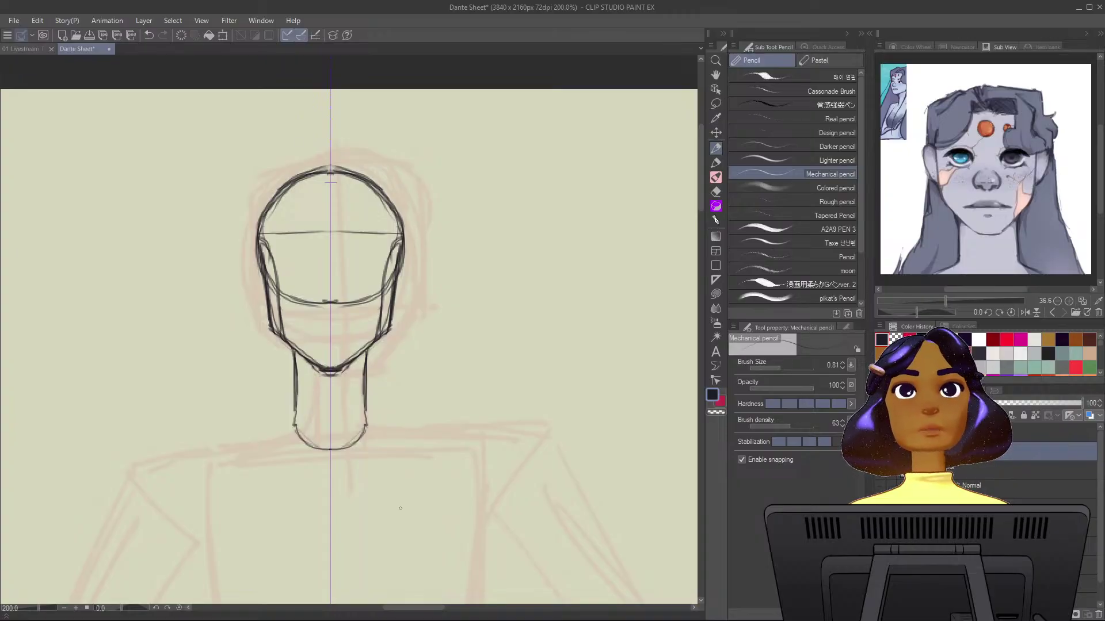
pyautogui.moveTo(293, 427)
pyautogui.mouseDown()
pyautogui.moveTo(211, 460)
pyautogui.moveTo(206, 453)
pyautogui.moveTo(279, 423)
pyautogui.moveTo(174, 458)
pyautogui.mouseUp()
pyautogui.moveTo(199, 450); pyautogui.dragTo(176, 467)
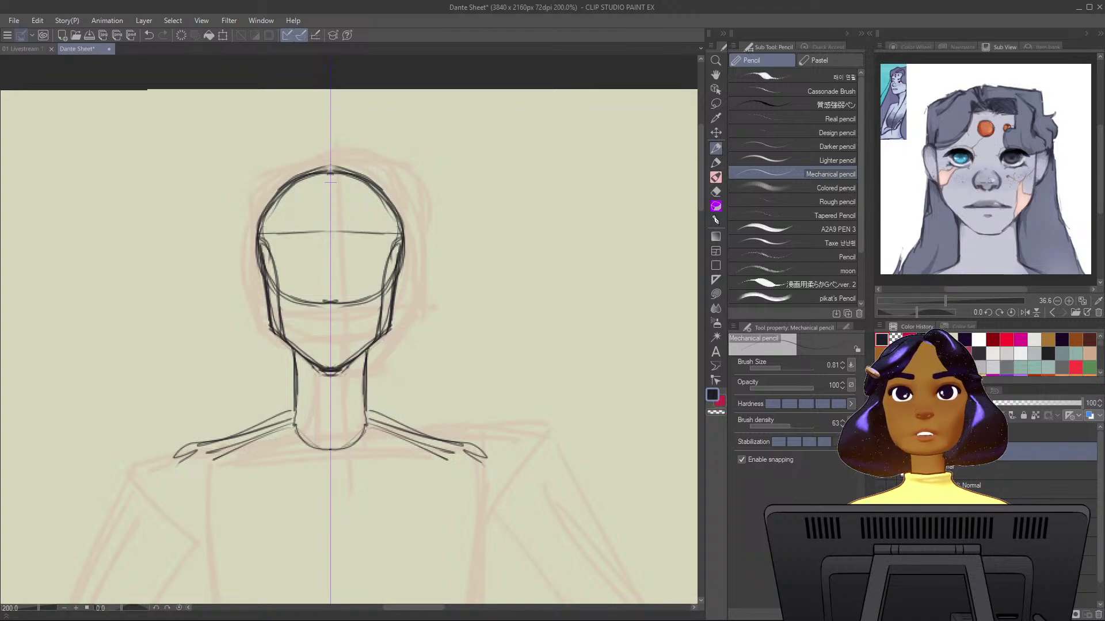
# Draw the mirrored rib cage sides tapering inward below the shoulders, with two arched lower rib curves at the center.
pyautogui.moveTo(463, 490); pyautogui.dragTo(484, 268)
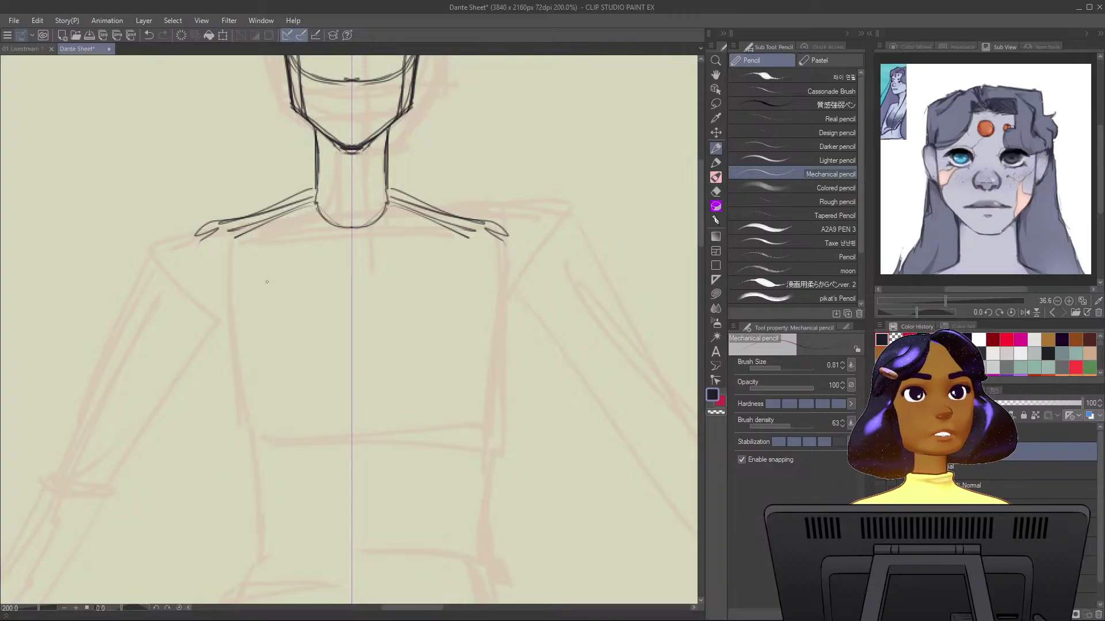
pyautogui.moveTo(214, 256); pyautogui.dragTo(229, 360)
pyautogui.moveTo(489, 252); pyautogui.dragTo(475, 361)
pyautogui.moveTo(212, 259); pyautogui.dragTo(240, 408)
pyautogui.moveTo(490, 247); pyautogui.dragTo(465, 408)
pyautogui.moveTo(212, 296); pyautogui.dragTo(245, 409)
pyautogui.moveTo(491, 277); pyautogui.dragTo(461, 409)
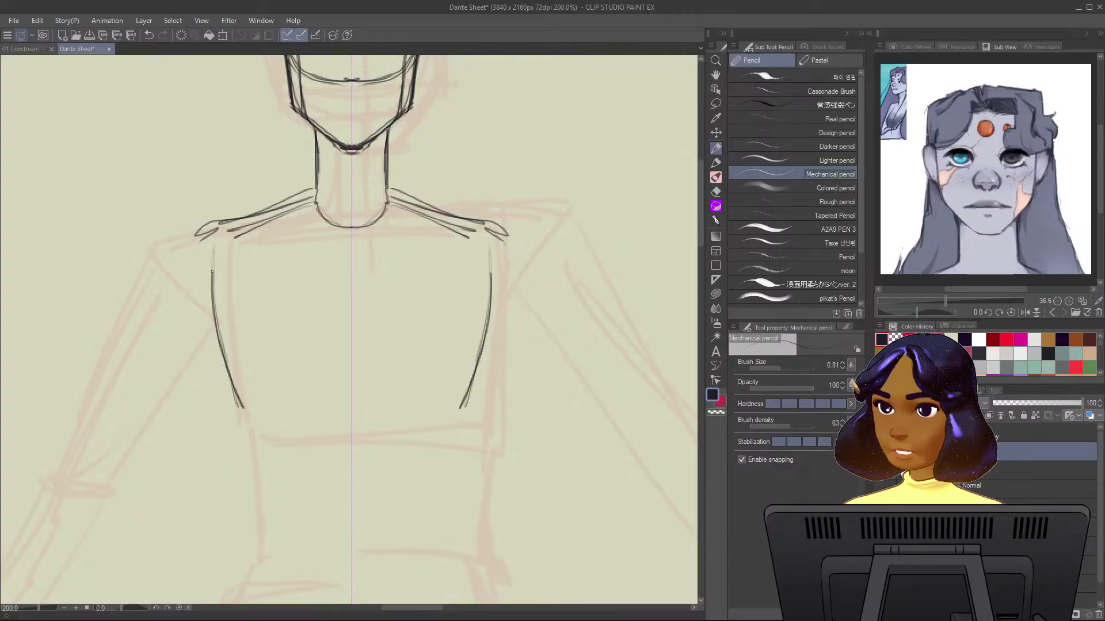
pyautogui.moveTo(214, 247); pyautogui.dragTo(216, 272)
pyautogui.moveTo(491, 248); pyautogui.dragTo(488, 273)
pyautogui.moveTo(259, 423)
pyautogui.mouseDown()
pyautogui.moveTo(316, 388)
pyautogui.moveTo(340, 410)
pyautogui.moveTo(293, 390)
pyautogui.moveTo(262, 422)
pyautogui.moveTo(345, 412)
pyautogui.mouseUp()
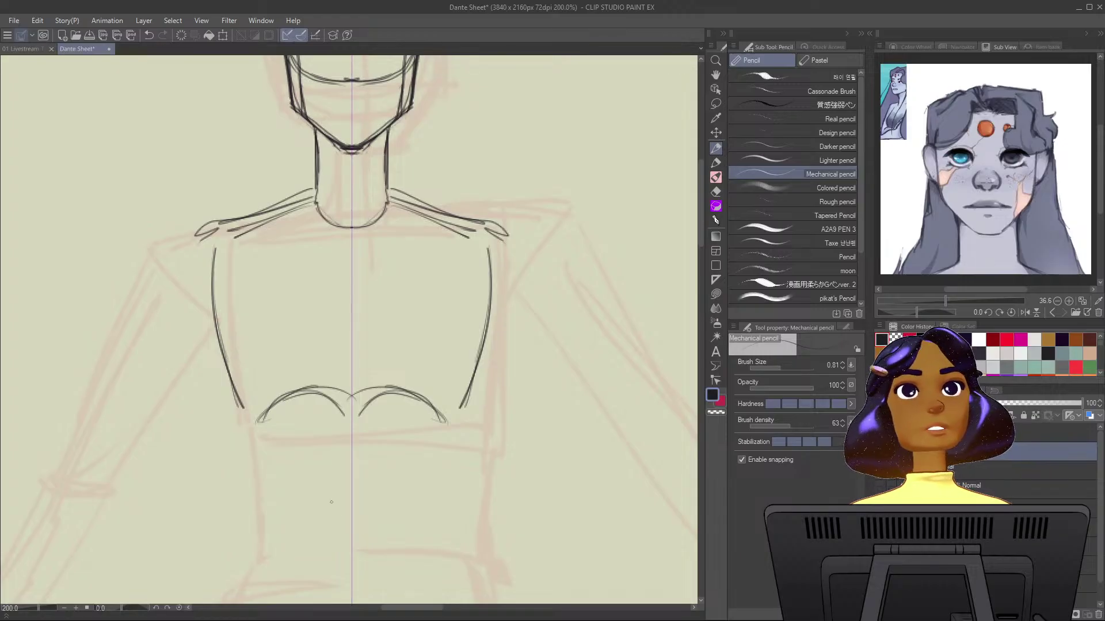
# Draw mirrored waist contours below the rib cage, flaring into hip points with pelvic lines angled toward the center.
pyautogui.scroll(-5, 420, 387)
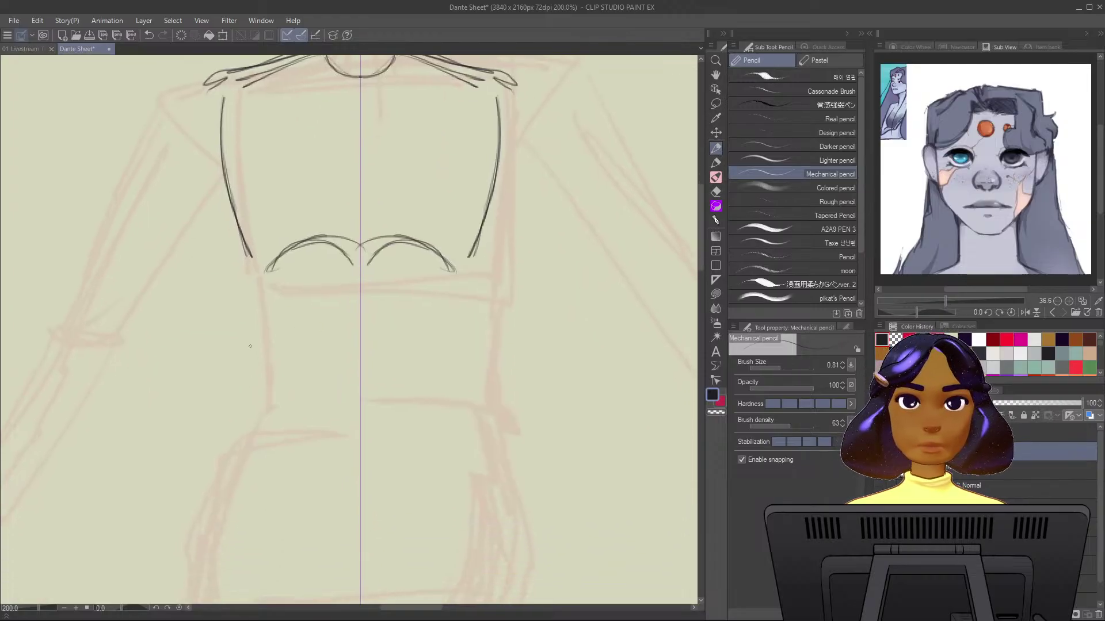
pyautogui.moveTo(256, 280); pyautogui.dragTo(260, 407)
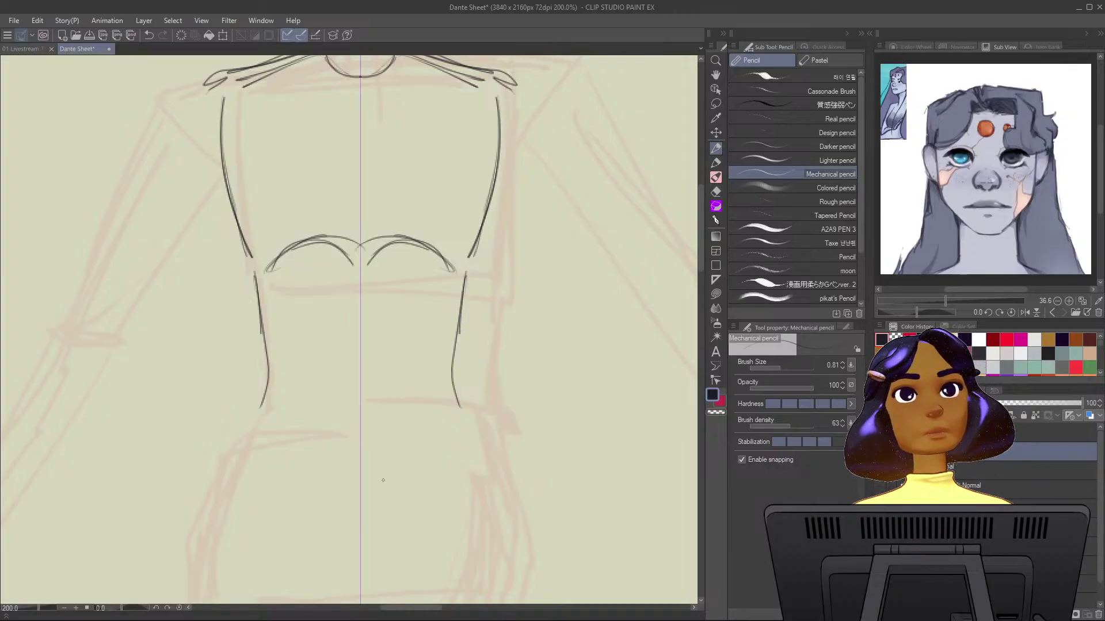
pyautogui.moveTo(262, 305)
pyautogui.mouseDown()
pyautogui.moveTo(267, 401)
pyautogui.moveTo(234, 446)
pyautogui.mouseUp()
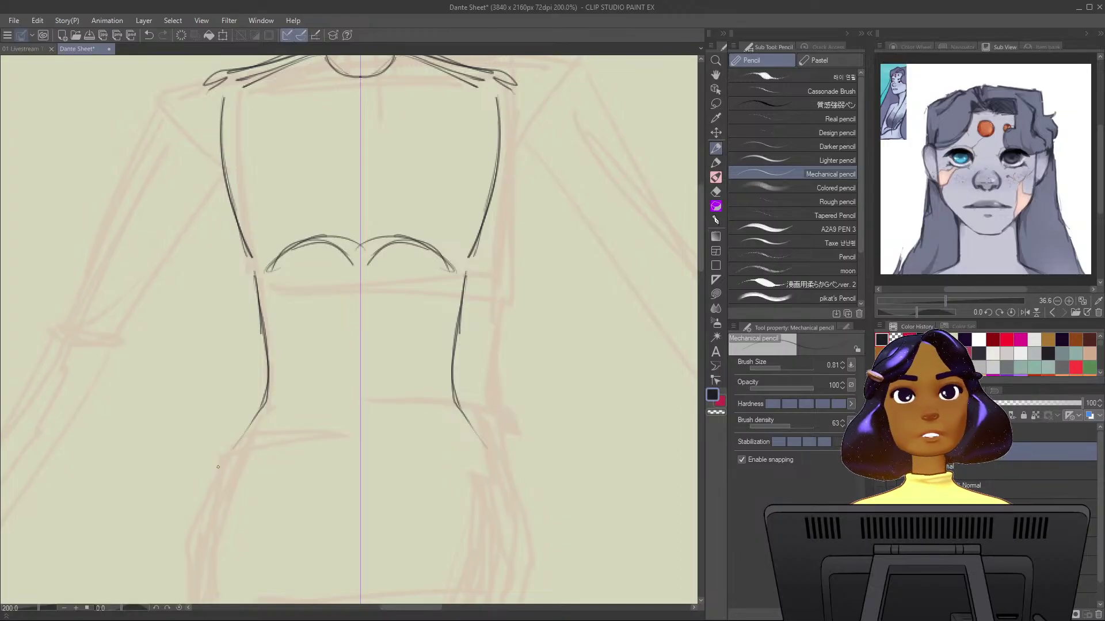
pyautogui.moveTo(257, 419); pyautogui.dragTo(348, 432)
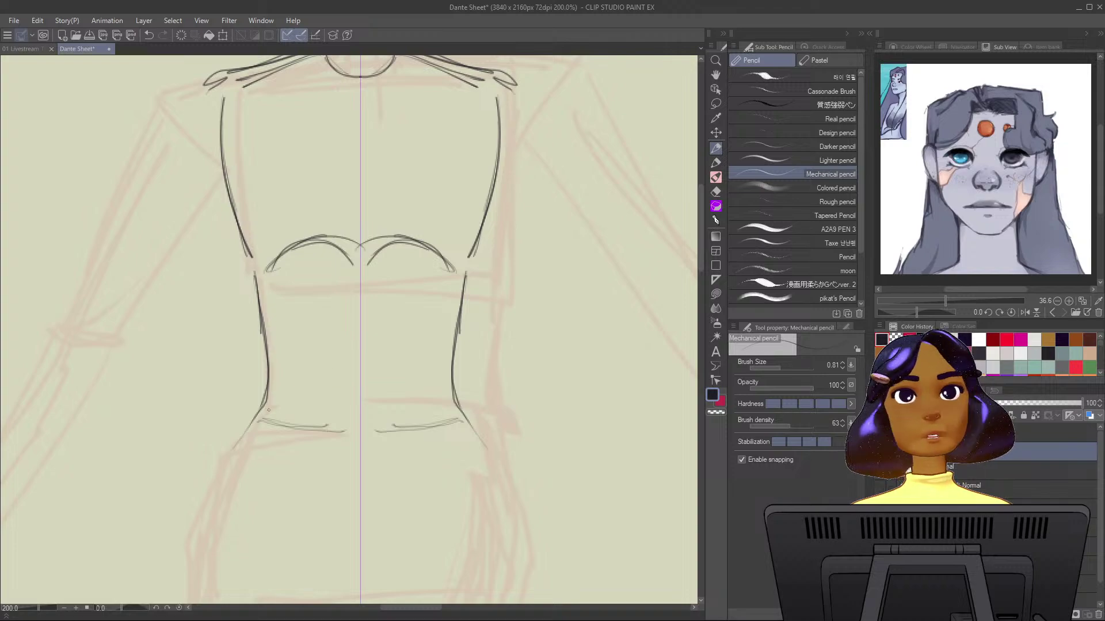
pyautogui.moveTo(267, 403); pyautogui.dragTo(255, 424)
pyautogui.moveTo(256, 423); pyautogui.dragTo(324, 446)
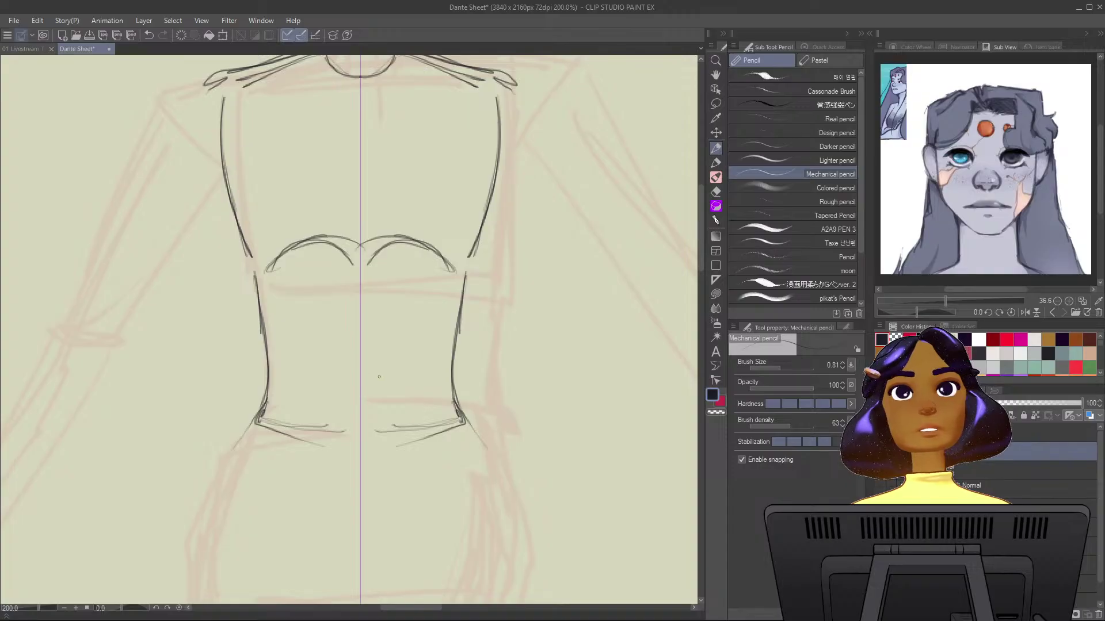
# Draw the mirrored outer hip curves from the hip points and continue them into the narrowing upper tail.
pyautogui.moveTo(387, 387); pyautogui.dragTo(451, 208)
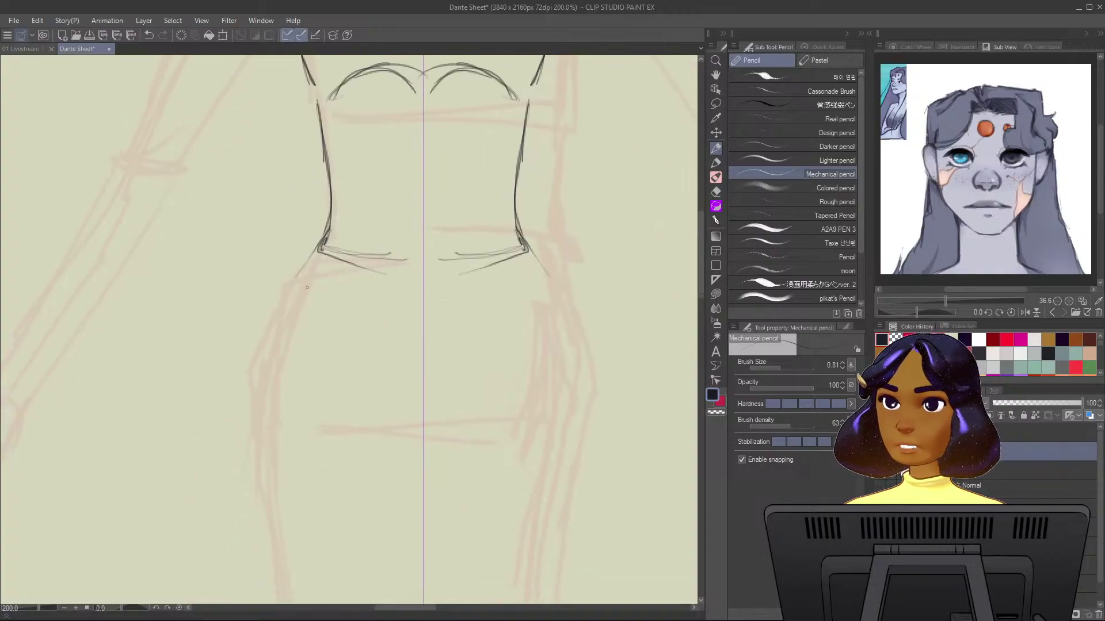
pyautogui.moveTo(319, 251); pyautogui.dragTo(260, 370)
pyautogui.moveTo(292, 296)
pyautogui.mouseDown()
pyautogui.moveTo(260, 443)
pyautogui.moveTo(256, 408)
pyautogui.mouseUp()
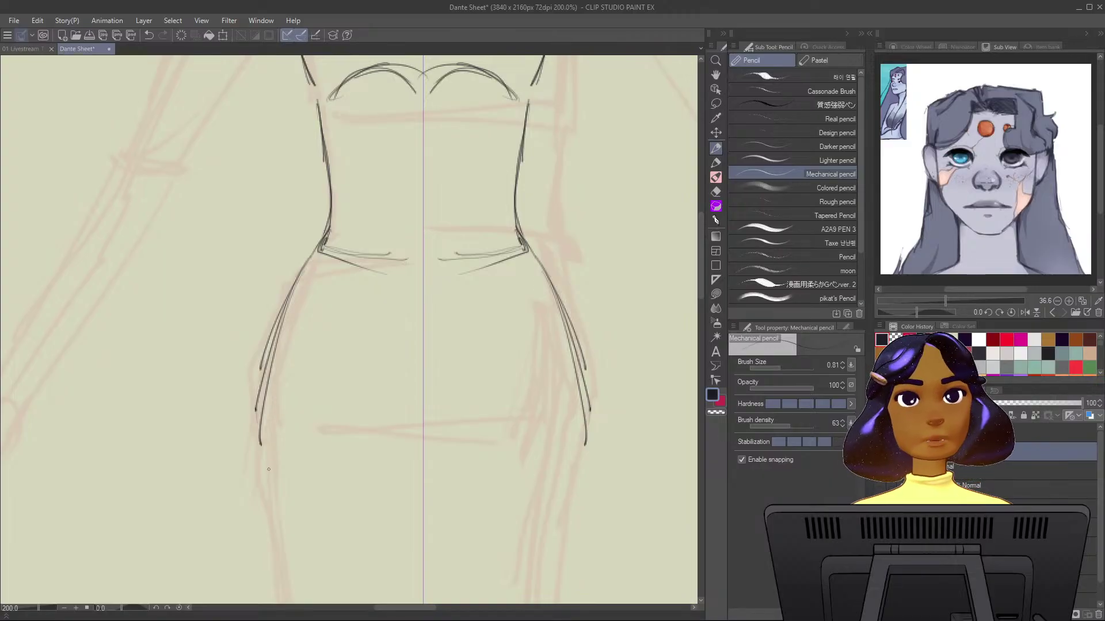
pyautogui.moveTo(322, 345); pyautogui.dragTo(313, 259)
pyautogui.moveTo(258, 285); pyautogui.dragTo(251, 396)
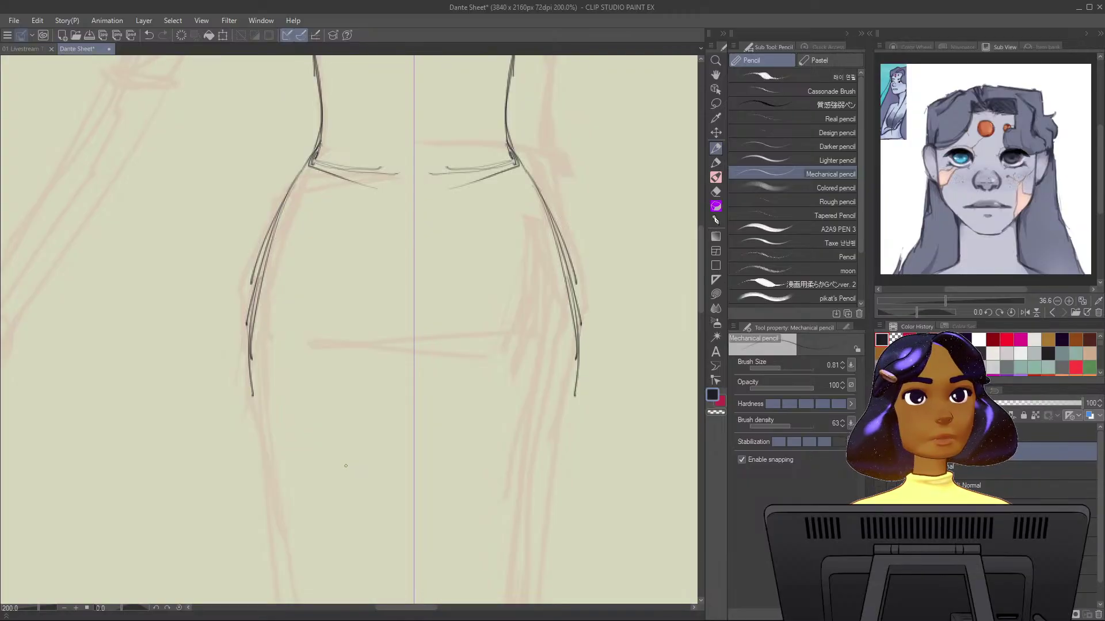
pyautogui.moveTo(251, 350)
pyautogui.mouseDown()
pyautogui.moveTo(236, 302)
pyautogui.moveTo(279, 556)
pyautogui.mouseUp()
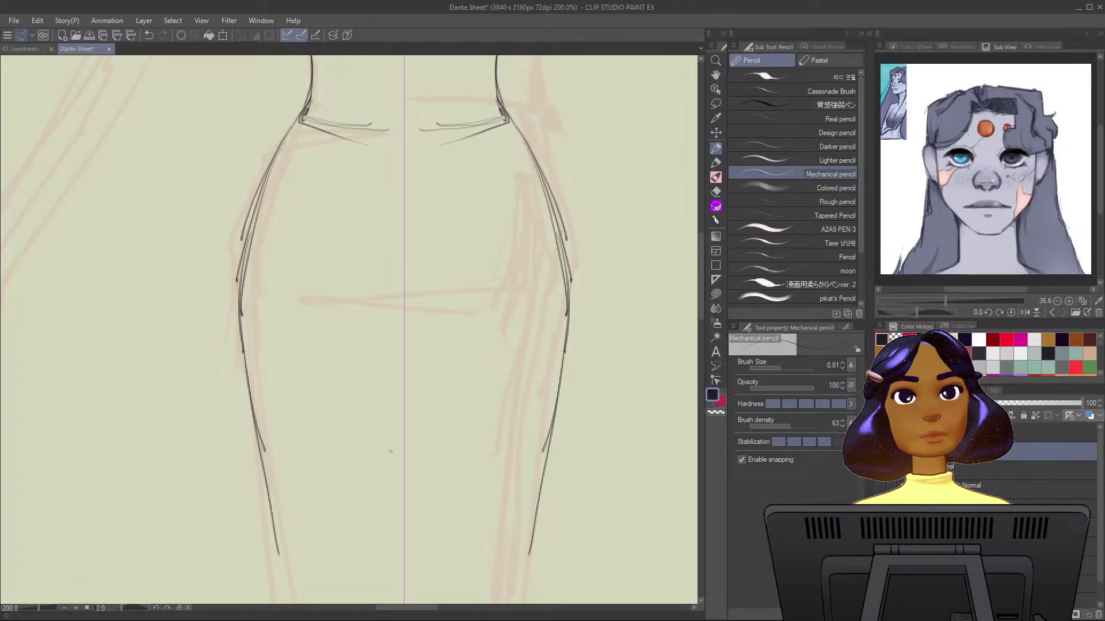
pyautogui.moveTo(391, 451); pyautogui.dragTo(404, 298)
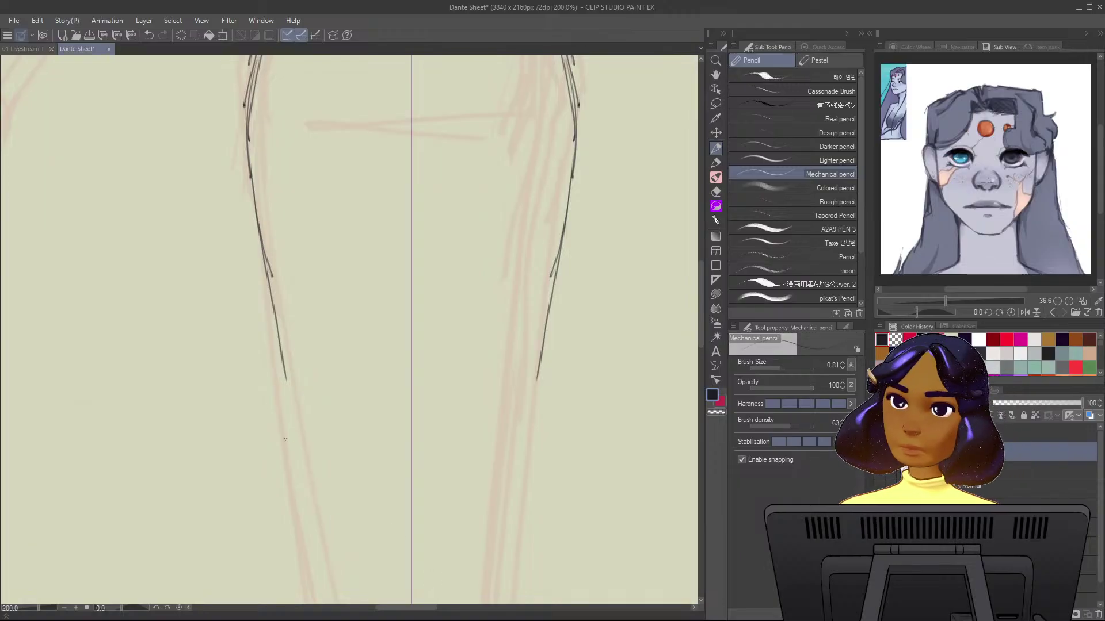
pyautogui.hotkey('ctrl', 'Tab')
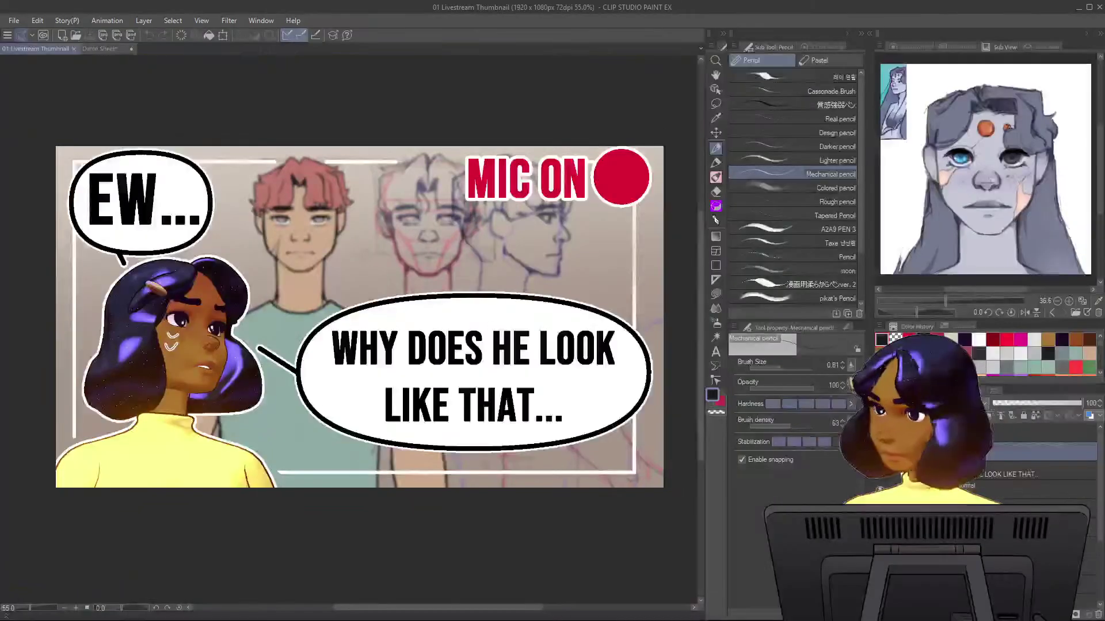
pyautogui.hotkey('ctrl', 'Tab')
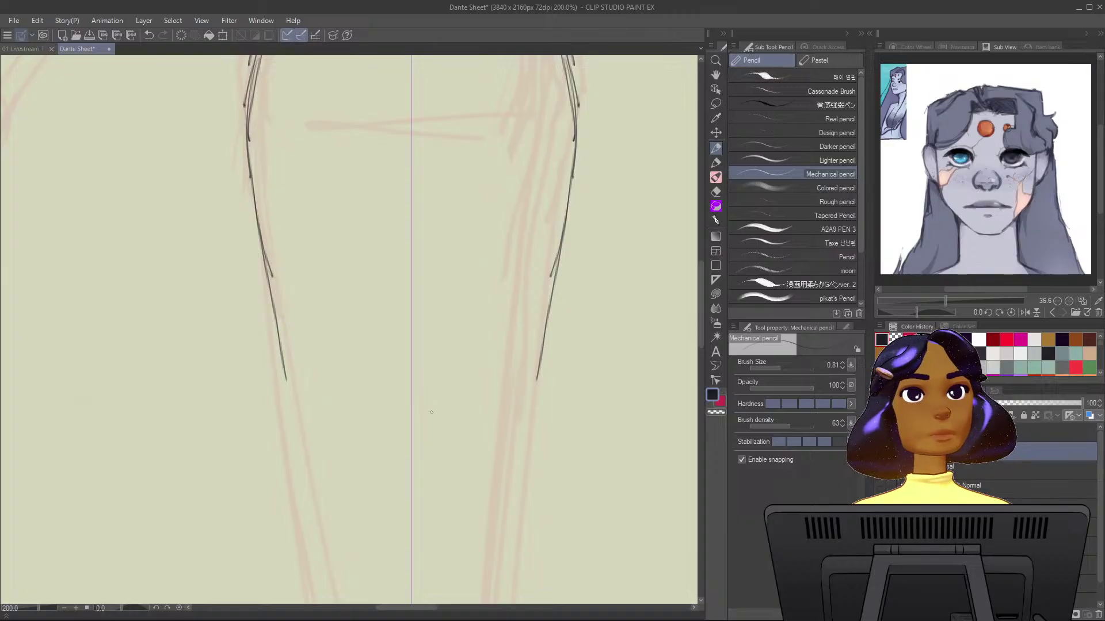
# Extend the mirrored tail contours downward with overlapping strokes that taper toward the center line.
pyautogui.moveTo(299, 345); pyautogui.dragTo(292, 200)
pyautogui.moveTo(267, 143); pyautogui.dragTo(302, 349)
pyautogui.moveTo(278, 212); pyautogui.dragTo(341, 485)
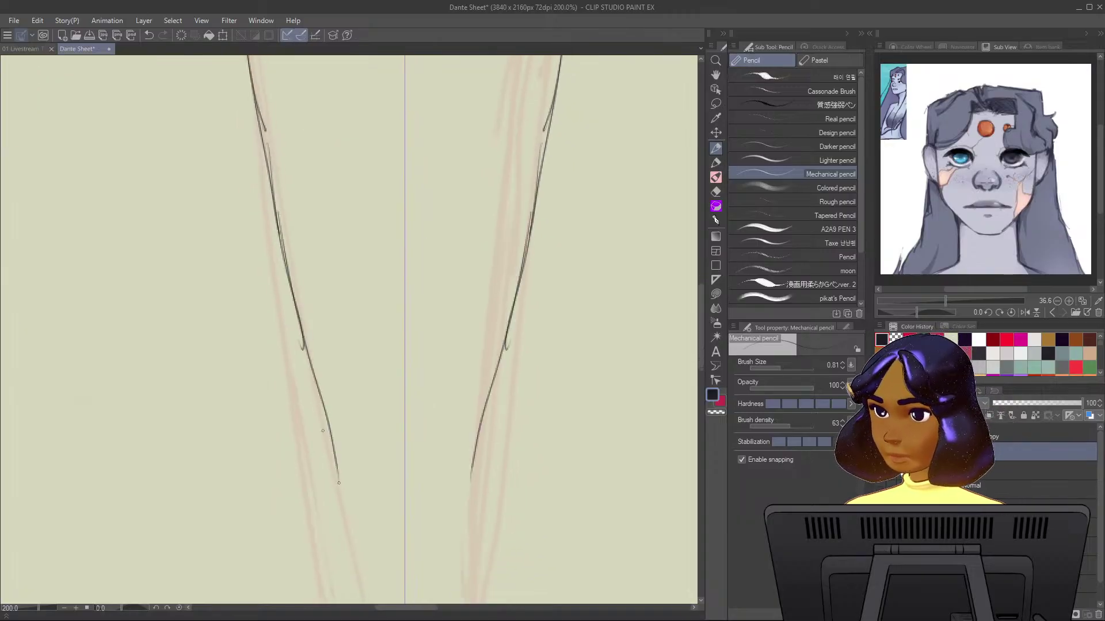
pyautogui.moveTo(304, 335); pyautogui.dragTo(369, 576)
pyautogui.scroll(-1, 369, 576)
pyautogui.scroll(-8, 369, 550)
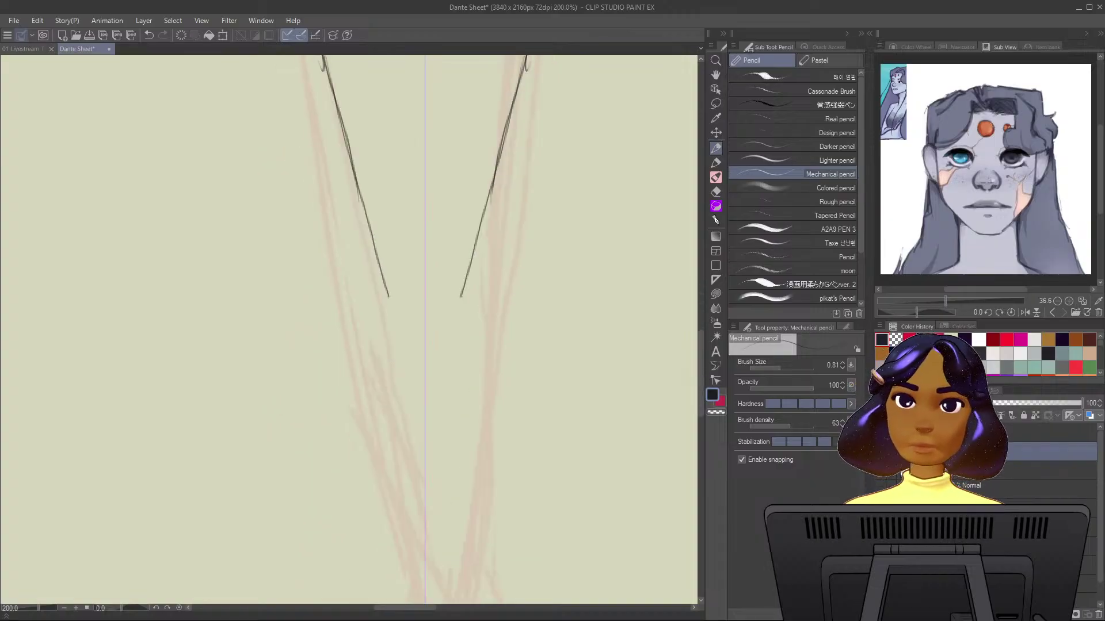
pyautogui.moveTo(344, 148)
pyautogui.mouseDown()
pyautogui.moveTo(386, 299)
pyautogui.moveTo(397, 420)
pyautogui.mouseUp()
pyautogui.moveTo(381, 323); pyautogui.dragTo(422, 574)
# Draw a blunt squared end around the tail tip and a thin extension down the center line.
pyautogui.scroll(-7, 421, 329)
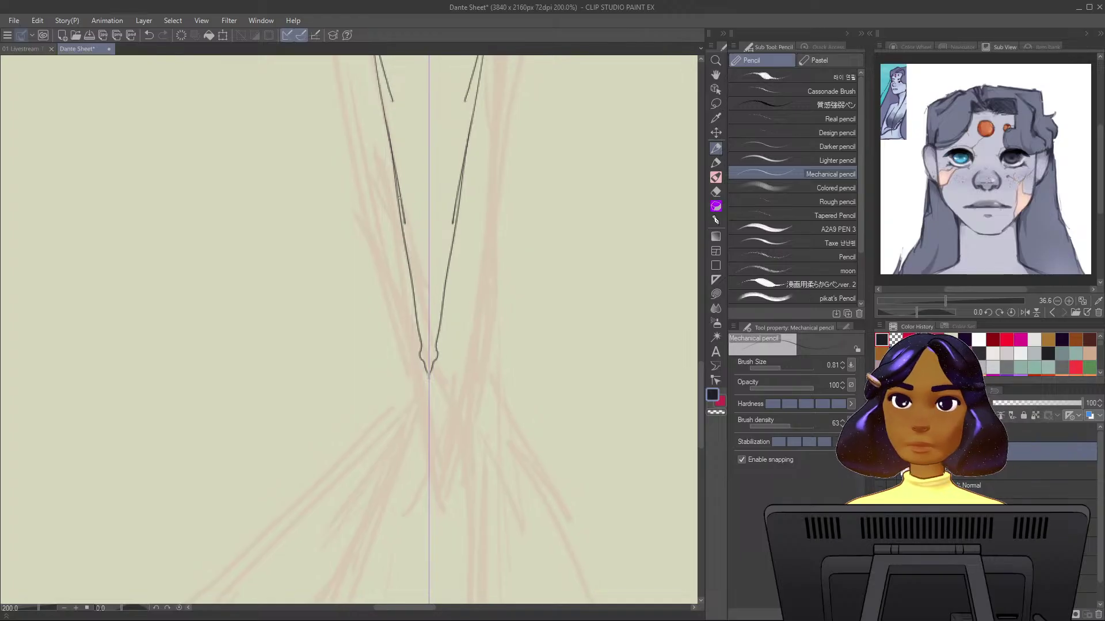
pyautogui.moveTo(421, 360); pyautogui.dragTo(432, 421)
pyautogui.moveTo(394, 185)
pyautogui.mouseDown()
pyautogui.moveTo(426, 429)
pyautogui.moveTo(409, 319)
pyautogui.mouseUp()
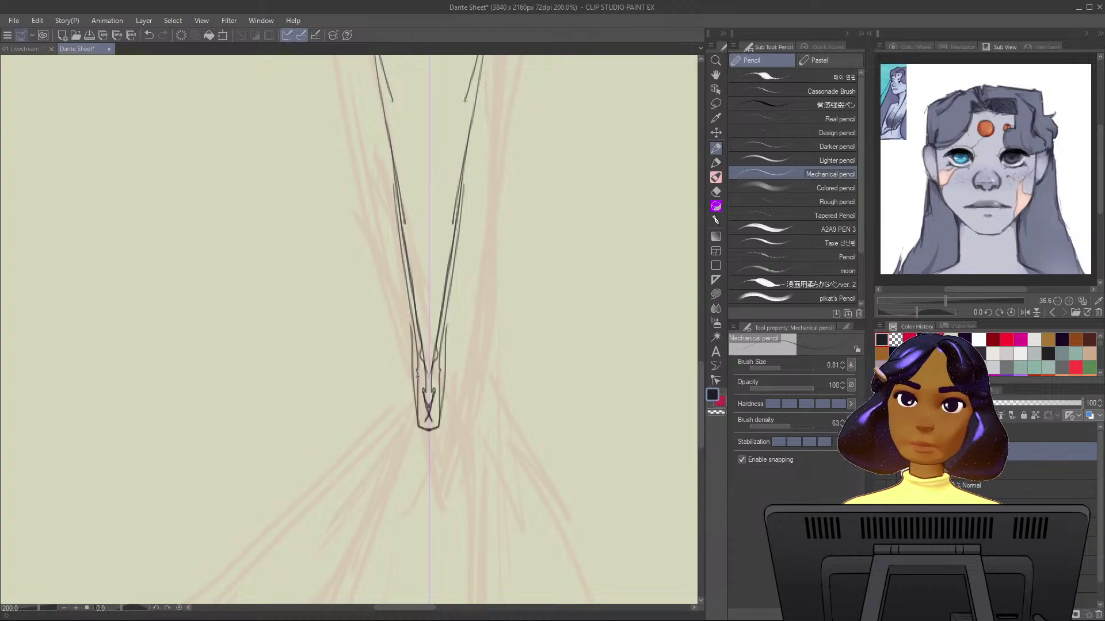
pyautogui.moveTo(429, 410); pyautogui.dragTo(428, 488)
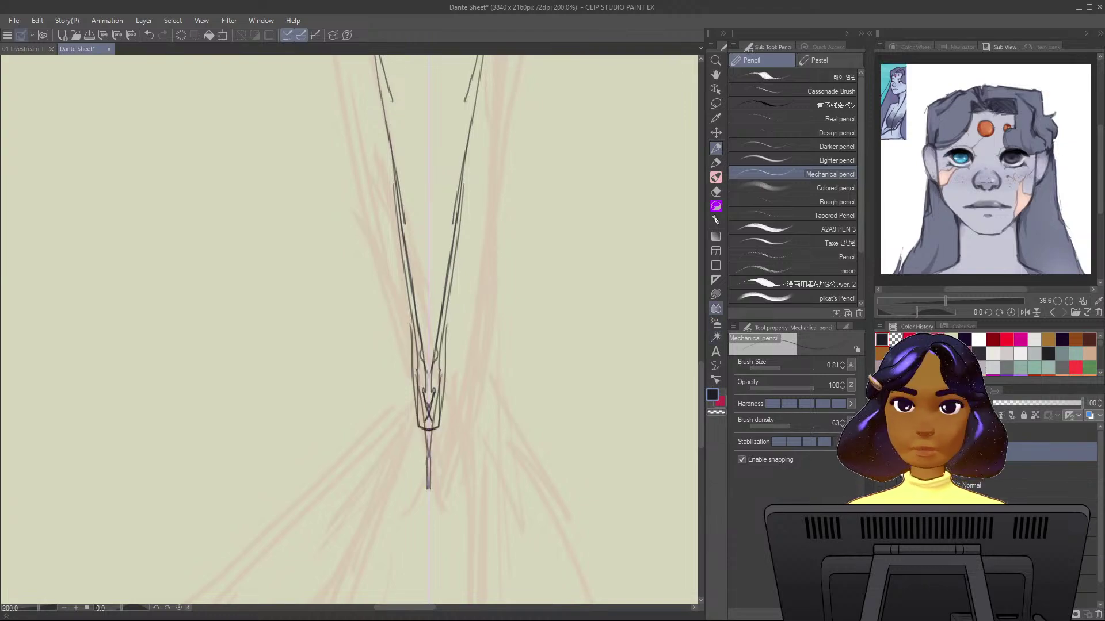
# Trim away the squared outline around the tail tip using Lasso fill with transparent color.
pyautogui.click(715, 294)
pyautogui.moveTo(419, 374)
pyautogui.mouseDown()
pyautogui.moveTo(387, 376)
pyautogui.moveTo(385, 294)
pyautogui.mouseUp()
pyautogui.moveTo(426, 339); pyautogui.dragTo(429, 442)
pyautogui.press('p')
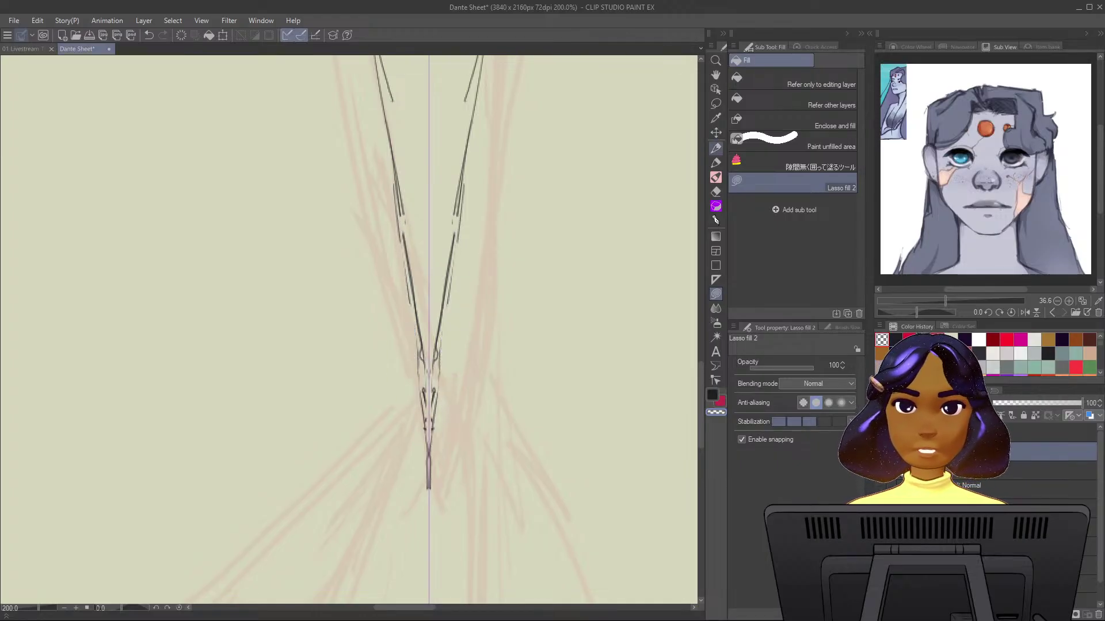
# Redraw the lower tail contours with the Mechanical pencil so they converge to a slender point on the center line.
pyautogui.press('c')
pyautogui.moveTo(399, 206); pyautogui.dragTo(427, 452)
pyautogui.moveTo(420, 342); pyautogui.dragTo(424, 475)
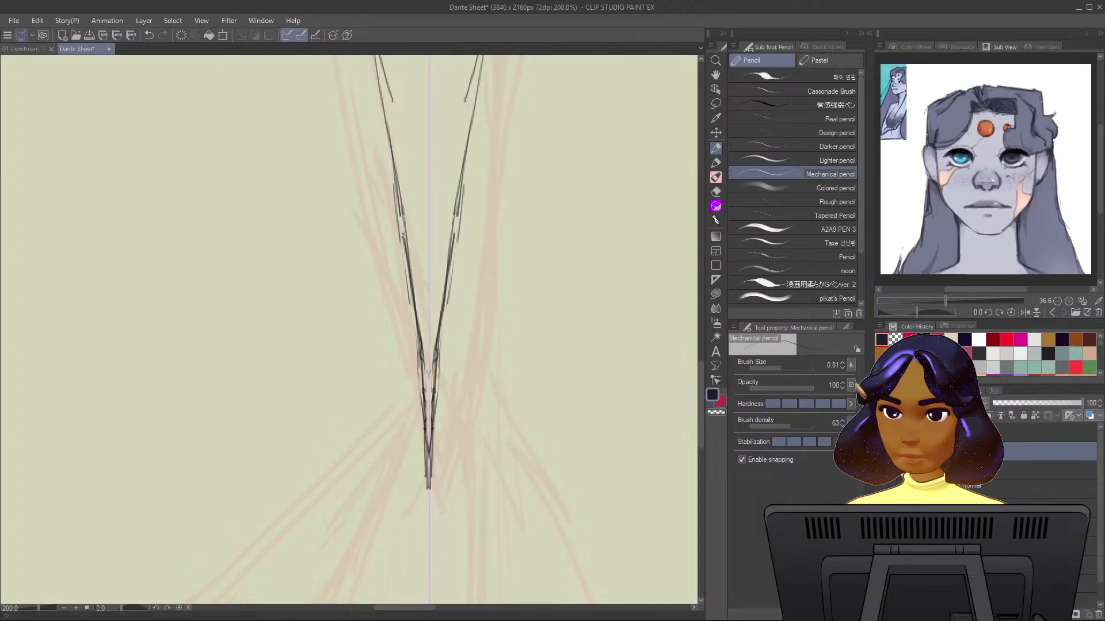
pyautogui.moveTo(401, 212)
pyautogui.mouseDown()
pyautogui.moveTo(414, 422)
pyautogui.moveTo(427, 392)
pyautogui.moveTo(428, 488)
pyautogui.mouseUp()
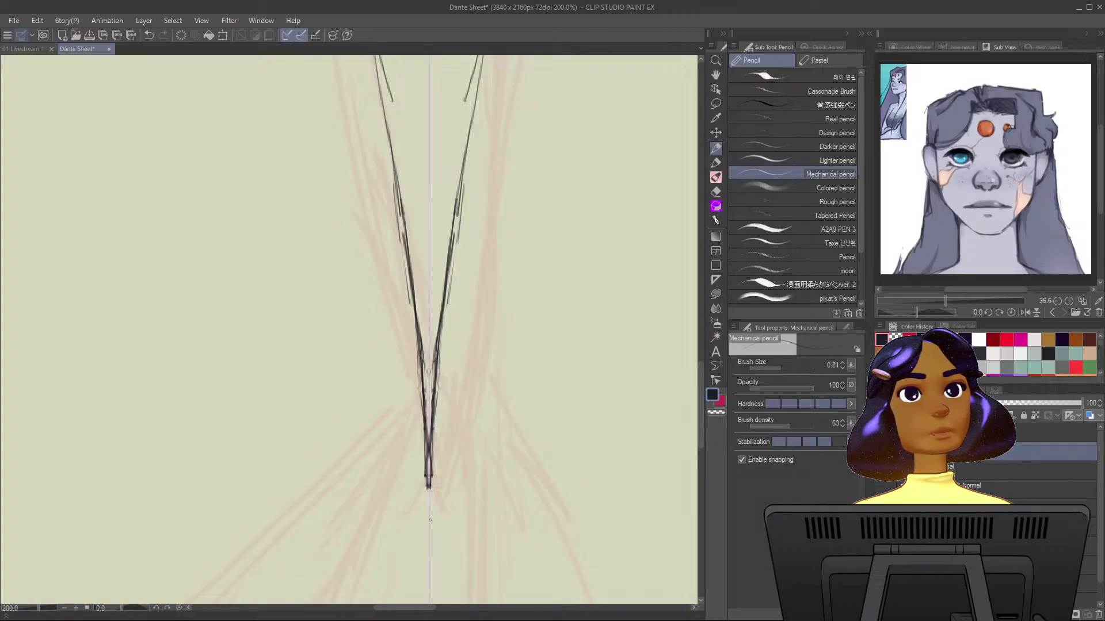
# Draw the mirrored central tail fin contours below the tail tip, flaring outward to a corner and curving back in.
pyautogui.scroll(-1, 432, 486)
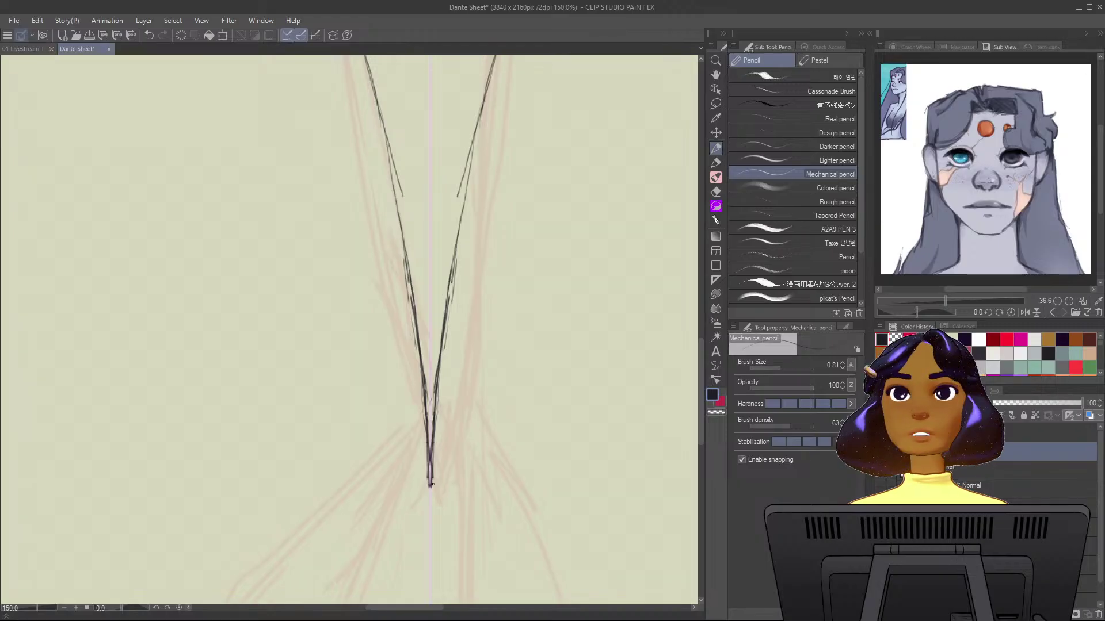
pyautogui.moveTo(513, 464)
pyautogui.mouseDown()
pyautogui.moveTo(528, 295)
pyautogui.moveTo(568, 204)
pyautogui.mouseUp()
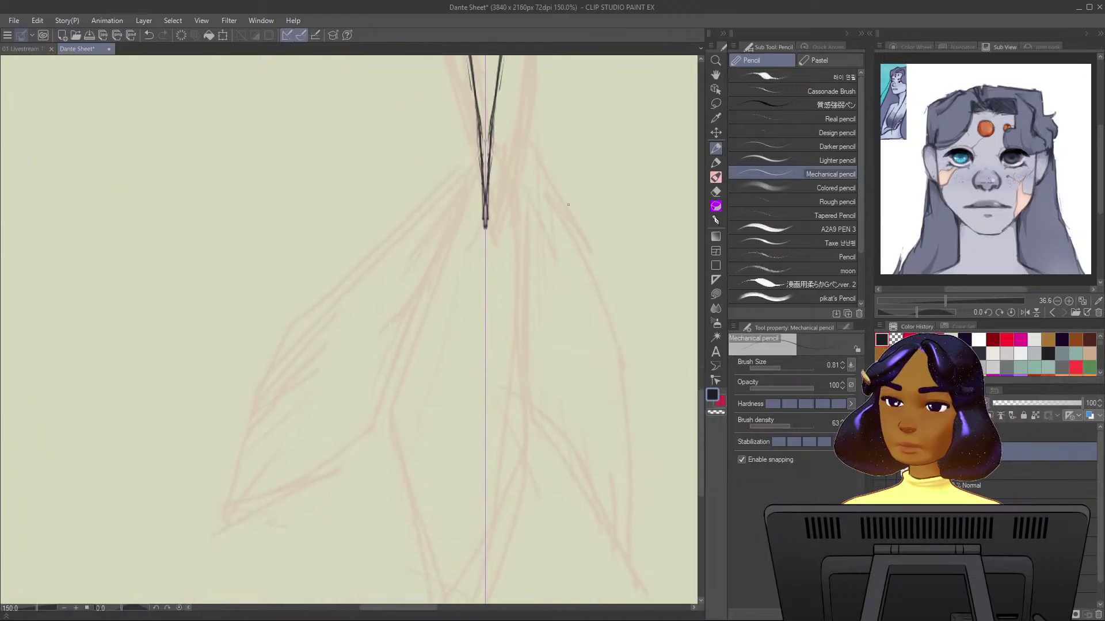
pyautogui.moveTo(472, 183)
pyautogui.mouseDown()
pyautogui.moveTo(412, 369)
pyautogui.moveTo(445, 258)
pyautogui.moveTo(398, 487)
pyautogui.mouseUp()
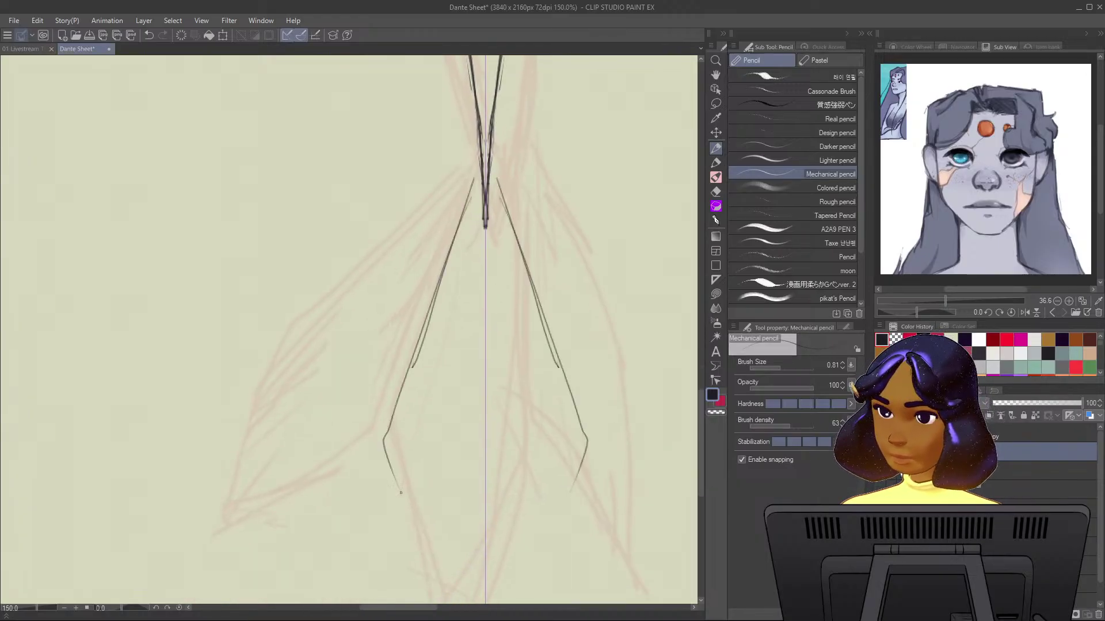
pyautogui.moveTo(395, 423)
pyautogui.mouseDown()
pyautogui.moveTo(443, 574)
pyautogui.moveTo(411, 406)
pyautogui.moveTo(428, 526)
pyautogui.mouseUp()
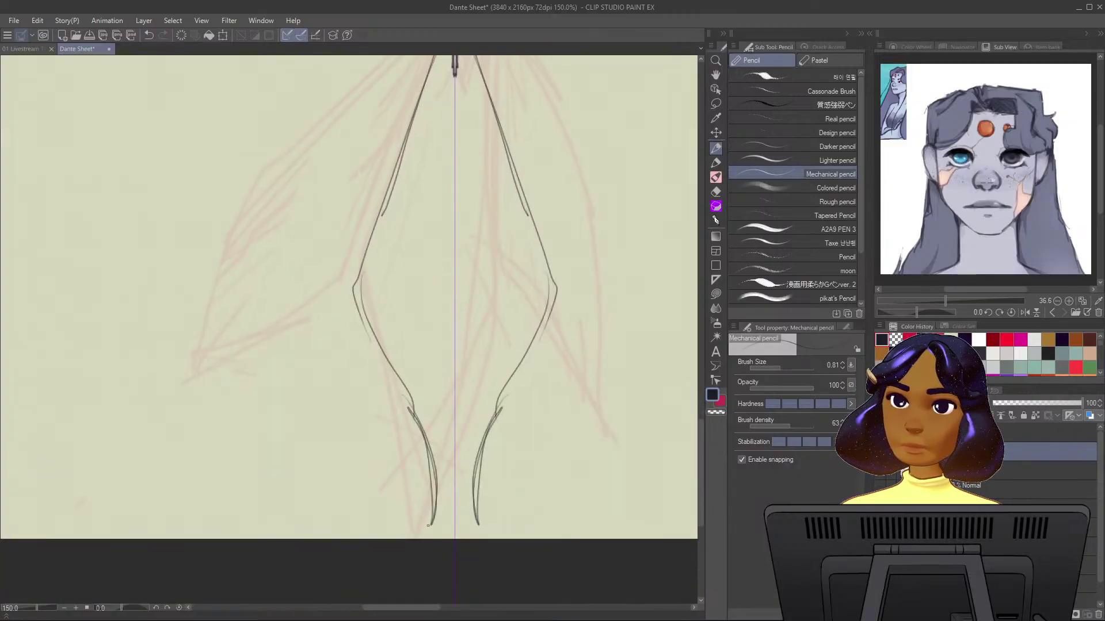
# Redraw the lower edges of the central fin with small outward-curling hooks and inner lines converging on the center line.
pyautogui.hotkey('ctrl', 'z')
pyautogui.hotkey('ctrl', 'z')
pyautogui.hotkey('ctrl', 'z')
pyautogui.moveTo(554, 296)
pyautogui.mouseDown()
pyautogui.moveTo(496, 411)
pyautogui.moveTo(513, 460)
pyautogui.moveTo(493, 399)
pyautogui.moveTo(551, 313)
pyautogui.mouseUp()
pyautogui.moveTo(514, 373)
pyautogui.mouseDown()
pyautogui.moveTo(494, 405)
pyautogui.moveTo(510, 461)
pyautogui.mouseUp()
pyautogui.moveTo(498, 369); pyautogui.dragTo(471, 526)
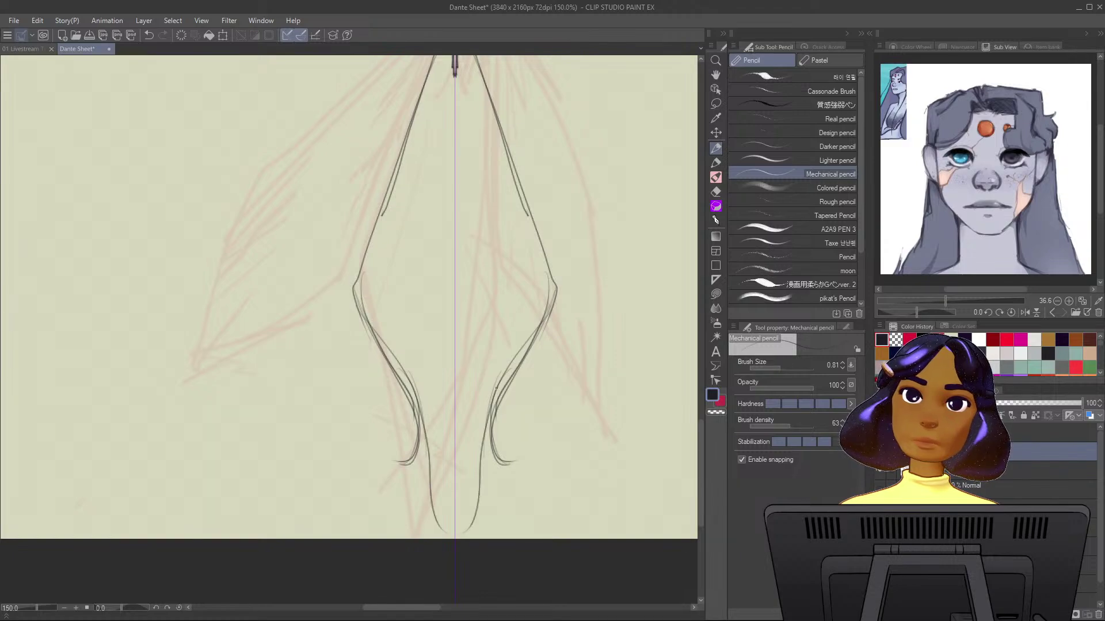
pyautogui.hotkey('ctrl', 'z')
pyautogui.hotkey('ctrl', 'z')
pyautogui.moveTo(516, 354)
pyautogui.mouseDown()
pyautogui.moveTo(467, 444)
pyautogui.moveTo(453, 542)
pyautogui.moveTo(452, 507)
pyautogui.moveTo(492, 384)
pyautogui.moveTo(537, 323)
pyautogui.moveTo(489, 387)
pyautogui.moveTo(459, 529)
pyautogui.mouseUp()
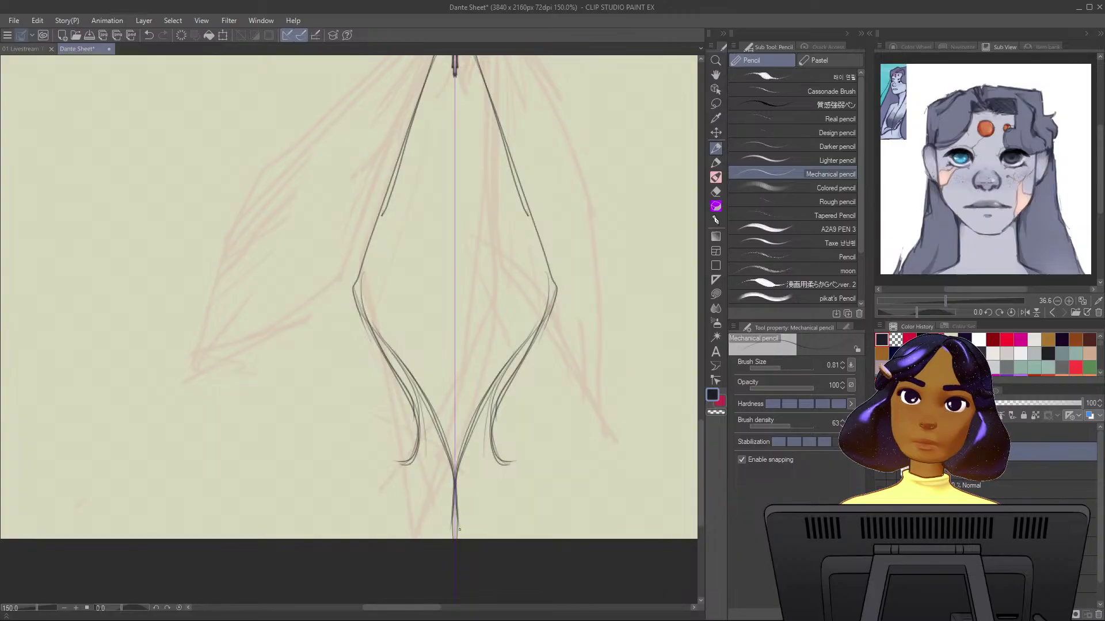
# Trim the overlapping lines below the fin's point using Lasso fill with transparent color, and redraw a short dark spike down the center line.
pyautogui.press('g')
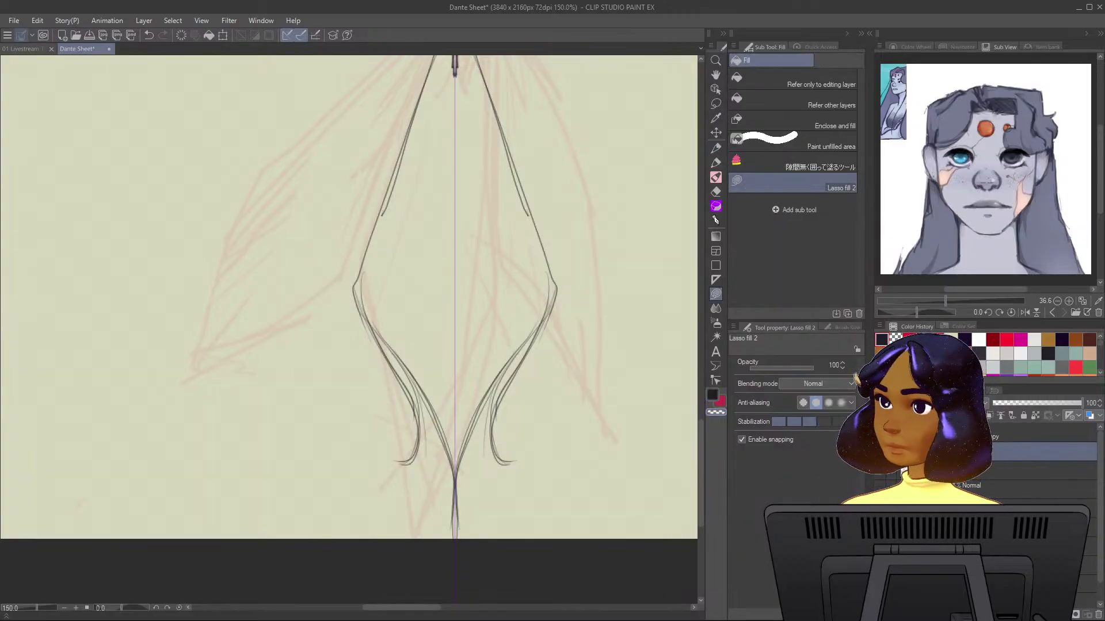
pyautogui.moveTo(443, 450); pyautogui.dragTo(454, 545)
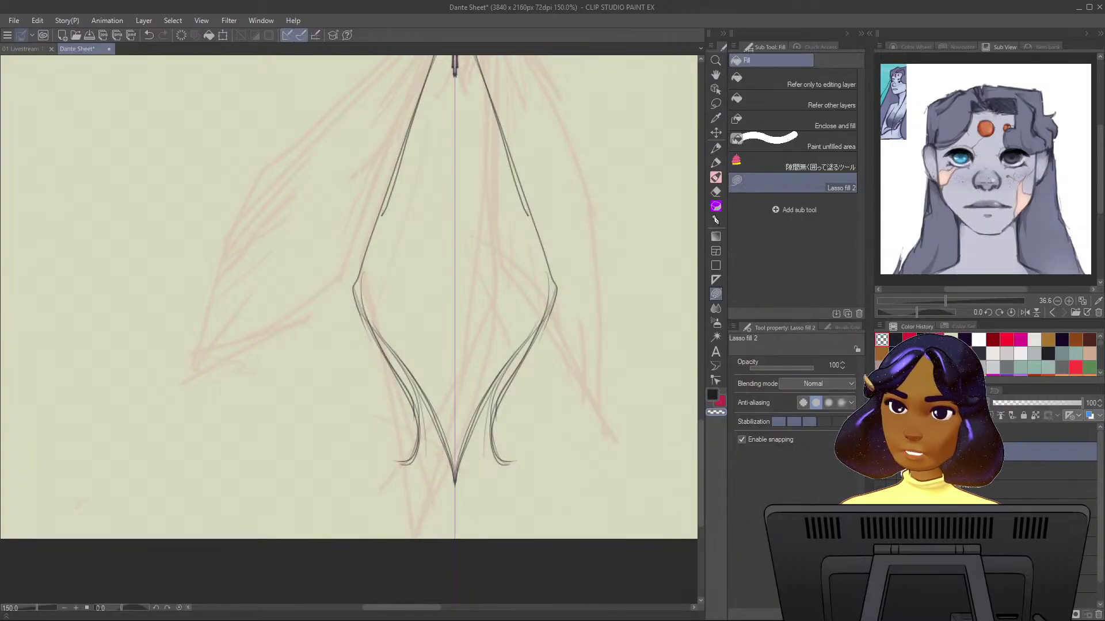
pyautogui.press('p')
pyautogui.moveTo(454, 477); pyautogui.dragTo(455, 527)
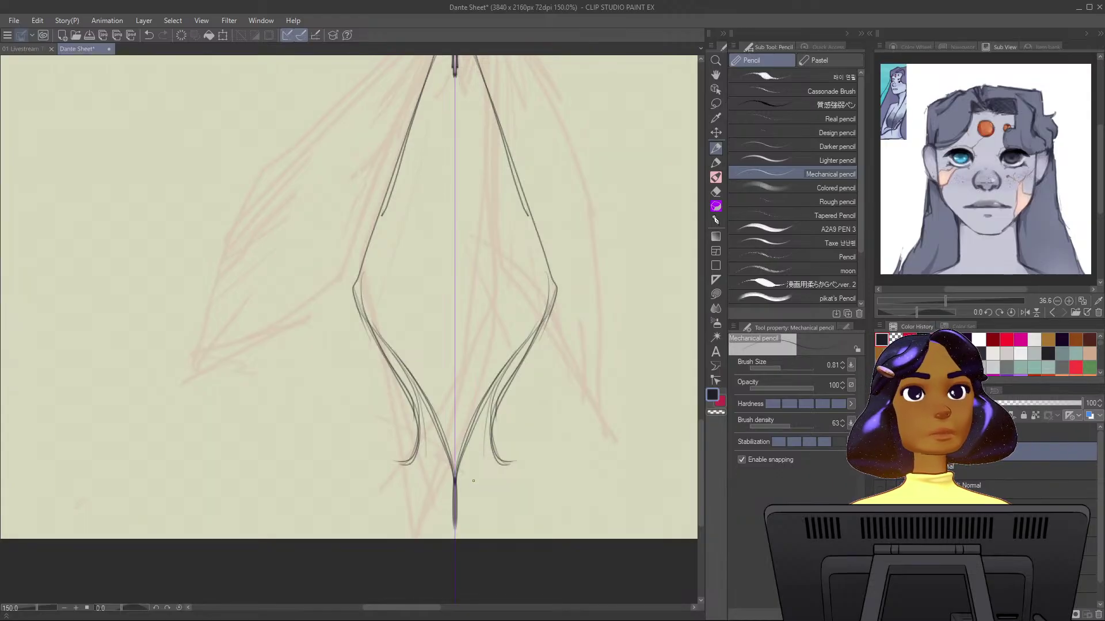
pyautogui.moveTo(471, 470); pyautogui.dragTo(462, 462)
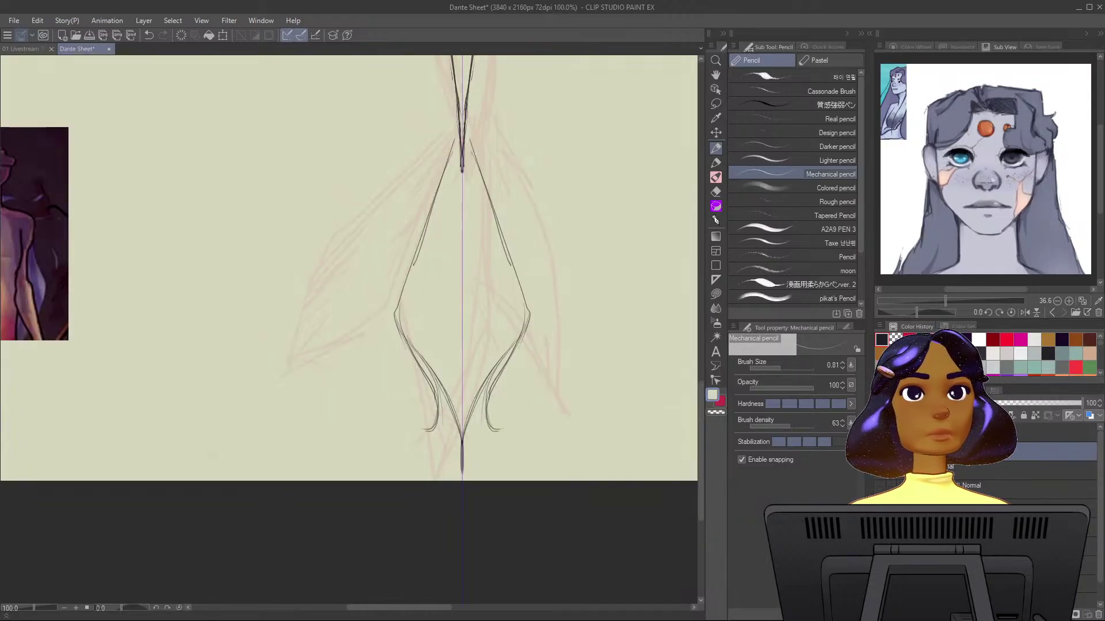
pyautogui.keyDown('alt'); pyautogui.click(490, 383); pyautogui.keyUp('alt')
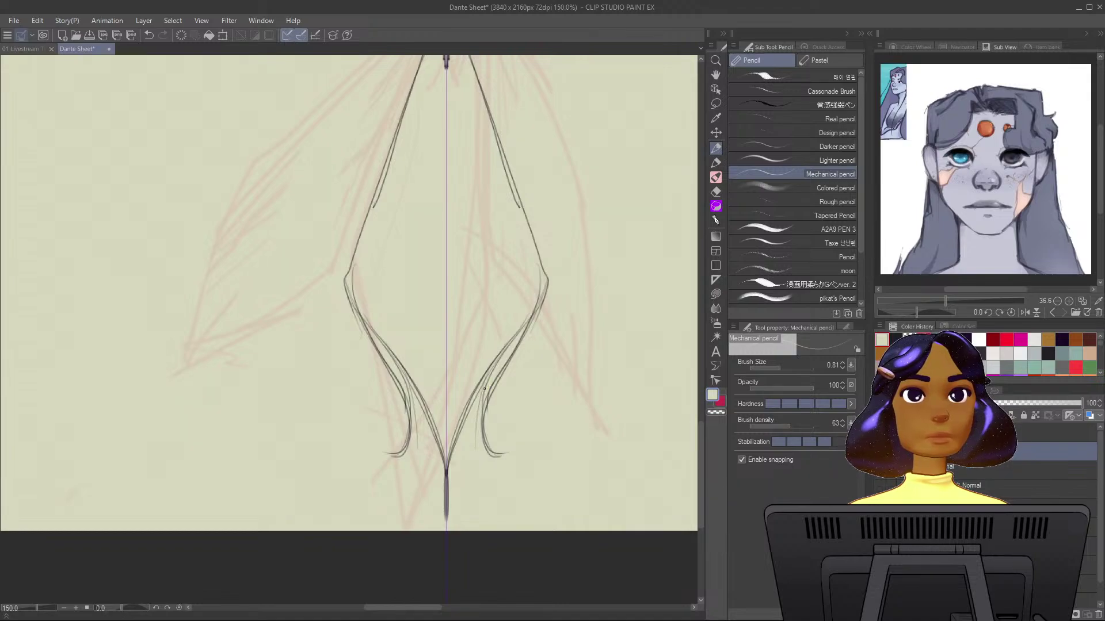
pyautogui.keyDown('alt'); pyautogui.click(484, 390); pyautogui.keyUp('alt')
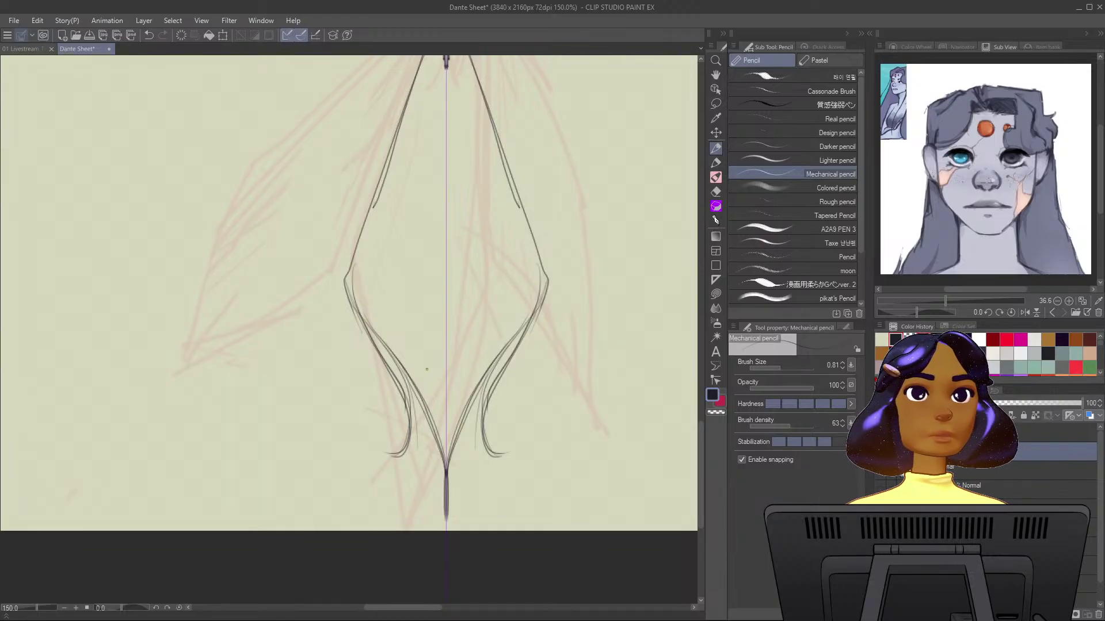
# Draw the mirrored outer edges of the side fin lobes, sweeping from the tail base outward and down with overlapping strokes.
pyautogui.scroll(5, 449, 329)
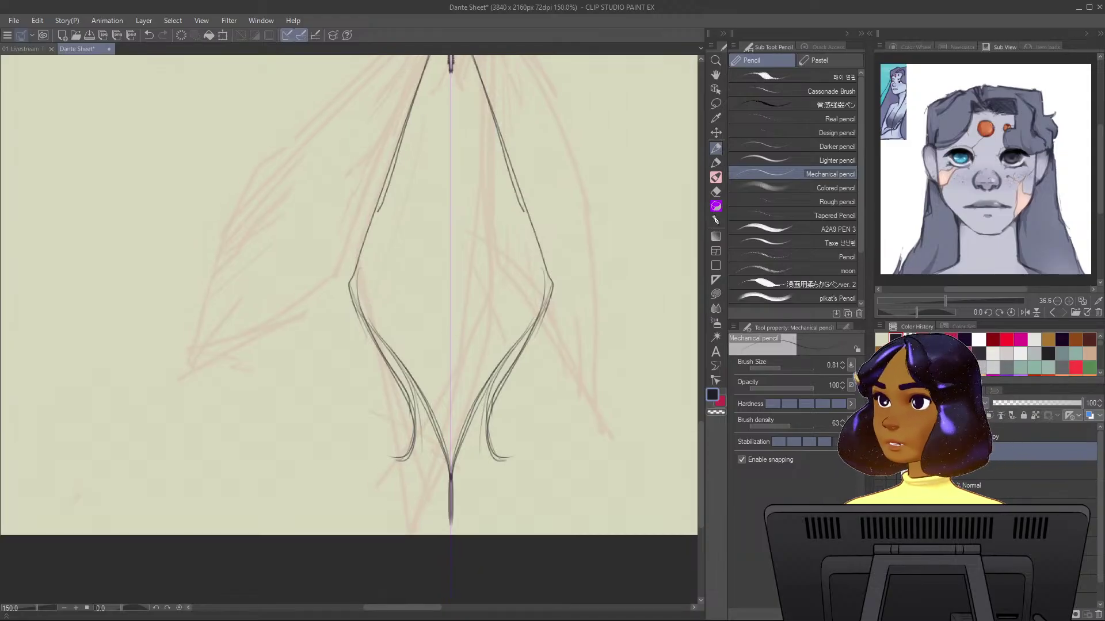
pyautogui.moveTo(550, 186); pyautogui.dragTo(526, 212)
pyautogui.moveTo(544, 169)
pyautogui.mouseDown()
pyautogui.moveTo(515, 215)
pyautogui.moveTo(326, 387)
pyautogui.moveTo(289, 534)
pyautogui.mouseUp()
pyautogui.hotkey('ctrl', 'z')
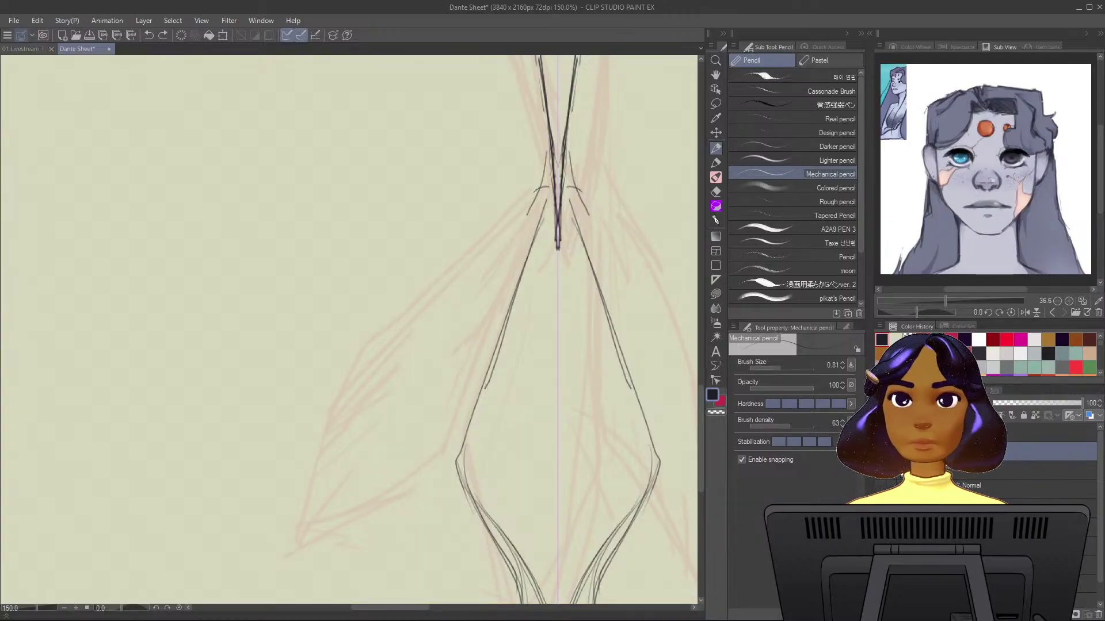
pyautogui.moveTo(545, 166)
pyautogui.mouseDown()
pyautogui.moveTo(532, 199)
pyautogui.moveTo(353, 383)
pyautogui.moveTo(305, 561)
pyautogui.mouseUp()
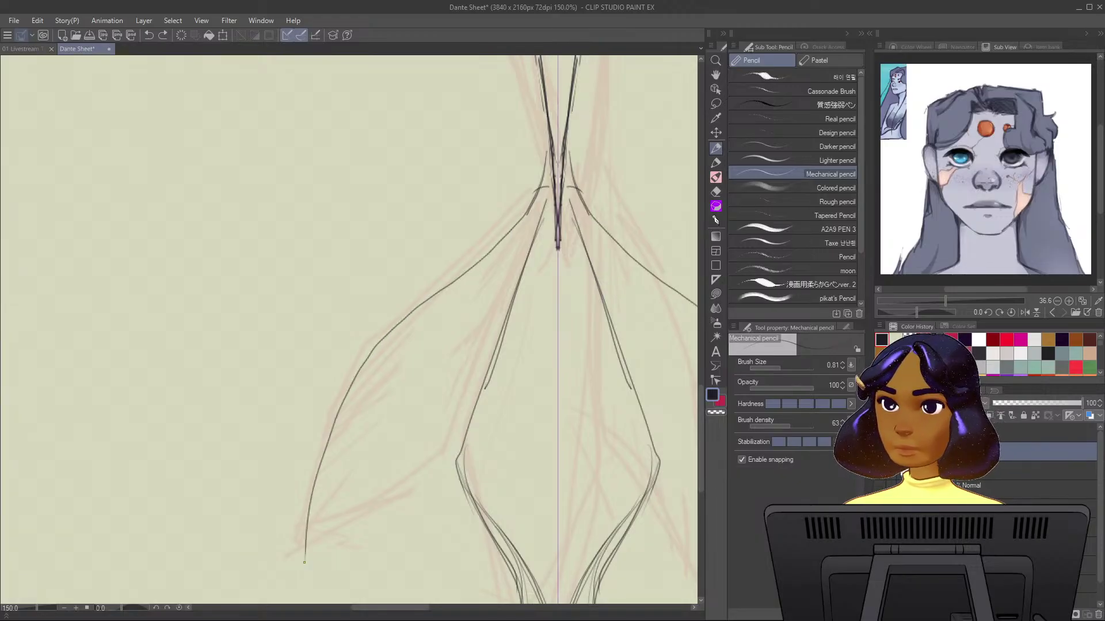
pyautogui.moveTo(538, 184)
pyautogui.mouseDown()
pyautogui.moveTo(482, 261)
pyautogui.moveTo(381, 341)
pyautogui.moveTo(328, 445)
pyautogui.moveTo(306, 589)
pyautogui.mouseUp()
pyautogui.moveTo(309, 536); pyautogui.dragTo(304, 574)
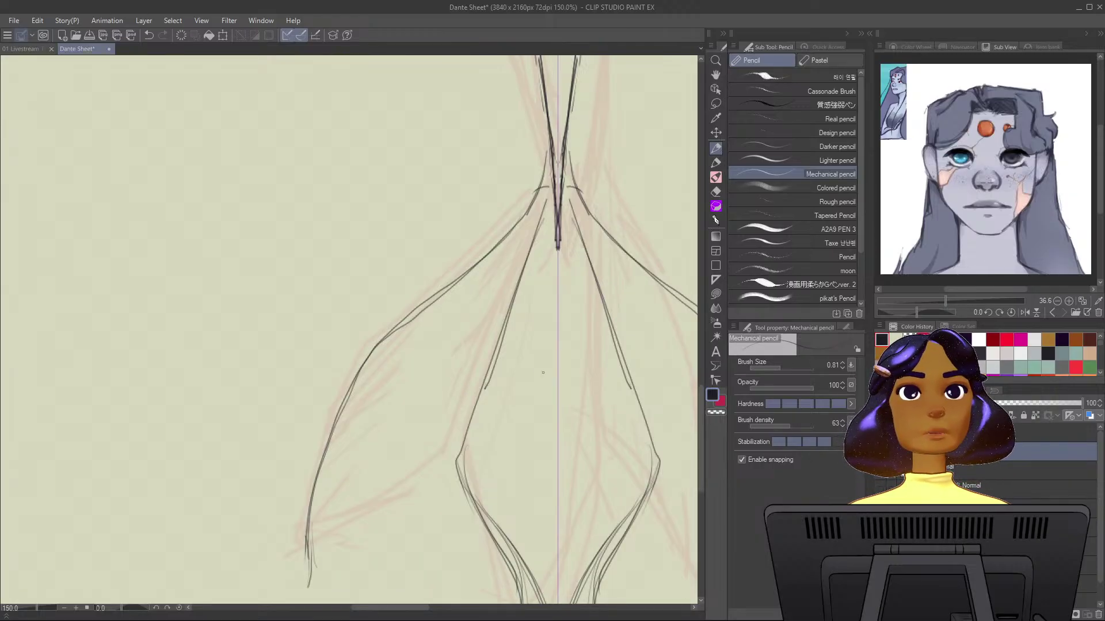
pyautogui.moveTo(442, 455); pyautogui.dragTo(451, 346)
pyautogui.moveTo(526, 110)
pyautogui.mouseDown()
pyautogui.moveTo(392, 228)
pyautogui.moveTo(350, 296)
pyautogui.moveTo(302, 482)
pyautogui.mouseUp()
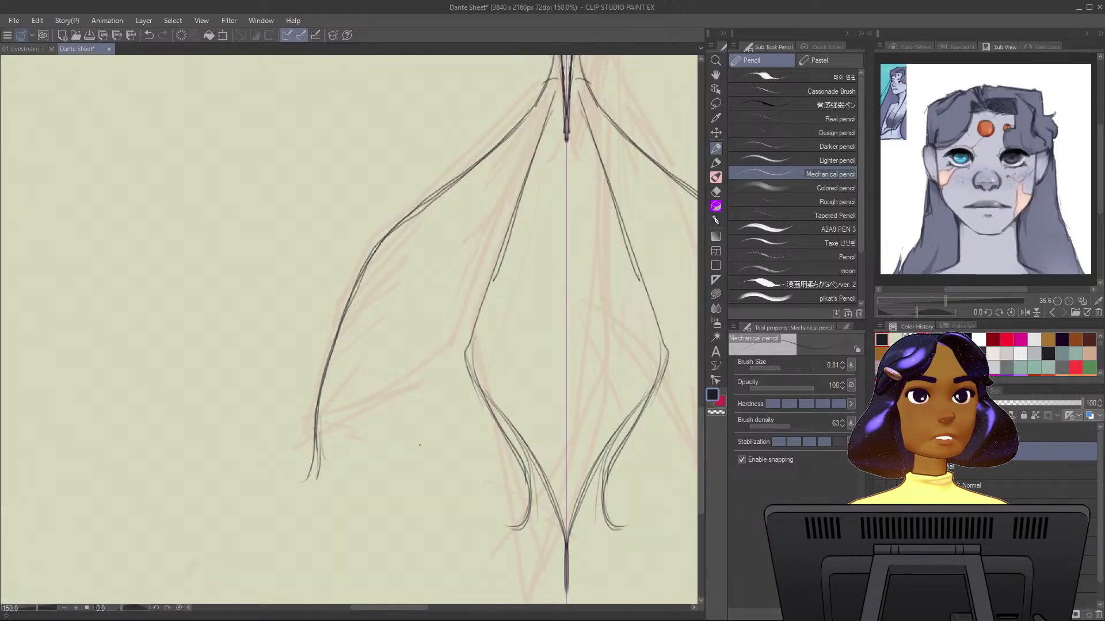
# Draw the inner and lower edges of the side fin lobes, ending them in trailing curled tips.
pyautogui.moveTo(541, 119)
pyautogui.mouseDown()
pyautogui.moveTo(464, 314)
pyautogui.moveTo(426, 362)
pyautogui.mouseUp()
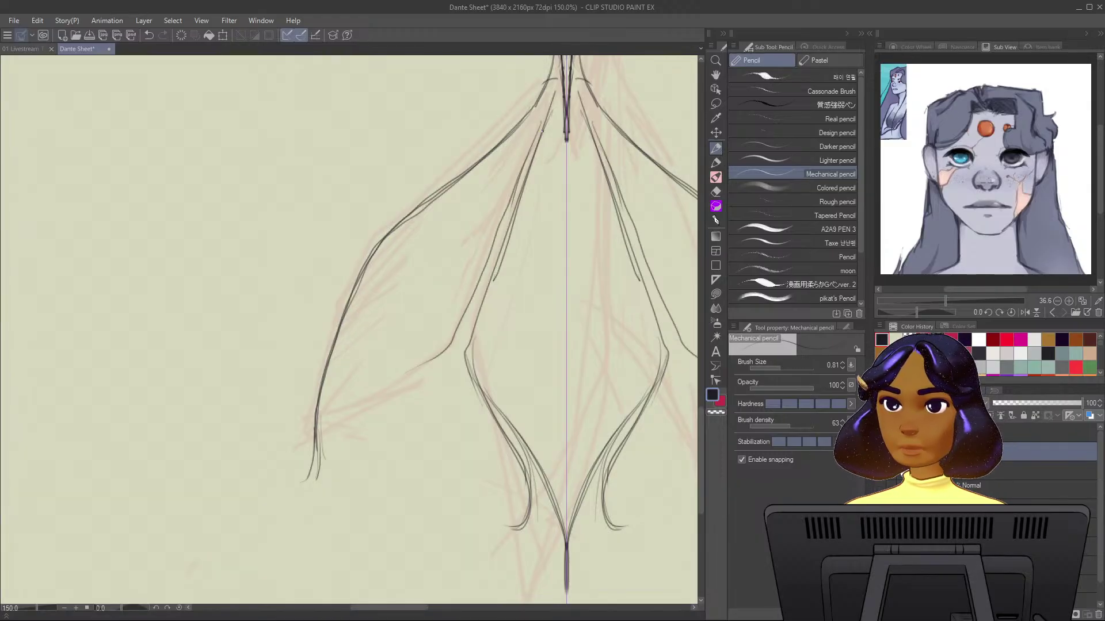
pyautogui.moveTo(541, 131)
pyautogui.mouseDown()
pyautogui.moveTo(447, 349)
pyautogui.moveTo(375, 394)
pyautogui.moveTo(402, 375)
pyautogui.moveTo(326, 509)
pyautogui.moveTo(317, 397)
pyautogui.mouseUp()
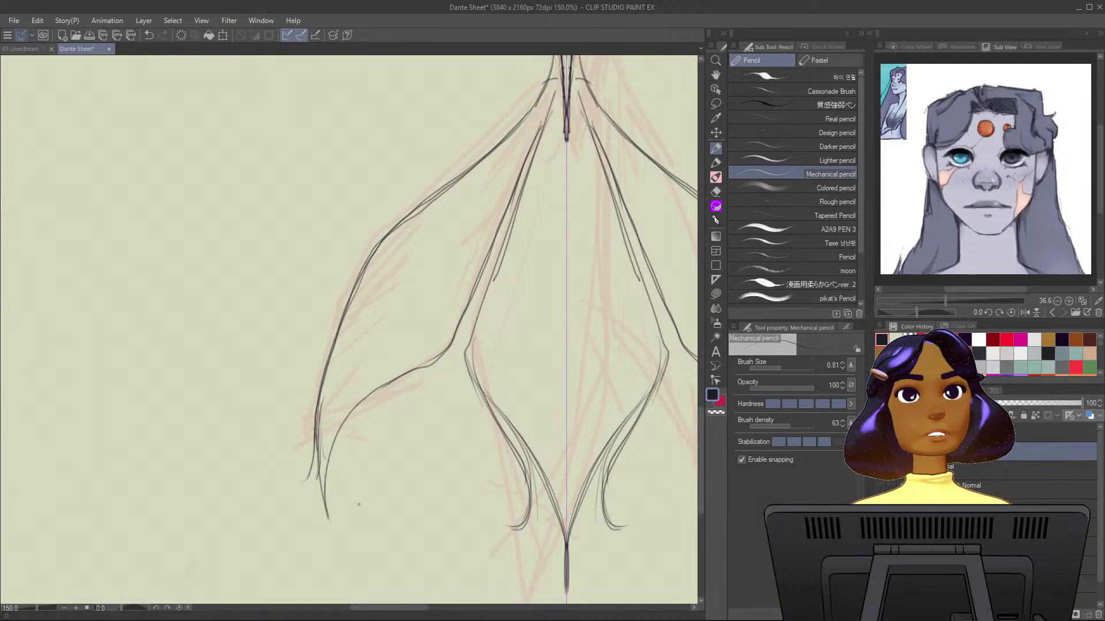
pyautogui.hotkey('ctrl', 'z')
pyautogui.hotkey('ctrl', 'z')
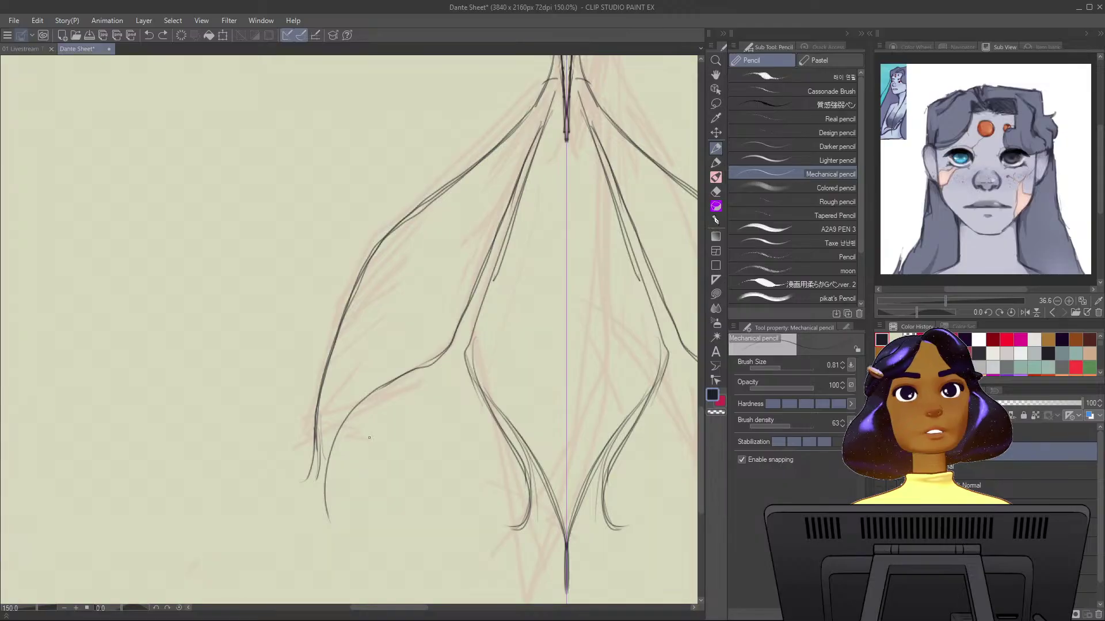
pyautogui.moveTo(321, 468)
pyautogui.mouseDown()
pyautogui.moveTo(323, 490)
pyautogui.moveTo(339, 582)
pyautogui.mouseUp()
pyautogui.moveTo(318, 434)
pyautogui.mouseDown()
pyautogui.moveTo(323, 509)
pyautogui.moveTo(347, 534)
pyautogui.mouseUp()
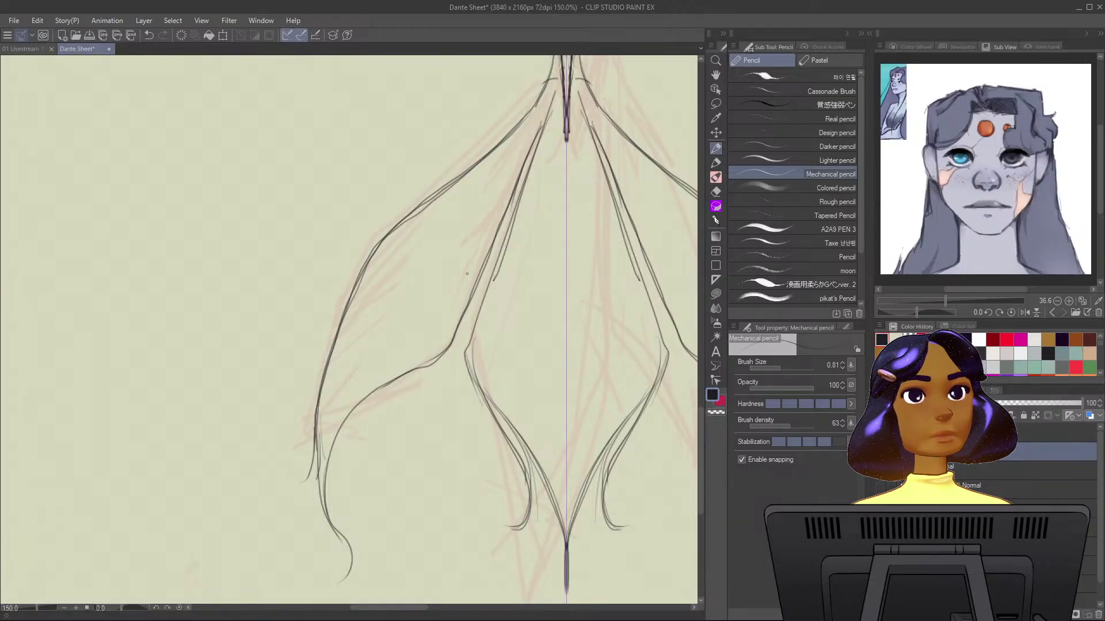
# Draw two thin ray lines inside each side fin lobe and save the file.
pyautogui.moveTo(540, 125); pyautogui.dragTo(383, 349)
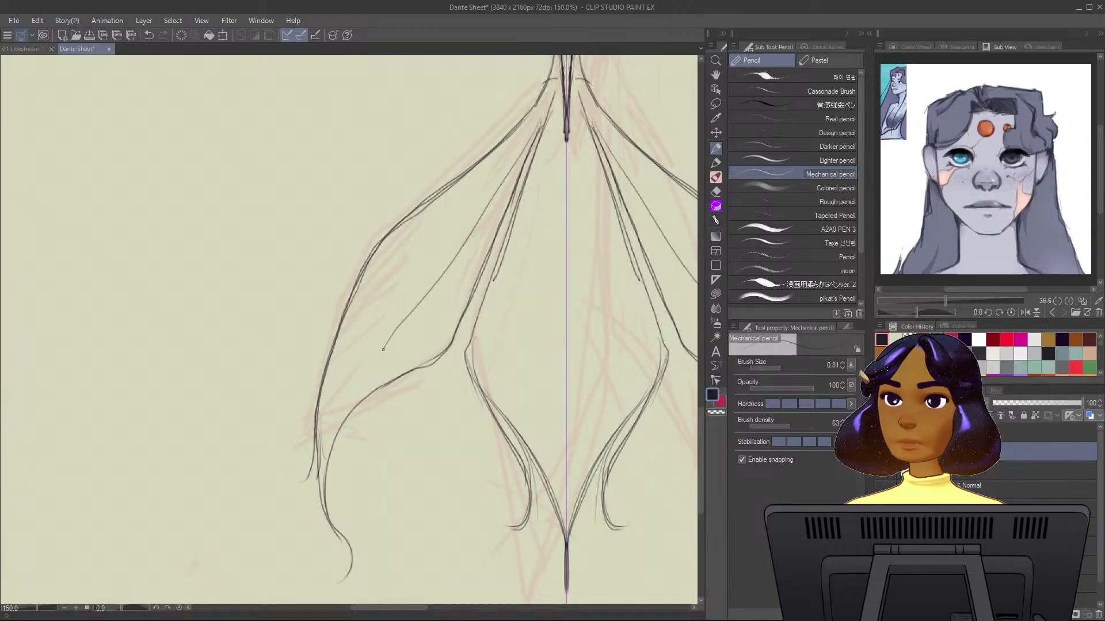
pyautogui.moveTo(497, 200); pyautogui.dragTo(395, 349)
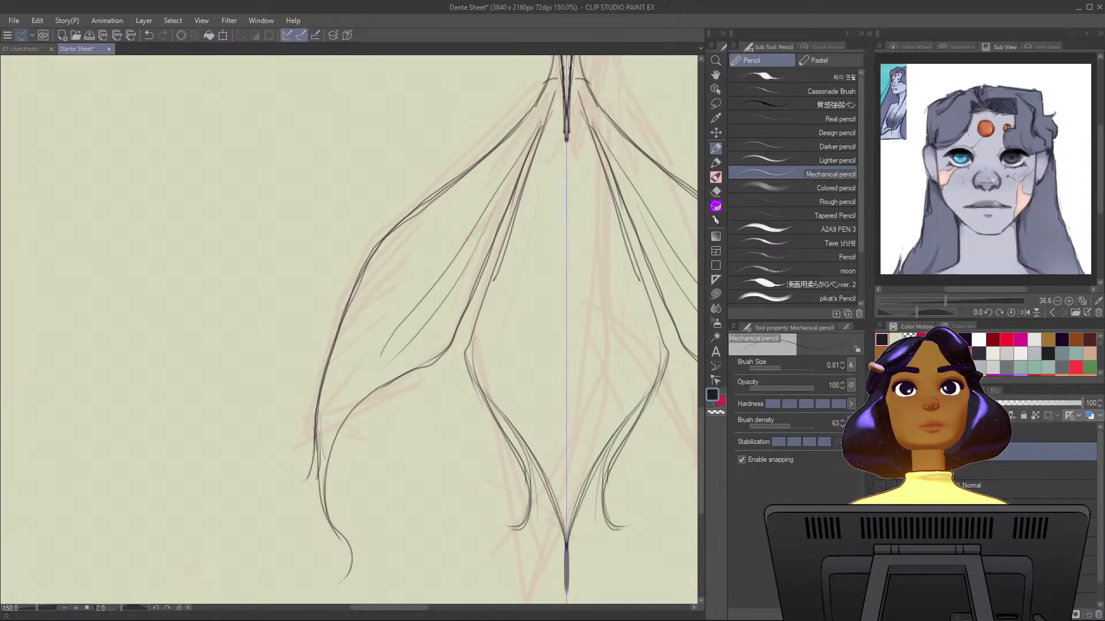
pyautogui.hotkey('ctrl', 's')
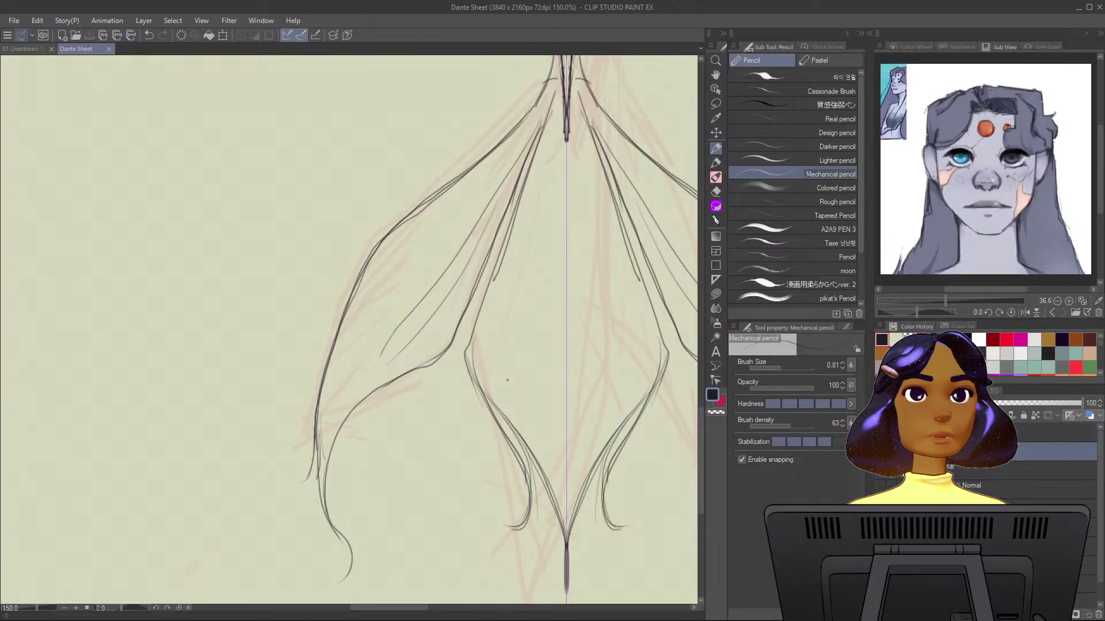
# Draw one thin curved ray line inside each half of the central fin, following its outer contour.
pyautogui.scroll(-2, 506, 381)
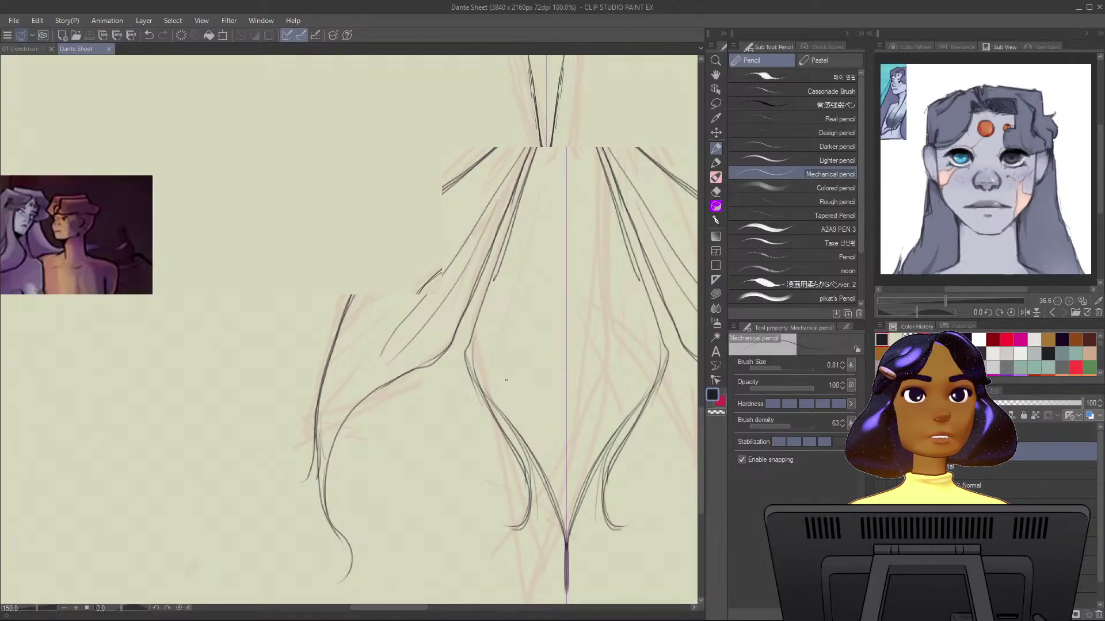
pyautogui.moveTo(559, 404); pyautogui.dragTo(508, 452)
pyautogui.scroll(1, 508, 452)
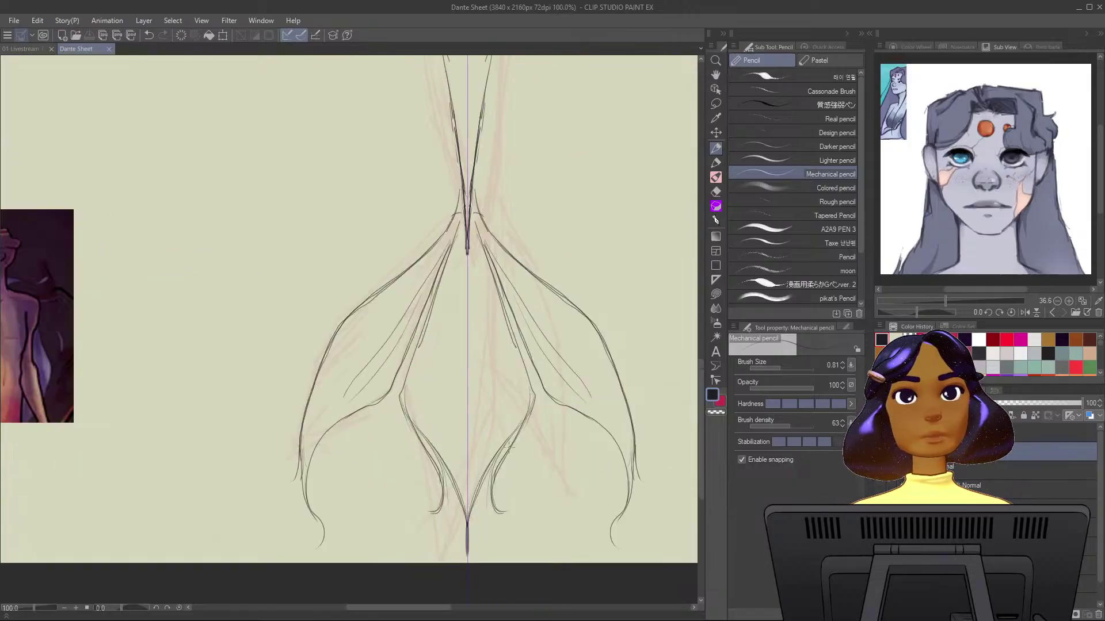
pyautogui.scroll(1, 456, 325)
pyautogui.moveTo(453, 224)
pyautogui.mouseDown()
pyautogui.moveTo(418, 435)
pyautogui.moveTo(460, 541)
pyautogui.mouseUp()
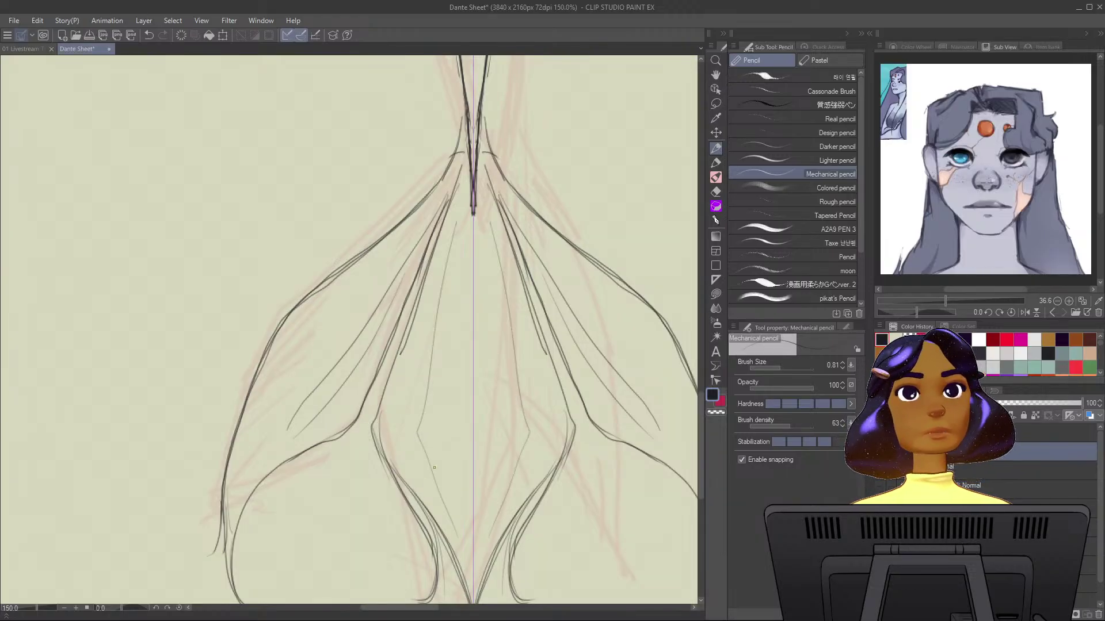
pyautogui.scroll(-1, 438, 452)
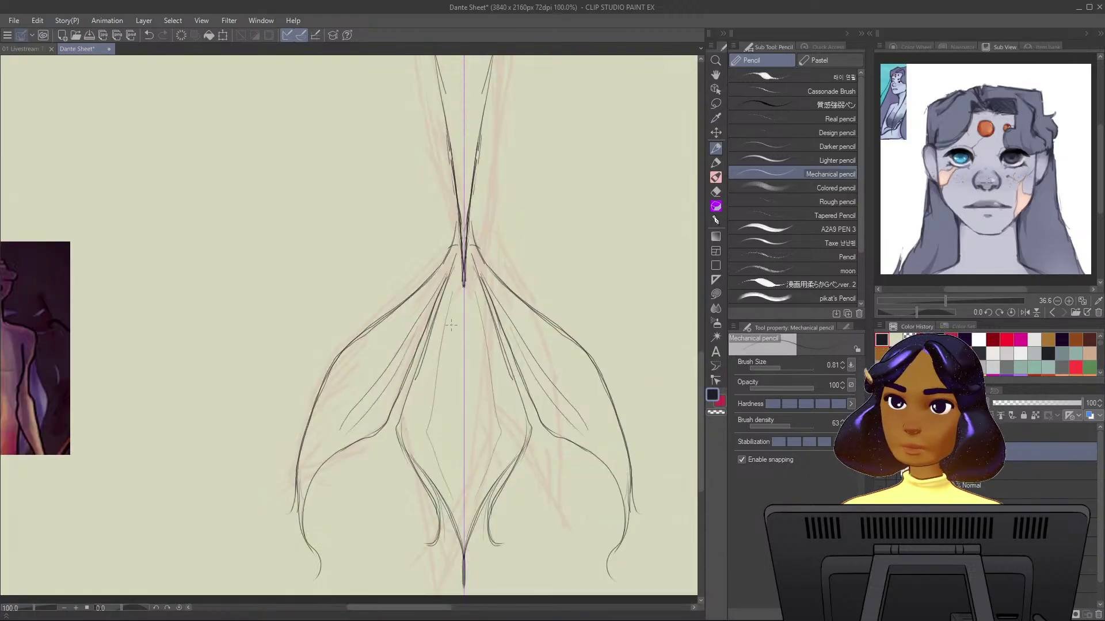
pyautogui.hotkey('ctrl', 'z')
pyautogui.moveTo(450, 307)
pyautogui.mouseDown()
pyautogui.moveTo(430, 417)
pyautogui.moveTo(453, 498)
pyautogui.mouseUp()
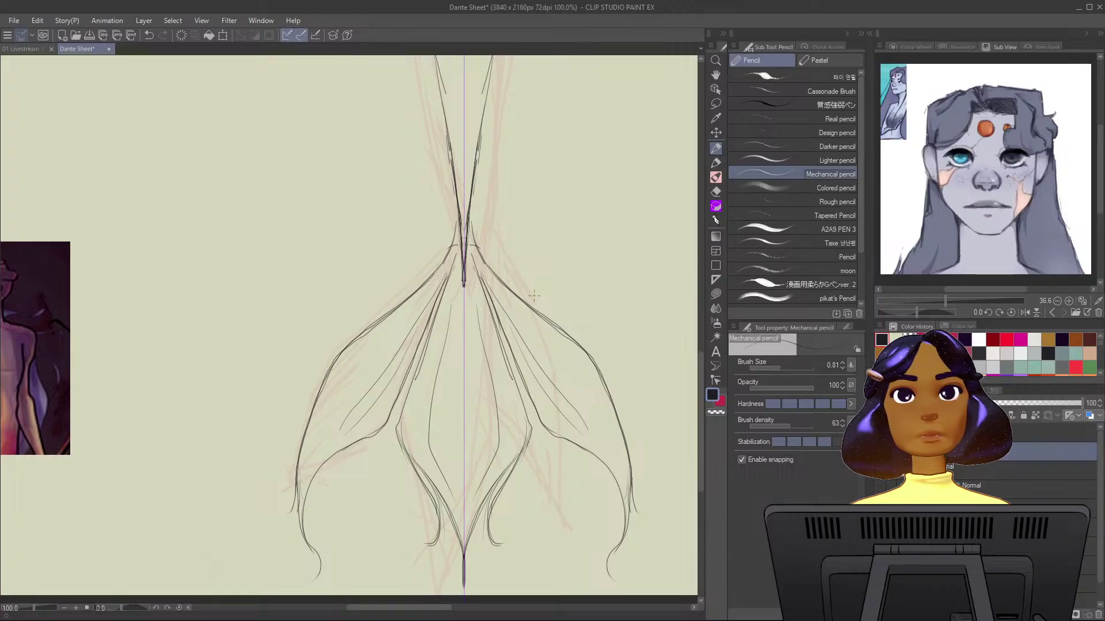
# Reinforce the mirrored hip contours from the waist down to the upper tail with overlapping Mechanical pencil strokes.
pyautogui.moveTo(402, 230)
pyautogui.mouseDown()
pyautogui.moveTo(386, 270)
pyautogui.moveTo(389, 469)
pyautogui.mouseUp()
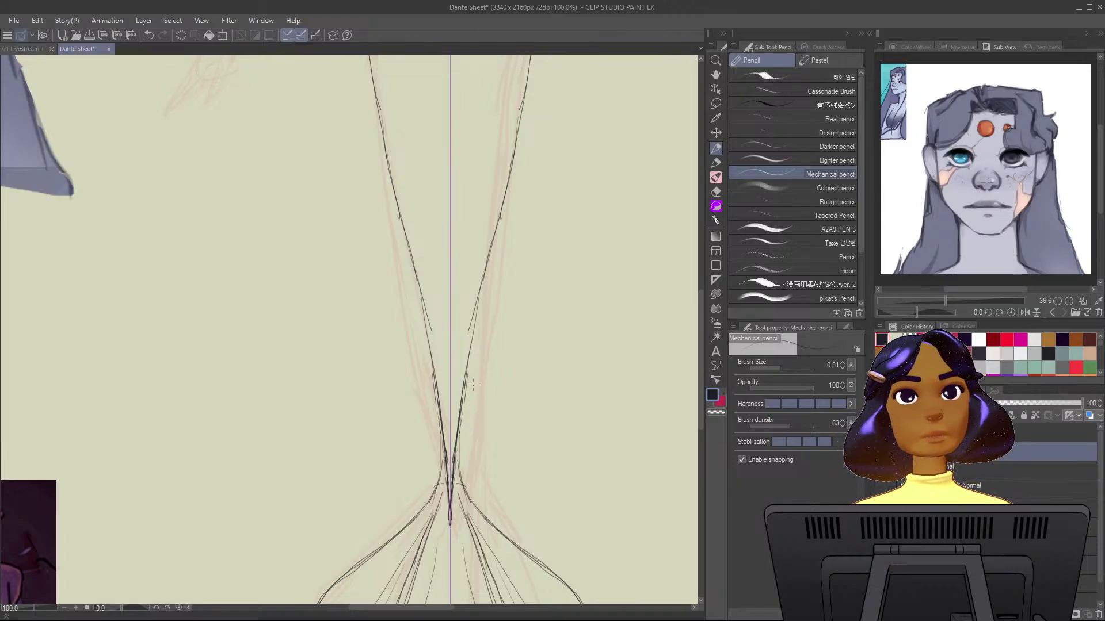
pyautogui.scroll(2, 489, 368)
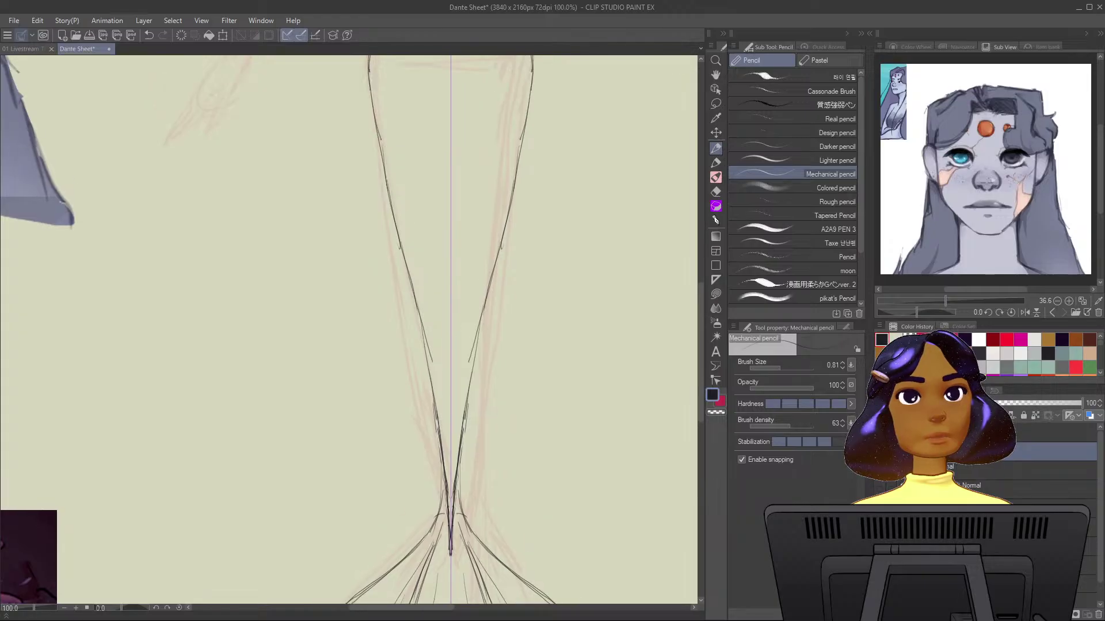
pyautogui.scroll(5, 351, 329)
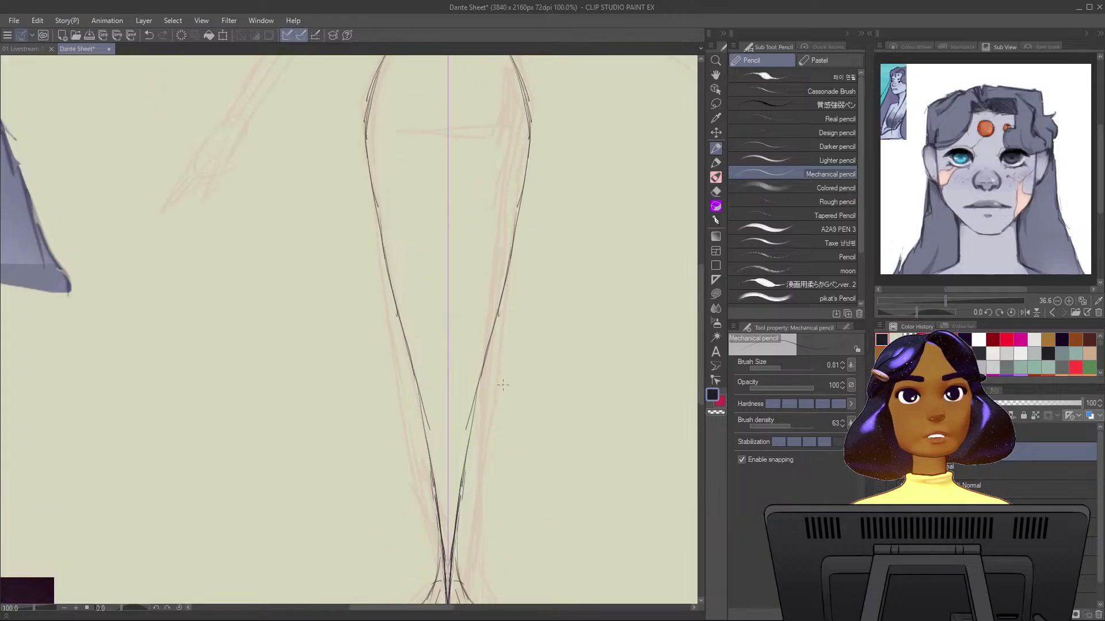
pyautogui.moveTo(501, 218); pyautogui.dragTo(488, 425)
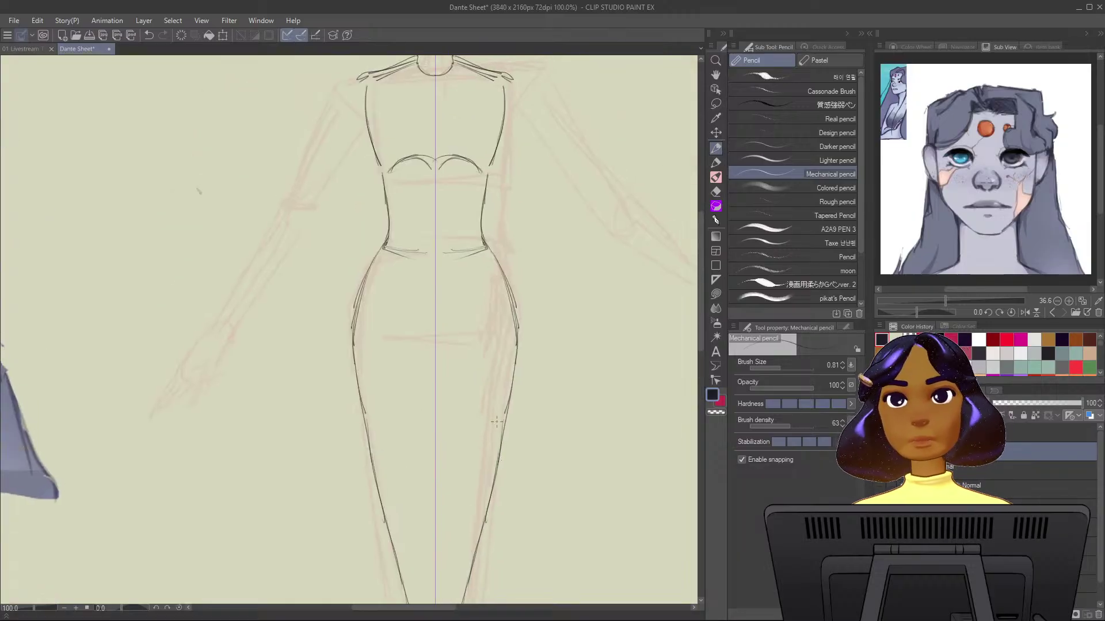
pyautogui.moveTo(382, 251); pyautogui.dragTo(373, 275)
pyautogui.moveTo(488, 248); pyautogui.dragTo(494, 268)
pyautogui.moveTo(380, 251); pyautogui.dragTo(356, 361)
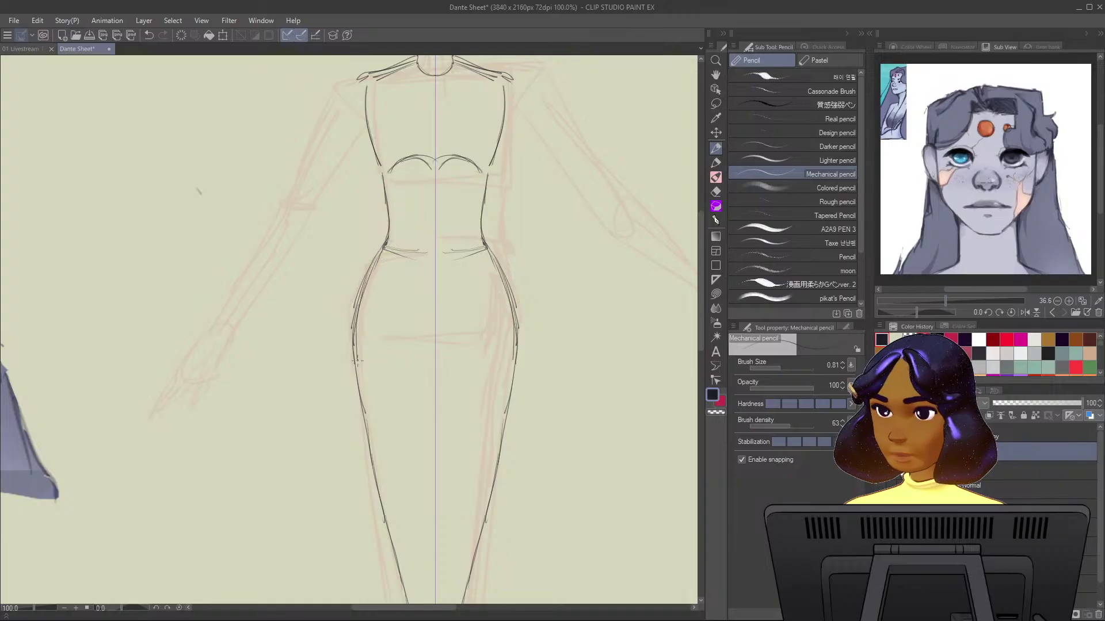
pyautogui.moveTo(375, 262)
pyautogui.mouseDown()
pyautogui.moveTo(355, 353)
pyautogui.moveTo(359, 417)
pyautogui.mouseUp()
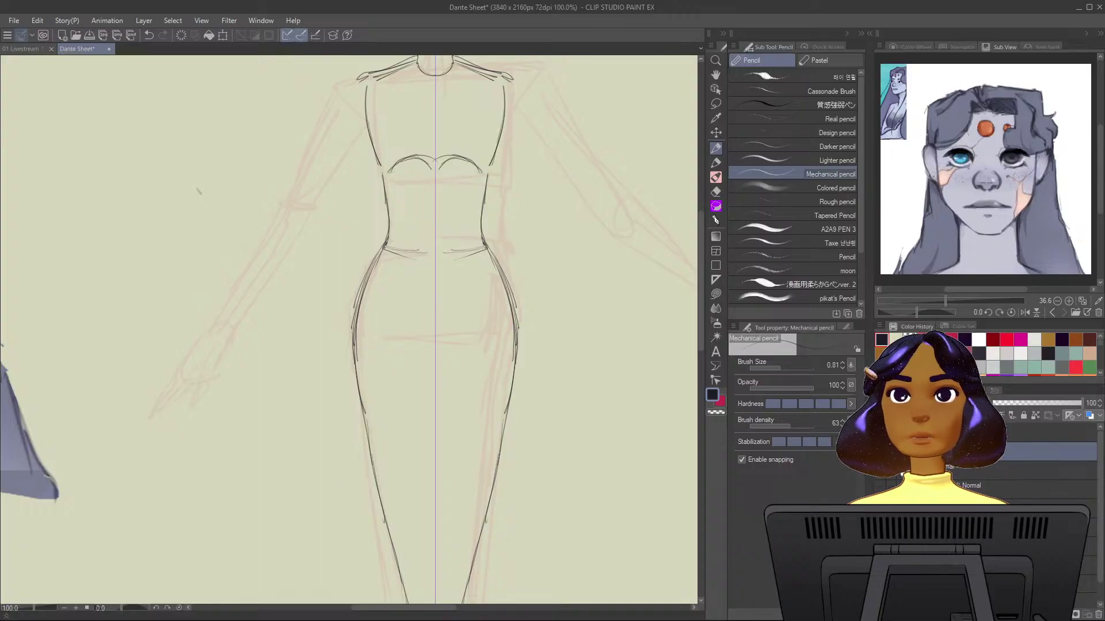
# Draw the rounded mirrored shoulders and continue the outer upper-arm contours down to the elbows with the Mechanical pencil.
pyautogui.moveTo(368, 173); pyautogui.dragTo(400, 327)
pyautogui.moveTo(394, 230); pyautogui.dragTo(359, 253)
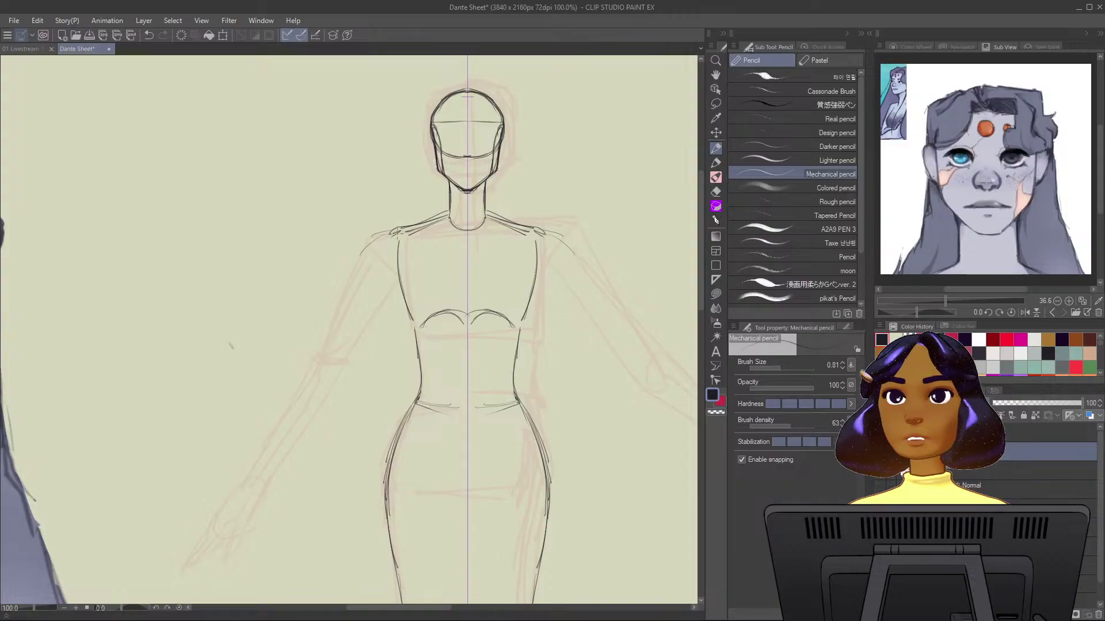
pyautogui.moveTo(396, 229)
pyautogui.mouseDown()
pyautogui.moveTo(355, 268)
pyautogui.moveTo(413, 274)
pyautogui.mouseUp()
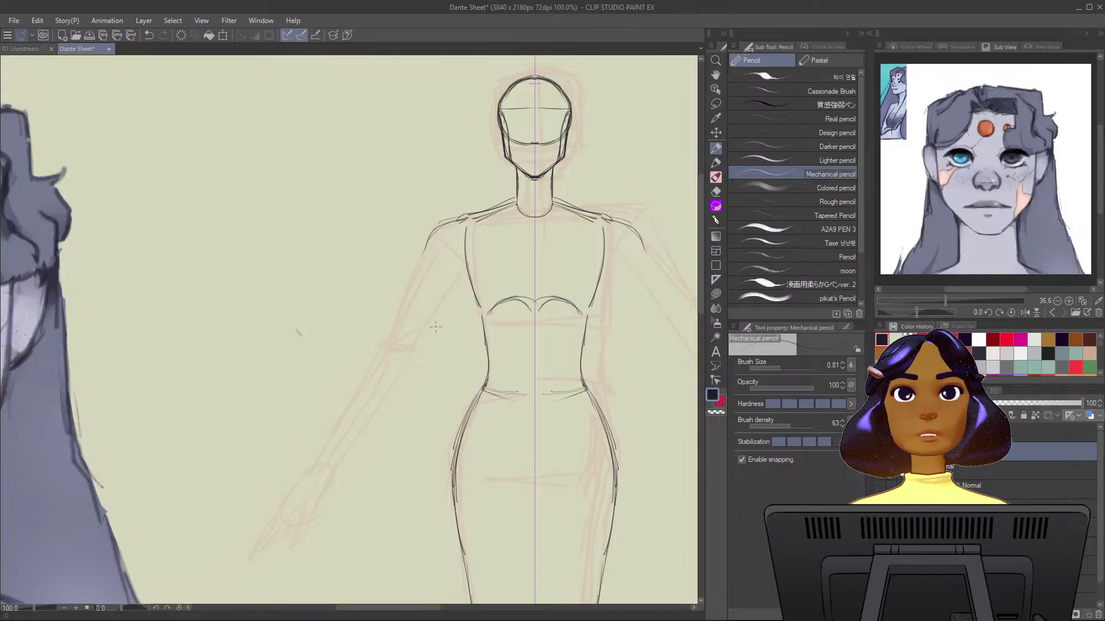
pyautogui.moveTo(428, 247); pyautogui.dragTo(380, 343)
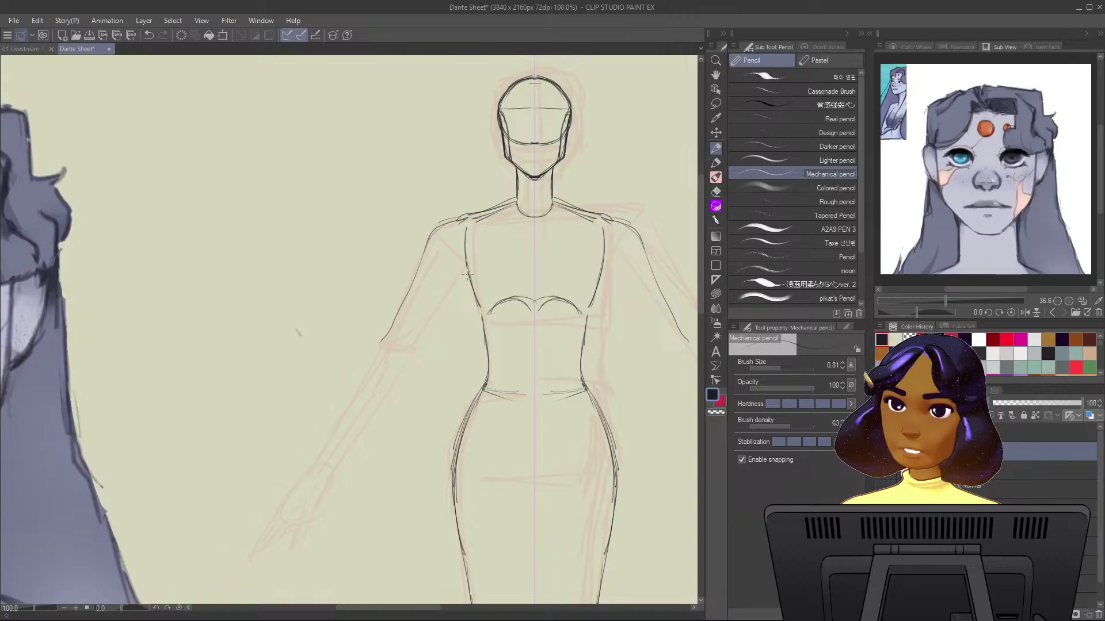
# Mark the armpit creases and draw the inner upper-arm contours from the armpits down to the elbows.
pyautogui.moveTo(473, 268); pyautogui.dragTo(451, 286)
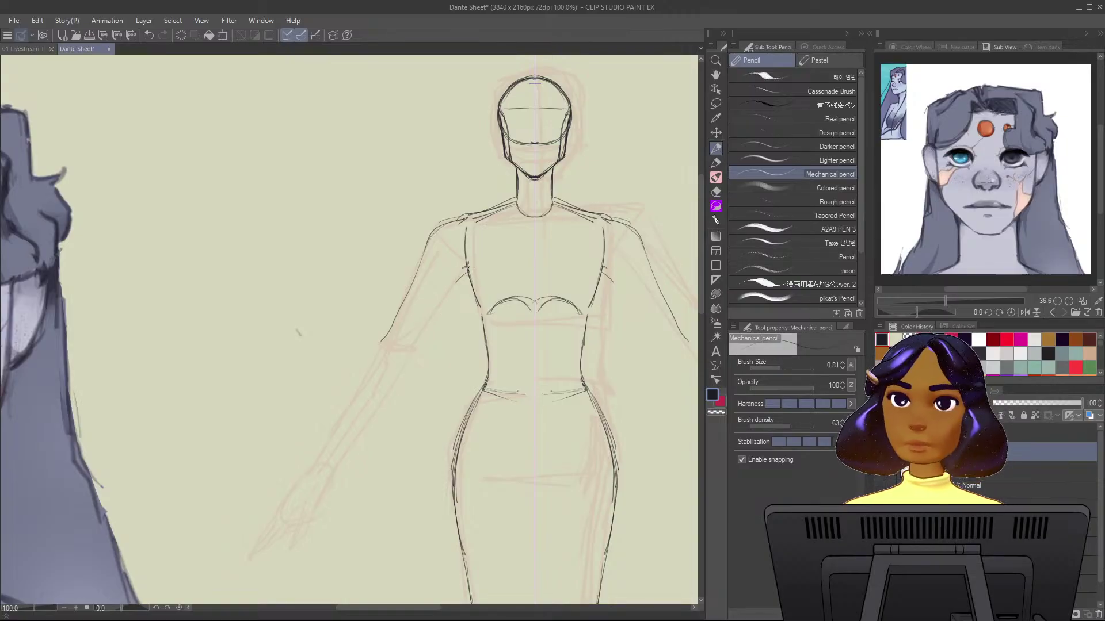
pyautogui.moveTo(464, 266); pyautogui.dragTo(423, 341)
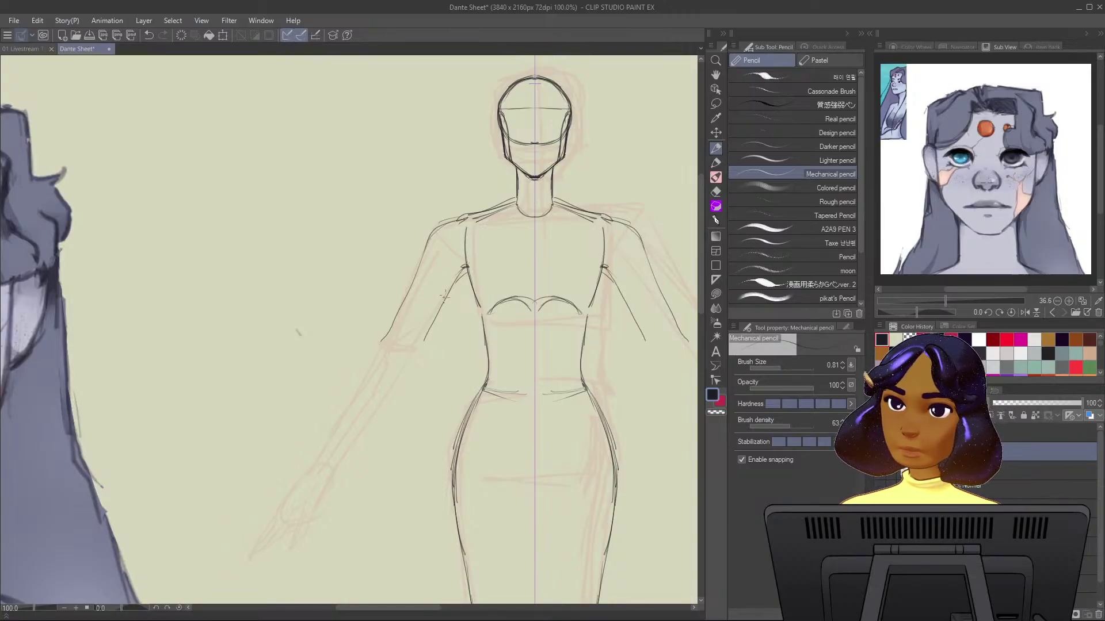
pyautogui.moveTo(454, 282); pyautogui.dragTo(415, 369)
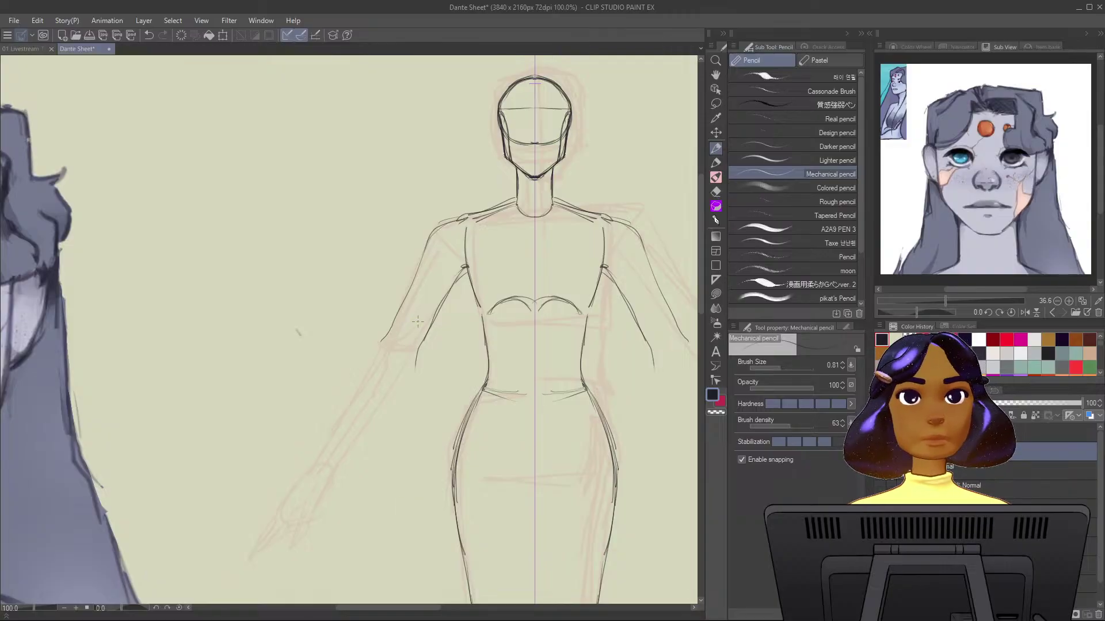
# Draw the outer and inner forearm contours from the elbows, tapering them toward the wrists.
pyautogui.moveTo(418, 271); pyautogui.dragTo(374, 357)
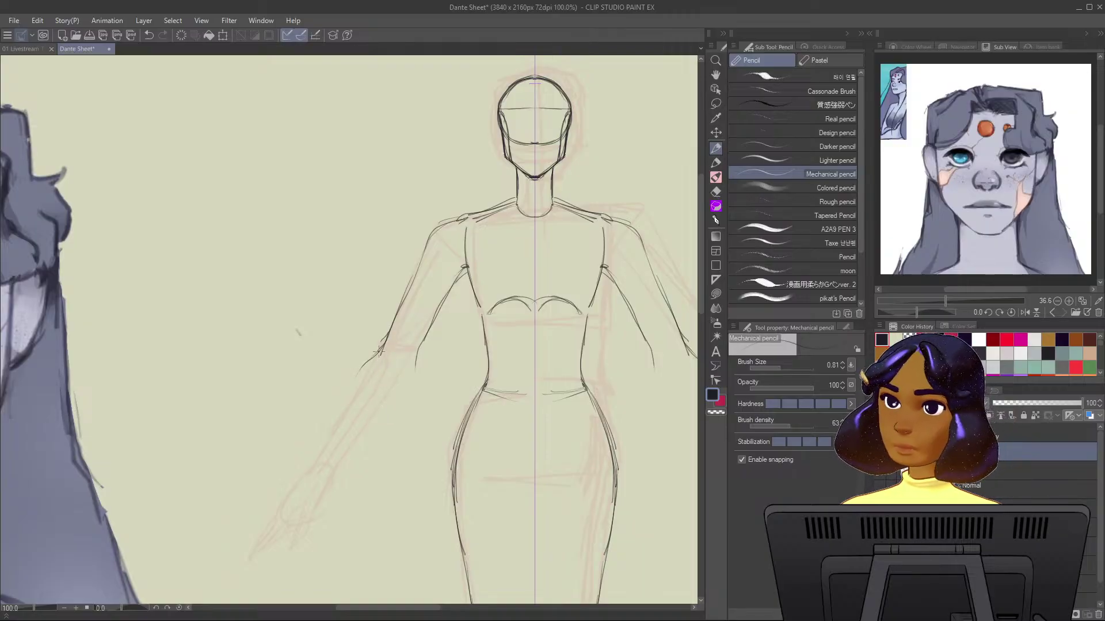
pyautogui.moveTo(380, 348); pyautogui.dragTo(319, 470)
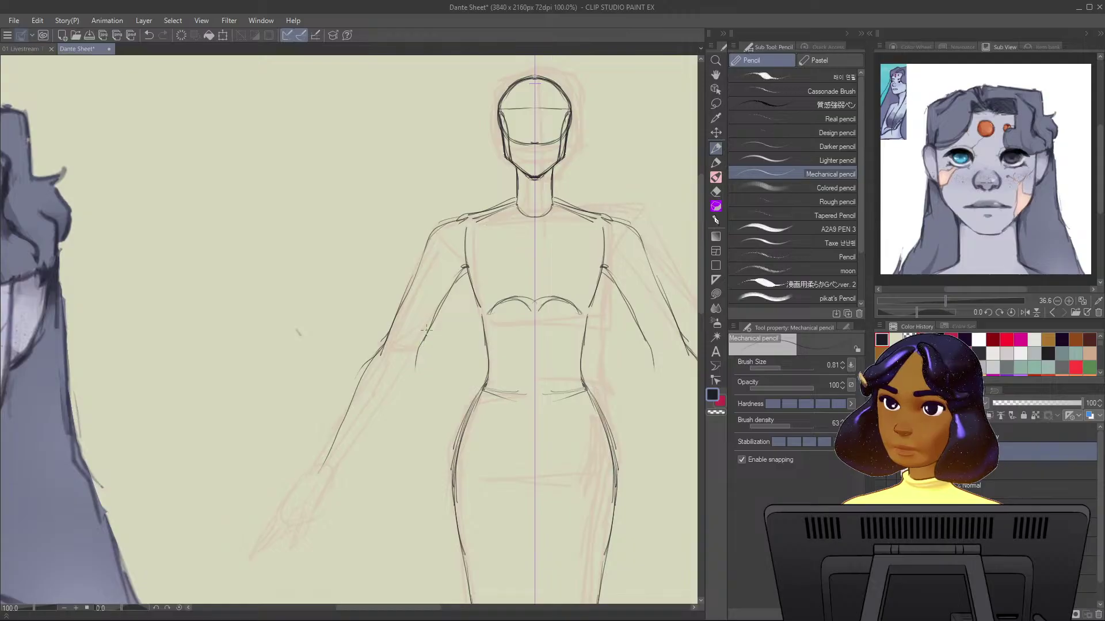
pyautogui.moveTo(427, 329); pyautogui.dragTo(406, 372)
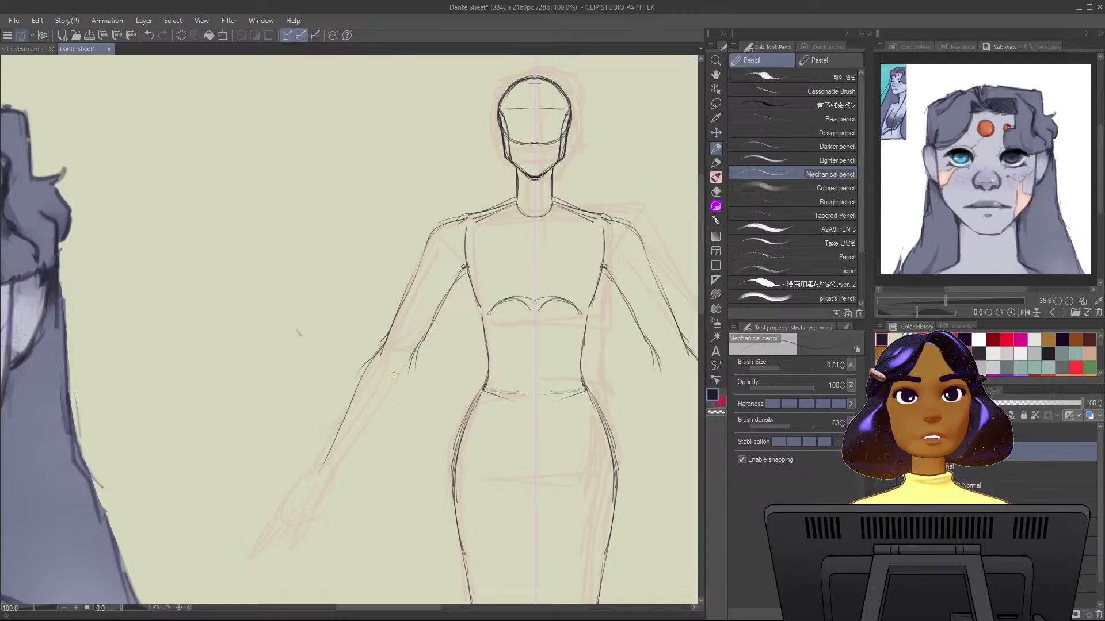
pyautogui.scroll(-3, 387, 401)
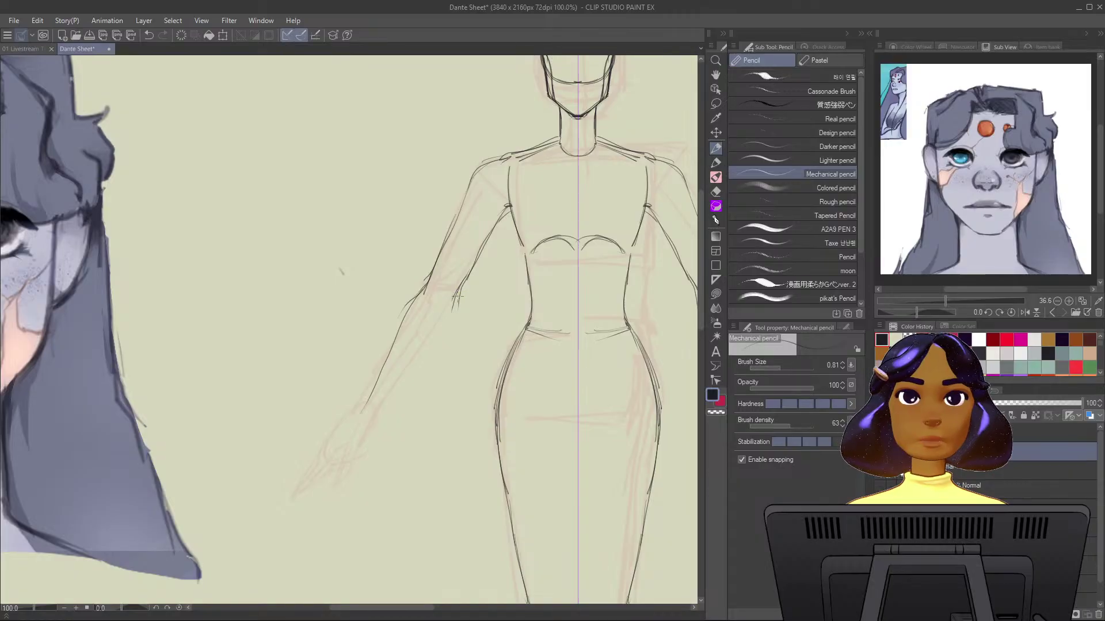
pyautogui.moveTo(452, 301); pyautogui.dragTo(406, 361)
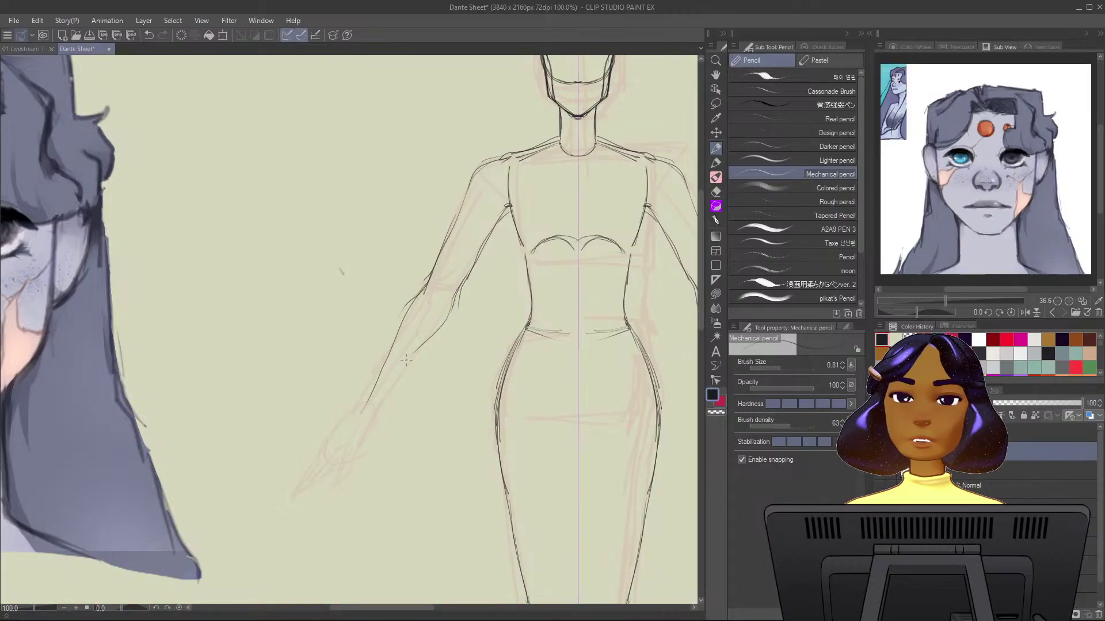
pyautogui.moveTo(443, 314); pyautogui.dragTo(369, 423)
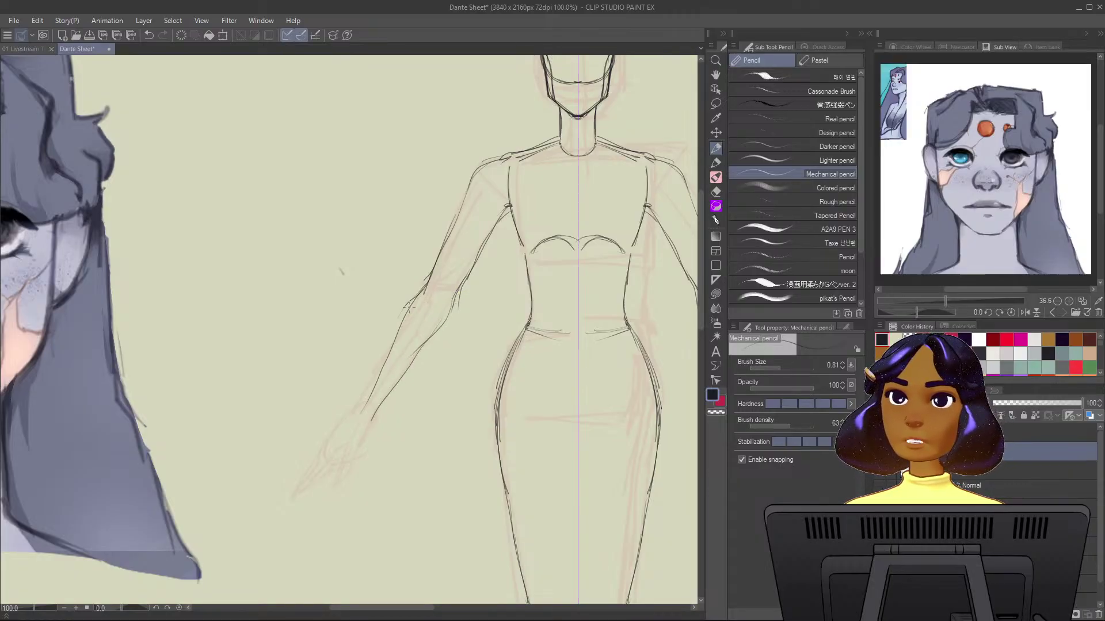
# Reinforce the outer forearm contours with a second line and add a small curved wrist line at their ends.
pyautogui.moveTo(409, 308); pyautogui.dragTo(371, 402)
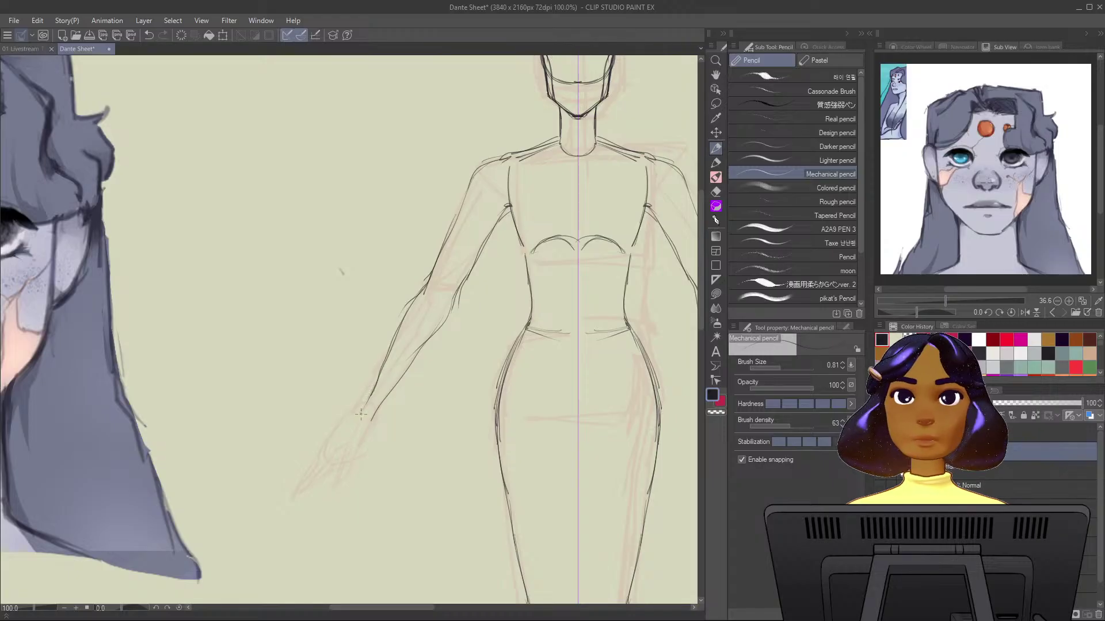
pyautogui.moveTo(391, 350)
pyautogui.mouseDown()
pyautogui.moveTo(360, 405)
pyautogui.moveTo(376, 412)
pyautogui.mouseUp()
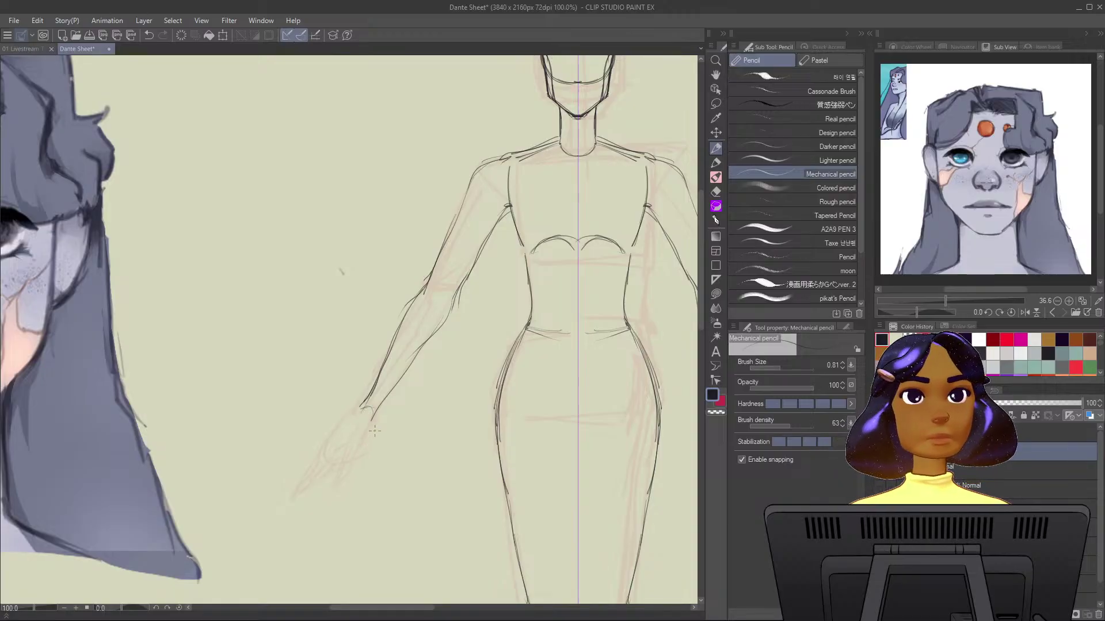
pyautogui.moveTo(371, 403); pyautogui.dragTo(363, 408)
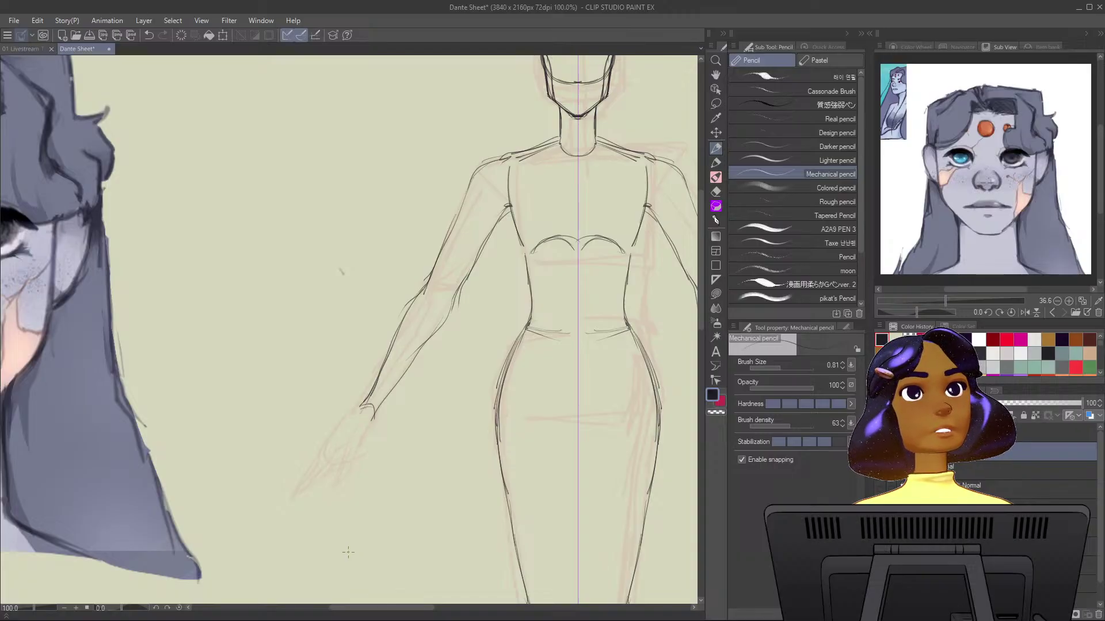
# Draw the back of the hand with its outer edge, an inner guide line and the knuckle line.
pyautogui.scroll(2, 348, 552)
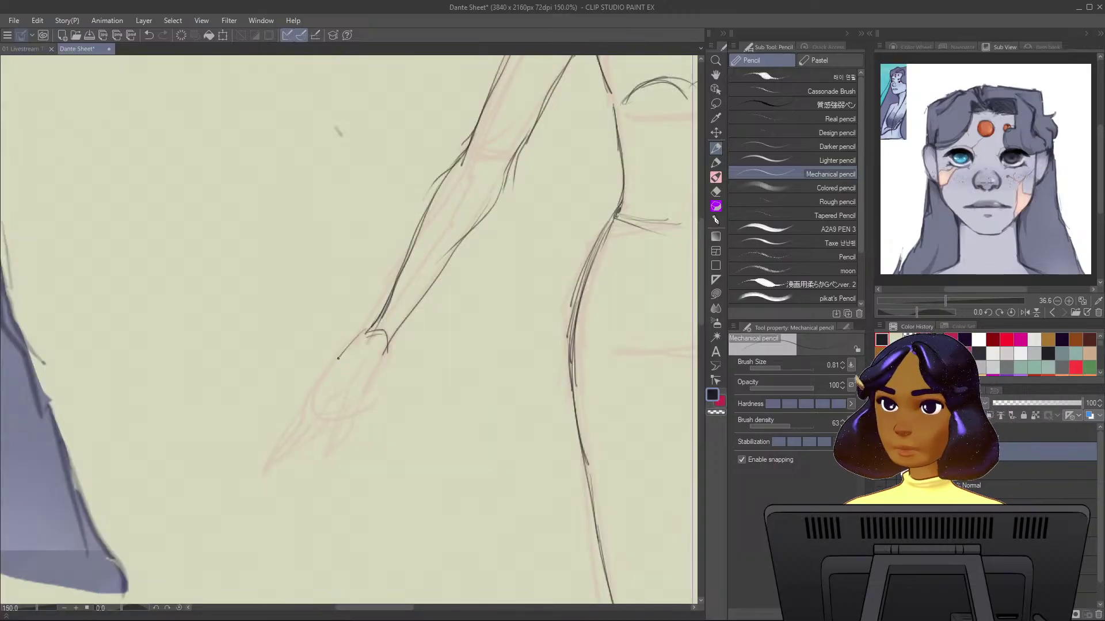
pyautogui.moveTo(339, 358); pyautogui.dragTo(320, 384)
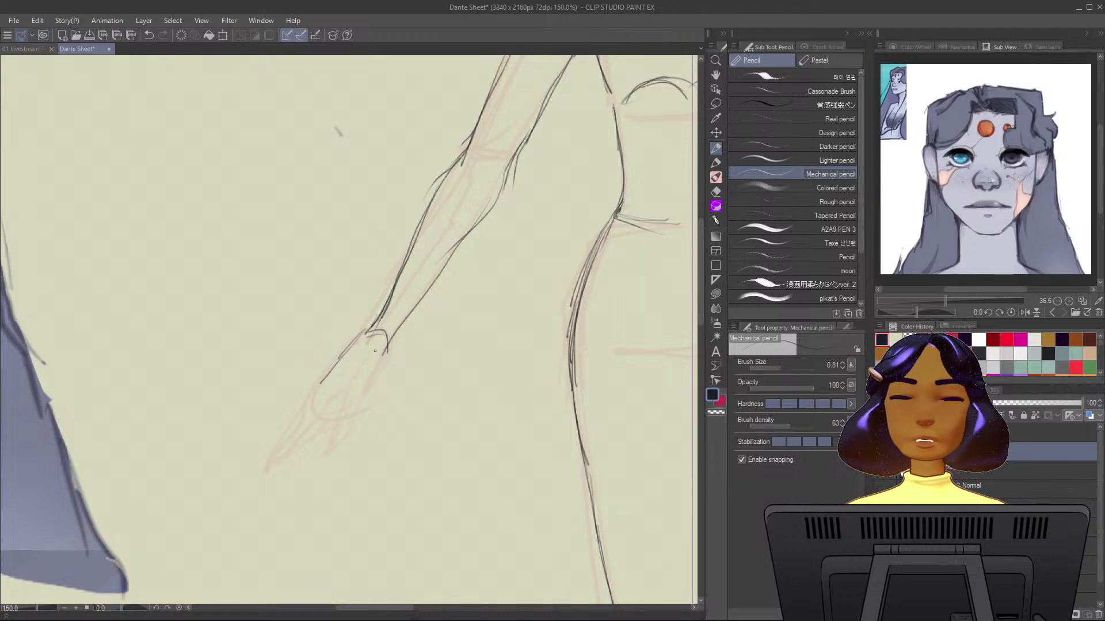
pyautogui.moveTo(373, 345)
pyautogui.mouseDown()
pyautogui.moveTo(347, 386)
pyautogui.moveTo(319, 385)
pyautogui.mouseUp()
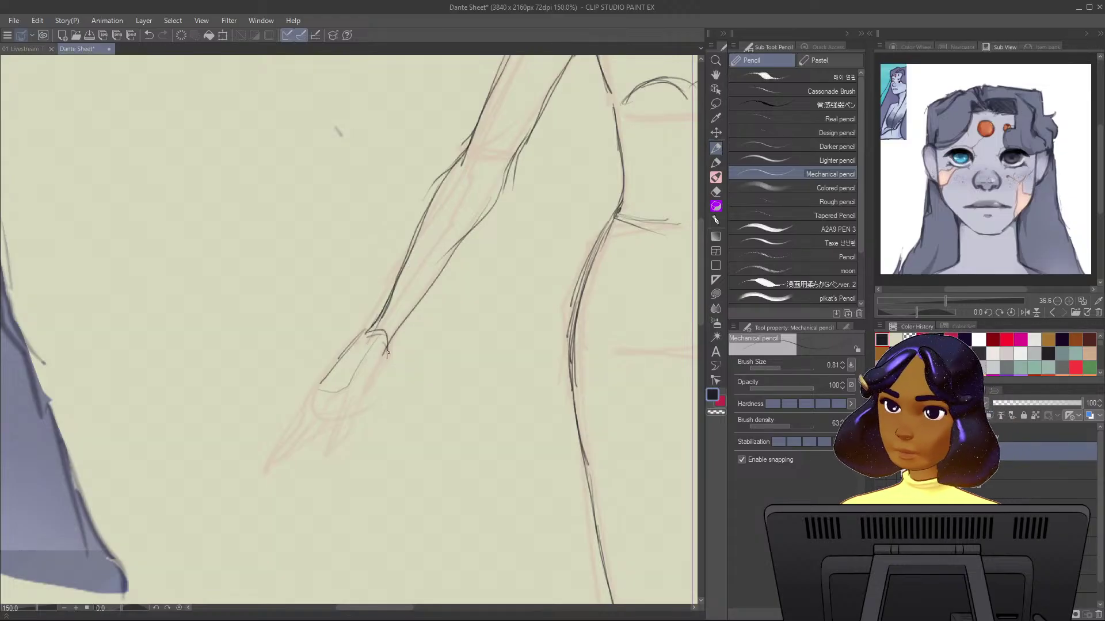
# Draw the thumb from the wrist to a pointed tip, with its outer and inner contours.
pyautogui.moveTo(387, 350); pyautogui.dragTo(388, 372)
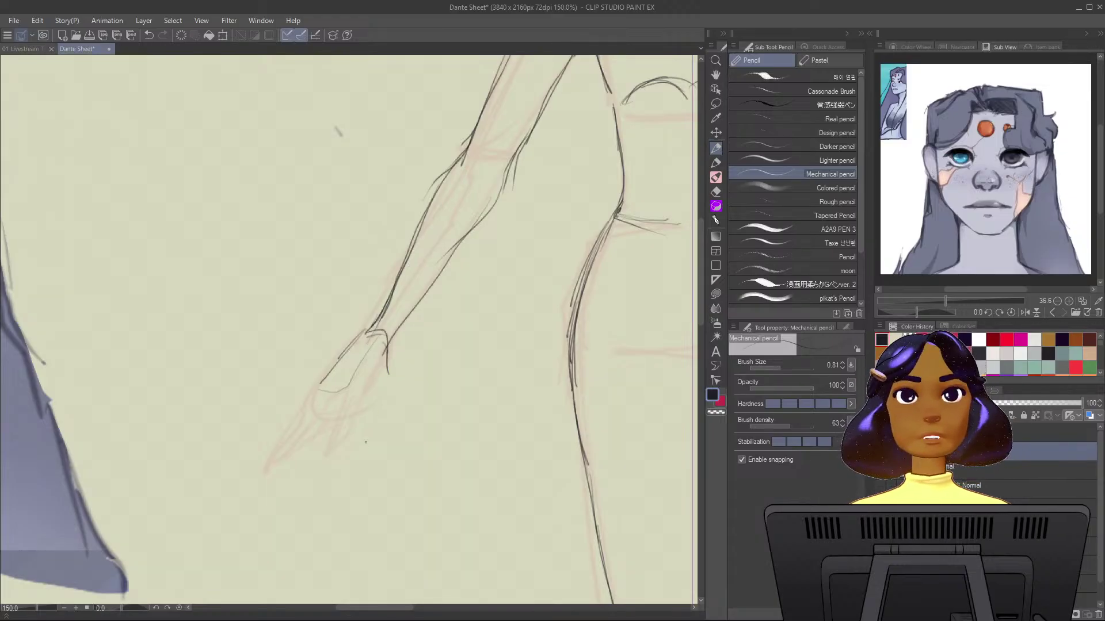
pyautogui.moveTo(389, 377); pyautogui.dragTo(375, 423)
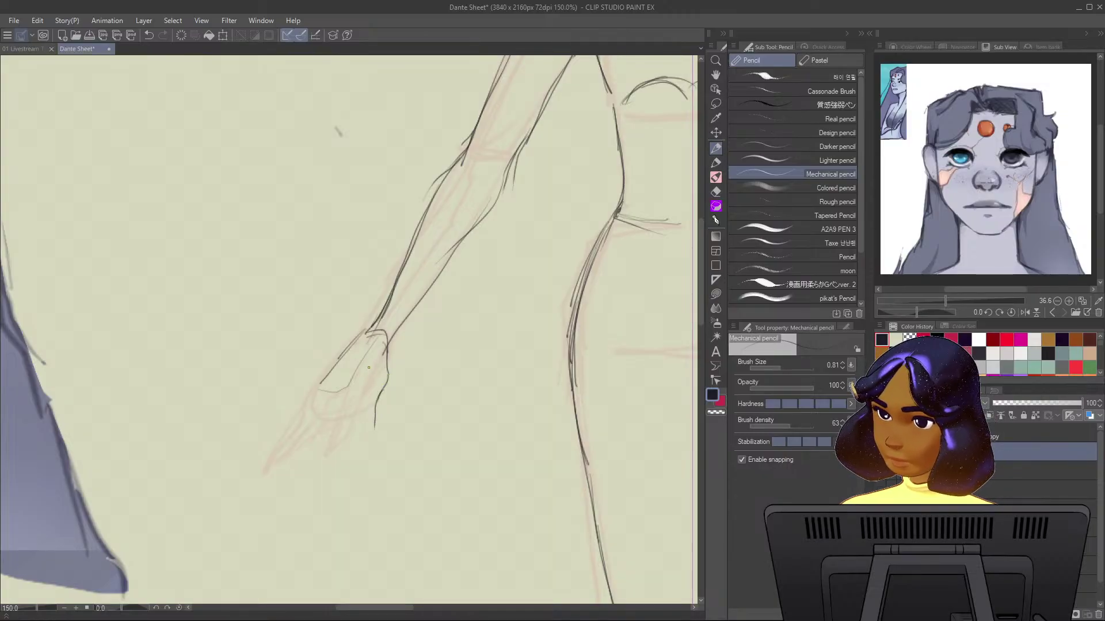
pyautogui.moveTo(372, 377)
pyautogui.mouseDown()
pyautogui.moveTo(369, 431)
pyautogui.moveTo(370, 405)
pyautogui.moveTo(374, 427)
pyautogui.mouseUp()
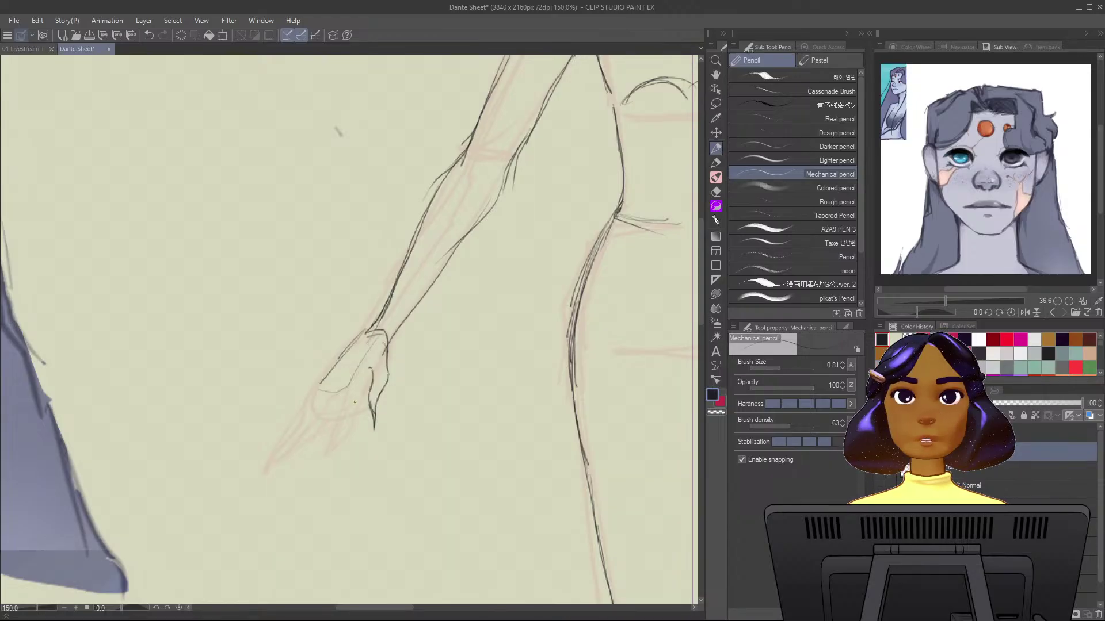
# Draw the long, pointed fingers extending from the knuckles, from the index finger across to the outermost finger.
pyautogui.moveTo(365, 375); pyautogui.dragTo(316, 450)
pyautogui.moveTo(343, 387)
pyautogui.mouseDown()
pyautogui.moveTo(311, 461)
pyautogui.moveTo(325, 449)
pyautogui.mouseUp()
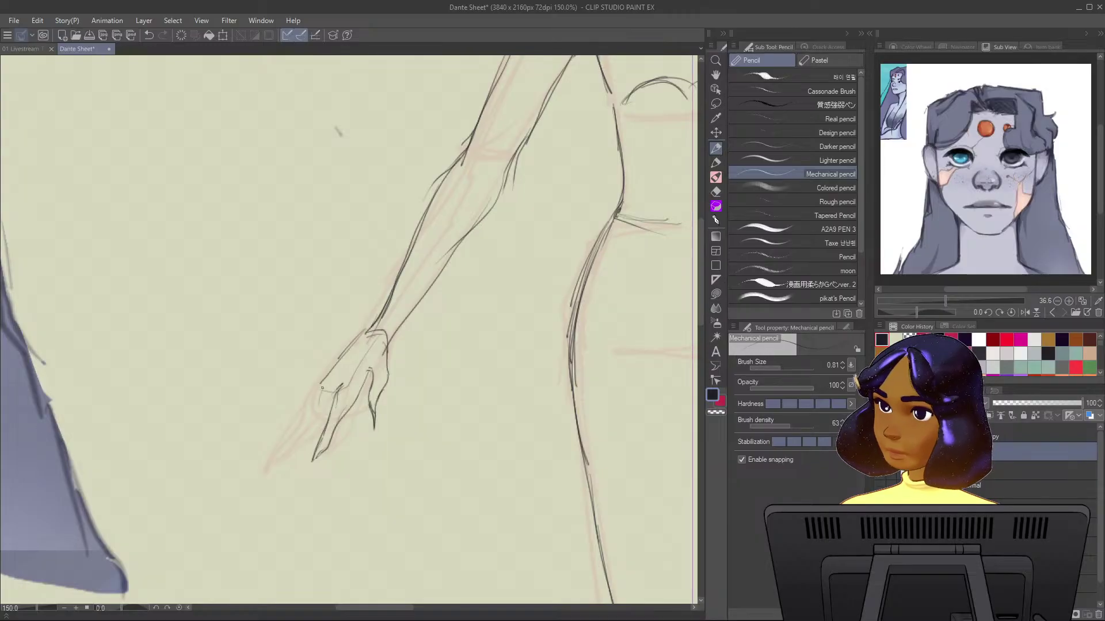
pyautogui.moveTo(322, 388); pyautogui.dragTo(292, 467)
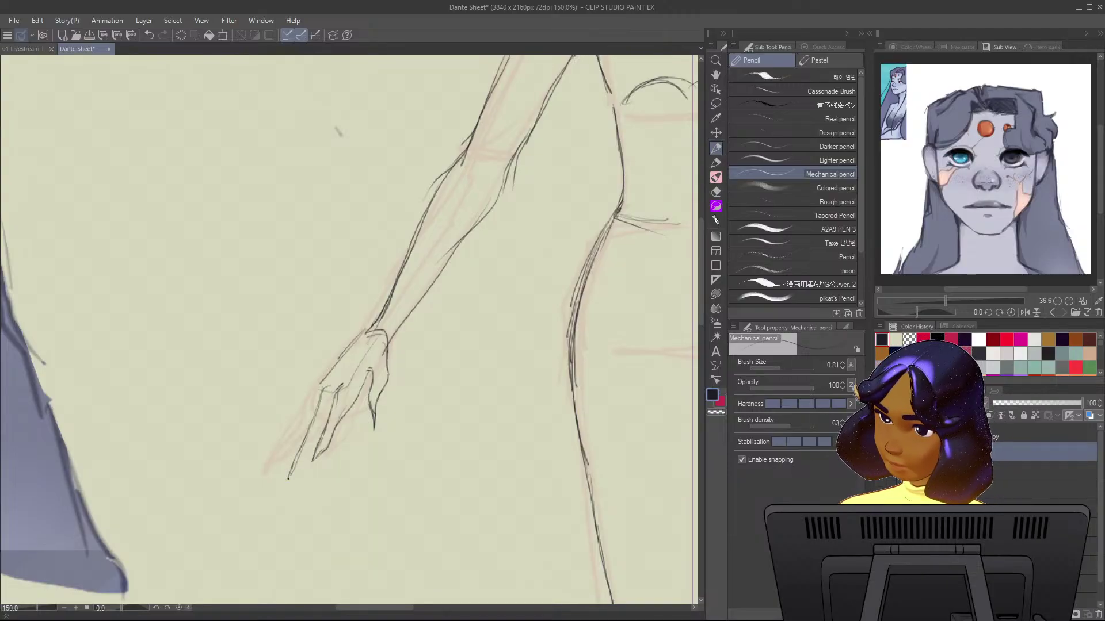
pyautogui.moveTo(295, 466)
pyautogui.mouseDown()
pyautogui.moveTo(288, 479)
pyautogui.moveTo(312, 448)
pyautogui.mouseUp()
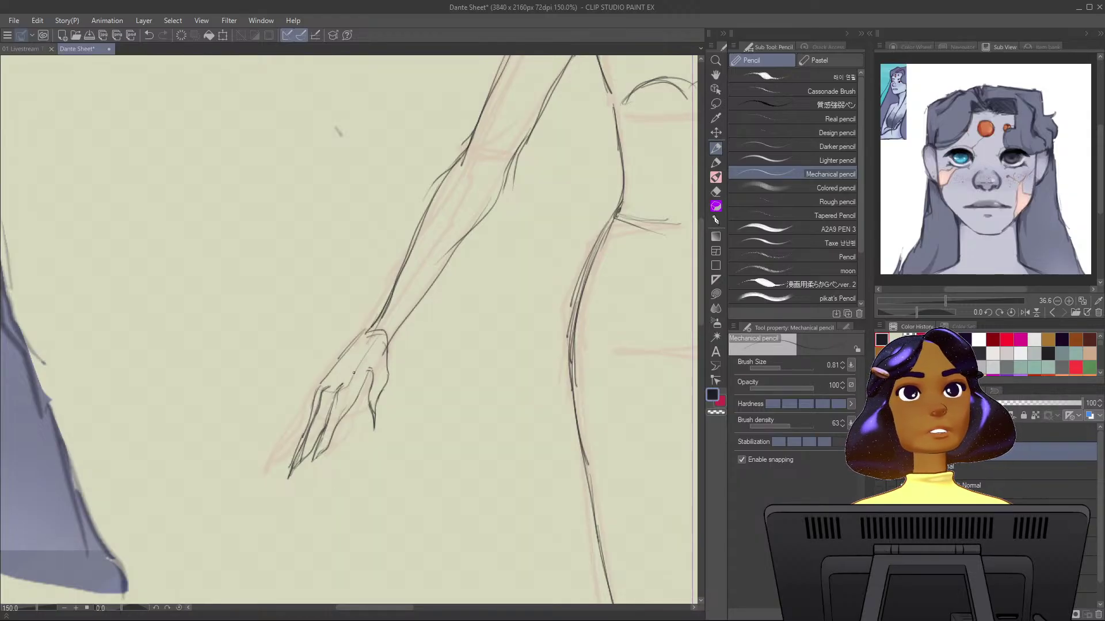
pyautogui.moveTo(322, 382)
pyautogui.mouseDown()
pyautogui.moveTo(284, 448)
pyautogui.moveTo(309, 419)
pyautogui.mouseUp()
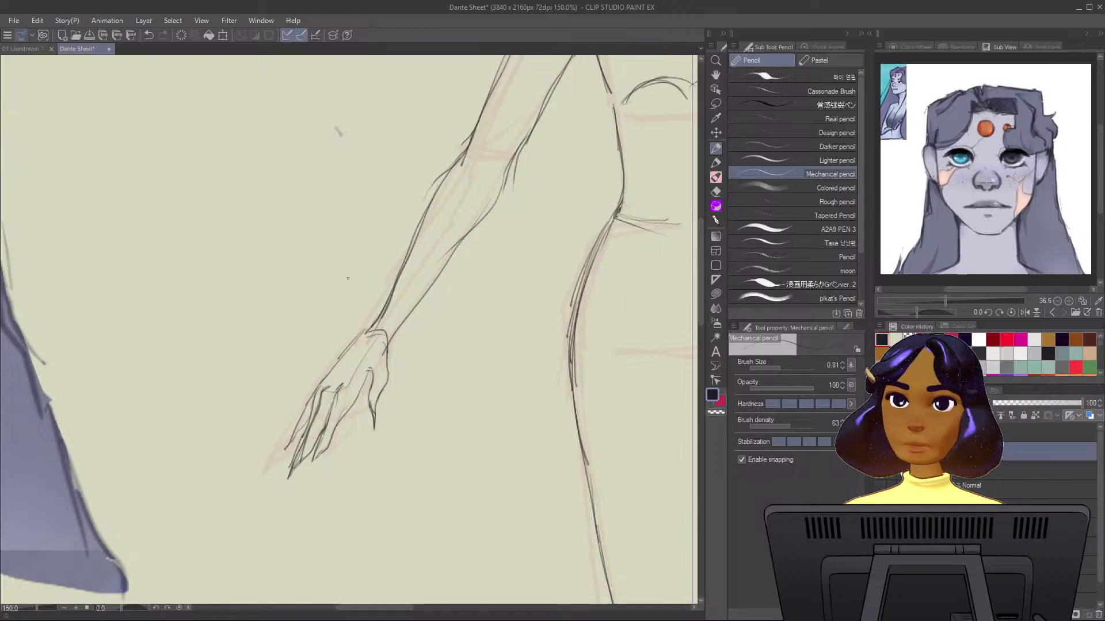
# Retrace the outer edge of the hand from wrist to knuckles and darken the outermost finger's contour.
pyautogui.moveTo(378, 312); pyautogui.dragTo(320, 389)
pyautogui.hotkey('ctrl', 'z')
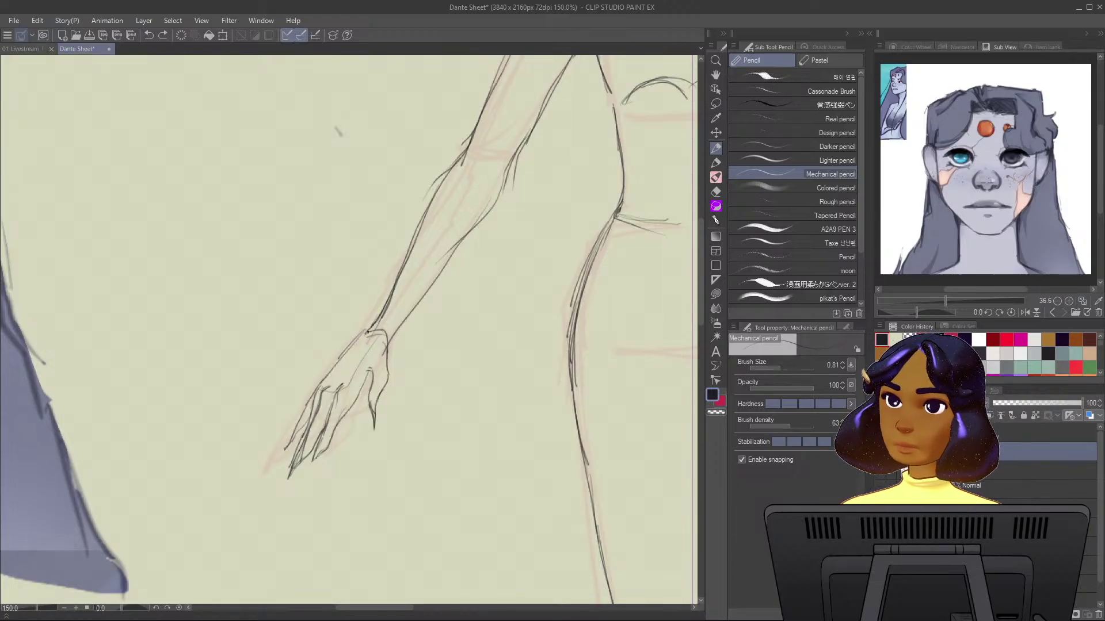
pyautogui.moveTo(320, 389); pyautogui.dragTo(316, 392)
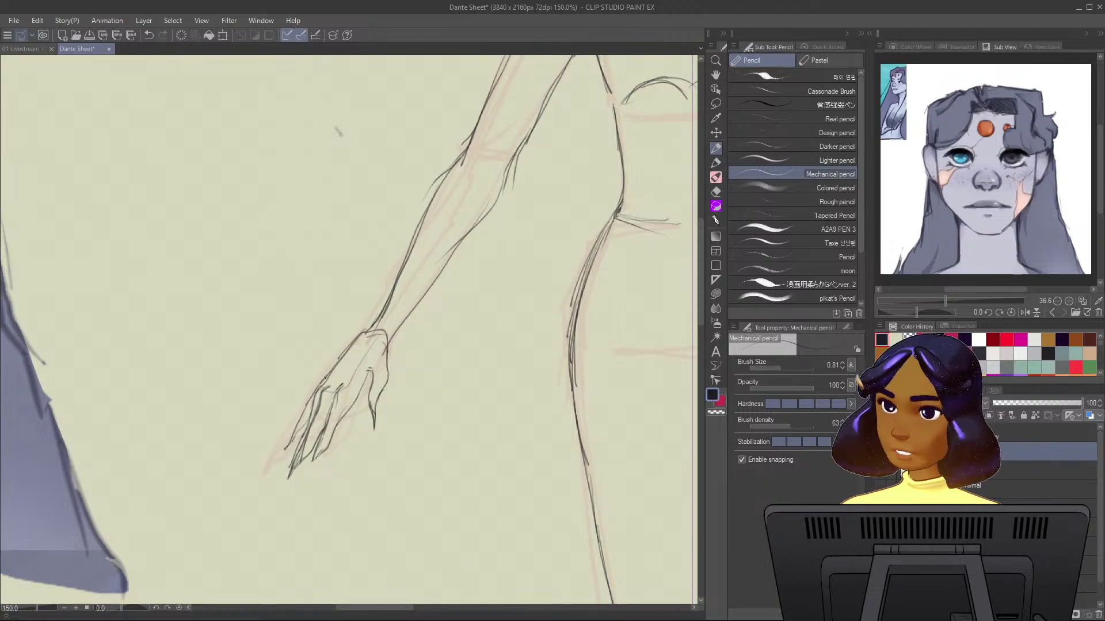
pyautogui.moveTo(321, 384)
pyautogui.mouseDown()
pyautogui.moveTo(286, 444)
pyautogui.moveTo(301, 425)
pyautogui.mouseUp()
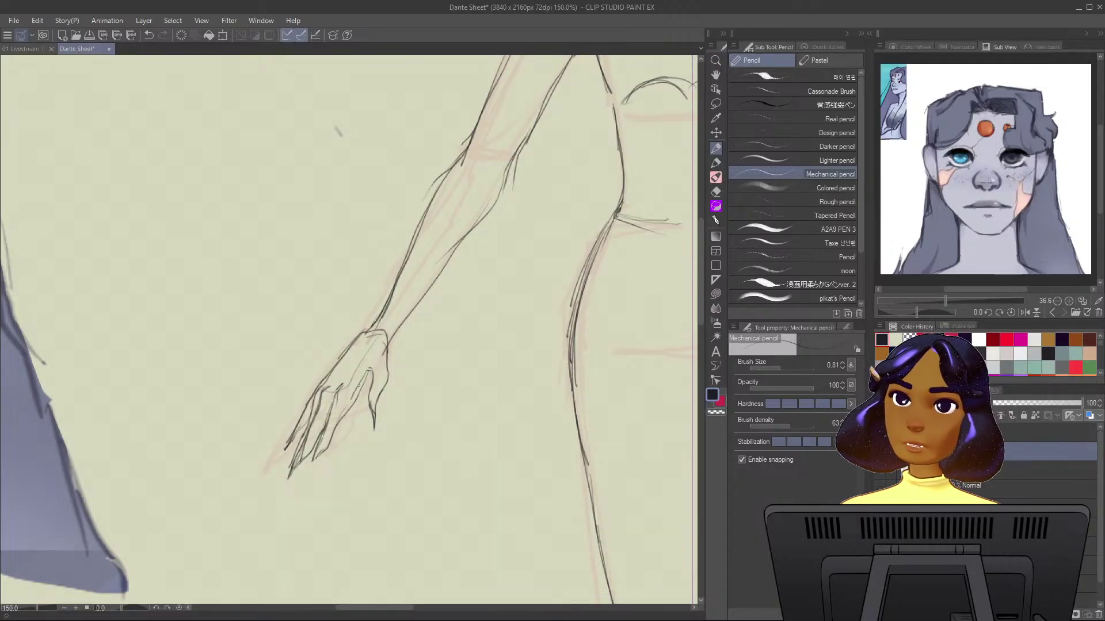
# Touch up the line where the index finger meets the base of the thumb.
pyautogui.press('c')
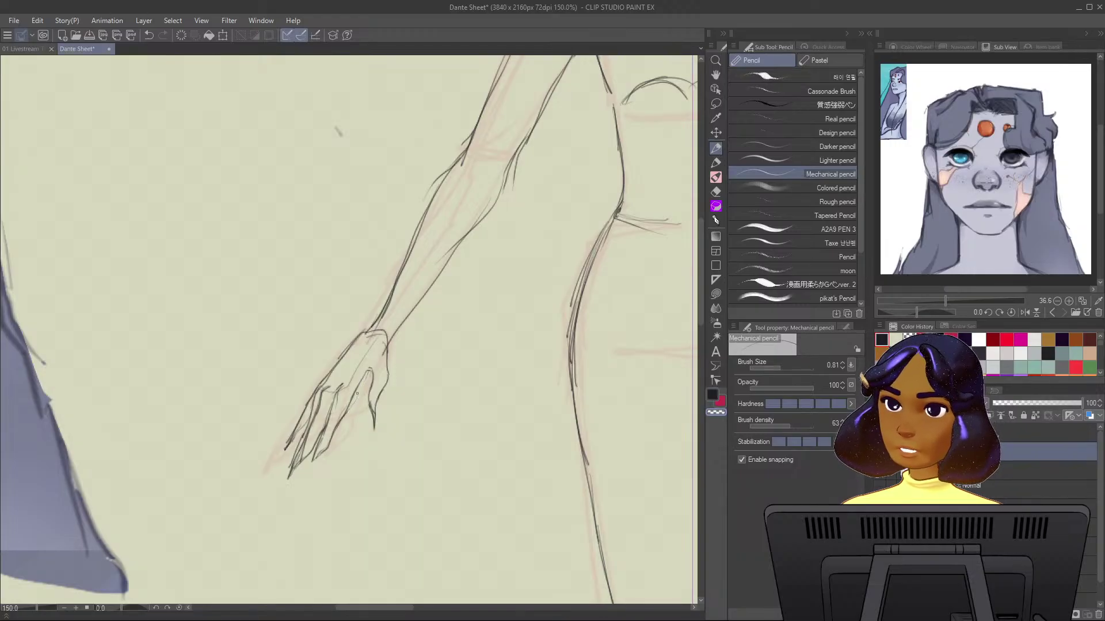
pyautogui.press('c')
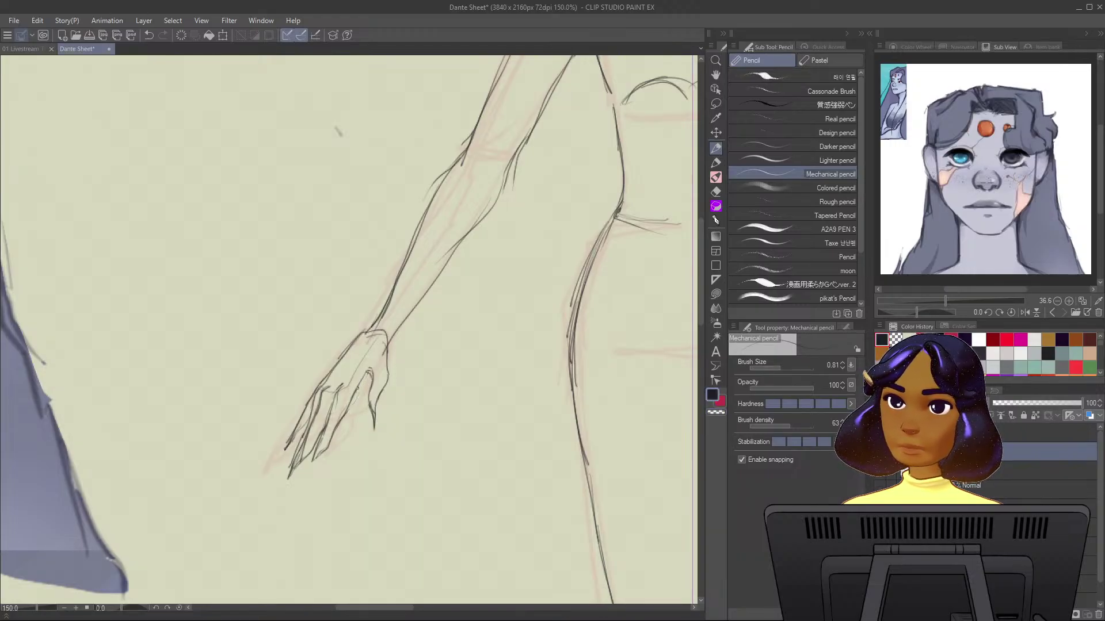
pyautogui.moveTo(361, 385); pyautogui.dragTo(371, 372)
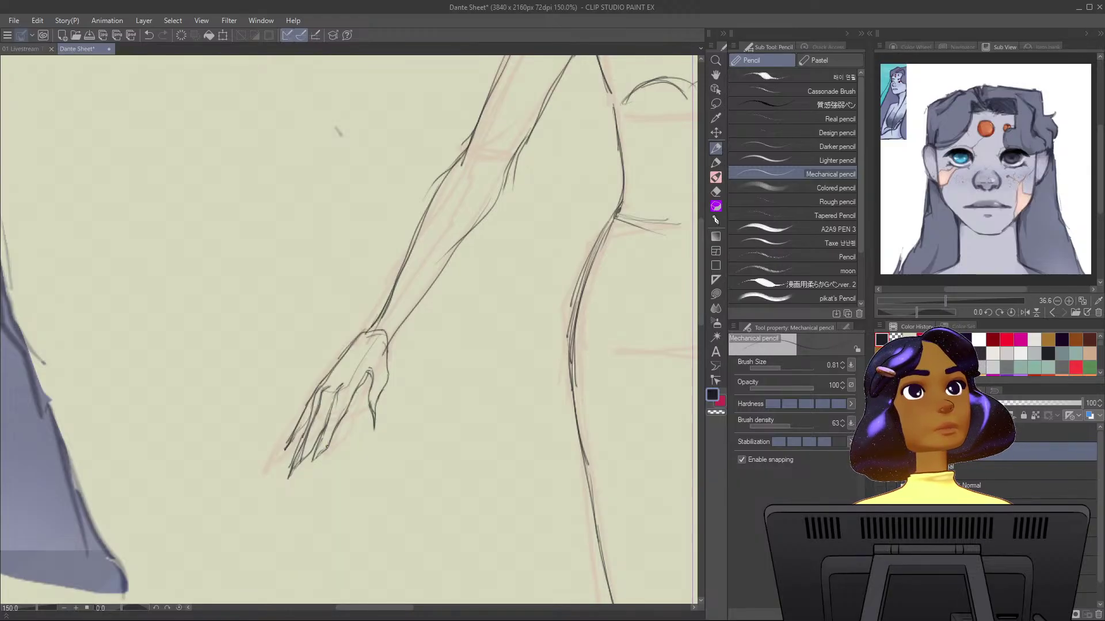
# Reinforce the inner forearm contours from the elbows down to the wrists.
pyautogui.scroll(-1, 325, 445)
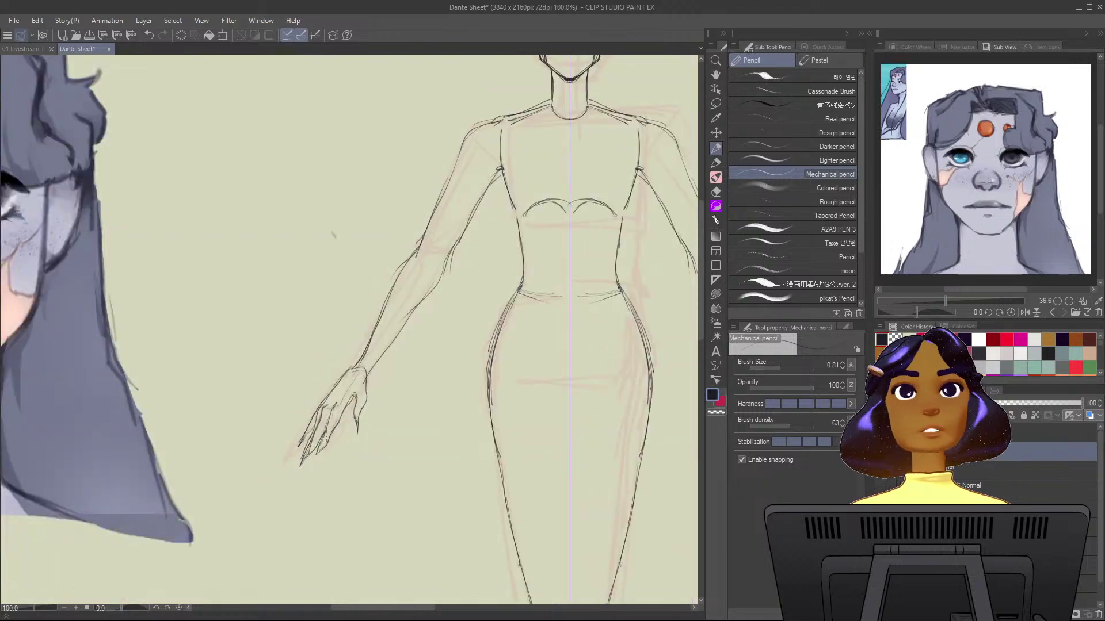
pyautogui.scroll(1, 431, 299)
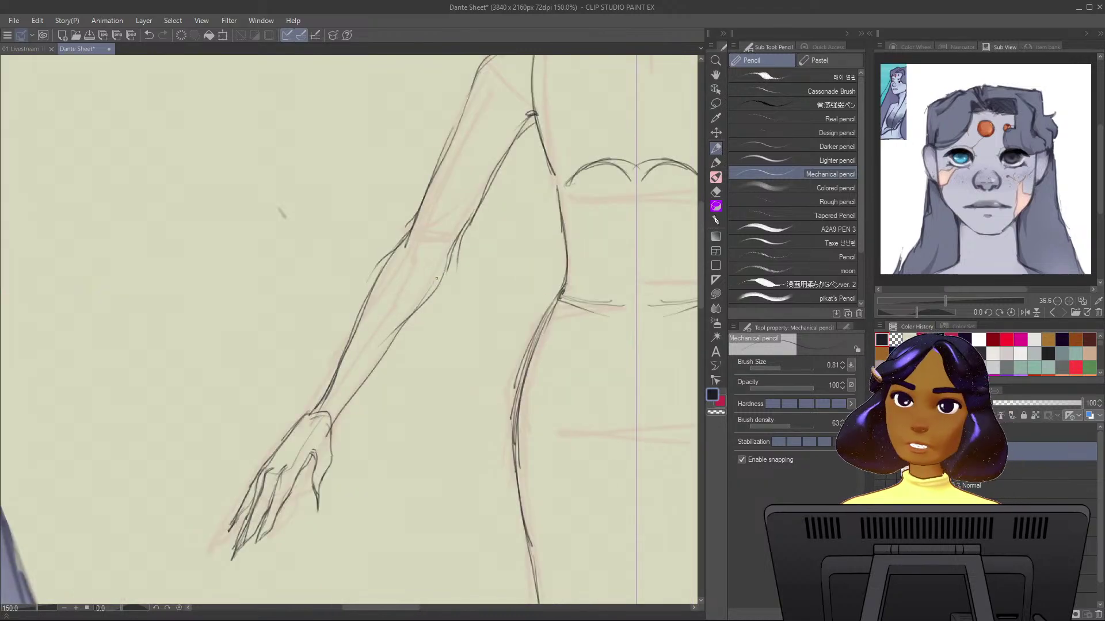
pyautogui.moveTo(447, 258)
pyautogui.mouseDown()
pyautogui.moveTo(332, 427)
pyautogui.moveTo(327, 452)
pyautogui.mouseUp()
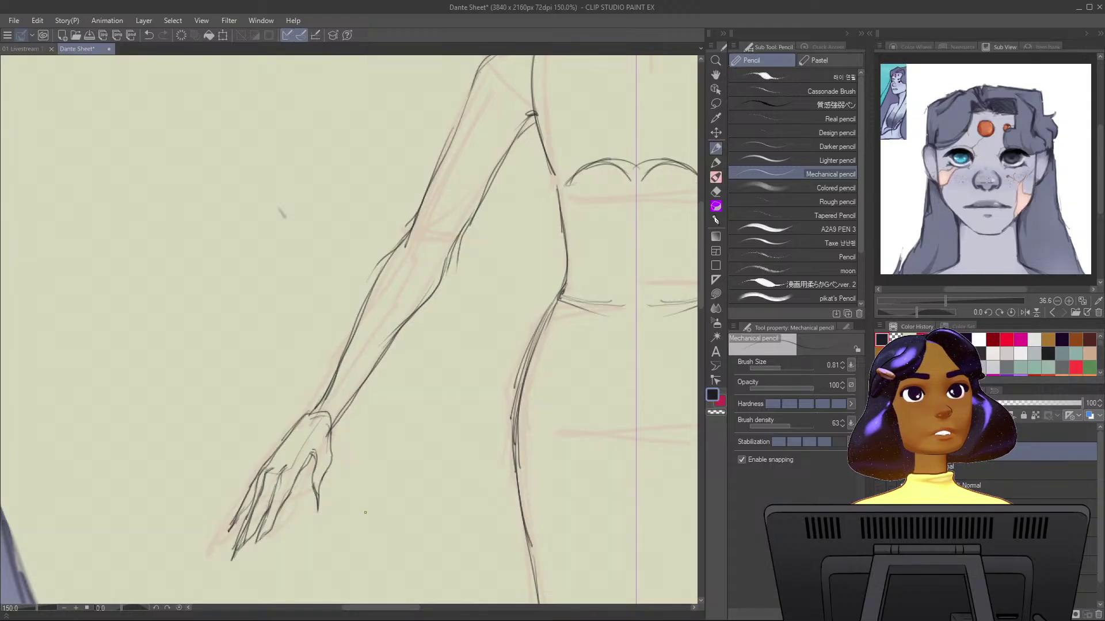
pyautogui.scroll(-1, 365, 512)
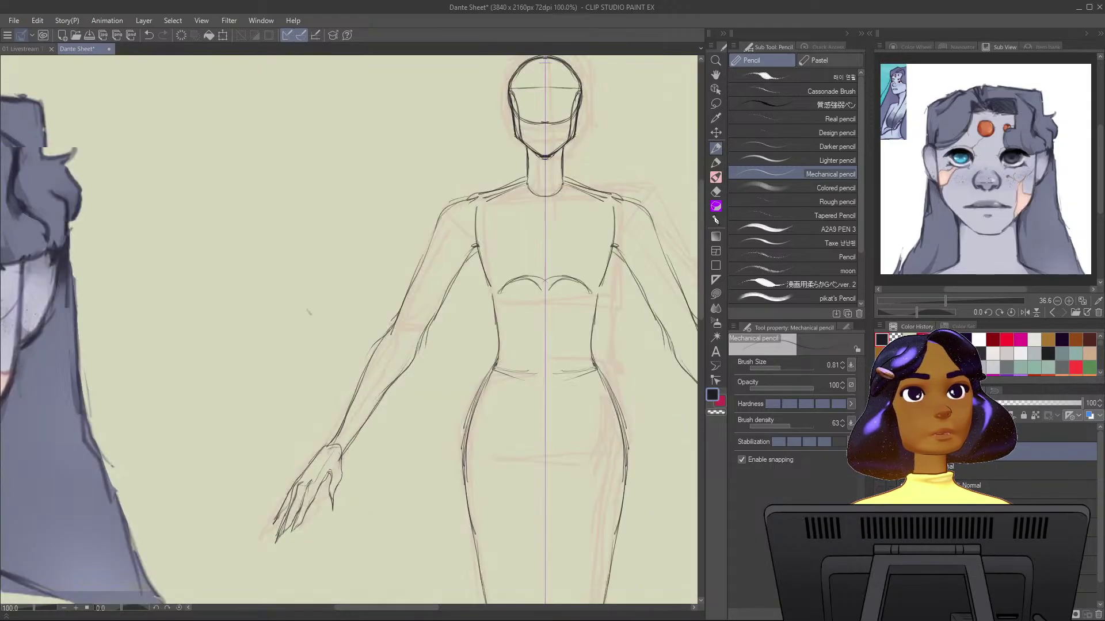
# Erase the inner curves along the sides of the head and the outer jaw edges with the SOL pen in transparent colour, size 2.02.
pyautogui.moveTo(544, 471); pyautogui.dragTo(435, 467)
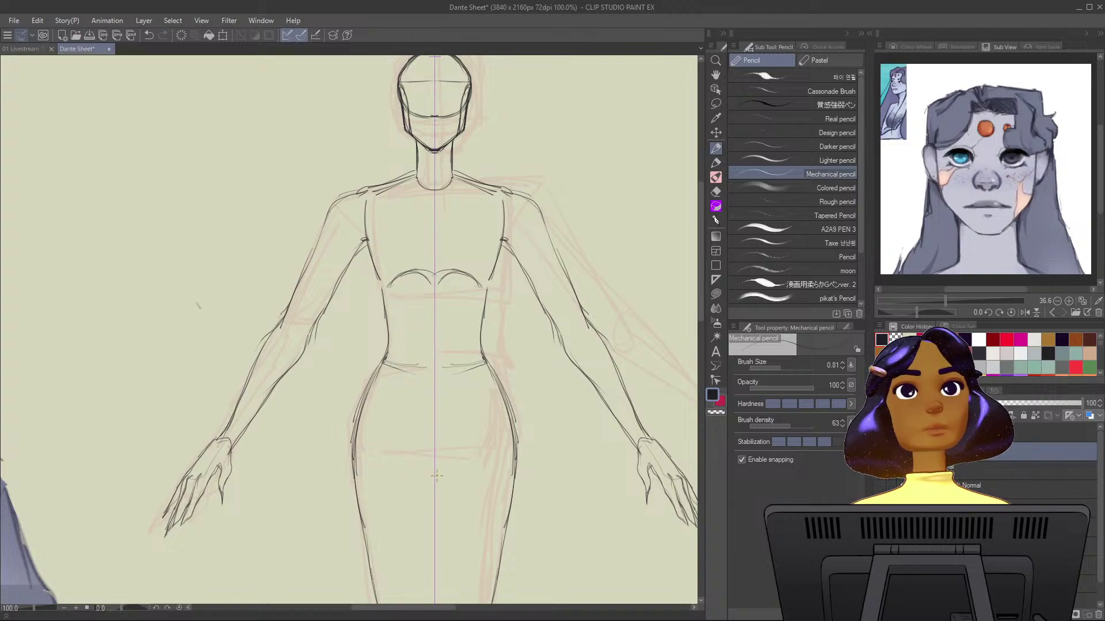
pyautogui.scroll(3, 437, 474)
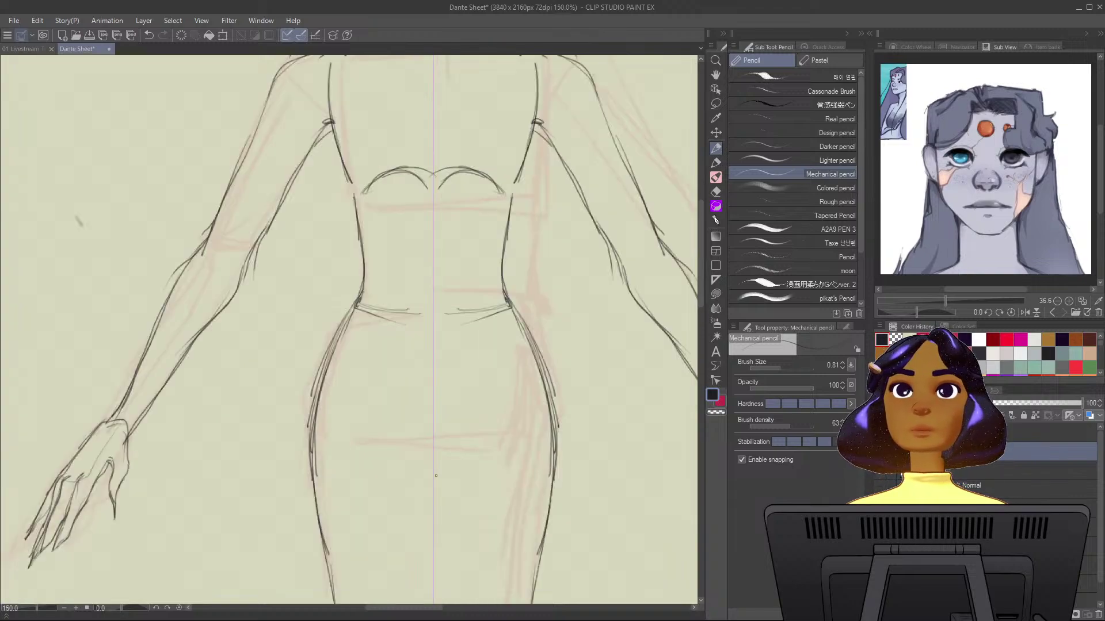
pyautogui.scroll(-4, 437, 474)
pyautogui.keyDown('alt'); pyautogui.click(586, 306); pyautogui.keyUp('alt')
pyautogui.scroll(3, 586, 306)
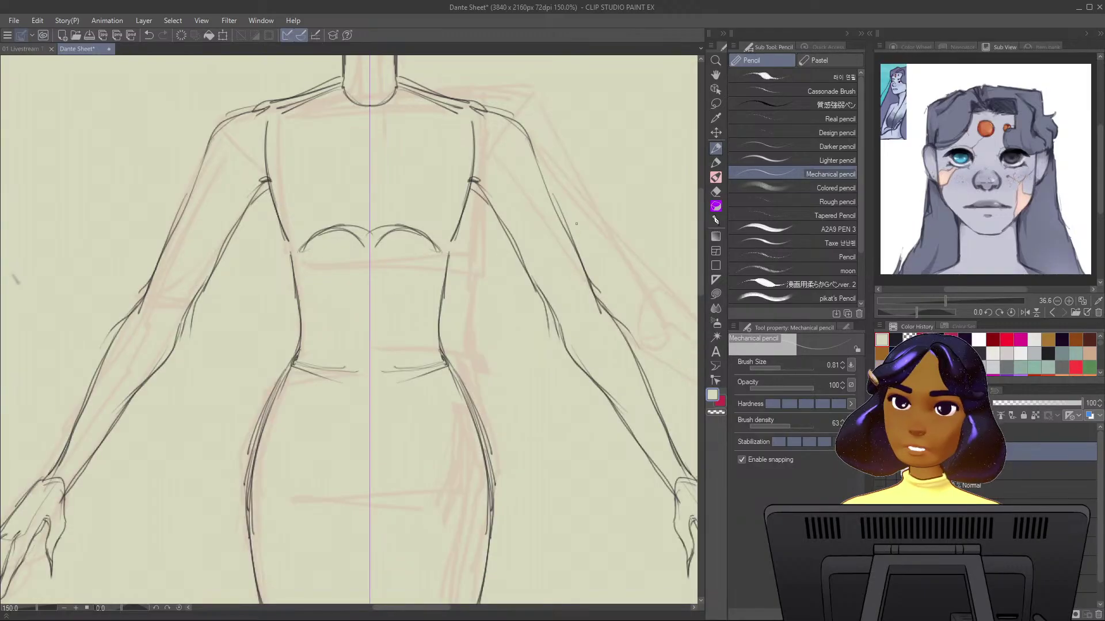
pyautogui.moveTo(586, 306); pyautogui.dragTo(618, 606)
pyautogui.press('p')
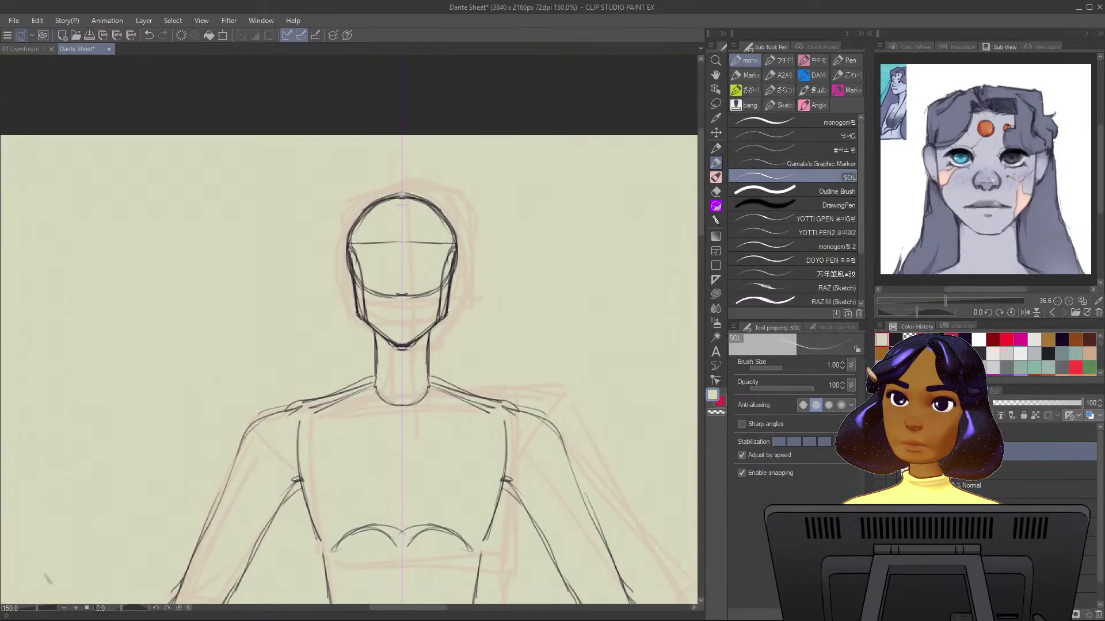
pyautogui.scroll(1, 255, 457)
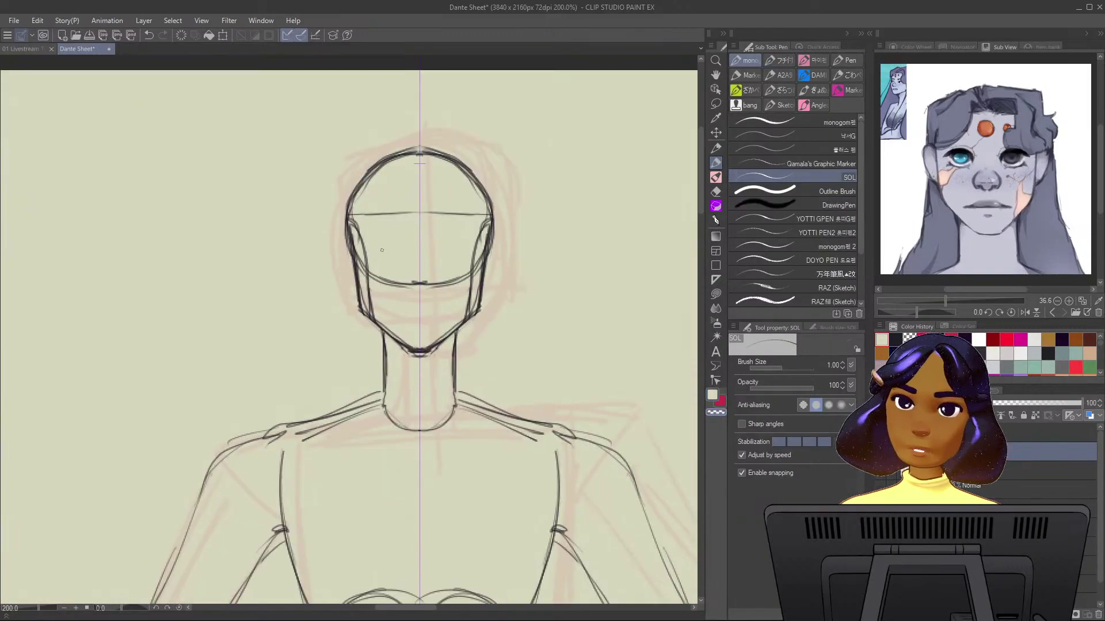
pyautogui.keyDown('ctrl'); pyautogui.keyDown('alt'); pyautogui.moveTo(420, 163); pyautogui.dragTo(429, 163); pyautogui.keyUp('alt'); pyautogui.keyUp('ctrl')
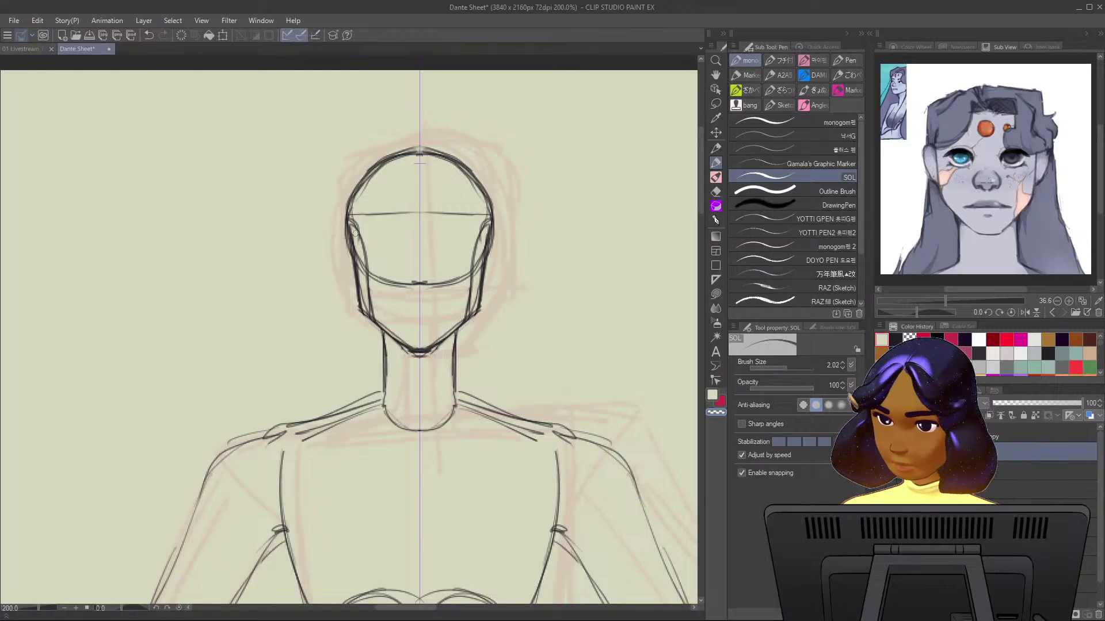
pyautogui.moveTo(354, 228); pyautogui.dragTo(371, 316)
pyautogui.hotkey('ctrl', 'z')
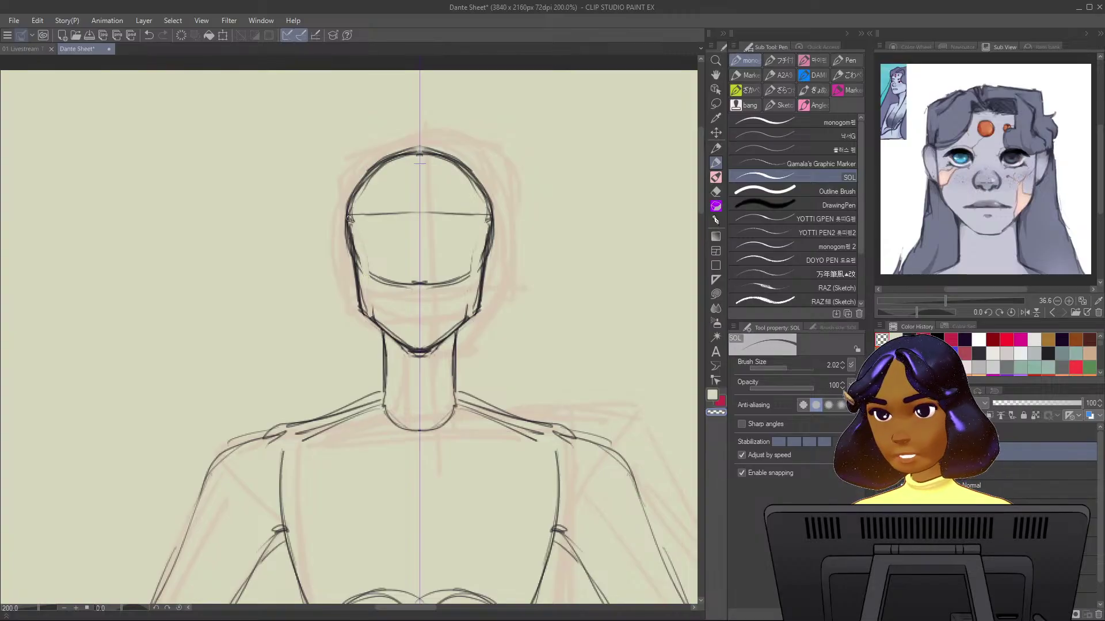
pyautogui.hotkey('ctrl', 'z')
pyautogui.moveTo(481, 298); pyautogui.dragTo(474, 312)
pyautogui.hotkey('ctrl', 'z')
pyautogui.hotkey('ctrl', 'z')
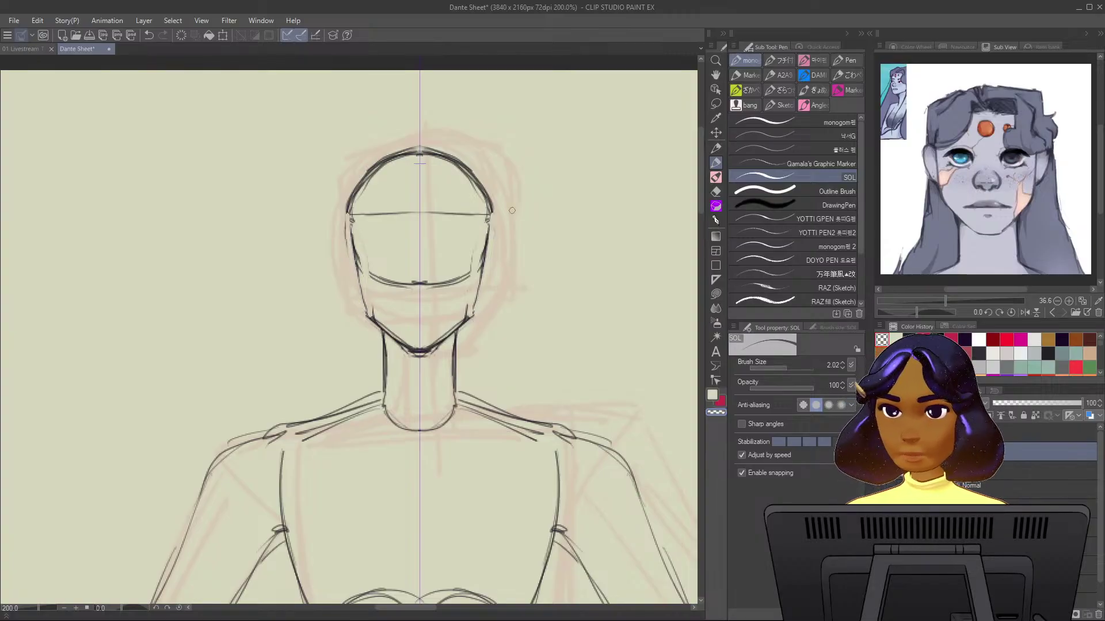
# Redraw the sides of the face narrower and sketch a lower skull arc inside the old crown with the Mechanical pencil.
pyautogui.click(716, 148)
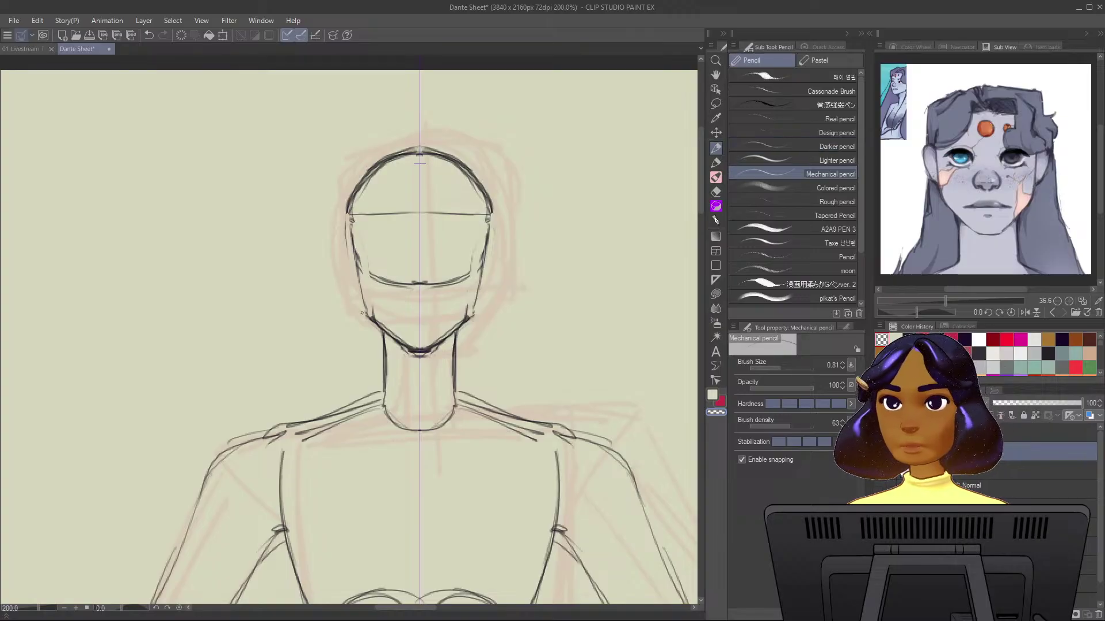
pyautogui.press('c')
pyautogui.moveTo(364, 317); pyautogui.dragTo(358, 275)
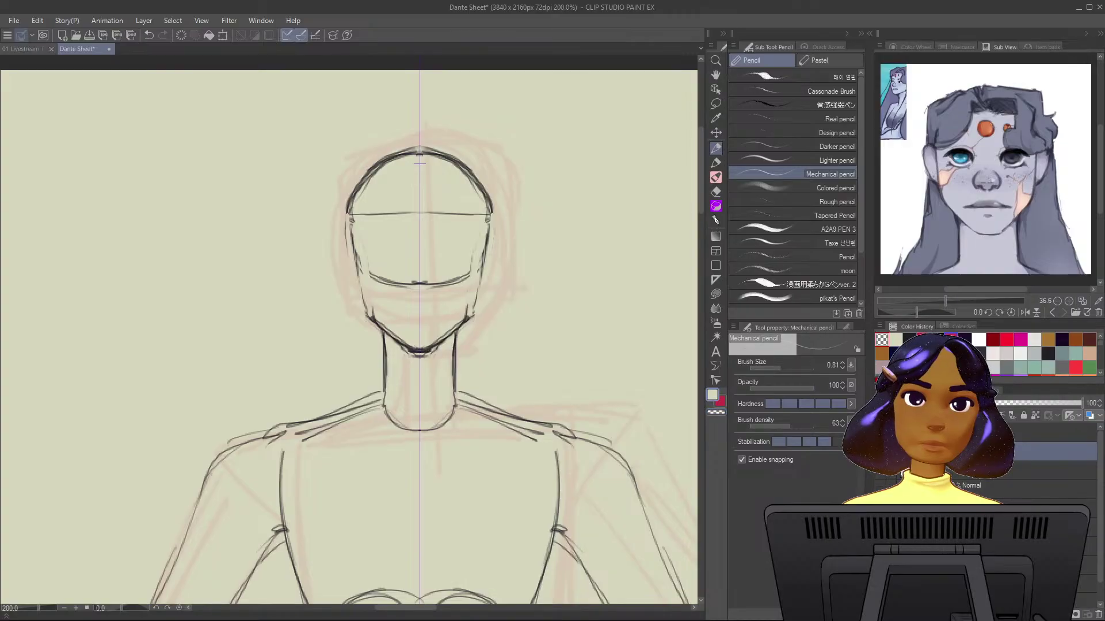
pyautogui.keyDown('alt'); pyautogui.click(375, 295); pyautogui.keyUp('alt')
pyautogui.moveTo(365, 302); pyautogui.dragTo(362, 258)
pyautogui.moveTo(367, 322); pyautogui.dragTo(363, 295)
pyautogui.moveTo(366, 301)
pyautogui.mouseDown()
pyautogui.moveTo(356, 235)
pyautogui.moveTo(379, 203)
pyautogui.mouseUp()
pyautogui.moveTo(432, 198); pyautogui.dragTo(475, 218)
pyautogui.moveTo(445, 200); pyautogui.dragTo(465, 224)
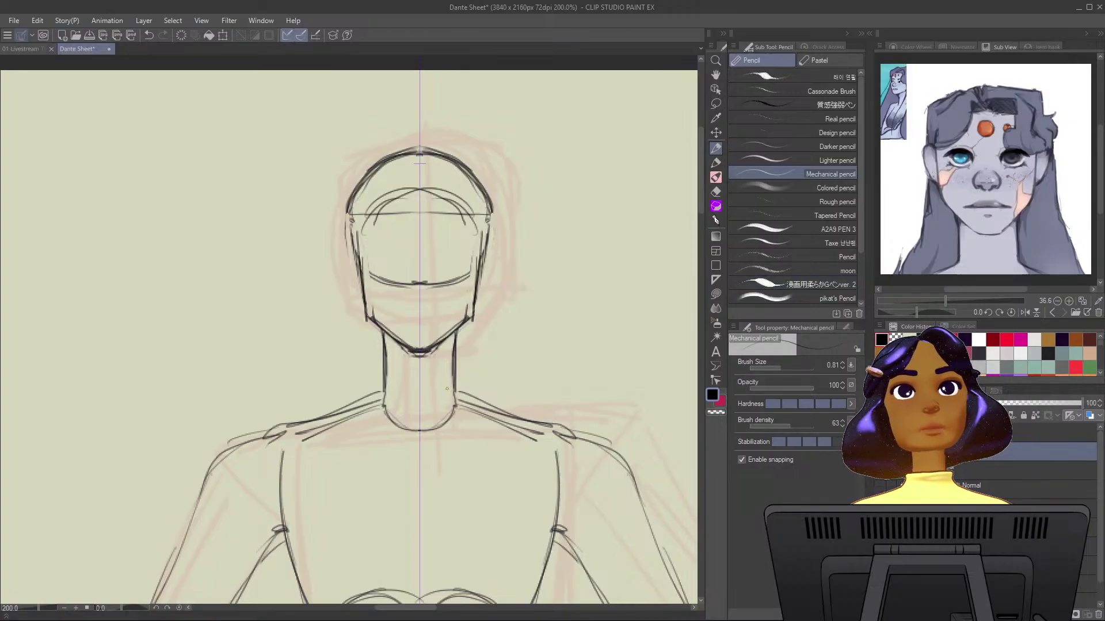
# Erase the old outer crown of the head down to the temples with the transparent SOL pen, keeping the lower arc.
pyautogui.scroll(-1, 443, 407)
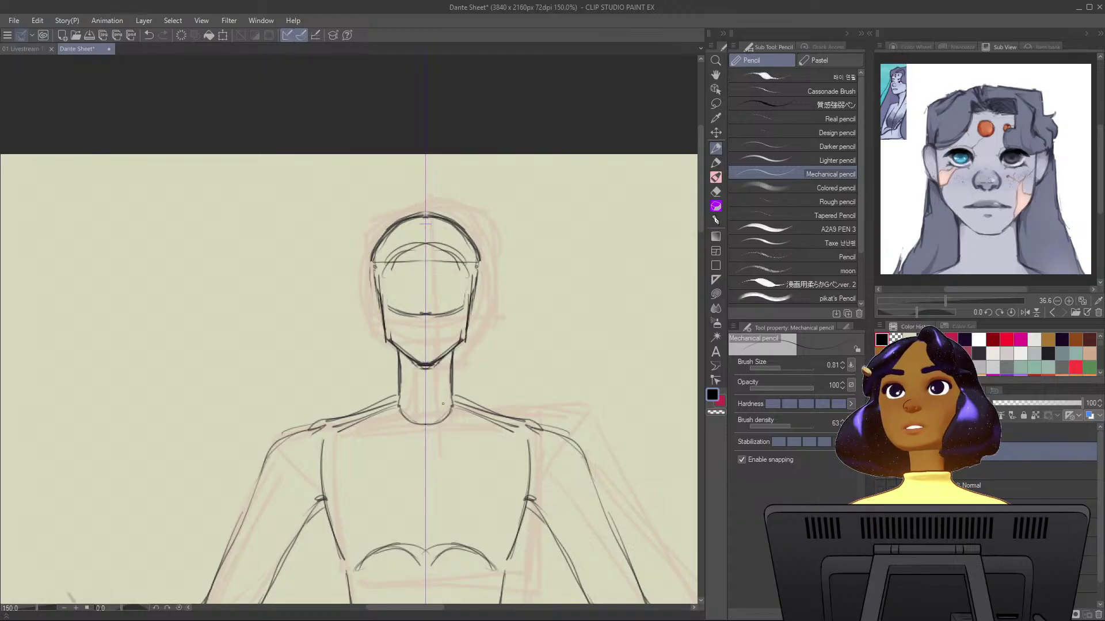
pyautogui.scroll(1, 443, 404)
pyautogui.press('p')
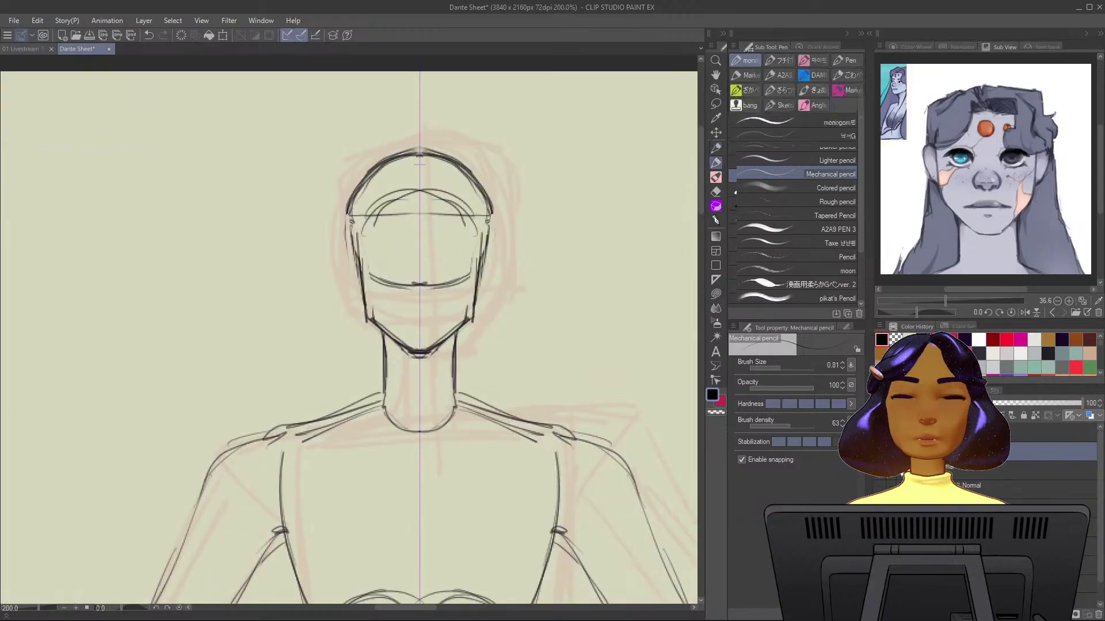
pyautogui.hotkey('ctrl', 'z')
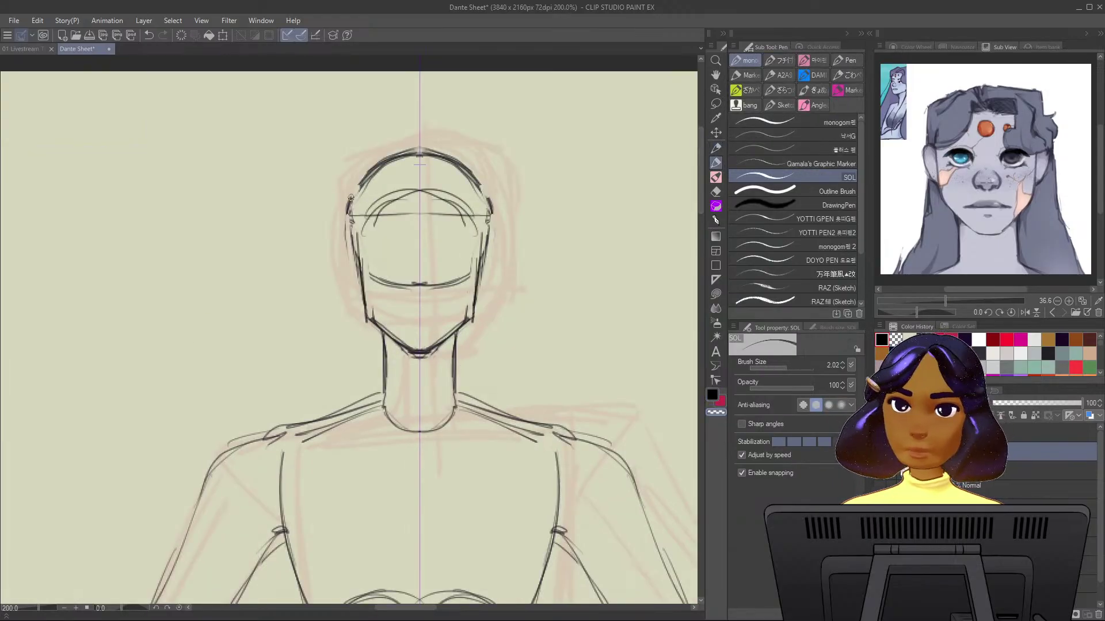
pyautogui.hotkey('ctrl', 'z')
pyautogui.hotkey('ctrl', 'z')
pyautogui.hotkey('ctrl', 'z')
pyautogui.hotkey('ctrl', 'z')
pyautogui.hotkey('ctrl', 'z')
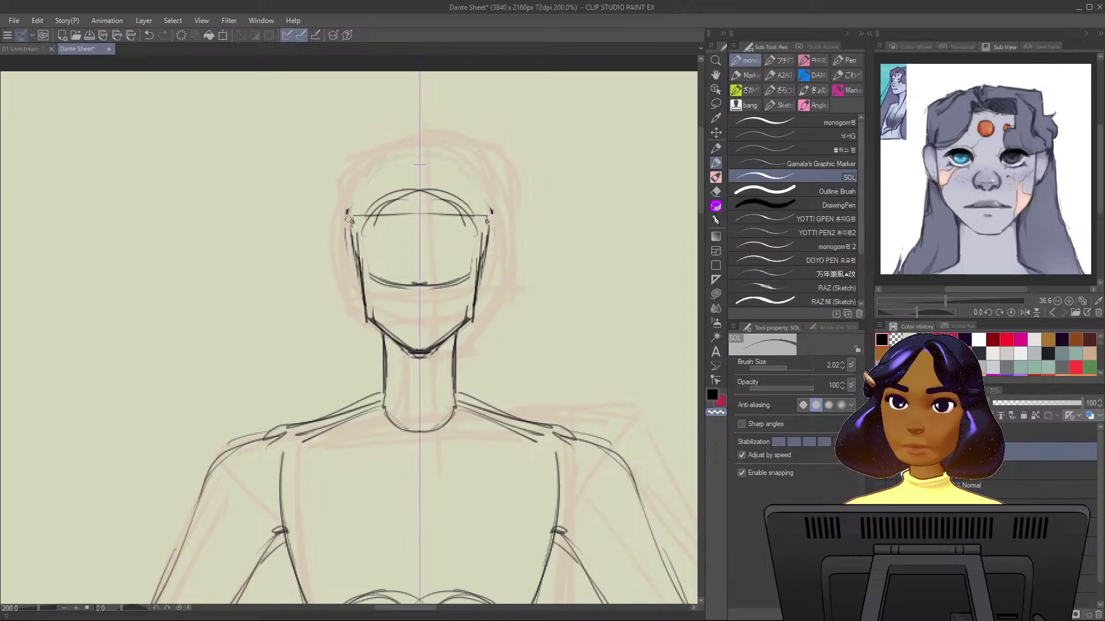
pyautogui.hotkey('ctrl', 'z')
pyautogui.hotkey('ctrl', 'z')
# Darken the lower skull arc with the Mechanical pencil and connect it to the sides of the face.
pyautogui.press('c')
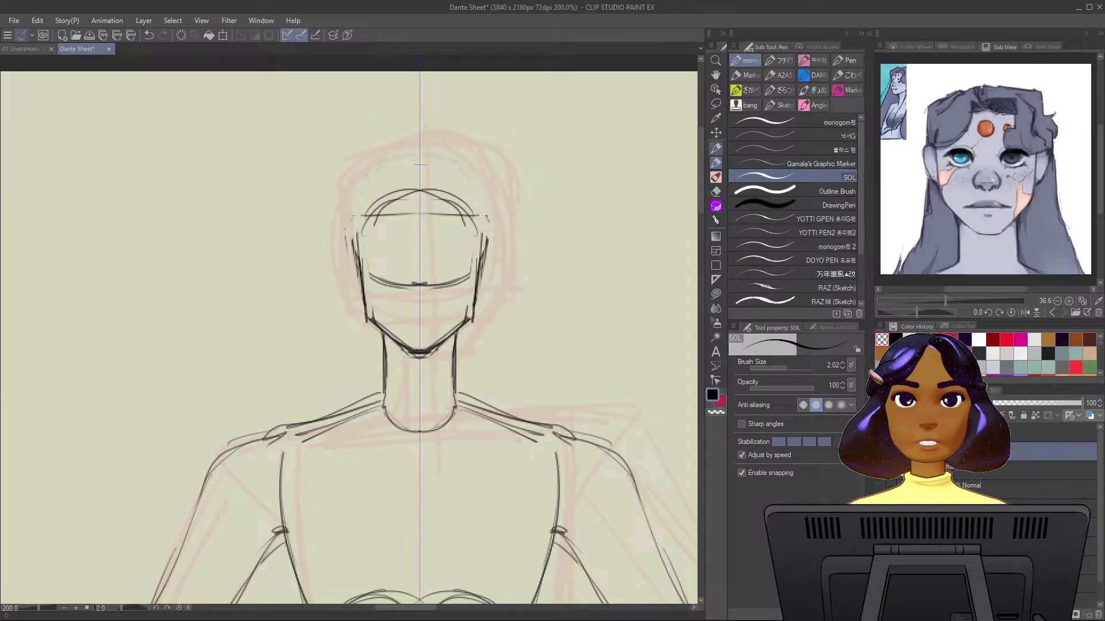
pyautogui.press('p')
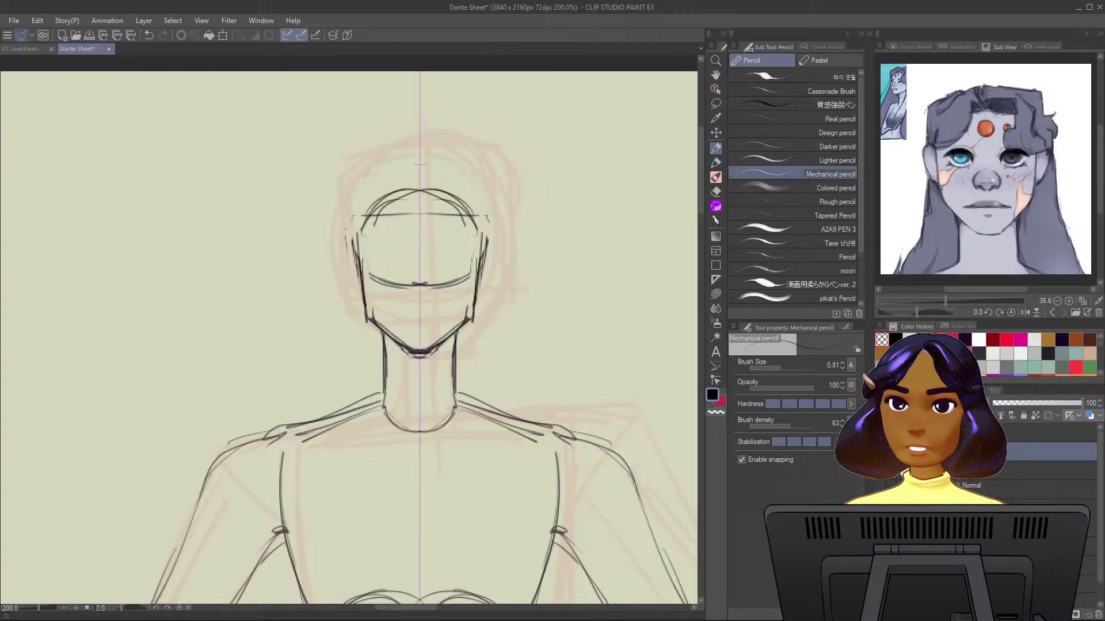
pyautogui.moveTo(362, 229)
pyautogui.mouseDown()
pyautogui.moveTo(420, 189)
pyautogui.moveTo(355, 257)
pyautogui.mouseUp()
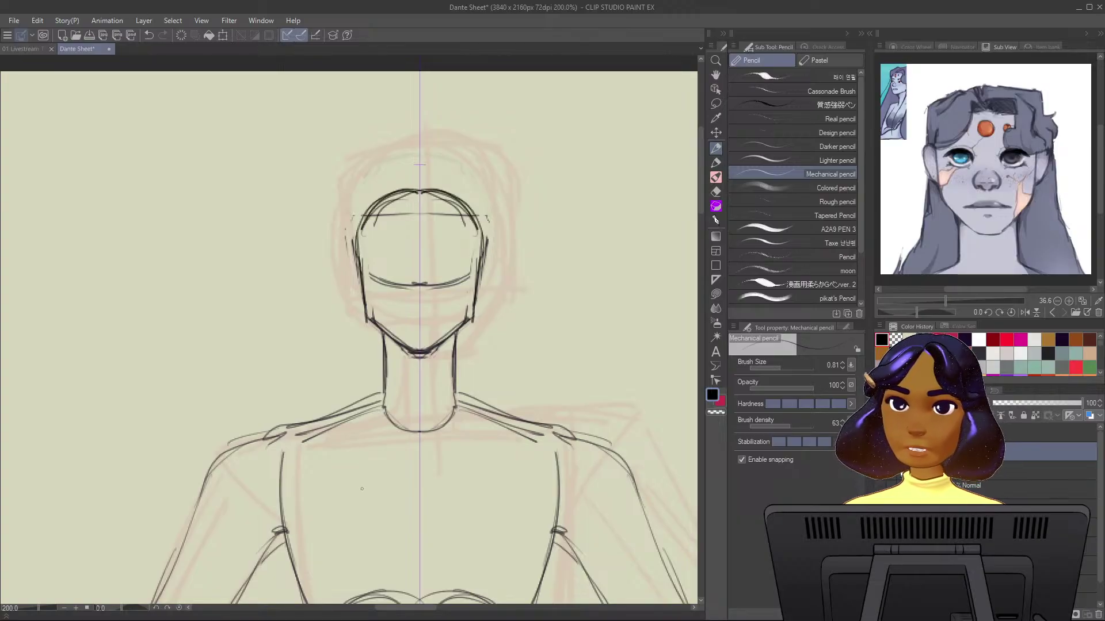
# Examine the smaller head's proportions against the full body and the face reference.
pyautogui.scroll(-1, 362, 488)
pyautogui.scroll(-2, 529, 177)
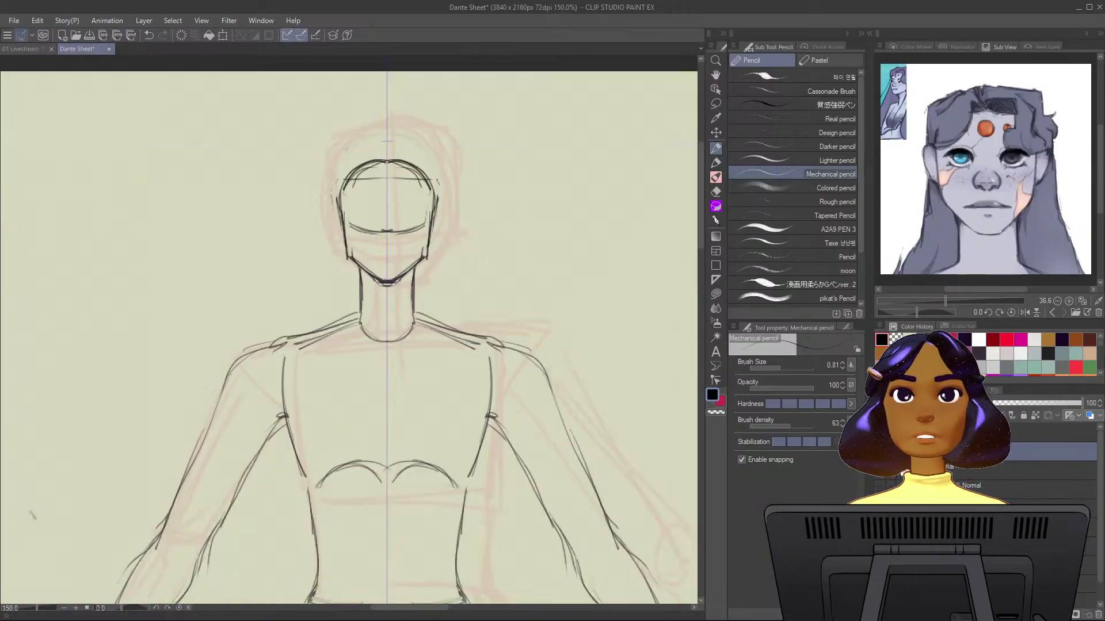
pyautogui.scroll(-1, 552, 283)
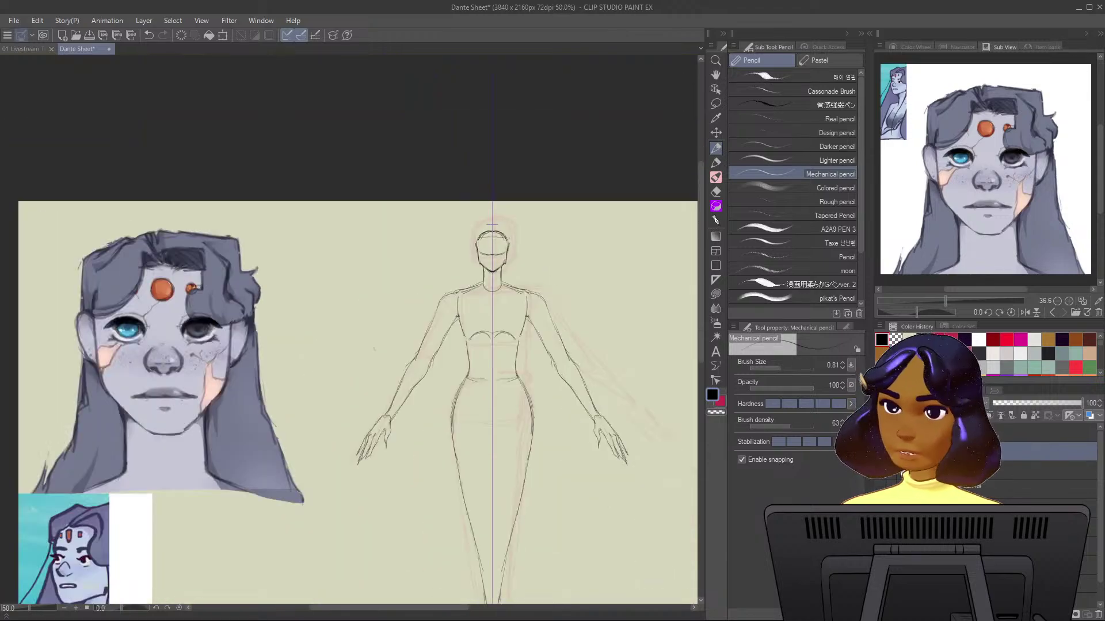
pyautogui.moveTo(552, 283); pyautogui.dragTo(529, 75)
pyautogui.moveTo(539, 115); pyautogui.dragTo(553, 393)
pyautogui.scroll(2, 553, 393)
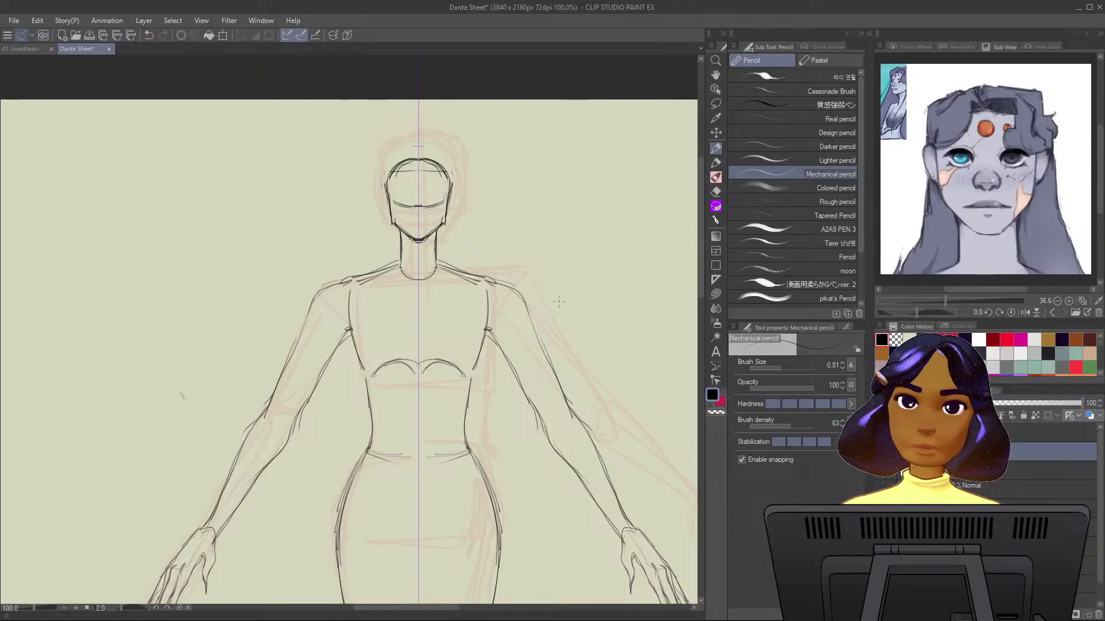
pyautogui.moveTo(535, 275); pyautogui.dragTo(550, 376)
pyautogui.scroll(1, 550, 376)
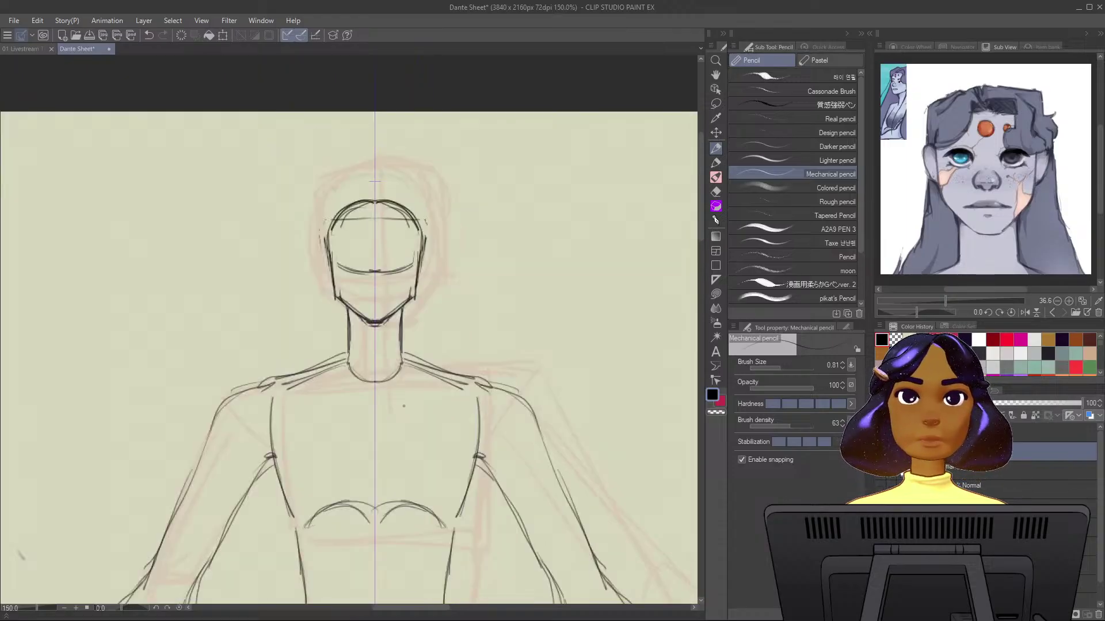
# Draw slimmer neck contours just inside the existing ones and add a curved line across the neck below the chin.
pyautogui.moveTo(352, 334); pyautogui.dragTo(350, 350)
pyautogui.moveTo(397, 333)
pyautogui.mouseDown()
pyautogui.moveTo(398, 348)
pyautogui.moveTo(349, 368)
pyautogui.mouseUp()
pyautogui.moveTo(398, 335); pyautogui.dragTo(401, 369)
pyautogui.moveTo(351, 335); pyautogui.dragTo(350, 366)
pyautogui.moveTo(397, 337); pyautogui.dragTo(399, 364)
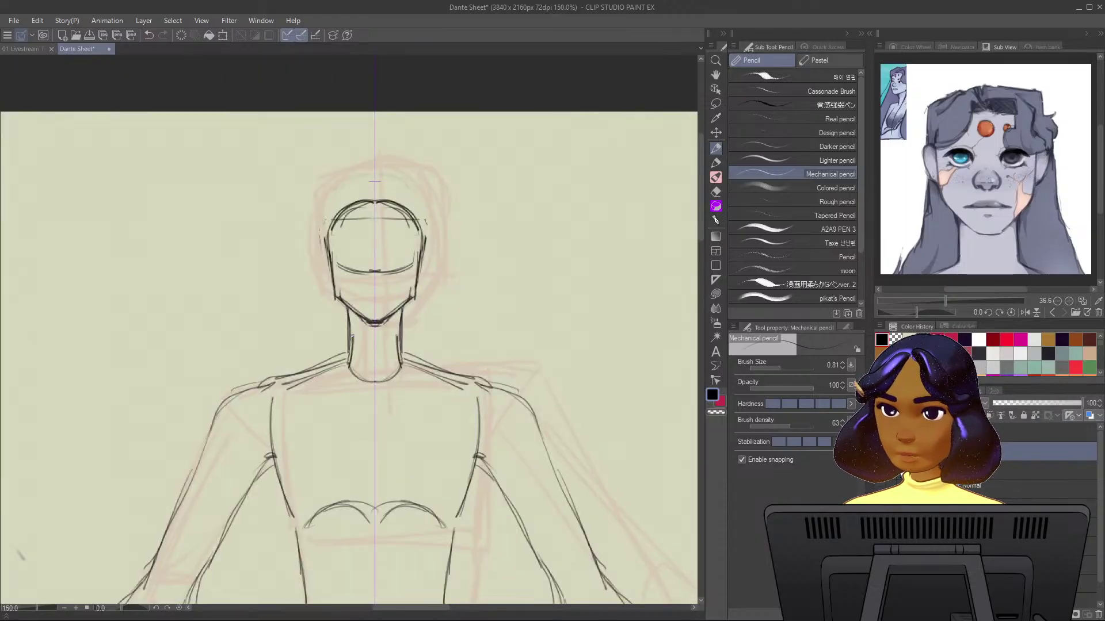
pyautogui.moveTo(352, 335)
pyautogui.mouseDown()
pyautogui.moveTo(378, 339)
pyautogui.moveTo(349, 328)
pyautogui.mouseUp()
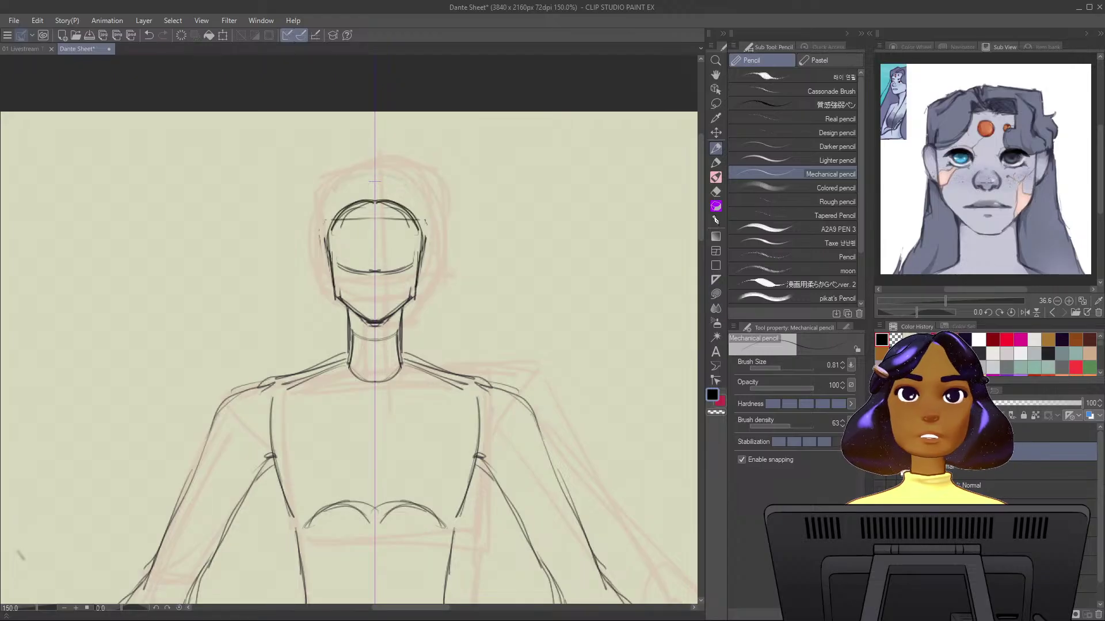
# Erase the entire head sketch from crown to chin with the Rough eraser, keeping the neck and shoulders.
pyautogui.press('e')
pyautogui.moveTo(332, 242)
pyautogui.mouseDown()
pyautogui.moveTo(355, 206)
pyautogui.moveTo(394, 200)
pyautogui.moveTo(397, 236)
pyautogui.moveTo(416, 247)
pyautogui.moveTo(386, 274)
pyautogui.moveTo(350, 255)
pyautogui.moveTo(364, 283)
pyautogui.mouseUp()
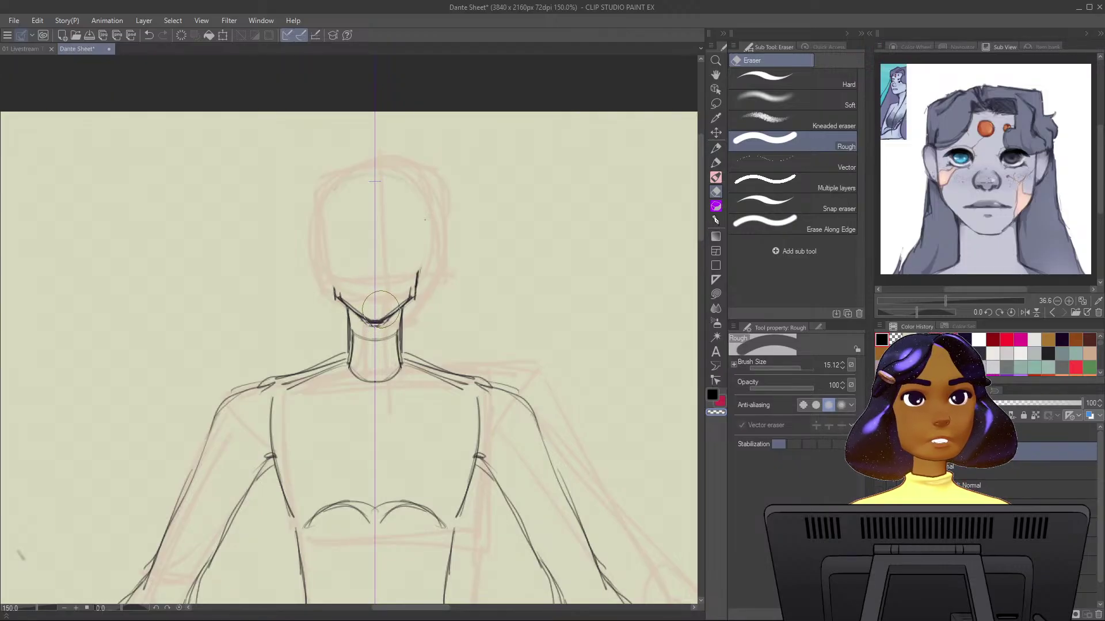
pyautogui.moveTo(403, 264); pyautogui.dragTo(420, 282)
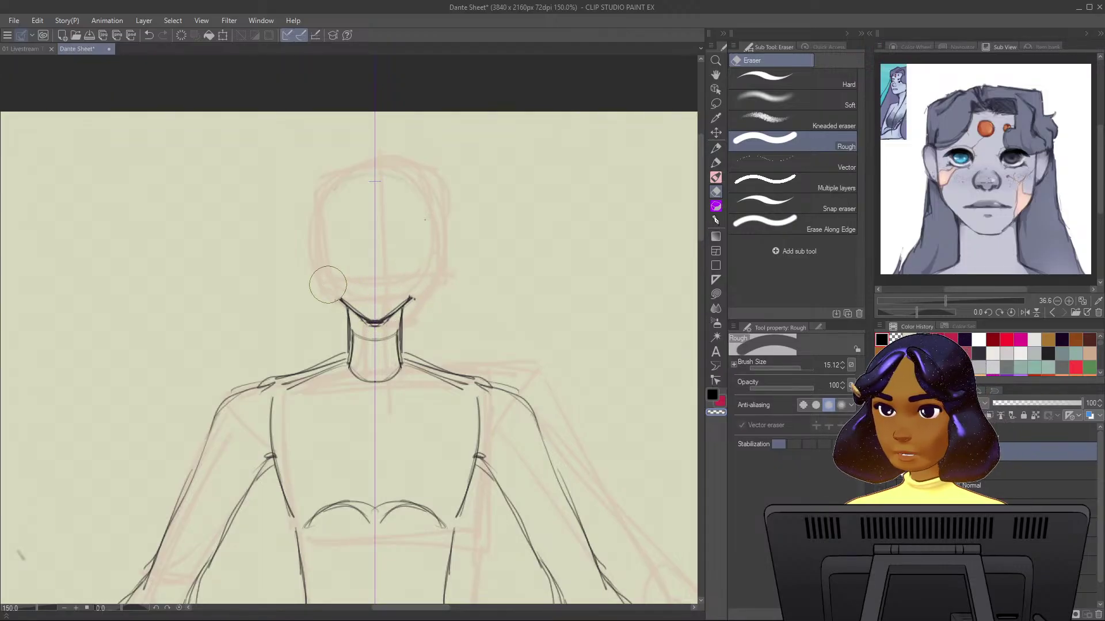
pyautogui.moveTo(328, 285)
pyautogui.mouseDown()
pyautogui.moveTo(382, 295)
pyautogui.moveTo(336, 306)
pyautogui.moveTo(403, 302)
pyautogui.moveTo(411, 290)
pyautogui.moveTo(342, 313)
pyautogui.moveTo(370, 308)
pyautogui.mouseUp()
# Complete the ellipse at the top of the neck with the Mechanical pencil and try a short chin mark on it.
pyautogui.press('p')
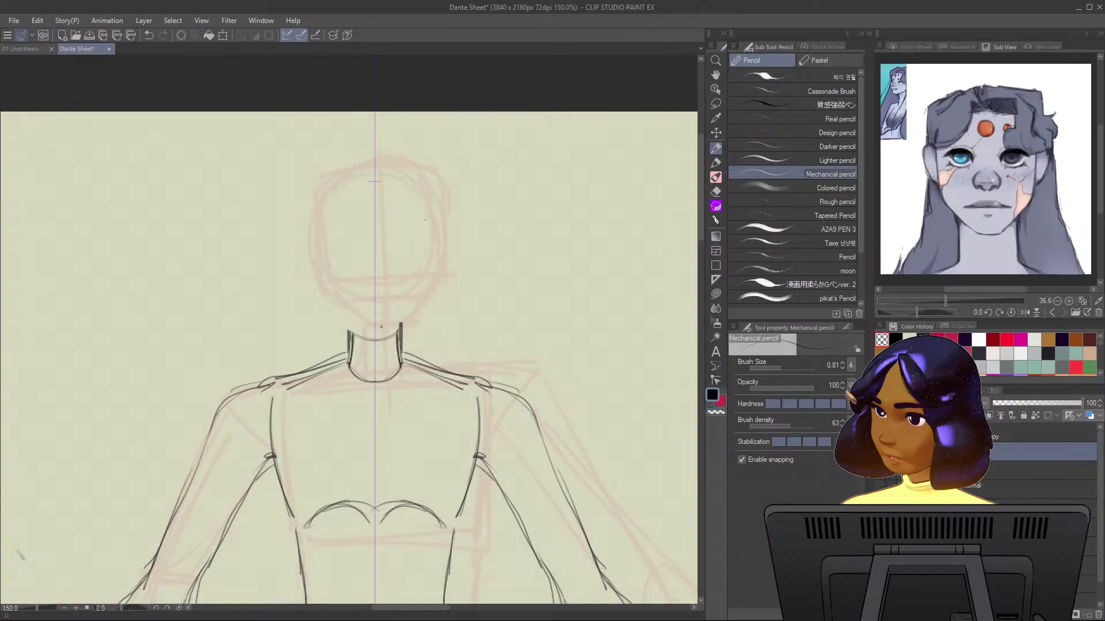
pyautogui.moveTo(393, 326)
pyautogui.mouseDown()
pyautogui.moveTo(354, 325)
pyautogui.moveTo(396, 326)
pyautogui.moveTo(366, 344)
pyautogui.mouseUp()
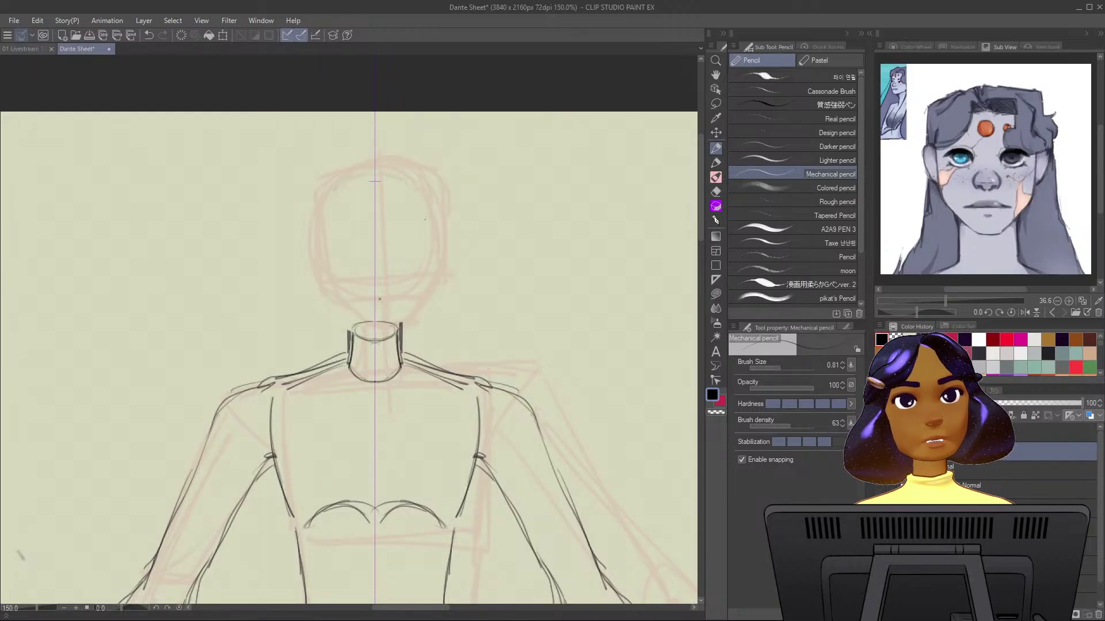
pyautogui.moveTo(368, 339)
pyautogui.mouseDown()
pyautogui.moveTo(384, 338)
pyautogui.moveTo(375, 340)
pyautogui.mouseUp()
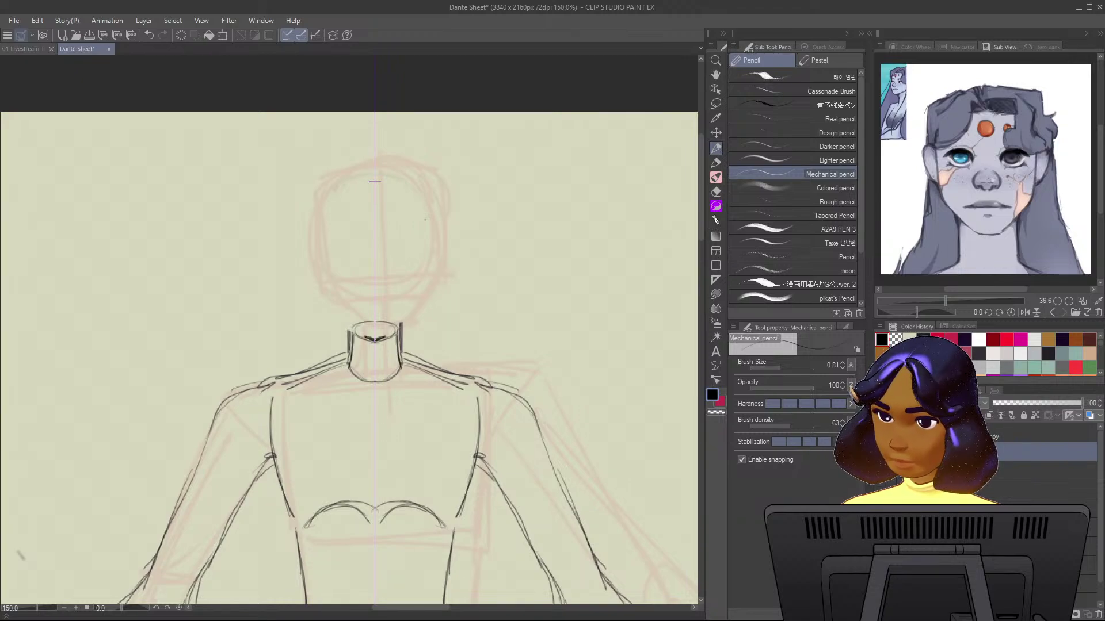
pyautogui.hotkey('ctrl', 'z')
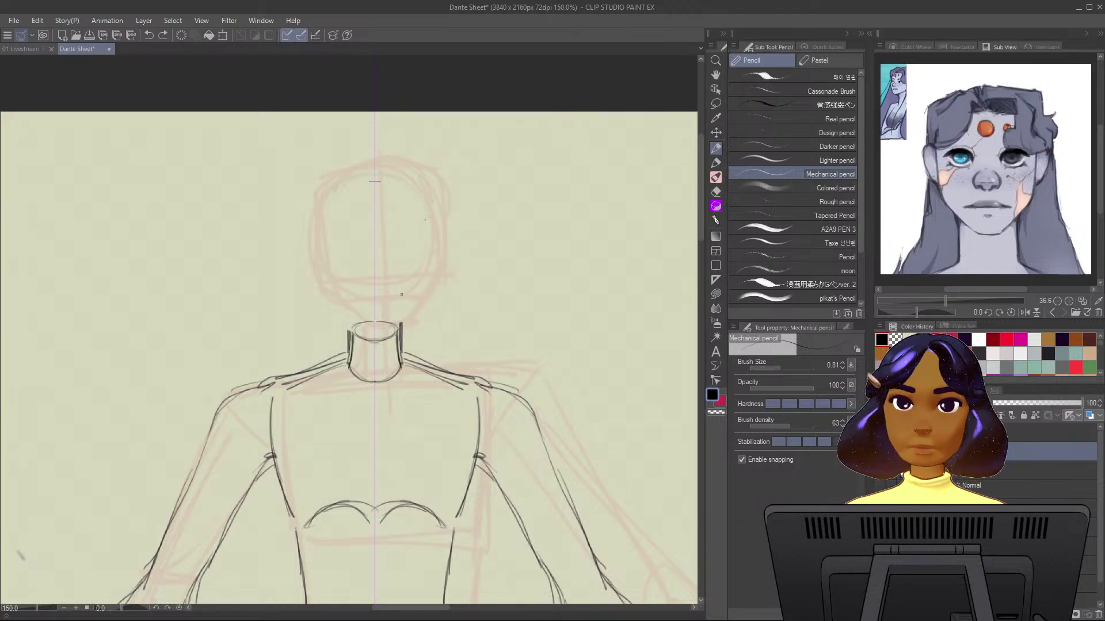
# Draw a V-shaped chin and lower jaw over the neck's top ellipse, rising outward on both sides.
pyautogui.moveTo(368, 340)
pyautogui.mouseDown()
pyautogui.moveTo(383, 342)
pyautogui.moveTo(356, 327)
pyautogui.mouseUp()
pyautogui.moveTo(378, 341)
pyautogui.mouseDown()
pyautogui.moveTo(394, 325)
pyautogui.moveTo(347, 318)
pyautogui.mouseUp()
pyautogui.moveTo(382, 340)
pyautogui.mouseDown()
pyautogui.moveTo(401, 317)
pyautogui.moveTo(348, 315)
pyautogui.mouseUp()
pyautogui.moveTo(387, 338)
pyautogui.mouseDown()
pyautogui.moveTo(403, 314)
pyautogui.moveTo(344, 313)
pyautogui.mouseUp()
pyautogui.moveTo(382, 342)
pyautogui.mouseDown()
pyautogui.moveTo(404, 314)
pyautogui.moveTo(343, 323)
pyautogui.mouseUp()
pyautogui.moveTo(392, 339); pyautogui.dragTo(407, 305)
pyautogui.hotkey('ctrl', 'z')
pyautogui.hotkey('ctrl', 'z')
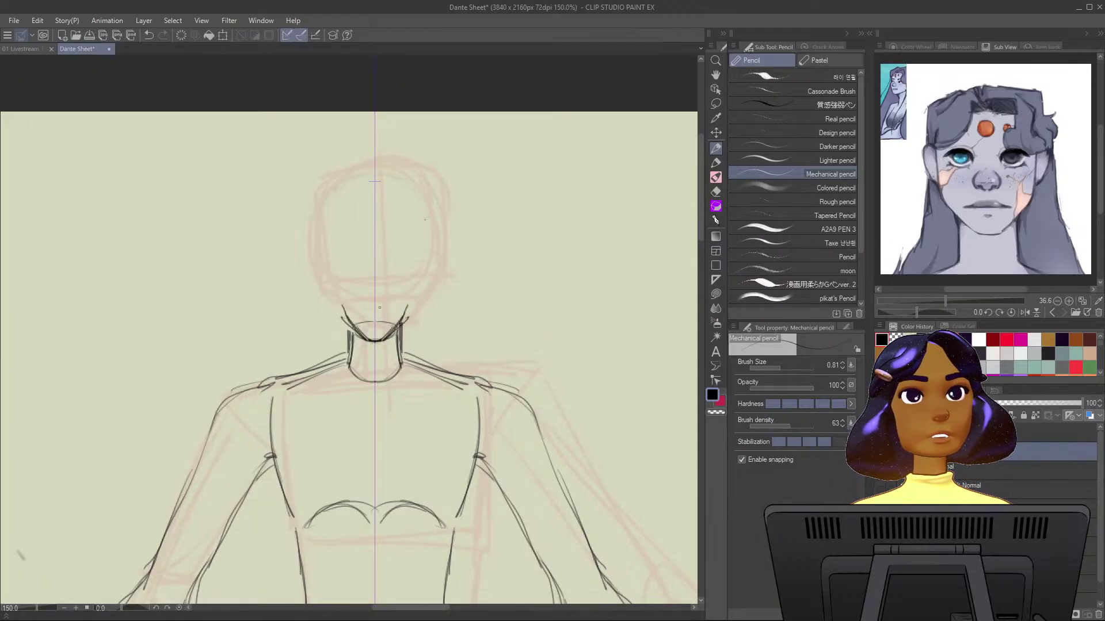
# Define and darken the jaw corners, add a curve across the lower face, and extend the face sides upward from the jaw.
pyautogui.moveTo(347, 329); pyautogui.dragTo(341, 321)
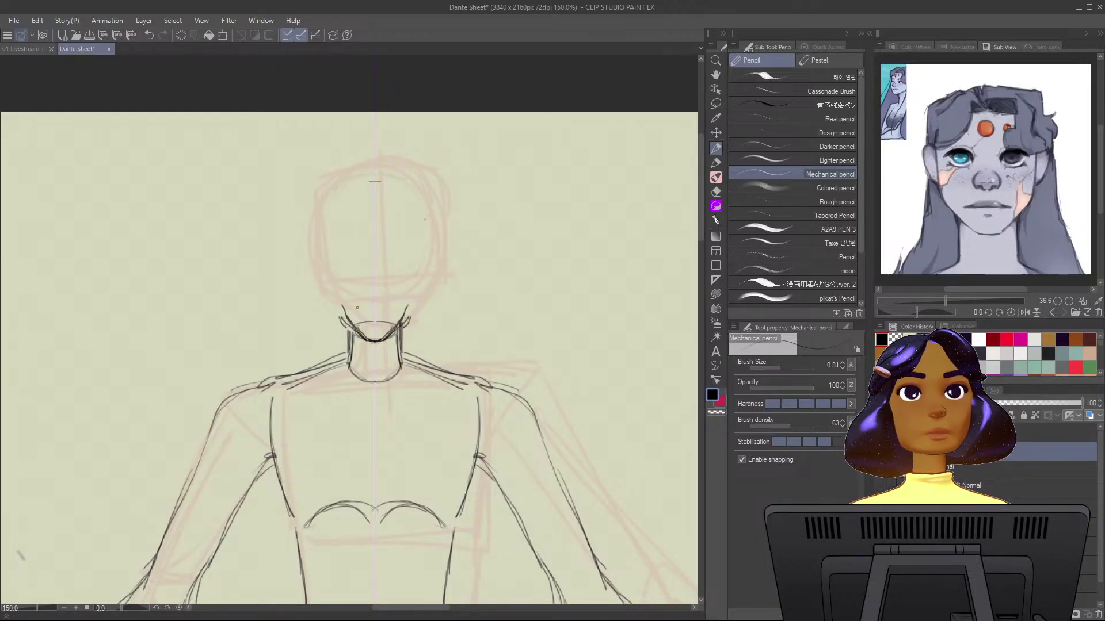
pyautogui.moveTo(367, 311)
pyautogui.mouseDown()
pyautogui.moveTo(338, 308)
pyautogui.moveTo(350, 308)
pyautogui.mouseUp()
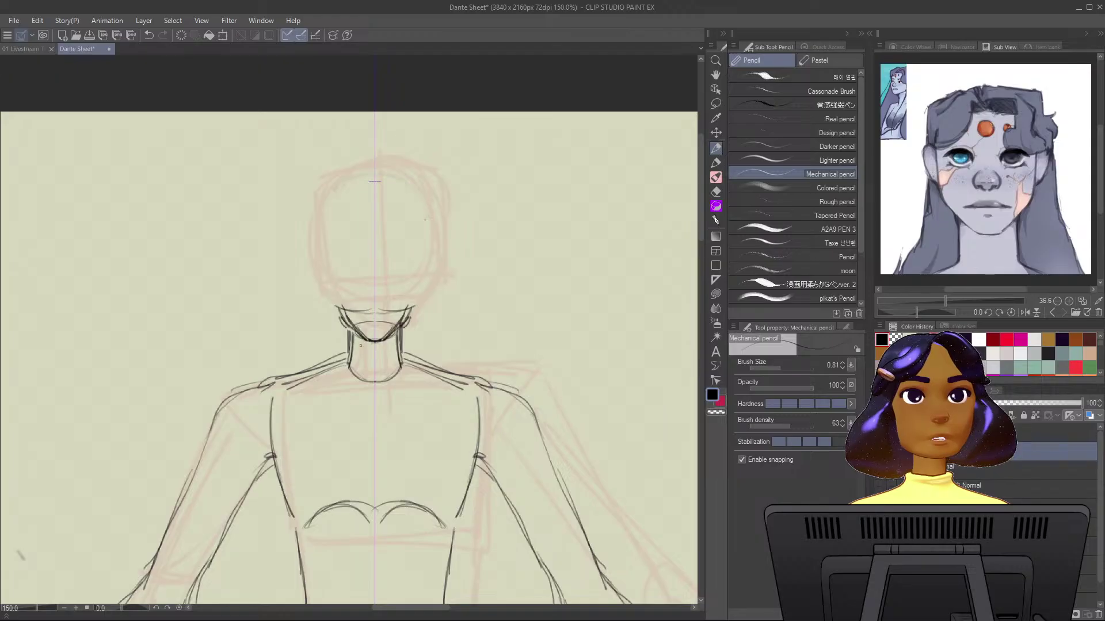
pyautogui.moveTo(341, 323)
pyautogui.mouseDown()
pyautogui.moveTo(338, 309)
pyautogui.moveTo(368, 340)
pyautogui.mouseUp()
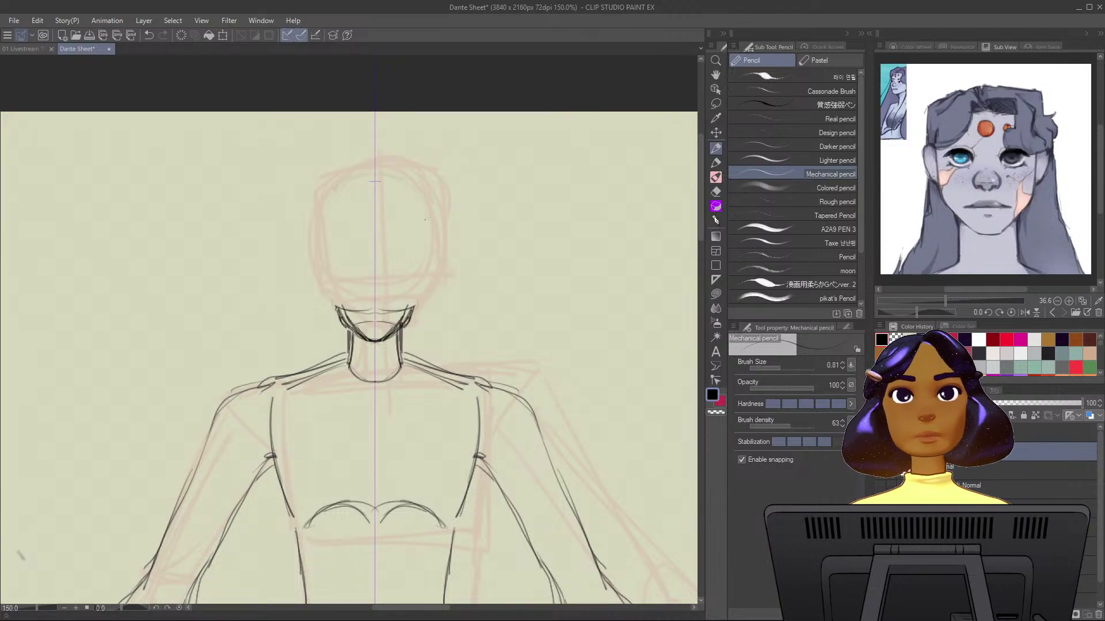
pyautogui.moveTo(338, 313); pyautogui.dragTo(332, 262)
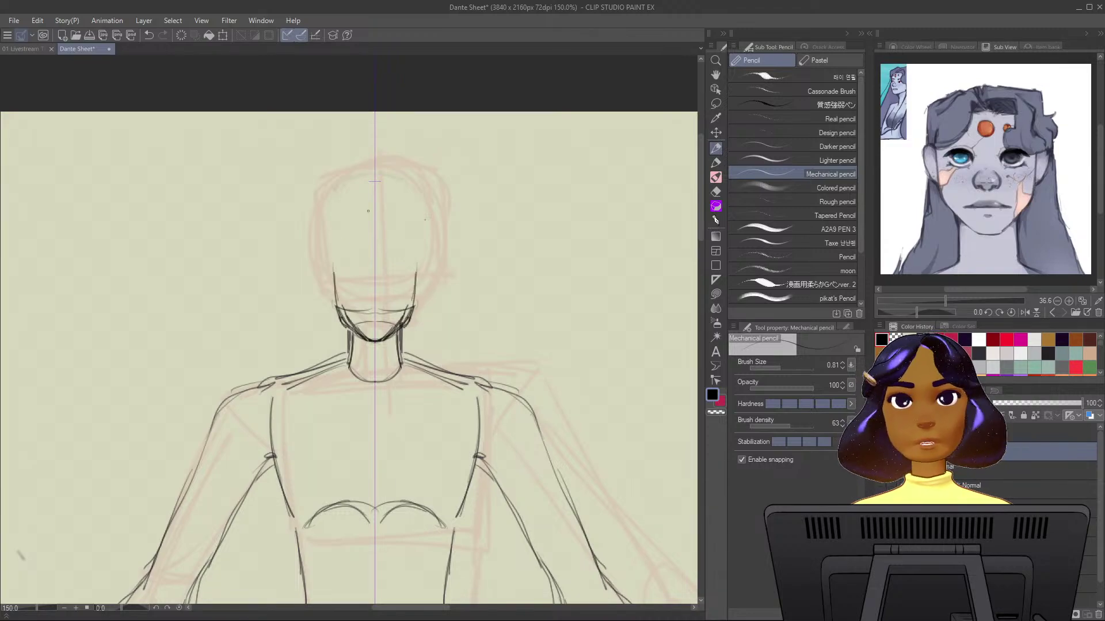
# Undo the last face-side strokes and draw a small rounded cranium rising from the jaw inside the red head outline.
pyautogui.hotkey('ctrl', 'z')
pyautogui.hotkey('ctrl', 'z')
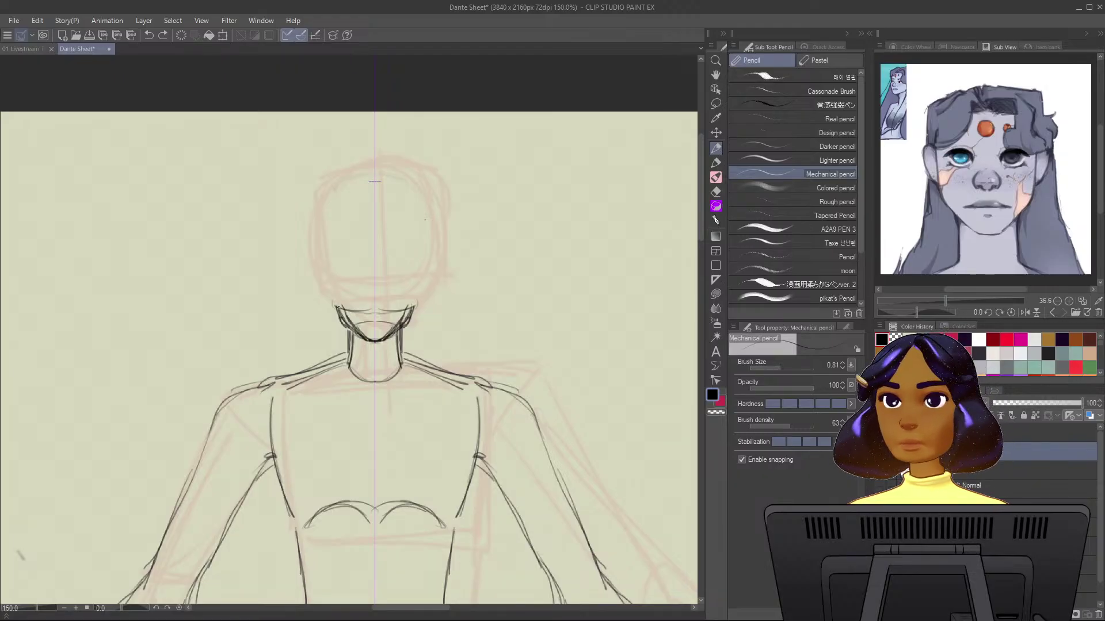
pyautogui.moveTo(338, 321)
pyautogui.mouseDown()
pyautogui.moveTo(327, 263)
pyautogui.moveTo(339, 230)
pyautogui.moveTo(375, 232)
pyautogui.moveTo(349, 233)
pyautogui.mouseUp()
pyautogui.moveTo(326, 275)
pyautogui.mouseDown()
pyautogui.moveTo(375, 227)
pyautogui.moveTo(332, 255)
pyautogui.moveTo(328, 284)
pyautogui.mouseUp()
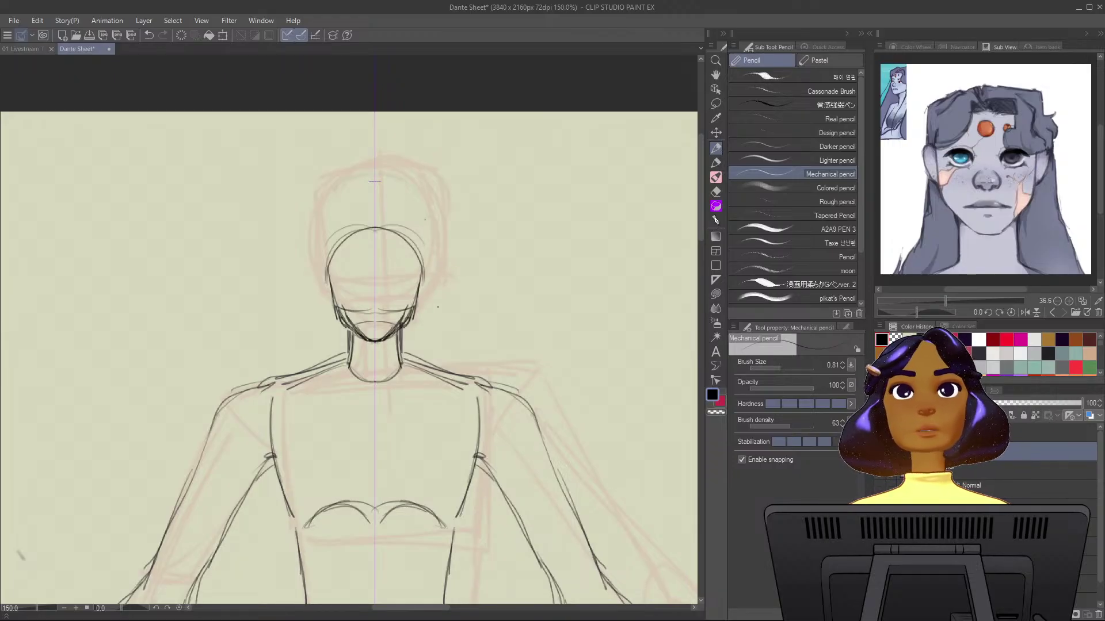
# Erase the cranium, face sides and one jaw corner with the Rough eraser, keeping the chin curve and neck.
pyautogui.scroll(-2, 431, 319)
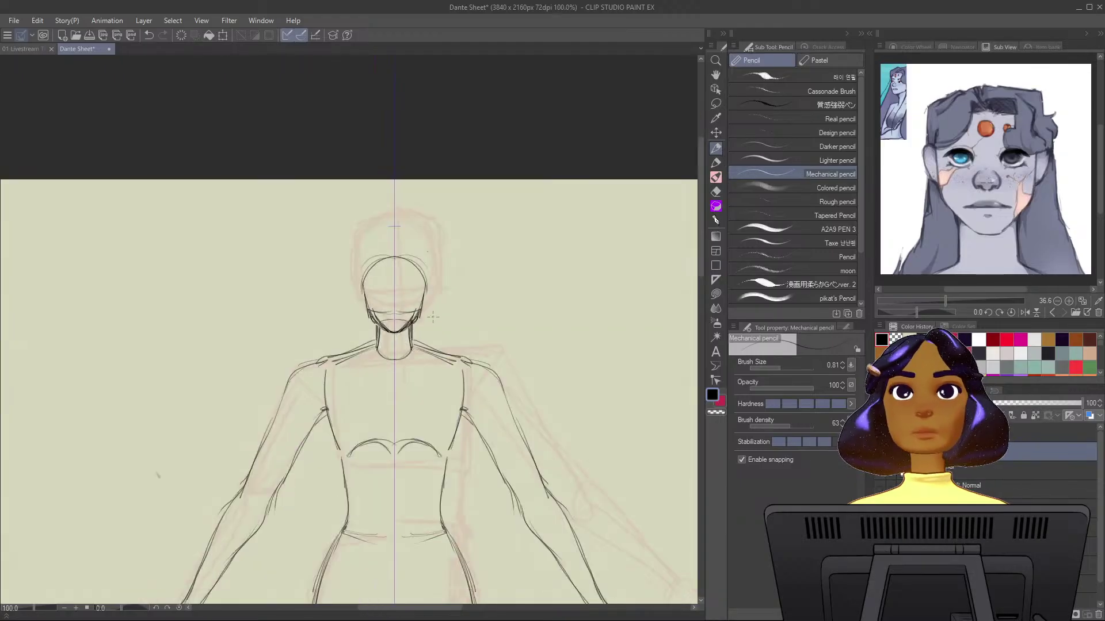
pyautogui.scroll(-2, 450, 311)
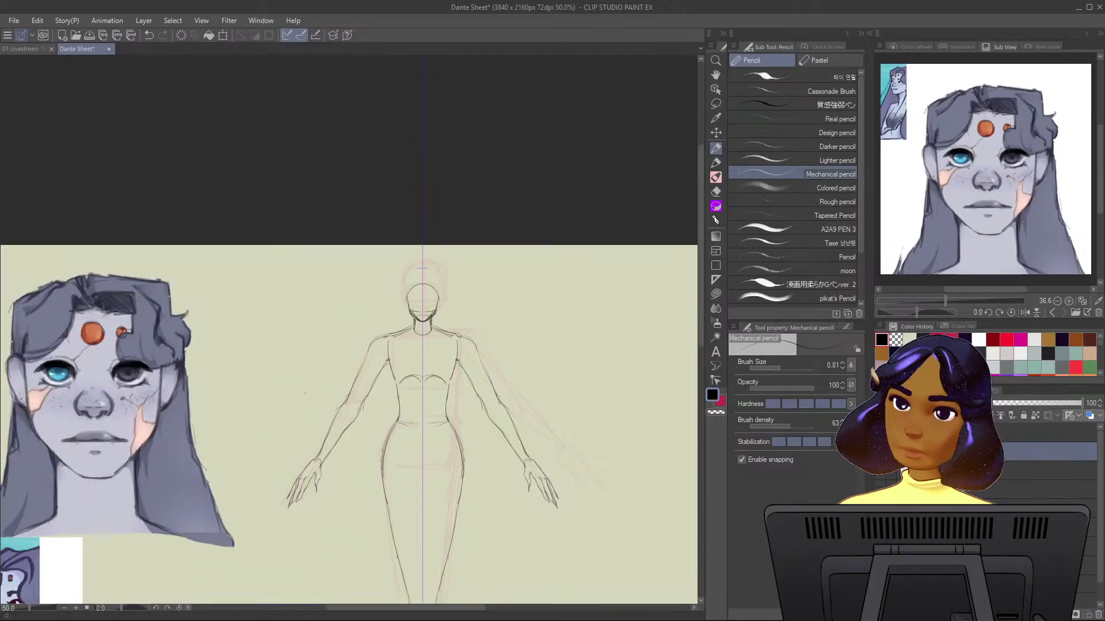
pyautogui.scroll(4, 418, 99)
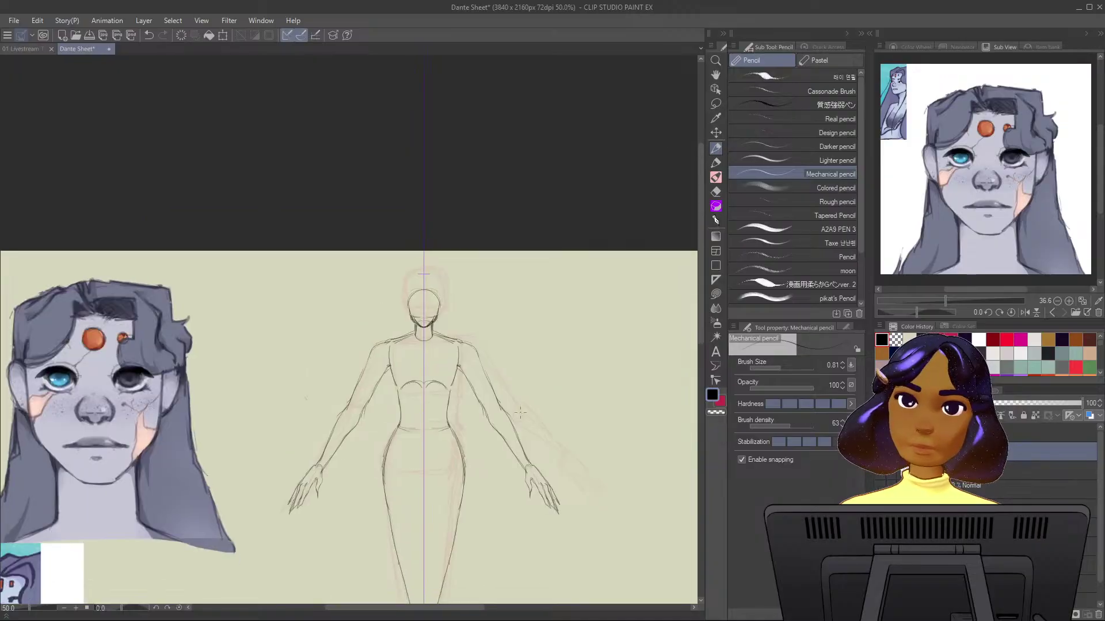
pyautogui.moveTo(190, 246); pyautogui.dragTo(280, 251)
pyautogui.press('e')
pyautogui.moveTo(345, 242)
pyautogui.mouseDown()
pyautogui.moveTo(354, 297)
pyautogui.moveTo(278, 315)
pyautogui.moveTo(269, 290)
pyautogui.moveTo(279, 262)
pyautogui.mouseUp()
# Draw mirrored vertical guide lines with the Mechanical pencil at the sides of the red head, running down to the chest curves.
pyautogui.press('p')
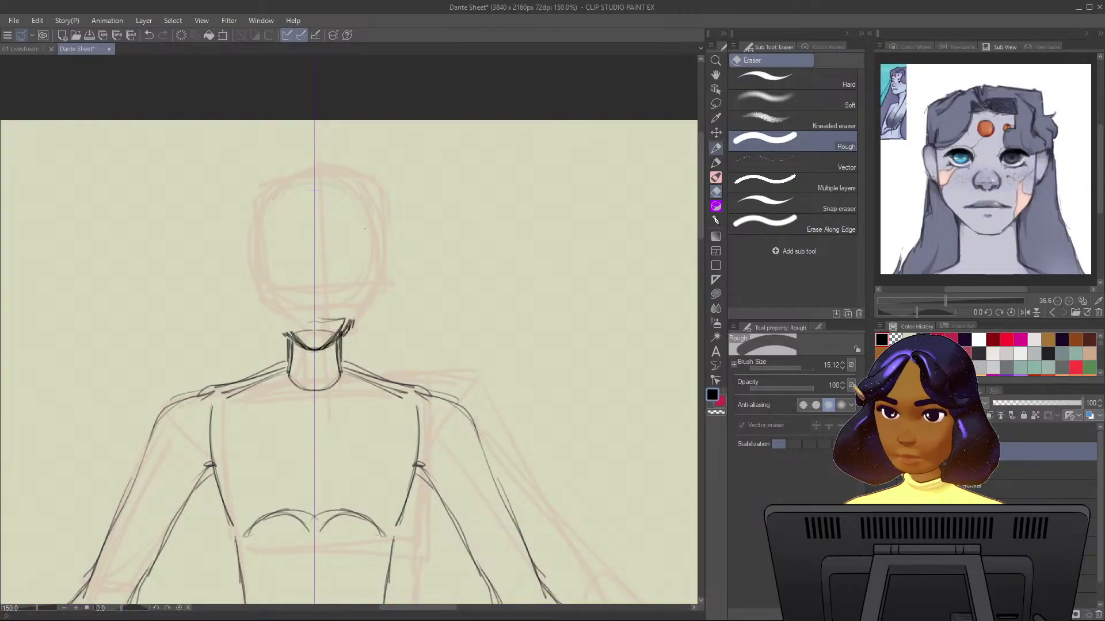
pyautogui.moveTo(269, 504)
pyautogui.mouseDown()
pyautogui.moveTo(249, 375)
pyautogui.moveTo(260, 271)
pyautogui.mouseUp()
pyautogui.hotkey('ctrl', 'z')
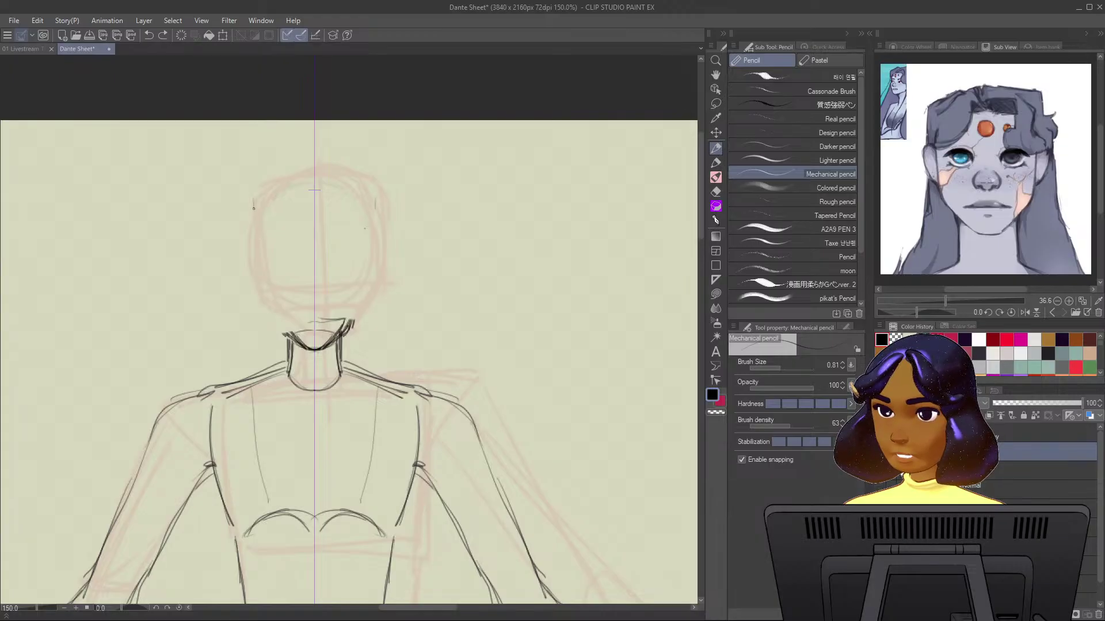
pyautogui.moveTo(253, 208)
pyautogui.mouseDown()
pyautogui.moveTo(252, 436)
pyautogui.moveTo(264, 514)
pyautogui.moveTo(254, 230)
pyautogui.moveTo(254, 531)
pyautogui.mouseUp()
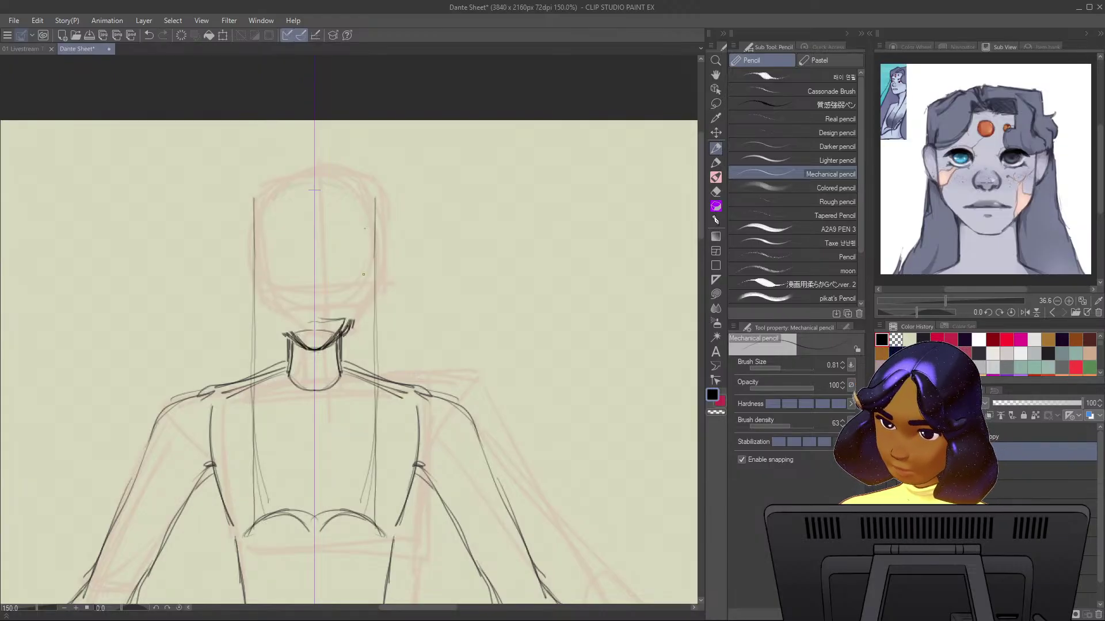
# Sketch mirrored vertical guide lines from the head down to the chest, and try a horizontal line across the lower face.
pyautogui.moveTo(253, 198); pyautogui.dragTo(265, 540)
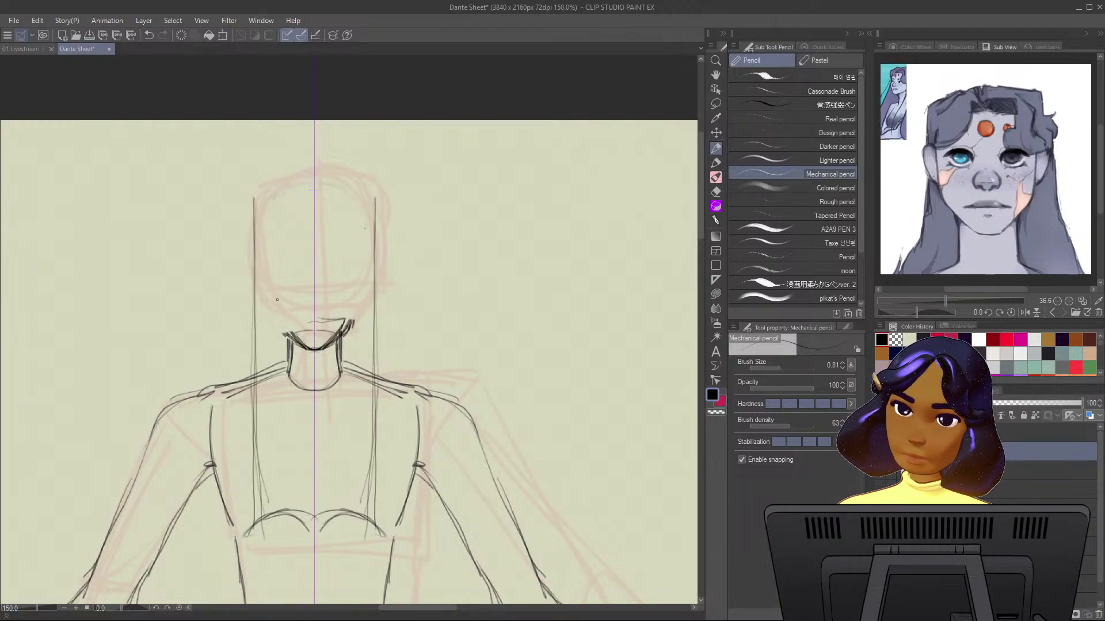
pyautogui.moveTo(277, 300)
pyautogui.mouseDown()
pyautogui.moveTo(259, 294)
pyautogui.moveTo(369, 289)
pyautogui.mouseUp()
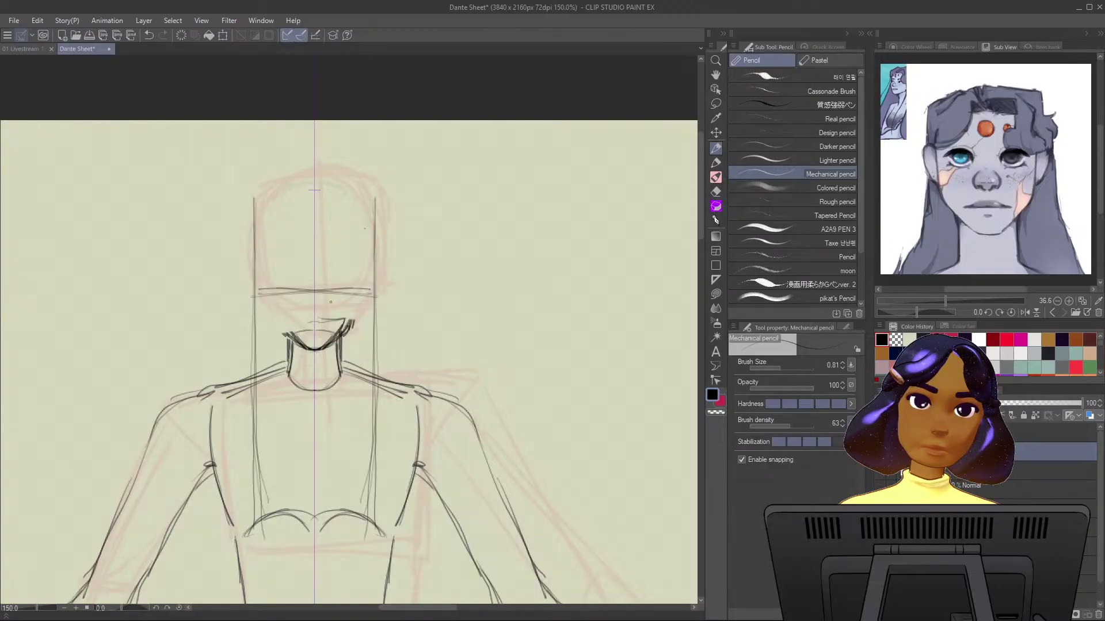
pyautogui.hotkey('ctrl', 'z')
pyautogui.hotkey('ctrl', 'z')
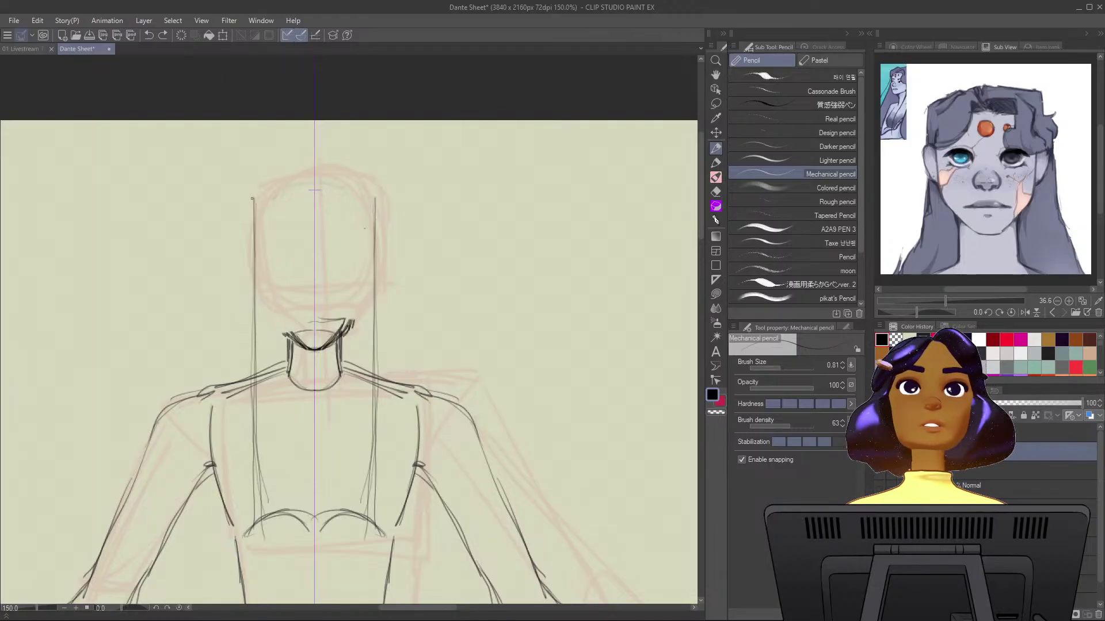
# Box in the head with a straight top edge, horizontal lines across the lower face, and sides tapering slightly inward.
pyautogui.moveTo(252, 199); pyautogui.dragTo(378, 199)
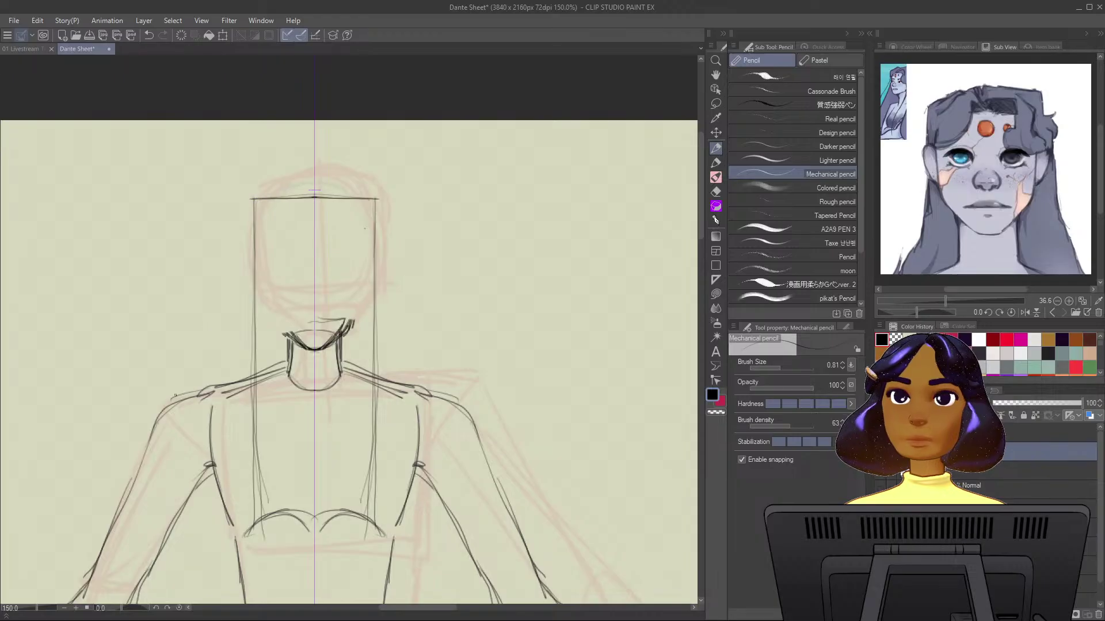
pyautogui.moveTo(253, 288); pyautogui.dragTo(375, 288)
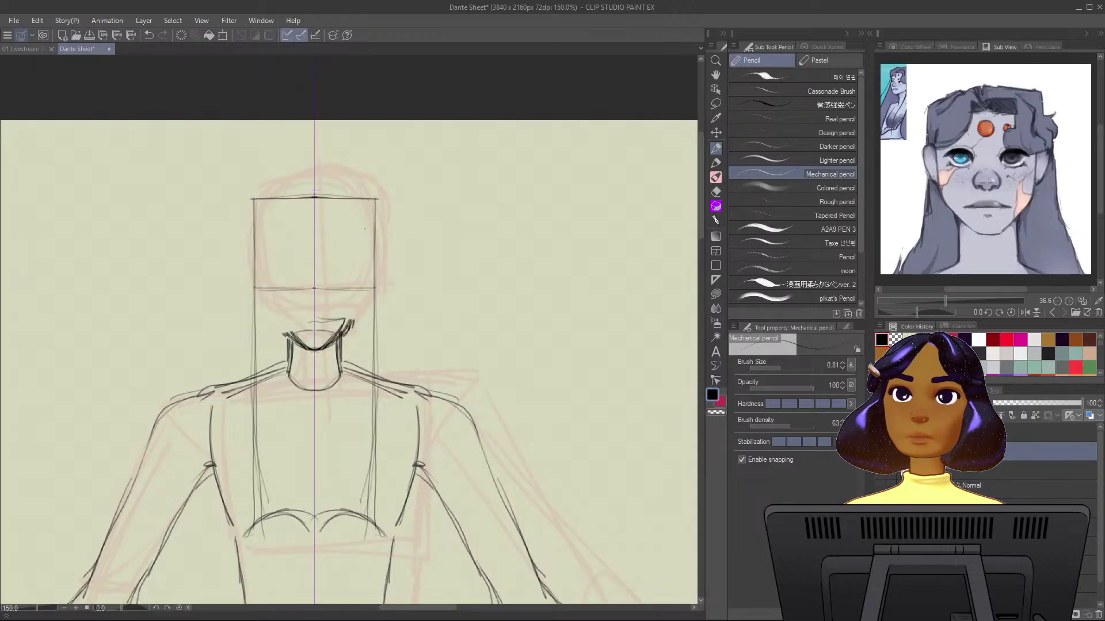
pyautogui.hotkey('ctrl', 'z')
pyautogui.moveTo(258, 300); pyautogui.dragTo(368, 298)
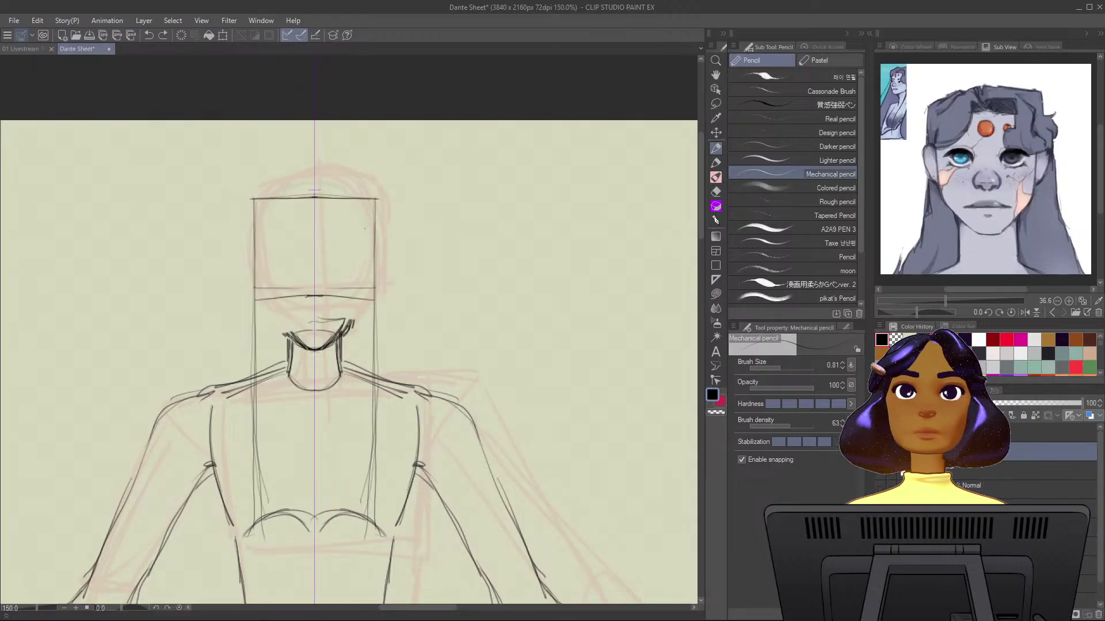
pyautogui.moveTo(291, 299); pyautogui.dragTo(262, 298)
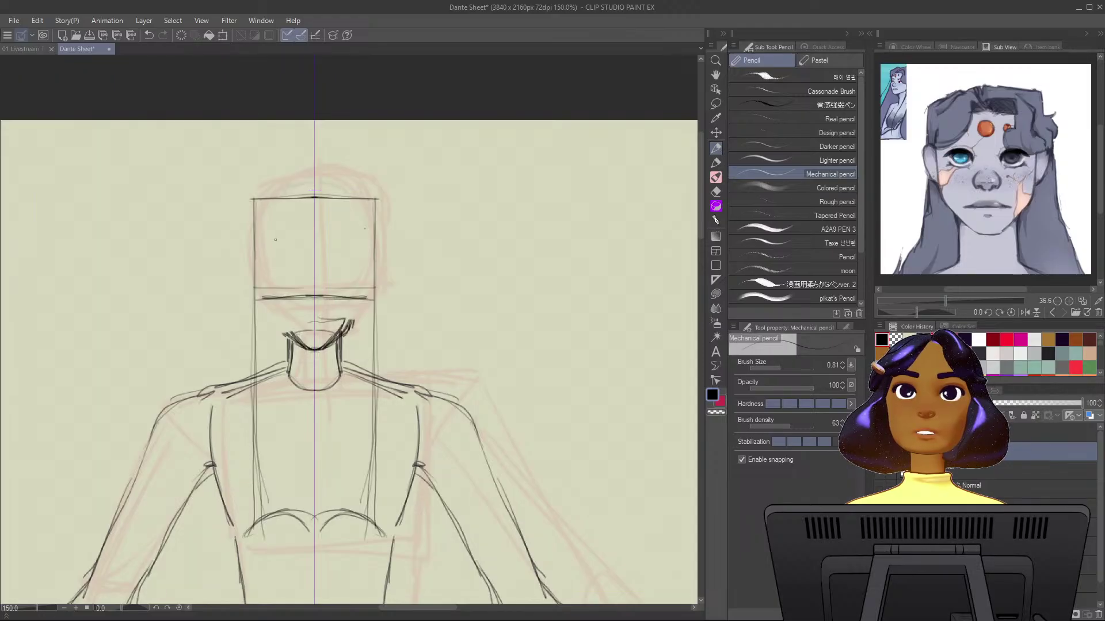
pyautogui.moveTo(253, 201); pyautogui.dragTo(259, 298)
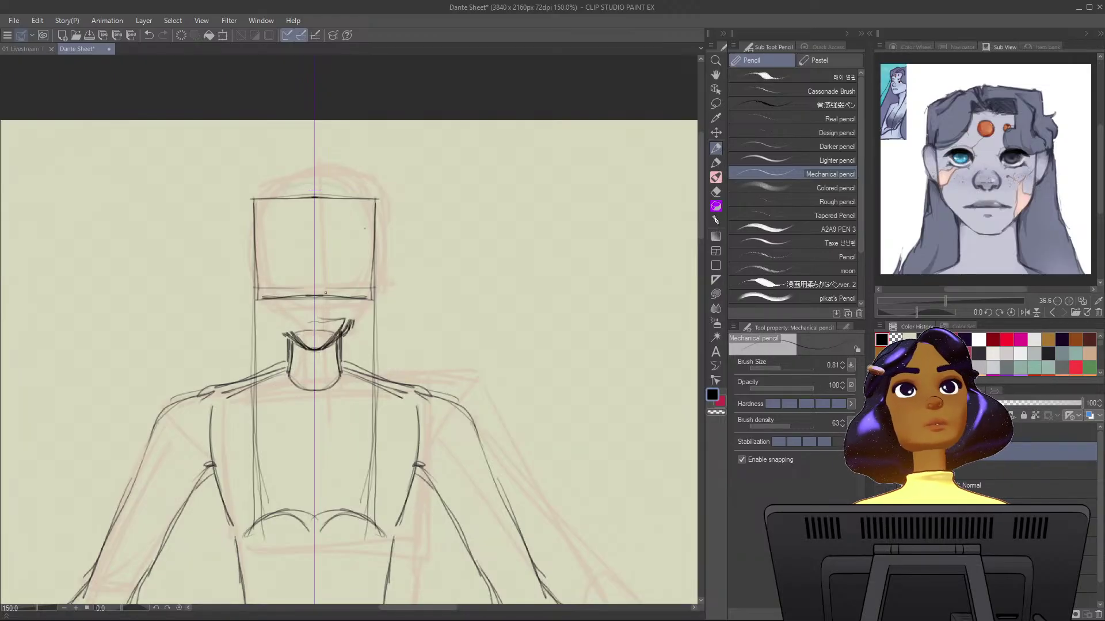
# Sketch the rounded top of the skull inside the head box, reinforcing the mirrored arc down to the sides.
pyautogui.moveTo(332, 201); pyautogui.dragTo(268, 220)
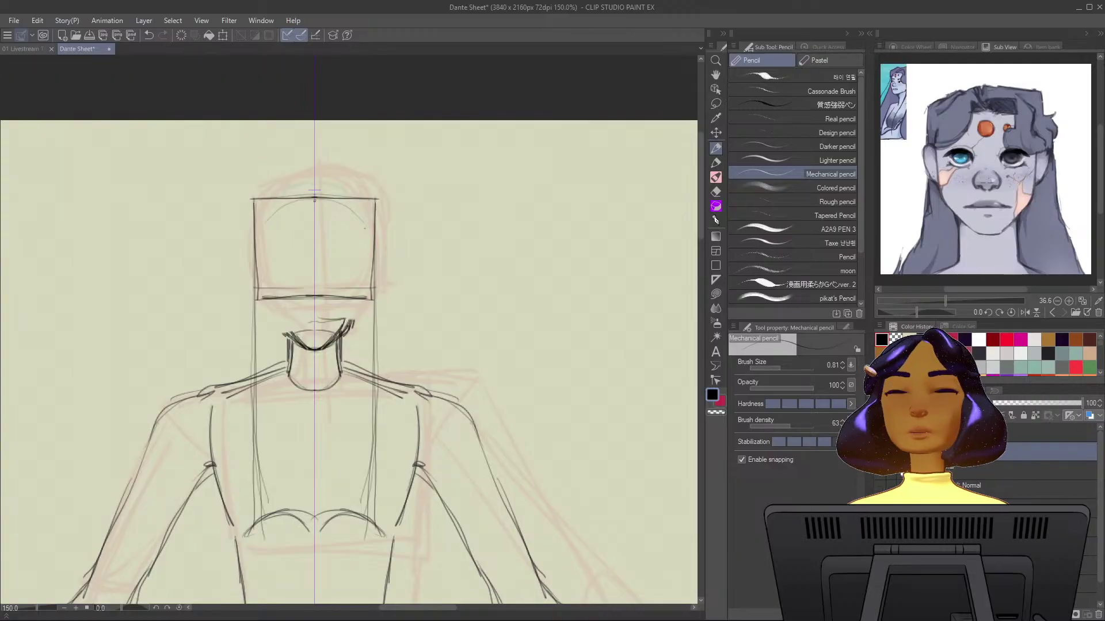
pyautogui.moveTo(312, 195)
pyautogui.mouseDown()
pyautogui.moveTo(291, 198)
pyautogui.moveTo(251, 251)
pyautogui.mouseUp()
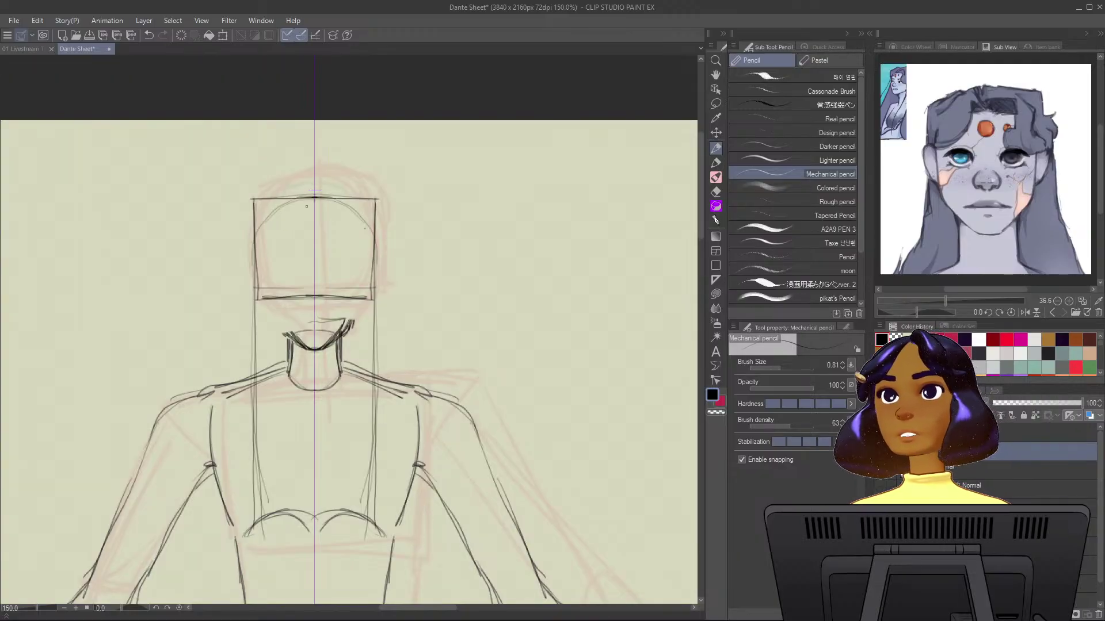
pyautogui.moveTo(314, 201)
pyautogui.mouseDown()
pyautogui.moveTo(255, 237)
pyautogui.moveTo(252, 265)
pyautogui.mouseUp()
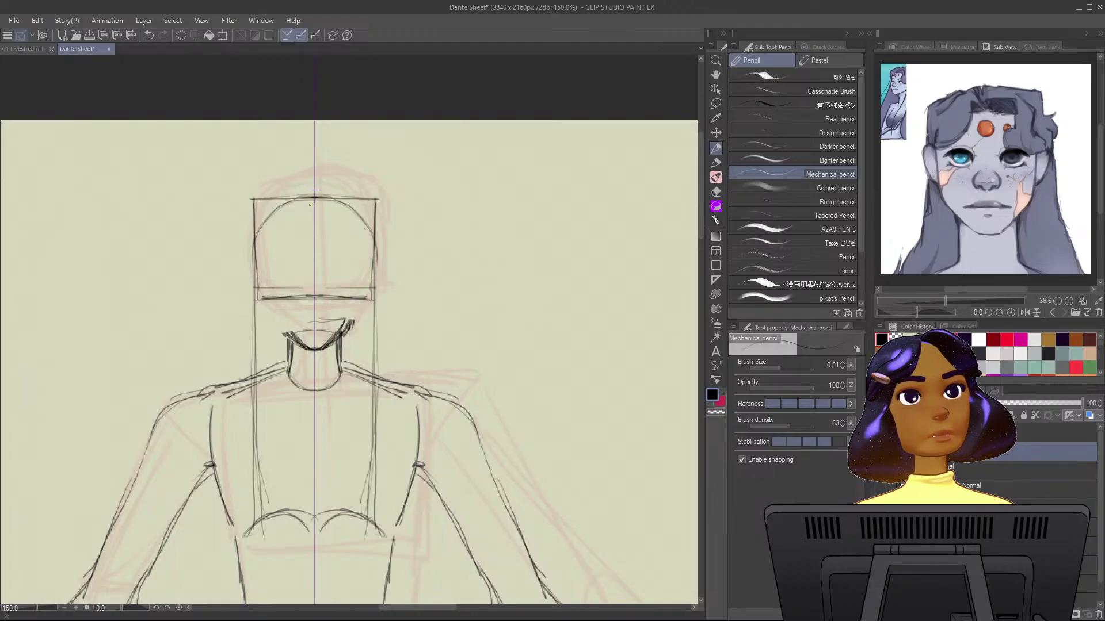
pyautogui.moveTo(309, 200)
pyautogui.mouseDown()
pyautogui.moveTo(266, 223)
pyautogui.moveTo(255, 250)
pyautogui.mouseUp()
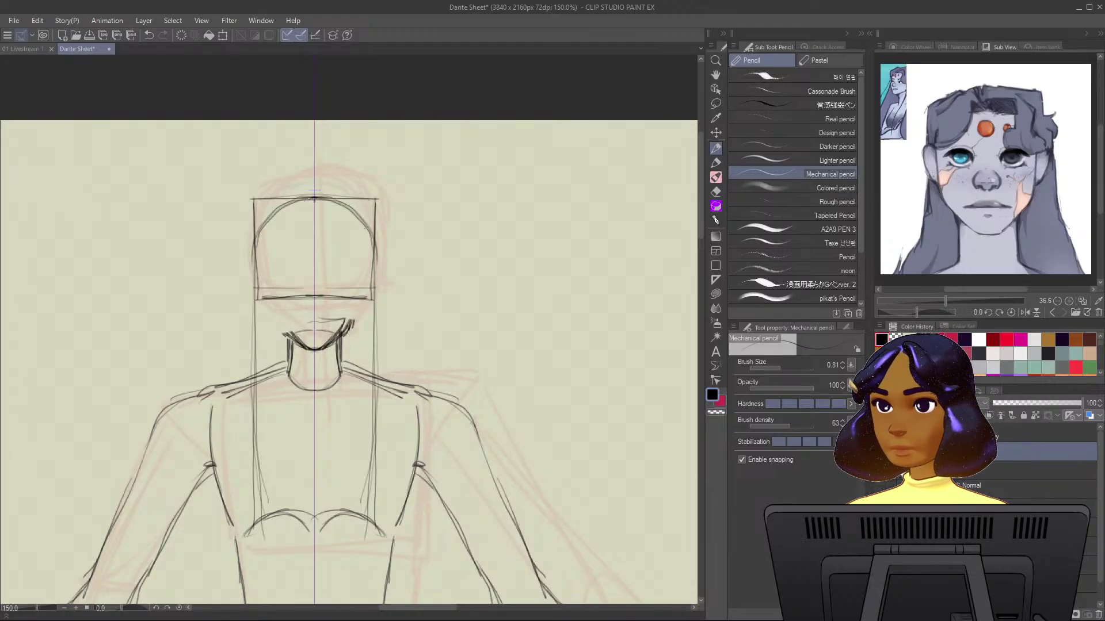
pyautogui.moveTo(310, 197)
pyautogui.mouseDown()
pyautogui.moveTo(255, 245)
pyautogui.moveTo(252, 274)
pyautogui.mouseUp()
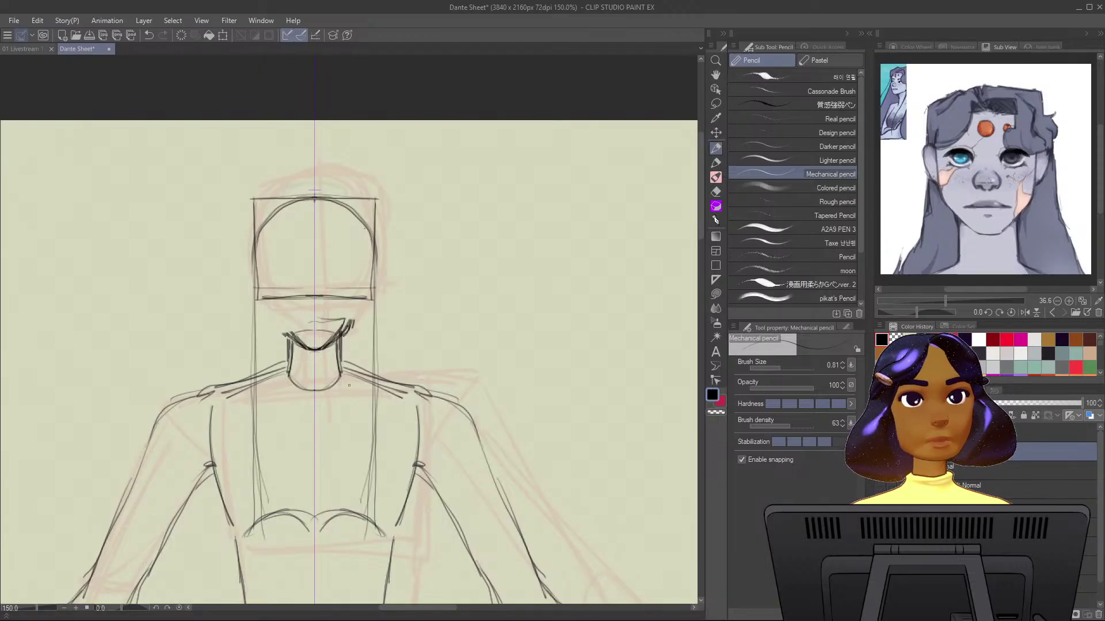
# Draw the jaw from the head's sides to the chin, and add a narrower face contour inside the skull outline.
pyautogui.moveTo(355, 323)
pyautogui.mouseDown()
pyautogui.moveTo(370, 237)
pyautogui.moveTo(352, 324)
pyautogui.mouseUp()
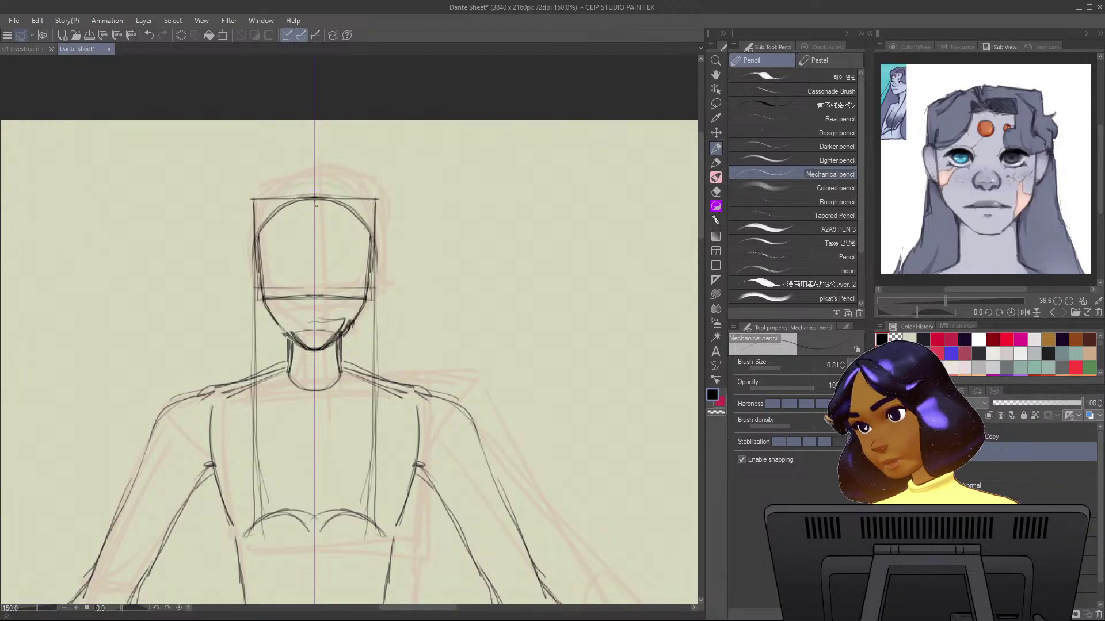
pyautogui.moveTo(305, 208); pyautogui.dragTo(261, 236)
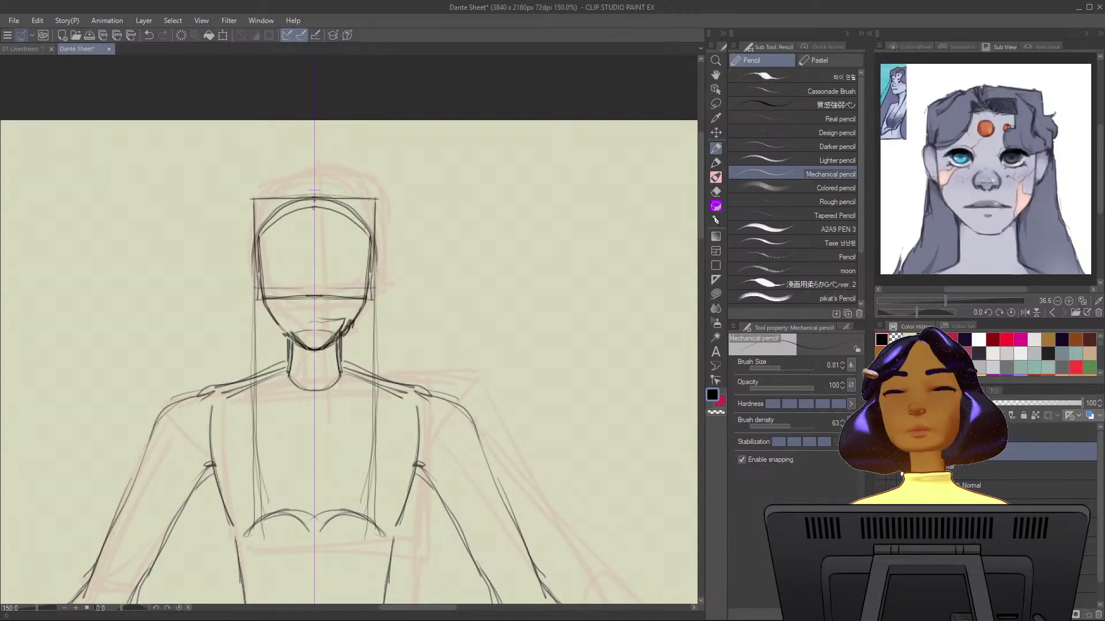
pyautogui.moveTo(314, 208)
pyautogui.mouseDown()
pyautogui.moveTo(264, 233)
pyautogui.moveTo(267, 311)
pyautogui.moveTo(263, 247)
pyautogui.moveTo(268, 312)
pyautogui.moveTo(305, 352)
pyautogui.mouseUp()
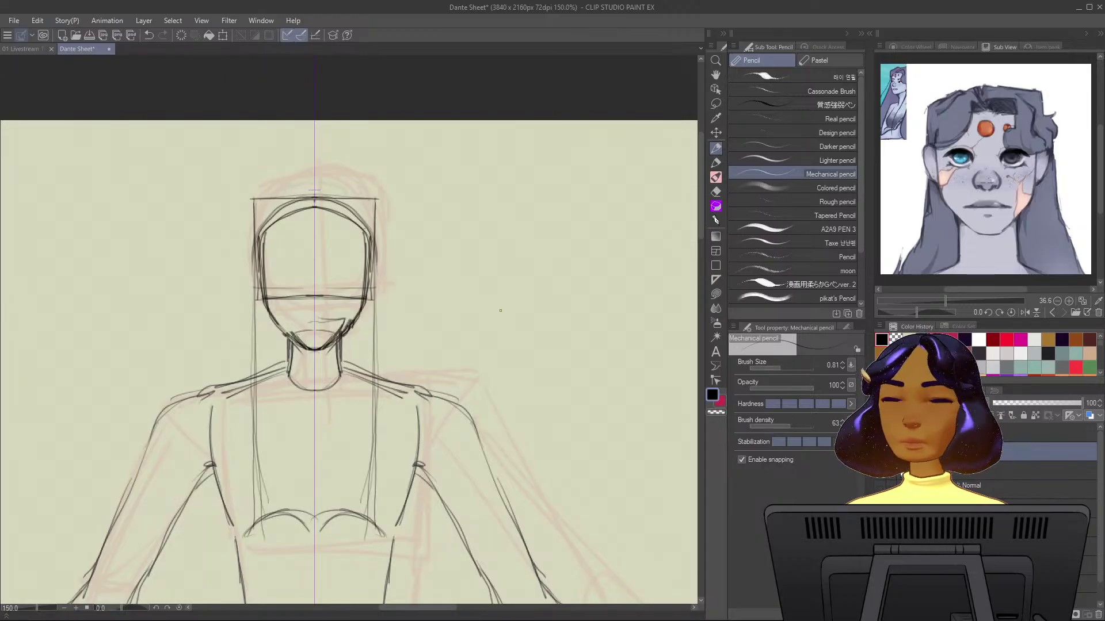
pyautogui.press('p')
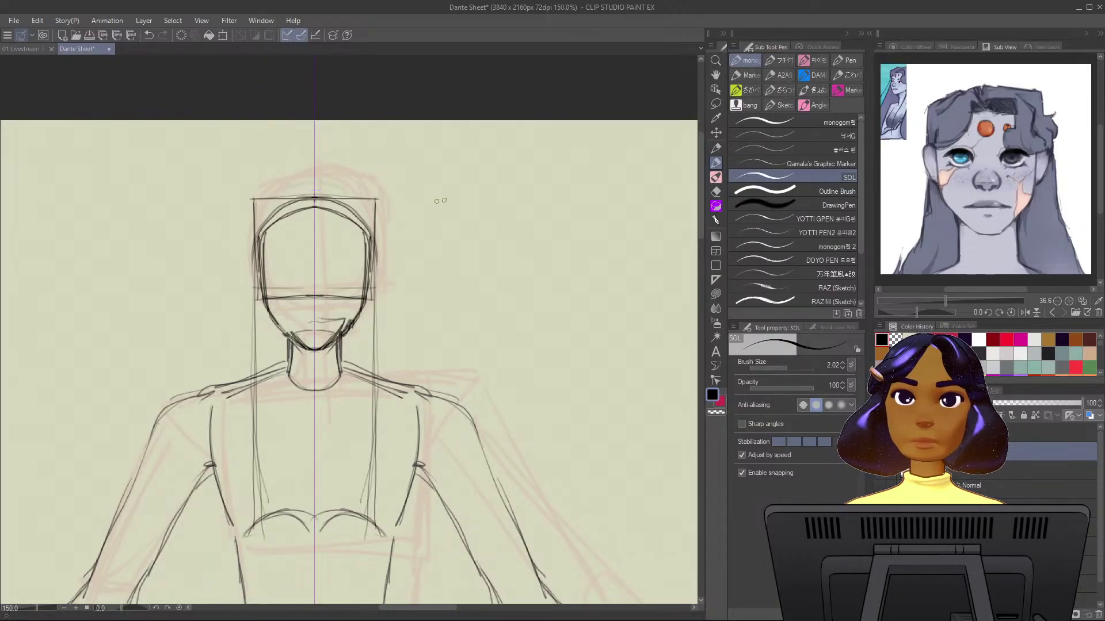
pyautogui.moveTo(266, 189)
pyautogui.mouseDown()
pyautogui.moveTo(252, 210)
pyautogui.moveTo(261, 199)
pyautogui.mouseUp()
pyautogui.hotkey('ctrl', 'z')
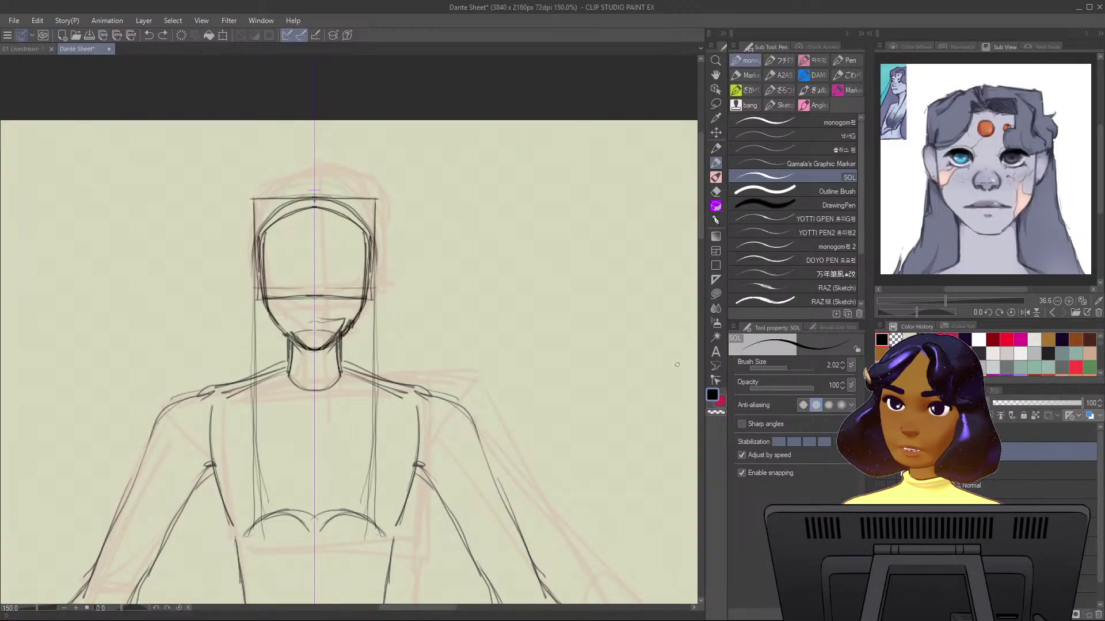
# Erase the head box, outer skull arc and outer side lines with the flats brush in transparent colour, keeping the inner face contour.
pyautogui.press('b')
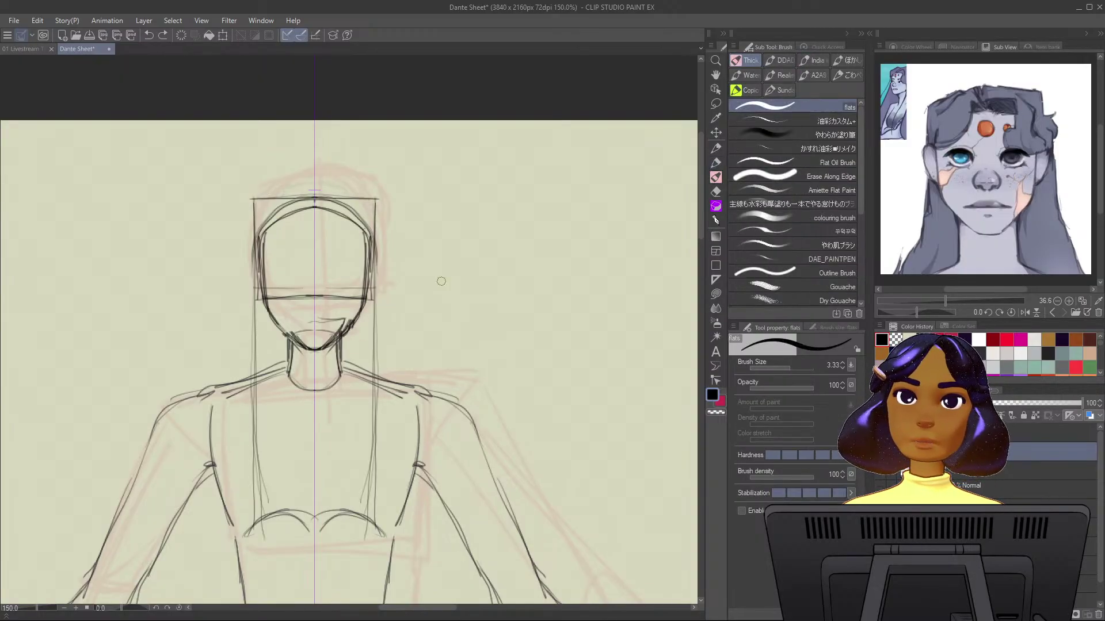
pyautogui.press('c')
pyautogui.moveTo(268, 198); pyautogui.dragTo(252, 199)
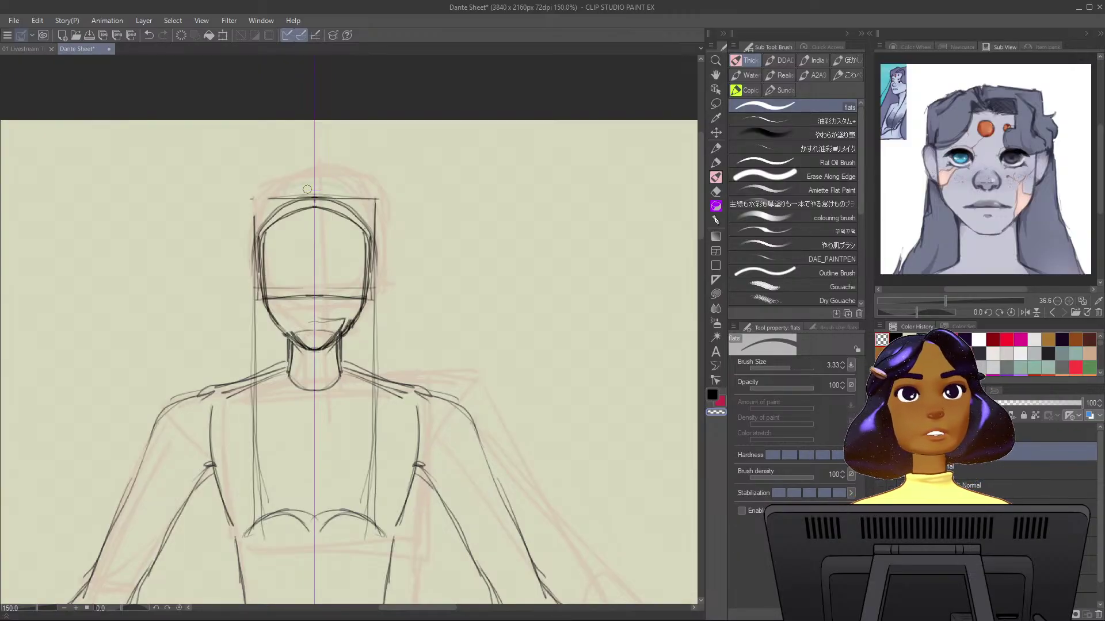
pyautogui.moveTo(313, 196)
pyautogui.mouseDown()
pyautogui.moveTo(253, 229)
pyautogui.moveTo(246, 216)
pyautogui.moveTo(327, 198)
pyautogui.moveTo(355, 200)
pyautogui.moveTo(337, 202)
pyautogui.moveTo(363, 226)
pyautogui.moveTo(367, 198)
pyautogui.moveTo(380, 227)
pyautogui.mouseUp()
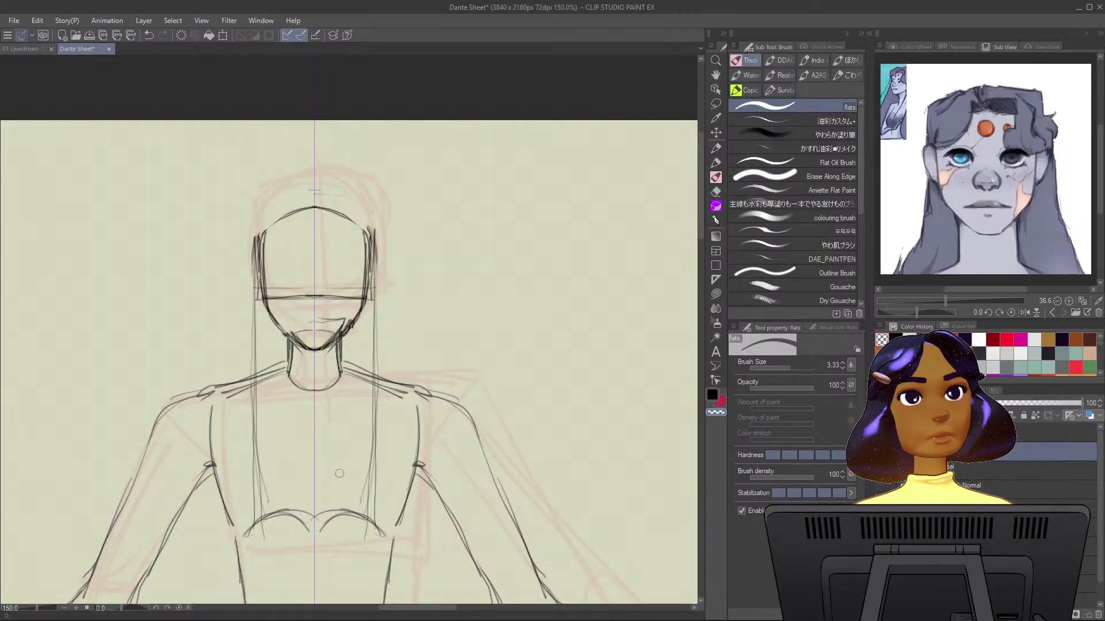
pyautogui.moveTo(255, 230); pyautogui.dragTo(257, 312)
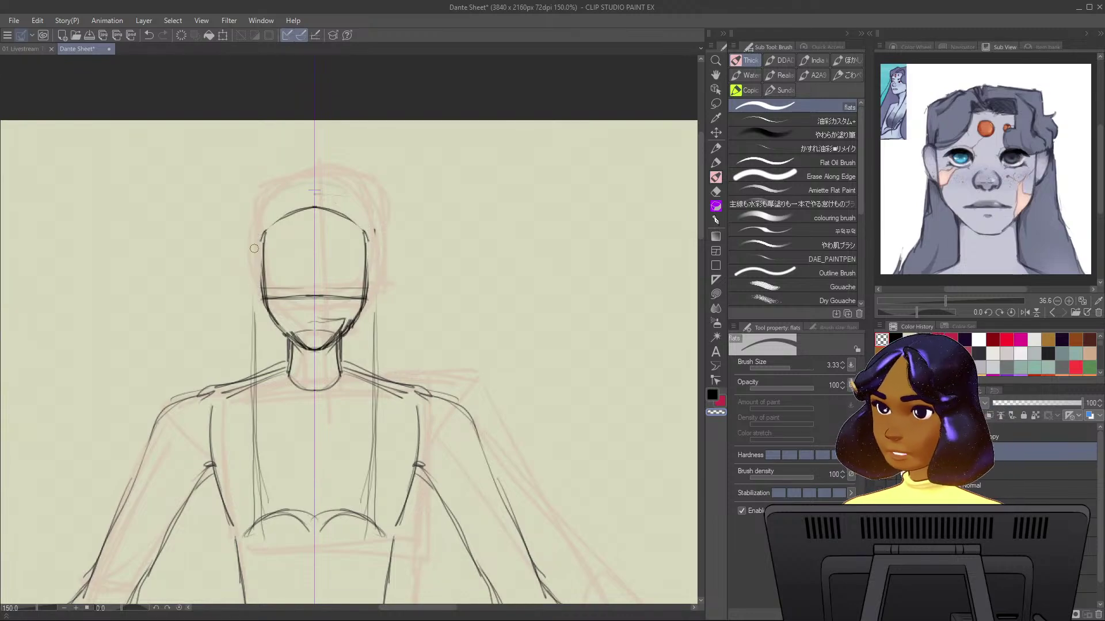
pyautogui.moveTo(254, 248); pyautogui.dragTo(261, 222)
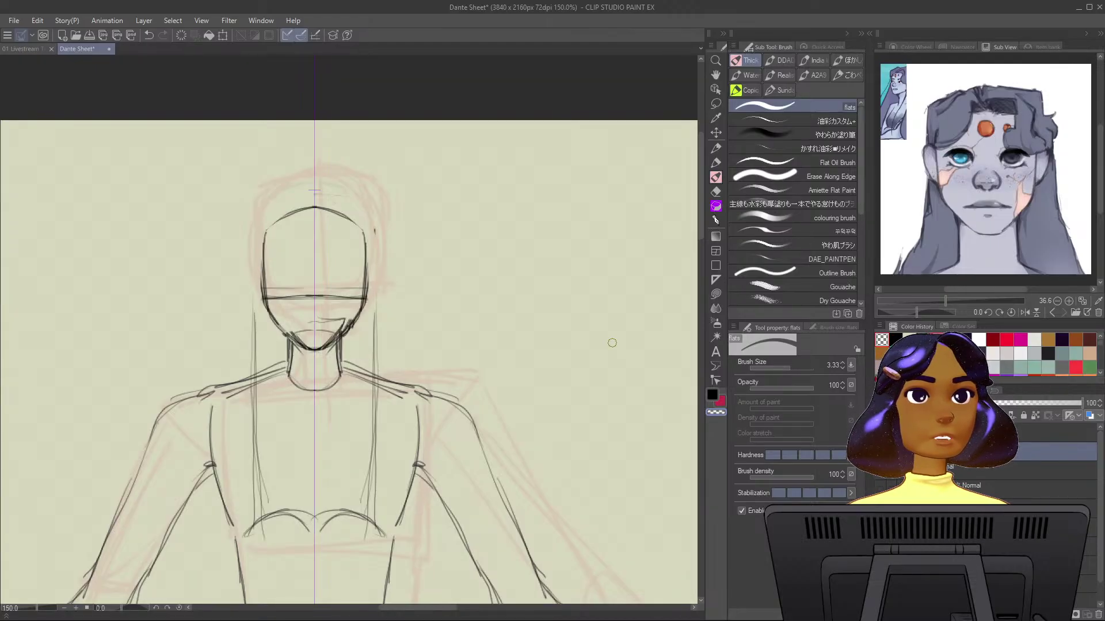
# Switch back to the Mechanical pencil and examine the head's proportions against the whole body sketch.
pyautogui.click(716, 148)
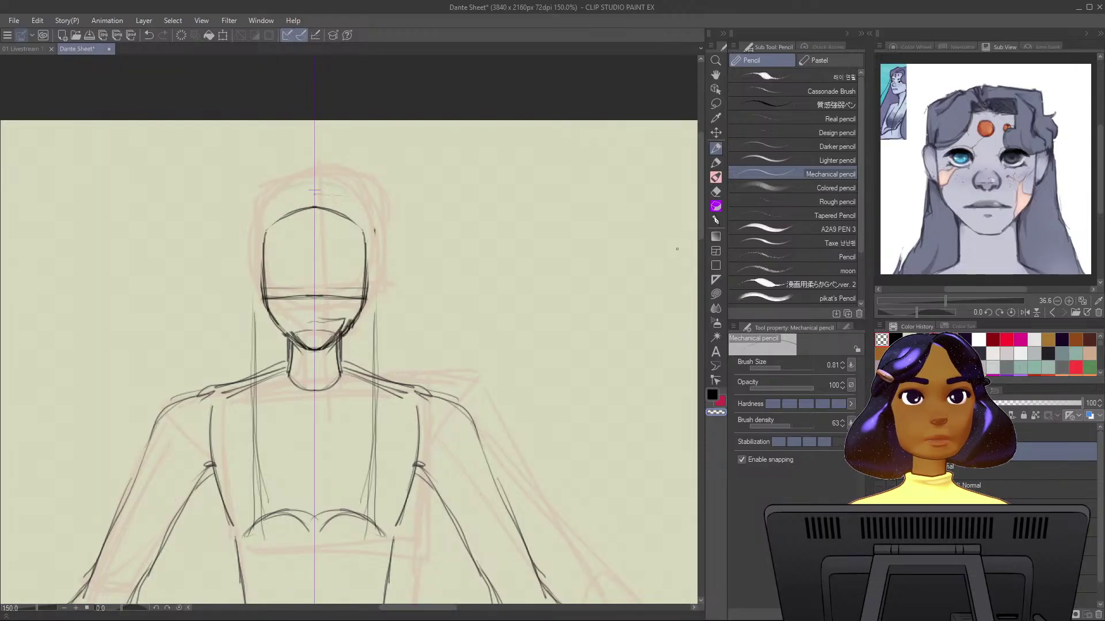
pyautogui.scroll(1, 315, 190)
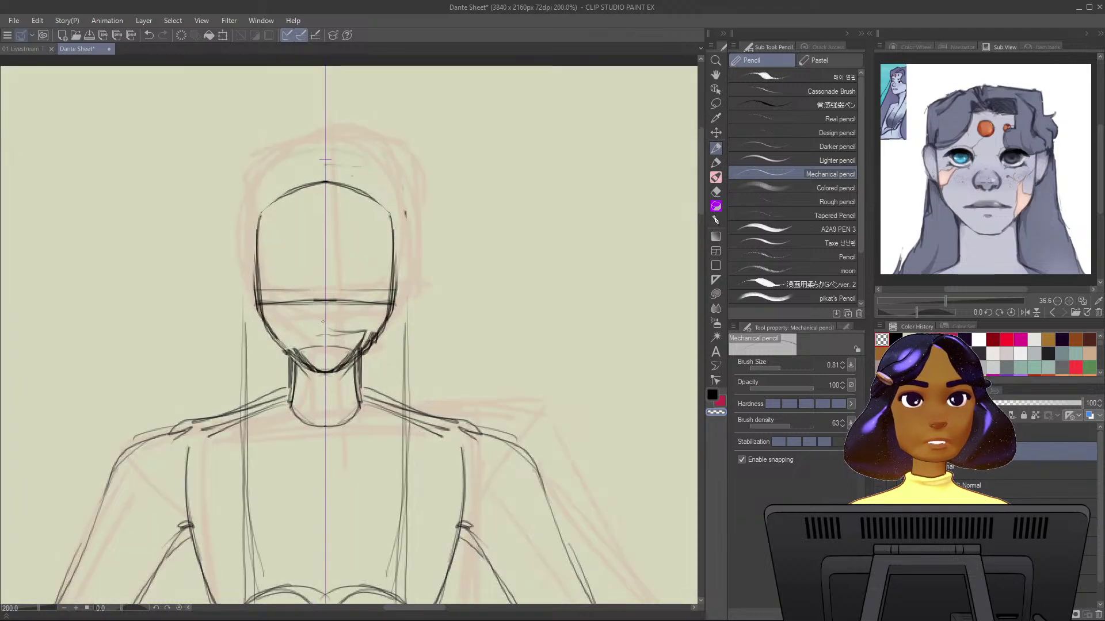
pyautogui.moveTo(325, 160); pyautogui.dragTo(309, 121)
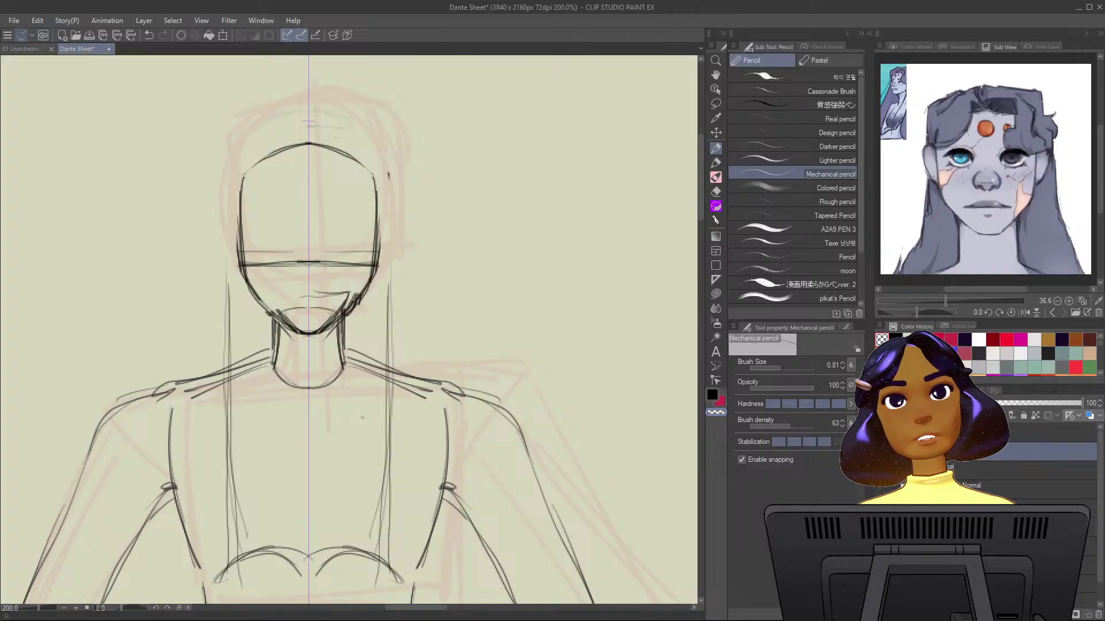
pyautogui.scroll(-4, 309, 122)
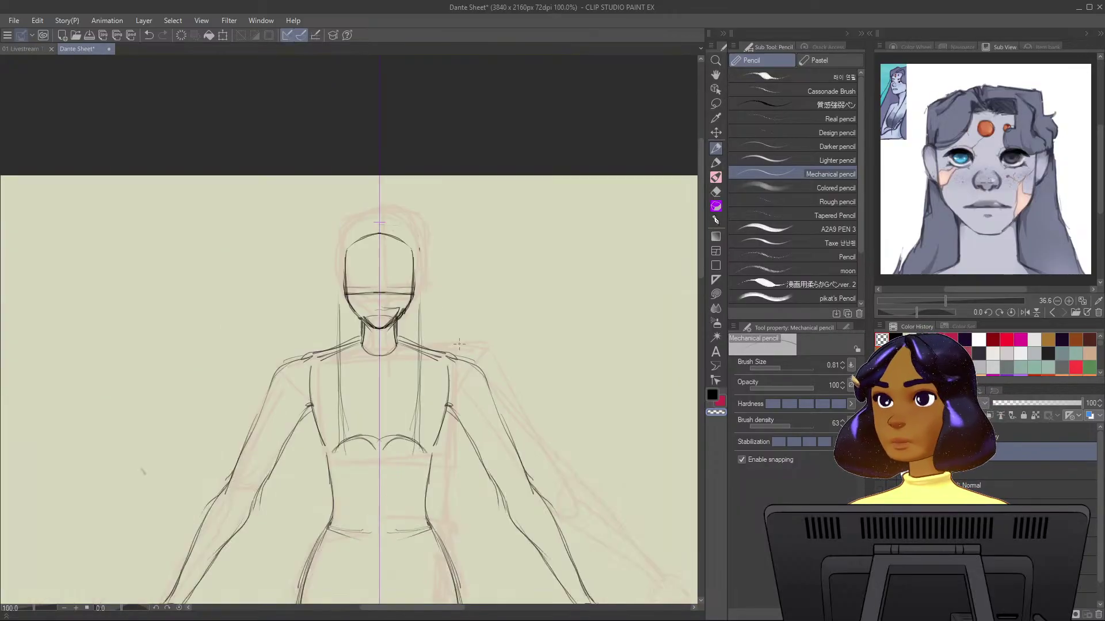
pyautogui.scroll(-1, 348, 341)
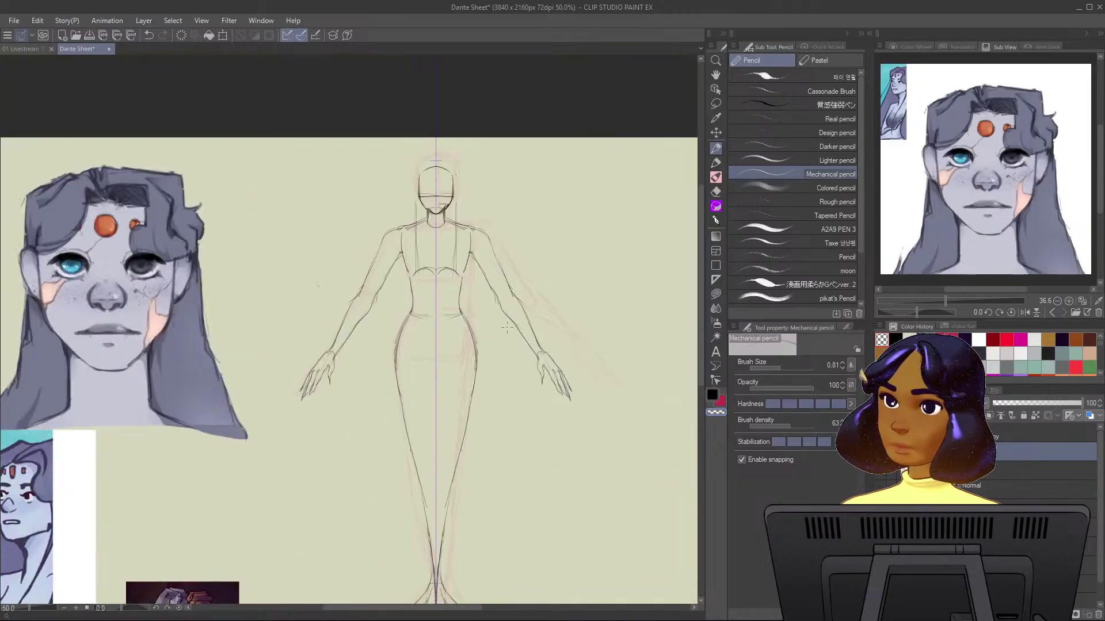
pyautogui.scroll(-1, 507, 328)
pyautogui.scroll(2, 504, 334)
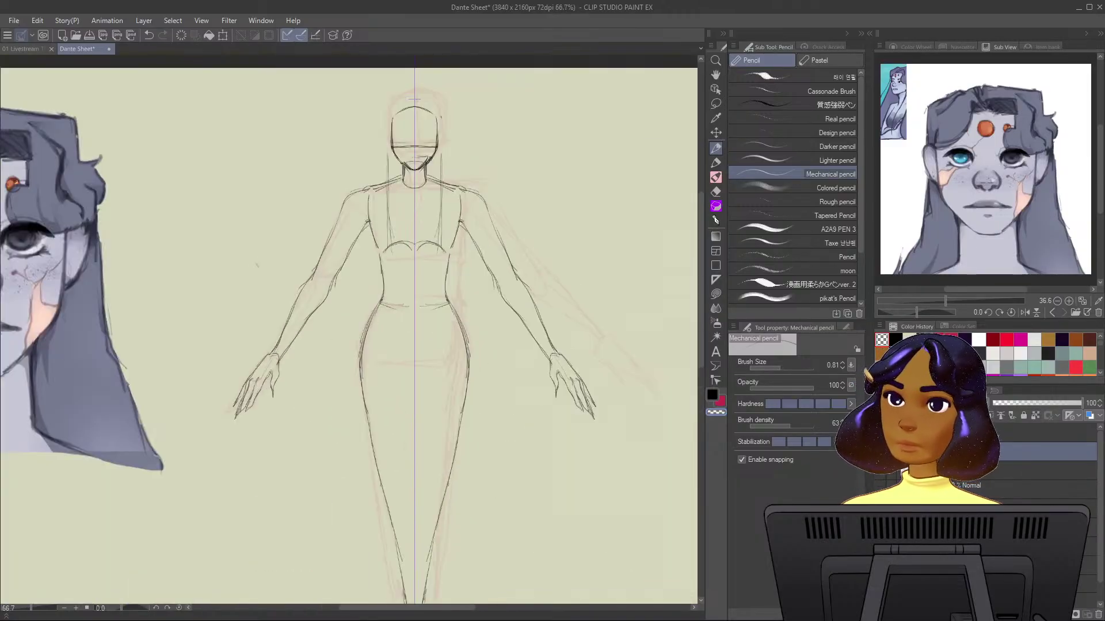
pyautogui.scroll(1, 500, 337)
pyautogui.scroll(5, 513, 359)
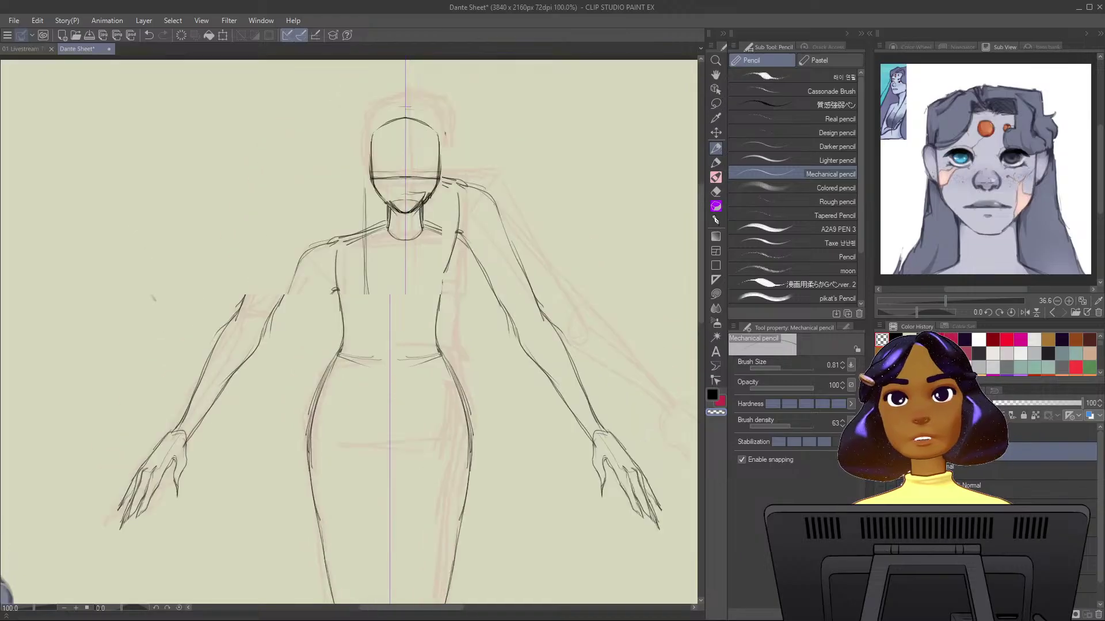
pyautogui.scroll(1, 531, 485)
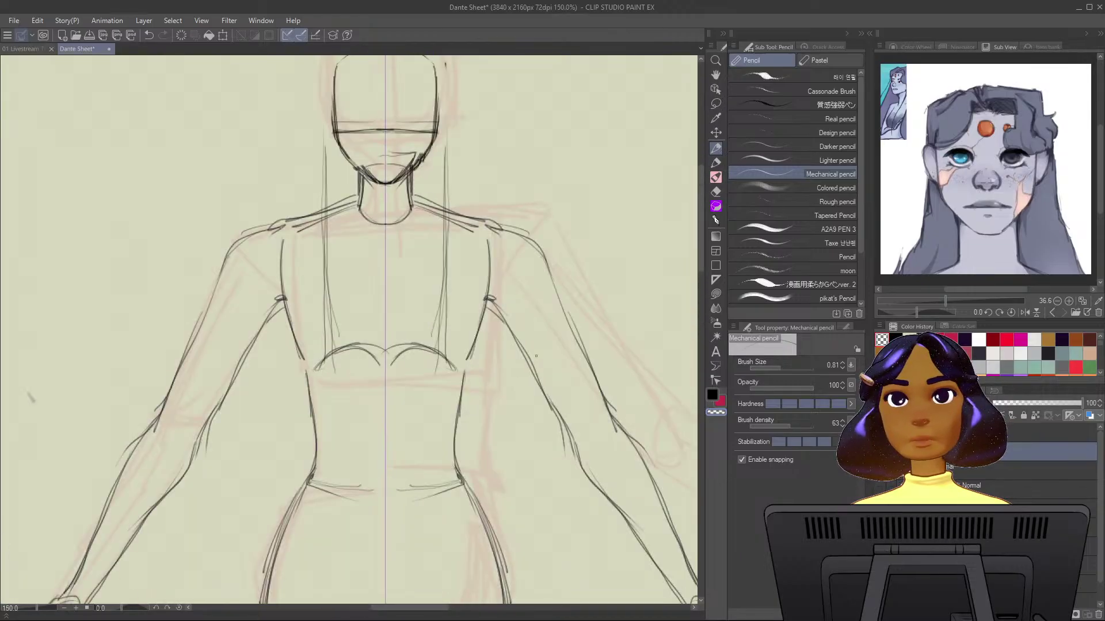
pyautogui.scroll(5, 536, 356)
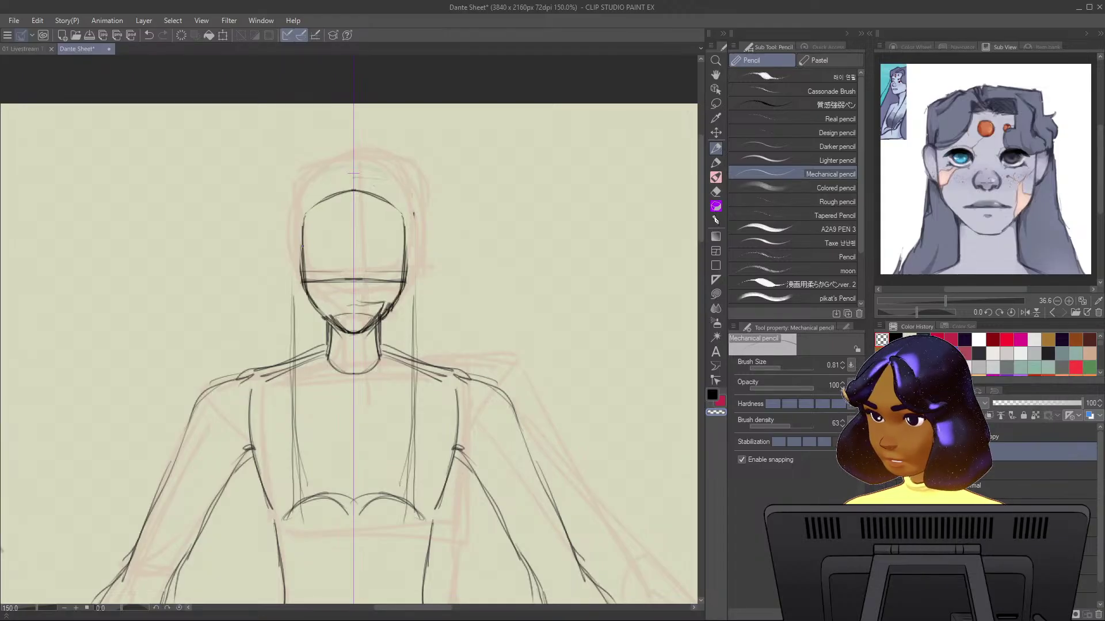
# Rework the head outline into a rounder skull with cheek lines angling in toward the jaw and chin.
pyautogui.moveTo(406, 230); pyautogui.dragTo(300, 233)
pyautogui.moveTo(336, 194); pyautogui.dragTo(301, 266)
pyautogui.moveTo(322, 199)
pyautogui.mouseDown()
pyautogui.moveTo(301, 231)
pyautogui.moveTo(321, 310)
pyautogui.mouseUp()
pyautogui.moveTo(307, 265)
pyautogui.mouseDown()
pyautogui.moveTo(329, 324)
pyautogui.moveTo(354, 338)
pyautogui.moveTo(323, 314)
pyautogui.moveTo(305, 261)
pyautogui.moveTo(328, 319)
pyautogui.mouseUp()
pyautogui.press('c')
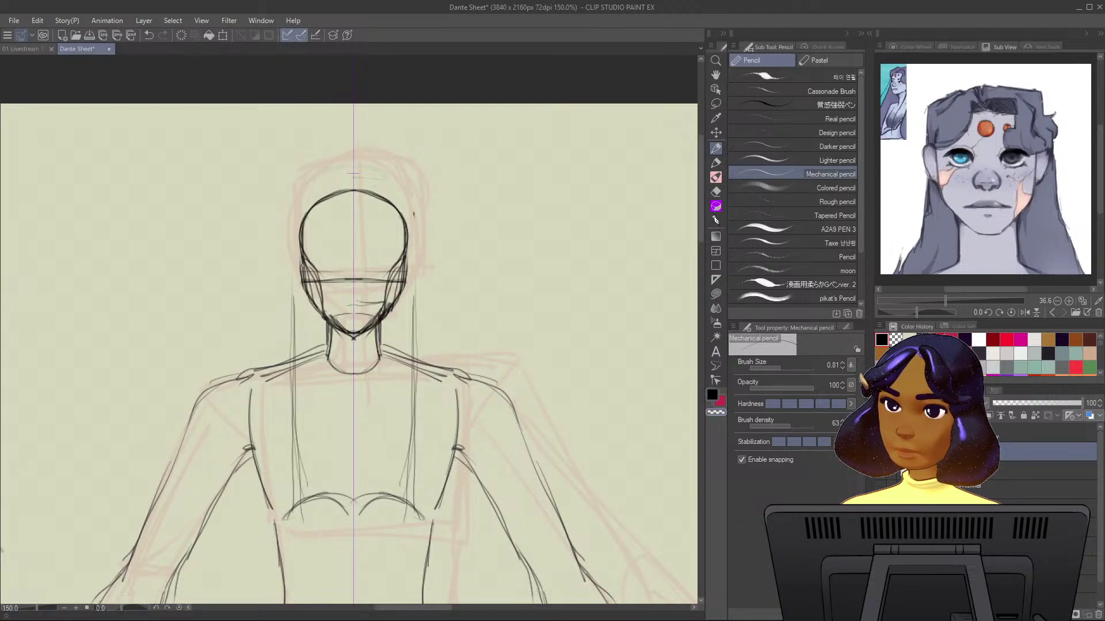
# Erase the excess outer jaw lines and sketch the ear area along the side of the head.
pyautogui.moveTo(303, 264)
pyautogui.mouseDown()
pyautogui.moveTo(305, 291)
pyautogui.moveTo(304, 256)
pyautogui.moveTo(312, 294)
pyautogui.moveTo(308, 279)
pyautogui.moveTo(344, 331)
pyautogui.mouseUp()
pyautogui.press('c')
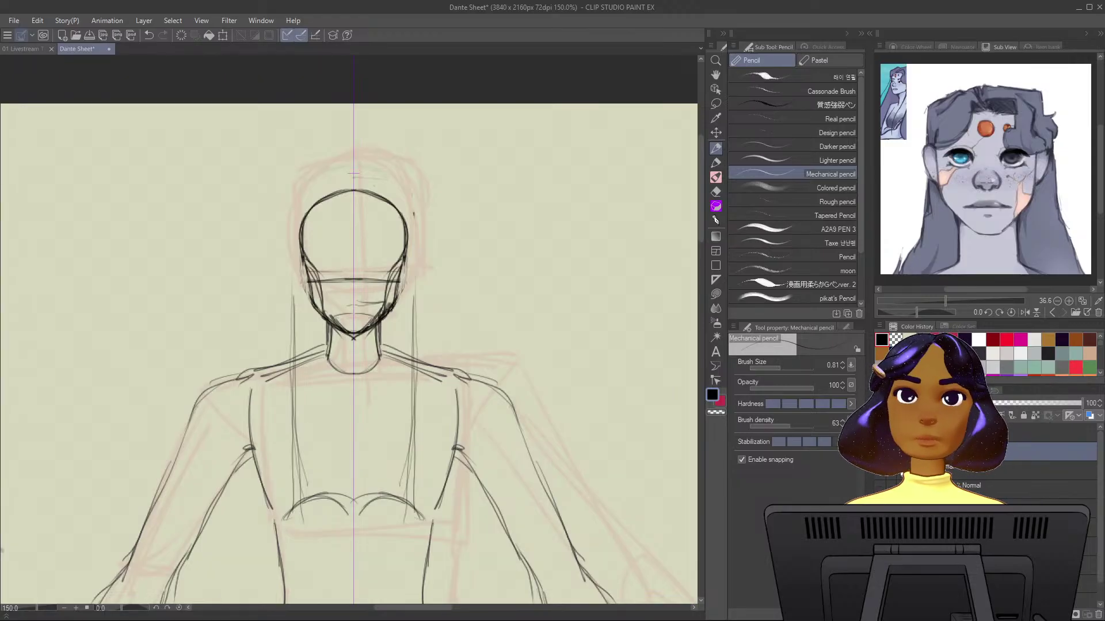
pyautogui.moveTo(406, 243)
pyautogui.mouseDown()
pyautogui.moveTo(416, 271)
pyautogui.moveTo(403, 285)
pyautogui.moveTo(418, 267)
pyautogui.moveTo(396, 289)
pyautogui.mouseUp()
pyautogui.scroll(-4, 410, 291)
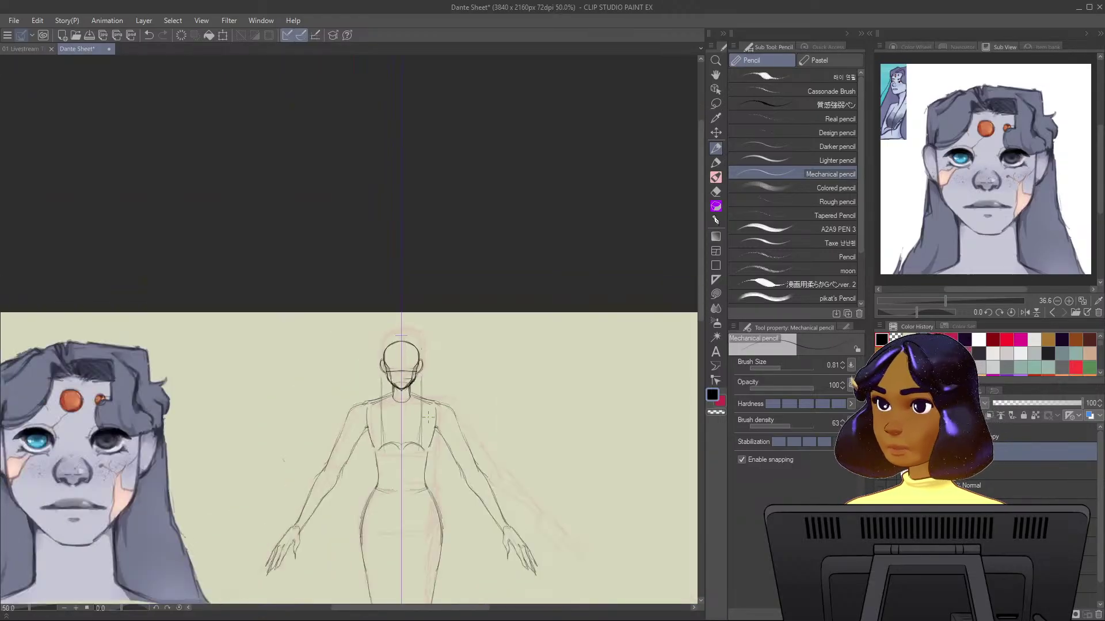
# Sketch a horizontal eye guide line across the head, above the existing mid-face line.
pyautogui.moveTo(403, 374); pyautogui.dragTo(478, 264)
pyautogui.moveTo(319, 281); pyautogui.dragTo(344, 214)
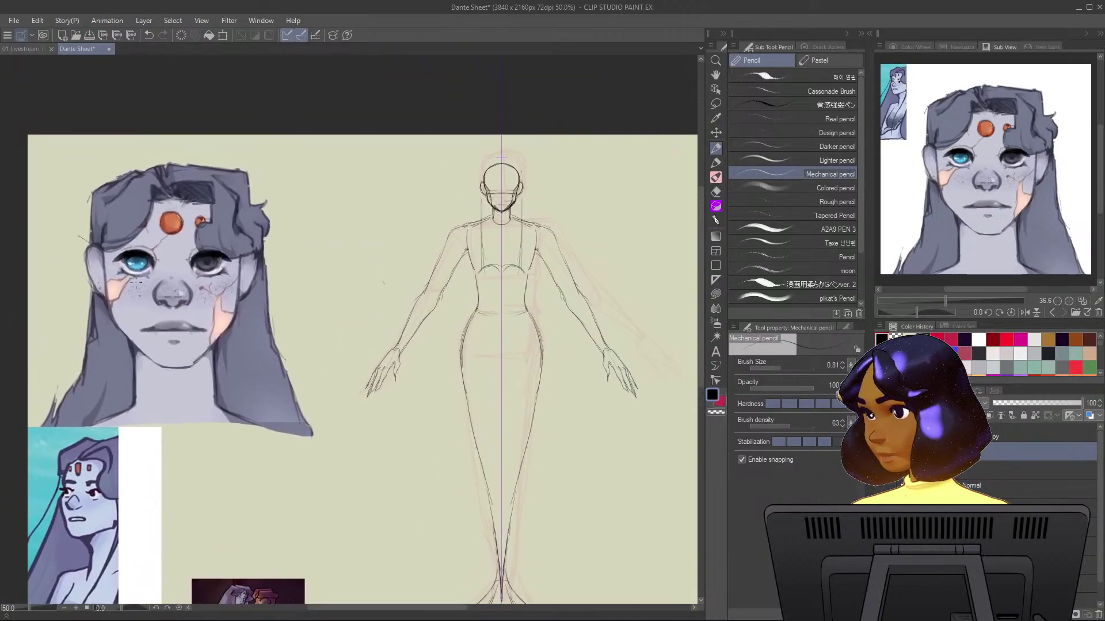
pyautogui.hotkey('ctrl', 'z')
pyautogui.scroll(1, 550, 278)
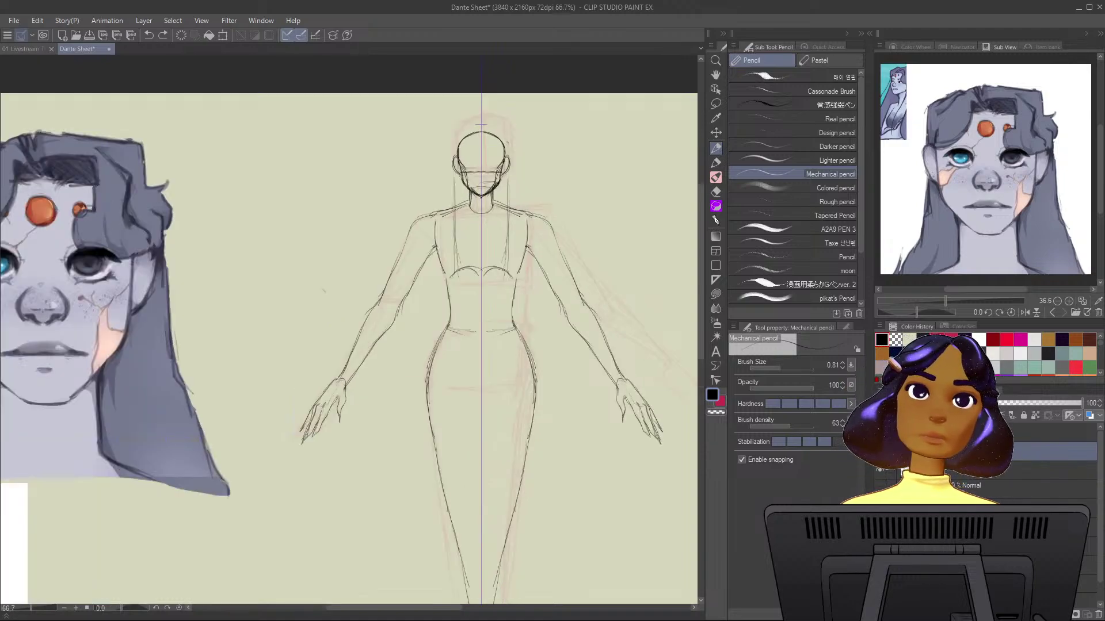
pyautogui.moveTo(581, 253); pyautogui.dragTo(578, 368)
pyautogui.scroll(1, 573, 364)
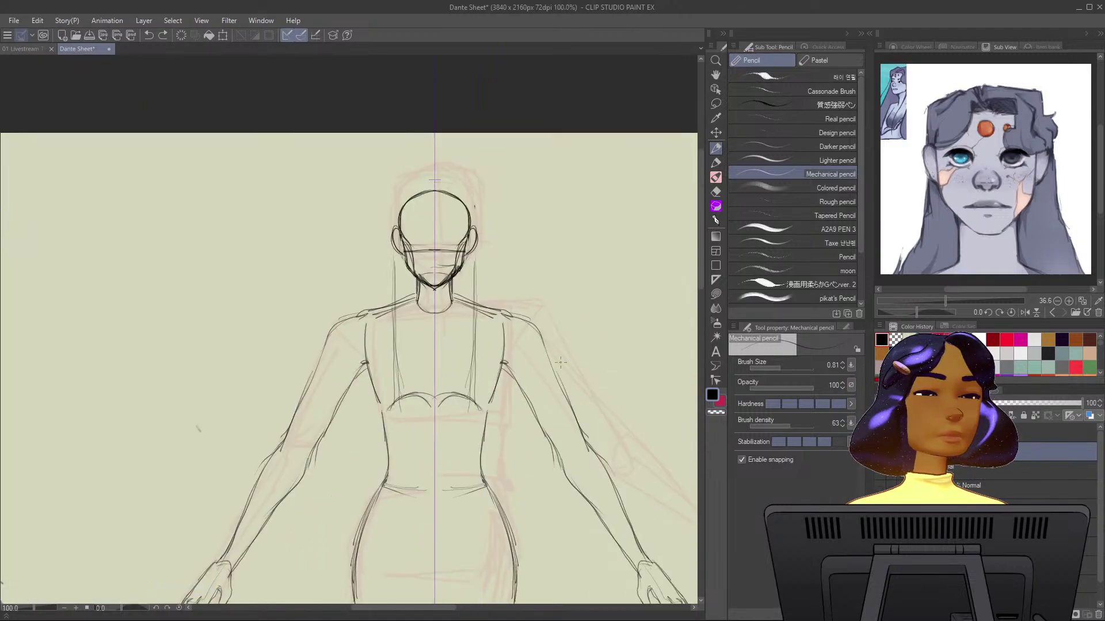
pyautogui.scroll(1, 553, 359)
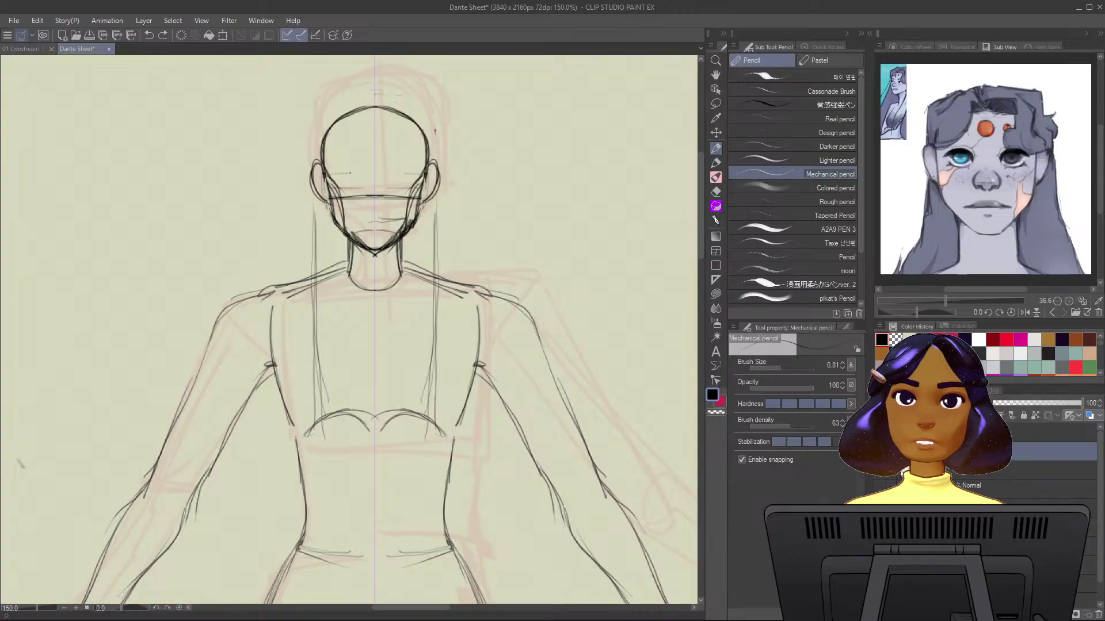
pyautogui.moveTo(348, 172); pyautogui.dragTo(414, 172)
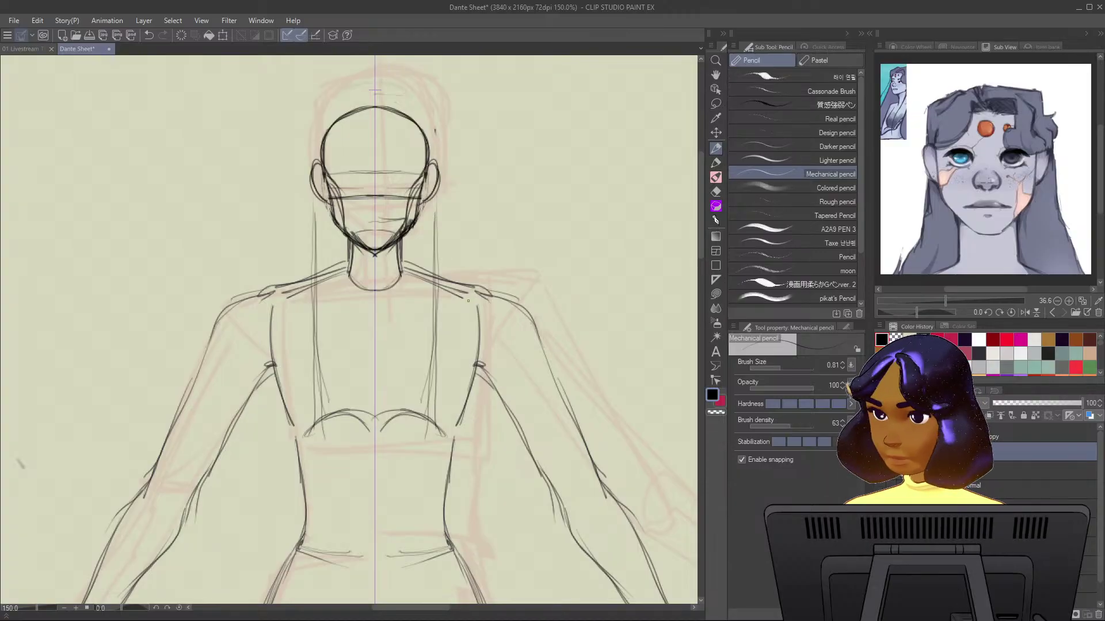
# Reinforce the slopes from the neck to the shoulders and the outer contour of the upper arms.
pyautogui.scroll(-1, 466, 298)
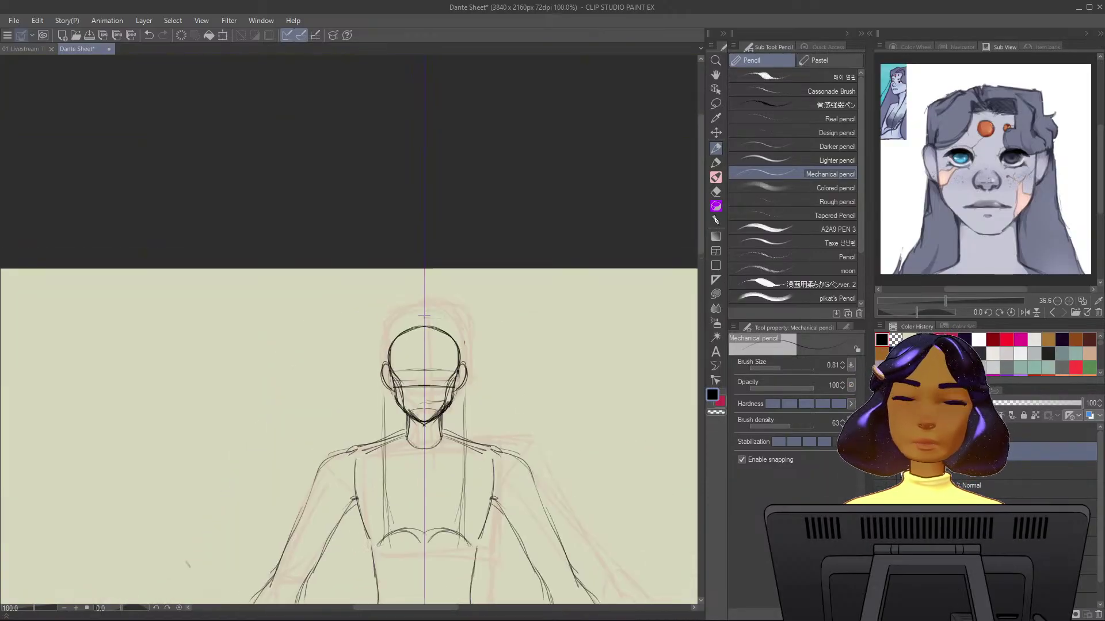
pyautogui.scroll(1, 466, 346)
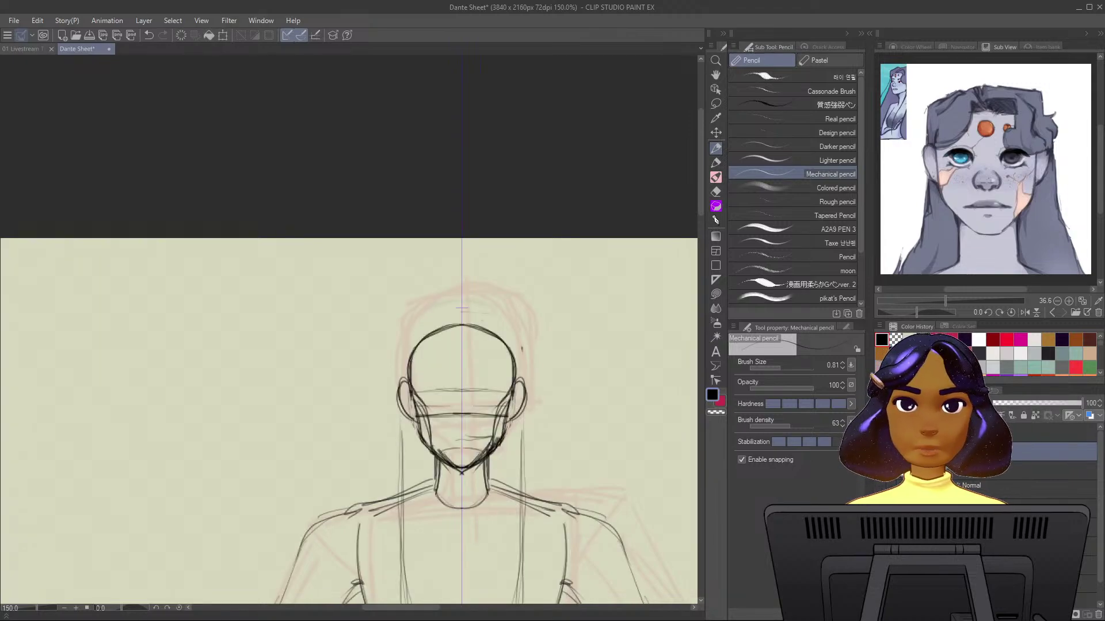
pyautogui.moveTo(405, 503)
pyautogui.mouseDown()
pyautogui.moveTo(426, 489)
pyautogui.moveTo(406, 503)
pyautogui.mouseUp()
pyautogui.moveTo(436, 463)
pyautogui.mouseDown()
pyautogui.moveTo(432, 489)
pyautogui.moveTo(344, 513)
pyautogui.mouseUp()
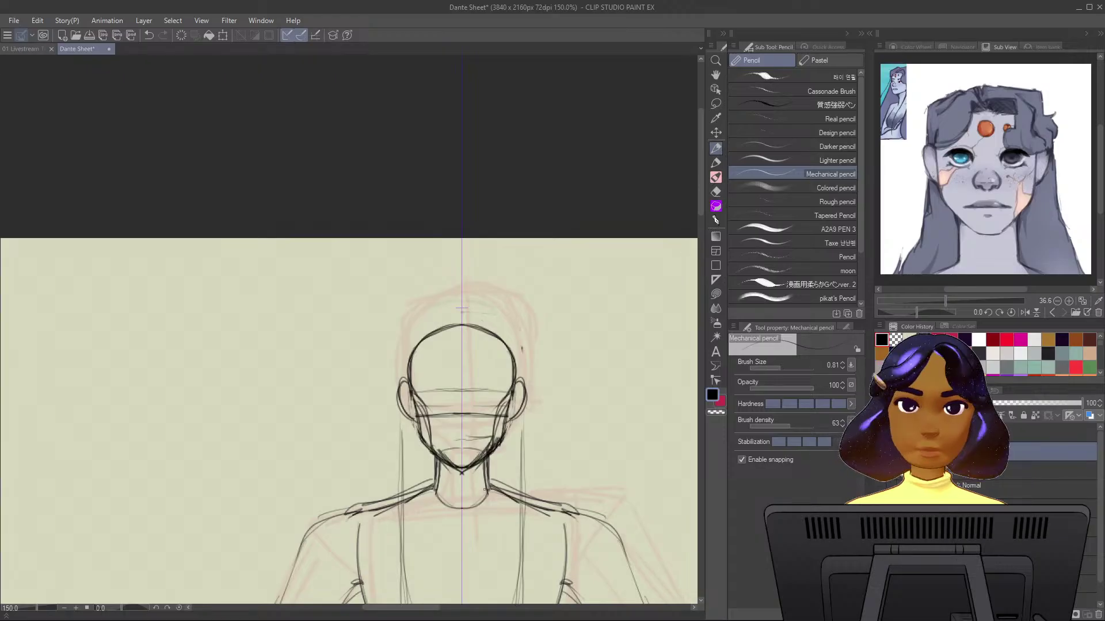
pyautogui.moveTo(484, 489)
pyautogui.mouseDown()
pyautogui.moveTo(473, 308)
pyautogui.moveTo(407, 348)
pyautogui.moveTo(388, 408)
pyautogui.mouseUp()
pyautogui.moveTo(400, 360); pyautogui.dragTo(386, 405)
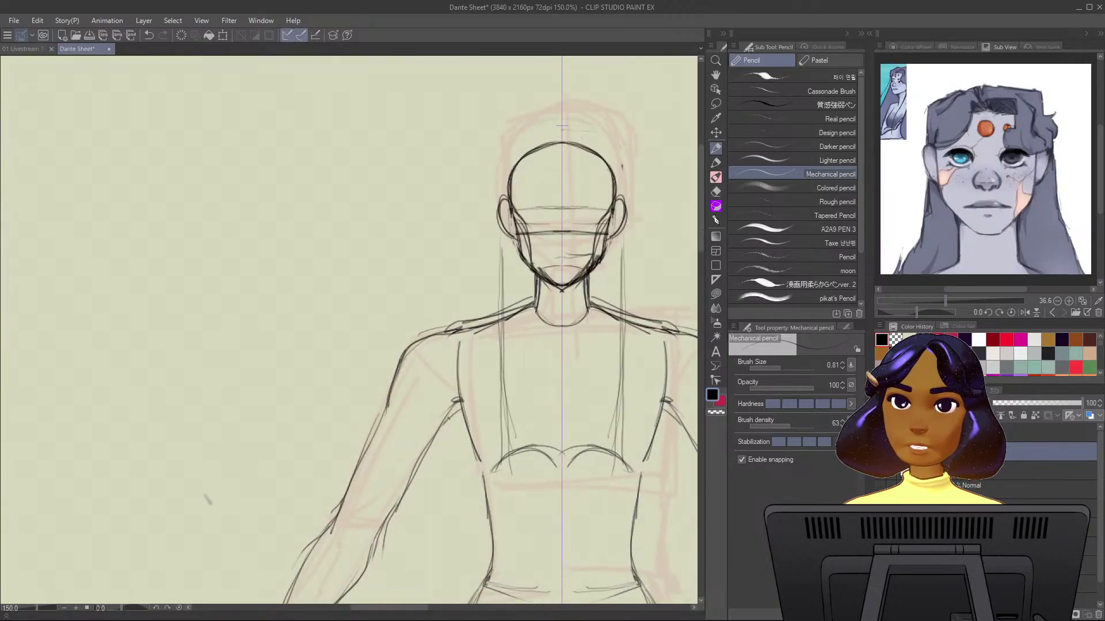
# Sketch the outer bust curves from the armpits to the underbust and add short cleavage lines at the centre of the chest.
pyautogui.moveTo(448, 418)
pyautogui.mouseDown()
pyautogui.moveTo(451, 401)
pyautogui.moveTo(487, 473)
pyautogui.moveTo(477, 458)
pyautogui.moveTo(505, 457)
pyautogui.mouseUp()
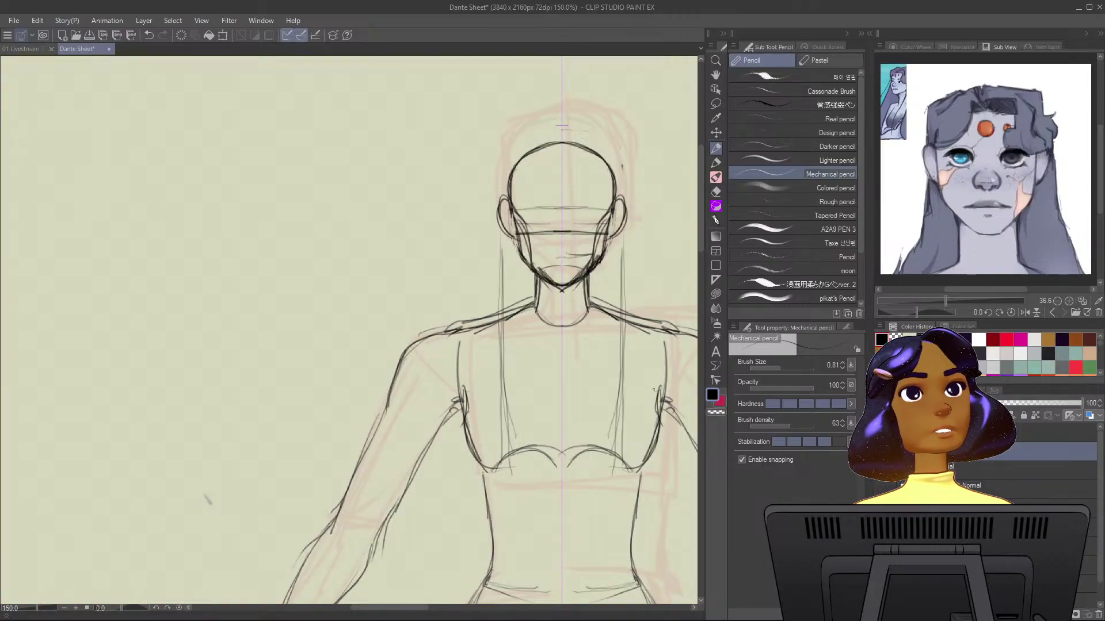
pyautogui.moveTo(463, 383)
pyautogui.mouseDown()
pyautogui.moveTo(482, 468)
pyautogui.moveTo(499, 469)
pyautogui.mouseUp()
pyautogui.moveTo(561, 409)
pyautogui.mouseDown()
pyautogui.moveTo(555, 443)
pyautogui.moveTo(555, 419)
pyautogui.moveTo(544, 458)
pyautogui.moveTo(555, 423)
pyautogui.moveTo(499, 516)
pyautogui.moveTo(483, 473)
pyautogui.moveTo(489, 532)
pyautogui.mouseUp()
pyautogui.hotkey('ctrl', 'z')
pyautogui.hotkey('ctrl', 'z')
# Darken the waist sides and the outer hip contours down into the thighs.
pyautogui.moveTo(483, 480); pyautogui.dragTo(492, 582)
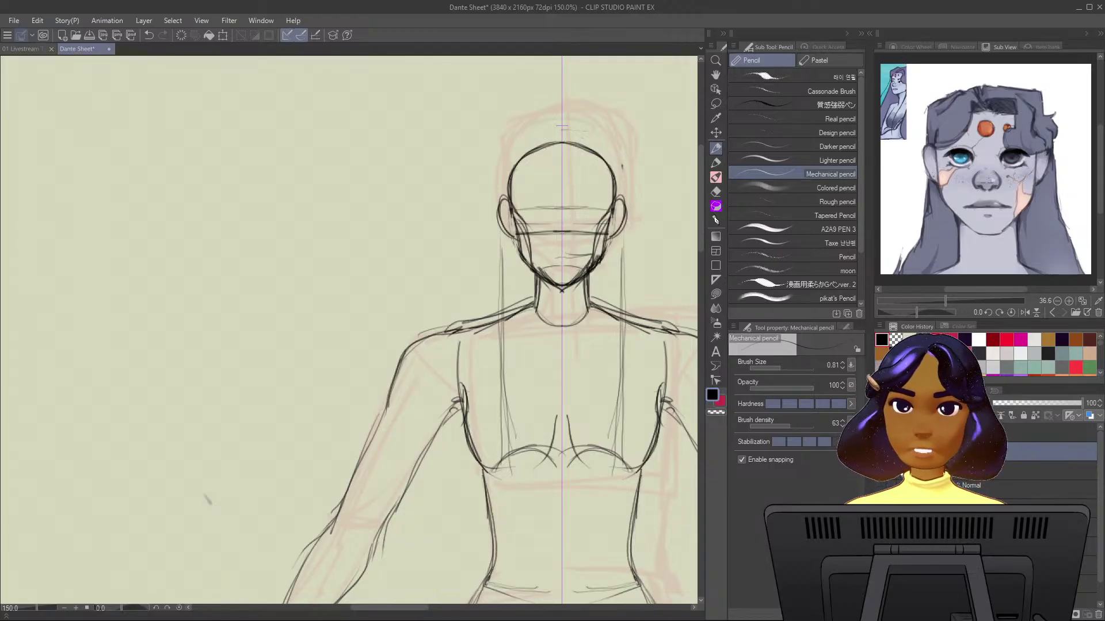
pyautogui.scroll(-5, 352, 330)
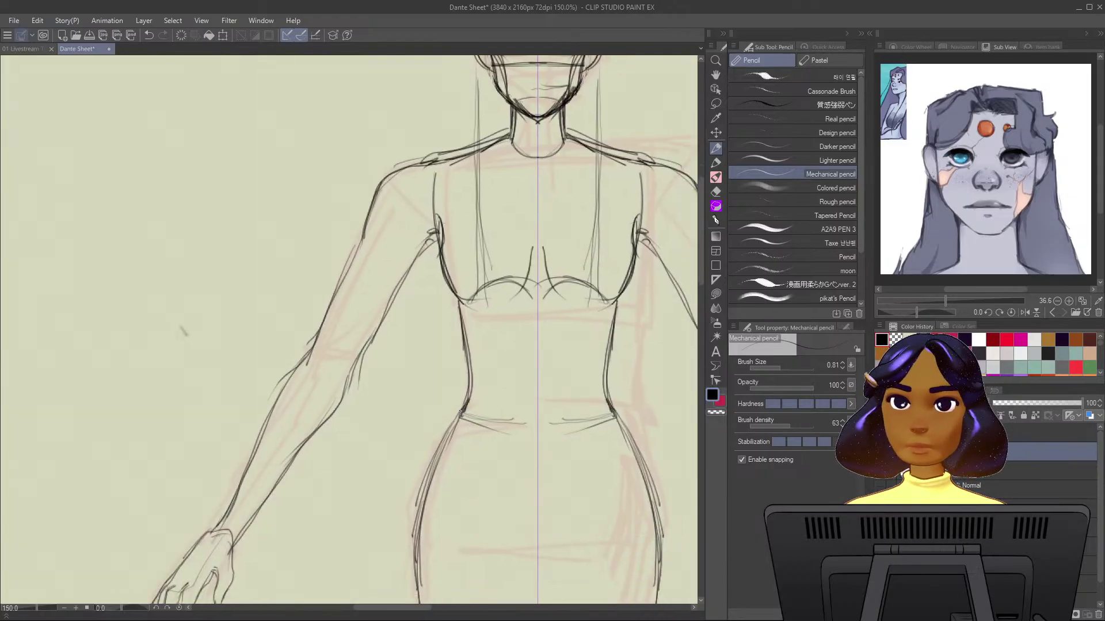
pyautogui.moveTo(462, 409); pyautogui.dragTo(458, 423)
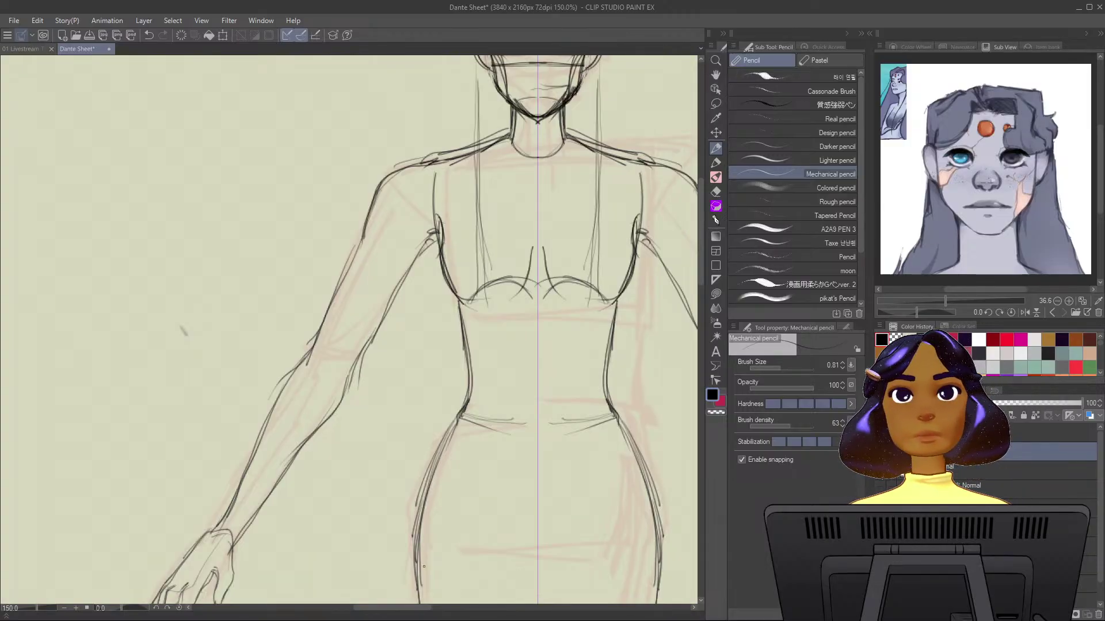
pyautogui.moveTo(505, 502); pyautogui.dragTo(456, 353)
pyautogui.moveTo(405, 271)
pyautogui.mouseDown()
pyautogui.moveTo(370, 419)
pyautogui.moveTo(412, 264)
pyautogui.moveTo(371, 378)
pyautogui.moveTo(369, 456)
pyautogui.mouseUp()
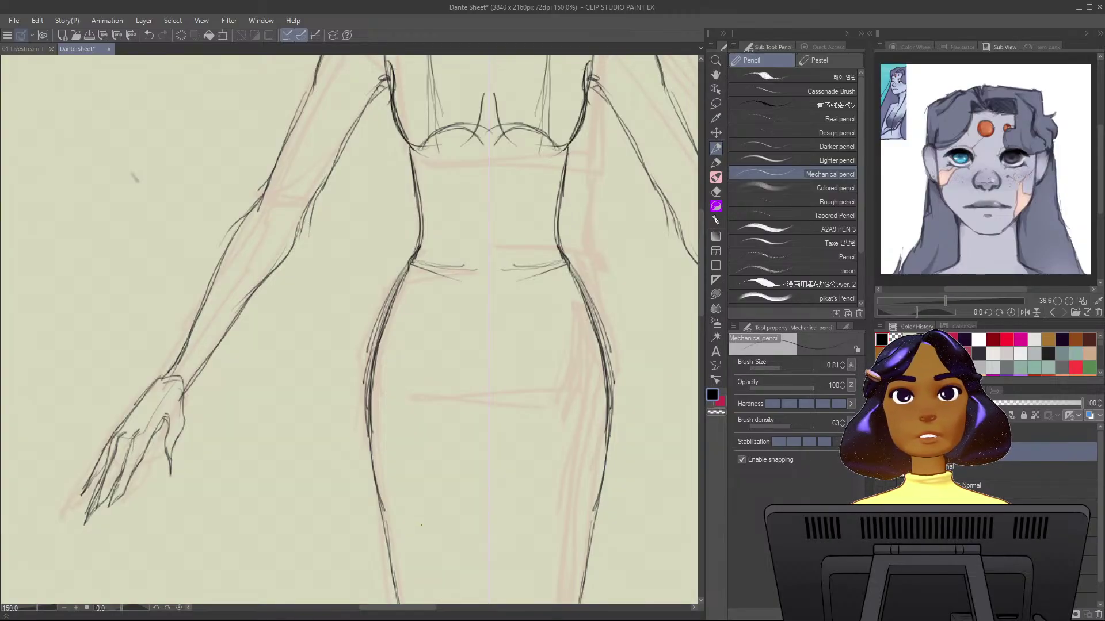
# Darken the eye guide line across the face and add a faint parallel guide just beneath it.
pyautogui.scroll(-2, 421, 525)
pyautogui.moveTo(345, 259)
pyautogui.mouseDown()
pyautogui.moveTo(443, 279)
pyautogui.moveTo(471, 302)
pyautogui.moveTo(472, 351)
pyautogui.moveTo(409, 421)
pyautogui.mouseUp()
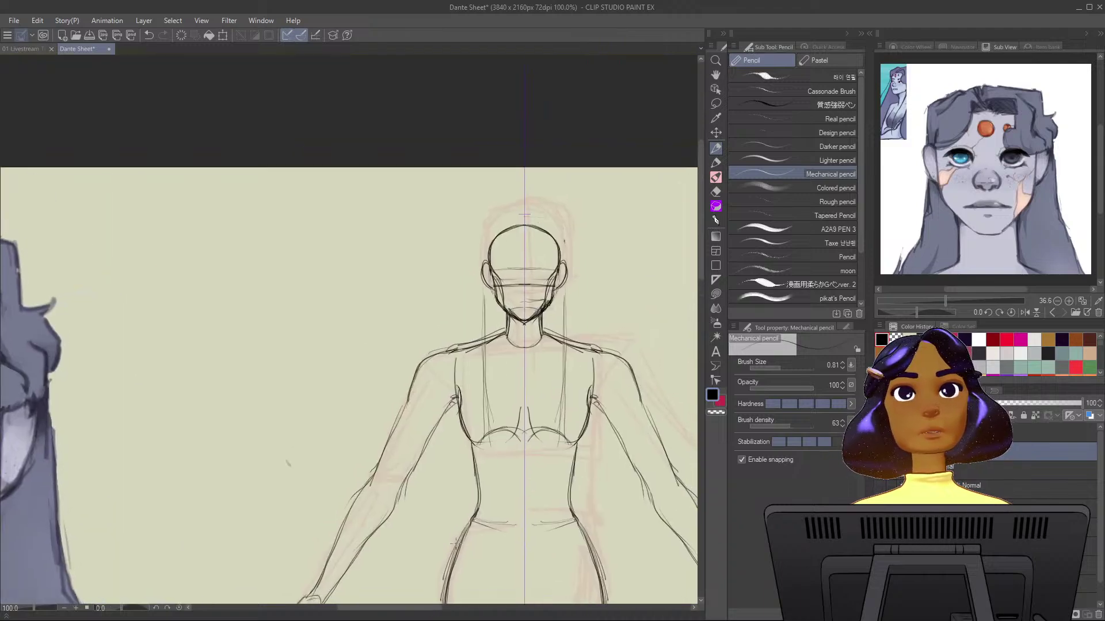
pyautogui.scroll(3, 509, 503)
pyautogui.moveTo(583, 317); pyautogui.dragTo(630, 228)
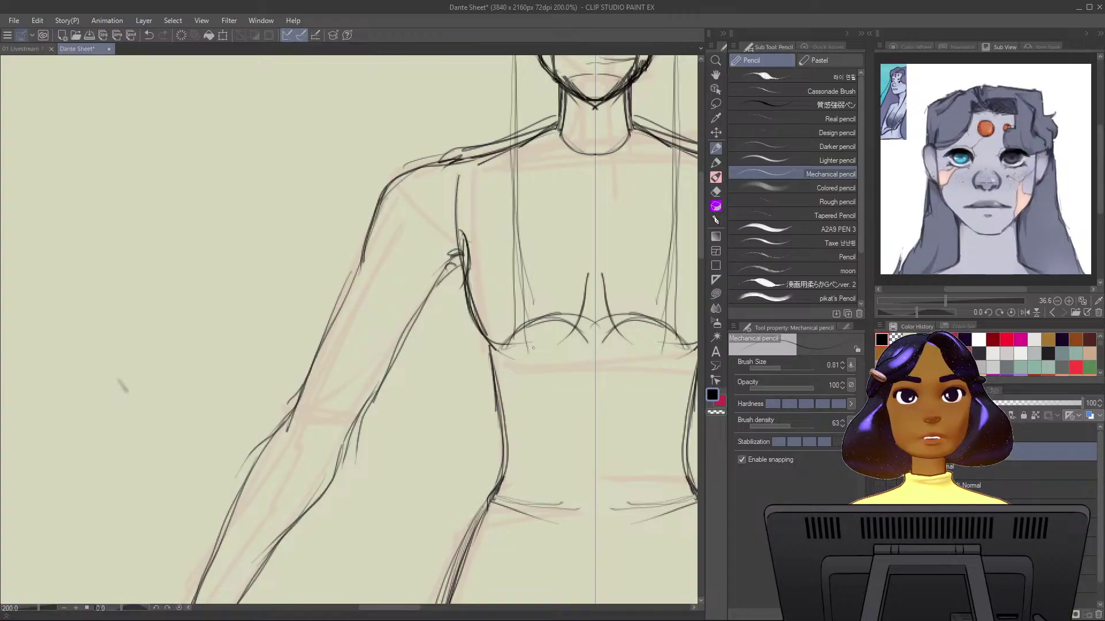
pyautogui.scroll(3, 485, 490)
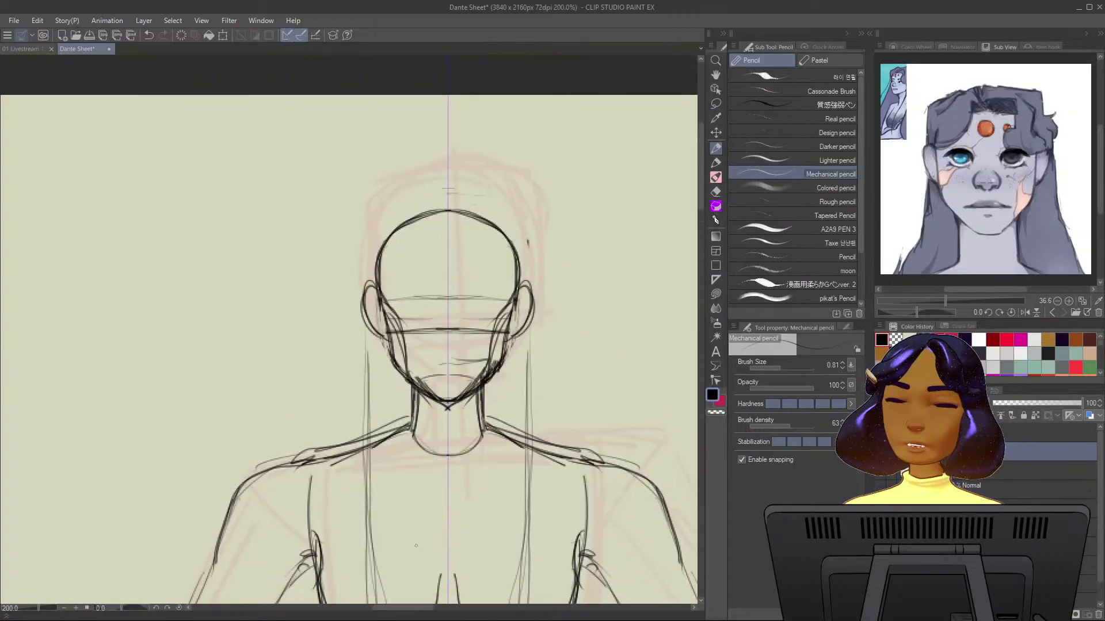
pyautogui.moveTo(548, 222); pyautogui.dragTo(527, 398)
pyautogui.moveTo(608, 203)
pyautogui.mouseDown()
pyautogui.moveTo(619, 227)
pyautogui.moveTo(602, 204)
pyautogui.moveTo(618, 223)
pyautogui.moveTo(594, 300)
pyautogui.moveTo(558, 323)
pyautogui.mouseUp()
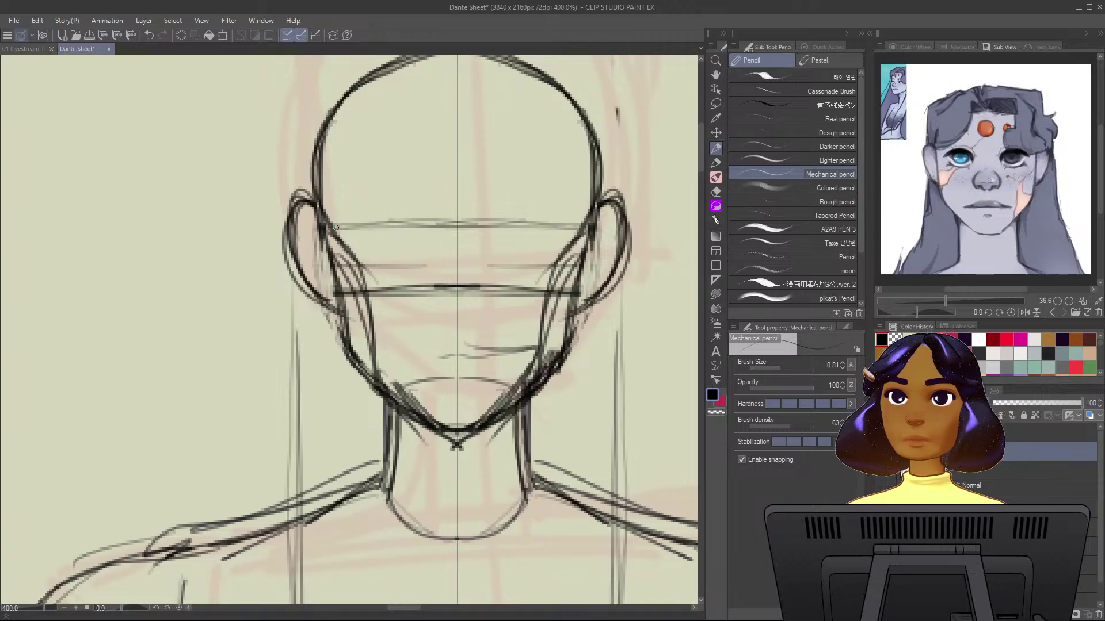
pyautogui.moveTo(351, 218); pyautogui.dragTo(564, 220)
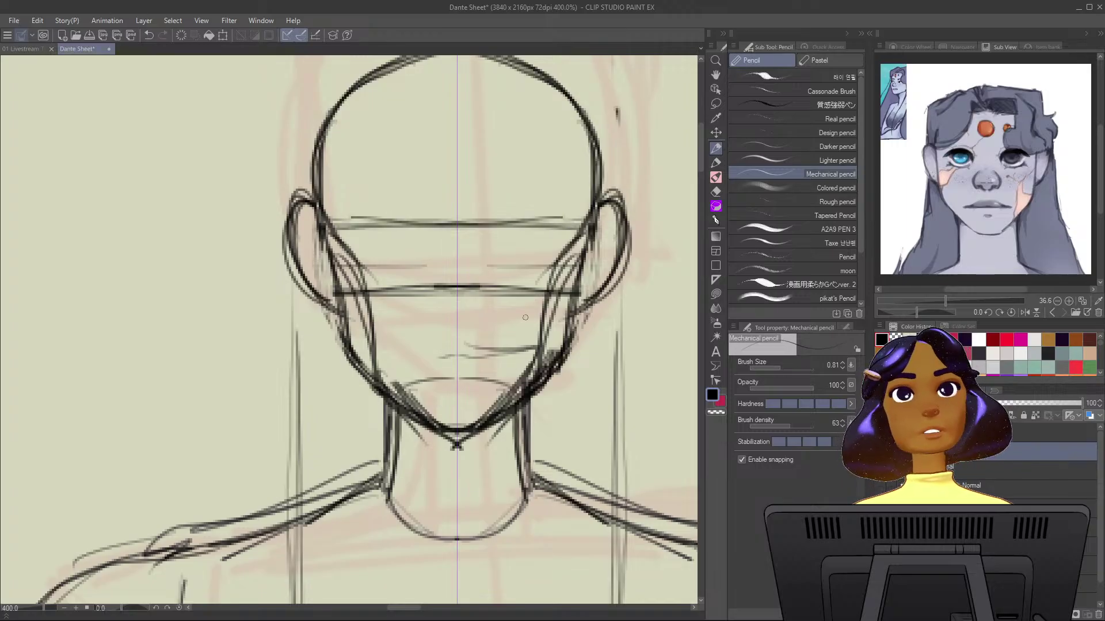
# Sketch the nose with rounded nostril wings and a ball-shaped tip, and mark the mouth line with darker corners.
pyautogui.moveTo(437, 285); pyautogui.dragTo(448, 304)
pyautogui.moveTo(475, 284); pyautogui.dragTo(444, 327)
pyautogui.moveTo(478, 290); pyautogui.dragTo(468, 326)
pyautogui.moveTo(431, 289); pyautogui.dragTo(439, 323)
pyautogui.moveTo(483, 291); pyautogui.dragTo(475, 326)
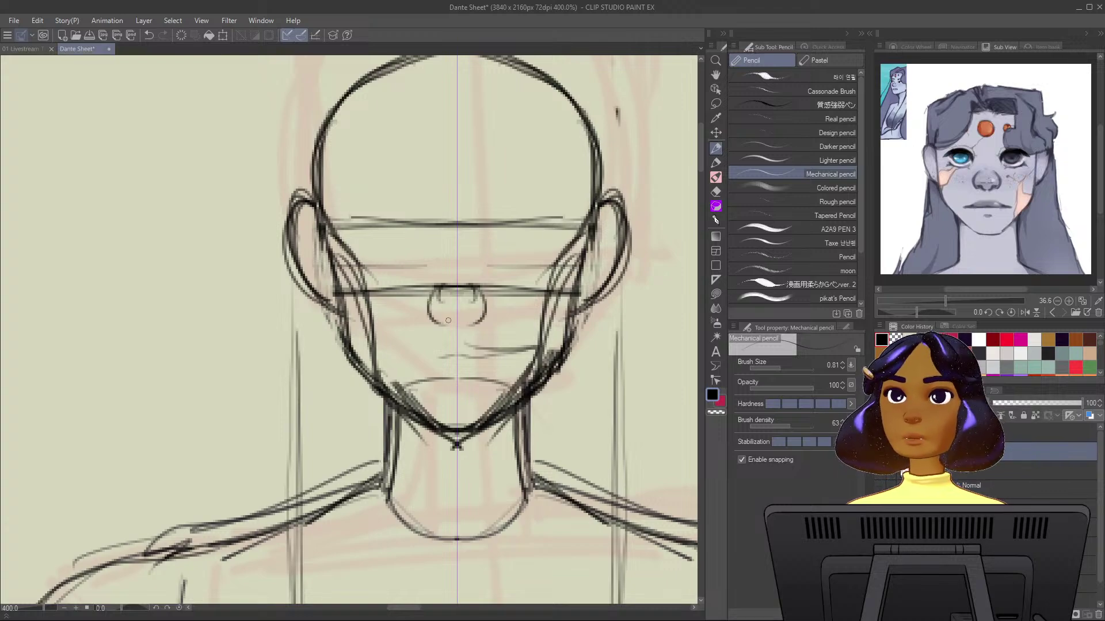
pyautogui.moveTo(433, 288)
pyautogui.mouseDown()
pyautogui.moveTo(450, 319)
pyautogui.moveTo(425, 294)
pyautogui.moveTo(470, 280)
pyautogui.mouseUp()
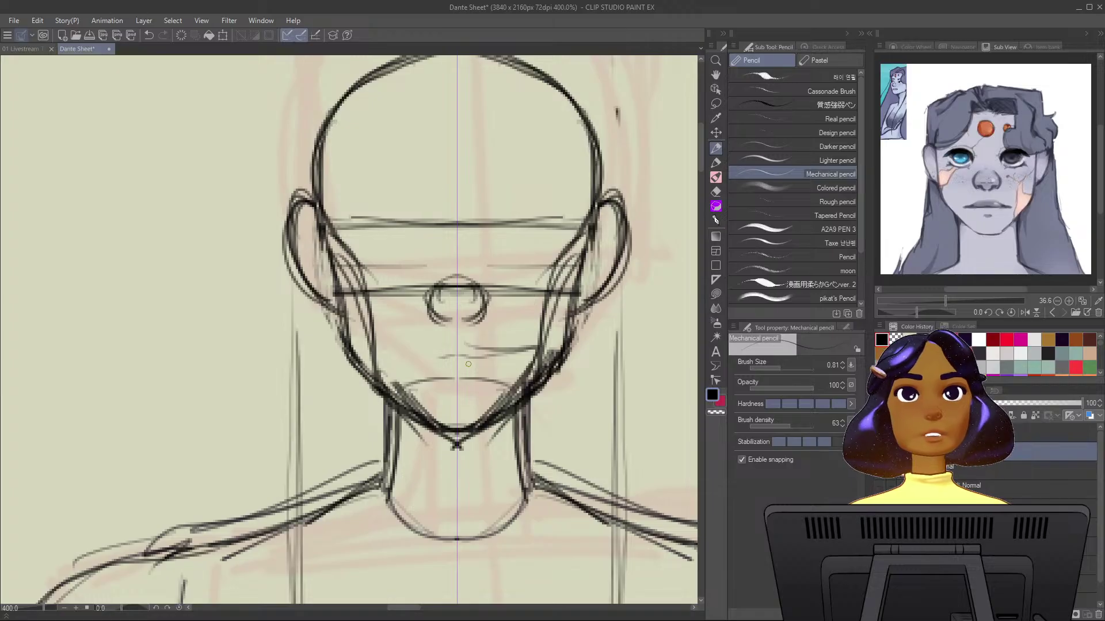
pyautogui.moveTo(455, 359)
pyautogui.mouseDown()
pyautogui.moveTo(397, 362)
pyautogui.moveTo(416, 361)
pyautogui.mouseUp()
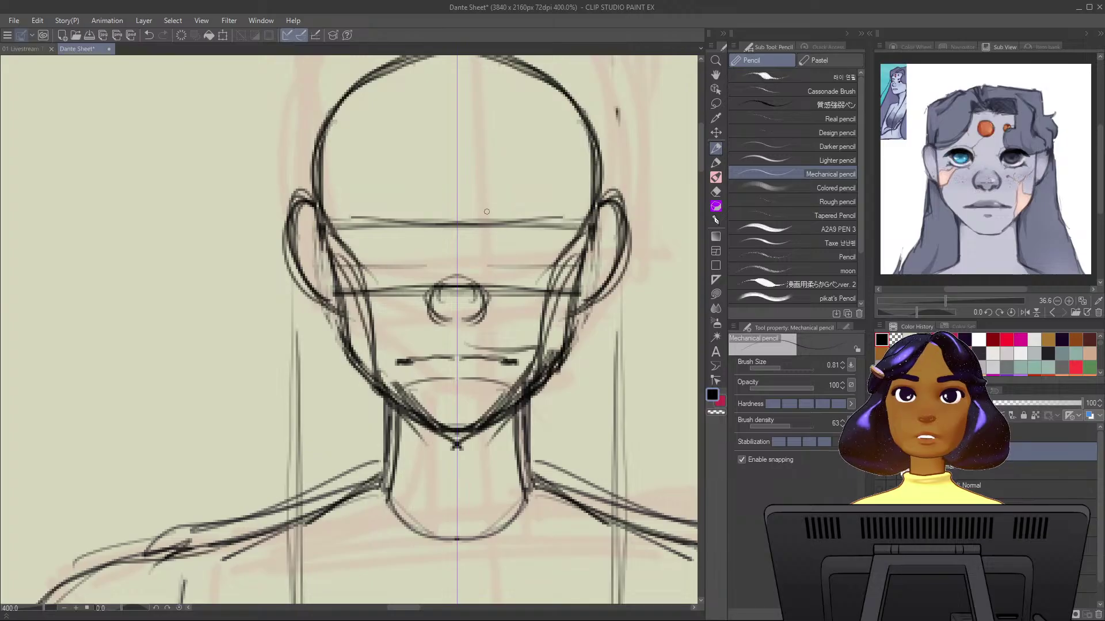
# Sketch round eye shapes below the eye guide line and darken their inner and upper lid curves.
pyautogui.moveTo(493, 221); pyautogui.dragTo(486, 213)
pyautogui.scroll(-2, 482, 234)
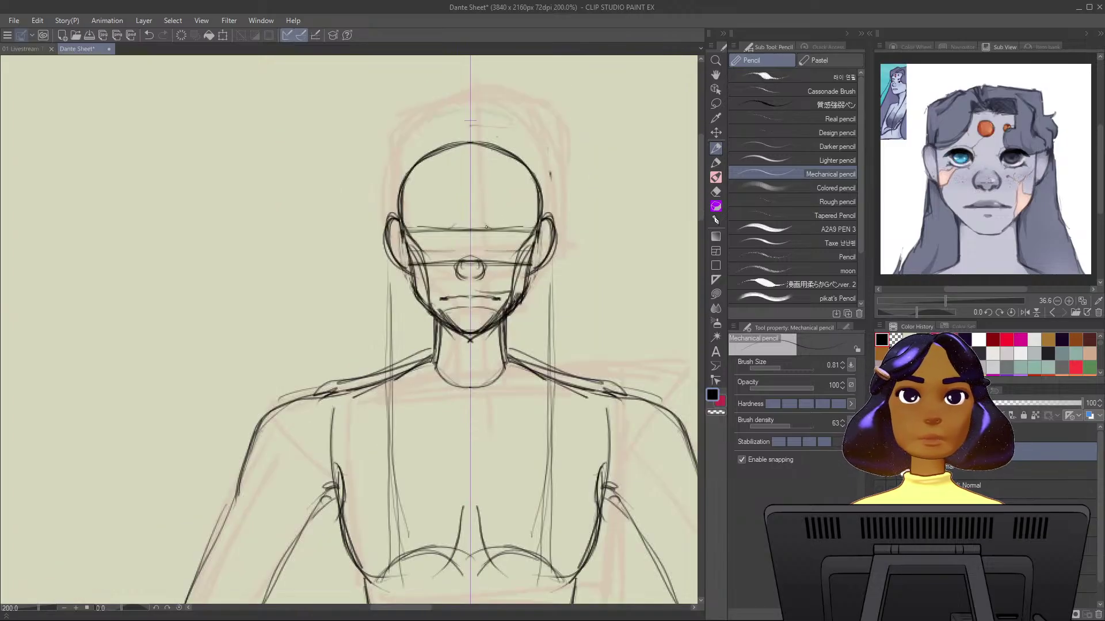
pyautogui.scroll(2, 486, 228)
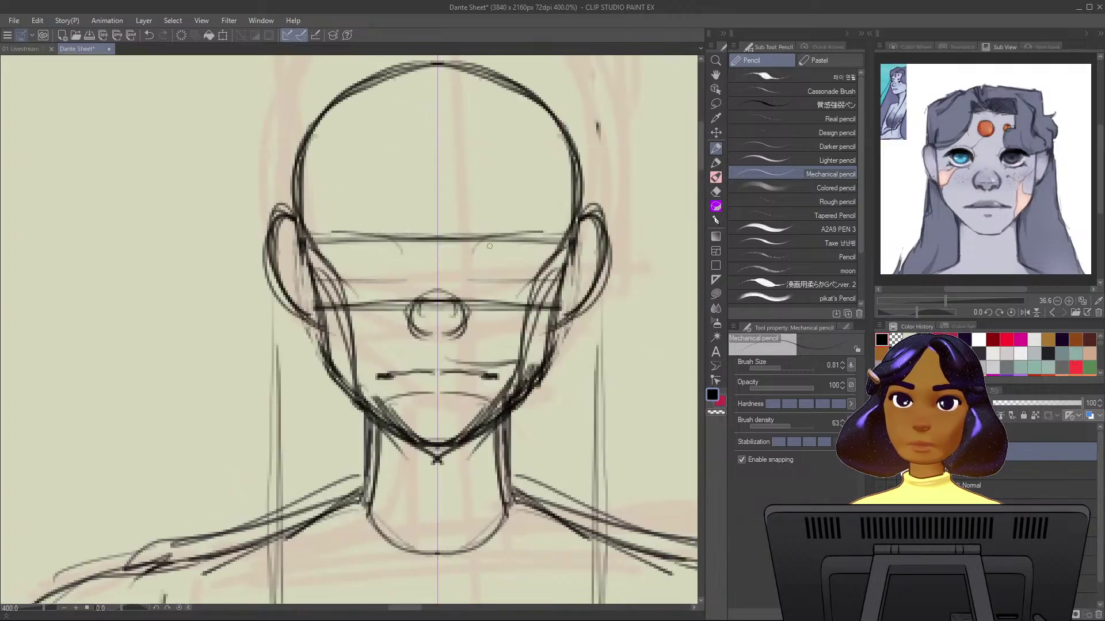
pyautogui.moveTo(478, 261)
pyautogui.mouseDown()
pyautogui.moveTo(508, 238)
pyautogui.moveTo(492, 265)
pyautogui.moveTo(528, 258)
pyautogui.moveTo(514, 282)
pyautogui.moveTo(522, 260)
pyautogui.moveTo(477, 268)
pyautogui.moveTo(495, 285)
pyautogui.moveTo(474, 251)
pyautogui.moveTo(497, 284)
pyautogui.moveTo(519, 276)
pyautogui.moveTo(478, 243)
pyautogui.mouseUp()
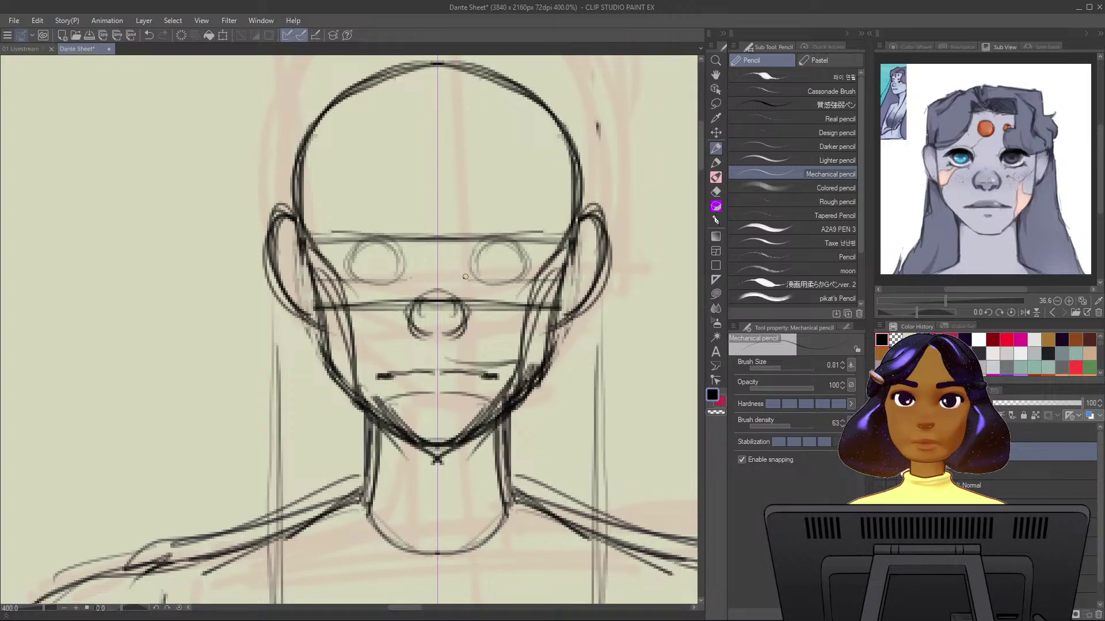
pyautogui.moveTo(467, 275)
pyautogui.mouseDown()
pyautogui.moveTo(478, 245)
pyautogui.moveTo(515, 239)
pyautogui.moveTo(529, 257)
pyautogui.mouseUp()
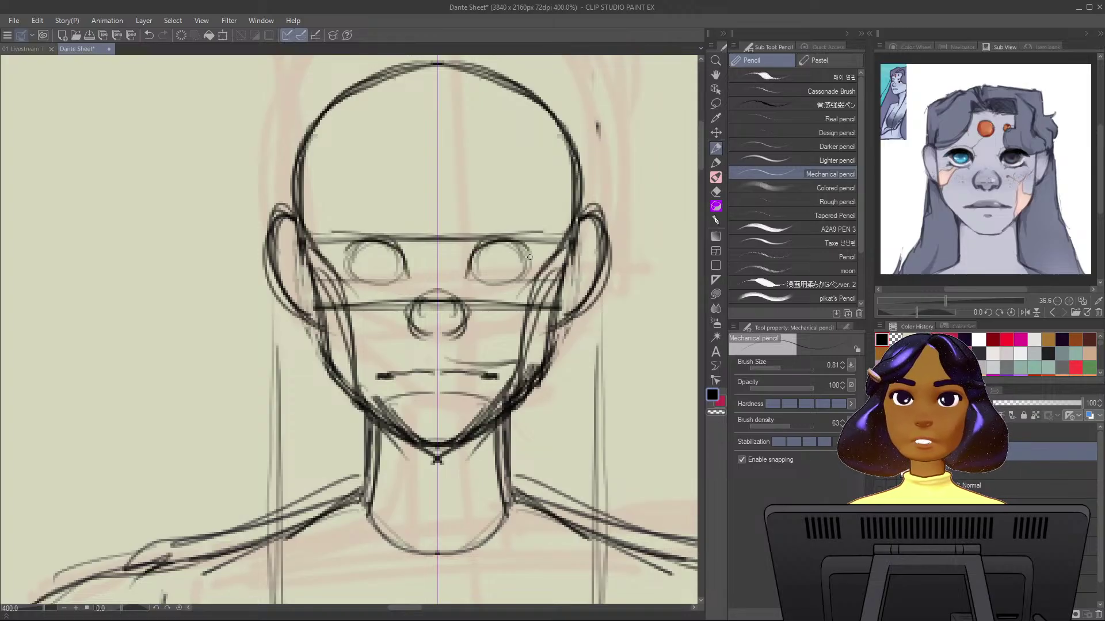
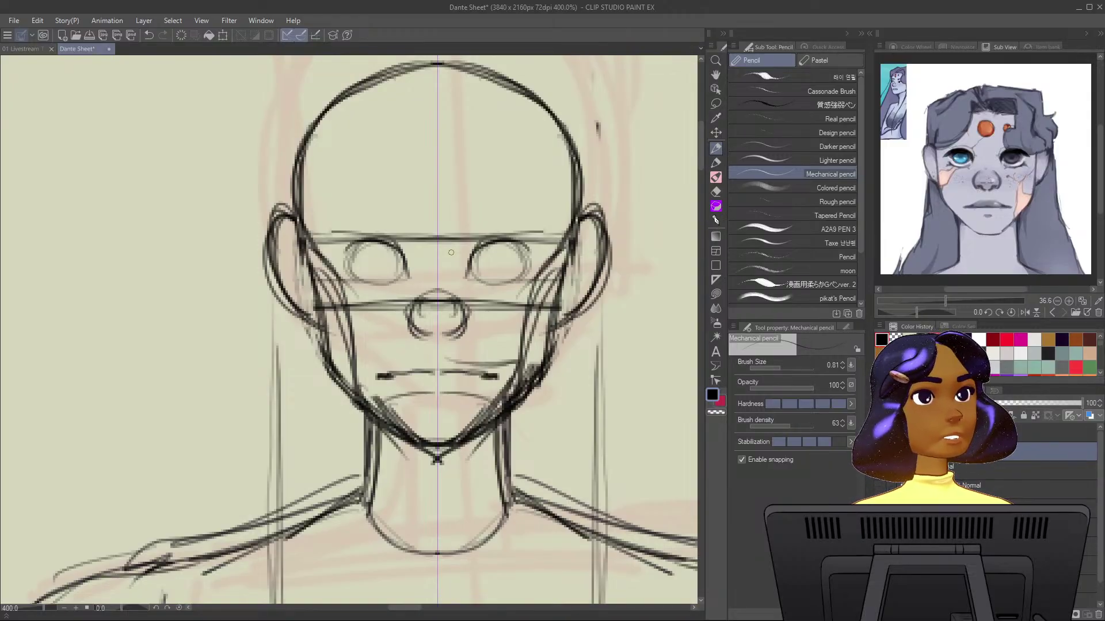
# Thicken the upper lash lines, extend them to the outer corners, and define the lower lids of both eyes.
pyautogui.scroll(-2, 469, 389)
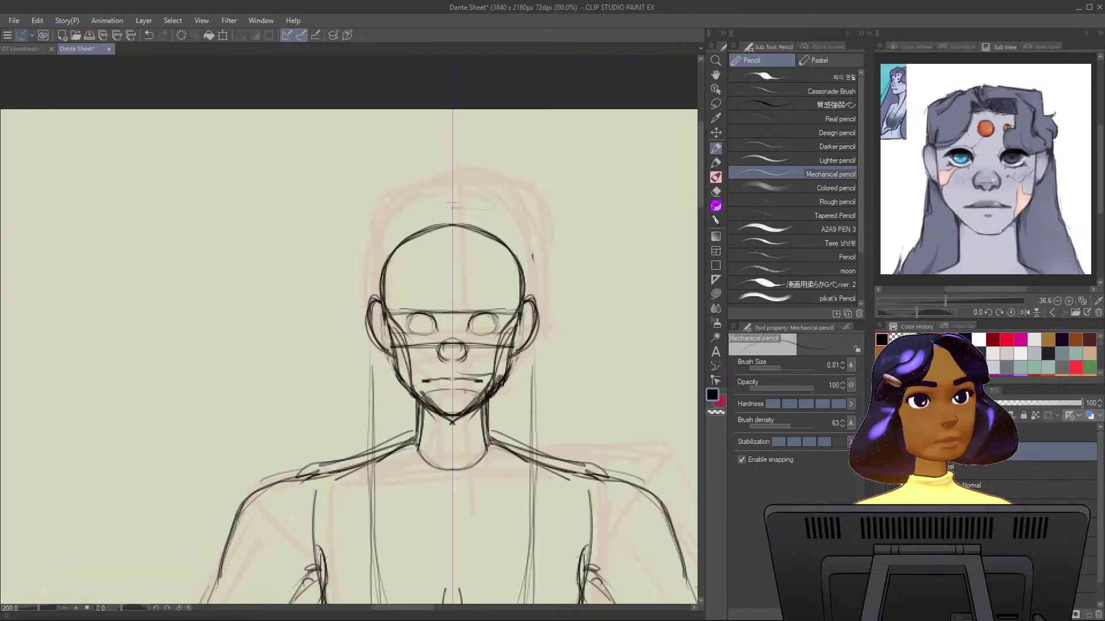
pyautogui.scroll(2, 463, 396)
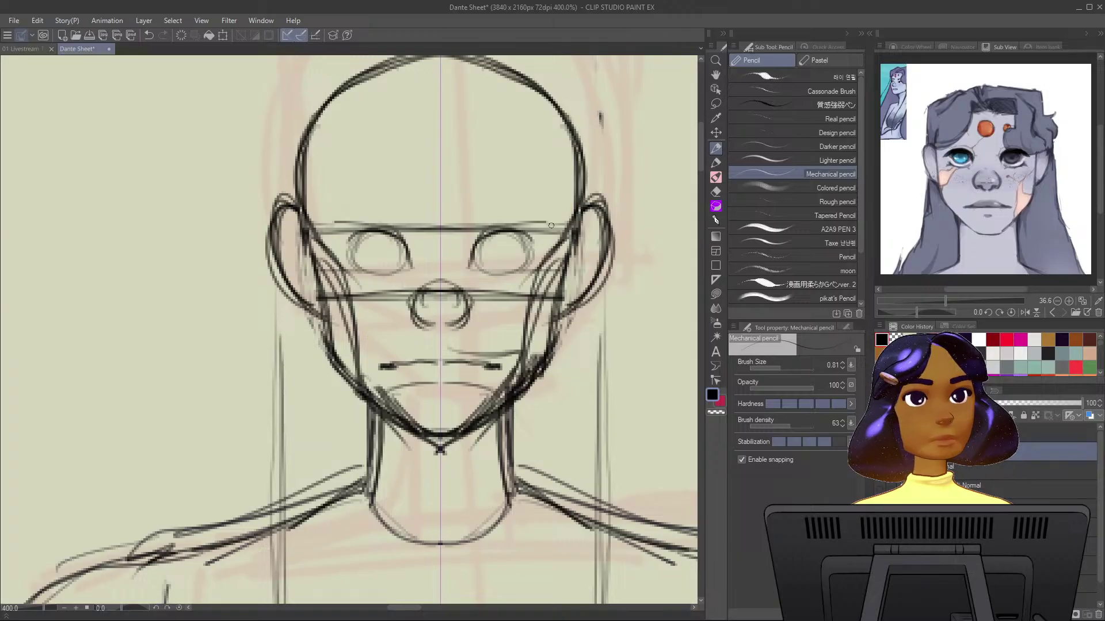
pyautogui.moveTo(469, 265)
pyautogui.mouseDown()
pyautogui.moveTo(487, 231)
pyautogui.moveTo(474, 262)
pyautogui.moveTo(508, 235)
pyautogui.moveTo(501, 248)
pyautogui.moveTo(523, 241)
pyautogui.mouseUp()
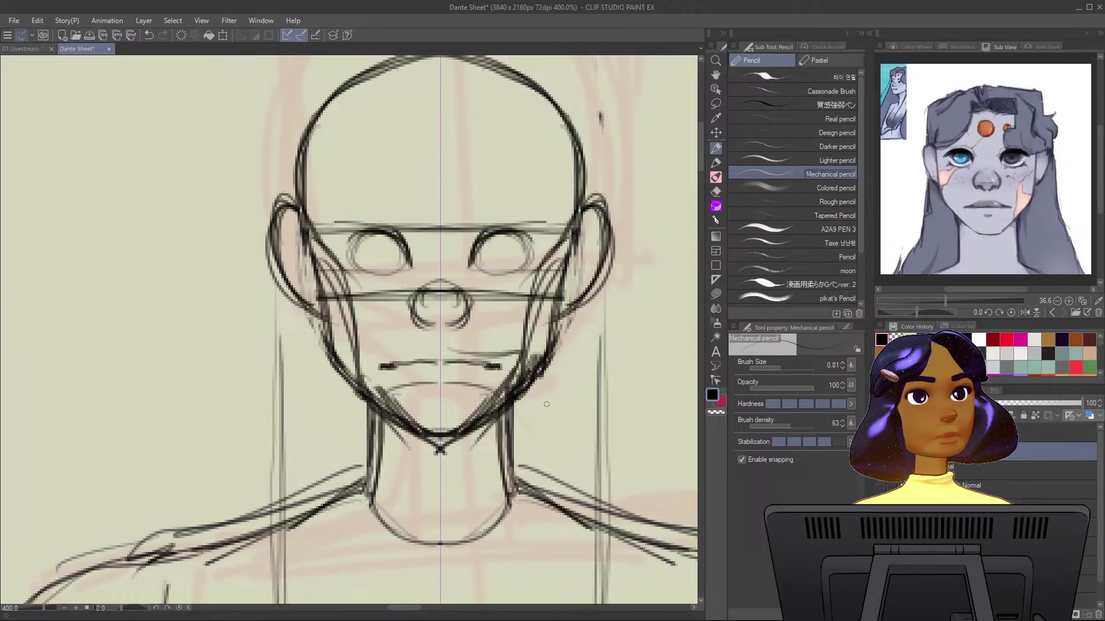
pyautogui.moveTo(473, 264)
pyautogui.mouseDown()
pyautogui.moveTo(511, 243)
pyautogui.moveTo(489, 232)
pyautogui.moveTo(541, 250)
pyautogui.mouseUp()
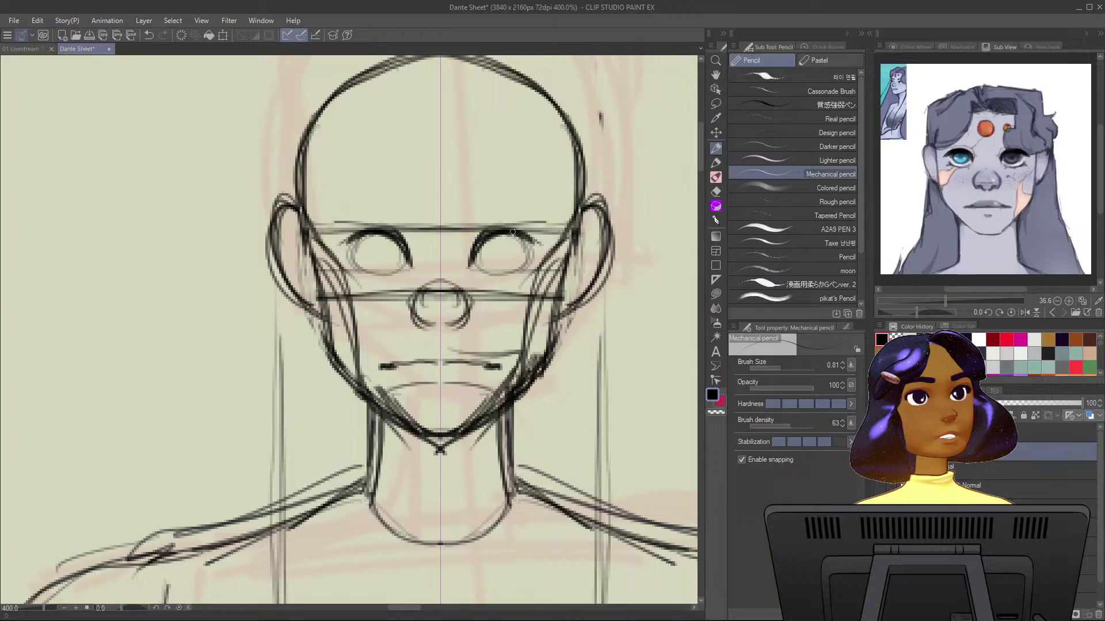
pyautogui.moveTo(518, 236); pyautogui.dragTo(542, 251)
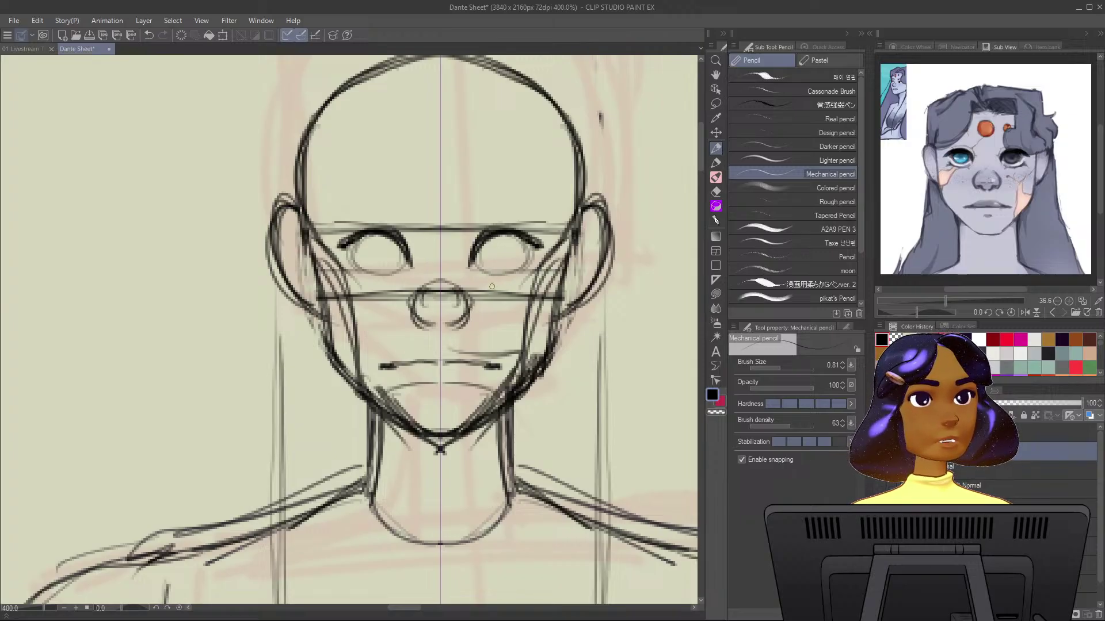
pyautogui.moveTo(486, 272)
pyautogui.mouseDown()
pyautogui.moveTo(530, 256)
pyautogui.moveTo(527, 268)
pyautogui.moveTo(532, 257)
pyautogui.moveTo(538, 266)
pyautogui.mouseUp()
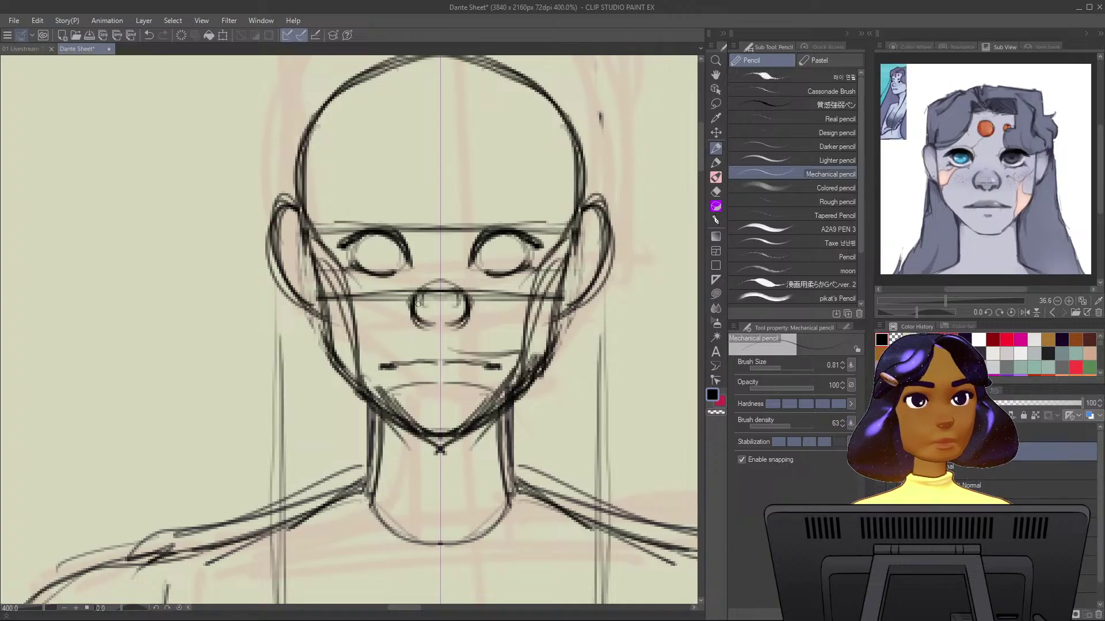
# Define the nose's wings and underside with darker strokes and reinforce the mouth line.
pyautogui.moveTo(416, 286); pyautogui.dragTo(420, 302)
pyautogui.moveTo(463, 286)
pyautogui.mouseDown()
pyautogui.moveTo(464, 302)
pyautogui.moveTo(413, 326)
pyautogui.mouseUp()
pyautogui.moveTo(462, 310)
pyautogui.mouseDown()
pyautogui.moveTo(469, 325)
pyautogui.moveTo(429, 325)
pyautogui.mouseUp()
pyautogui.moveTo(464, 318); pyautogui.dragTo(449, 323)
pyautogui.moveTo(418, 318); pyautogui.dragTo(430, 327)
pyautogui.moveTo(459, 322); pyautogui.dragTo(449, 325)
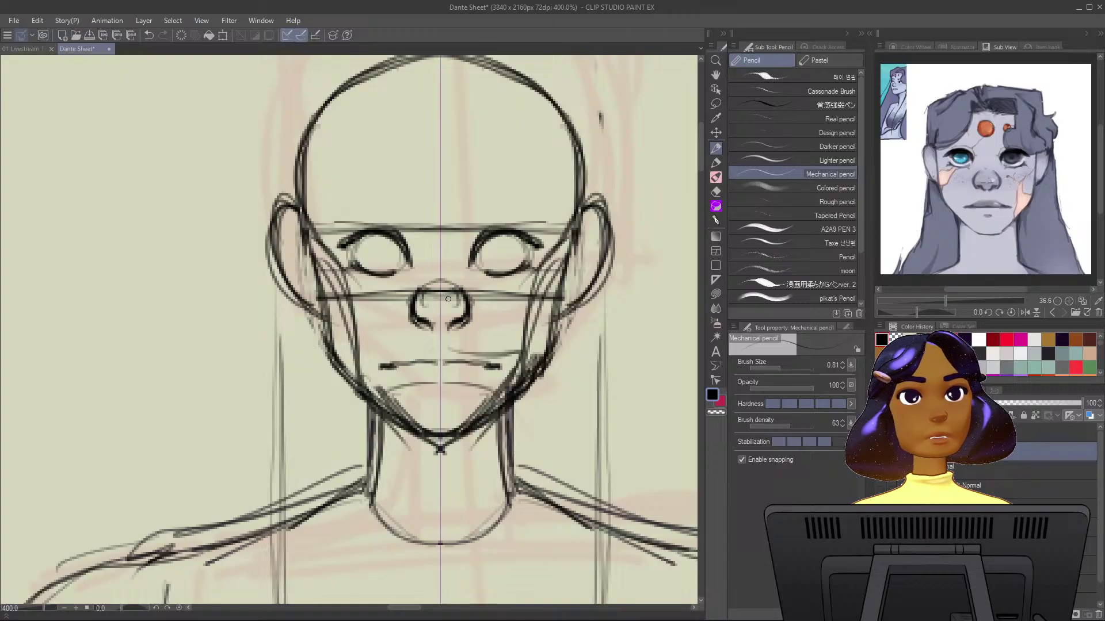
pyautogui.moveTo(436, 361)
pyautogui.mouseDown()
pyautogui.moveTo(417, 364)
pyautogui.moveTo(480, 364)
pyautogui.moveTo(397, 368)
pyautogui.mouseUp()
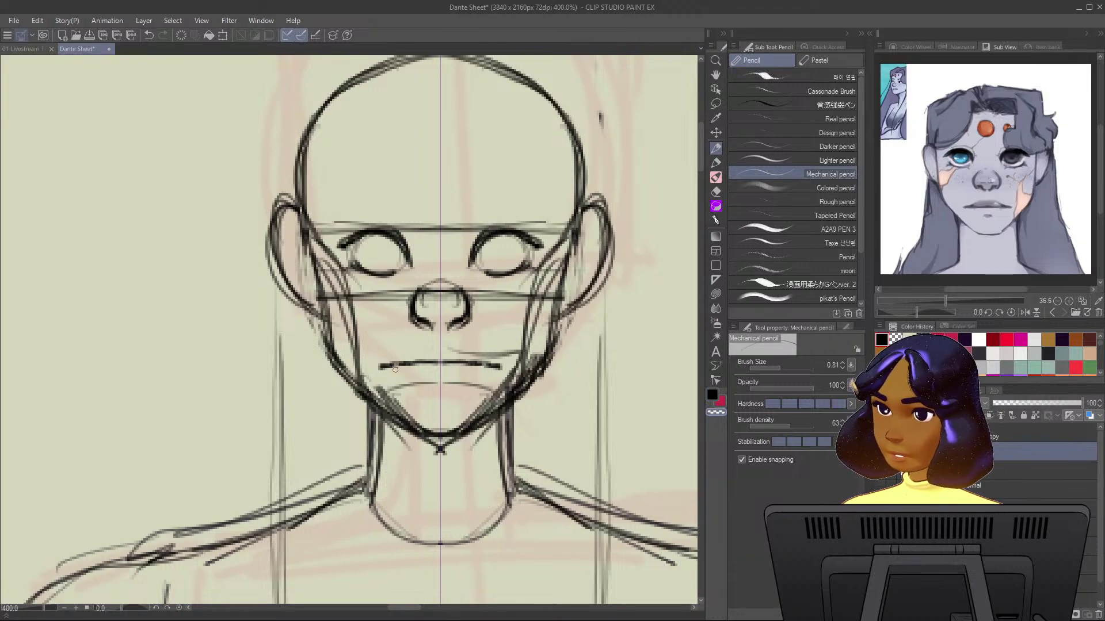
# Undo the last mouth stroke, trim the mouth line's ends and redraw its dark corners slightly further in.
pyautogui.hotkey('ctrl', 'z')
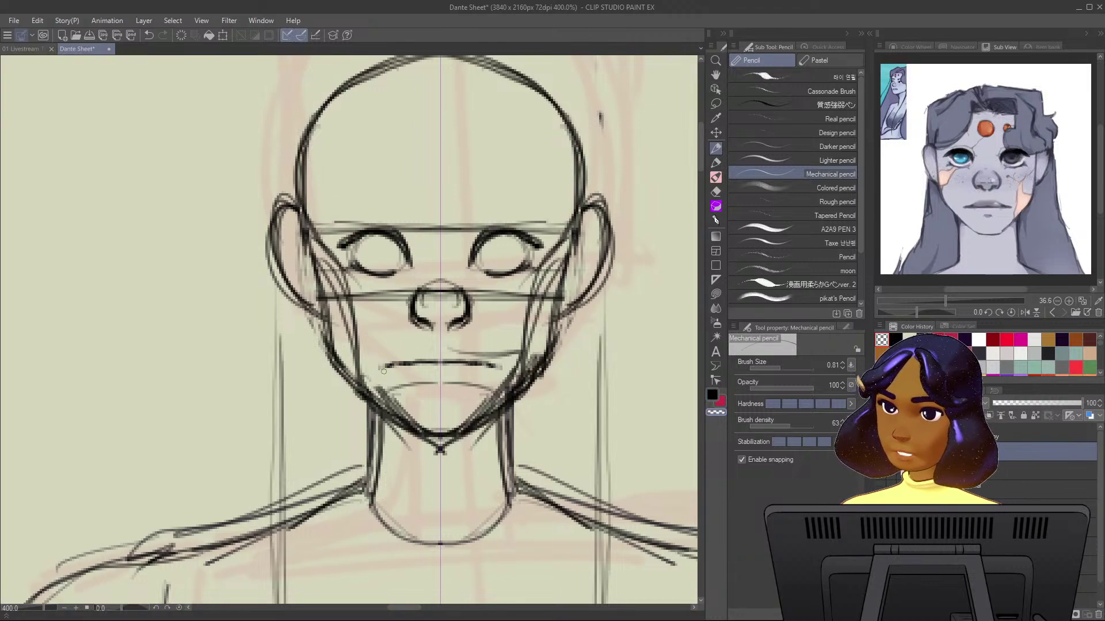
pyautogui.press('c')
pyautogui.moveTo(387, 366)
pyautogui.mouseDown()
pyautogui.moveTo(495, 365)
pyautogui.moveTo(388, 367)
pyautogui.mouseUp()
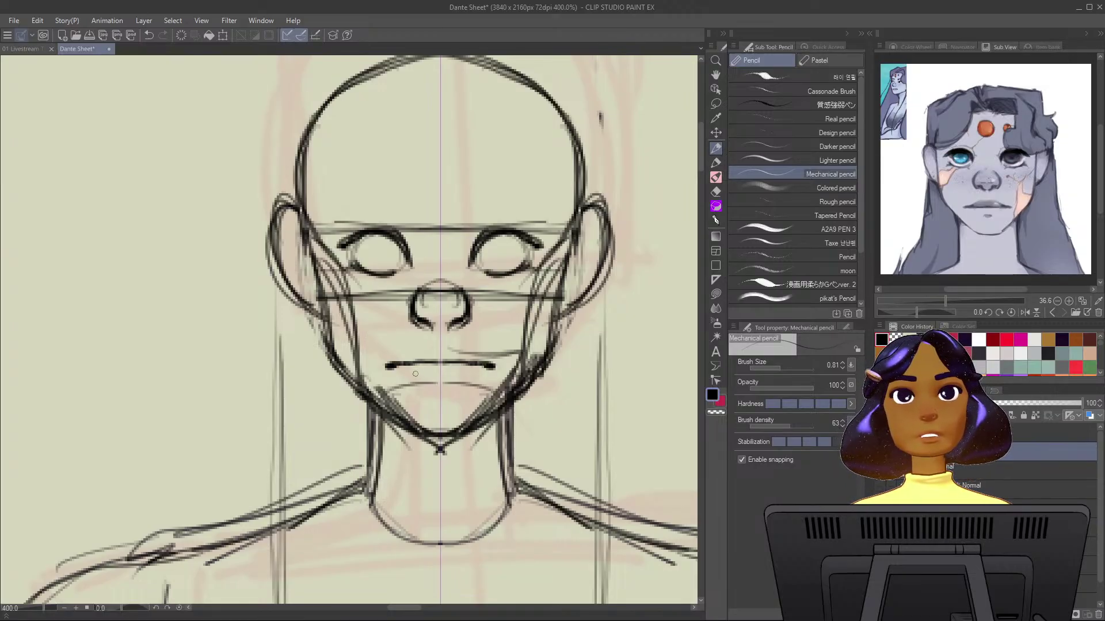
# Add short crease strokes above the inner eye corners and a short dark lower-lip mark beneath the mouth line.
pyautogui.moveTo(472, 247)
pyautogui.mouseDown()
pyautogui.moveTo(464, 233)
pyautogui.moveTo(478, 226)
pyautogui.moveTo(484, 242)
pyautogui.mouseUp()
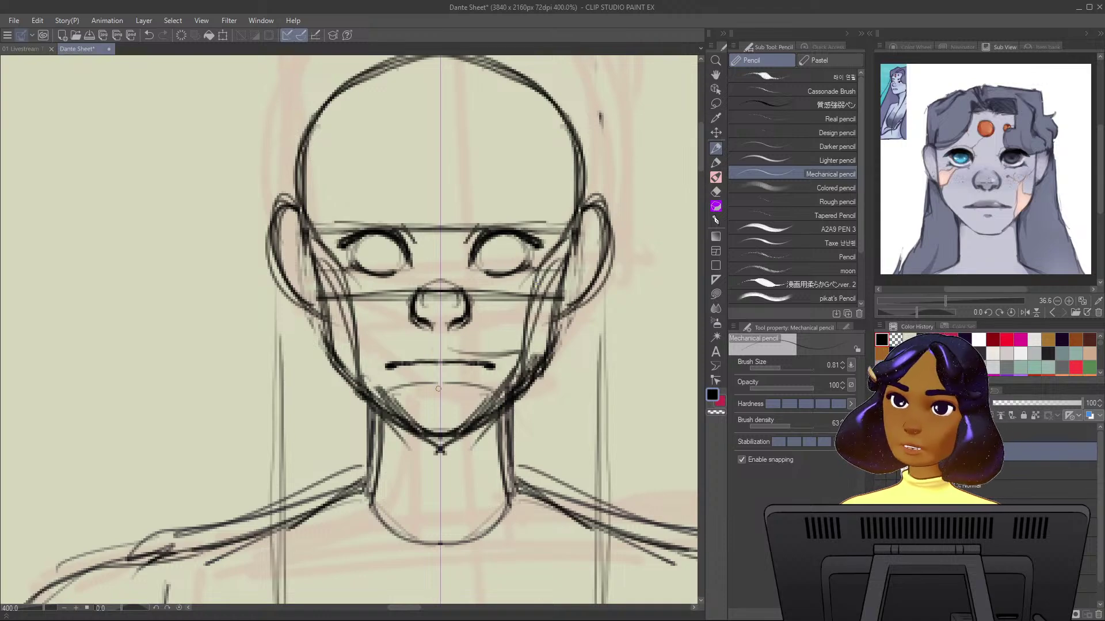
pyautogui.moveTo(438, 382); pyautogui.dragTo(446, 382)
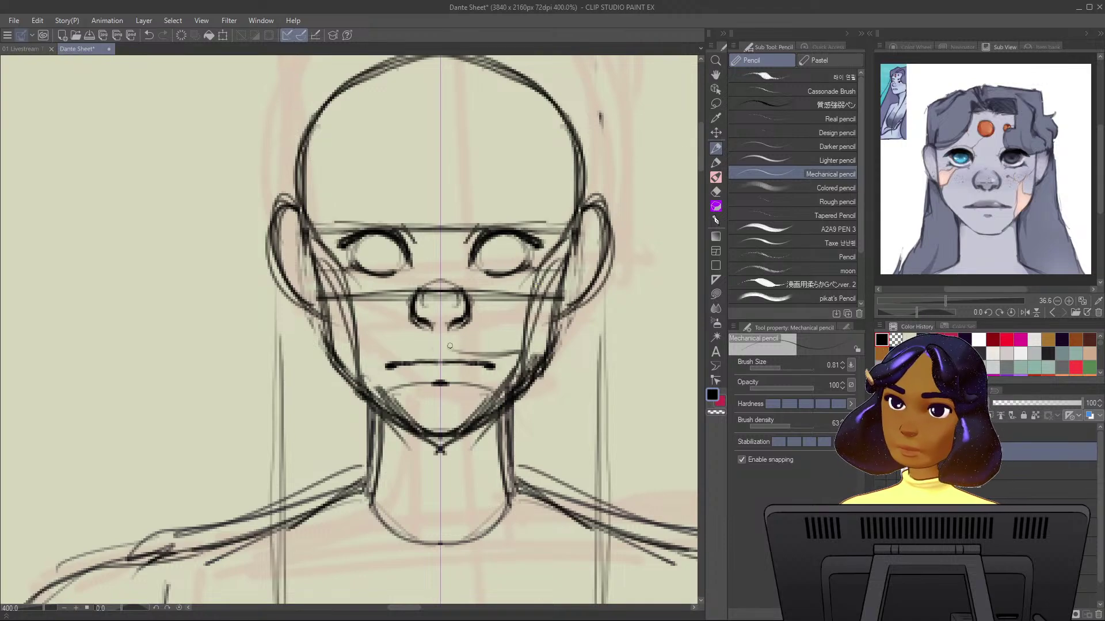
pyautogui.press('alt')
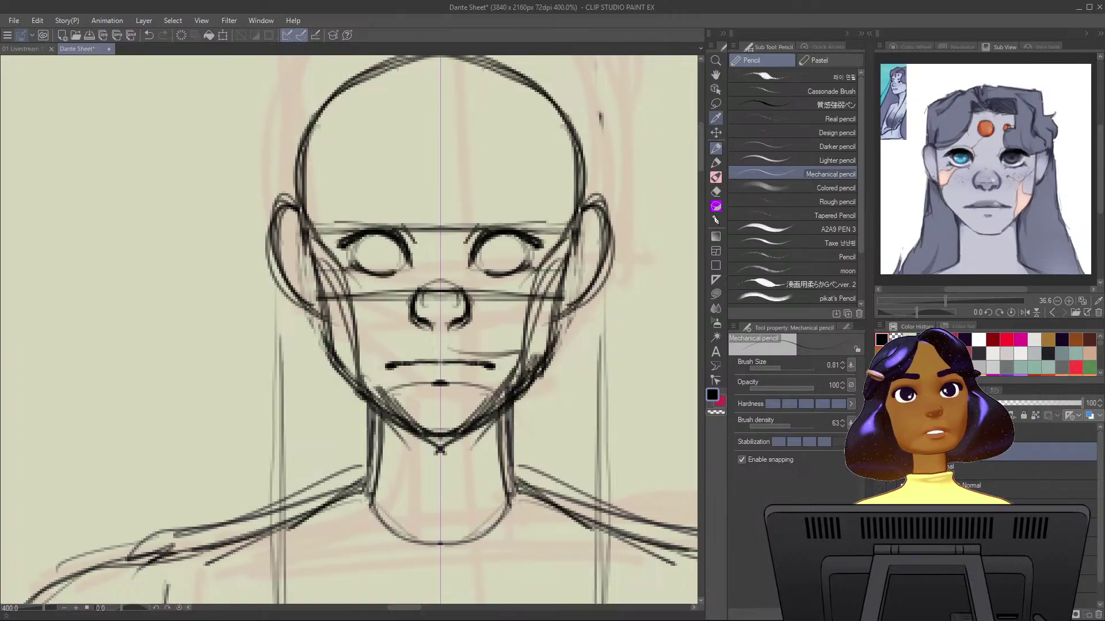
# Lasso the mouth and lower-lip mark, move them slightly lower, and sketch a lightly shaded upper lip above the mouth line.
pyautogui.press('m')
pyautogui.moveTo(405, 348)
pyautogui.mouseDown()
pyautogui.moveTo(489, 382)
pyautogui.moveTo(437, 354)
pyautogui.moveTo(440, 376)
pyautogui.mouseUp()
pyautogui.press('k')
pyautogui.press('p')
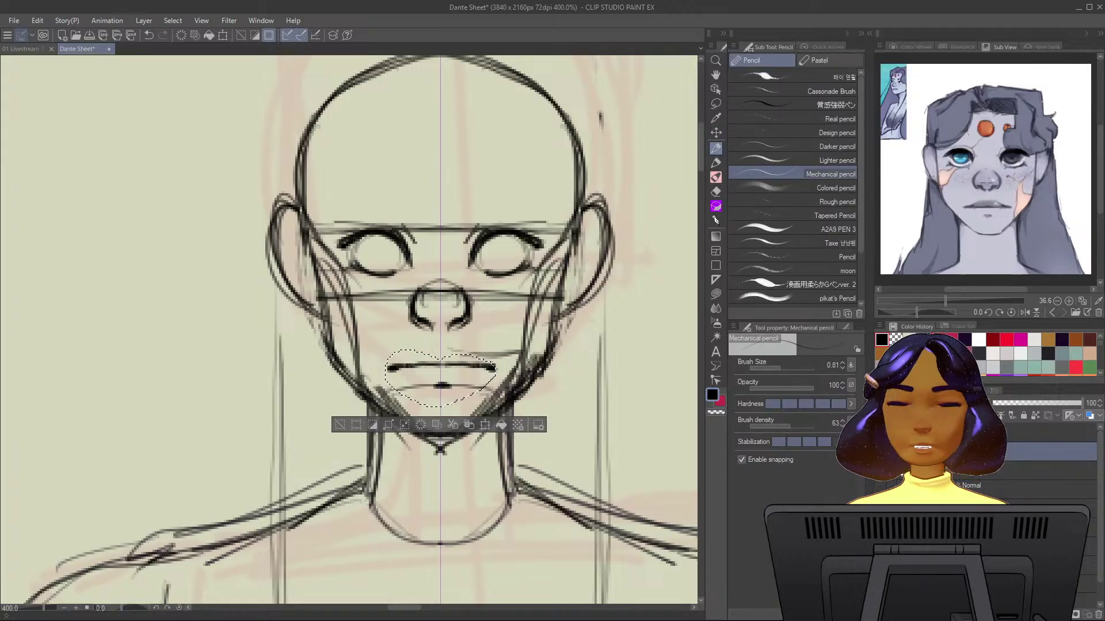
pyautogui.hotkey('ctrl', 'd')
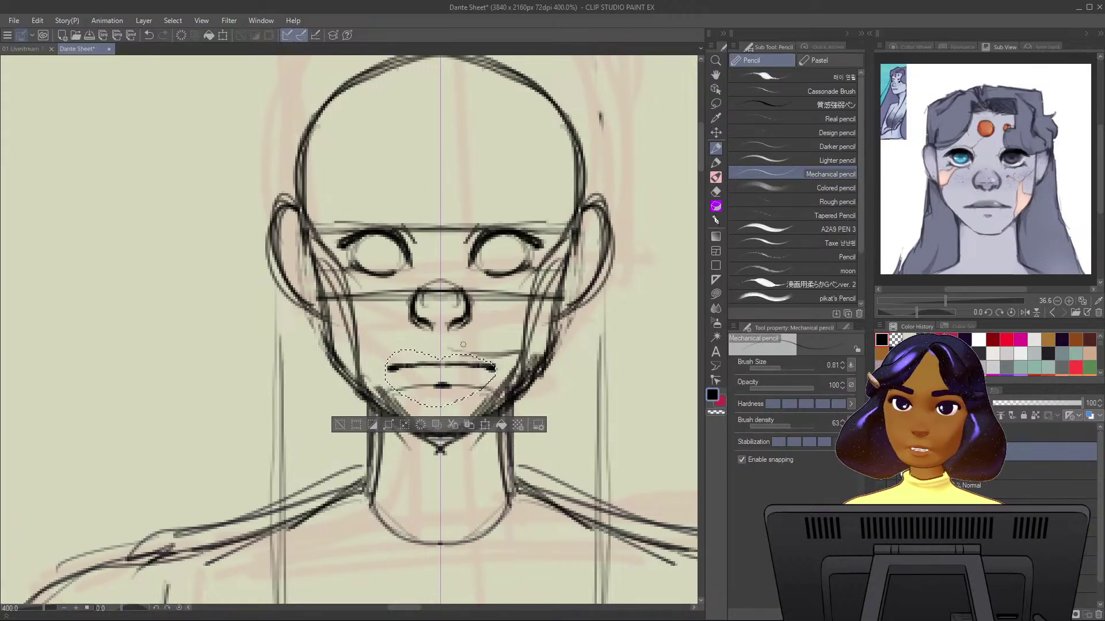
pyautogui.moveTo(445, 349)
pyautogui.mouseDown()
pyautogui.moveTo(407, 362)
pyautogui.moveTo(439, 355)
pyautogui.moveTo(435, 362)
pyautogui.moveTo(412, 361)
pyautogui.moveTo(424, 350)
pyautogui.moveTo(401, 367)
pyautogui.moveTo(425, 348)
pyautogui.mouseUp()
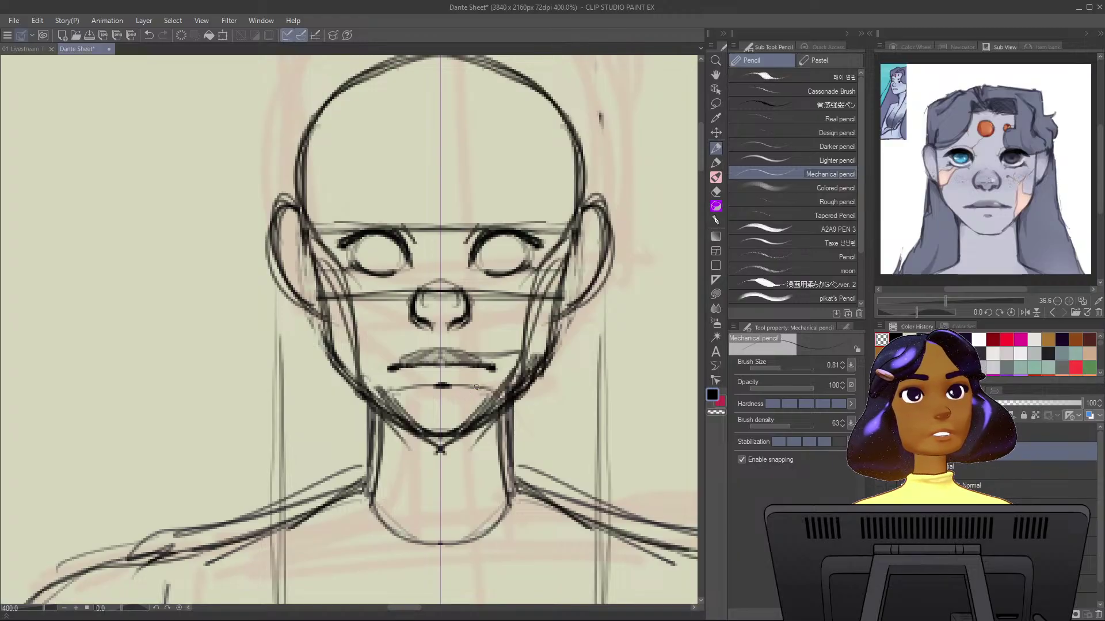
# Redraw the upper edges of both ears lower with a thick line and fade out the old ear tips above.
pyautogui.moveTo(575, 245)
pyautogui.mouseDown()
pyautogui.moveTo(496, 267)
pyautogui.moveTo(521, 259)
pyautogui.moveTo(524, 291)
pyautogui.moveTo(486, 340)
pyautogui.moveTo(527, 271)
pyautogui.moveTo(494, 248)
pyautogui.moveTo(520, 254)
pyautogui.moveTo(504, 319)
pyautogui.mouseUp()
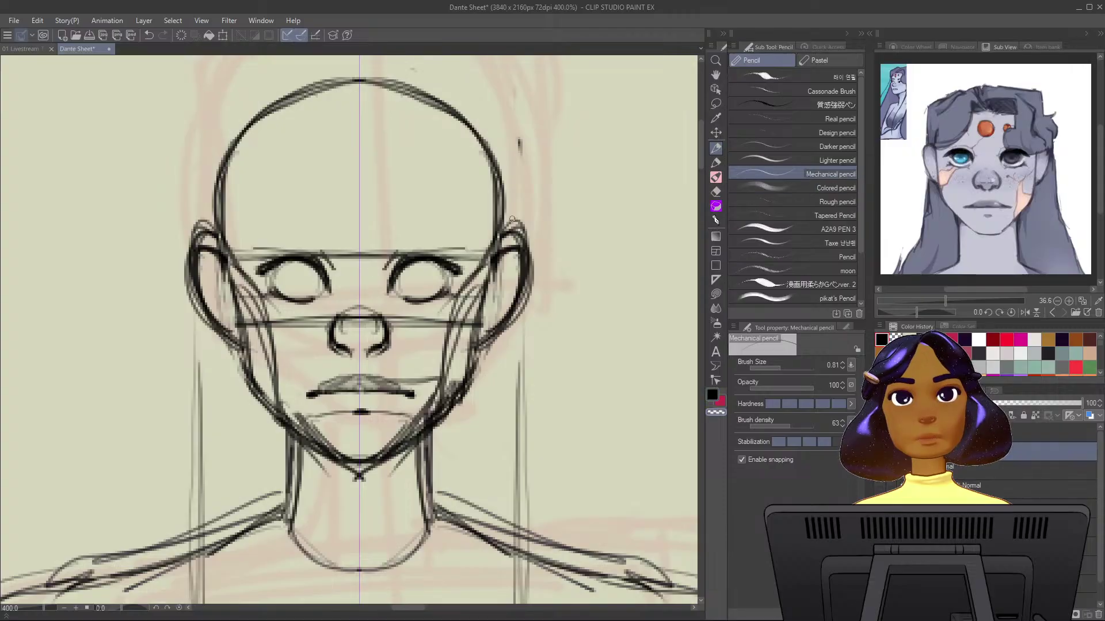
pyautogui.moveTo(509, 241)
pyautogui.mouseDown()
pyautogui.moveTo(506, 222)
pyautogui.moveTo(514, 233)
pyautogui.mouseUp()
pyautogui.press('c')
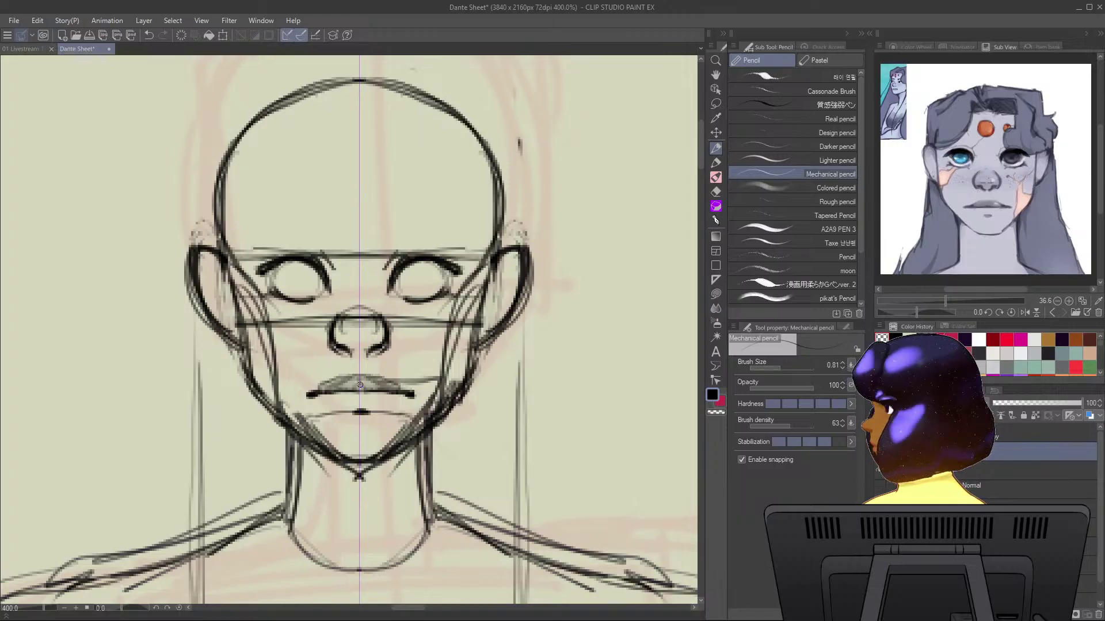
# Draw an upright oval with a notched upper edge in the middle of the forehead and darken its outline.
pyautogui.moveTo(352, 165)
pyautogui.mouseDown()
pyautogui.moveTo(340, 189)
pyautogui.moveTo(380, 205)
pyautogui.moveTo(342, 213)
pyautogui.moveTo(359, 170)
pyautogui.moveTo(382, 187)
pyautogui.moveTo(382, 211)
pyautogui.moveTo(344, 213)
pyautogui.moveTo(358, 224)
pyautogui.moveTo(380, 199)
pyautogui.moveTo(345, 164)
pyautogui.moveTo(361, 175)
pyautogui.mouseUp()
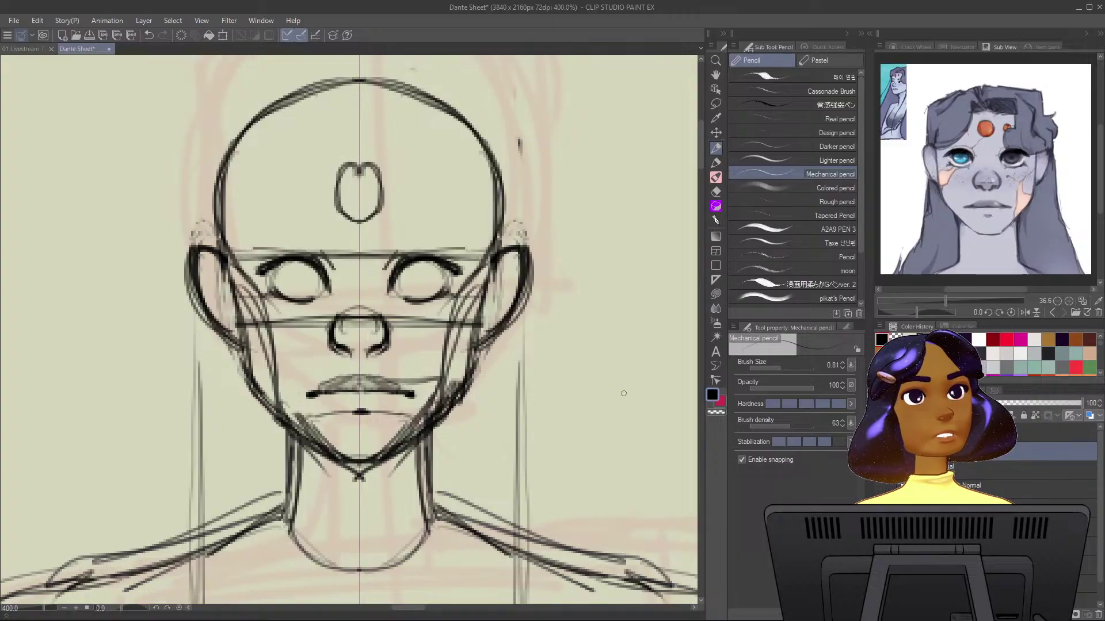
pyautogui.scroll(1, 621, 395)
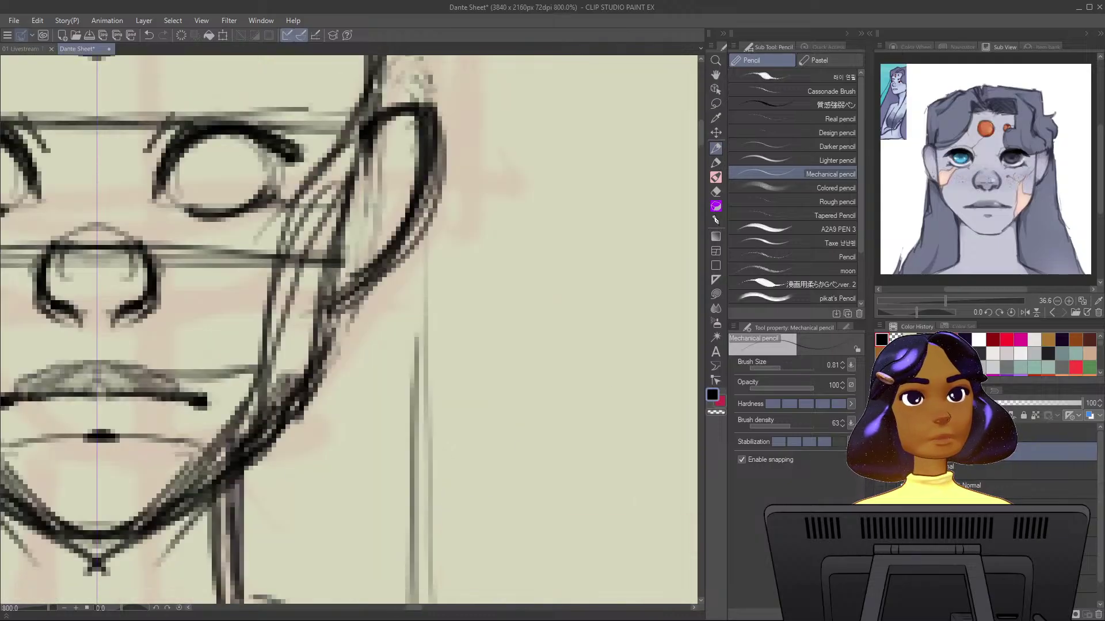
pyautogui.scroll(2, 548, 306)
pyautogui.moveTo(242, 137)
pyautogui.mouseDown()
pyautogui.moveTo(377, 227)
pyautogui.moveTo(426, 246)
pyautogui.moveTo(499, 311)
pyautogui.moveTo(447, 368)
pyautogui.mouseUp()
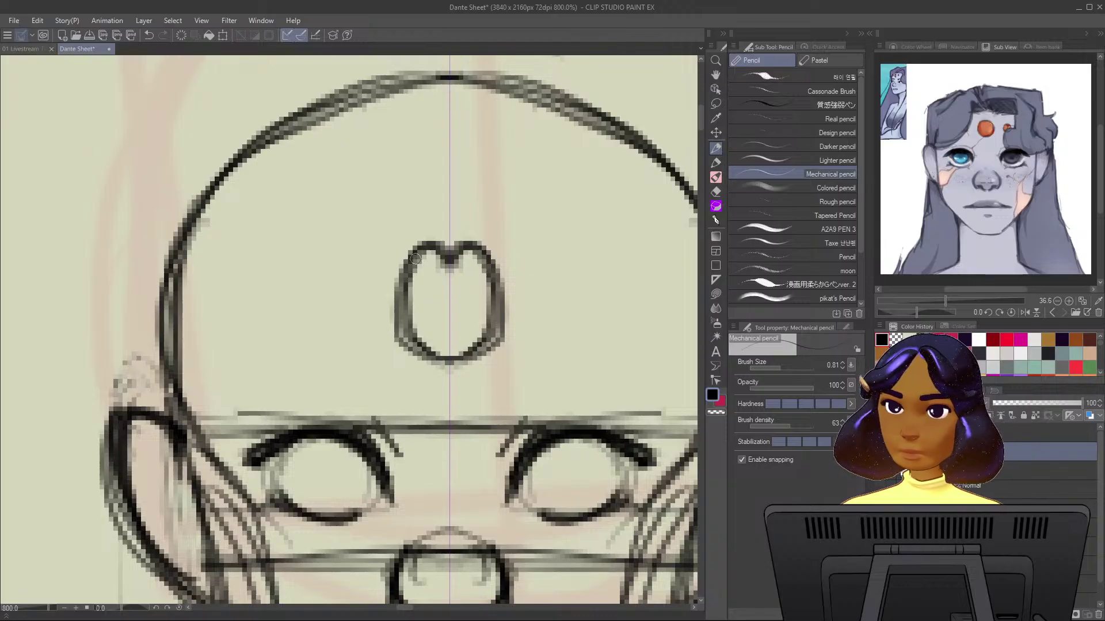
pyautogui.moveTo(415, 256)
pyautogui.mouseDown()
pyautogui.moveTo(401, 330)
pyautogui.moveTo(414, 349)
pyautogui.moveTo(460, 364)
pyautogui.moveTo(506, 338)
pyautogui.moveTo(461, 357)
pyautogui.mouseUp()
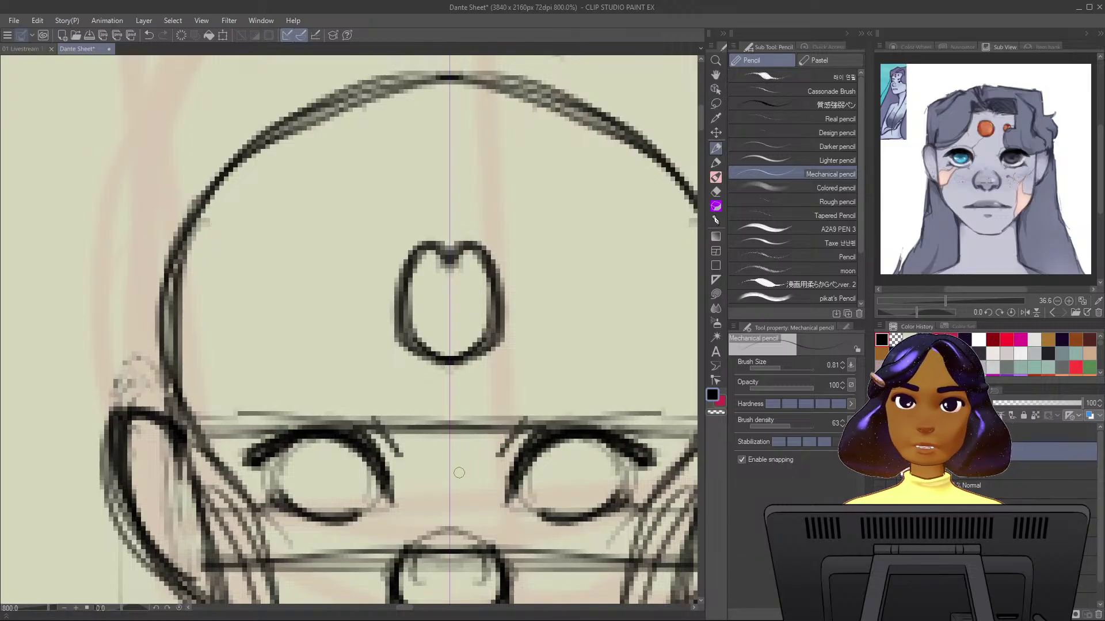
# Draw a small slanted oval on each side of the central forehead mark and thicken the outlines.
pyautogui.moveTo(340, 248)
pyautogui.mouseDown()
pyautogui.moveTo(325, 302)
pyautogui.moveTo(351, 251)
pyautogui.moveTo(333, 303)
pyautogui.moveTo(321, 280)
pyautogui.moveTo(334, 303)
pyautogui.mouseUp()
pyautogui.moveTo(339, 298)
pyautogui.mouseDown()
pyautogui.moveTo(350, 252)
pyautogui.moveTo(330, 303)
pyautogui.mouseUp()
pyautogui.moveTo(349, 249); pyautogui.dragTo(331, 305)
pyautogui.scroll(-2, 234, 564)
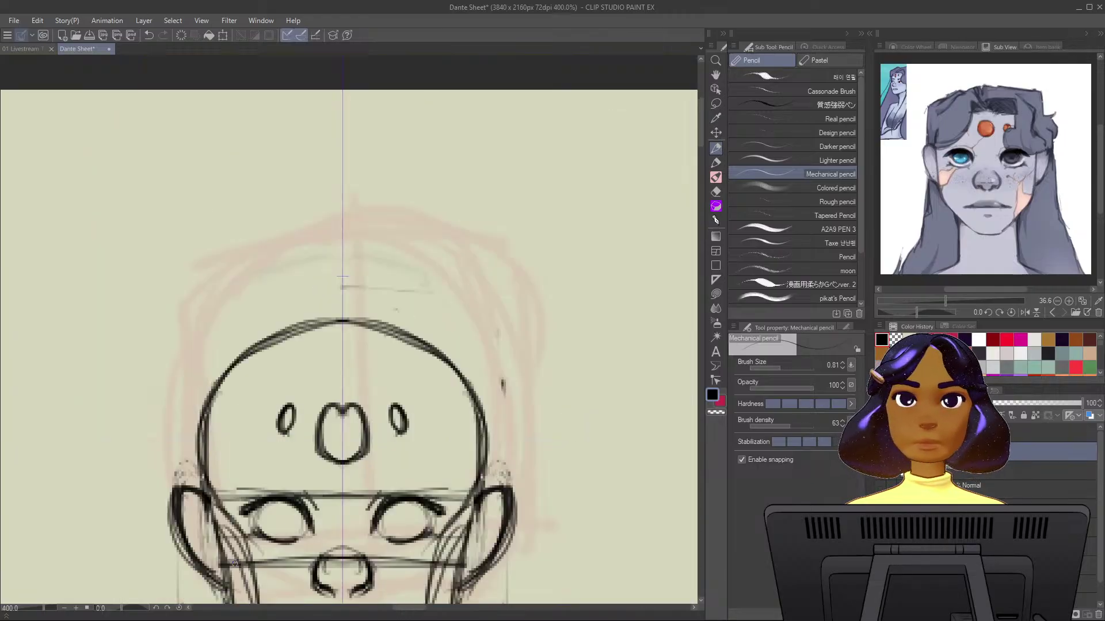
pyautogui.scroll(-2, 235, 563)
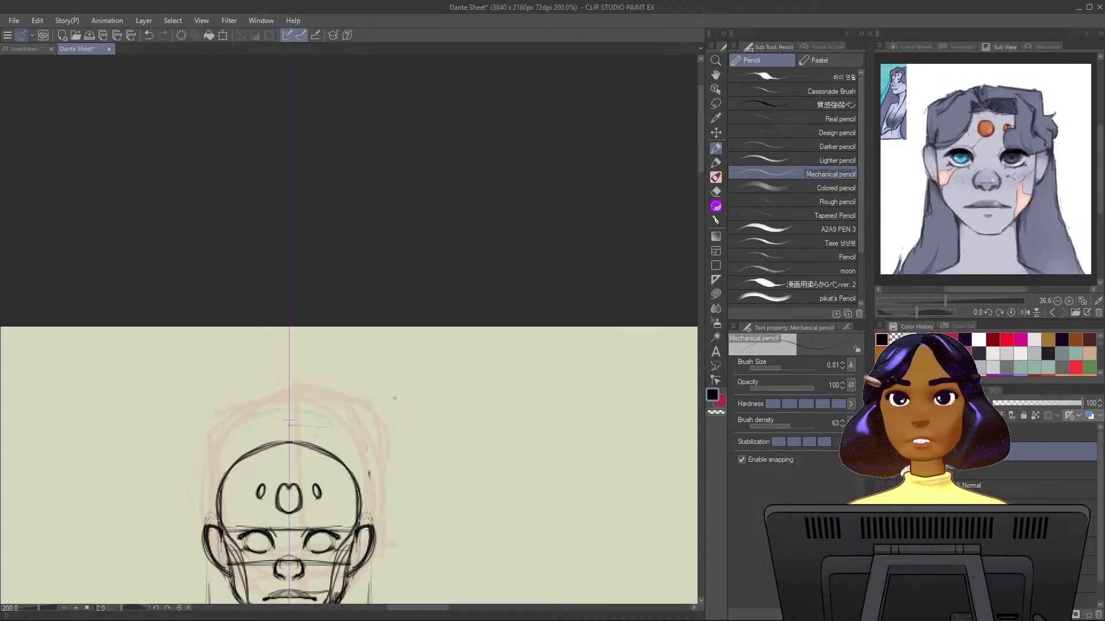
pyautogui.scroll(2, 394, 398)
pyautogui.moveTo(424, 383); pyautogui.dragTo(591, 203)
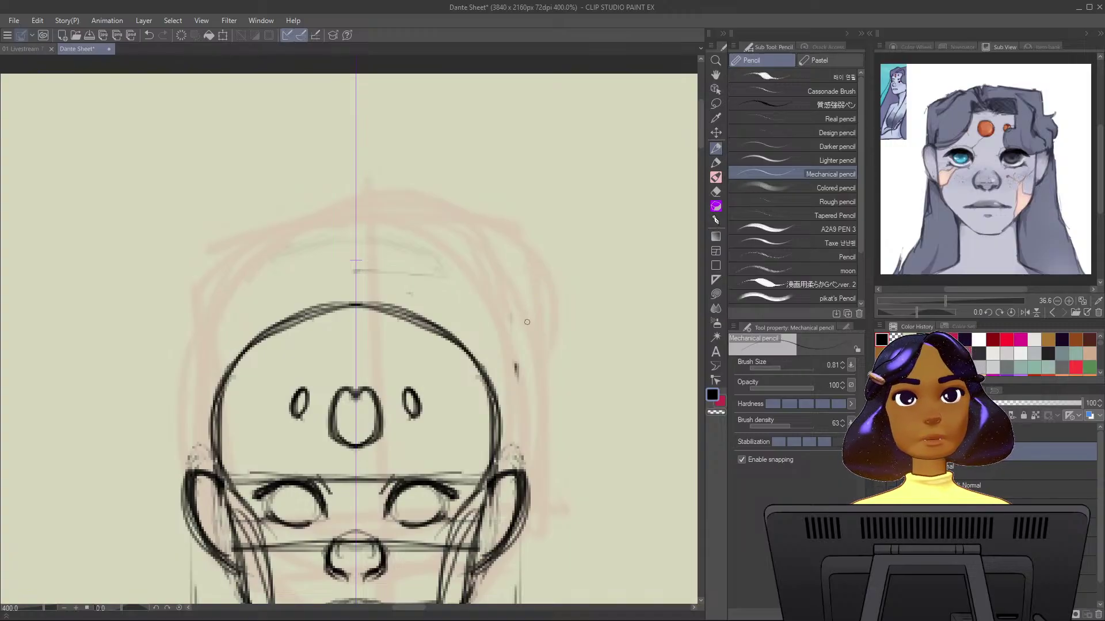
pyautogui.scroll(2, 524, 321)
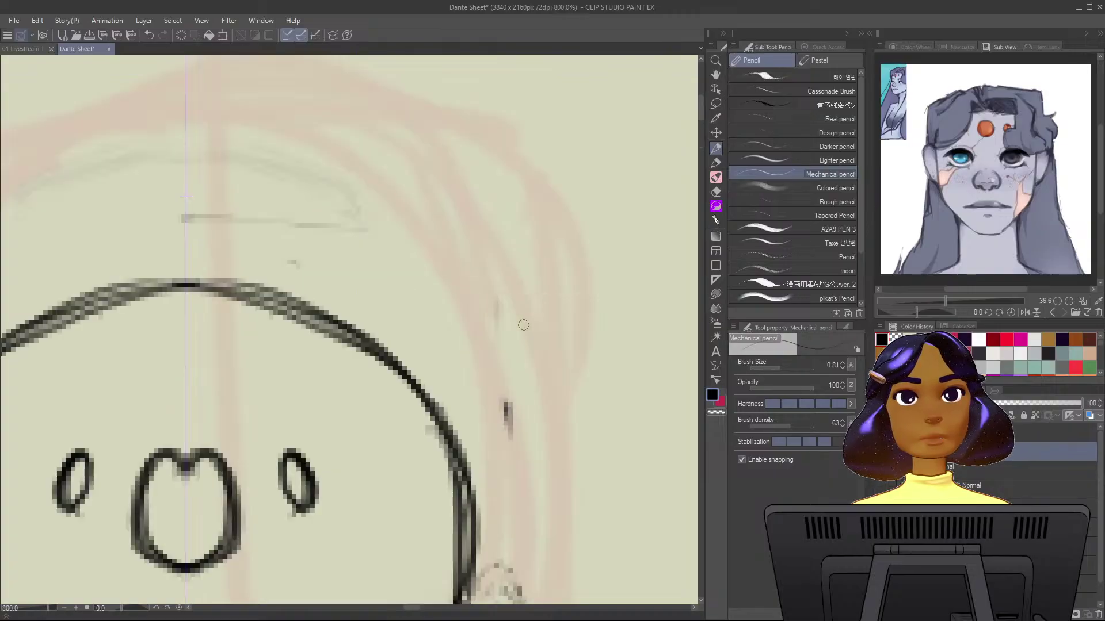
pyautogui.moveTo(363, 321); pyautogui.dragTo(474, 272)
pyautogui.scroll(-2, 681, 127)
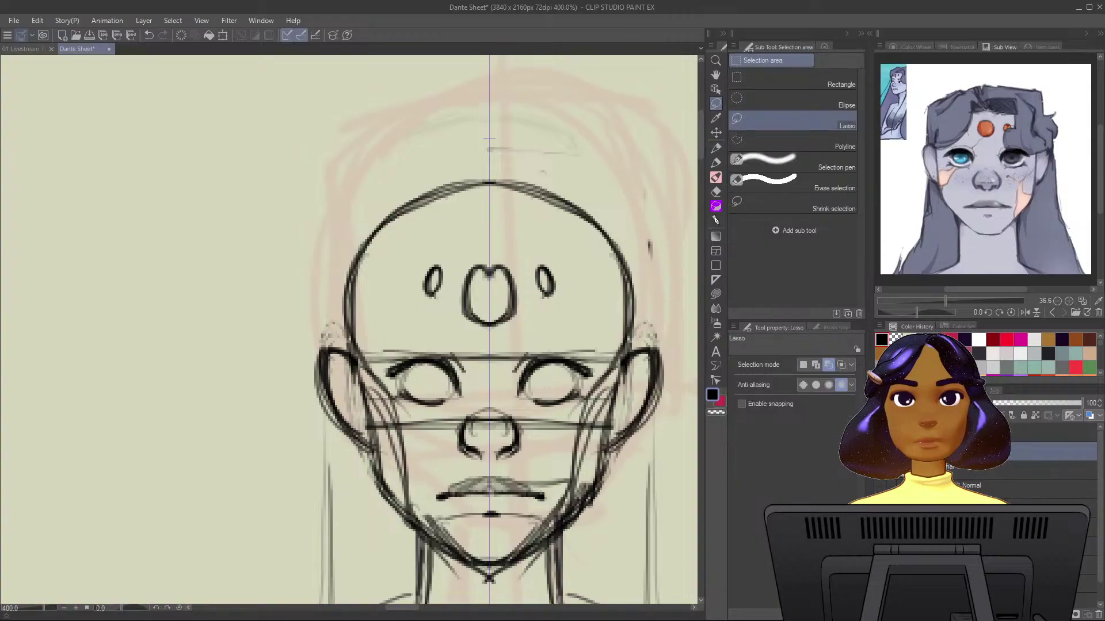
pyautogui.moveTo(478, 249)
pyautogui.mouseDown()
pyautogui.moveTo(502, 340)
pyautogui.moveTo(482, 246)
pyautogui.mouseUp()
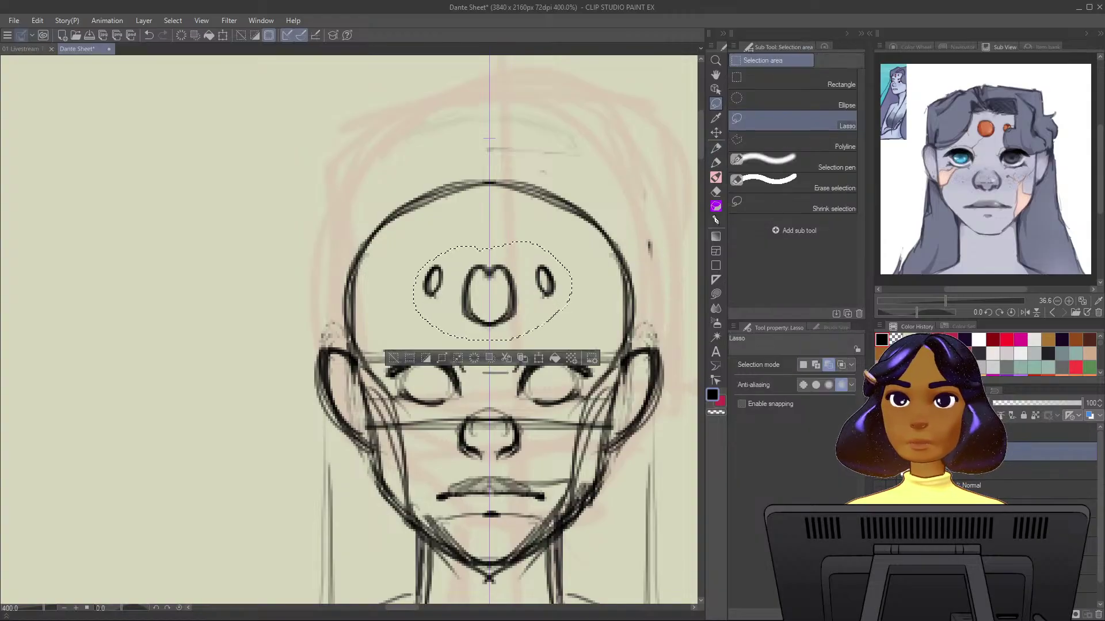
pyautogui.hotkey('ctrl', 'd')
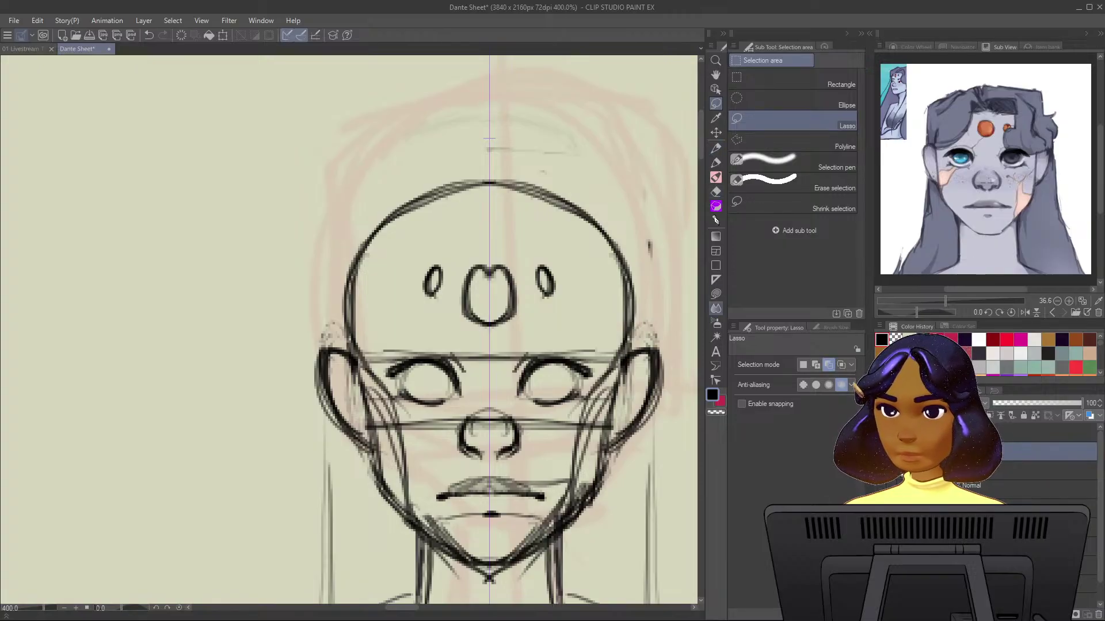
# Find and select the Symmetry Move Square Angle blend brush, and center the forehead marks for adjustment.
pyautogui.click(716, 280)
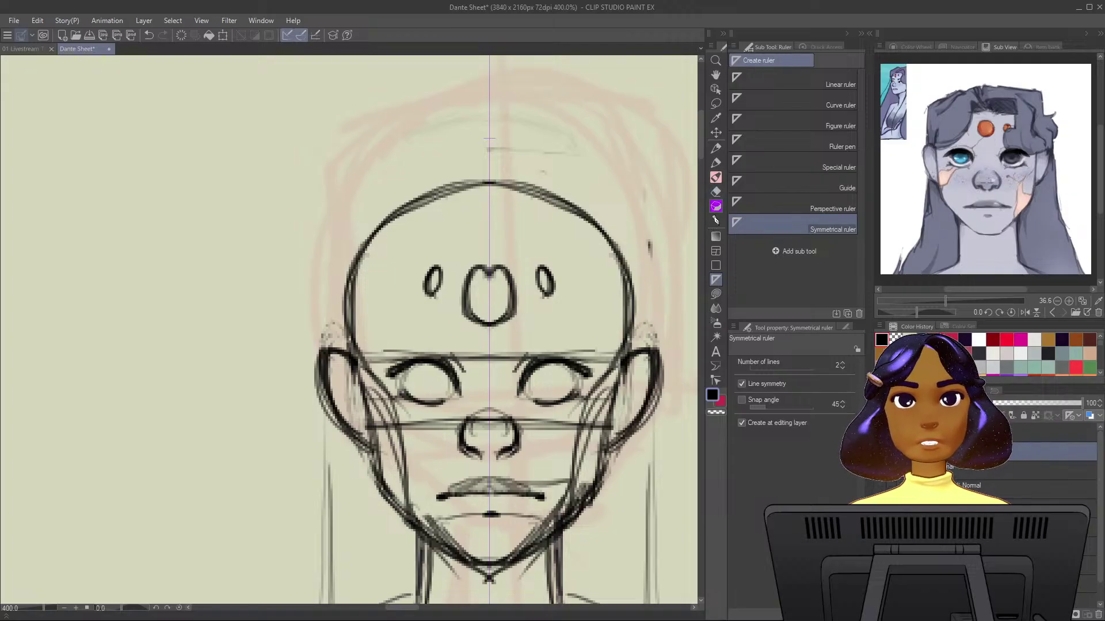
pyautogui.click(716, 220)
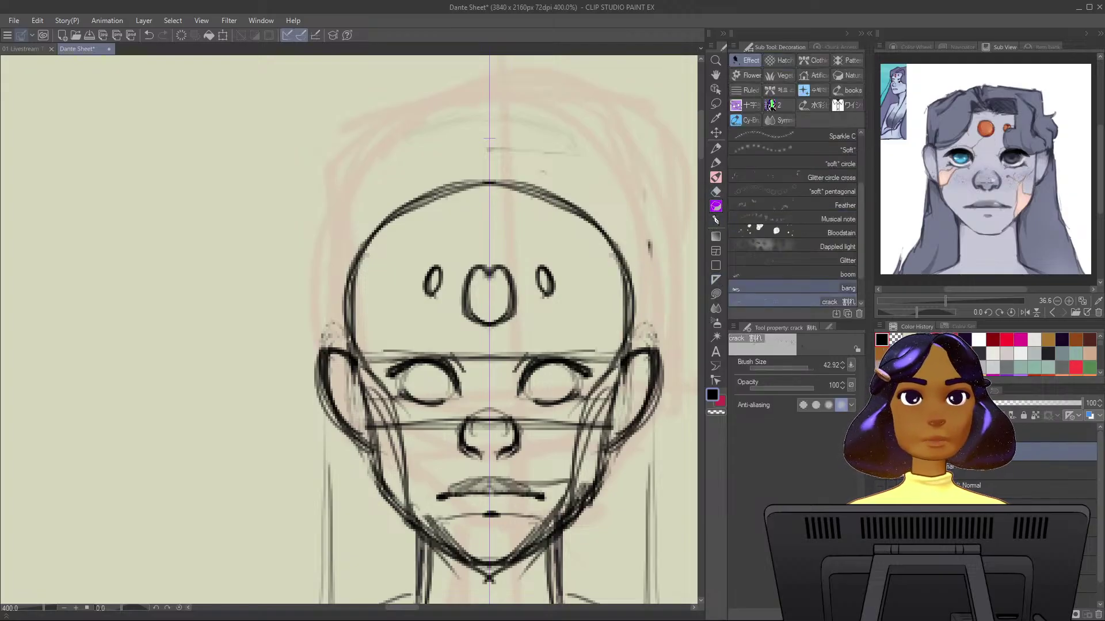
pyautogui.click(715, 308)
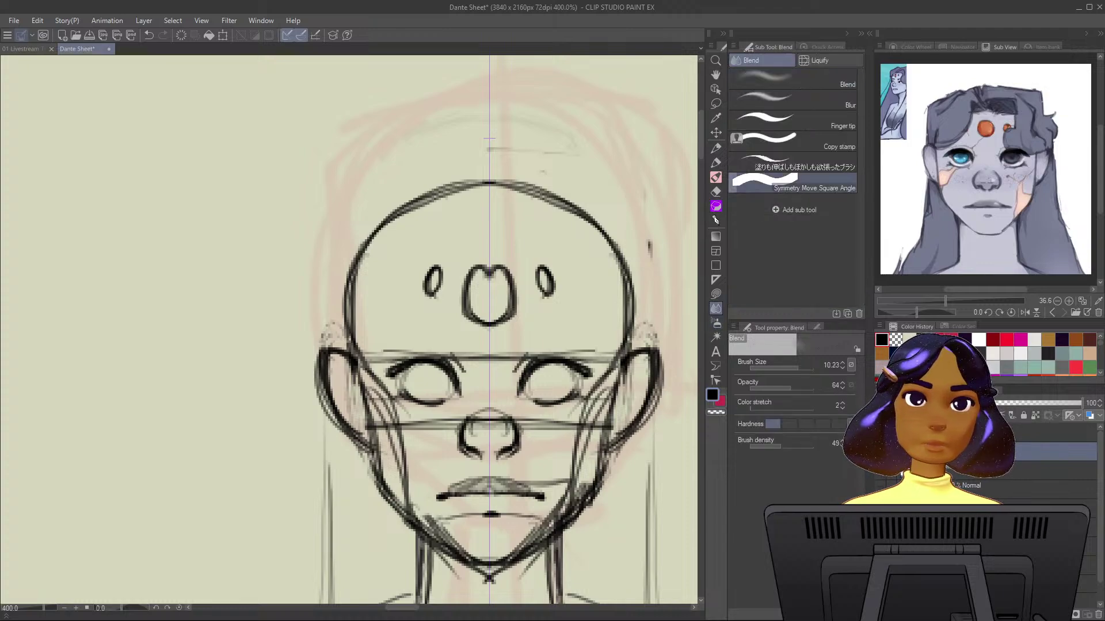
pyautogui.click(794, 183)
pyautogui.hotkey('ctrl', '+')
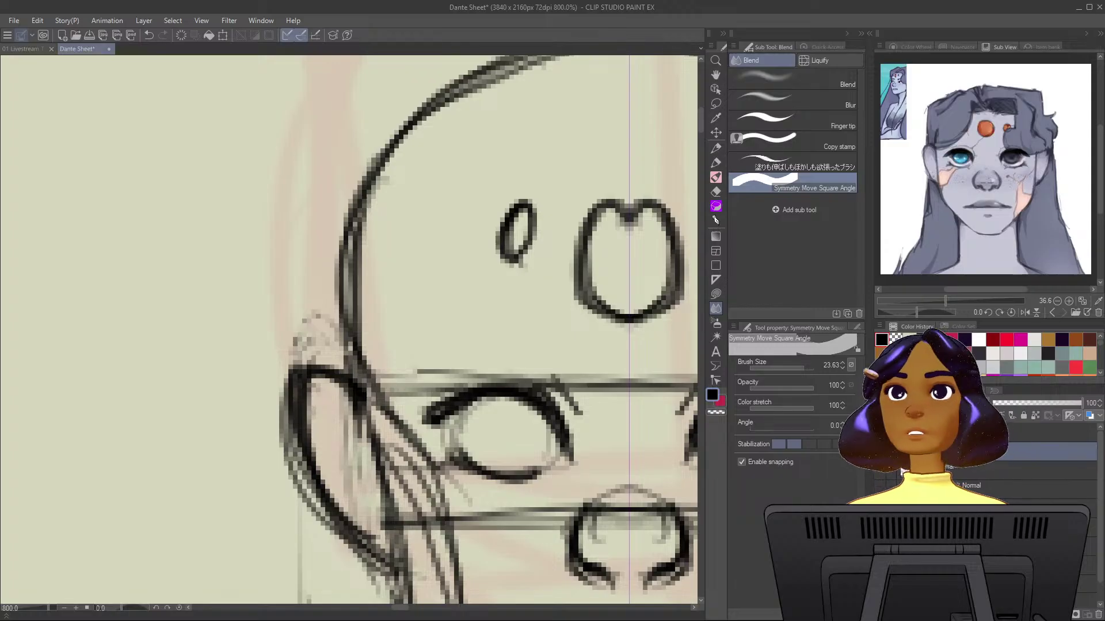
pyautogui.moveTo(403, 123); pyautogui.dragTo(388, 109)
pyautogui.hotkey('ctrl', 'z')
pyautogui.moveTo(397, 172); pyautogui.dragTo(284, 179)
pyautogui.moveTo(477, 321); pyautogui.dragTo(379, 324)
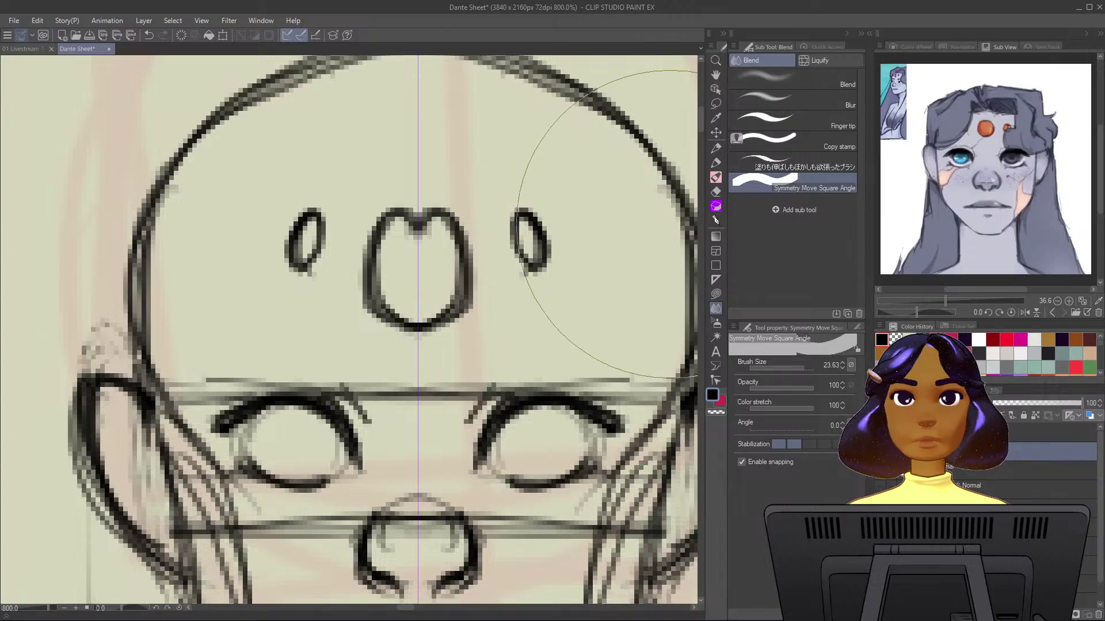
# Try to push the lower sides of the central forehead oval outward with the brush reduced to size 4.64.
pyautogui.press('[')
pyautogui.press('[')
pyautogui.press('[')
pyautogui.press('[')
pyautogui.press('[')
pyautogui.press('[')
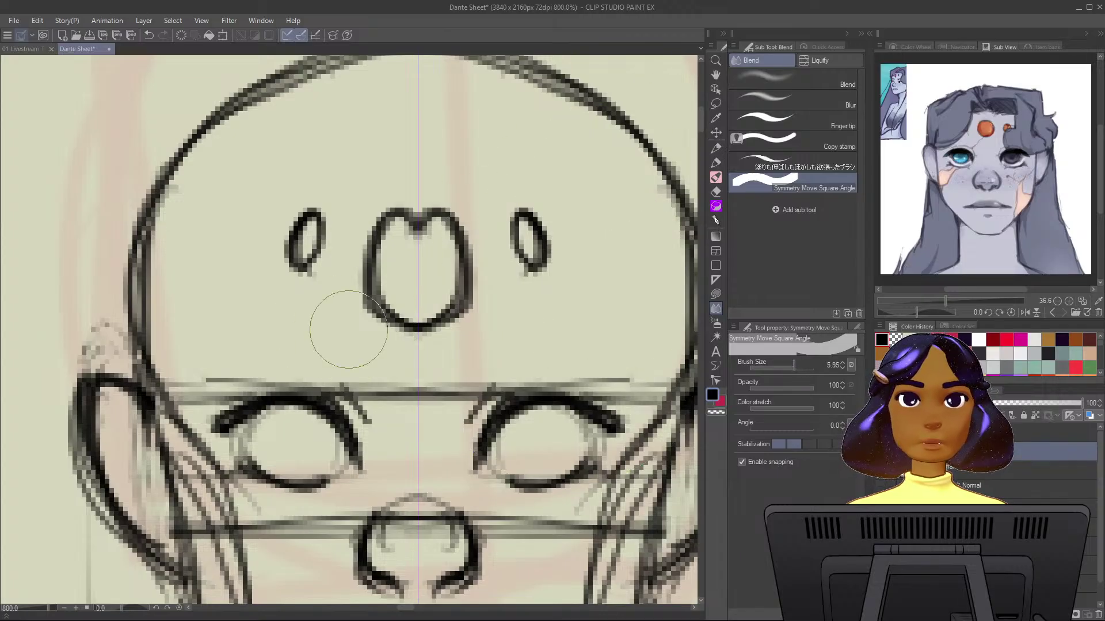
pyautogui.moveTo(460, 301)
pyautogui.mouseDown()
pyautogui.moveTo(487, 296)
pyautogui.moveTo(455, 311)
pyautogui.mouseUp()
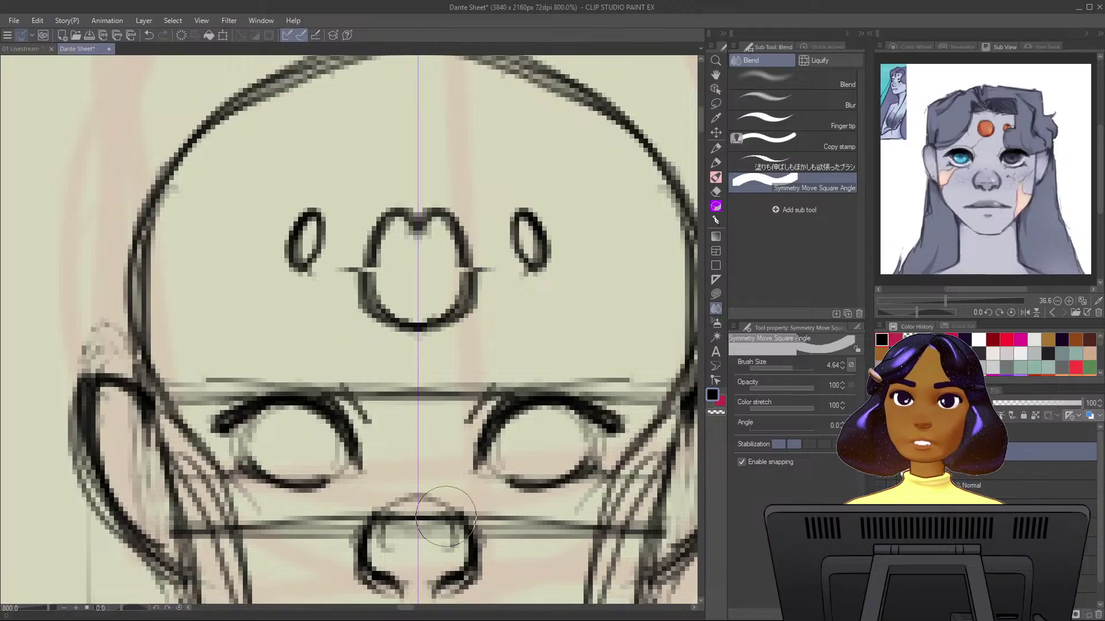
pyautogui.hotkey('ctrl', 'z')
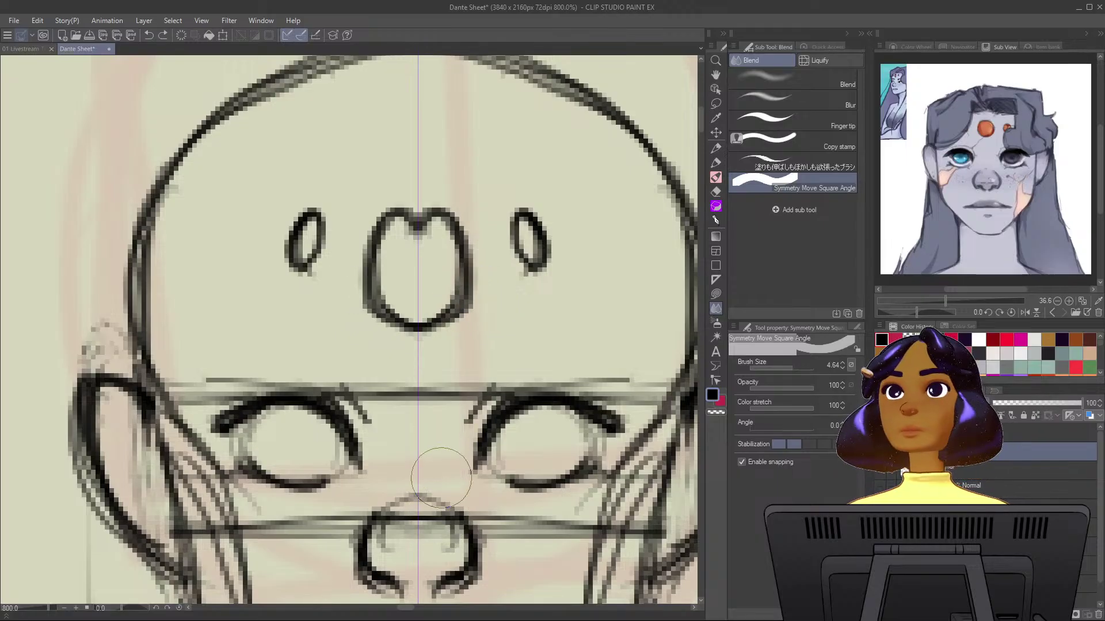
# Push the two small forehead ovals outward and slightly lower with the Symmetry Move brush enlarged to size 9.01.
pyautogui.press('[')
pyautogui.press(']')
pyautogui.press(']')
pyautogui.press(']')
pyautogui.press(']')
pyautogui.press(']')
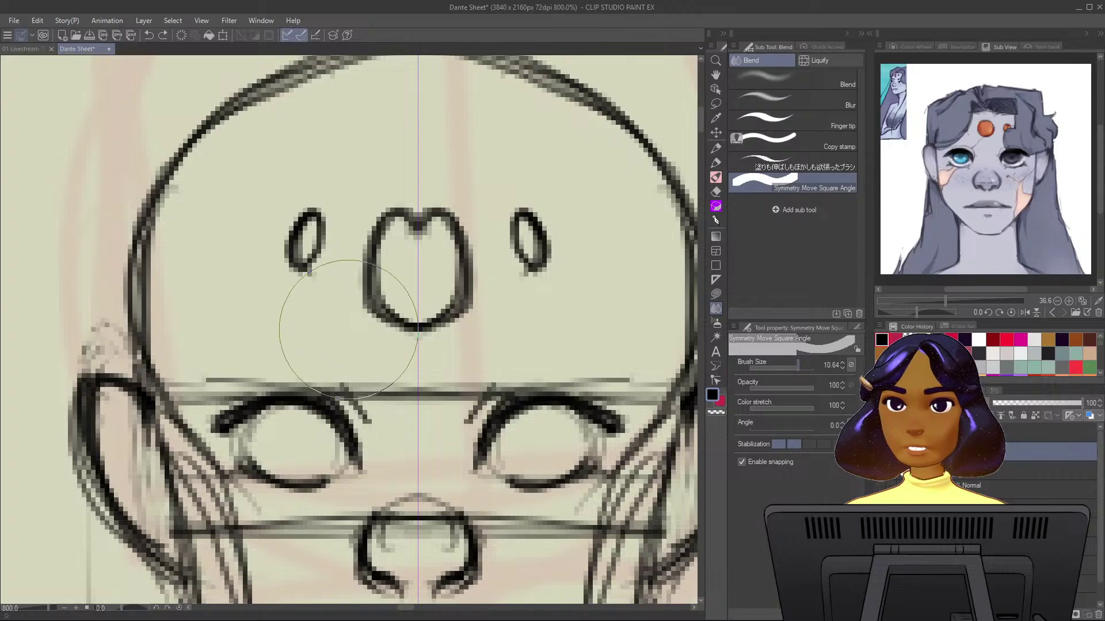
pyautogui.moveTo(537, 229)
pyautogui.mouseDown()
pyautogui.moveTo(575, 230)
pyautogui.moveTo(565, 278)
pyautogui.moveTo(575, 269)
pyautogui.moveTo(573, 239)
pyautogui.moveTo(547, 264)
pyautogui.mouseUp()
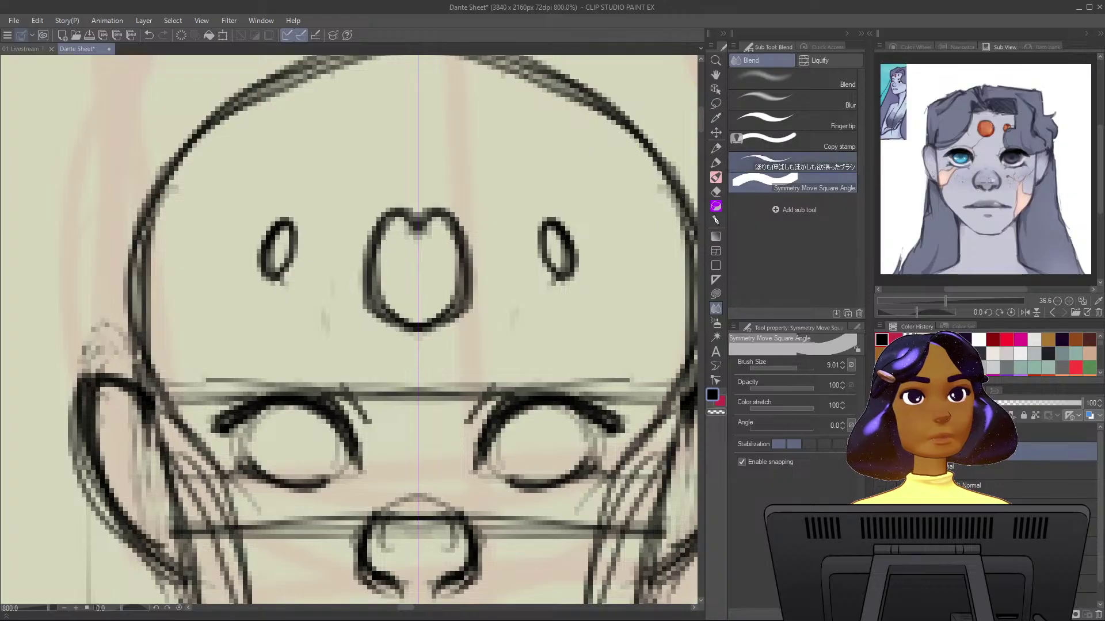
# Erase the central forehead oval with the Rough eraser and redraw it smaller and rounder with the Mechanical pencil.
pyautogui.press('e')
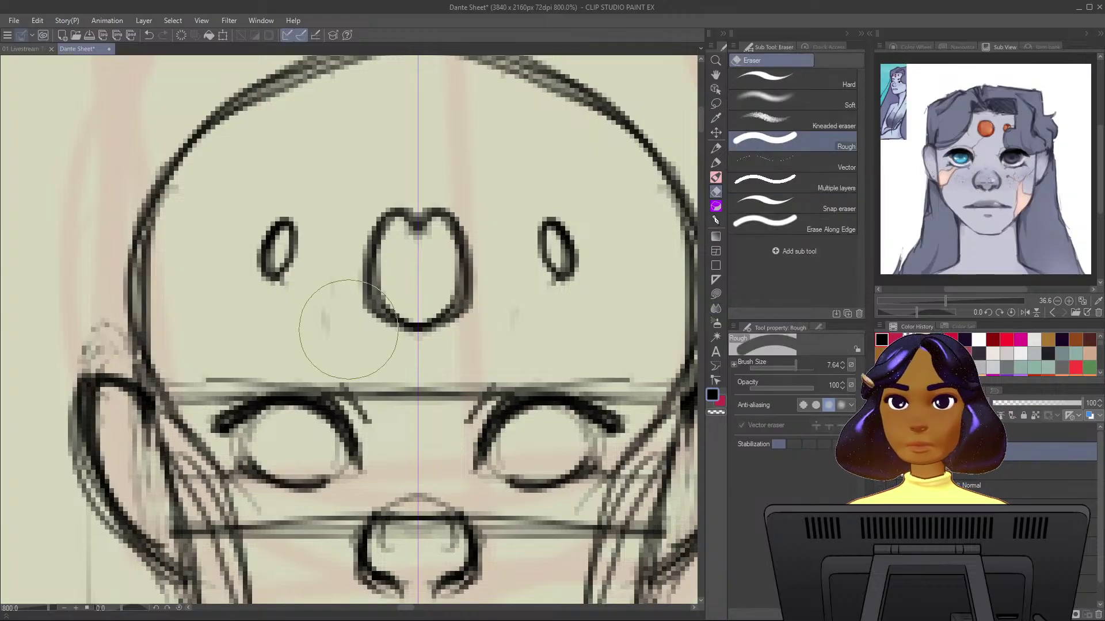
pyautogui.press(']')
pyautogui.moveTo(377, 222)
pyautogui.mouseDown()
pyautogui.moveTo(443, 228)
pyautogui.moveTo(412, 224)
pyautogui.moveTo(450, 218)
pyautogui.moveTo(392, 248)
pyautogui.moveTo(386, 279)
pyautogui.moveTo(356, 289)
pyautogui.moveTo(398, 250)
pyautogui.moveTo(382, 285)
pyautogui.moveTo(392, 256)
pyautogui.moveTo(389, 320)
pyautogui.moveTo(380, 305)
pyautogui.moveTo(397, 248)
pyautogui.moveTo(415, 249)
pyautogui.moveTo(470, 319)
pyautogui.moveTo(453, 251)
pyautogui.mouseUp()
pyautogui.click(715, 149)
pyautogui.press('c')
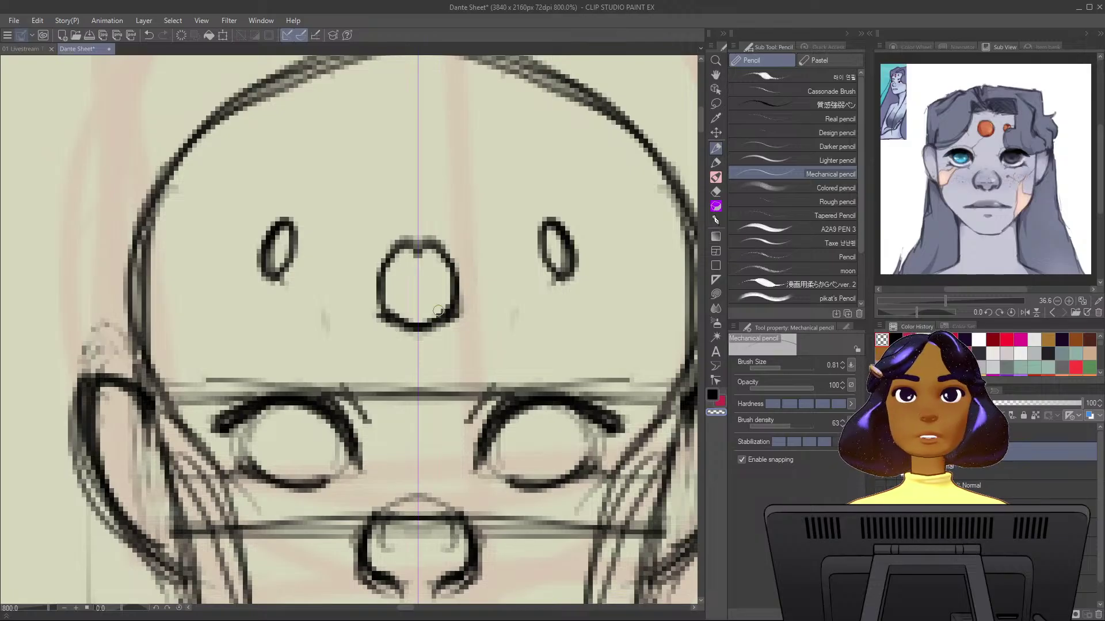
pyautogui.press('c')
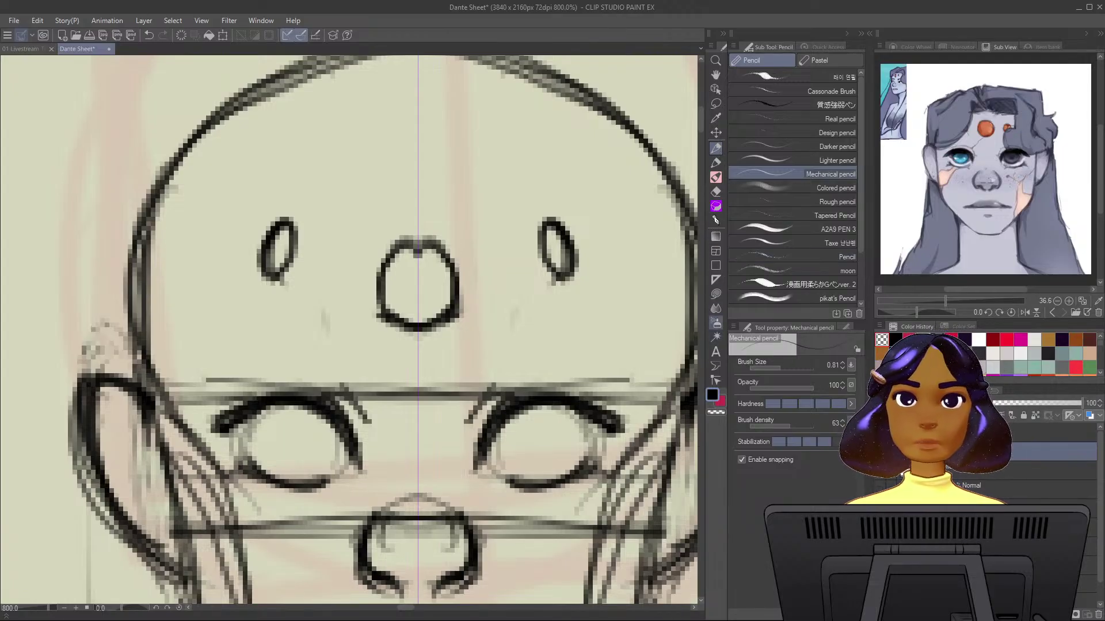
# Push the two small forehead ovals slightly inward and down with the Symmetry Move Square Angle brush.
pyautogui.click(716, 308)
pyautogui.moveTo(557, 247); pyautogui.dragTo(546, 264)
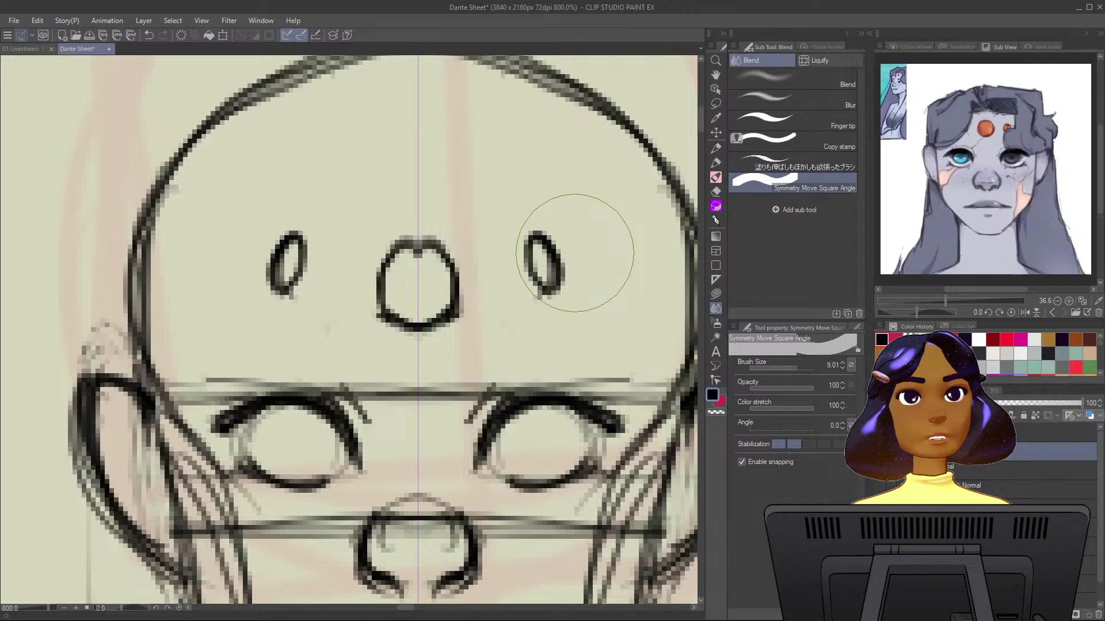
# Compare the head sketch on Layer 6 with the pink rough on Layer 5 by toggling the layers' visibility.
pyautogui.click(716, 147)
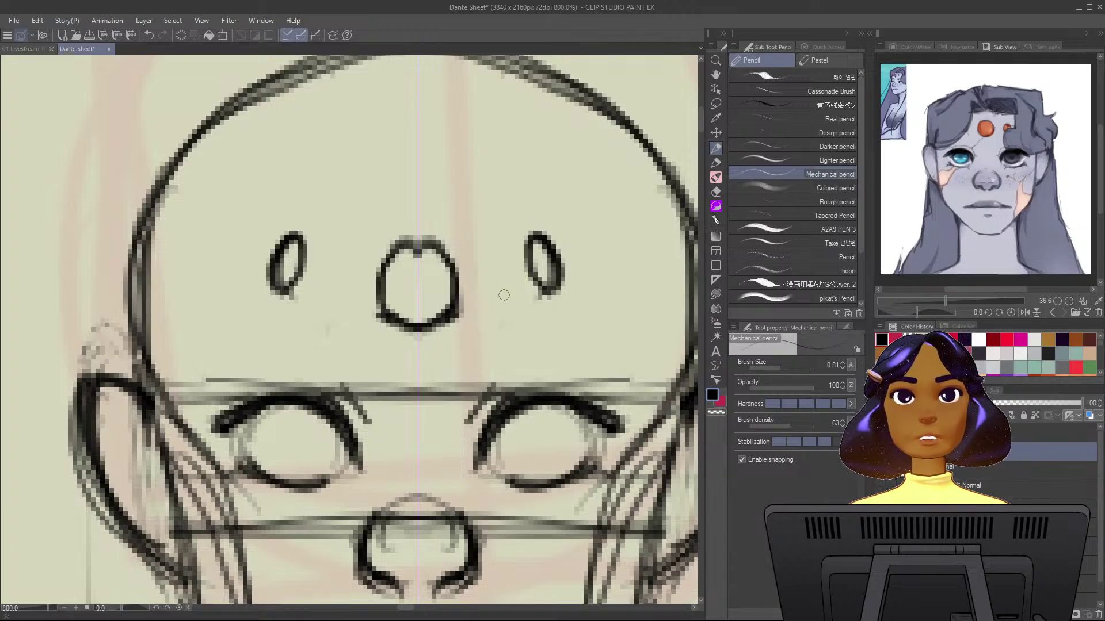
pyautogui.scroll(-2, 504, 295)
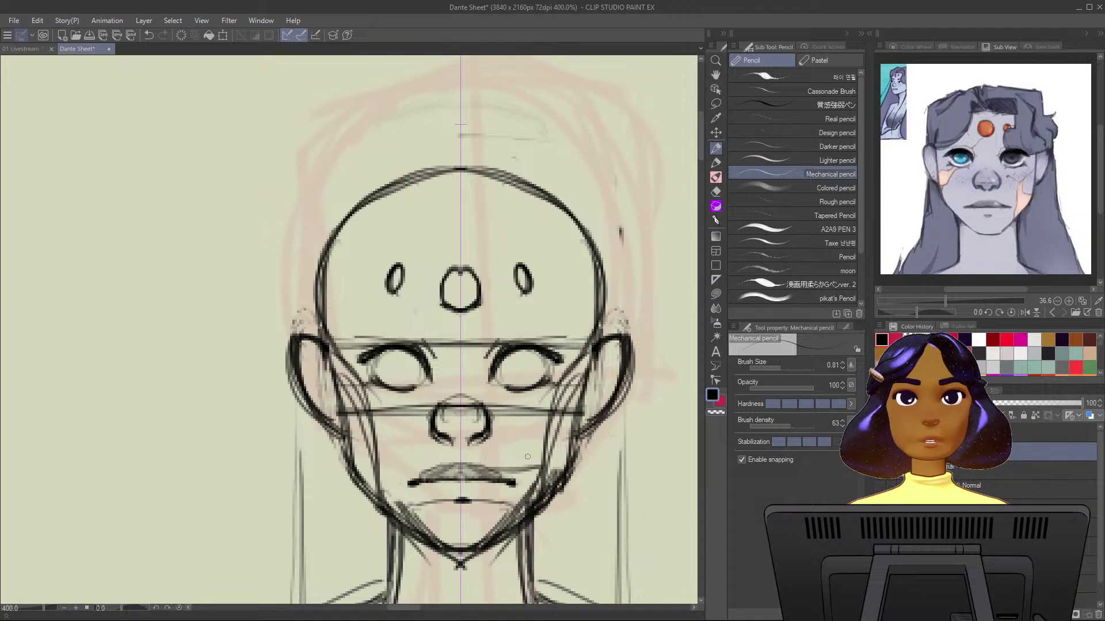
pyautogui.moveTo(531, 381); pyautogui.dragTo(469, 386)
pyautogui.scroll(2, 475, 391)
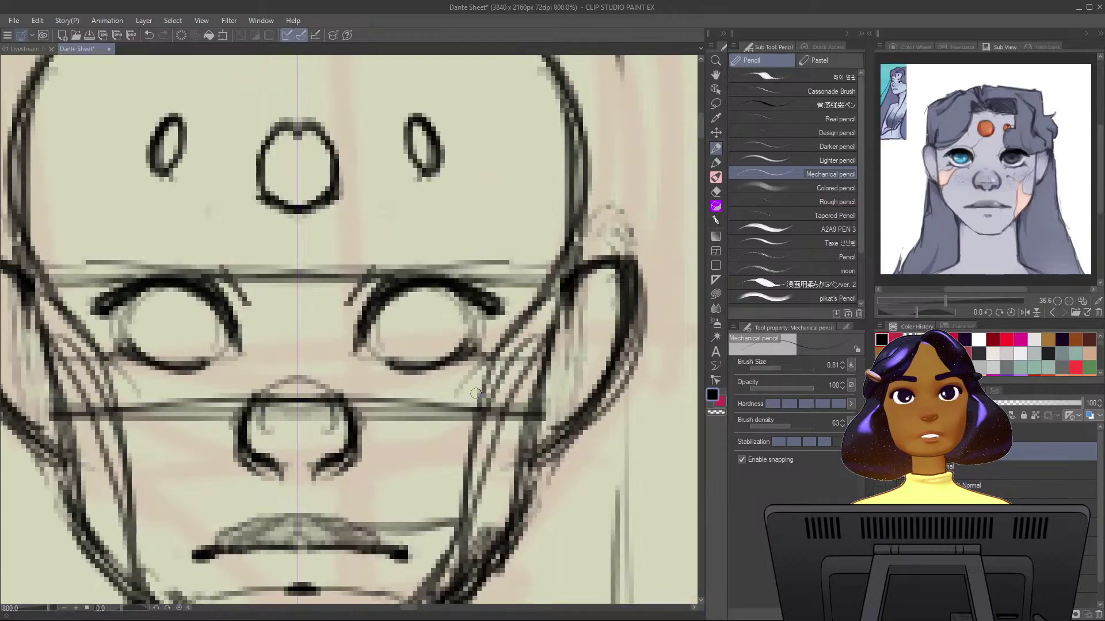
pyautogui.scroll(-2, 498, 312)
pyautogui.moveTo(609, 325); pyautogui.dragTo(634, 378)
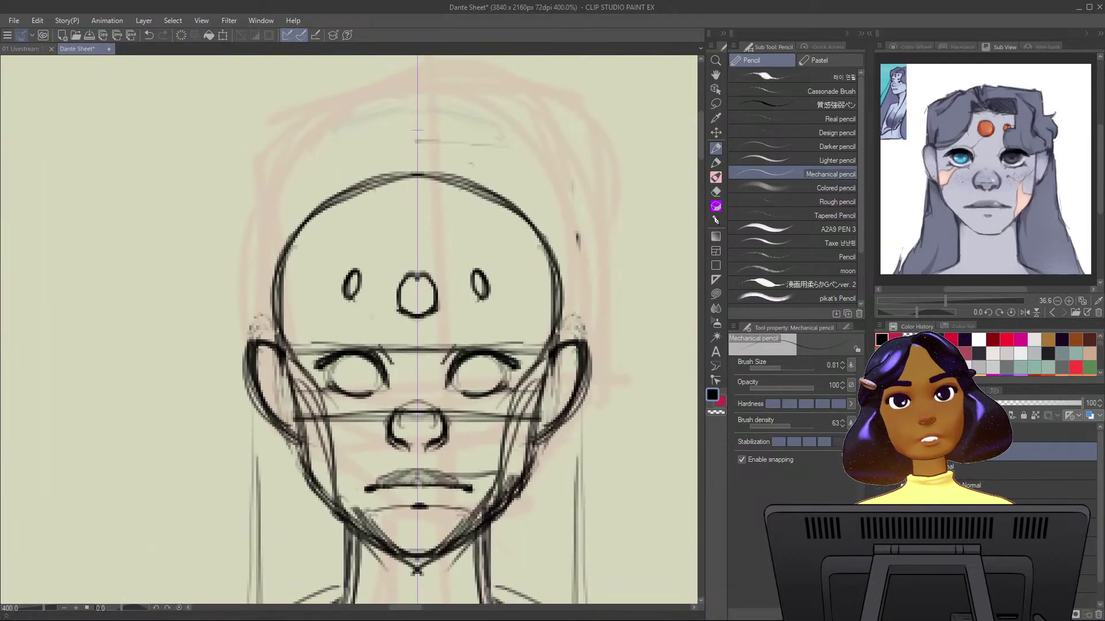
pyautogui.click(882, 452)
pyautogui.click(882, 470)
pyautogui.click(882, 452)
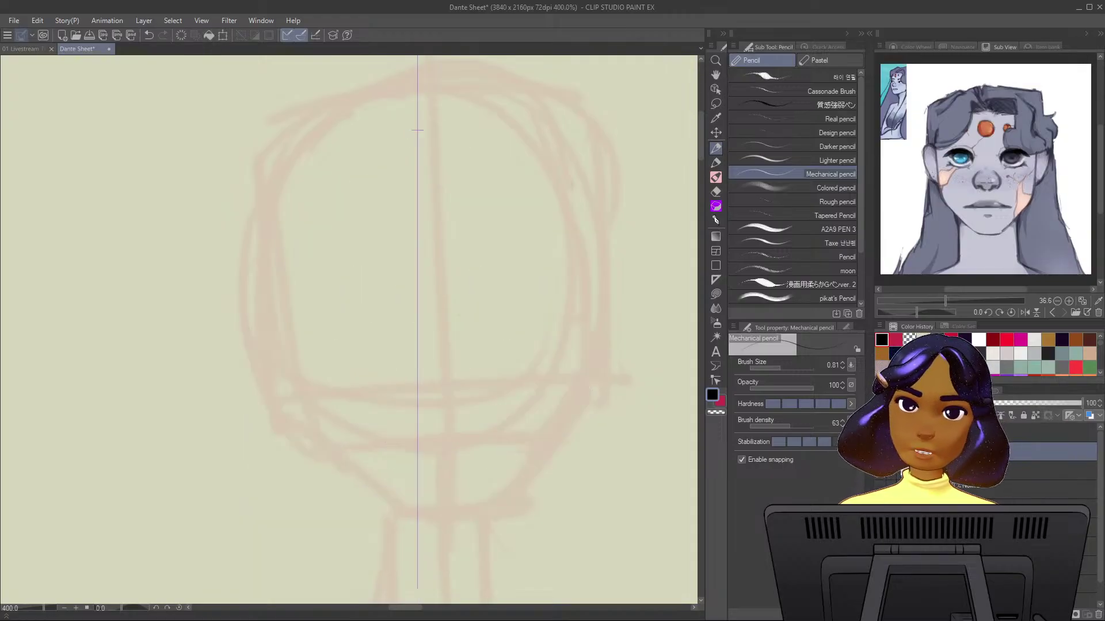
pyautogui.click(882, 471)
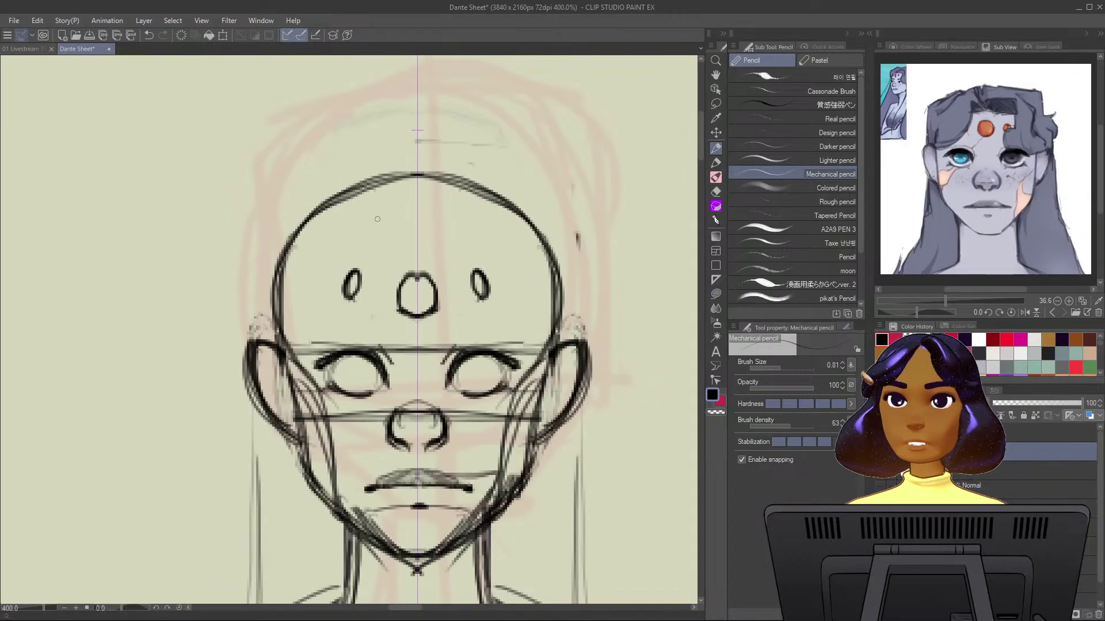
# Turn off snapping for the Mechanical pencil and start the hairline with a short jagged mark at the upper left of the forehead.
pyautogui.moveTo(383, 200); pyautogui.dragTo(376, 214)
pyautogui.moveTo(451, 200); pyautogui.dragTo(460, 215)
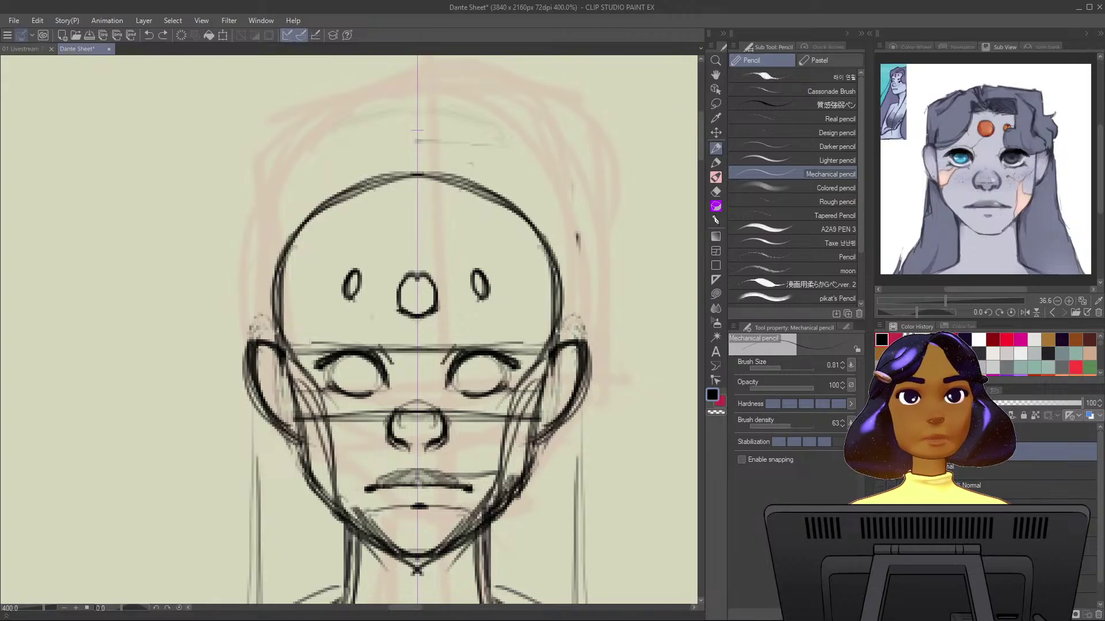
pyautogui.moveTo(370, 219); pyautogui.dragTo(374, 215)
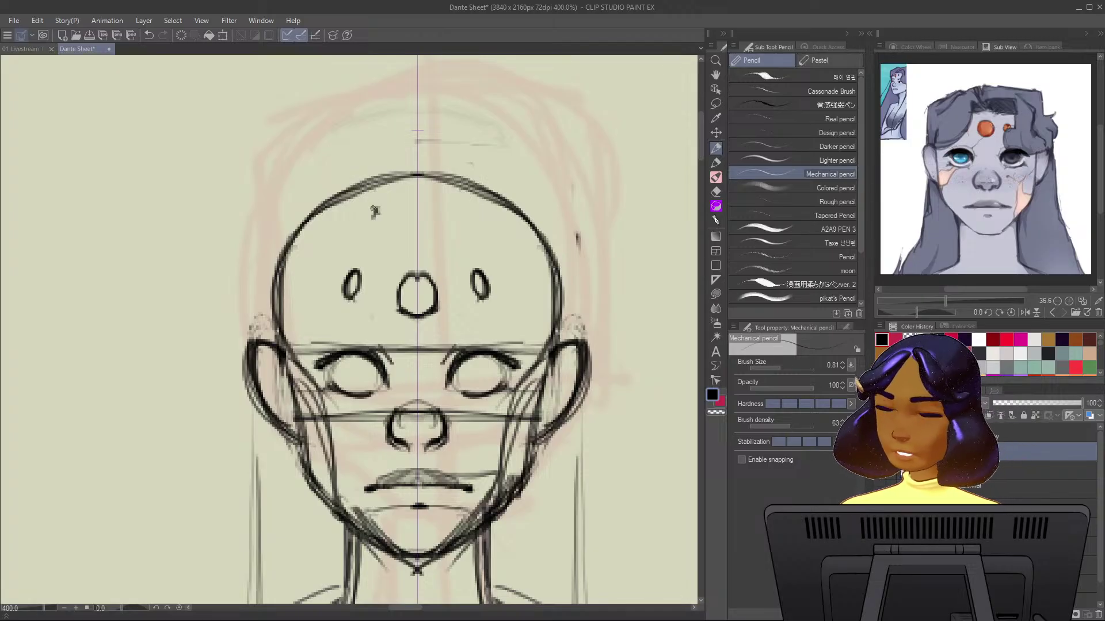
pyautogui.moveTo(374, 214); pyautogui.dragTo(349, 197)
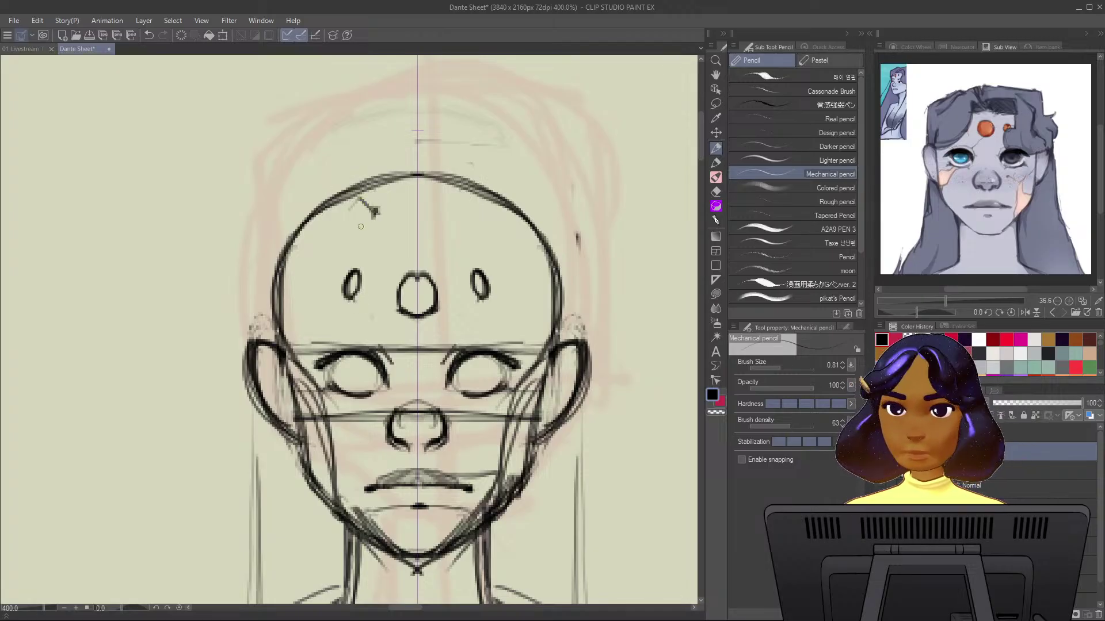
# Sketch the left front lock sweeping from the parting past the temple to the ear, and darken its root.
pyautogui.moveTo(357, 201); pyautogui.dragTo(296, 315)
pyautogui.moveTo(340, 269)
pyautogui.mouseDown()
pyautogui.moveTo(258, 303)
pyautogui.moveTo(261, 266)
pyautogui.moveTo(272, 294)
pyautogui.moveTo(263, 303)
pyautogui.moveTo(310, 339)
pyautogui.mouseUp()
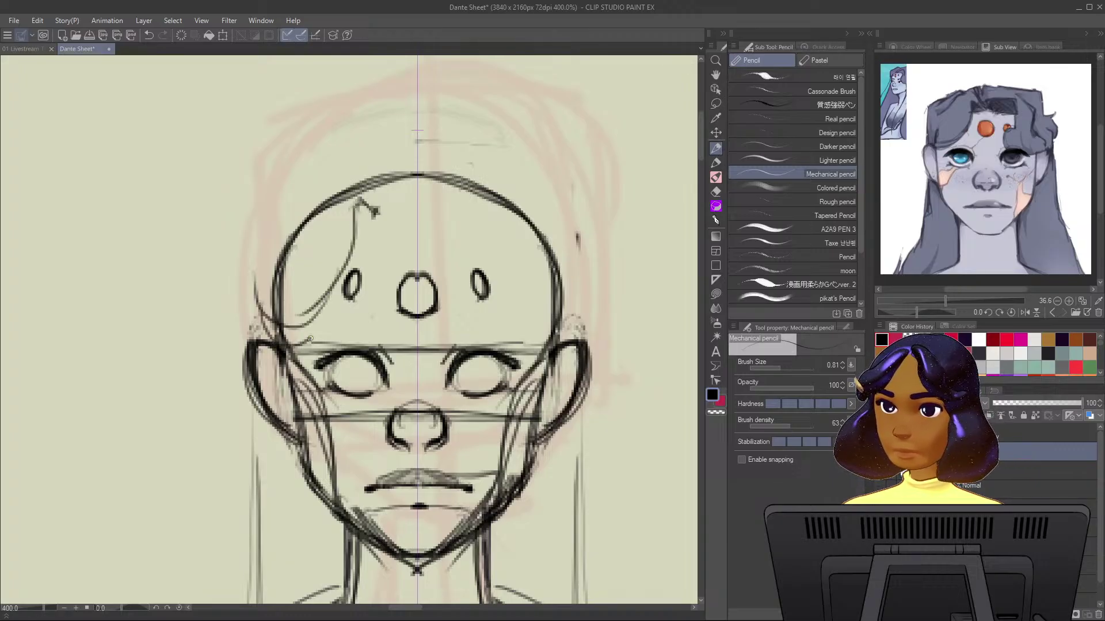
pyautogui.moveTo(375, 218); pyautogui.dragTo(313, 337)
pyautogui.moveTo(317, 350); pyautogui.dragTo(252, 280)
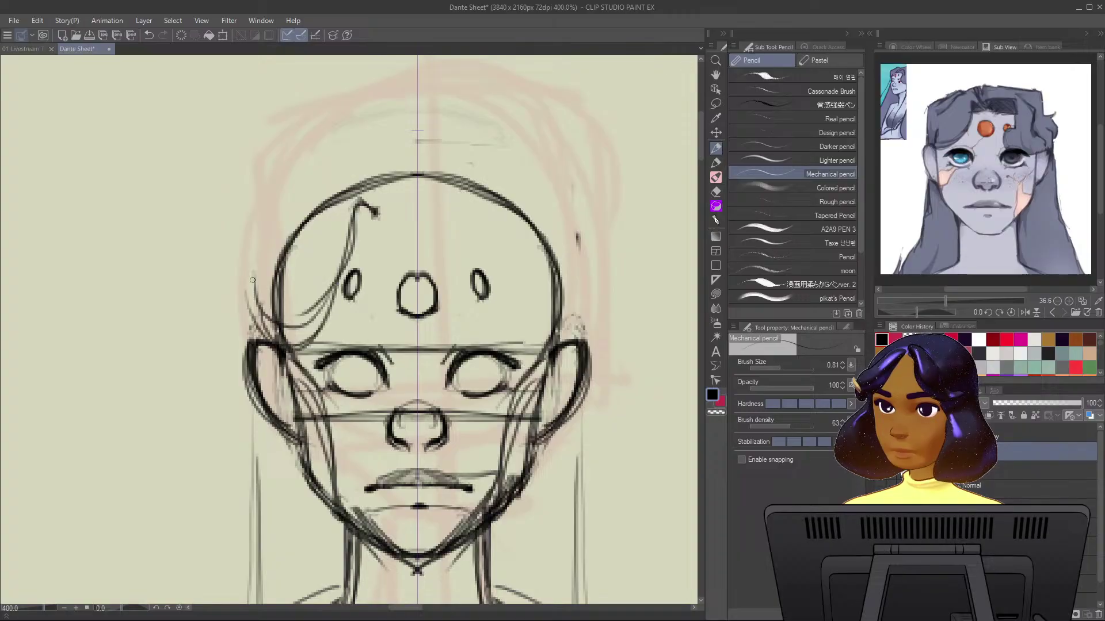
pyautogui.moveTo(377, 220)
pyautogui.mouseDown()
pyautogui.moveTo(355, 208)
pyautogui.moveTo(348, 239)
pyautogui.moveTo(282, 328)
pyautogui.mouseUp()
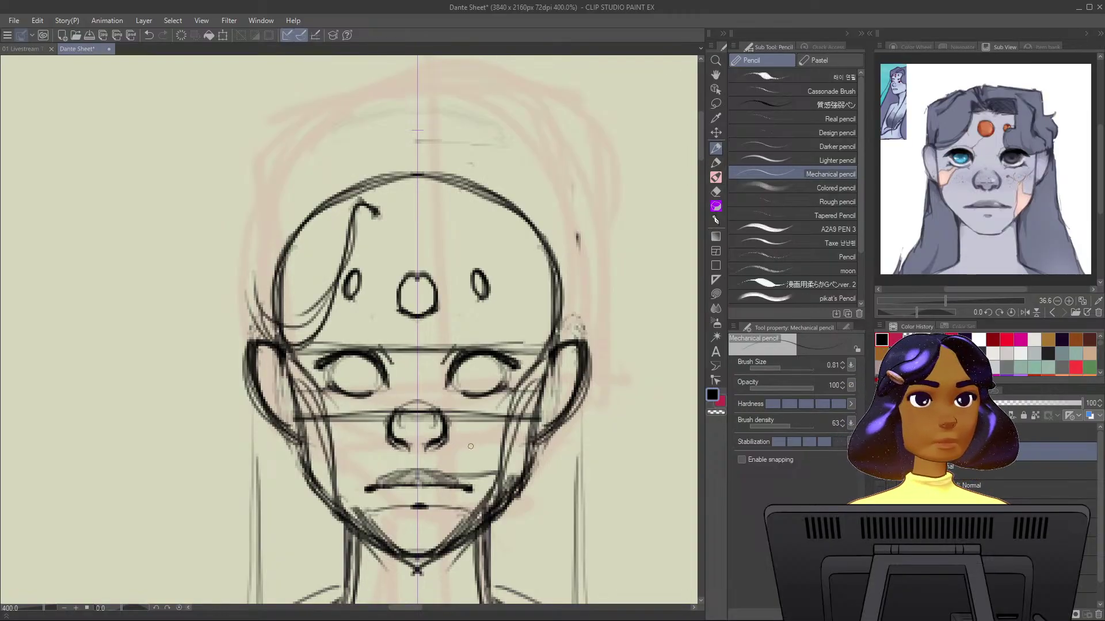
pyautogui.moveTo(371, 206)
pyautogui.mouseDown()
pyautogui.moveTo(386, 224)
pyautogui.moveTo(361, 197)
pyautogui.moveTo(347, 258)
pyautogui.moveTo(358, 216)
pyautogui.moveTo(384, 228)
pyautogui.mouseUp()
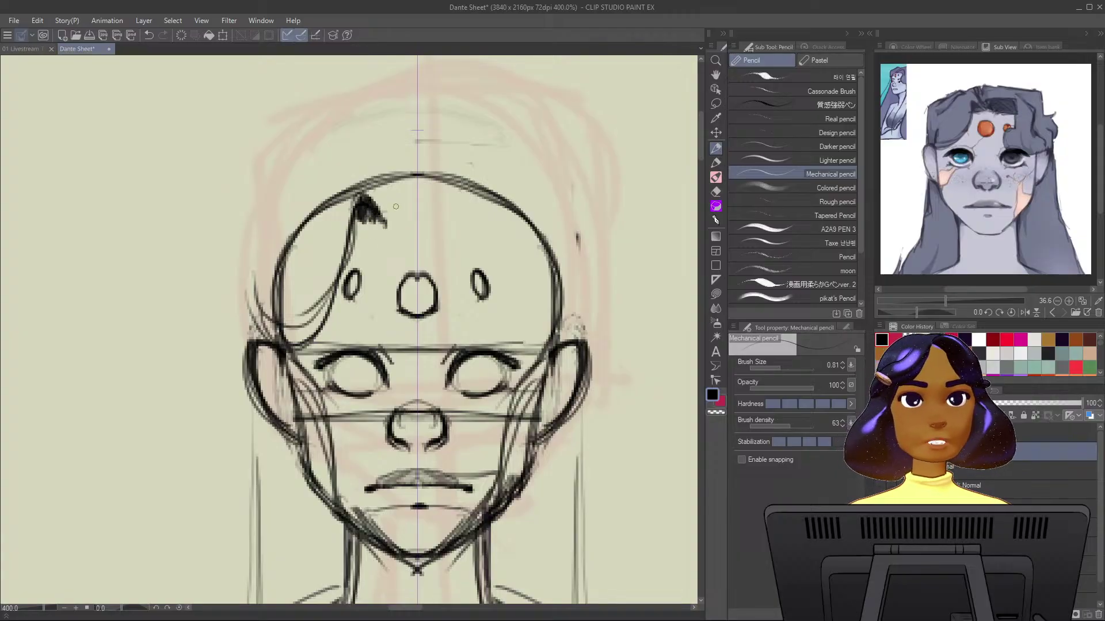
# Sketch the right front lock curving from the parting down to the ear, and hatch the hairline between the two locks.
pyautogui.moveTo(396, 218)
pyautogui.mouseDown()
pyautogui.moveTo(387, 192)
pyautogui.moveTo(419, 177)
pyautogui.moveTo(470, 247)
pyautogui.moveTo(477, 326)
pyautogui.mouseUp()
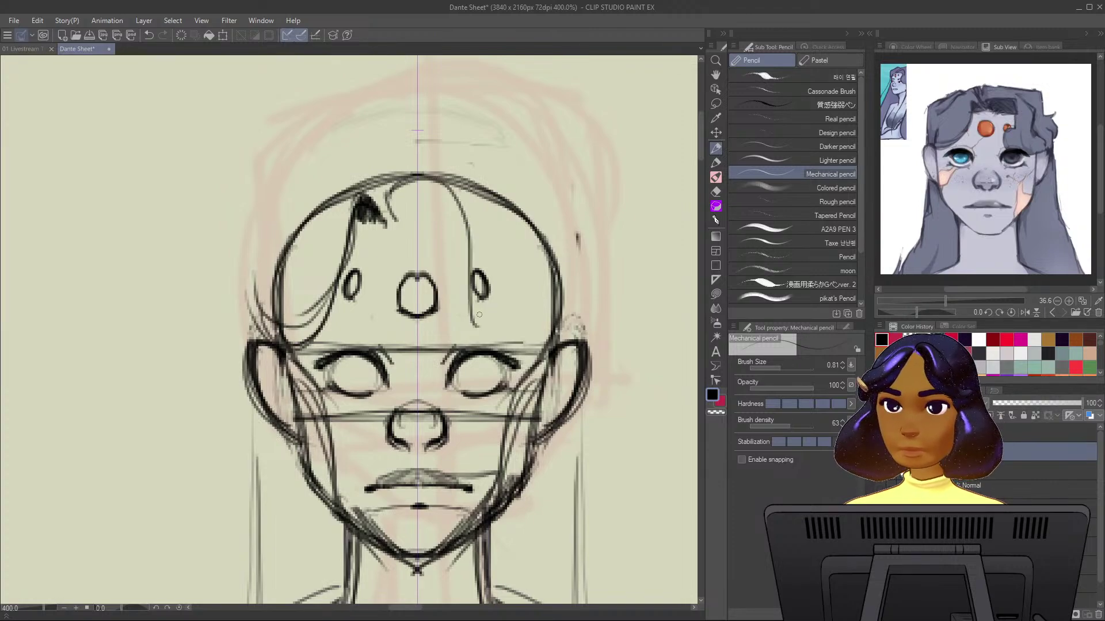
pyautogui.moveTo(469, 257)
pyautogui.mouseDown()
pyautogui.moveTo(492, 347)
pyautogui.moveTo(570, 320)
pyautogui.mouseUp()
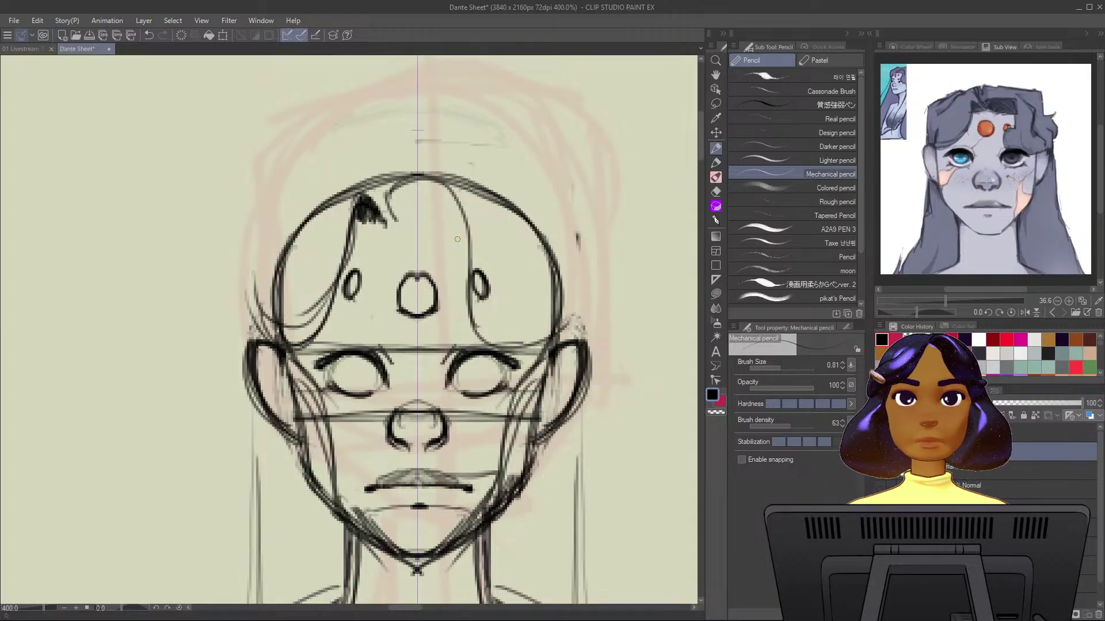
pyautogui.moveTo(396, 215)
pyautogui.mouseDown()
pyautogui.moveTo(399, 224)
pyautogui.moveTo(385, 196)
pyautogui.moveTo(428, 174)
pyautogui.moveTo(469, 256)
pyautogui.mouseUp()
pyautogui.moveTo(455, 196)
pyautogui.mouseDown()
pyautogui.moveTo(476, 321)
pyautogui.moveTo(511, 352)
pyautogui.moveTo(573, 320)
pyautogui.mouseUp()
pyautogui.moveTo(410, 228)
pyautogui.mouseDown()
pyautogui.moveTo(405, 216)
pyautogui.moveTo(466, 225)
pyautogui.mouseUp()
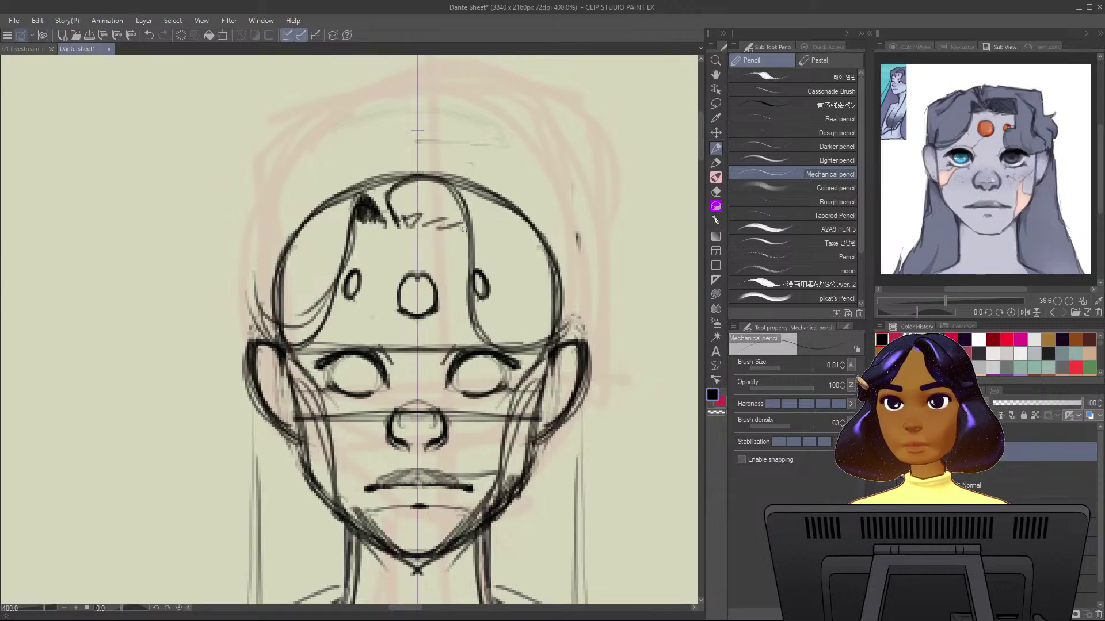
pyautogui.moveTo(397, 214)
pyautogui.mouseDown()
pyautogui.moveTo(410, 184)
pyautogui.moveTo(397, 211)
pyautogui.moveTo(423, 198)
pyautogui.moveTo(418, 214)
pyautogui.moveTo(438, 186)
pyautogui.moveTo(431, 218)
pyautogui.moveTo(465, 214)
pyautogui.mouseUp()
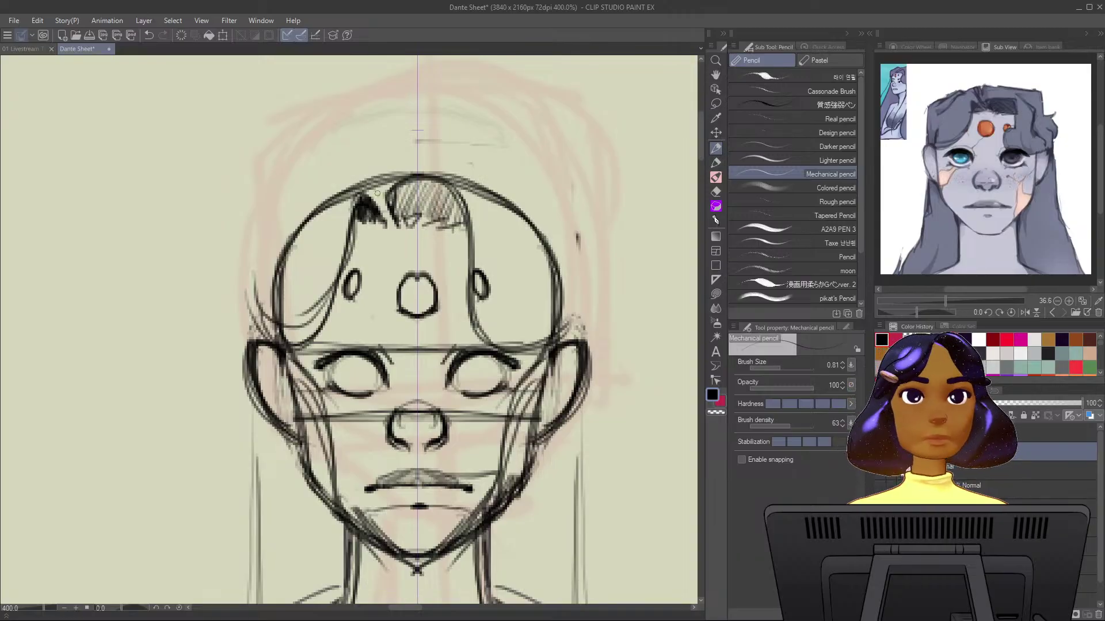
# Draw the raised tufts above the parting and the outer hair contour down the left side of the head.
pyautogui.moveTo(378, 193)
pyautogui.mouseDown()
pyautogui.moveTo(374, 162)
pyautogui.moveTo(397, 163)
pyautogui.moveTo(362, 169)
pyautogui.moveTo(334, 198)
pyautogui.moveTo(411, 164)
pyautogui.mouseUp()
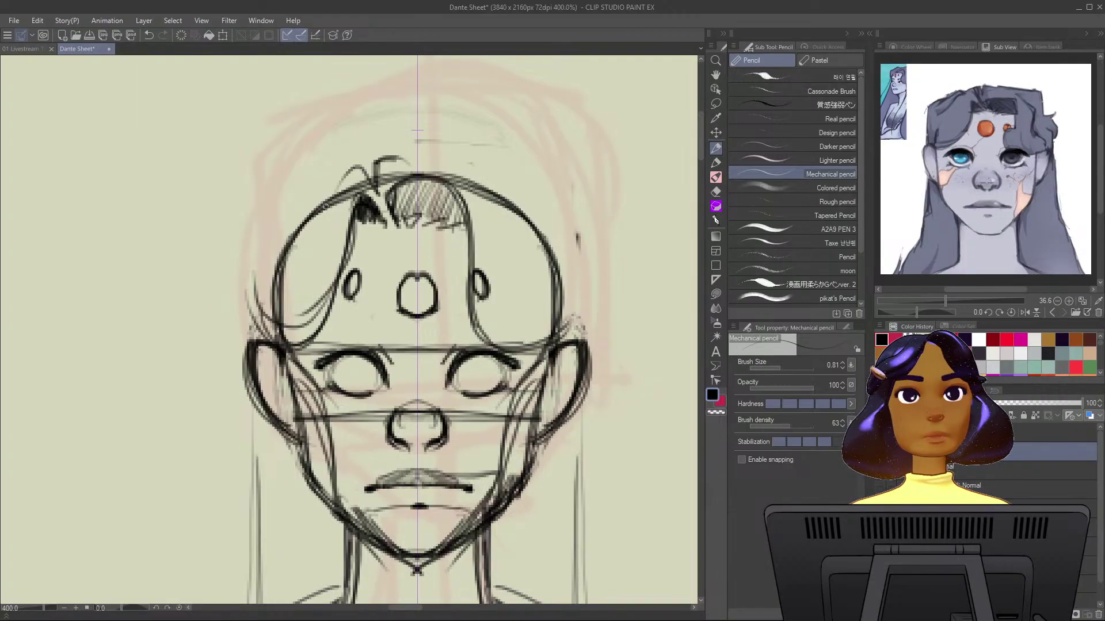
pyautogui.moveTo(340, 187)
pyautogui.mouseDown()
pyautogui.moveTo(320, 225)
pyautogui.moveTo(279, 260)
pyautogui.mouseUp()
pyautogui.moveTo(337, 182)
pyautogui.mouseDown()
pyautogui.moveTo(269, 226)
pyautogui.moveTo(241, 264)
pyautogui.mouseUp()
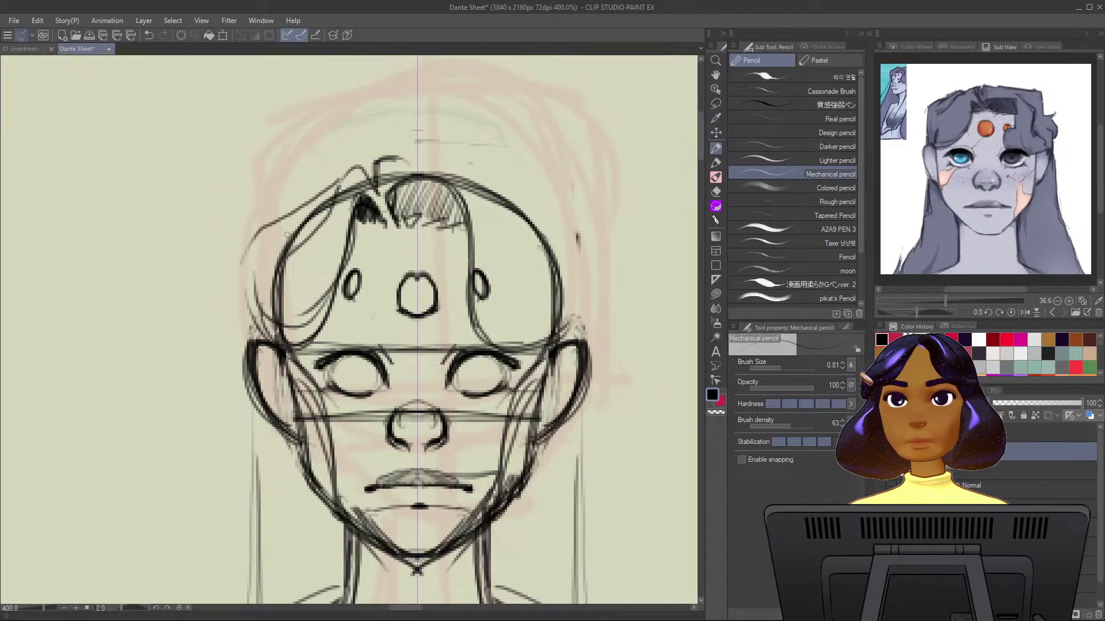
pyautogui.moveTo(343, 180)
pyautogui.mouseDown()
pyautogui.moveTo(244, 255)
pyautogui.moveTo(244, 342)
pyautogui.mouseUp()
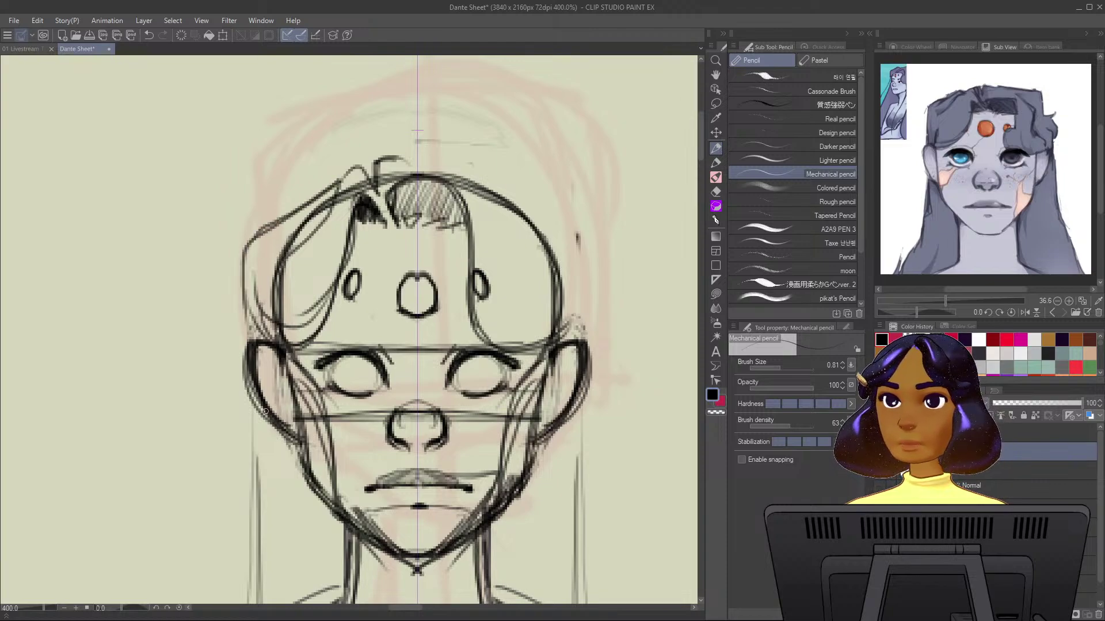
pyautogui.moveTo(344, 186)
pyautogui.mouseDown()
pyautogui.moveTo(338, 199)
pyautogui.moveTo(352, 166)
pyautogui.moveTo(378, 195)
pyautogui.moveTo(338, 176)
pyautogui.moveTo(310, 248)
pyautogui.mouseUp()
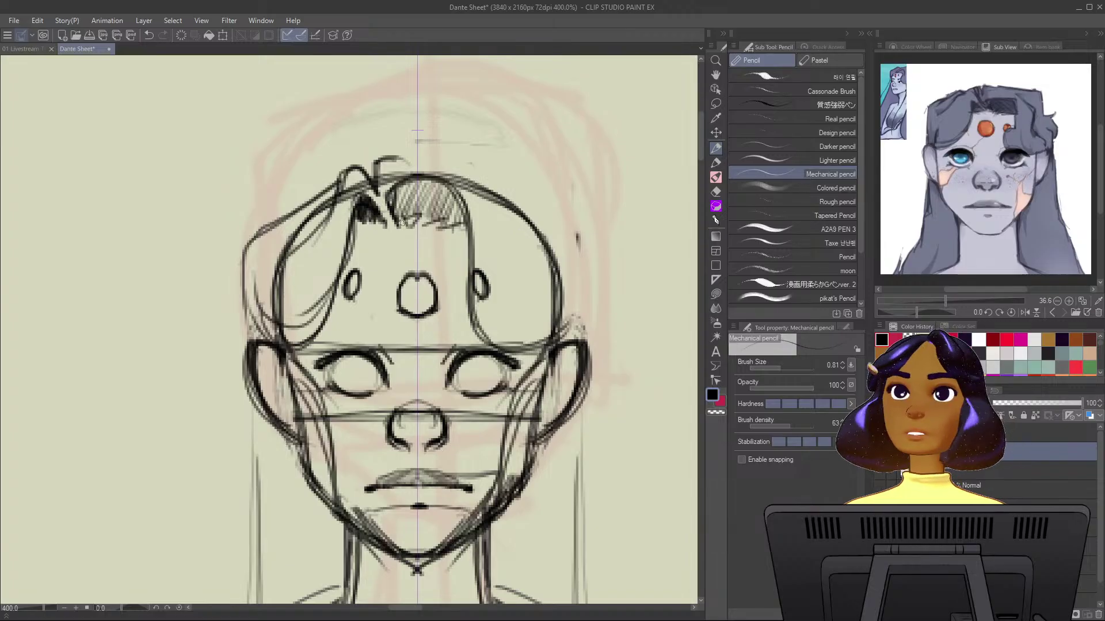
# Outline the top and right side of the hair above the skull, ending in flicked tips beside the ear.
pyautogui.moveTo(399, 158)
pyautogui.mouseDown()
pyautogui.moveTo(476, 173)
pyautogui.moveTo(536, 165)
pyautogui.mouseUp()
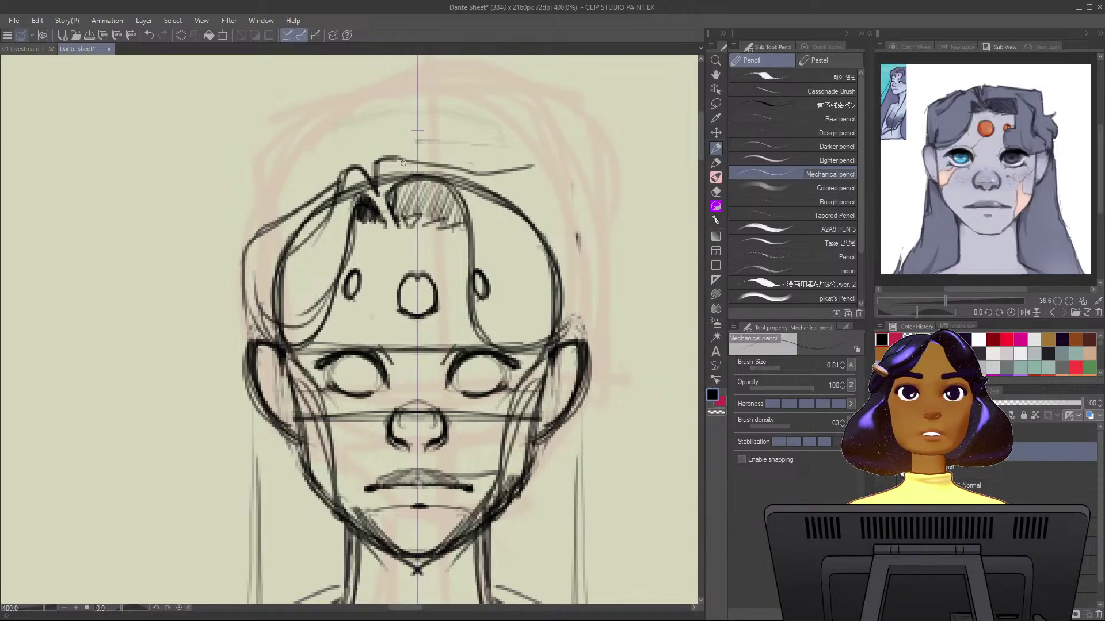
pyautogui.moveTo(401, 166)
pyautogui.mouseDown()
pyautogui.moveTo(541, 166)
pyautogui.moveTo(552, 201)
pyautogui.mouseUp()
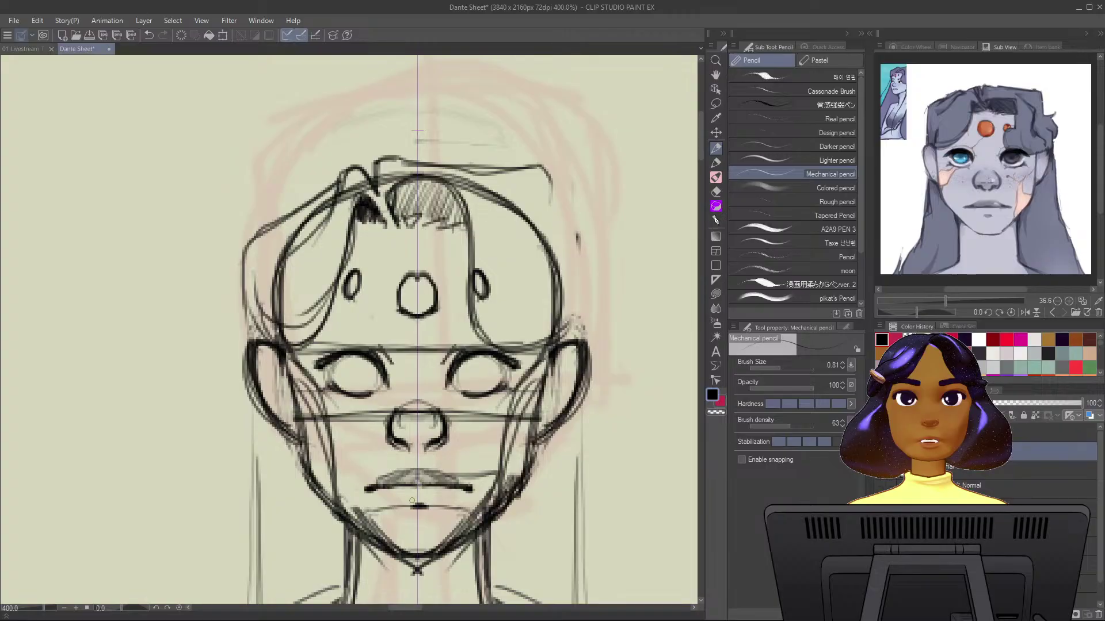
pyautogui.moveTo(549, 173)
pyautogui.mouseDown()
pyautogui.moveTo(548, 224)
pyautogui.moveTo(576, 262)
pyautogui.moveTo(592, 244)
pyautogui.moveTo(573, 269)
pyautogui.moveTo(560, 262)
pyautogui.mouseUp()
pyautogui.moveTo(550, 187)
pyautogui.mouseDown()
pyautogui.moveTo(561, 248)
pyautogui.moveTo(589, 253)
pyautogui.moveTo(561, 271)
pyautogui.mouseUp()
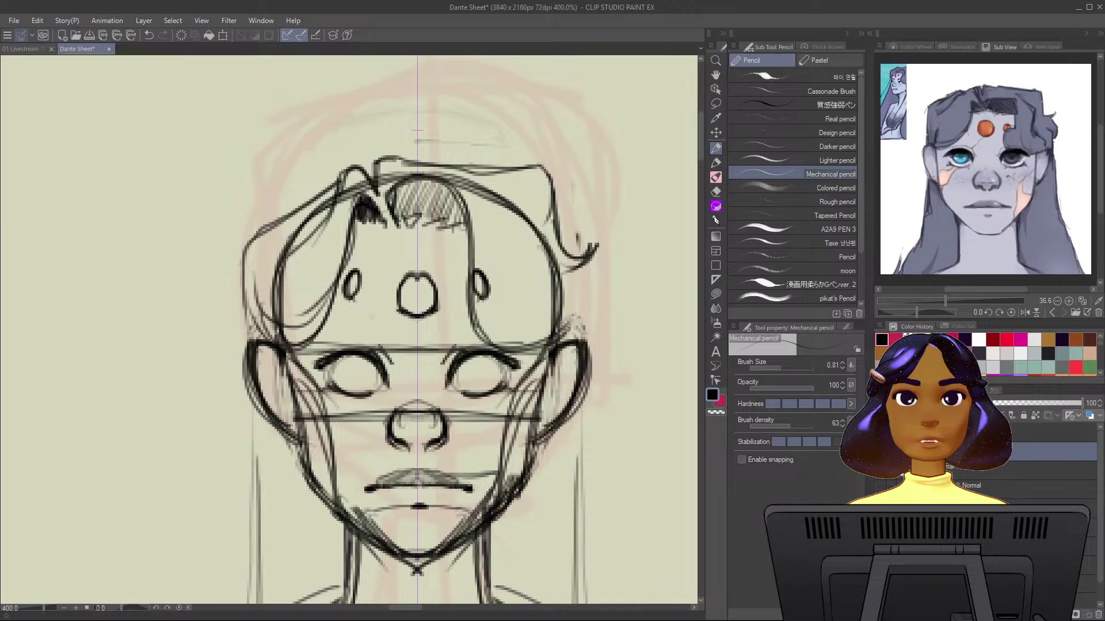
pyautogui.moveTo(587, 288)
pyautogui.mouseDown()
pyautogui.moveTo(575, 321)
pyautogui.moveTo(565, 318)
pyautogui.moveTo(588, 291)
pyautogui.moveTo(543, 346)
pyautogui.mouseUp()
pyautogui.moveTo(588, 271); pyautogui.dragTo(570, 288)
# Sketch a loose strand flicking out behind the right jaw, and erase overlapping lines on the right cheek with transparent colour.
pyautogui.moveTo(588, 309)
pyautogui.mouseDown()
pyautogui.moveTo(509, 492)
pyautogui.moveTo(543, 512)
pyautogui.mouseUp()
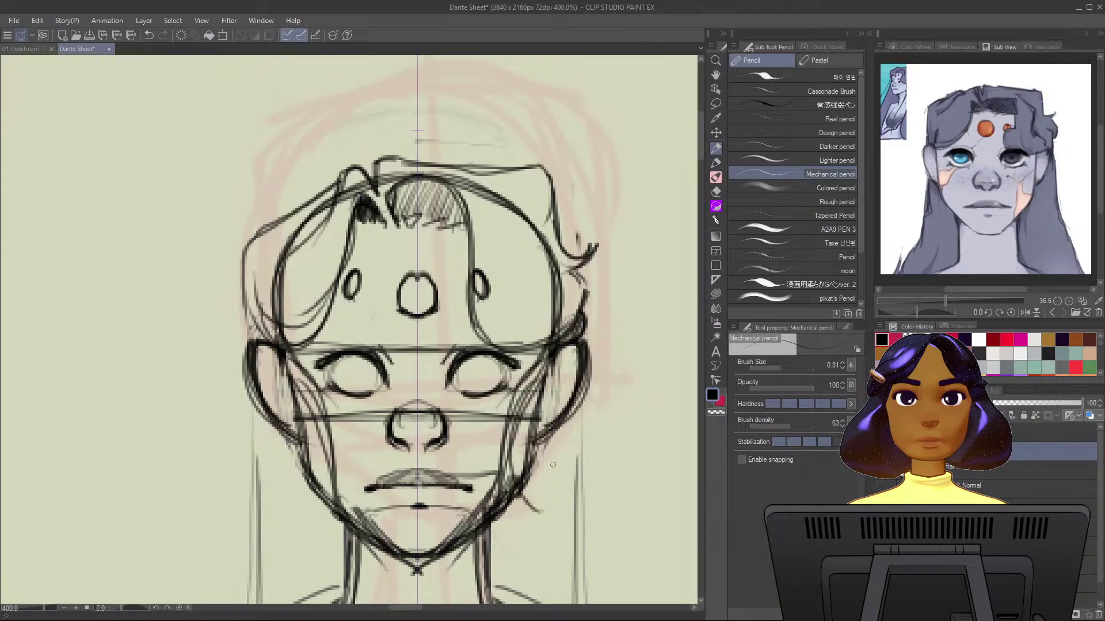
pyautogui.moveTo(546, 353); pyautogui.dragTo(520, 473)
pyautogui.moveTo(525, 483); pyautogui.dragTo(561, 529)
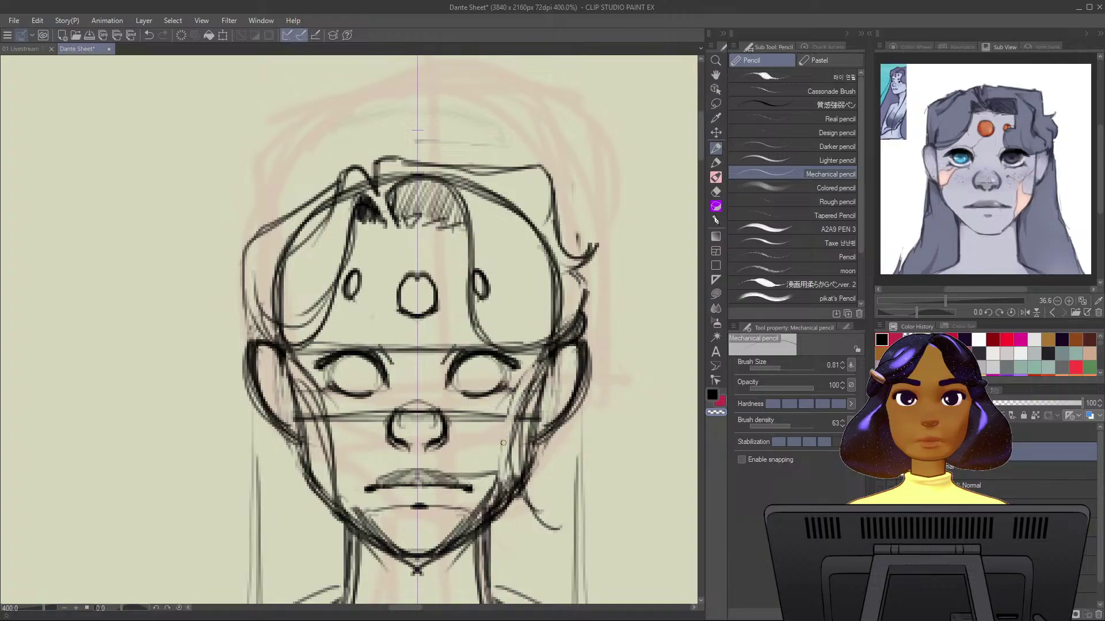
pyautogui.moveTo(504, 422)
pyautogui.mouseDown()
pyautogui.moveTo(534, 398)
pyautogui.moveTo(516, 462)
pyautogui.moveTo(540, 404)
pyautogui.moveTo(532, 461)
pyautogui.moveTo(504, 490)
pyautogui.mouseUp()
pyautogui.press('c')
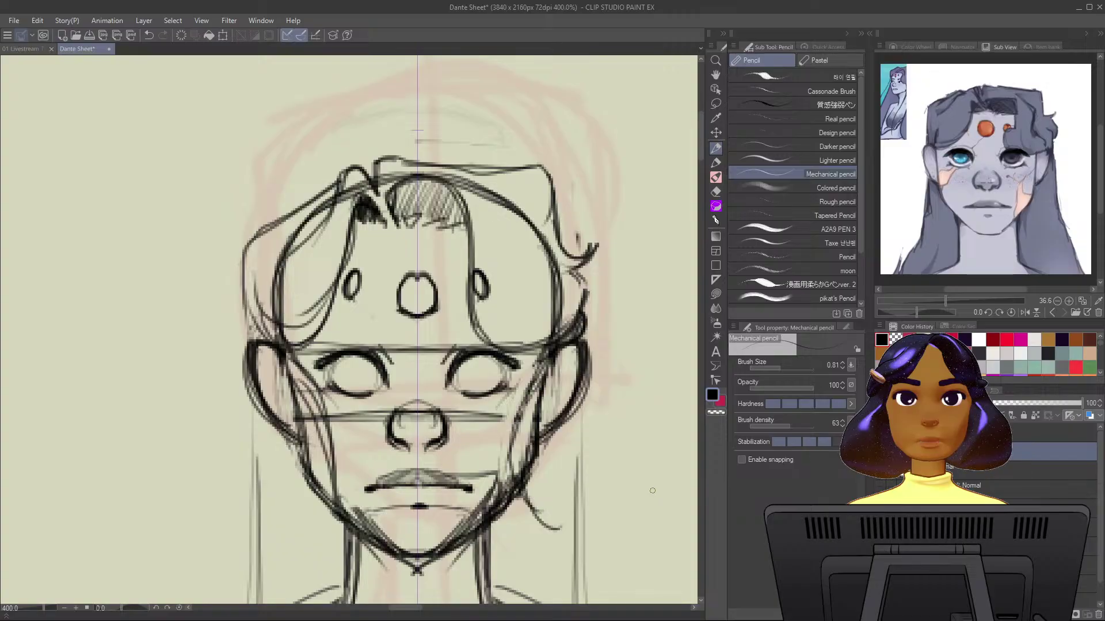
pyautogui.press('c')
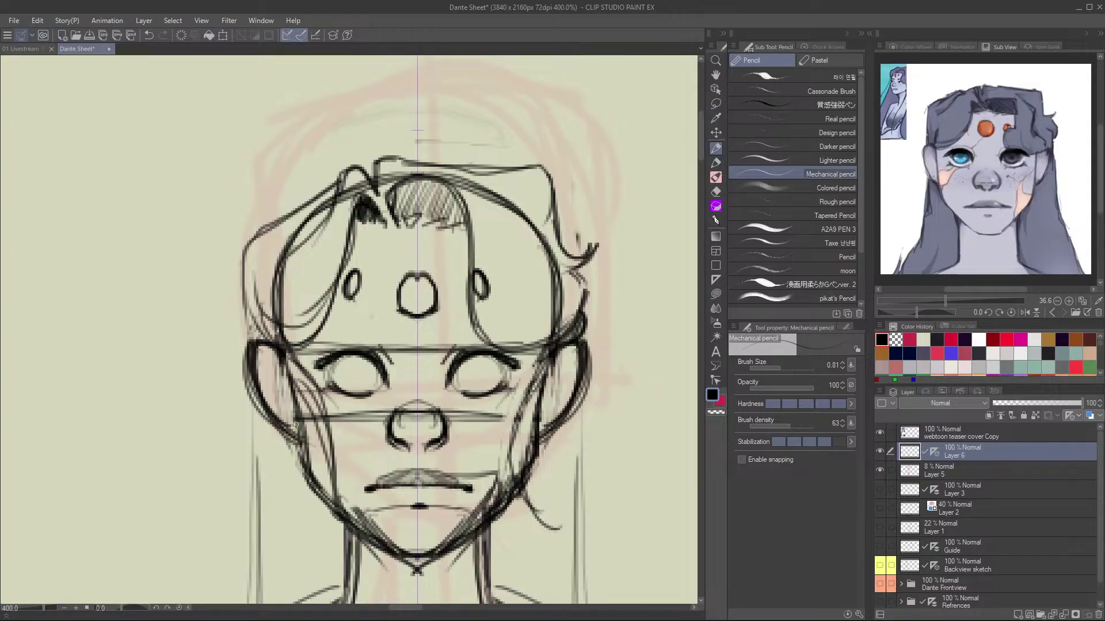
# Darken the left temple contour and sketch long hair strands falling from both sides of the head past the shoulders.
pyautogui.moveTo(244, 267); pyautogui.dragTo(247, 352)
pyautogui.moveTo(587, 397)
pyautogui.mouseDown()
pyautogui.moveTo(585, 573)
pyautogui.moveTo(626, 605)
pyautogui.mouseUp()
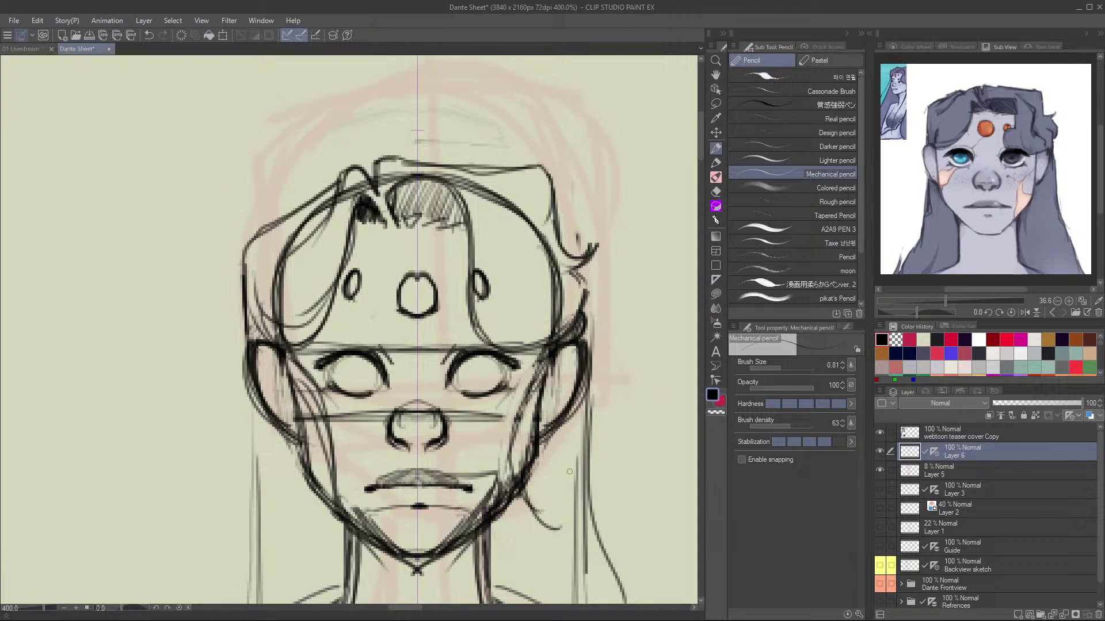
pyautogui.moveTo(569, 472); pyautogui.dragTo(620, 308)
pyautogui.moveTo(300, 250)
pyautogui.mouseDown()
pyautogui.moveTo(310, 313)
pyautogui.moveTo(268, 489)
pyautogui.moveTo(238, 339)
pyautogui.mouseUp()
pyautogui.moveTo(255, 302); pyautogui.dragTo(233, 352)
pyautogui.moveTo(280, 166)
pyautogui.mouseDown()
pyautogui.moveTo(266, 330)
pyautogui.moveTo(322, 565)
pyautogui.mouseUp()
pyautogui.moveTo(270, 340)
pyautogui.mouseDown()
pyautogui.moveTo(260, 412)
pyautogui.moveTo(354, 570)
pyautogui.mouseUp()
pyautogui.moveTo(282, 256)
pyautogui.mouseDown()
pyautogui.moveTo(269, 423)
pyautogui.moveTo(353, 603)
pyautogui.mouseUp()
# Finish the left front strand with a curled tip over the chest.
pyautogui.moveTo(345, 489); pyautogui.dragTo(387, 317)
pyautogui.moveTo(368, 396)
pyautogui.mouseDown()
pyautogui.moveTo(387, 455)
pyautogui.moveTo(351, 473)
pyautogui.mouseUp()
pyautogui.moveTo(390, 419); pyautogui.dragTo(341, 483)
pyautogui.moveTo(386, 318)
pyautogui.mouseDown()
pyautogui.moveTo(300, 537)
pyautogui.moveTo(265, 577)
pyautogui.mouseUp()
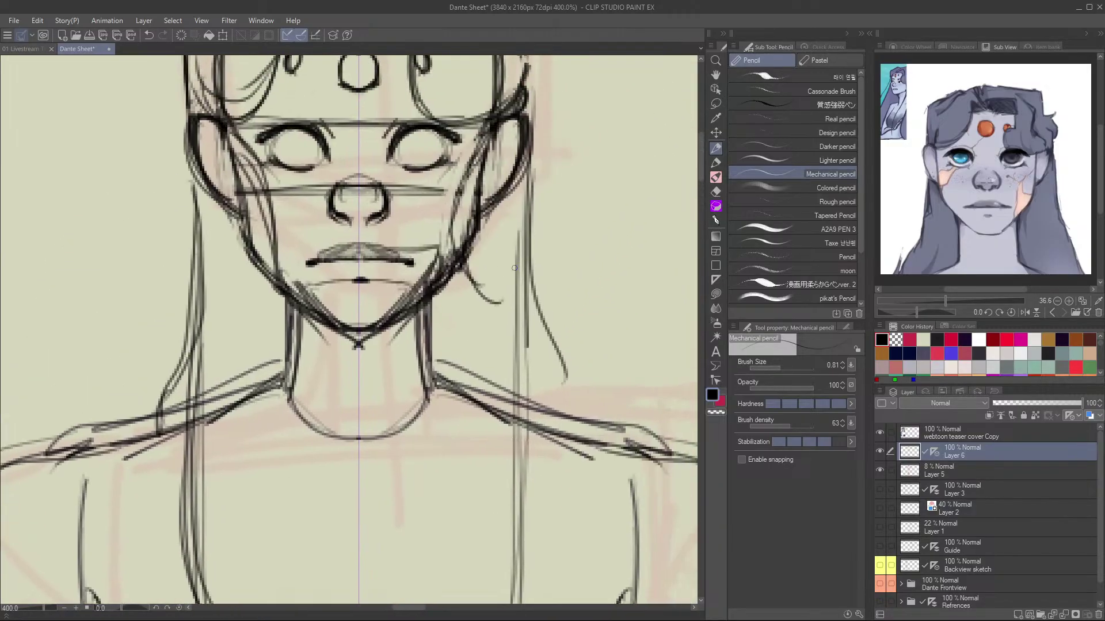
pyautogui.moveTo(514, 246)
pyautogui.mouseDown()
pyautogui.moveTo(523, 443)
pyautogui.moveTo(490, 565)
pyautogui.mouseUp()
pyautogui.moveTo(522, 308)
pyautogui.mouseDown()
pyautogui.moveTo(525, 420)
pyautogui.moveTo(479, 549)
pyautogui.mouseUp()
pyautogui.hotkey('ctrl', 'z')
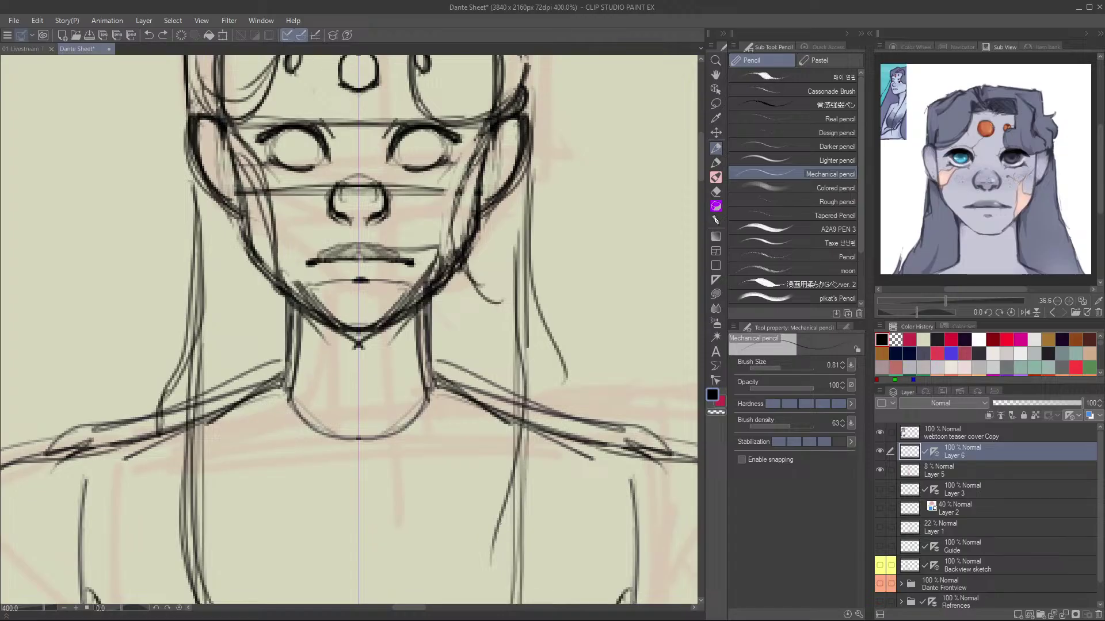
pyautogui.hotkey('ctrl', 'z')
# Sketch a wavy right front lock over the chest and outer strands falling from the right ear onto the shoulder.
pyautogui.moveTo(518, 252); pyautogui.dragTo(526, 574)
pyautogui.moveTo(527, 316)
pyautogui.mouseDown()
pyautogui.moveTo(537, 499)
pyautogui.moveTo(523, 582)
pyautogui.mouseUp()
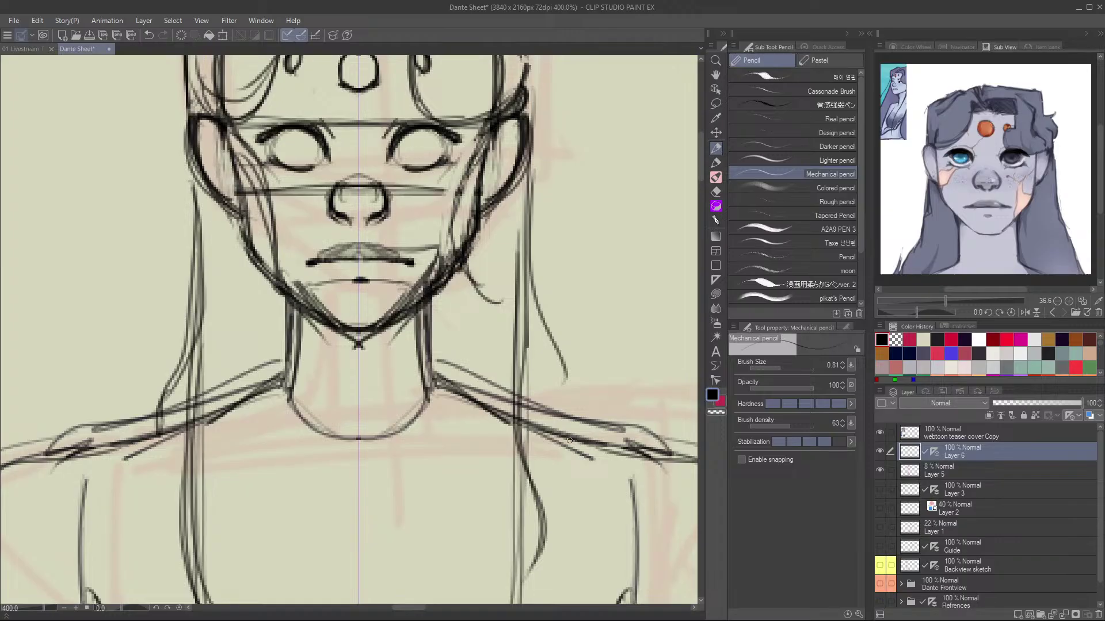
pyautogui.scroll(-2, 569, 440)
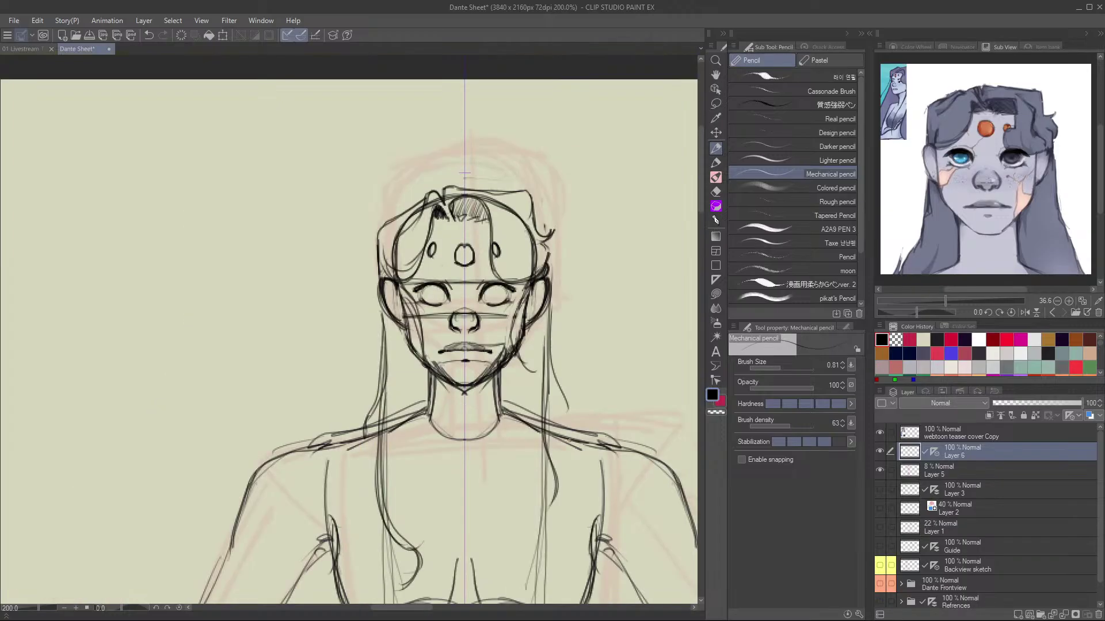
pyautogui.moveTo(553, 342); pyautogui.dragTo(569, 445)
pyautogui.hotkey('ctrl', 'z')
pyautogui.moveTo(550, 352); pyautogui.dragTo(571, 447)
pyautogui.moveTo(568, 409); pyautogui.dragTo(571, 447)
pyautogui.moveTo(516, 315)
pyautogui.mouseDown()
pyautogui.moveTo(509, 337)
pyautogui.moveTo(566, 443)
pyautogui.mouseUp()
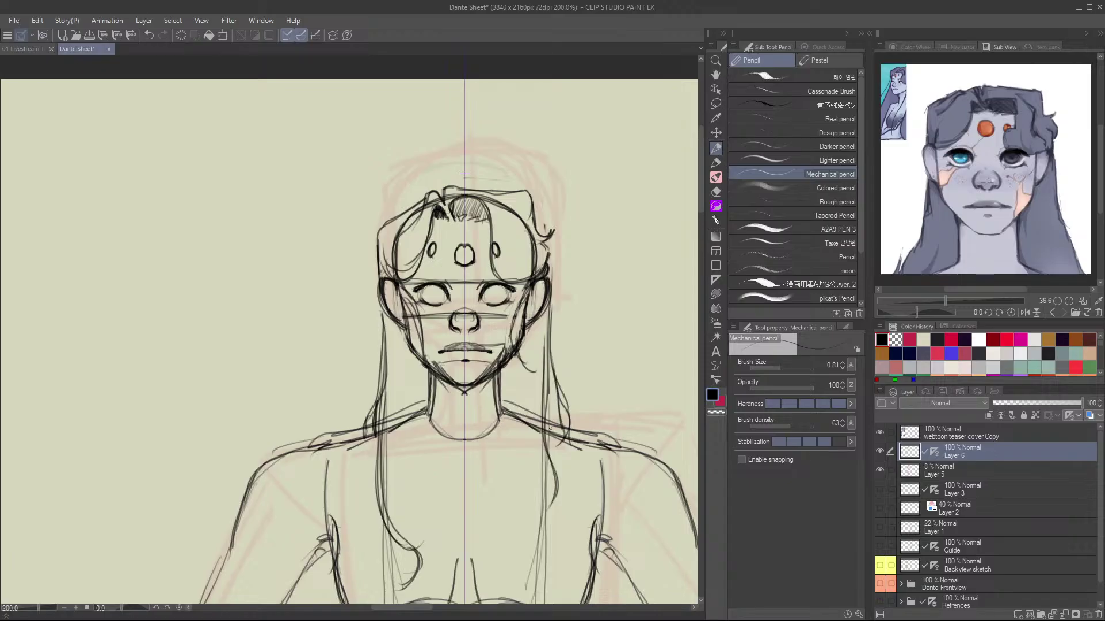
pyautogui.scroll(4, 521, 299)
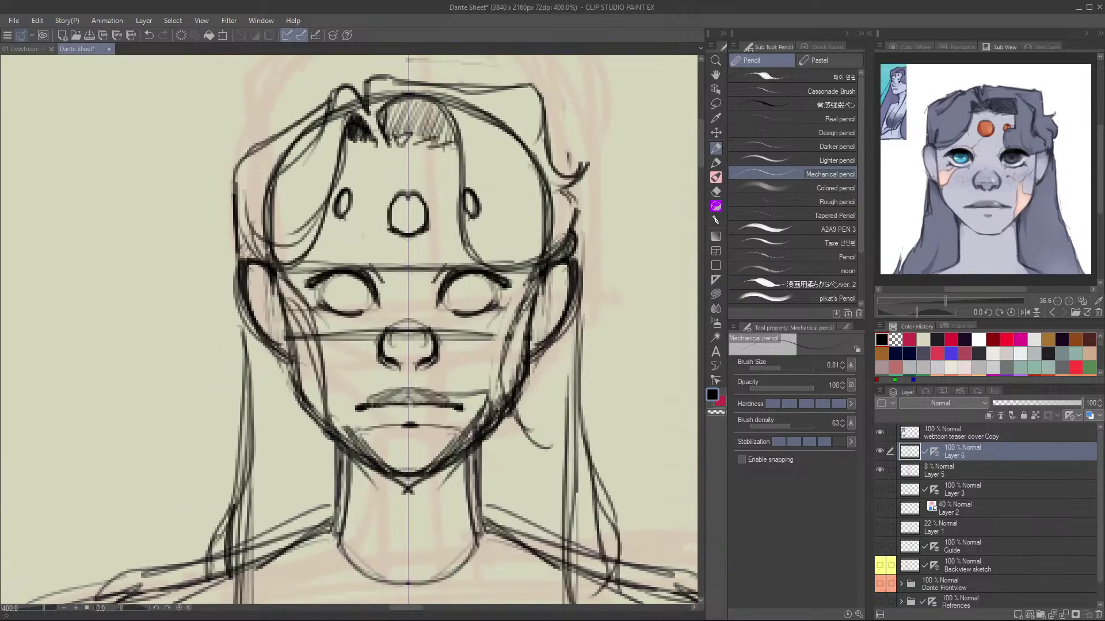
# Enlarge the reference image view and magnify the reference portrait to 50%.
pyautogui.moveTo(872, 230); pyautogui.dragTo(849, 231)
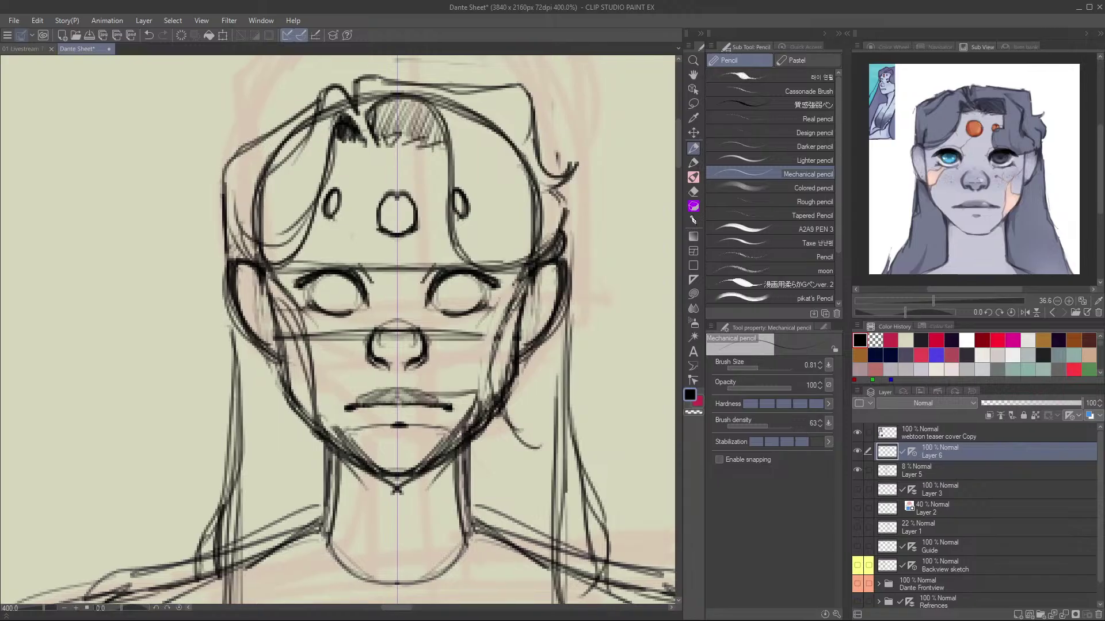
pyautogui.moveTo(978, 320); pyautogui.dragTo(978, 487)
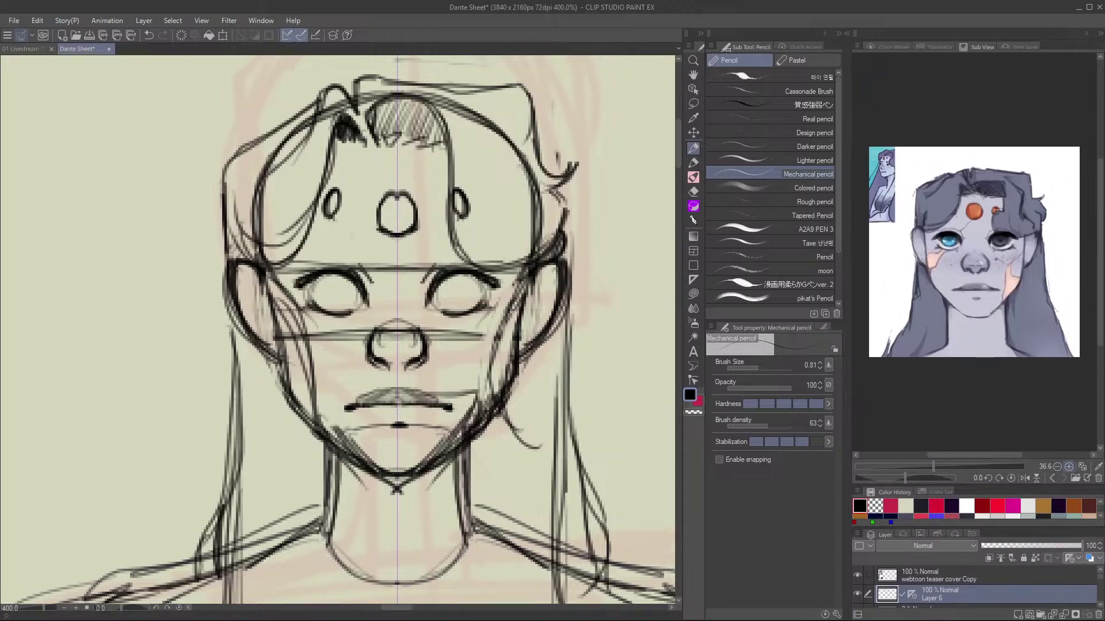
pyautogui.scroll(1, 974, 252)
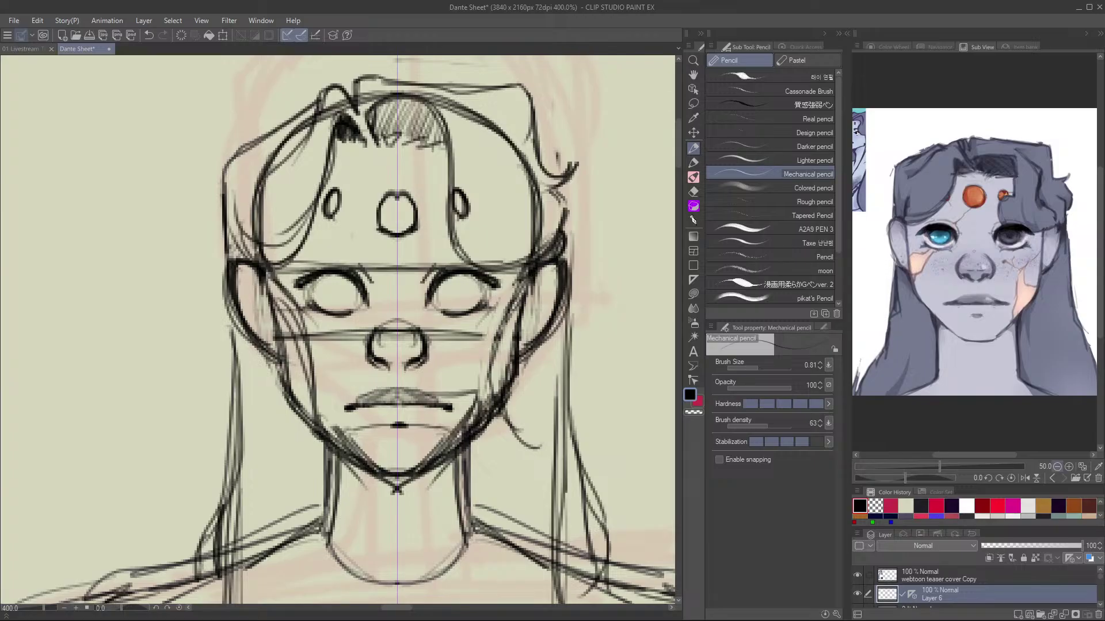
pyautogui.moveTo(684, 333); pyautogui.dragTo(708, 334)
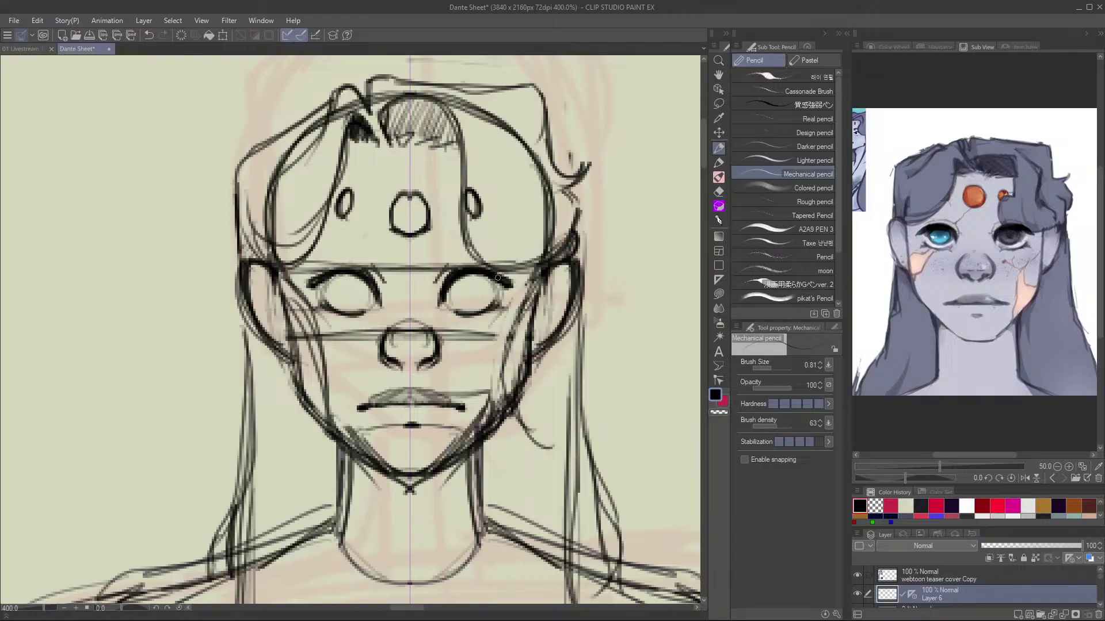
# Enable snapping for the pencil and symmetrically define the eyes with pointed outer lashes, lower lid lines and heavier iris outlines.
pyautogui.moveTo(501, 291); pyautogui.dragTo(517, 281)
pyautogui.click(744, 460)
pyautogui.moveTo(506, 289)
pyautogui.mouseDown()
pyautogui.moveTo(477, 320)
pyautogui.moveTo(494, 301)
pyautogui.moveTo(456, 312)
pyautogui.mouseUp()
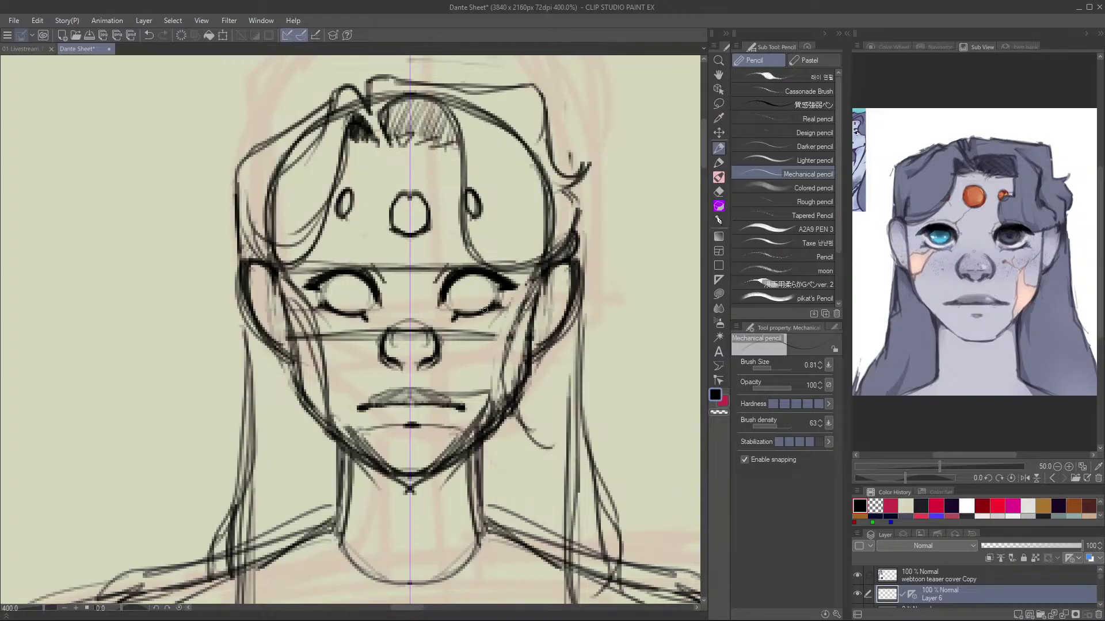
pyautogui.moveTo(453, 290)
pyautogui.mouseDown()
pyautogui.moveTo(490, 284)
pyautogui.moveTo(484, 297)
pyautogui.moveTo(487, 279)
pyautogui.moveTo(469, 299)
pyautogui.moveTo(453, 280)
pyautogui.moveTo(479, 304)
pyautogui.mouseUp()
pyautogui.moveTo(316, 265); pyautogui.dragTo(372, 265)
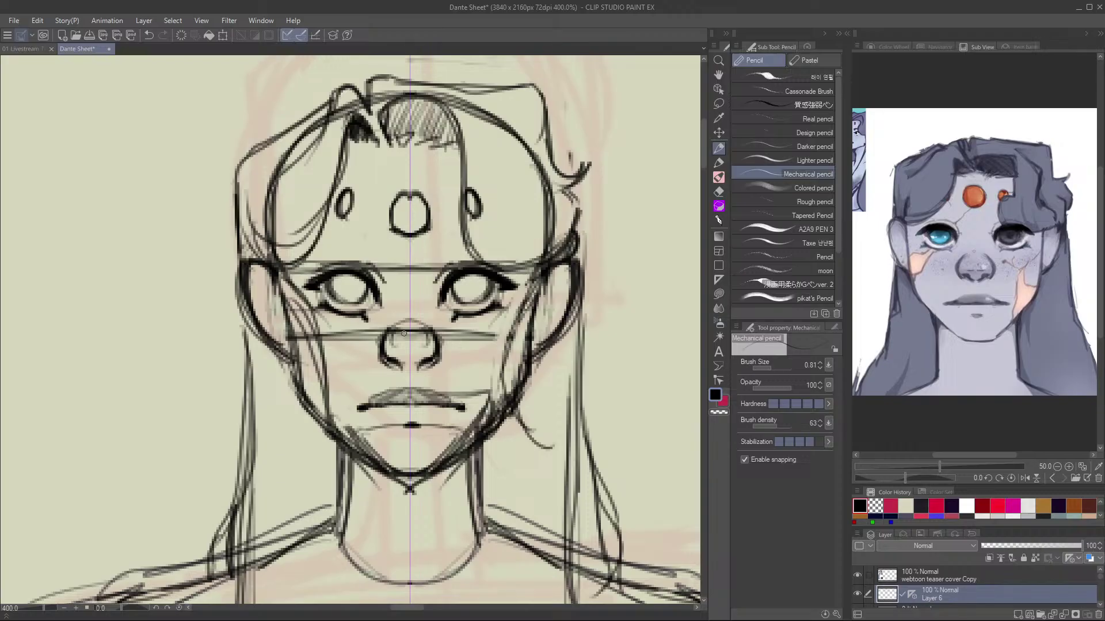
# Refine the nose wings and nostrils, and darken the upper lip's contour on both sides of the centre line.
pyautogui.moveTo(431, 333); pyautogui.dragTo(434, 348)
pyautogui.moveTo(390, 331); pyautogui.dragTo(382, 364)
pyautogui.moveTo(436, 333)
pyautogui.mouseDown()
pyautogui.moveTo(438, 363)
pyautogui.moveTo(396, 372)
pyautogui.mouseUp()
pyautogui.moveTo(436, 363)
pyautogui.mouseDown()
pyautogui.moveTo(419, 390)
pyautogui.moveTo(406, 389)
pyautogui.mouseUp()
pyautogui.moveTo(416, 389); pyautogui.dragTo(446, 402)
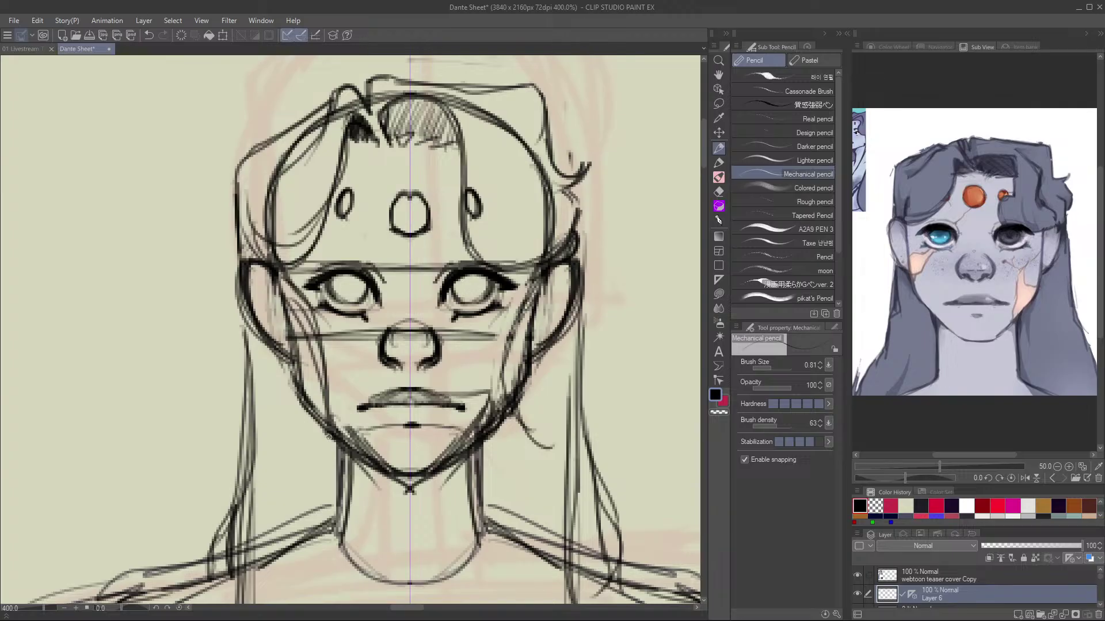
# Darken both sides of the neck and the curves running from its base into the shoulders.
pyautogui.scroll(-2, 329, 437)
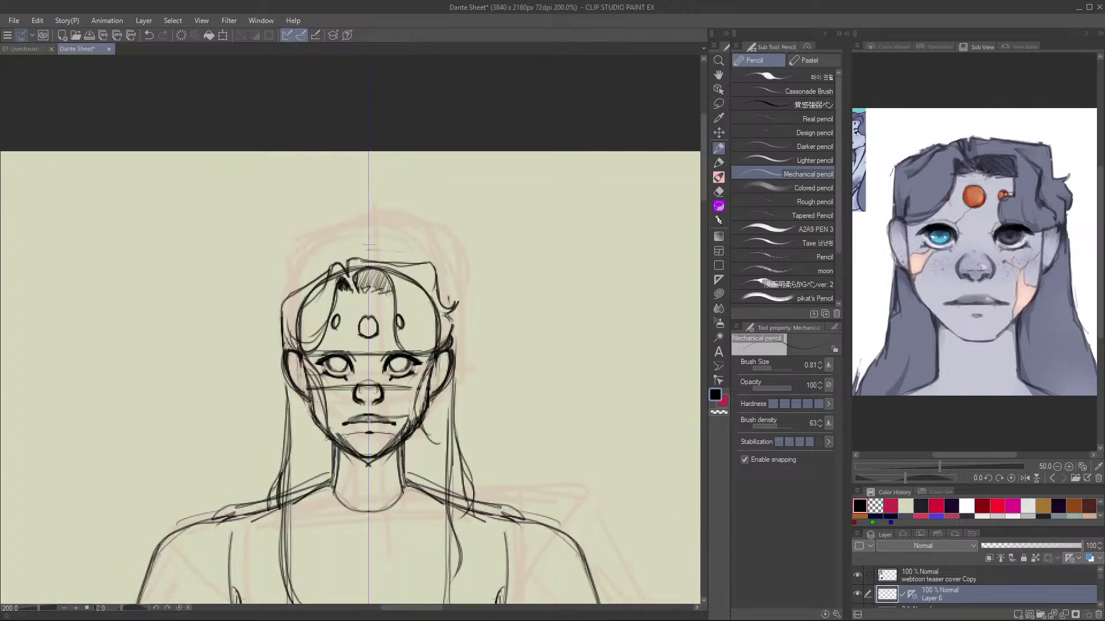
pyautogui.moveTo(346, 460); pyautogui.dragTo(362, 294)
pyautogui.moveTo(467, 350); pyautogui.dragTo(524, 362)
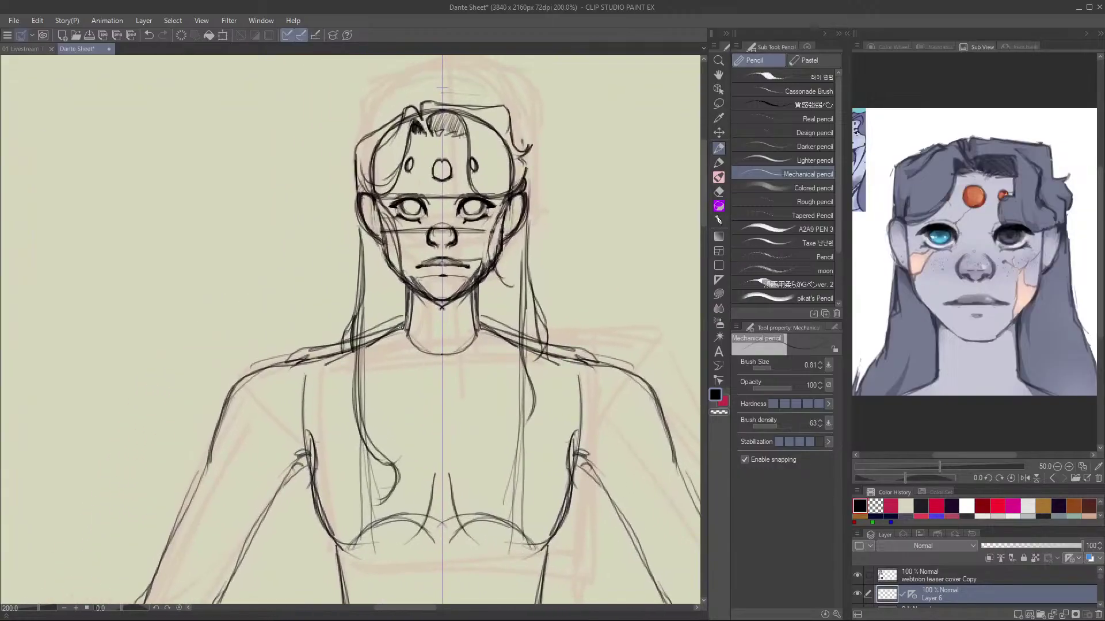
pyautogui.moveTo(410, 288); pyautogui.dragTo(409, 327)
pyautogui.moveTo(411, 293); pyautogui.dragTo(401, 341)
pyautogui.moveTo(411, 283)
pyautogui.mouseDown()
pyautogui.moveTo(389, 341)
pyautogui.moveTo(365, 357)
pyautogui.mouseUp()
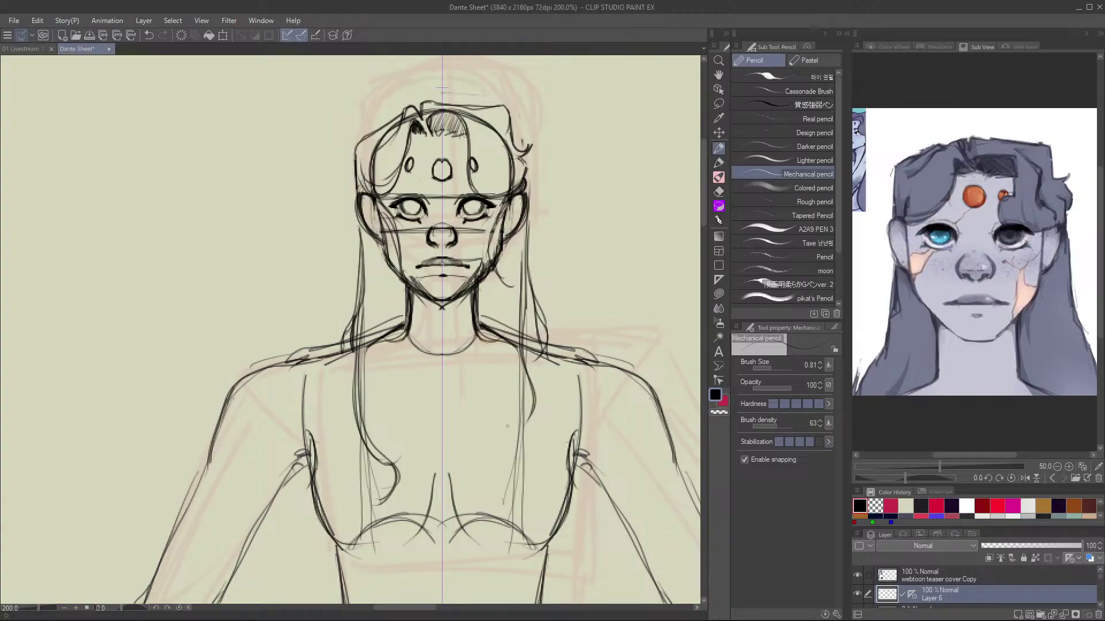
pyautogui.moveTo(476, 284)
pyautogui.mouseDown()
pyautogui.moveTo(470, 338)
pyautogui.moveTo(530, 350)
pyautogui.mouseUp()
# Sketch an outer hair contour on each side, falling from behind the ears to the shoulders.
pyautogui.moveTo(353, 175); pyautogui.dragTo(338, 353)
pyautogui.hotkey('ctrl', 'z')
pyautogui.moveTo(355, 207); pyautogui.dragTo(339, 361)
pyautogui.moveTo(529, 219); pyautogui.dragTo(550, 371)
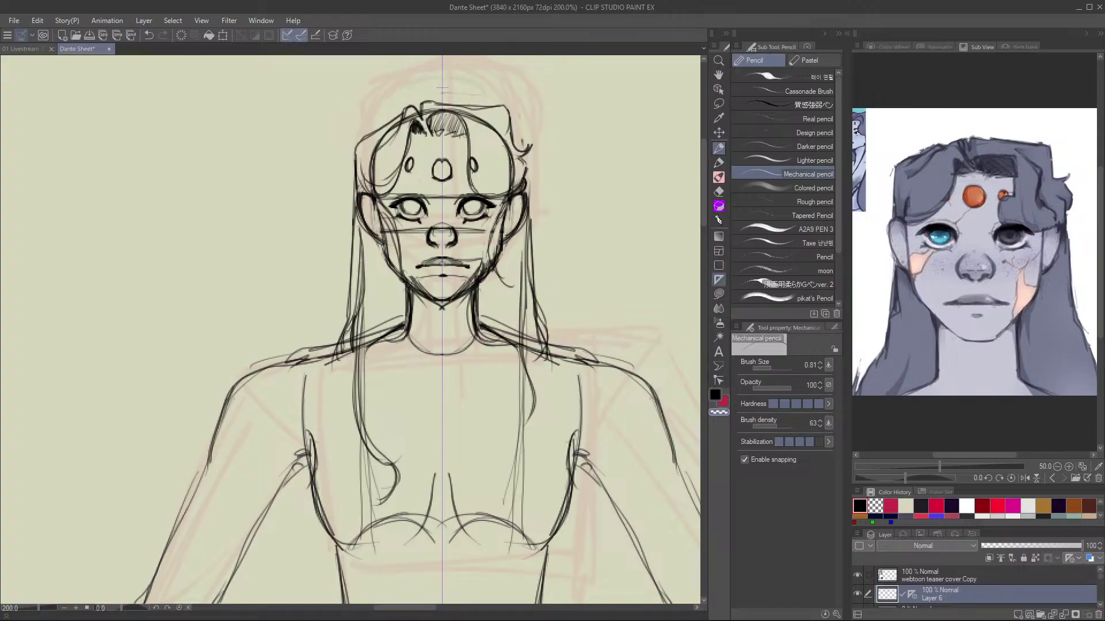
# Erase the overlapping lines where the hair meets the shoulders using a lasso fill with transparent colour.
pyautogui.click(719, 294)
pyautogui.moveTo(530, 263); pyautogui.dragTo(546, 357)
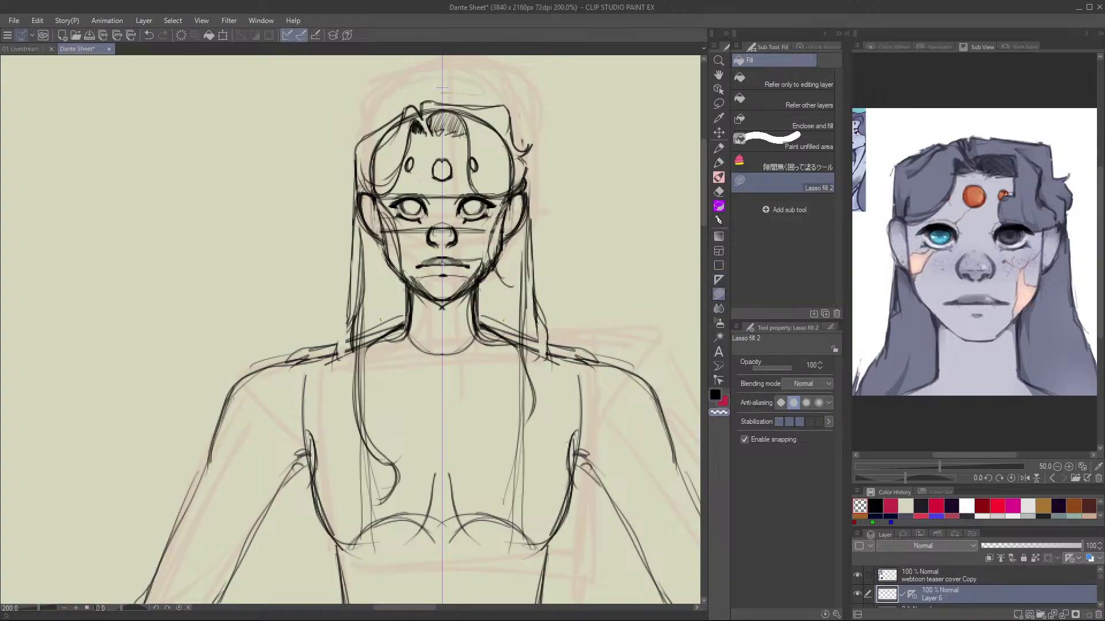
pyautogui.moveTo(486, 317); pyautogui.dragTo(521, 341)
pyautogui.press('c')
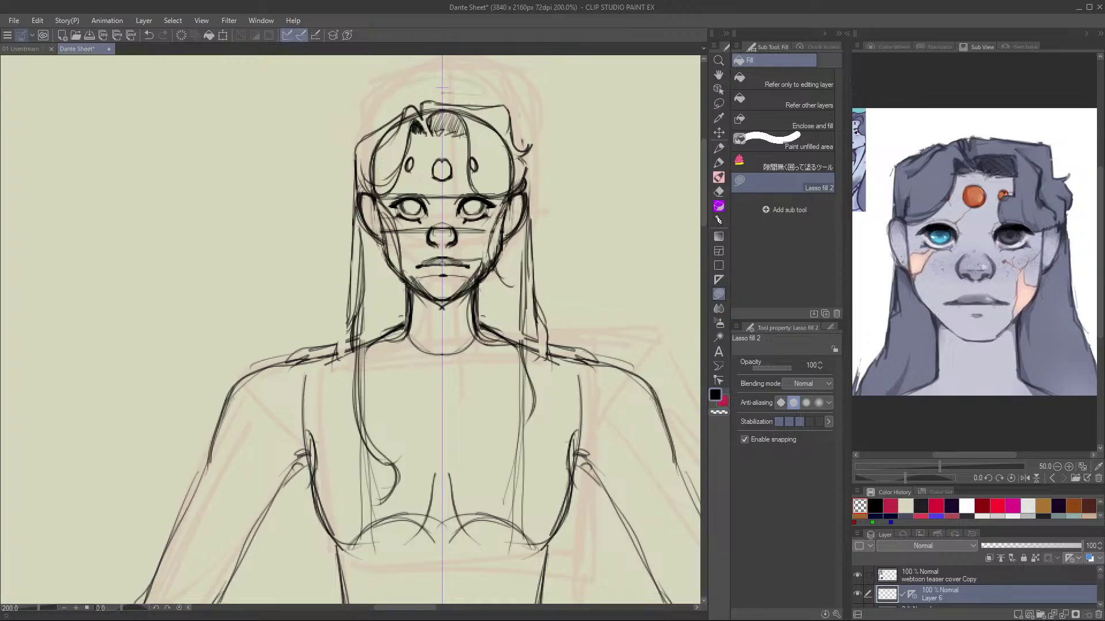
# Return to the Mechanical pencil and darken the shoulder contours from the hair out to the upper arms, undoing the stray stroke.
pyautogui.press('p')
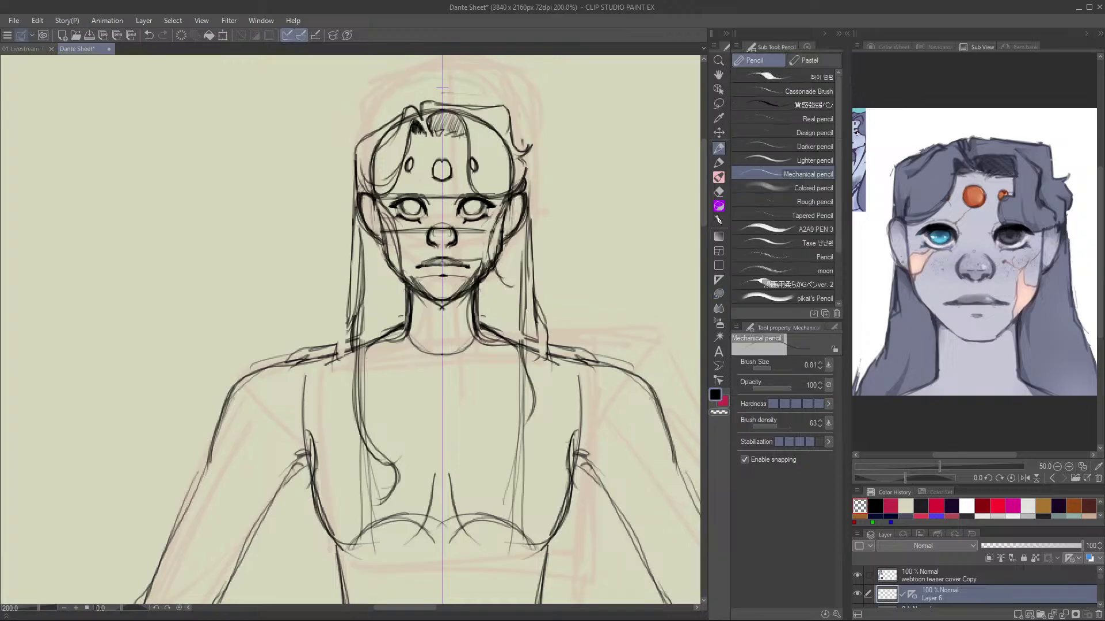
pyautogui.click(857, 593)
pyautogui.click(857, 593)
pyautogui.moveTo(329, 356)
pyautogui.mouseDown()
pyautogui.moveTo(403, 327)
pyautogui.moveTo(228, 397)
pyautogui.moveTo(213, 428)
pyautogui.mouseUp()
pyautogui.hotkey('ctrl', 'z')
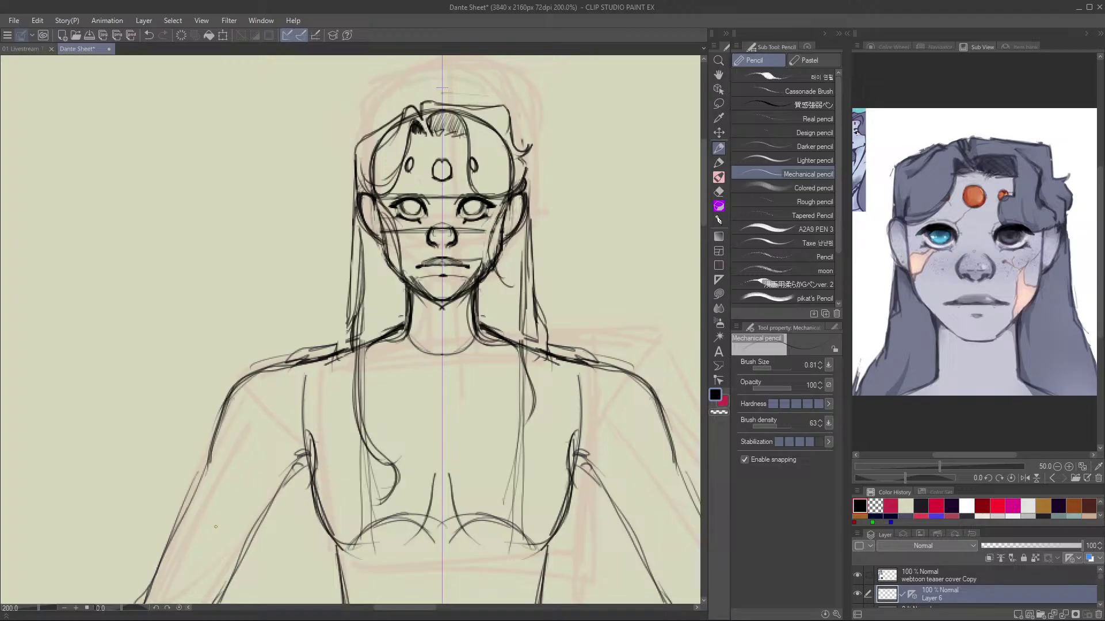
# Darken the sides of the chest below the armpits and reinforce the inner arm and rounded shoulder contours.
pyautogui.moveTo(323, 423)
pyautogui.mouseDown()
pyautogui.moveTo(323, 383)
pyautogui.moveTo(427, 280)
pyautogui.moveTo(399, 315)
pyautogui.moveTo(419, 330)
pyautogui.moveTo(420, 373)
pyautogui.mouseUp()
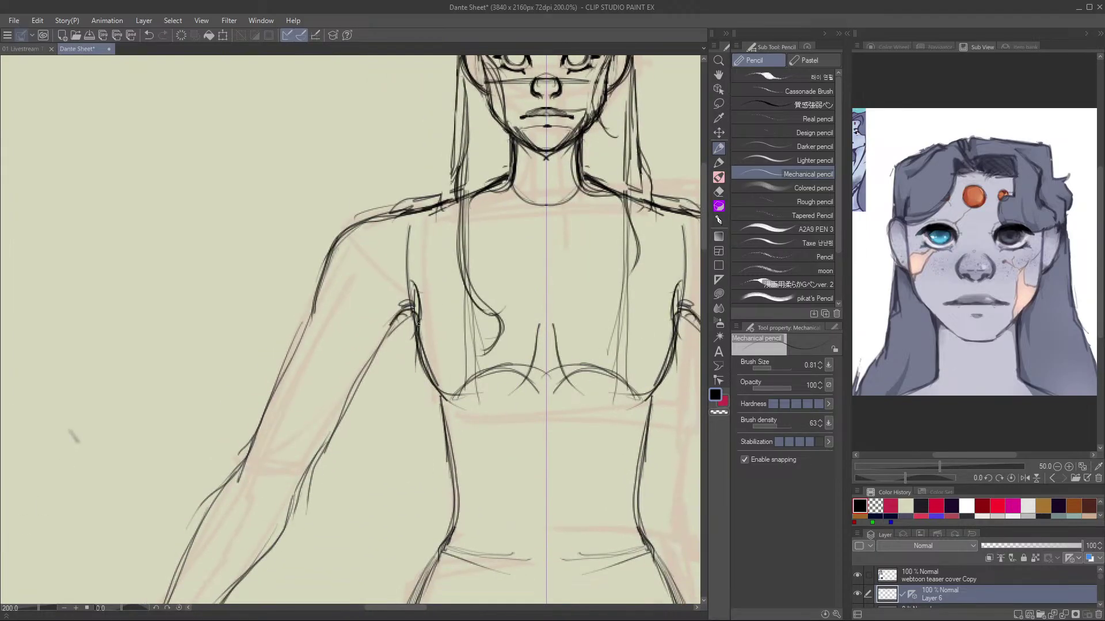
pyautogui.moveTo(417, 323)
pyautogui.mouseDown()
pyautogui.moveTo(440, 401)
pyautogui.moveTo(435, 391)
pyautogui.mouseUp()
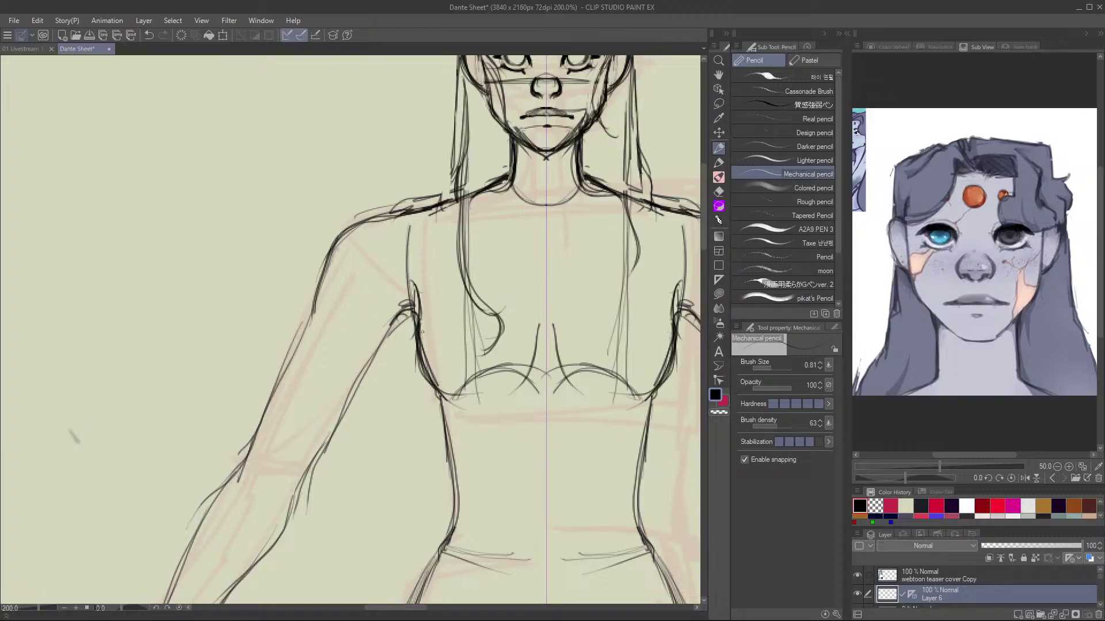
pyautogui.moveTo(422, 332); pyautogui.dragTo(439, 406)
pyautogui.moveTo(395, 320); pyautogui.dragTo(361, 362)
pyautogui.moveTo(340, 236)
pyautogui.mouseDown()
pyautogui.moveTo(314, 311)
pyautogui.moveTo(371, 217)
pyautogui.moveTo(349, 283)
pyautogui.mouseUp()
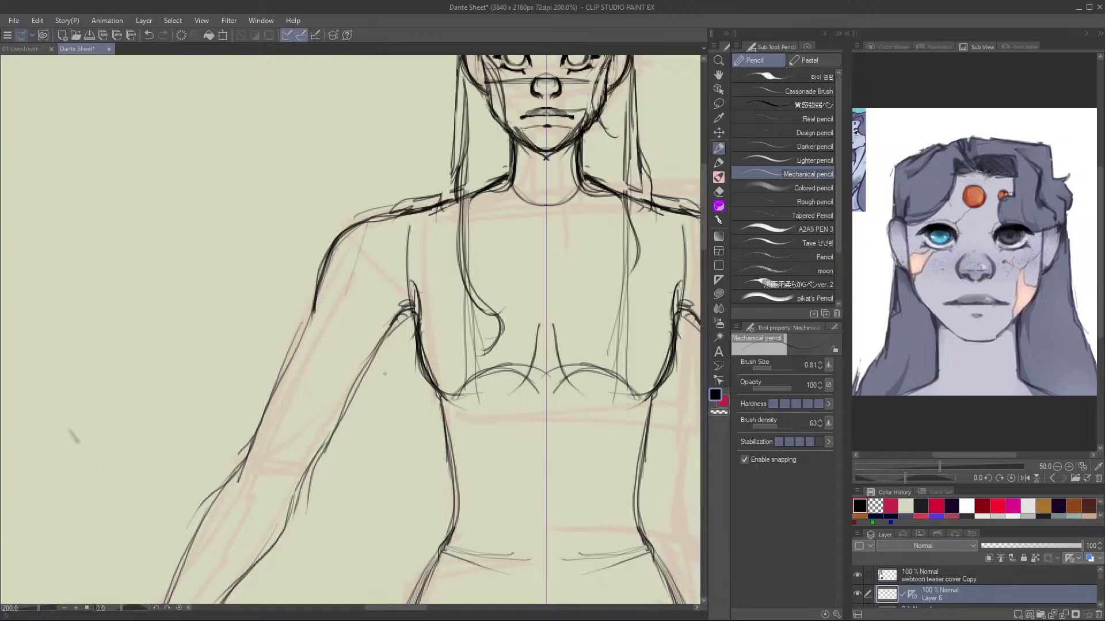
# Rotate the canvas and darken the outer and inner contours of the upper arms down to the elbows.
pyautogui.moveTo(391, 427); pyautogui.dragTo(419, 410)
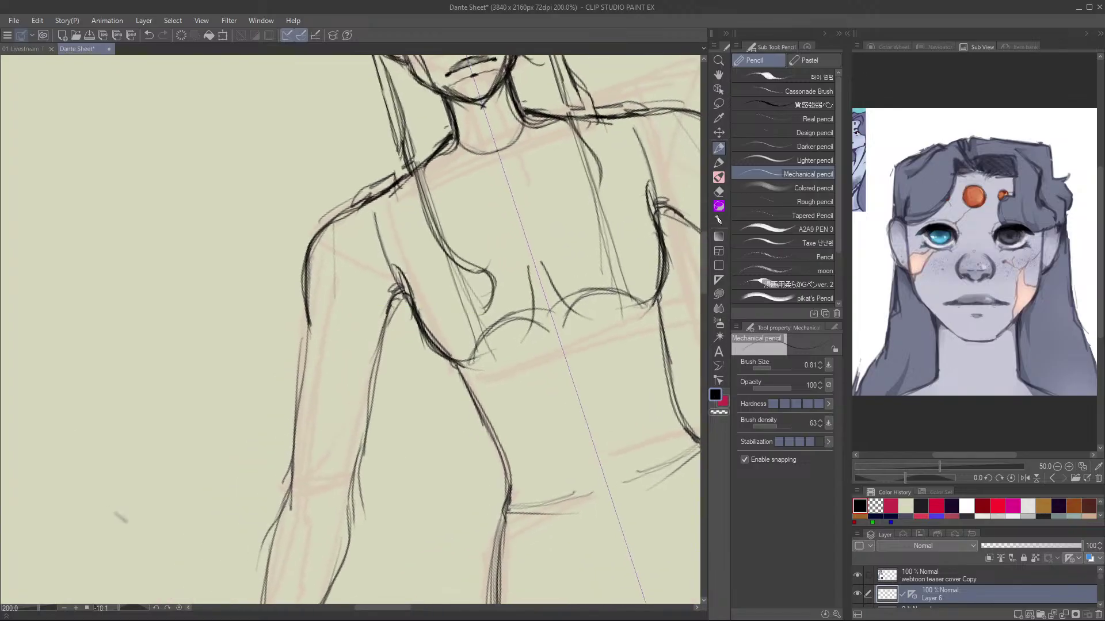
pyautogui.scroll(-4, 392, 280)
pyautogui.moveTo(330, 234); pyautogui.dragTo(306, 408)
pyautogui.moveTo(412, 214); pyautogui.dragTo(389, 325)
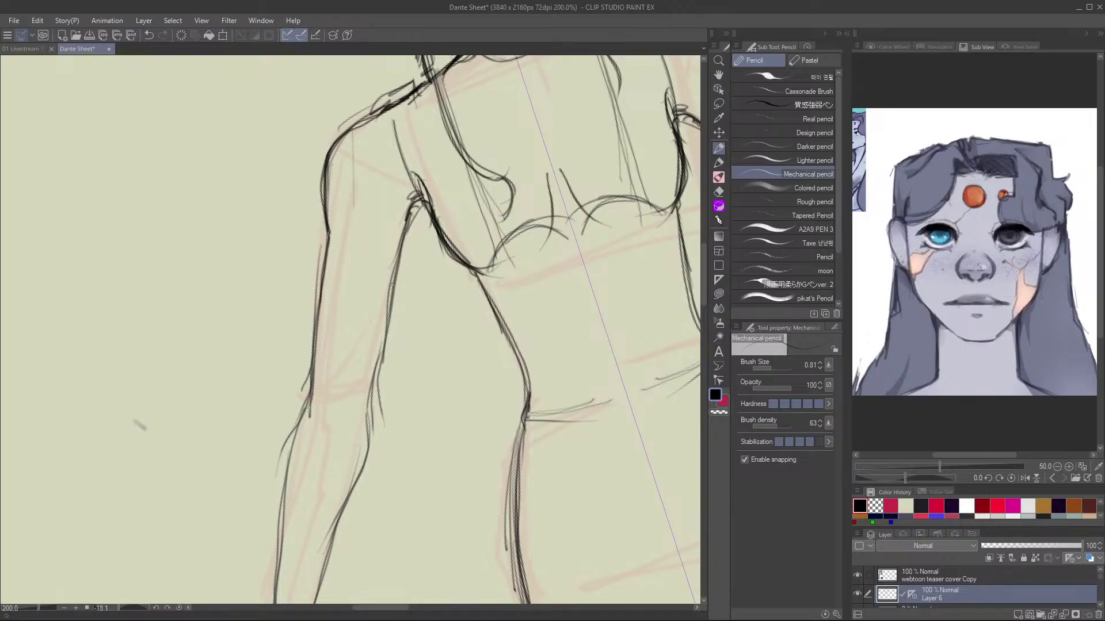
pyautogui.moveTo(394, 271); pyautogui.dragTo(371, 415)
pyautogui.moveTo(386, 329)
pyautogui.mouseDown()
pyautogui.moveTo(372, 407)
pyautogui.moveTo(415, 205)
pyautogui.mouseUp()
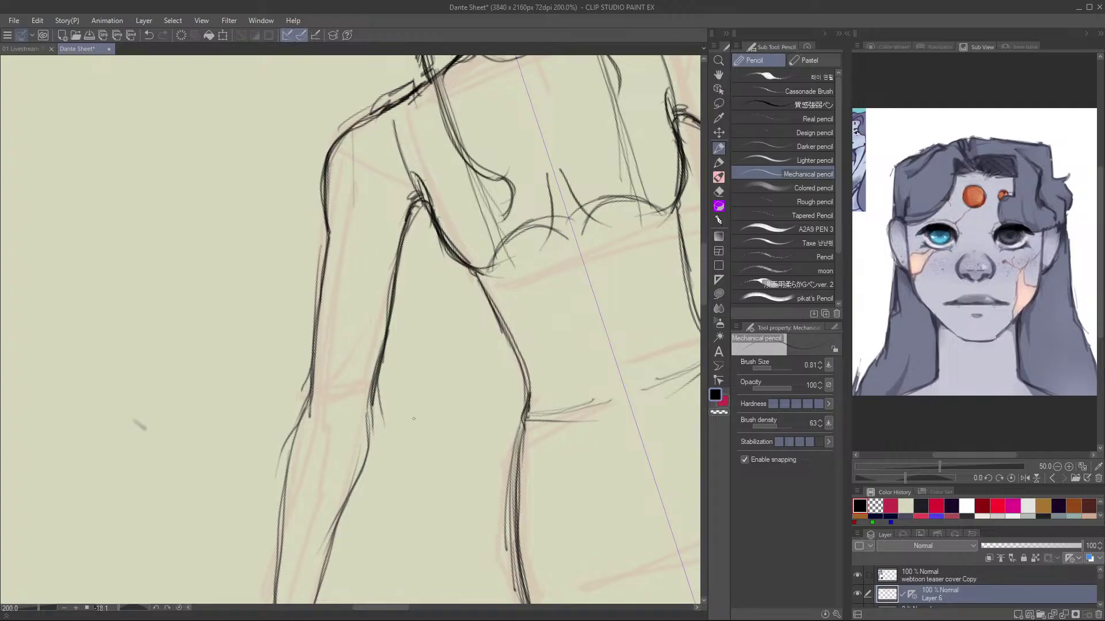
# Darken the outer and inner forearm contours from the elbows to the wrists, redoing the stroke at the inner elbow.
pyautogui.moveTo(418, 435); pyautogui.dragTo(475, 290)
pyautogui.moveTo(384, 237)
pyautogui.mouseDown()
pyautogui.moveTo(390, 282)
pyautogui.moveTo(401, 277)
pyautogui.moveTo(366, 256)
pyautogui.moveTo(344, 311)
pyautogui.moveTo(334, 459)
pyautogui.mouseUp()
pyautogui.moveTo(368, 255)
pyautogui.mouseDown()
pyautogui.moveTo(339, 387)
pyautogui.moveTo(333, 489)
pyautogui.mouseUp()
pyautogui.moveTo(431, 256); pyautogui.dragTo(428, 298)
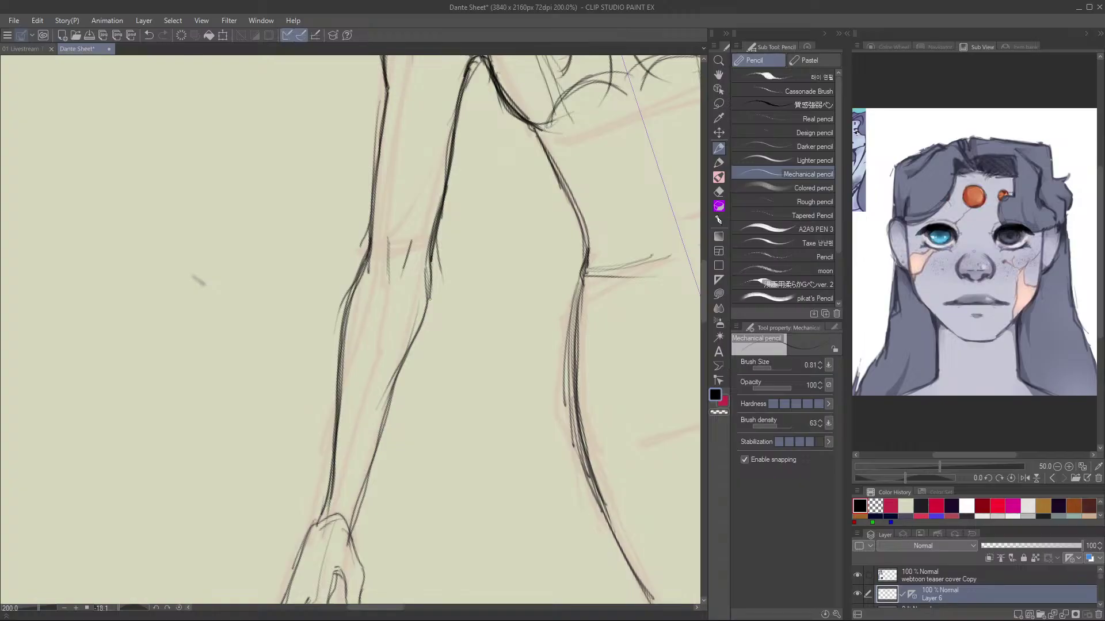
pyautogui.hotkey('ctrl', 'z')
pyautogui.moveTo(431, 247)
pyautogui.mouseDown()
pyautogui.moveTo(428, 298)
pyautogui.moveTo(351, 538)
pyautogui.mouseUp()
pyautogui.moveTo(374, 454); pyautogui.dragTo(352, 546)
pyautogui.moveTo(362, 499); pyautogui.dragTo(356, 546)
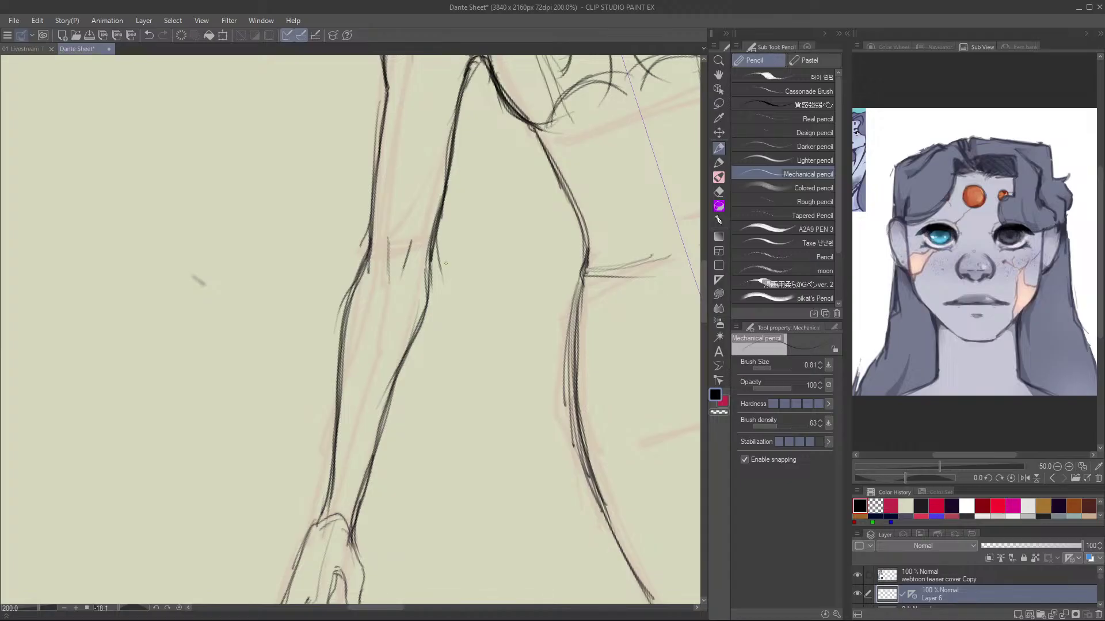
# Erase the stray lines beside the inner elbow with transparent colour, then restore the black drawing colour.
pyautogui.press('c')
pyautogui.moveTo(439, 265); pyautogui.dragTo(438, 249)
pyautogui.moveTo(439, 209); pyautogui.dragTo(429, 249)
pyautogui.moveTo(451, 127)
pyautogui.mouseDown()
pyautogui.moveTo(445, 172)
pyautogui.moveTo(449, 154)
pyautogui.moveTo(429, 171)
pyautogui.mouseUp()
pyautogui.press('c')
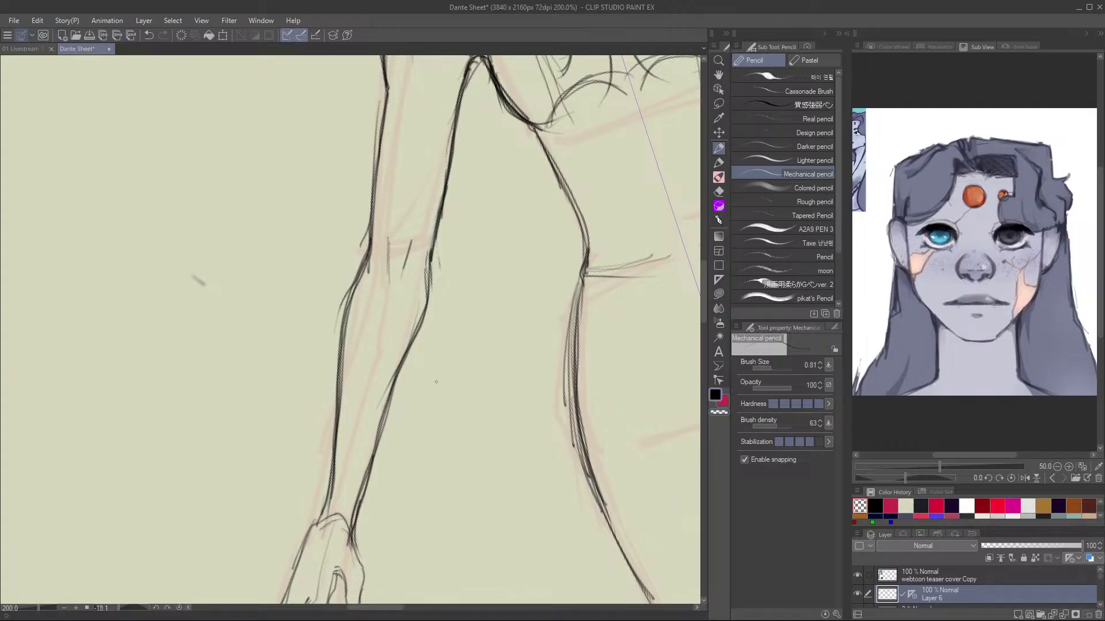
# Sketch long hair strands on both sides of the torso, curving from below the chest behind the waist.
pyautogui.scroll(-1, 481, 306)
pyautogui.moveTo(480, 306)
pyautogui.mouseDown()
pyautogui.moveTo(315, 395)
pyautogui.moveTo(192, 387)
pyautogui.moveTo(263, 352)
pyautogui.moveTo(431, 489)
pyautogui.moveTo(405, 517)
pyautogui.moveTo(420, 543)
pyautogui.mouseUp()
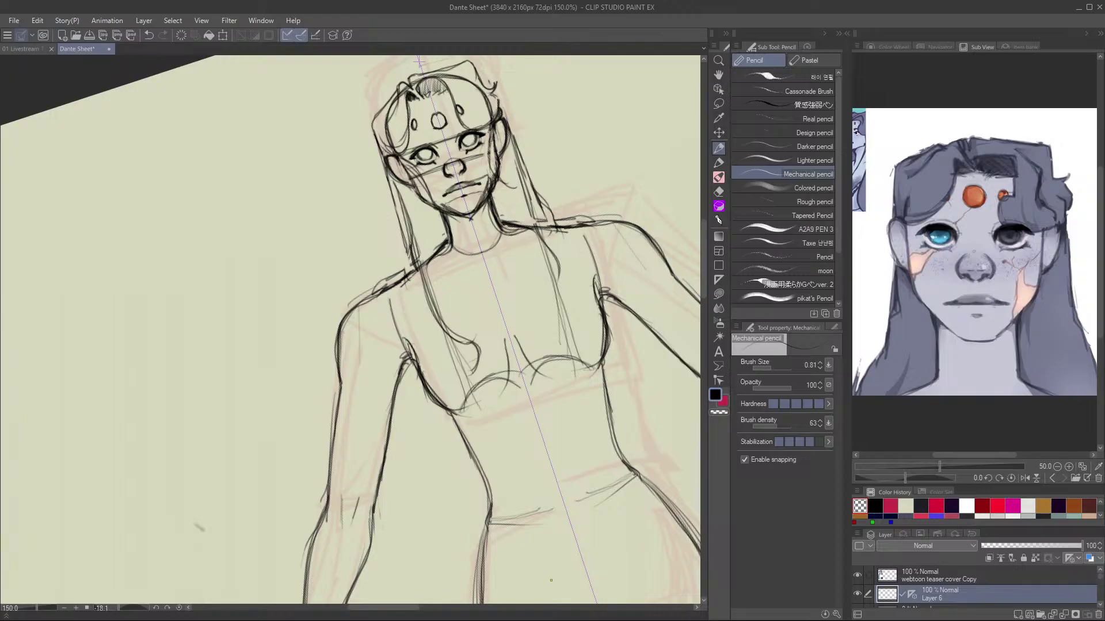
pyautogui.moveTo(413, 253); pyautogui.dragTo(410, 272)
pyautogui.moveTo(420, 388); pyautogui.dragTo(452, 466)
pyautogui.moveTo(450, 464); pyautogui.dragTo(470, 541)
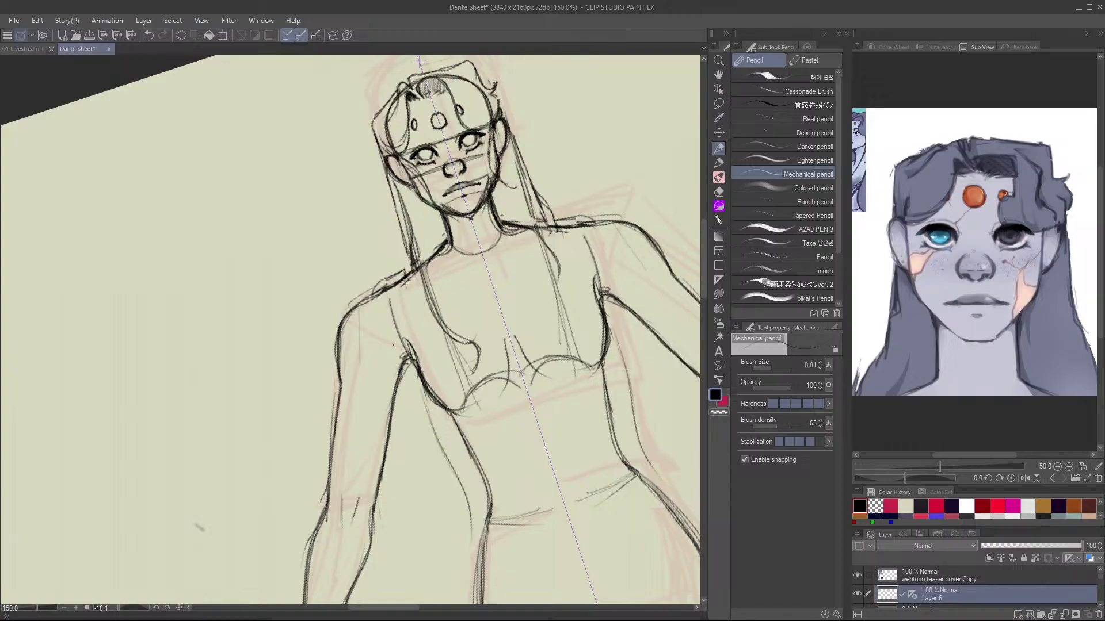
# Add more long hair strokes behind the waist, running from the armpits down past the hips.
pyautogui.hscroll(5, 395, 346)
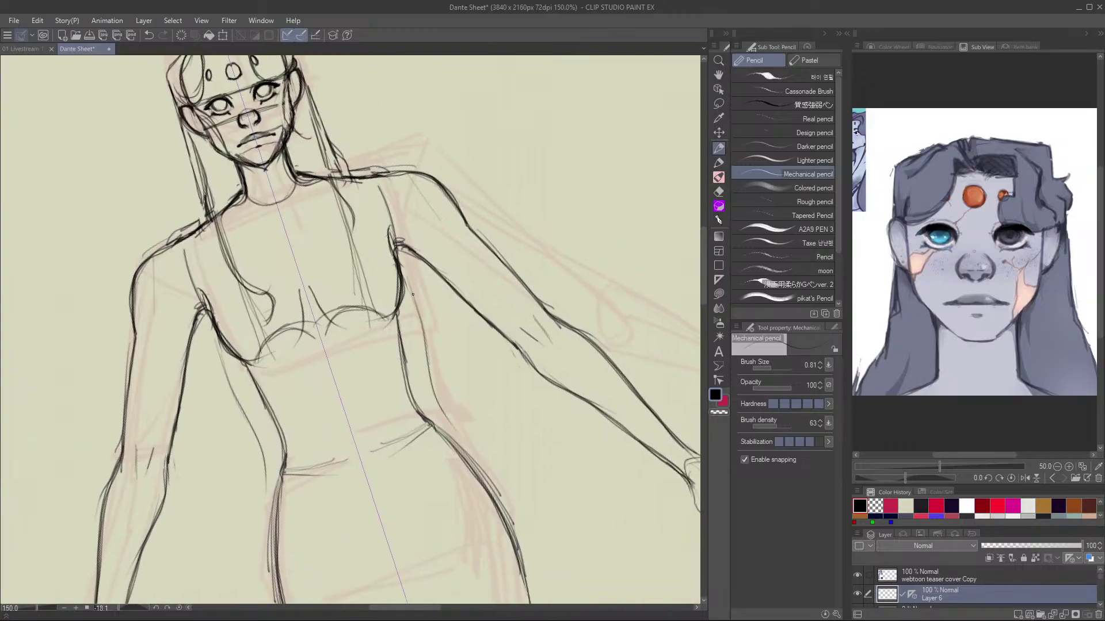
pyautogui.moveTo(412, 294)
pyautogui.mouseDown()
pyautogui.moveTo(427, 372)
pyautogui.moveTo(513, 578)
pyautogui.mouseUp()
pyautogui.moveTo(231, 363); pyautogui.dragTo(273, 563)
pyautogui.moveTo(213, 327)
pyautogui.mouseDown()
pyautogui.moveTo(260, 489)
pyautogui.moveTo(264, 601)
pyautogui.mouseUp()
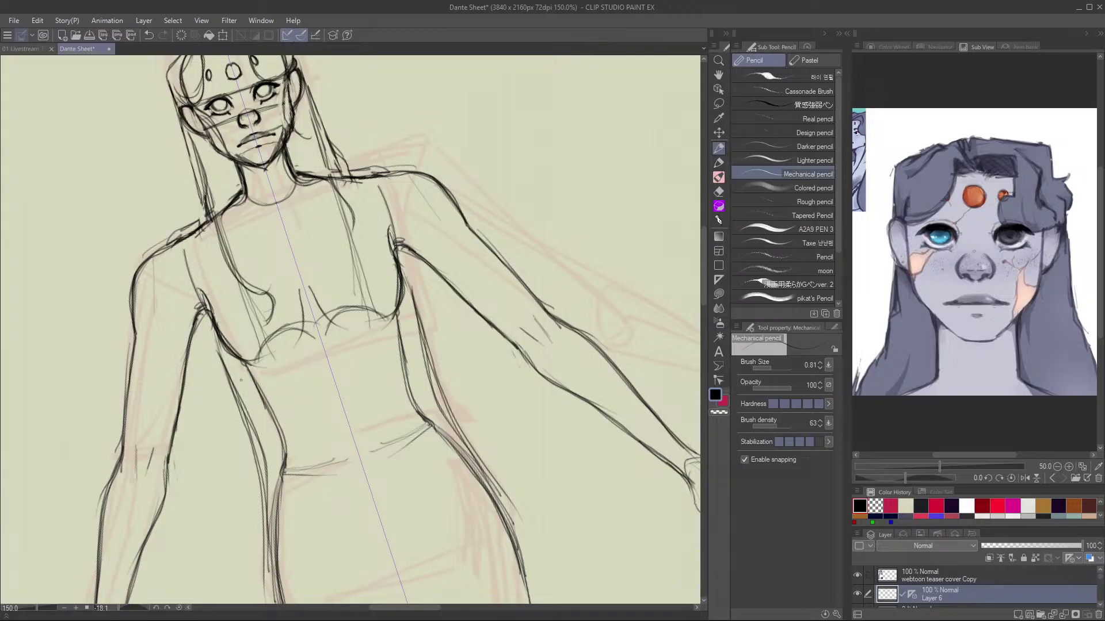
# Reinforce the long back hair contours between the armpits and hips, and add short hair strokes above the shoulder.
pyautogui.moveTo(201, 320); pyautogui.dragTo(212, 347)
pyautogui.moveTo(210, 234); pyautogui.dragTo(205, 244)
pyautogui.moveTo(206, 316); pyautogui.dragTo(268, 549)
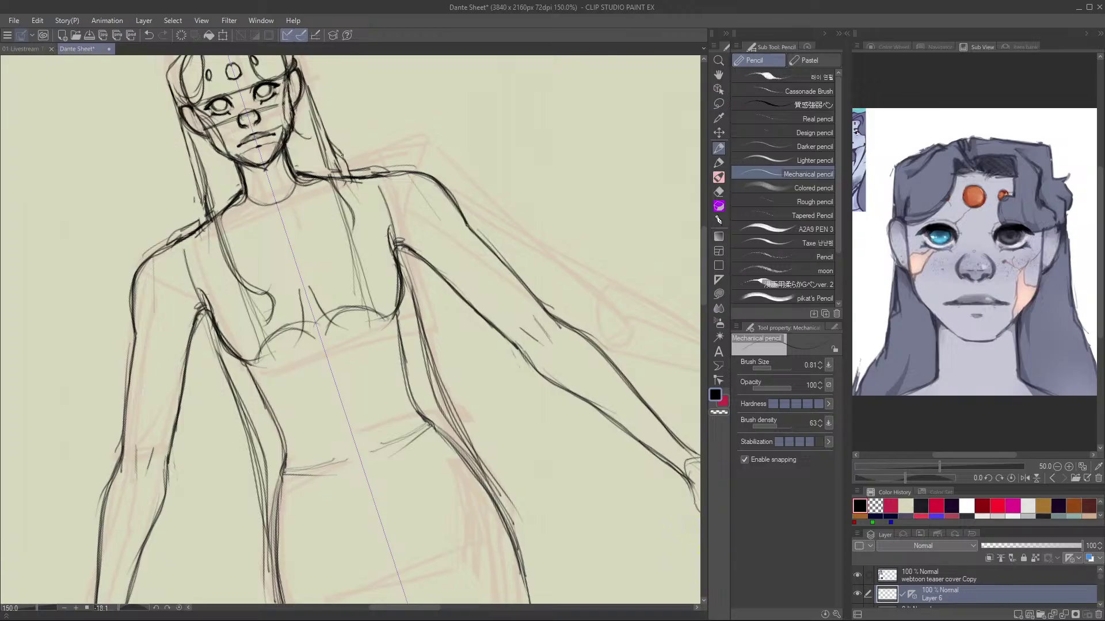
pyautogui.moveTo(403, 254); pyautogui.dragTo(428, 357)
pyautogui.moveTo(408, 257); pyautogui.dragTo(500, 489)
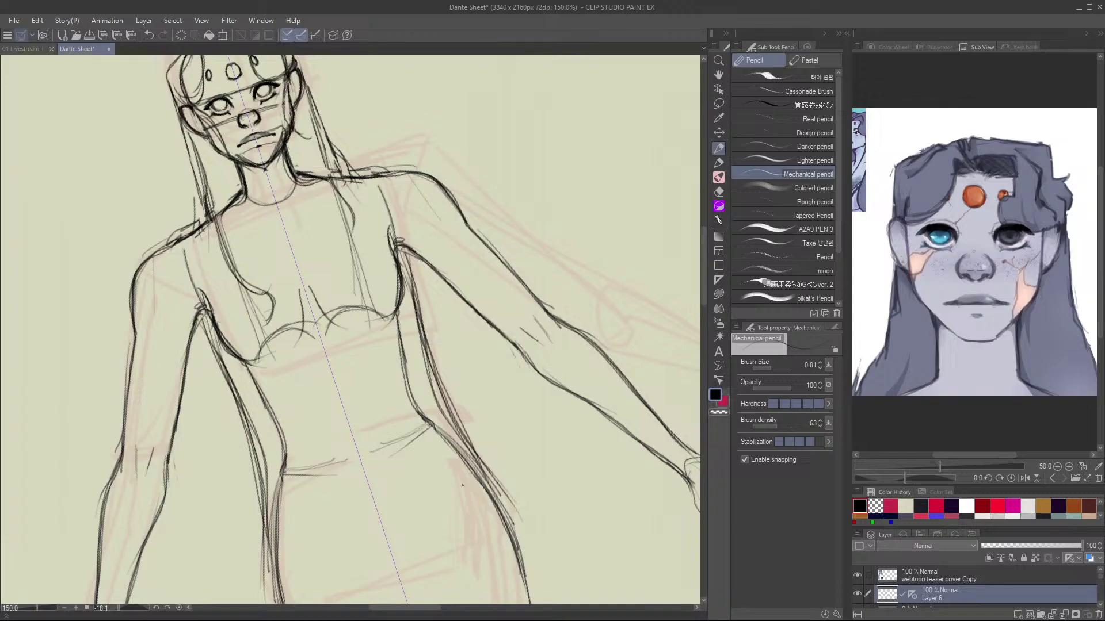
# Extend the back hair past the hips with curved strands tapering alongside both thighs.
pyautogui.scroll(-2, 463, 485)
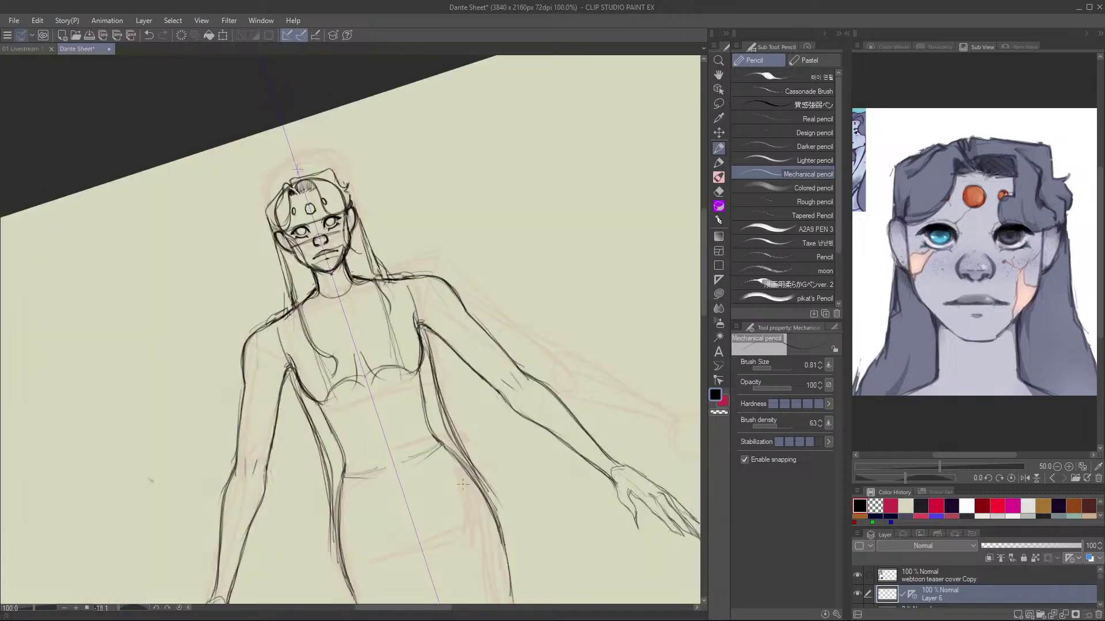
pyautogui.moveTo(463, 485)
pyautogui.mouseDown()
pyautogui.moveTo(483, 300)
pyautogui.moveTo(501, 253)
pyautogui.moveTo(498, 262)
pyautogui.mouseUp()
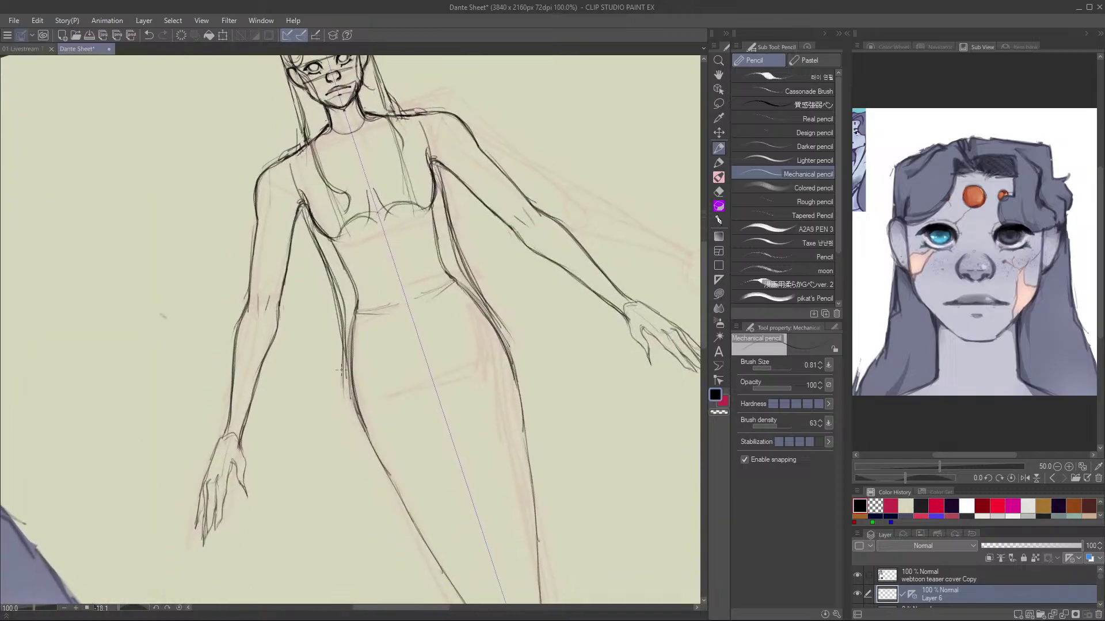
pyautogui.moveTo(492, 311); pyautogui.dragTo(556, 444)
pyautogui.moveTo(343, 337); pyautogui.dragTo(371, 506)
pyautogui.moveTo(345, 368); pyautogui.dragTo(391, 527)
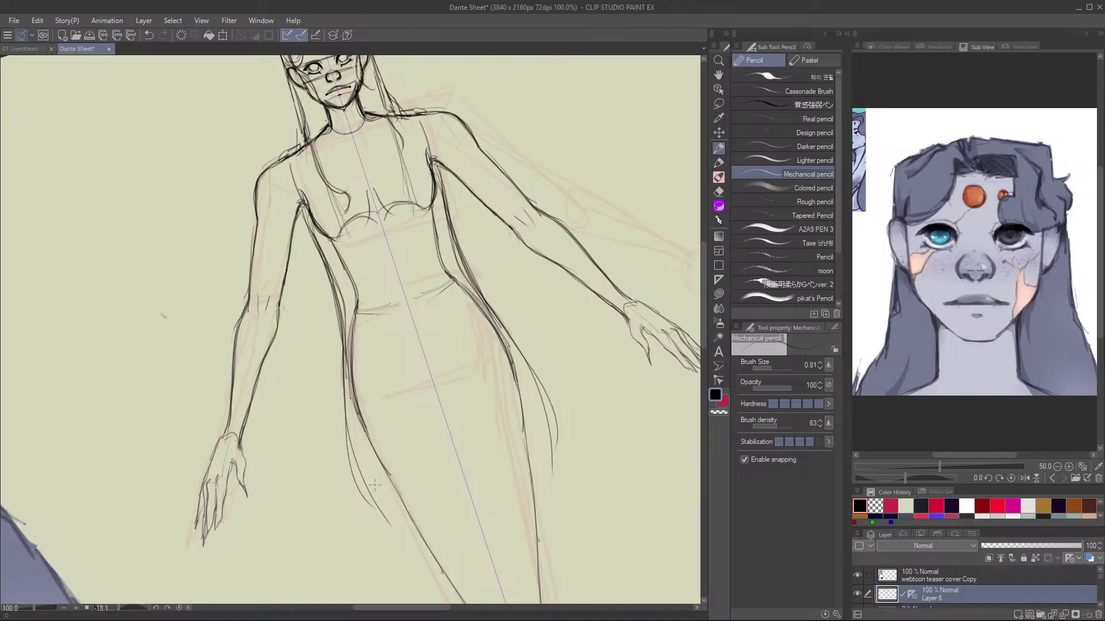
# Darken the hair strands falling beside the neck to the shoulders on both sides of the head.
pyautogui.scroll(3, 360, 131)
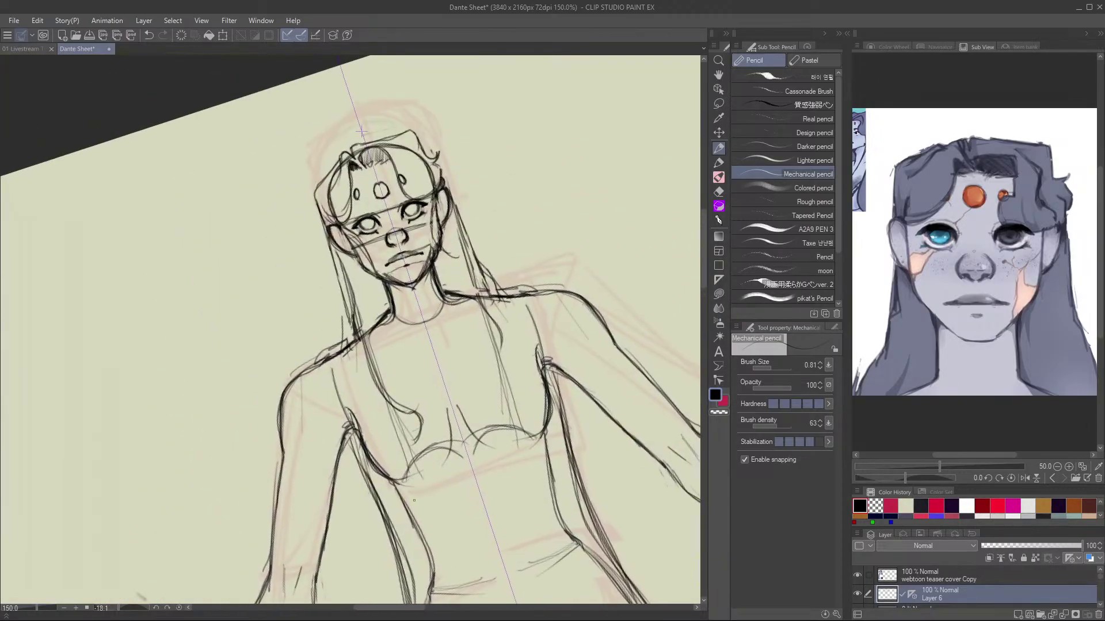
pyautogui.moveTo(348, 275); pyautogui.dragTo(340, 330)
pyautogui.moveTo(464, 234); pyautogui.dragTo(489, 282)
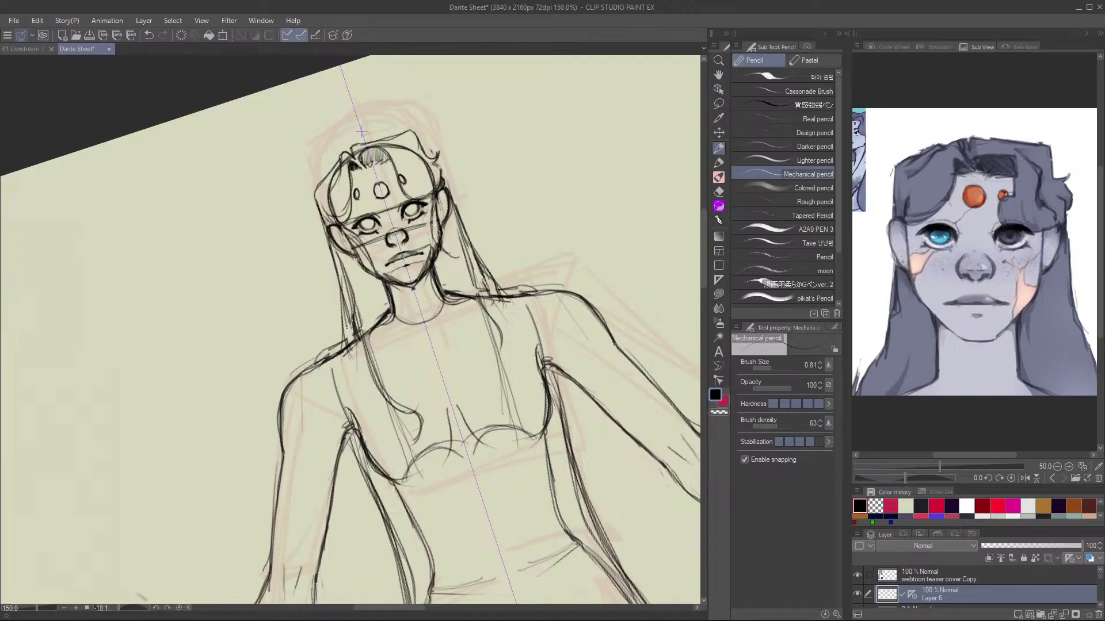
# Darken the hair strands beside the neck and extend them over both shoulders onto the upper chest.
pyautogui.moveTo(346, 326); pyautogui.dragTo(357, 357)
pyautogui.moveTo(490, 280); pyautogui.dragTo(494, 295)
pyautogui.moveTo(344, 259); pyautogui.dragTo(334, 321)
pyautogui.moveTo(463, 224); pyautogui.dragTo(513, 312)
pyautogui.moveTo(337, 331); pyautogui.dragTo(343, 353)
pyautogui.moveTo(488, 274); pyautogui.dragTo(522, 327)
pyautogui.moveTo(343, 352); pyautogui.dragTo(350, 388)
pyautogui.moveTo(522, 327); pyautogui.dragTo(533, 349)
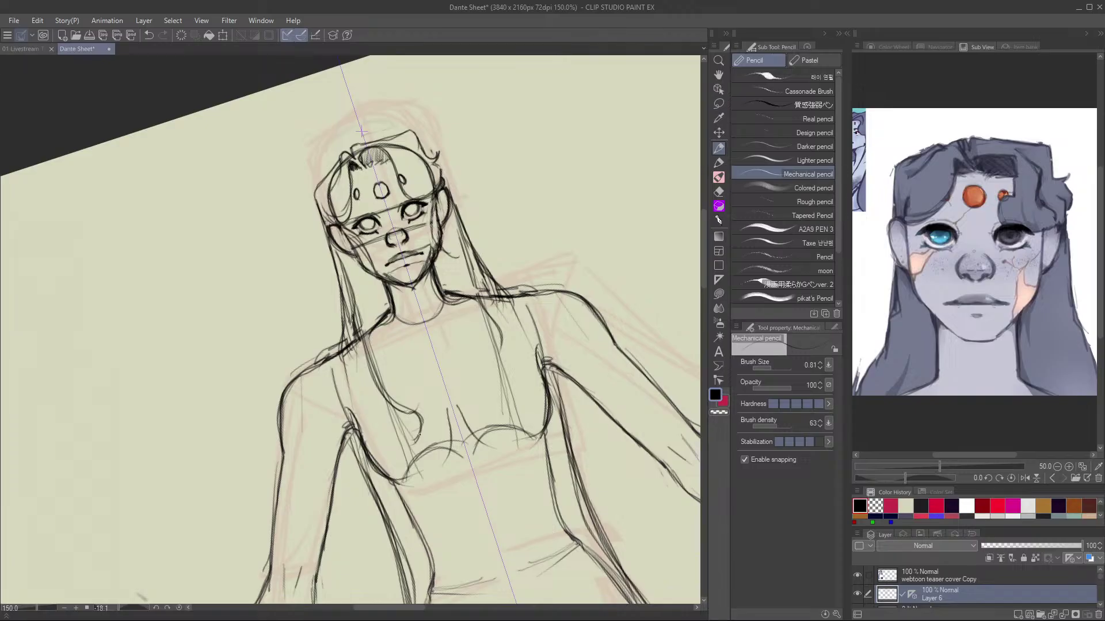
# Sketch curled tips on the two front hair locks over the chest, and undo the last three strokes.
pyautogui.moveTo(419, 436); pyautogui.dragTo(406, 444)
pyautogui.moveTo(508, 391)
pyautogui.mouseDown()
pyautogui.moveTo(499, 414)
pyautogui.moveTo(512, 409)
pyautogui.mouseUp()
pyautogui.moveTo(426, 427); pyautogui.dragTo(403, 446)
pyautogui.moveTo(487, 403); pyautogui.dragTo(509, 412)
pyautogui.moveTo(424, 425); pyautogui.dragTo(419, 449)
pyautogui.moveTo(499, 332)
pyautogui.mouseDown()
pyautogui.moveTo(518, 402)
pyautogui.moveTo(509, 379)
pyautogui.moveTo(490, 409)
pyautogui.mouseUp()
pyautogui.hotkey('ctrl', 'z')
pyautogui.hotkey('ctrl', 'z')
pyautogui.hotkey('ctrl', 'z')
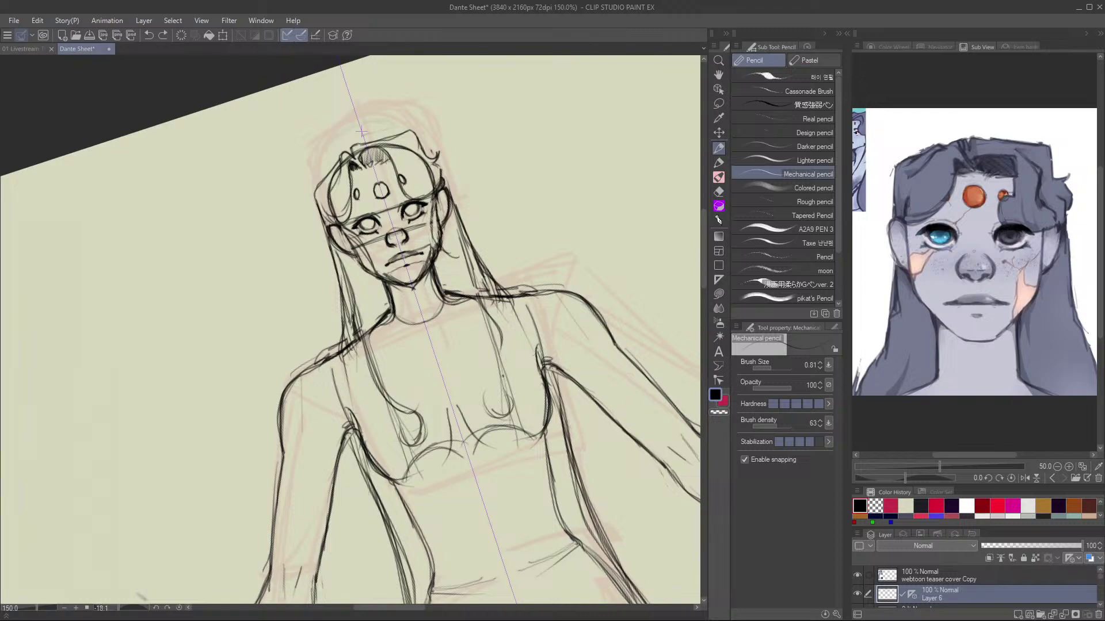
# Redraw the front hair lock on the right side of the chest as a wavy strand ending in a curl.
pyautogui.moveTo(499, 344)
pyautogui.mouseDown()
pyautogui.moveTo(513, 403)
pyautogui.moveTo(487, 415)
pyautogui.mouseUp()
pyautogui.moveTo(478, 286)
pyautogui.mouseDown()
pyautogui.moveTo(507, 389)
pyautogui.moveTo(486, 430)
pyautogui.mouseUp()
pyautogui.hotkey('ctrl', '-')
pyautogui.moveTo(358, 198)
pyautogui.mouseDown()
pyautogui.moveTo(326, 79)
pyautogui.moveTo(394, 182)
pyautogui.mouseUp()
pyautogui.moveTo(401, 418); pyautogui.dragTo(467, 396)
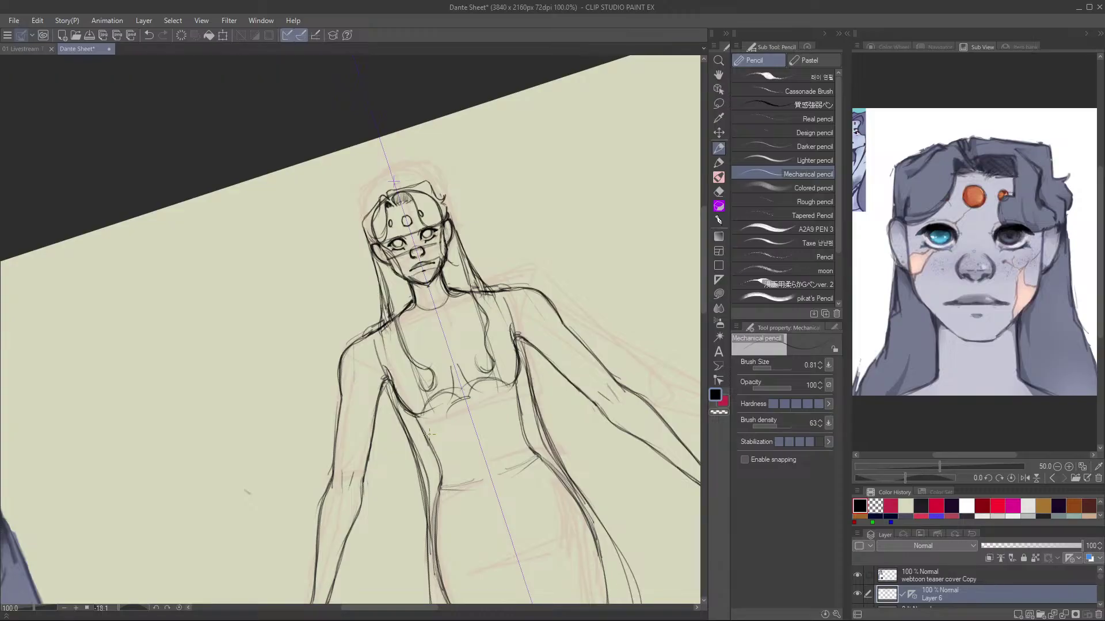
pyautogui.hotkey('ctrl', 'z')
pyautogui.scroll(1, 429, 433)
pyautogui.moveTo(551, 451)
pyautogui.mouseDown()
pyautogui.moveTo(369, 357)
pyautogui.moveTo(375, 478)
pyautogui.mouseUp()
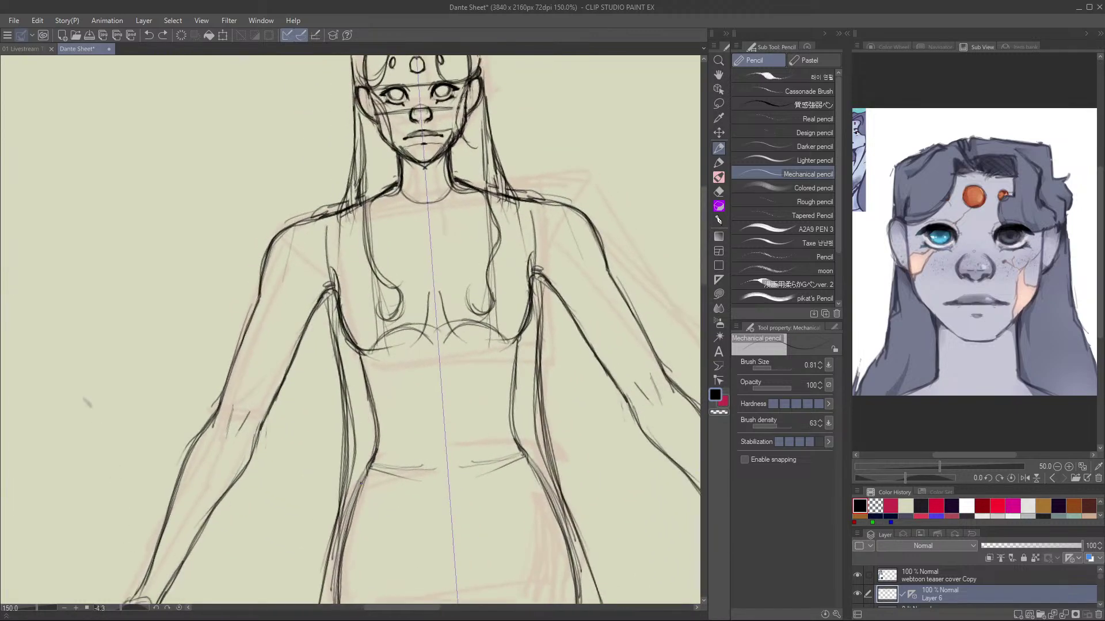
# Erase the curved guide lines across the chest using the flats brush with transparent colour, and return to the Mechanical pencil.
pyautogui.moveTo(364, 353)
pyautogui.mouseDown()
pyautogui.moveTo(377, 436)
pyautogui.moveTo(360, 501)
pyautogui.mouseUp()
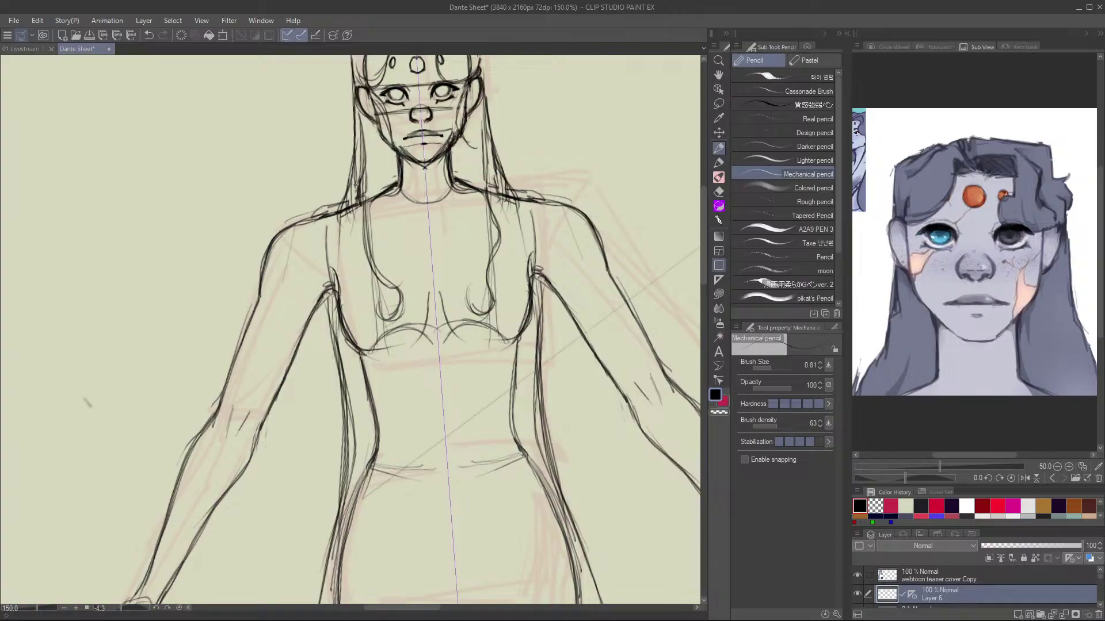
pyautogui.click(719, 177)
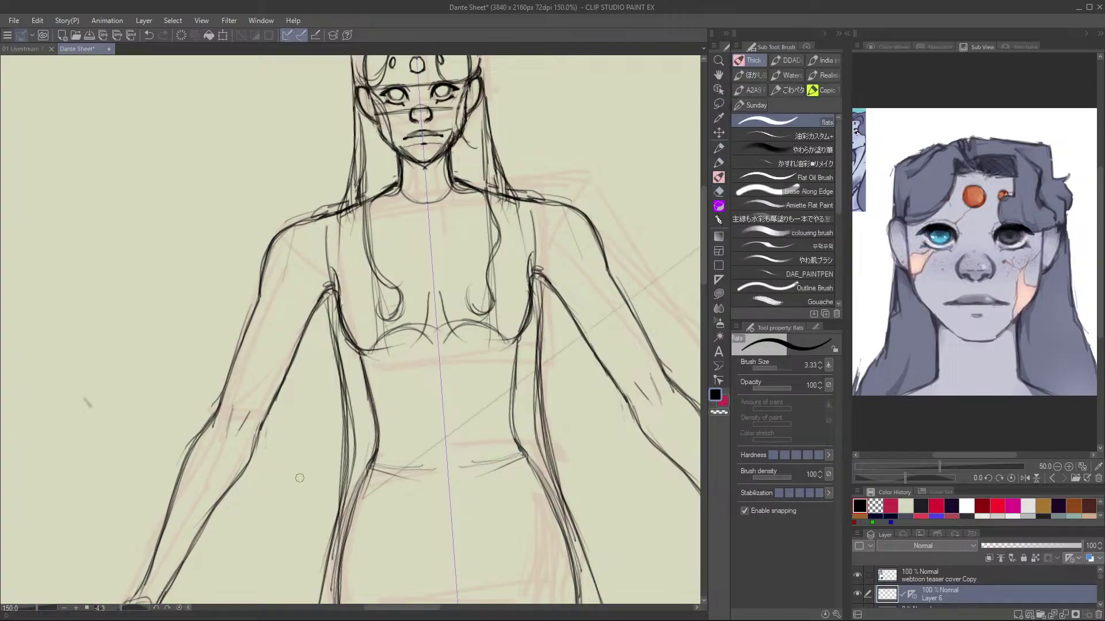
pyautogui.moveTo(404, 327)
pyautogui.mouseDown()
pyautogui.moveTo(486, 323)
pyautogui.moveTo(395, 336)
pyautogui.moveTo(414, 329)
pyautogui.moveTo(435, 359)
pyautogui.mouseUp()
pyautogui.press('p')
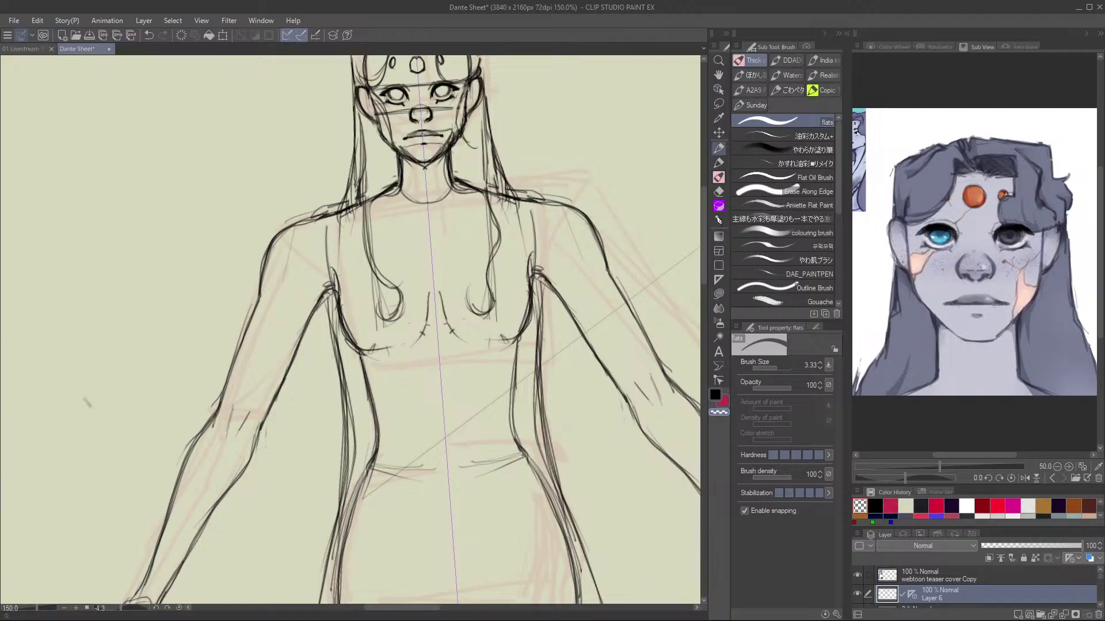
pyautogui.press('c')
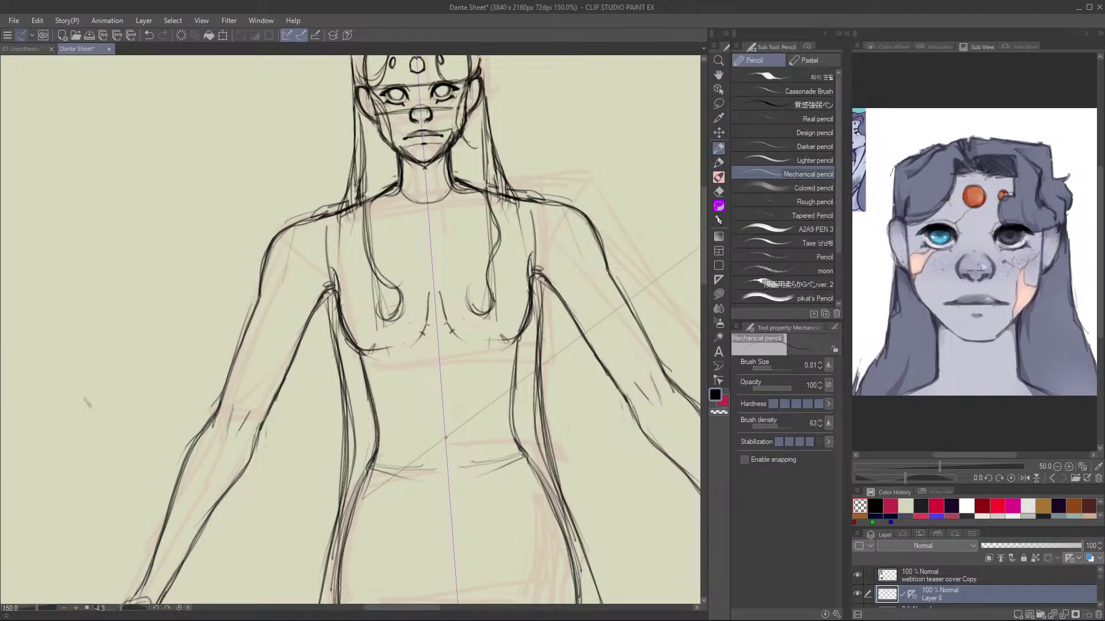
# Mark the navel with a short stroke on the body's centre line at the waist.
pyautogui.moveTo(446, 446); pyautogui.dragTo(447, 454)
pyautogui.scroll(-2, 469, 429)
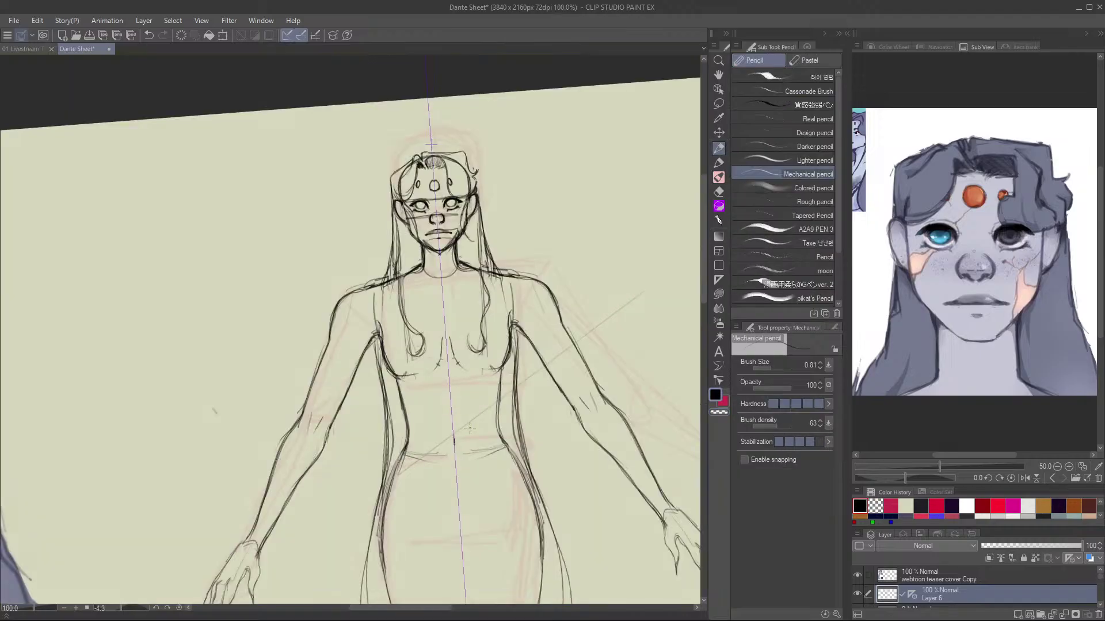
pyautogui.scroll(-2, 469, 427)
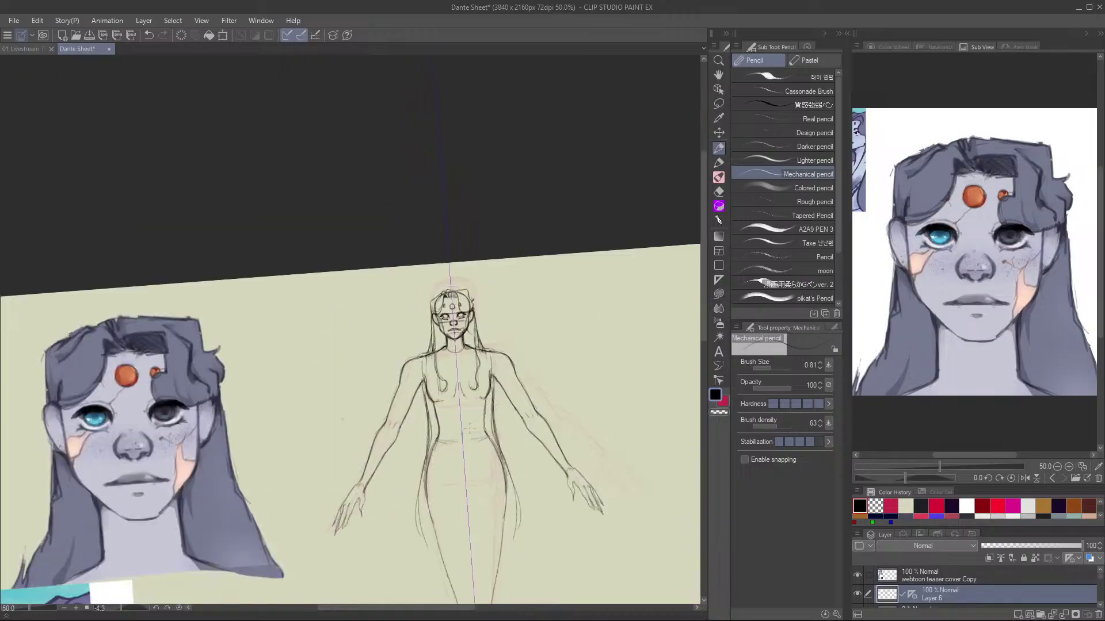
pyautogui.moveTo(451, 287); pyautogui.dragTo(503, 112)
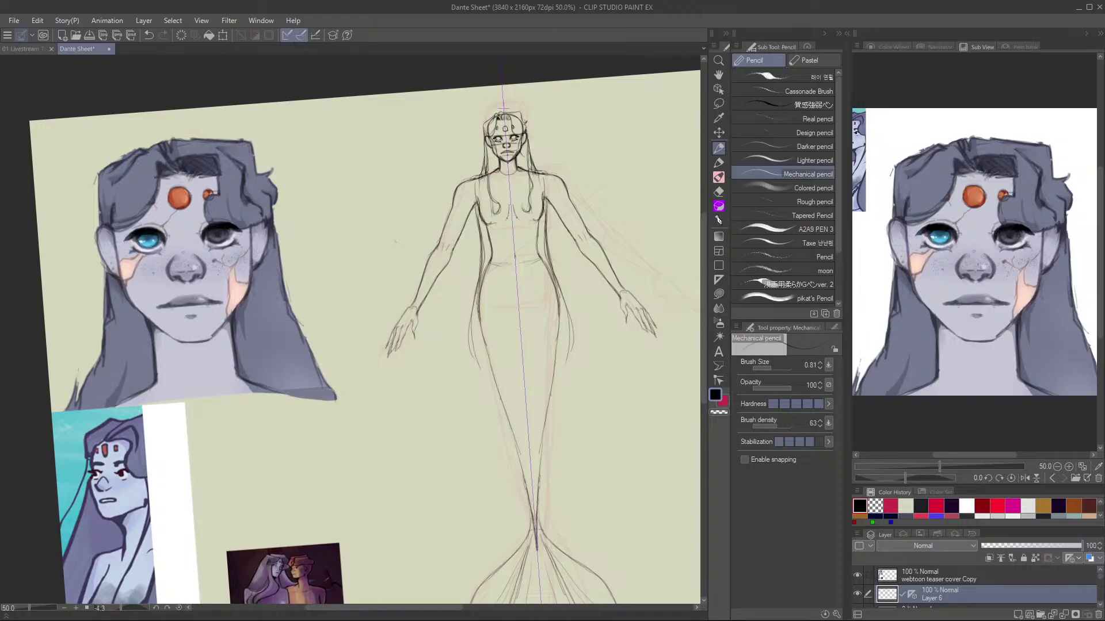
pyautogui.scroll(-3, 351, 334)
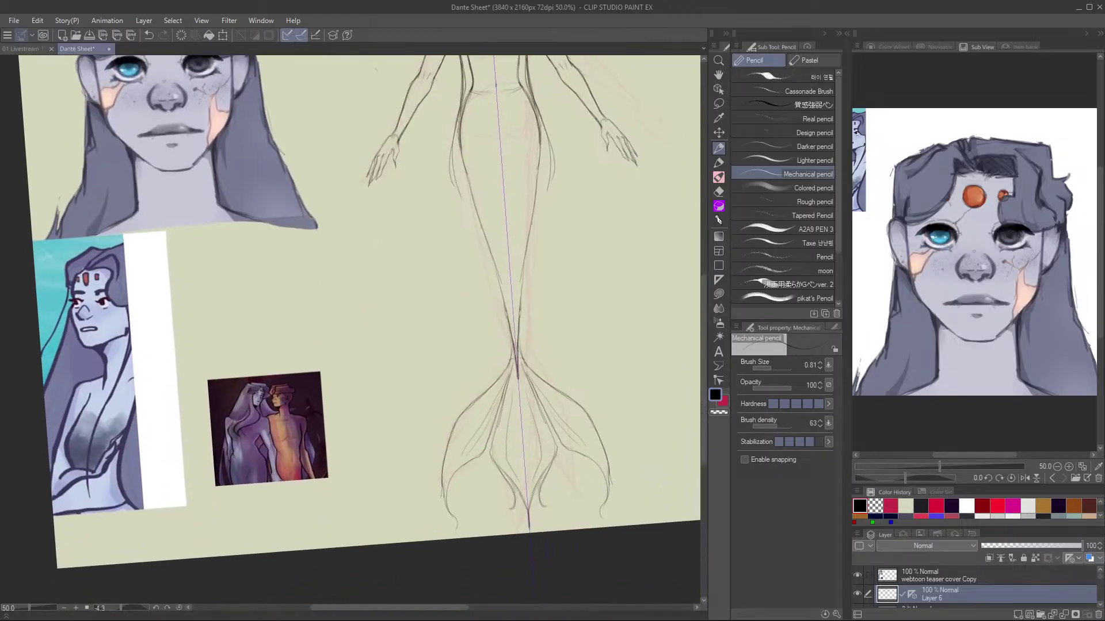
pyautogui.scroll(4, 351, 334)
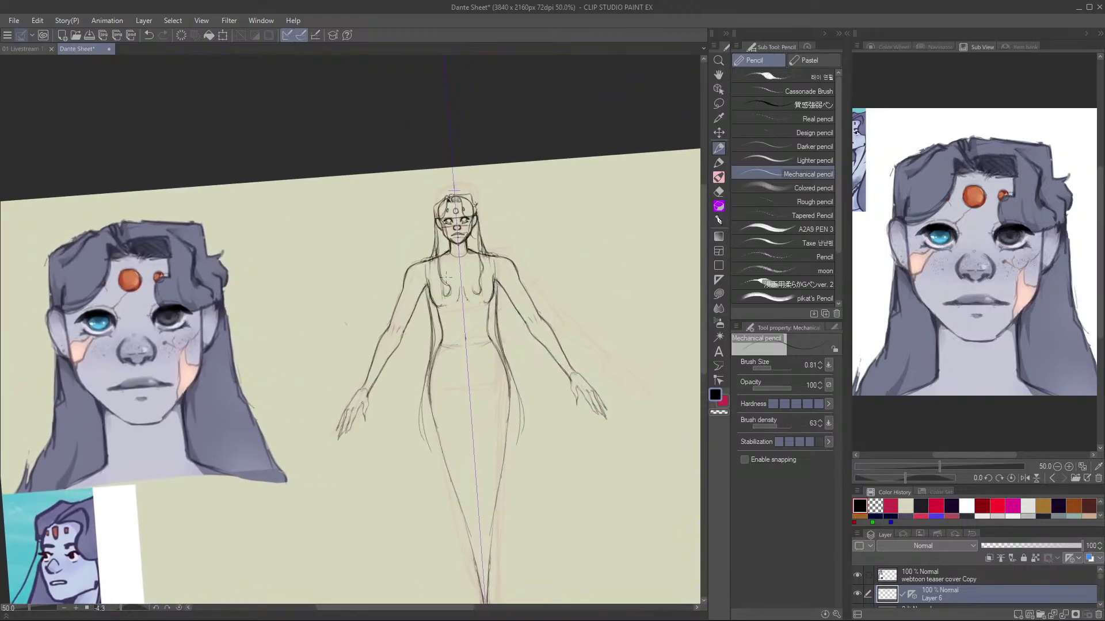
pyautogui.scroll(3, 446, 351)
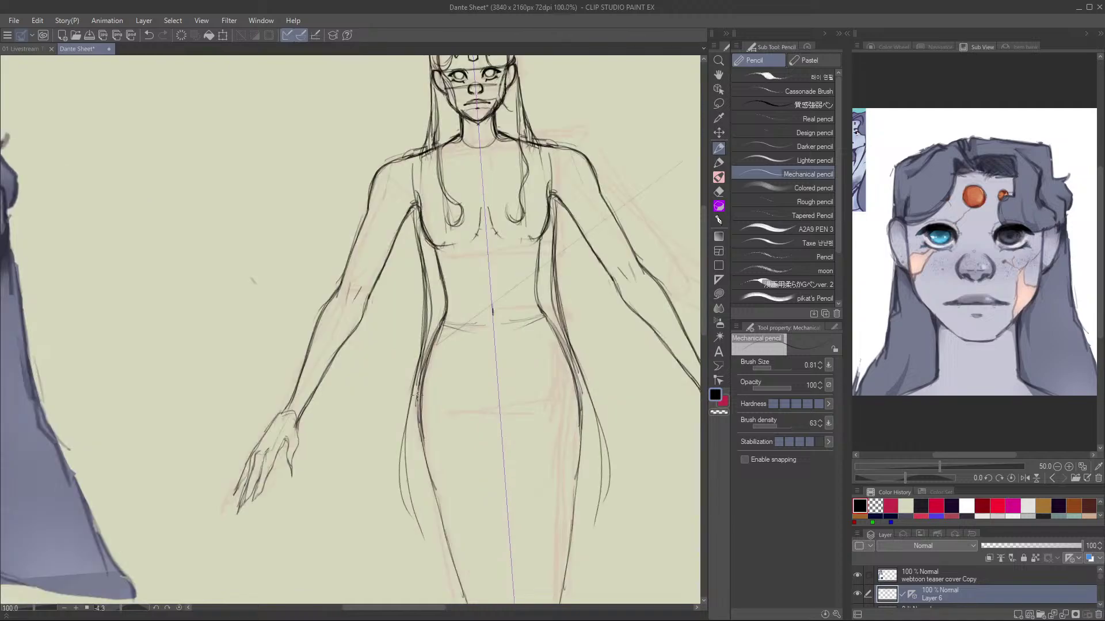
# Reinforce the left outer contour of the figure from the hip down along the thigh area.
pyautogui.moveTo(425, 363)
pyautogui.mouseDown()
pyautogui.moveTo(418, 411)
pyautogui.moveTo(432, 483)
pyautogui.mouseUp()
pyautogui.moveTo(425, 423); pyautogui.dragTo(449, 525)
pyautogui.scroll(-2, 548, 547)
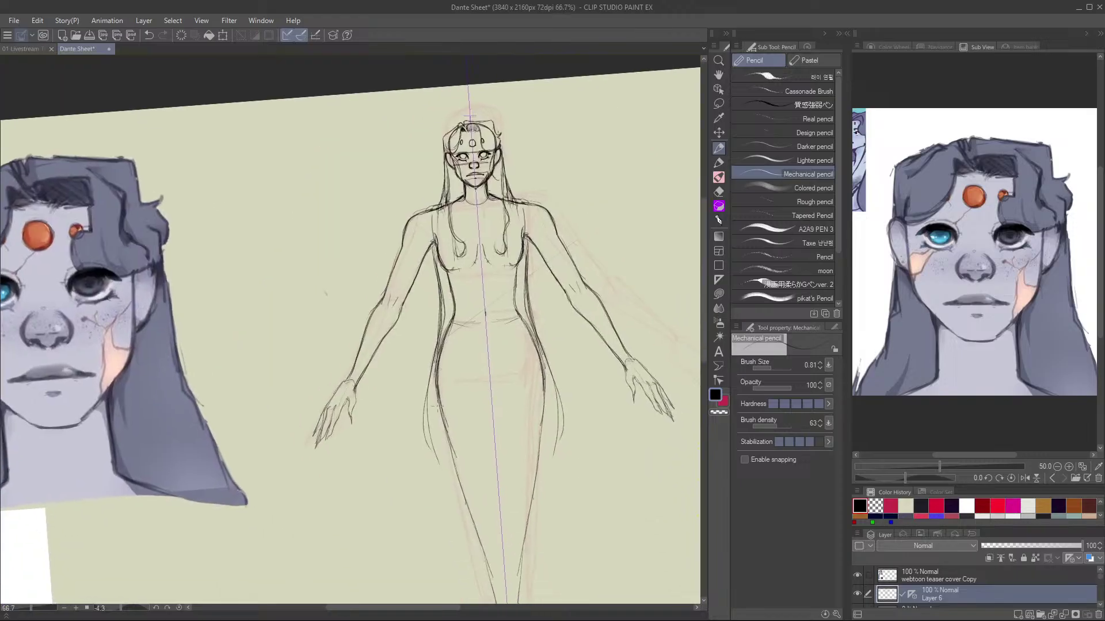
pyautogui.moveTo(433, 407)
pyautogui.mouseDown()
pyautogui.moveTo(459, 451)
pyautogui.moveTo(443, 409)
pyautogui.moveTo(468, 513)
pyautogui.mouseUp()
# Darken the left contour of the mermaid tail from the hip down to the base of the fin.
pyautogui.scroll(-1, 461, 520)
pyautogui.moveTo(559, 498); pyautogui.dragTo(523, 370)
pyautogui.scroll(1, 523, 370)
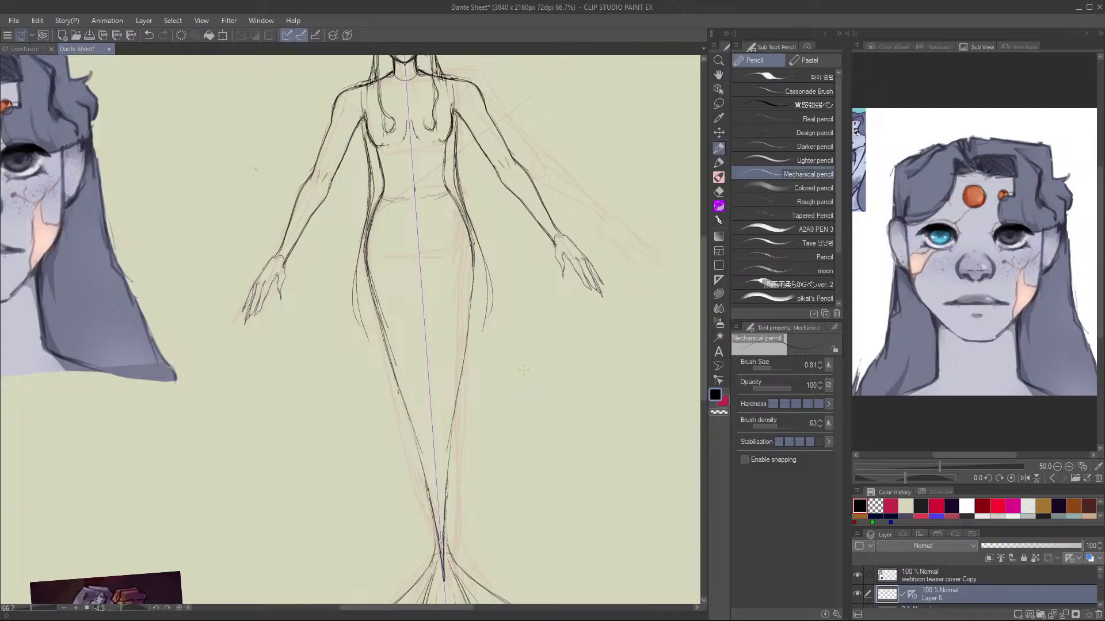
pyautogui.moveTo(367, 266); pyautogui.dragTo(435, 543)
pyautogui.moveTo(399, 365)
pyautogui.mouseDown()
pyautogui.moveTo(428, 506)
pyautogui.moveTo(422, 593)
pyautogui.mouseUp()
pyautogui.scroll(1, 422, 594)
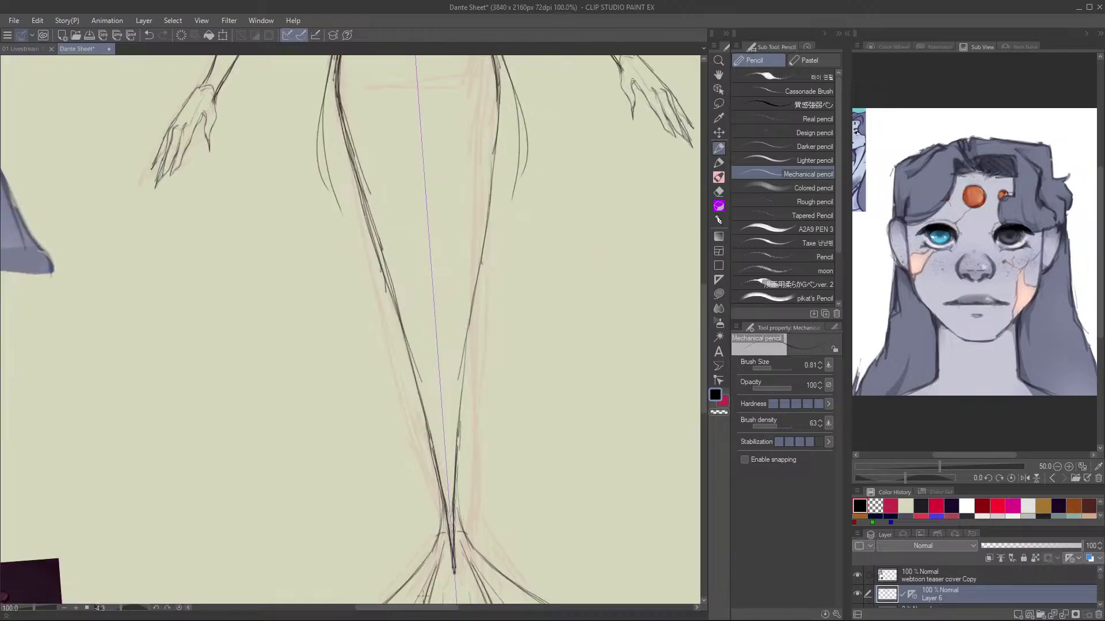
# Erase the short crease line on the left side of the waist with the Rough eraser.
pyautogui.scroll(5, 403, 271)
pyautogui.press('e')
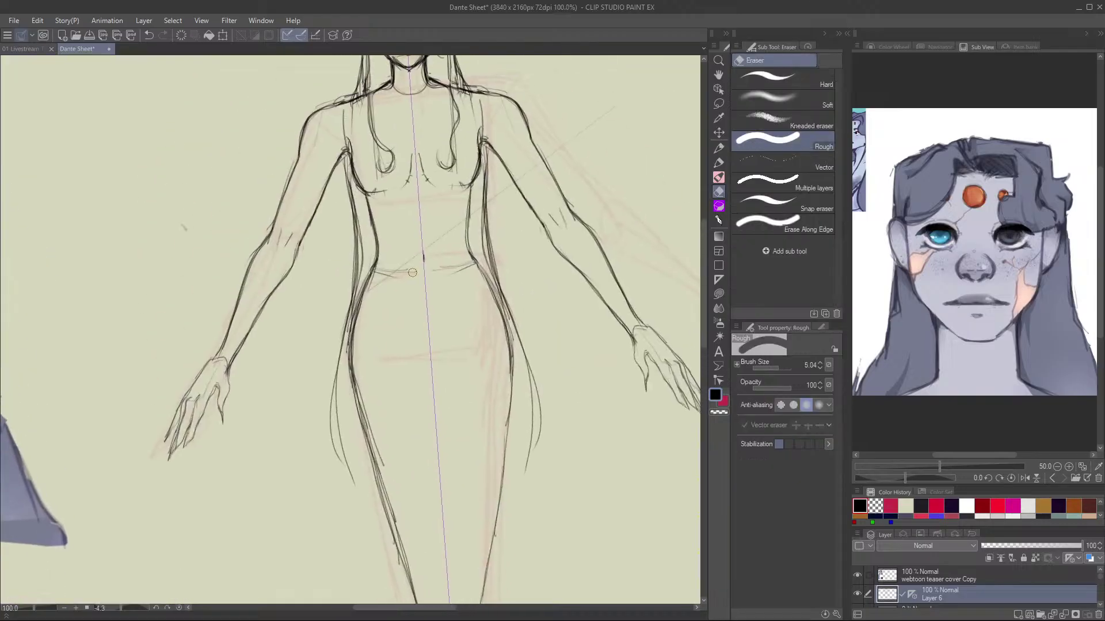
pyautogui.press('p')
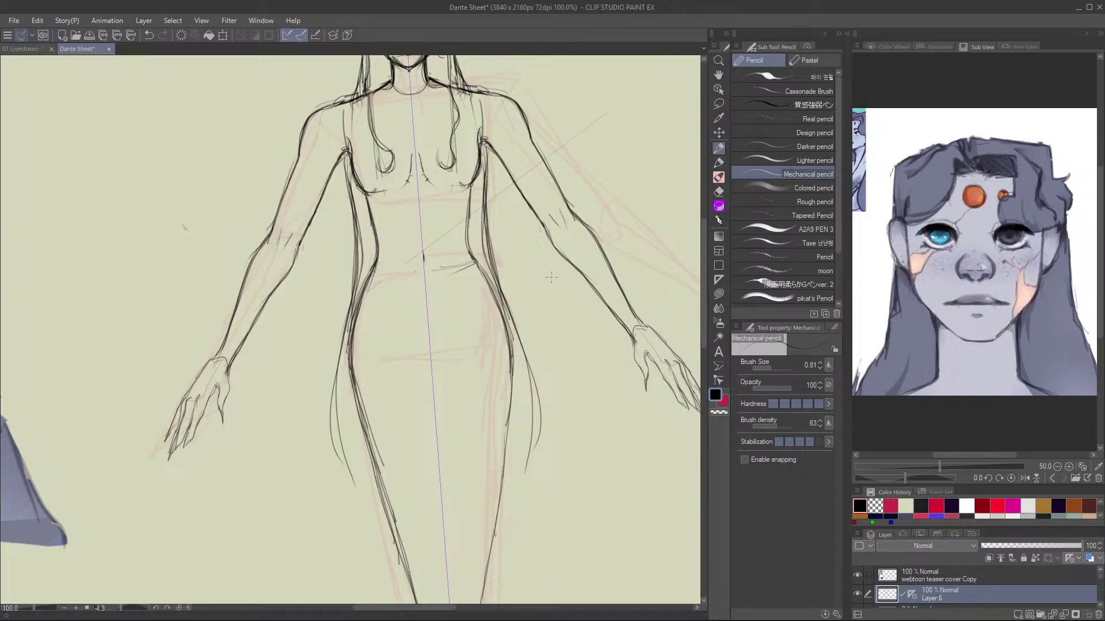
# Reinforce the inward curve of the waist contour on the right side of the torso.
pyautogui.scroll(5, 350, 329)
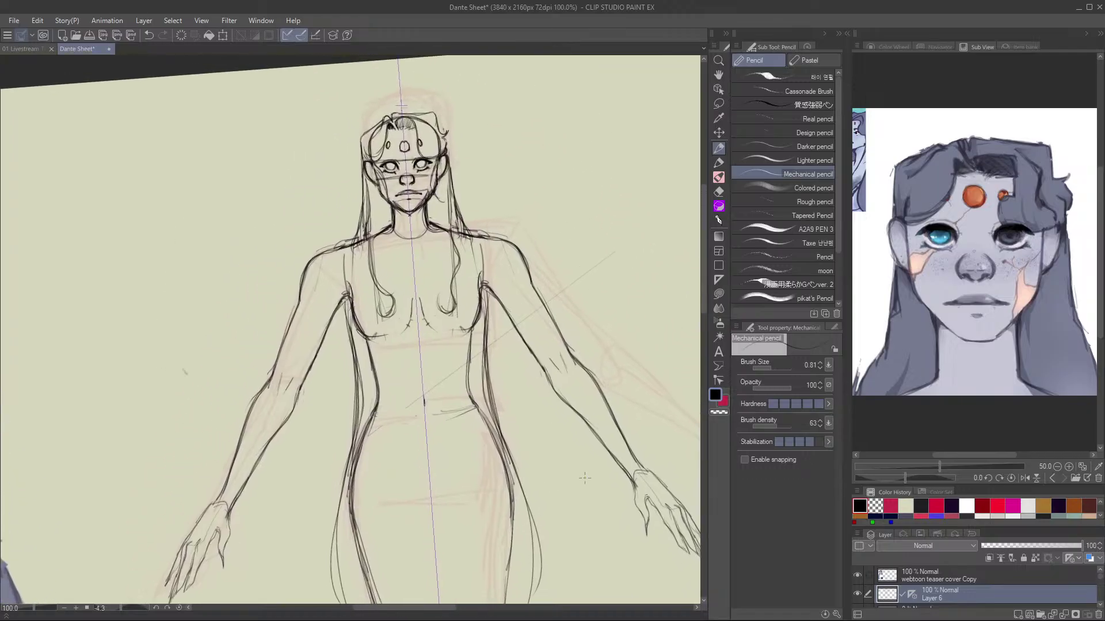
pyautogui.press('alt')
pyautogui.hotkey('ctrl', '+')
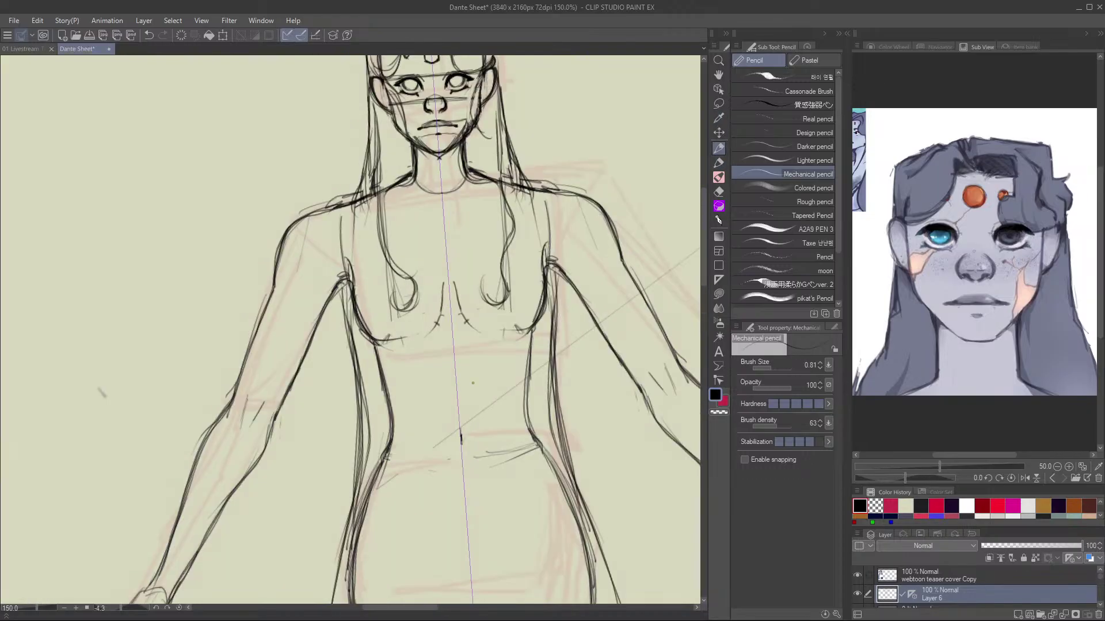
pyautogui.moveTo(530, 339); pyautogui.dragTo(530, 423)
pyautogui.moveTo(529, 381); pyautogui.dragTo(531, 438)
pyautogui.scroll(-4, 351, 329)
pyautogui.hotkey('ctrl', '-')
pyautogui.hotkey('ctrl', '-')
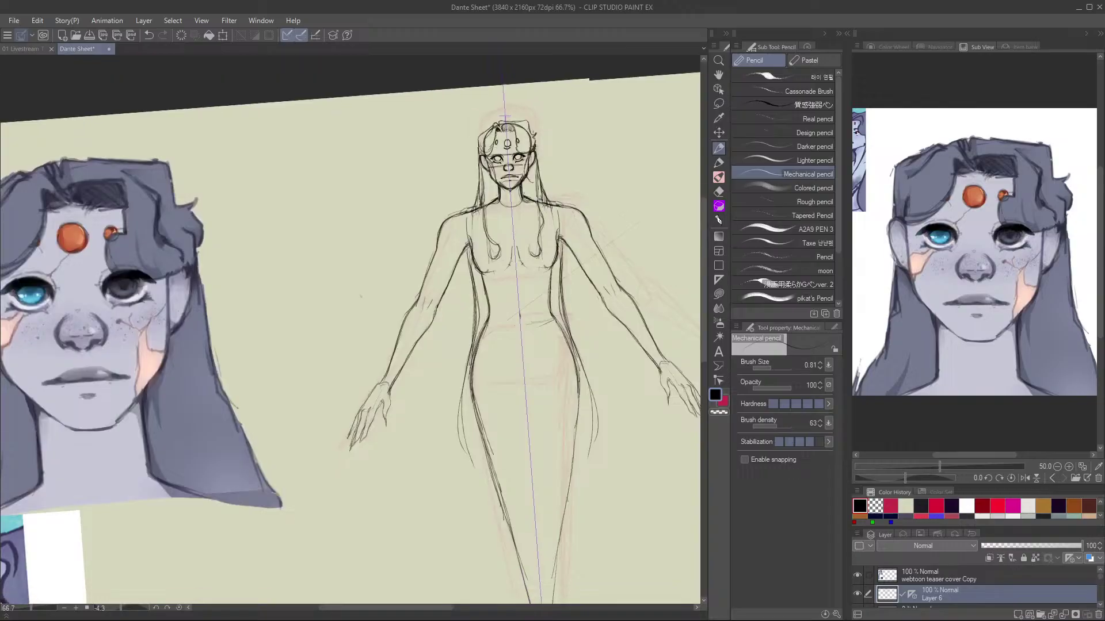
# Straighten the canvas rotation and sketch the facial marking lines on the left cheek beside the eye and nose.
pyautogui.scroll(-3, 350, 329)
pyautogui.scroll(5, 351, 330)
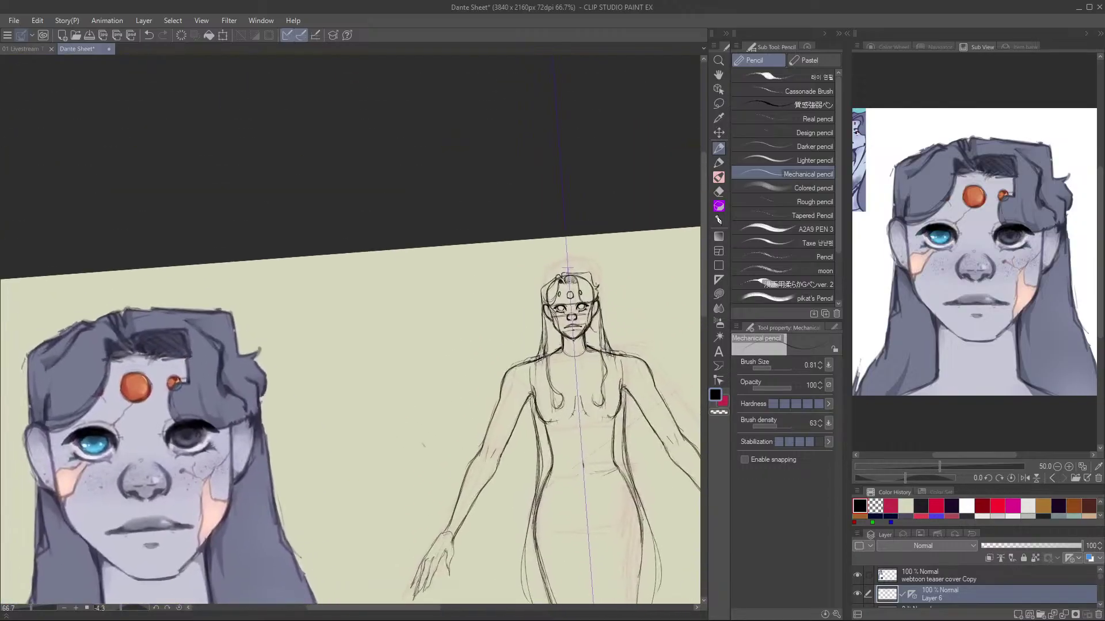
pyautogui.scroll(3, 568, 296)
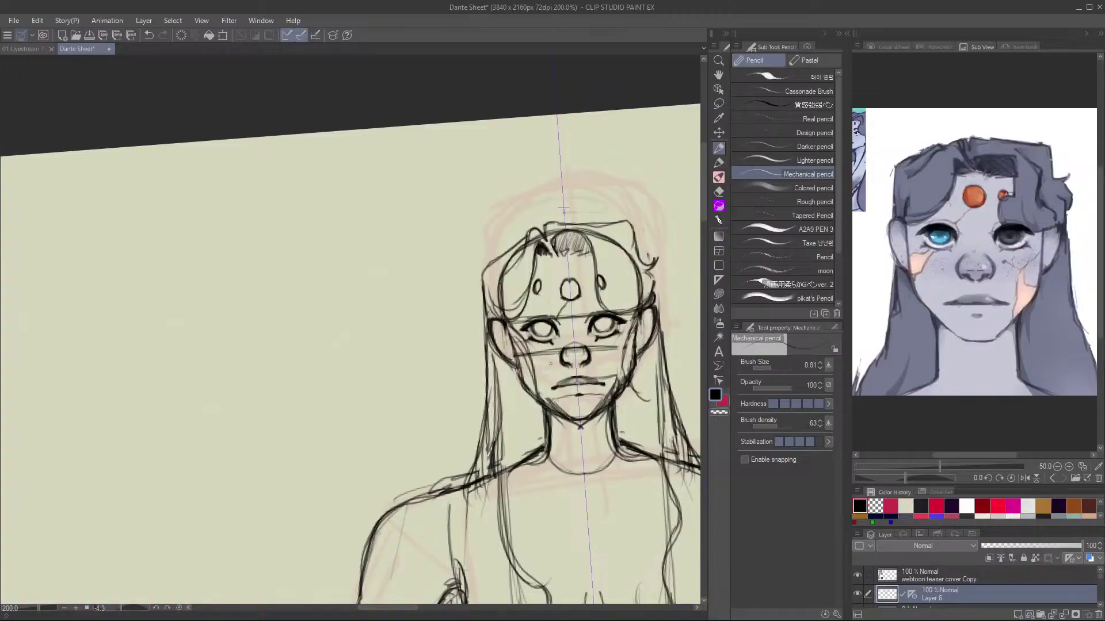
pyautogui.moveTo(580, 427); pyautogui.dragTo(495, 393)
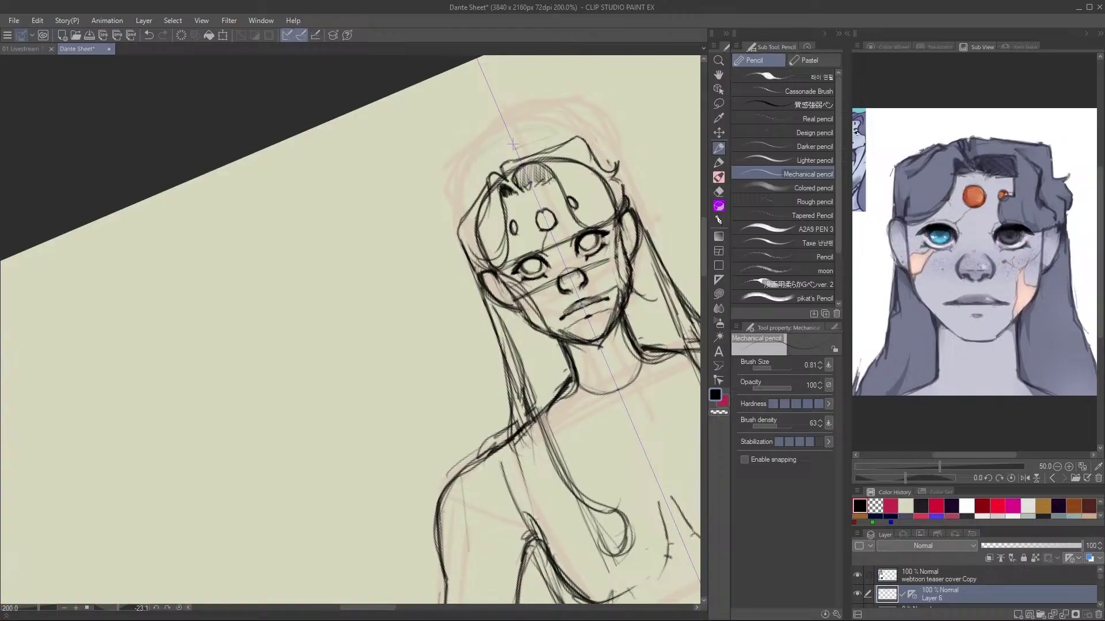
pyautogui.hotkey('ctrl', 'alt', '0')
pyautogui.scroll(-3, 512, 145)
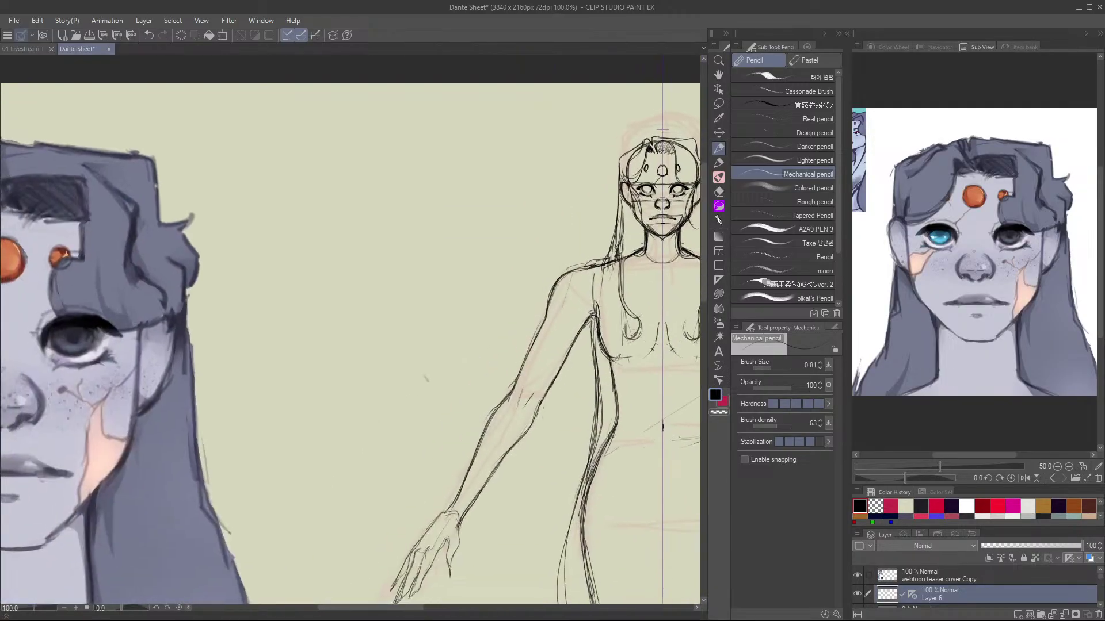
pyautogui.moveTo(402, 345); pyautogui.dragTo(362, 387)
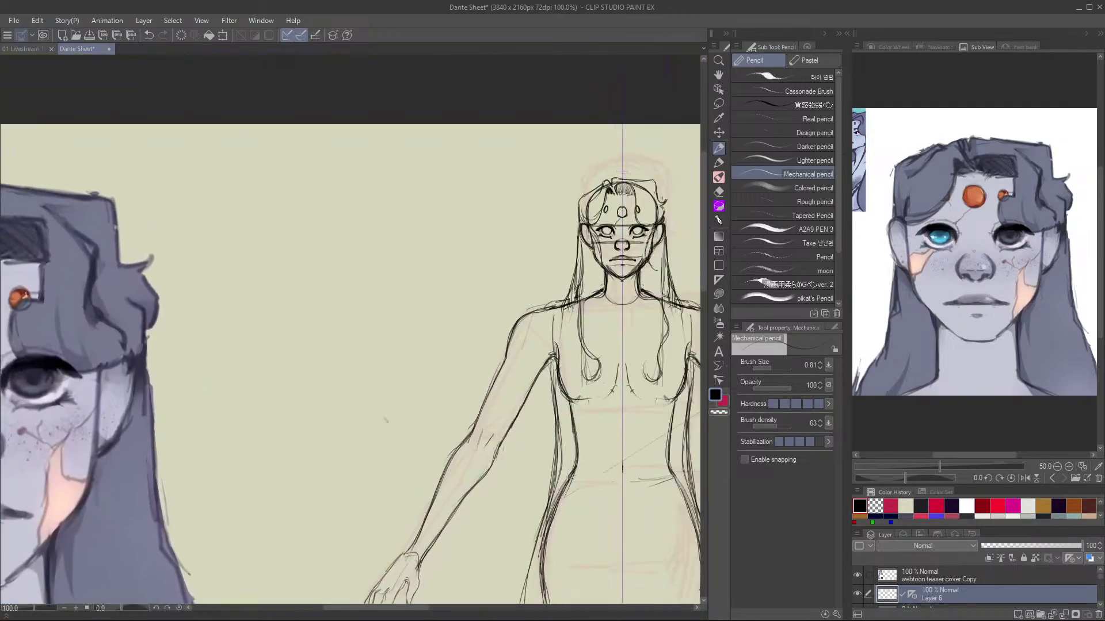
pyautogui.scroll(6, 524, 316)
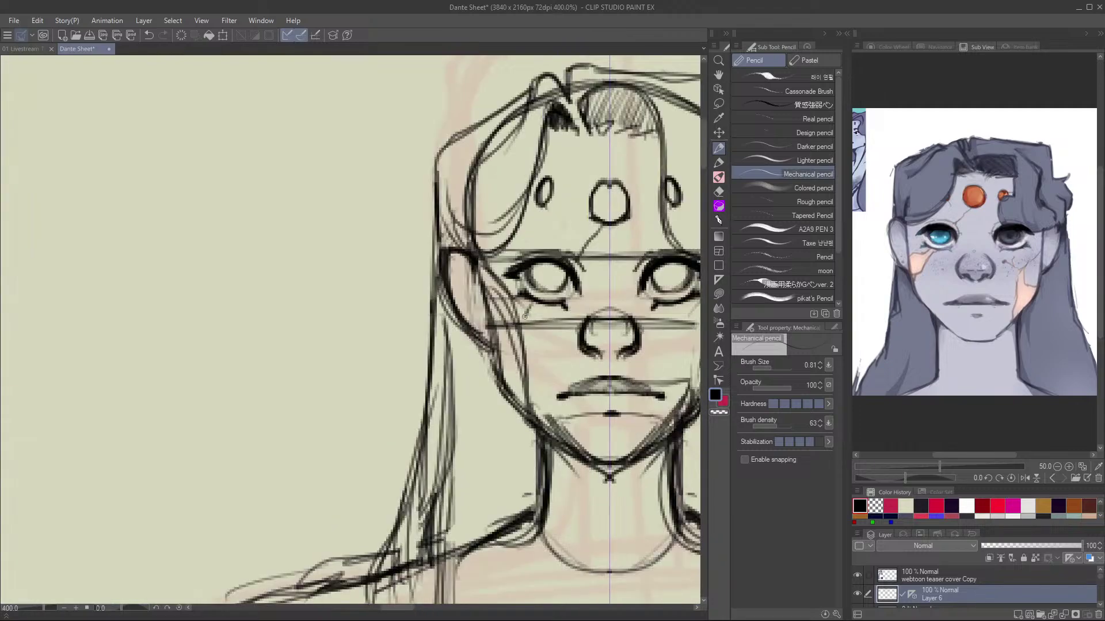
pyautogui.moveTo(524, 316); pyautogui.dragTo(492, 346)
pyautogui.moveTo(506, 394)
pyautogui.mouseDown()
pyautogui.moveTo(528, 377)
pyautogui.moveTo(544, 305)
pyautogui.mouseUp()
pyautogui.scroll(-3, 549, 265)
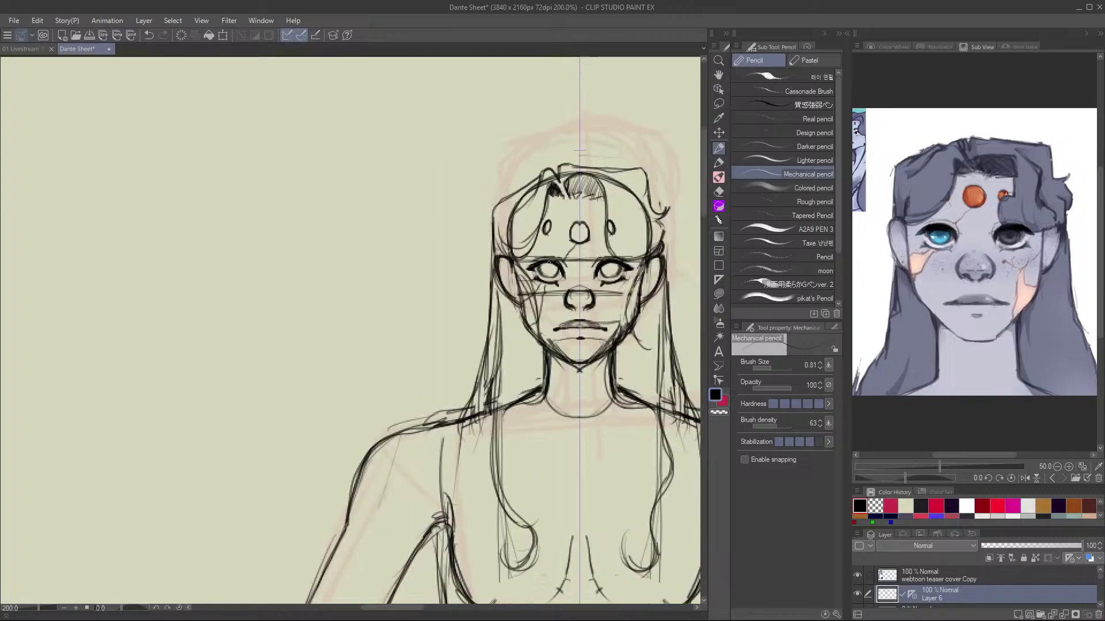
pyautogui.scroll(1, 546, 268)
pyautogui.moveTo(534, 289); pyautogui.dragTo(539, 298)
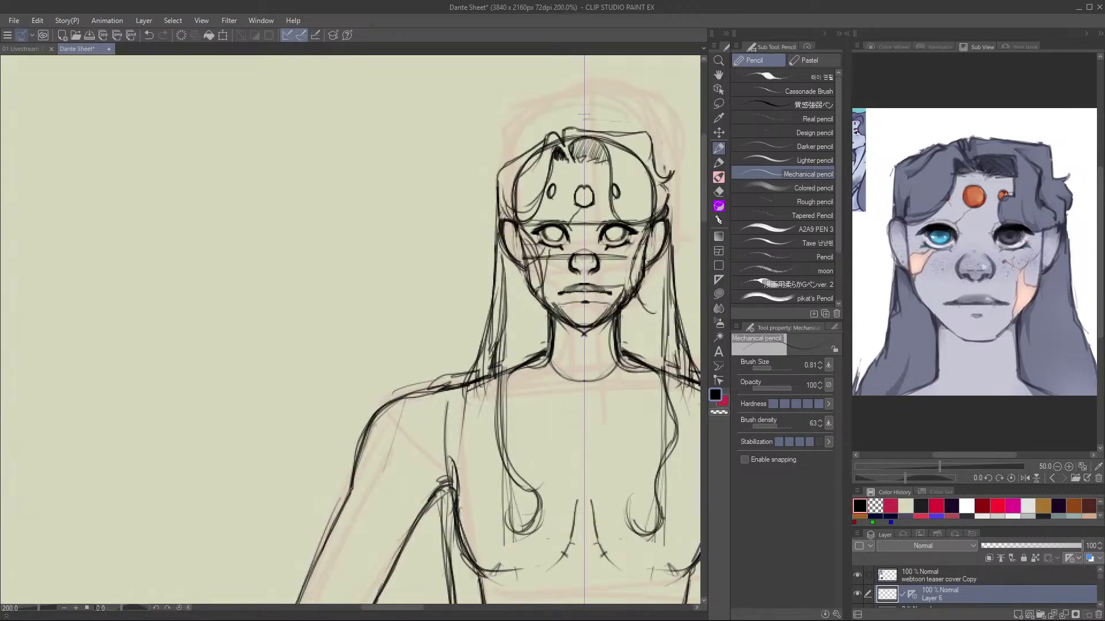
pyautogui.scroll(-4, 584, 115)
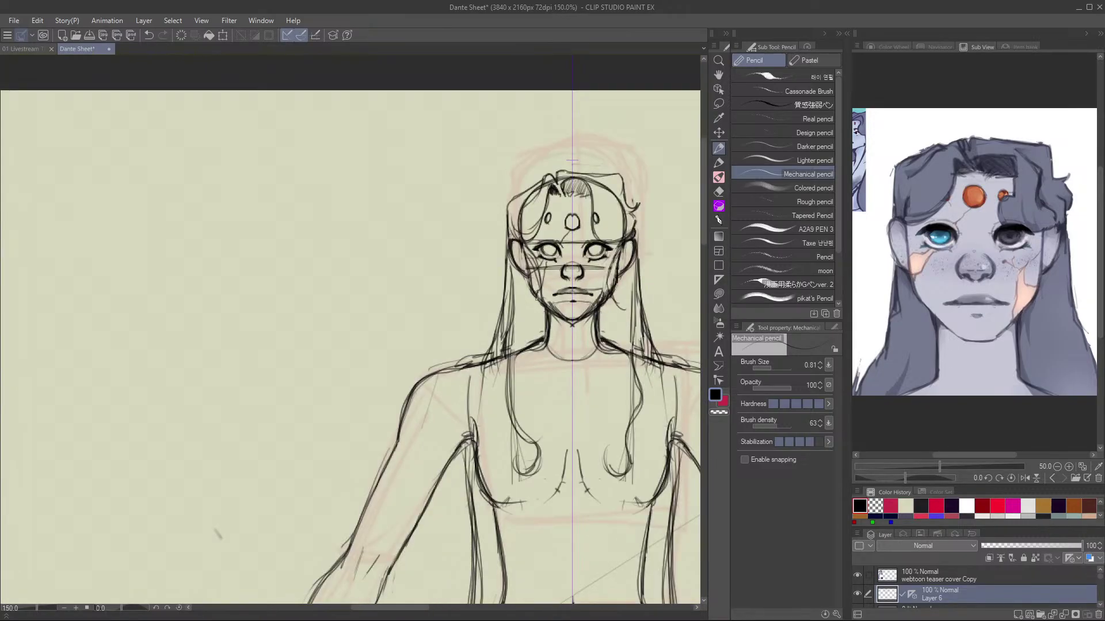
pyautogui.moveTo(556, 249); pyautogui.dragTo(499, 348)
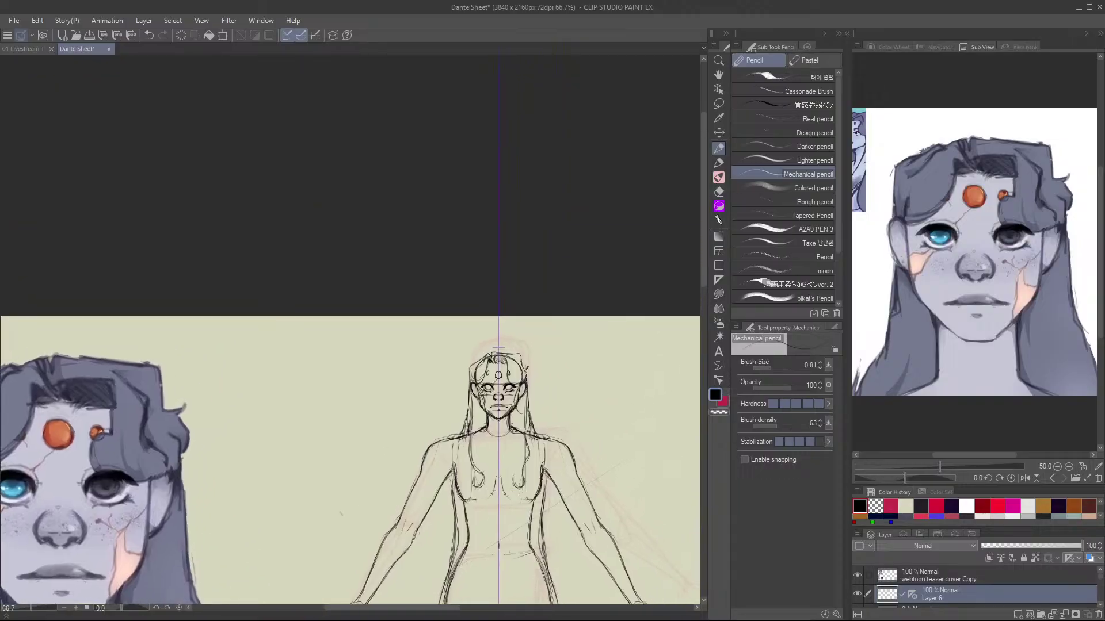
pyautogui.scroll(4, 498, 348)
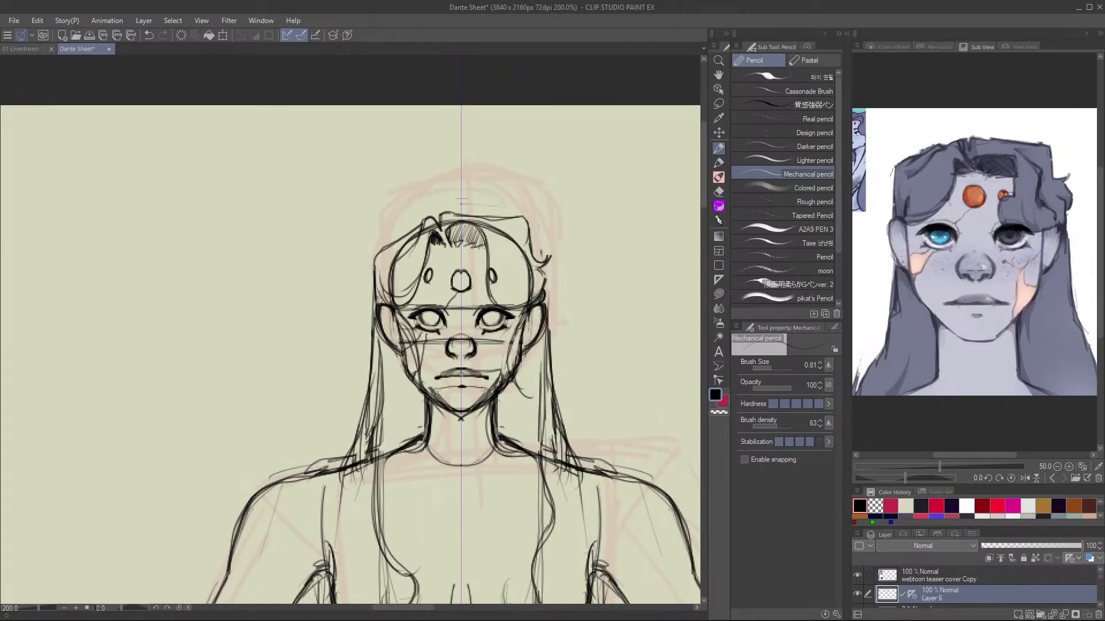
pyautogui.scroll(-1, 493, 347)
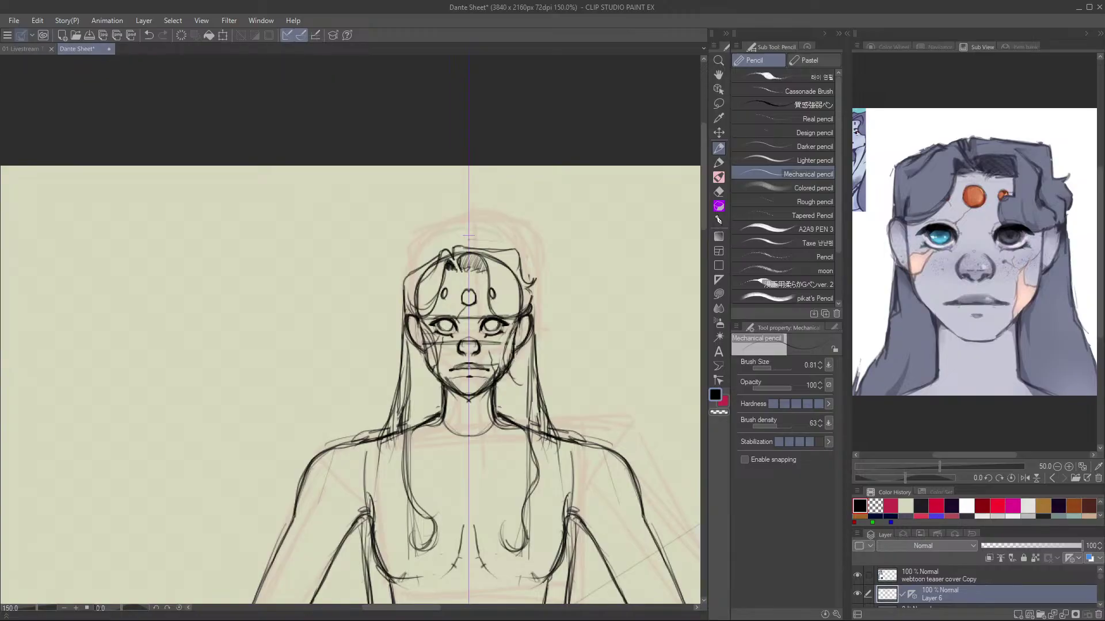
pyautogui.scroll(-2, 493, 347)
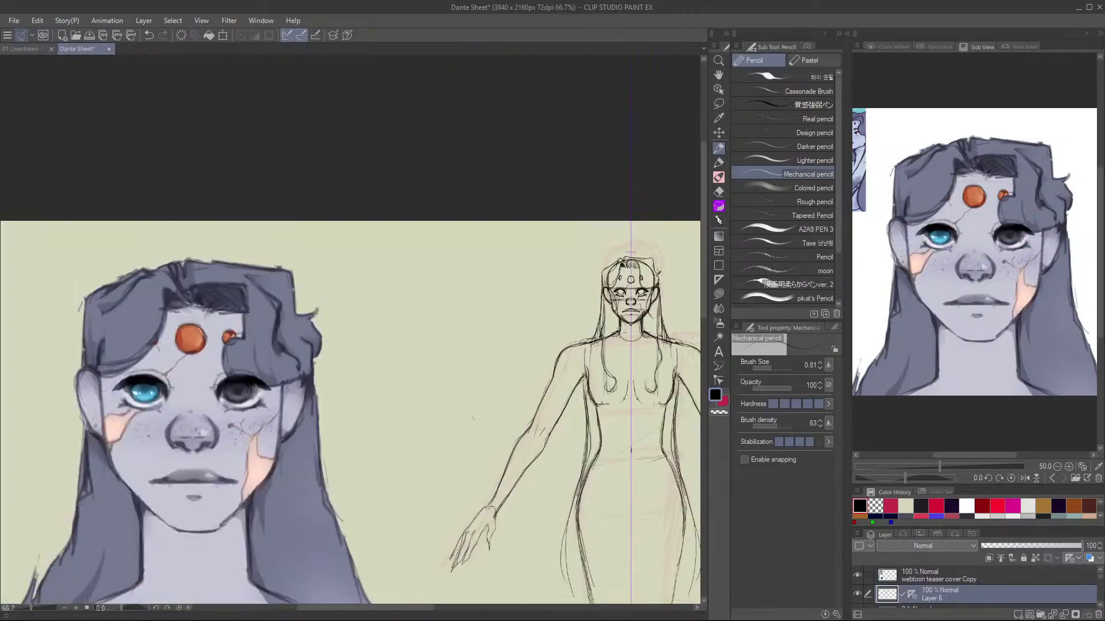
# Extend the angular marking on the right cheek toward the jaw and erase excess lines around it with the transparent colour.
pyautogui.scroll(2, 493, 347)
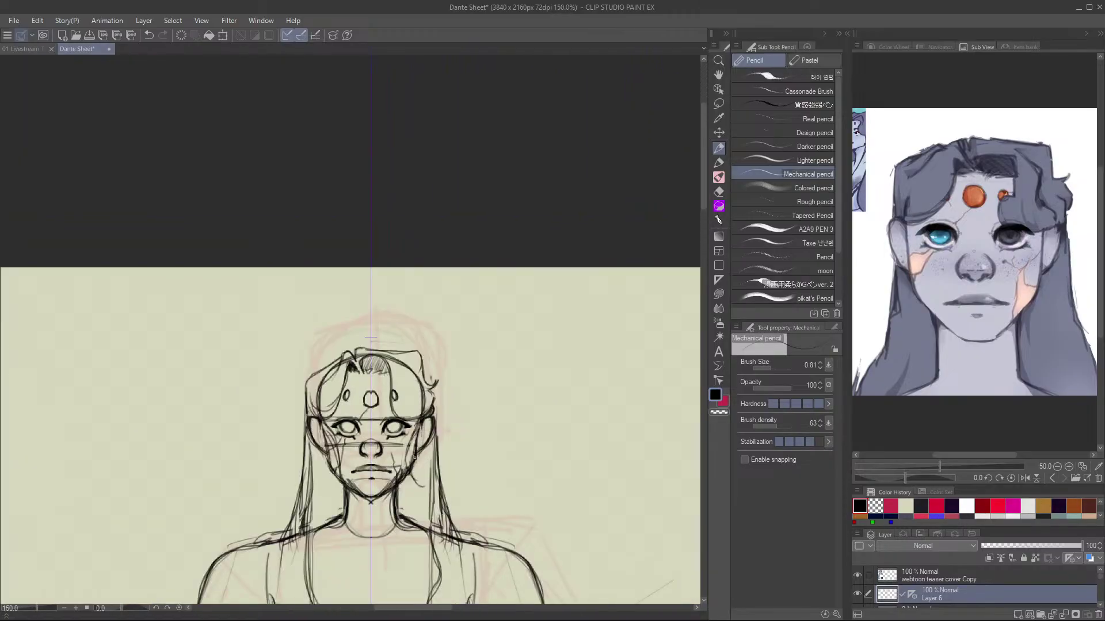
pyautogui.moveTo(414, 457)
pyautogui.mouseDown()
pyautogui.moveTo(396, 449)
pyautogui.moveTo(395, 476)
pyautogui.moveTo(397, 462)
pyautogui.mouseUp()
pyautogui.scroll(1, 414, 503)
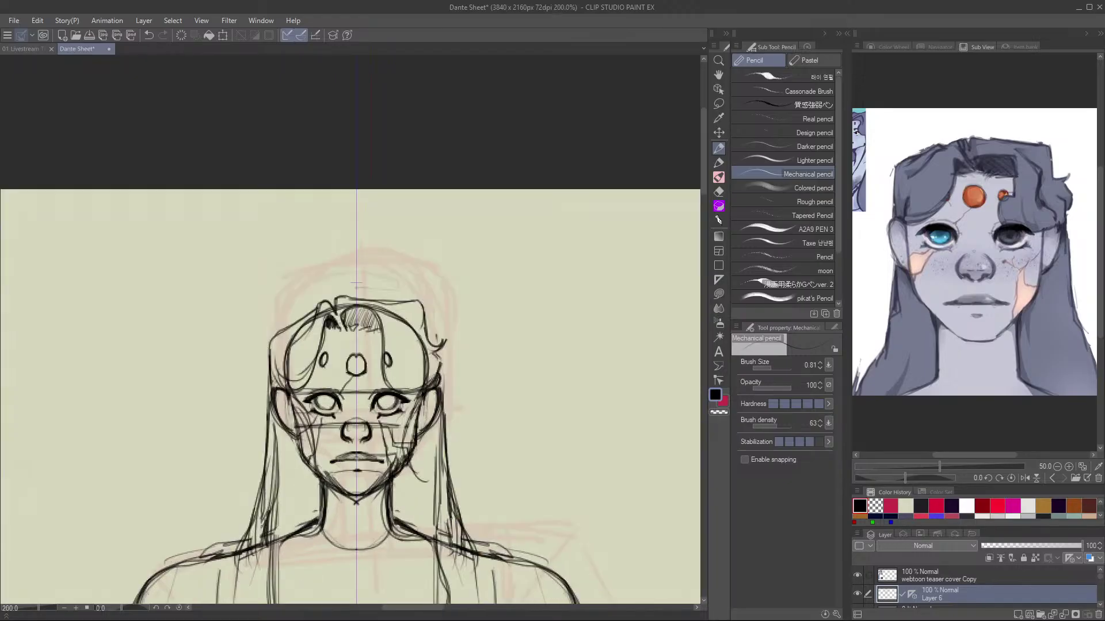
pyautogui.scroll(2, 388, 466)
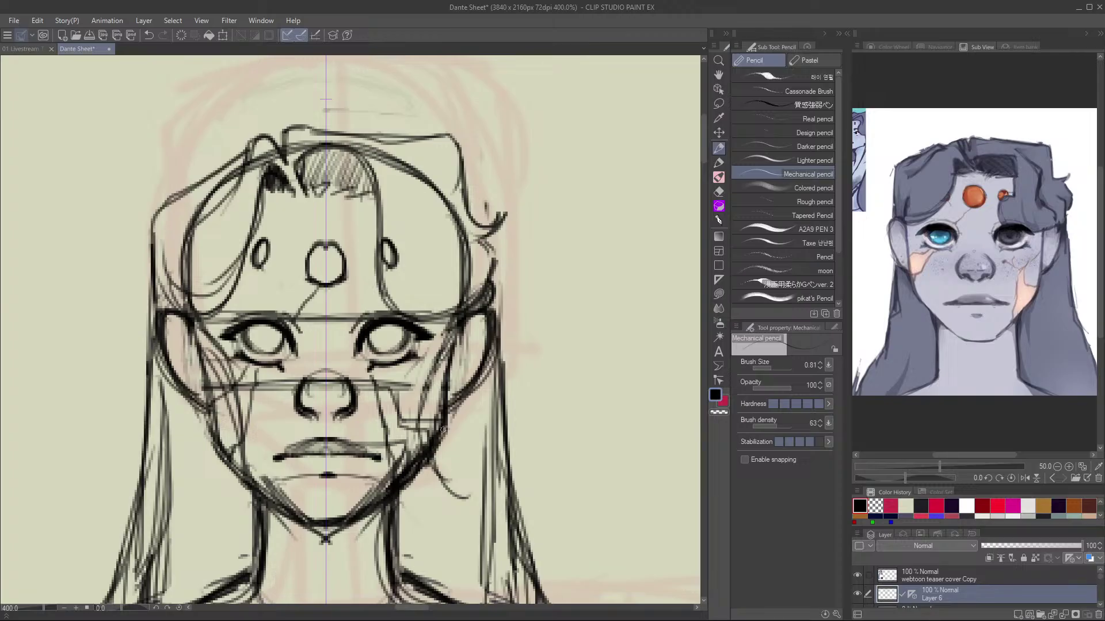
pyautogui.press('c')
pyautogui.moveTo(444, 442); pyautogui.dragTo(411, 482)
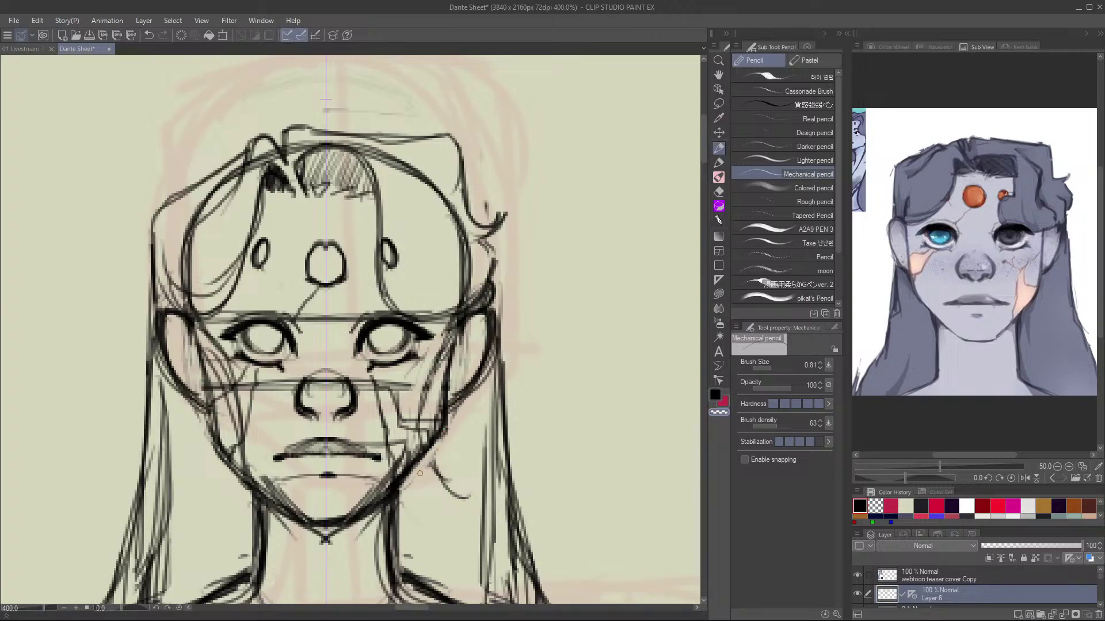
pyautogui.moveTo(410, 433)
pyautogui.mouseDown()
pyautogui.moveTo(420, 463)
pyautogui.moveTo(402, 443)
pyautogui.mouseUp()
pyautogui.press('c')
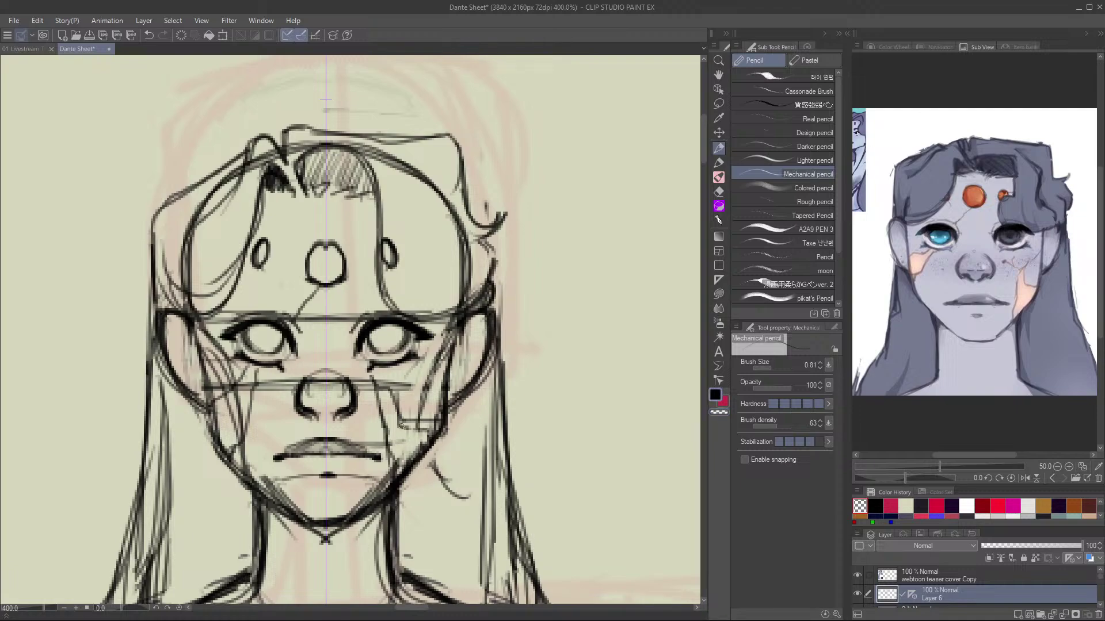
# Hatch further down the dark hair patch at the centre of the hairline with the Mechanical pencil.
pyautogui.scroll(-3, 402, 424)
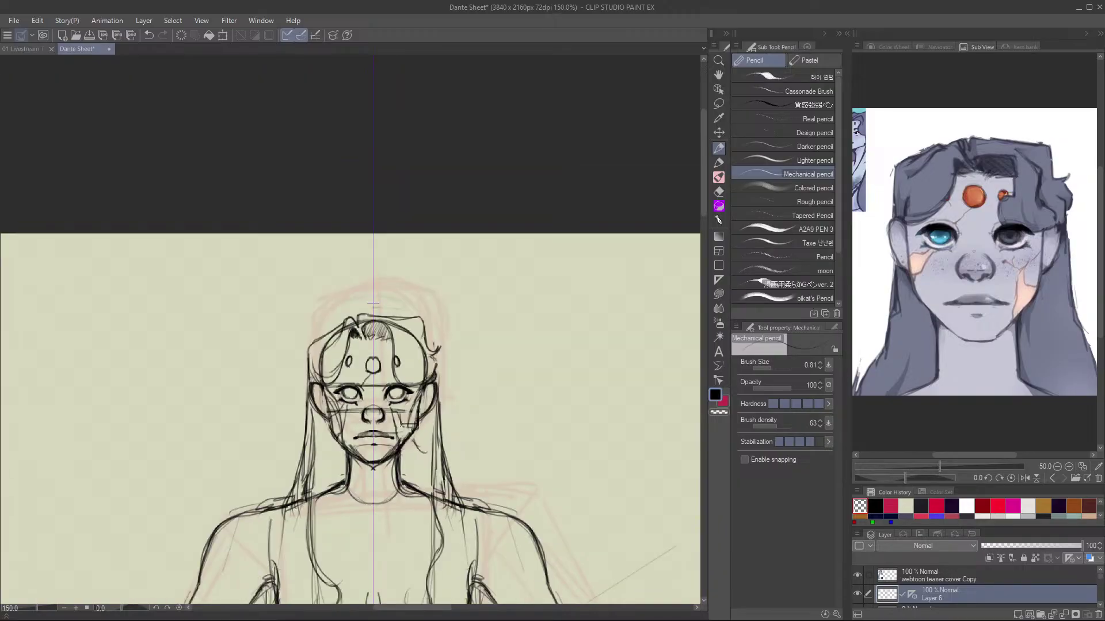
pyautogui.scroll(1, 401, 424)
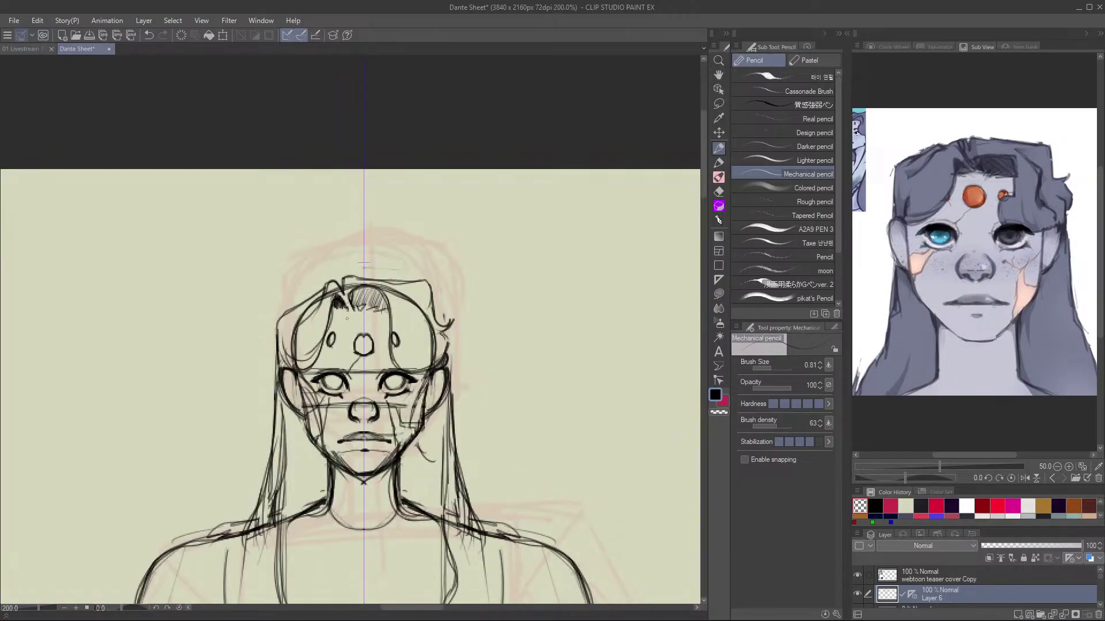
pyautogui.moveTo(347, 318)
pyautogui.mouseDown()
pyautogui.moveTo(334, 299)
pyautogui.moveTo(333, 310)
pyautogui.moveTo(386, 321)
pyautogui.moveTo(367, 295)
pyautogui.moveTo(390, 311)
pyautogui.mouseUp()
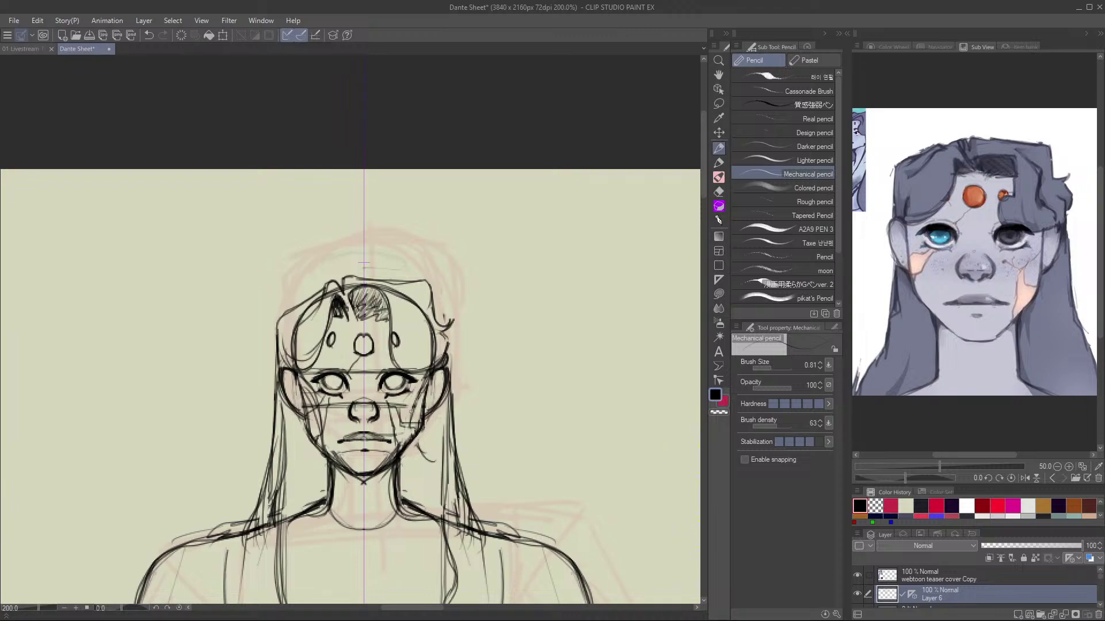
# Shade the irises of both eyes and erase a small highlight in the left iris with the transparent colour.
pyautogui.scroll(3, 336, 446)
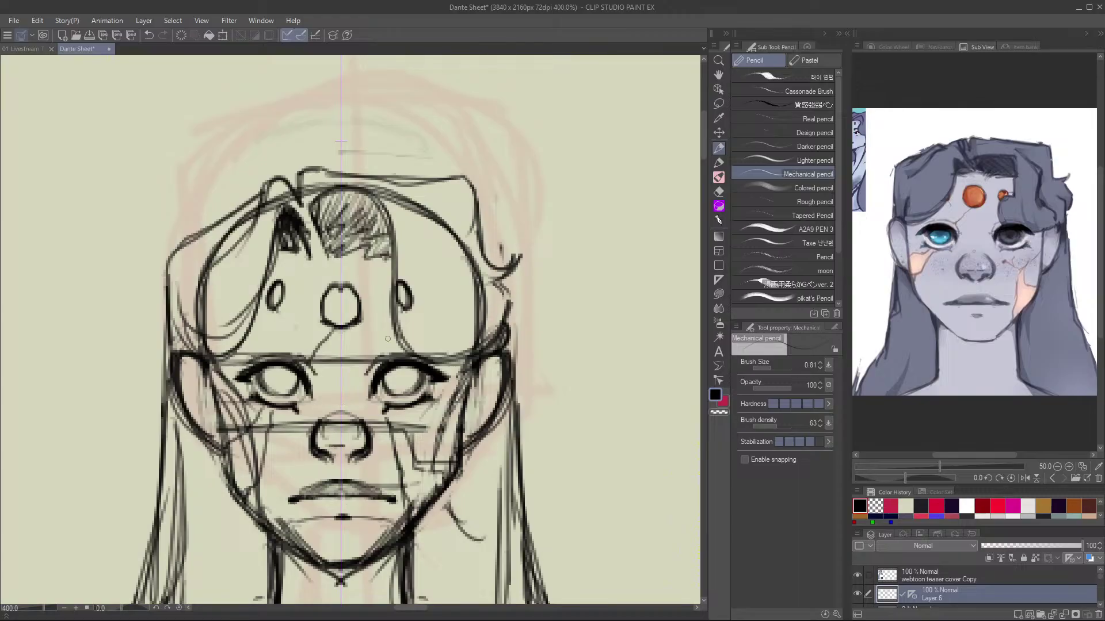
pyautogui.moveTo(385, 378)
pyautogui.mouseDown()
pyautogui.moveTo(414, 365)
pyautogui.moveTo(398, 395)
pyautogui.moveTo(420, 382)
pyautogui.moveTo(400, 387)
pyautogui.moveTo(412, 367)
pyautogui.moveTo(383, 380)
pyautogui.mouseUp()
pyautogui.moveTo(265, 361)
pyautogui.mouseDown()
pyautogui.moveTo(272, 384)
pyautogui.moveTo(287, 379)
pyautogui.moveTo(275, 372)
pyautogui.moveTo(289, 381)
pyautogui.moveTo(270, 368)
pyautogui.moveTo(300, 377)
pyautogui.mouseUp()
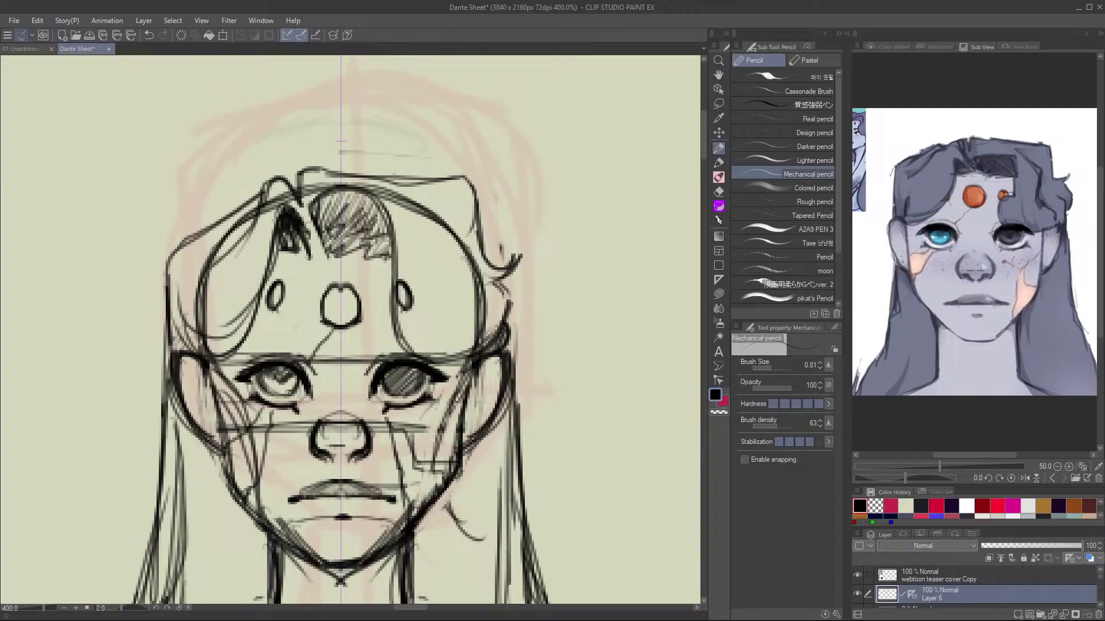
pyautogui.press('c')
pyautogui.moveTo(270, 374)
pyautogui.mouseDown()
pyautogui.moveTo(292, 385)
pyautogui.moveTo(268, 387)
pyautogui.mouseUp()
pyautogui.press('c')
pyautogui.press('c')
# Darken the hatching of the central hairline patch and clean up its upper edge with the transparent colour.
pyautogui.scroll(-2, 438, 473)
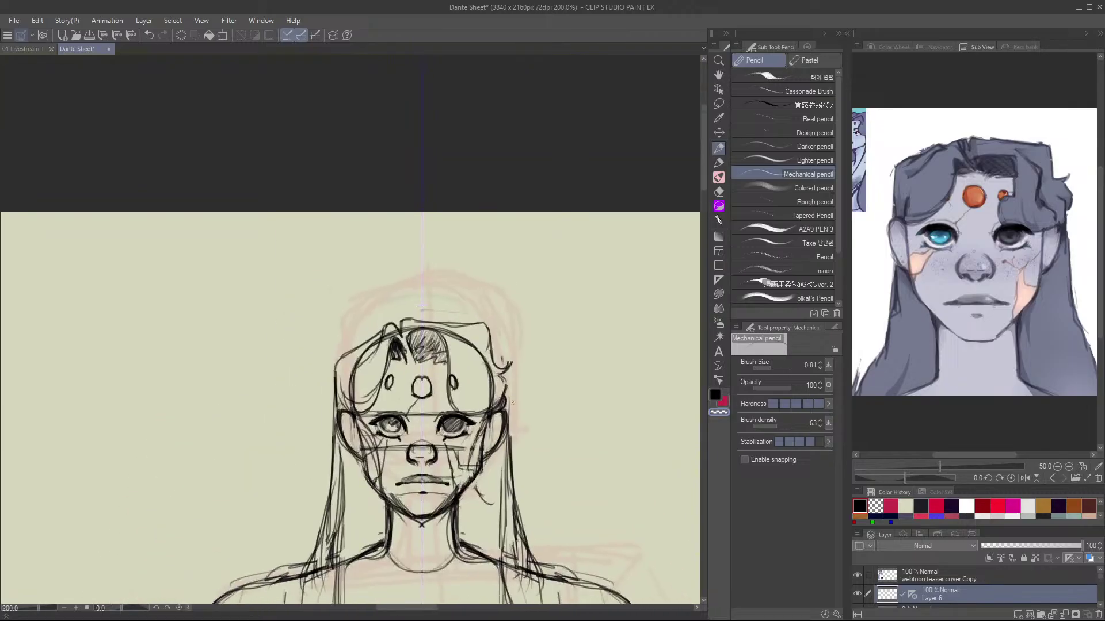
pyautogui.scroll(2, 633, 156)
pyautogui.moveTo(530, 369); pyautogui.dragTo(326, 374)
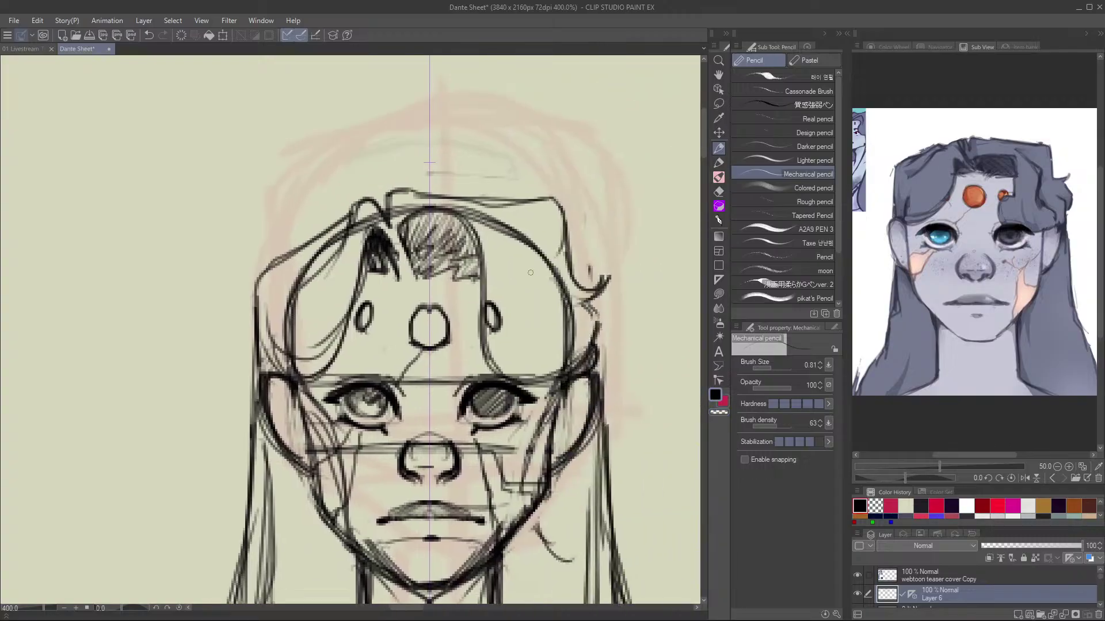
pyautogui.moveTo(405, 231)
pyautogui.mouseDown()
pyautogui.moveTo(435, 216)
pyautogui.moveTo(407, 240)
pyautogui.moveTo(415, 249)
pyautogui.moveTo(442, 239)
pyautogui.moveTo(428, 267)
pyautogui.moveTo(468, 260)
pyautogui.moveTo(466, 276)
pyautogui.moveTo(467, 241)
pyautogui.moveTo(447, 224)
pyautogui.moveTo(417, 223)
pyautogui.moveTo(439, 211)
pyautogui.moveTo(470, 219)
pyautogui.mouseUp()
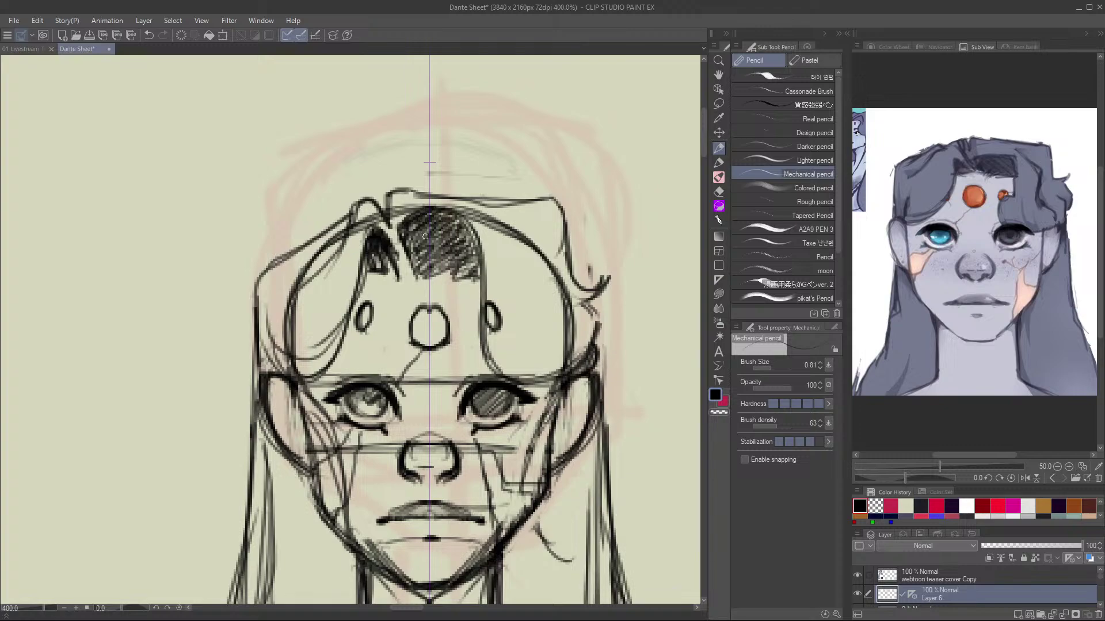
pyautogui.press('c')
pyautogui.moveTo(410, 237)
pyautogui.mouseDown()
pyautogui.moveTo(481, 247)
pyautogui.moveTo(409, 227)
pyautogui.moveTo(463, 215)
pyautogui.moveTo(403, 227)
pyautogui.moveTo(469, 214)
pyautogui.moveTo(482, 256)
pyautogui.mouseUp()
pyautogui.press('c')
# Draw loose hair strands falling from the parting over both sides of the forehead.
pyautogui.moveTo(414, 265)
pyautogui.mouseDown()
pyautogui.moveTo(415, 237)
pyautogui.moveTo(457, 284)
pyautogui.moveTo(431, 244)
pyautogui.moveTo(404, 251)
pyautogui.moveTo(456, 277)
pyautogui.moveTo(413, 243)
pyautogui.moveTo(482, 280)
pyautogui.moveTo(476, 316)
pyautogui.mouseUp()
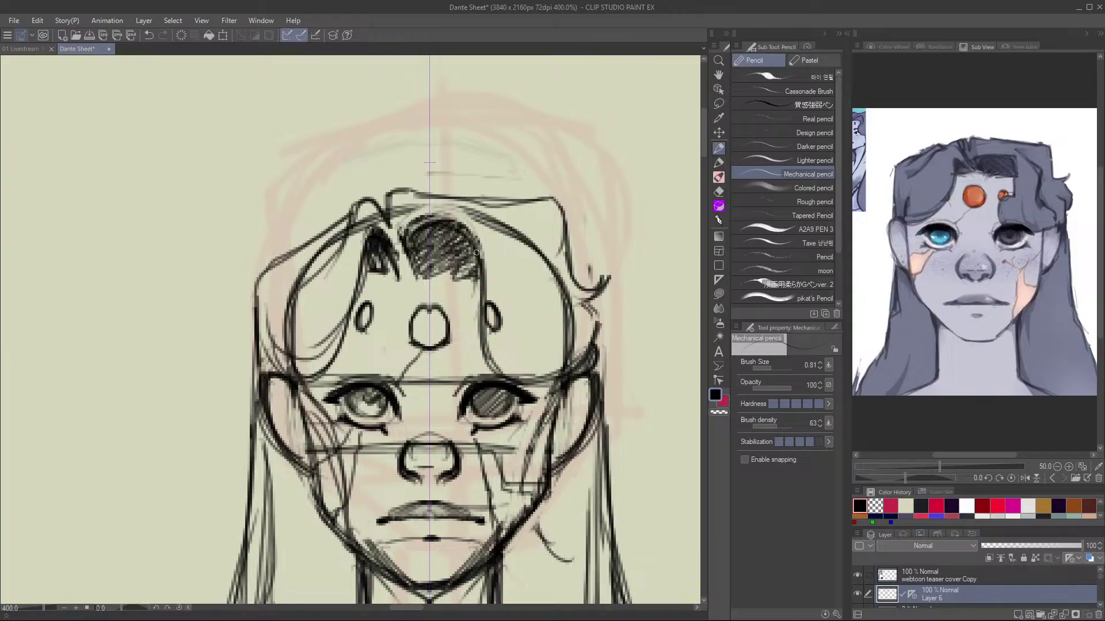
pyautogui.moveTo(480, 259); pyautogui.dragTo(452, 343)
pyautogui.moveTo(417, 230)
pyautogui.mouseDown()
pyautogui.moveTo(434, 270)
pyautogui.moveTo(400, 346)
pyautogui.moveTo(407, 249)
pyautogui.moveTo(397, 278)
pyautogui.mouseUp()
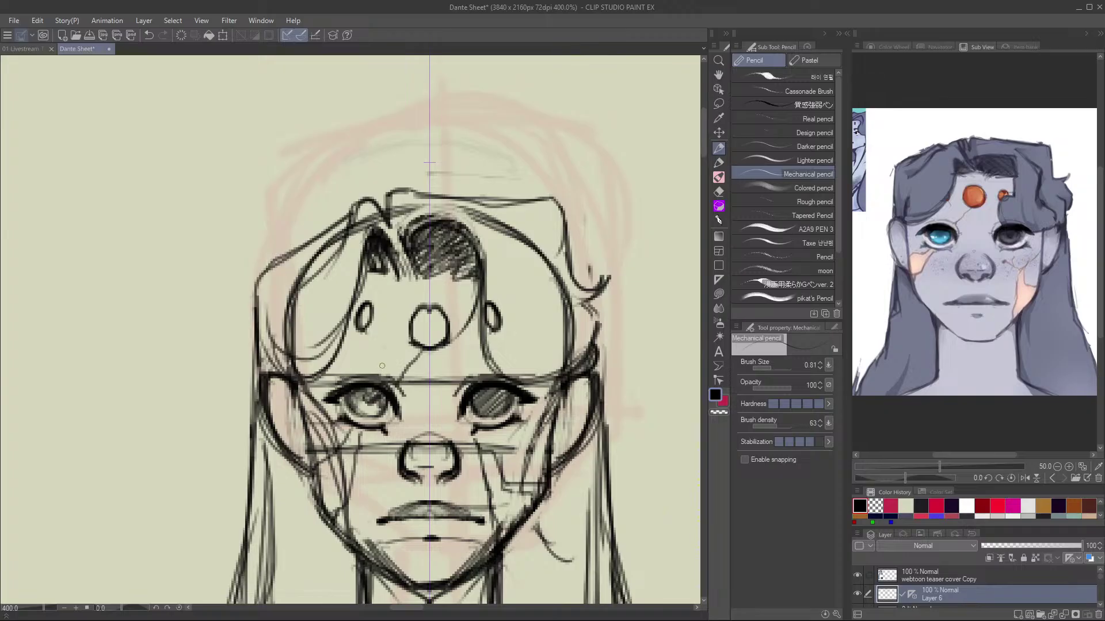
pyautogui.scroll(-2, 382, 365)
pyautogui.hscroll(-2, 350, 386)
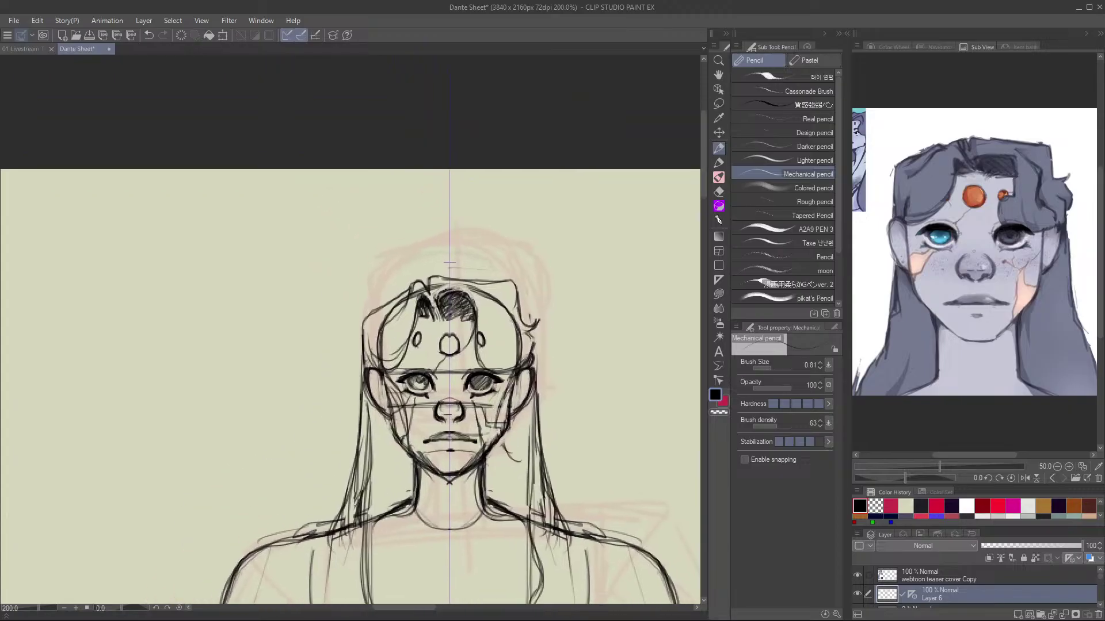
pyautogui.moveTo(423, 314); pyautogui.dragTo(390, 374)
# Enable snapping and sketch the small throat notch with mirrored collarbone lines at the base of the neck.
pyautogui.scroll(-4, 585, 499)
pyautogui.moveTo(444, 323); pyautogui.dragTo(446, 318)
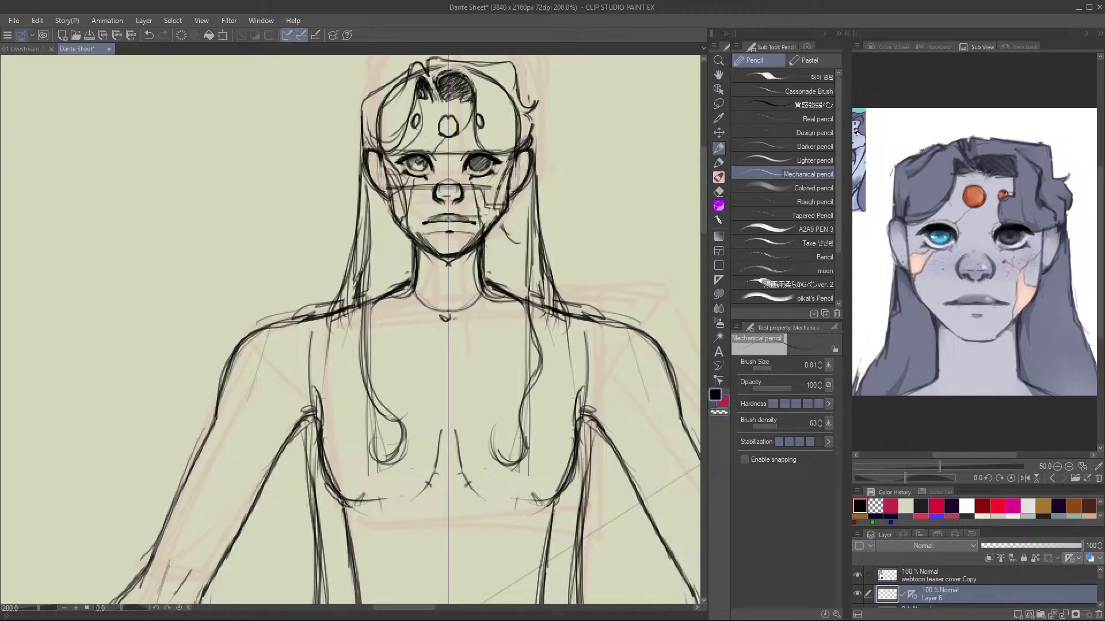
pyautogui.hotkey('ctrl', 'z')
pyautogui.moveTo(449, 320); pyautogui.dragTo(517, 304)
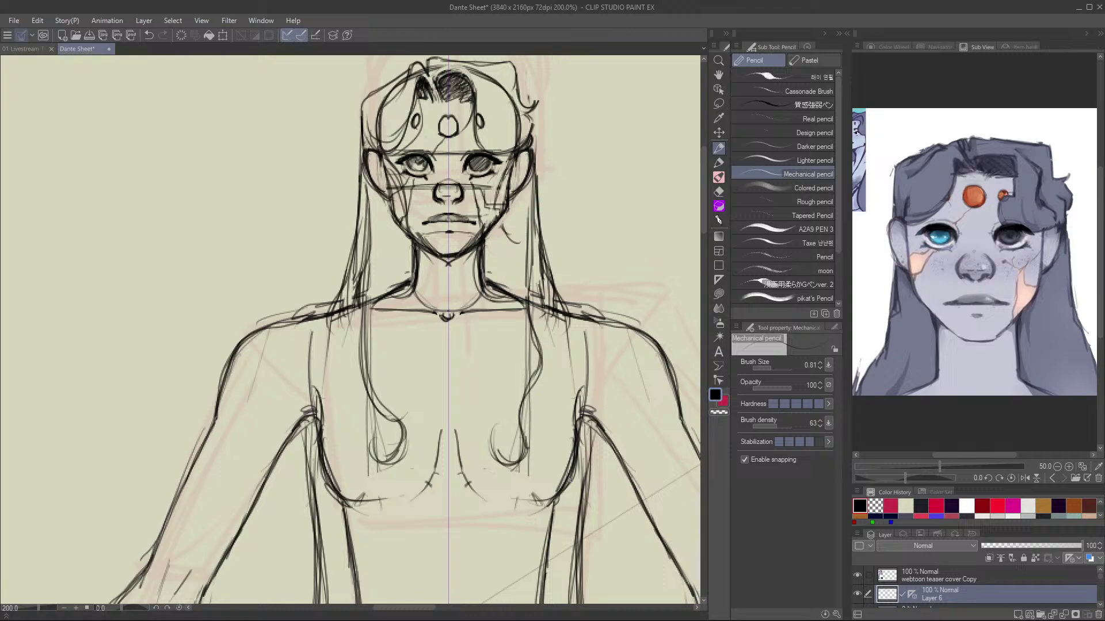
# Sketch two short vertical sternum lines on either side of the symmetry axis on the upper chest.
pyautogui.moveTo(500, 482); pyautogui.dragTo(484, 408)
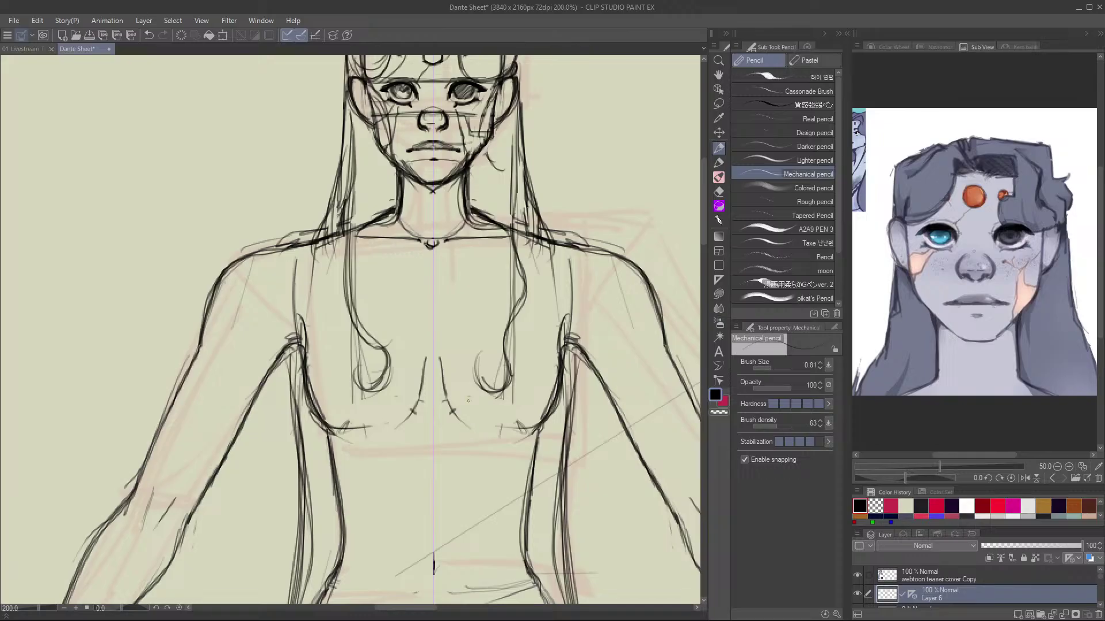
pyautogui.moveTo(428, 282); pyautogui.dragTo(428, 313)
pyautogui.moveTo(436, 280); pyautogui.dragTo(436, 312)
pyautogui.moveTo(428, 283); pyautogui.dragTo(427, 314)
# Dot mirrored freckles across the cheeks and nose of the figure's face.
pyautogui.scroll(-5, 350, 328)
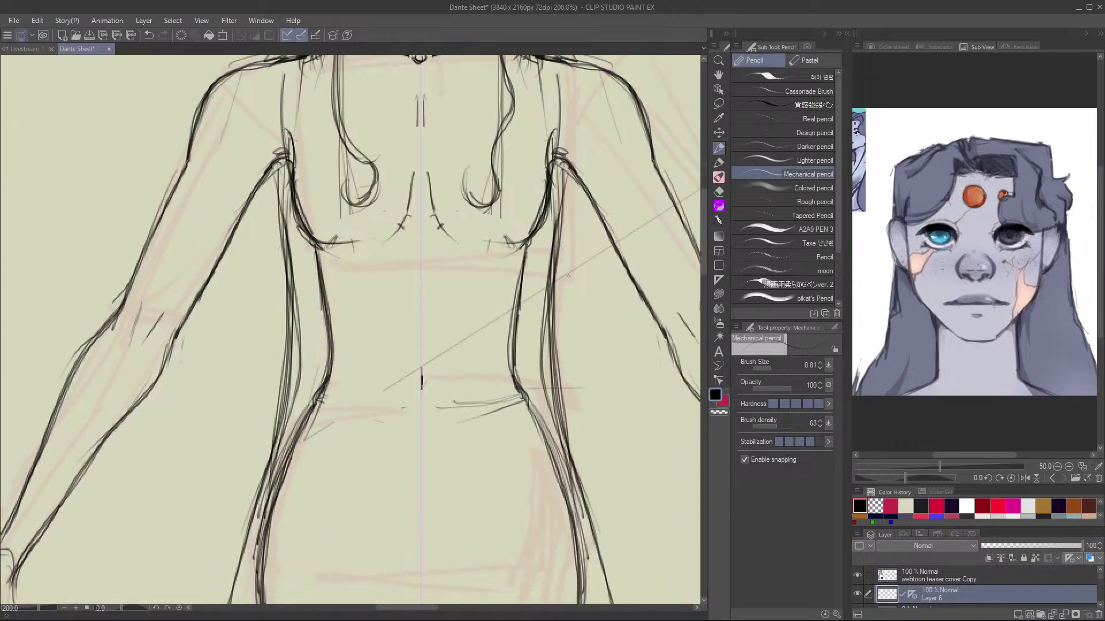
pyautogui.scroll(-3, 350, 328)
pyautogui.scroll(-1, 351, 330)
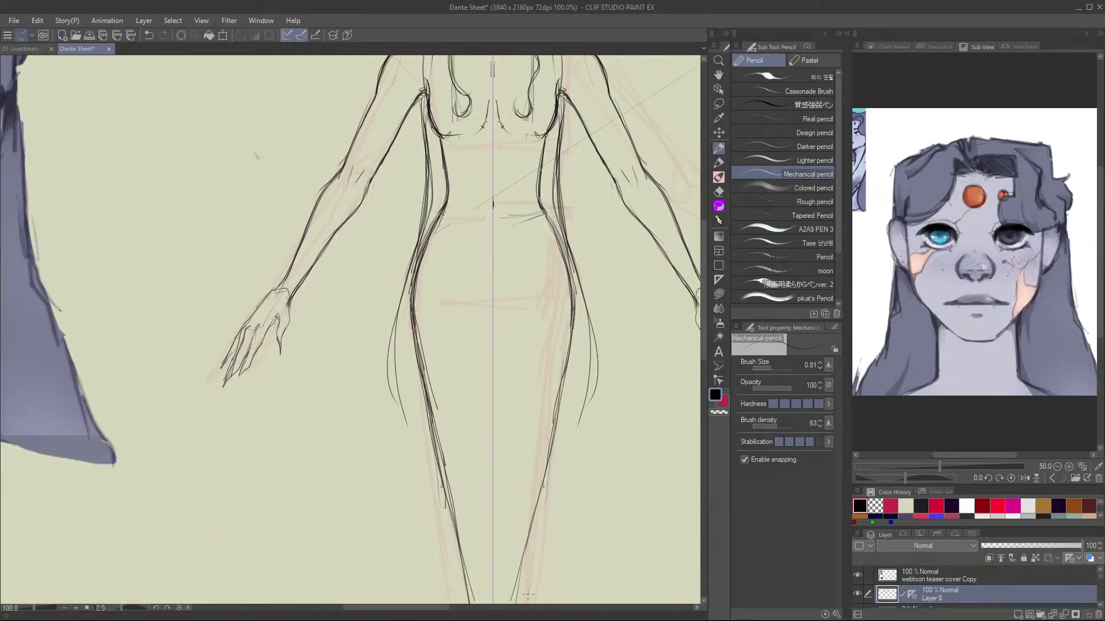
pyautogui.scroll(-3, 598, 465)
pyautogui.scroll(-4, 598, 465)
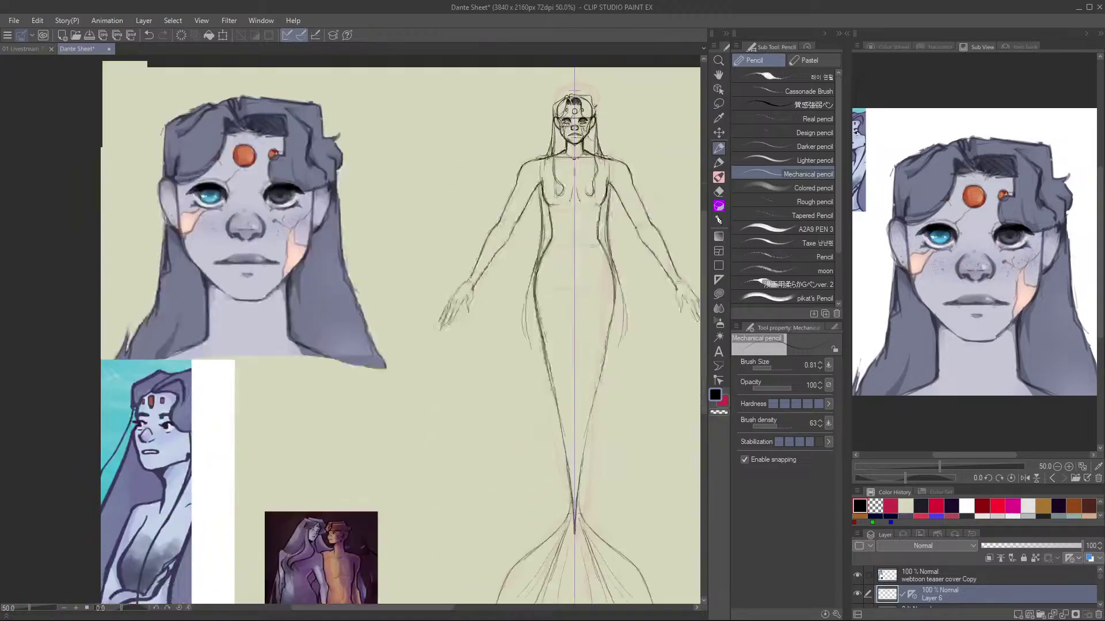
pyautogui.scroll(5, 599, 465)
pyautogui.scroll(4, 542, 236)
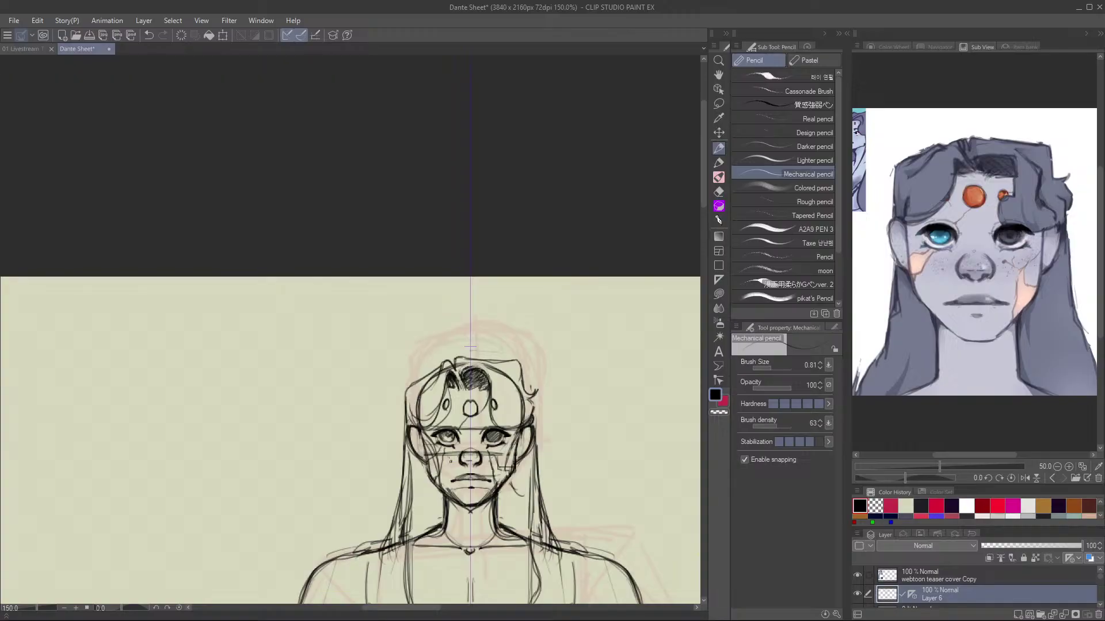
pyautogui.scroll(3, 463, 453)
pyautogui.click(435, 467)
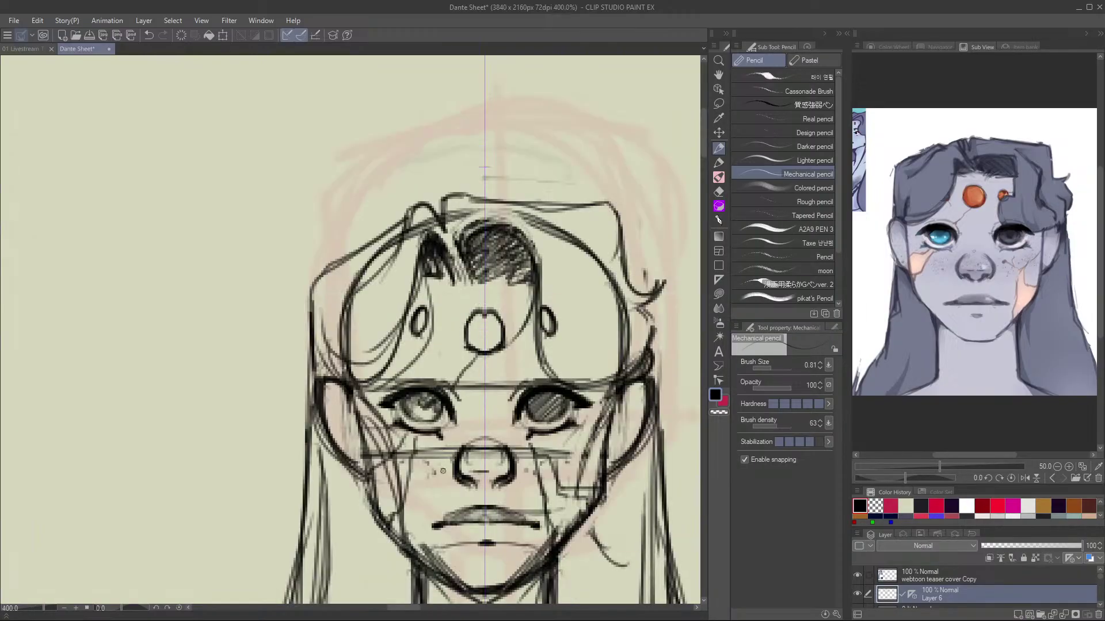
pyautogui.click(460, 439)
pyautogui.click(473, 432)
pyautogui.click(483, 431)
pyautogui.click(495, 433)
pyautogui.click(484, 461)
pyautogui.click(439, 485)
pyautogui.click(530, 487)
# Enlarge the layer list and toggle the visibility of Layer 6 off and on to check the sketch.
pyautogui.scroll(-3, 509, 397)
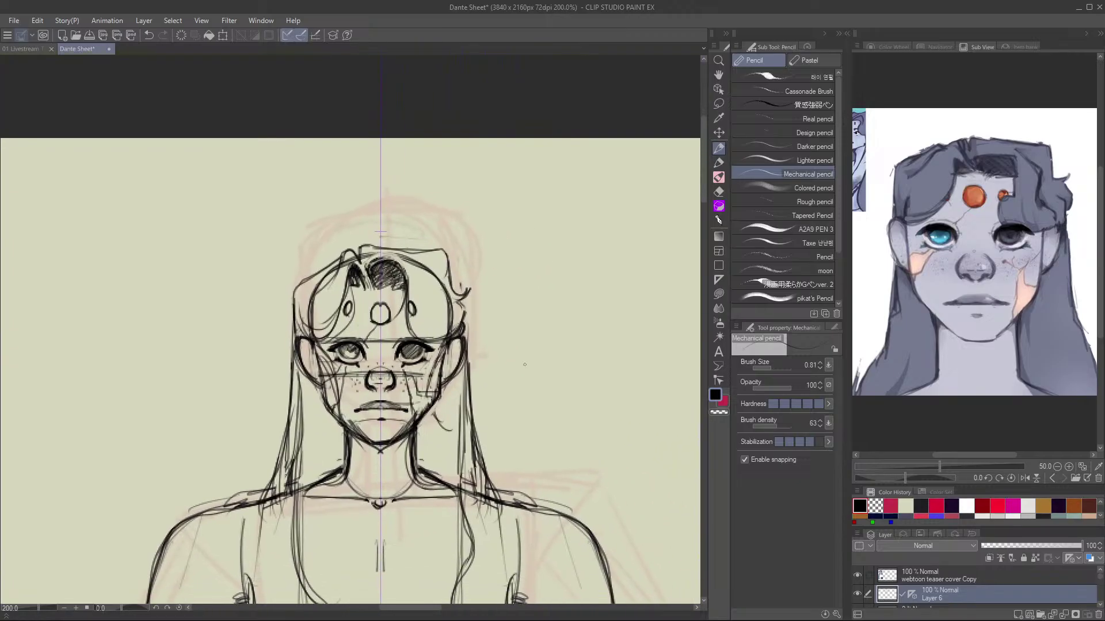
pyautogui.moveTo(940, 529); pyautogui.dragTo(940, 358)
pyautogui.click(857, 423)
pyautogui.click(857, 423)
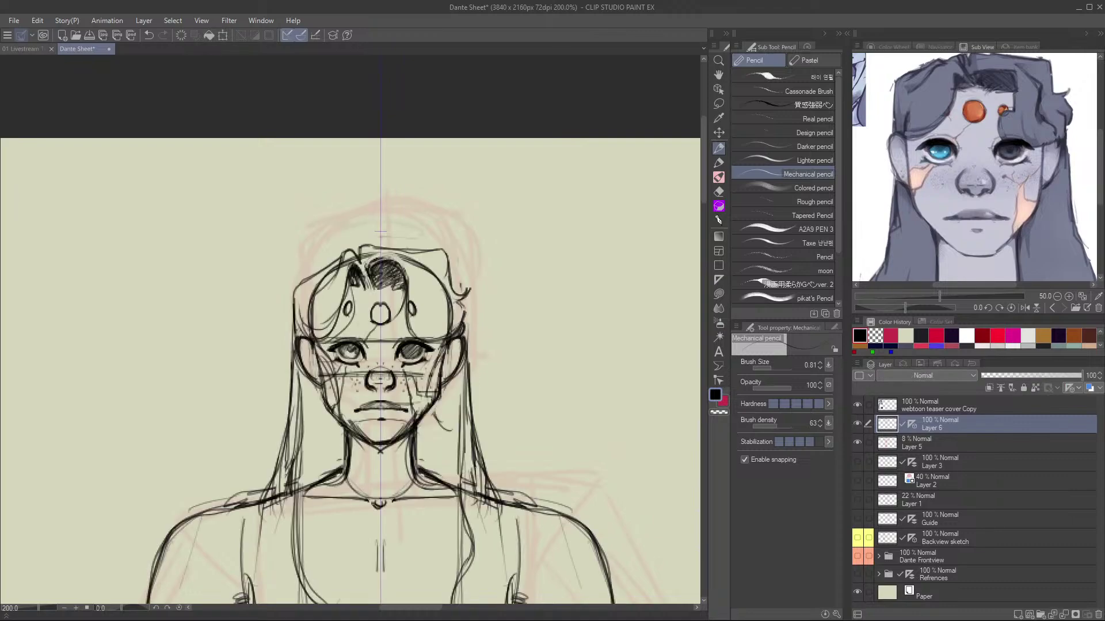
# Set the opacity of the construction sketch on Layer 5 to 100% and hide Layer 6.
pyautogui.click(943, 443)
pyautogui.scroll(-6, 380, 460)
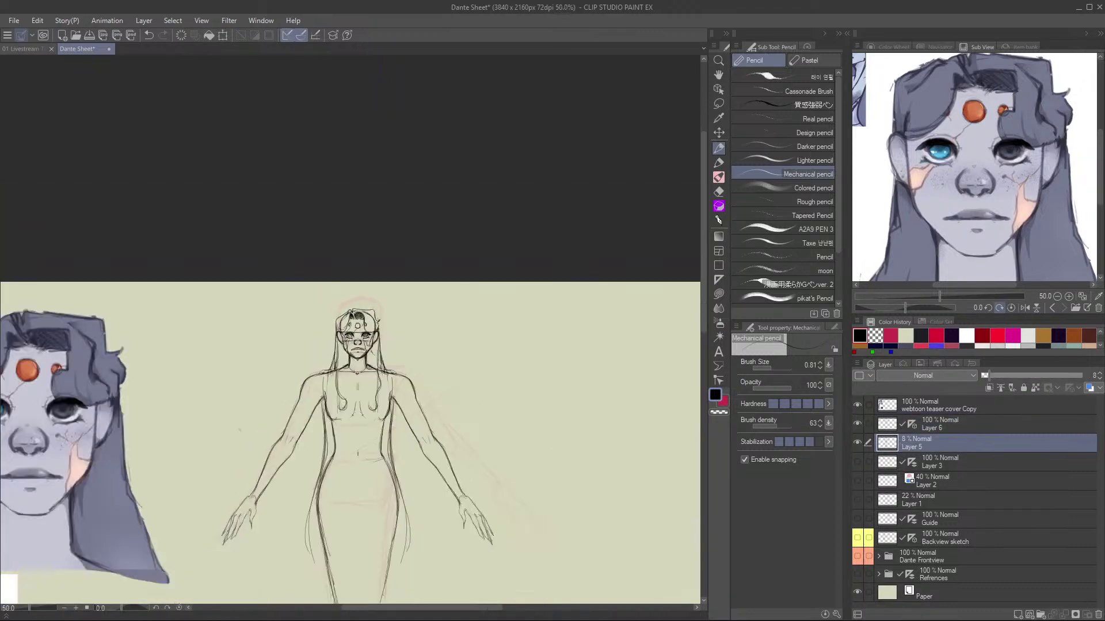
pyautogui.scroll(-5, 351, 330)
pyautogui.scroll(4, 351, 331)
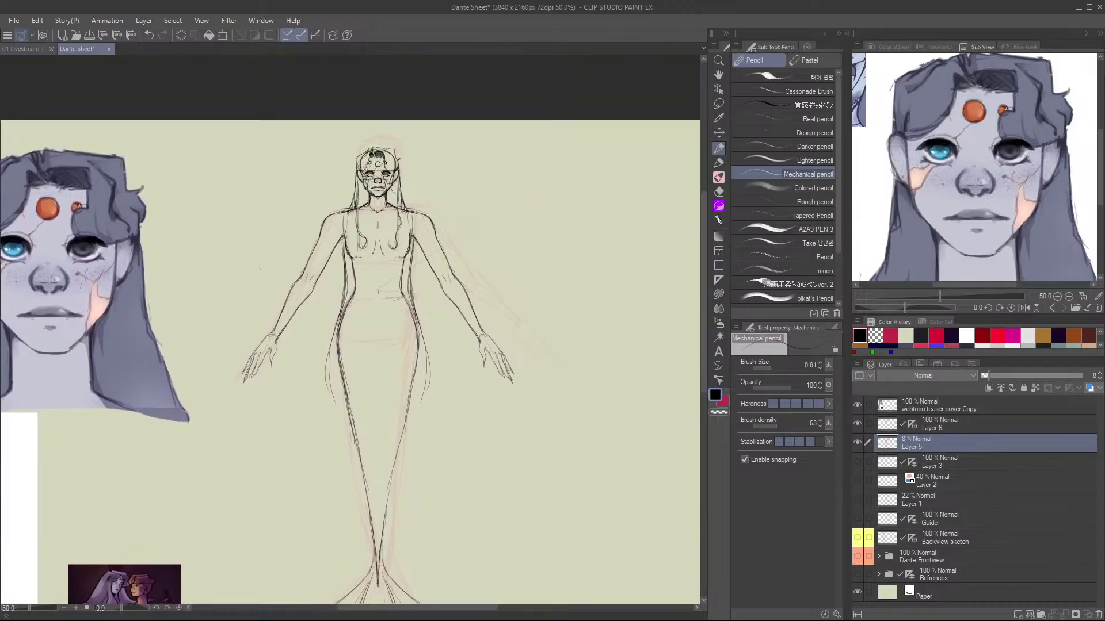
pyautogui.click(944, 462)
pyautogui.click(943, 443)
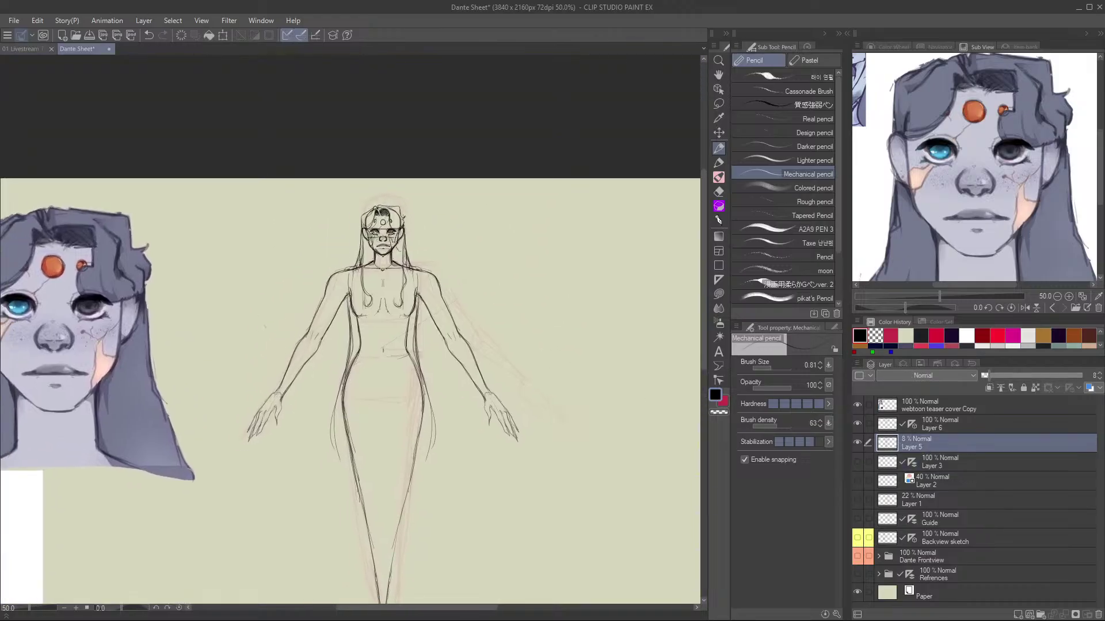
pyautogui.moveTo(990, 375); pyautogui.dragTo(1082, 375)
pyautogui.click(857, 422)
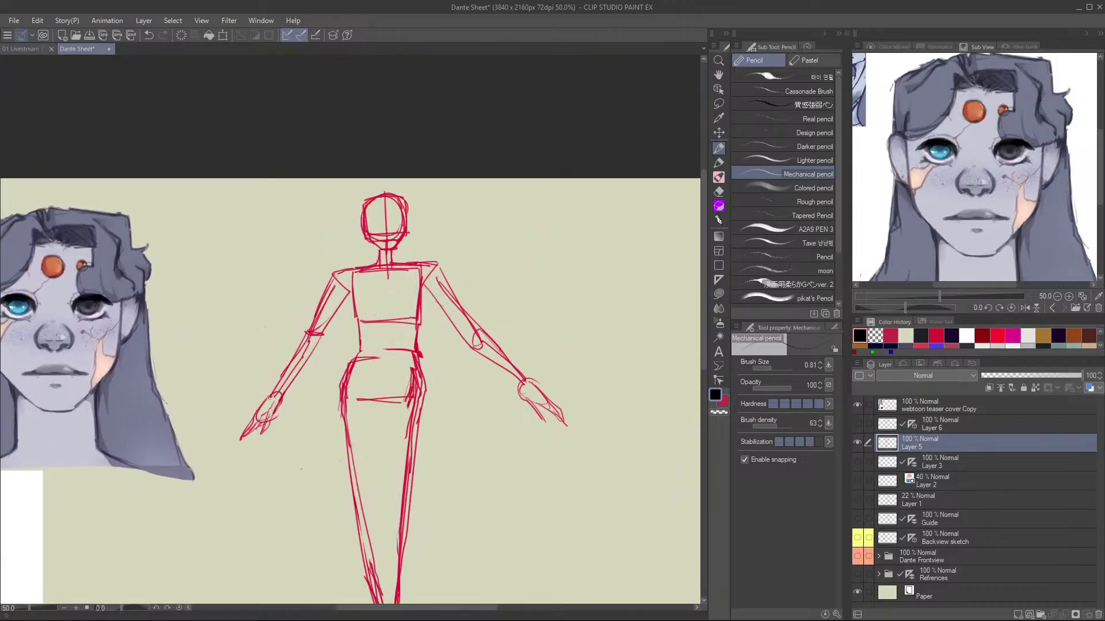
# Try a slanted line across the hips of the red construction figure, and undo it.
pyautogui.moveTo(489, 454)
pyautogui.mouseDown()
pyautogui.moveTo(497, 285)
pyautogui.moveTo(512, 411)
pyautogui.moveTo(514, 369)
pyautogui.mouseUp()
pyautogui.moveTo(371, 314); pyautogui.dragTo(460, 284)
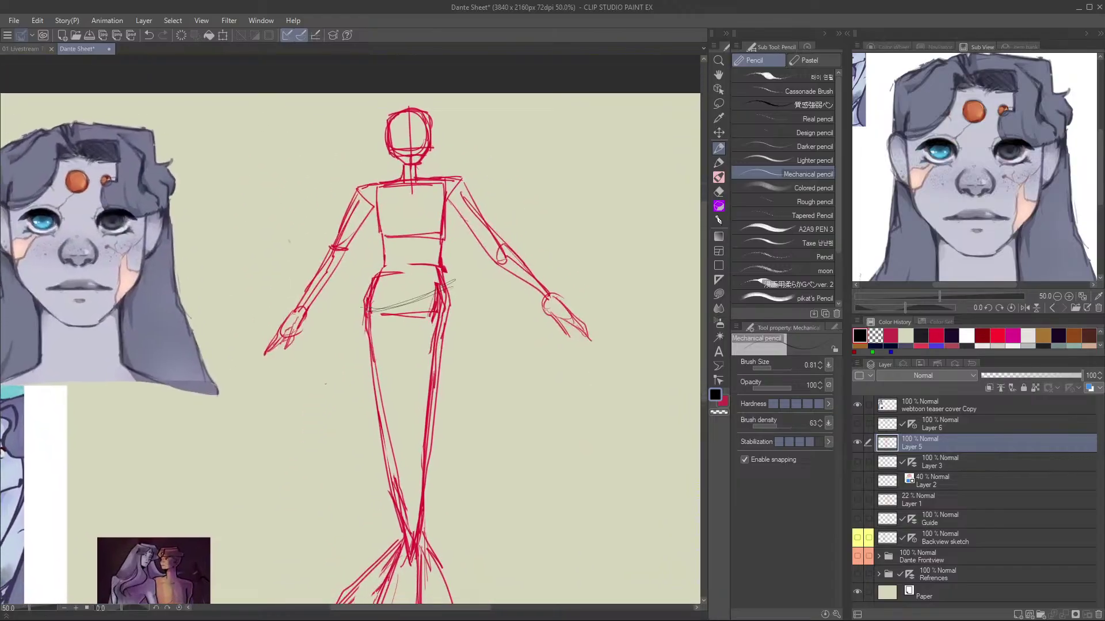
pyautogui.hotkey('ctrl', 'z')
# Hide the Layer 5 construction sketch, show the Layer 6 line sketch again and save the document.
pyautogui.click(857, 442)
pyautogui.click(857, 423)
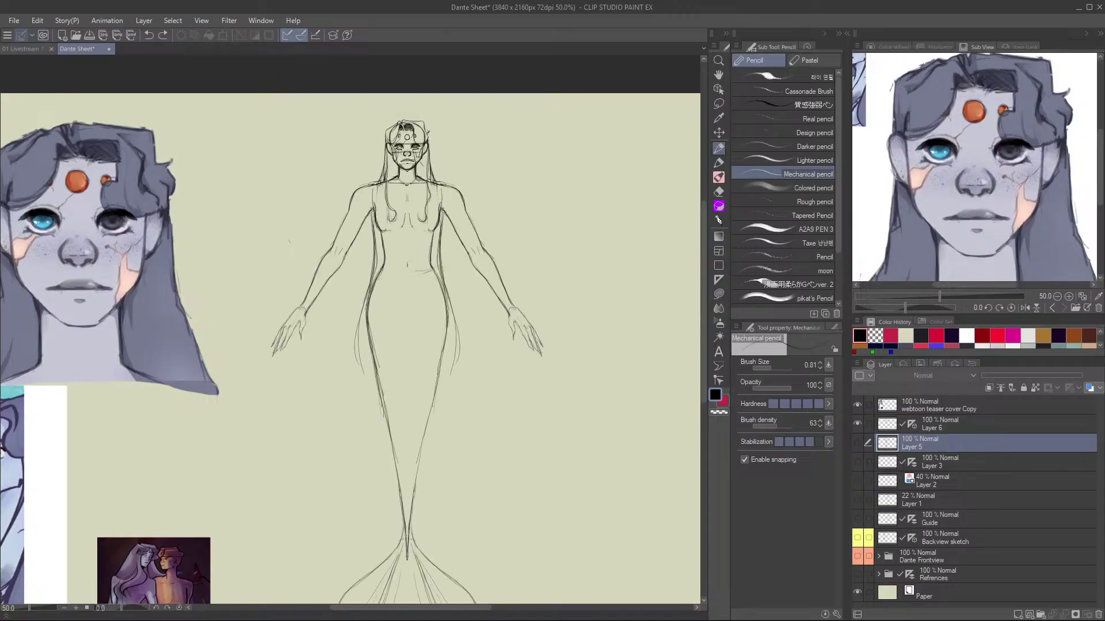
pyautogui.moveTo(518, 372)
pyautogui.mouseDown()
pyautogui.moveTo(503, 253)
pyautogui.moveTo(506, 339)
pyautogui.moveTo(550, 404)
pyautogui.moveTo(517, 258)
pyautogui.moveTo(517, 475)
pyautogui.mouseUp()
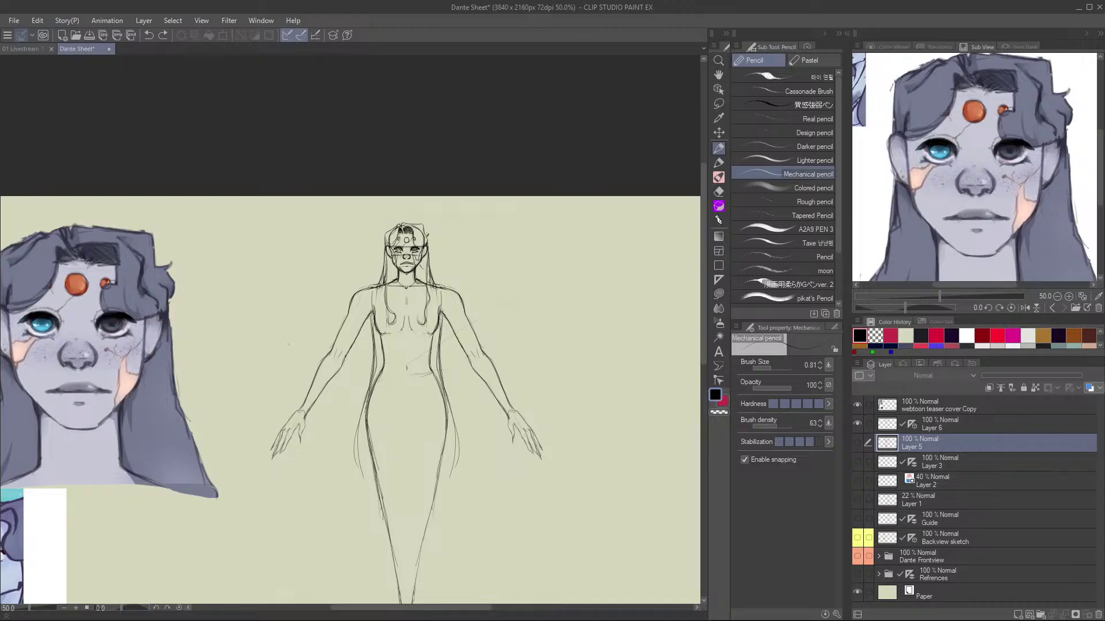
pyautogui.hotkey('ctrl', 's')
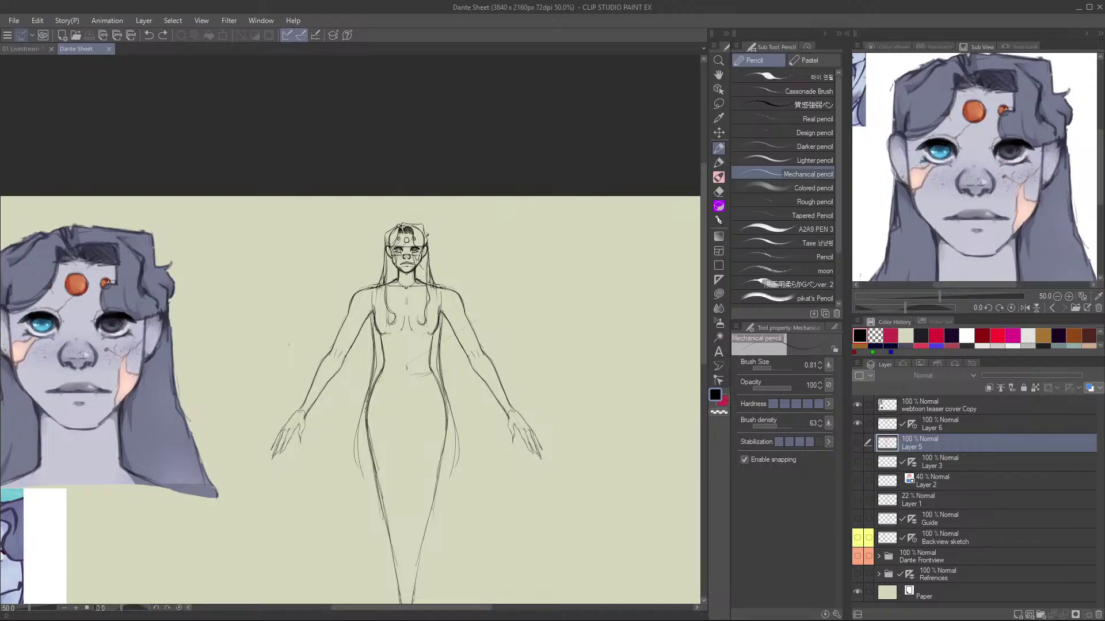
pyautogui.scroll(1, 466, 573)
pyautogui.scroll(2, 351, 339)
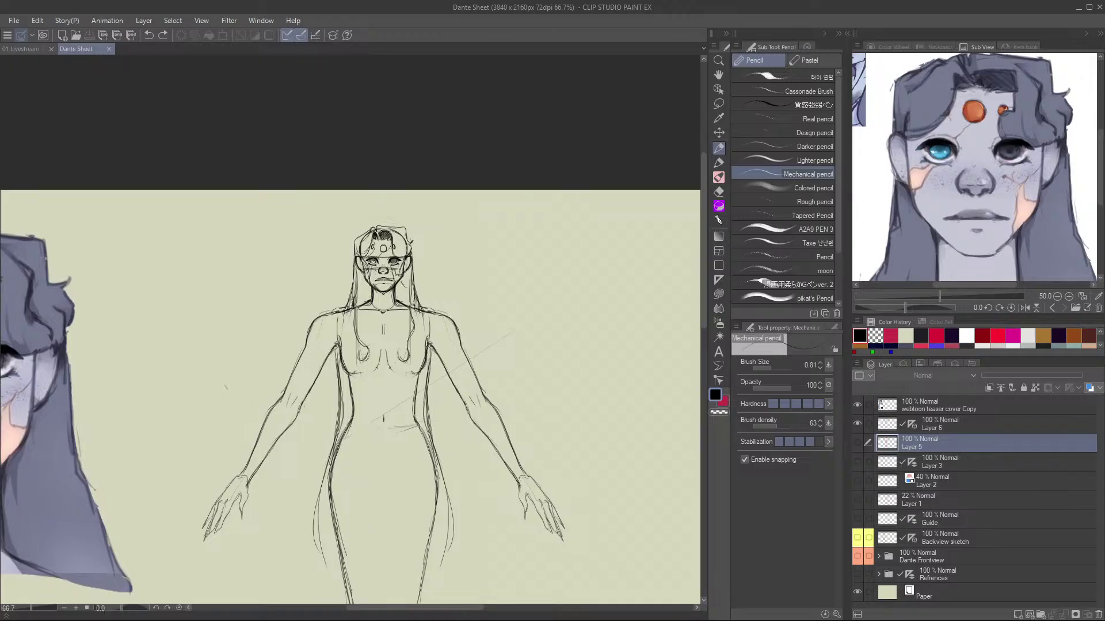
# Sketch a curved slanted line across the hips on Layer 6 with snapping off.
pyautogui.scroll(1, 466, 345)
pyautogui.click(932, 424)
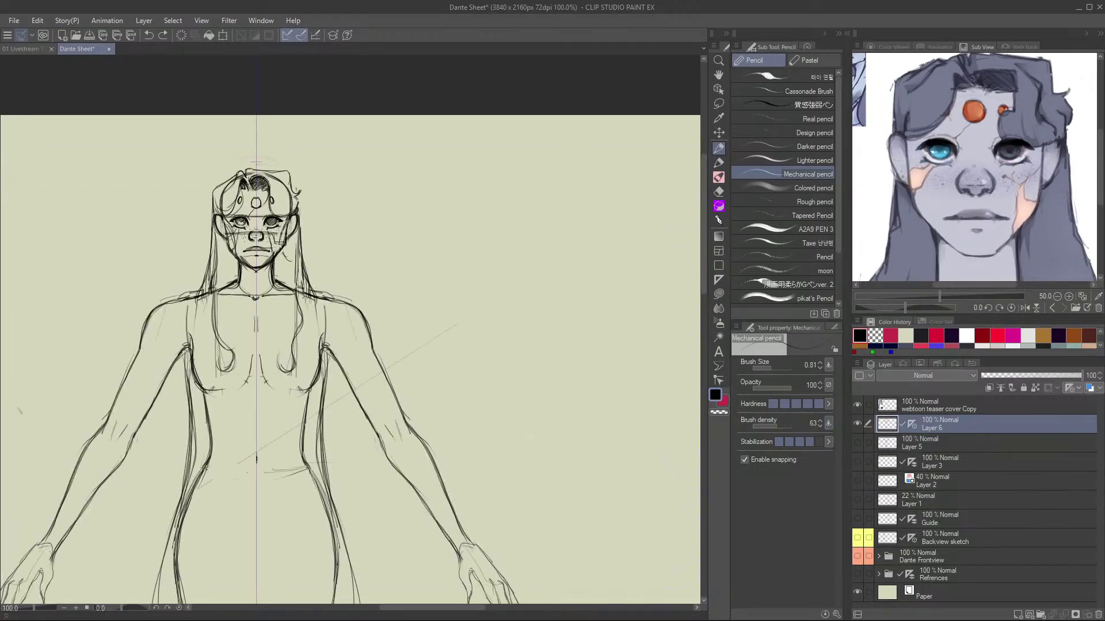
pyautogui.scroll(-2, 350, 333)
pyautogui.hscroll(-3, 351, 333)
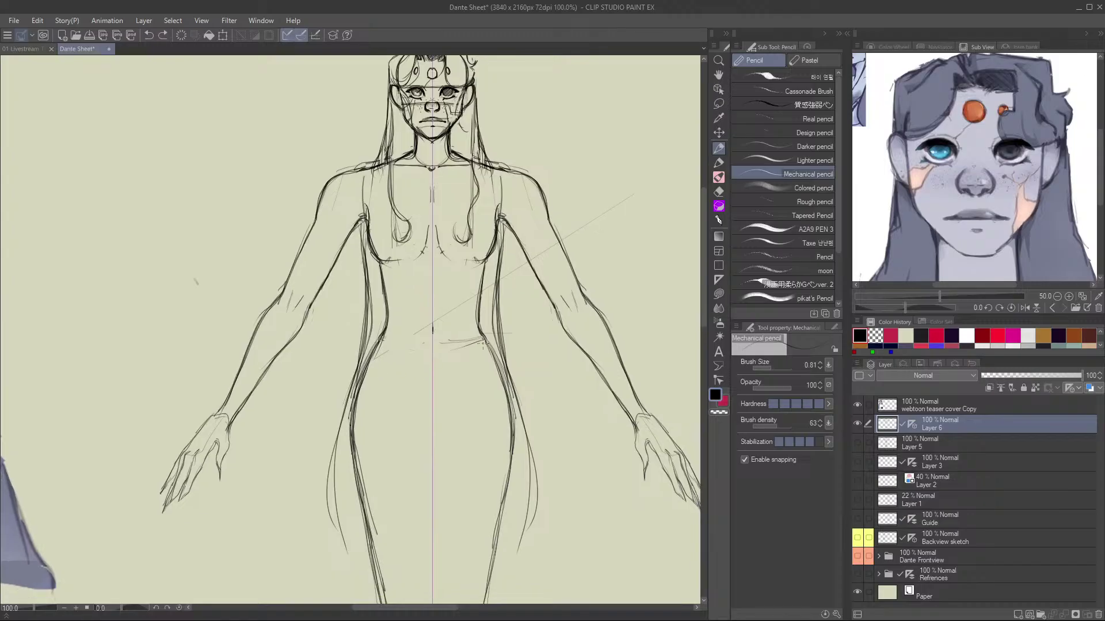
pyautogui.moveTo(483, 344)
pyautogui.mouseDown()
pyautogui.moveTo(393, 431)
pyautogui.moveTo(348, 450)
pyautogui.mouseUp()
pyautogui.hotkey('ctrl', 'z')
pyautogui.moveTo(481, 340)
pyautogui.mouseDown()
pyautogui.moveTo(393, 417)
pyautogui.moveTo(351, 437)
pyautogui.moveTo(409, 407)
pyautogui.moveTo(481, 339)
pyautogui.moveTo(355, 437)
pyautogui.mouseUp()
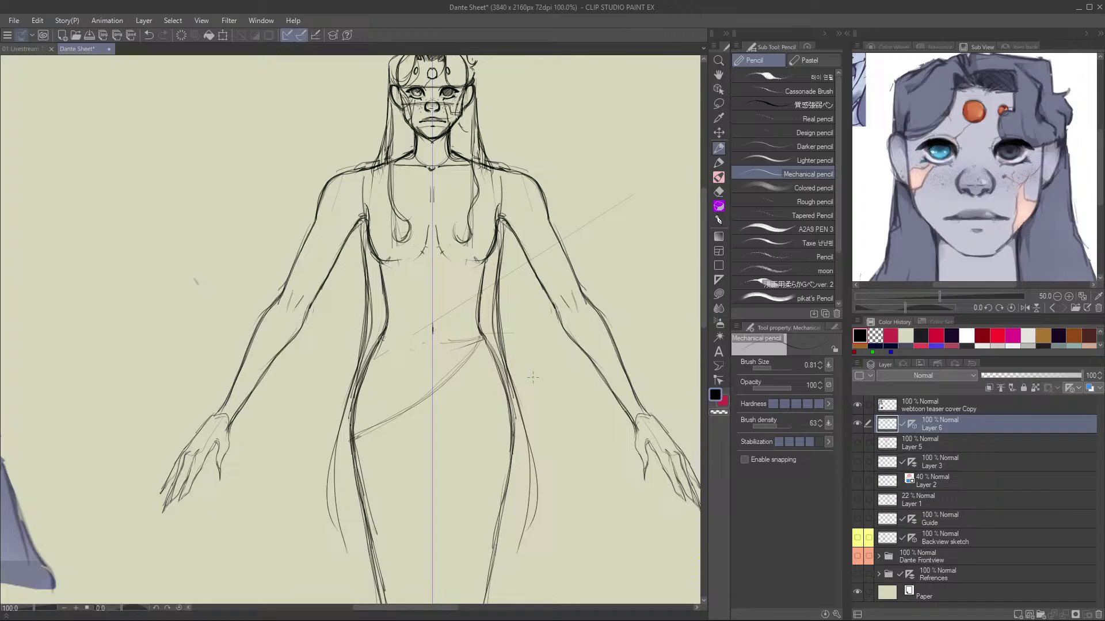
# Add inner strokes to the hip fin and sketch curved bands around the forearm and wrist, both on the figure's left-hand side as drawn.
pyautogui.moveTo(334, 478)
pyautogui.mouseDown()
pyautogui.moveTo(363, 562)
pyautogui.moveTo(356, 543)
pyautogui.mouseUp()
pyautogui.moveTo(348, 497); pyautogui.dragTo(367, 547)
pyautogui.moveTo(254, 394); pyautogui.dragTo(283, 353)
pyautogui.hotkey('ctrl', 'z')
pyautogui.moveTo(218, 391)
pyautogui.mouseDown()
pyautogui.moveTo(253, 403)
pyautogui.moveTo(220, 396)
pyautogui.moveTo(260, 383)
pyautogui.moveTo(223, 386)
pyautogui.moveTo(283, 356)
pyautogui.moveTo(222, 399)
pyautogui.moveTo(253, 398)
pyautogui.moveTo(222, 404)
pyautogui.moveTo(243, 395)
pyautogui.moveTo(233, 413)
pyautogui.moveTo(247, 413)
pyautogui.moveTo(221, 403)
pyautogui.moveTo(244, 411)
pyautogui.mouseUp()
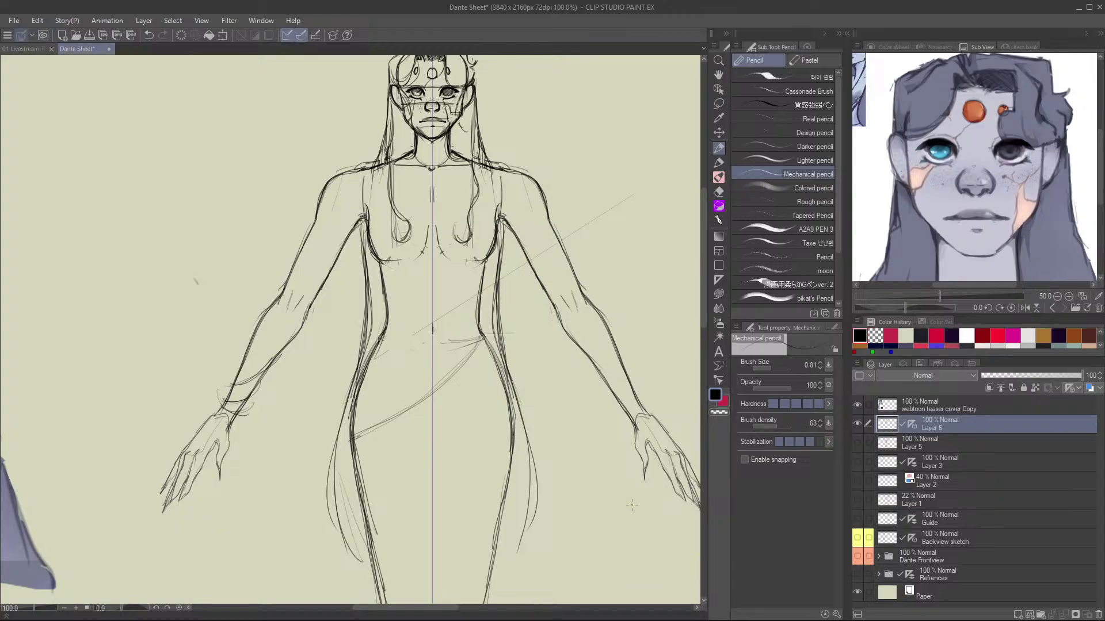
# Switch to the SOL pen and reduce its brush size to 1.23.
pyautogui.scroll(2, 631, 505)
pyautogui.moveTo(403, 346); pyautogui.dragTo(598, 320)
pyautogui.press('p')
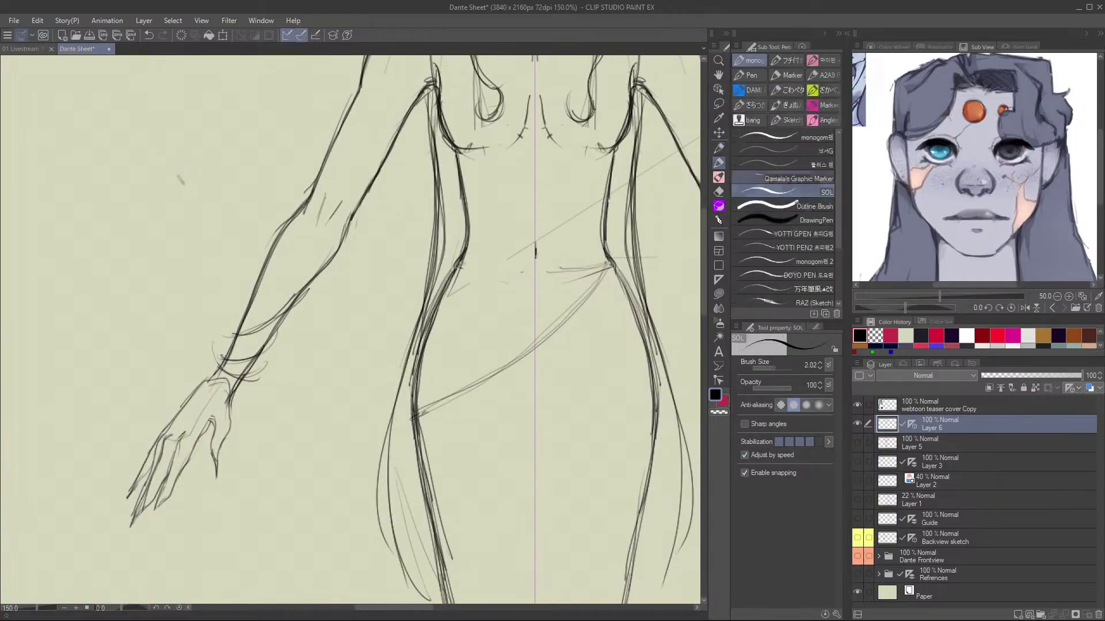
pyautogui.press('[')
pyautogui.press('[')
pyautogui.press('[')
pyautogui.press('[')
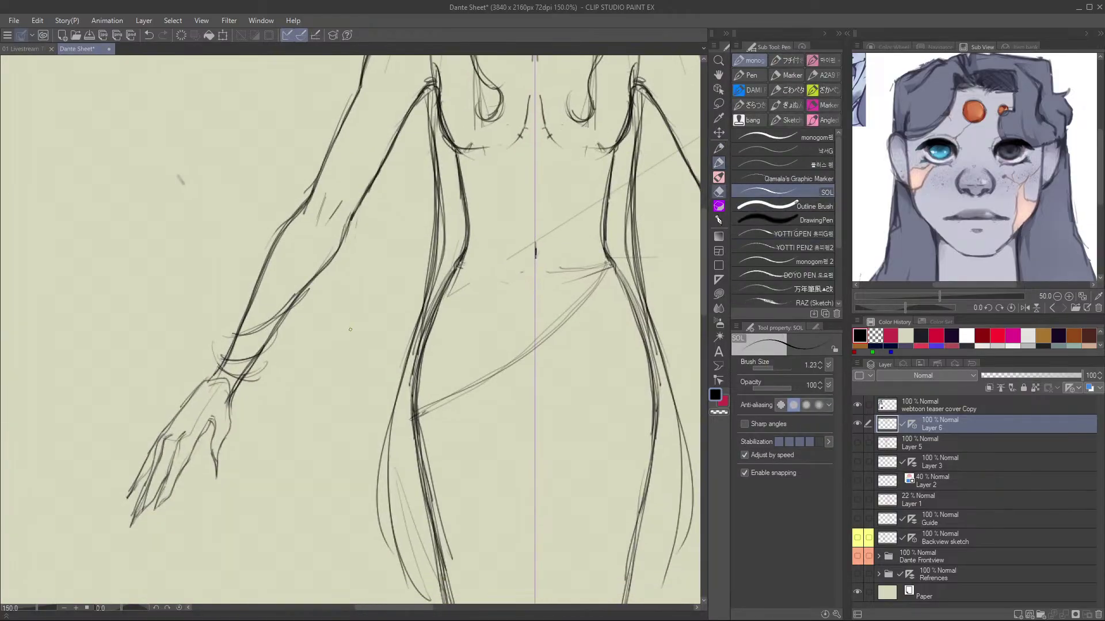
pyautogui.press('e')
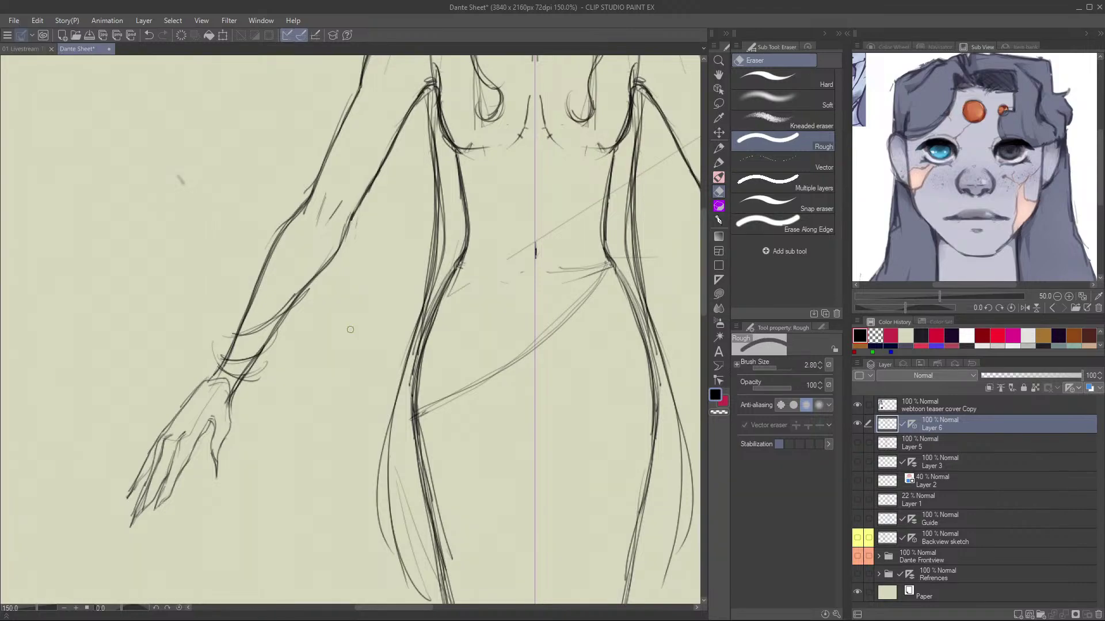
pyautogui.click(719, 162)
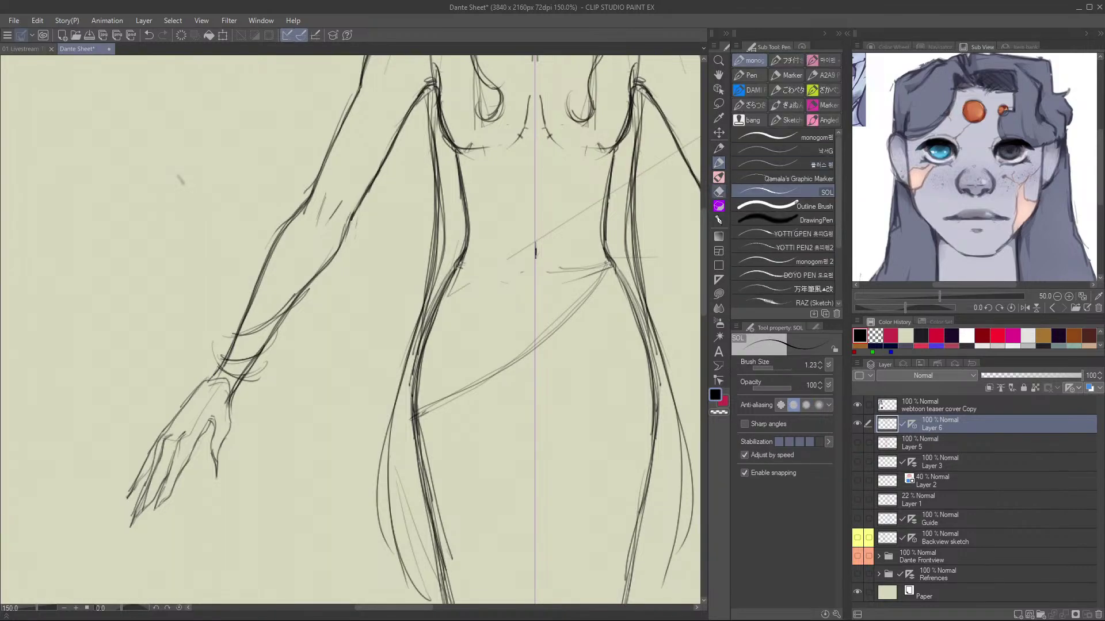
# Erase the wrist band ends that overshoot the forearm outline, using the flats brush with transparent colour.
pyautogui.click(718, 177)
pyautogui.moveTo(350, 329); pyautogui.dragTo(213, 342)
pyautogui.moveTo(350, 329); pyautogui.dragTo(374, 329)
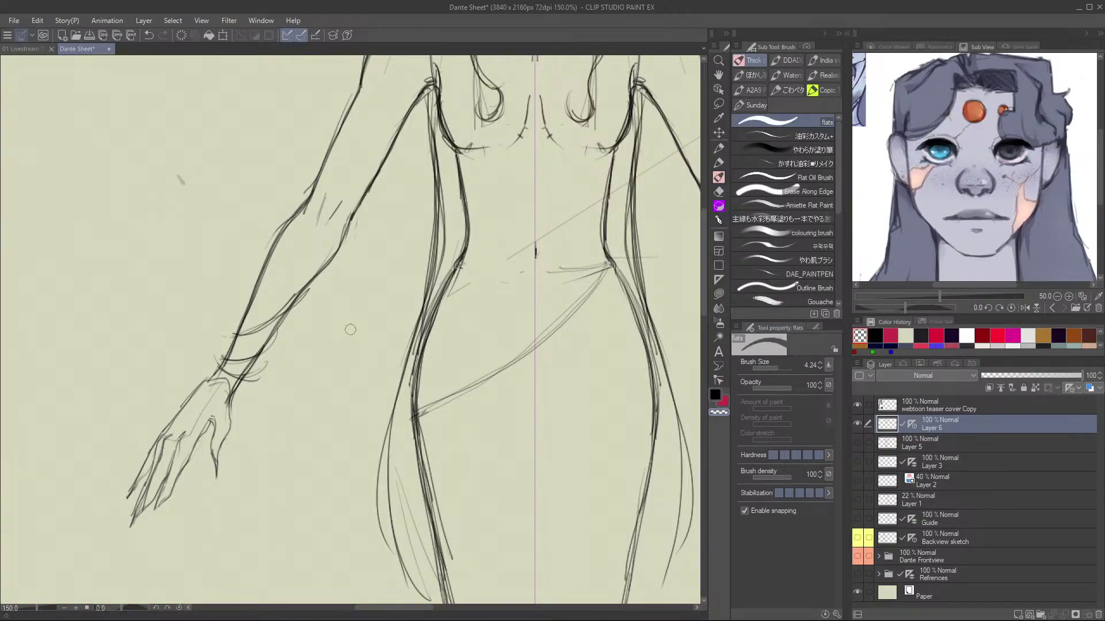
pyautogui.moveTo(282, 332); pyautogui.dragTo(258, 371)
# Darken the forearm and wrist bands and the slanted hip line with the Mechanical pencil in black.
pyautogui.click(719, 148)
pyautogui.press('c')
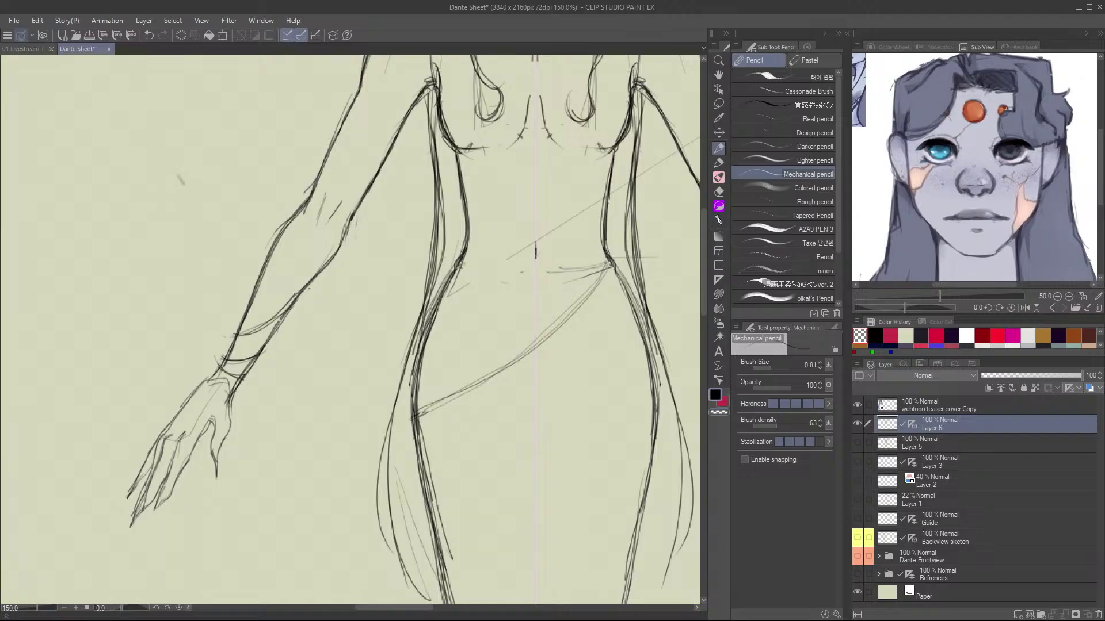
pyautogui.moveTo(235, 335); pyautogui.dragTo(289, 306)
pyautogui.moveTo(224, 361)
pyautogui.mouseDown()
pyautogui.moveTo(268, 347)
pyautogui.moveTo(237, 375)
pyautogui.mouseUp()
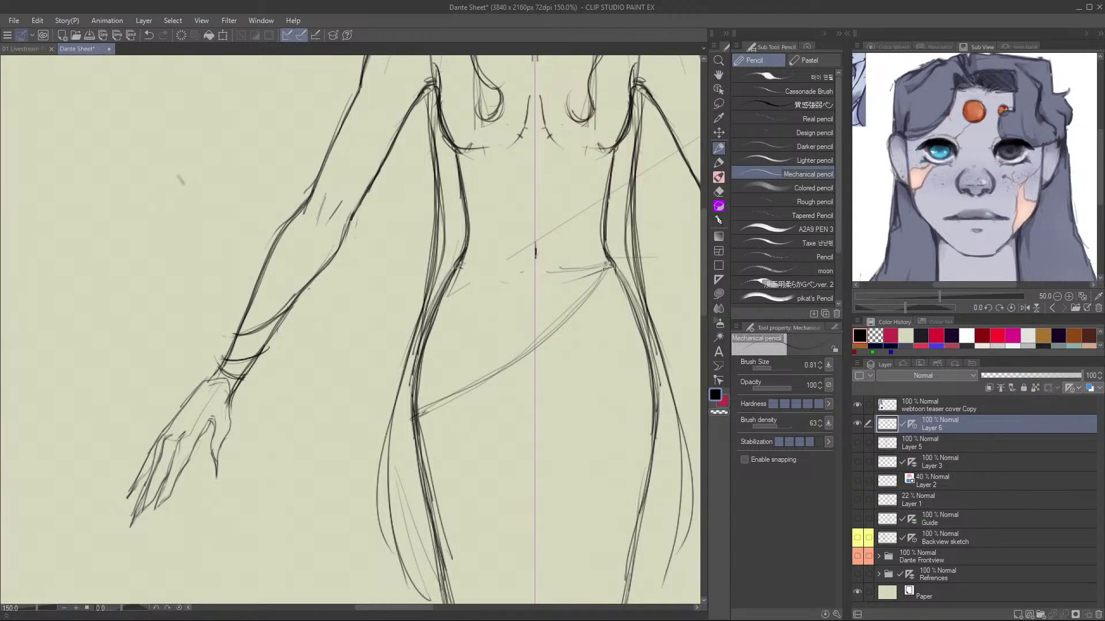
pyautogui.moveTo(617, 262)
pyautogui.mouseDown()
pyautogui.moveTo(530, 357)
pyautogui.moveTo(417, 413)
pyautogui.mouseUp()
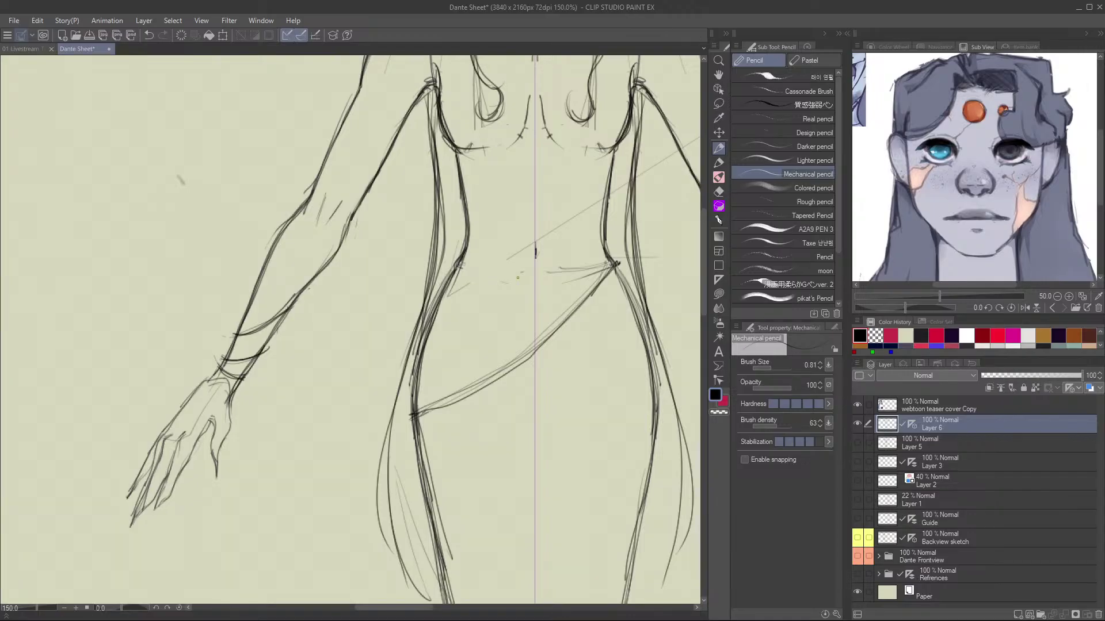
# Sketch a two-line armband around the upper arm on the opposite side from the wrist bands.
pyautogui.scroll(-2, 517, 278)
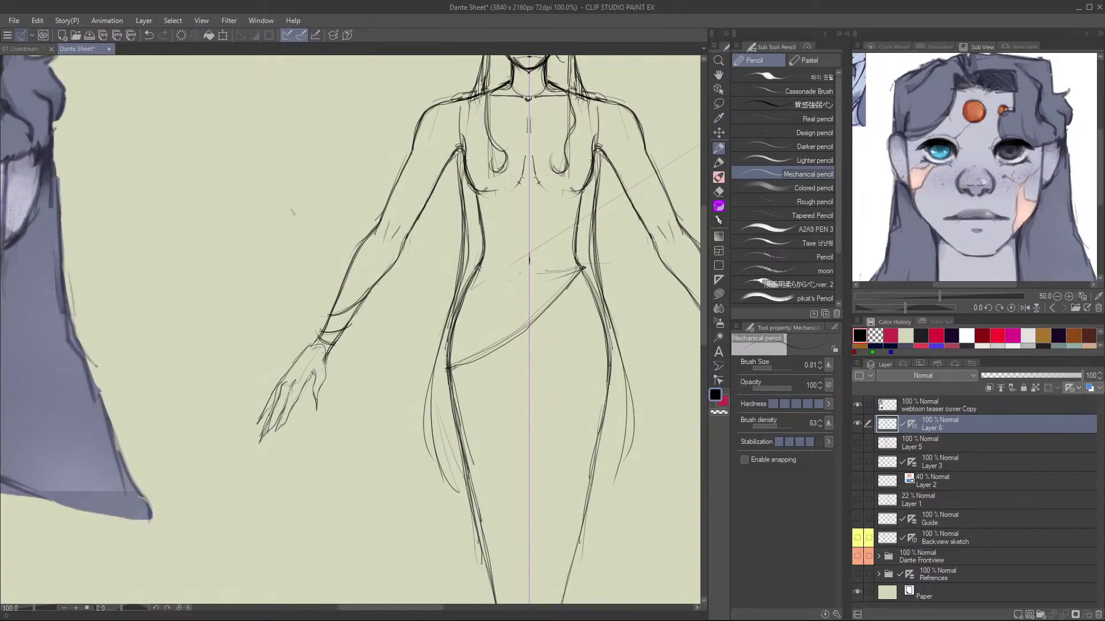
pyautogui.moveTo(517, 259)
pyautogui.mouseDown()
pyautogui.moveTo(289, 414)
pyautogui.moveTo(301, 441)
pyautogui.mouseUp()
pyautogui.moveTo(398, 370); pyautogui.dragTo(442, 347)
pyautogui.scroll(2, 379, 423)
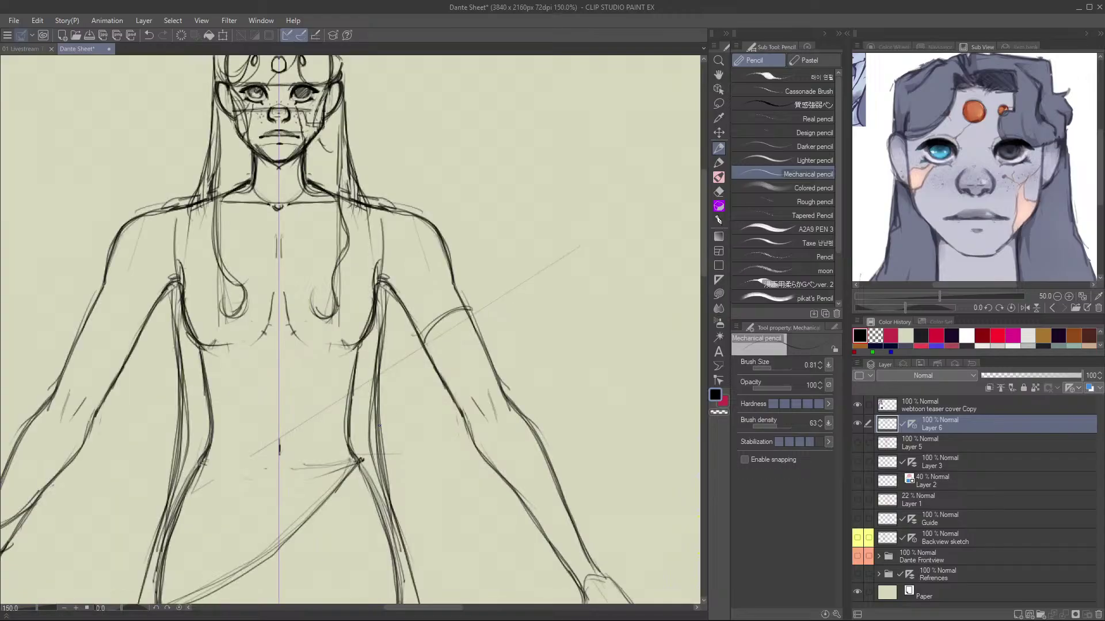
pyautogui.moveTo(421, 342)
pyautogui.mouseDown()
pyautogui.moveTo(467, 308)
pyautogui.moveTo(453, 311)
pyautogui.mouseUp()
pyautogui.moveTo(429, 357); pyautogui.dragTo(474, 325)
pyautogui.moveTo(428, 343)
pyautogui.mouseDown()
pyautogui.moveTo(475, 323)
pyautogui.moveTo(446, 350)
pyautogui.moveTo(448, 324)
pyautogui.moveTo(435, 348)
pyautogui.moveTo(469, 328)
pyautogui.mouseUp()
pyautogui.moveTo(492, 264); pyautogui.dragTo(567, 255)
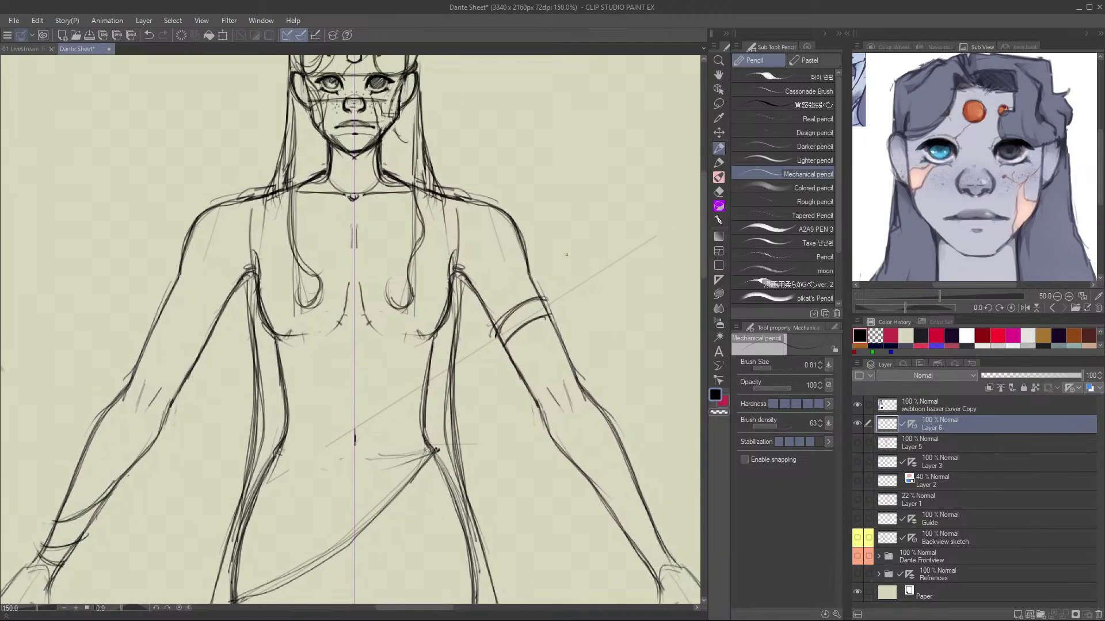
# Clean up stray sketch marks around the head and upper body using the Mechanical pencil with transparent colour.
pyautogui.moveTo(686, 506); pyautogui.dragTo(629, 335)
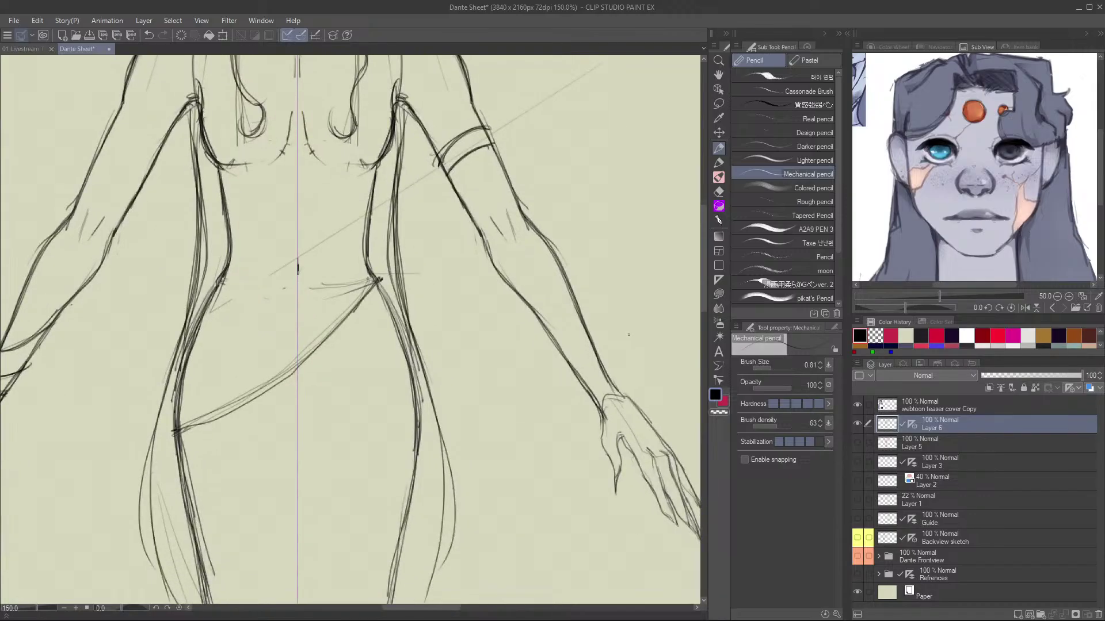
pyautogui.scroll(-2, 489, 285)
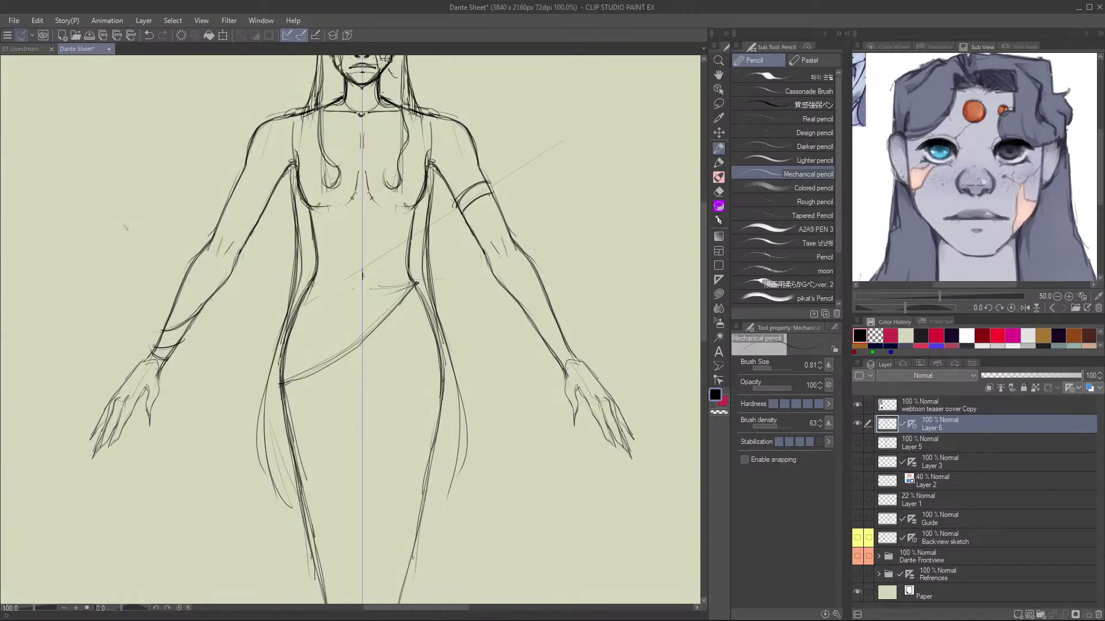
pyautogui.moveTo(422, 308); pyautogui.dragTo(467, 499)
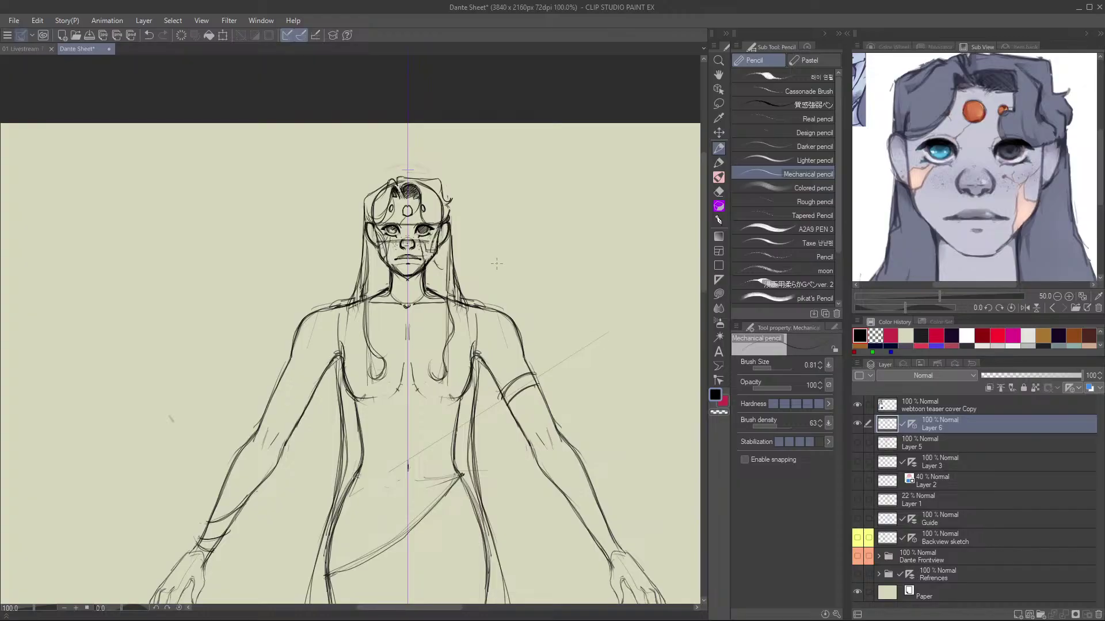
pyautogui.scroll(2, 488, 268)
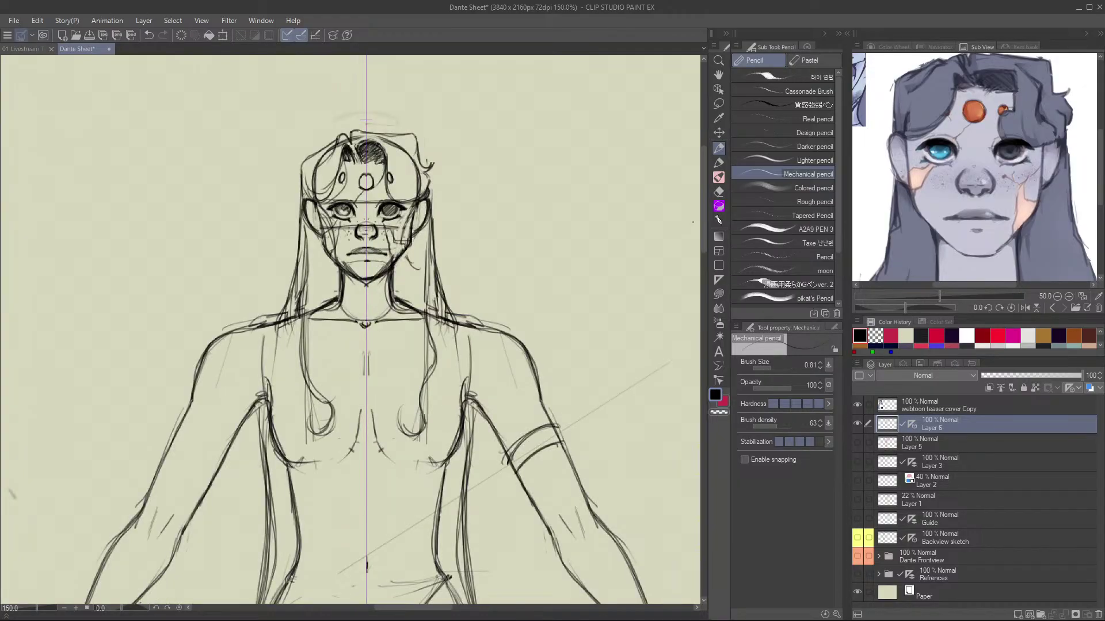
pyautogui.click(718, 149)
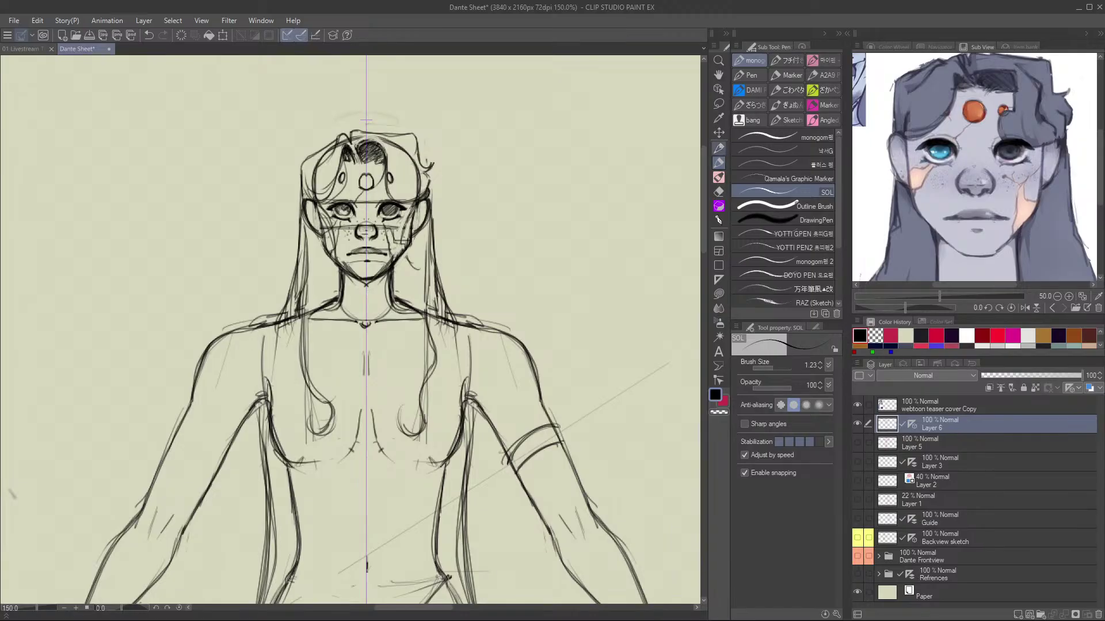
pyautogui.press('p')
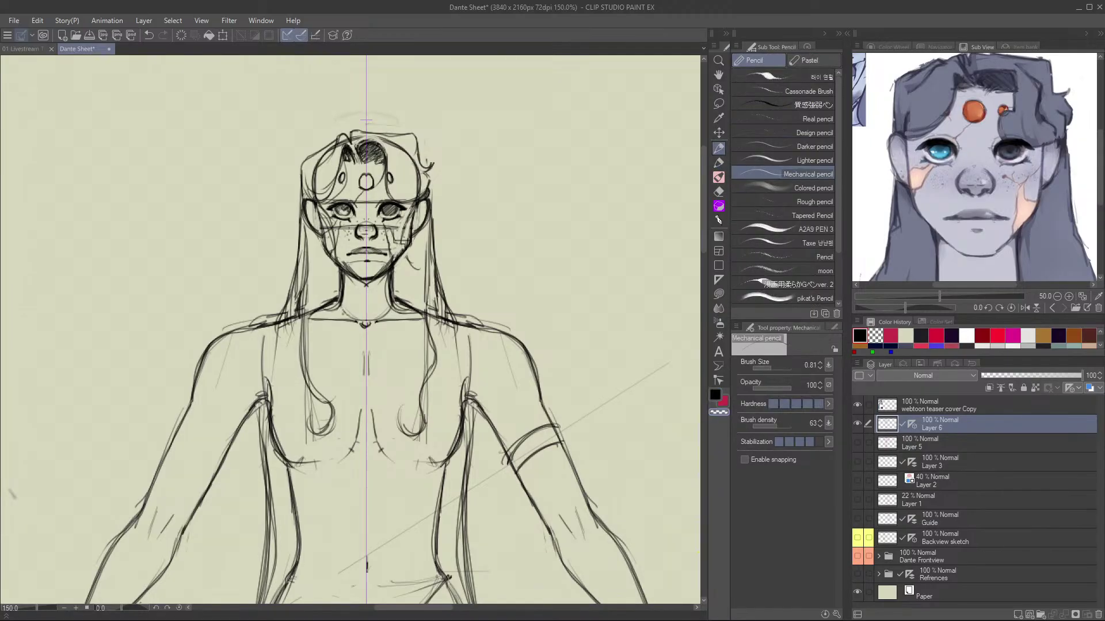
pyautogui.click(328, 293)
pyautogui.press('c')
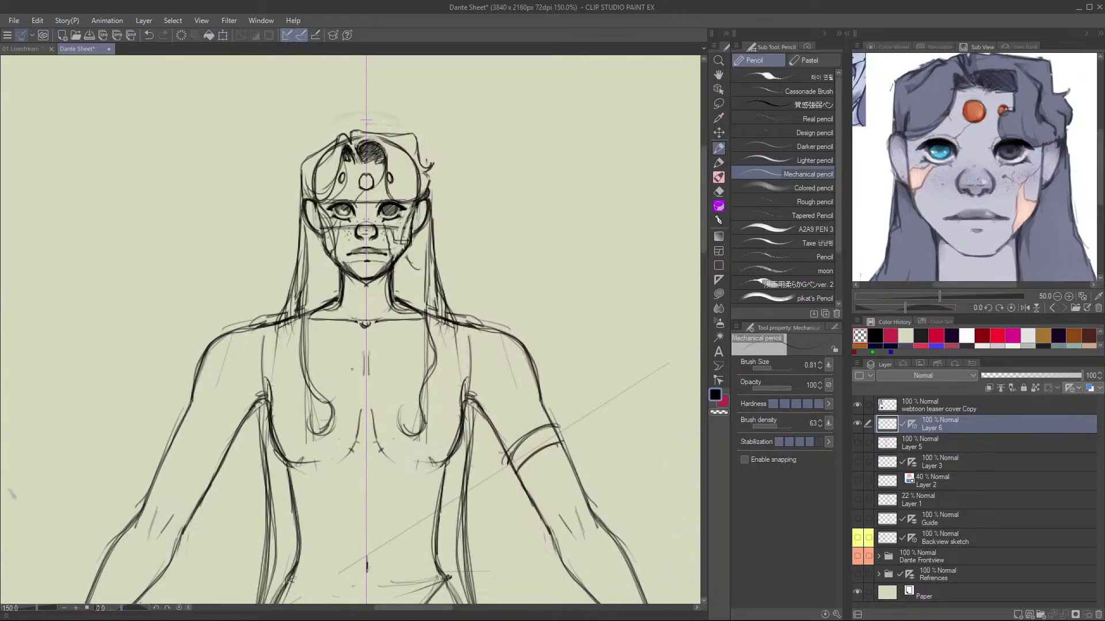
pyautogui.scroll(1, 580, 104)
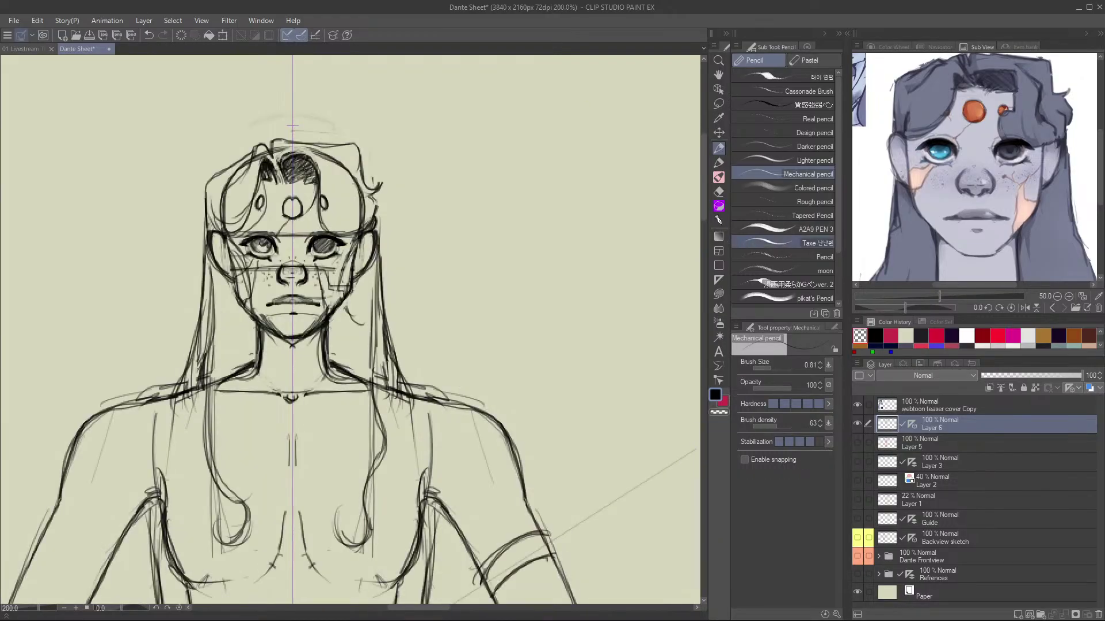
pyautogui.moveTo(219, 163); pyautogui.dragTo(315, 260)
pyautogui.press('c')
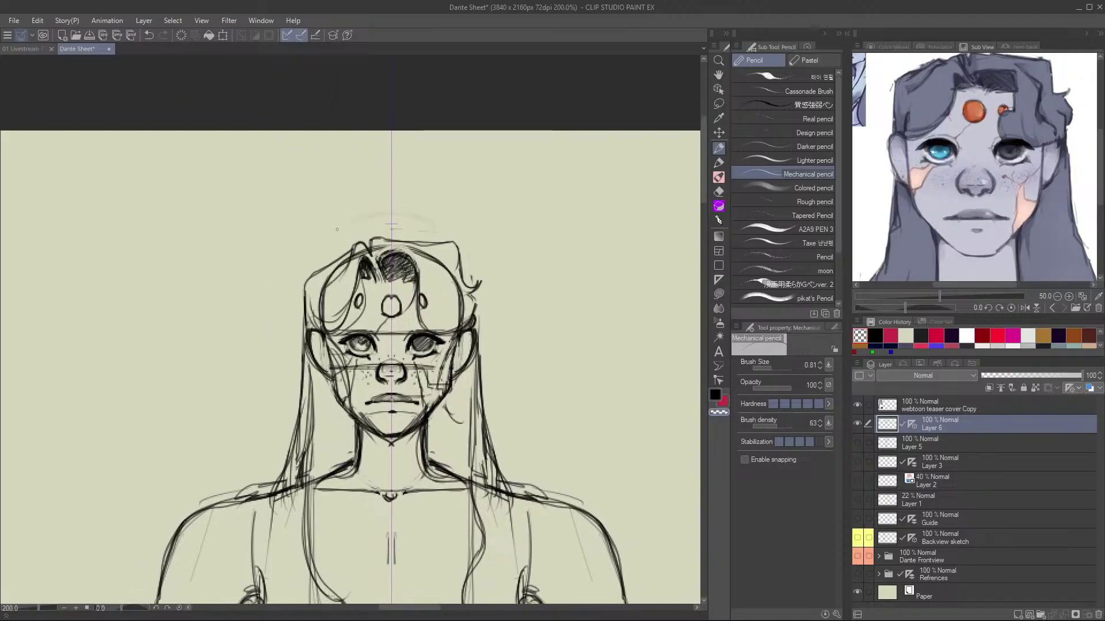
pyautogui.press('c')
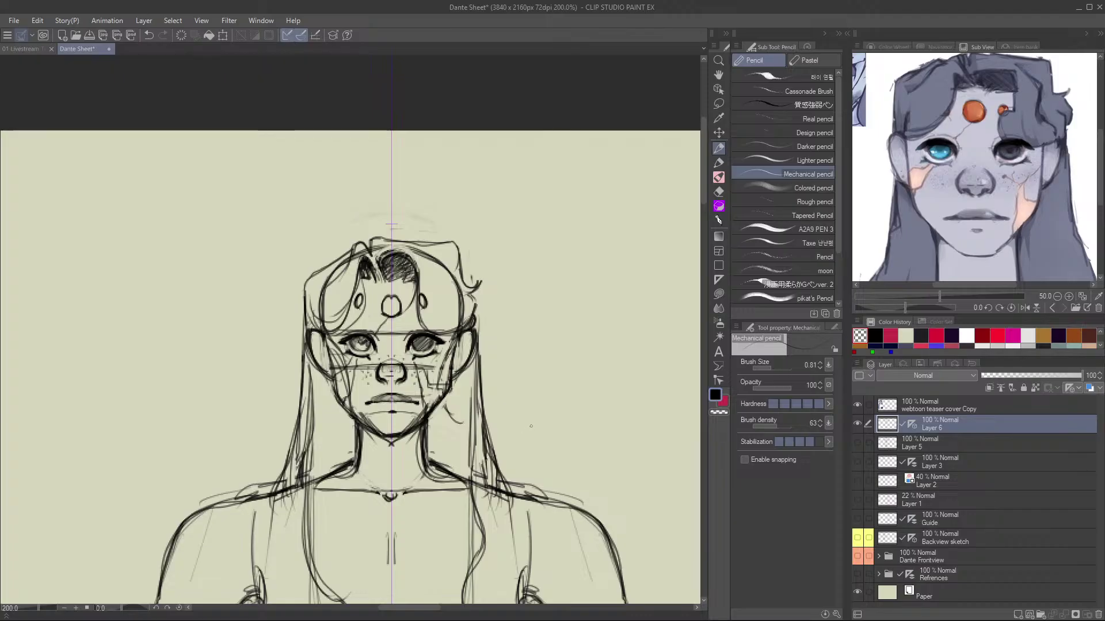
# Create a new raster layer directly above Layer 6.
pyautogui.scroll(-3, 531, 426)
pyautogui.moveTo(531, 426); pyautogui.dragTo(410, 352)
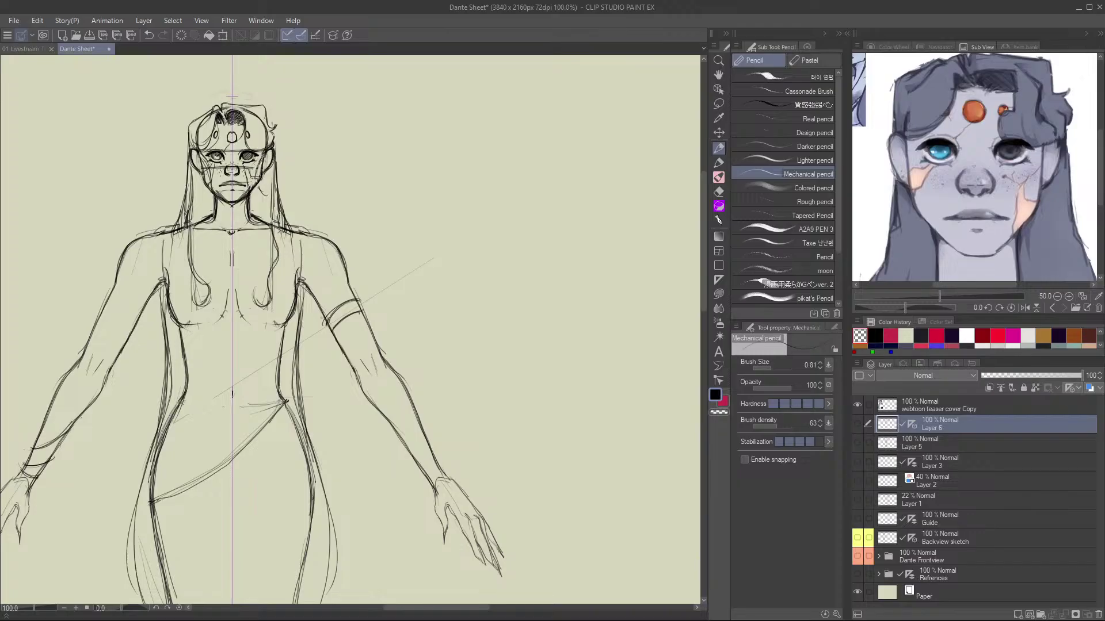
pyautogui.click(1017, 615)
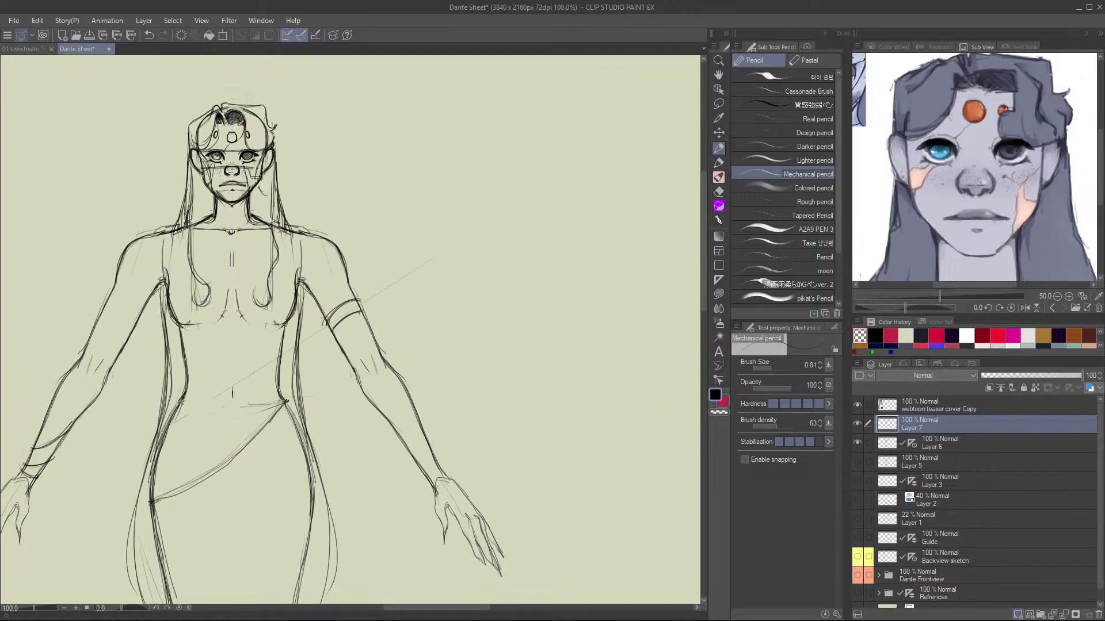
# Remove the ruler from the Guide layer and make Layer 6 the active layer again.
pyautogui.click(944, 443)
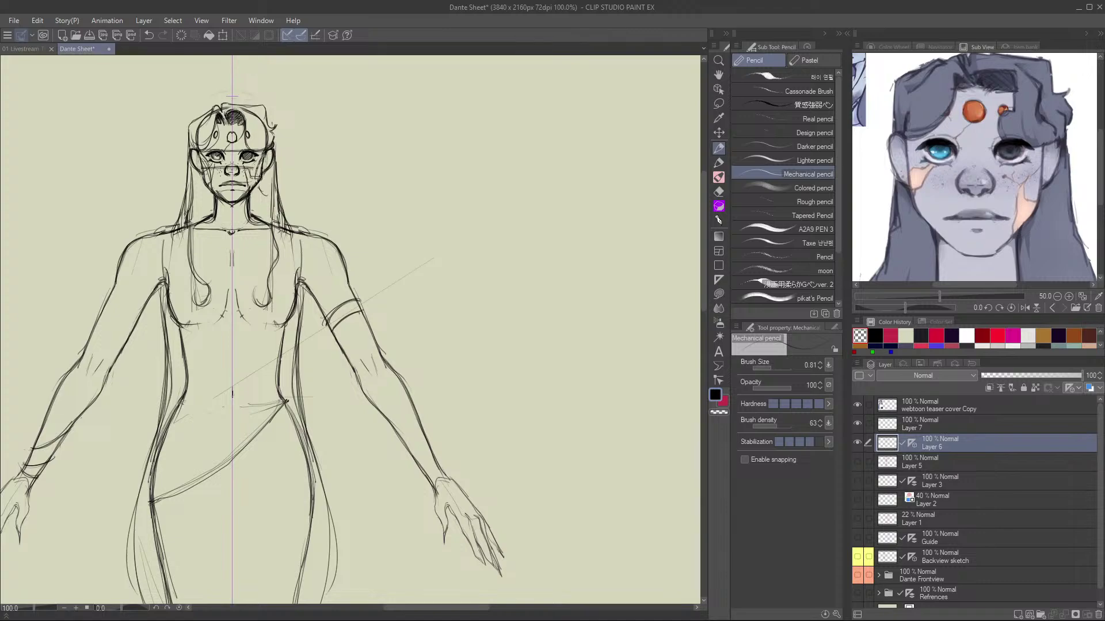
pyautogui.click(943, 538)
pyautogui.click(857, 538)
pyautogui.click(857, 538)
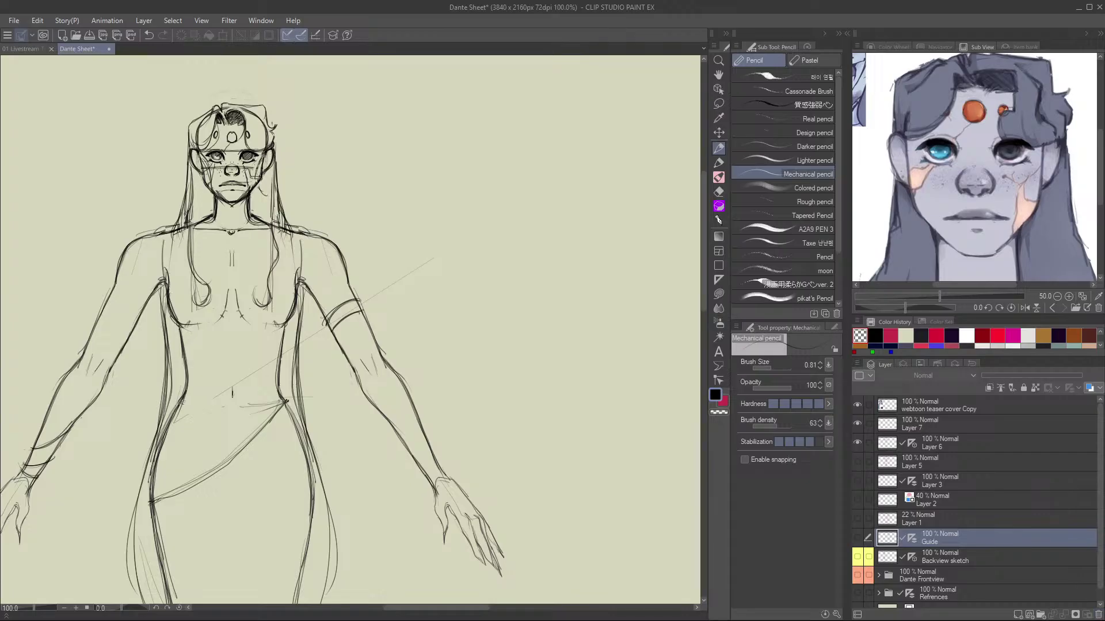
pyautogui.click(911, 538)
pyautogui.click(1098, 615)
pyautogui.press('Return')
pyautogui.click(943, 443)
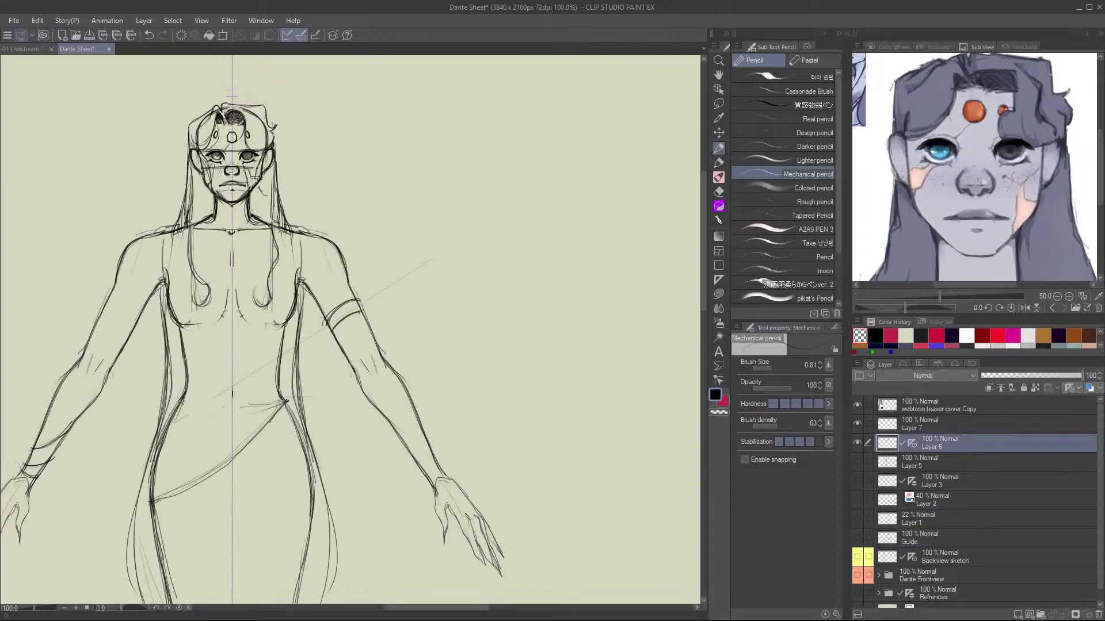
# Toggle the visibility of Layer 6 and Layer 7 to check their contents and view the whole sheet.
pyautogui.click(858, 442)
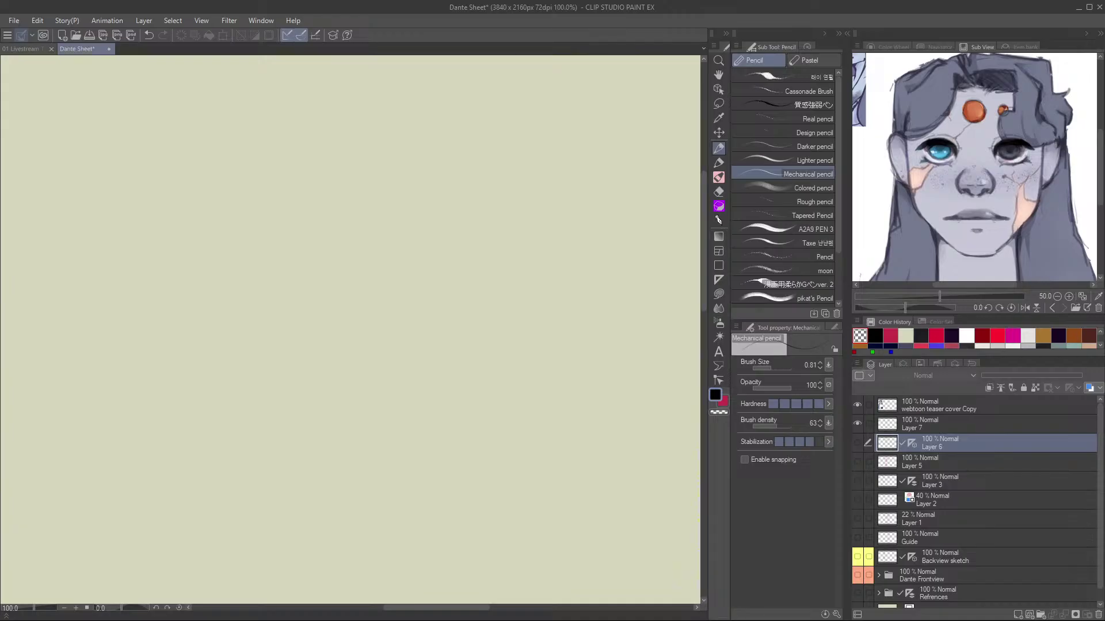
pyautogui.click(857, 442)
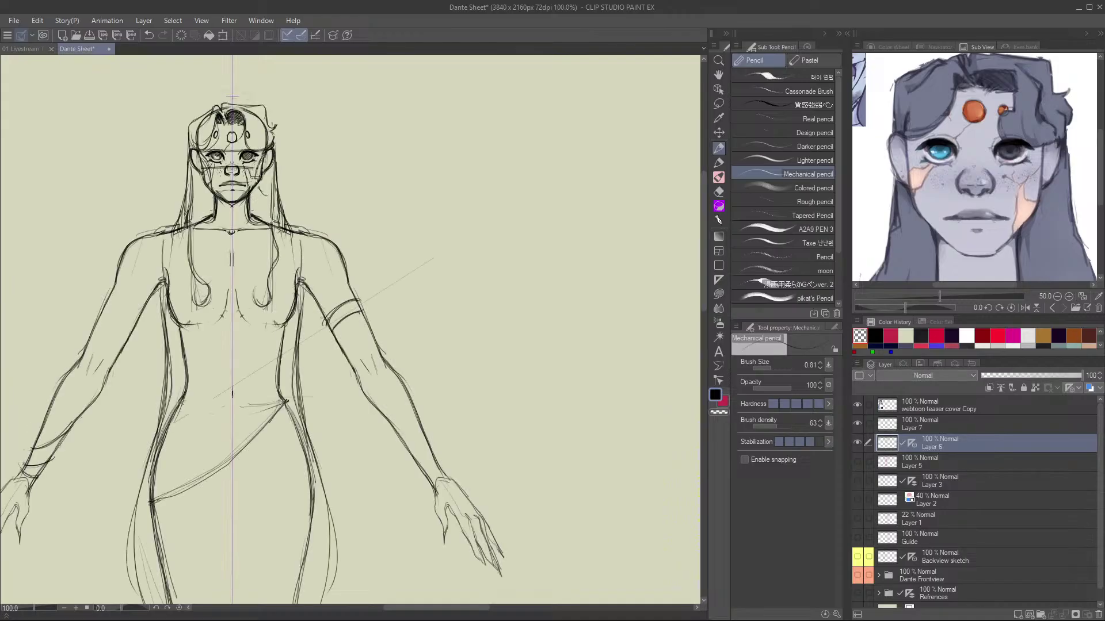
pyautogui.click(857, 423)
pyautogui.click(857, 424)
pyautogui.click(857, 442)
pyautogui.click(857, 443)
pyautogui.click(857, 424)
pyautogui.hotkey('ctrl', '-')
pyautogui.hotkey('ctrl', '-')
pyautogui.hotkey('ctrl', '-')
pyautogui.hotkey('ctrl', '-')
pyautogui.click(858, 423)
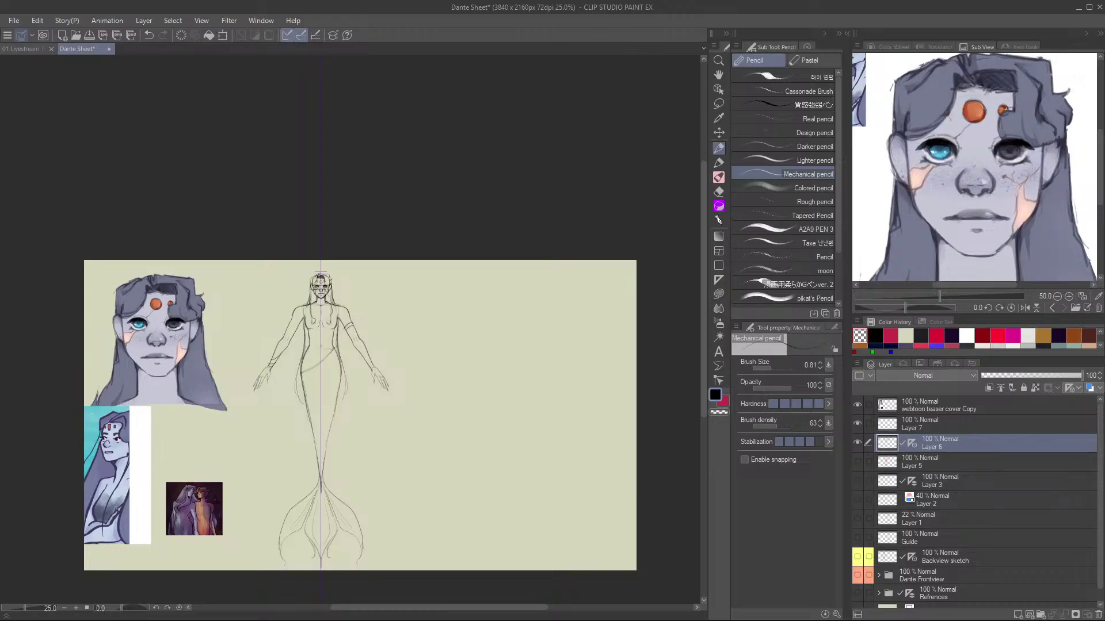
# Set up the Guide ruler tool for placing proportion lines beside the front-view head and lower the Guide layer's opacity to 2%.
pyautogui.click(944, 424)
pyautogui.hotkey('ctrl', '+')
pyautogui.hotkey('ctrl', '+')
pyautogui.hotkey('ctrl', '+')
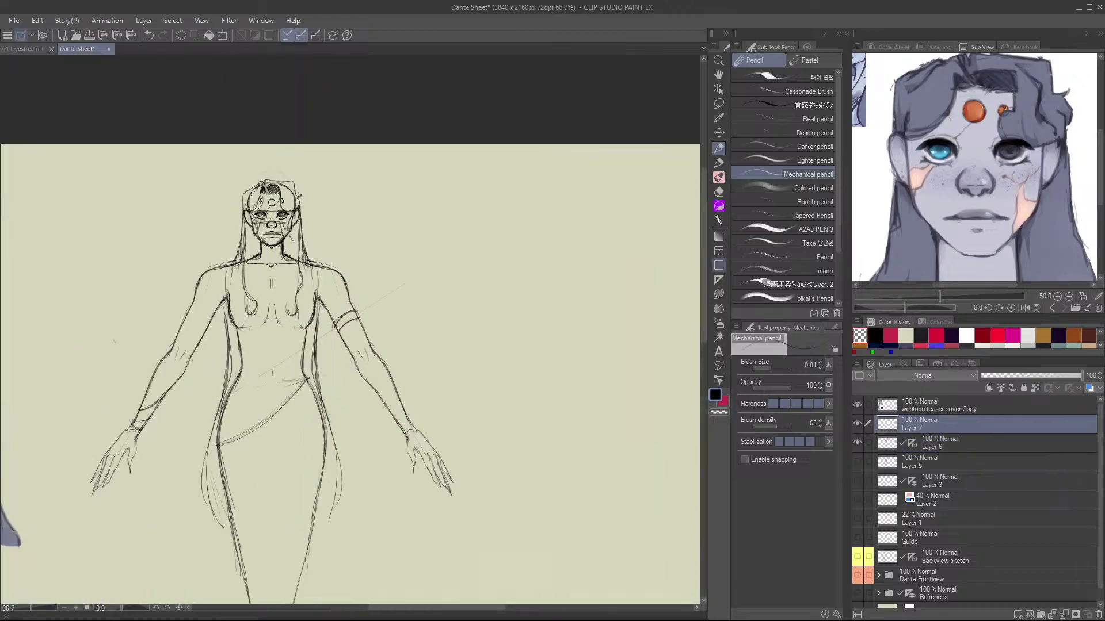
pyautogui.click(719, 280)
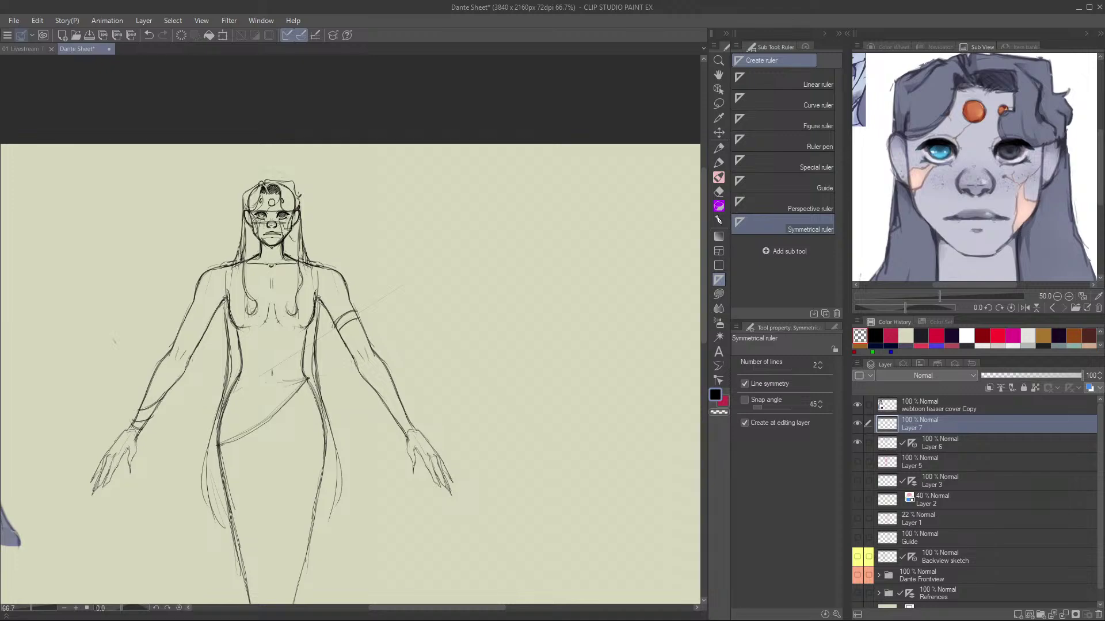
pyautogui.click(782, 183)
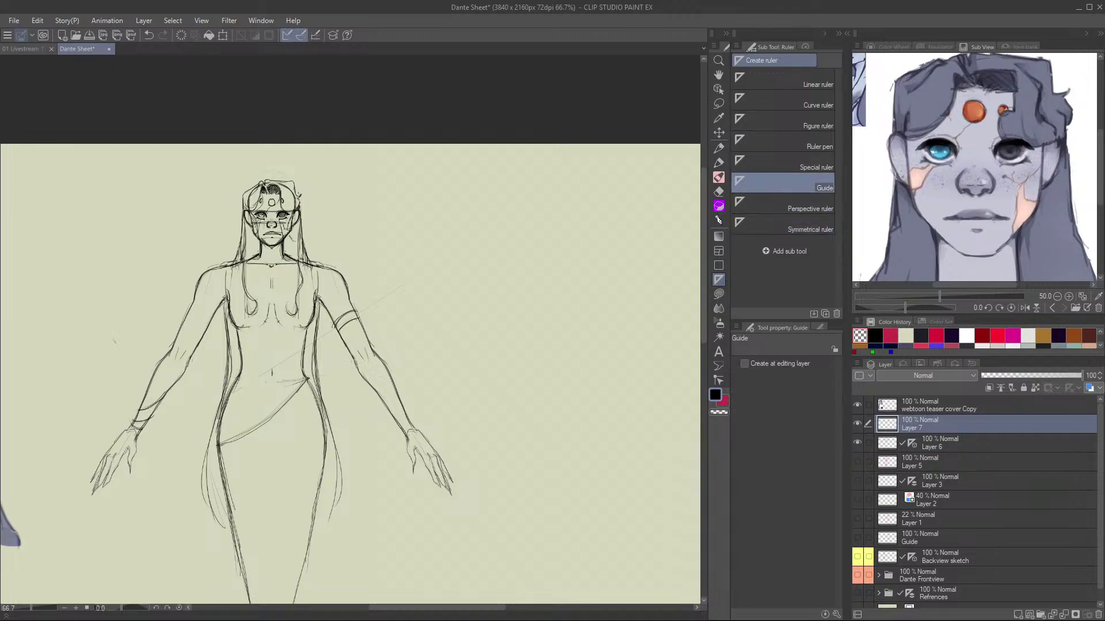
pyautogui.hotkey('ctrl', '+')
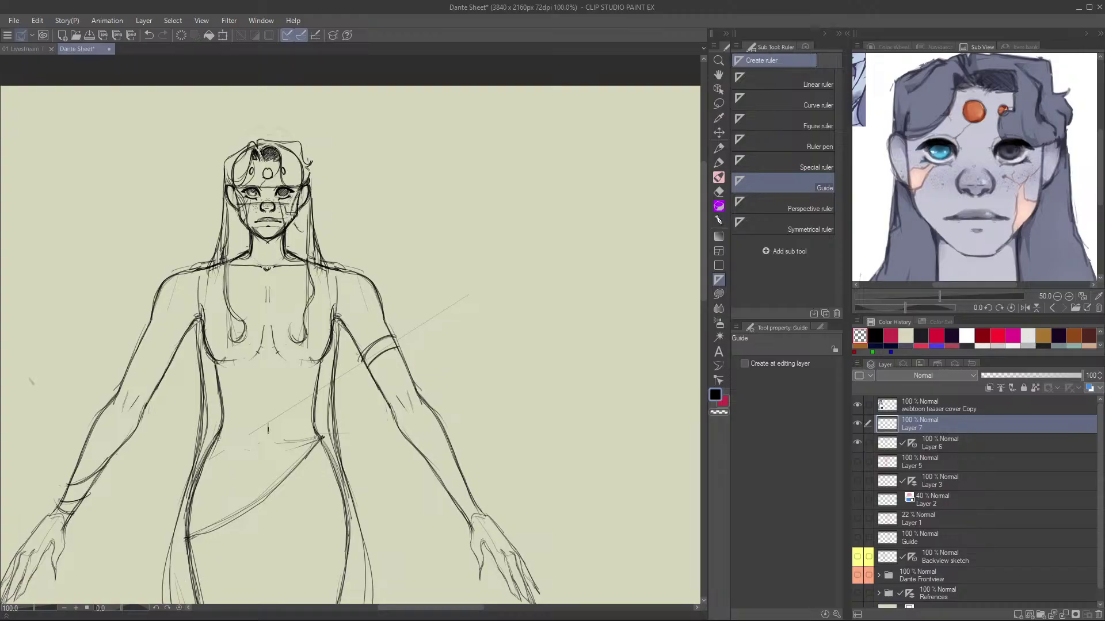
pyautogui.hotkey('ctrl', '+')
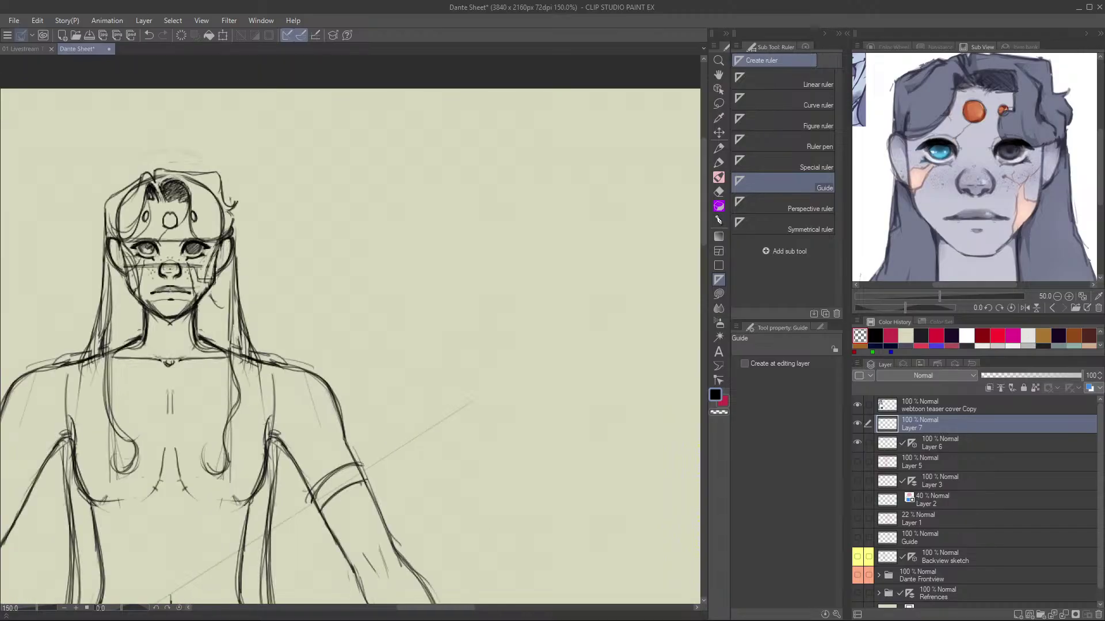
pyautogui.moveTo(155, 176); pyautogui.dragTo(588, 175)
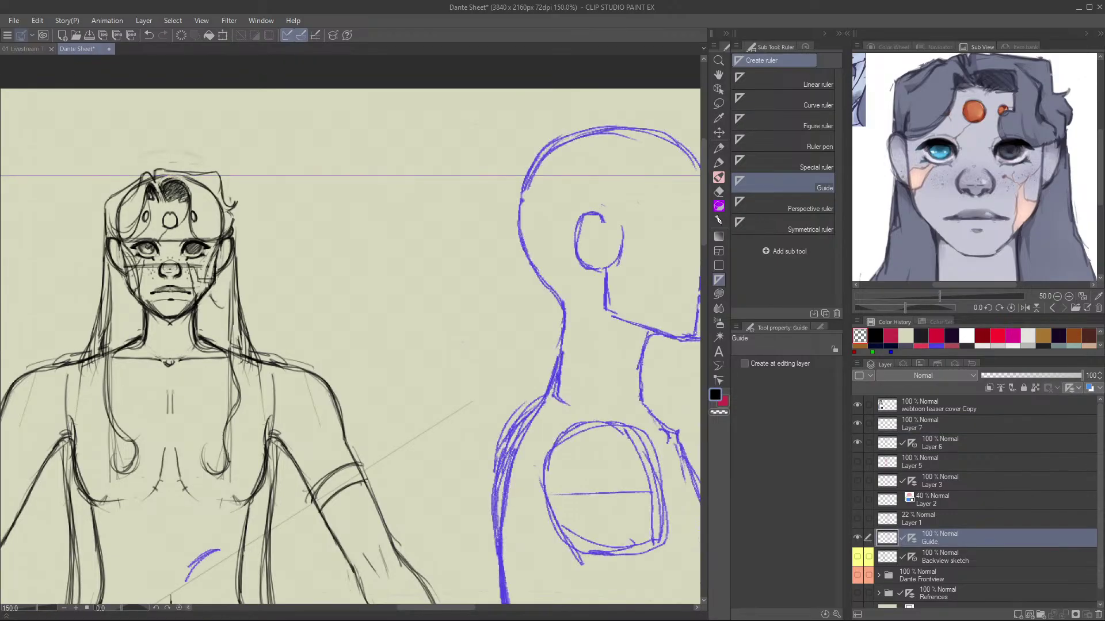
pyautogui.hotkey('ctrl', 'z')
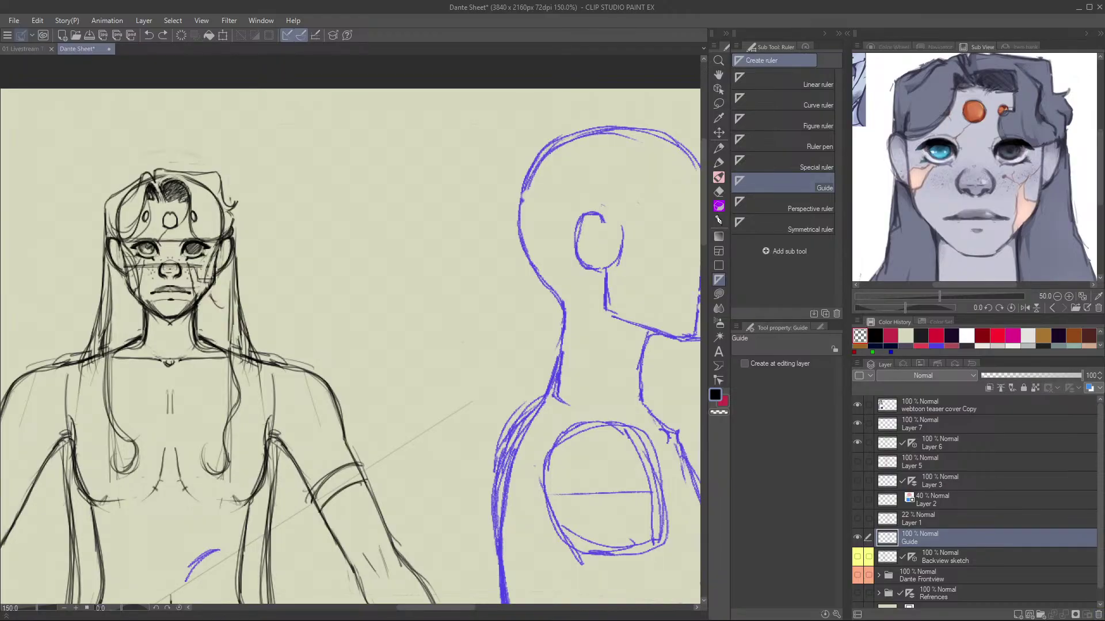
pyautogui.moveTo(1081, 375); pyautogui.dragTo(982, 375)
# Place horizontal guides across the sheet at the front-view head's top, chin, upper eye line, lower eye line, nose base and mouth.
pyautogui.hotkey('ctrl', 'y')
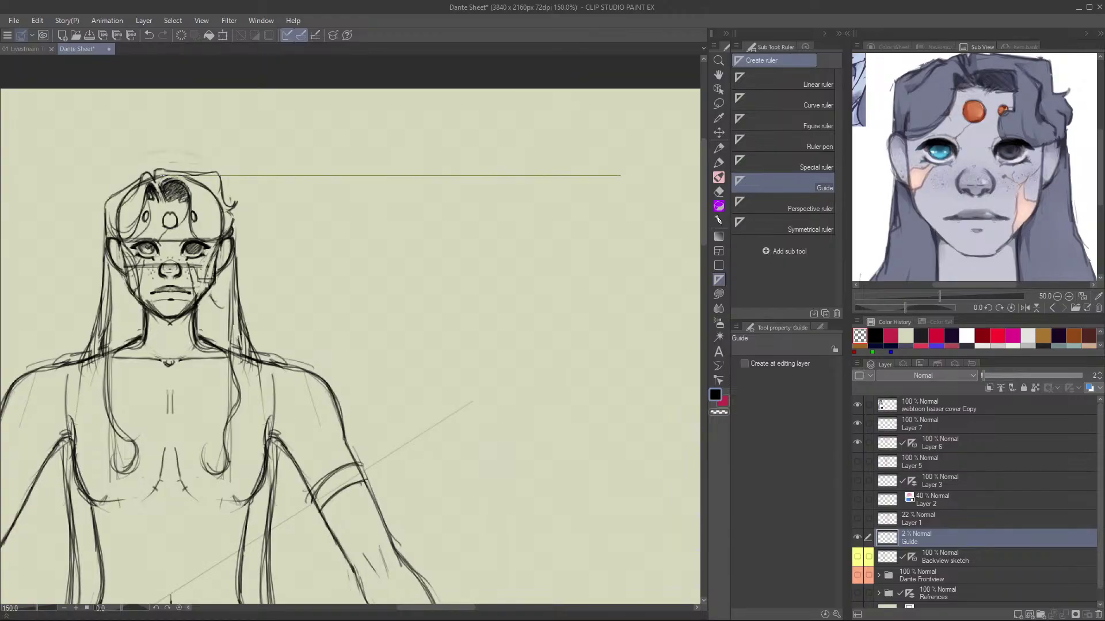
pyautogui.hotkey('ctrl', 'y')
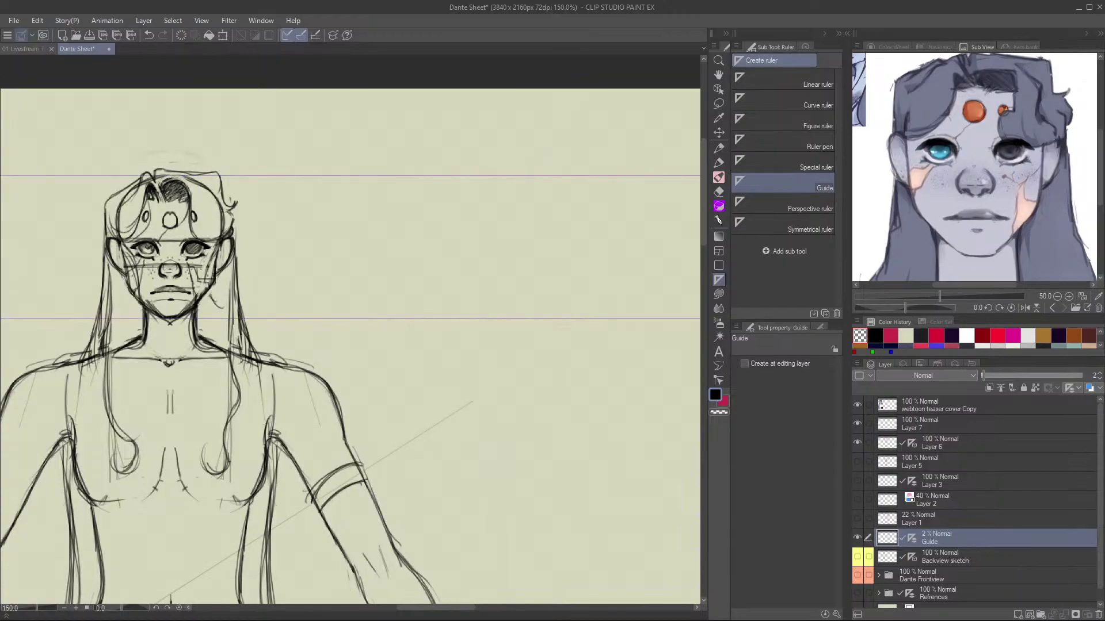
pyautogui.hotkey('ctrl', 'y')
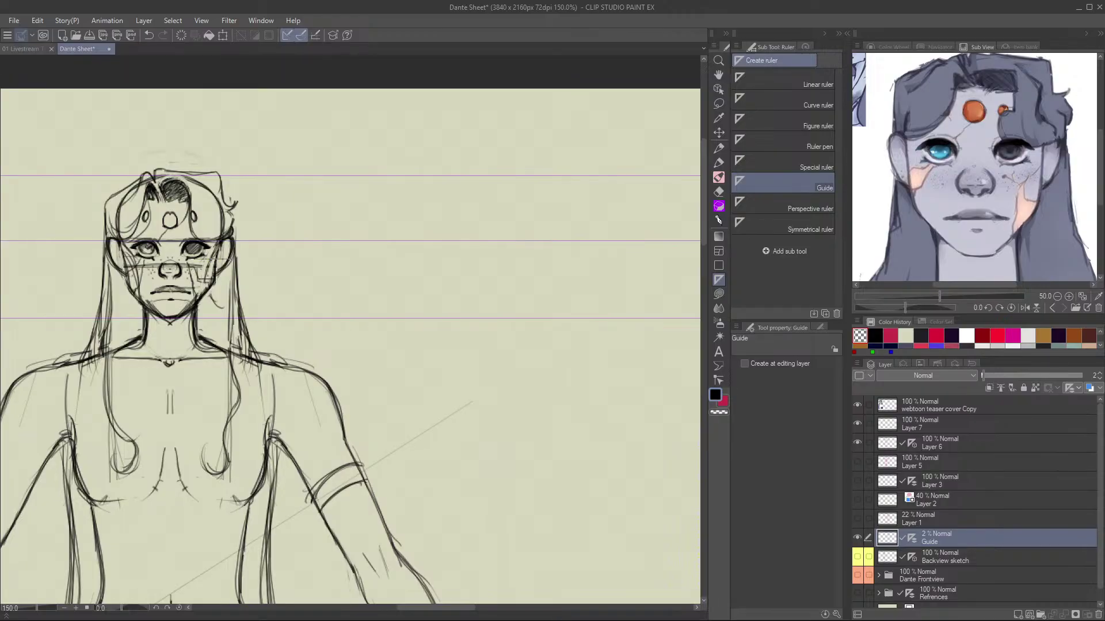
pyautogui.hotkey('ctrl', 'y')
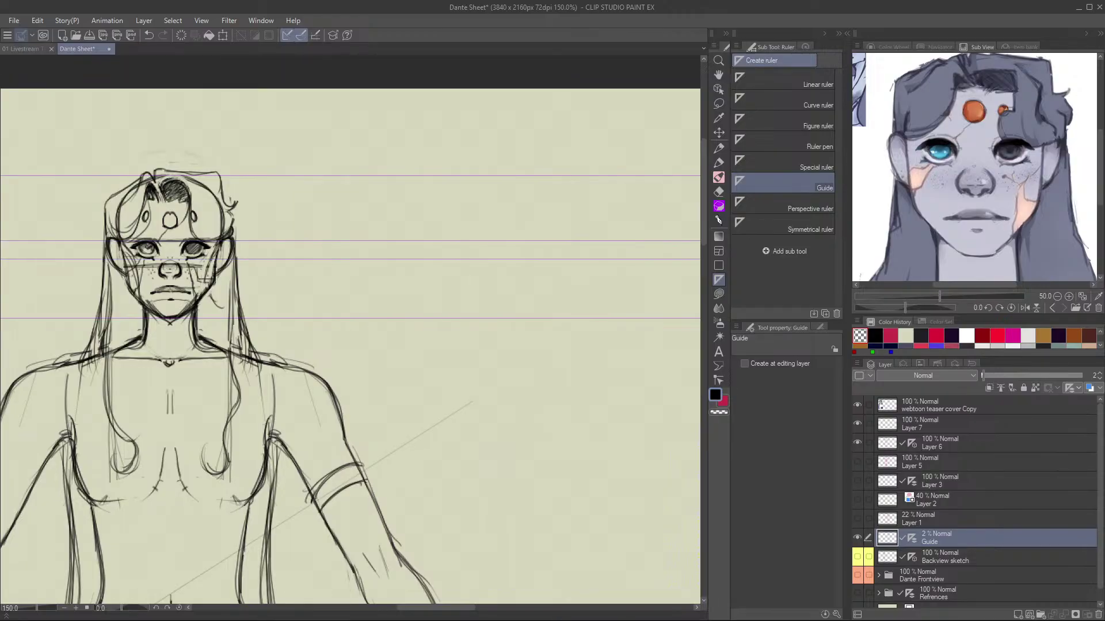
pyautogui.hotkey('ctrl', 'y')
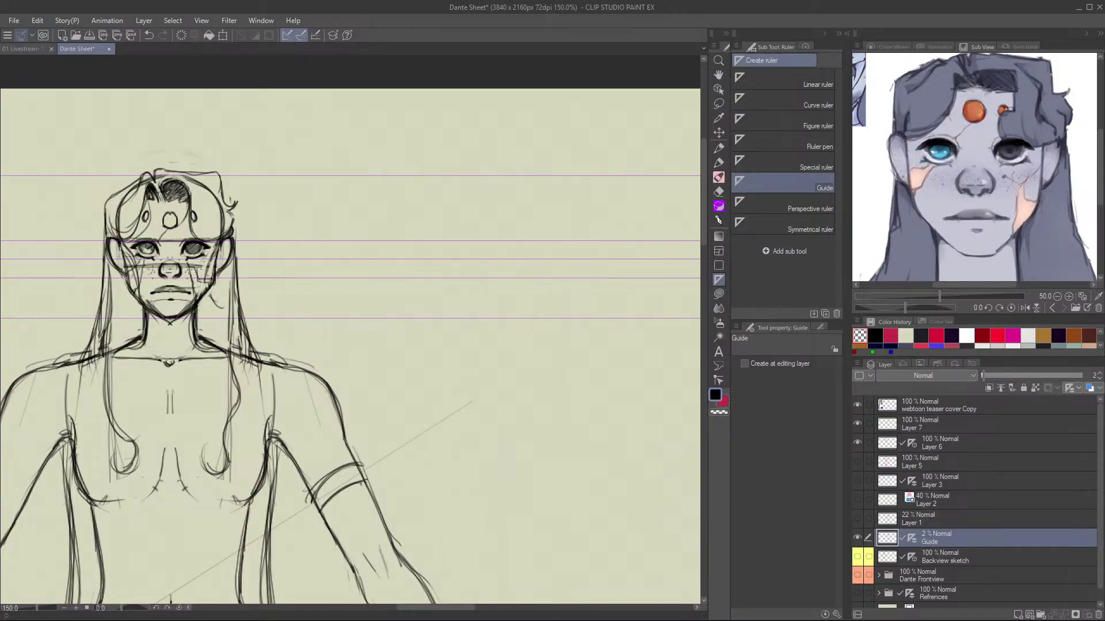
pyautogui.moveTo(214, 283); pyautogui.dragTo(624, 283)
# Move the ruler from the Guide layer onto Layer 7 and make Layer 7 active for drawing with the Mechanical pencil.
pyautogui.press('p')
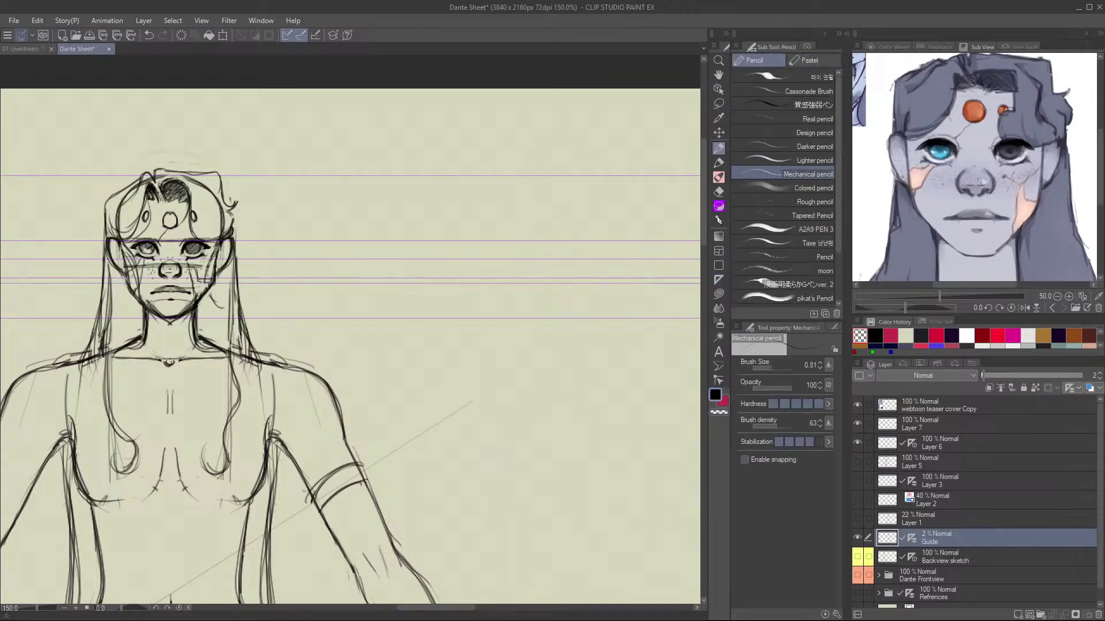
pyautogui.click(949, 424)
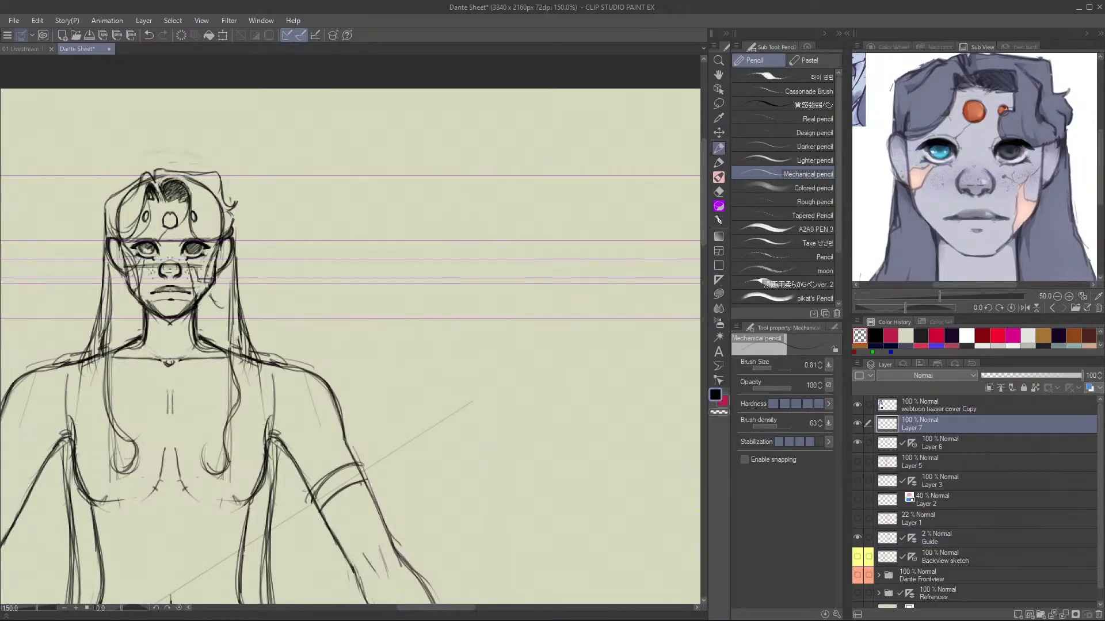
pyautogui.moveTo(912, 538); pyautogui.dragTo(911, 424)
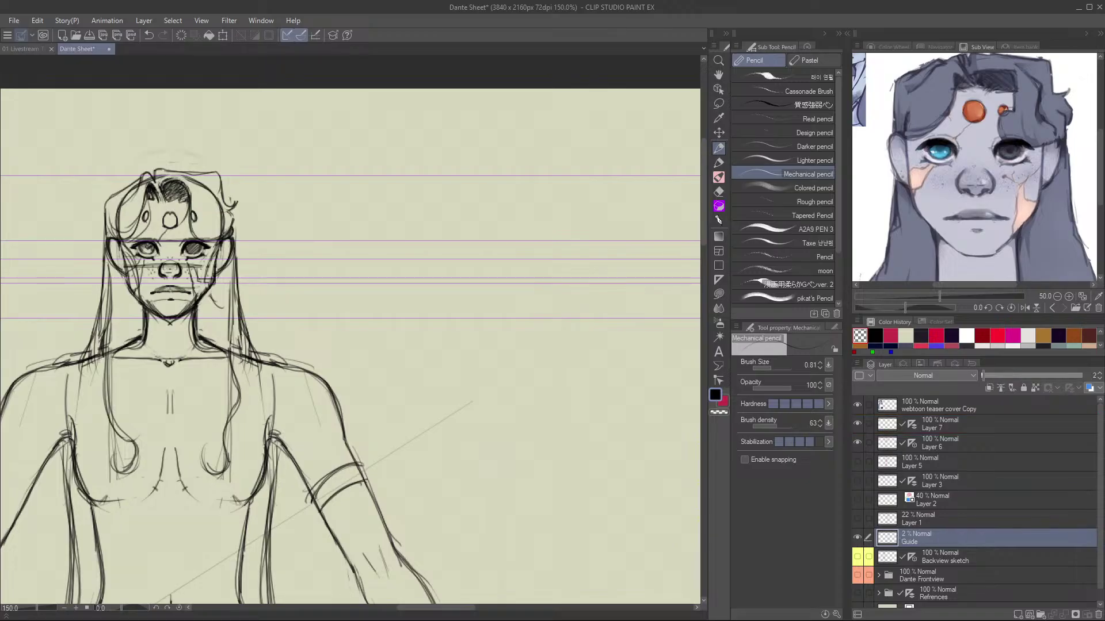
pyautogui.click(949, 424)
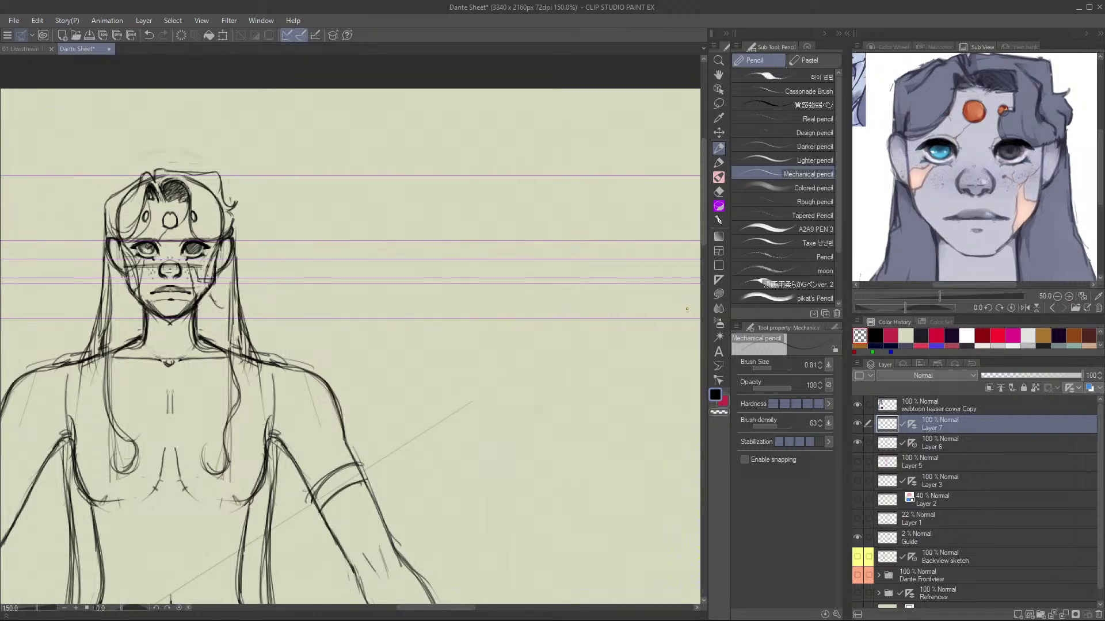
# Sketch a cranium circle for a side-view head beside the front view, reaching from the head-top guide to the mouth guide.
pyautogui.click(414, 319)
pyautogui.hotkey('ctrl', 'z')
pyautogui.moveTo(340, 183)
pyautogui.mouseDown()
pyautogui.moveTo(368, 177)
pyautogui.moveTo(339, 184)
pyautogui.moveTo(320, 248)
pyautogui.moveTo(352, 282)
pyautogui.mouseUp()
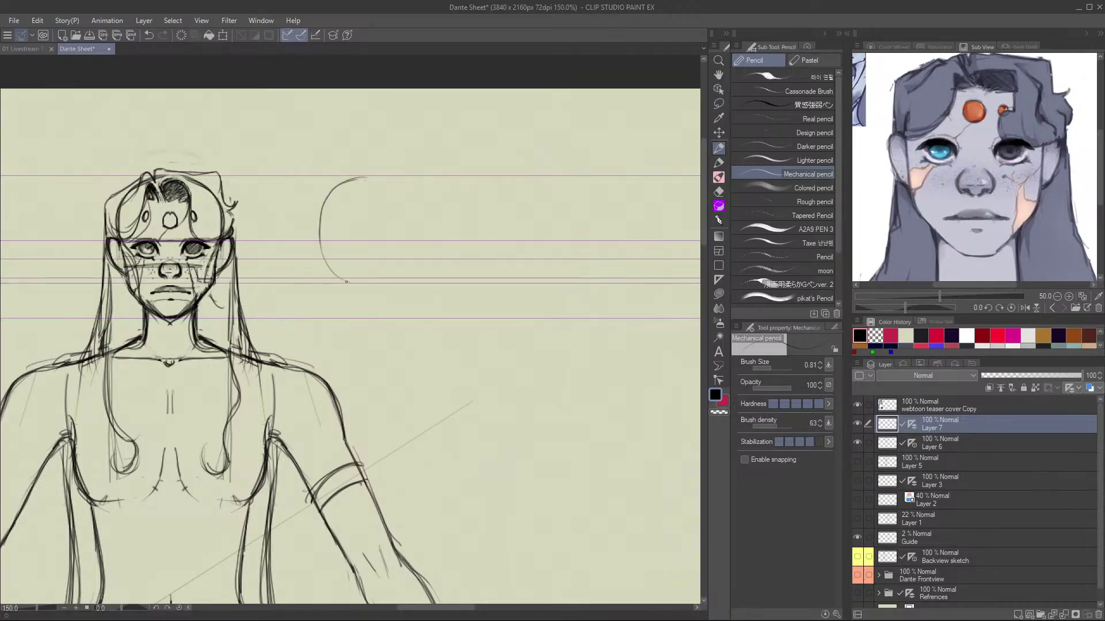
pyautogui.moveTo(345, 282); pyautogui.dragTo(399, 277)
pyautogui.moveTo(354, 181)
pyautogui.mouseDown()
pyautogui.moveTo(412, 182)
pyautogui.moveTo(387, 176)
pyautogui.moveTo(410, 193)
pyautogui.moveTo(425, 213)
pyautogui.mouseUp()
pyautogui.moveTo(385, 169)
pyautogui.mouseDown()
pyautogui.moveTo(433, 238)
pyautogui.moveTo(435, 222)
pyautogui.moveTo(429, 273)
pyautogui.mouseUp()
pyautogui.moveTo(433, 235); pyautogui.dragTo(383, 290)
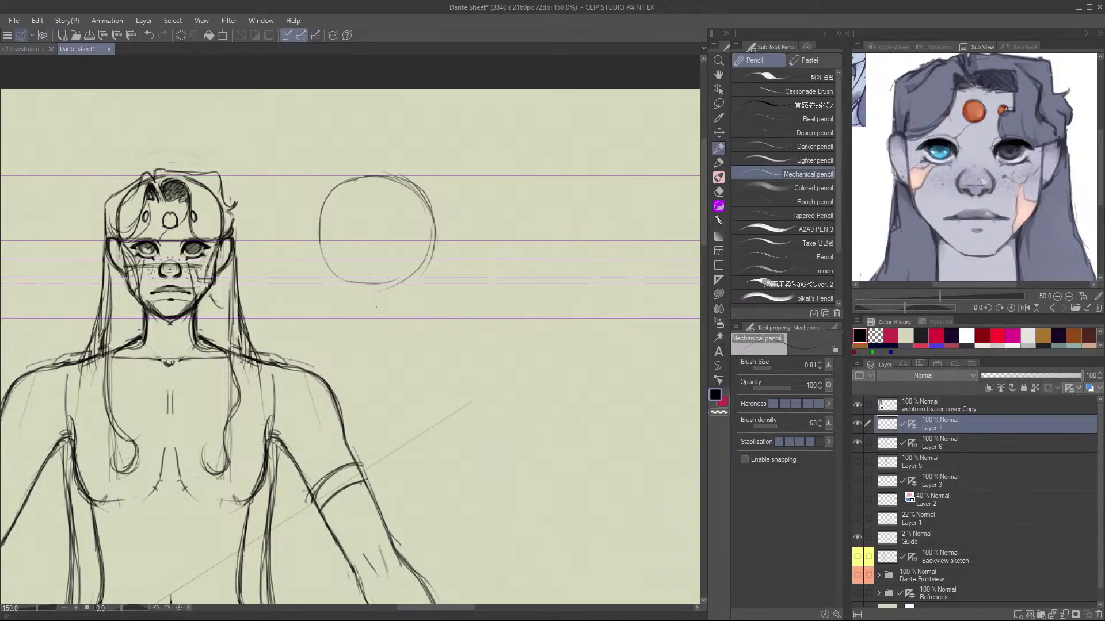
# Add the face's front line, the skull's vertical centre line, the upper ear arc and a diagonal jaw on the side-view head.
pyautogui.moveTo(433, 225); pyautogui.dragTo(433, 319)
pyautogui.moveTo(434, 278); pyautogui.dragTo(433, 328)
pyautogui.moveTo(371, 176); pyautogui.dragTo(373, 286)
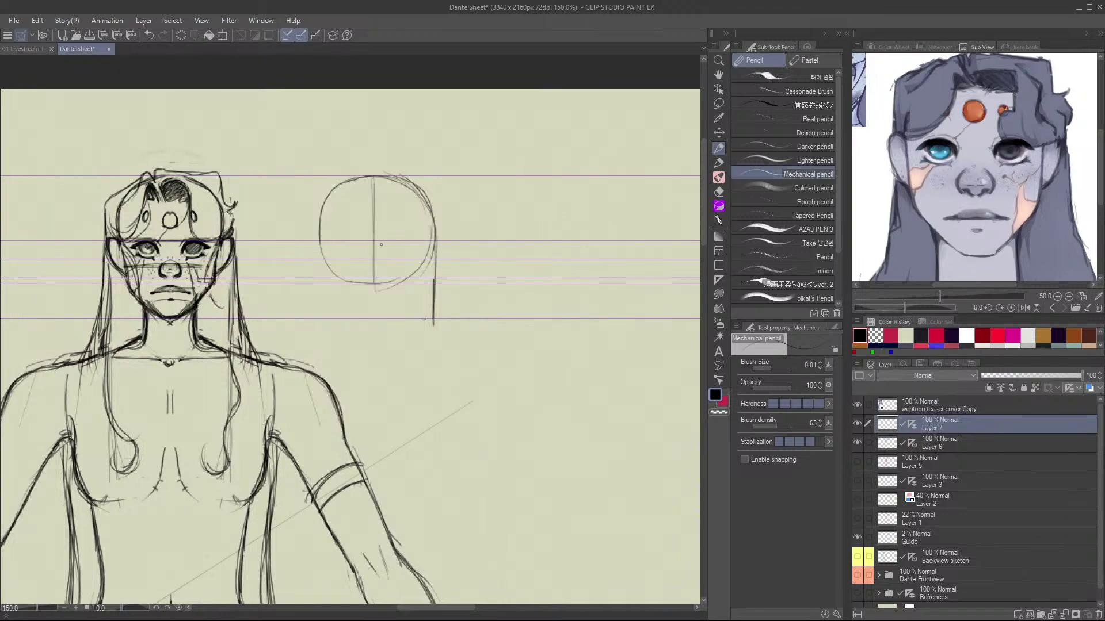
pyautogui.moveTo(370, 244); pyautogui.dragTo(378, 247)
pyautogui.moveTo(342, 246)
pyautogui.mouseDown()
pyautogui.moveTo(369, 241)
pyautogui.moveTo(374, 280)
pyautogui.mouseUp()
pyautogui.moveTo(433, 319); pyautogui.dragTo(417, 320)
pyautogui.moveTo(375, 289)
pyautogui.mouseDown()
pyautogui.moveTo(413, 322)
pyautogui.moveTo(436, 319)
pyautogui.mouseUp()
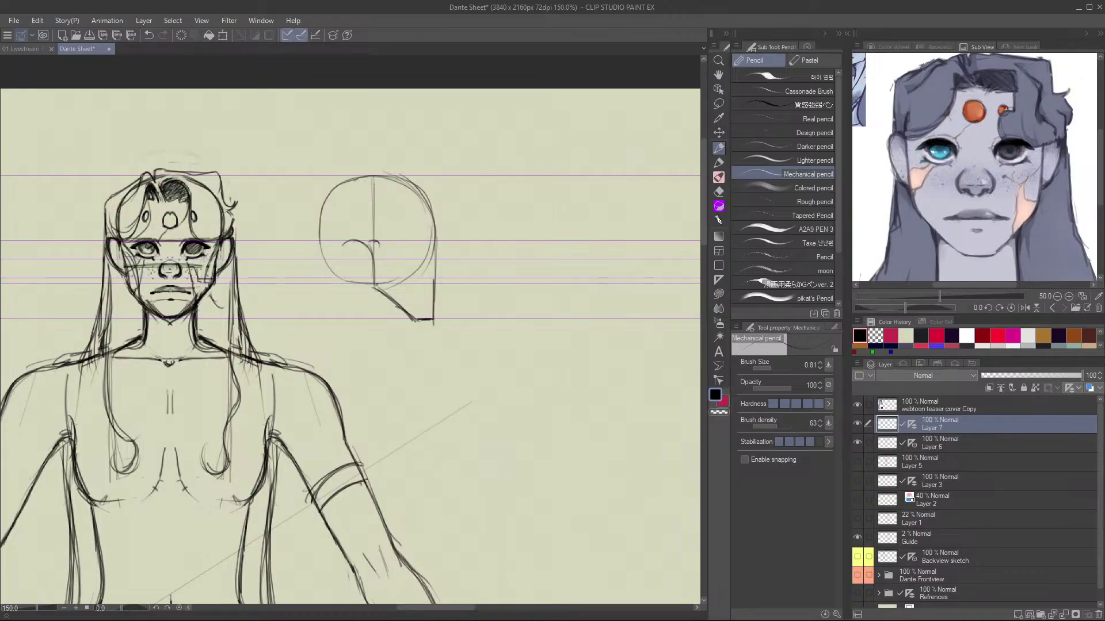
# Darken the jaw, chin and face line, extend the ear curve, and shape the back of the skull into the nape.
pyautogui.moveTo(373, 263)
pyautogui.mouseDown()
pyautogui.moveTo(374, 286)
pyautogui.moveTo(417, 319)
pyautogui.mouseUp()
pyautogui.moveTo(414, 319); pyautogui.dragTo(435, 318)
pyautogui.moveTo(436, 228); pyautogui.dragTo(432, 317)
pyautogui.moveTo(344, 246); pyautogui.dragTo(342, 277)
pyautogui.moveTo(329, 191)
pyautogui.mouseDown()
pyautogui.moveTo(318, 232)
pyautogui.moveTo(325, 220)
pyautogui.moveTo(333, 269)
pyautogui.mouseUp()
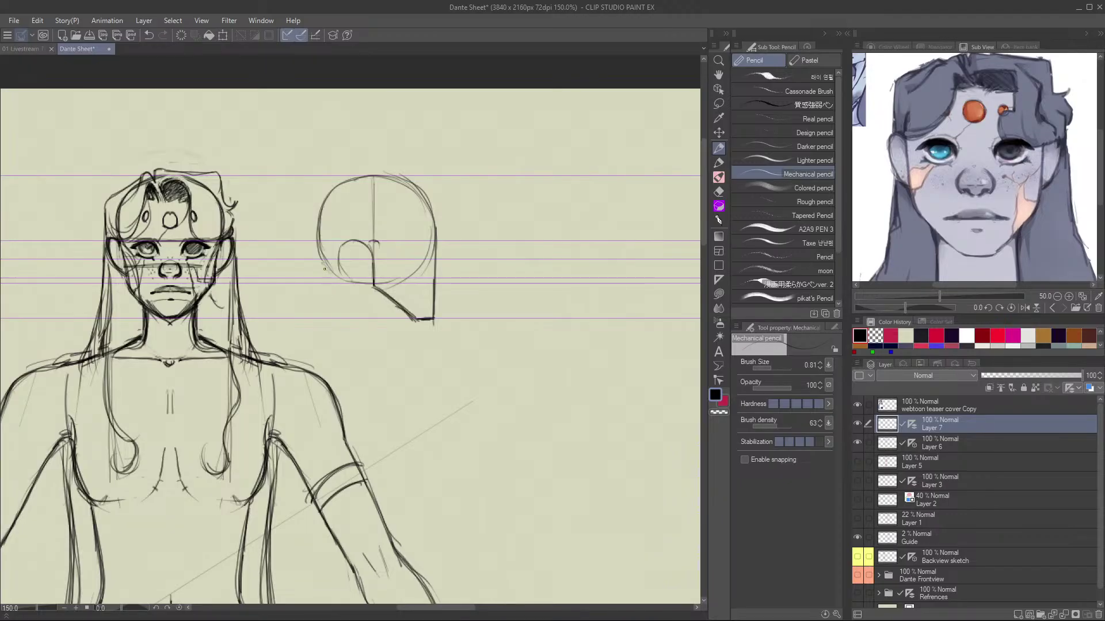
pyautogui.moveTo(334, 277); pyautogui.dragTo(332, 323)
# Rename the old Guide layer as Guide1 and Layer 7 as Guide, leaving the renamed Layer 7 active.
pyautogui.click(912, 423)
pyautogui.click(718, 280)
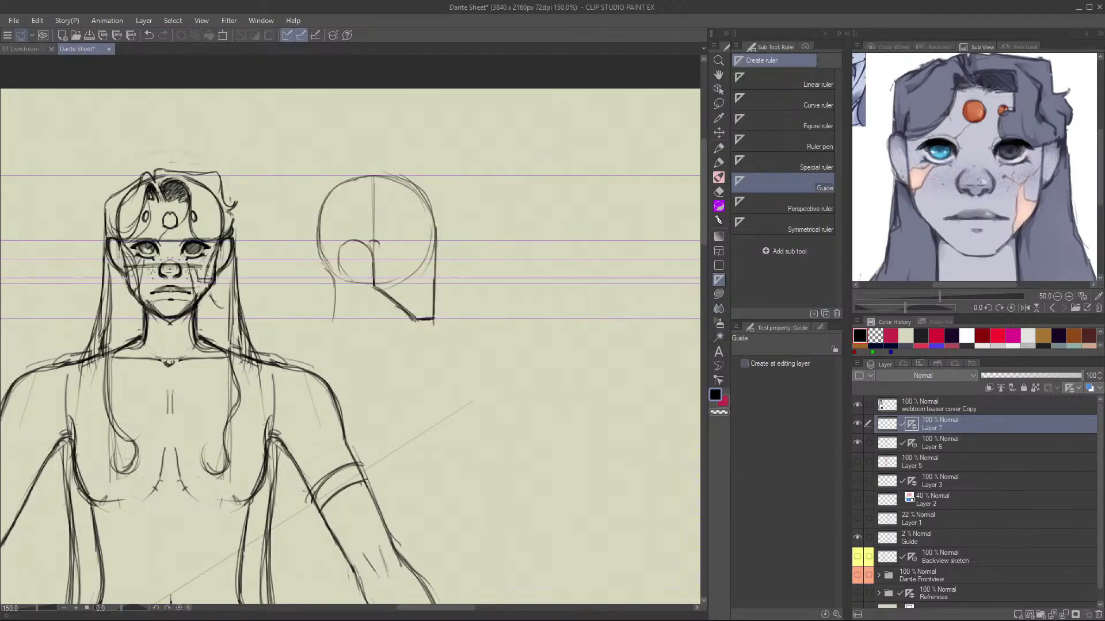
pyautogui.click(502, 420)
pyautogui.hotkey('ctrl', 'z')
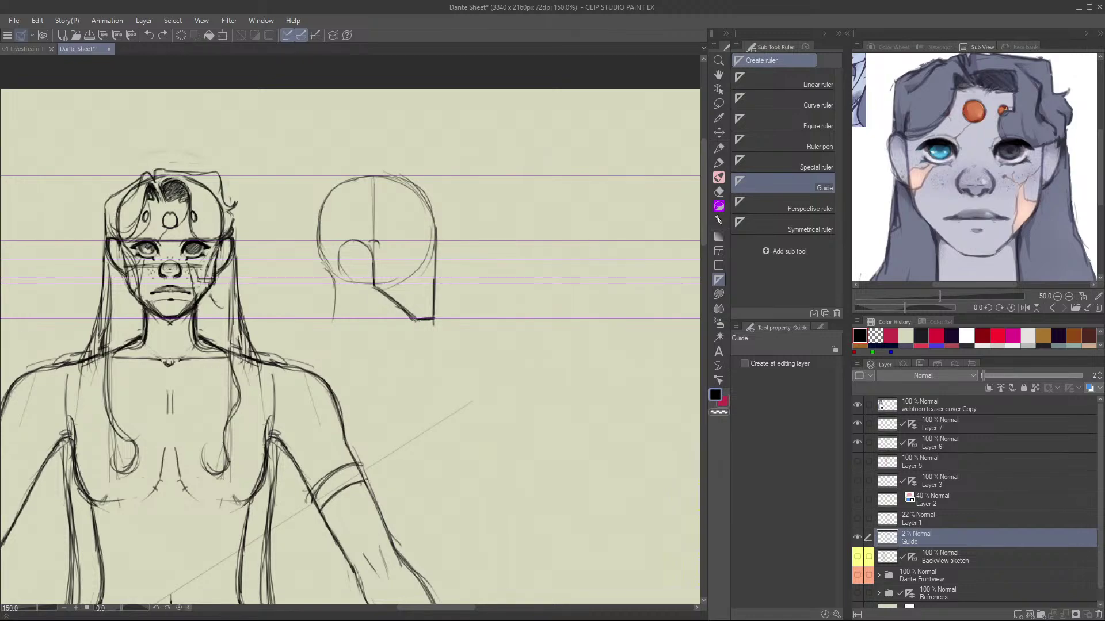
pyautogui.write('1')
pyautogui.press('Return')
pyautogui.click(949, 424)
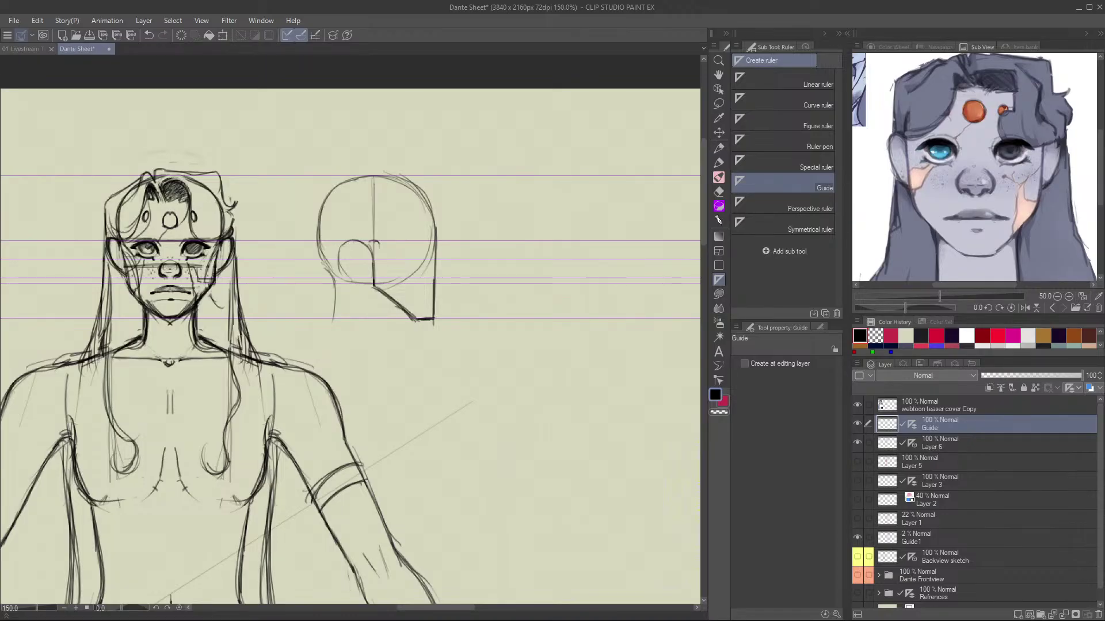
# Add horizontal guides at the front view's collarbone and neck base using the Special ruler set to Guide.
pyautogui.click(782, 163)
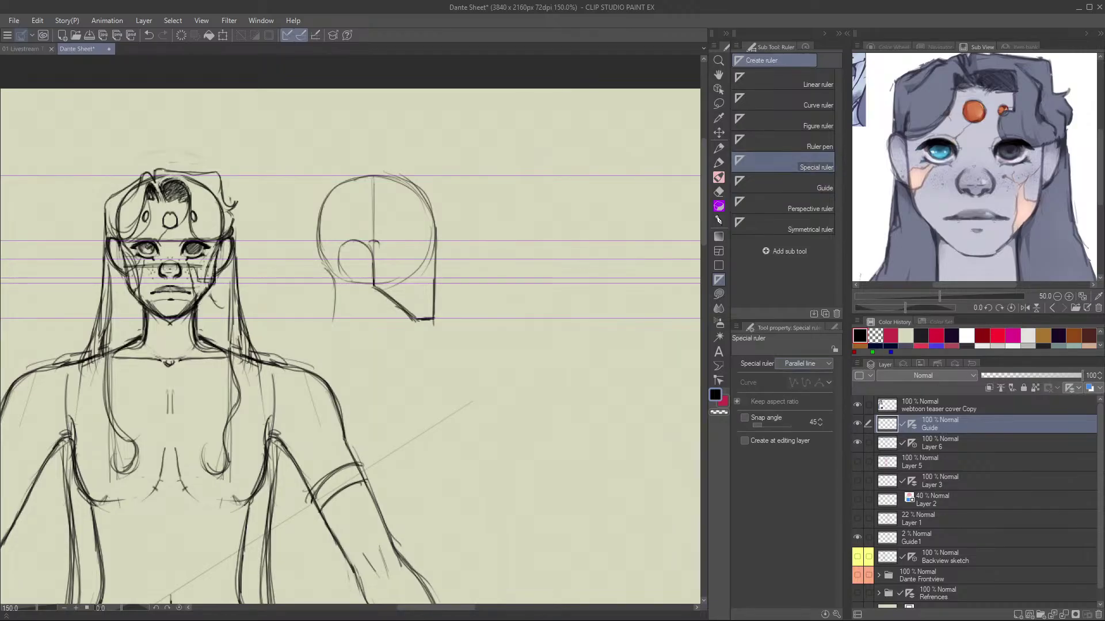
pyautogui.click(799, 445)
pyautogui.click(350, 453)
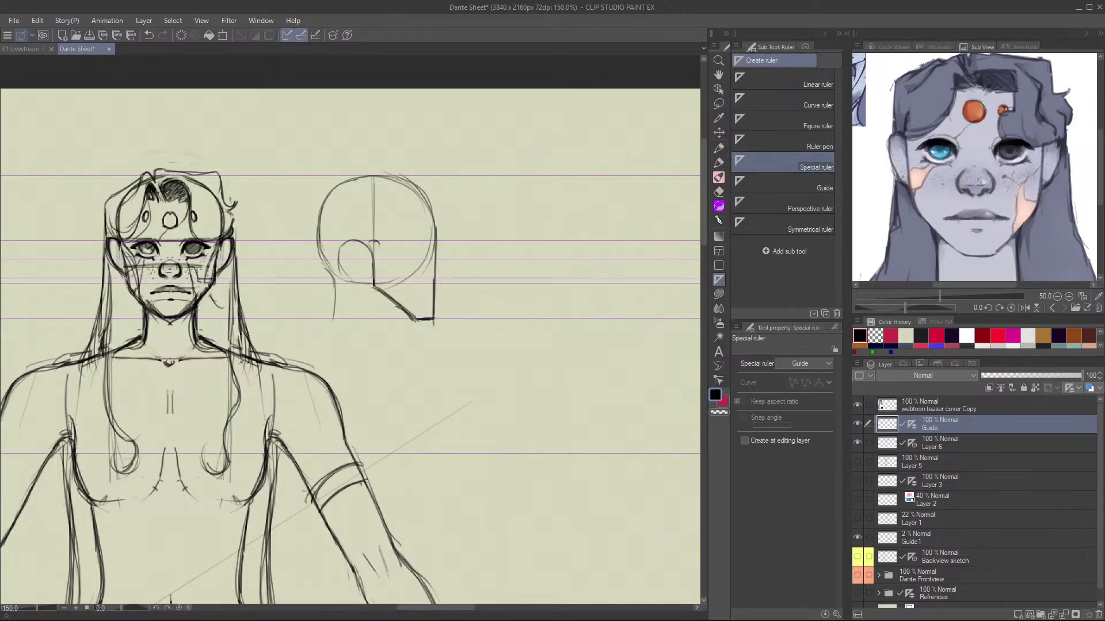
pyautogui.hotkey('ctrl', 'z')
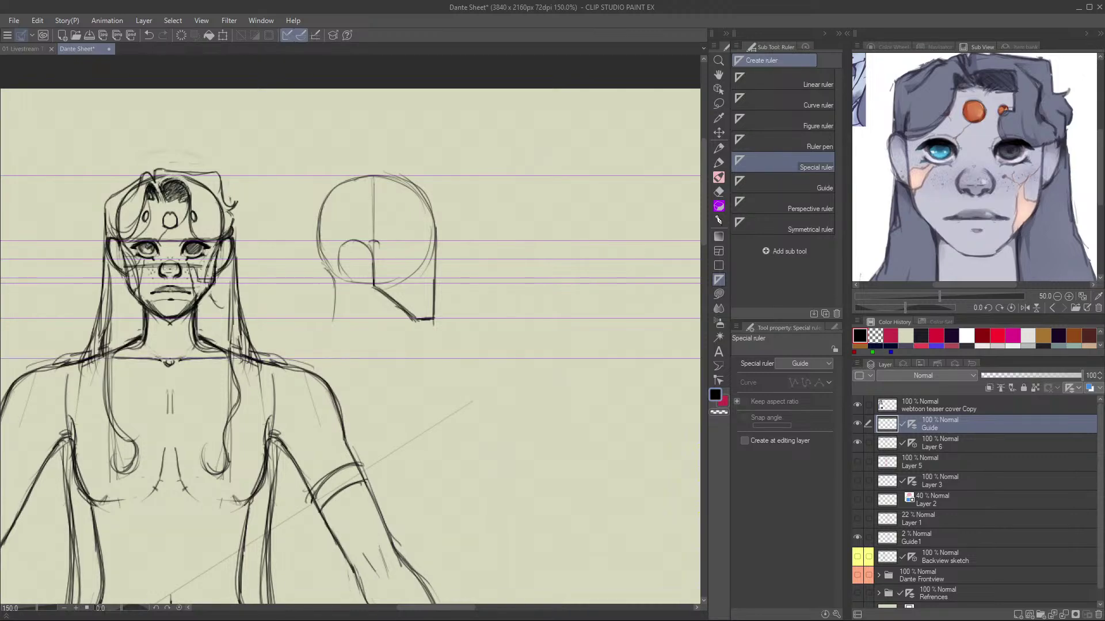
pyautogui.click(248, 345)
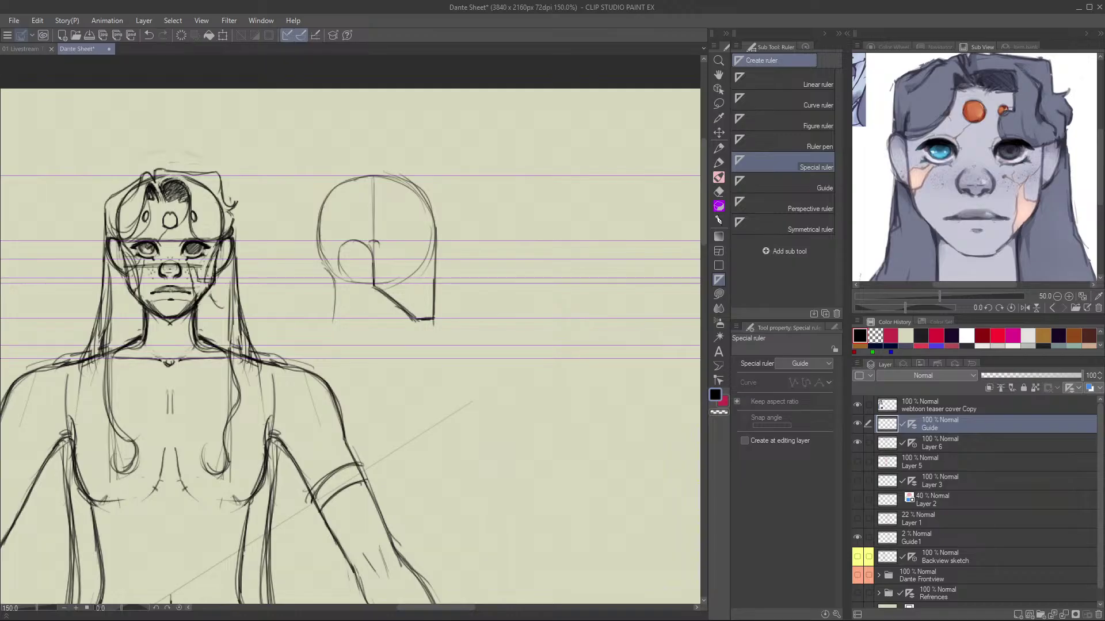
# Extend the back of the side-view neck to the neck-base guide, start the throat line and curve the underside of the jaw.
pyautogui.press('p')
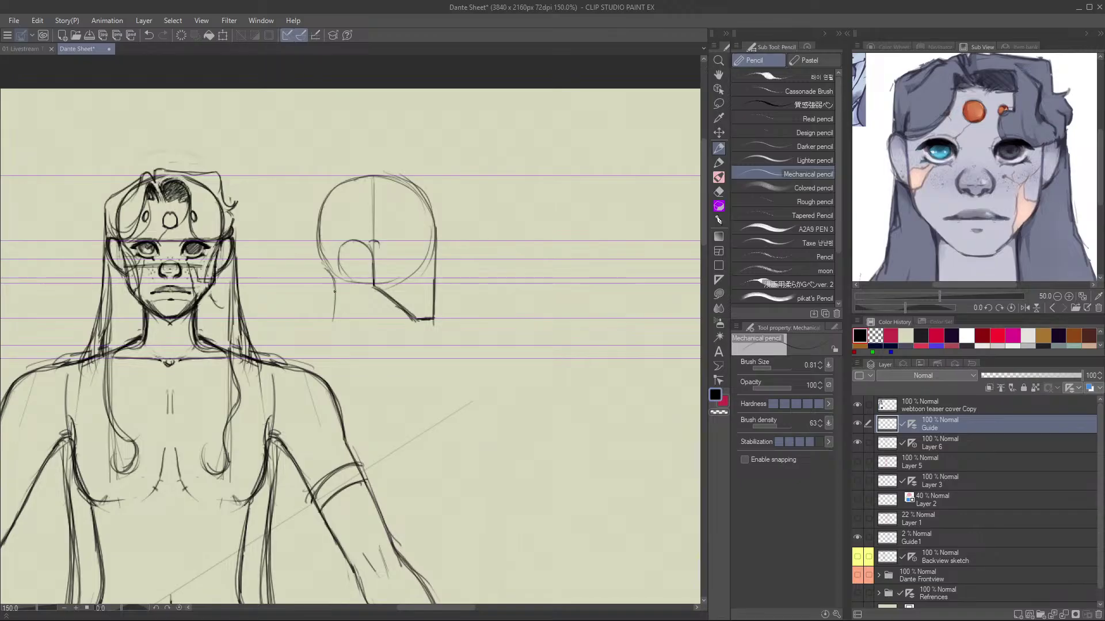
pyautogui.moveTo(335, 291); pyautogui.dragTo(329, 341)
pyautogui.moveTo(397, 306); pyautogui.dragTo(393, 324)
pyautogui.moveTo(426, 317)
pyautogui.mouseDown()
pyautogui.moveTo(380, 306)
pyautogui.moveTo(404, 312)
pyautogui.moveTo(377, 288)
pyautogui.moveTo(419, 318)
pyautogui.moveTo(373, 288)
pyautogui.moveTo(403, 318)
pyautogui.mouseUp()
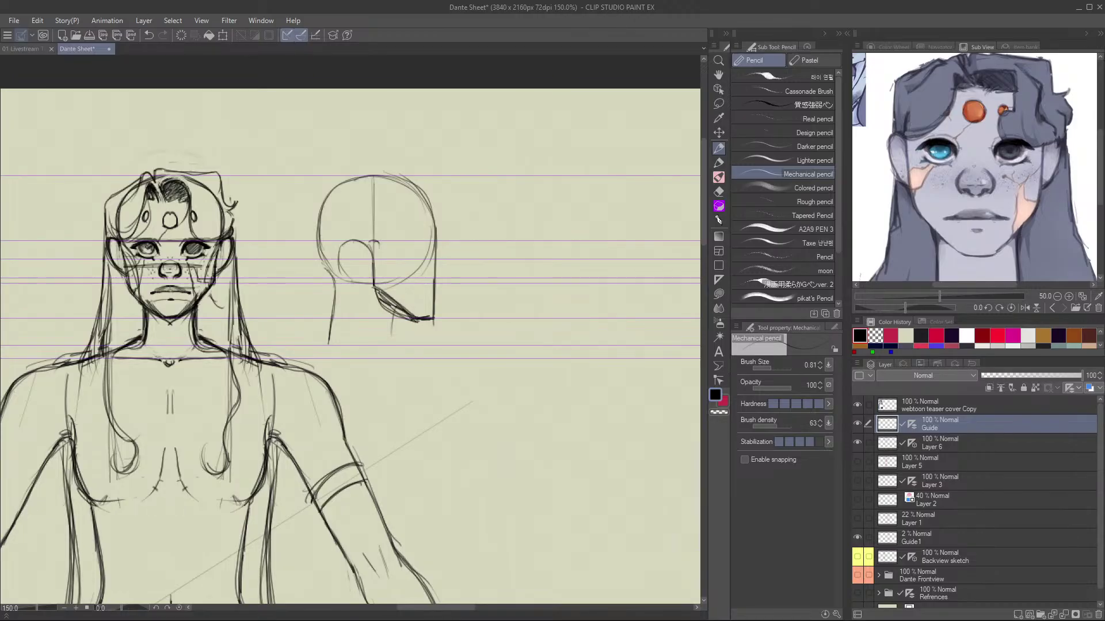
# Erase the straight diagonal jaw line on the side-view head using Lasso fill 2 with transparent colour.
pyautogui.click(718, 294)
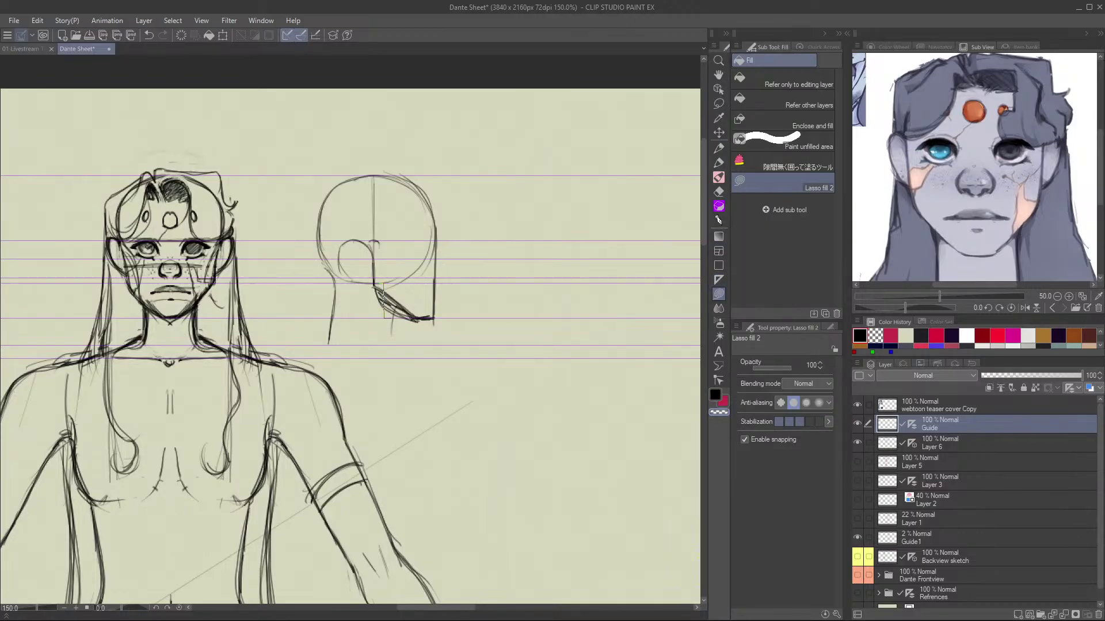
pyautogui.moveTo(385, 285); pyautogui.dragTo(391, 318)
pyautogui.hotkey('ctrl', 'z')
pyautogui.moveTo(415, 318); pyautogui.dragTo(375, 288)
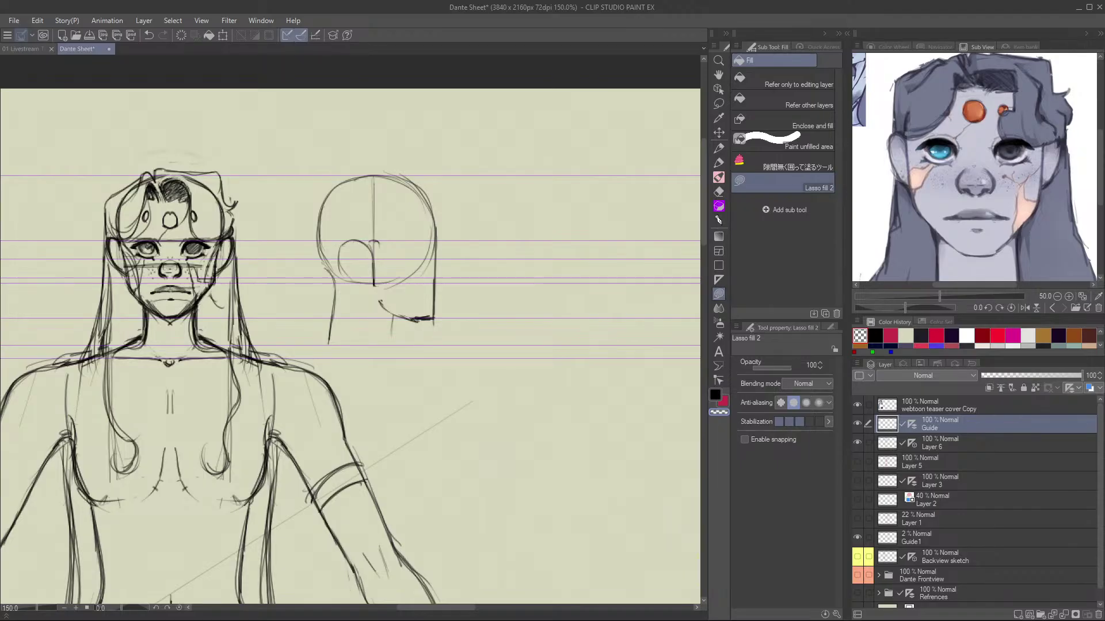
# Draw the front of the side-view neck from under the jaw to the collarbone guide with the Mechanical pencil.
pyautogui.press('p')
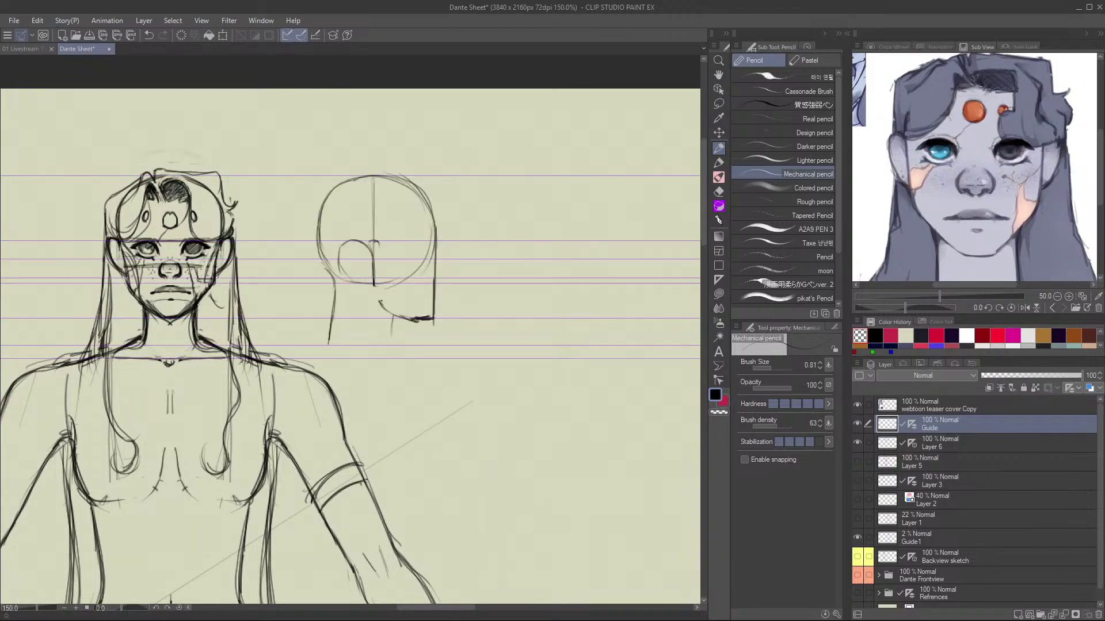
pyautogui.moveTo(391, 317); pyautogui.dragTo(391, 344)
pyautogui.moveTo(392, 345); pyautogui.dragTo(398, 355)
# Place a horizontal guide across the front-view figure's waist at navel height.
pyautogui.scroll(-5, 519, 236)
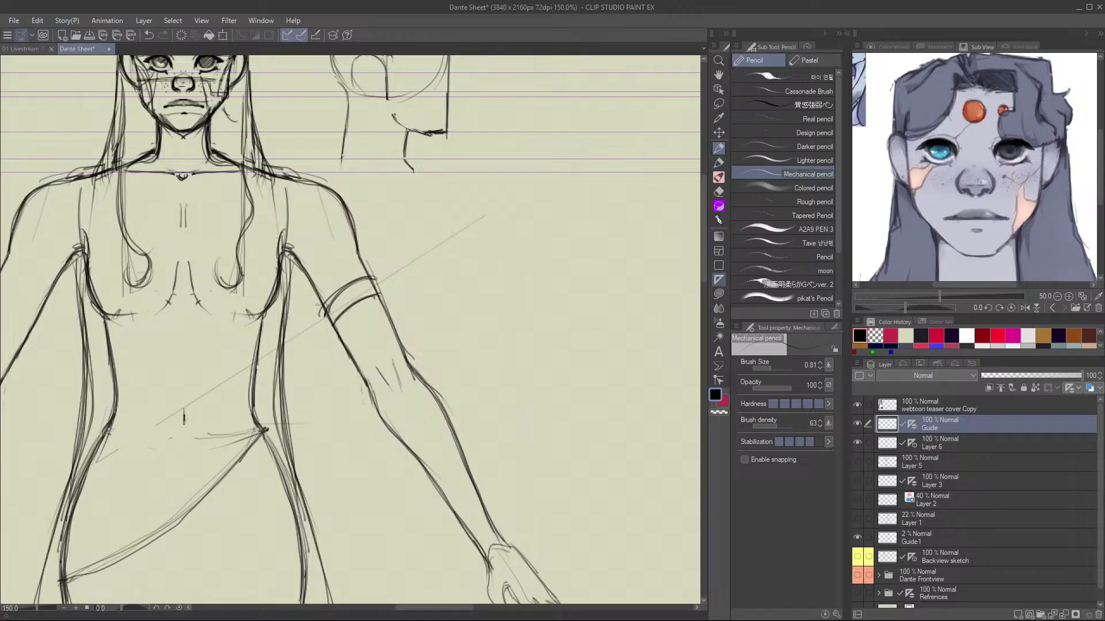
pyautogui.click(718, 280)
pyautogui.moveTo(288, 413); pyautogui.dragTo(575, 413)
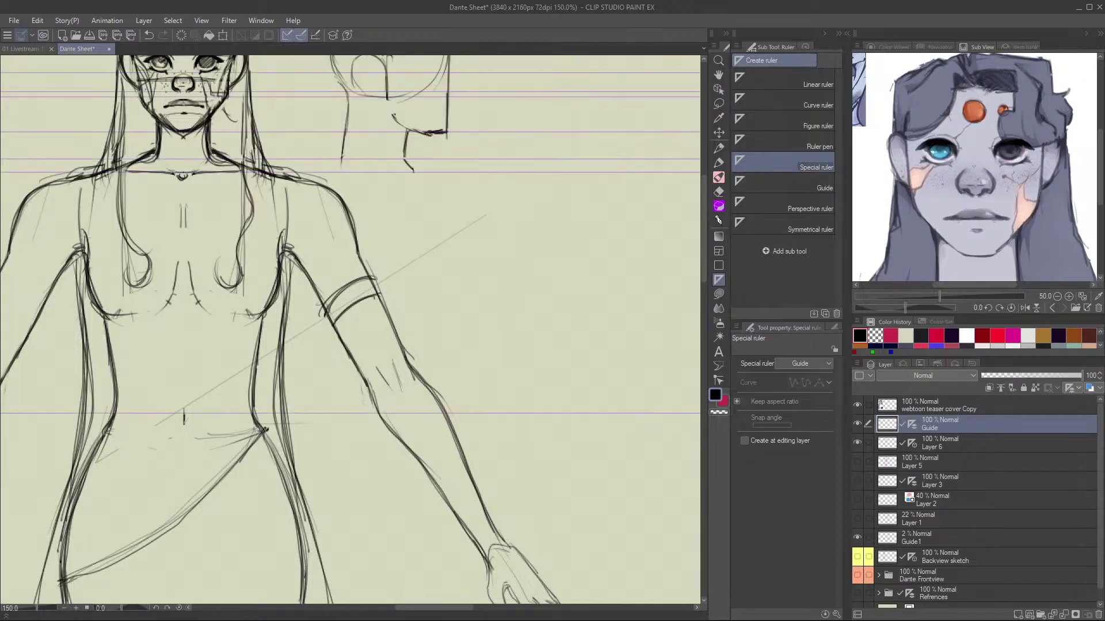
# Sketch the side-view figure's back contour from the neck base toward the waist guide with the Mechanical pencil.
pyautogui.press('p')
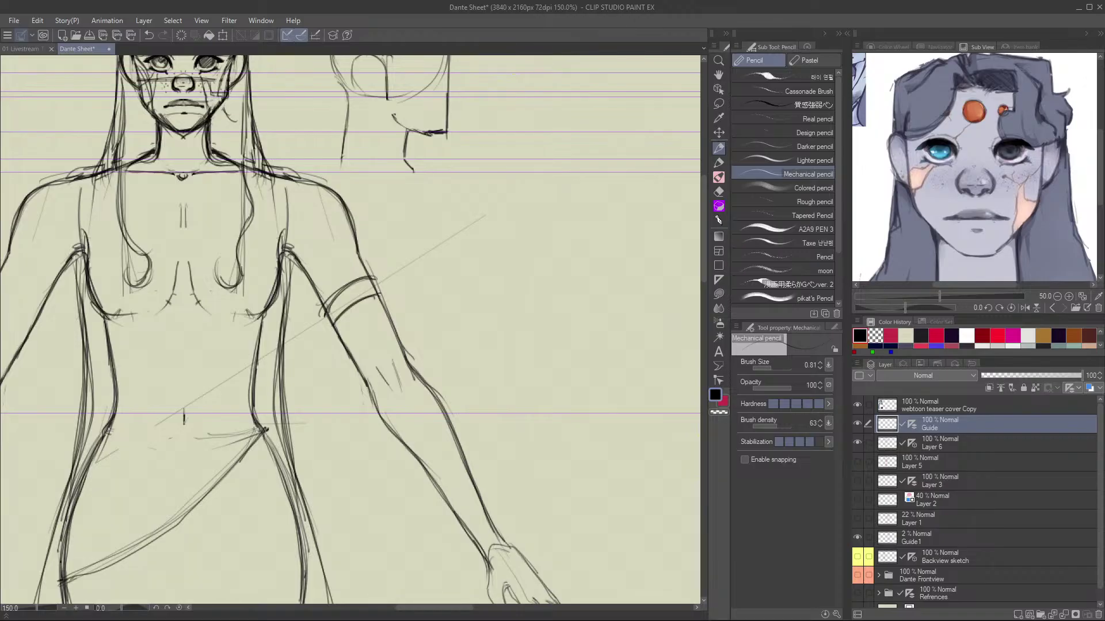
pyautogui.moveTo(351, 104); pyautogui.dragTo(334, 210)
pyautogui.moveTo(342, 165); pyautogui.dragTo(326, 231)
pyautogui.moveTo(333, 188)
pyautogui.mouseDown()
pyautogui.moveTo(327, 253)
pyautogui.moveTo(340, 311)
pyautogui.mouseUp()
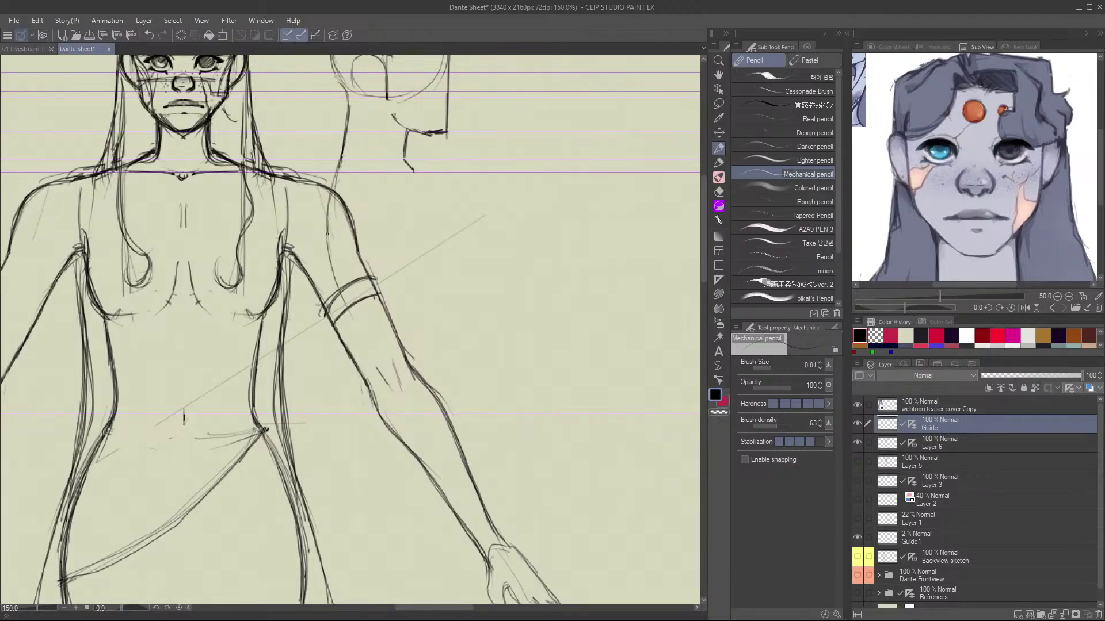
pyautogui.moveTo(327, 233); pyautogui.dragTo(371, 361)
pyautogui.moveTo(345, 312); pyautogui.dragTo(395, 397)
# Draw the side-view chest and belly contour from the collarbone to the waist guide and reinforce the back line.
pyautogui.moveTo(414, 171)
pyautogui.mouseDown()
pyautogui.moveTo(454, 222)
pyautogui.moveTo(472, 314)
pyautogui.mouseUp()
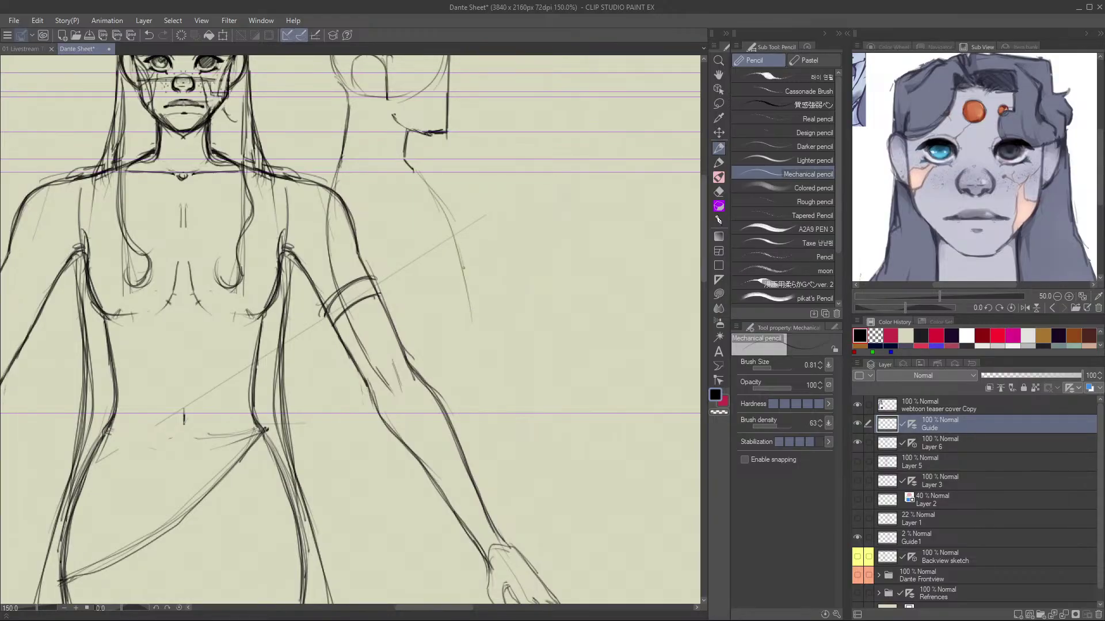
pyautogui.moveTo(463, 268); pyautogui.dragTo(470, 374)
pyautogui.moveTo(418, 174); pyautogui.dragTo(461, 277)
pyautogui.moveTo(340, 176)
pyautogui.mouseDown()
pyautogui.moveTo(327, 235)
pyautogui.moveTo(358, 345)
pyautogui.moveTo(395, 403)
pyautogui.mouseUp()
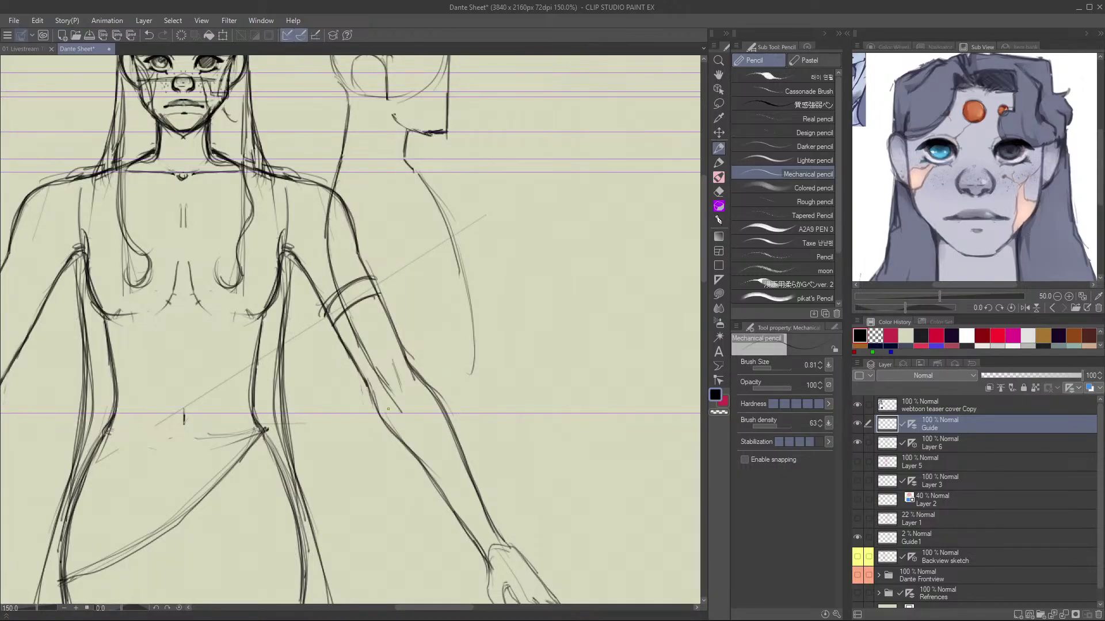
pyautogui.moveTo(453, 244); pyautogui.dragTo(485, 390)
pyautogui.moveTo(477, 351); pyautogui.dragTo(474, 414)
pyautogui.moveTo(371, 367); pyautogui.dragTo(381, 394)
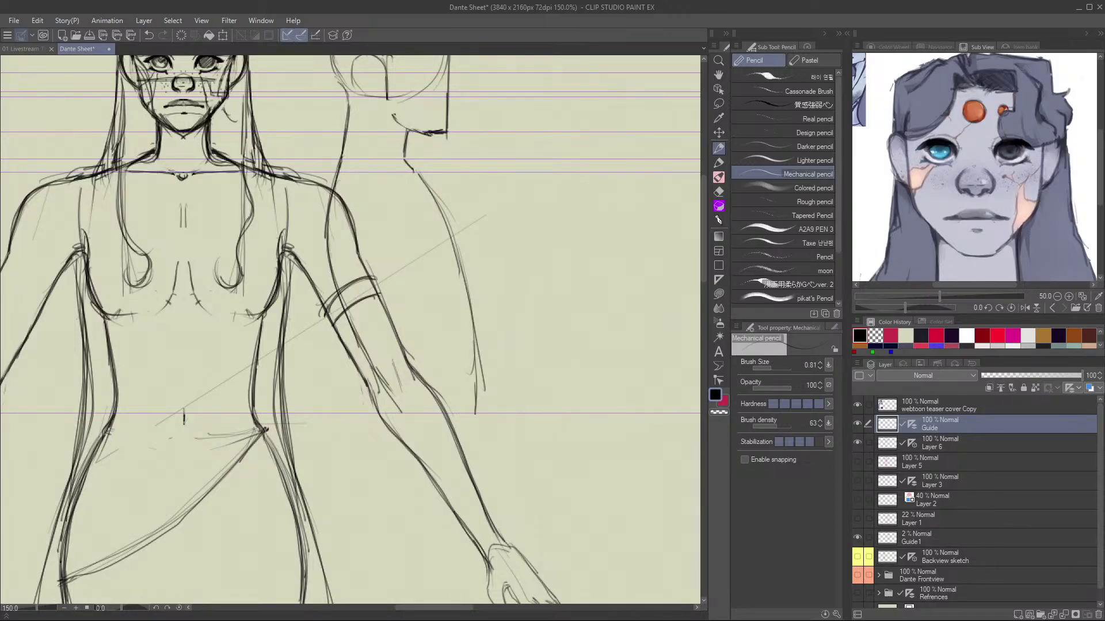
# Lower the opacity of Layer 6 to 28% and make the Guide layer active again.
pyautogui.click(943, 443)
pyautogui.click(1008, 375)
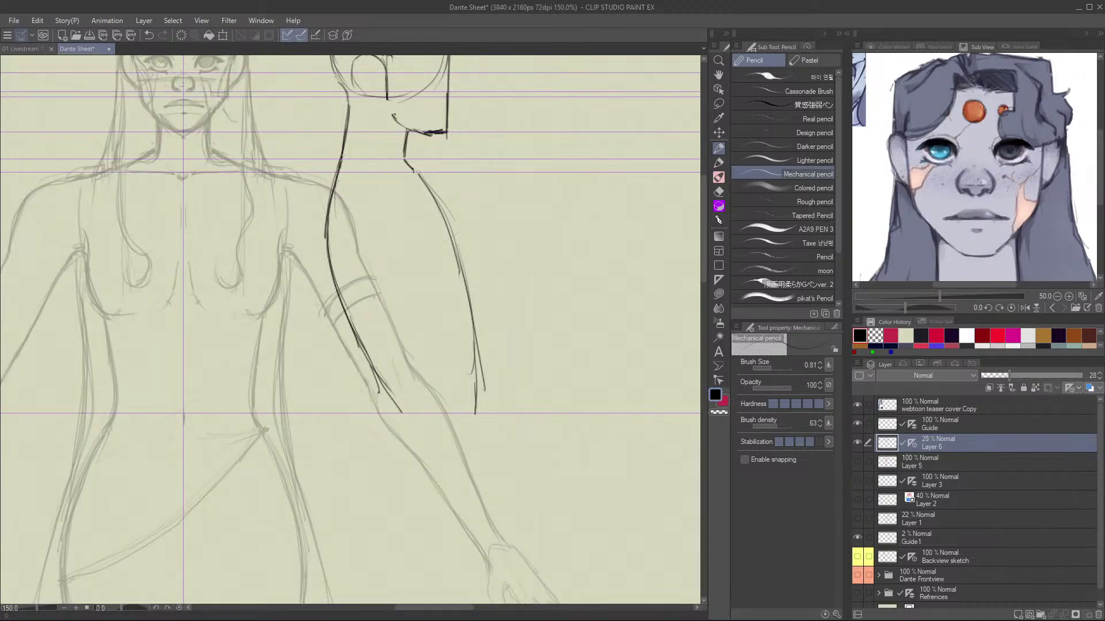
pyautogui.click(944, 424)
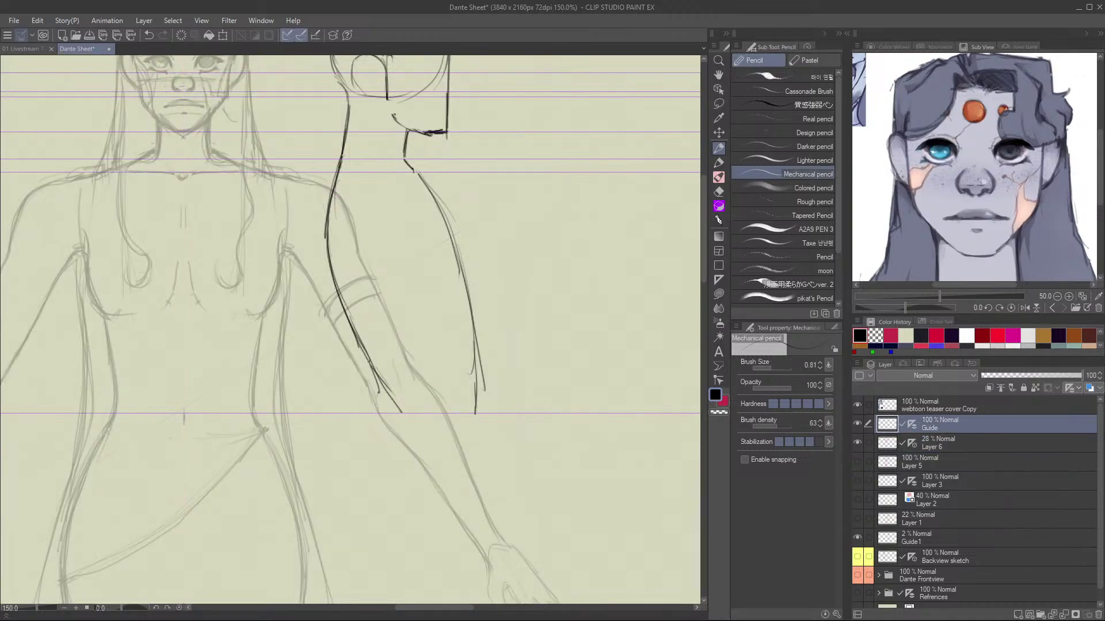
# Curve the side-view lower back into the waist and sketch the buttock and front hip lines below the waist guide.
pyautogui.moveTo(367, 363)
pyautogui.mouseDown()
pyautogui.moveTo(390, 418)
pyautogui.moveTo(375, 438)
pyautogui.mouseUp()
pyautogui.moveTo(481, 383); pyautogui.dragTo(476, 422)
pyautogui.scroll(-3, 532, 393)
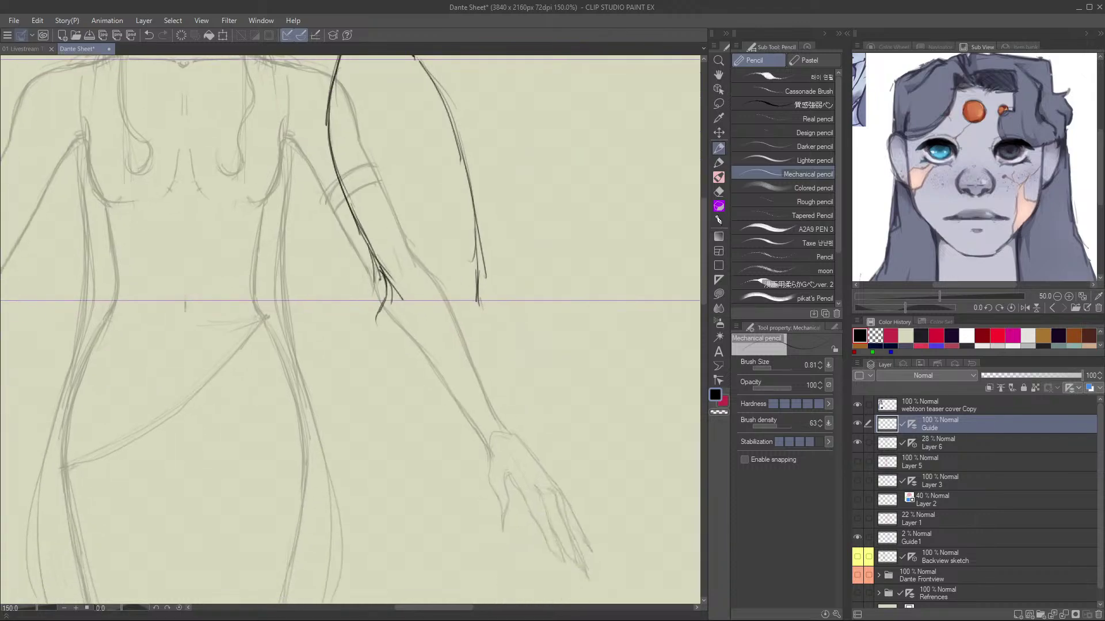
pyautogui.moveTo(386, 298); pyautogui.dragTo(369, 377)
pyautogui.moveTo(377, 325)
pyautogui.mouseDown()
pyautogui.moveTo(368, 353)
pyautogui.moveTo(376, 416)
pyautogui.mouseUp()
pyautogui.moveTo(374, 347); pyautogui.dragTo(385, 439)
pyautogui.moveTo(480, 286); pyautogui.dragTo(495, 397)
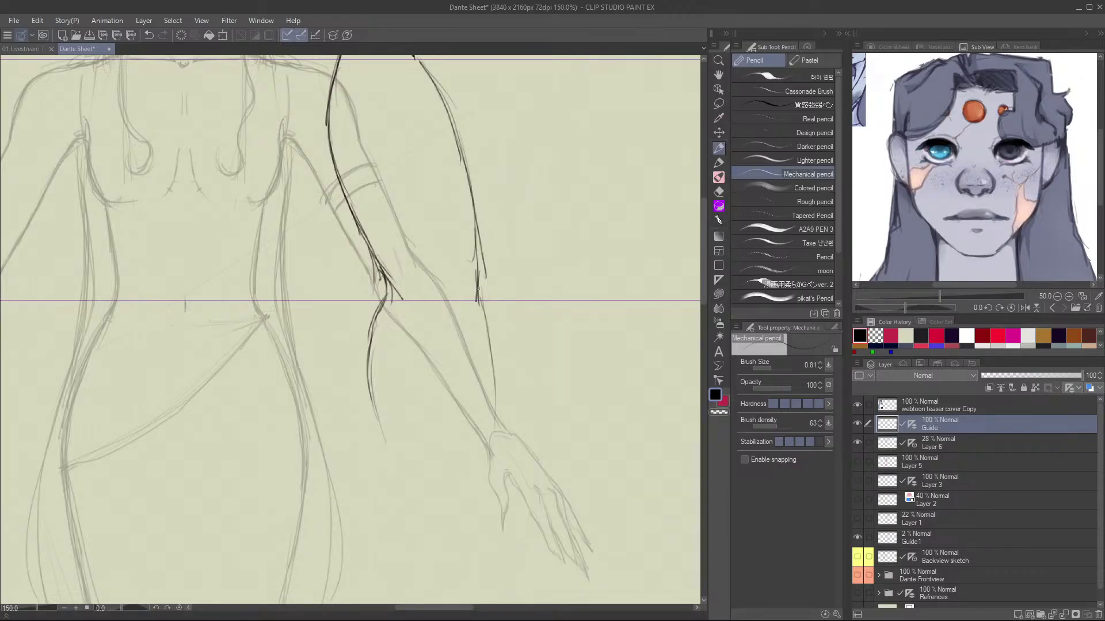
pyautogui.moveTo(479, 289); pyautogui.dragTo(497, 461)
pyautogui.moveTo(478, 276); pyautogui.dragTo(481, 510)
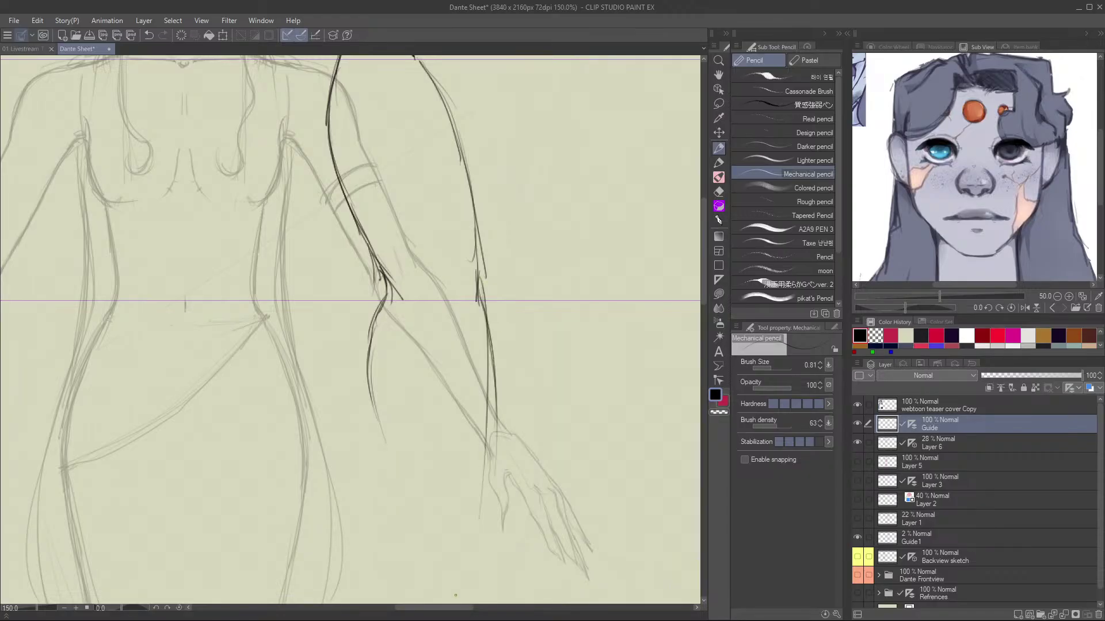
# Place a horizontal guide where the front-view tail narrows to a point above the fin.
pyautogui.moveTo(571, 517); pyautogui.dragTo(538, 254)
pyautogui.scroll(-1, 555, 356)
pyautogui.moveTo(525, 388); pyautogui.dragTo(542, 215)
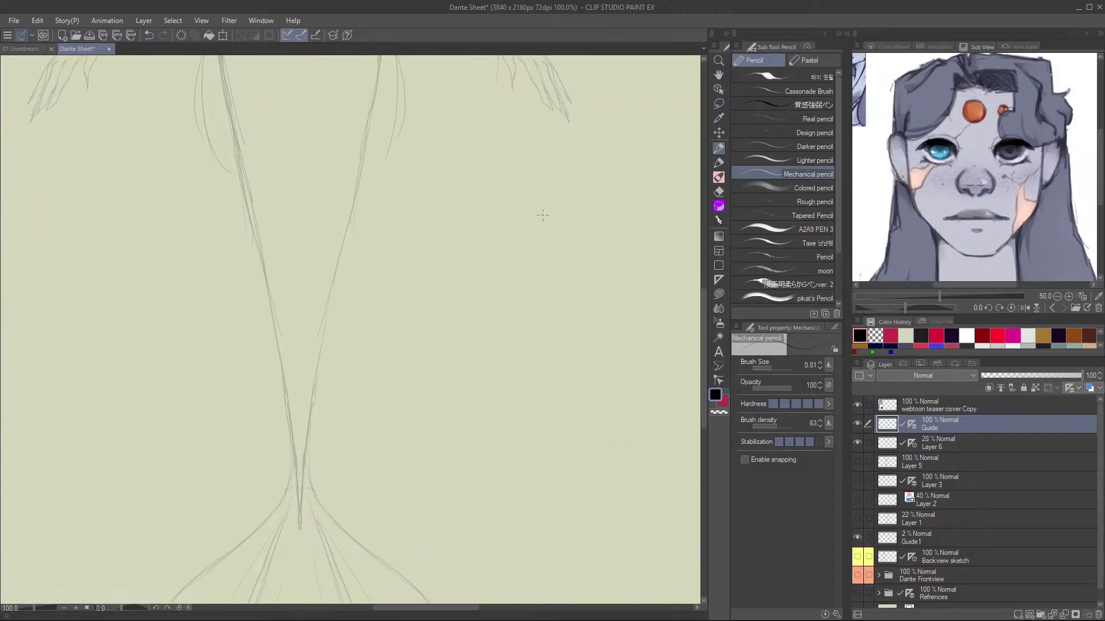
pyautogui.scroll(-1, 351, 328)
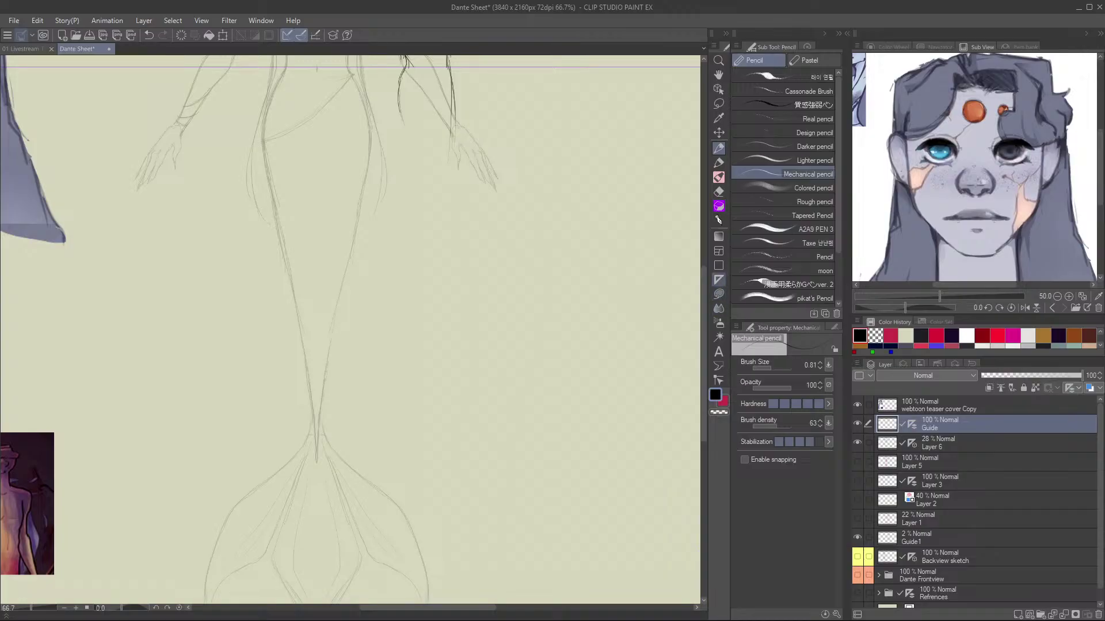
pyautogui.click(718, 280)
pyautogui.moveTo(316, 460); pyautogui.dragTo(633, 460)
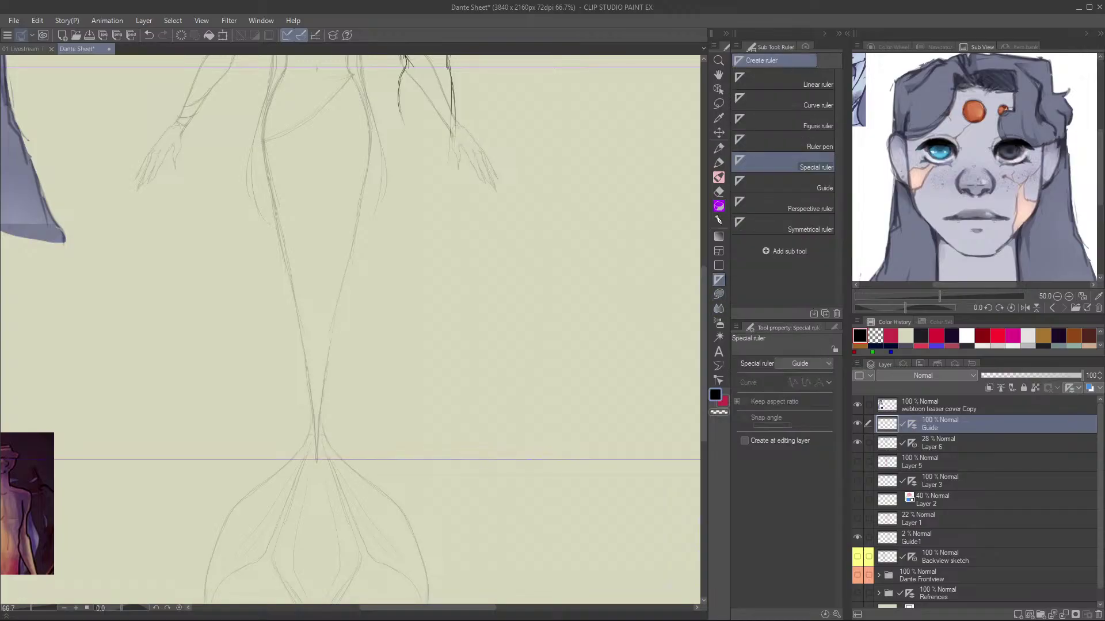
# Round out the side-view buttock and extend the front hip line into the upper tail with the Mechanical pencil.
pyautogui.click(719, 148)
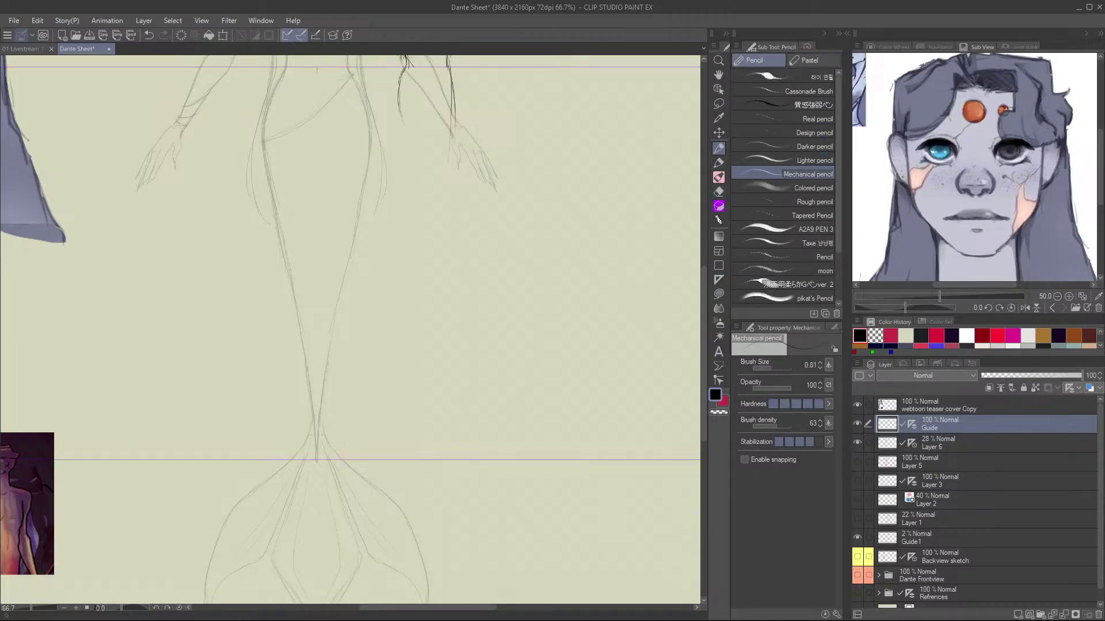
pyautogui.moveTo(454, 88); pyautogui.dragTo(500, 233)
pyautogui.moveTo(497, 287)
pyautogui.mouseDown()
pyautogui.moveTo(490, 218)
pyautogui.moveTo(434, 240)
pyautogui.moveTo(429, 278)
pyautogui.mouseUp()
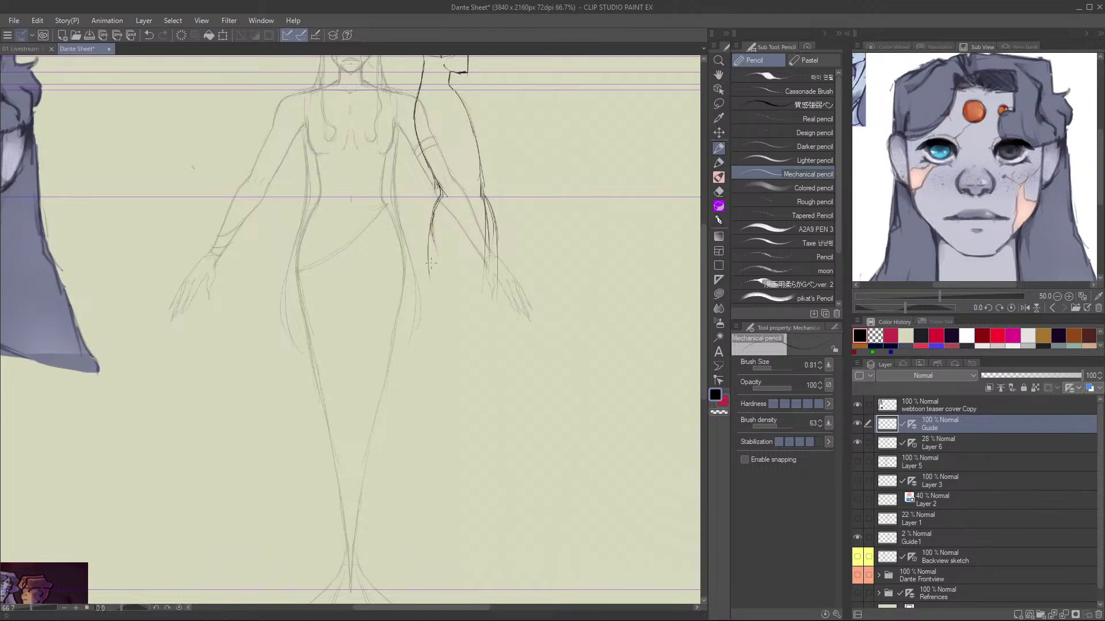
pyautogui.moveTo(430, 222)
pyautogui.mouseDown()
pyautogui.moveTo(428, 280)
pyautogui.moveTo(435, 214)
pyautogui.moveTo(421, 251)
pyautogui.moveTo(421, 298)
pyautogui.mouseUp()
pyautogui.moveTo(442, 199)
pyautogui.mouseDown()
pyautogui.moveTo(425, 226)
pyautogui.moveTo(420, 286)
pyautogui.mouseUp()
pyautogui.moveTo(486, 199)
pyautogui.mouseDown()
pyautogui.moveTo(499, 244)
pyautogui.moveTo(496, 306)
pyautogui.mouseUp()
pyautogui.moveTo(497, 248); pyautogui.dragTo(492, 333)
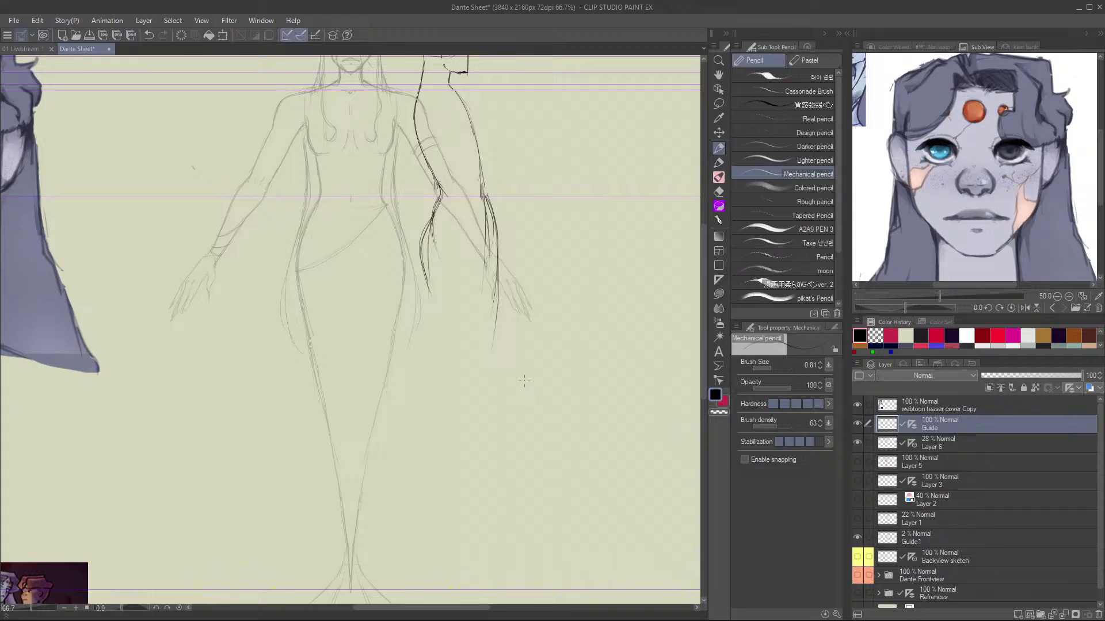
# Check the front view with the Guide layer hidden, show it again, and lengthen the front line of the side-view tail.
pyautogui.click(857, 423)
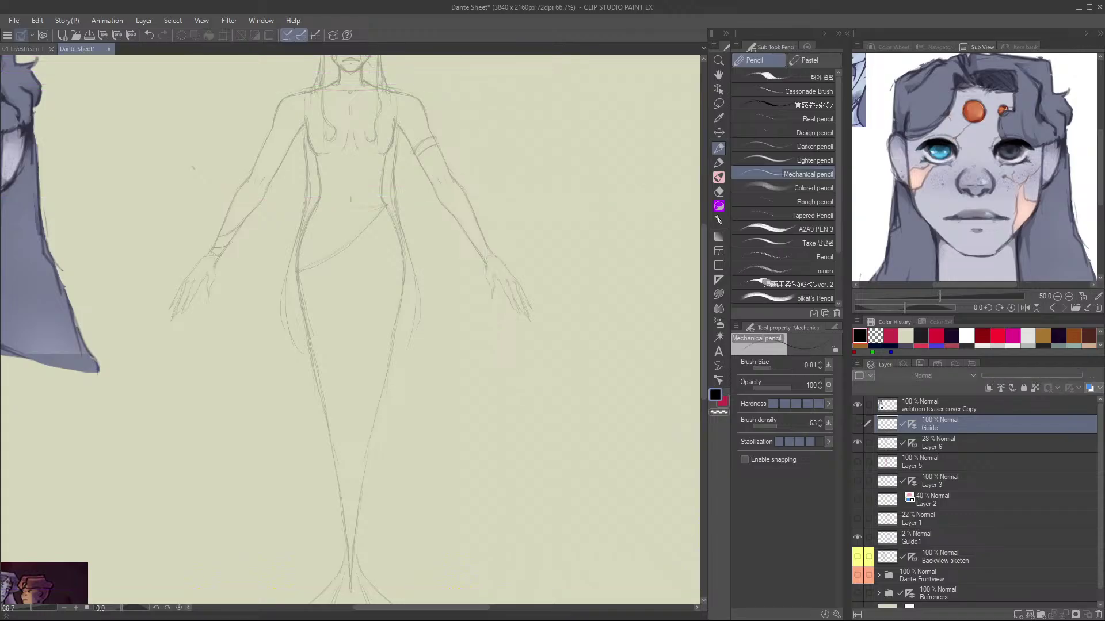
pyautogui.click(858, 423)
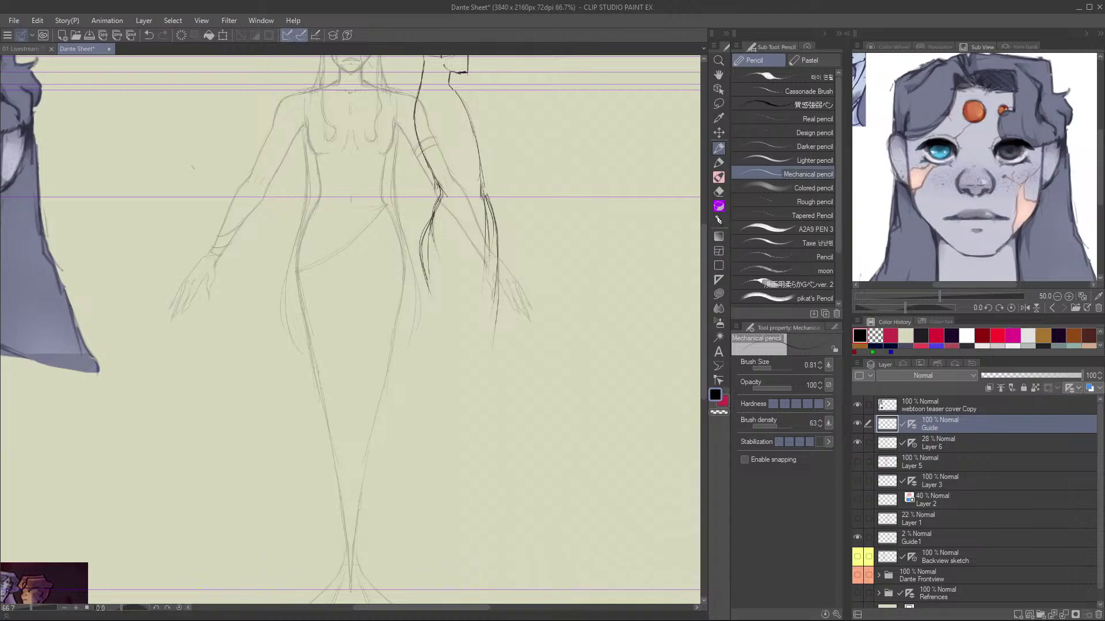
pyautogui.moveTo(432, 226); pyautogui.dragTo(422, 274)
pyautogui.moveTo(496, 236); pyautogui.dragTo(495, 331)
pyautogui.moveTo(500, 256); pyautogui.dragTo(482, 457)
pyautogui.press('-')
pyautogui.press('-')
pyautogui.press('^')
pyautogui.press('^')
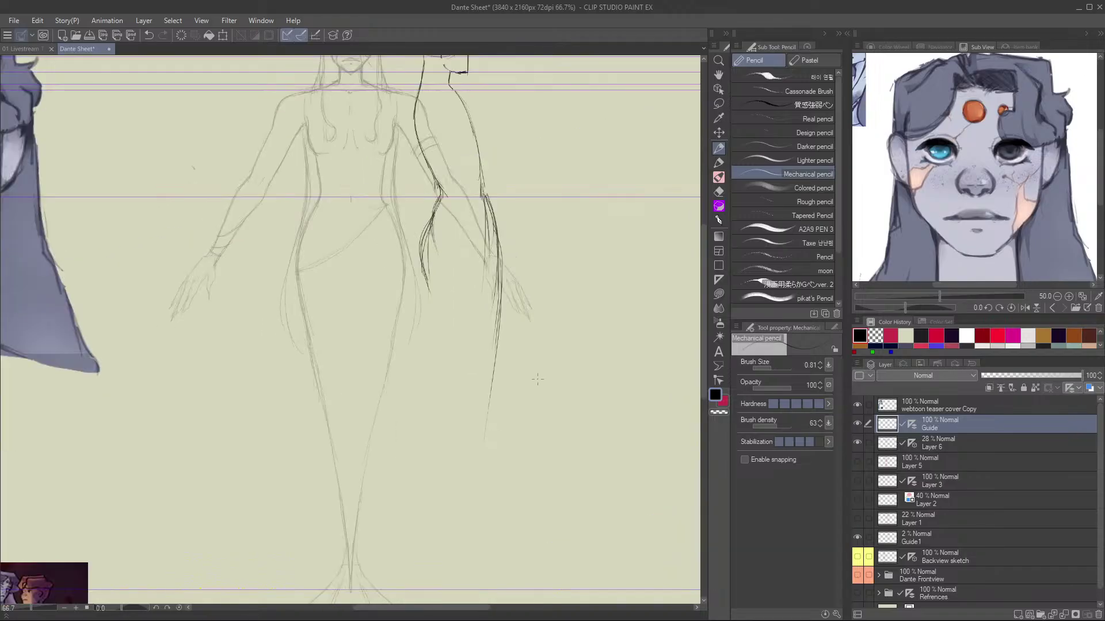
# Taper both sides of the side-view tail down to a narrow, closed tip at the tail-end guide.
pyautogui.moveTo(432, 285); pyautogui.dragTo(377, 152)
pyautogui.moveTo(391, 225); pyautogui.dragTo(418, 458)
pyautogui.moveTo(443, 202); pyautogui.dragTo(426, 473)
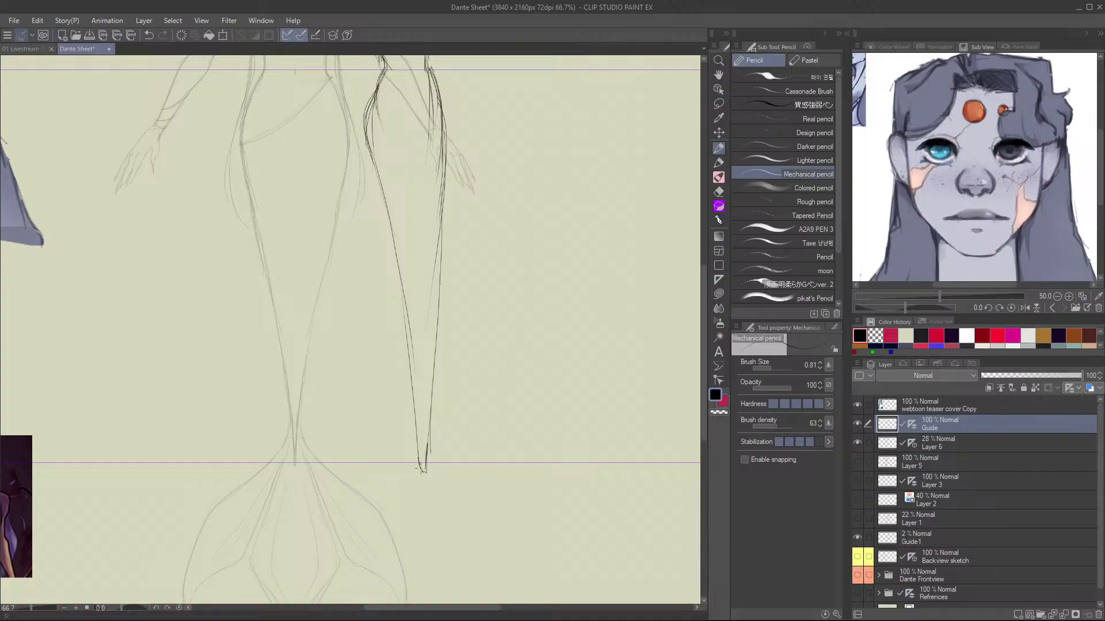
pyautogui.moveTo(419, 464); pyautogui.dragTo(427, 430)
# Sketch the narrow central fin below the side-view tail tip with several long, slightly curved strokes.
pyautogui.scroll(-3, 350, 331)
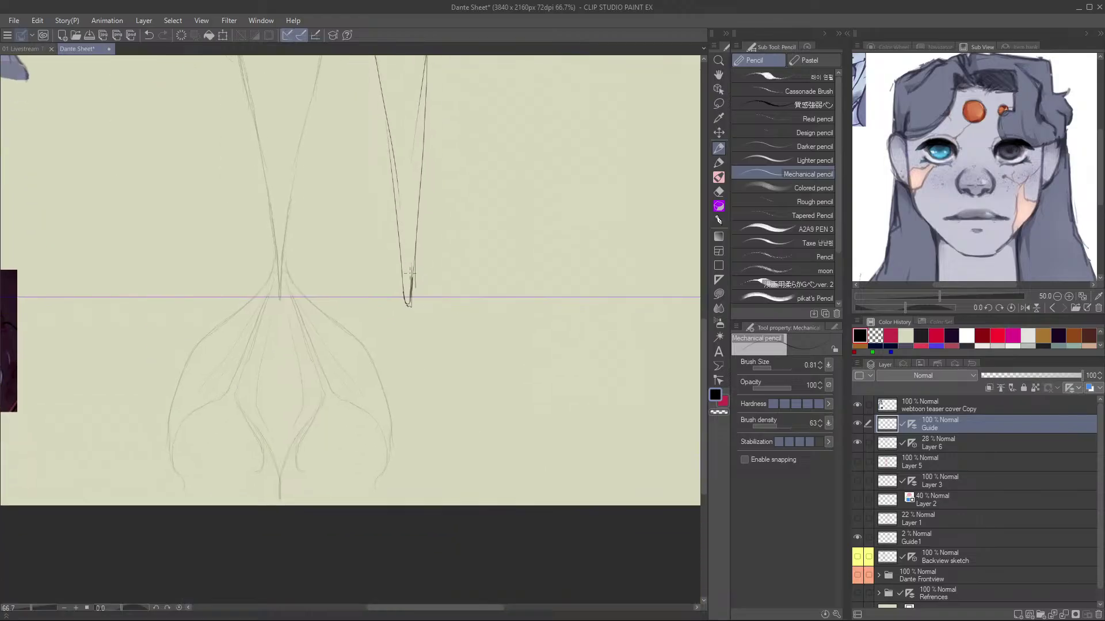
pyautogui.moveTo(405, 261); pyautogui.dragTo(408, 454)
pyautogui.moveTo(406, 264); pyautogui.dragTo(413, 460)
pyautogui.moveTo(406, 300); pyautogui.dragTo(410, 484)
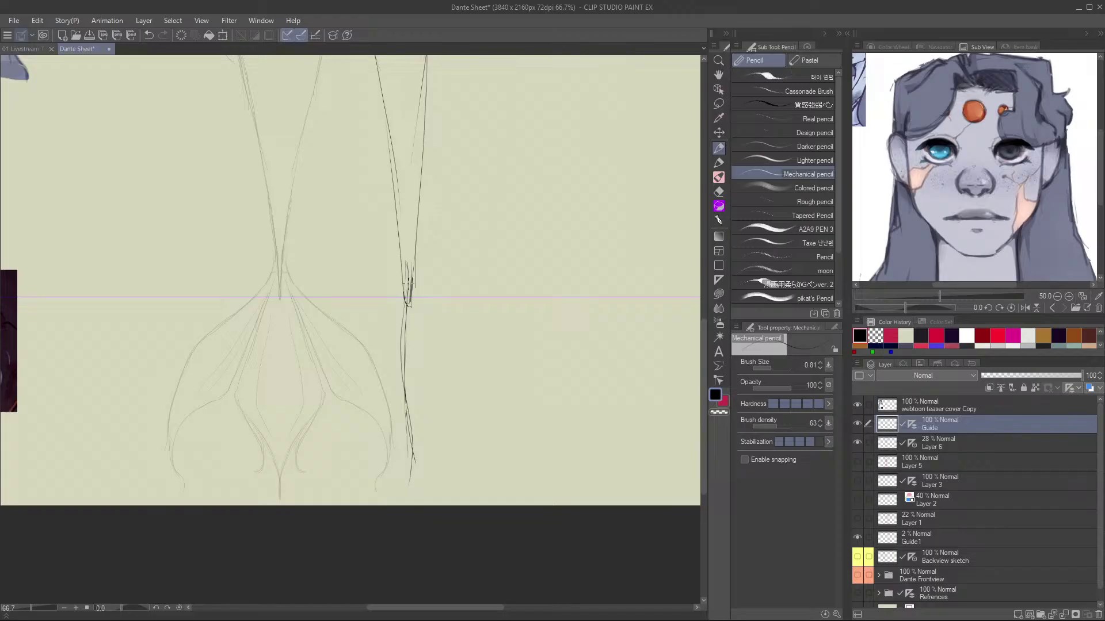
pyautogui.moveTo(410, 285); pyautogui.dragTo(413, 465)
# Outline the side-view tail's front fin lobe with a long outer curve and an inner edge meeting at the canvas bottom.
pyautogui.moveTo(417, 253)
pyautogui.mouseDown()
pyautogui.moveTo(429, 323)
pyautogui.moveTo(418, 287)
pyautogui.moveTo(454, 370)
pyautogui.moveTo(452, 504)
pyautogui.mouseUp()
pyautogui.moveTo(465, 459); pyautogui.dragTo(459, 506)
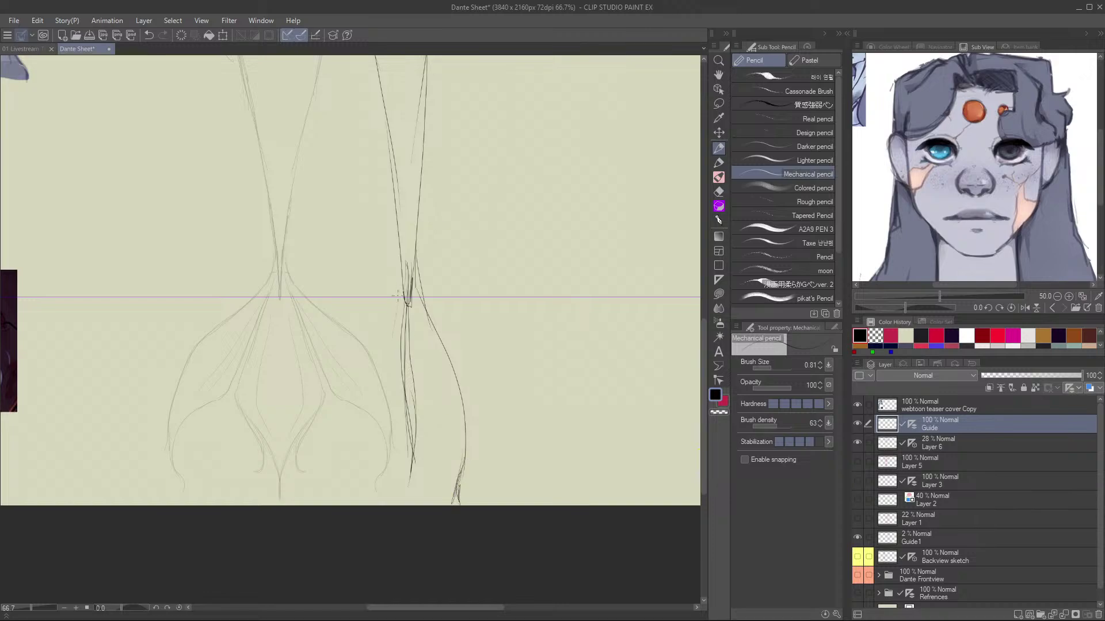
pyautogui.moveTo(397, 296)
pyautogui.mouseDown()
pyautogui.moveTo(379, 416)
pyautogui.moveTo(439, 463)
pyautogui.moveTo(447, 505)
pyautogui.mouseUp()
# Erase the lower inner edge of the front fin lobe using the flats brush with transparent colour.
pyautogui.press('p')
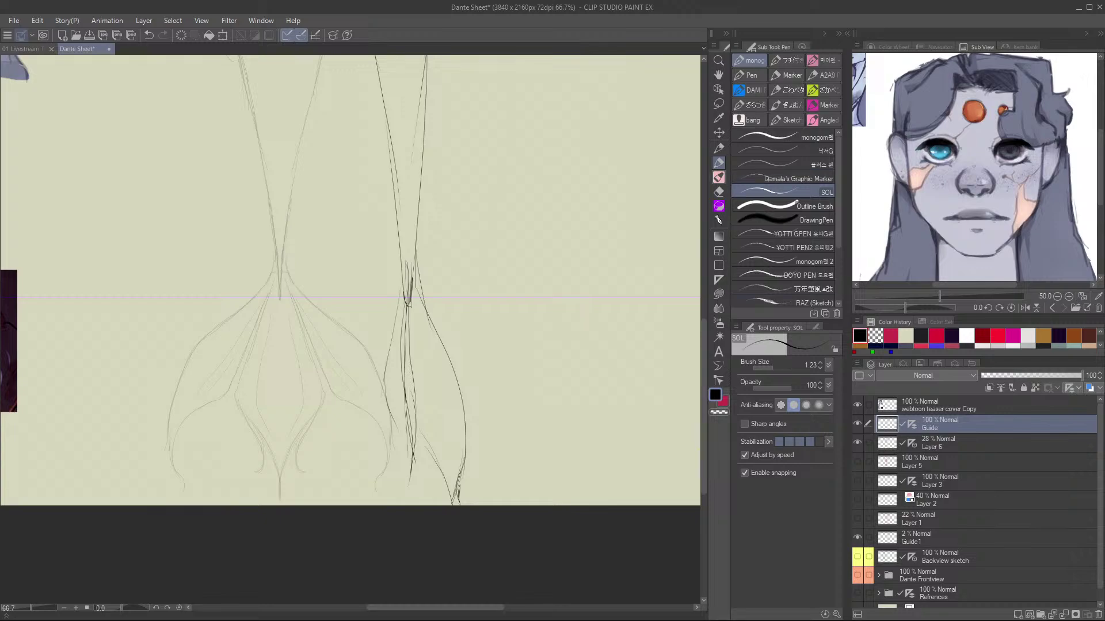
pyautogui.click(718, 177)
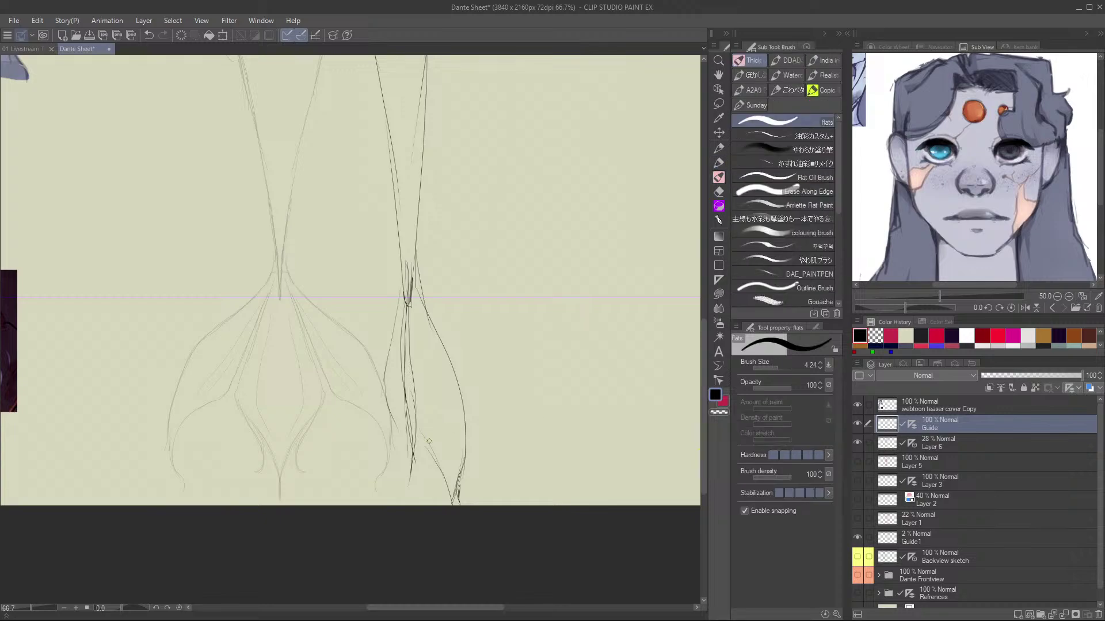
pyautogui.press('c')
pyautogui.moveTo(424, 442)
pyautogui.mouseDown()
pyautogui.moveTo(451, 507)
pyautogui.moveTo(445, 481)
pyautogui.moveTo(466, 471)
pyautogui.moveTo(457, 487)
pyautogui.moveTo(458, 437)
pyautogui.mouseUp()
# Redraw the front fin lobe's inner edge as a curve with the Mechanical pencil and reinforce its outer contour.
pyautogui.press('p')
pyautogui.moveTo(460, 476)
pyautogui.mouseDown()
pyautogui.moveTo(455, 440)
pyautogui.moveTo(400, 379)
pyautogui.mouseUp()
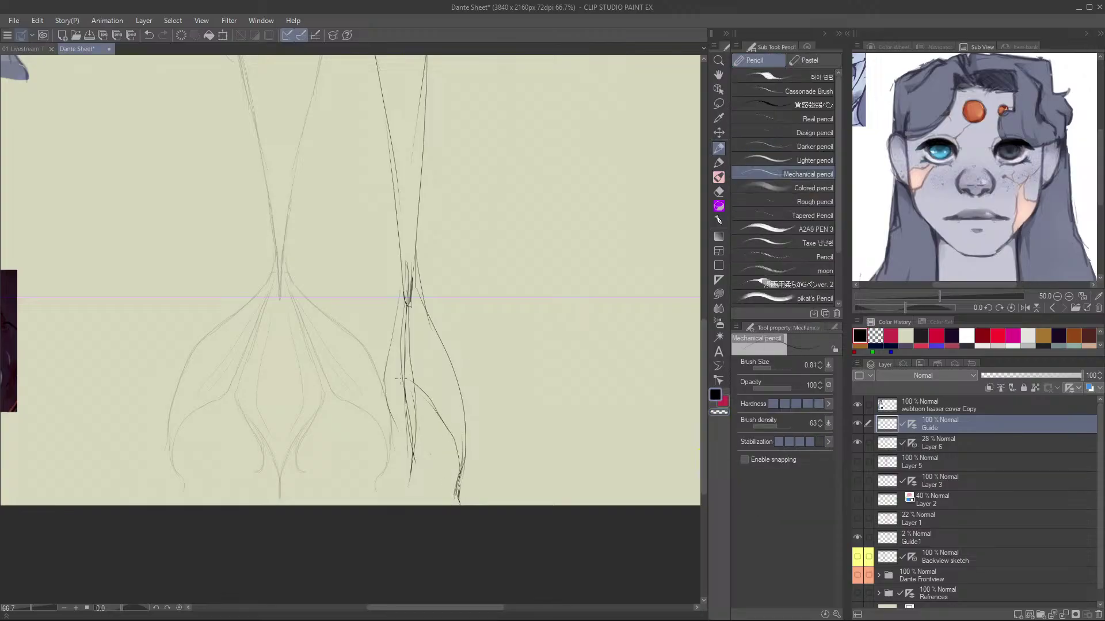
pyautogui.moveTo(403, 293); pyautogui.dragTo(395, 369)
pyautogui.moveTo(395, 325)
pyautogui.mouseDown()
pyautogui.moveTo(394, 359)
pyautogui.moveTo(430, 395)
pyautogui.moveTo(460, 468)
pyautogui.mouseUp()
pyautogui.moveTo(418, 262); pyautogui.dragTo(468, 457)
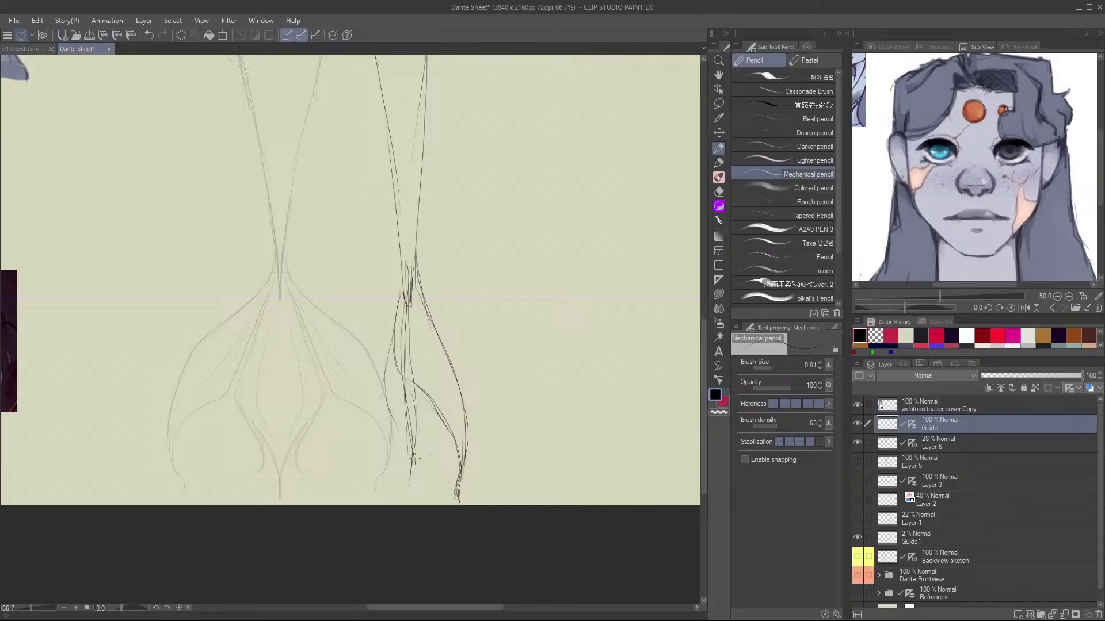
# Add strokes to the central fin and sketch a short rear fin lobe behind the side-view tail tip.
pyautogui.moveTo(396, 380)
pyautogui.mouseDown()
pyautogui.moveTo(398, 484)
pyautogui.moveTo(398, 380)
pyautogui.moveTo(399, 483)
pyautogui.mouseUp()
pyautogui.moveTo(406, 476); pyautogui.dragTo(407, 404)
pyautogui.moveTo(402, 289)
pyautogui.mouseDown()
pyautogui.moveTo(374, 411)
pyautogui.moveTo(391, 427)
pyautogui.mouseUp()
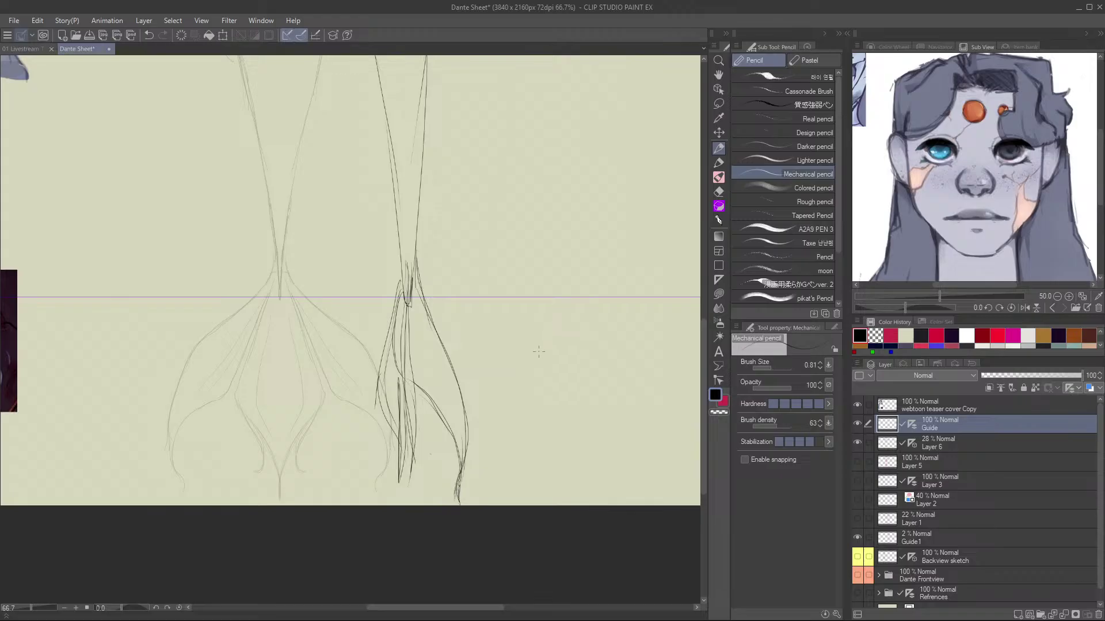
# Sketch a rounded arm-socket shape with a flat lower edge on the side-view upper torso and save the document.
pyautogui.scroll(10, 538, 352)
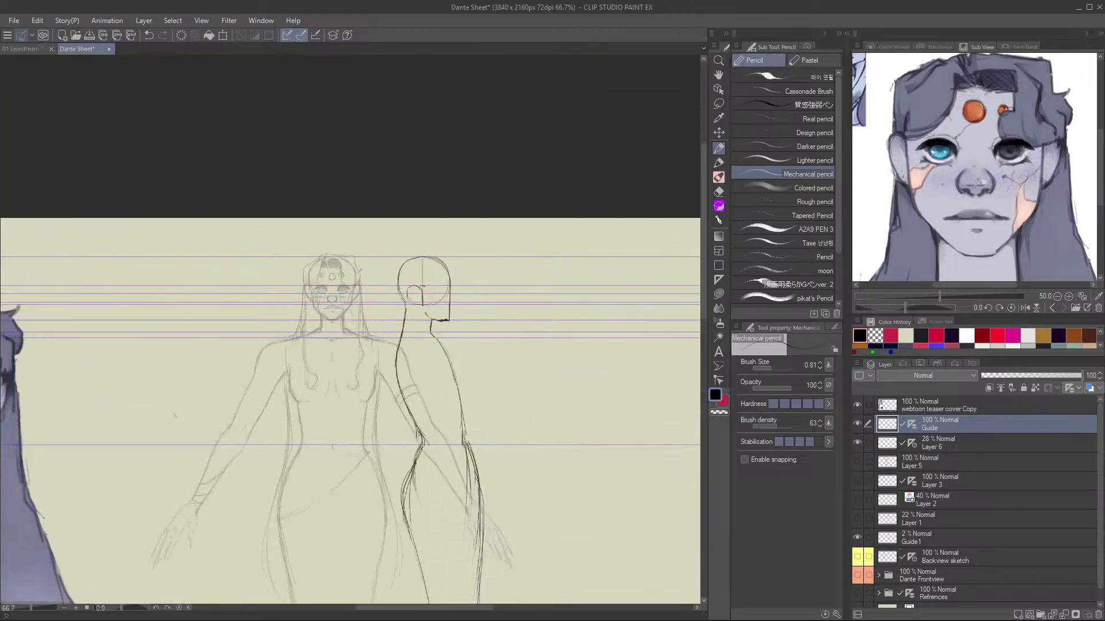
pyautogui.scroll(5, 346, 329)
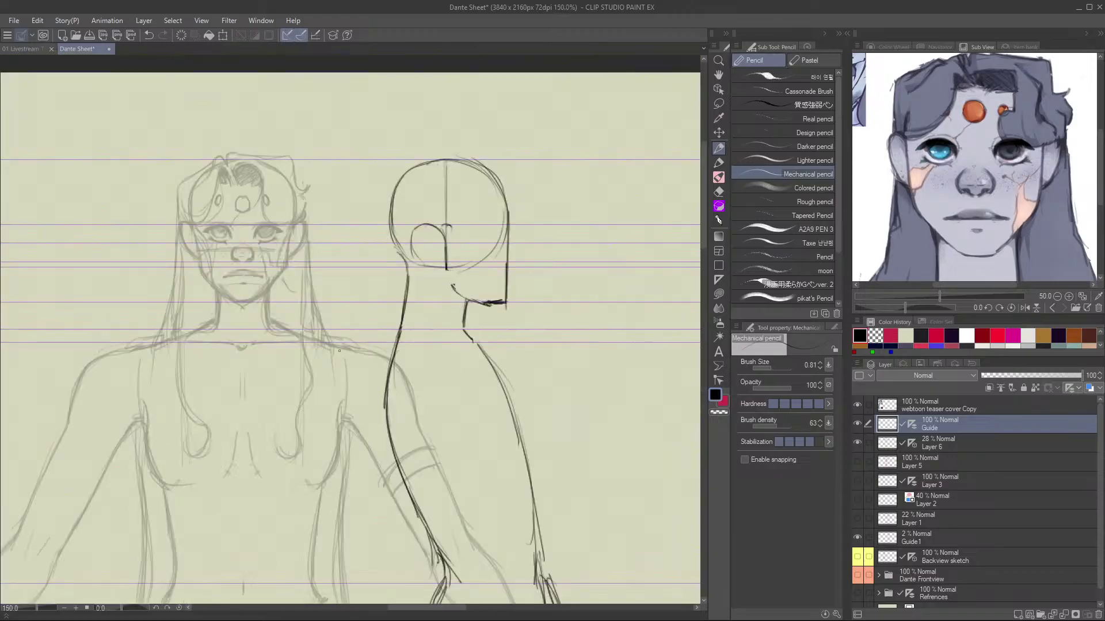
pyautogui.moveTo(420, 356); pyautogui.dragTo(449, 358)
pyautogui.moveTo(428, 425); pyautogui.dragTo(469, 422)
pyautogui.moveTo(416, 367)
pyautogui.mouseDown()
pyautogui.moveTo(421, 417)
pyautogui.moveTo(433, 425)
pyautogui.moveTo(443, 354)
pyautogui.moveTo(462, 371)
pyautogui.moveTo(474, 426)
pyautogui.moveTo(442, 454)
pyautogui.moveTo(414, 392)
pyautogui.moveTo(433, 424)
pyautogui.mouseUp()
pyautogui.moveTo(420, 357)
pyautogui.mouseDown()
pyautogui.moveTo(455, 365)
pyautogui.moveTo(468, 419)
pyautogui.mouseUp()
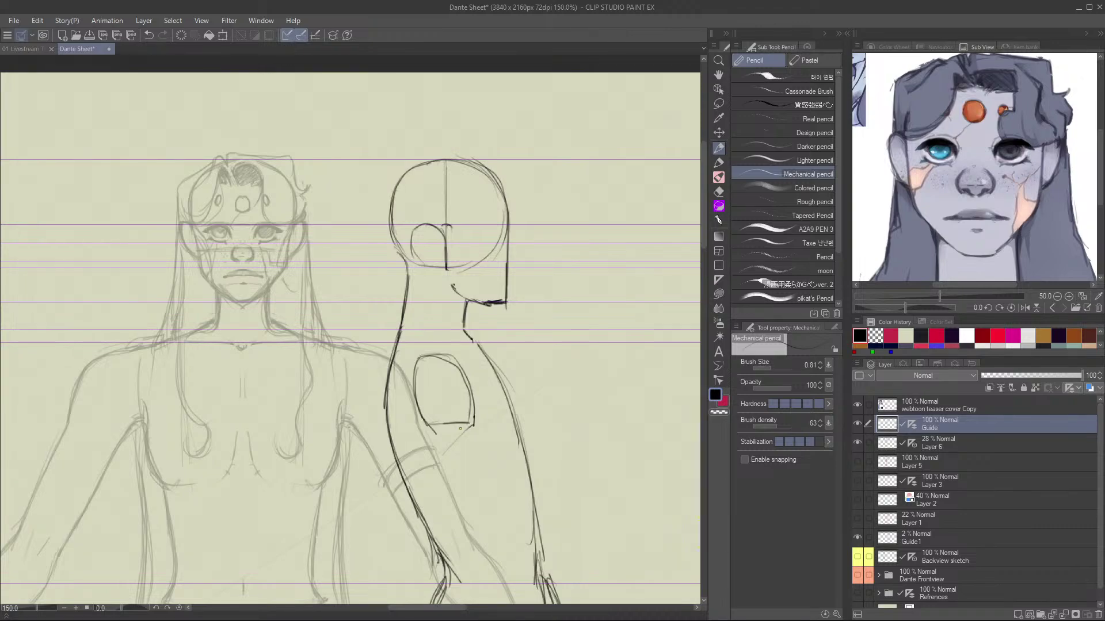
pyautogui.moveTo(433, 427)
pyautogui.mouseDown()
pyautogui.moveTo(468, 425)
pyautogui.moveTo(443, 423)
pyautogui.mouseUp()
pyautogui.hotkey('ctrl', 'z')
pyautogui.hotkey('ctrl', 's')
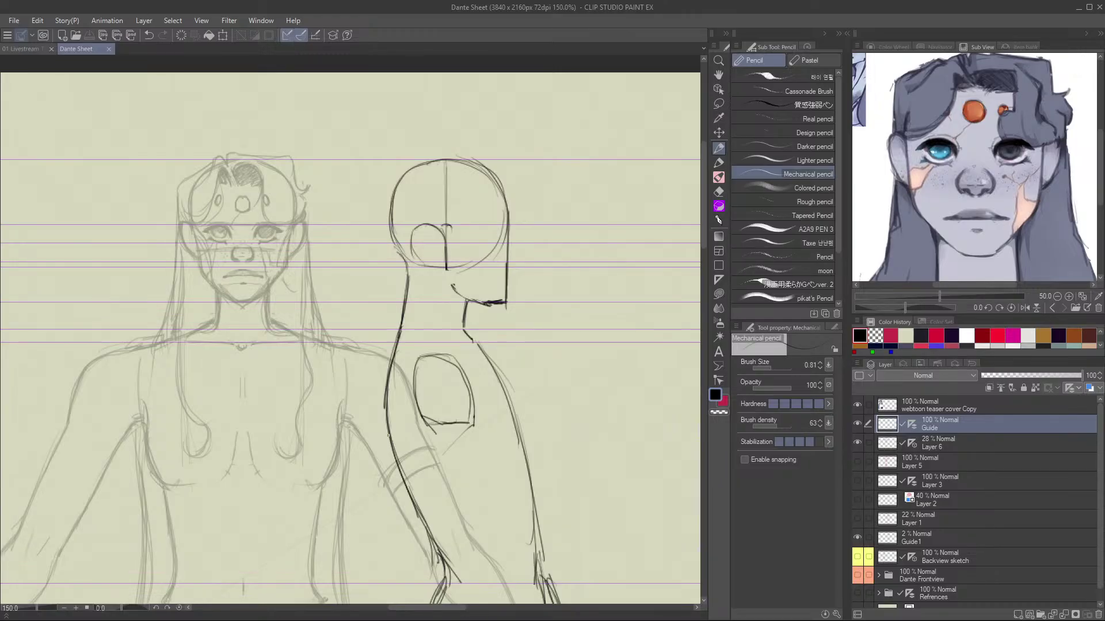
# Refine the front and back of the side-view neck, darken the arm socket's lower edge, and save the document.
pyautogui.moveTo(466, 302); pyautogui.dragTo(461, 328)
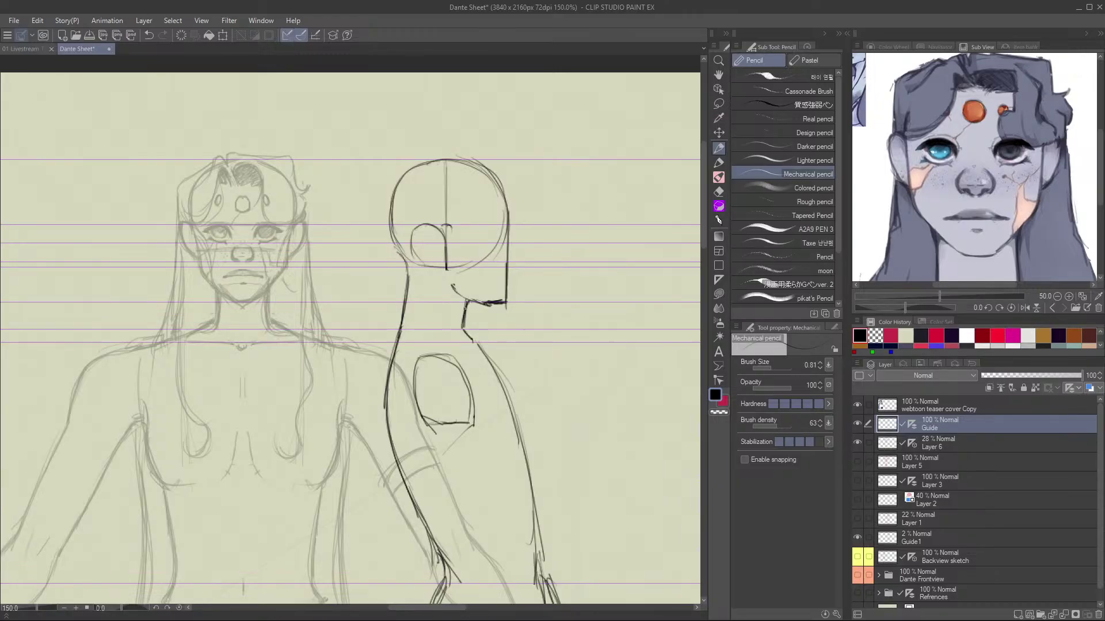
pyautogui.moveTo(399, 191)
pyautogui.mouseDown()
pyautogui.moveTo(395, 220)
pyautogui.moveTo(415, 272)
pyautogui.moveTo(404, 247)
pyautogui.moveTo(401, 259)
pyautogui.moveTo(416, 282)
pyautogui.moveTo(395, 343)
pyautogui.mouseUp()
pyautogui.moveTo(418, 293); pyautogui.dragTo(394, 376)
pyautogui.moveTo(431, 431); pyautogui.dragTo(471, 425)
pyautogui.hotkey('ctrl', 's')
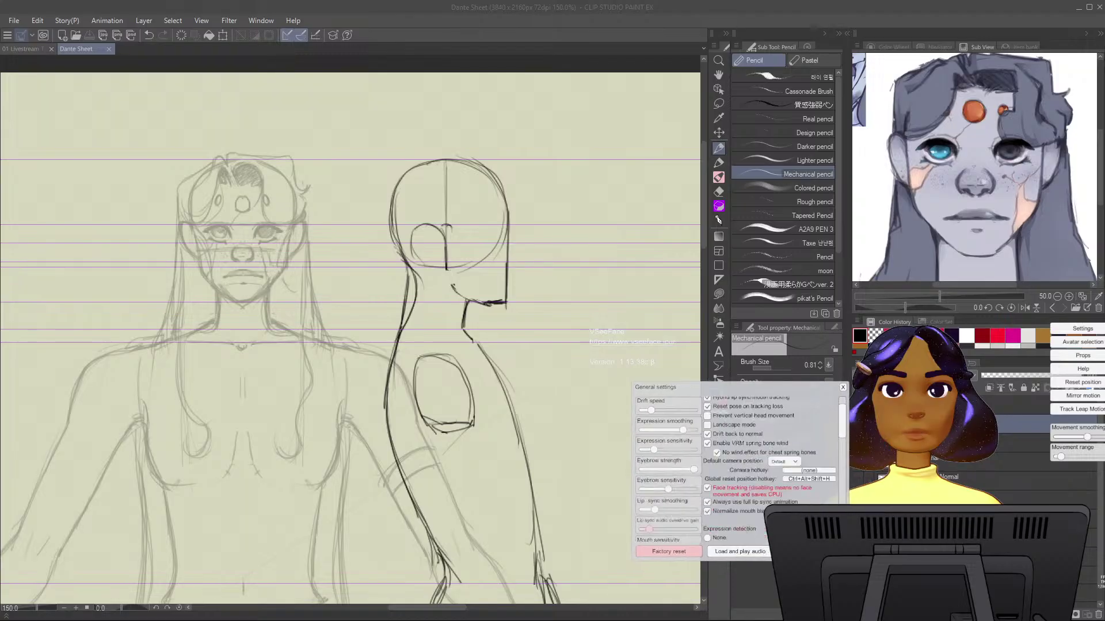
pyautogui.scroll(-3, 736, 461)
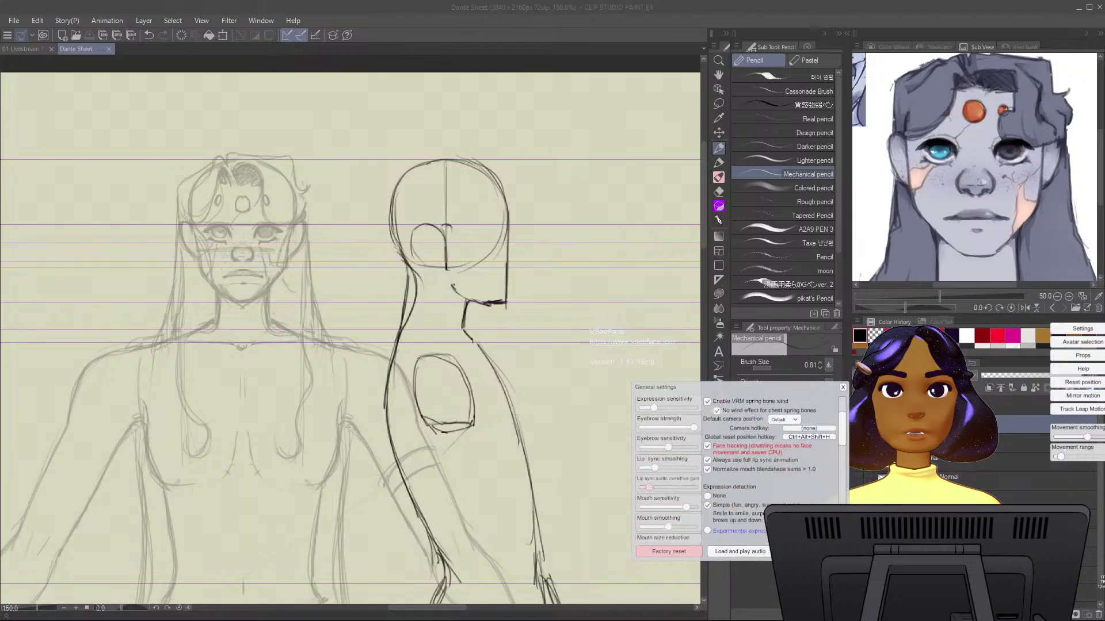
# Turn off the iPhone/ARKit tracking receiver in the avatar program's general settings and close the settings.
pyautogui.scroll(-5, 737, 460)
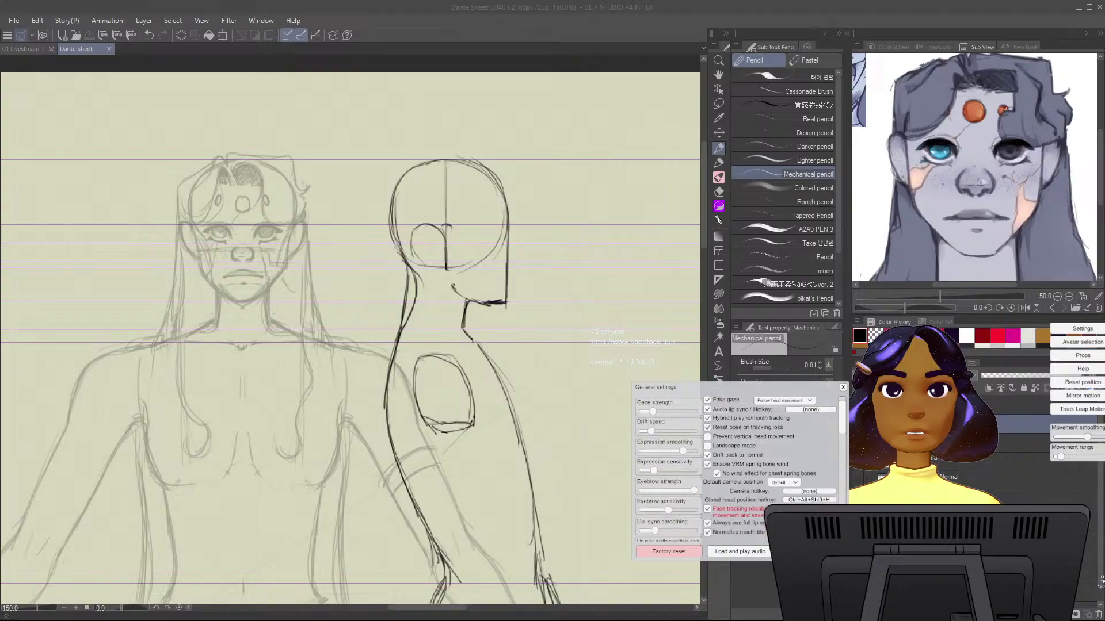
pyautogui.scroll(-5, 740, 469)
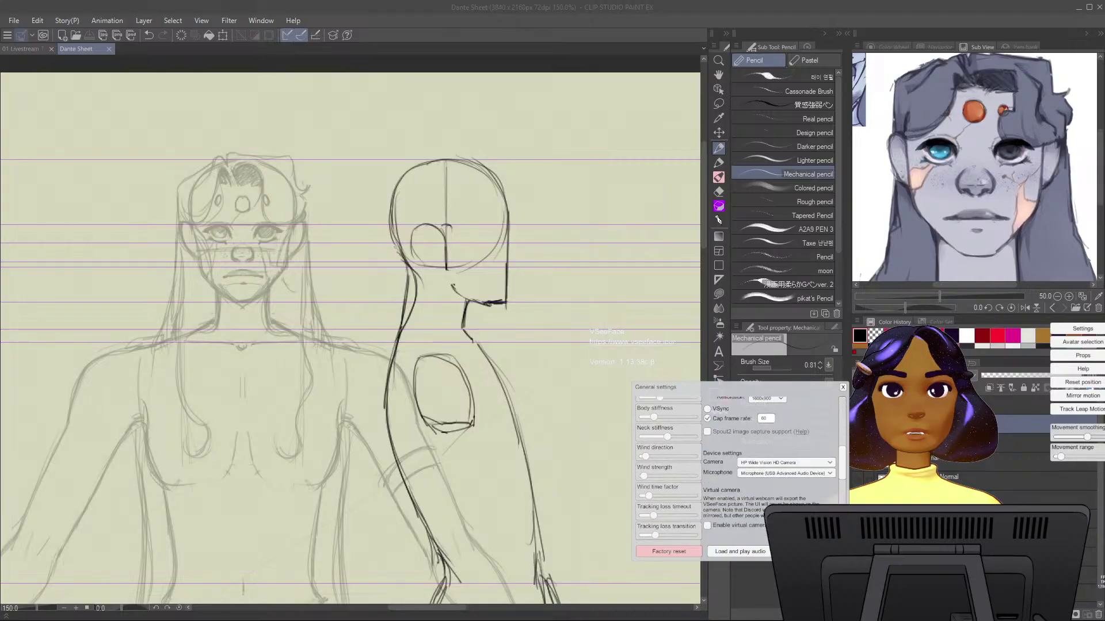
pyautogui.scroll(-3, 741, 469)
pyautogui.scroll(-5, 741, 470)
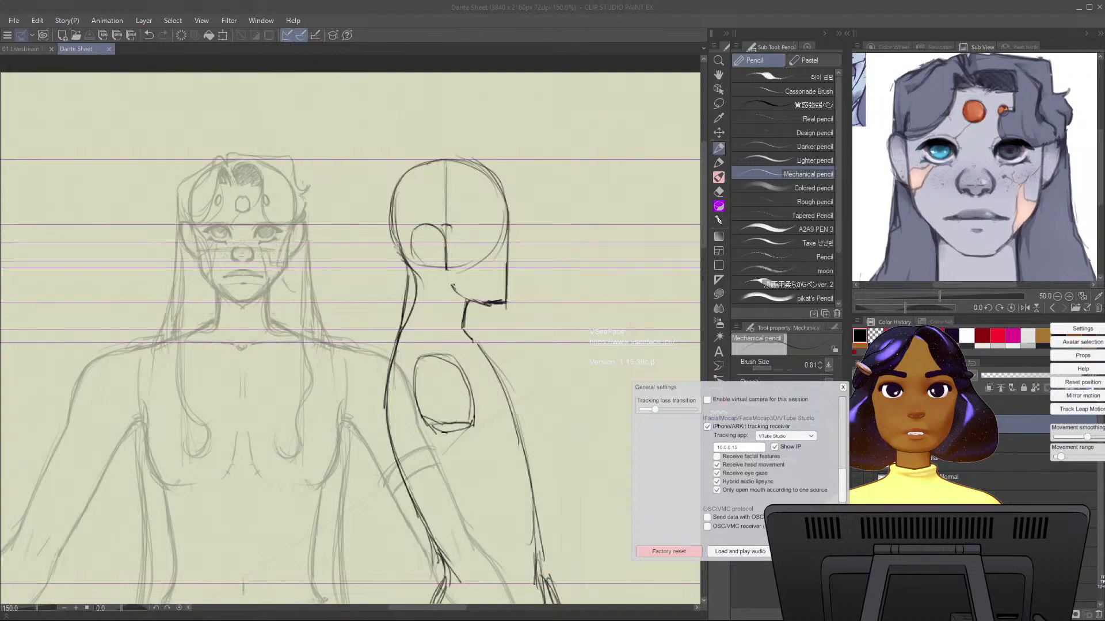
pyautogui.click(707, 426)
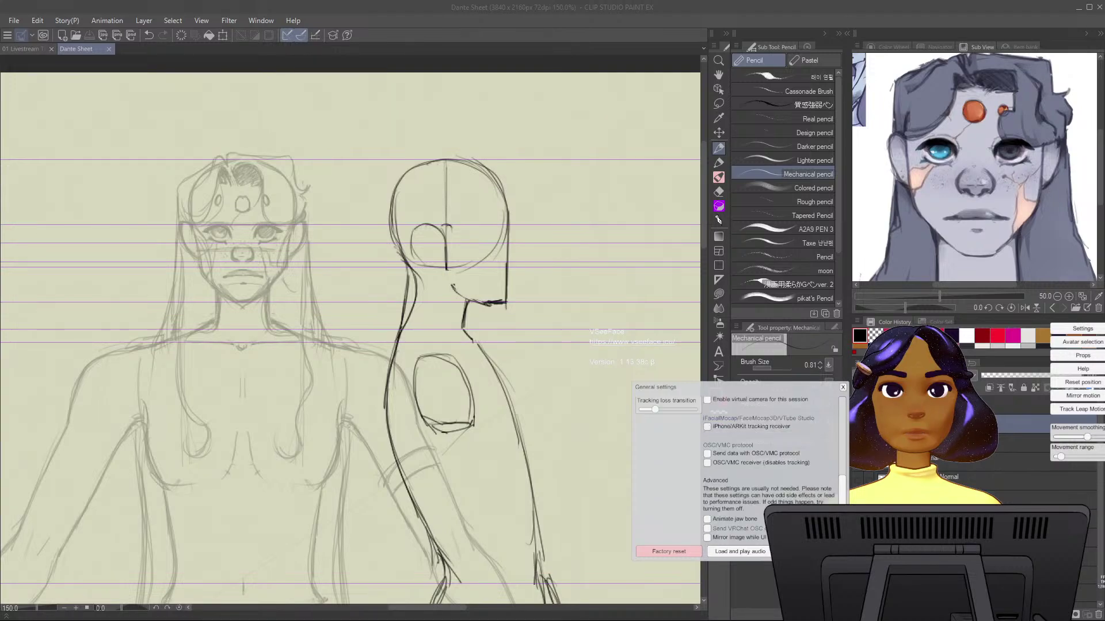
pyautogui.press('Escape')
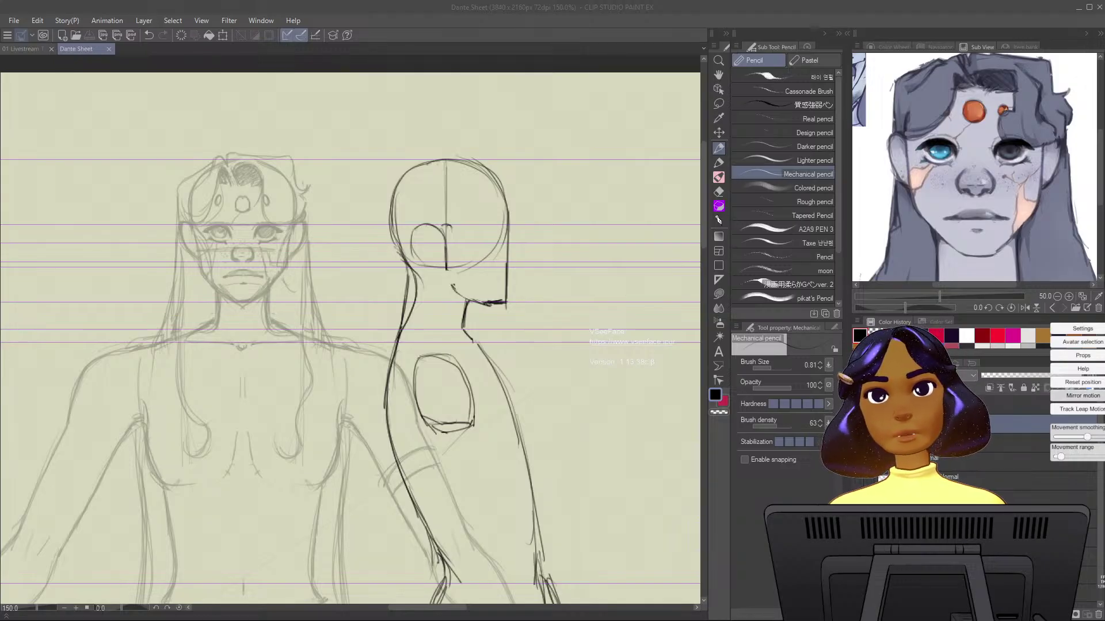
# Toggle the avatar's mirror motion and switch back to Clip Studio Paint.
pyautogui.click(1083, 395)
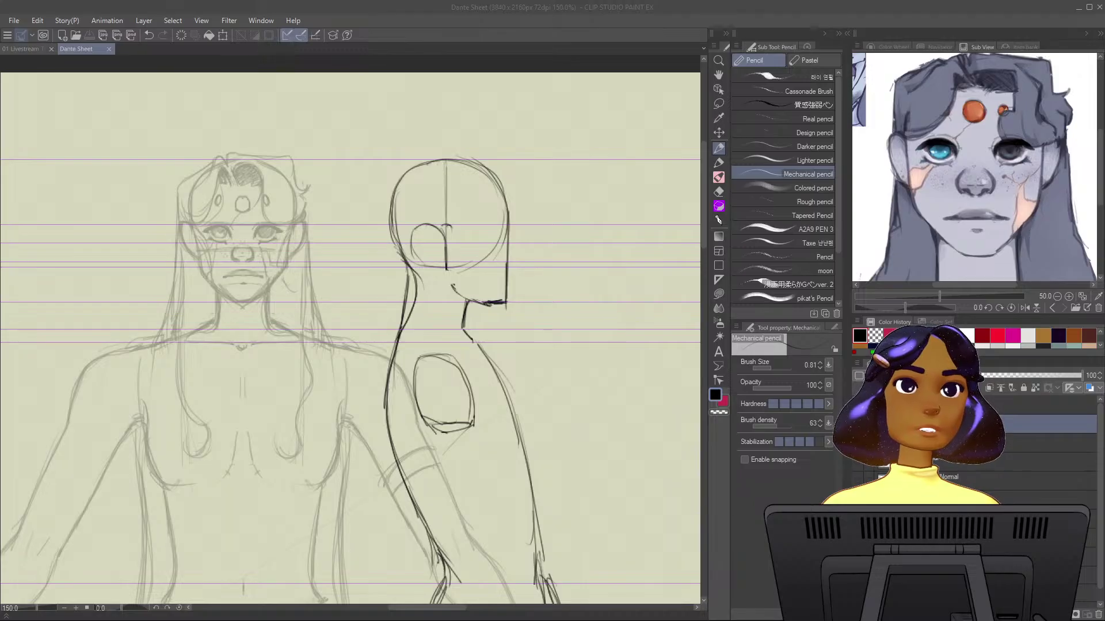
pyautogui.hotkey('alt', 'Tab')
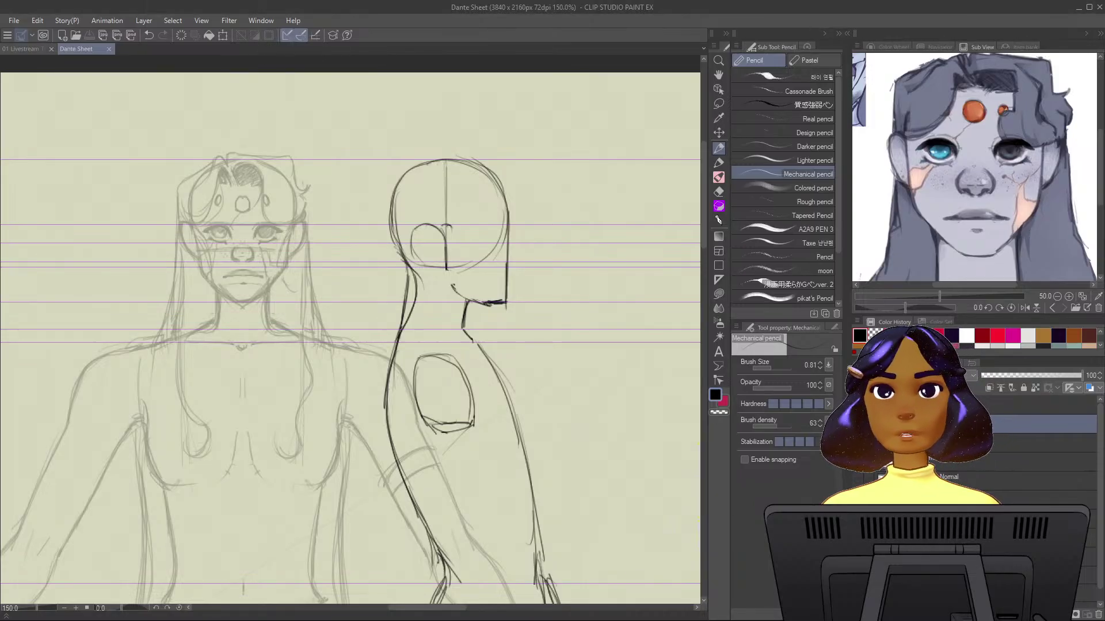